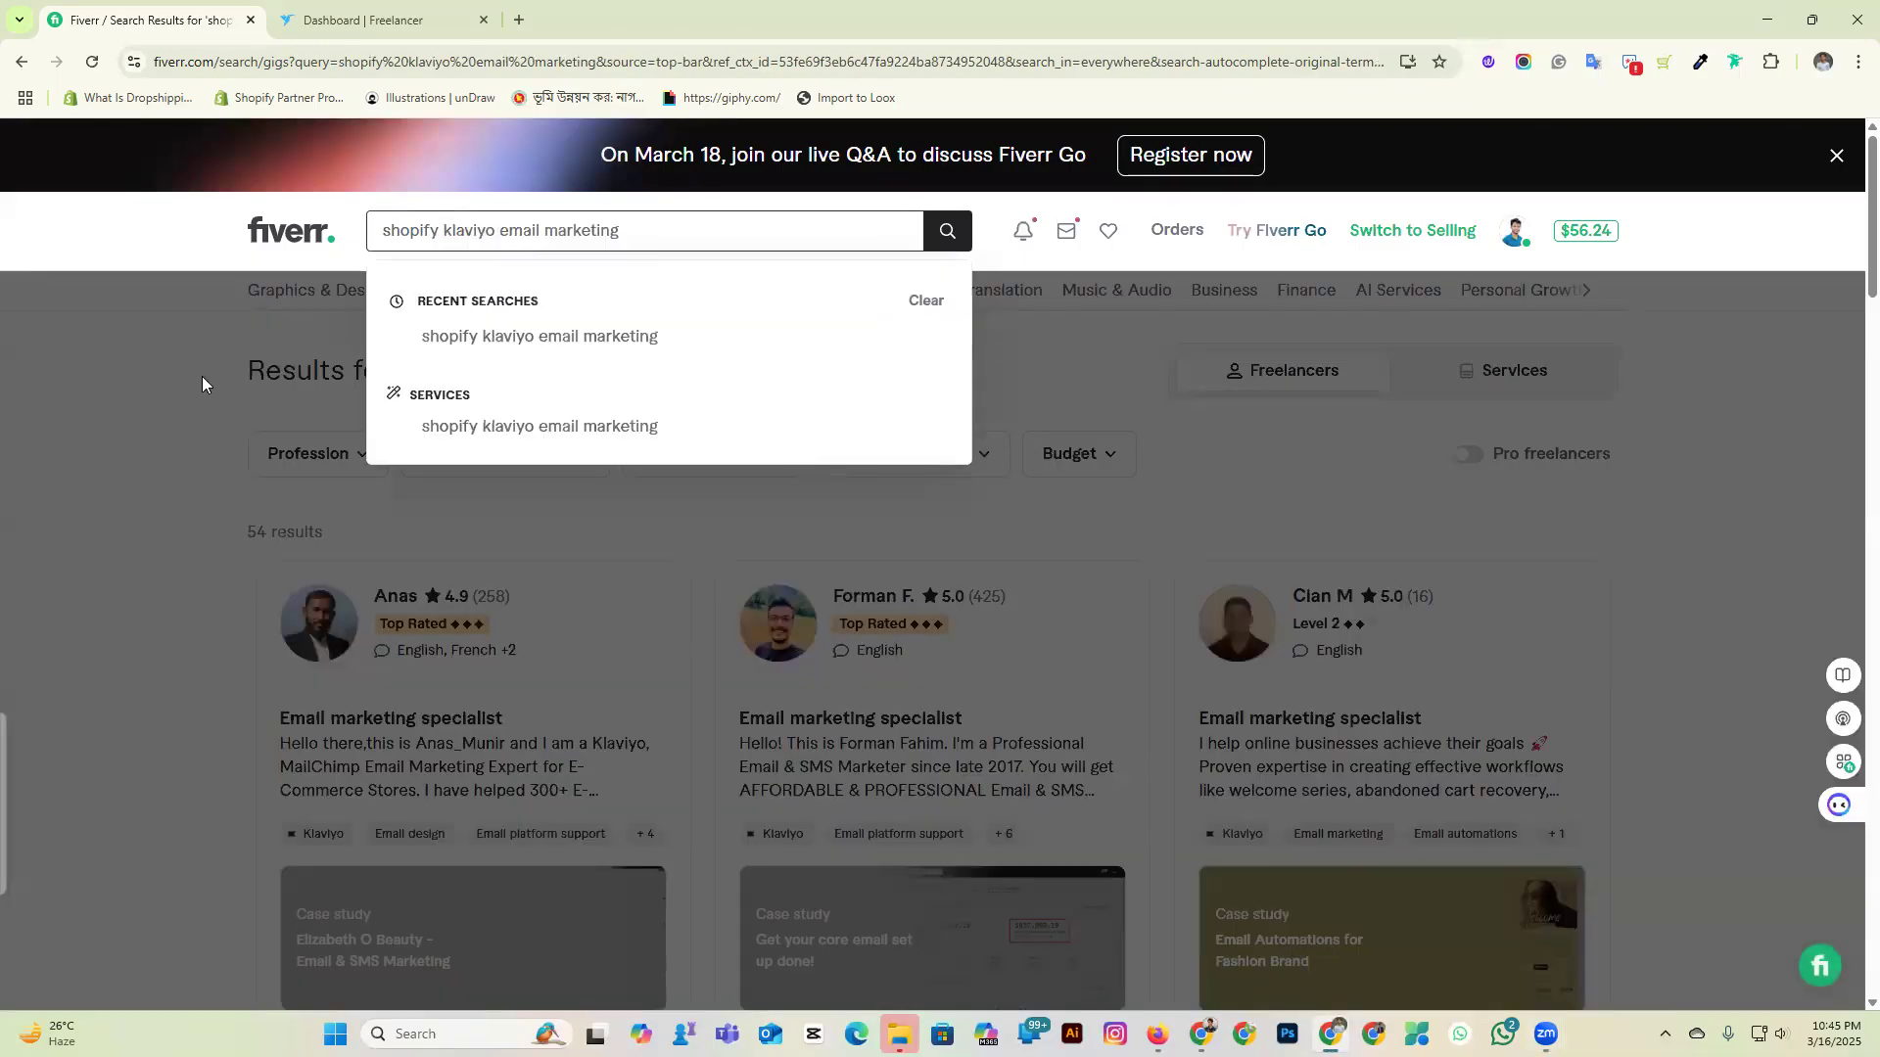
# Examine the Fiverr freelancer listings for "shopify klaviyo email marketing" and their starting prices, and view the Freelancer dashboard.
pyautogui.click(201, 376)
pyautogui.scroll(-8, 1166, 672)
pyautogui.scroll(-10, 1166, 672)
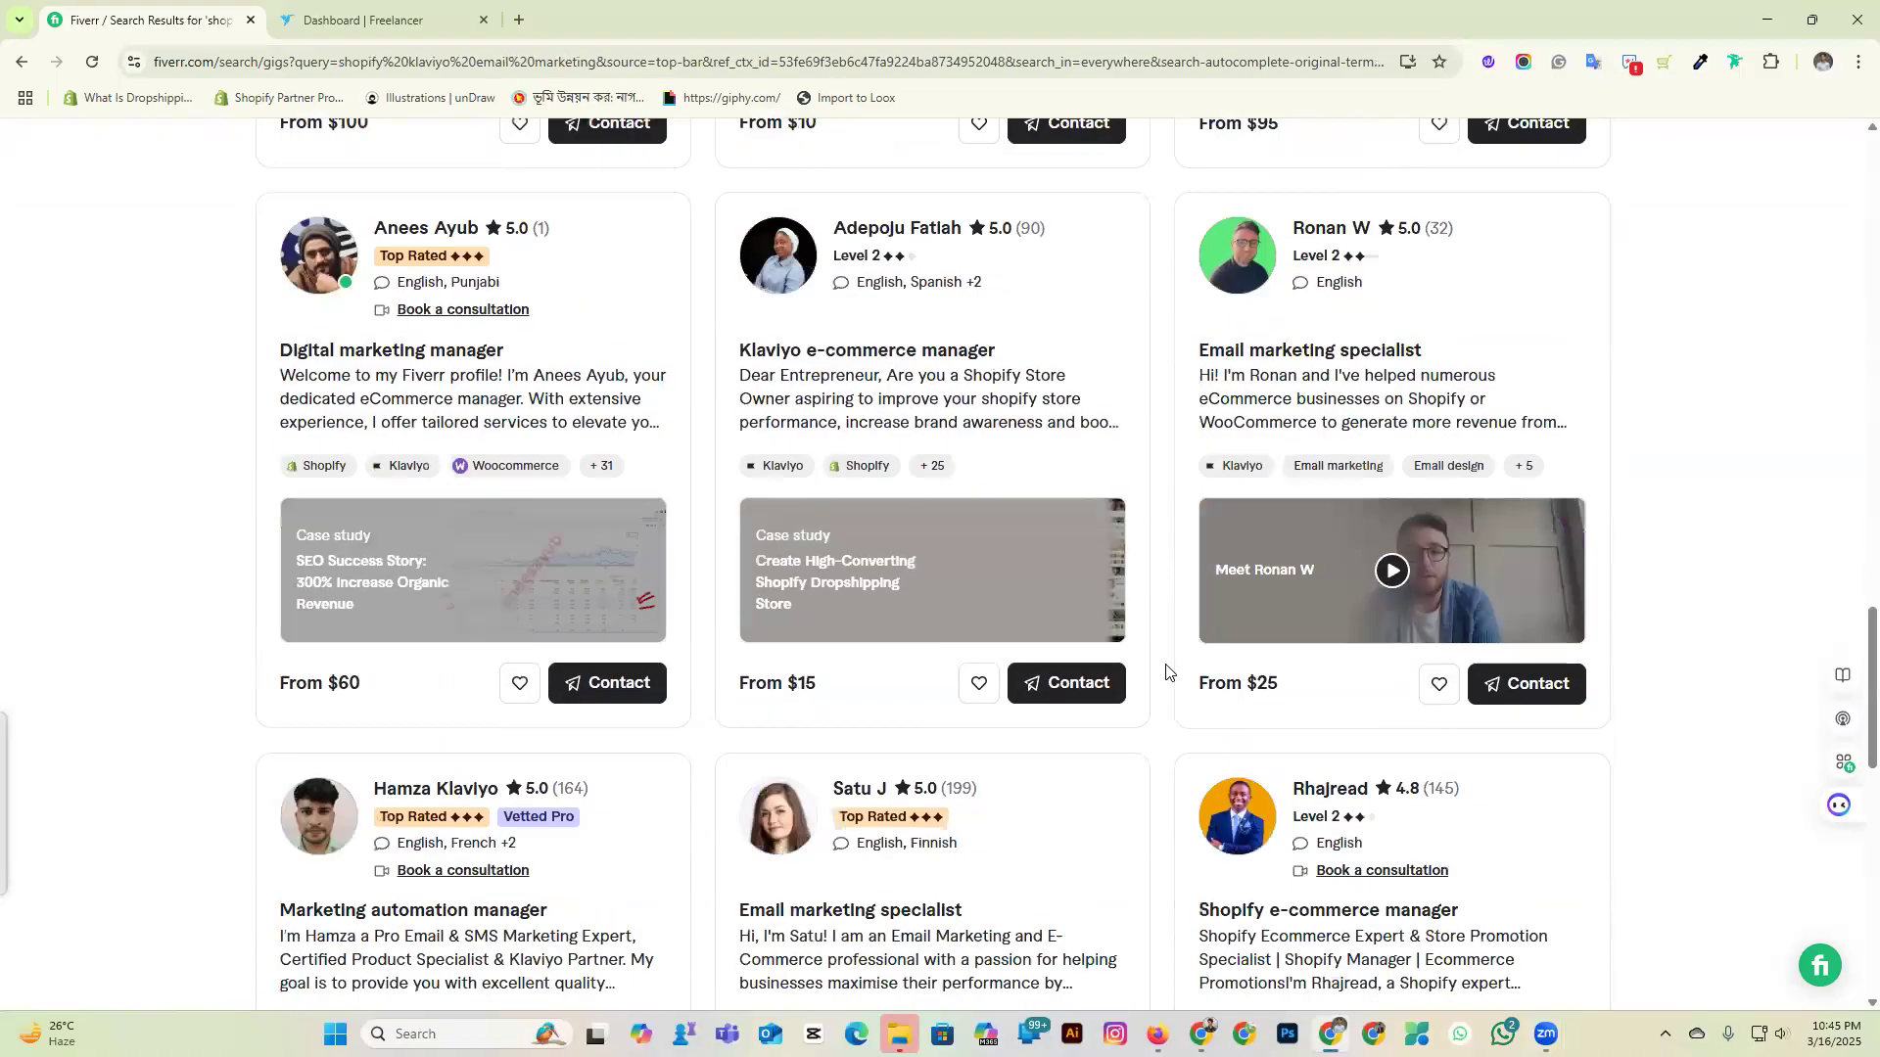
pyautogui.scroll(-6, 1166, 672)
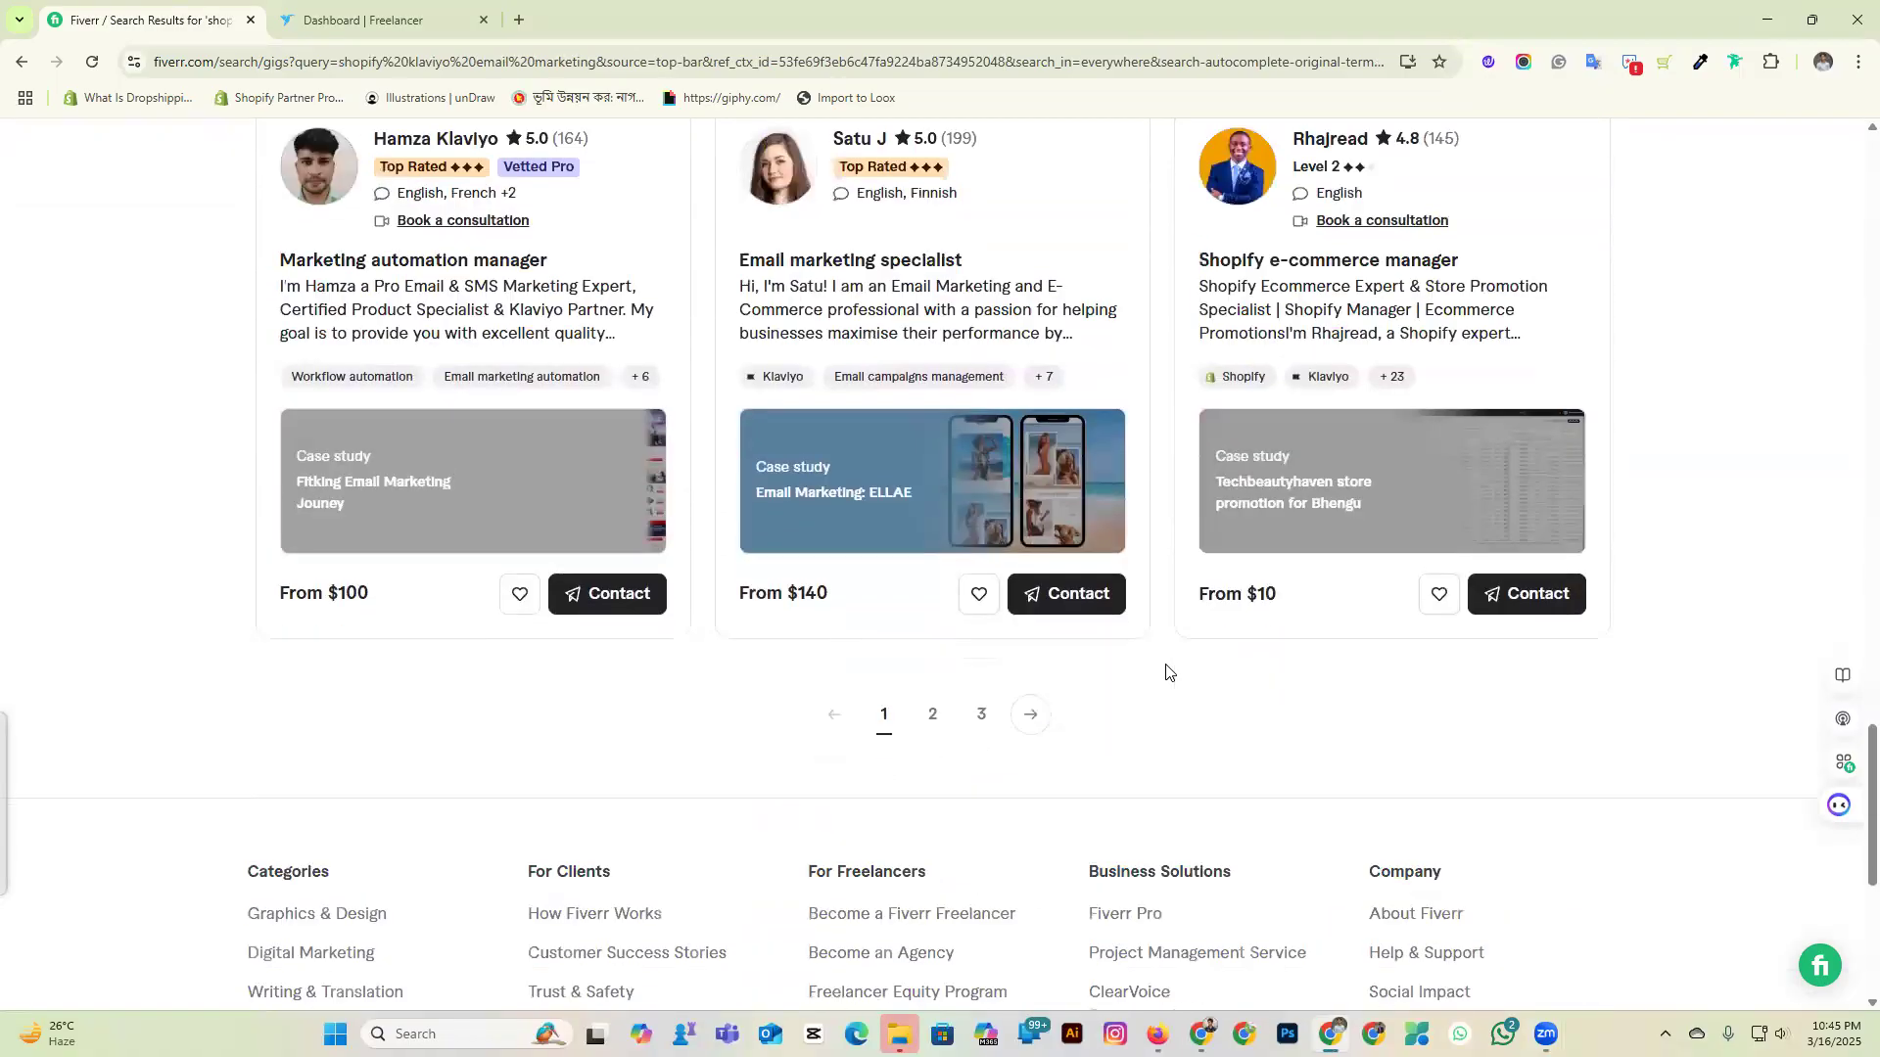
pyautogui.scroll(13, 1165, 672)
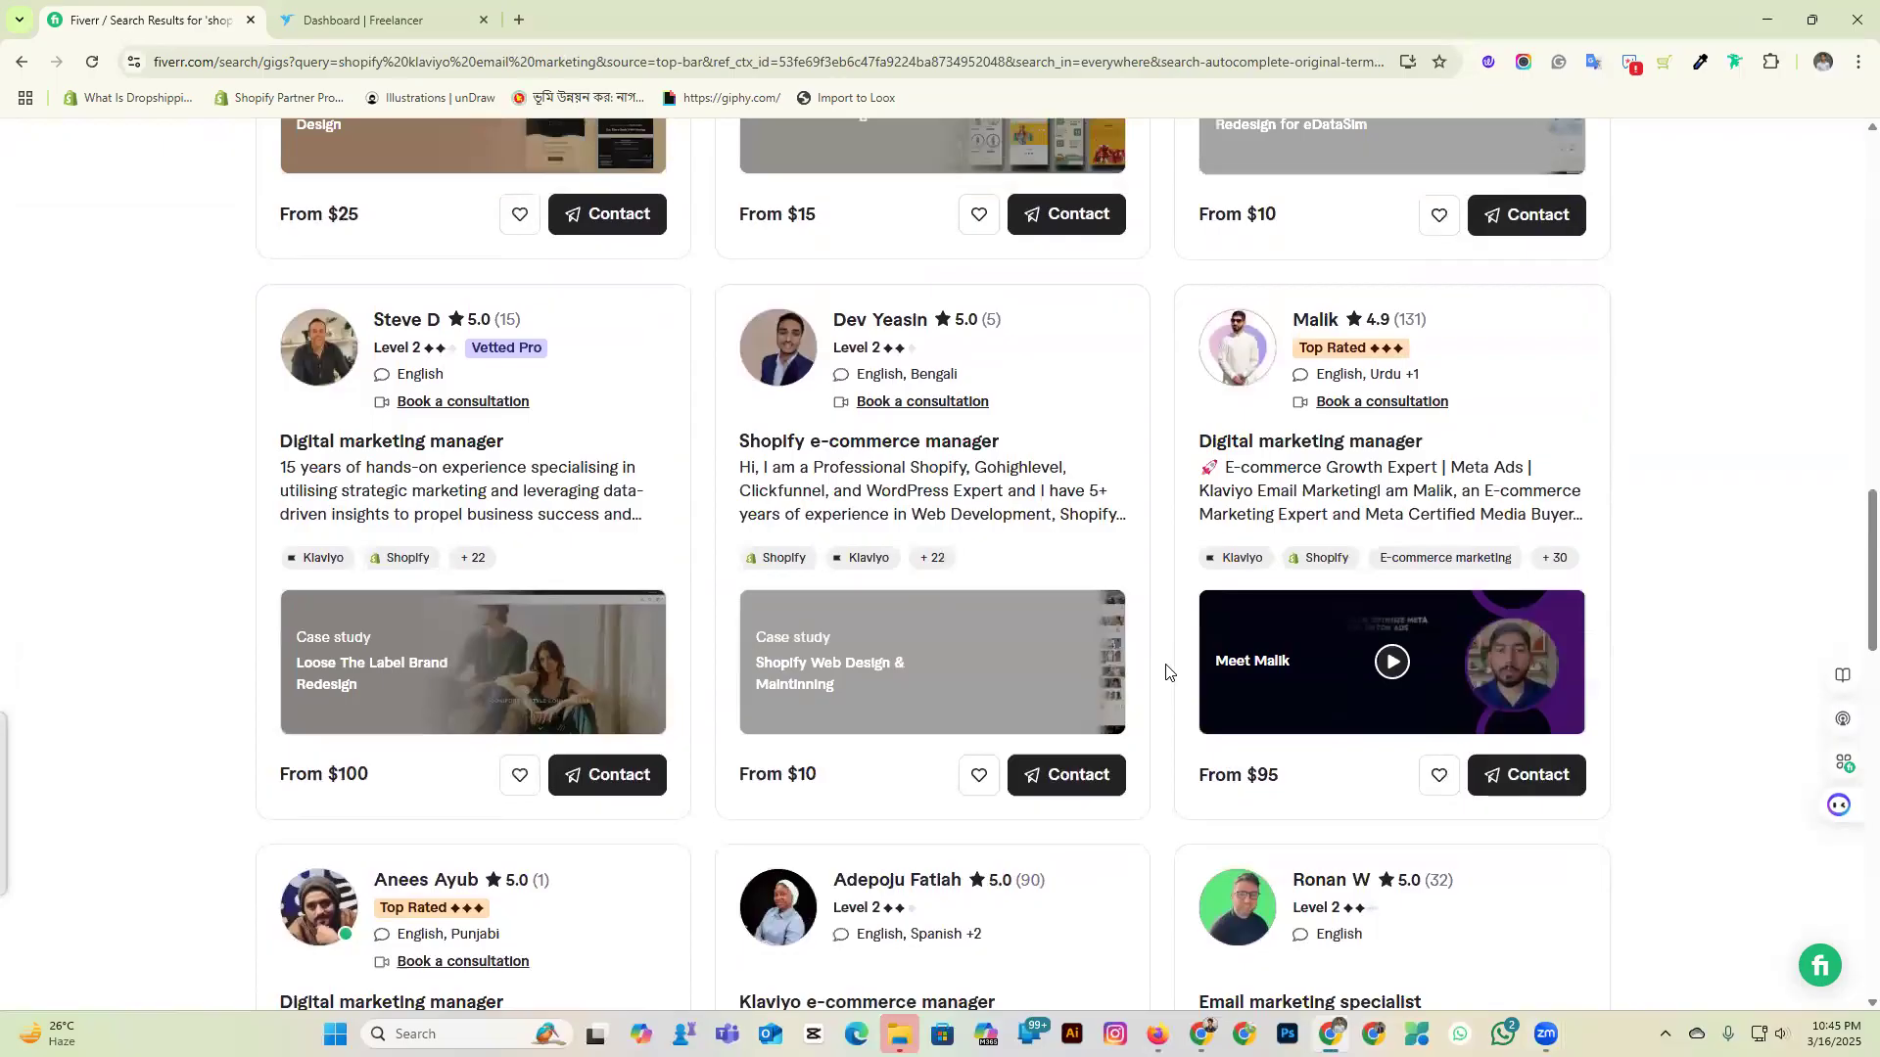
pyautogui.scroll(13, 1166, 672)
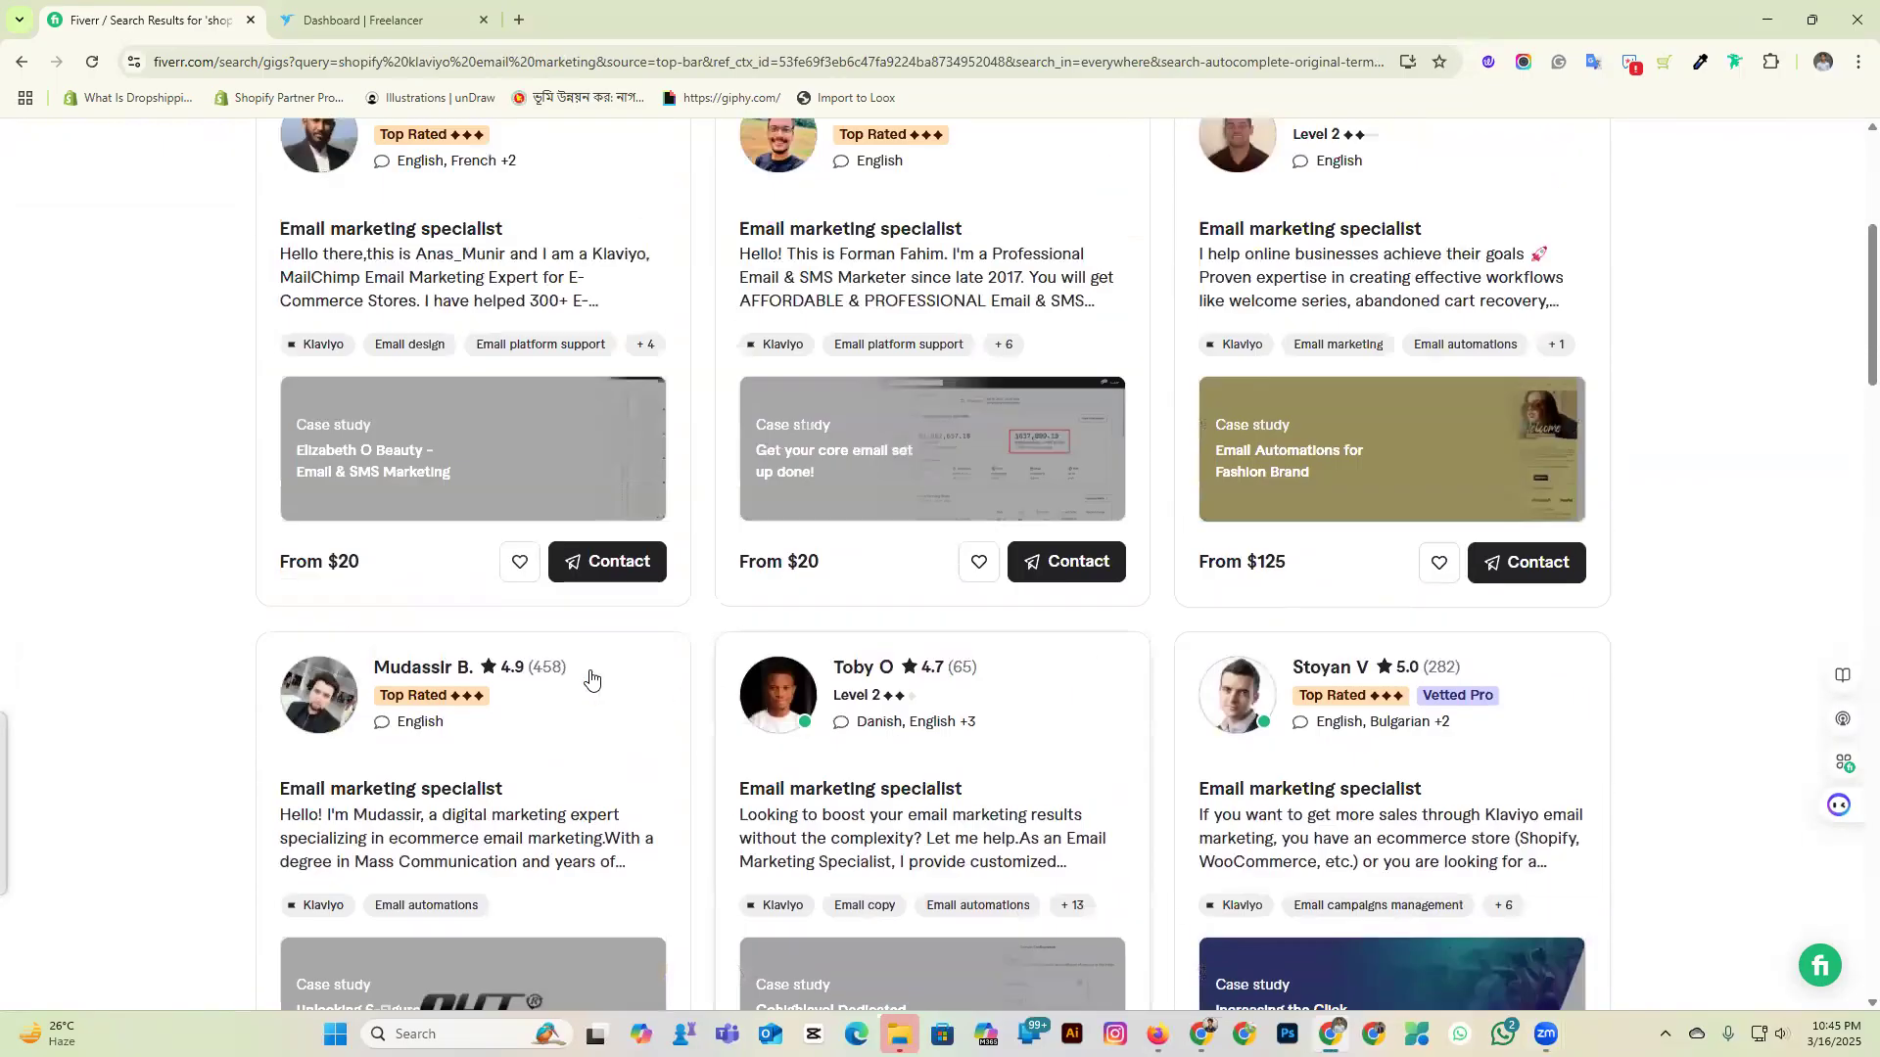
pyautogui.scroll(5, 591, 678)
pyautogui.scroll(-7, 335, 627)
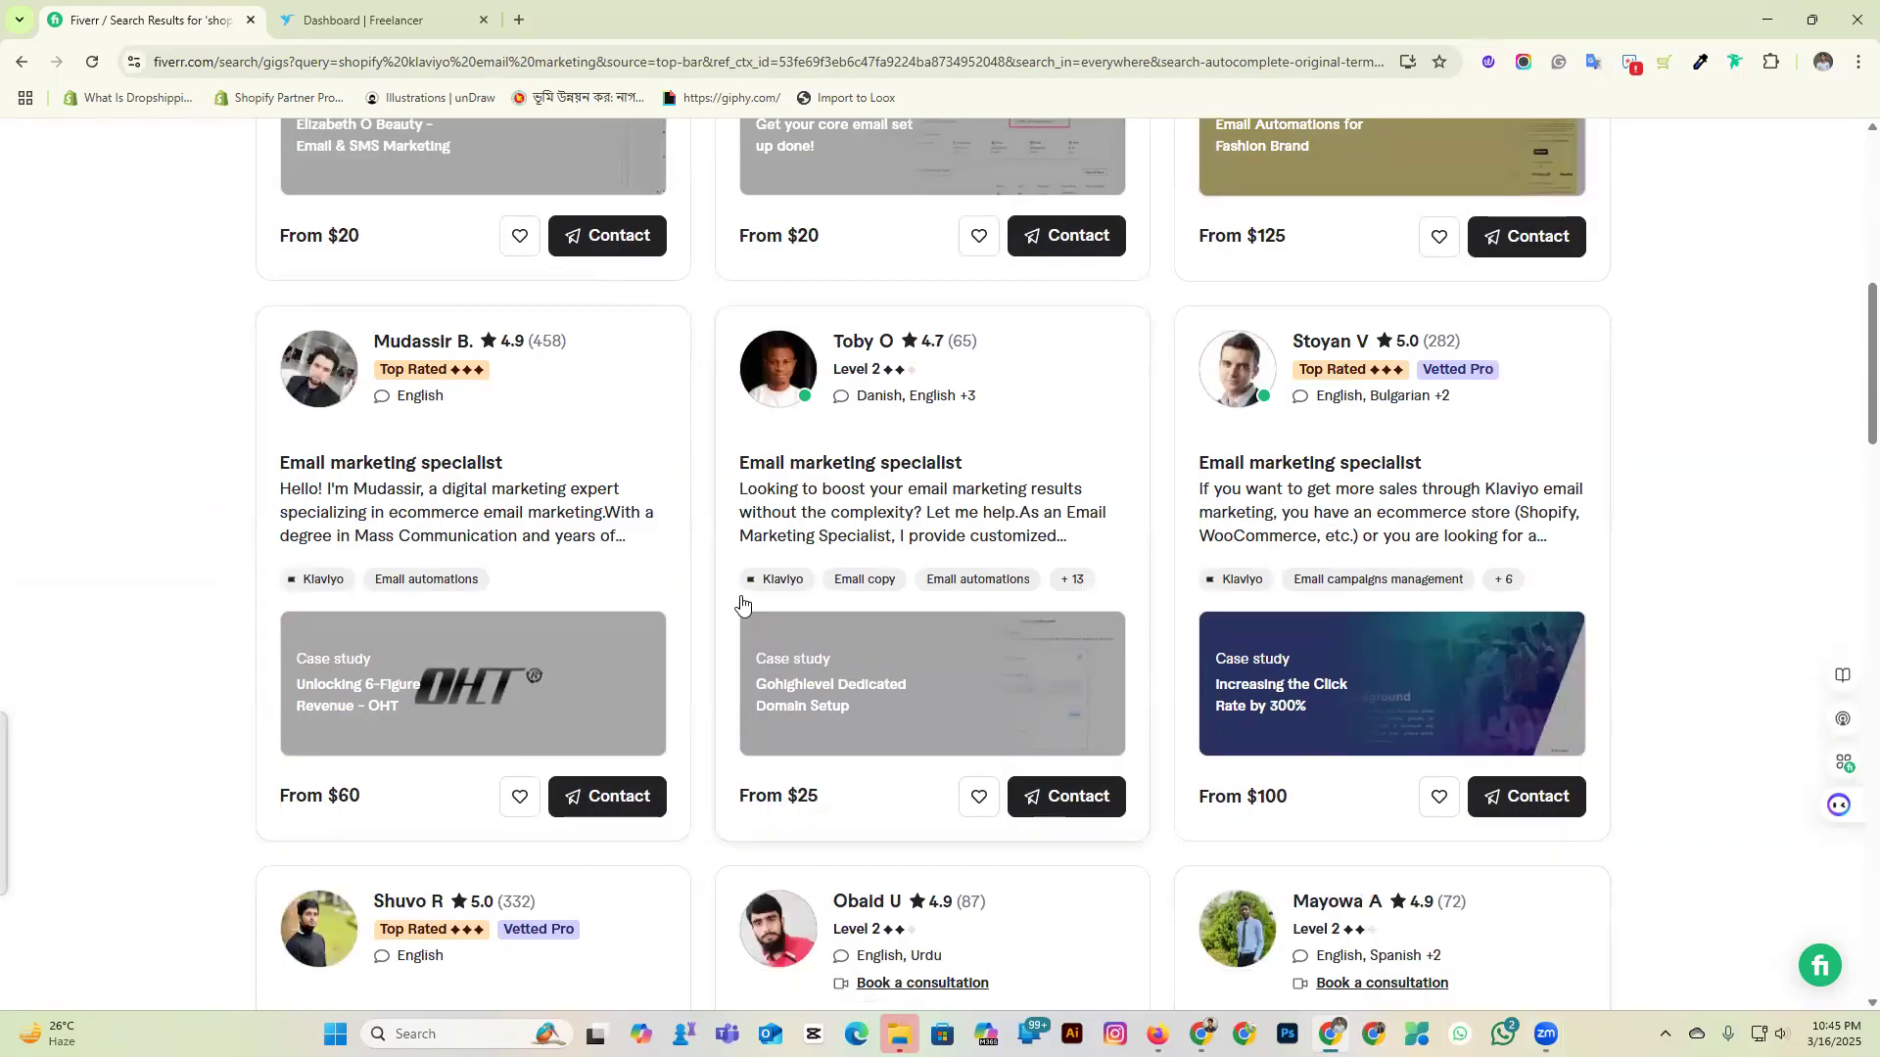
pyautogui.scroll(5, 739, 600)
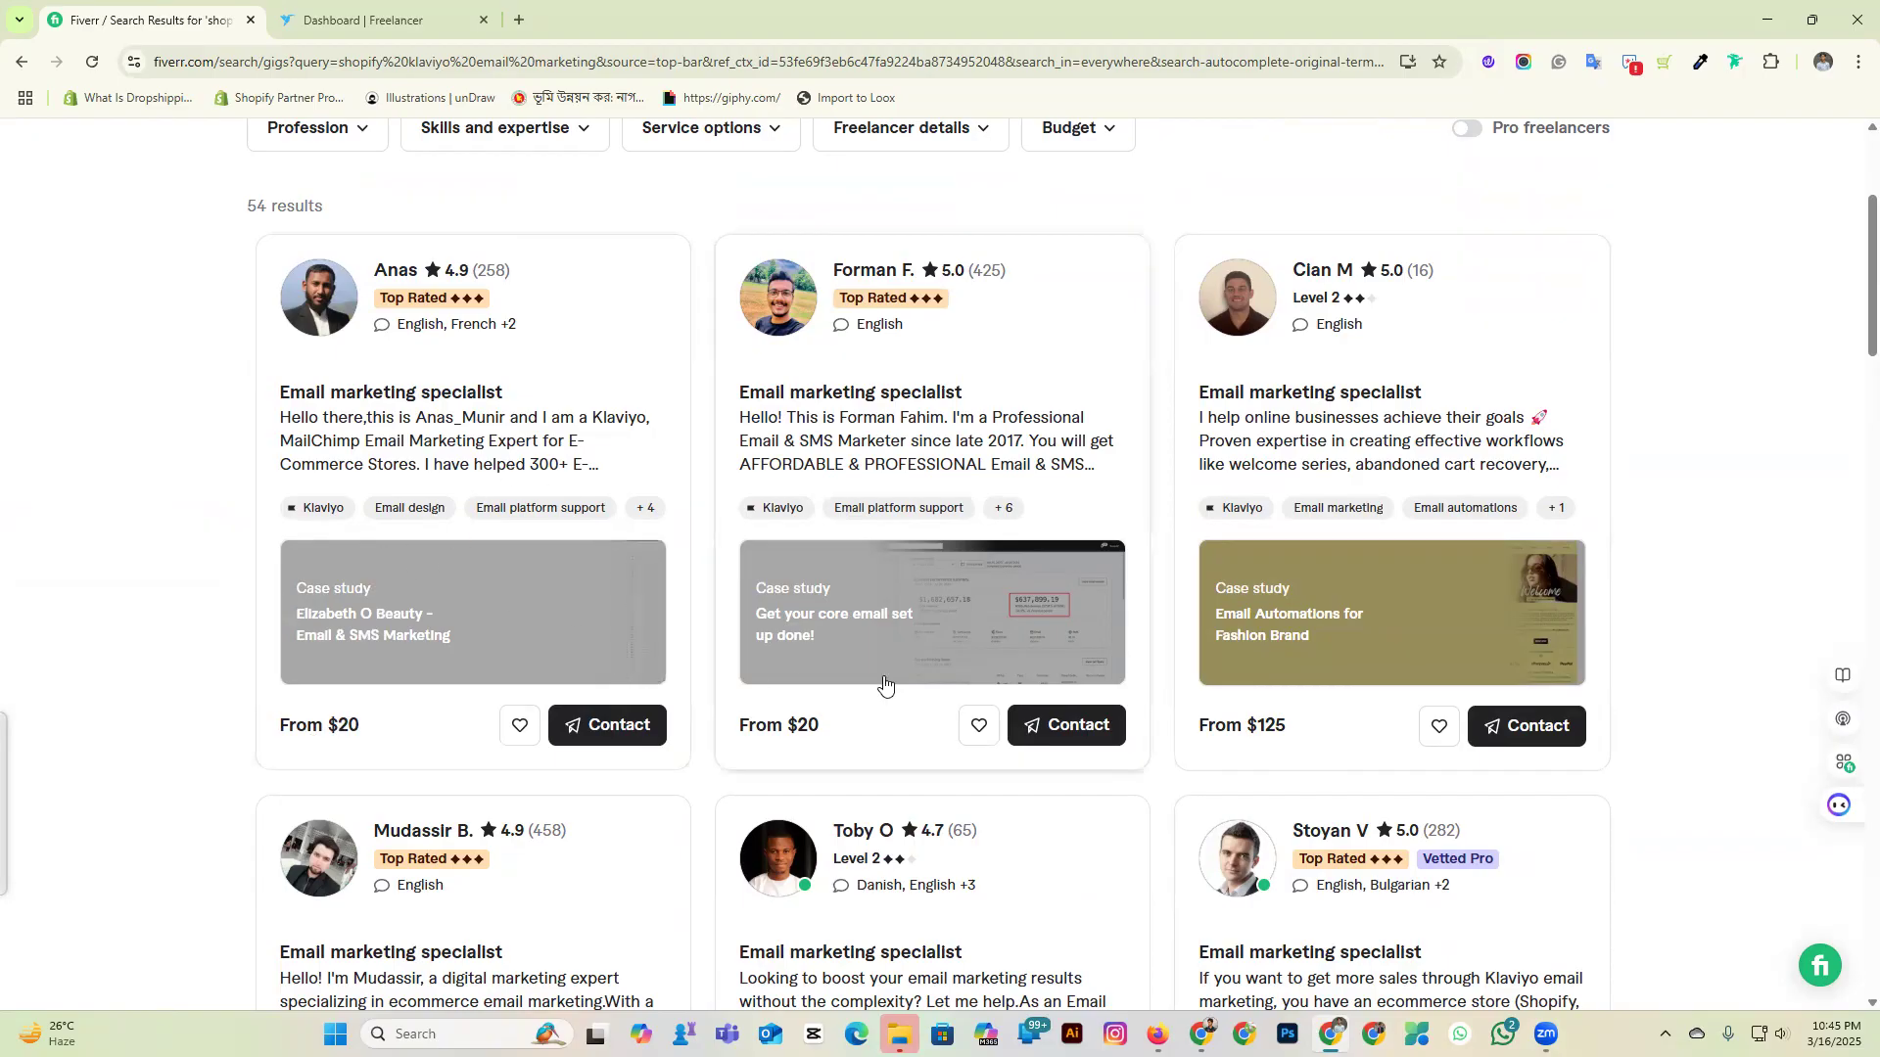
pyautogui.scroll(-5, 1271, 738)
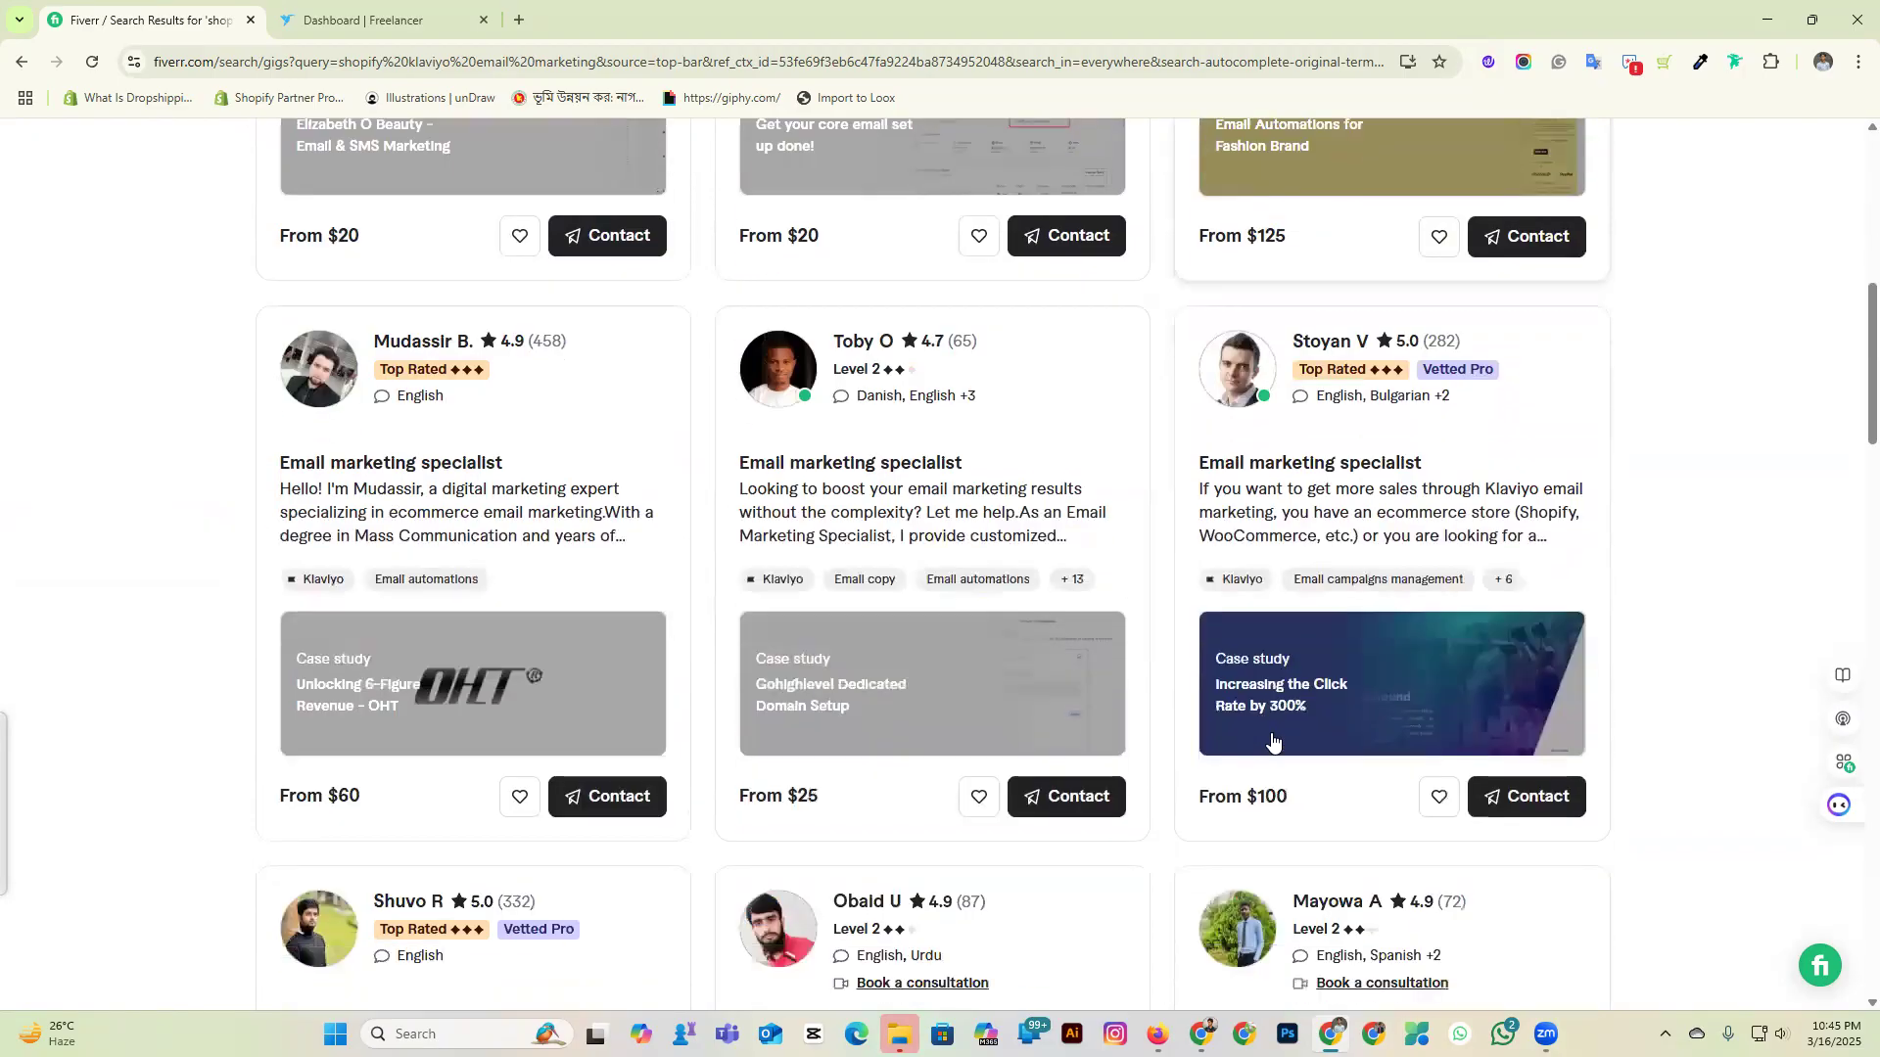
pyautogui.scroll(-8, 1271, 741)
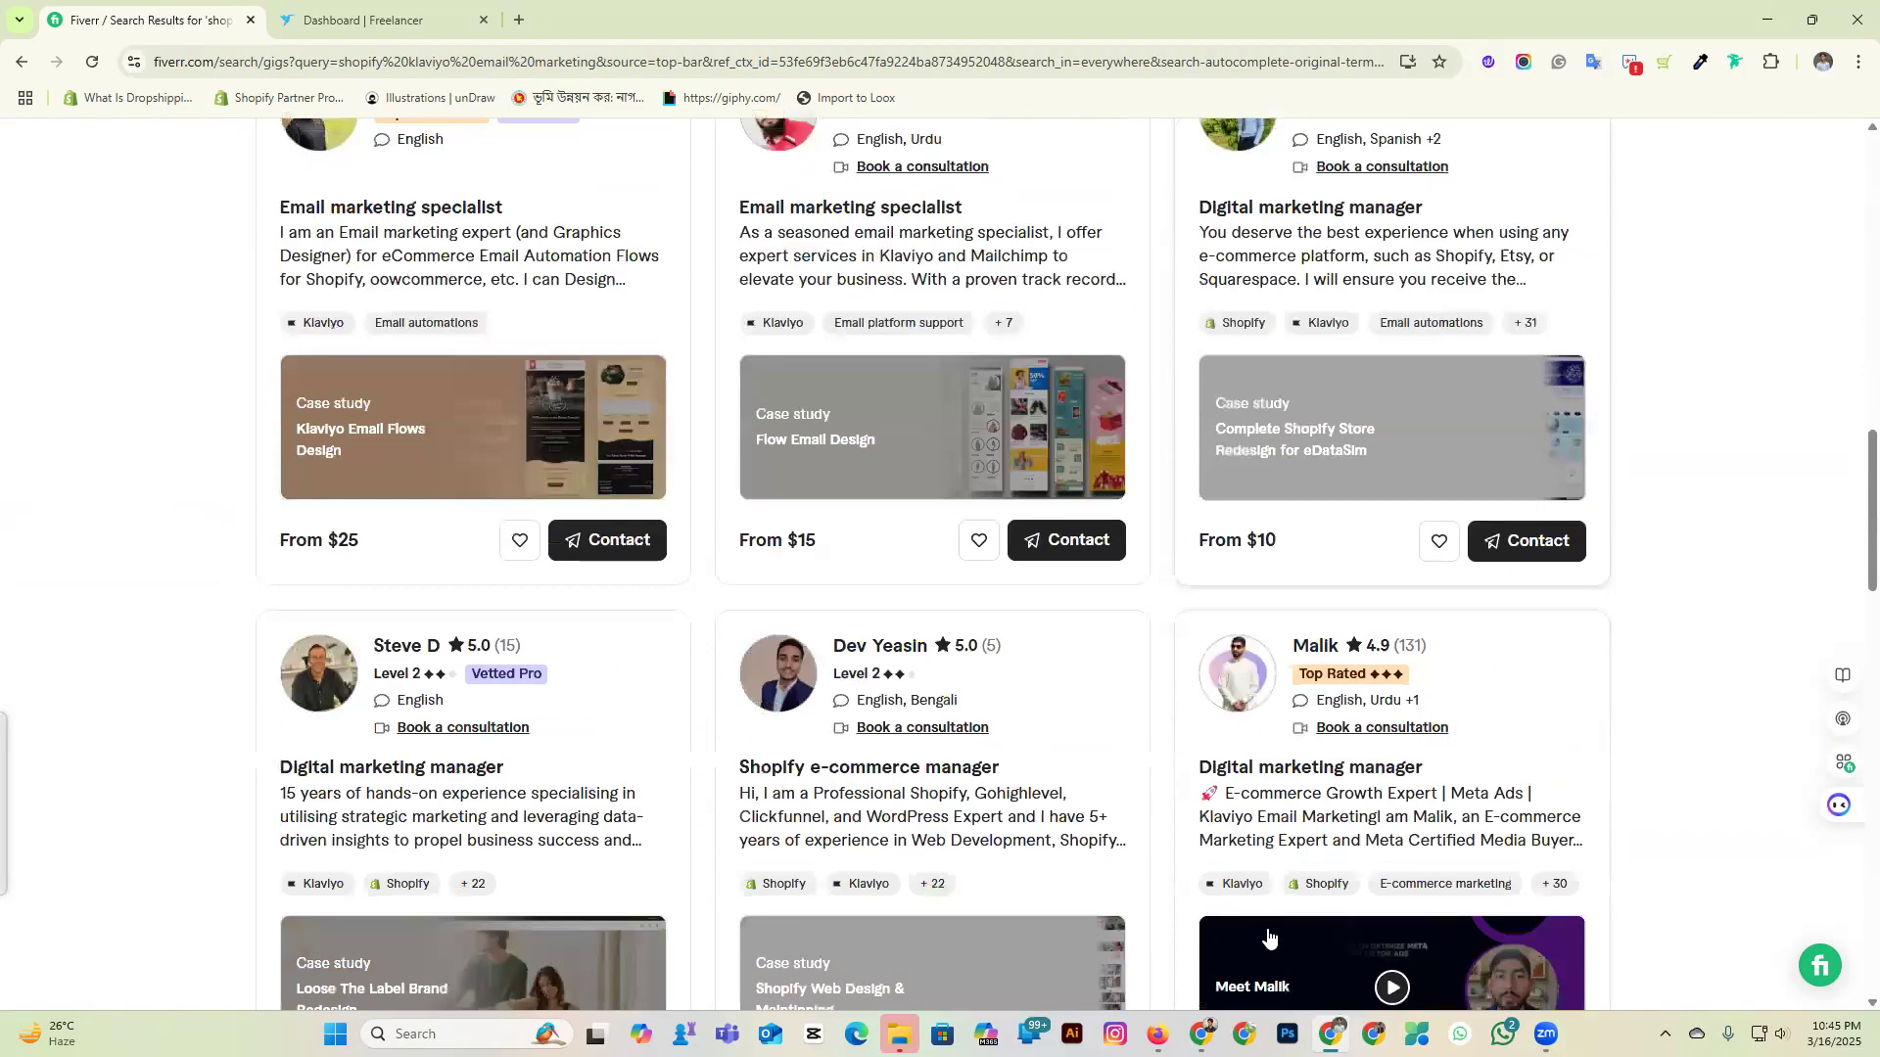
pyautogui.click(400, 21)
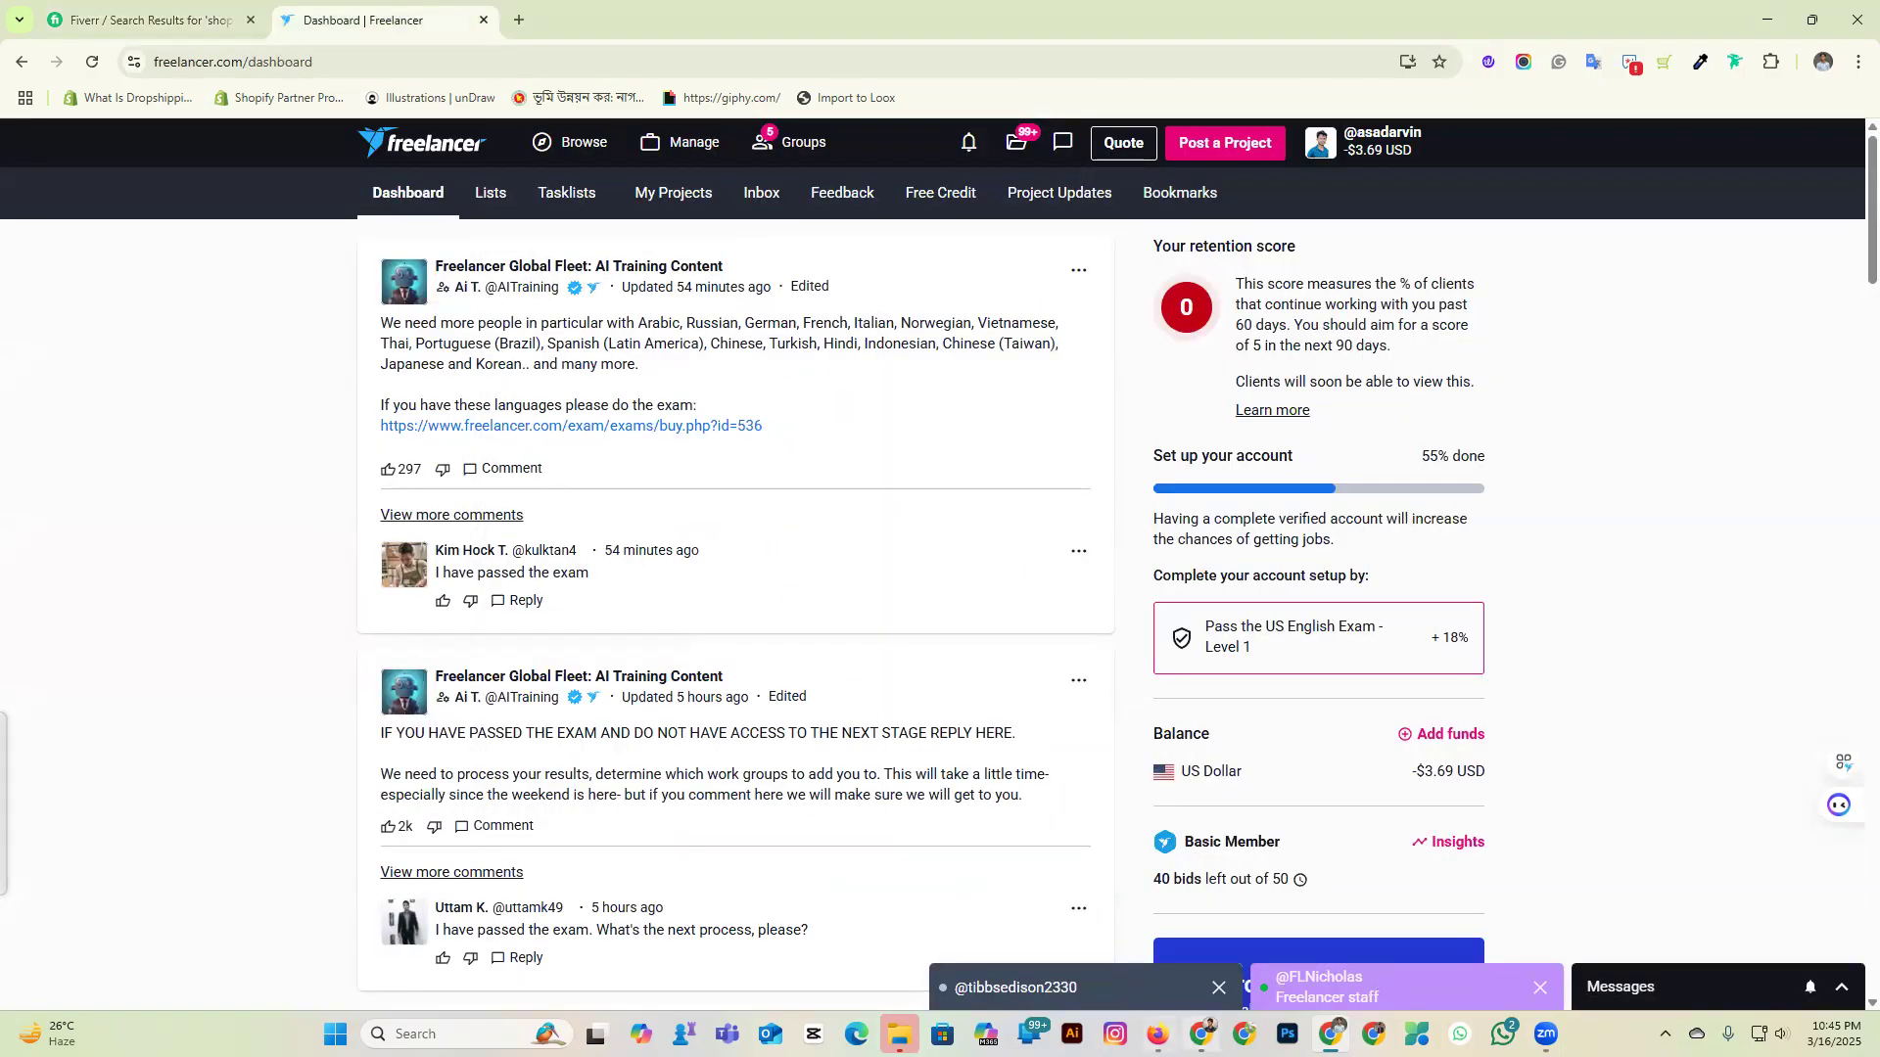
# Switch to the browser window with the Shopify App Store and install Klaviyo: Email Marketing & SMS on the coffee khabo store.
pyautogui.click(1202, 1035)
pyautogui.click(330, 759)
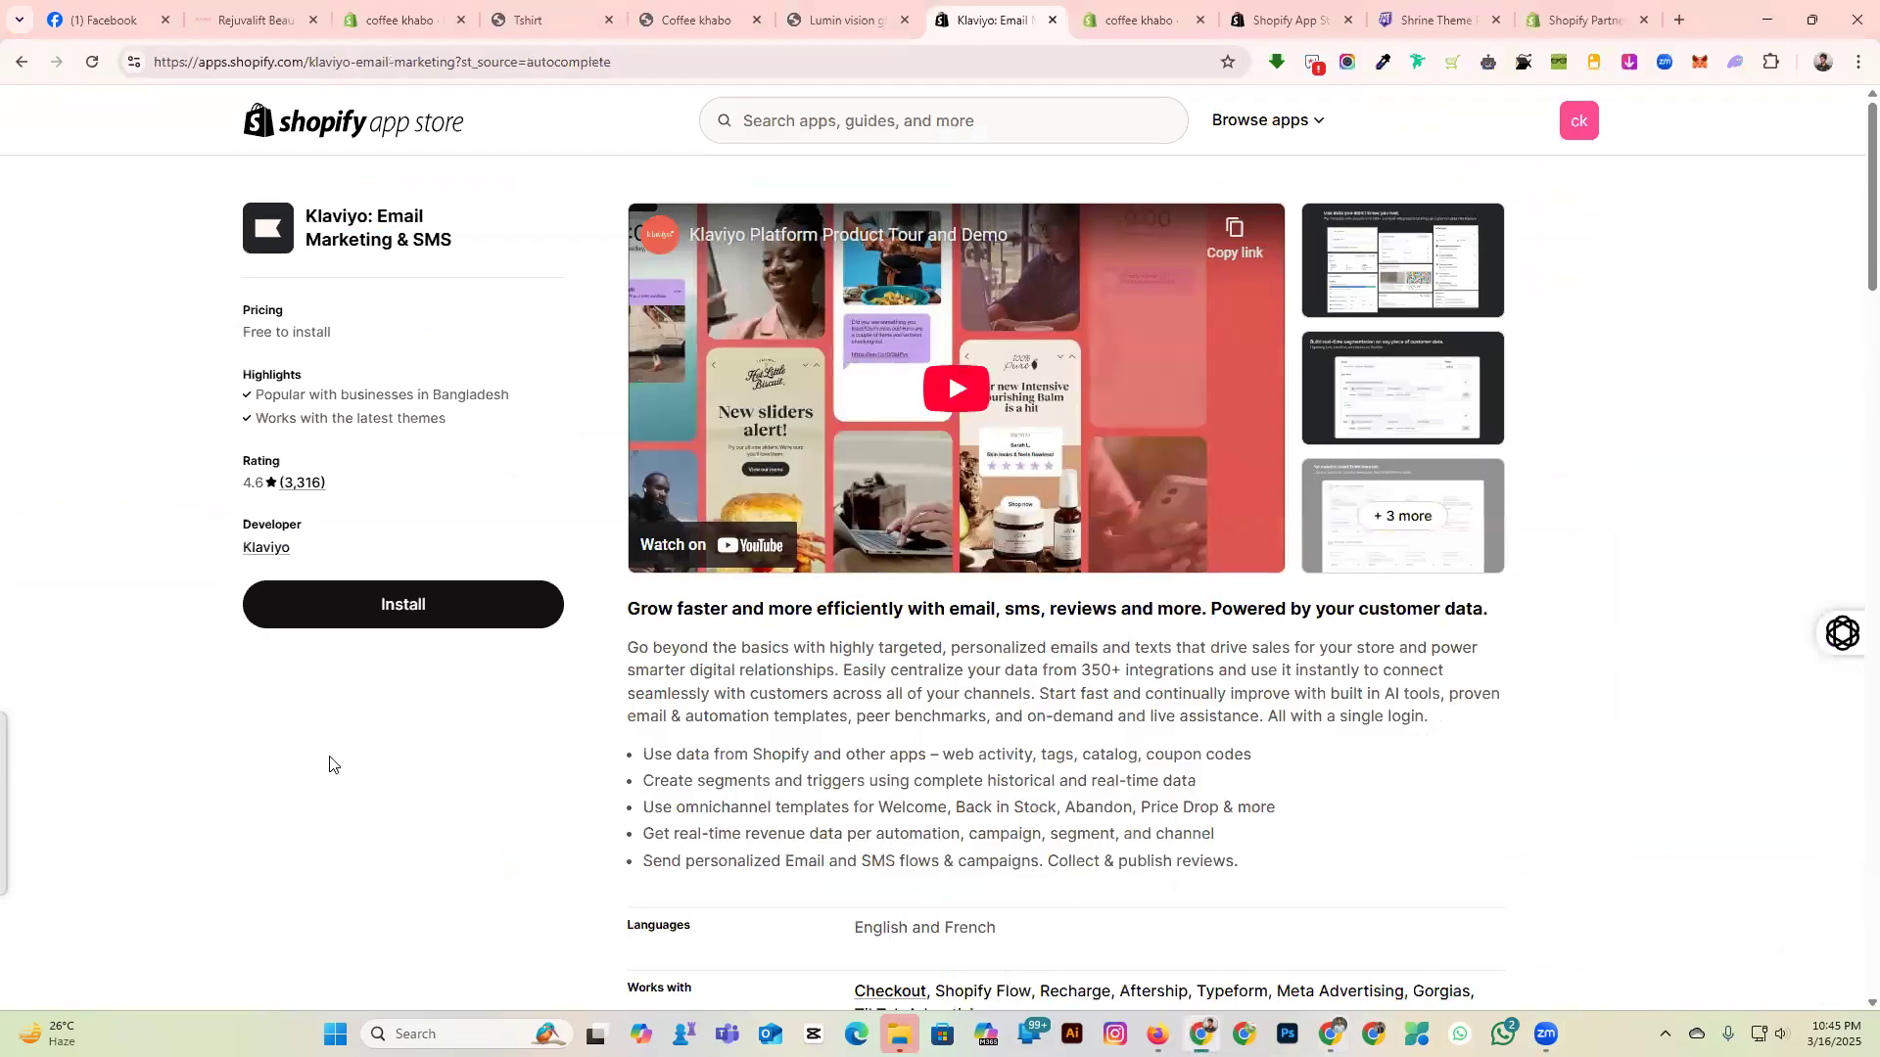
pyautogui.click(460, 603)
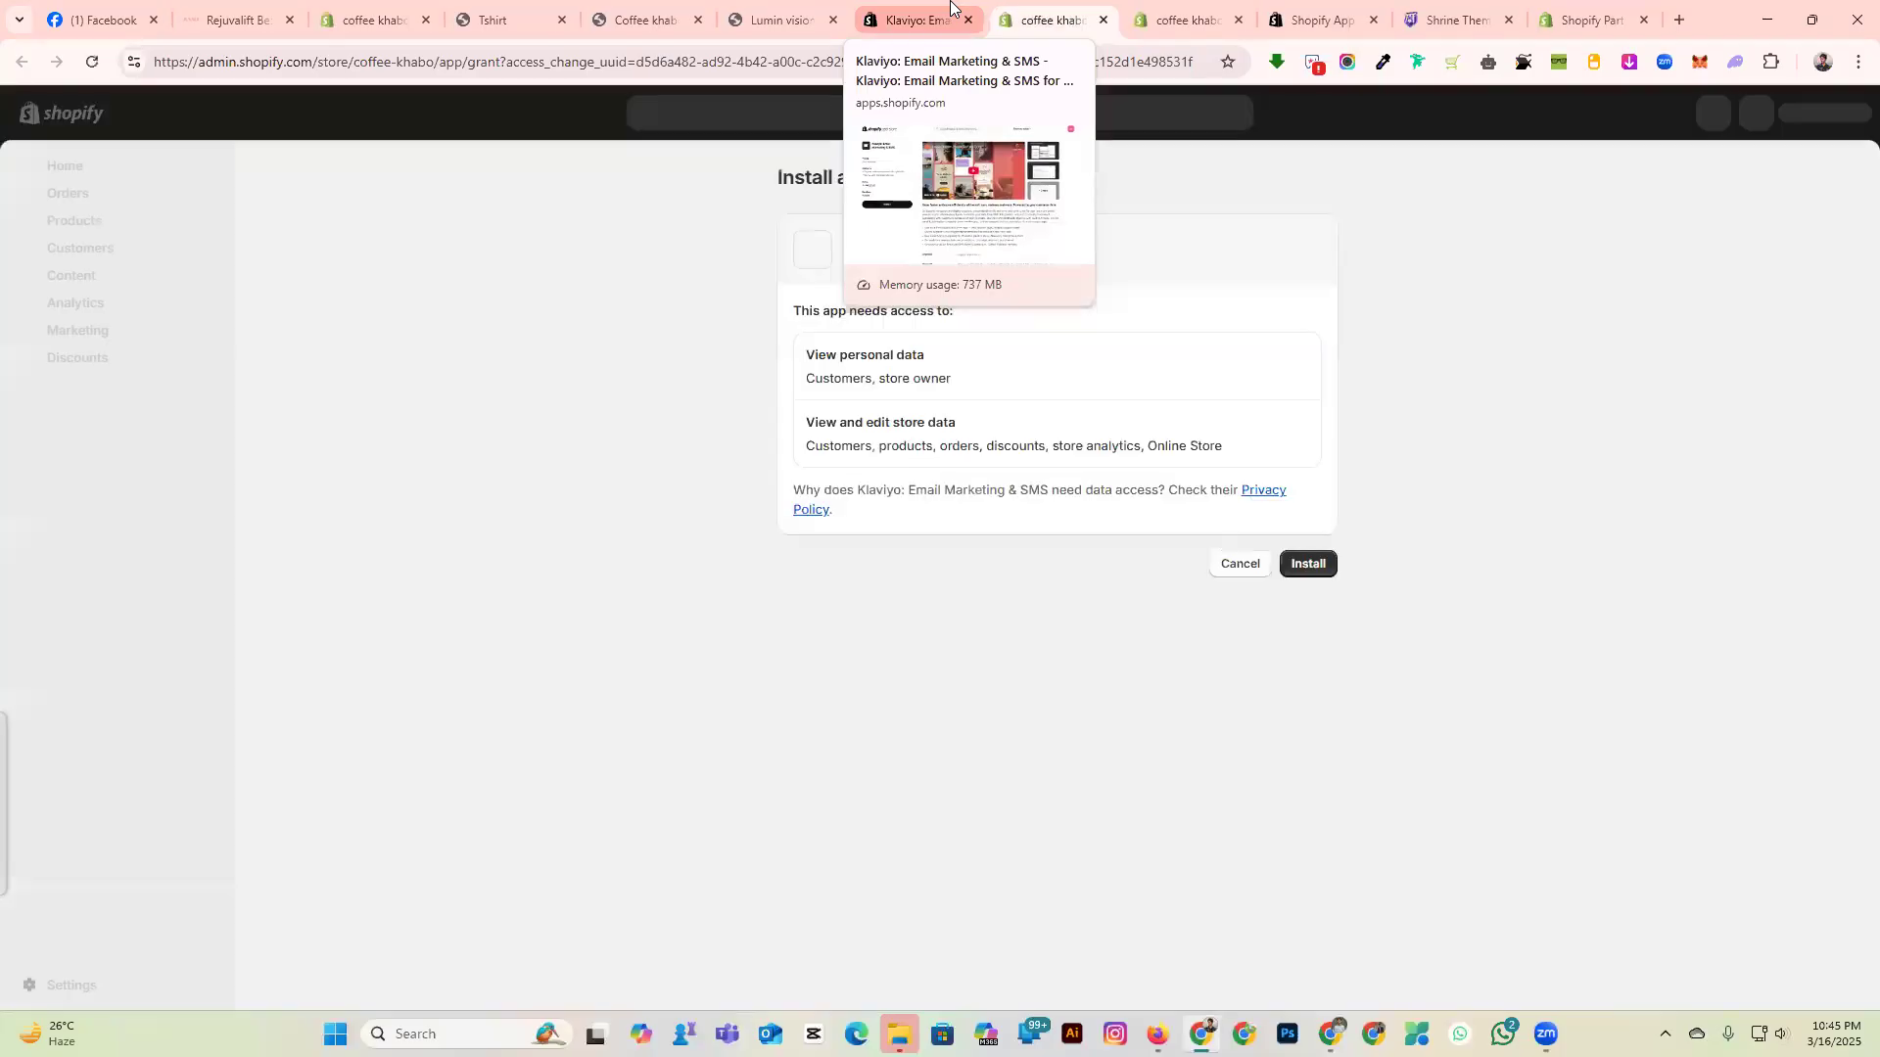
pyautogui.click(1308, 562)
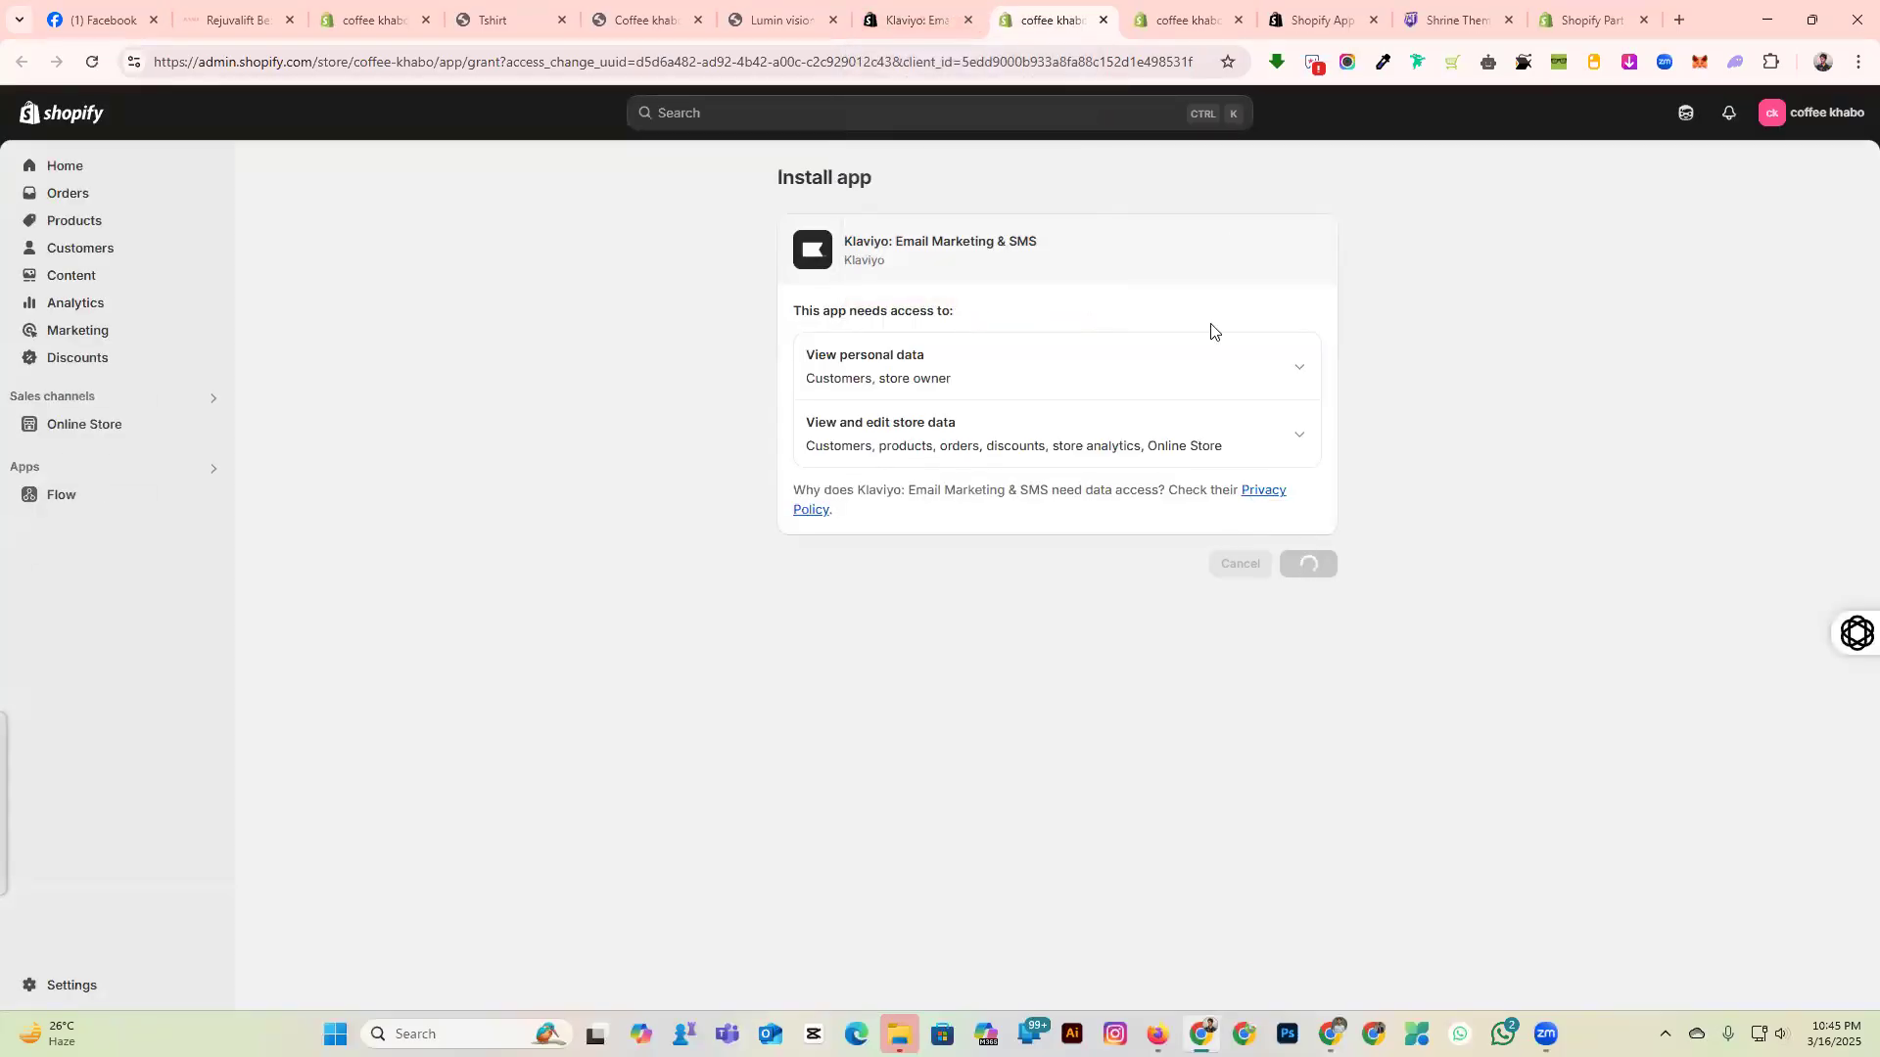
pyautogui.moveTo(931, 3)
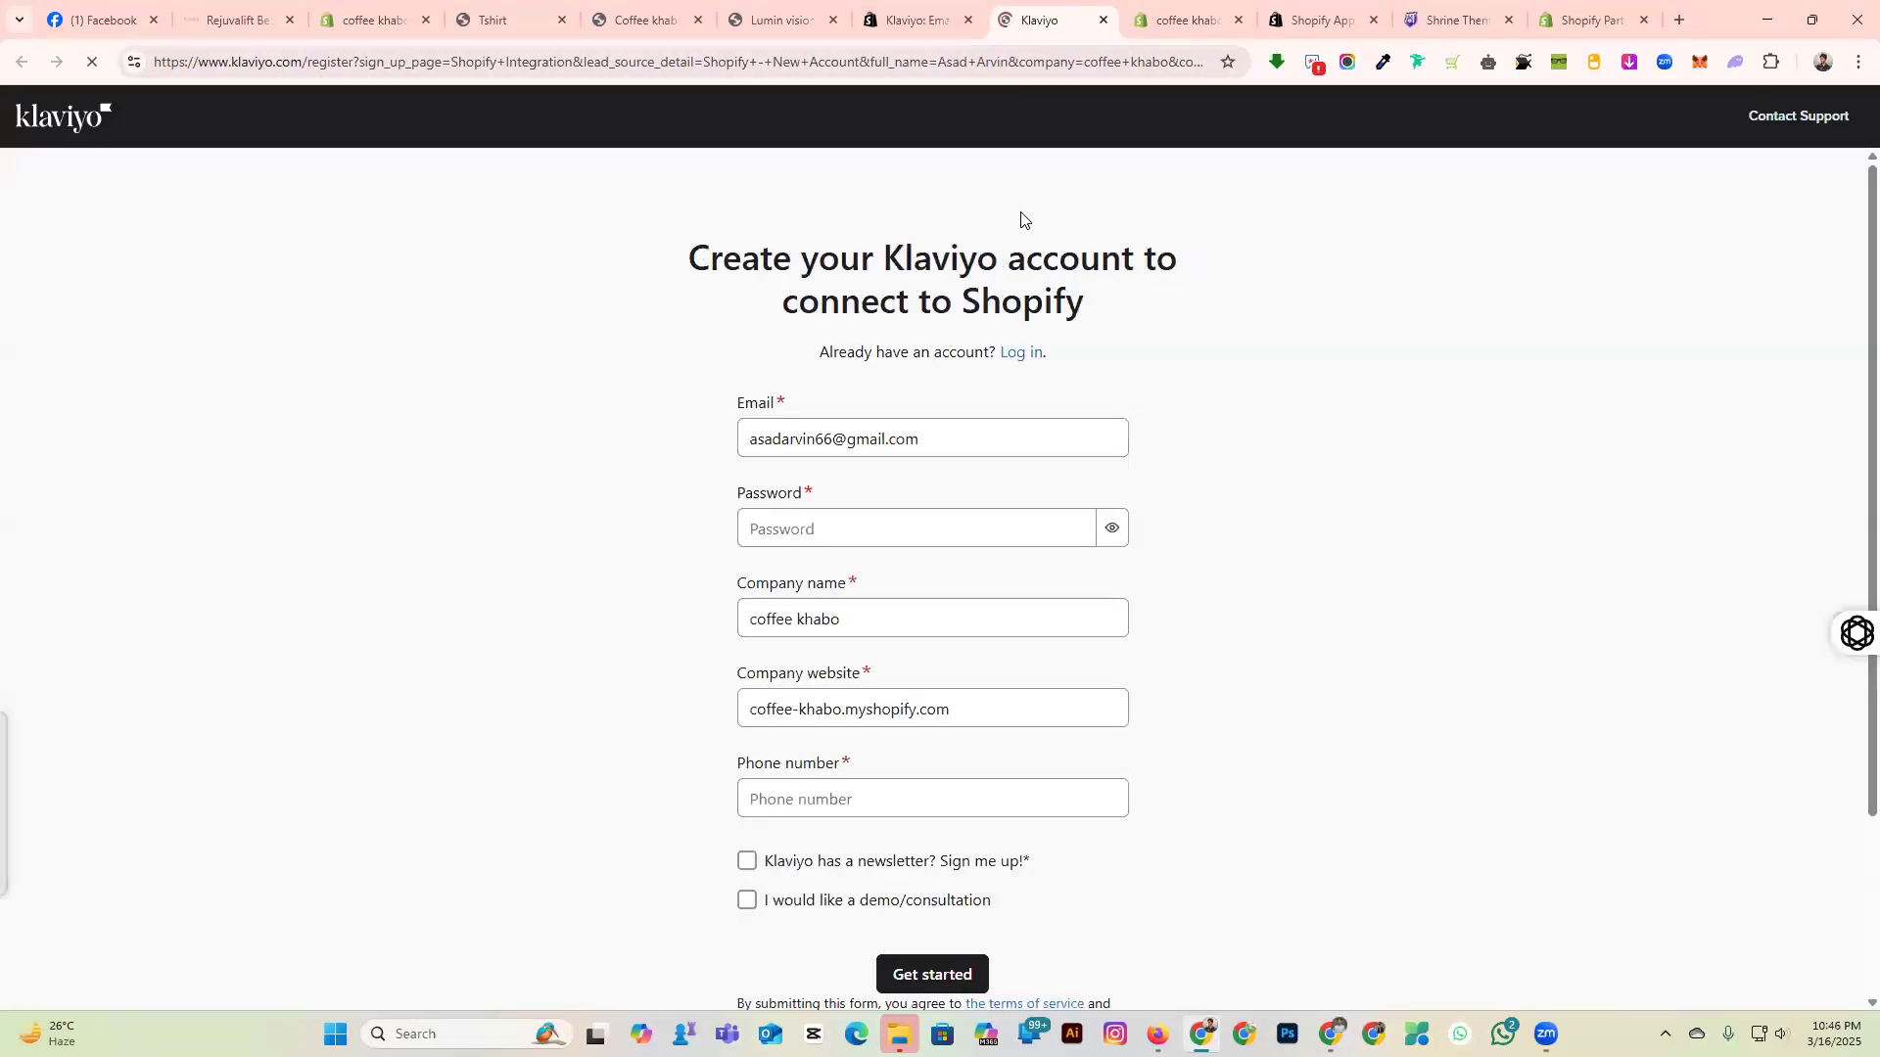
# Opt in to the Klaviyo newsletter and a demo/consultation on the account registration form.
pyautogui.scroll(-3, 843, 545)
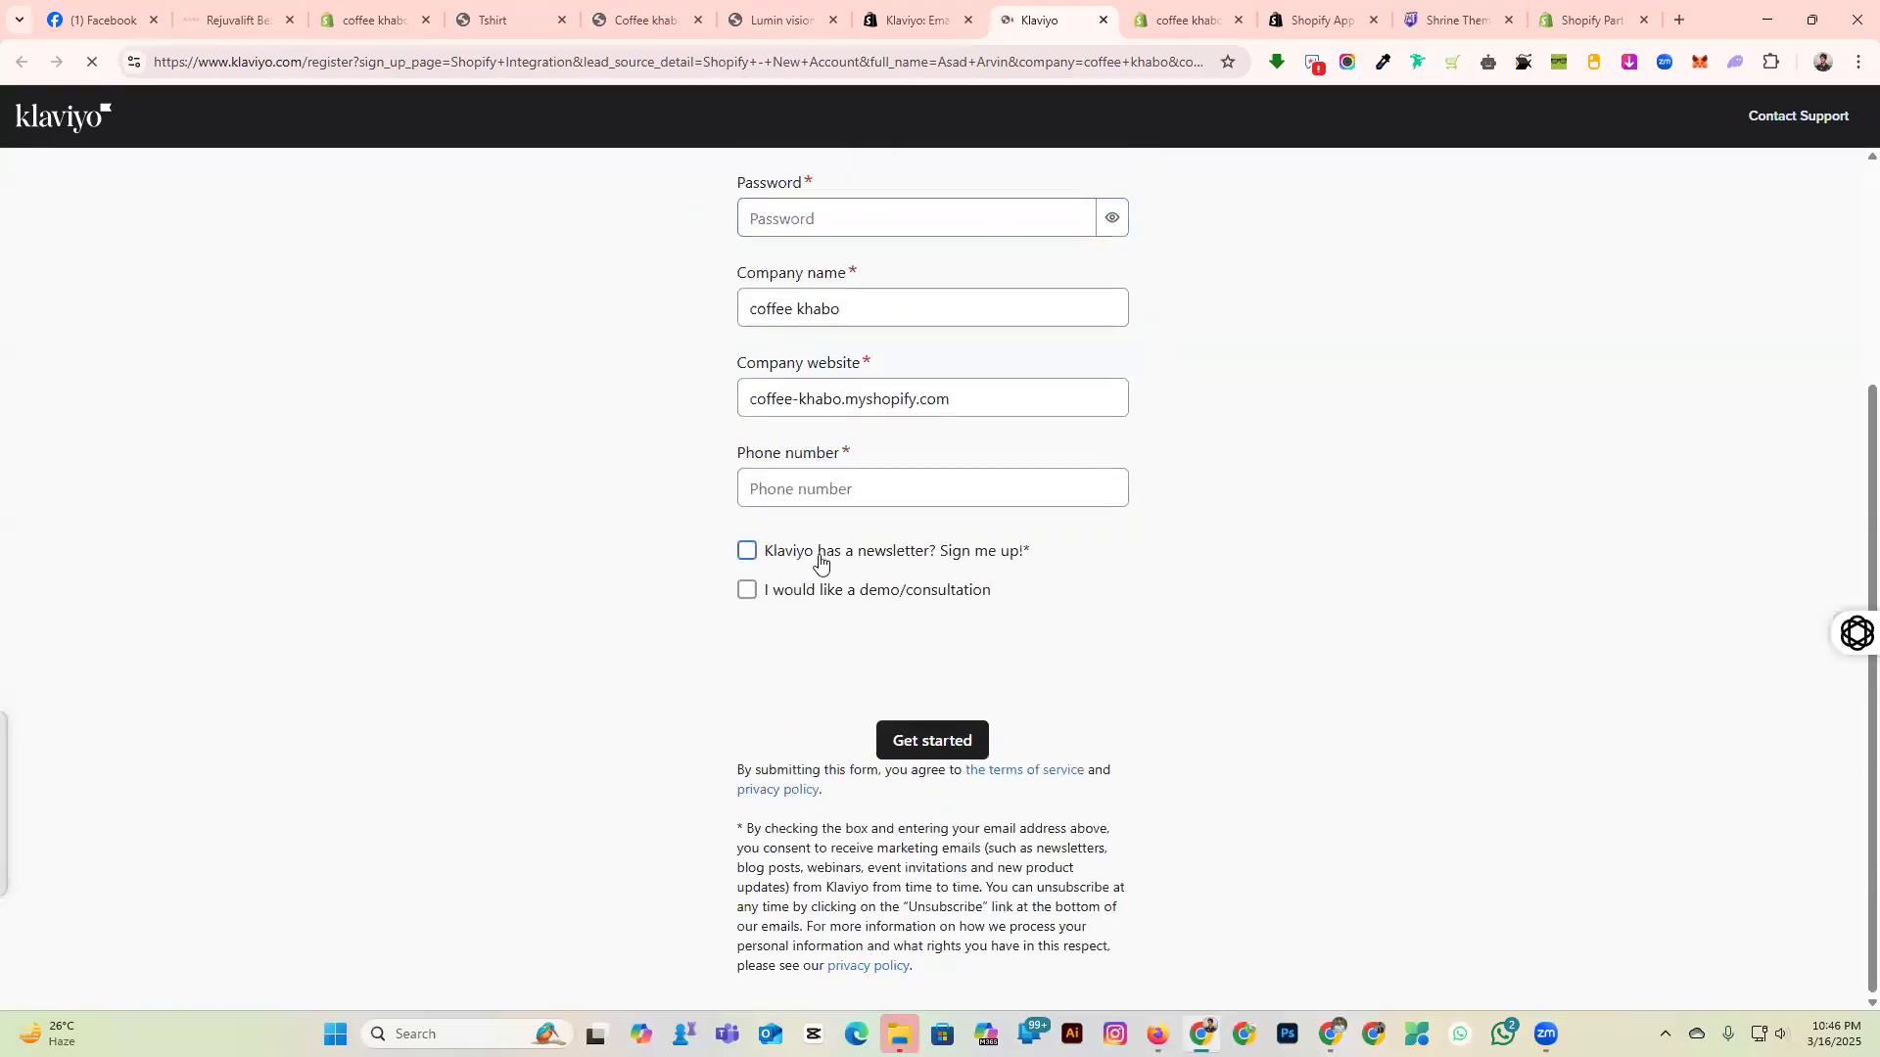
pyautogui.scroll(-3, 773, 570)
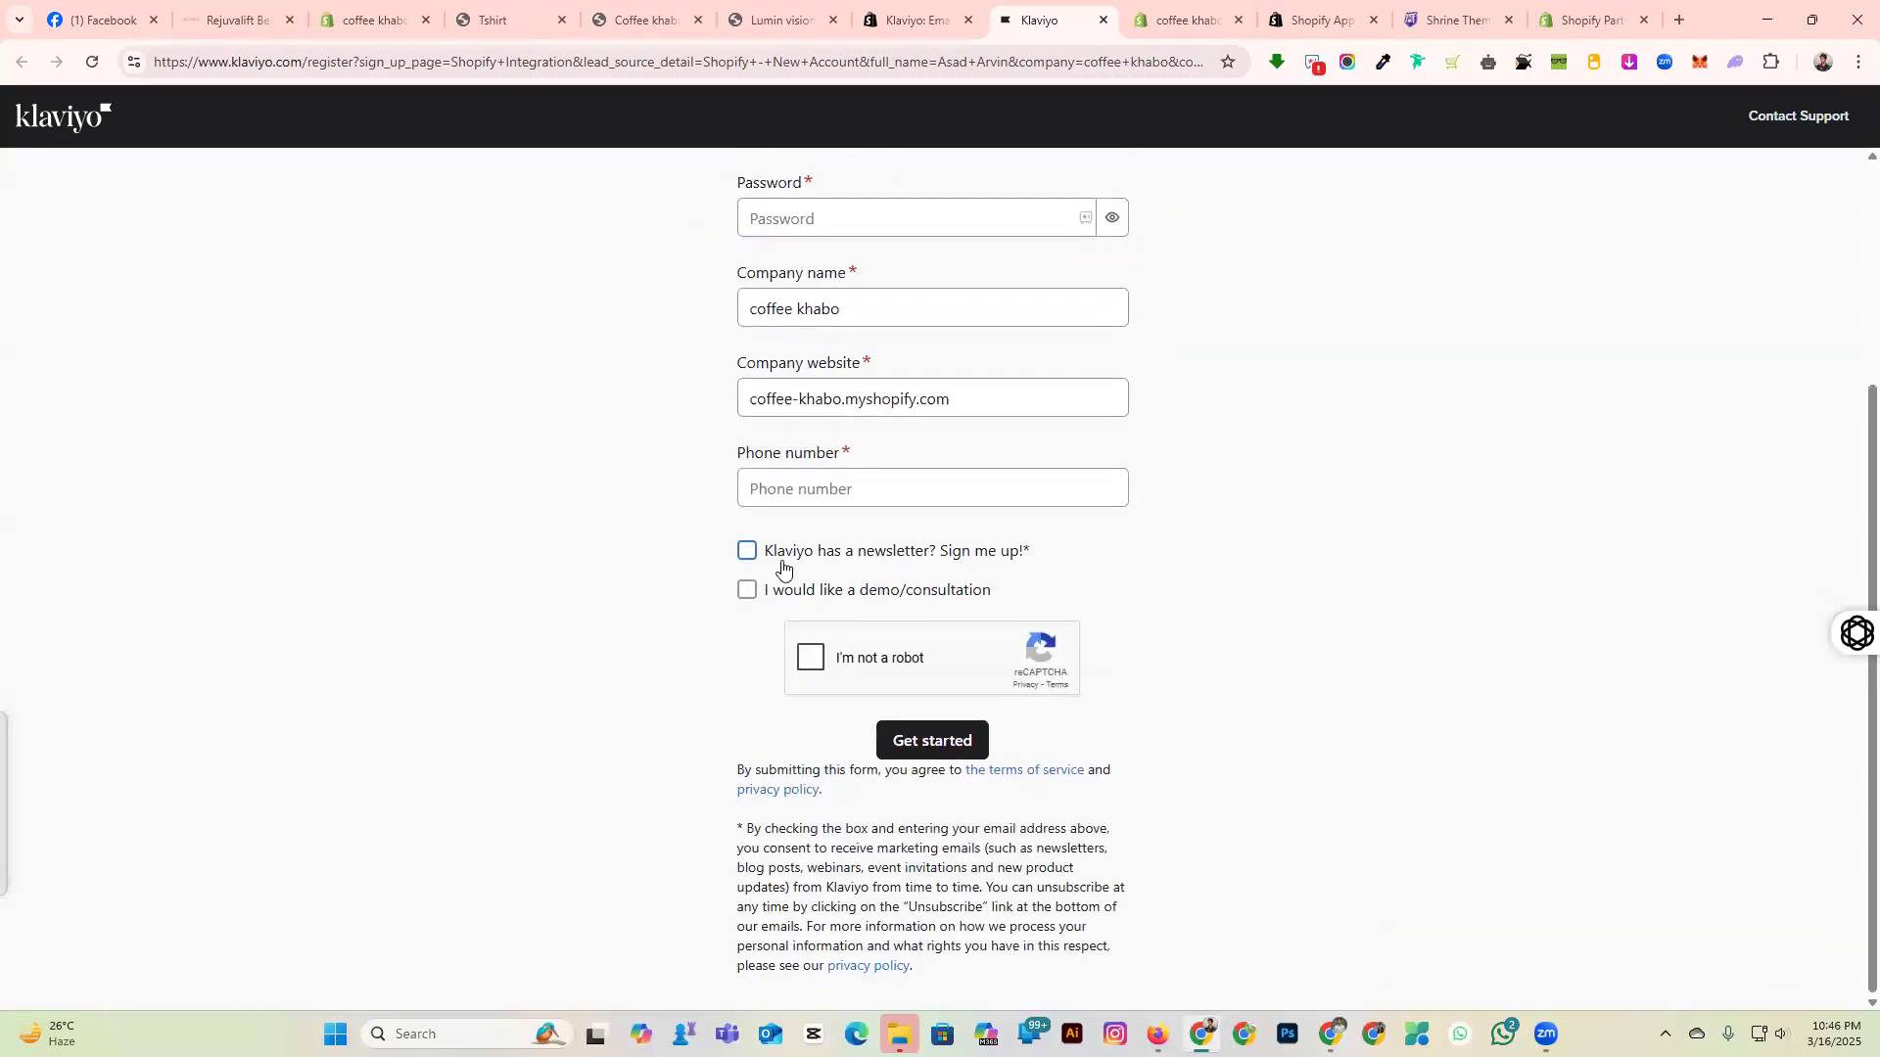
pyautogui.click(788, 558)
pyautogui.click(822, 592)
pyautogui.scroll(3, 825, 598)
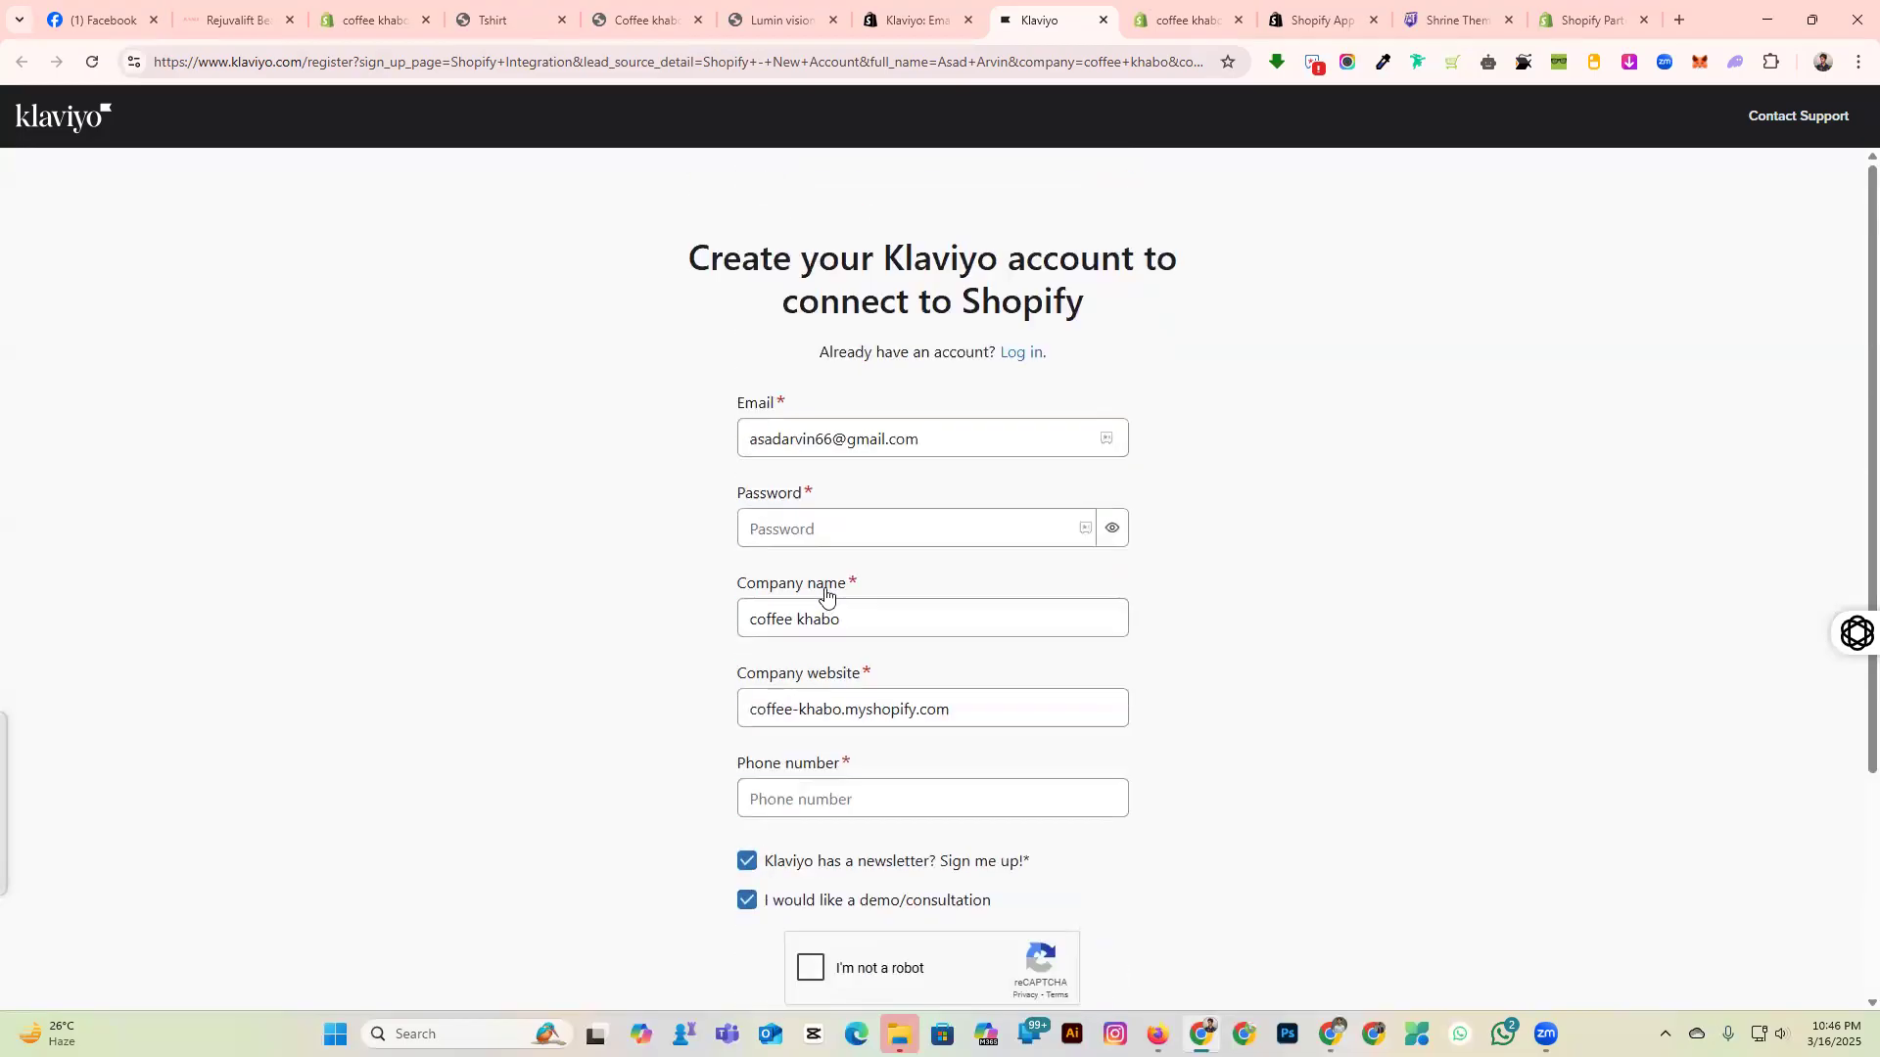
# Enter the account password and fill in the saved phone number on the Klaviyo registration form.
pyautogui.click(825, 529)
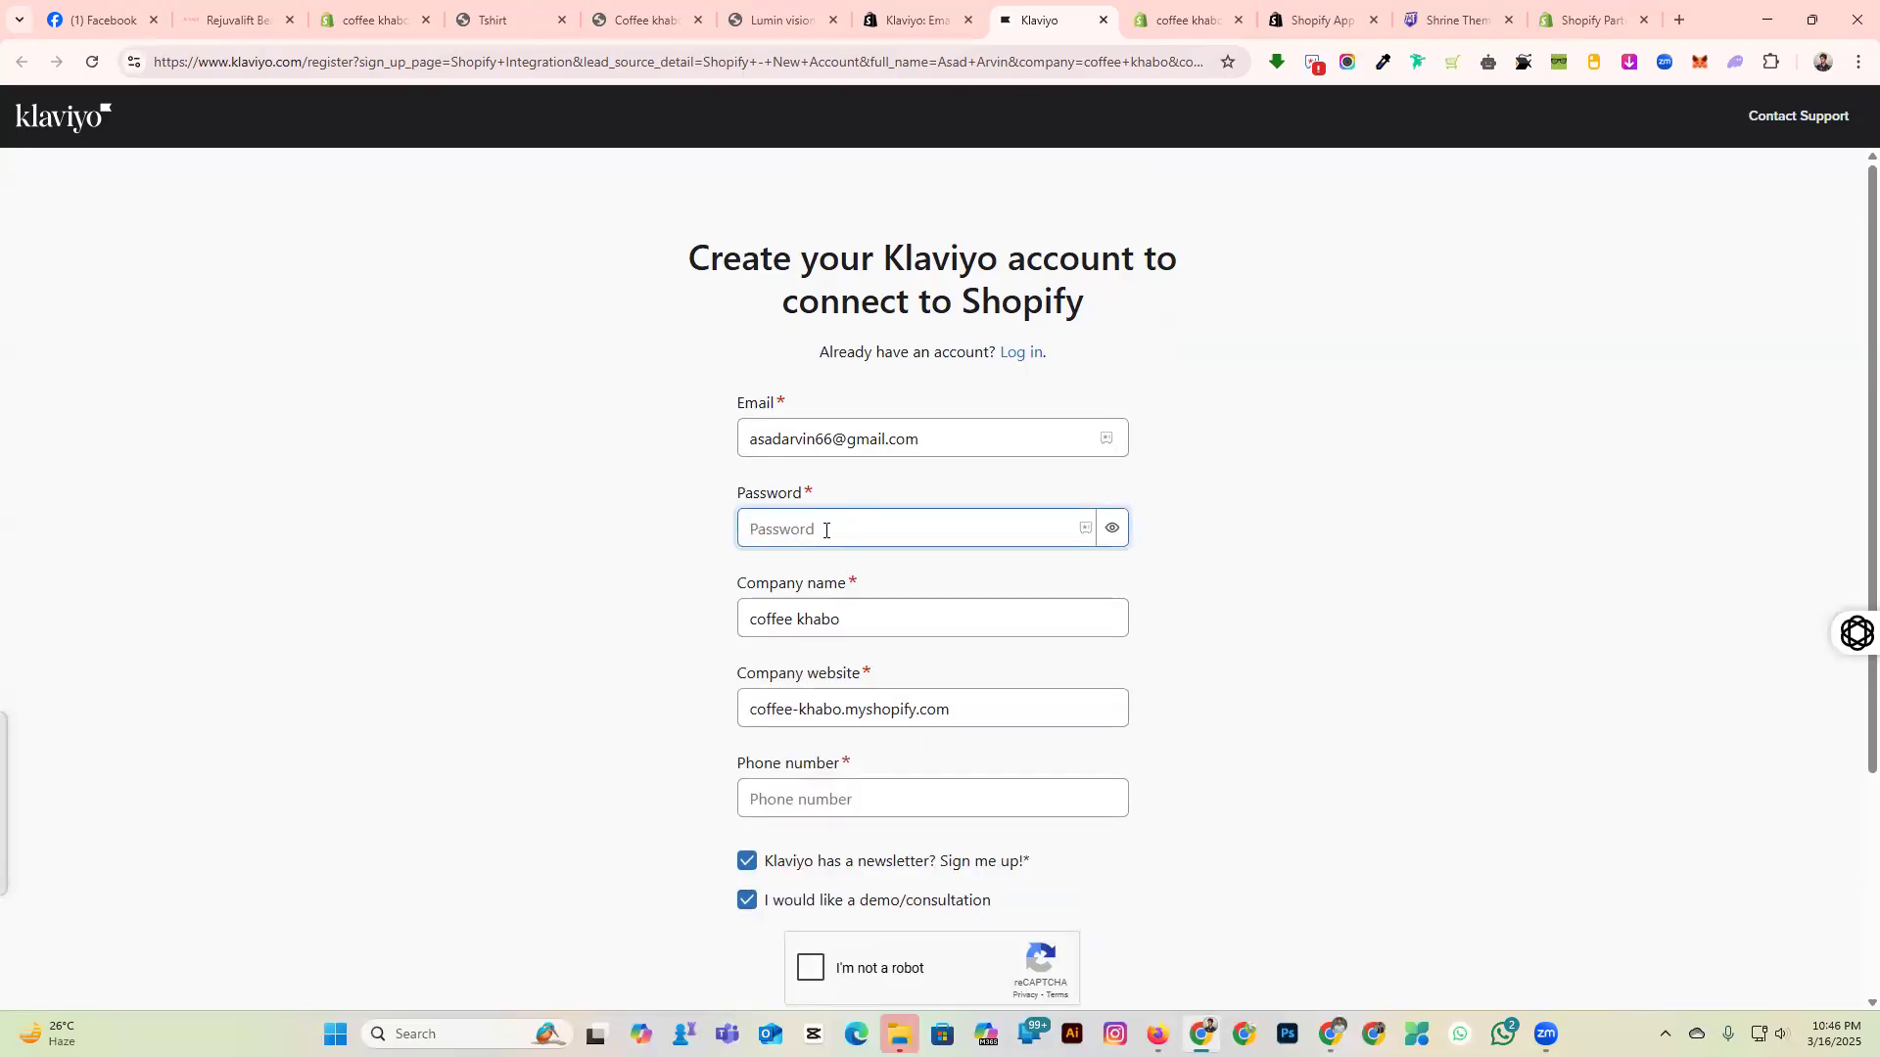
pyautogui.write('•')
pyautogui.click(807, 799)
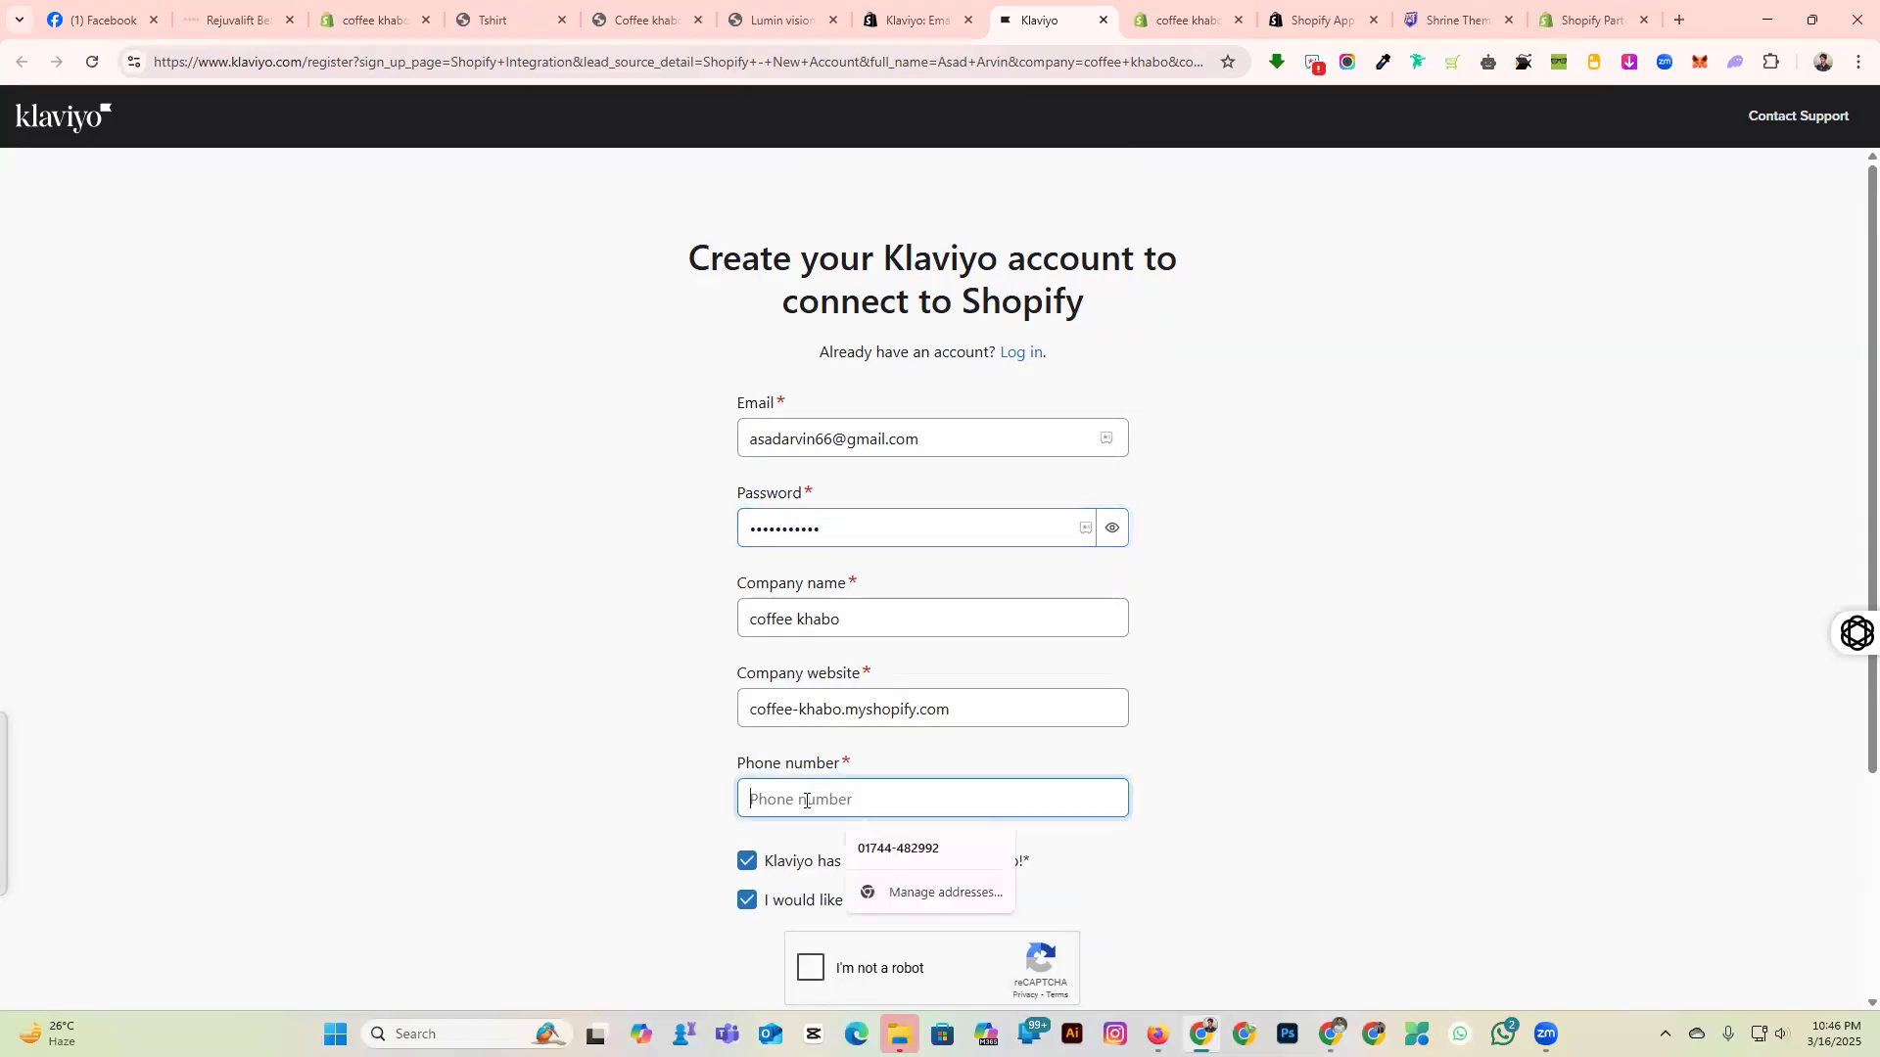
pyautogui.click(872, 848)
pyautogui.scroll(-3, 1054, 882)
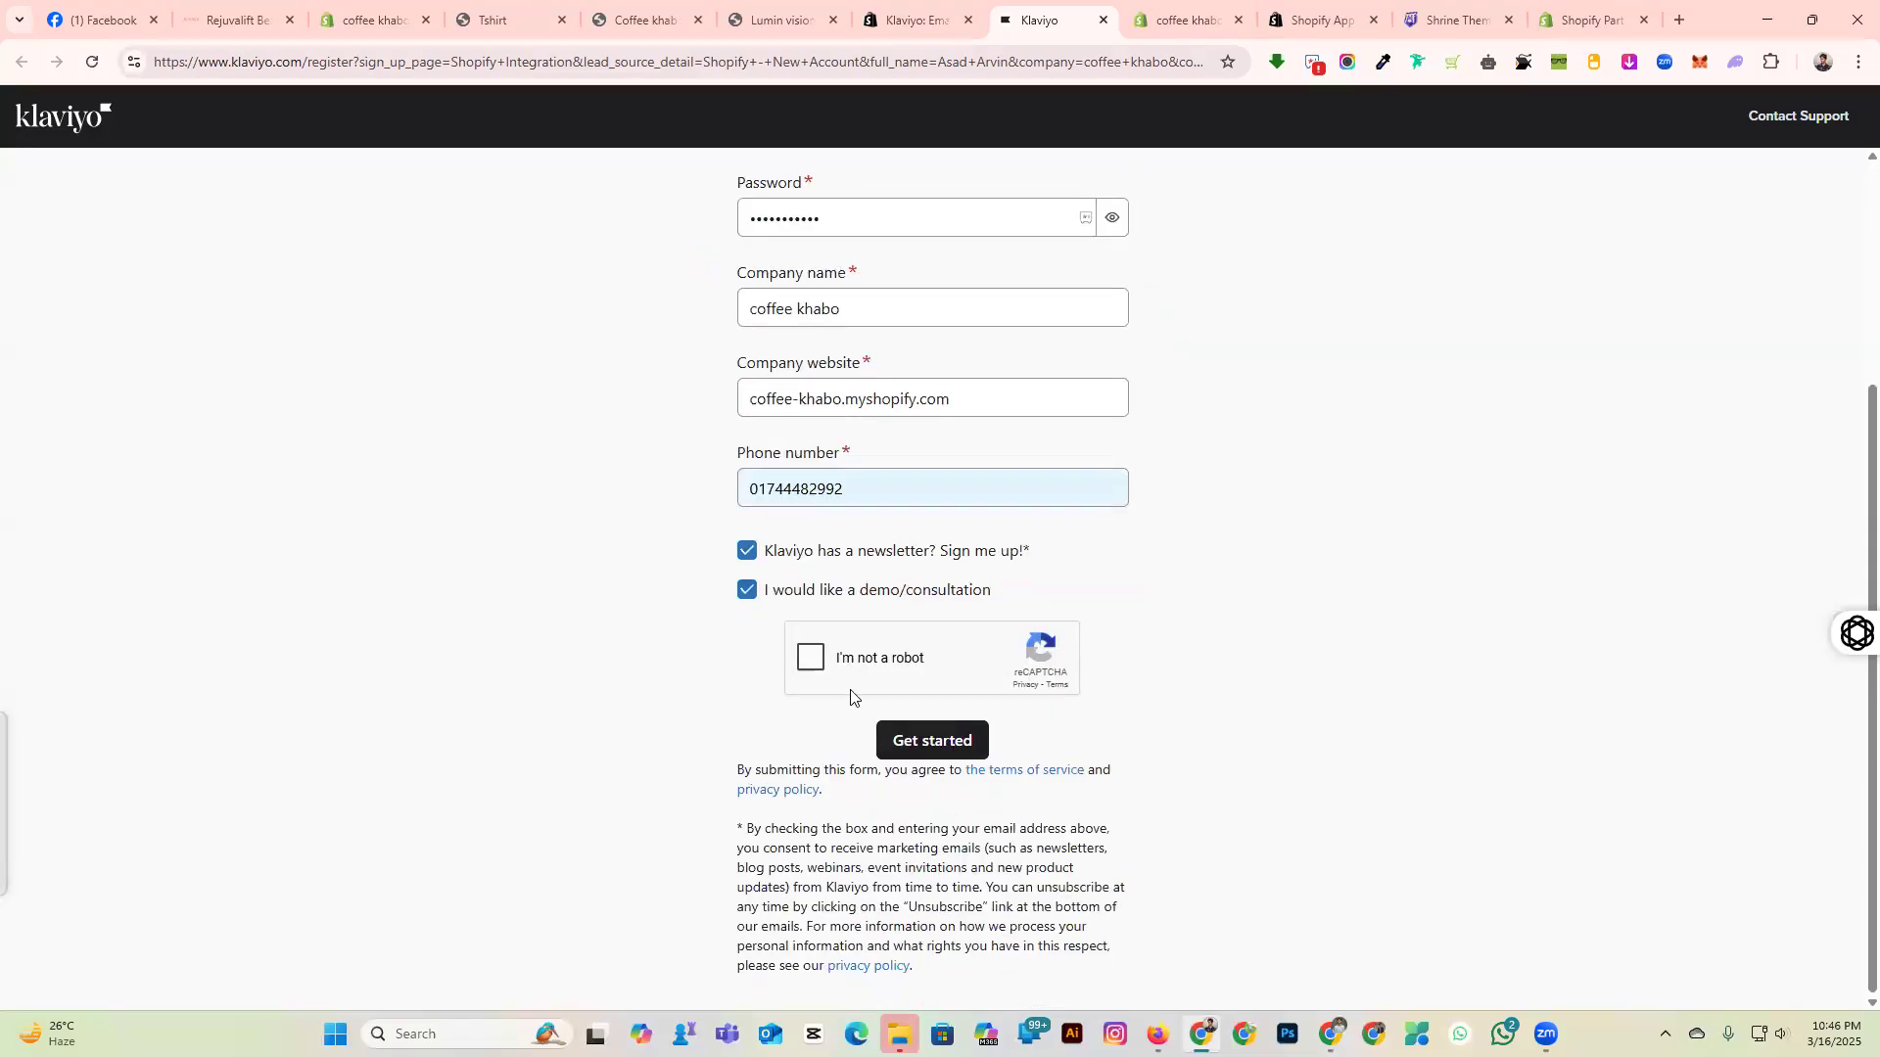
# Complete the reCAPTCHA image challenges for traffic lights and motorcycles and submit the Klaviyo registration form.
pyautogui.click(812, 658)
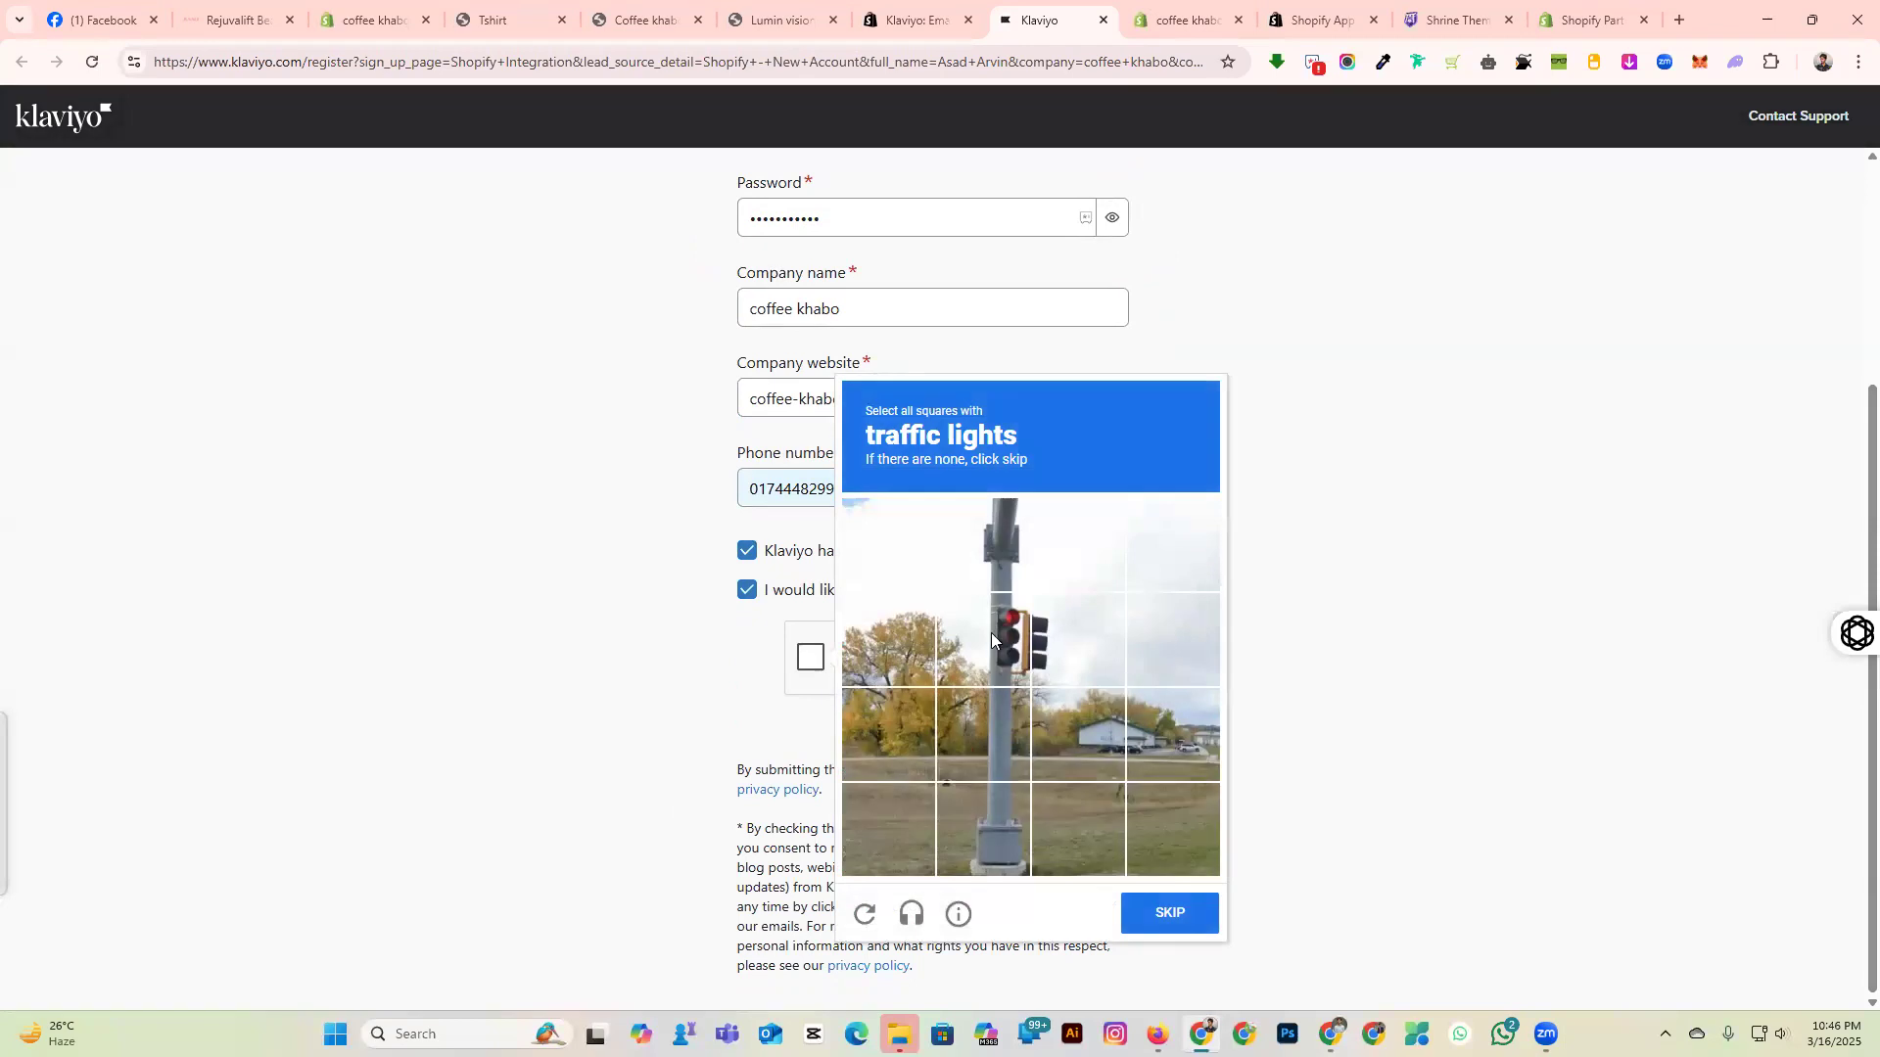
pyautogui.click(991, 632)
pyautogui.click(1069, 633)
pyautogui.click(1169, 914)
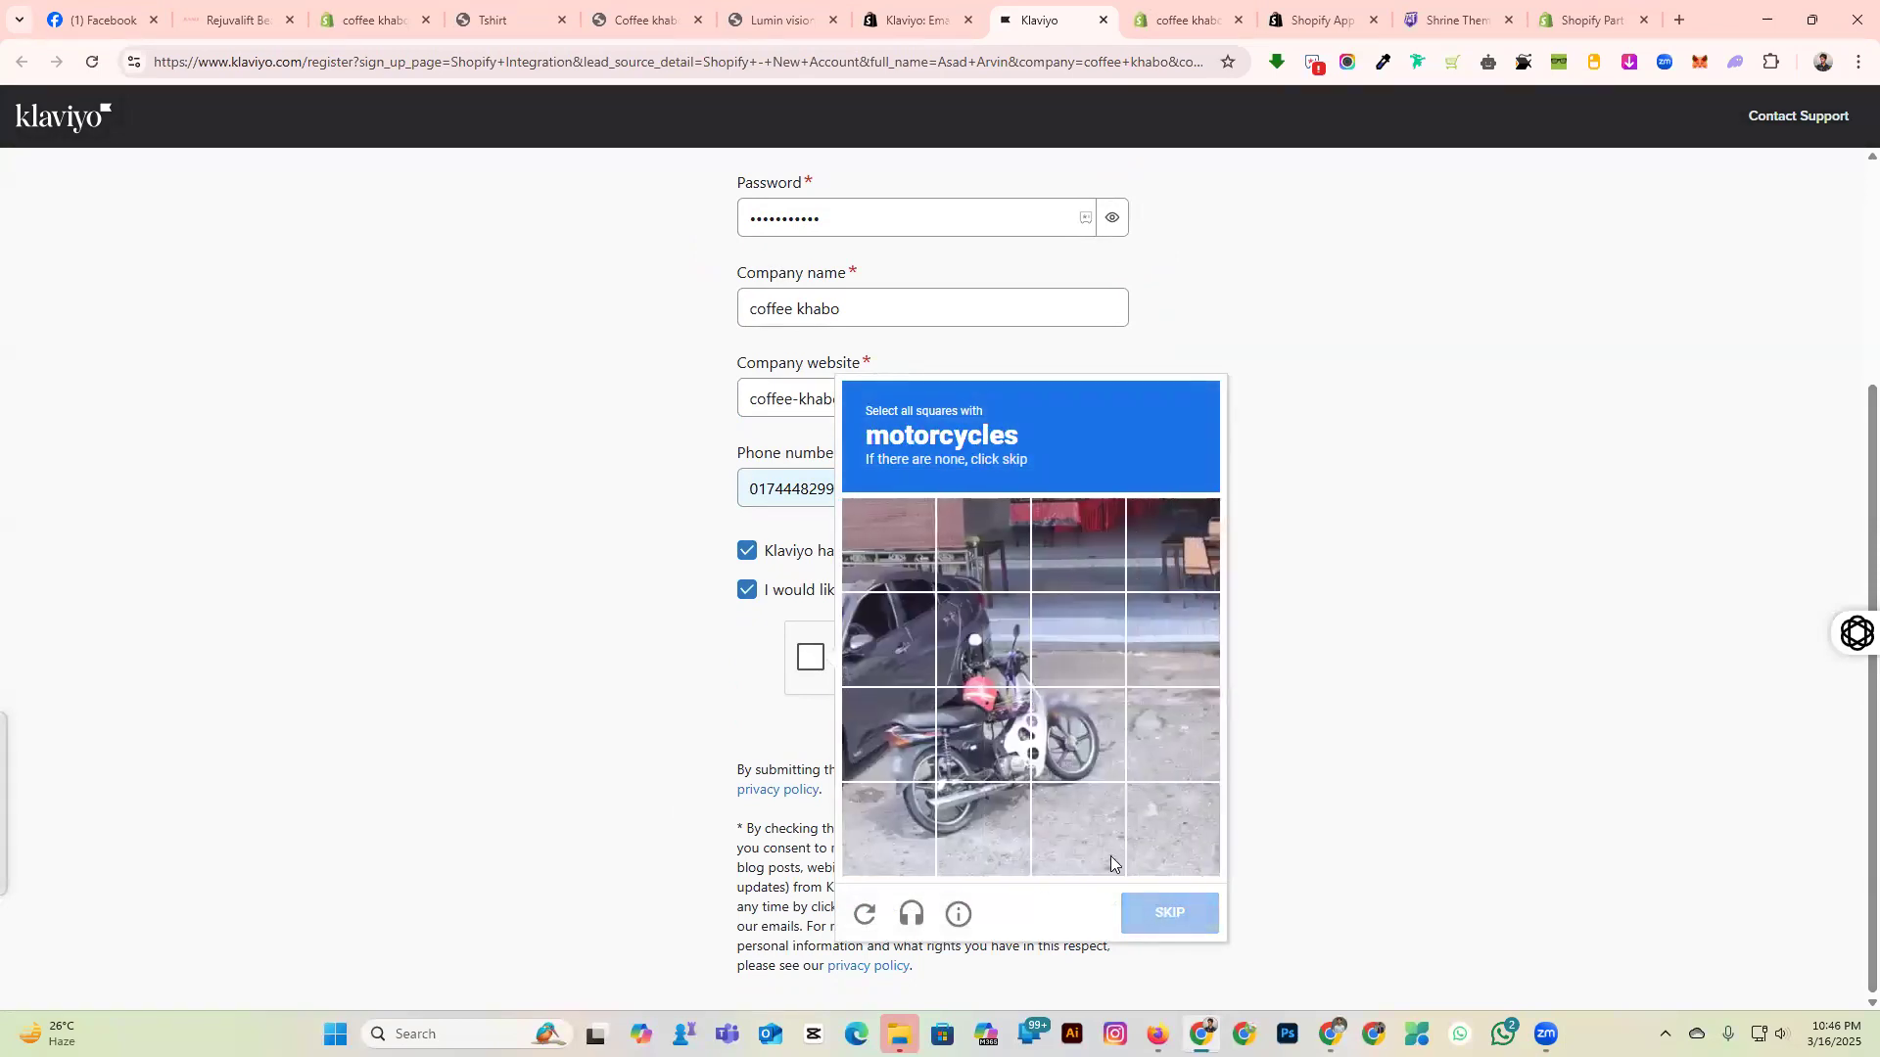
pyautogui.click(1000, 724)
pyautogui.click(1075, 733)
pyautogui.click(979, 807)
pyautogui.click(896, 818)
pyautogui.click(906, 705)
pyautogui.click(983, 641)
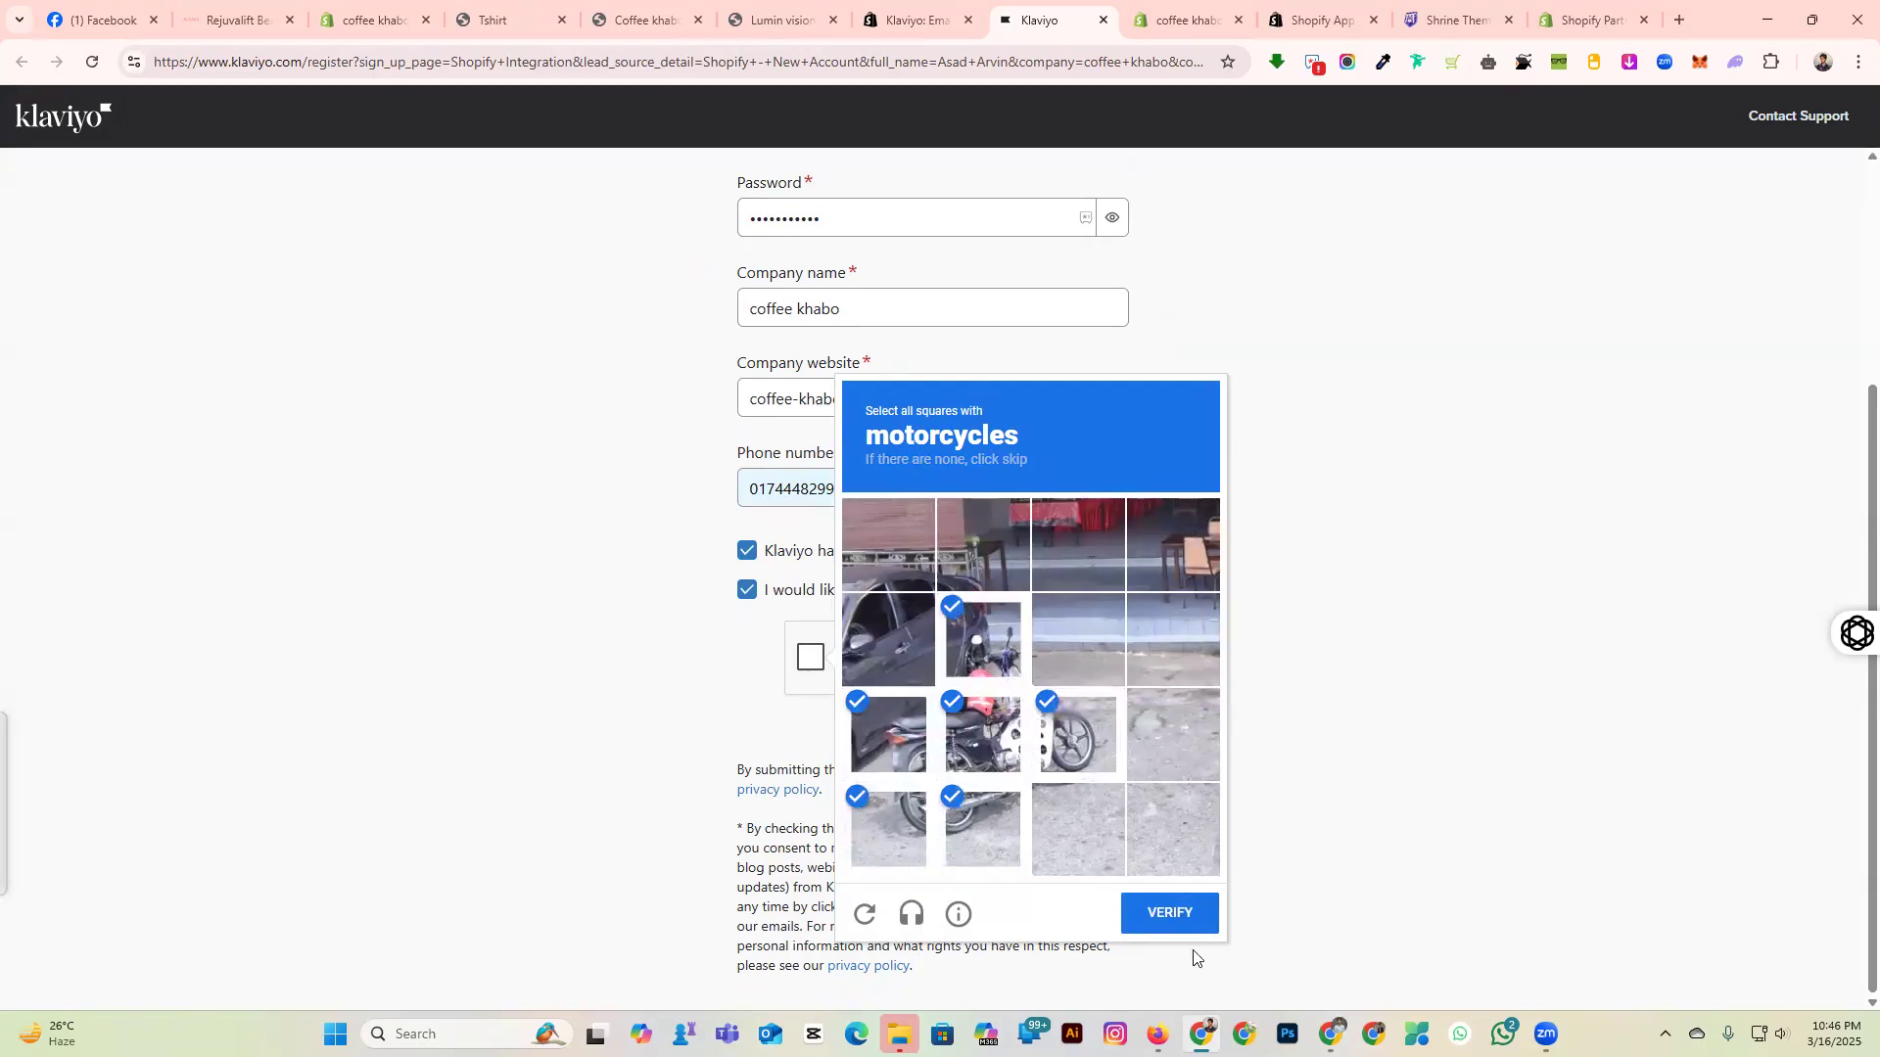
pyautogui.click(1187, 918)
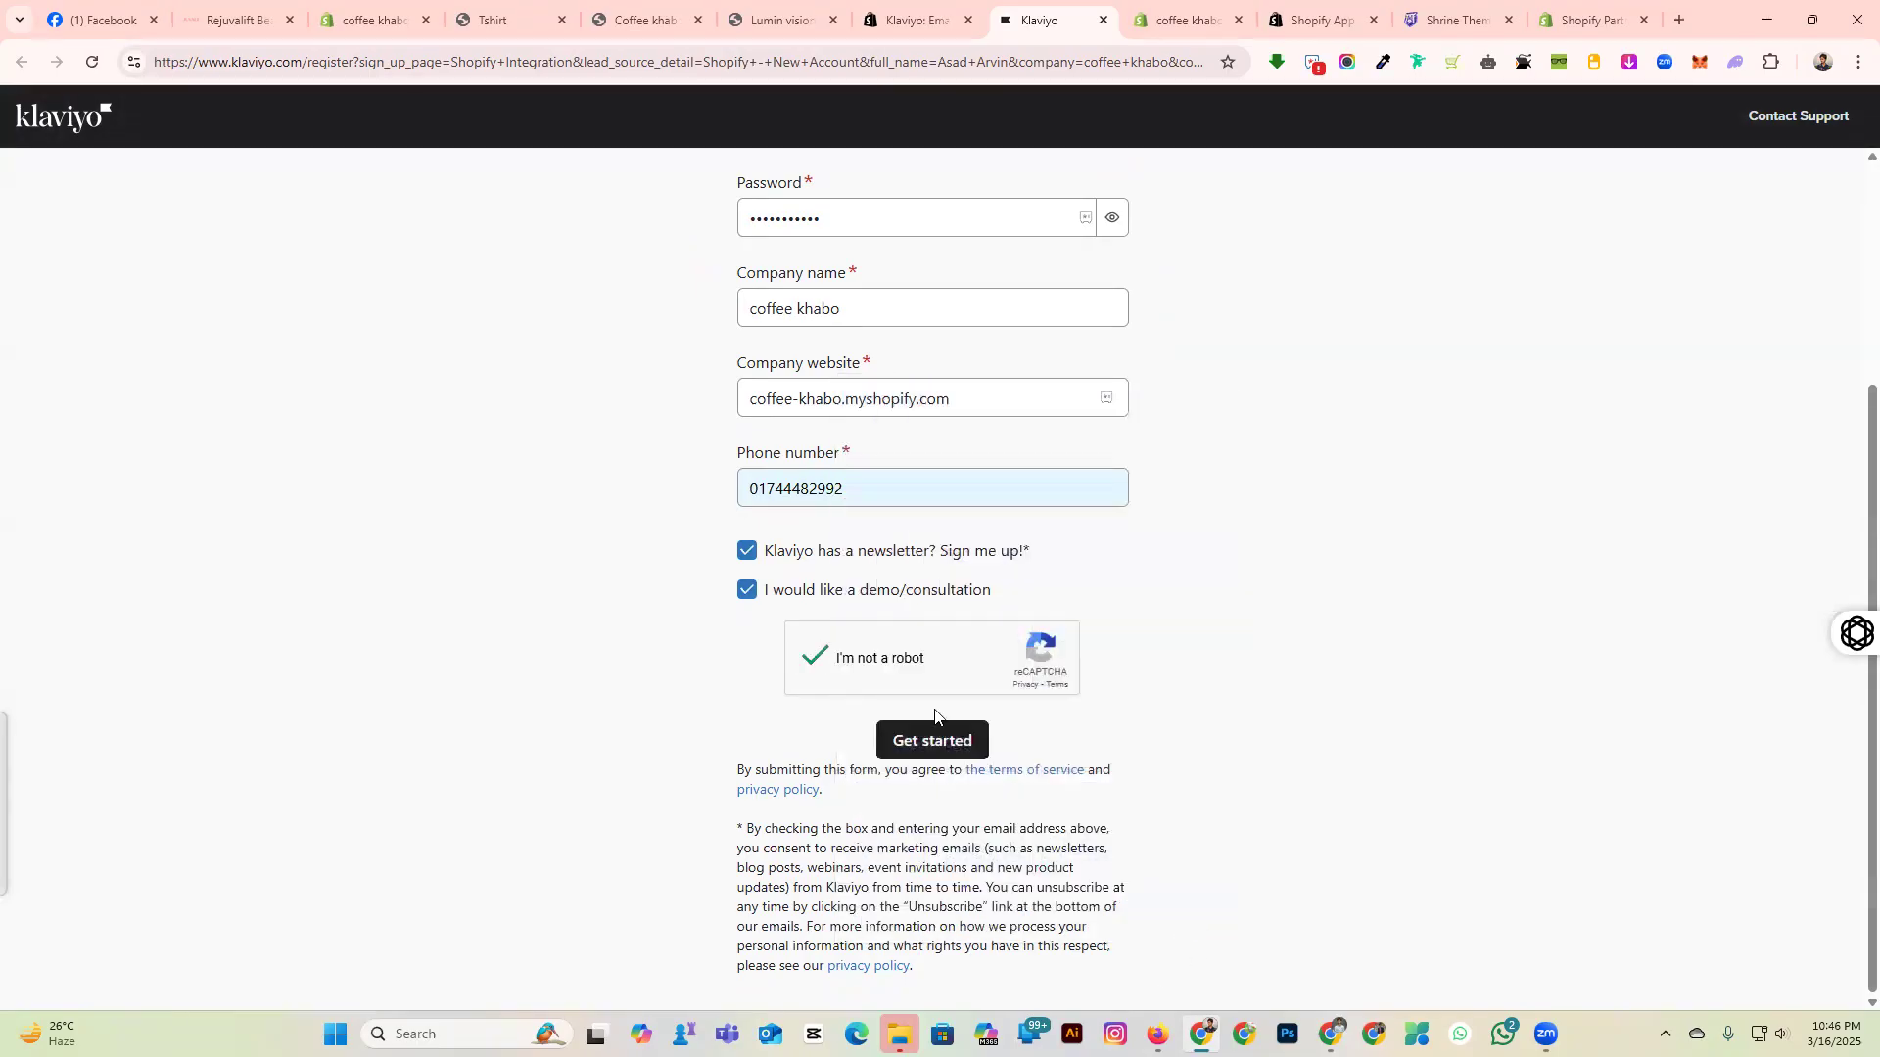
pyautogui.click(928, 742)
pyautogui.scroll(4, 930, 753)
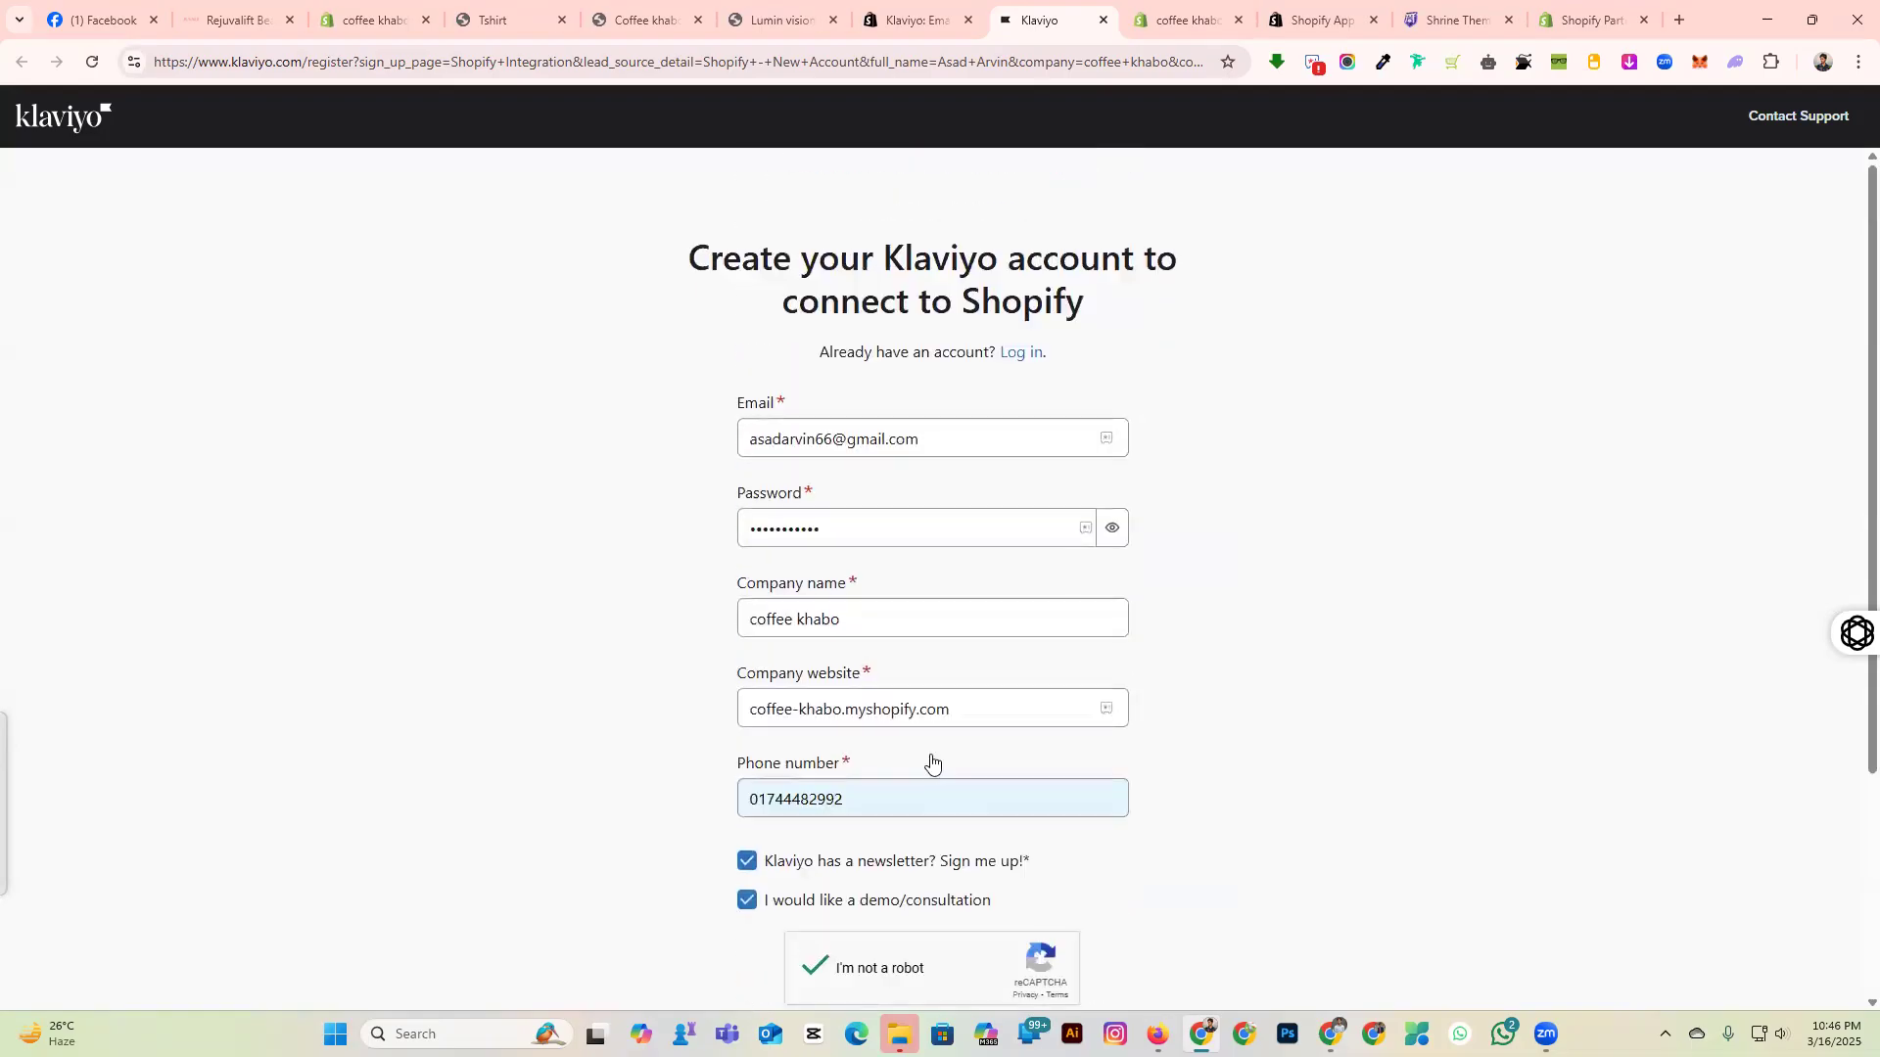
pyautogui.scroll(-3, 931, 762)
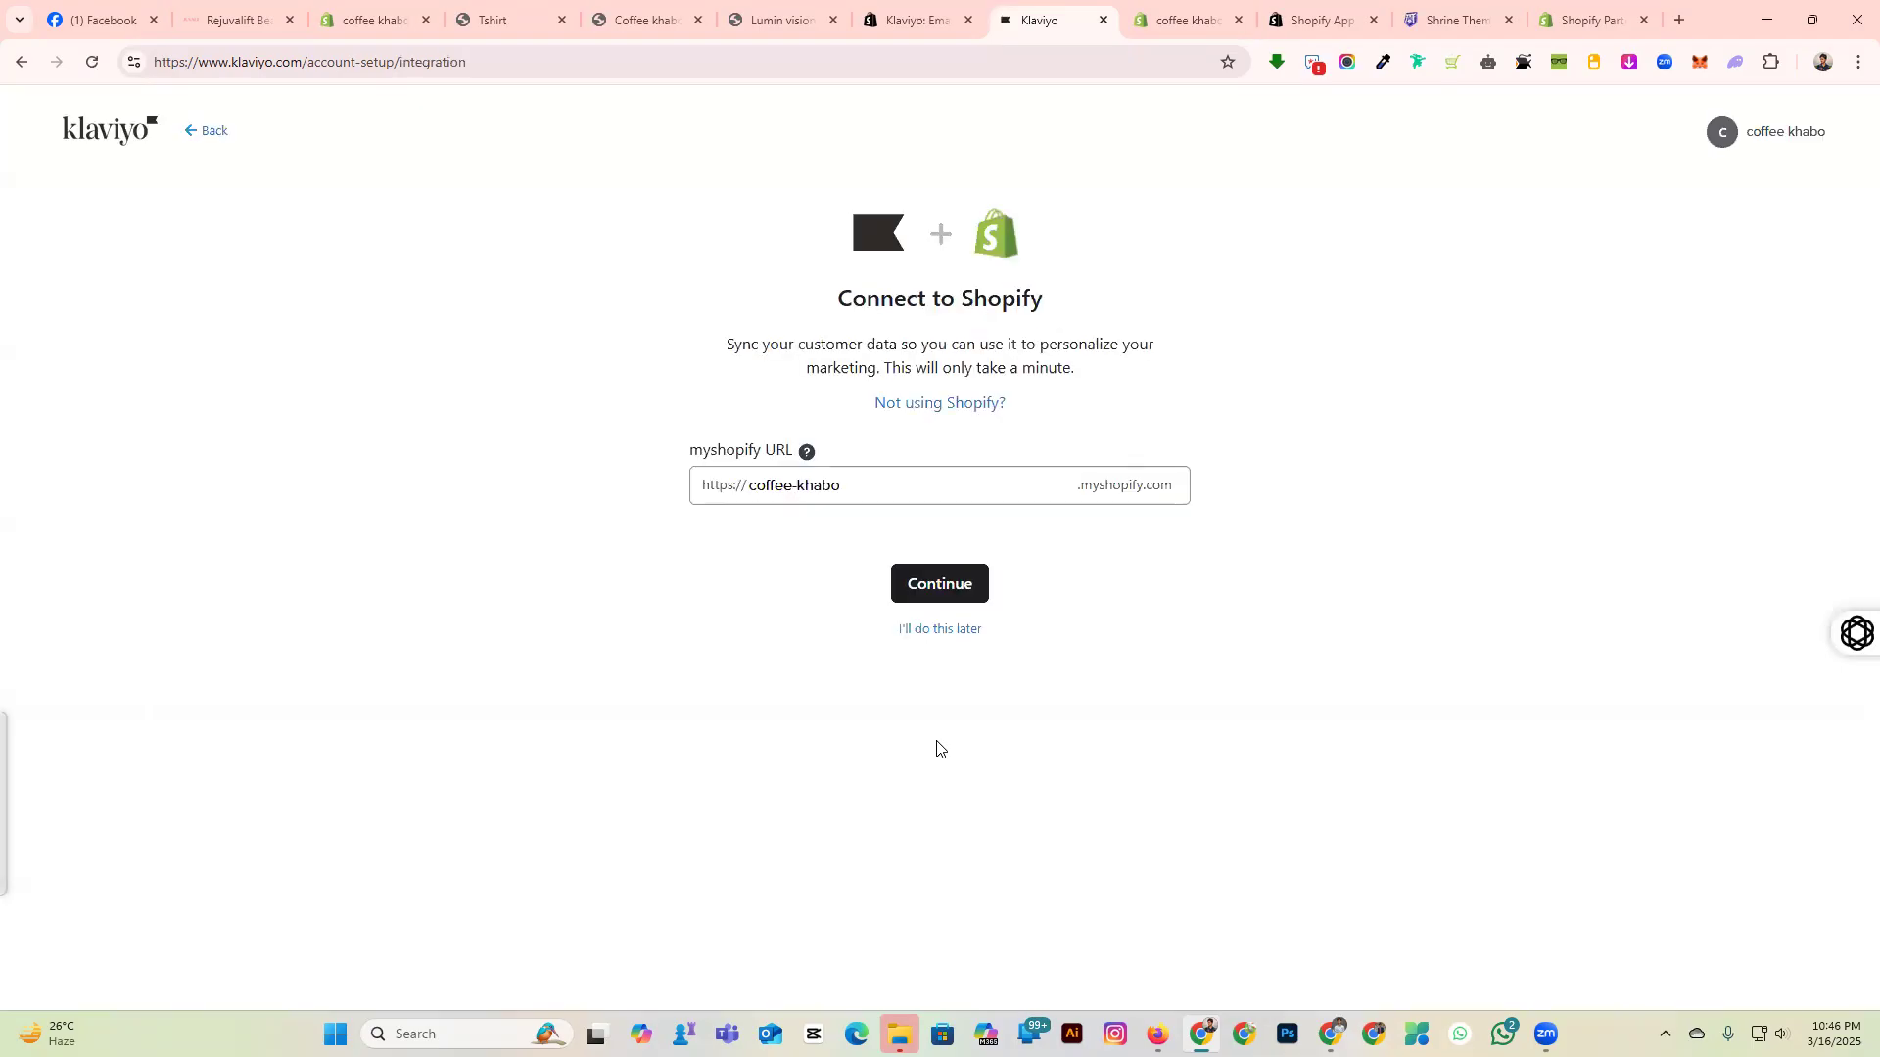
# Connect Klaviyo to the coffee-khabo Shopify store and accept syncing of both Shopify subscribers and Klaviyo profiles.
pyautogui.click(958, 588)
pyautogui.click(774, 495)
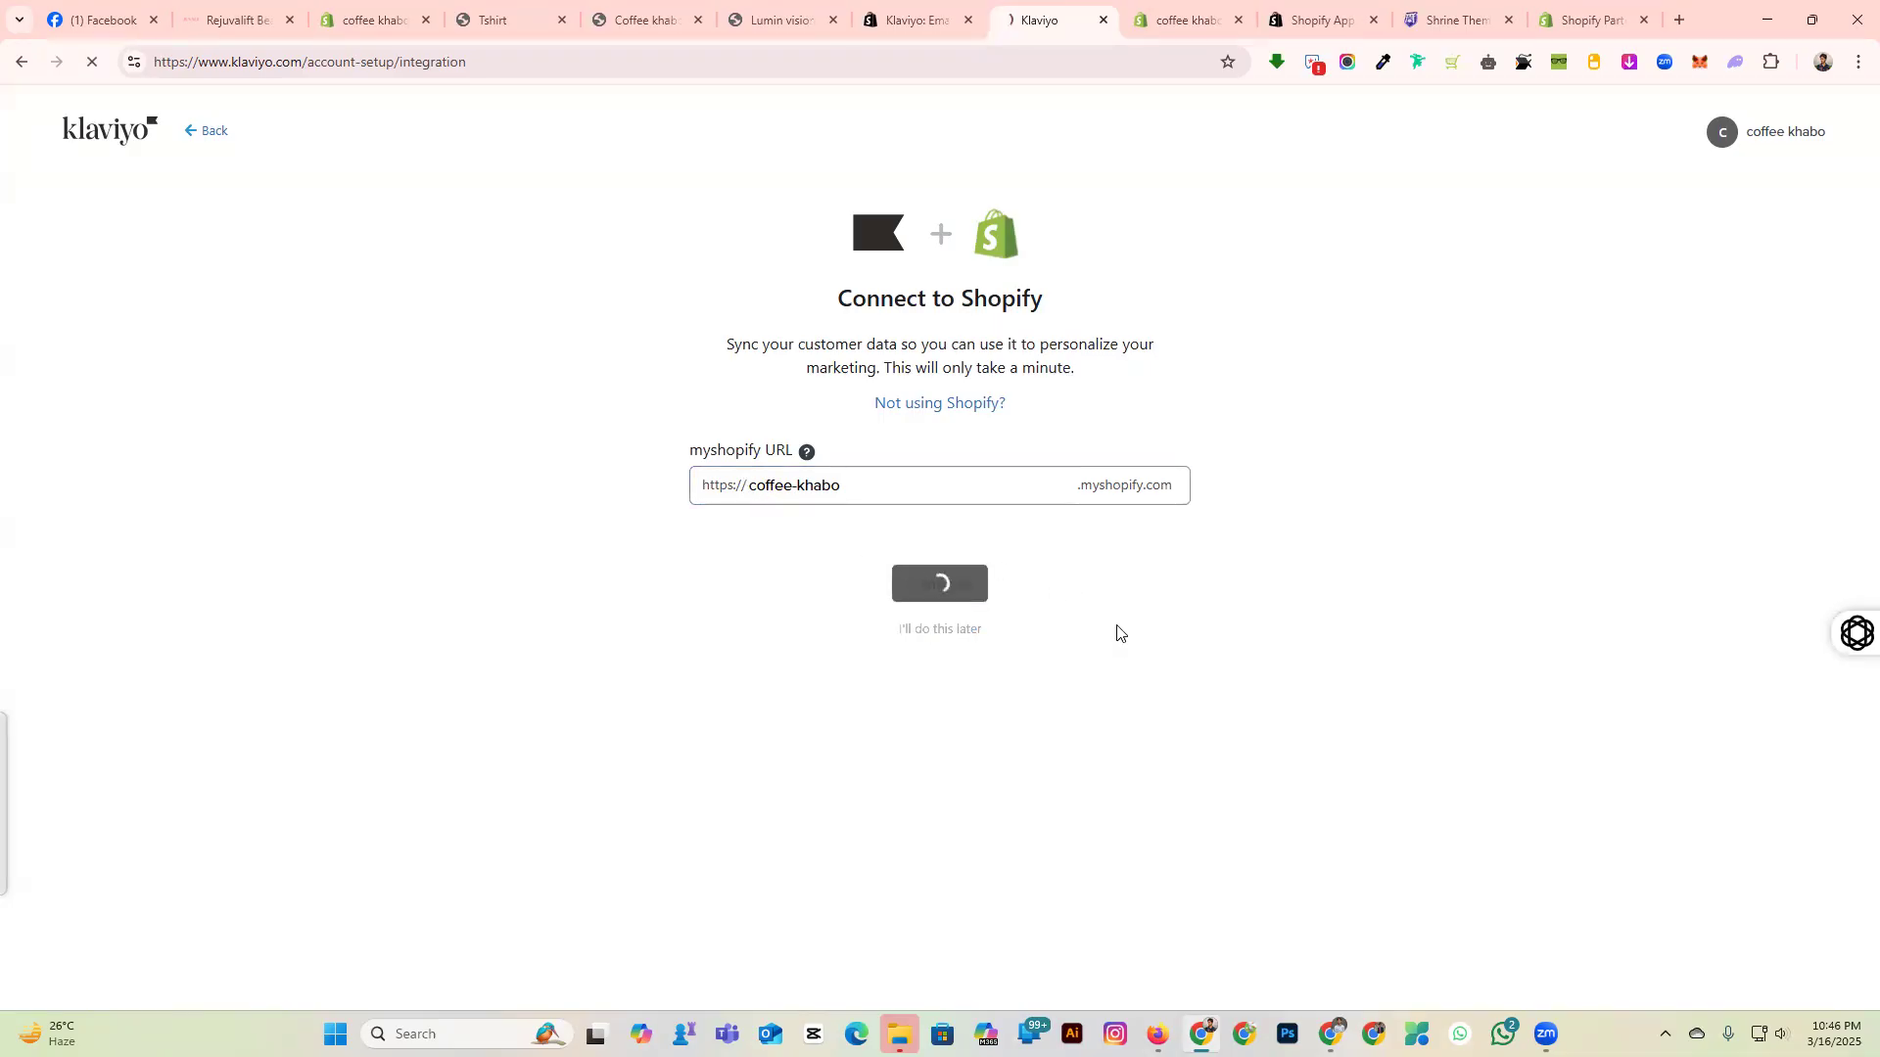
pyautogui.moveTo(838, 299); pyautogui.dragTo(1044, 313)
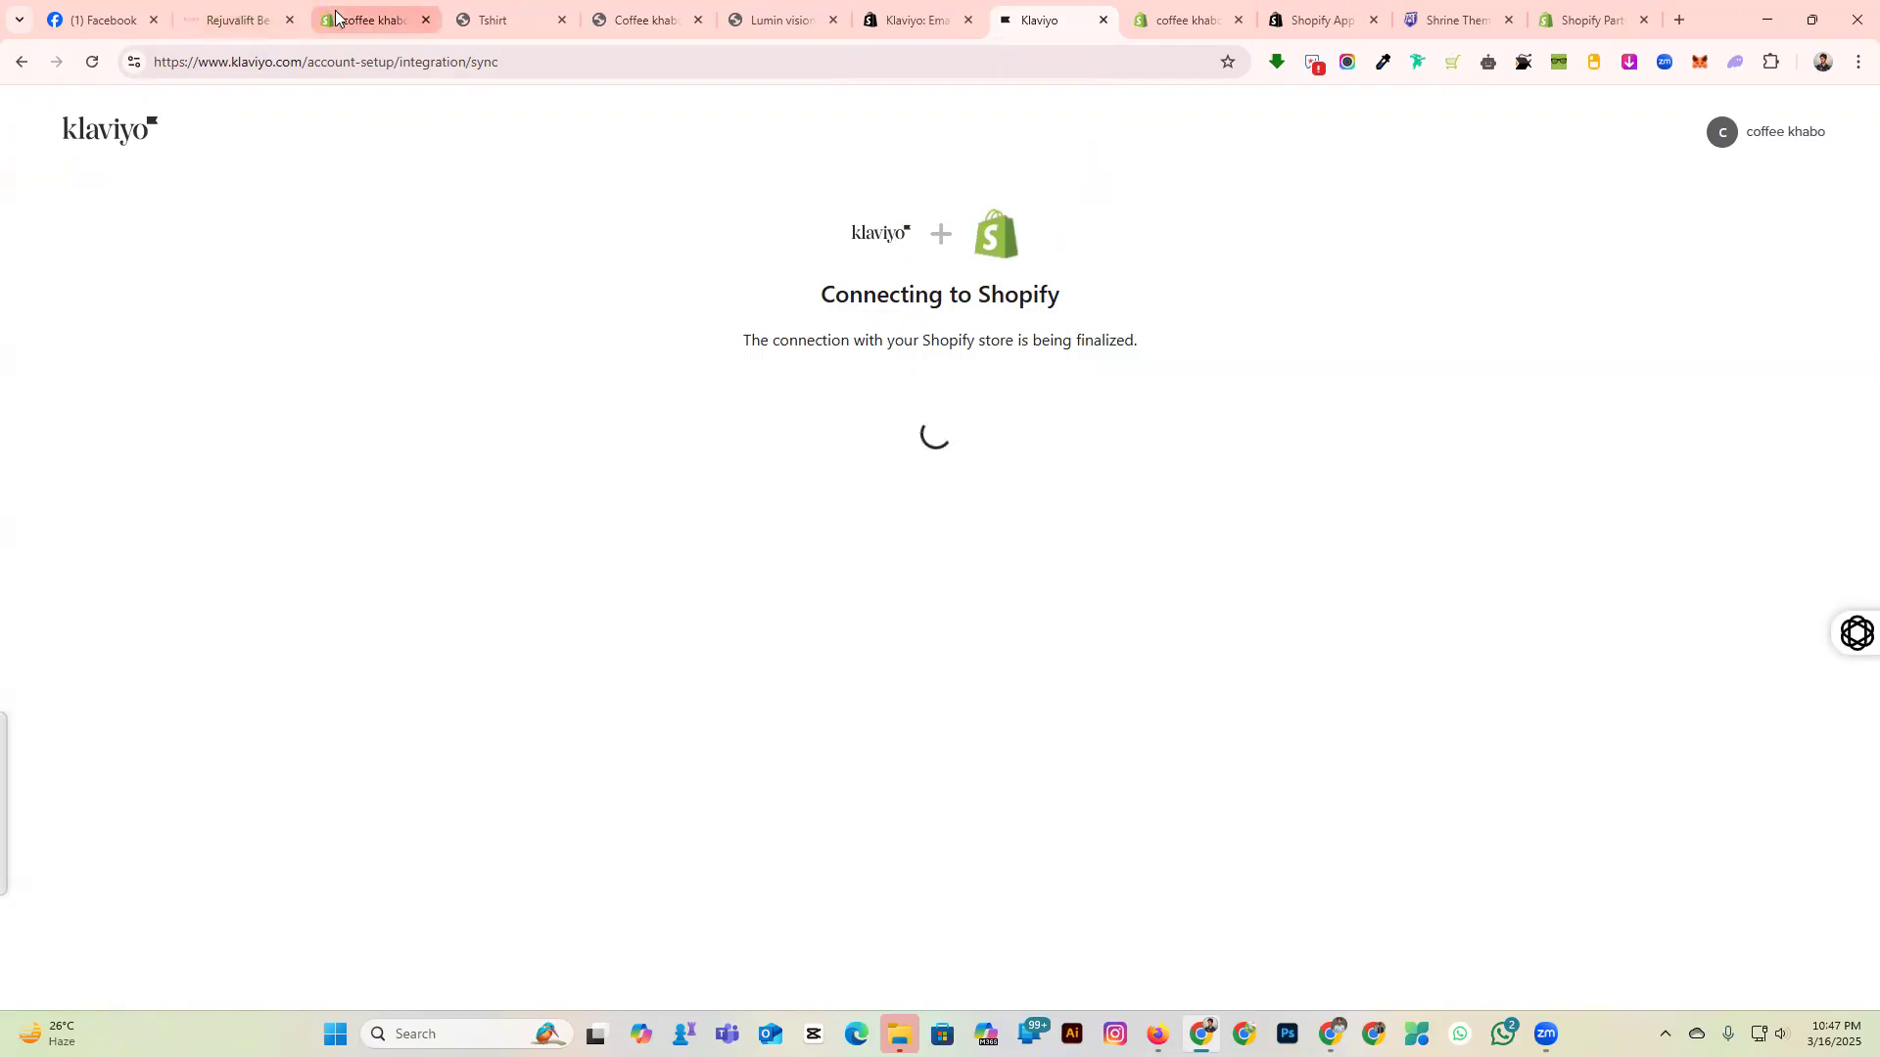
pyautogui.moveTo(337, 14)
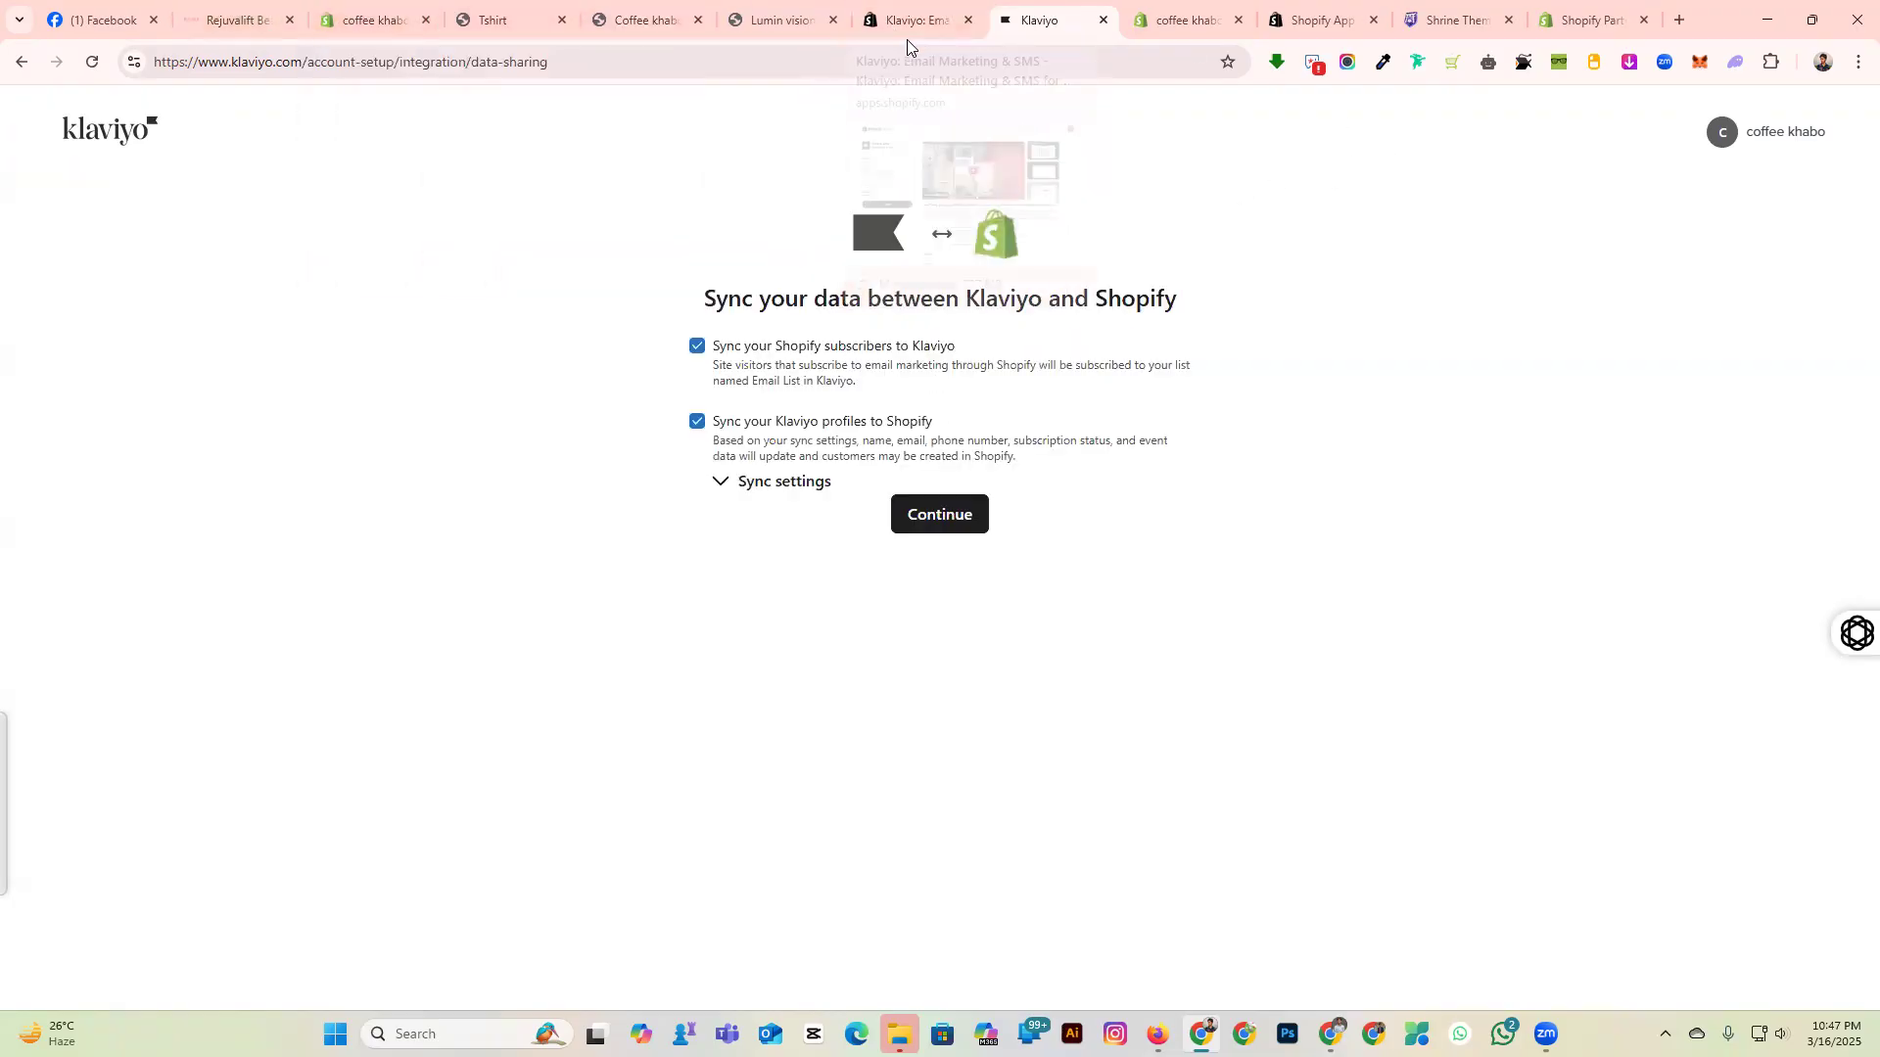
pyautogui.click(948, 509)
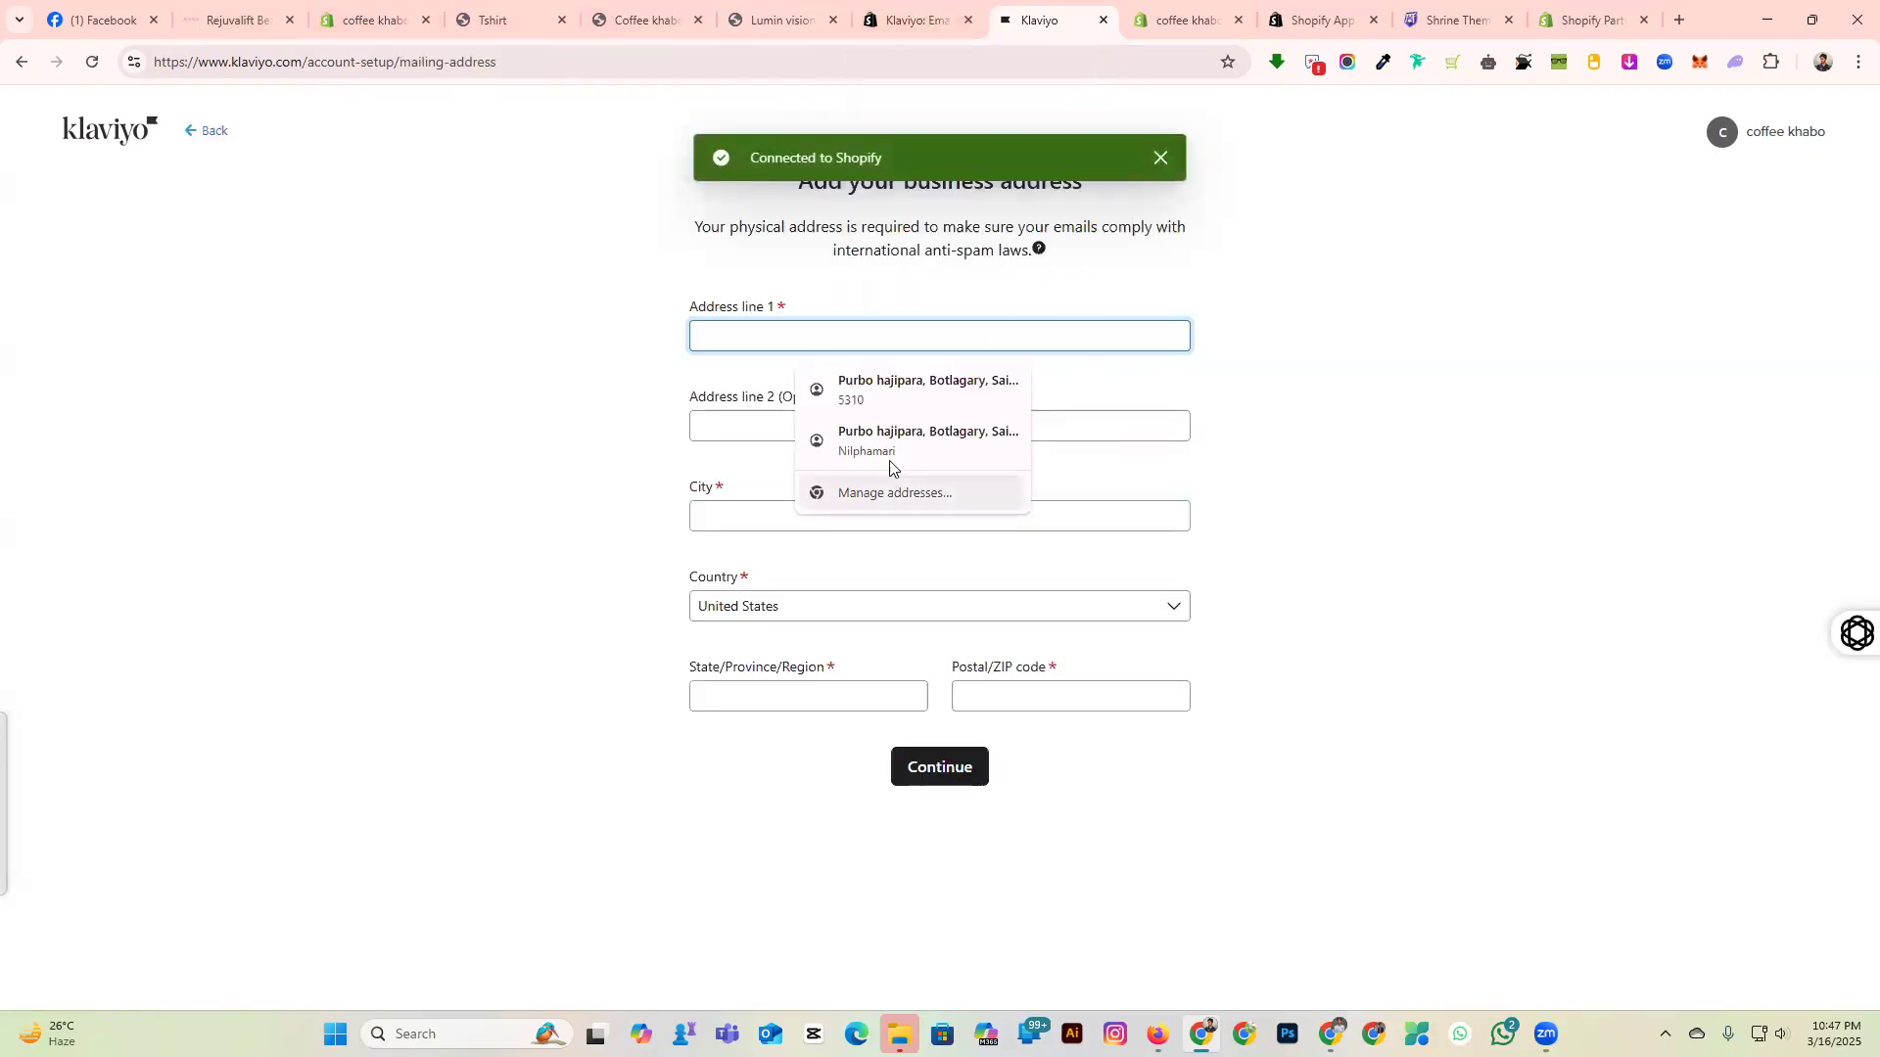
# Fill in the business address from the saved address, set the country to Bangladesh, and continue to the sender information.
pyautogui.click(963, 394)
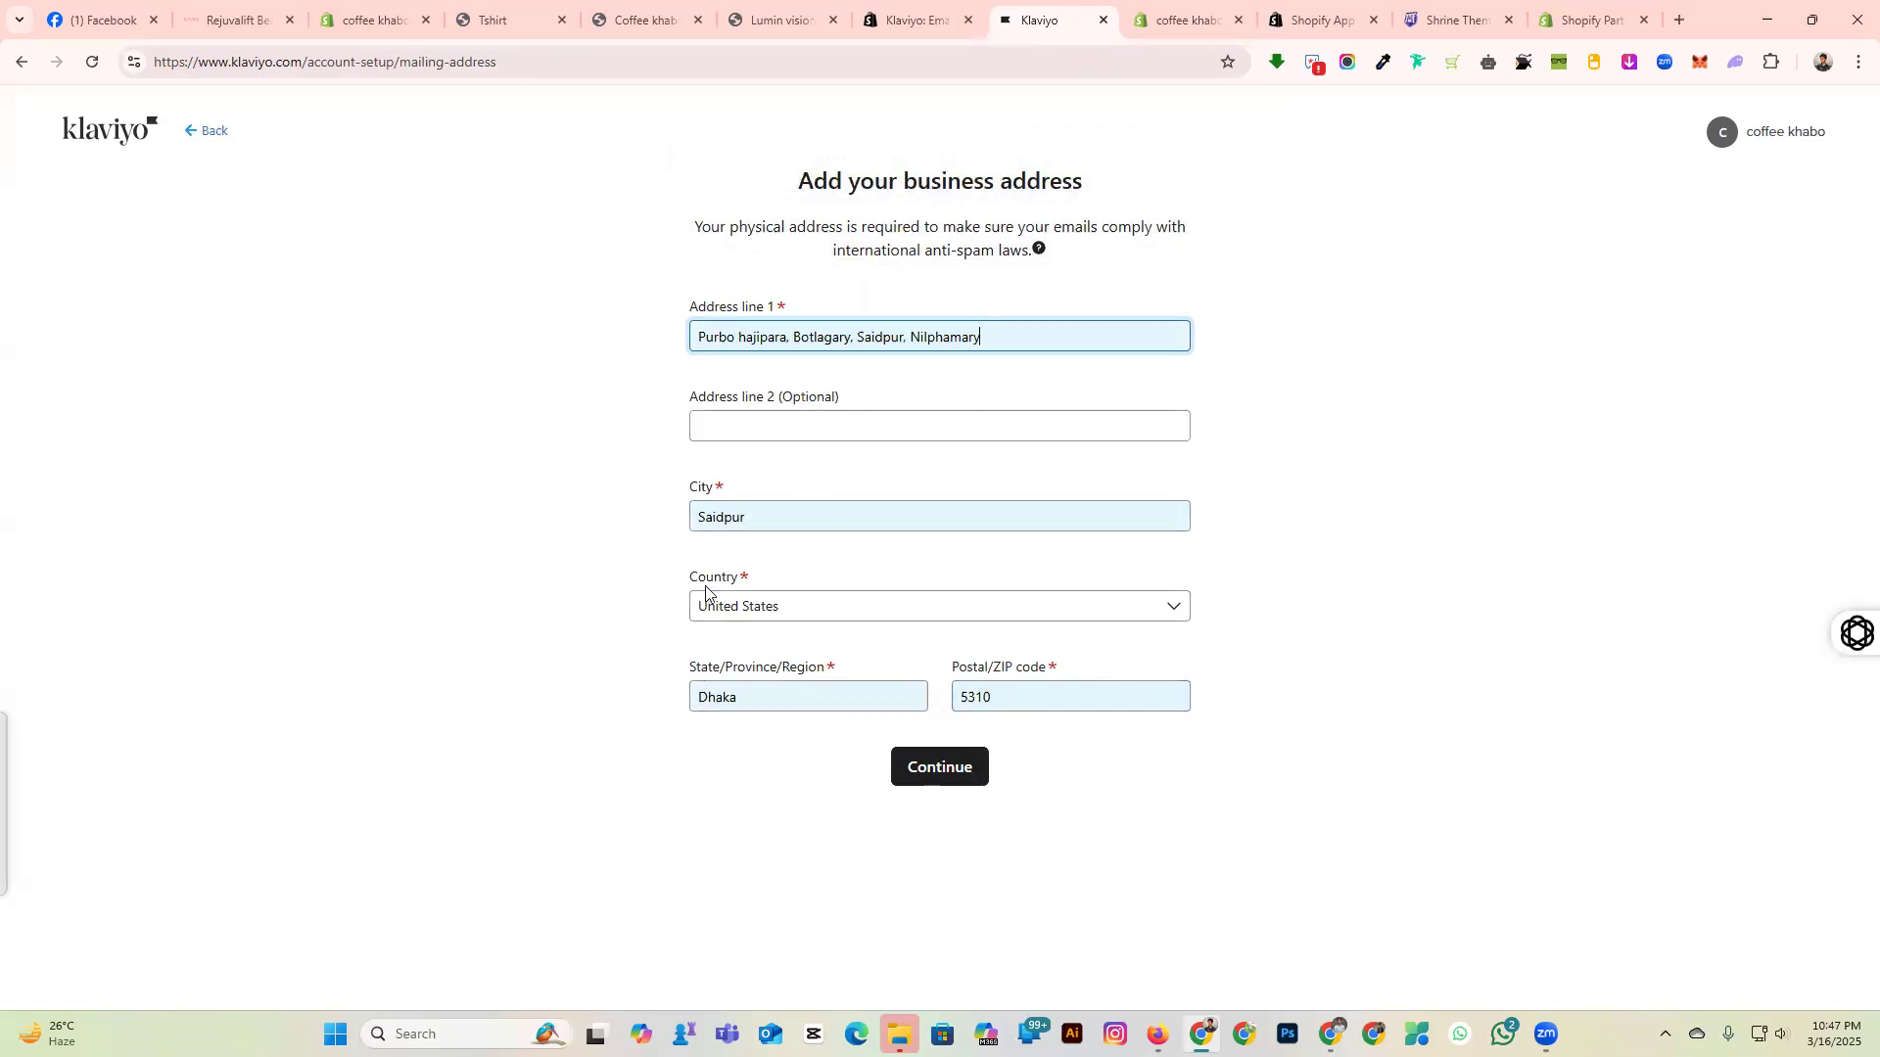
pyautogui.click(801, 608)
pyautogui.scroll(-7, 842, 548)
pyautogui.click(810, 369)
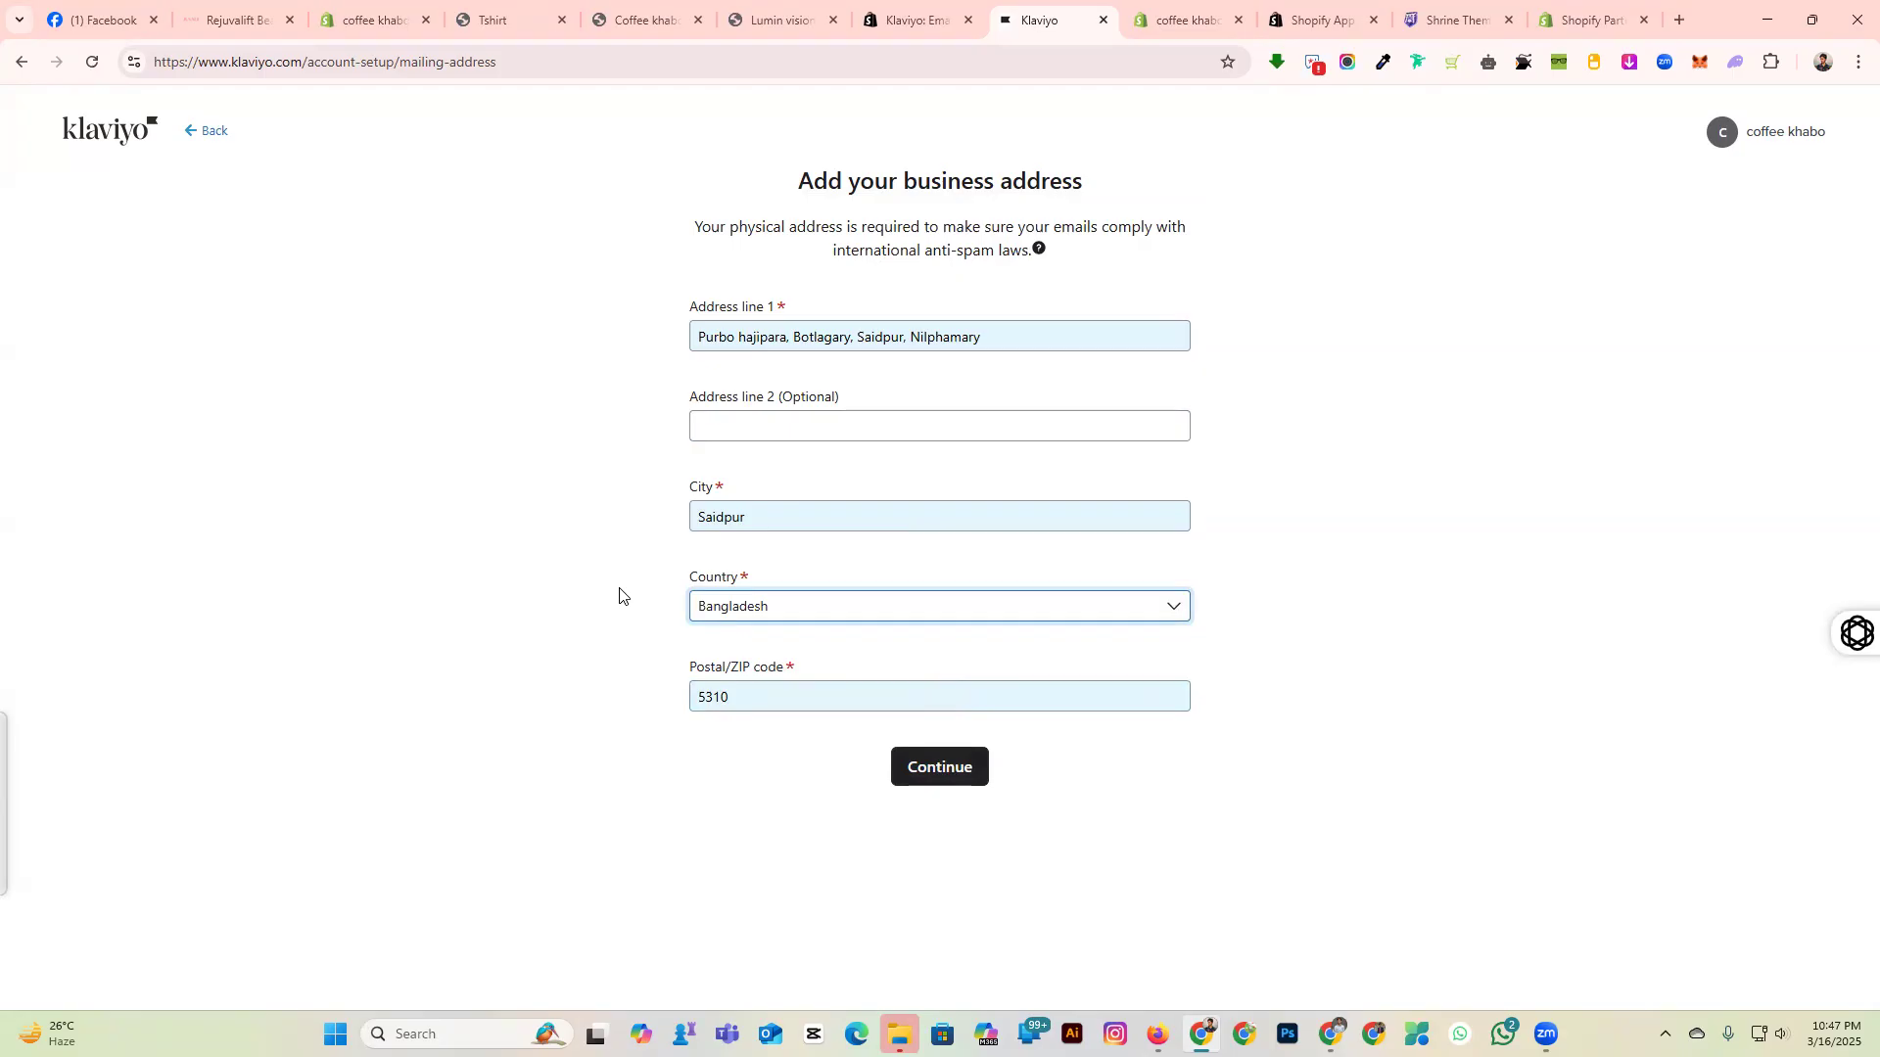
pyautogui.click(915, 772)
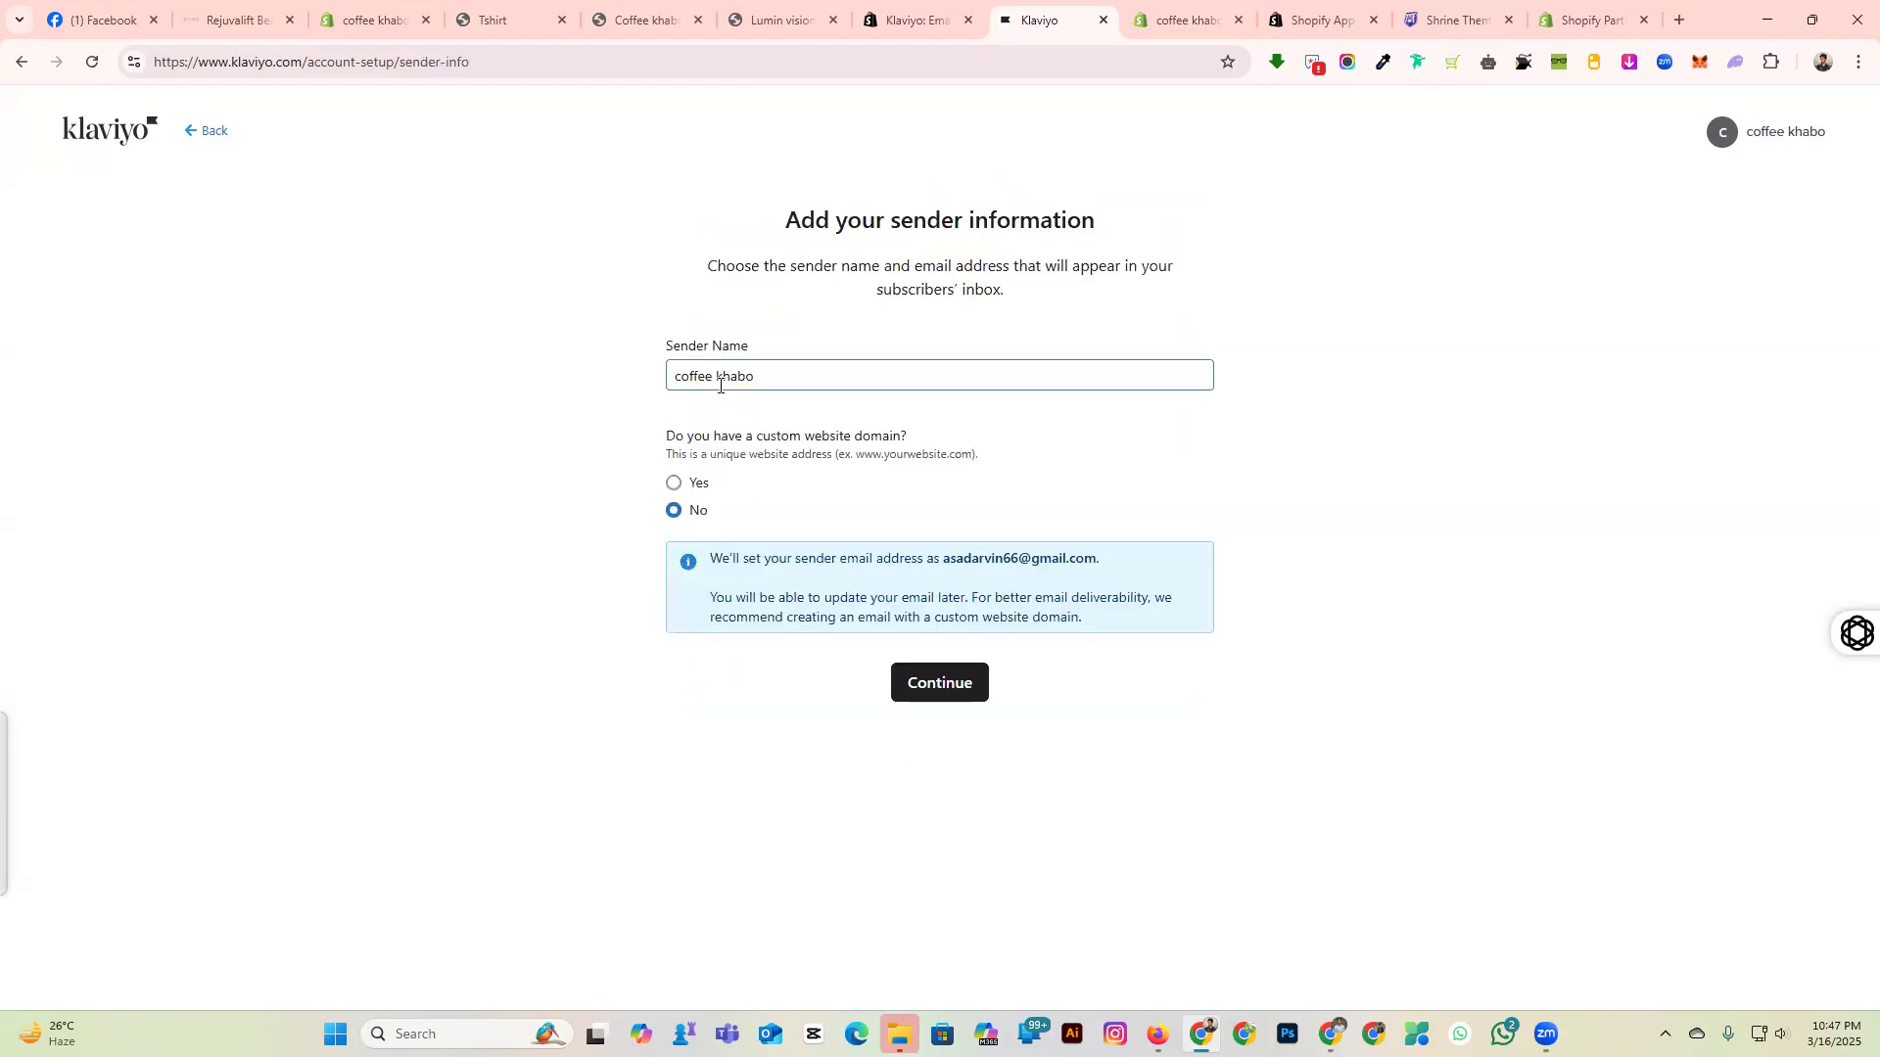
# Specify that the business has a custom website domain, enter the sender email address, and continue to the channel selection.
pyautogui.moveTo(664, 440); pyautogui.dragTo(939, 440)
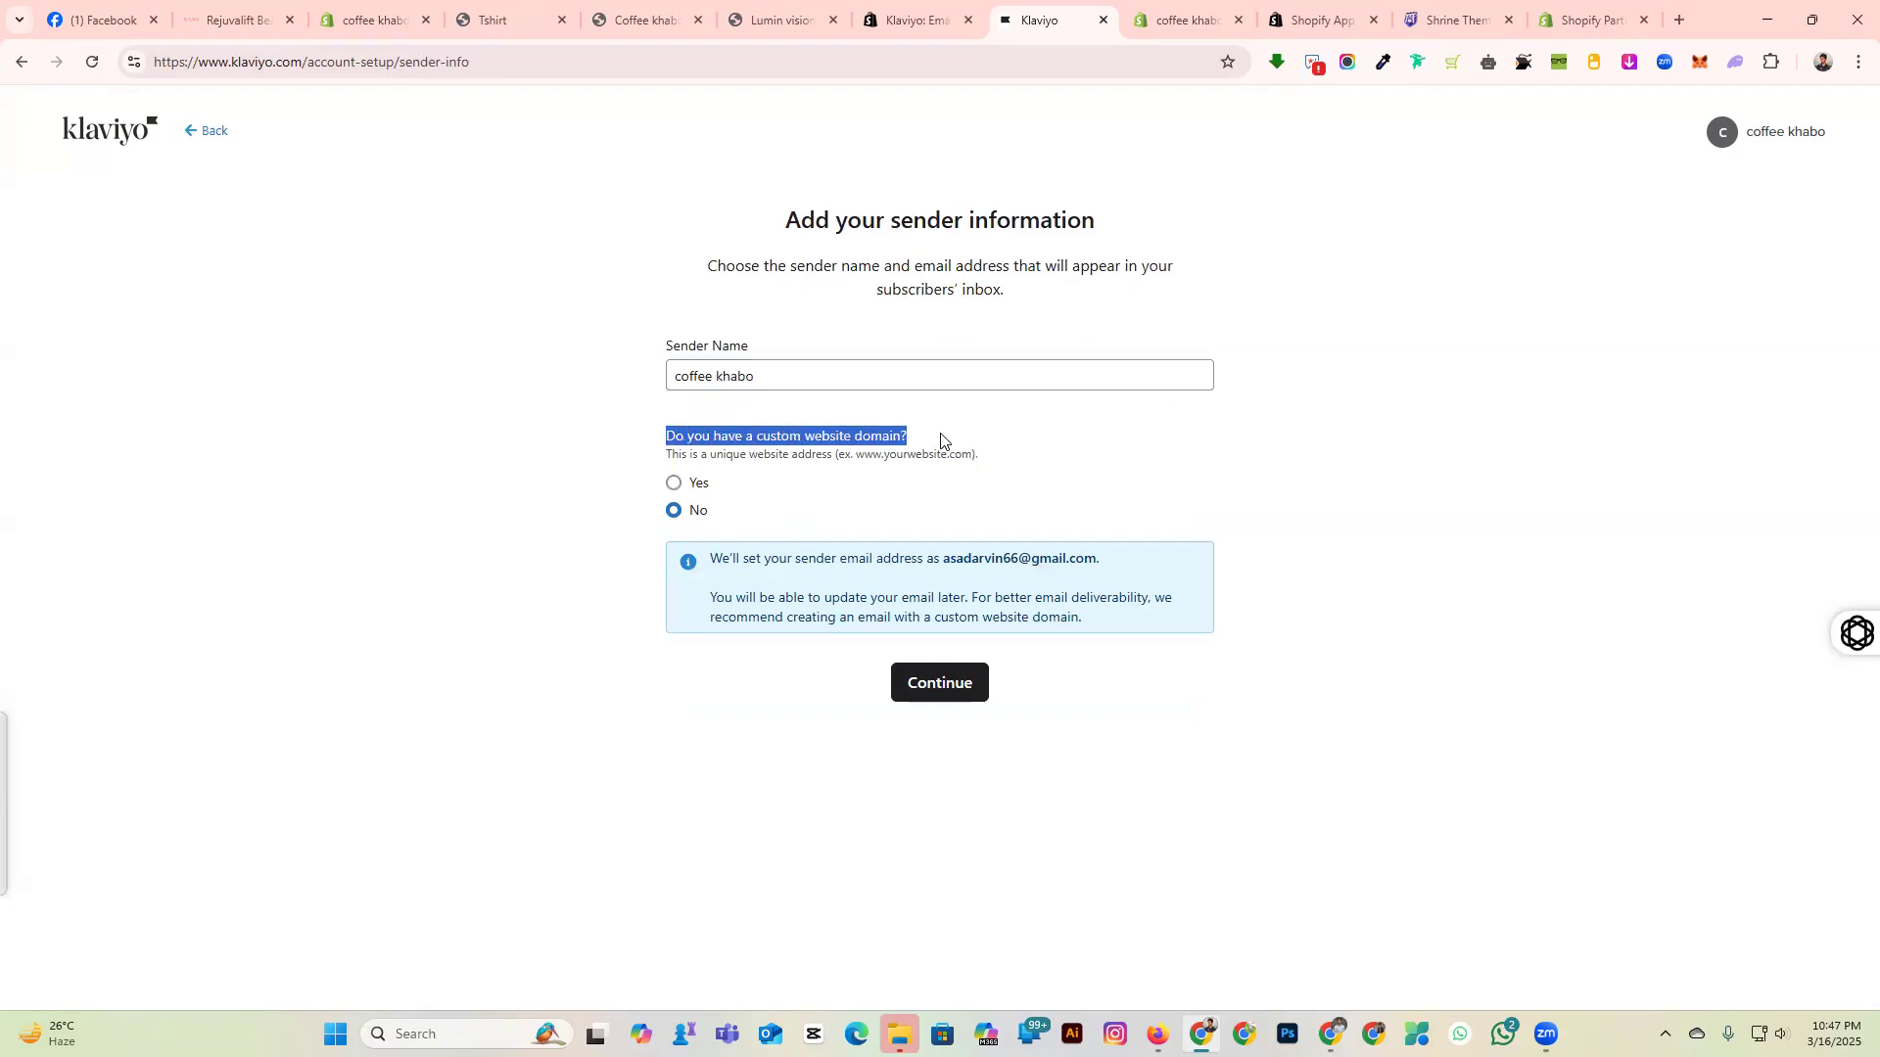
pyautogui.click(941, 440)
pyautogui.click(691, 485)
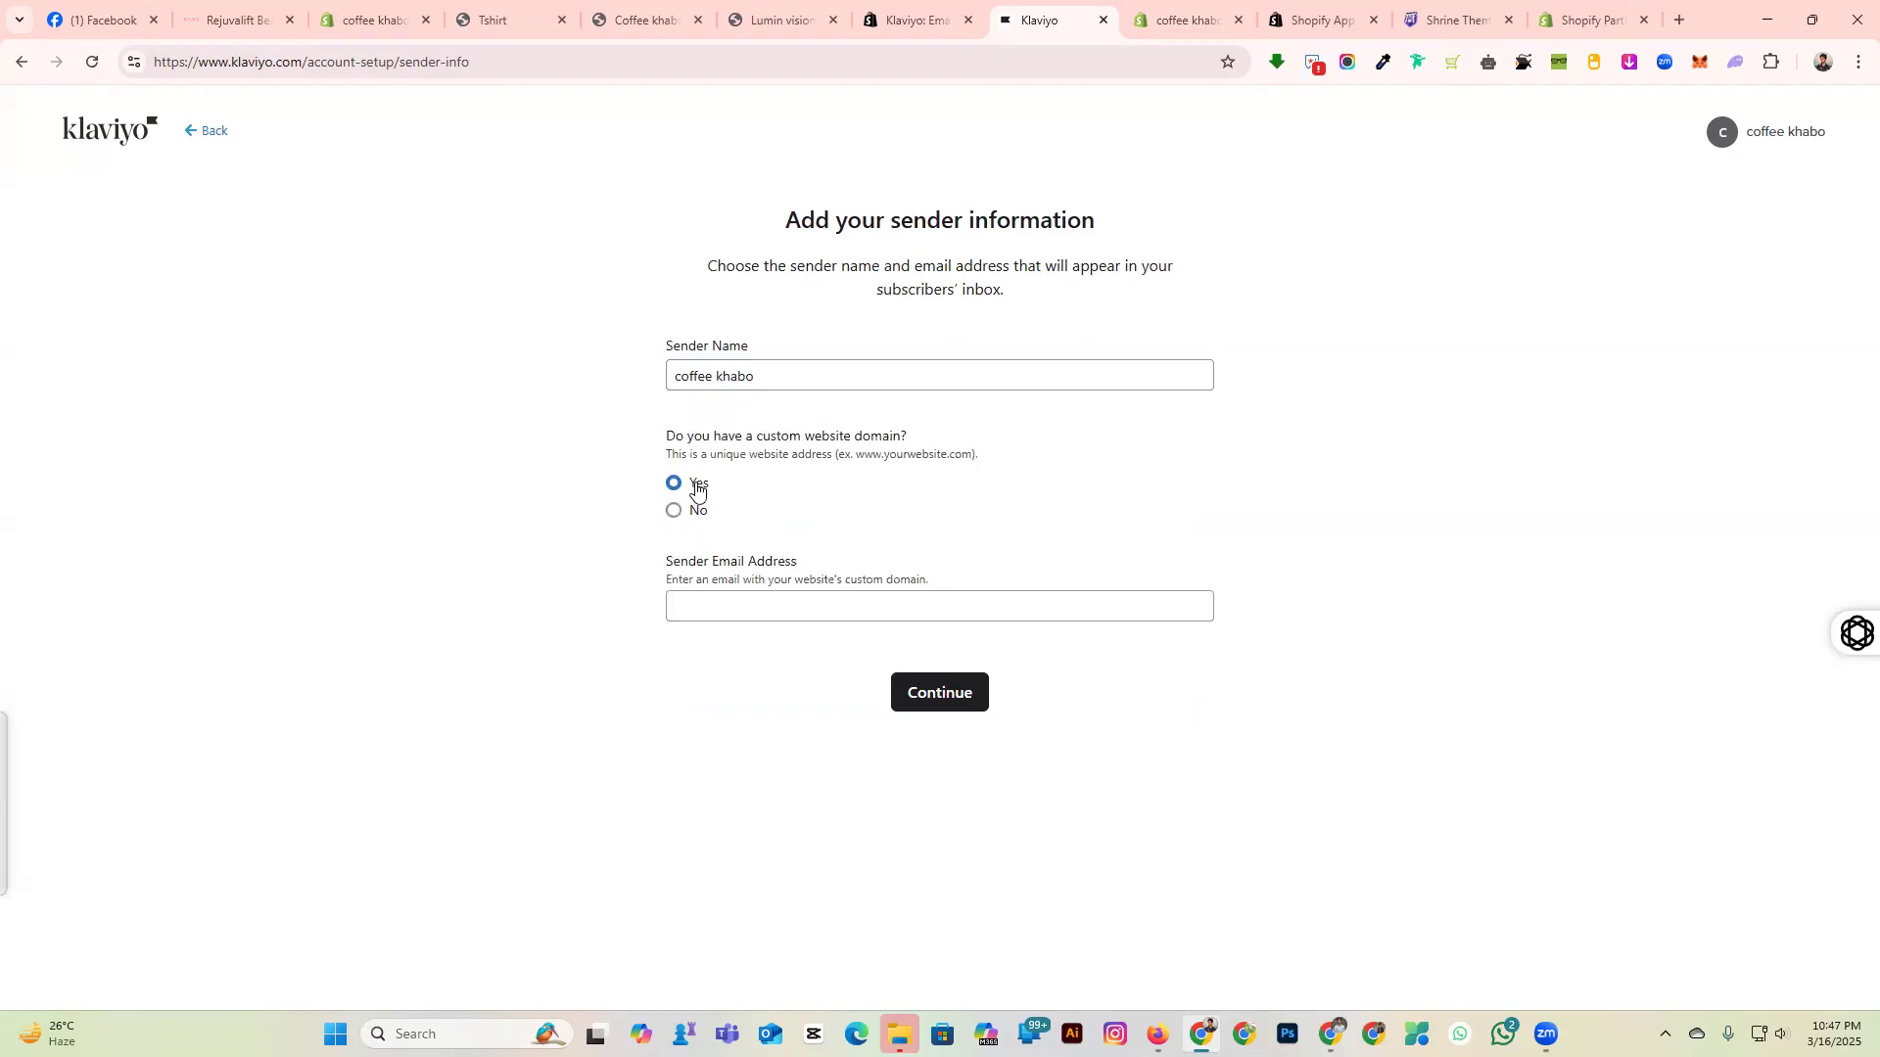
pyautogui.click(735, 599)
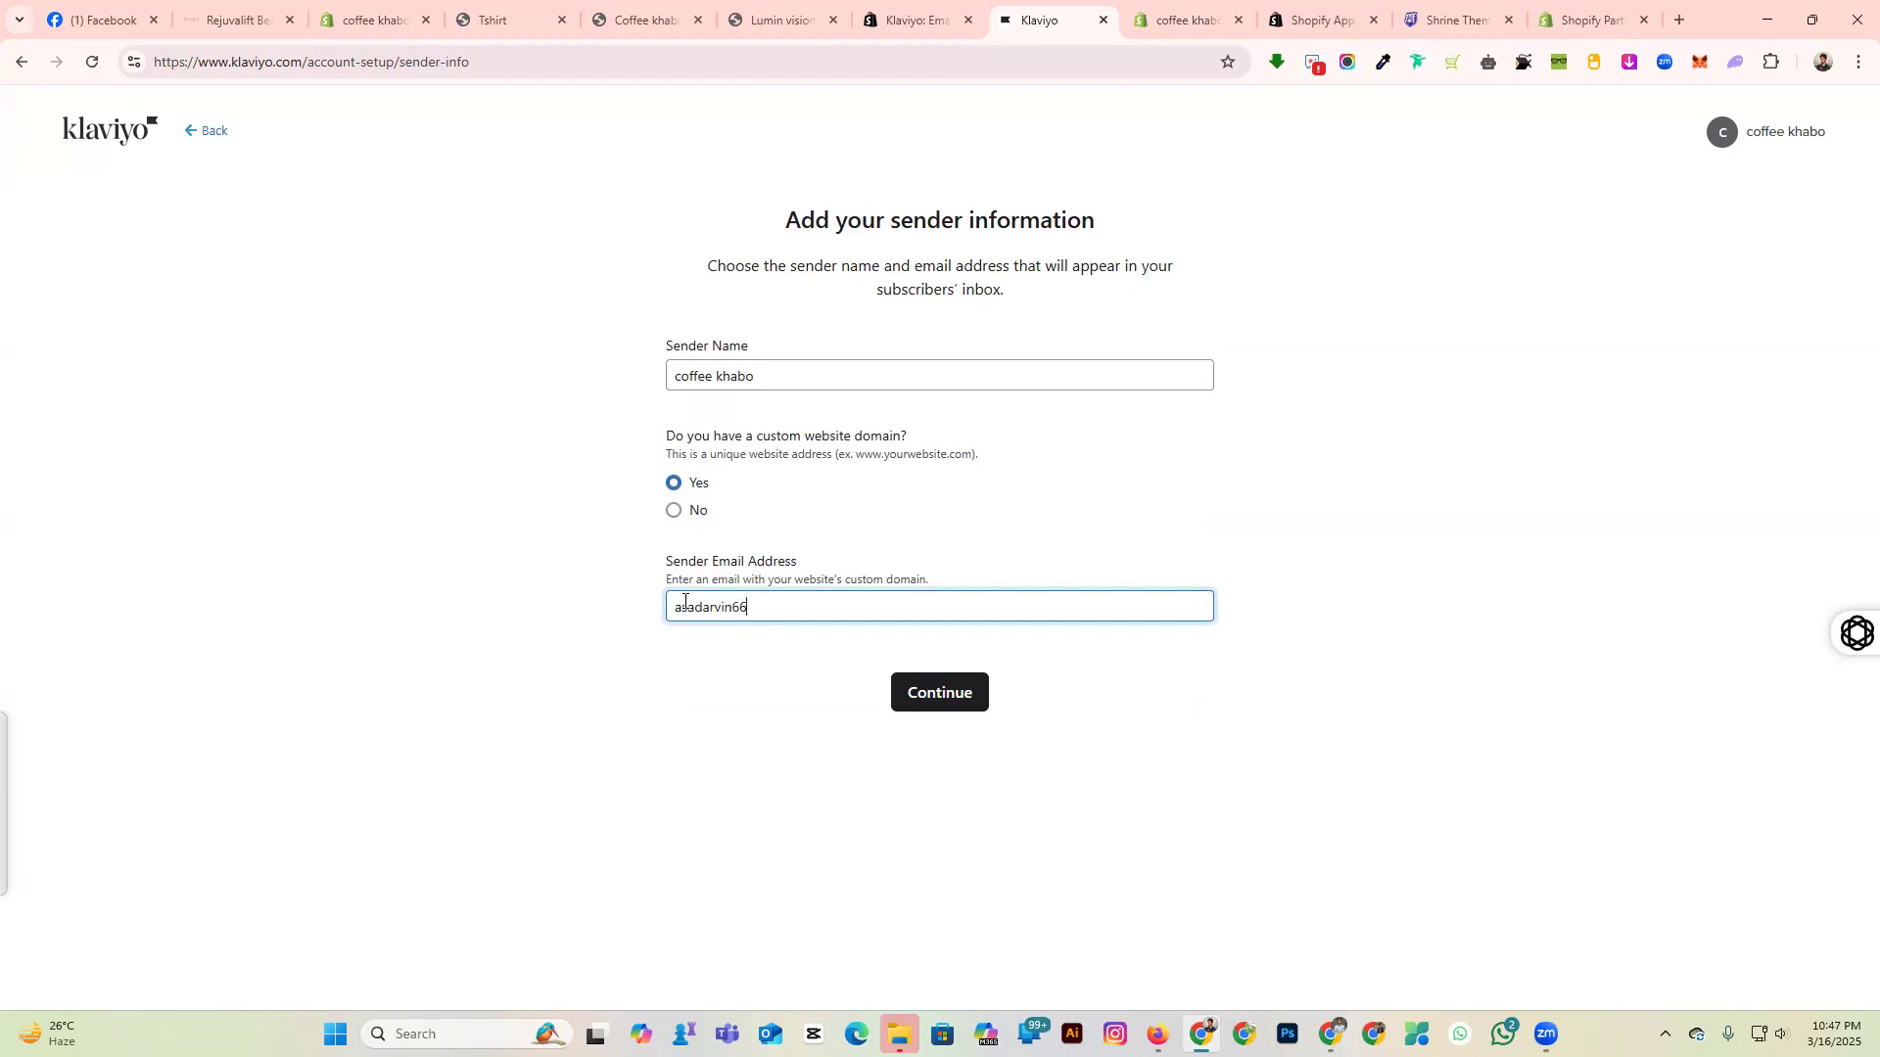
pyautogui.write('gmail.com')
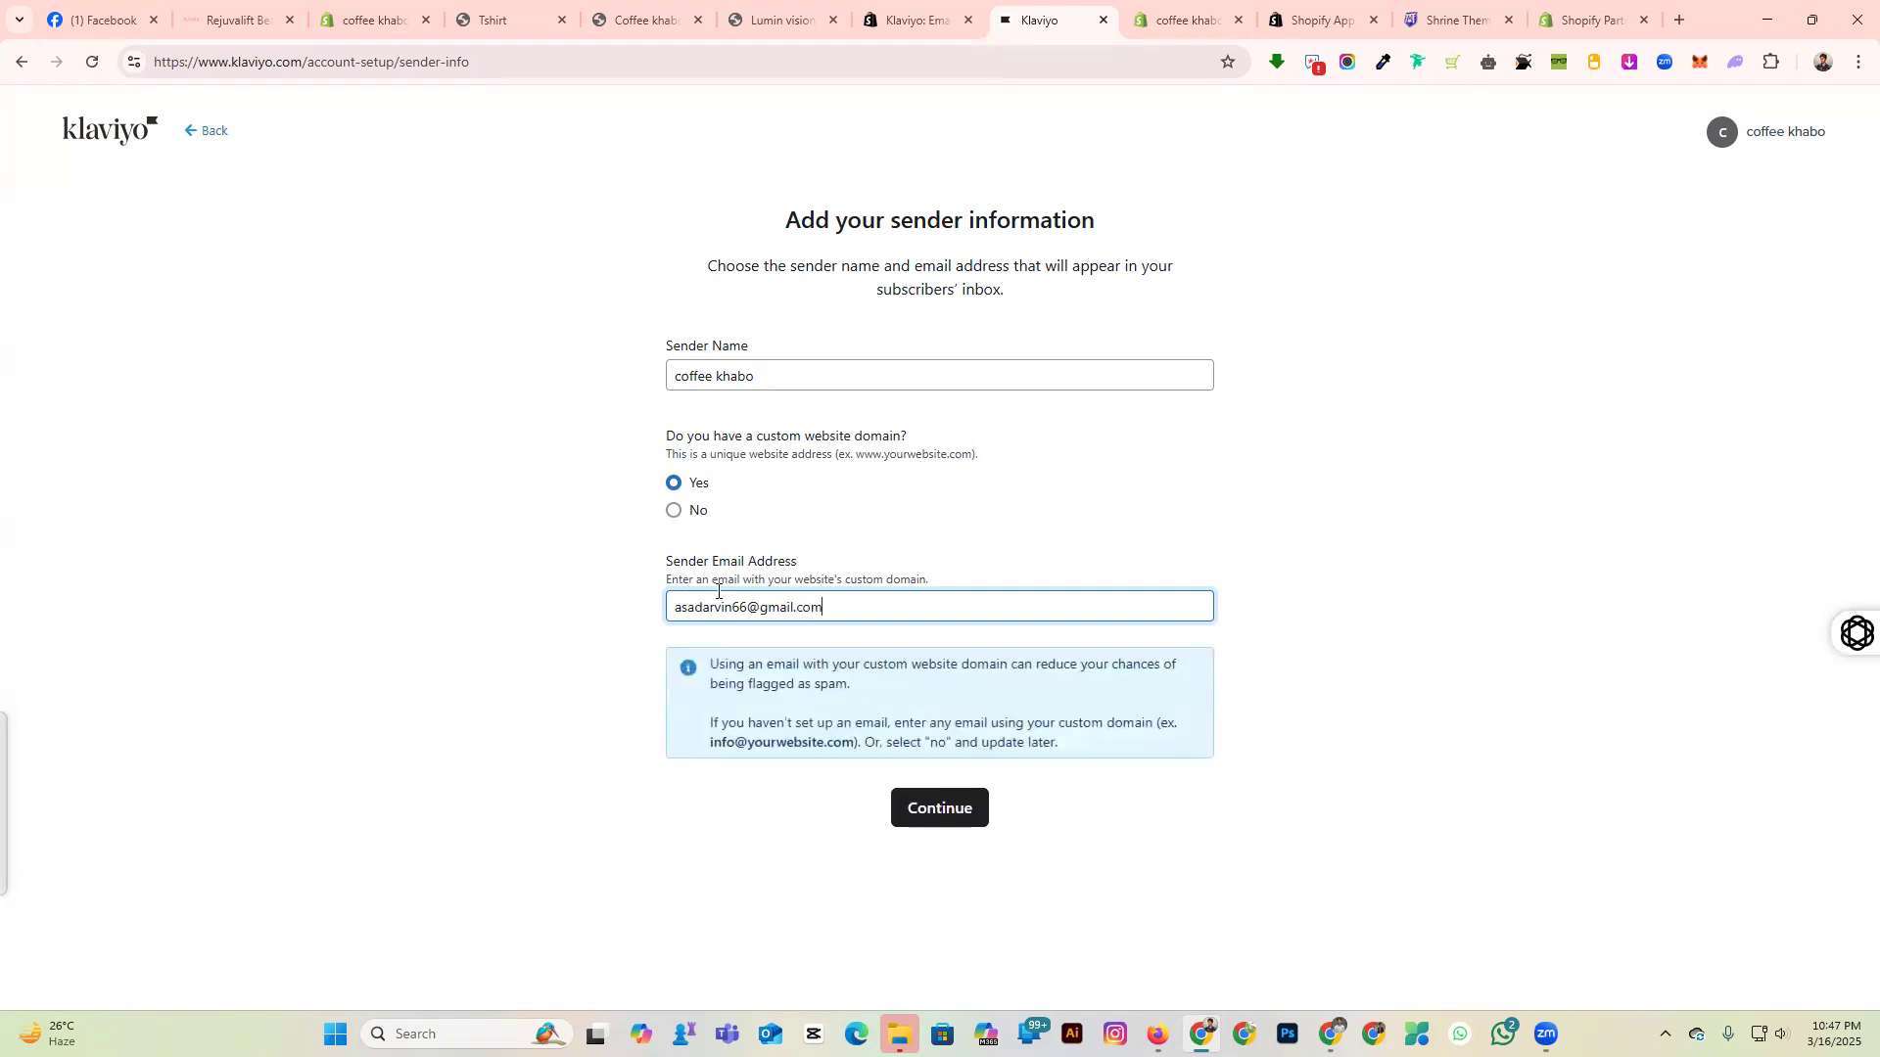
pyautogui.click(1387, 707)
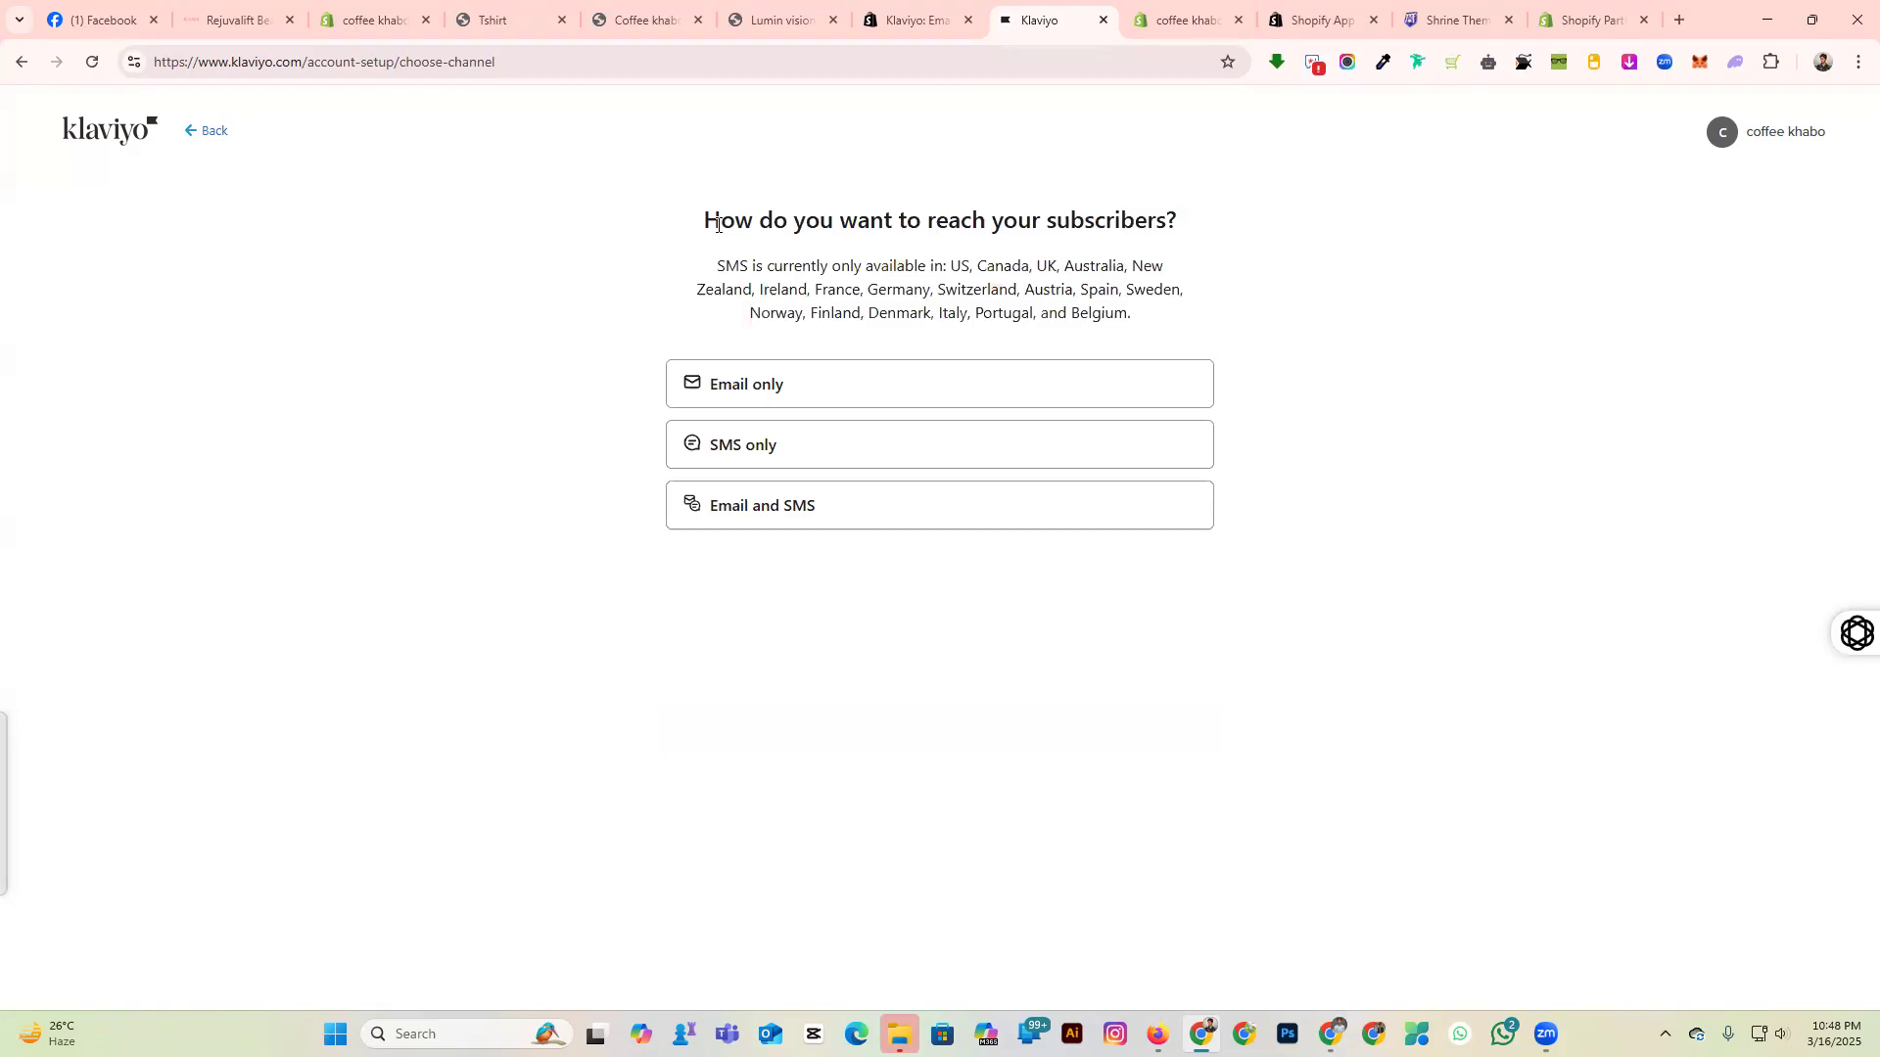
# Read the SMS availability note and choose Email only as the way to reach subscribers.
pyautogui.moveTo(722, 263); pyautogui.dragTo(1470, 450)
pyautogui.click(809, 793)
pyautogui.moveTo(1150, 315); pyautogui.dragTo(1182, 231)
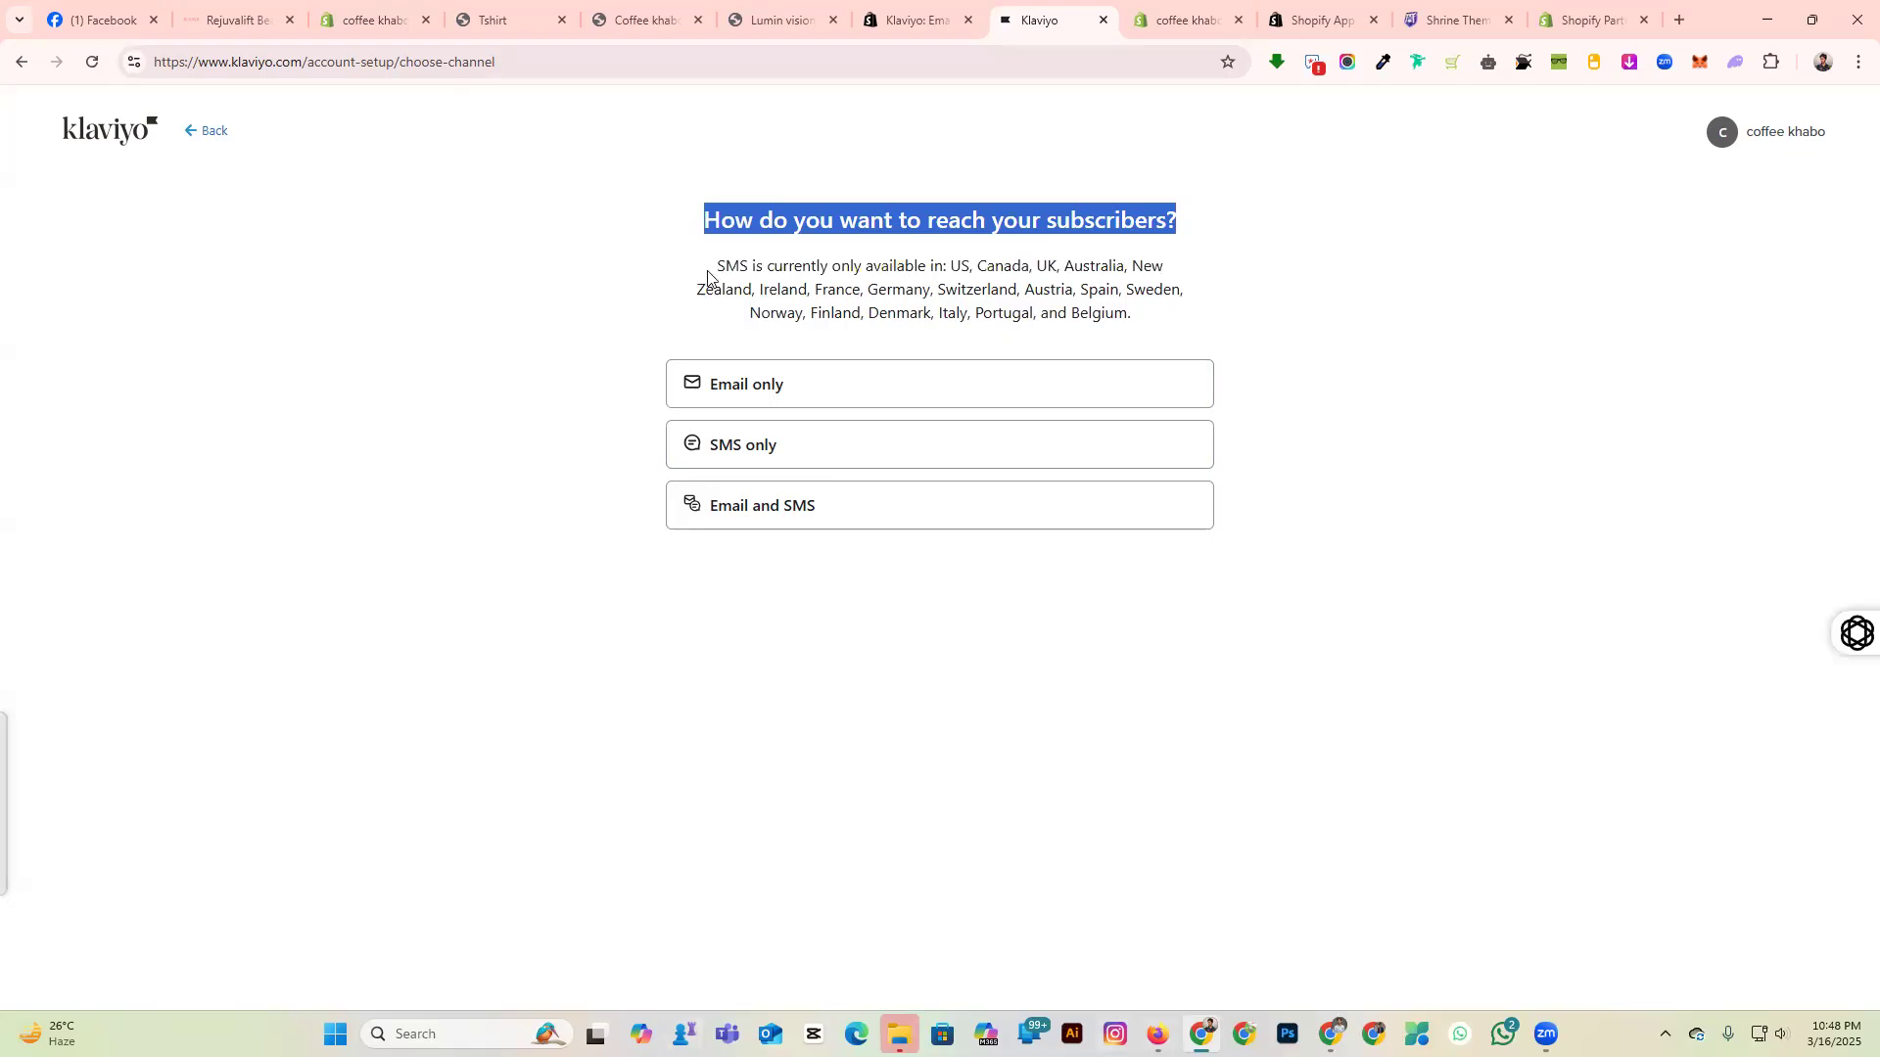
pyautogui.moveTo(715, 270); pyautogui.dragTo(1162, 326)
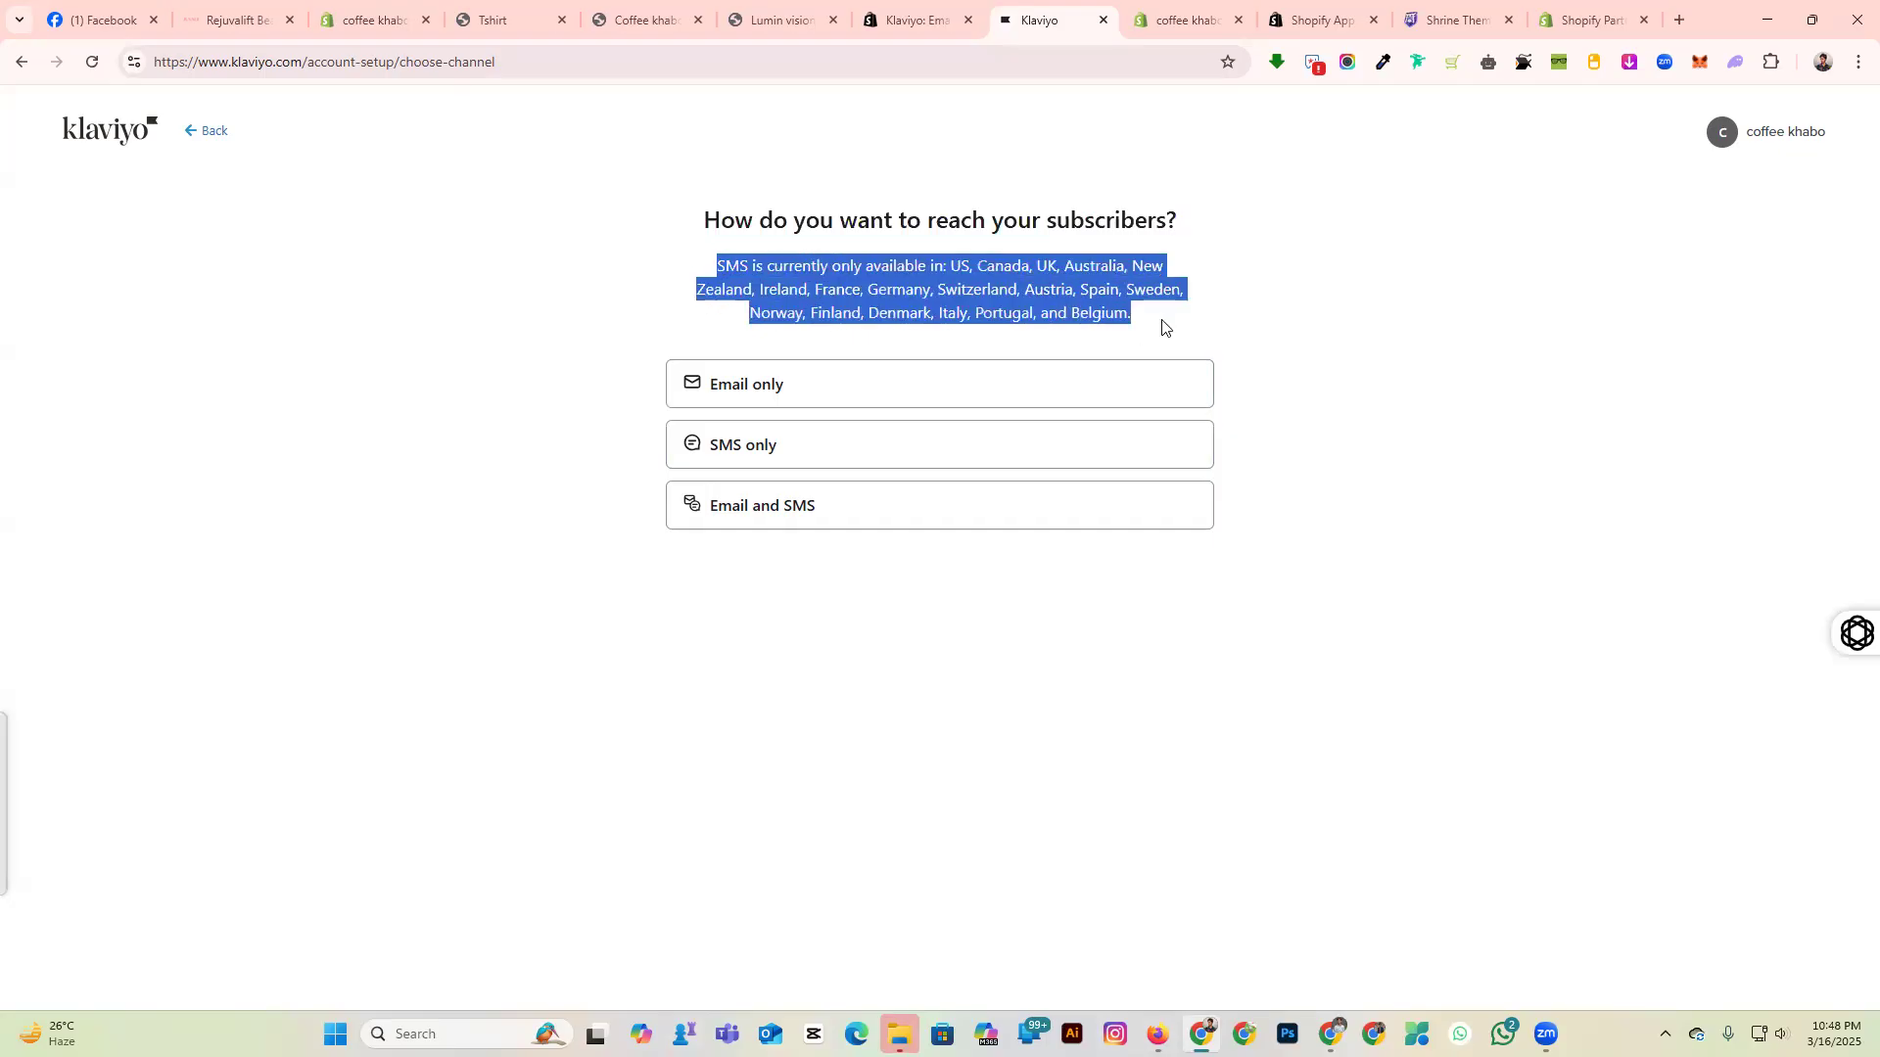
pyautogui.click(1162, 326)
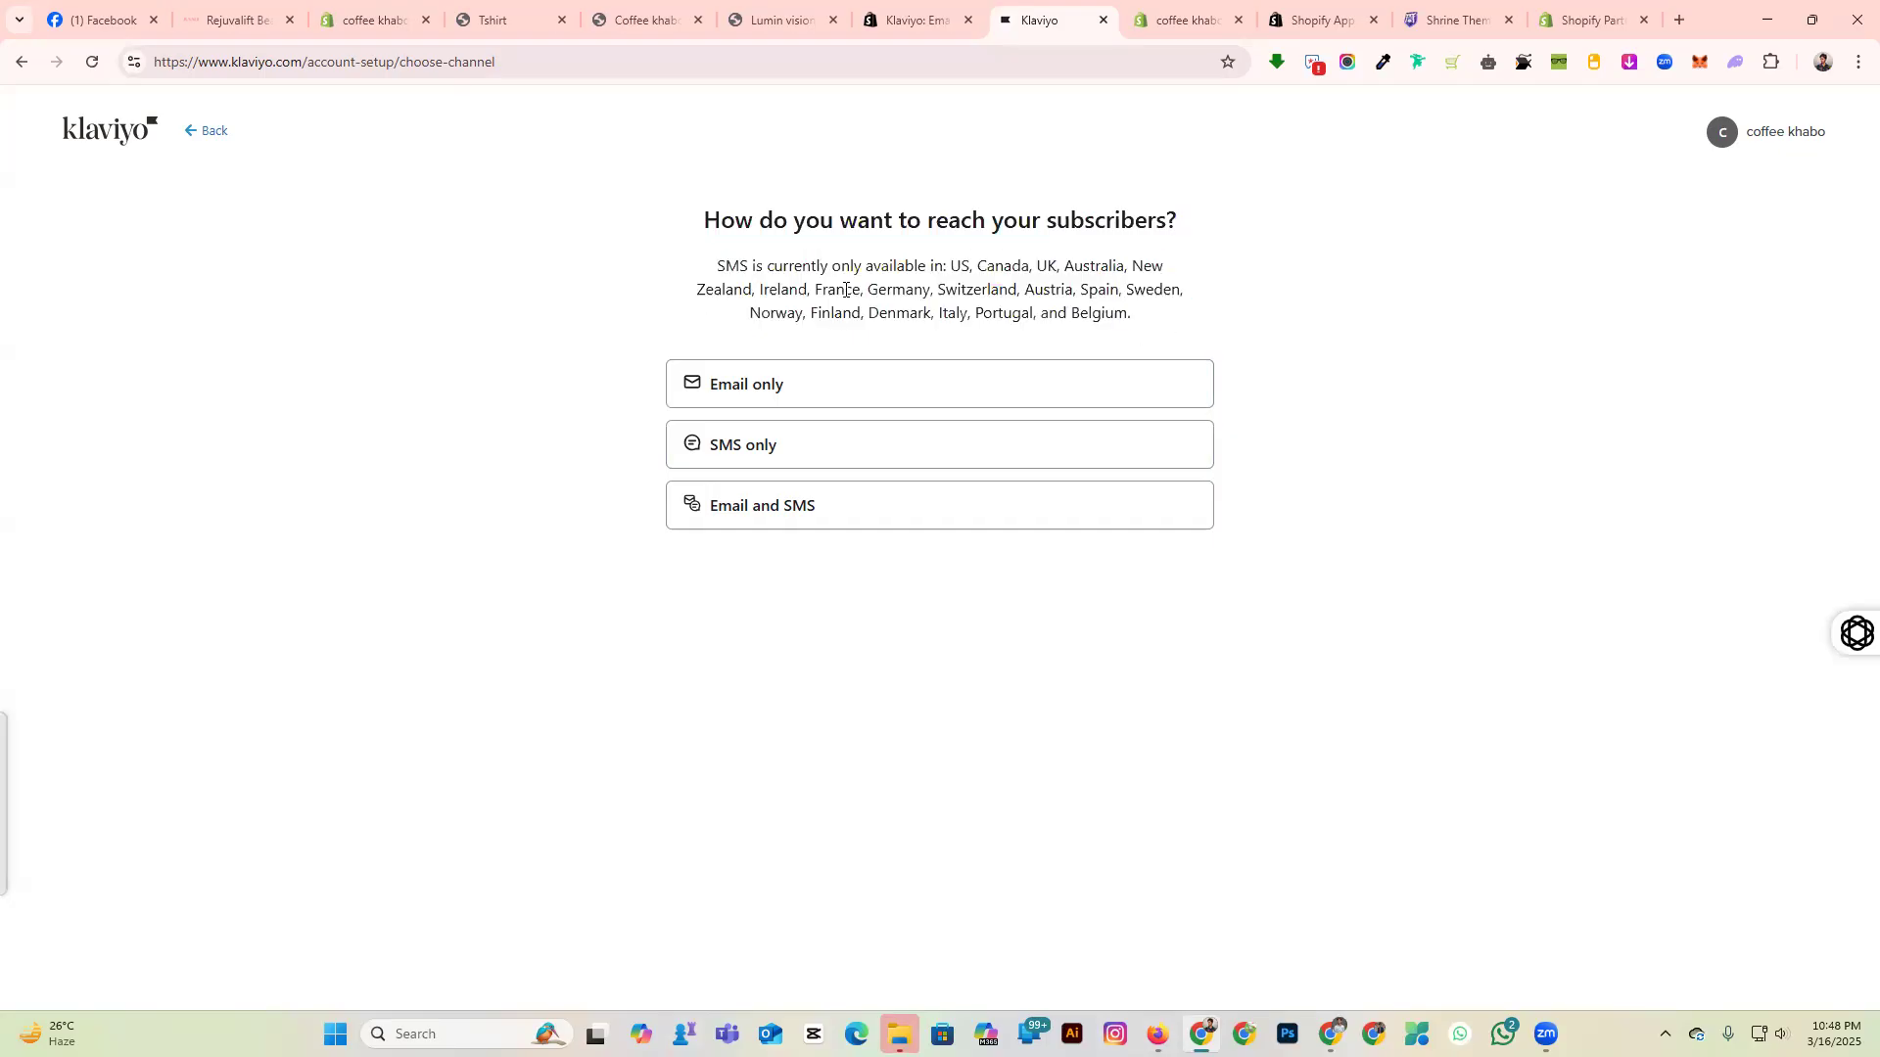
pyautogui.moveTo(1136, 315)
pyautogui.mouseDown()
pyautogui.moveTo(699, 219)
pyautogui.moveTo(990, 219)
pyautogui.moveTo(1177, 264)
pyautogui.moveTo(1126, 306)
pyautogui.mouseUp()
pyautogui.click(703, 220)
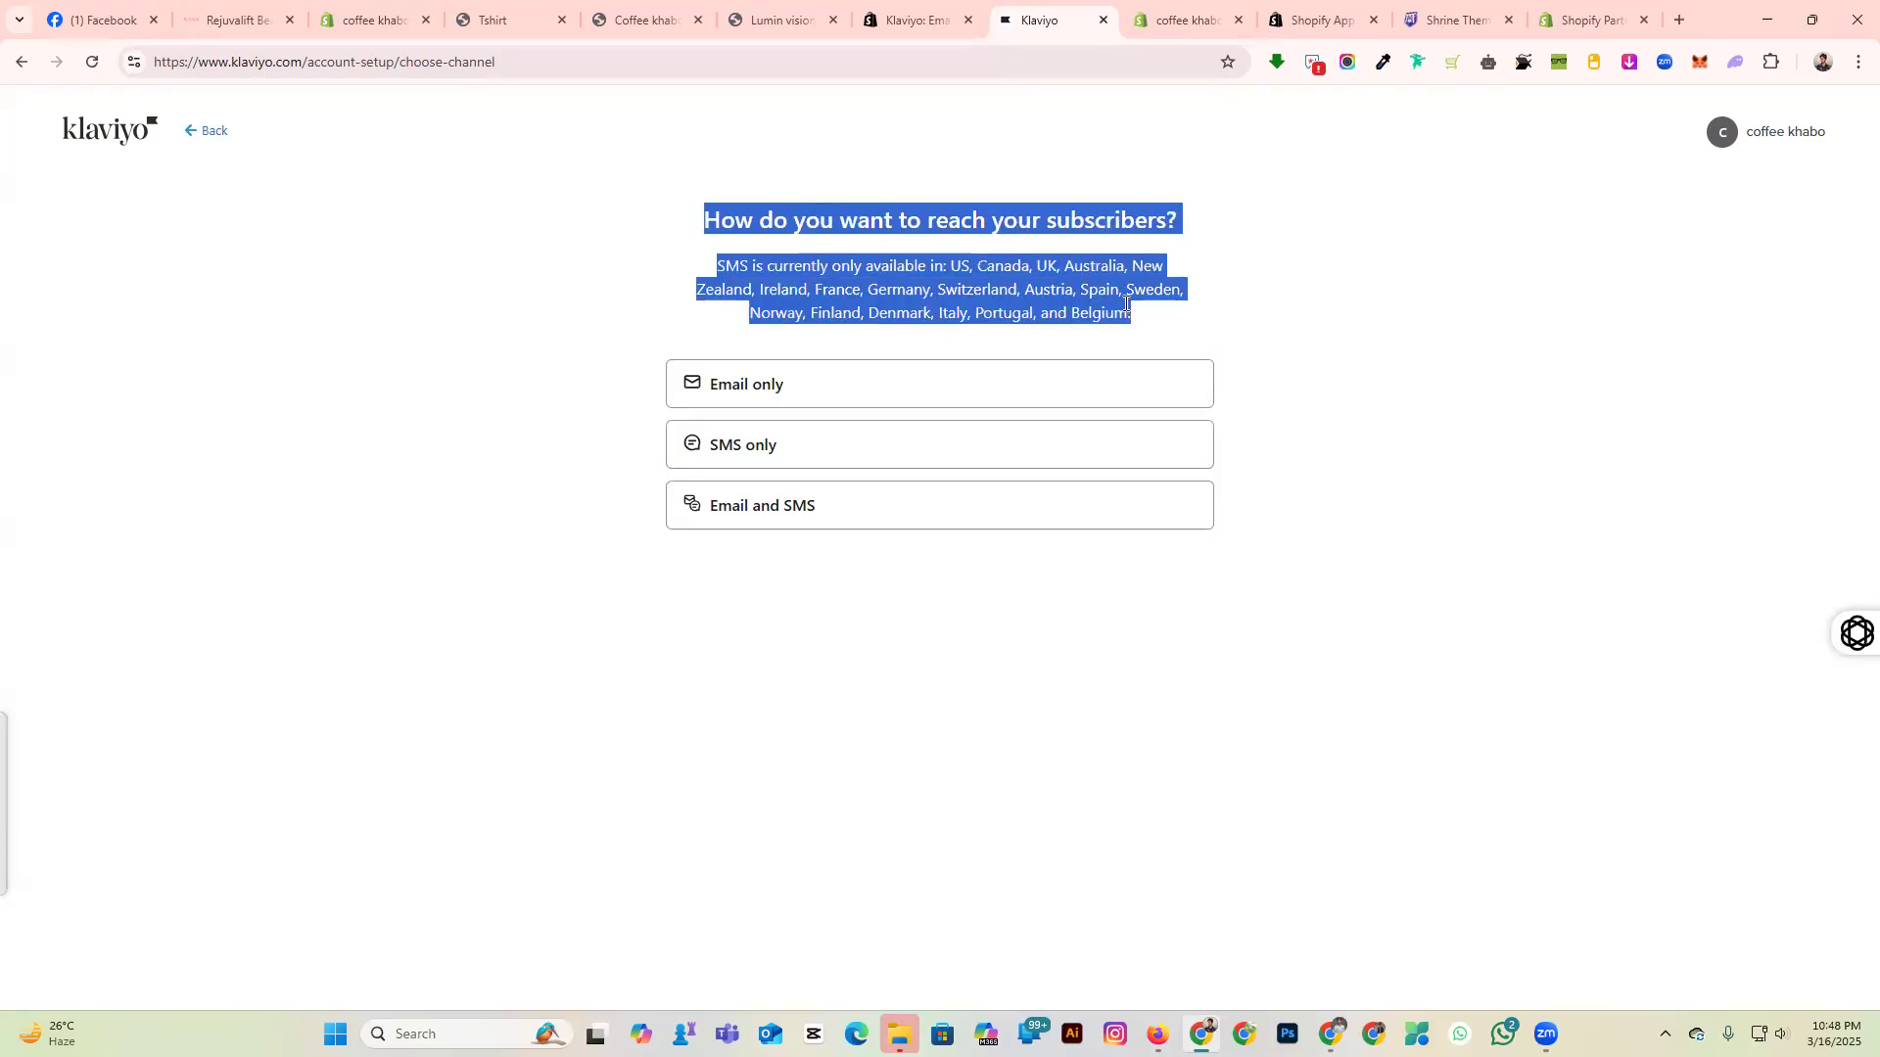
pyautogui.tripleClick(922, 278)
pyautogui.tripleClick(705, 220)
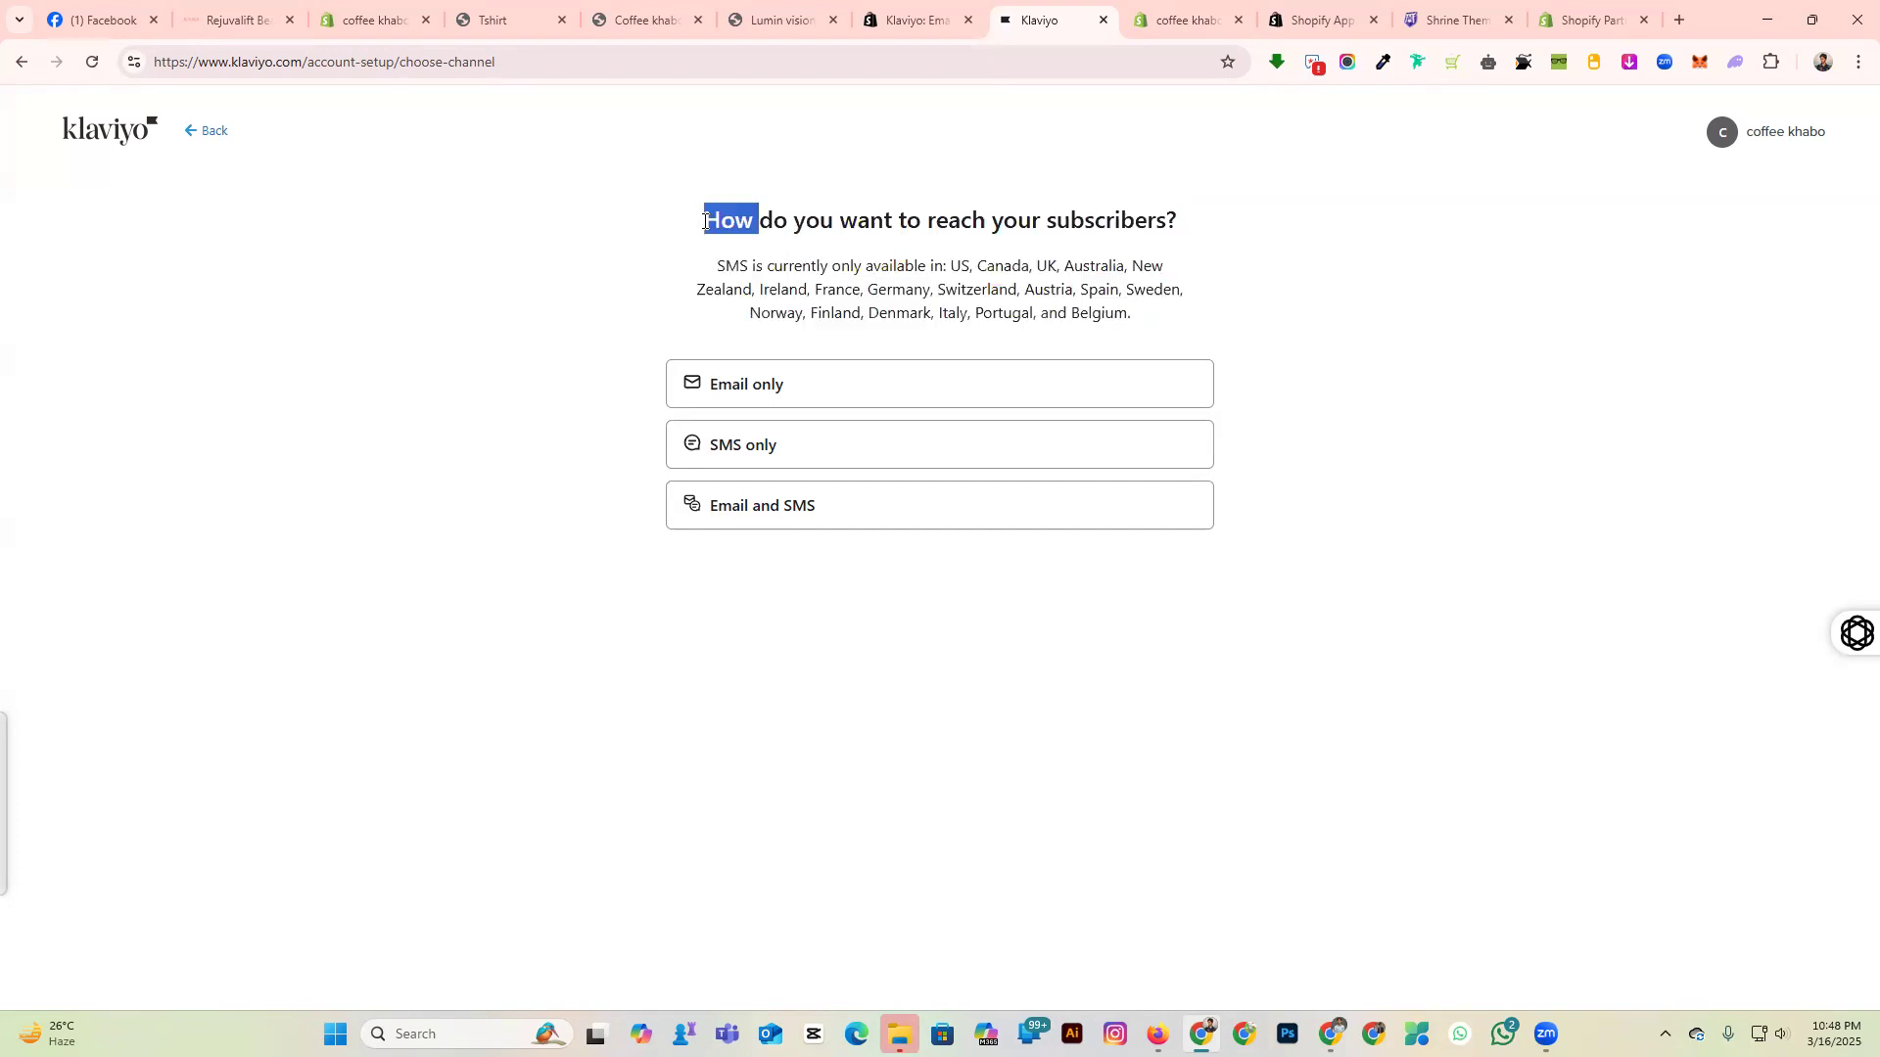
pyautogui.click(607, 339)
pyautogui.click(772, 386)
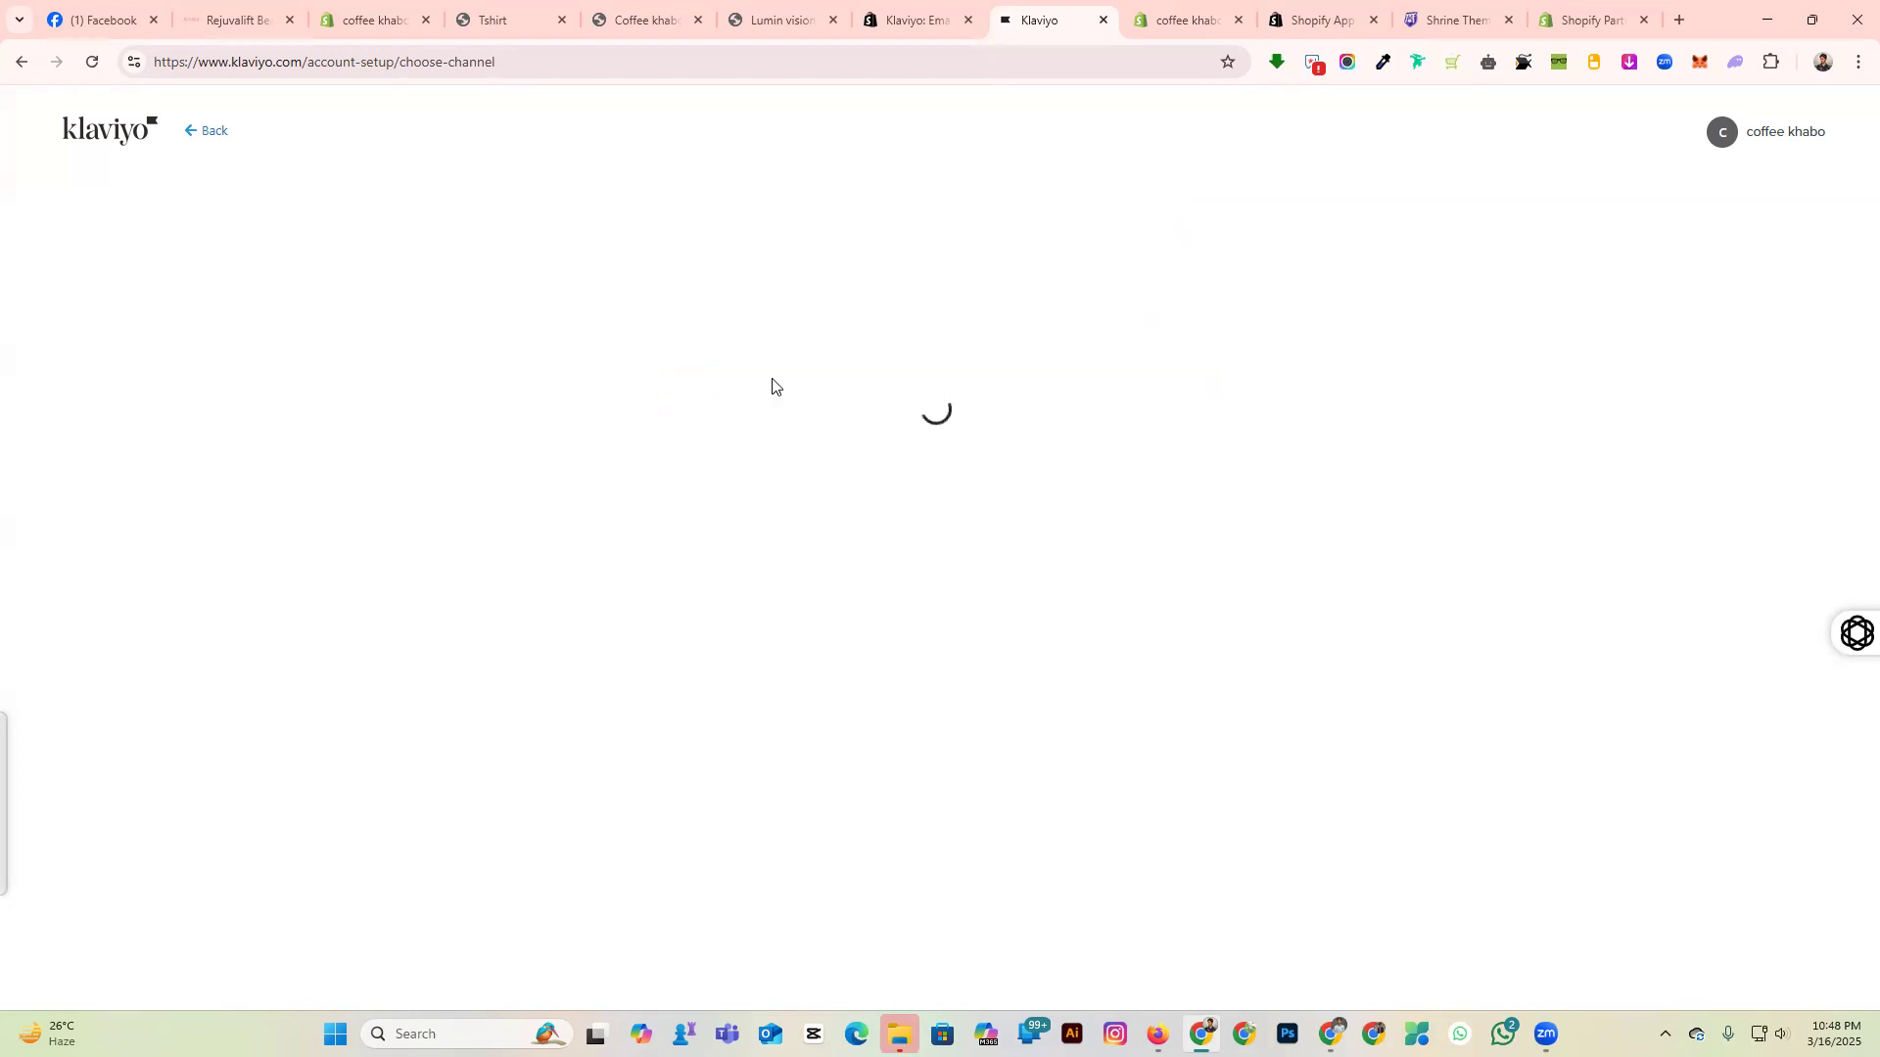
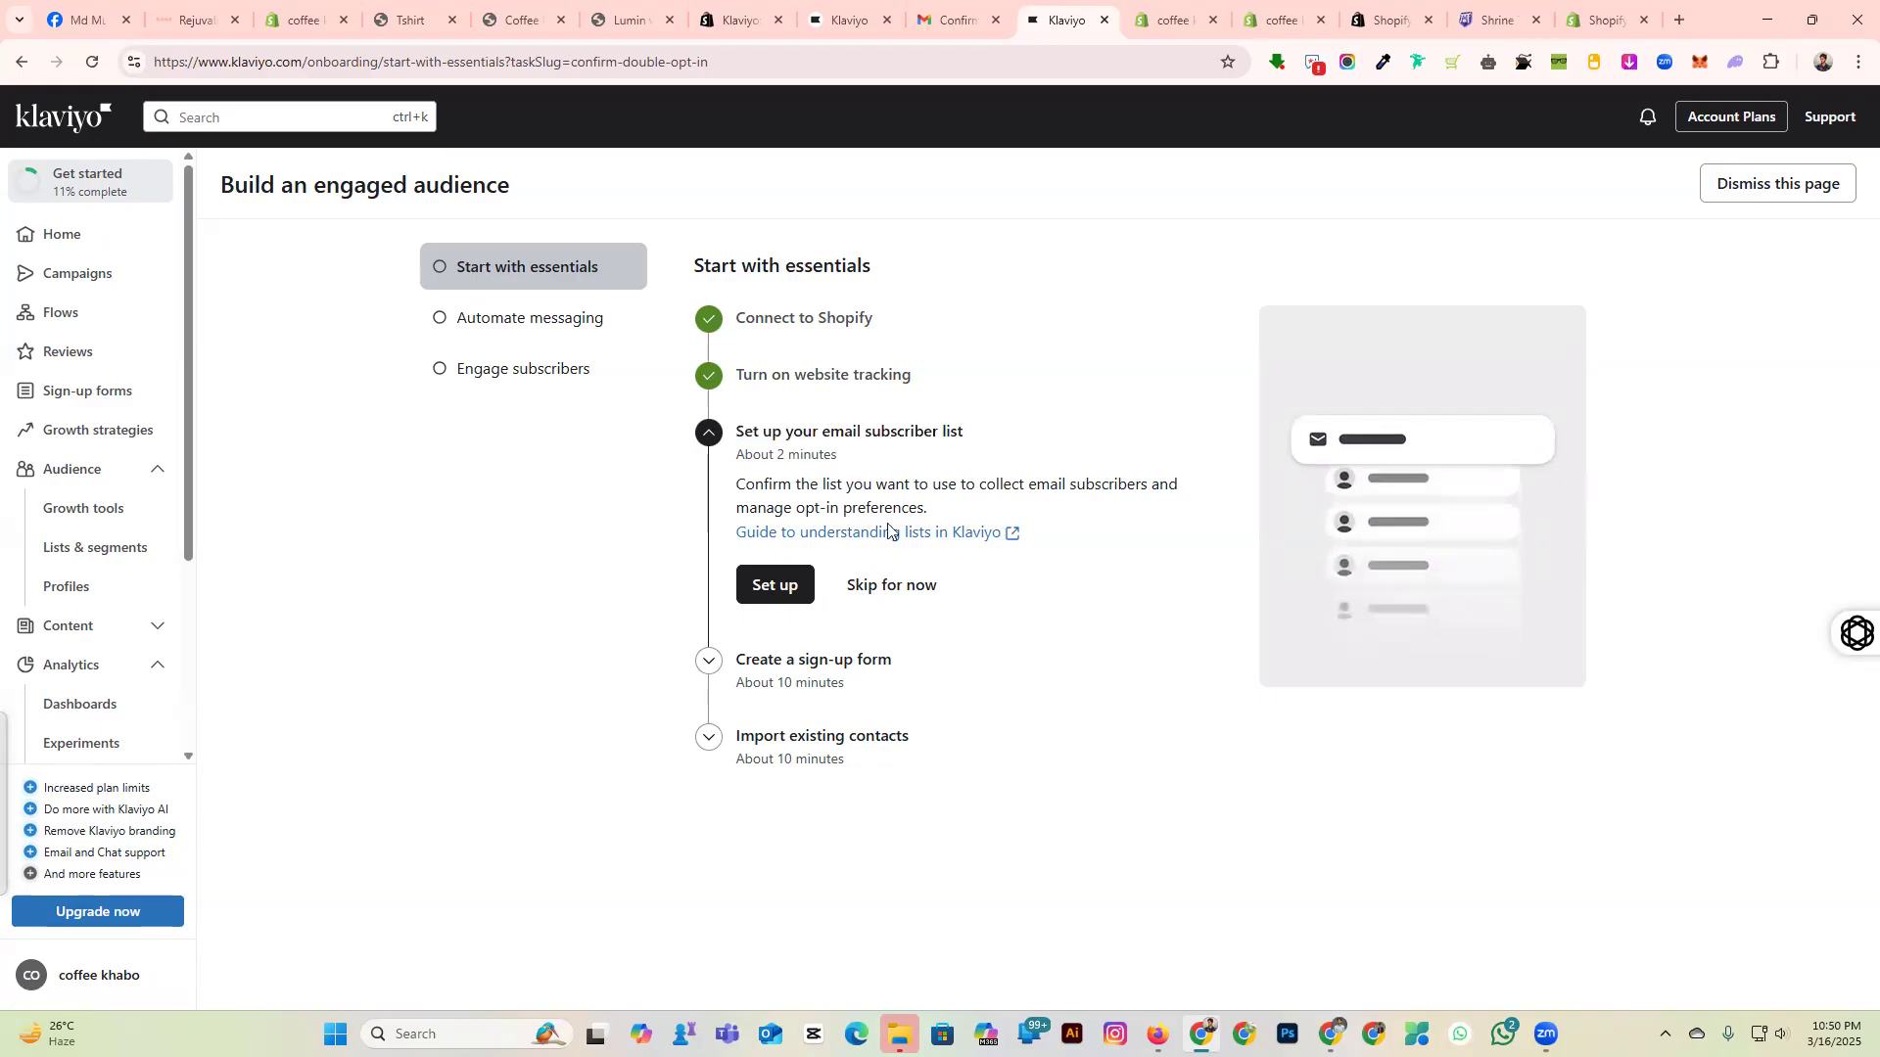
# Set up Email List as the main email subscriber list with Double opt-in, and finish the list setup.
pyautogui.click(776, 586)
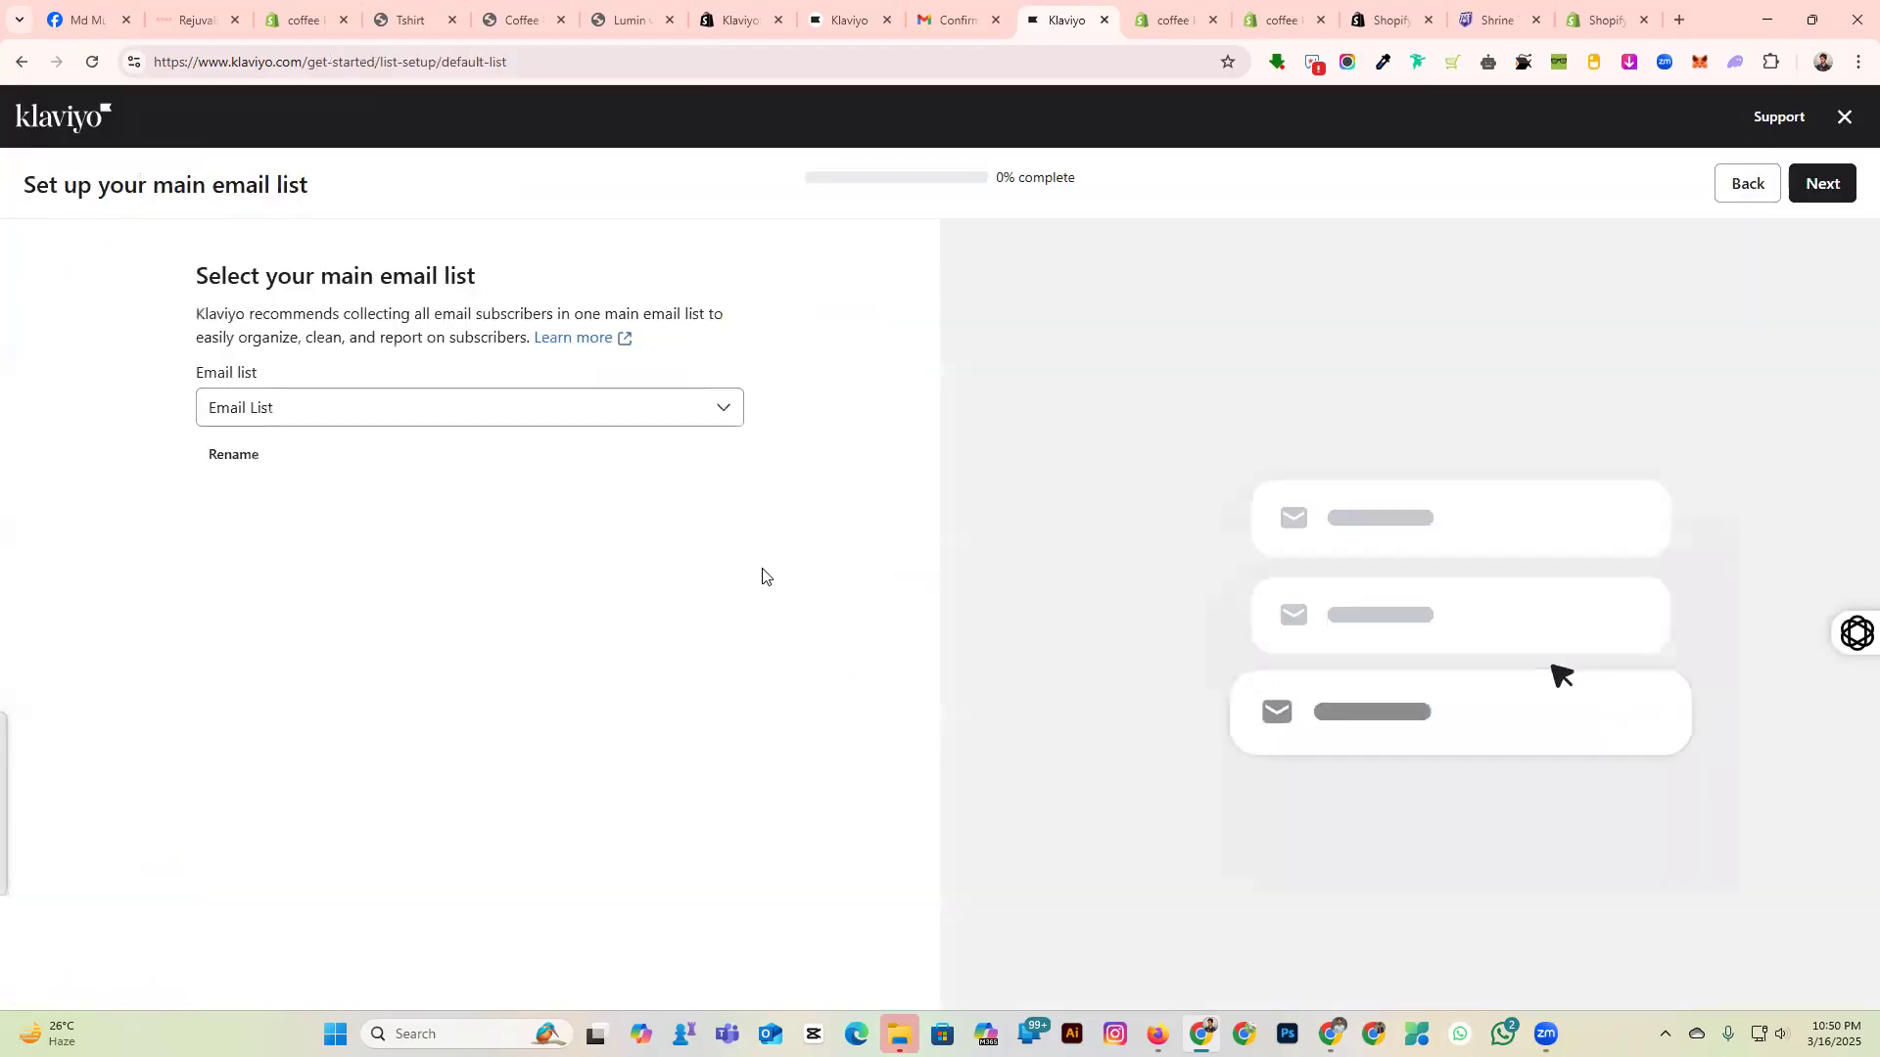
pyautogui.moveTo(203, 268); pyautogui.dragTo(533, 278)
pyautogui.click(537, 274)
pyautogui.click(430, 414)
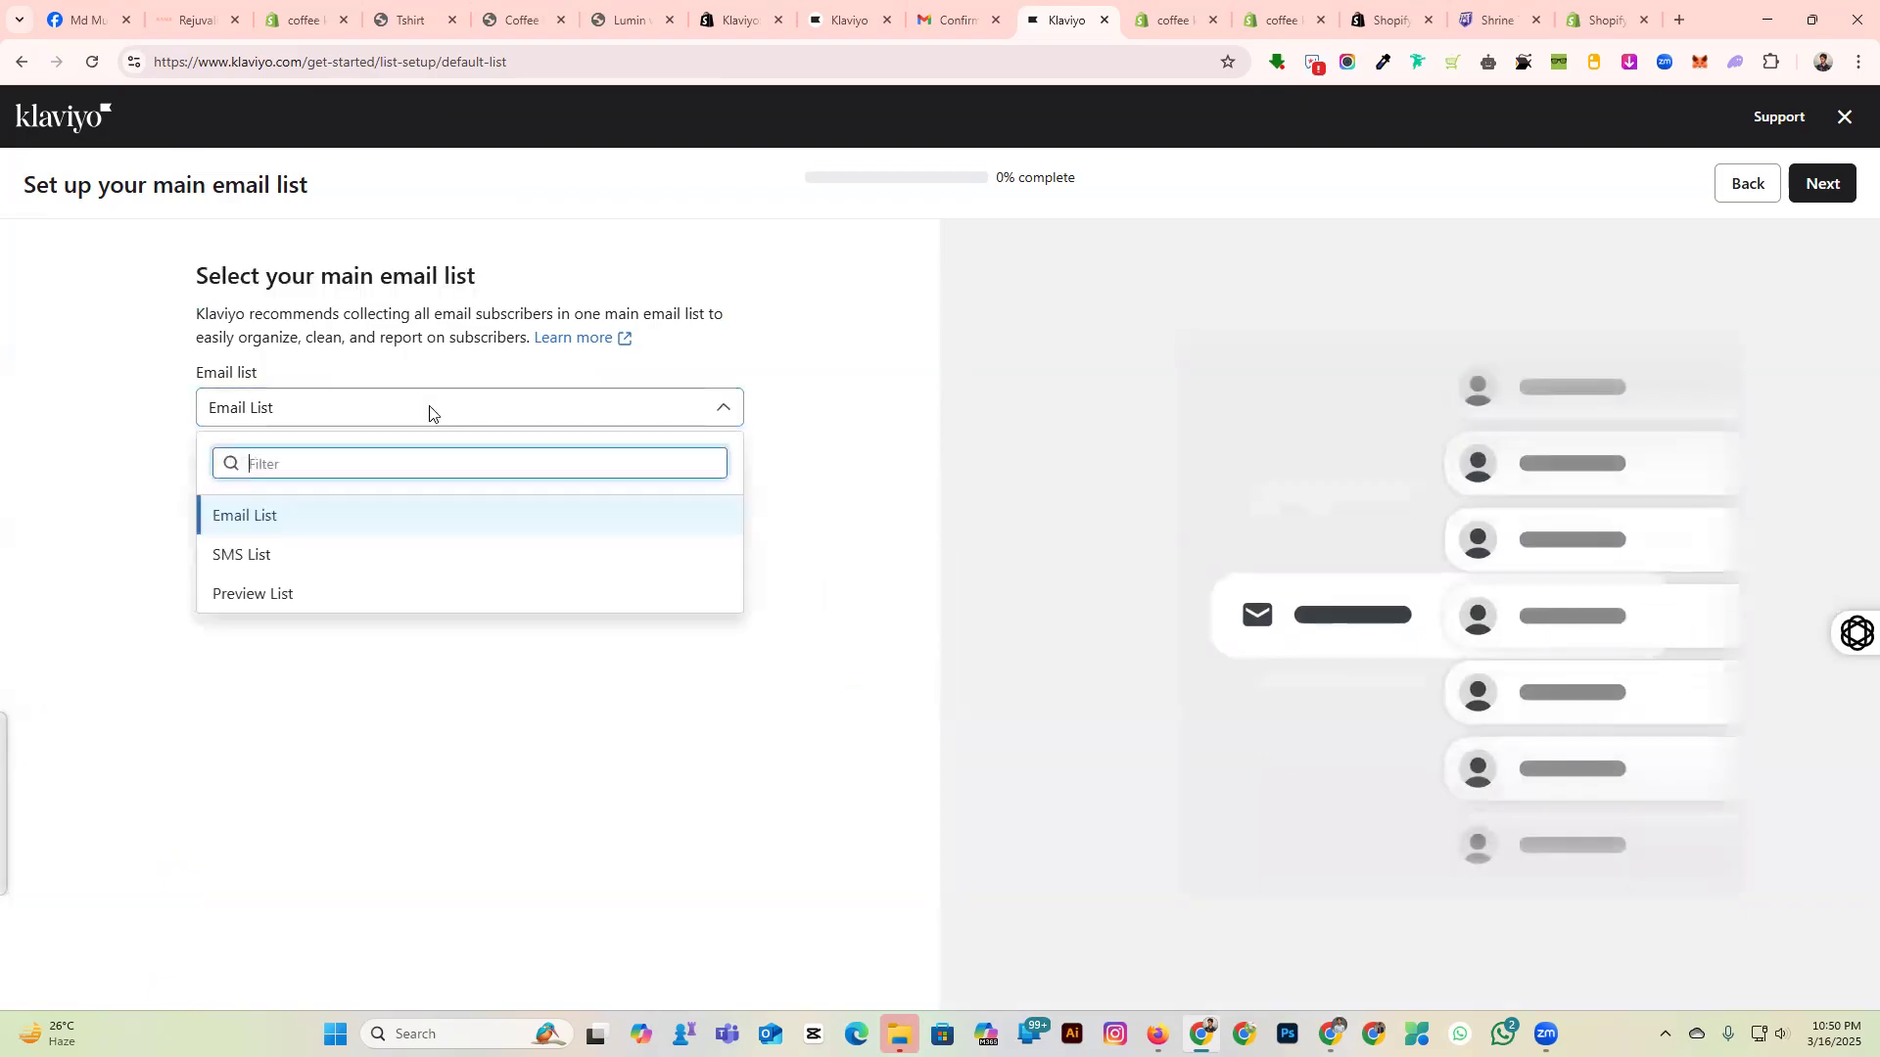
pyautogui.click(354, 513)
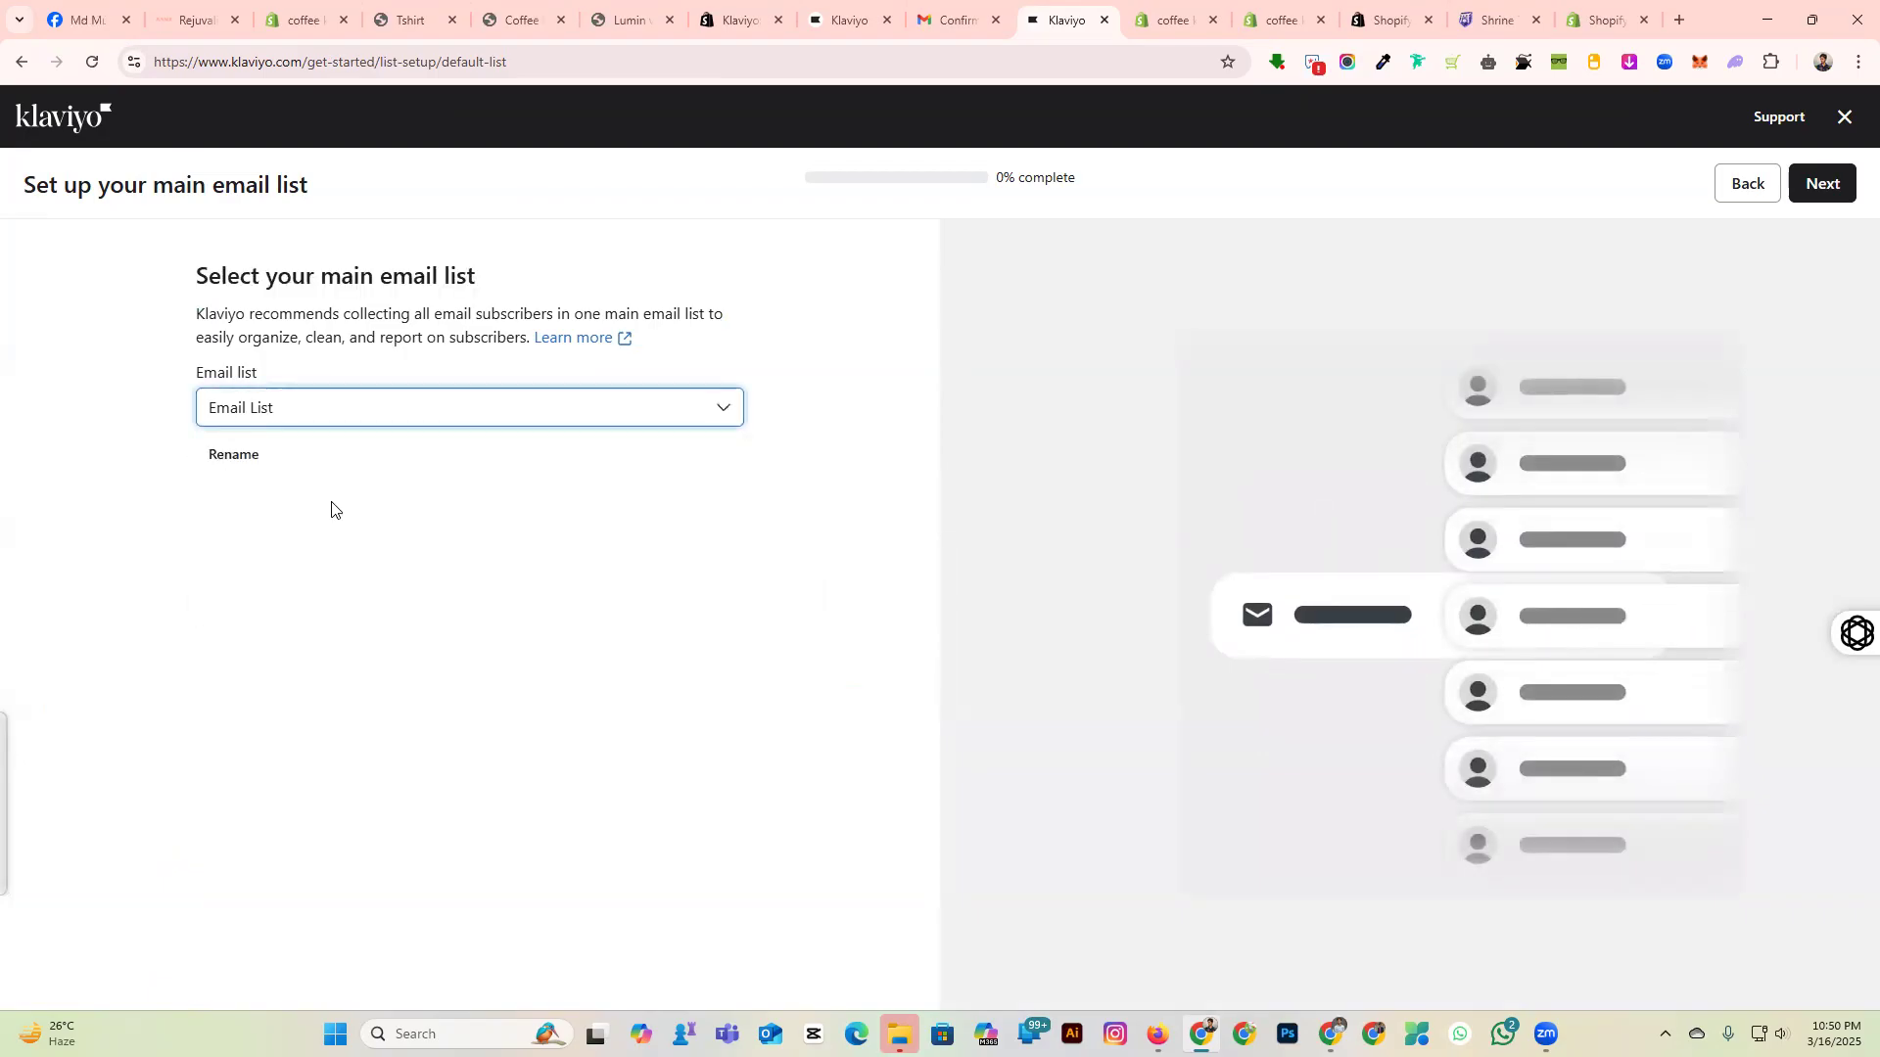
pyautogui.click(1801, 200)
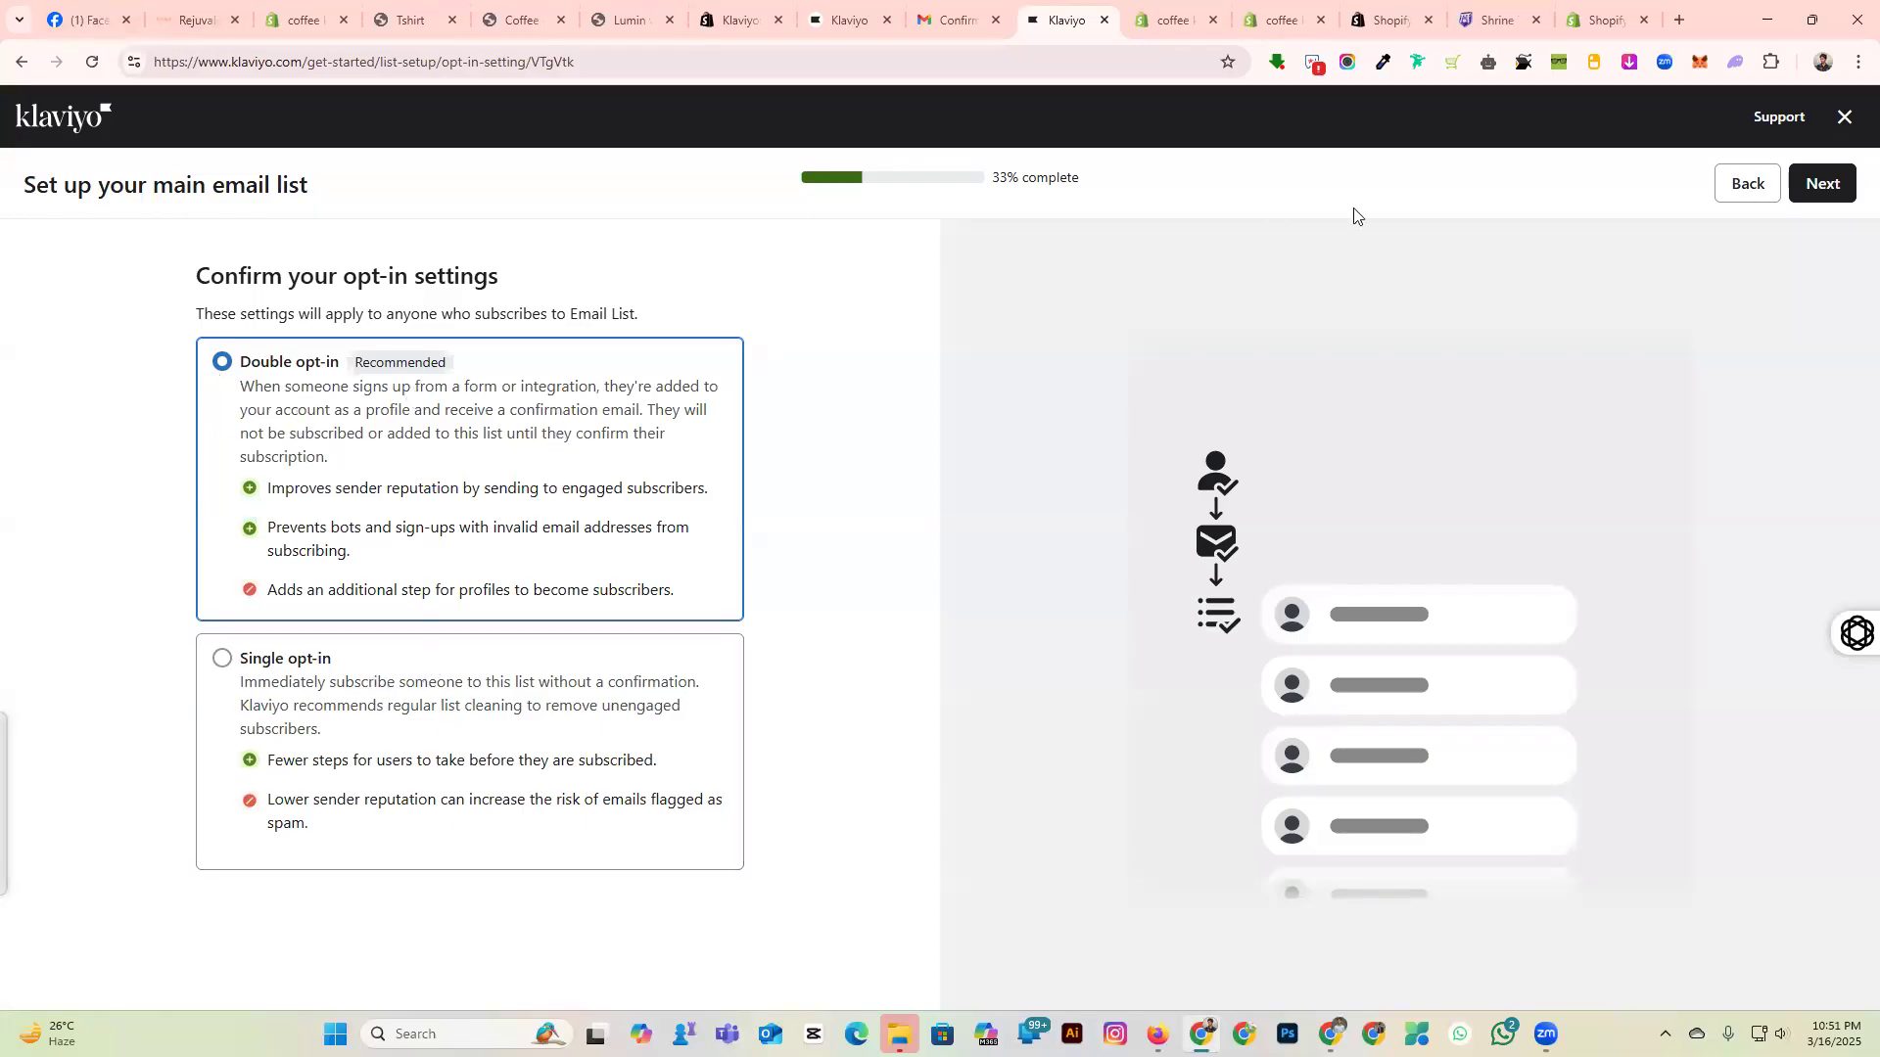
pyautogui.click(1821, 186)
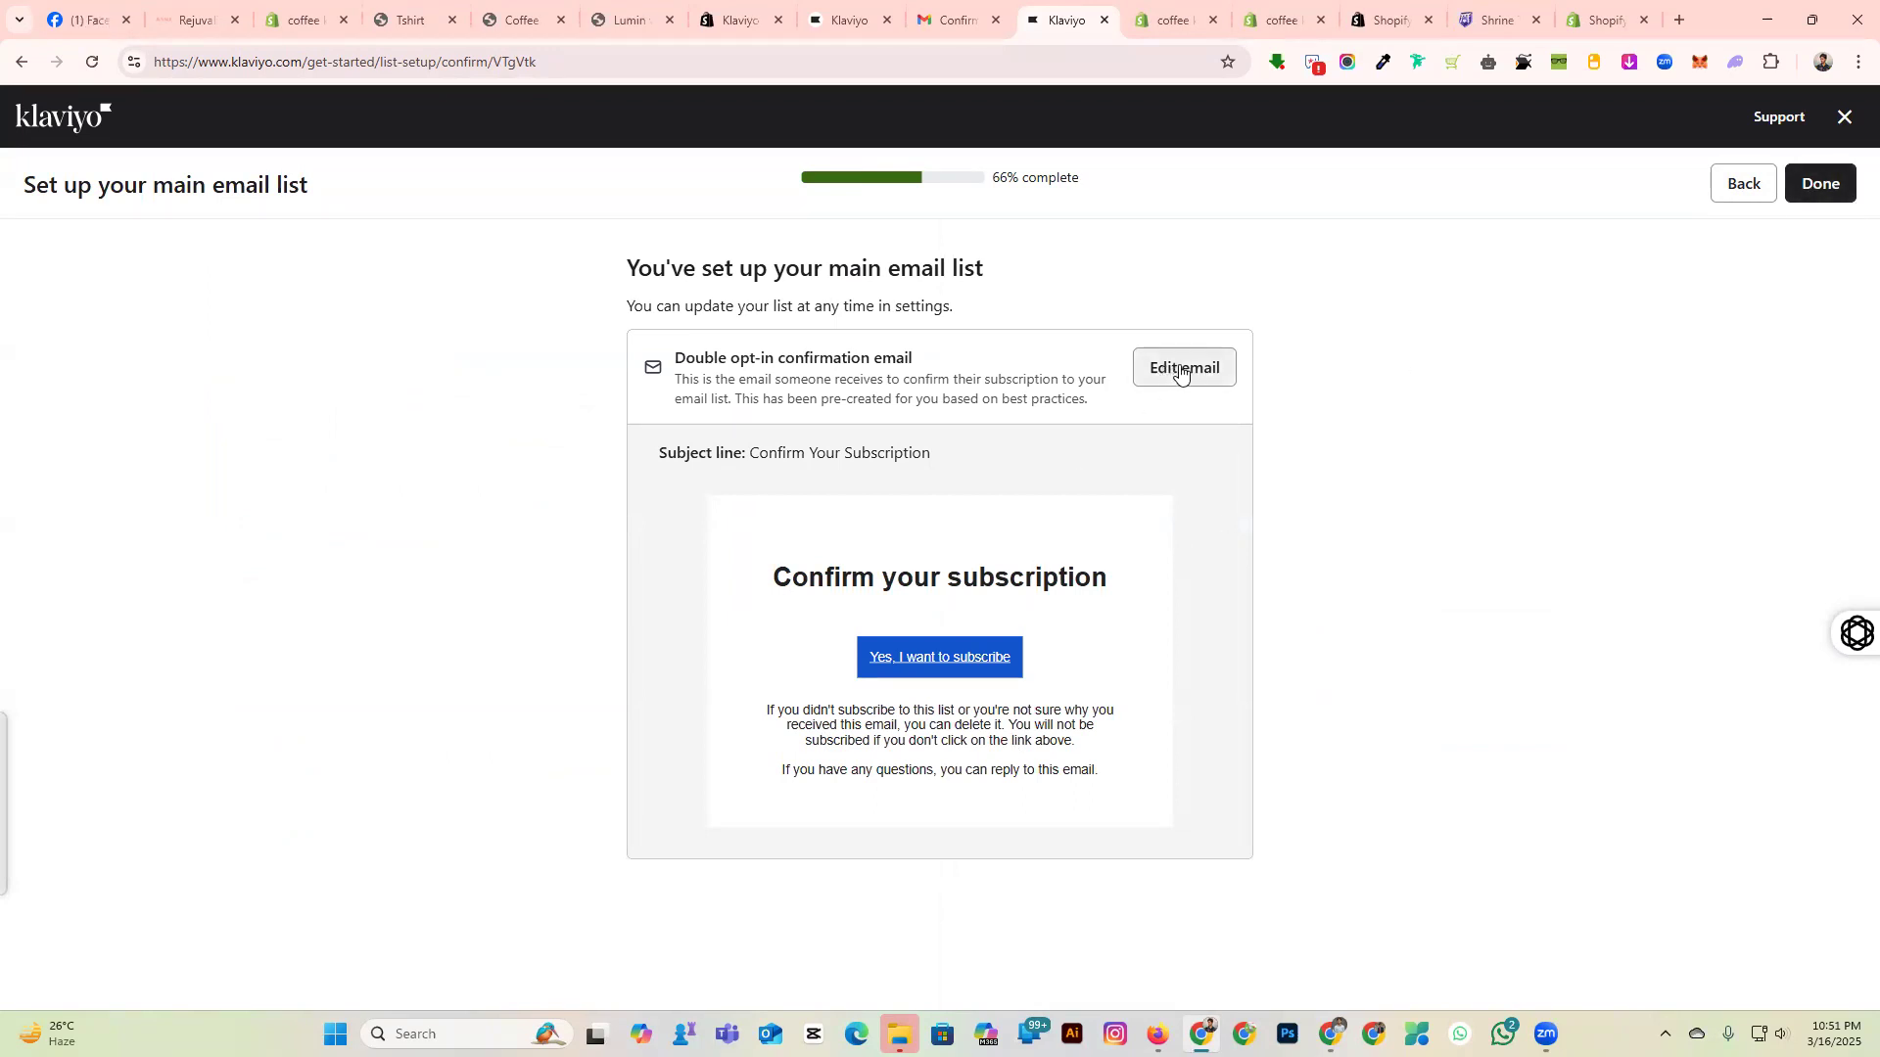
pyautogui.click(1834, 184)
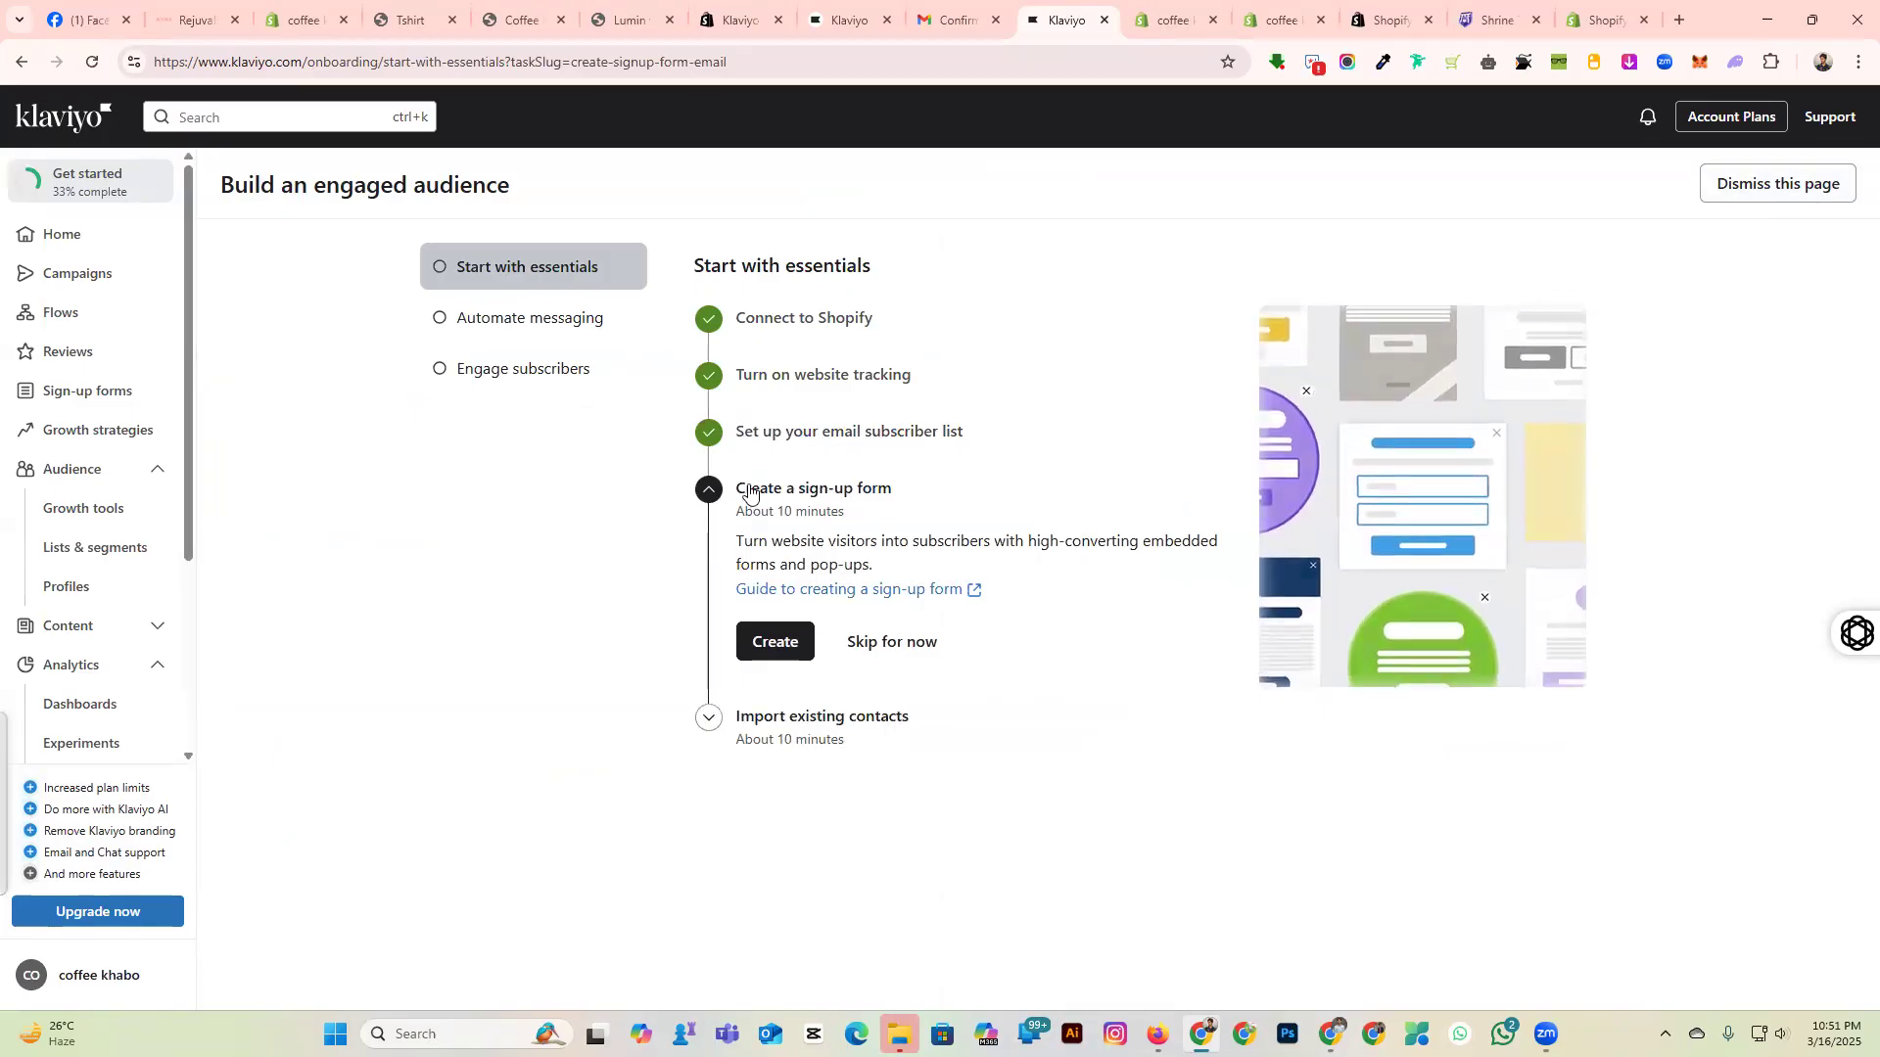
# Start creating a sign-up form that subscribes visitors by Email only to Email List, and continue to the form type.
pyautogui.moveTo(751, 489); pyautogui.dragTo(893, 489)
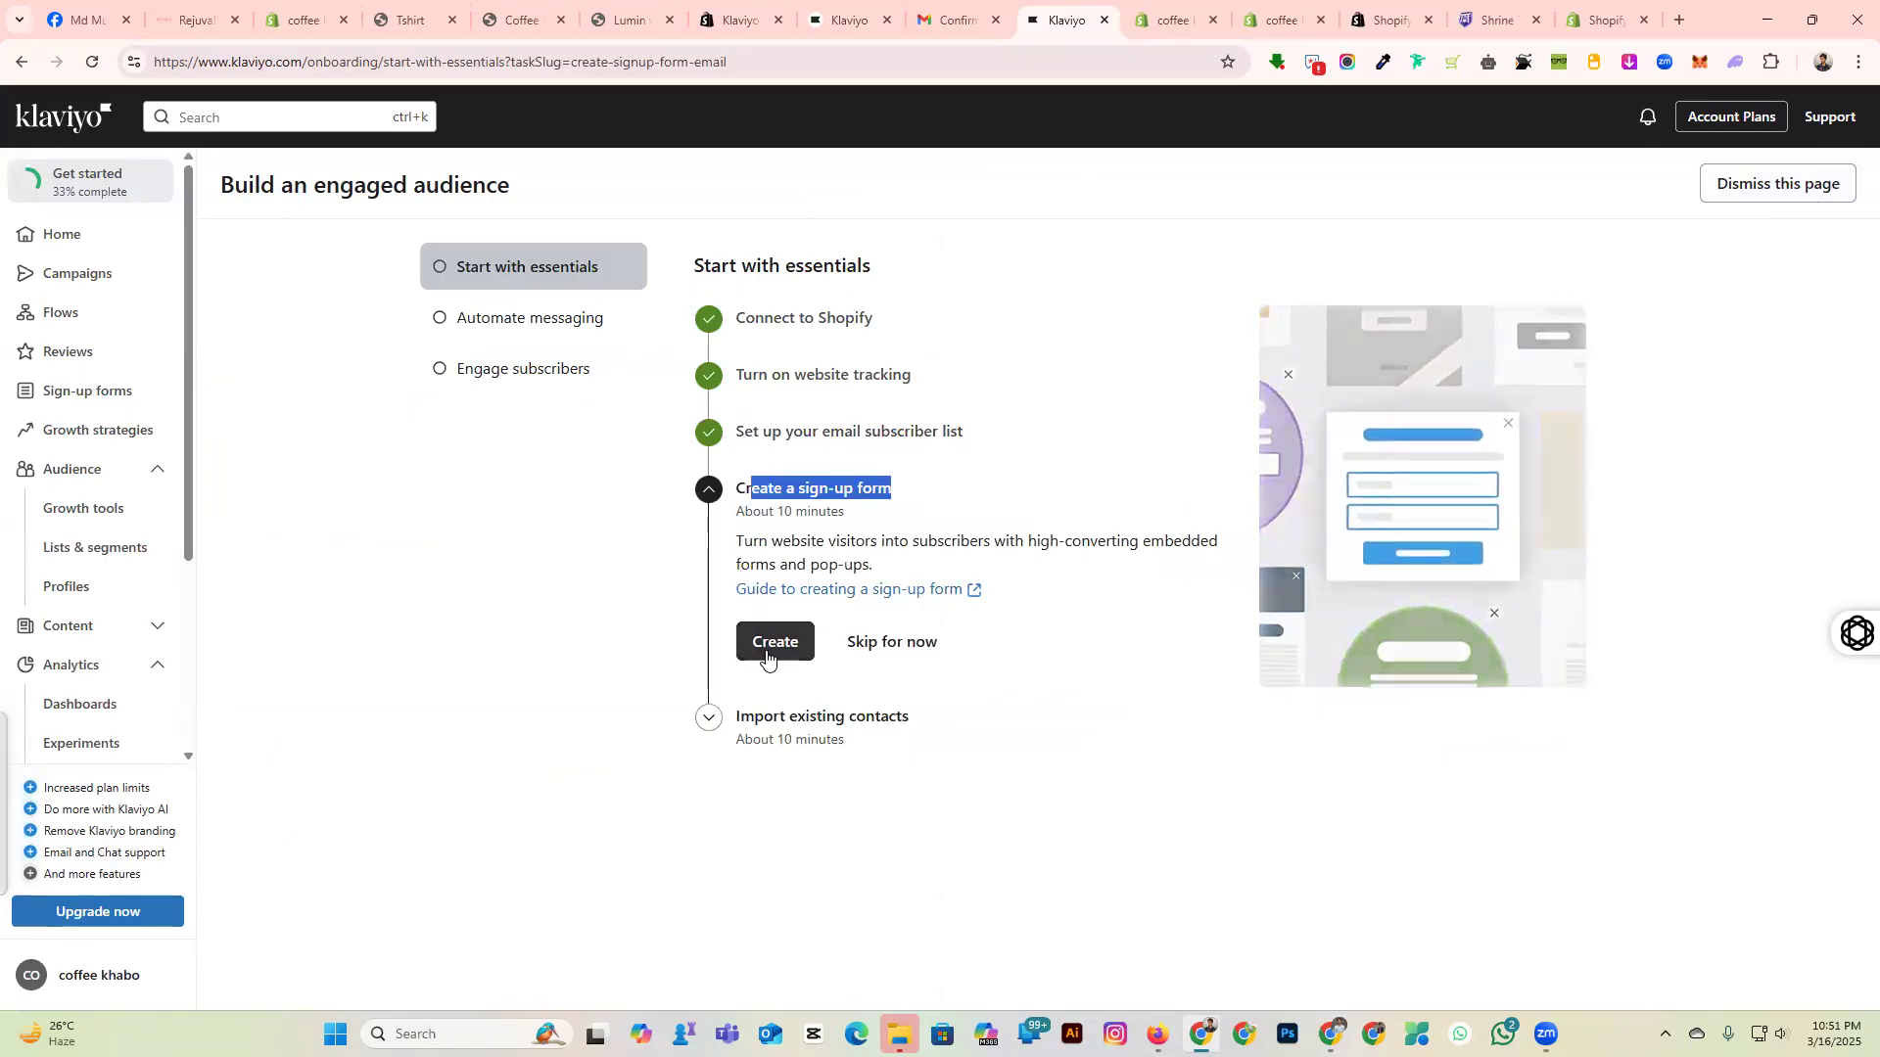
pyautogui.click(768, 644)
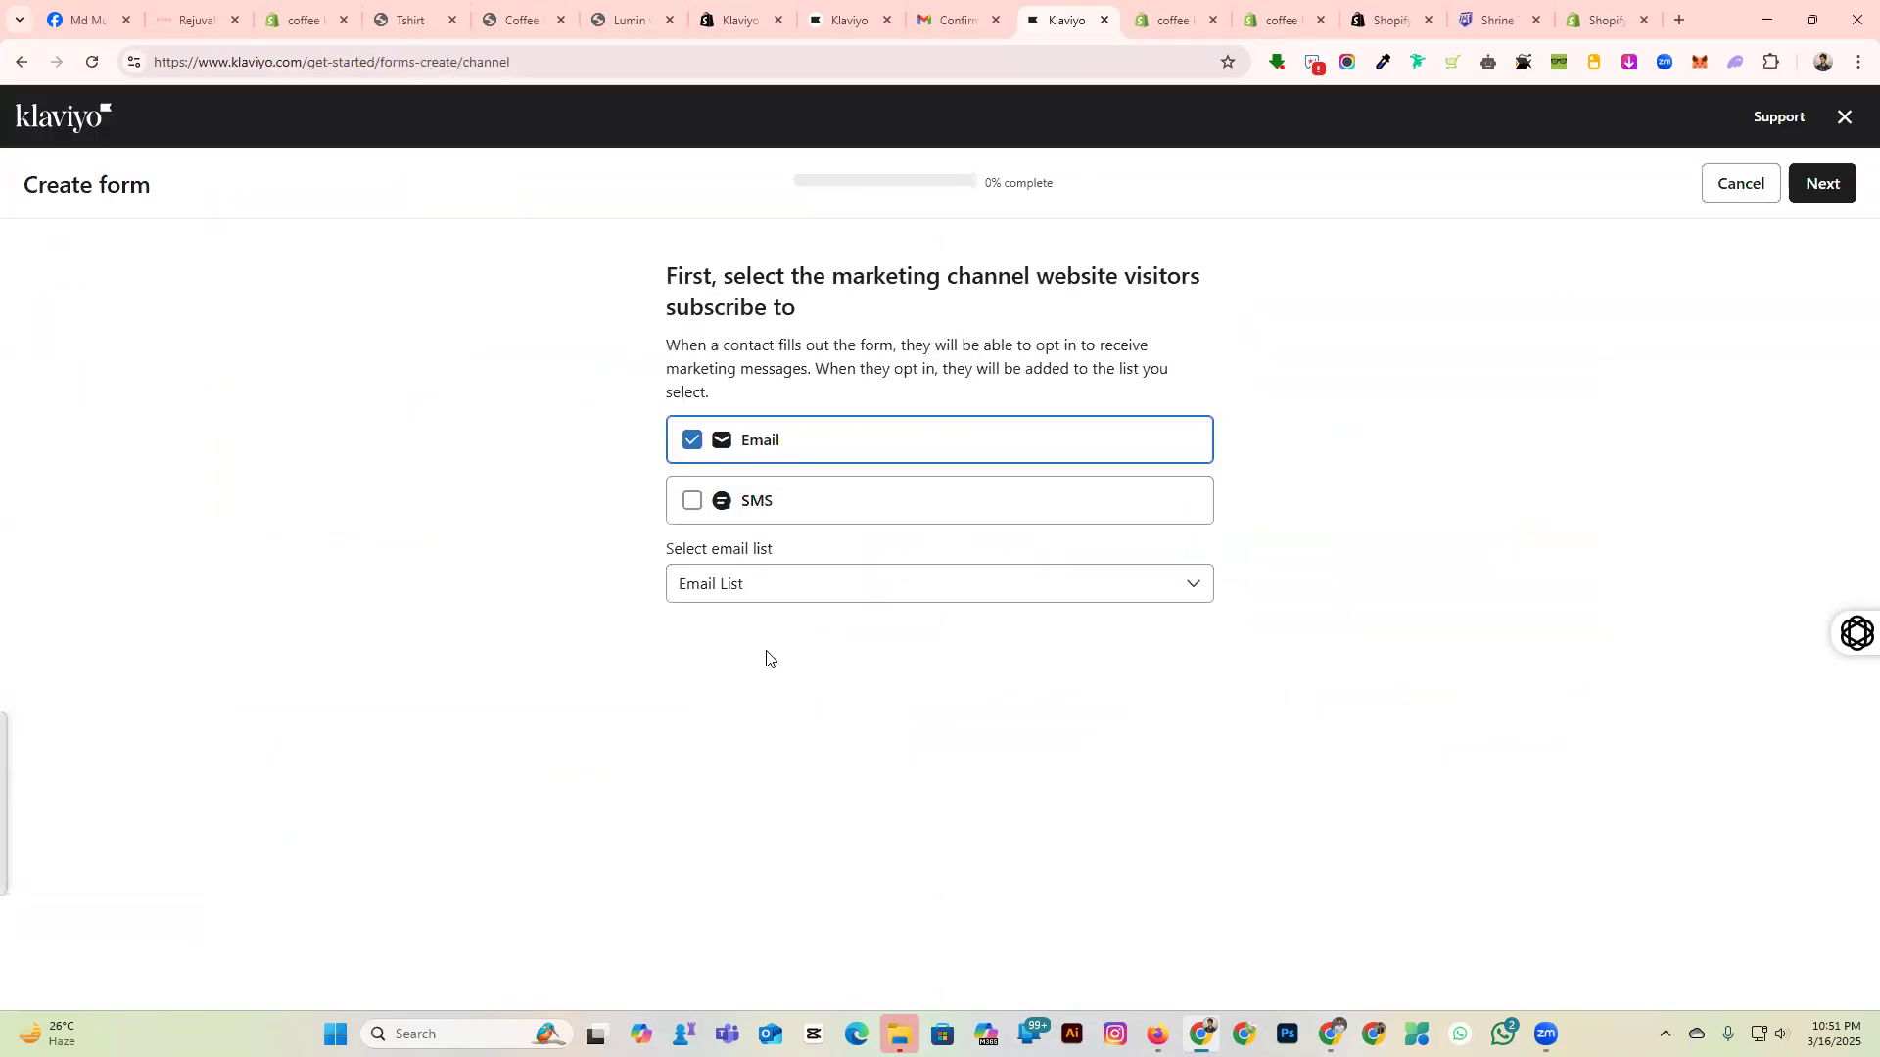
pyautogui.click(701, 509)
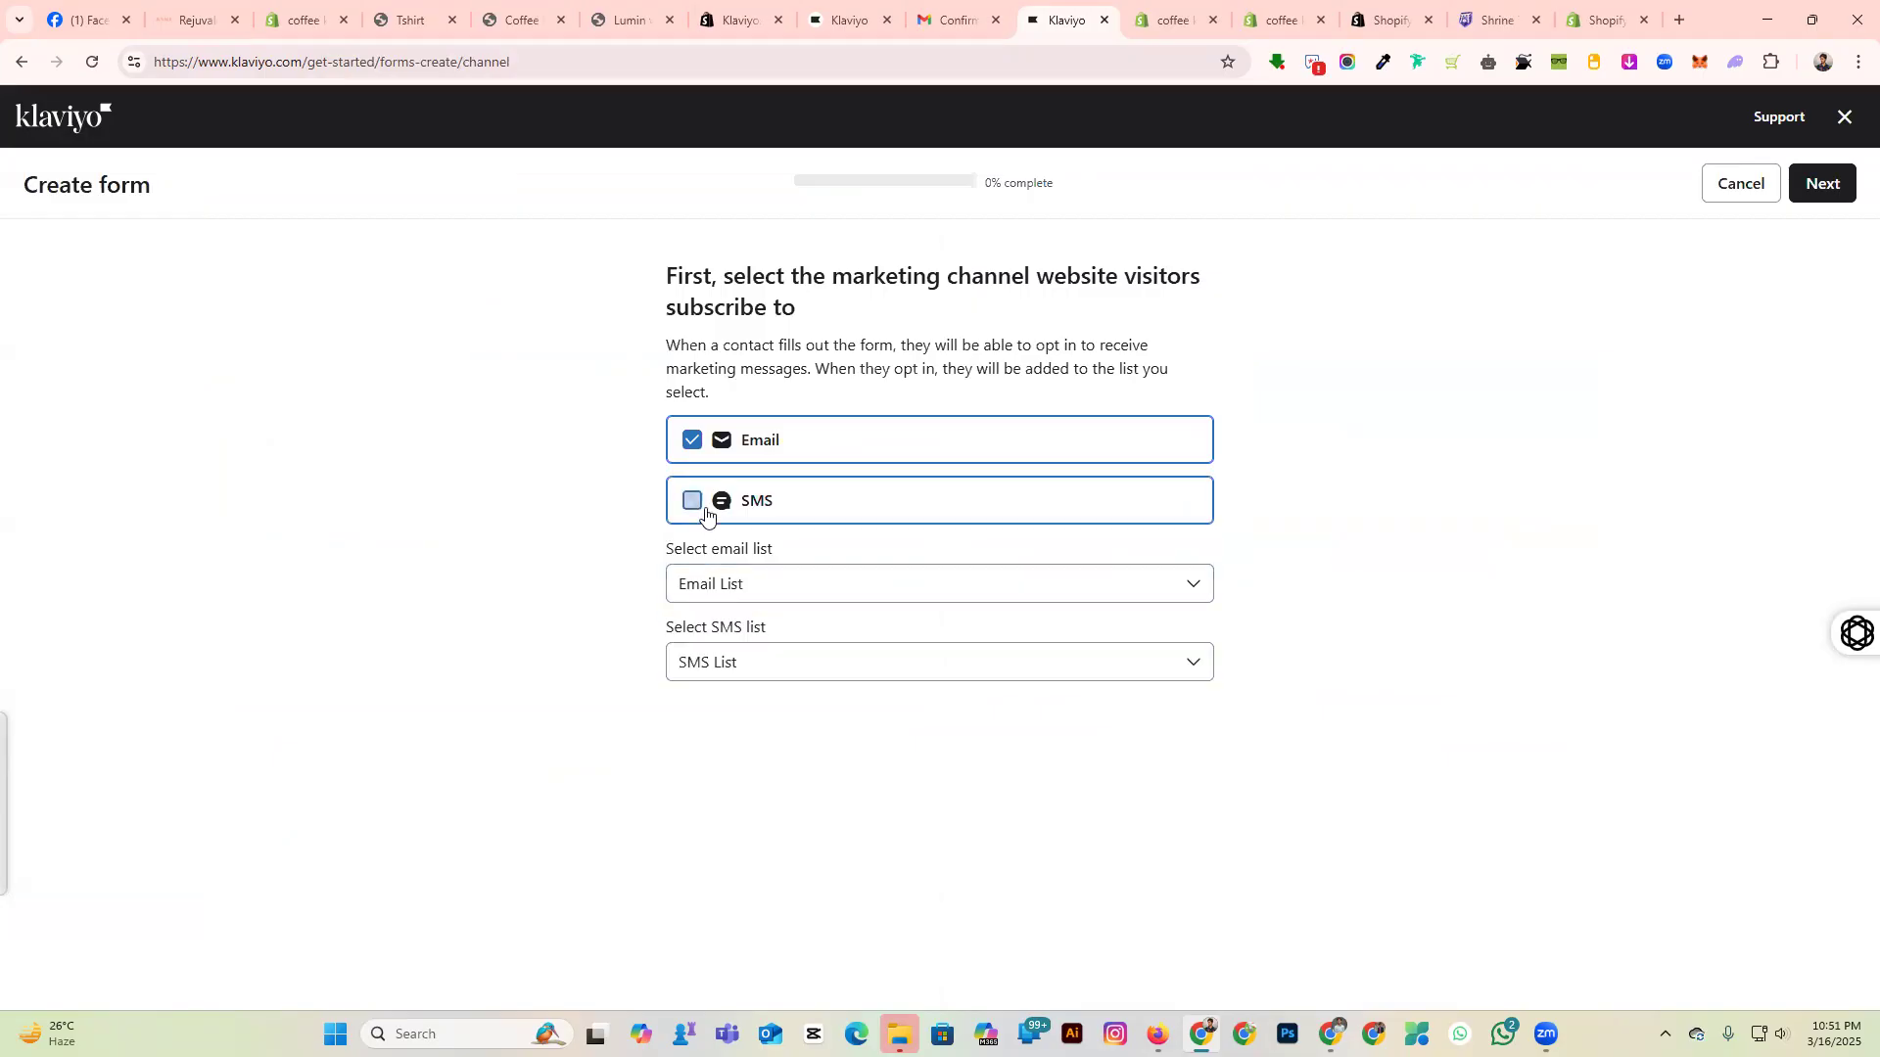
pyautogui.click(706, 515)
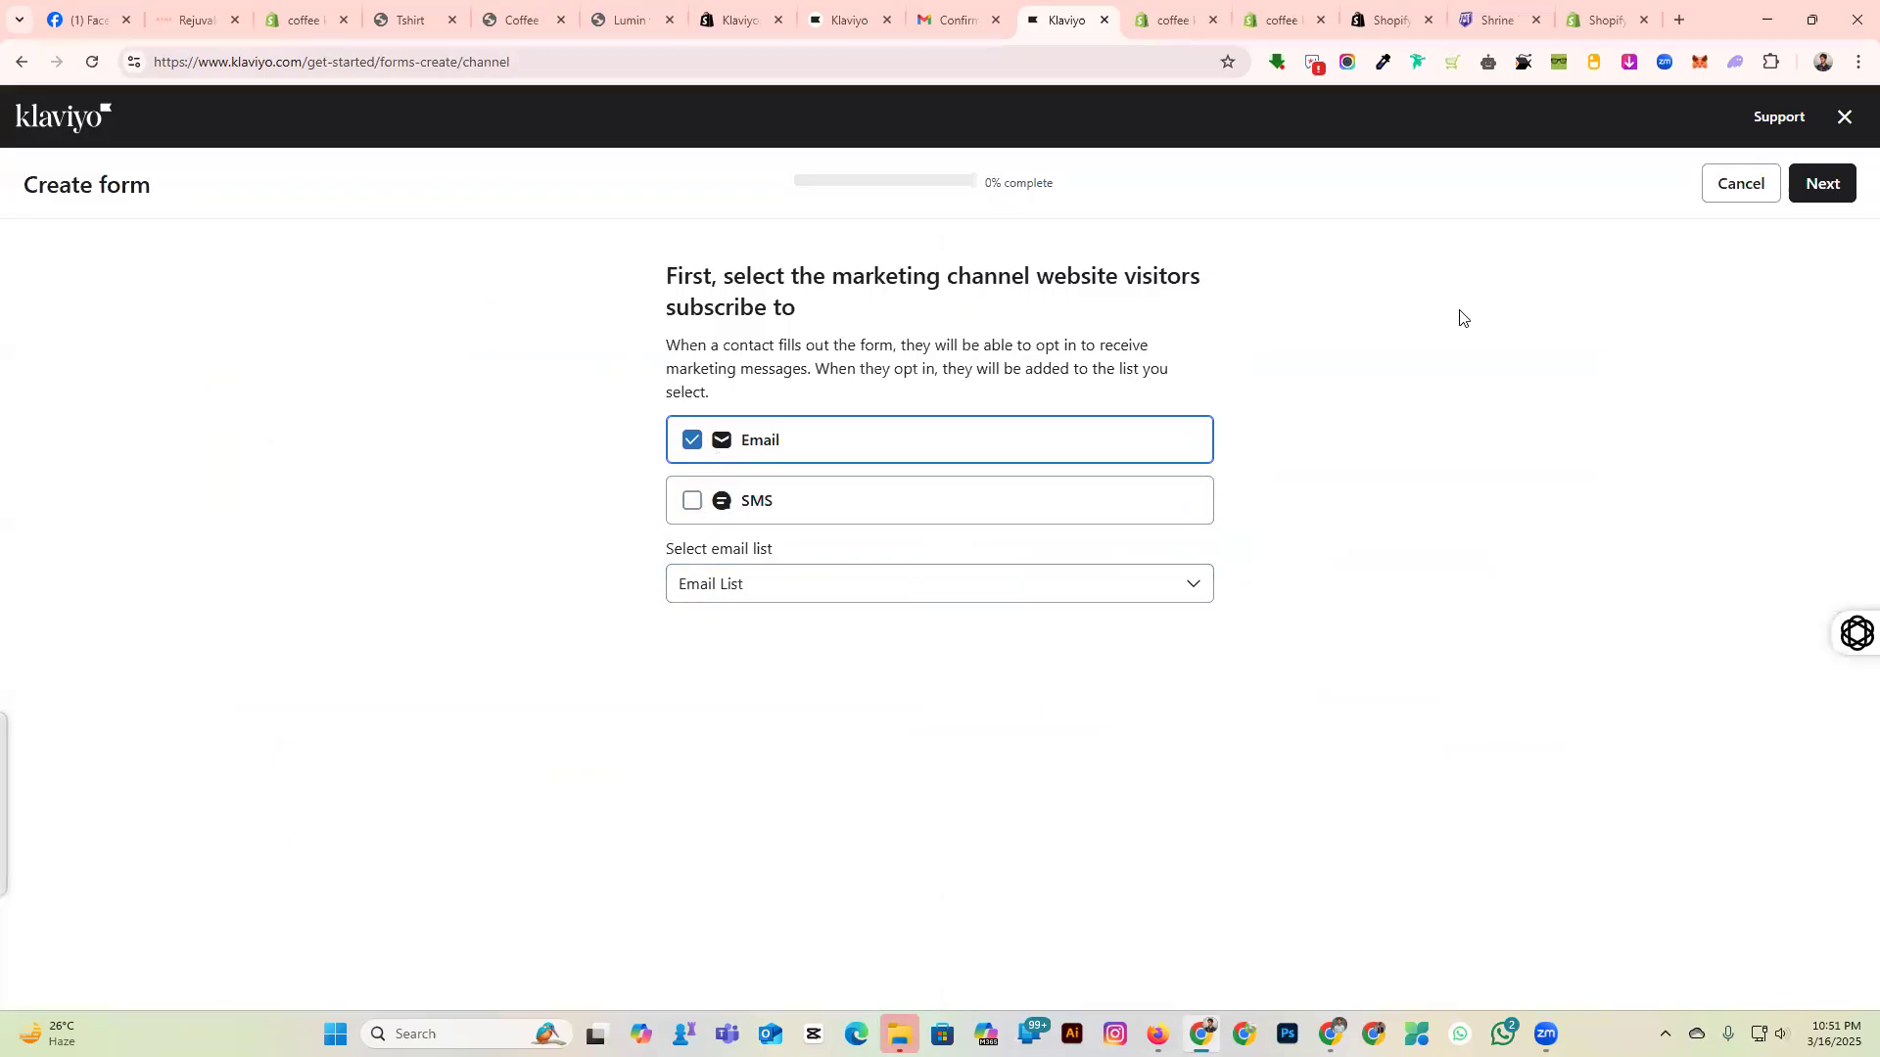
pyautogui.click(1823, 186)
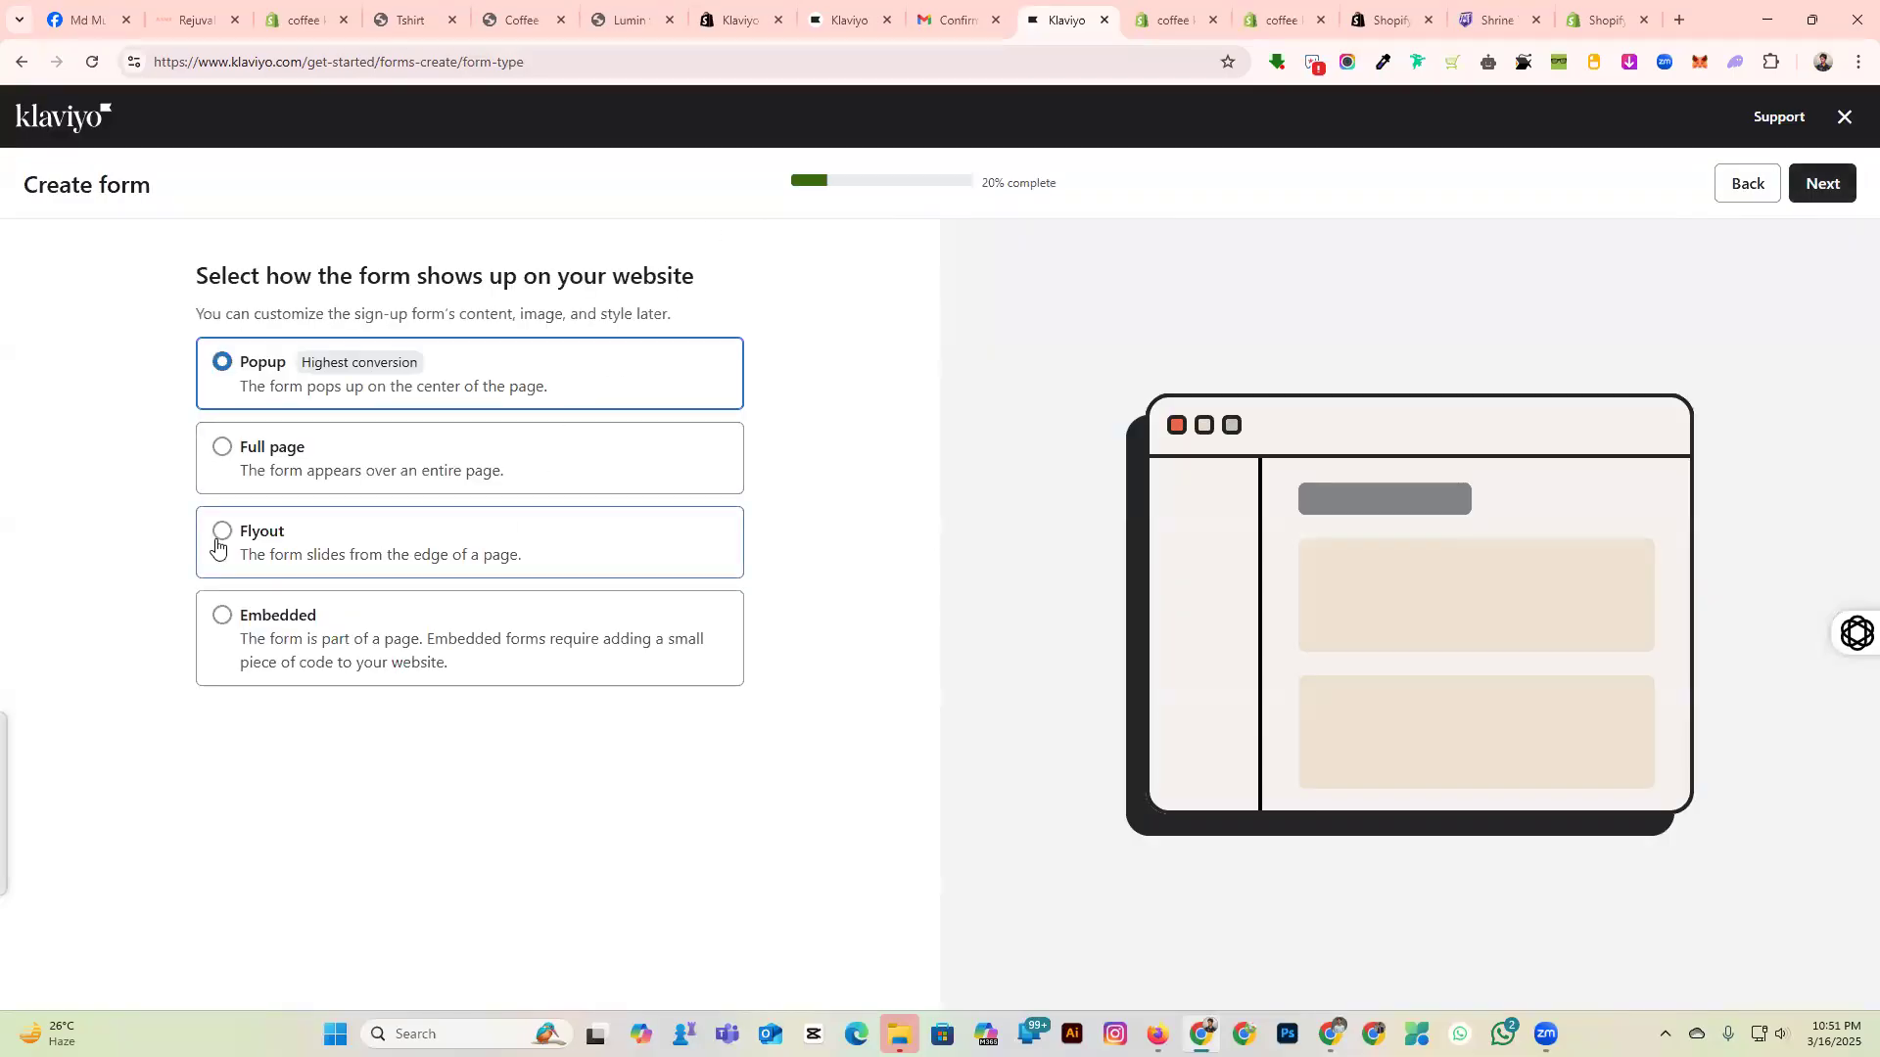
# Preview the Full page, Flyout and Embedded ways of showing the sign-up form.
pyautogui.click(594, 458)
pyautogui.click(495, 560)
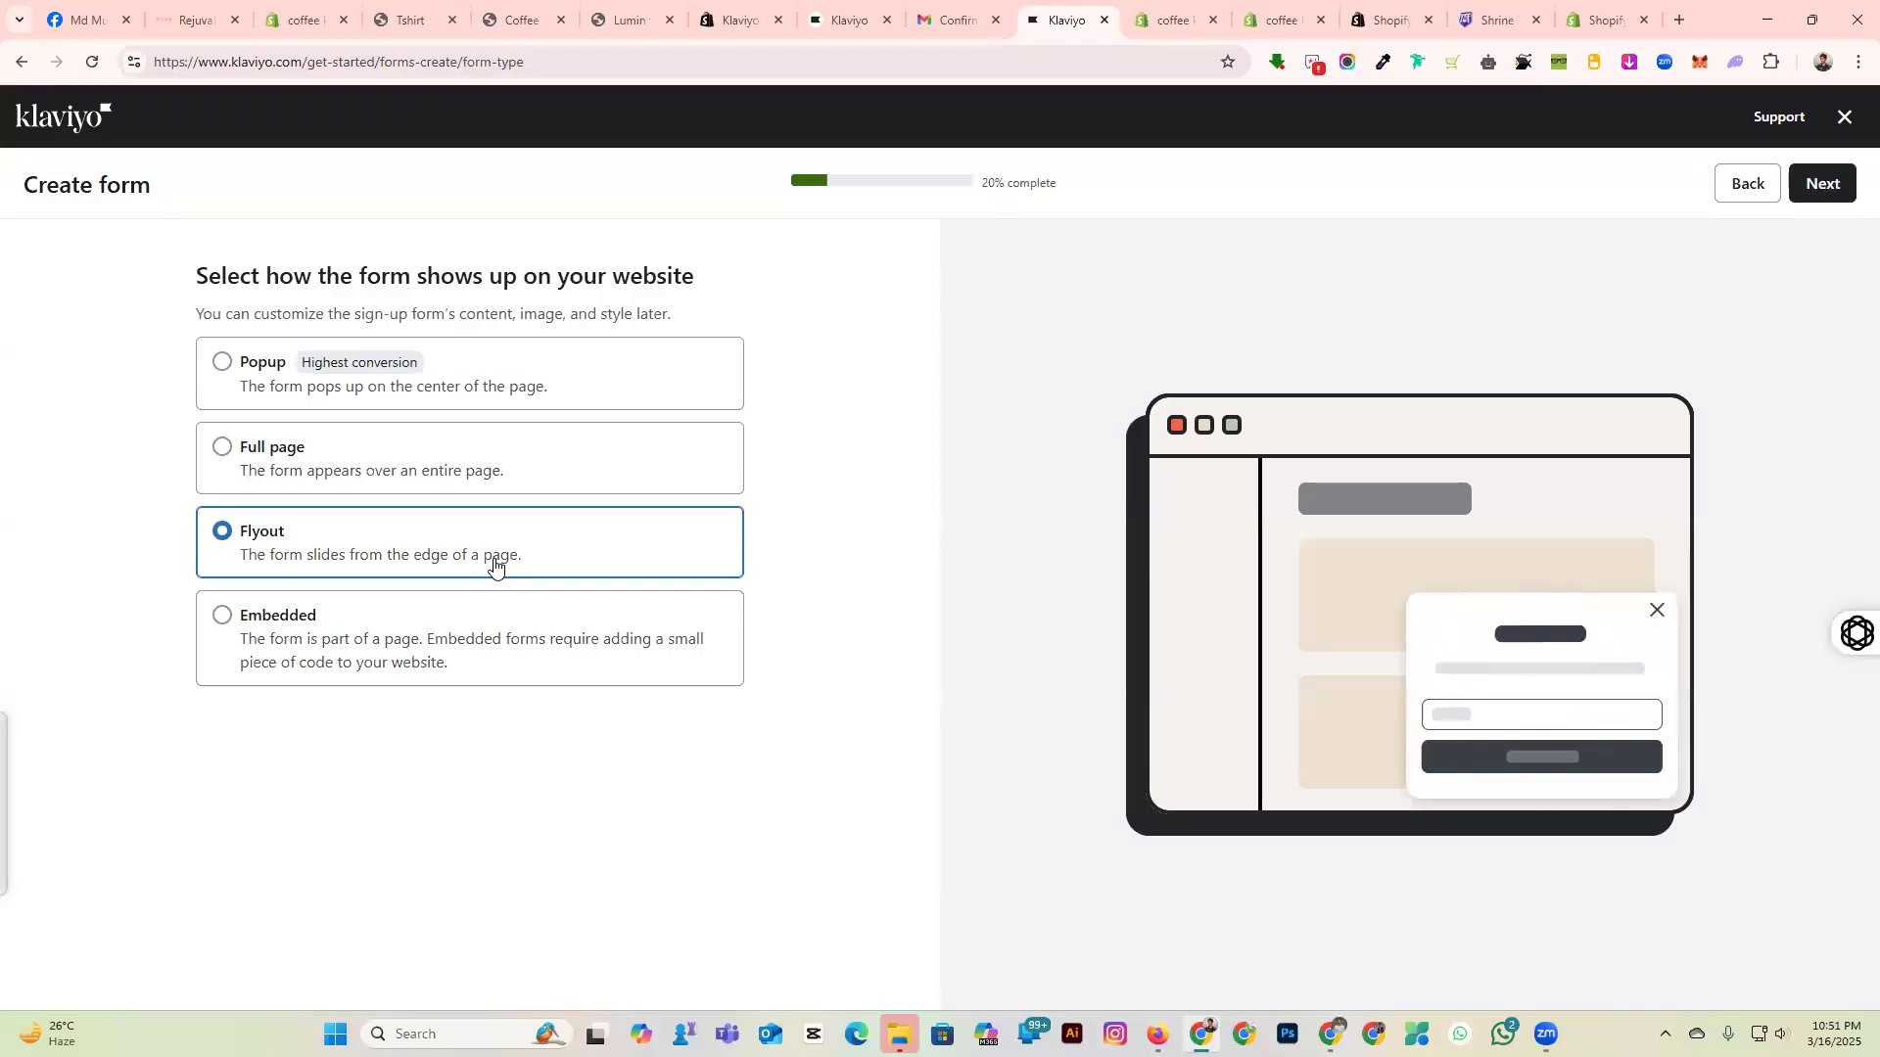
pyautogui.click(385, 637)
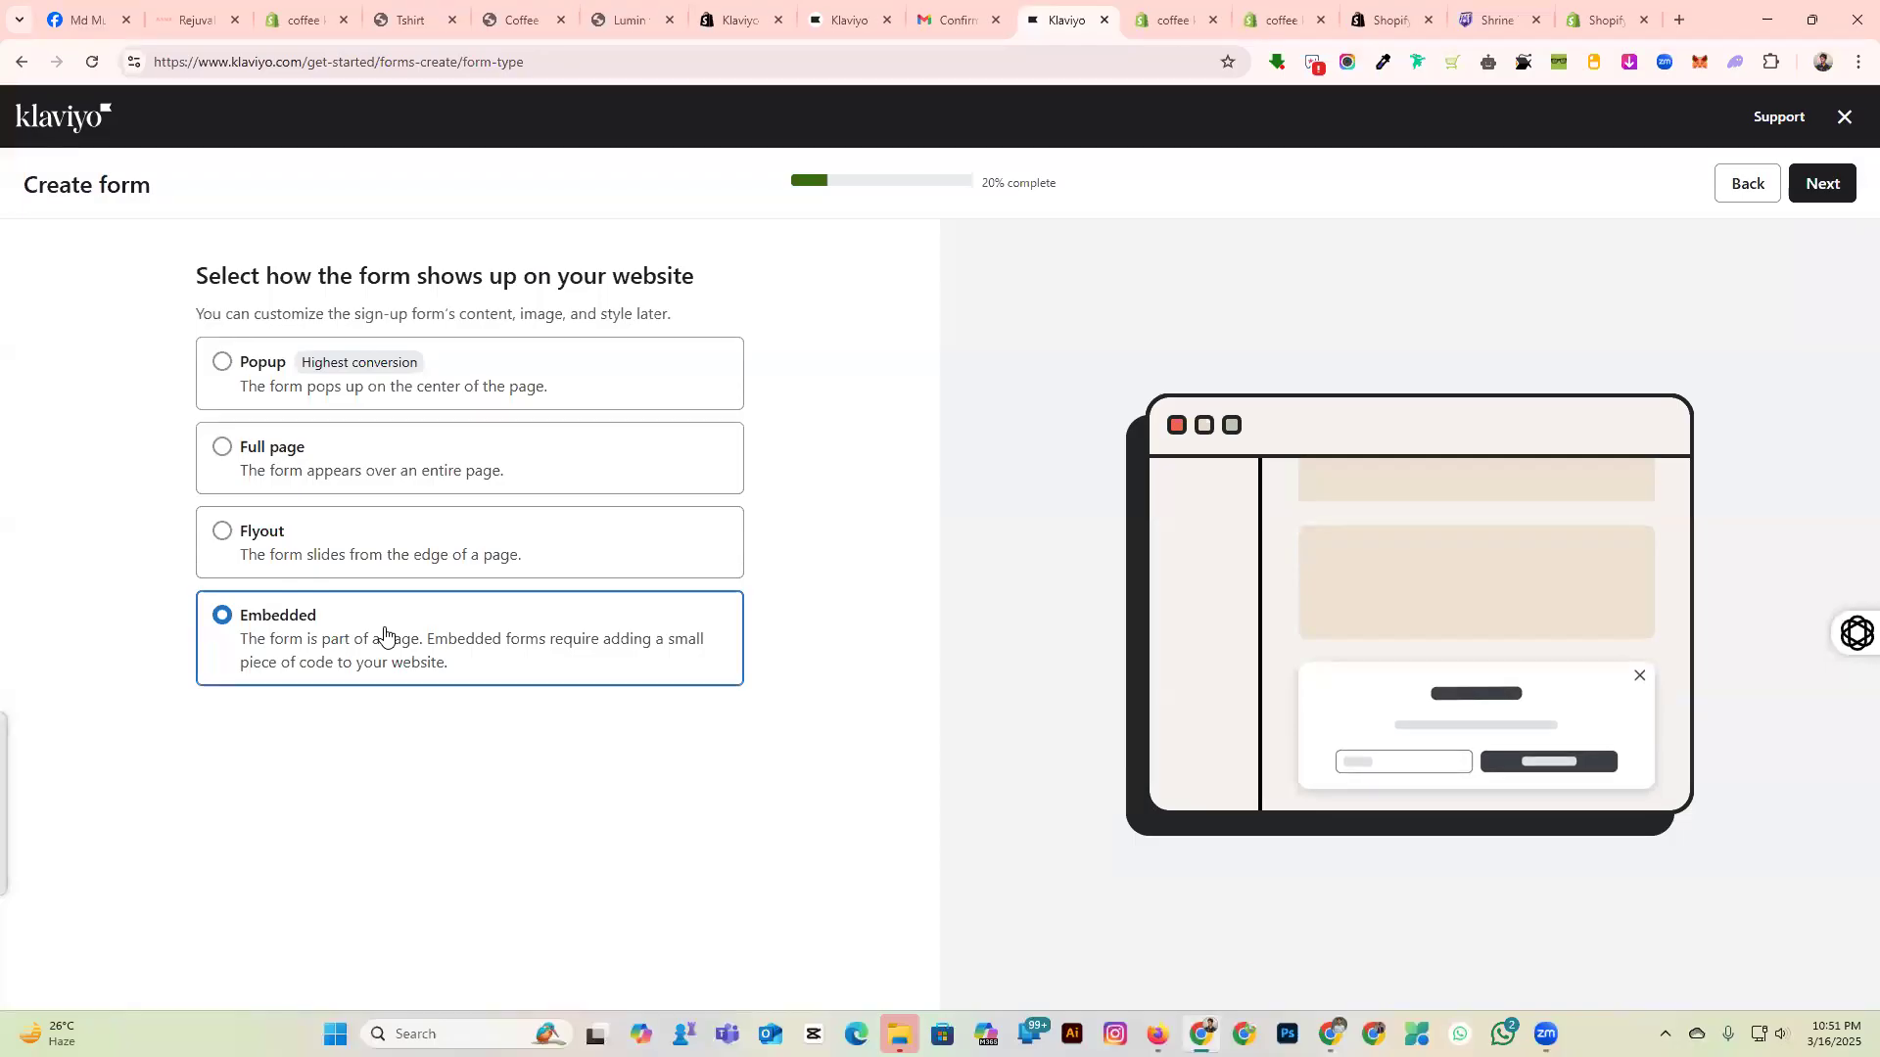
# Examine the lower homepage sections of the coffee-khabo storefront for embedded form placement, and return to the Klaviyo form setup.
pyautogui.click(531, 7)
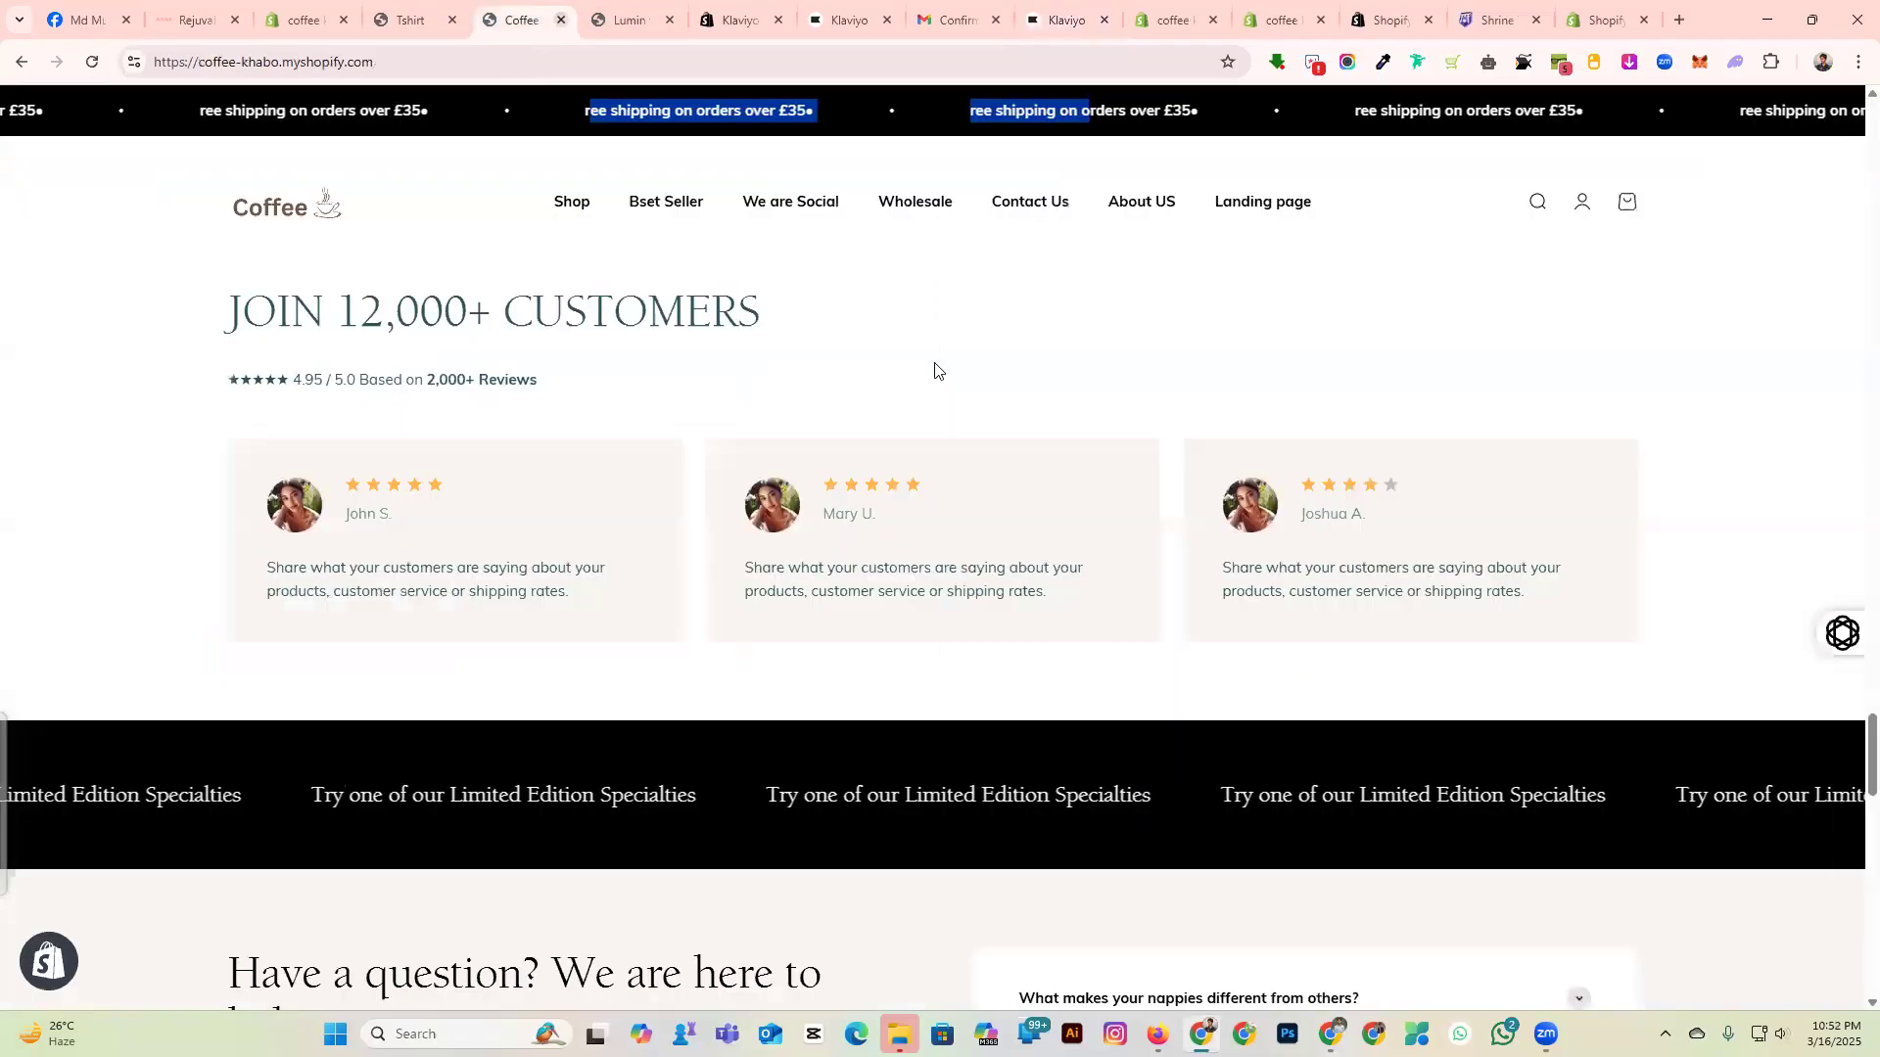
pyautogui.scroll(-5, 1077, 411)
pyautogui.scroll(-2, 822, 685)
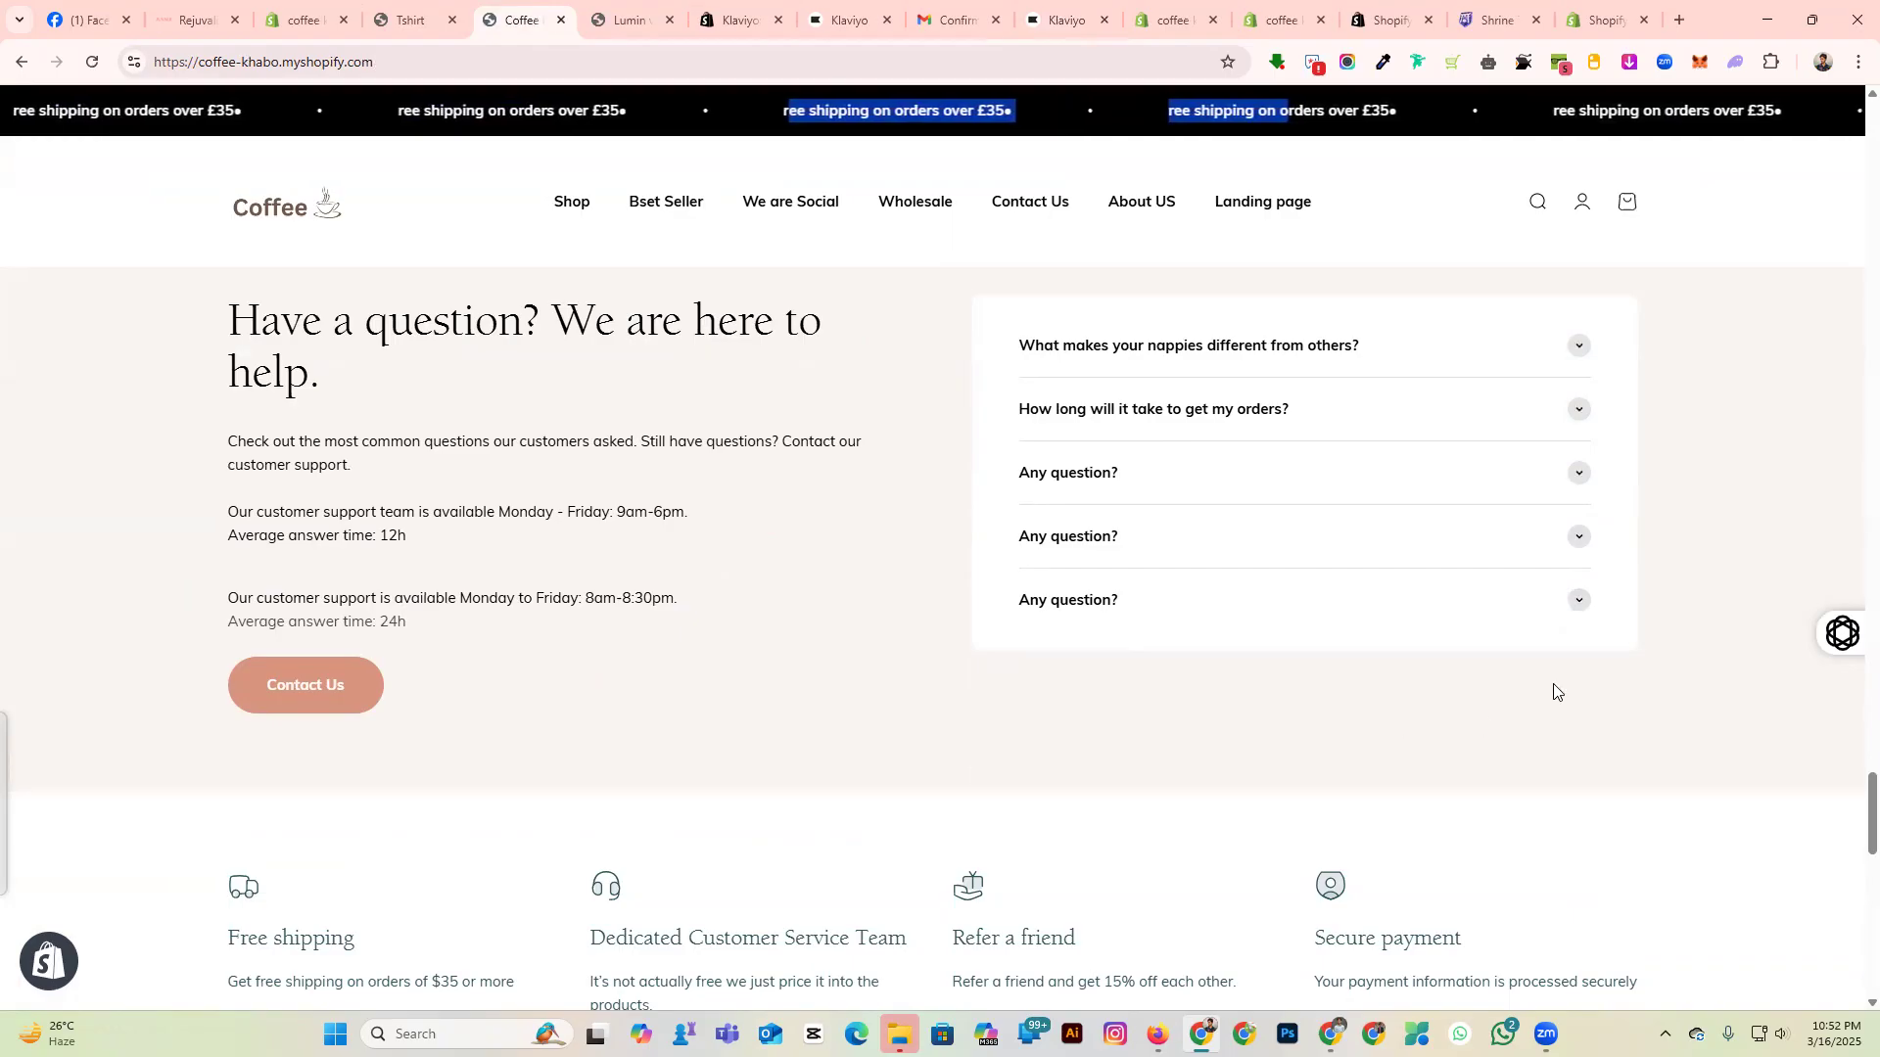
pyautogui.click(1112, 5)
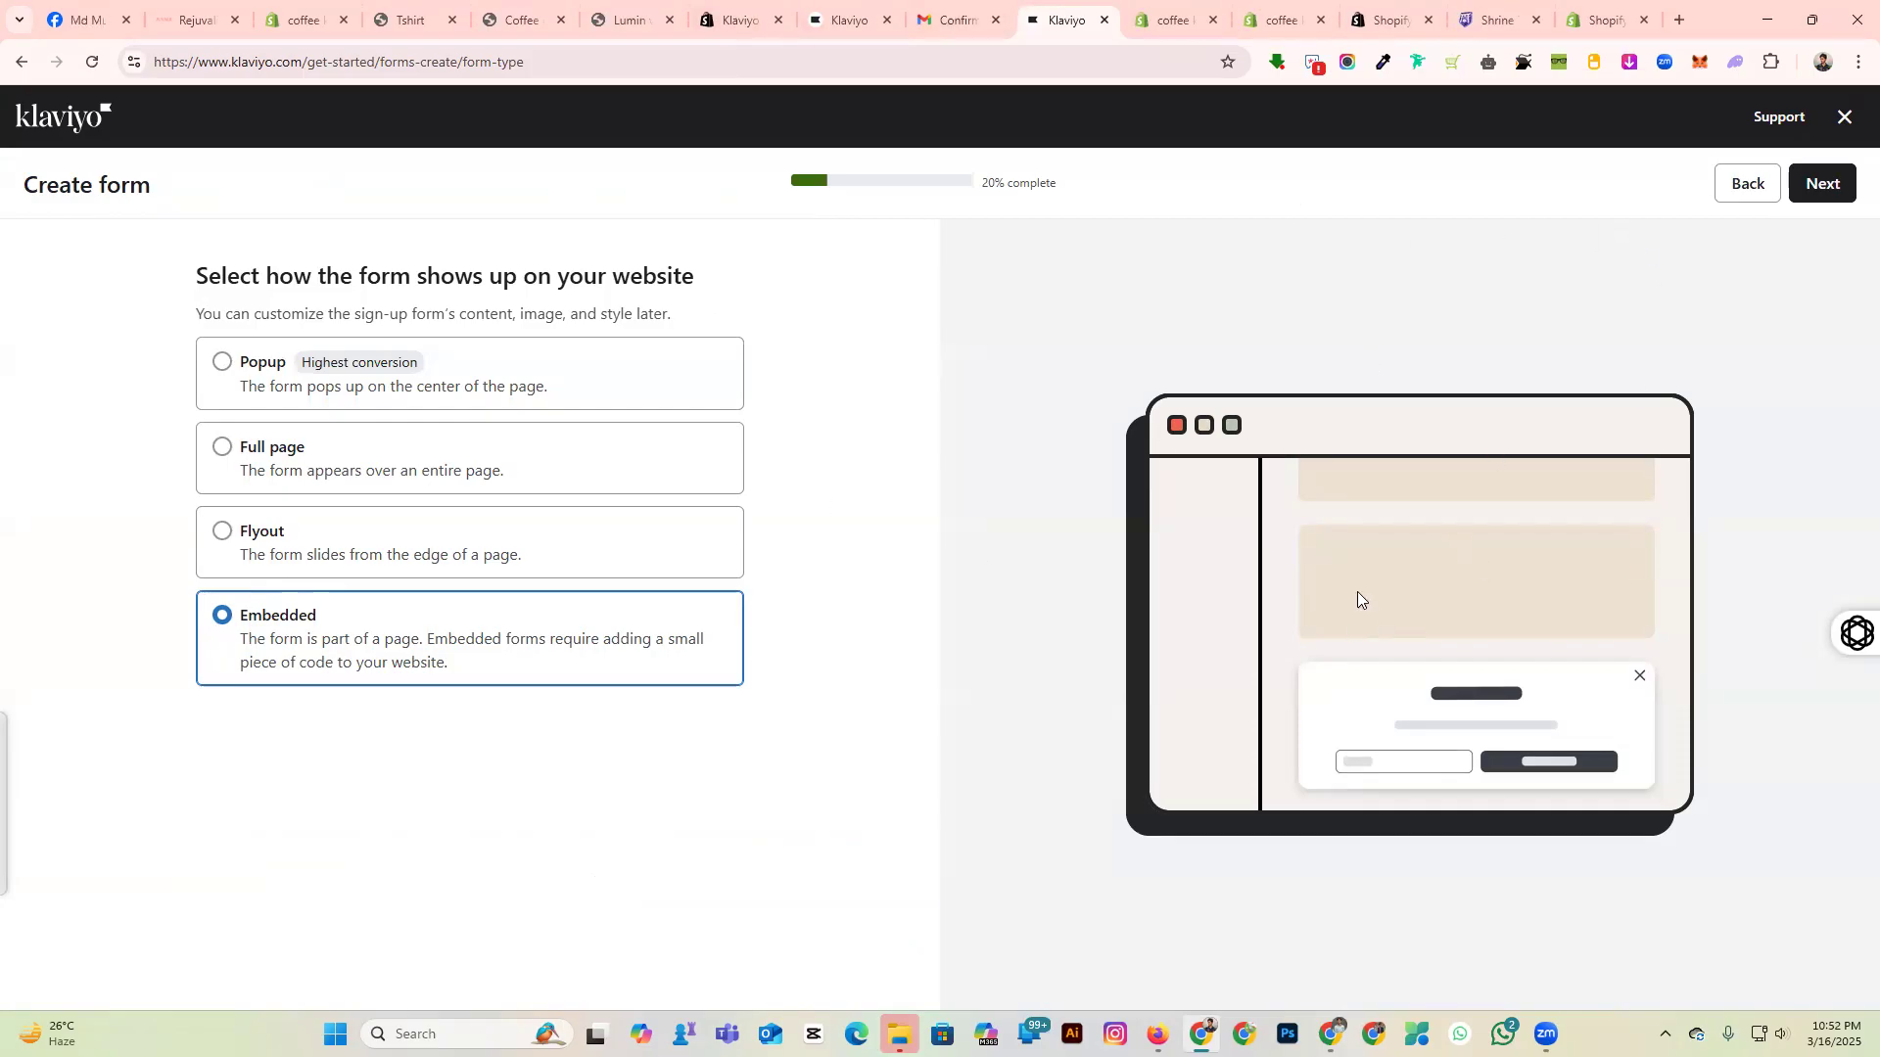
pyautogui.click(299, 19)
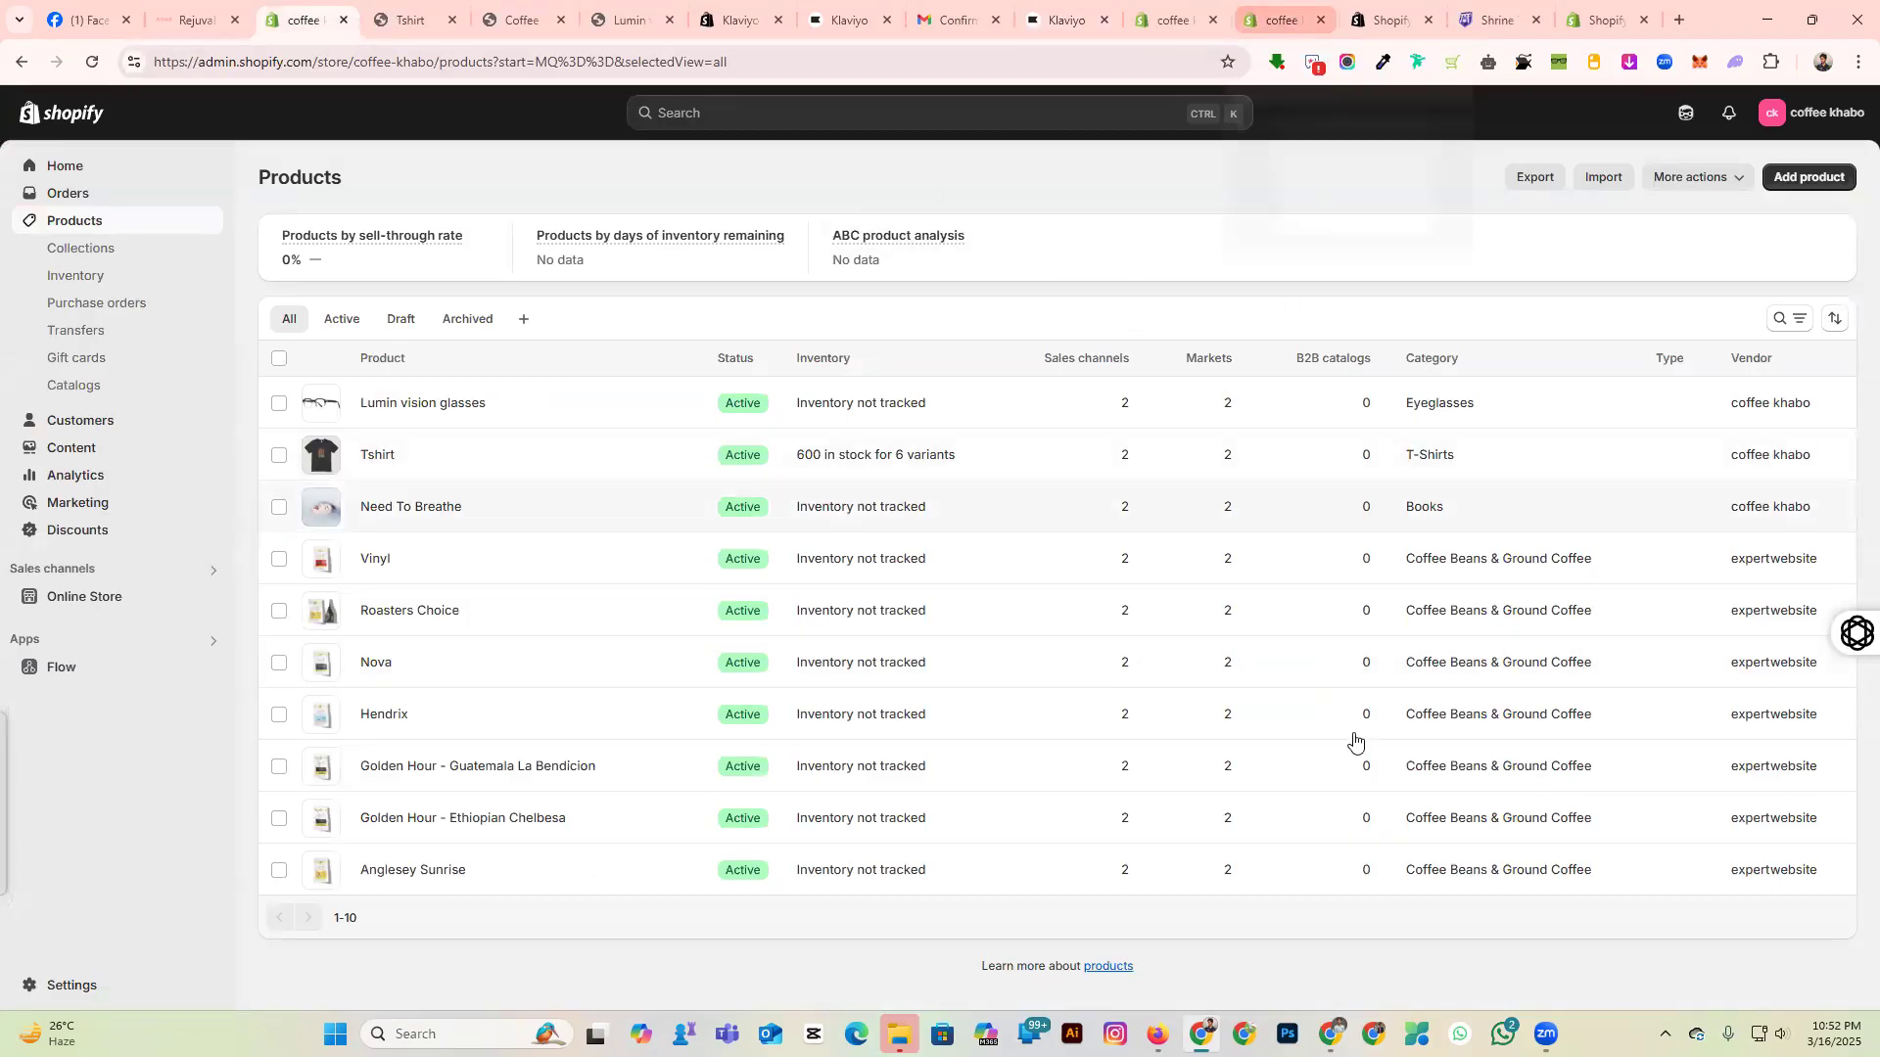
pyautogui.click(1065, 20)
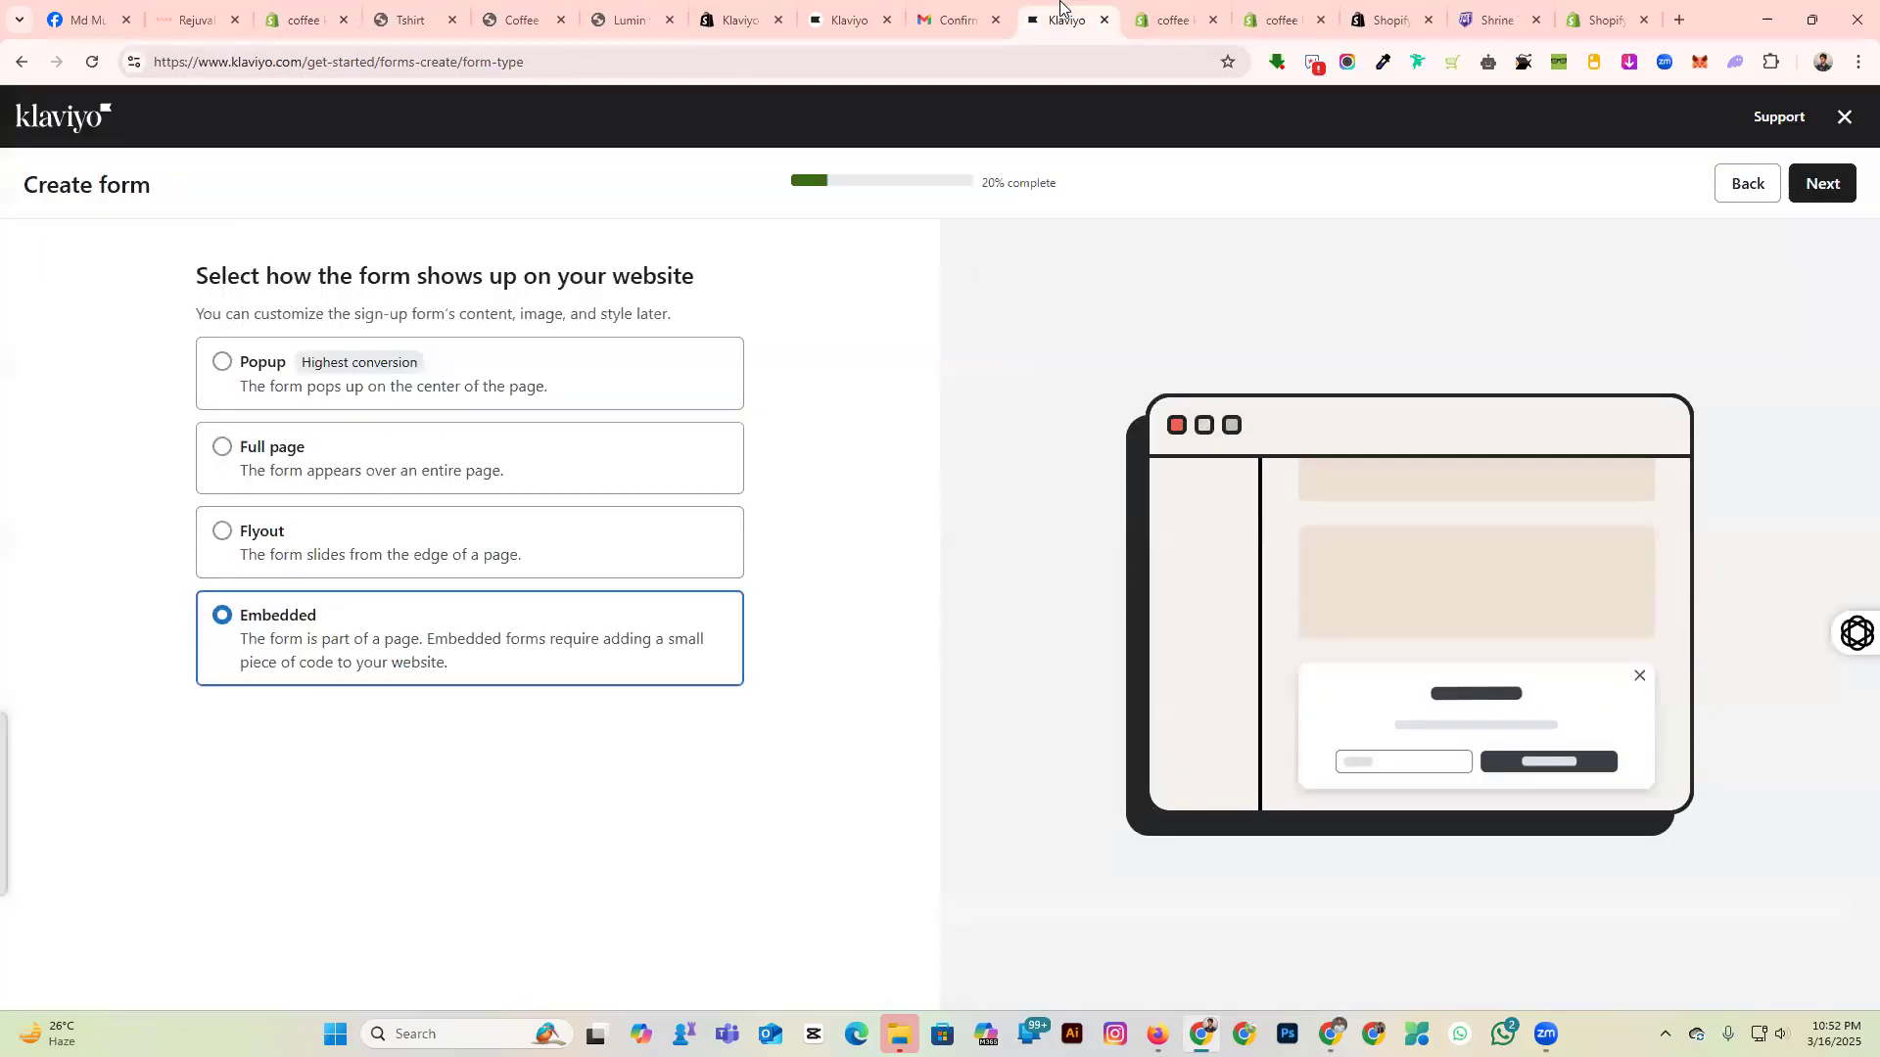
pyautogui.click(850, 20)
pyautogui.click(1065, 20)
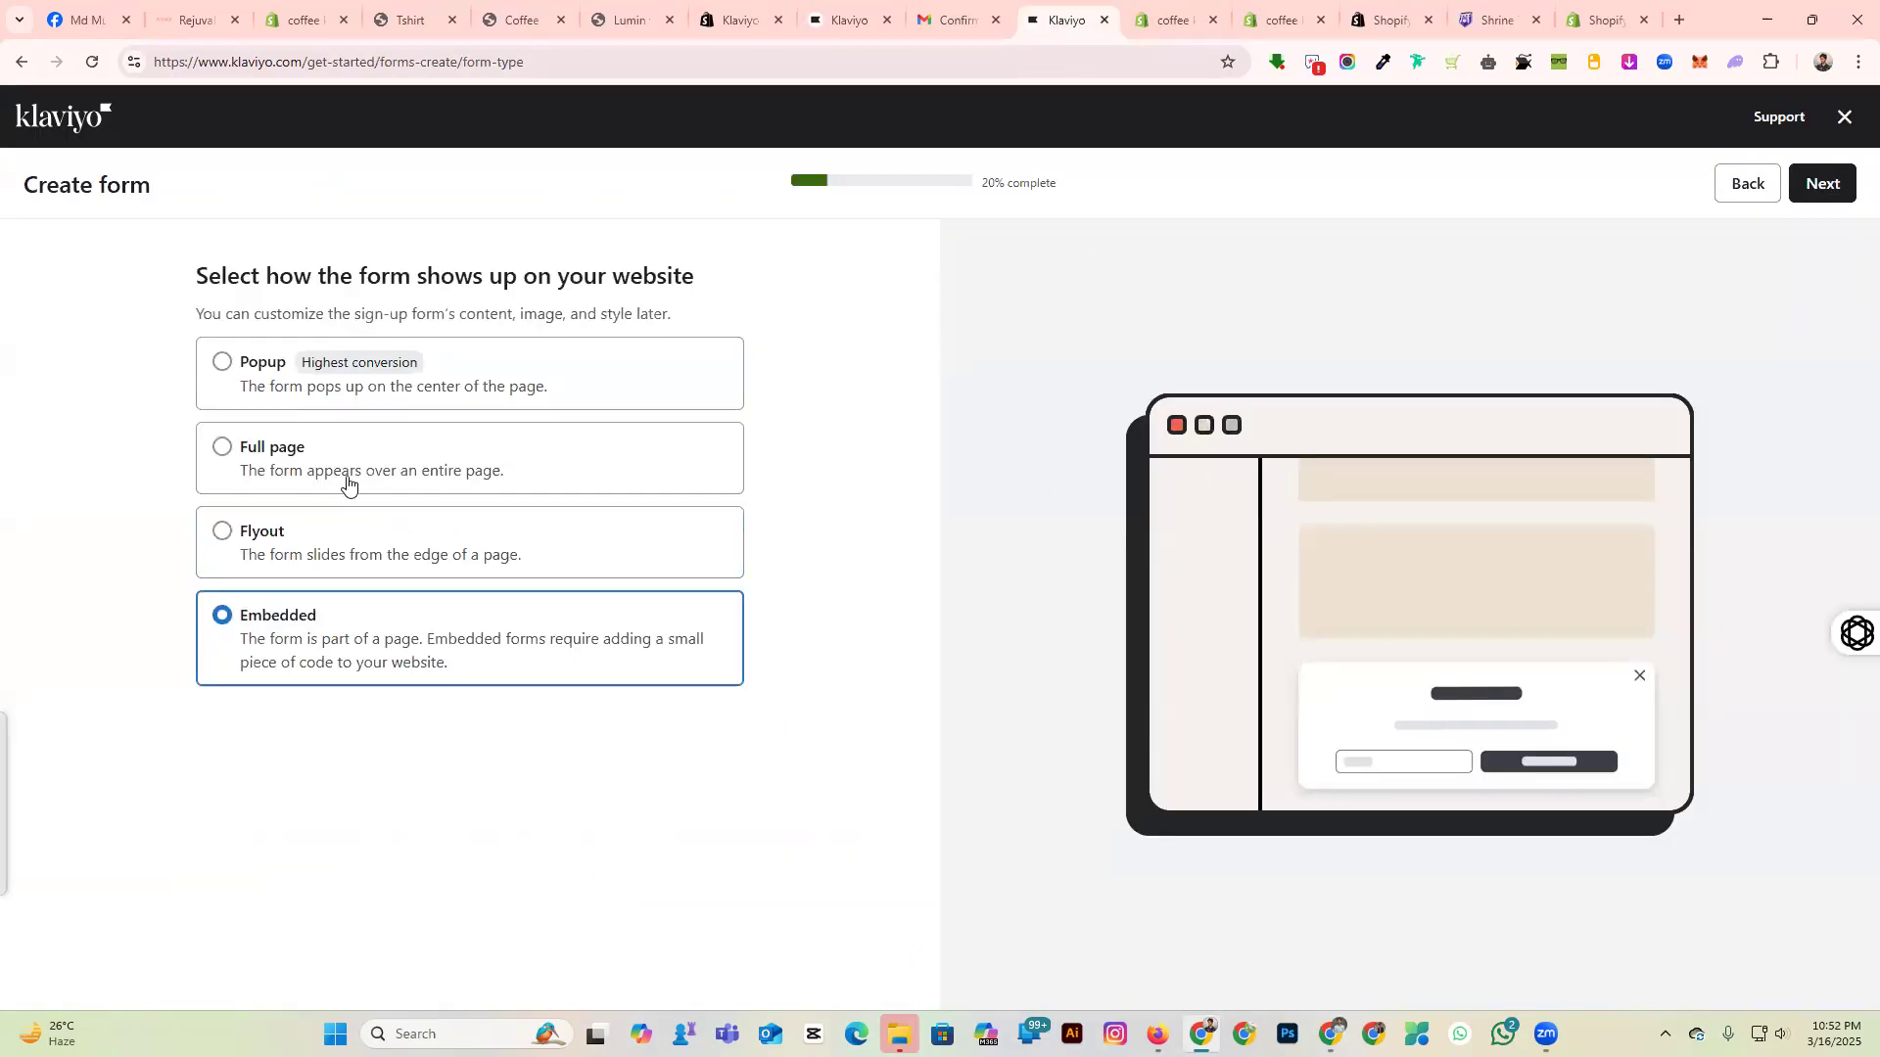
# Configure the sign-up form as a Popup that includes a teaser and doesn't offer a coupon.
pyautogui.click(330, 367)
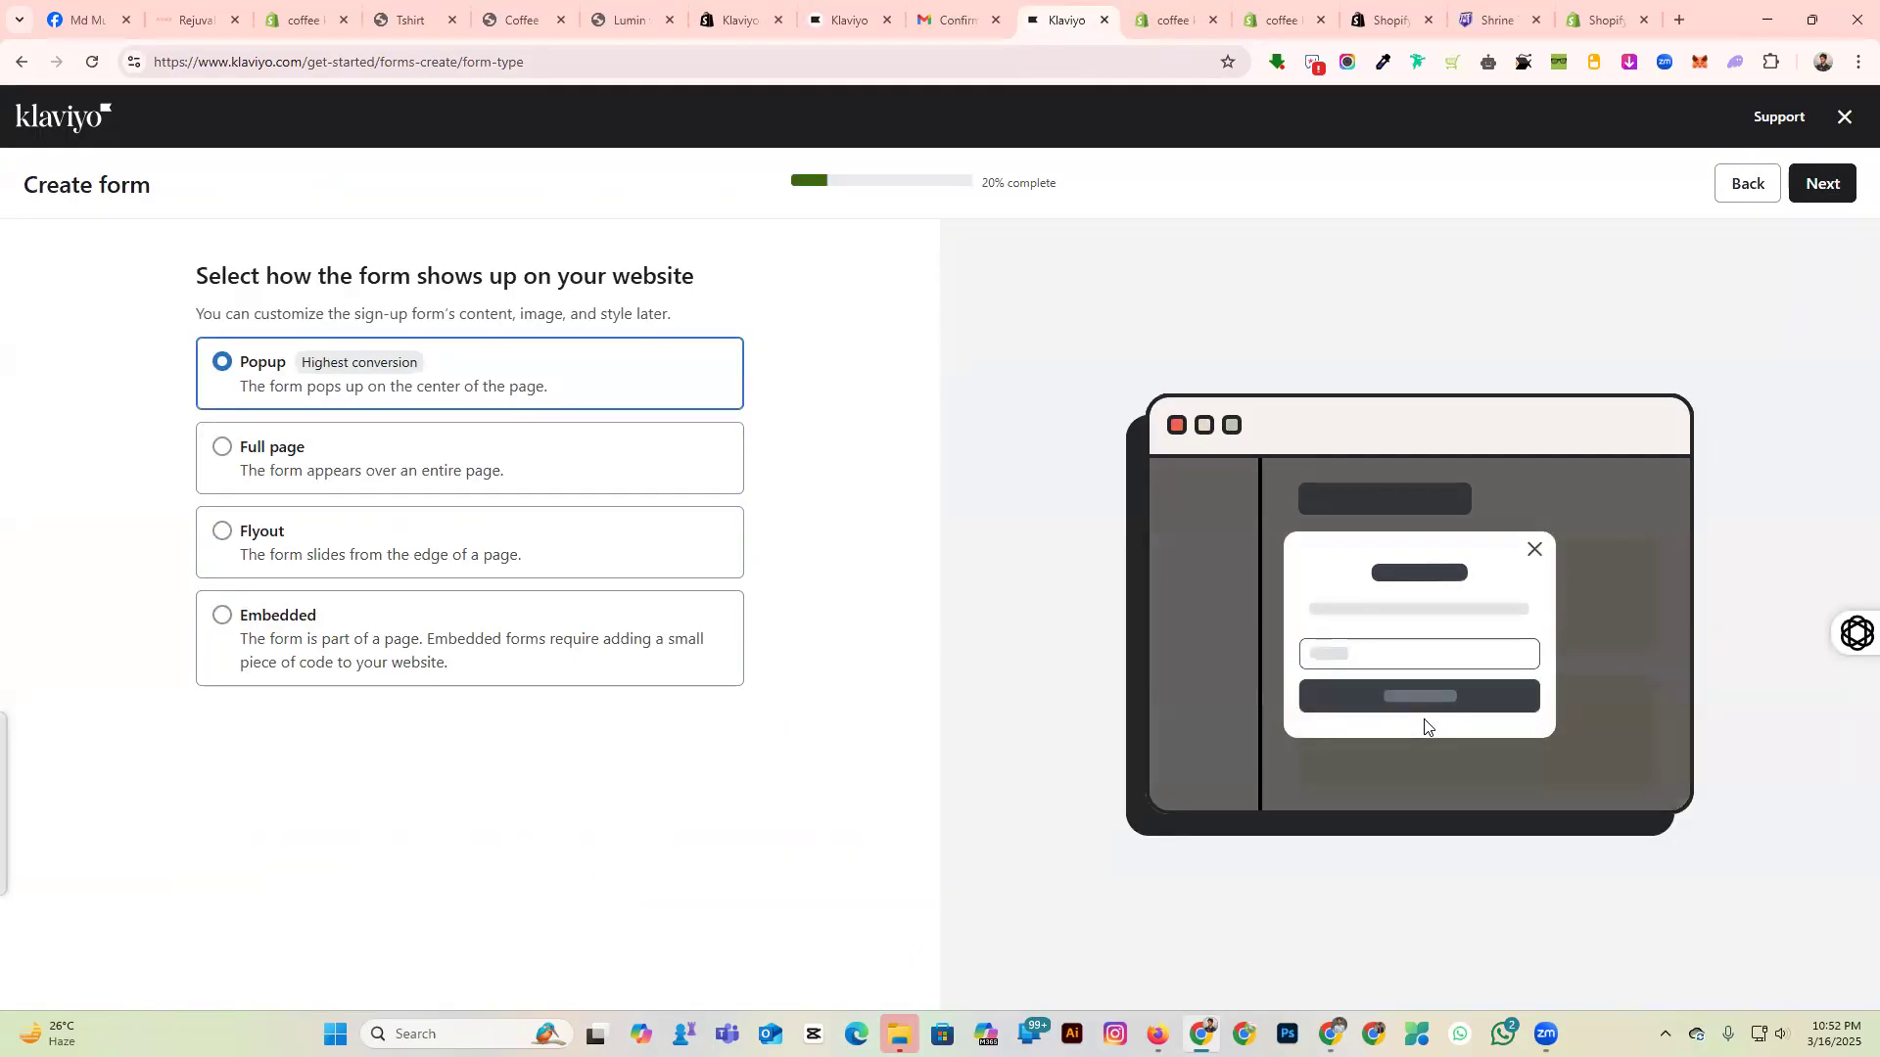
pyautogui.click(1818, 184)
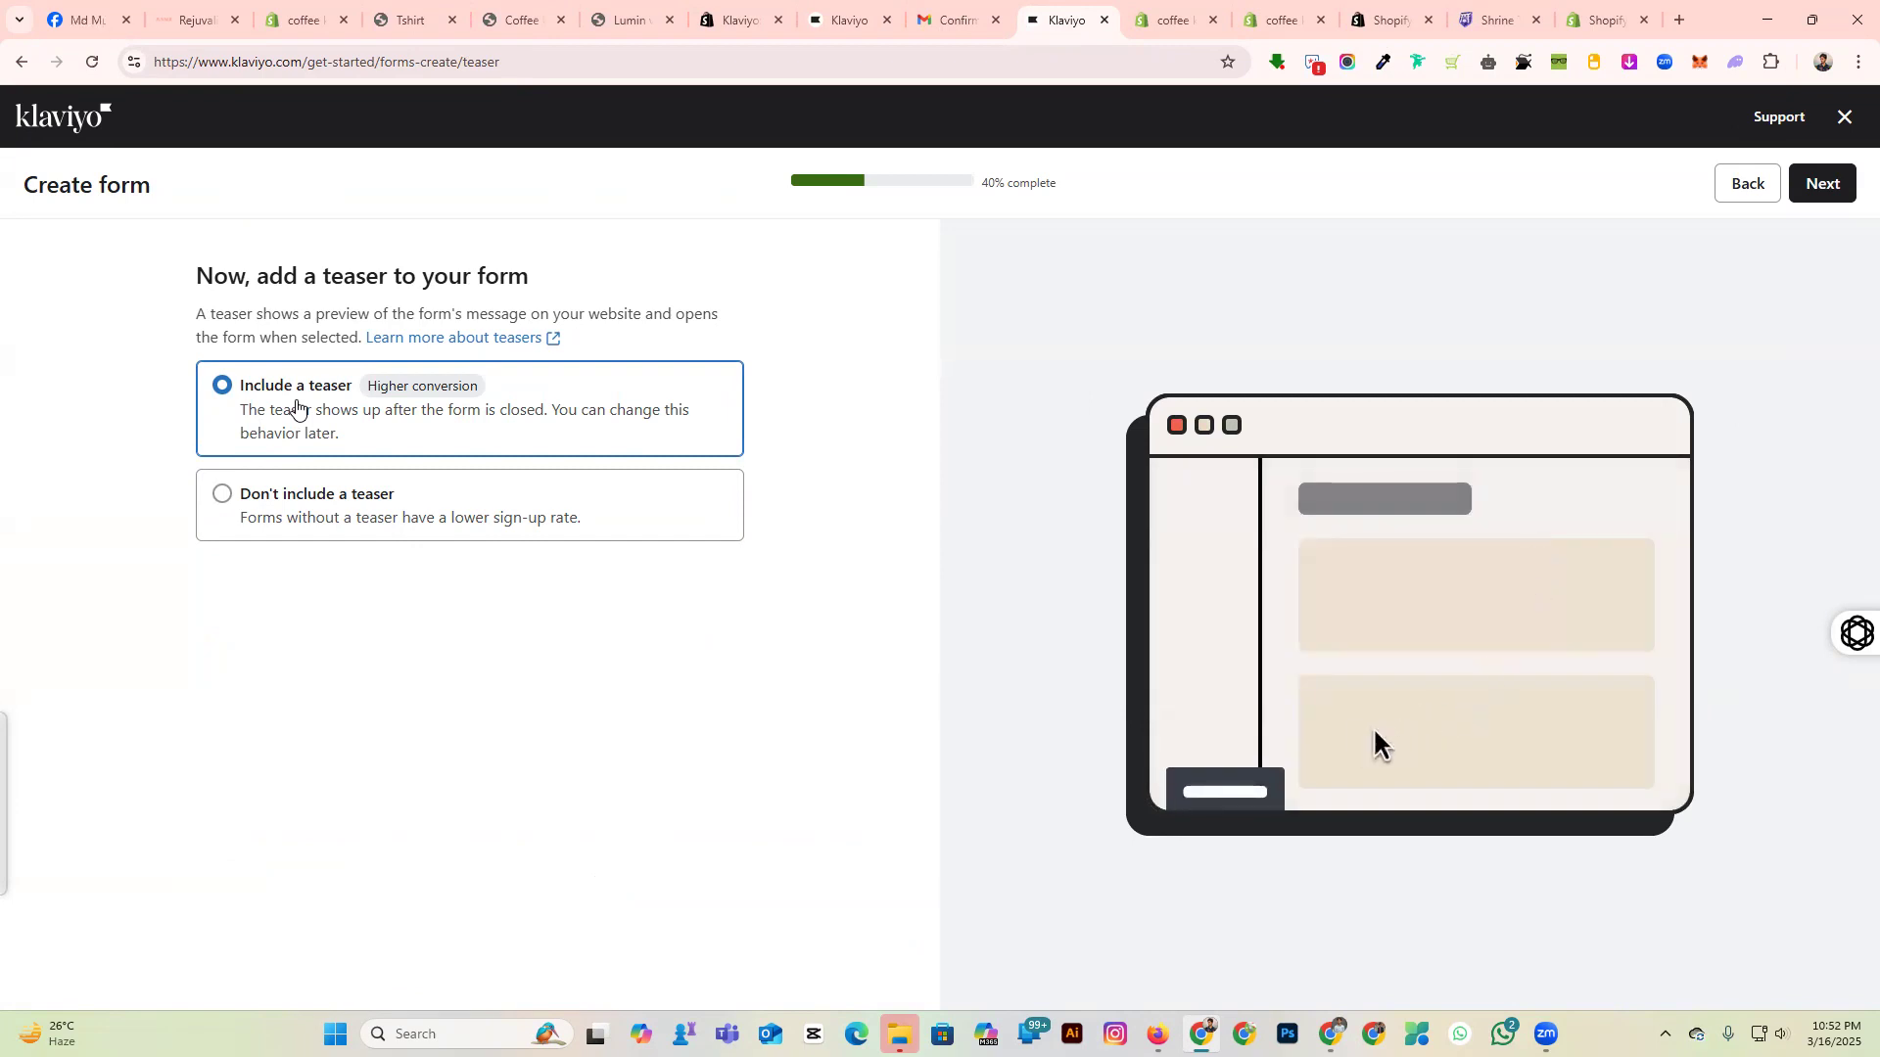
pyautogui.click(1807, 194)
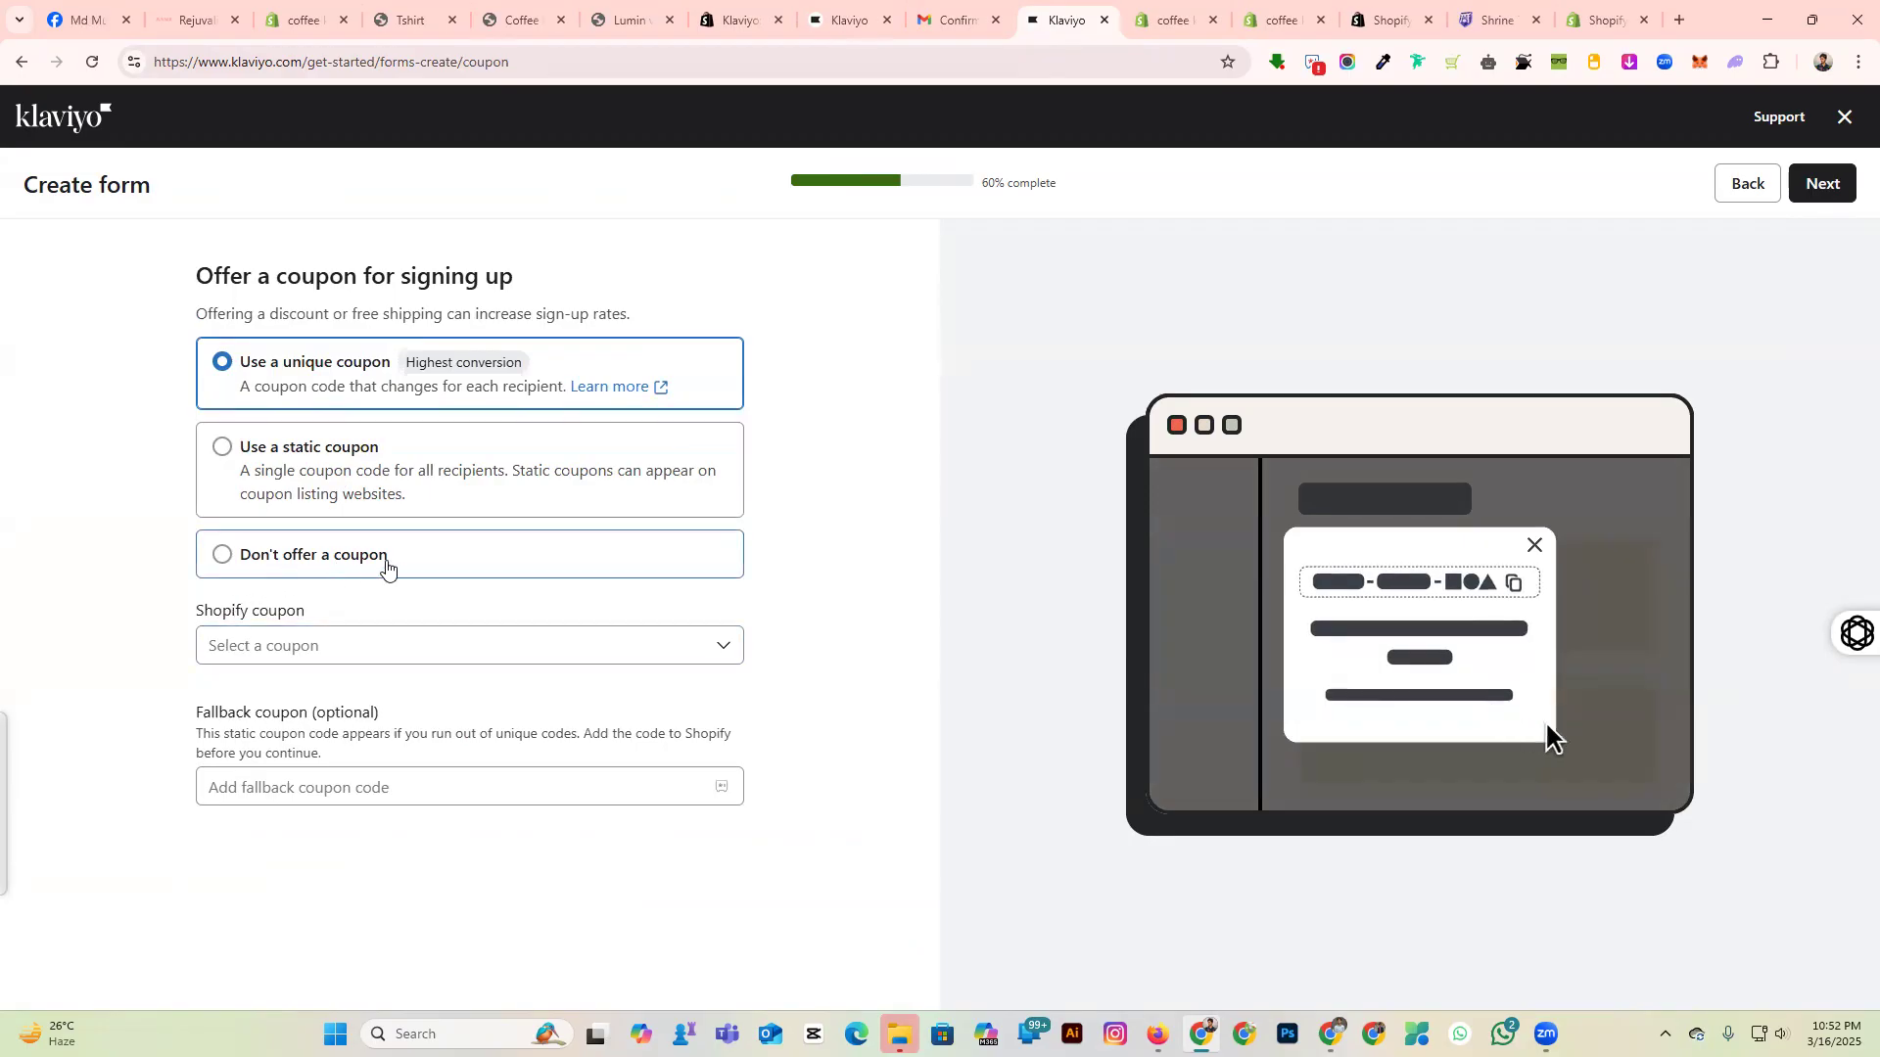
pyautogui.click(346, 551)
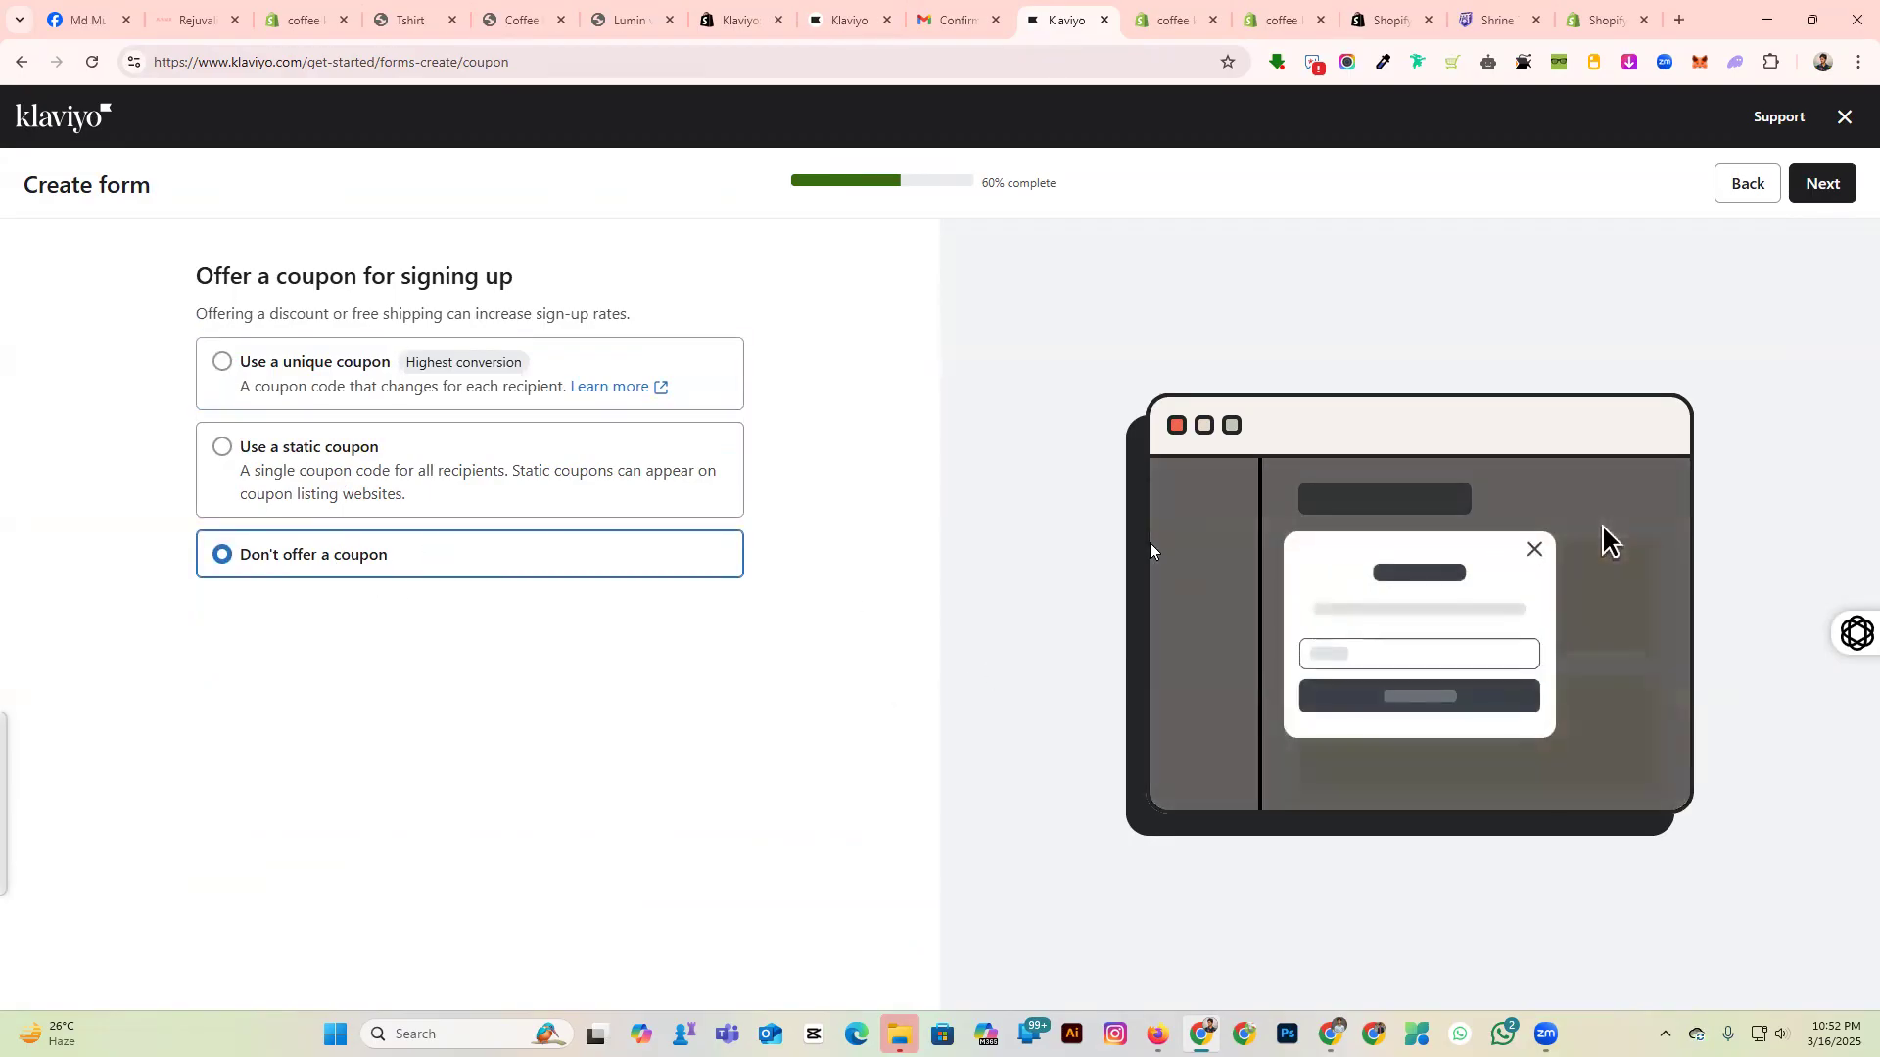
# Offer a unique coupon for signing up and start a new unique Shopify coupon named Eid offer.
pyautogui.click(224, 364)
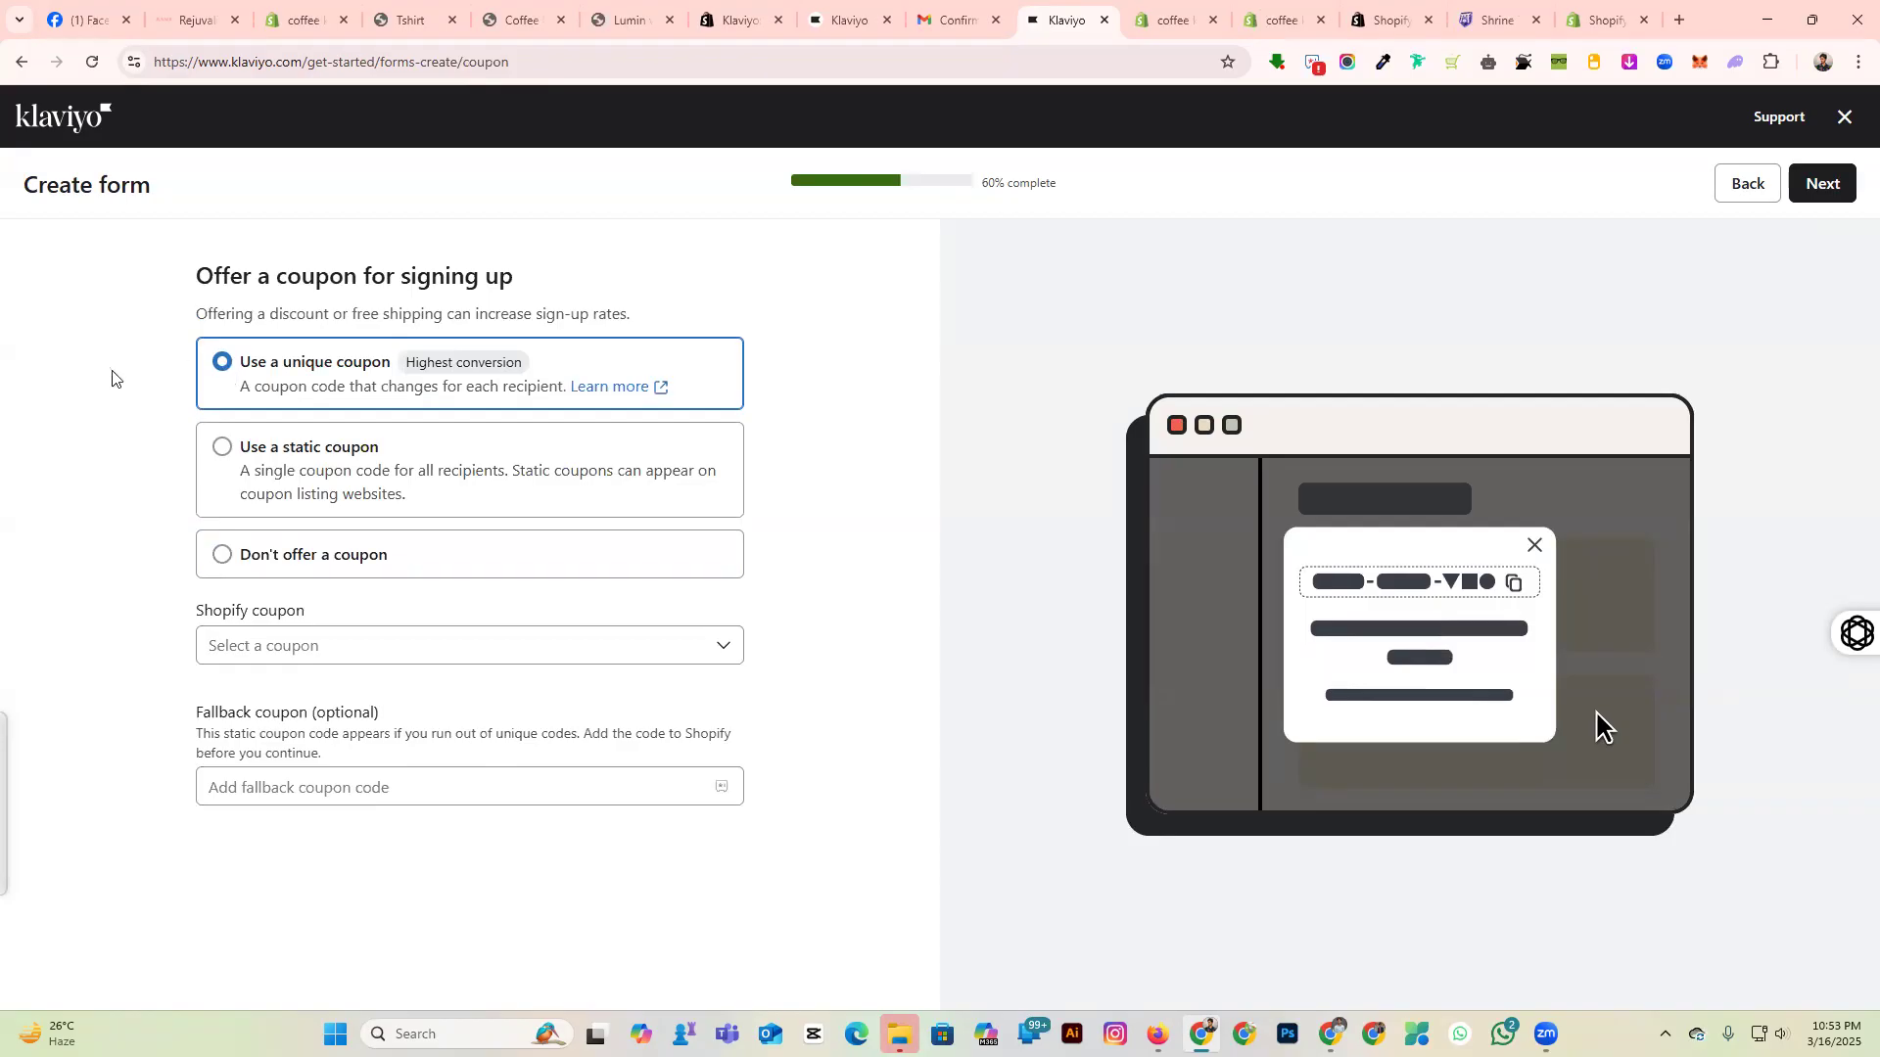
pyautogui.moveTo(199, 619); pyautogui.dragTo(273, 643)
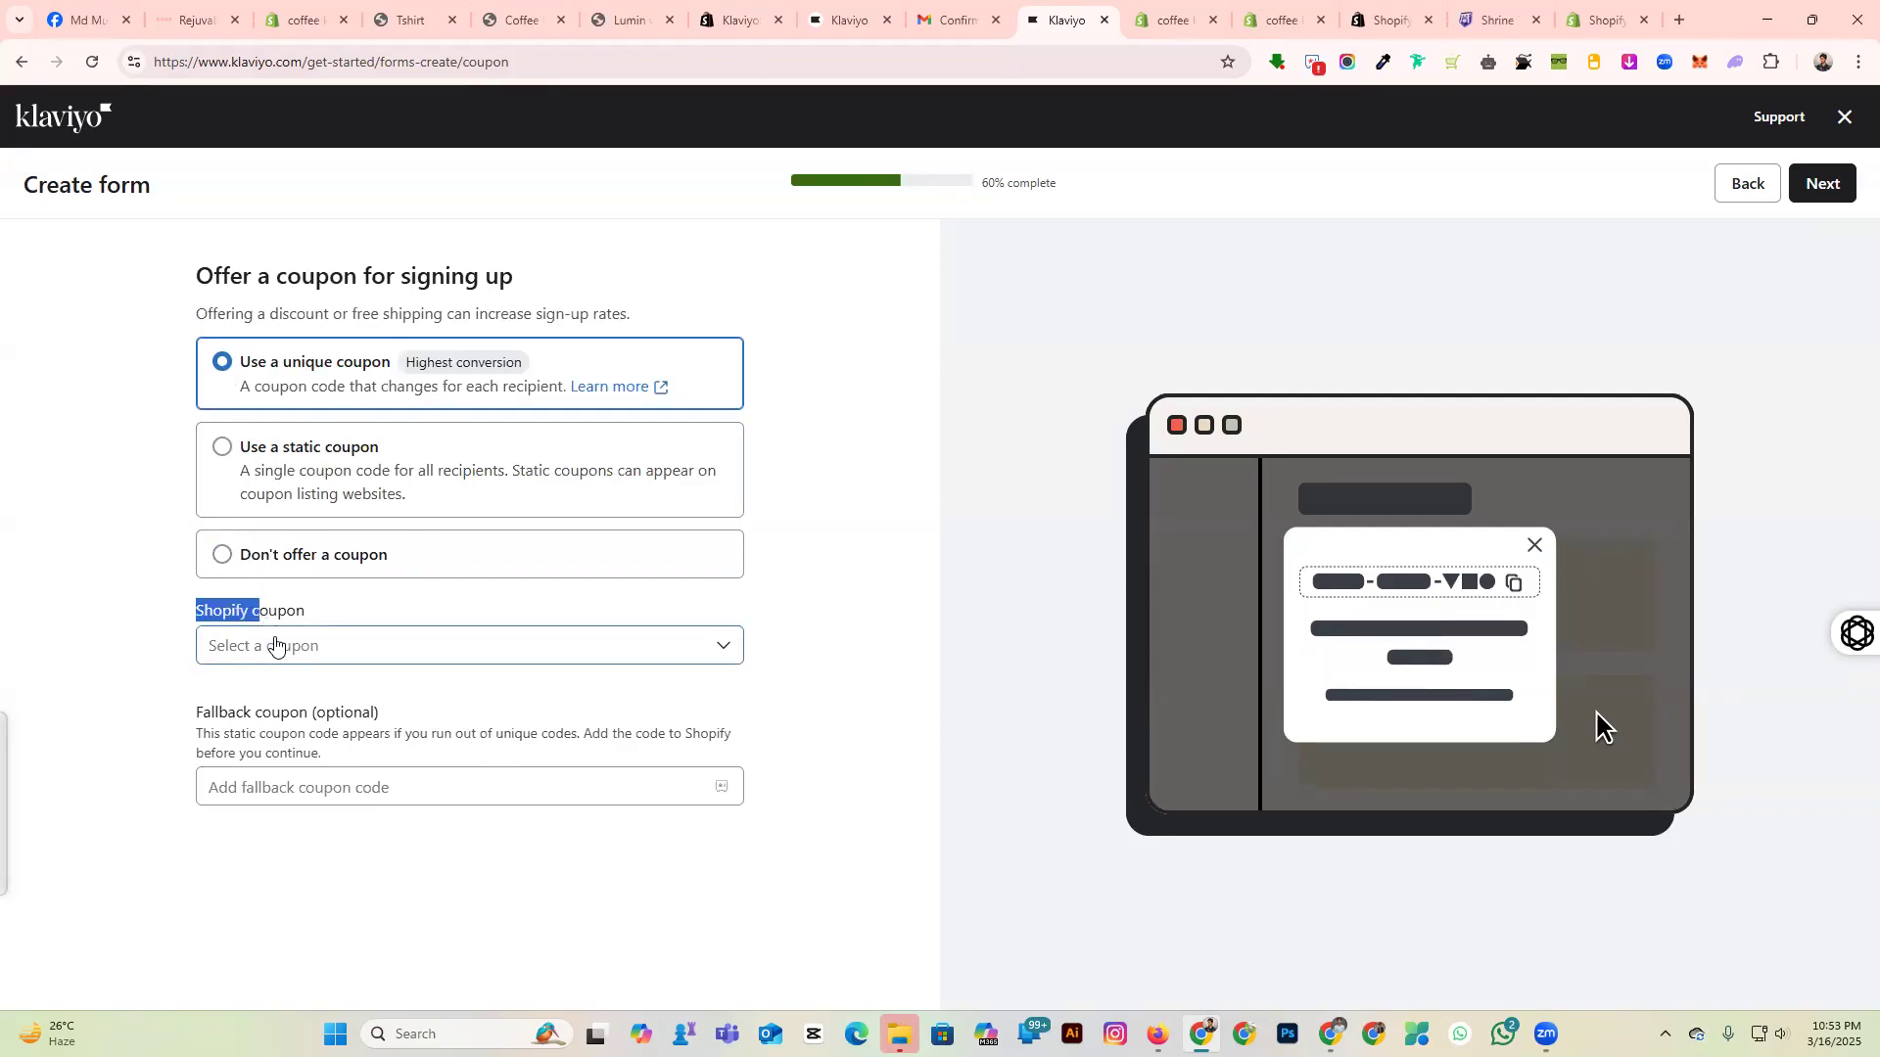
pyautogui.click(275, 644)
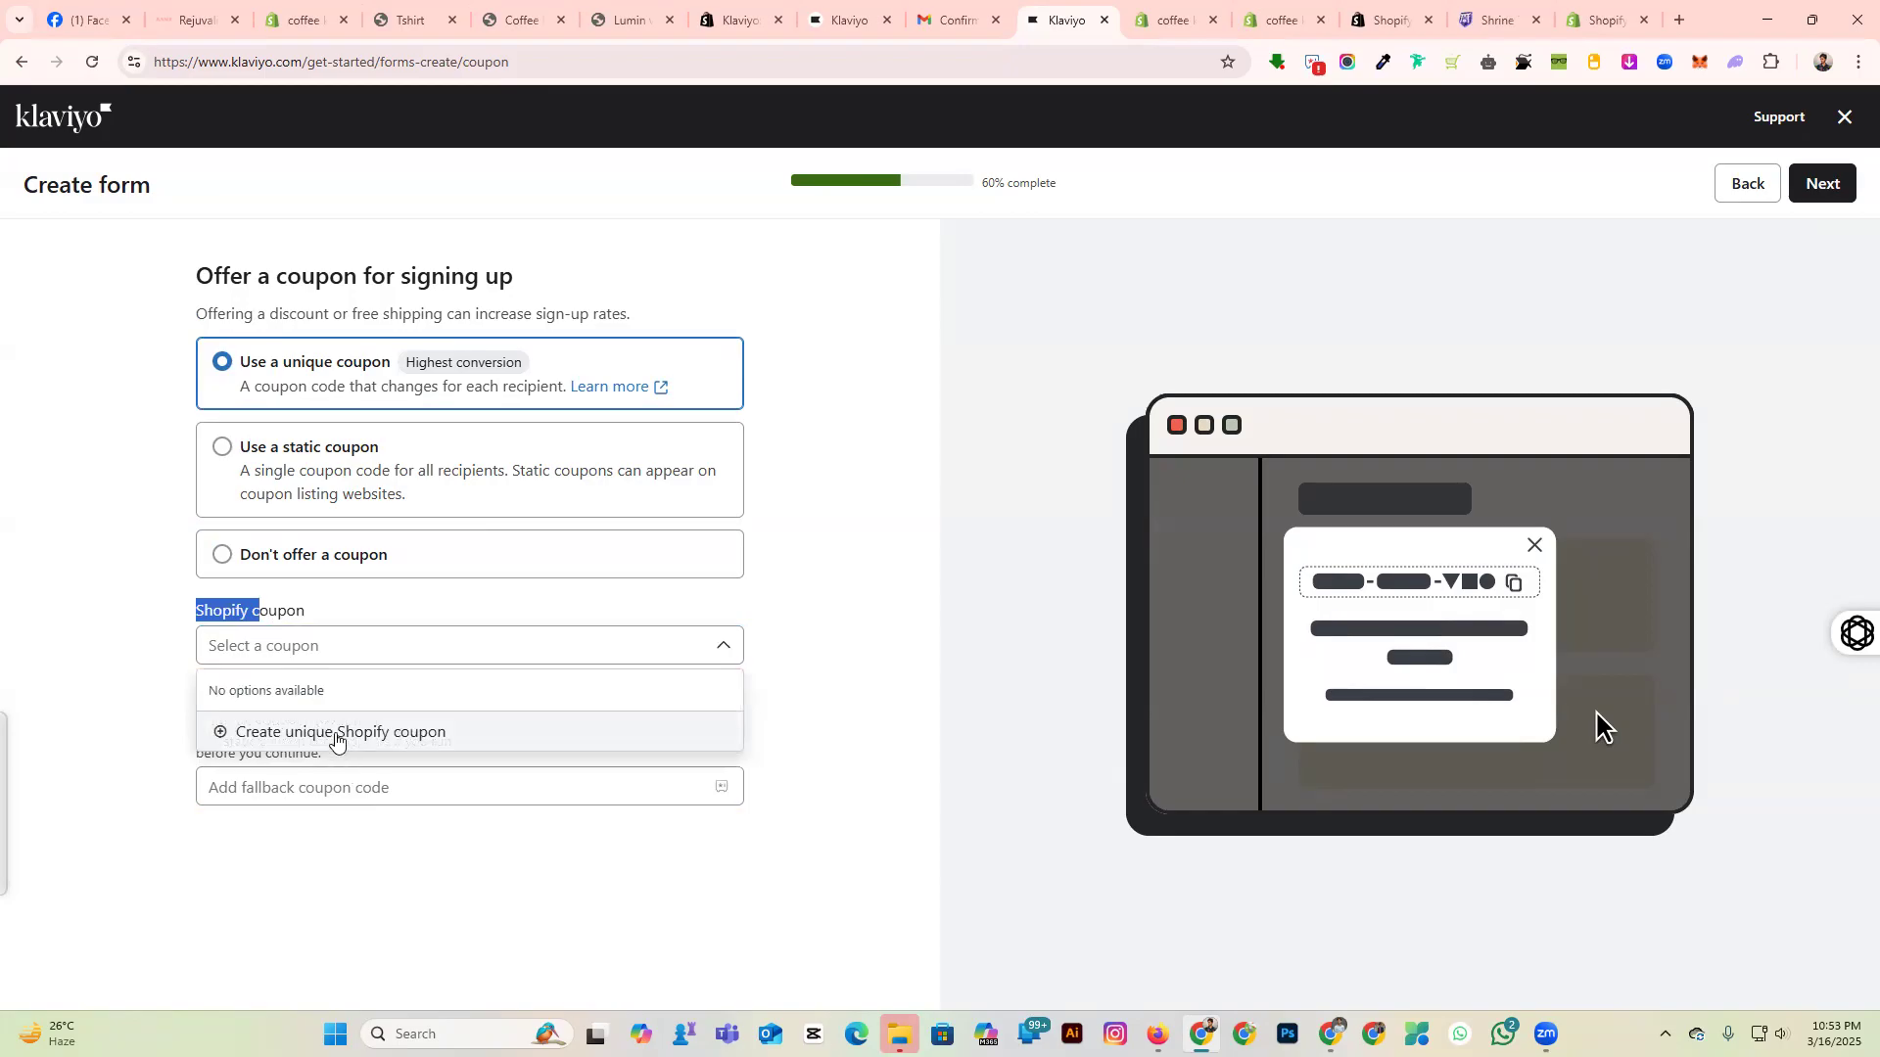
pyautogui.click(336, 735)
pyautogui.click(656, 393)
pyautogui.click(645, 377)
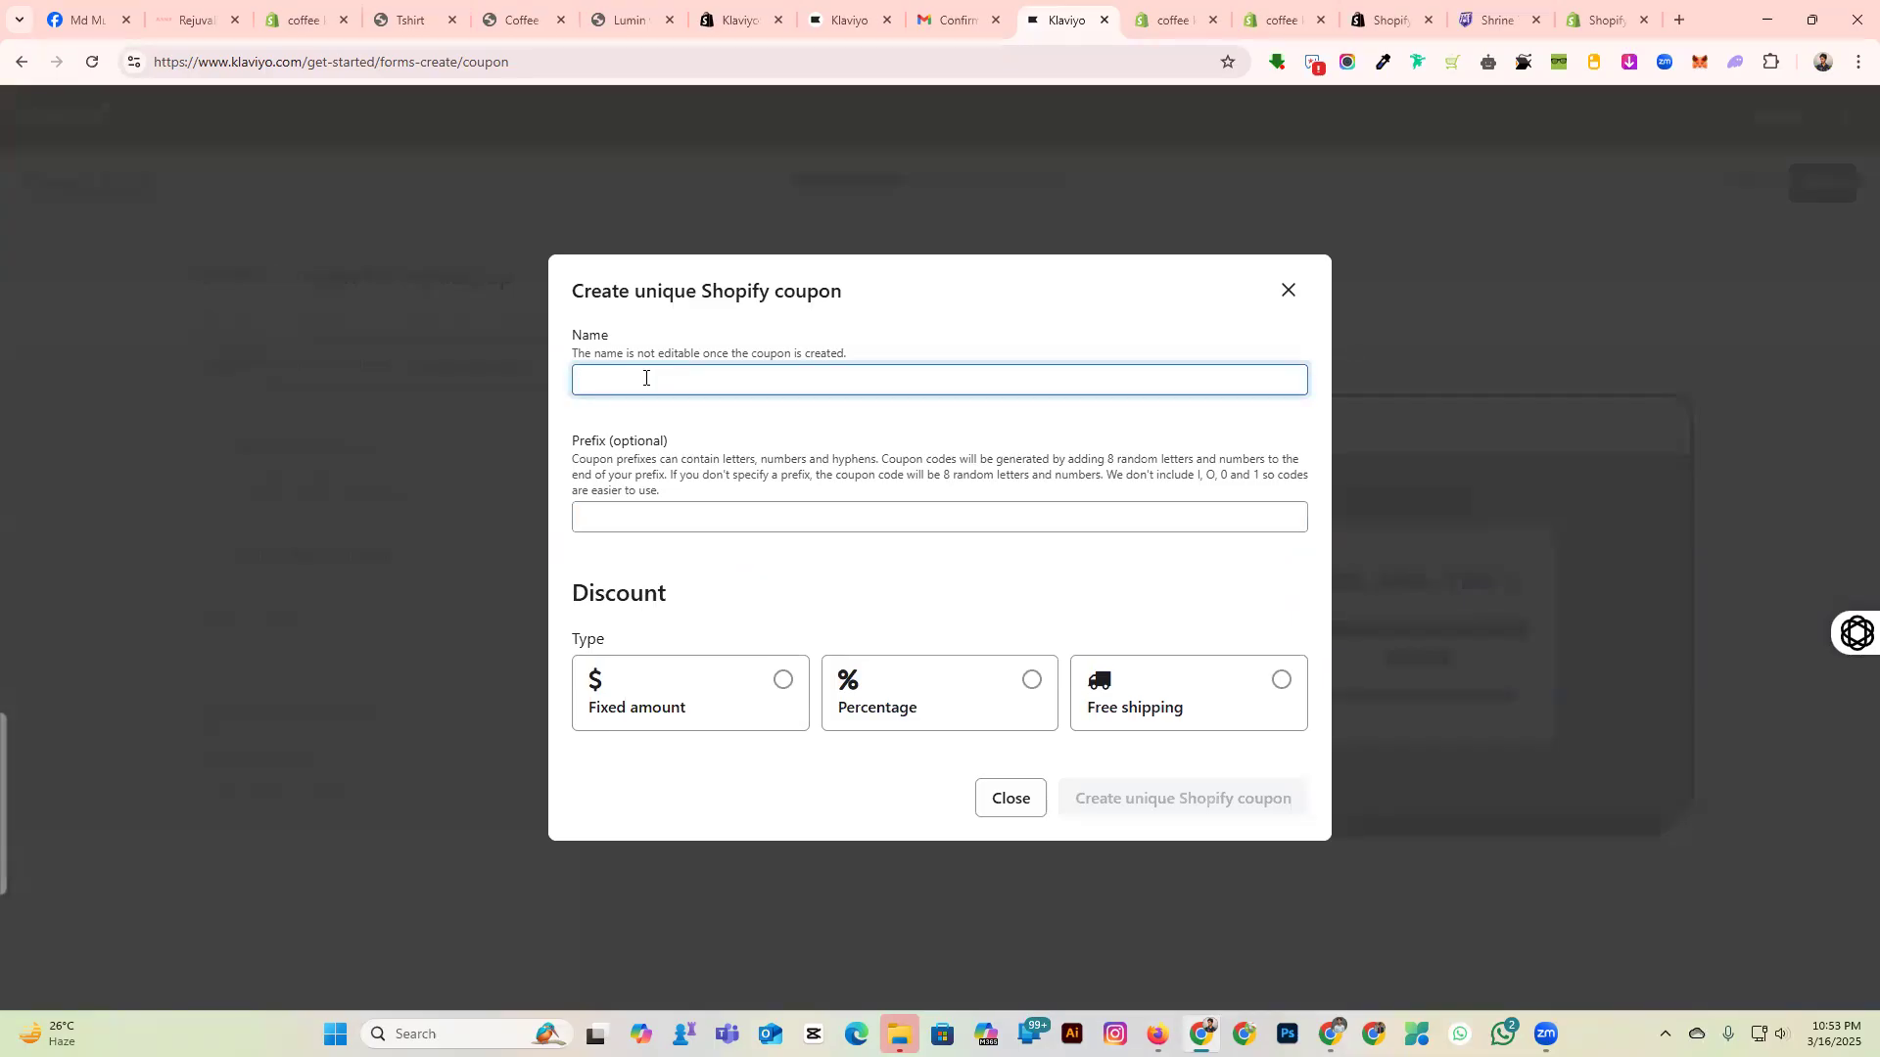
pyautogui.write('Eid offer')
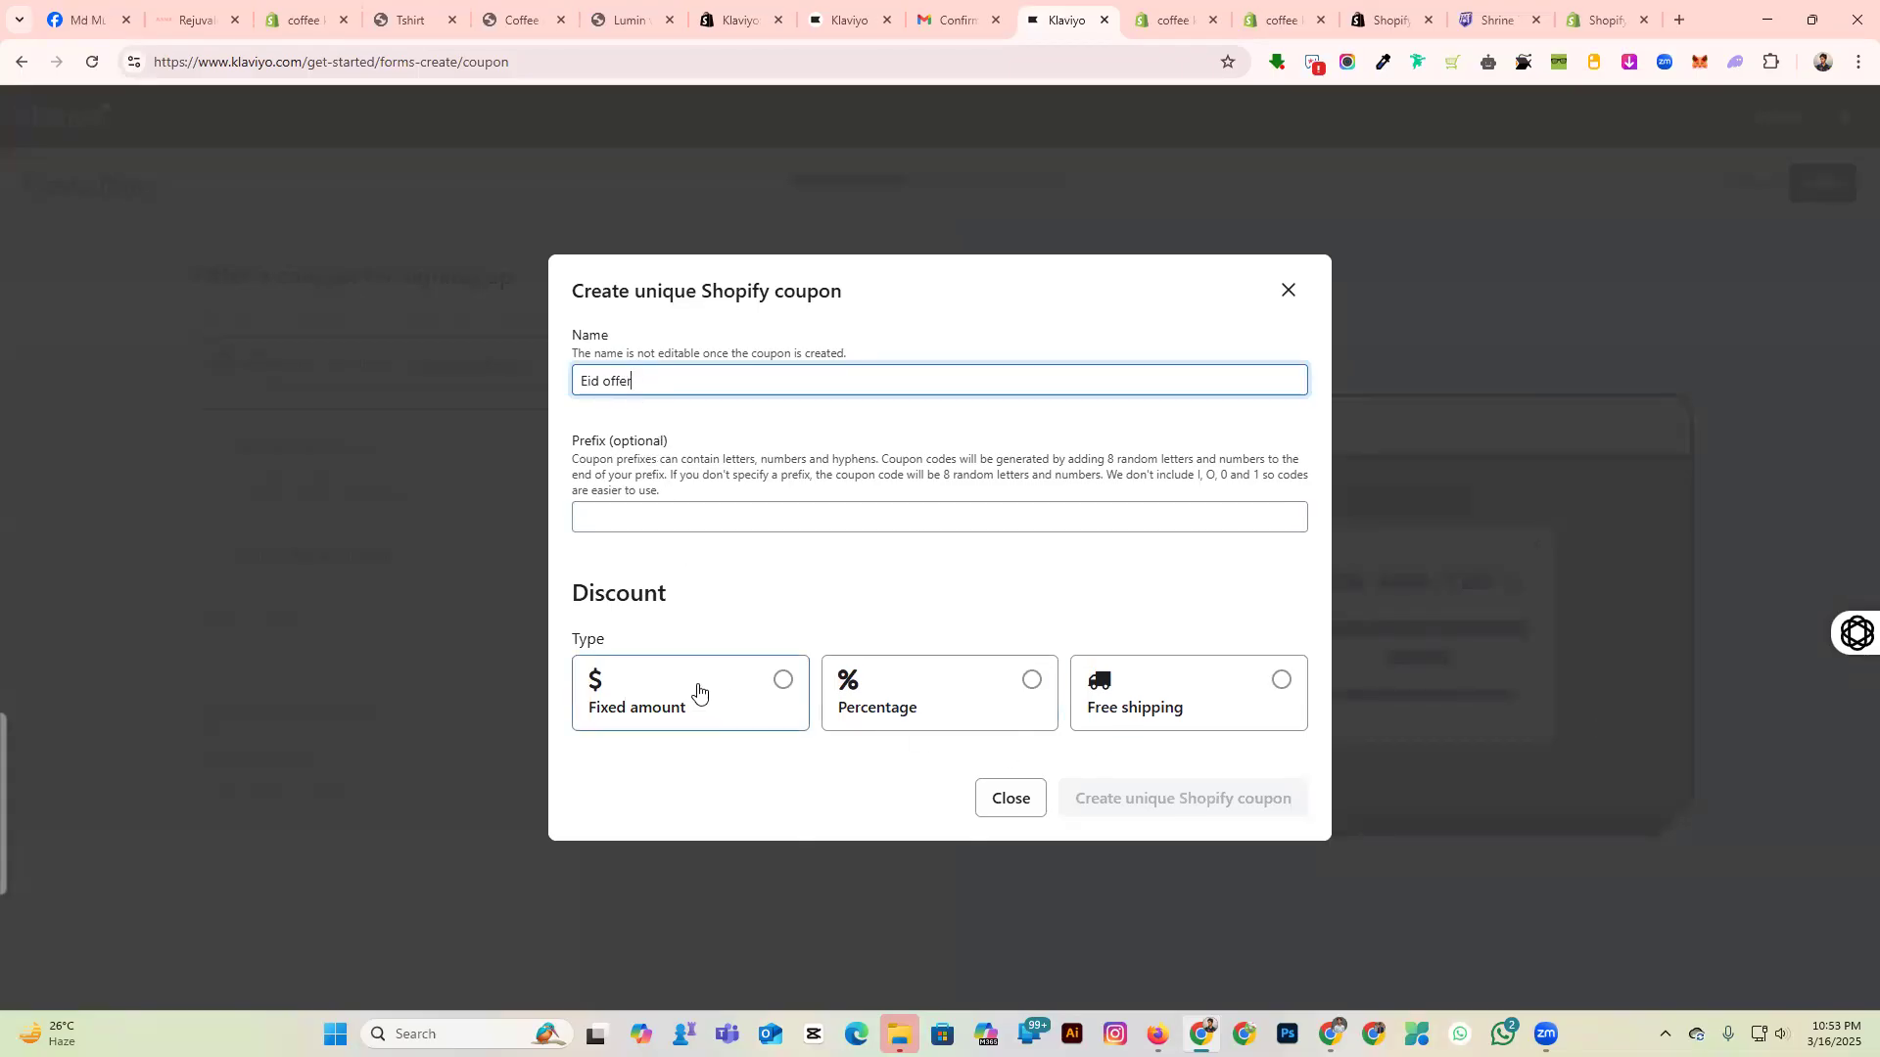
# Set the coupon's discount type to Percentage with 20 percent off.
pyautogui.click(1028, 678)
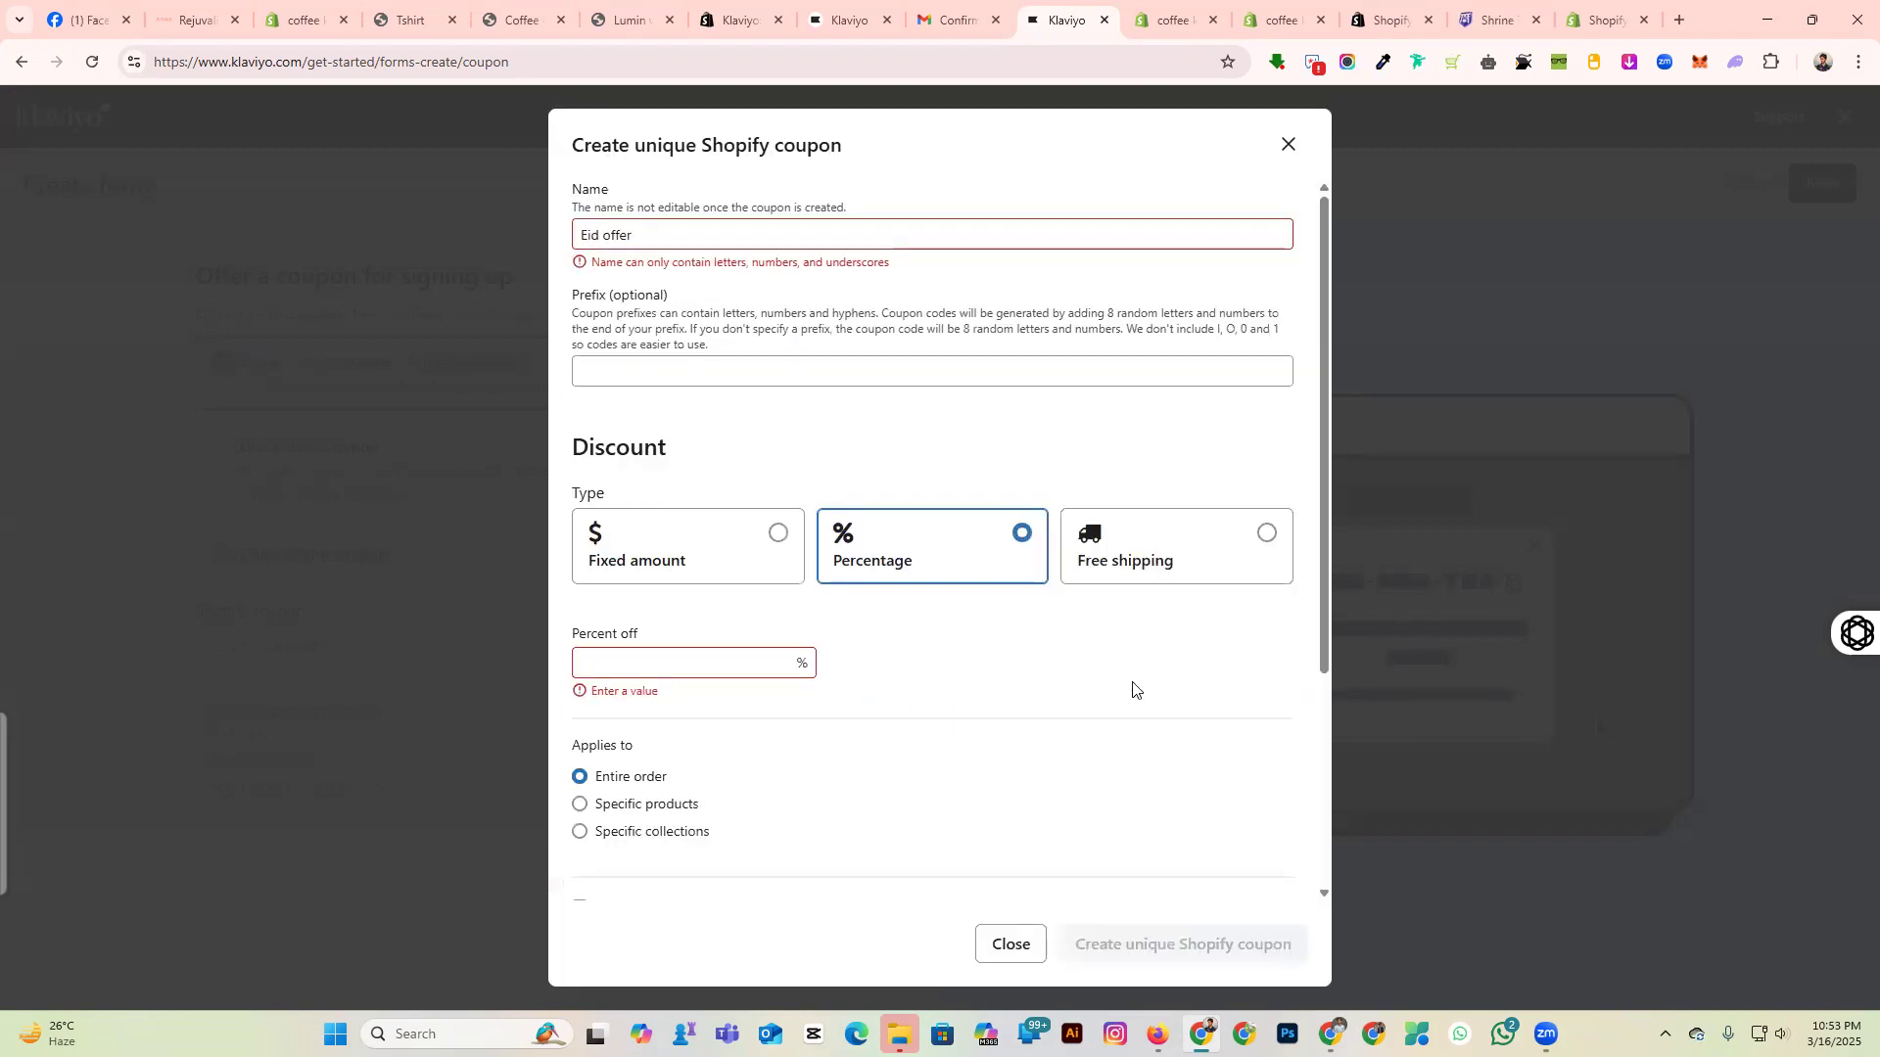
pyautogui.click(1263, 536)
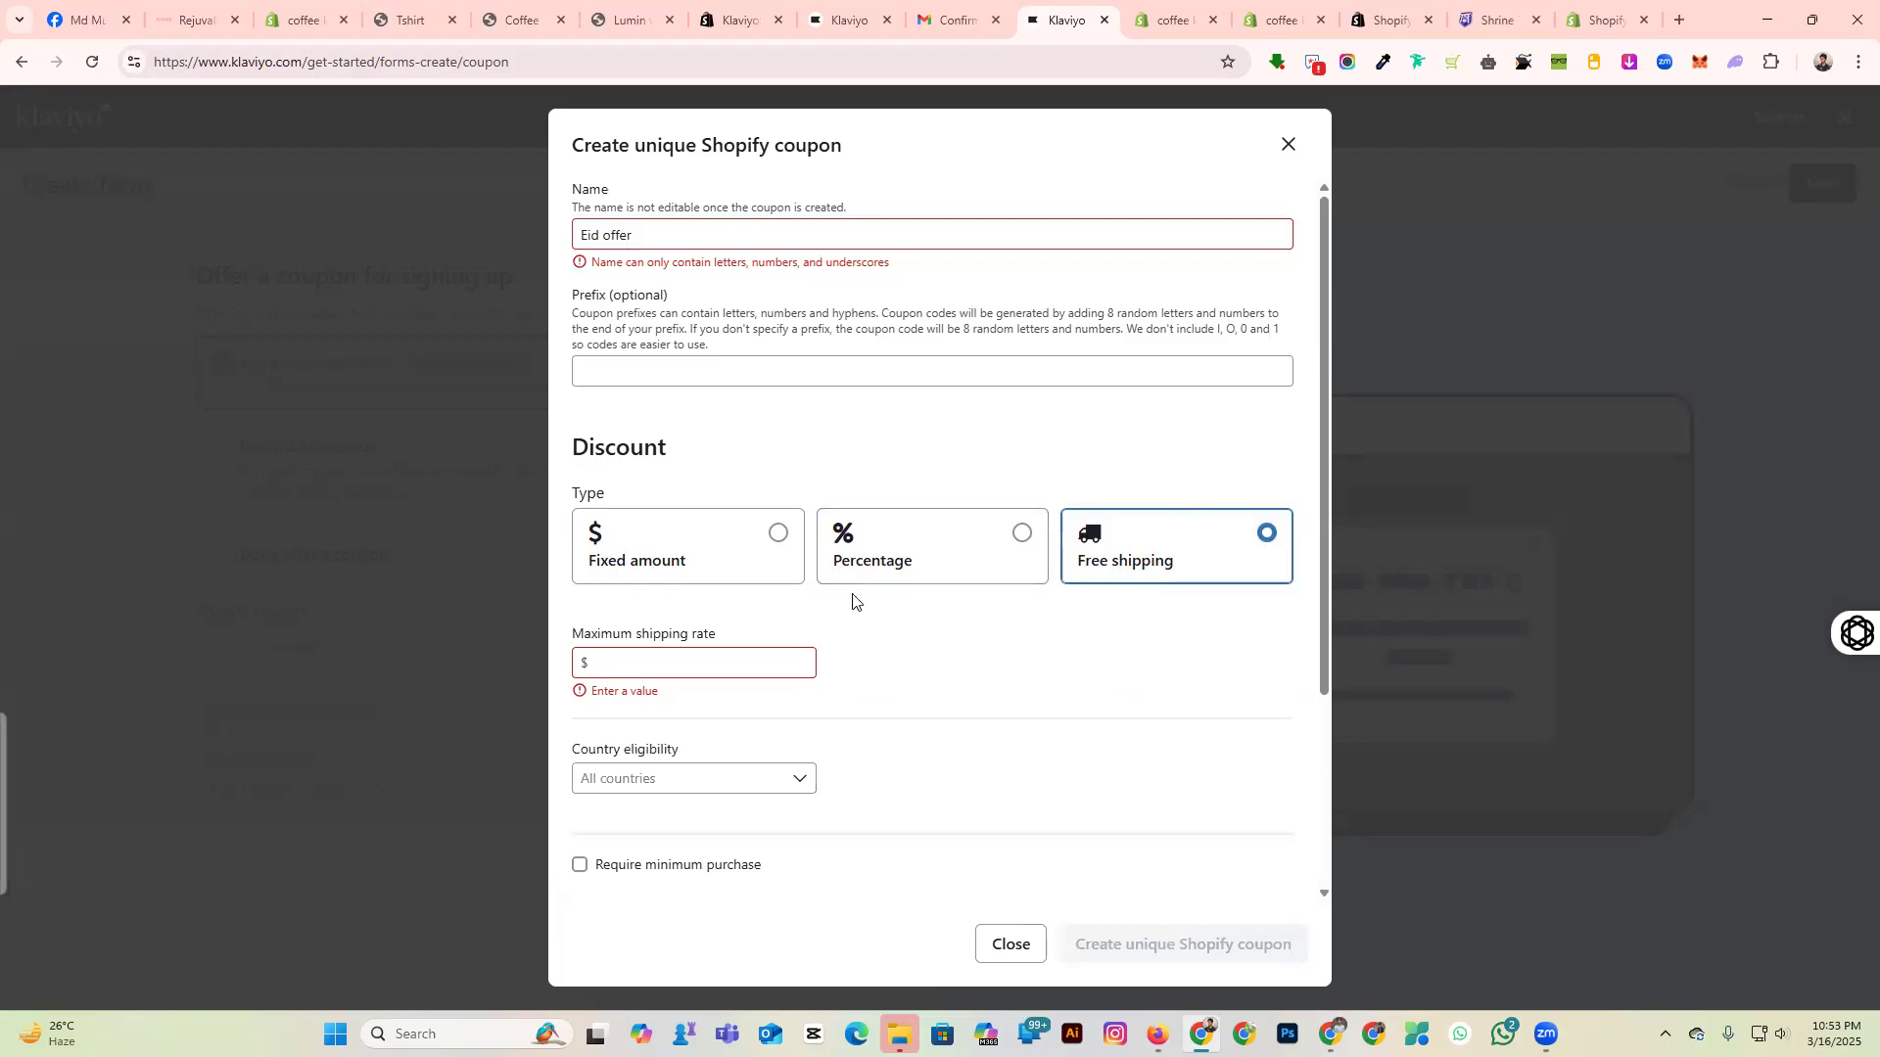
pyautogui.click(1023, 536)
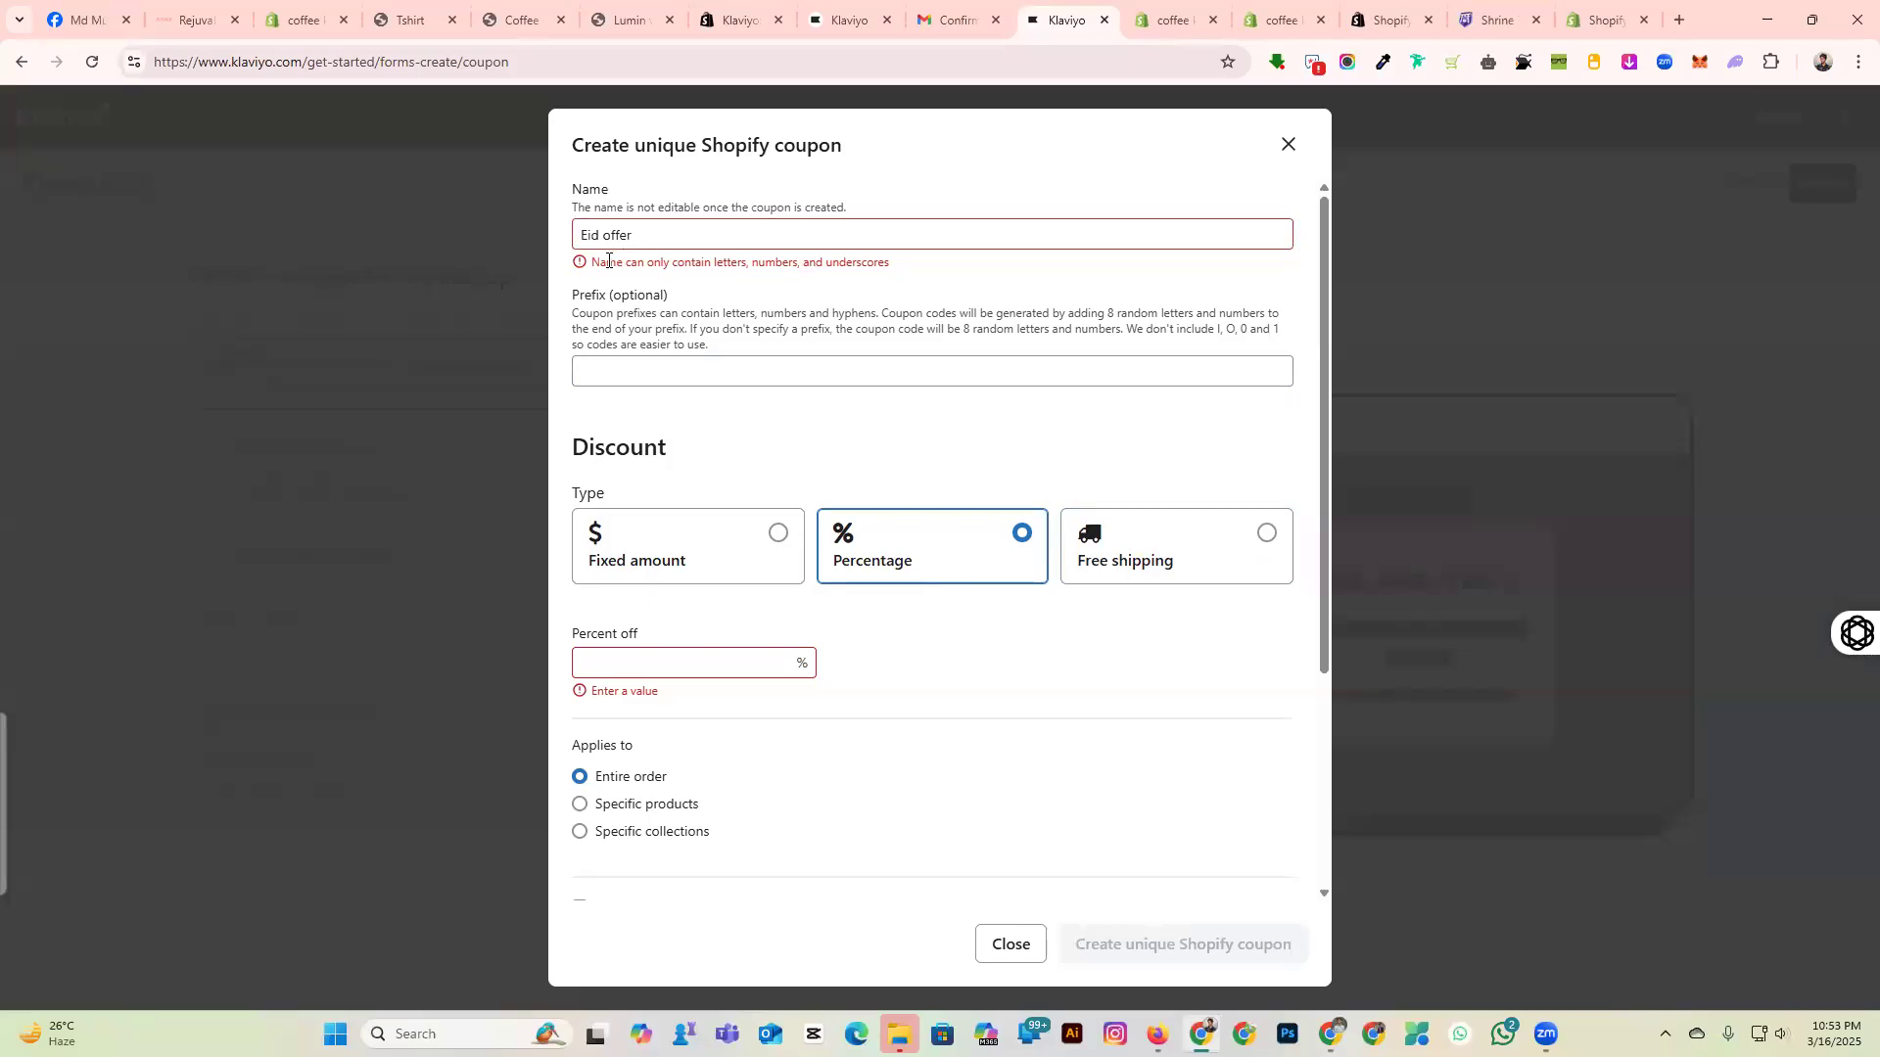
pyautogui.moveTo(608, 261); pyautogui.dragTo(641, 260)
pyautogui.moveTo(751, 277); pyautogui.dragTo(929, 277)
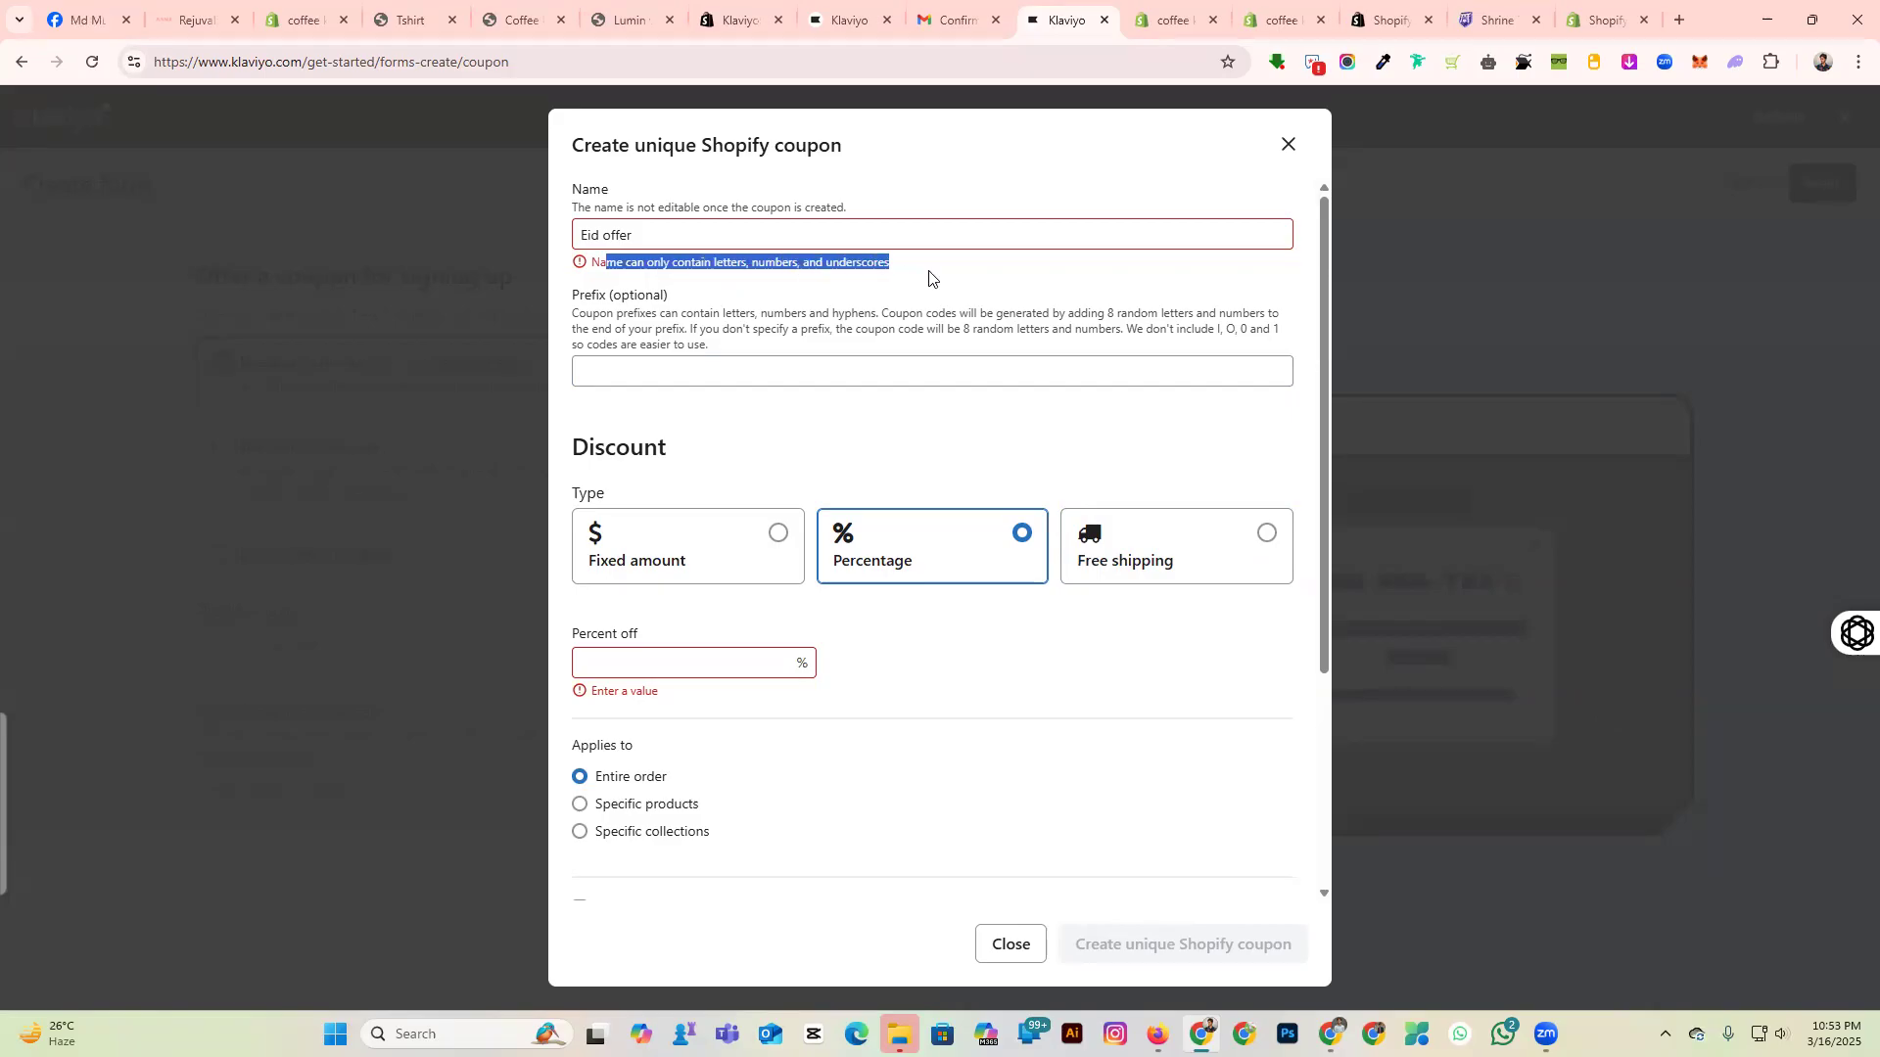
pyautogui.click(930, 277)
pyautogui.click(655, 666)
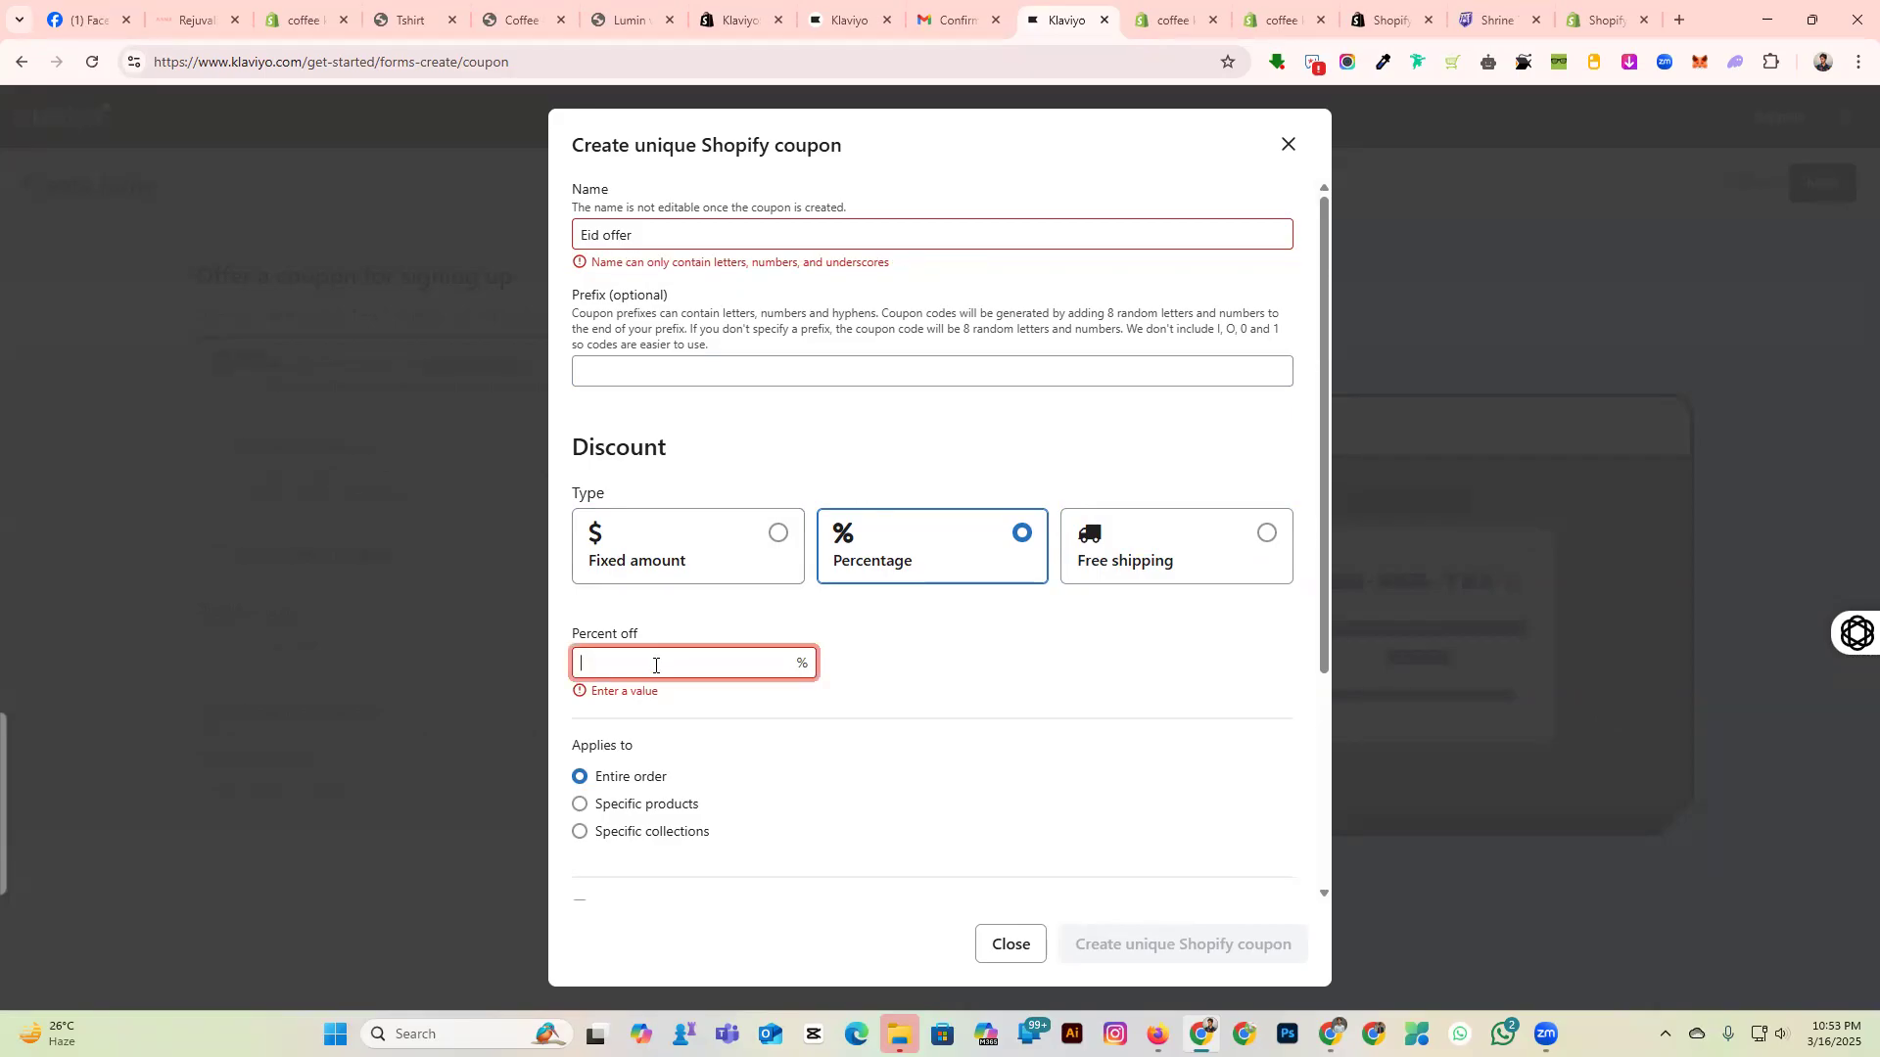
pyautogui.write('20')
pyautogui.click(1084, 654)
pyautogui.scroll(-3, 754, 843)
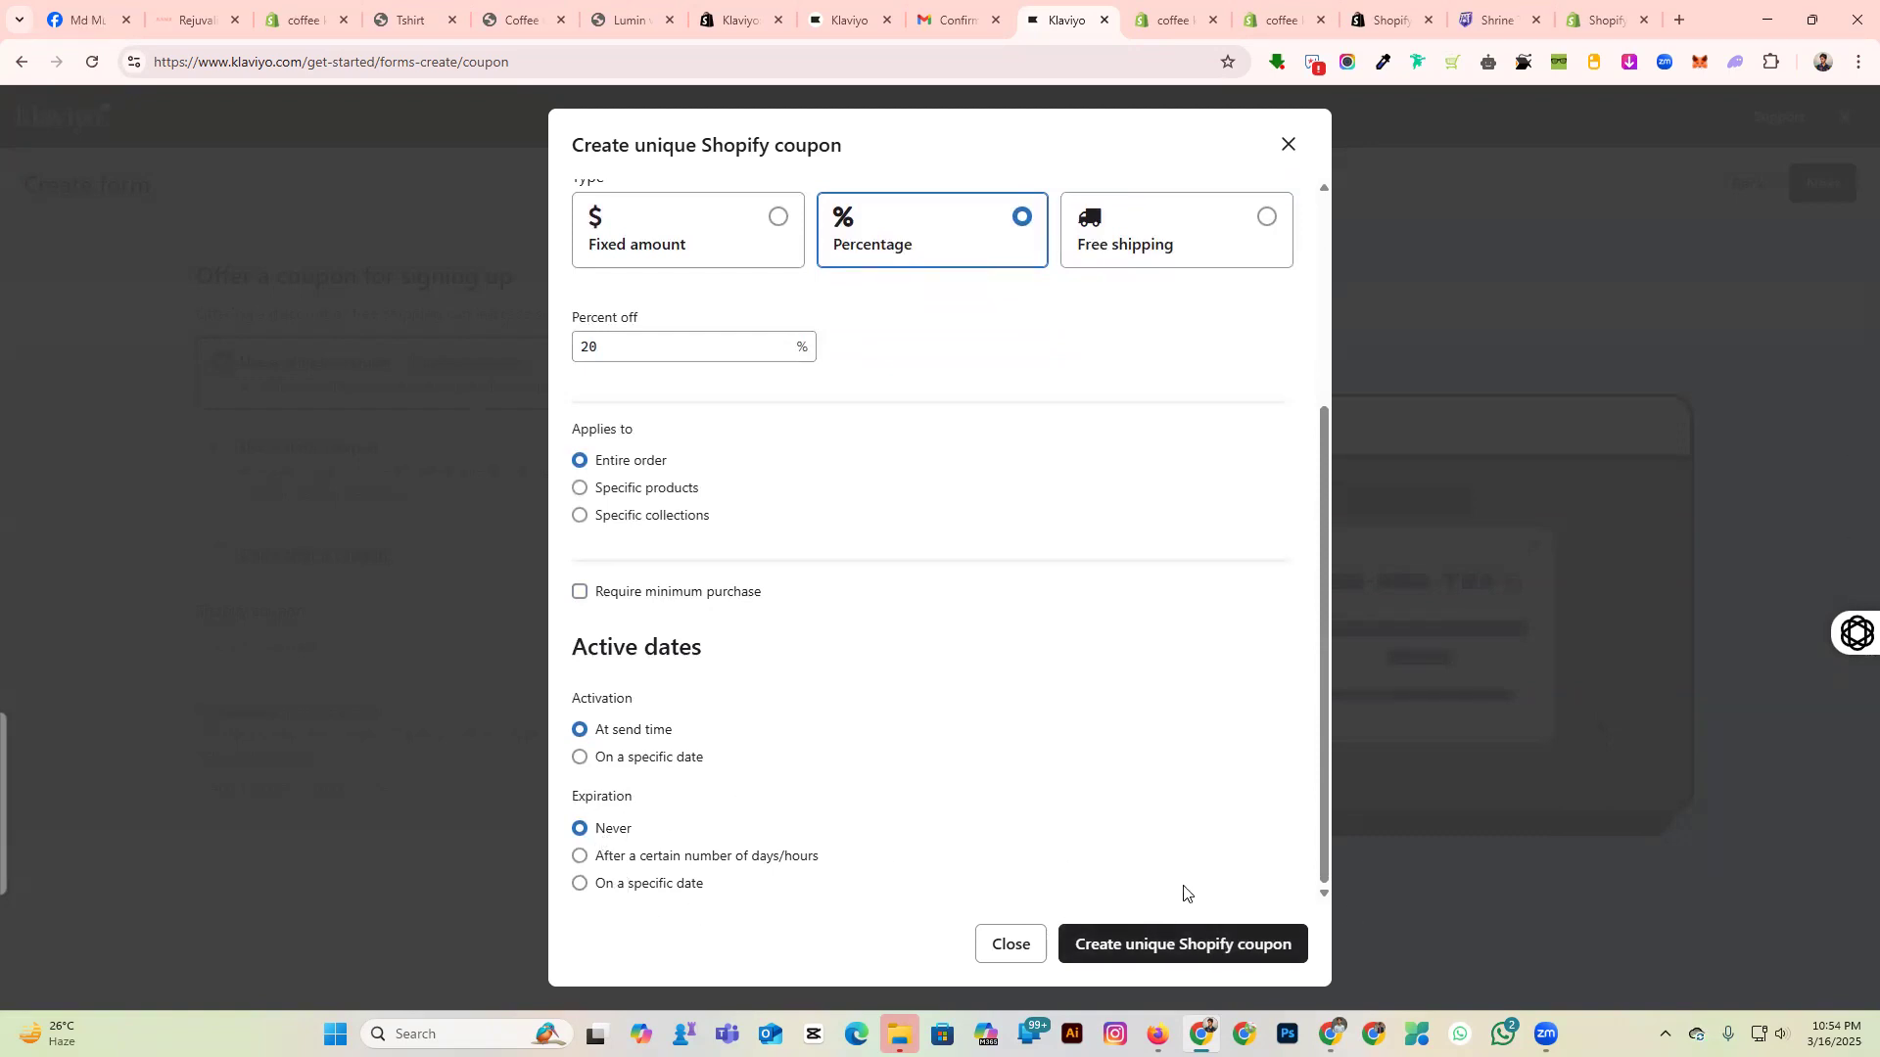
# Change the coupon's name to Eid_offer and create the unique Shopify coupon.
pyautogui.scroll(2, 1093, 803)
pyautogui.scroll(2, 1093, 803)
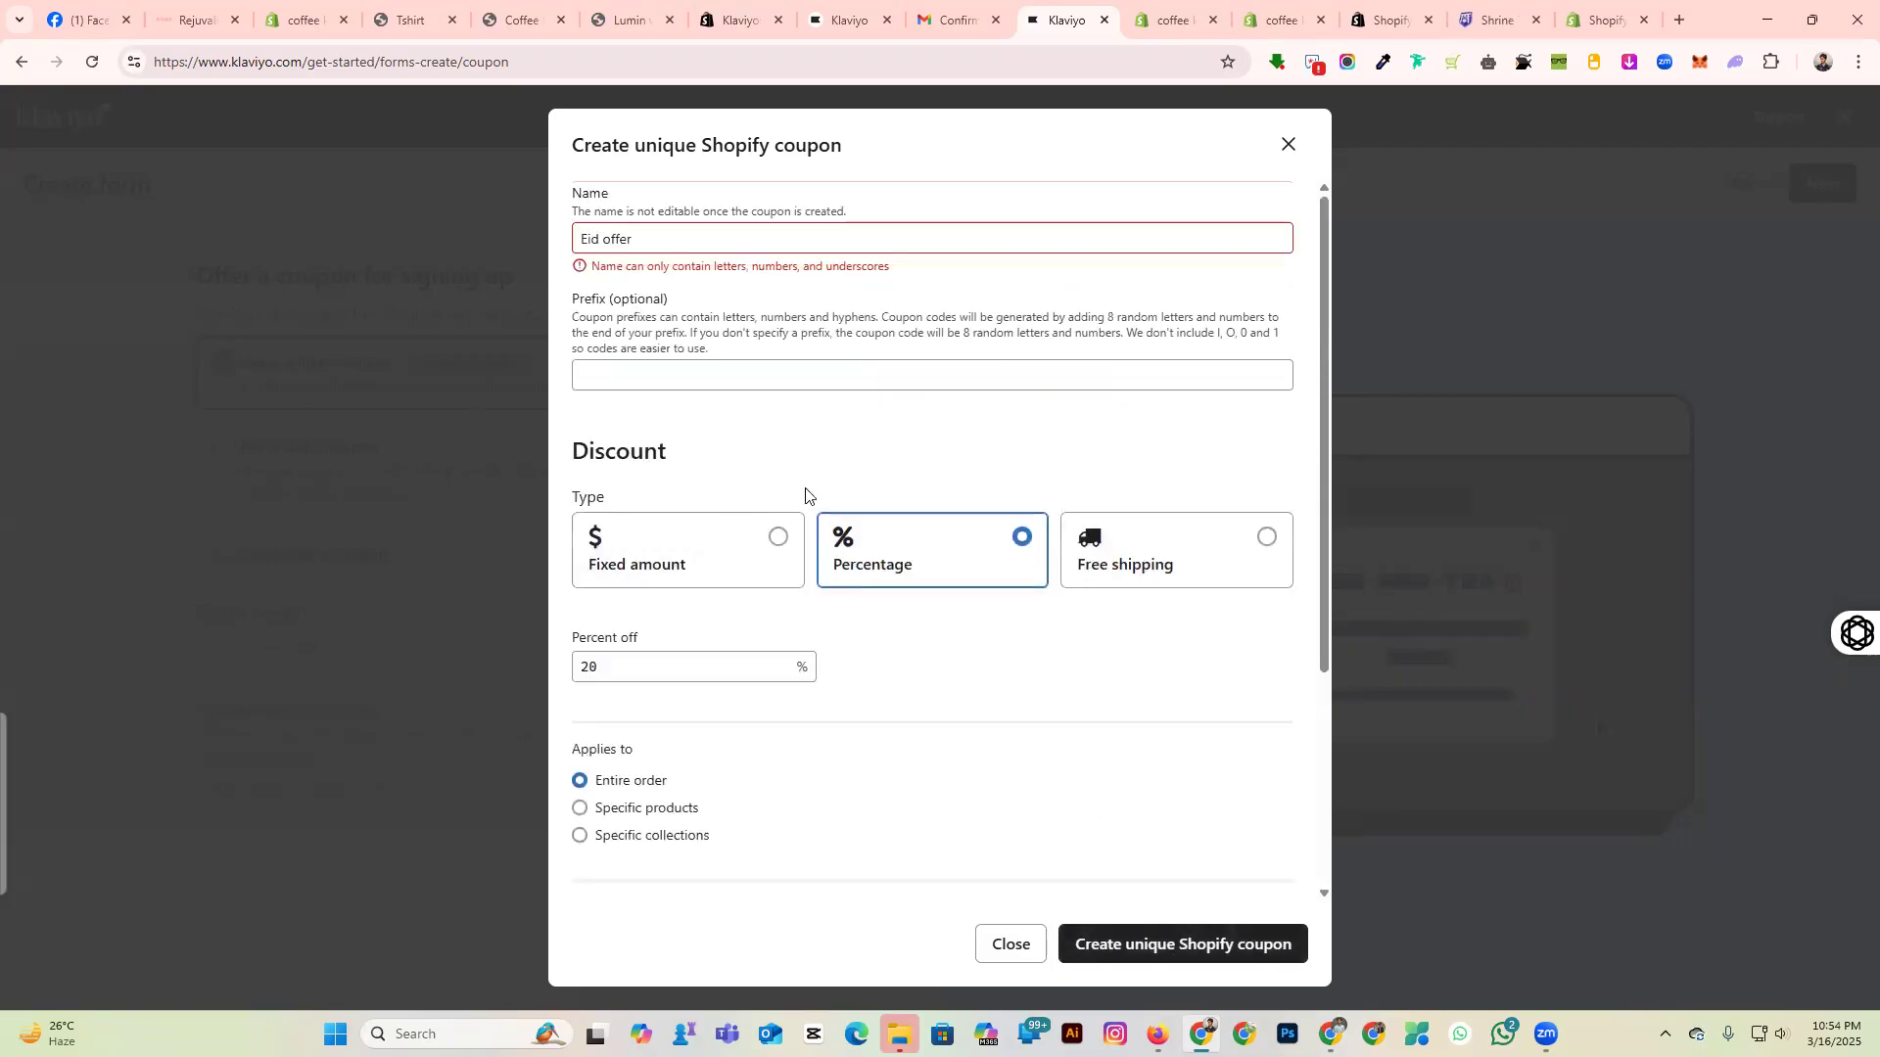
pyautogui.click(641, 237)
pyautogui.moveTo(633, 238); pyautogui.dragTo(600, 243)
pyautogui.click(631, 246)
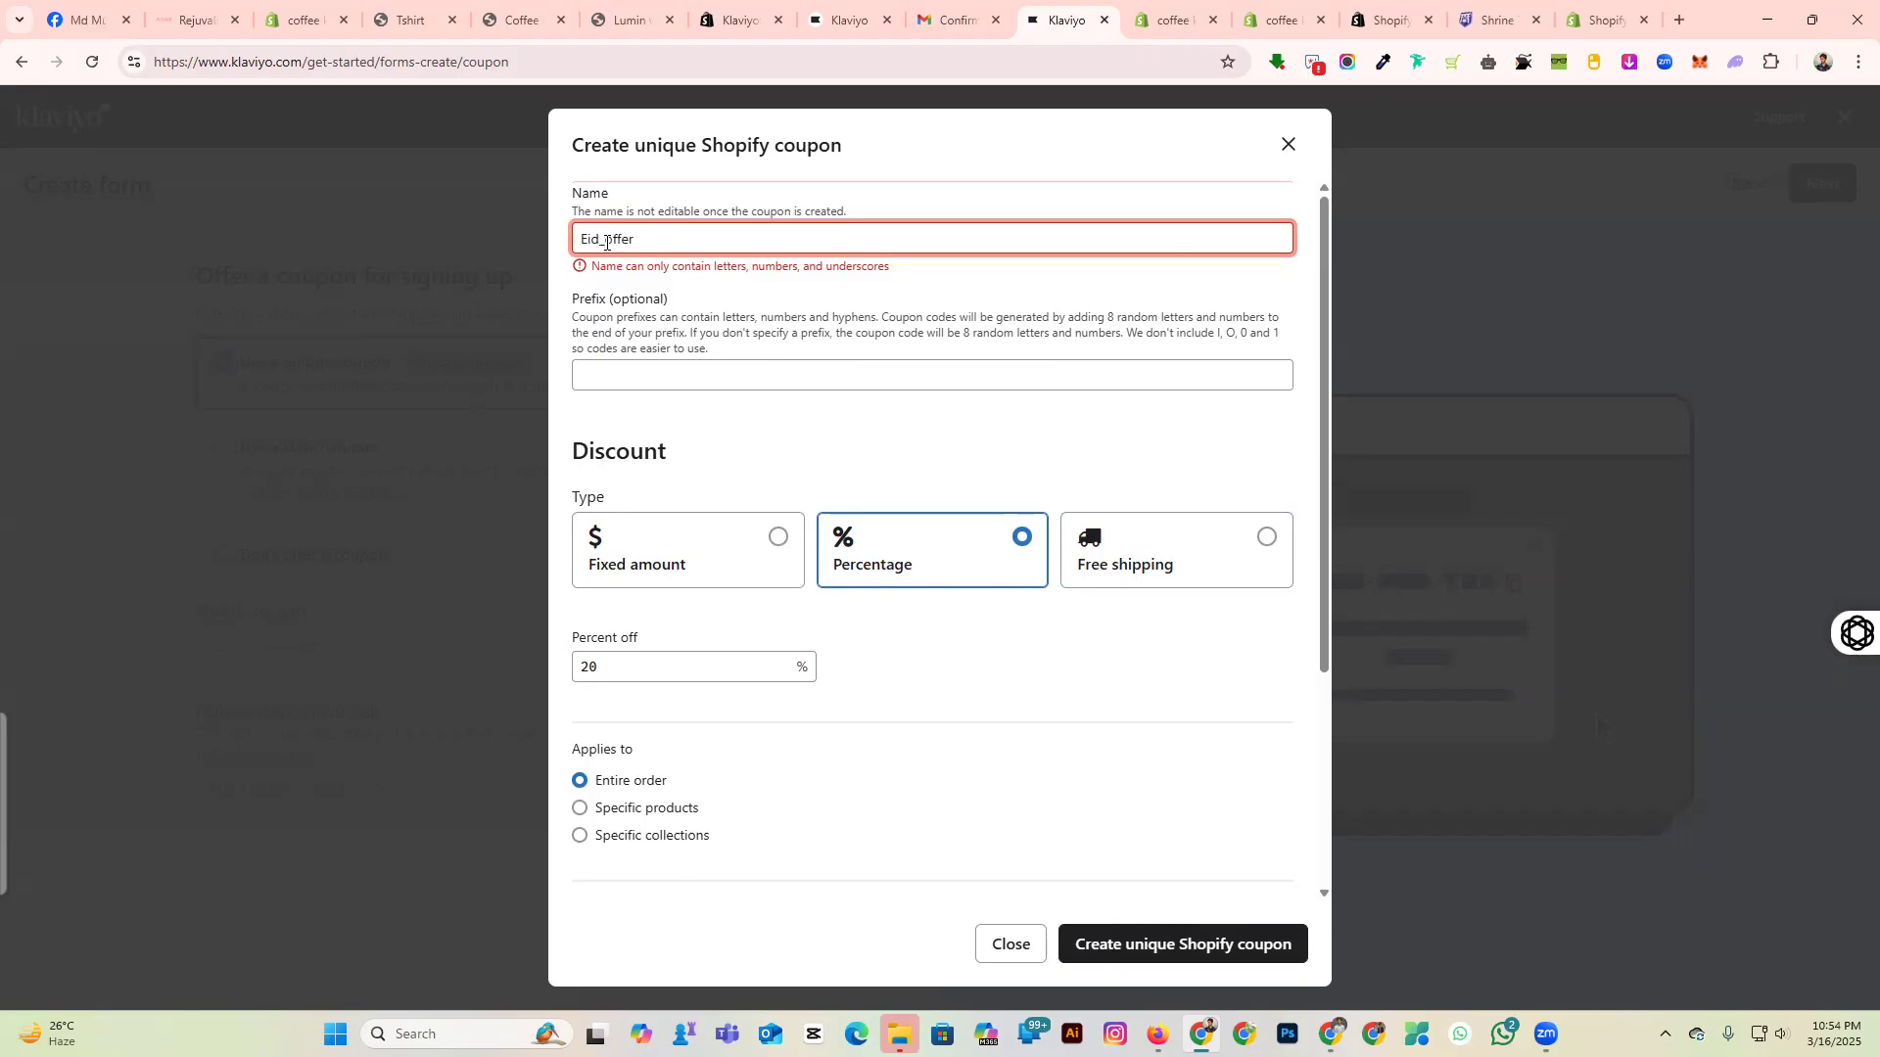
pyautogui.press('Tab')
pyautogui.scroll(-3, 1107, 489)
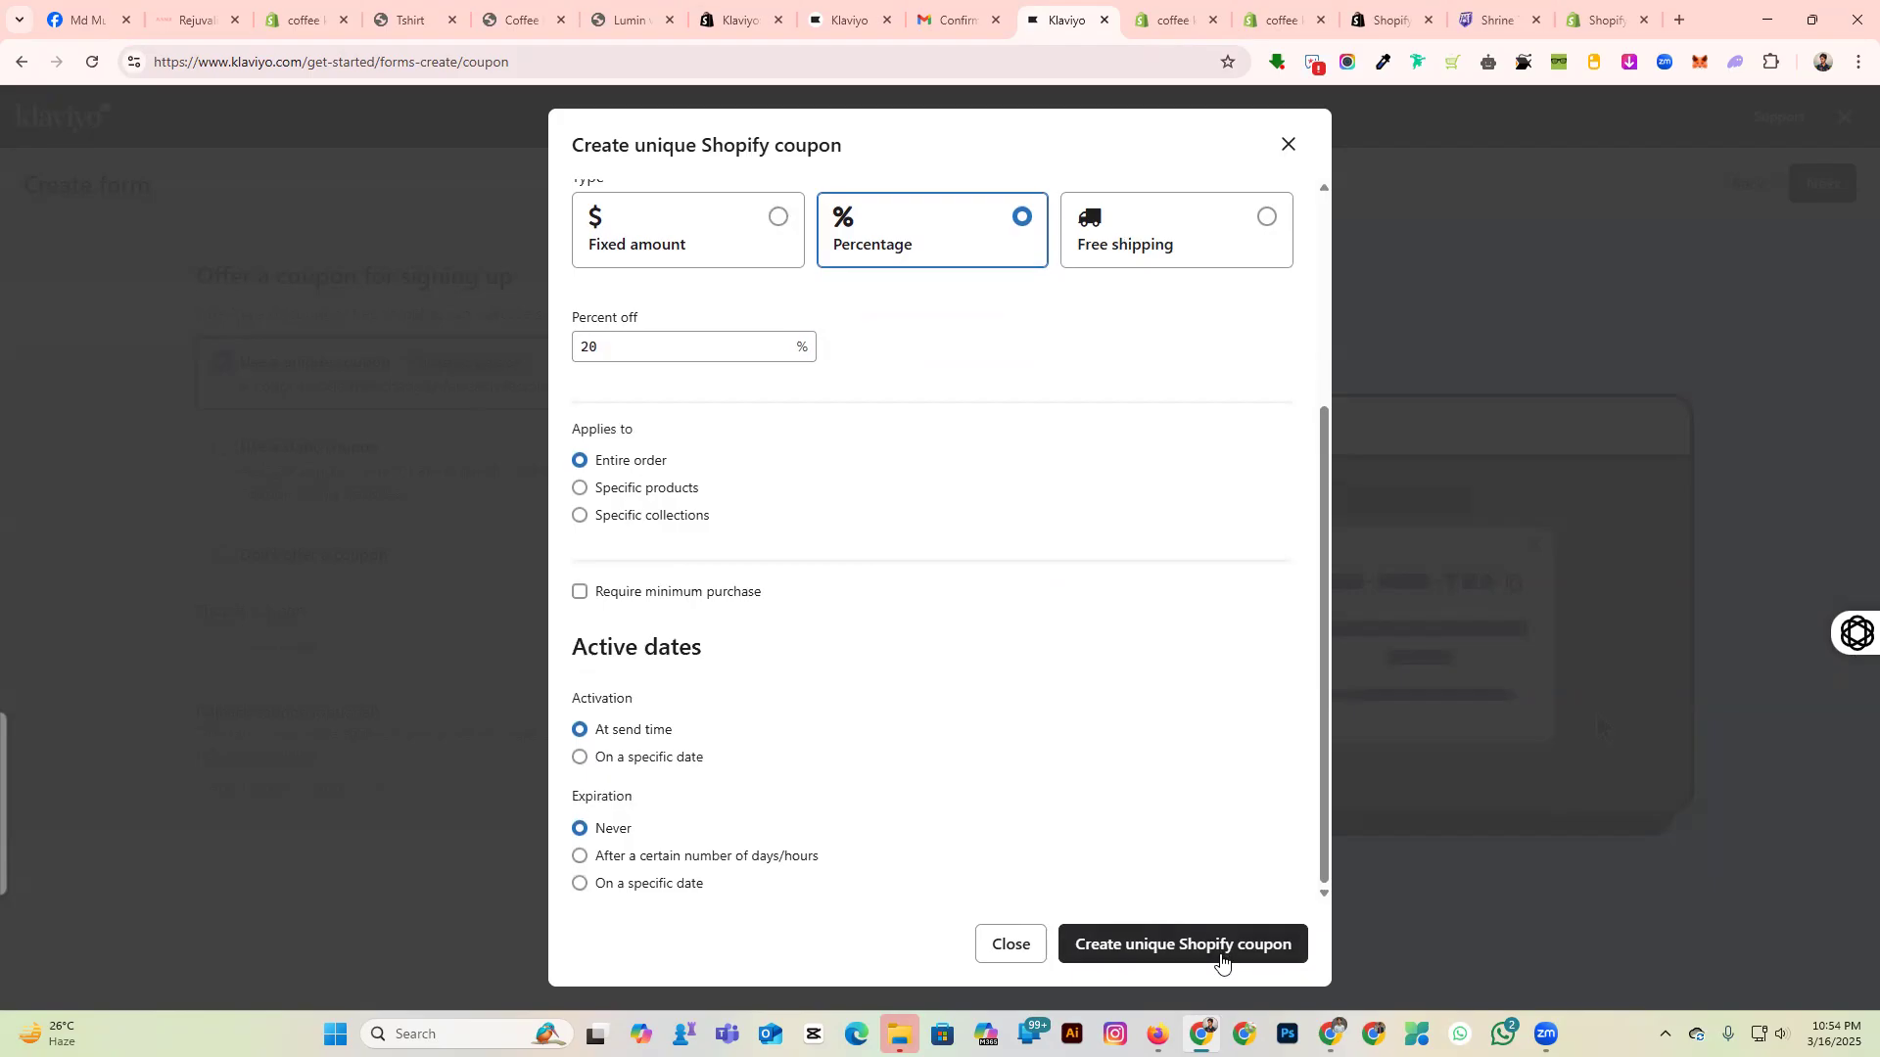
pyautogui.click(1221, 962)
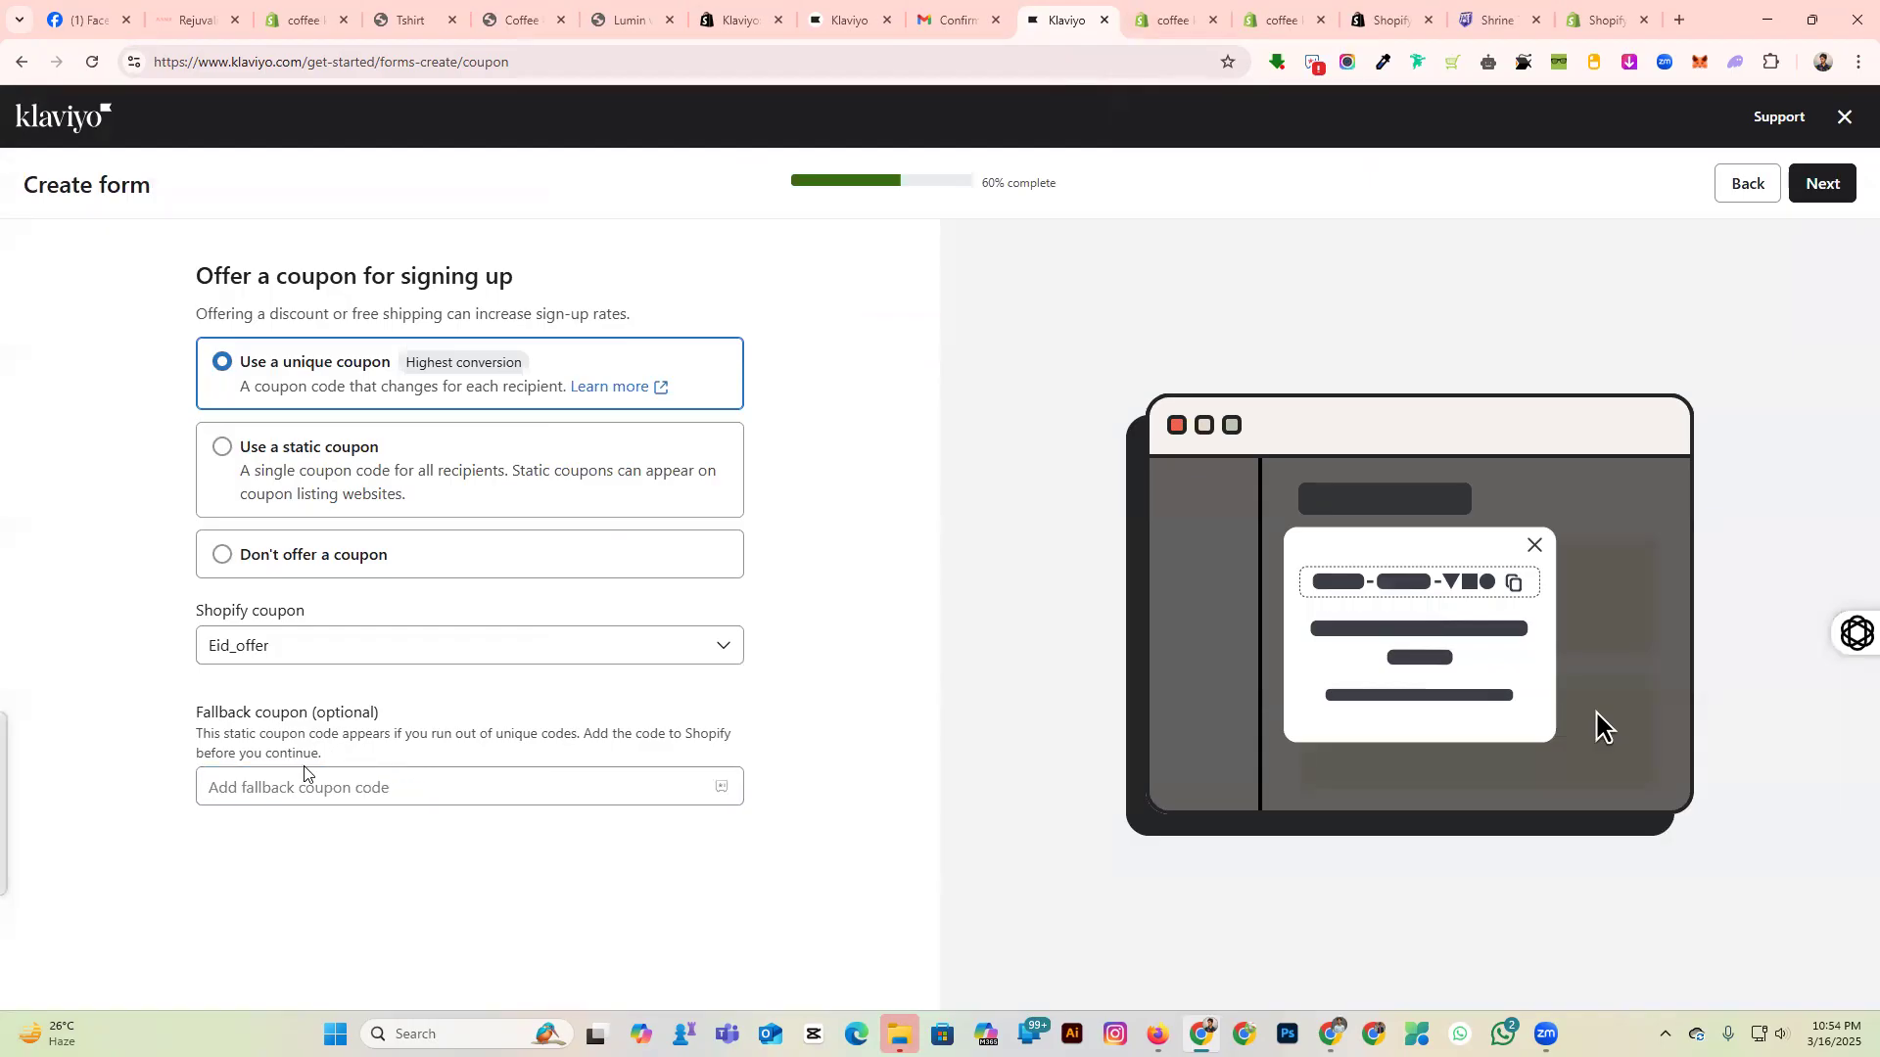
# Continue without a fallback coupon, and choose the Left side image layout after previewing the other layouts.
pyautogui.click(348, 785)
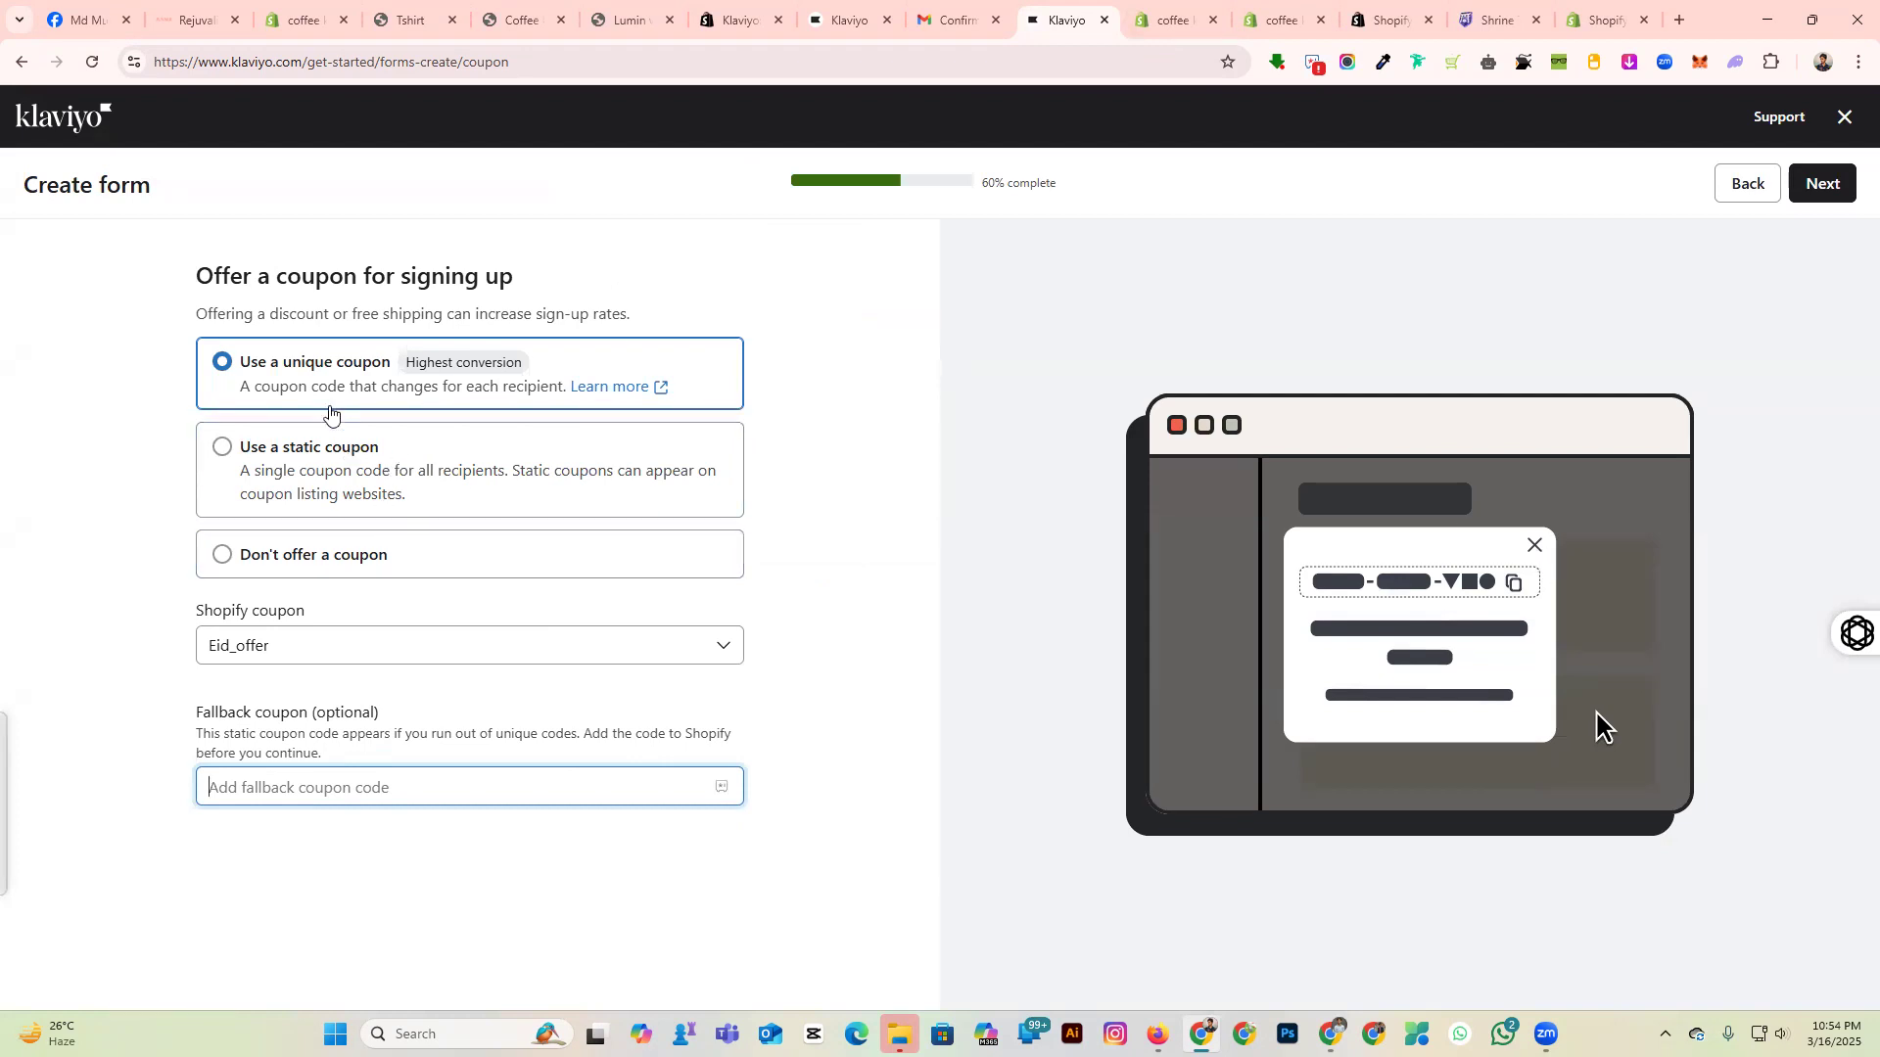
pyautogui.click(1842, 201)
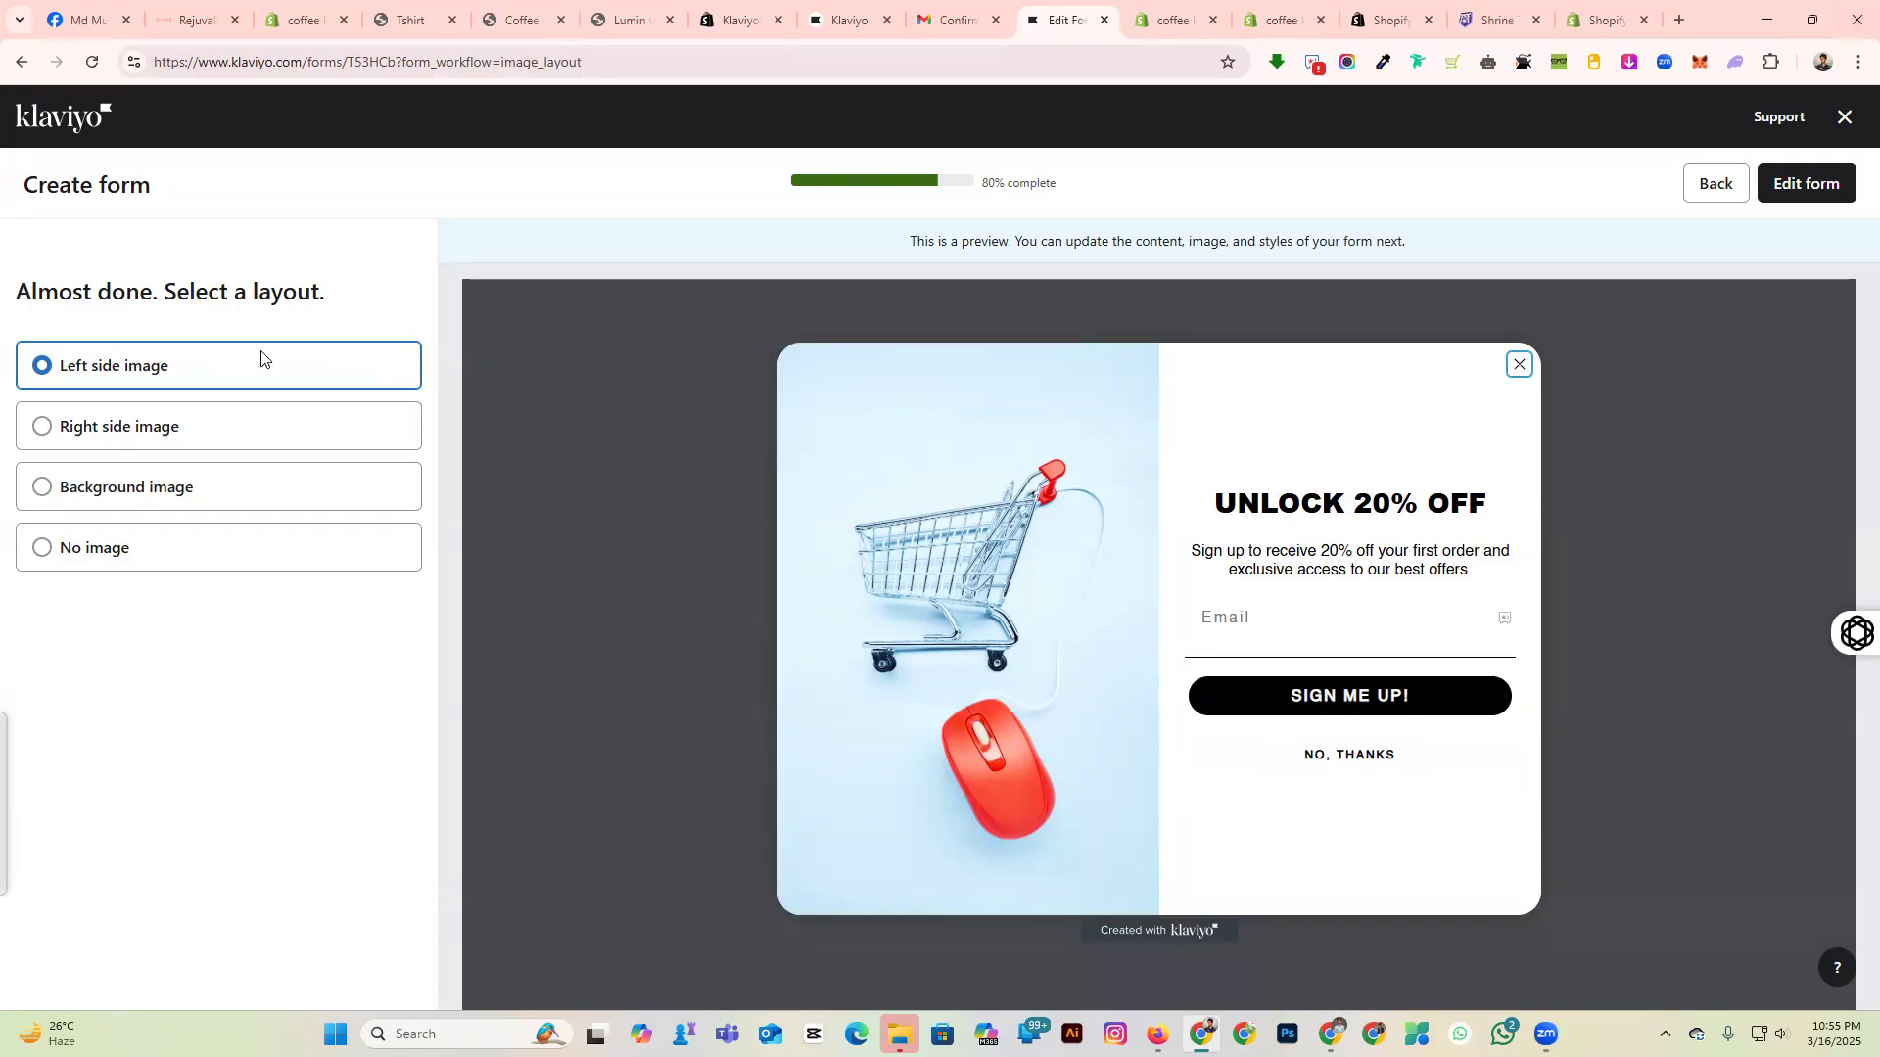
pyautogui.click(173, 449)
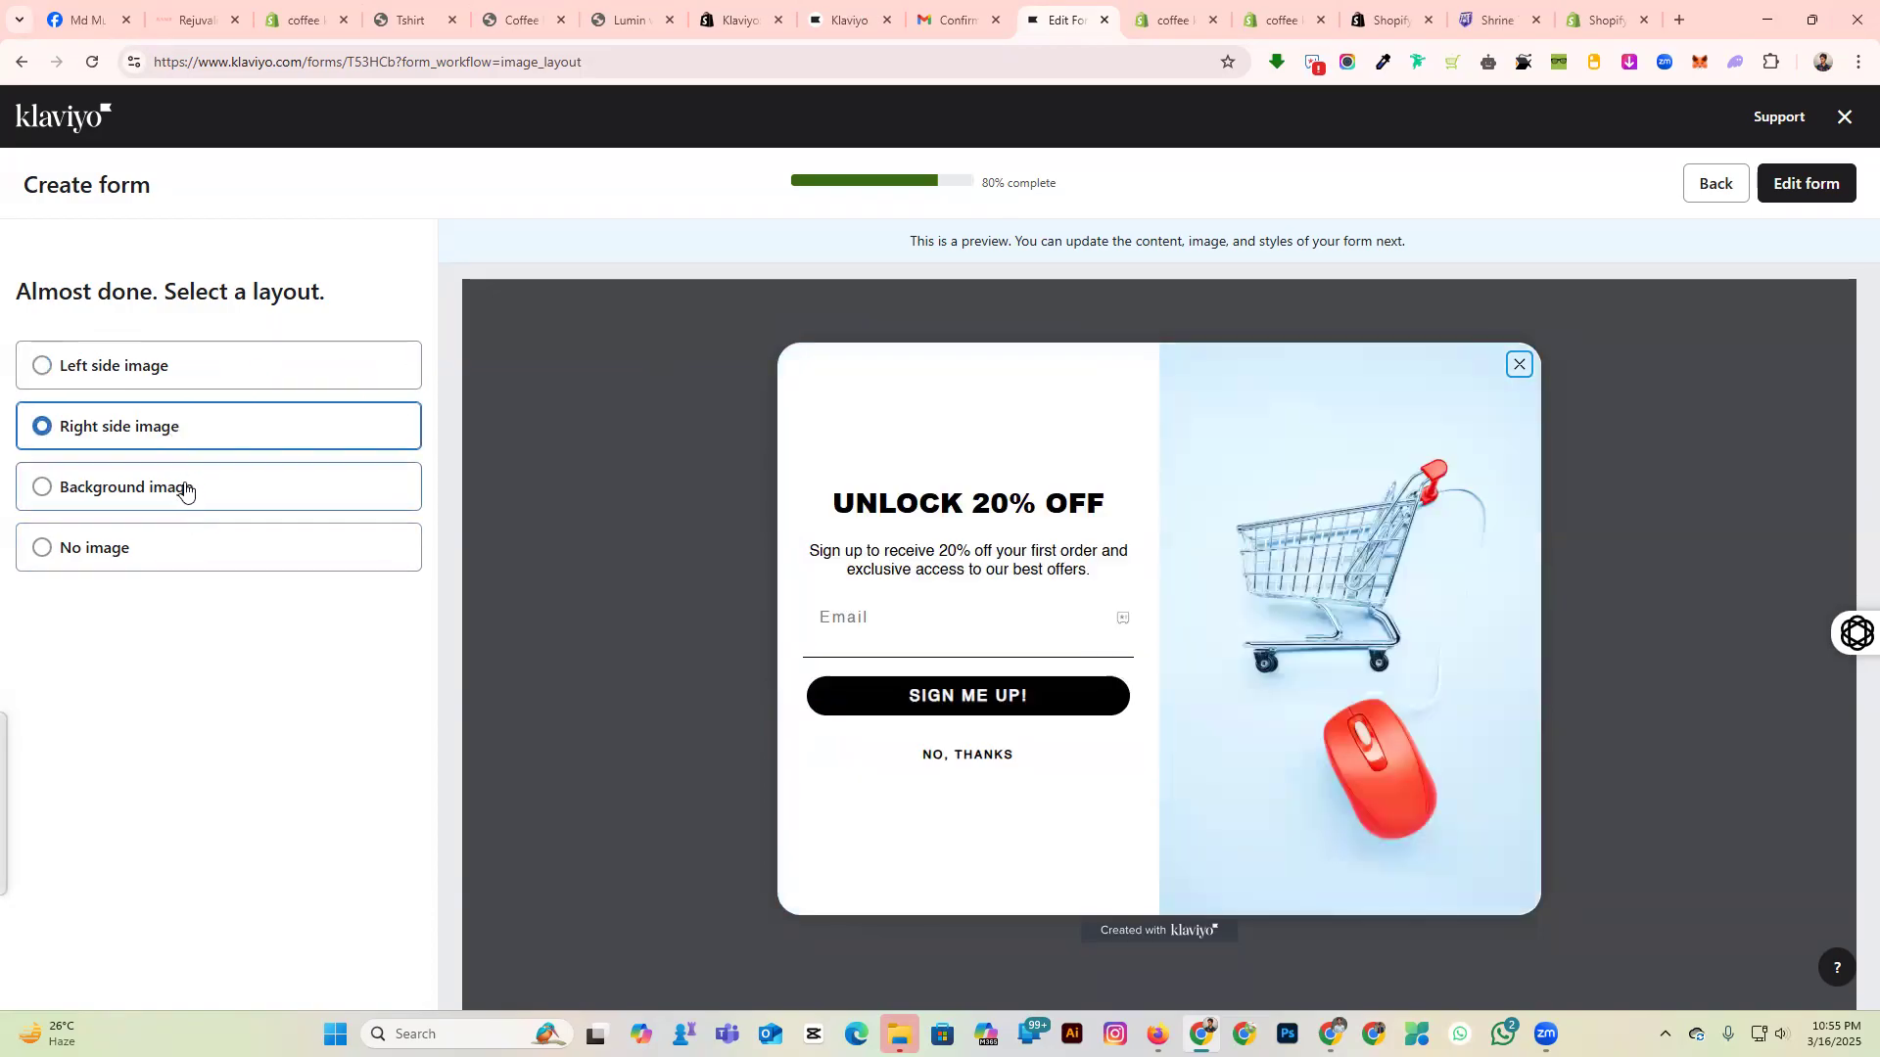
pyautogui.click(186, 489)
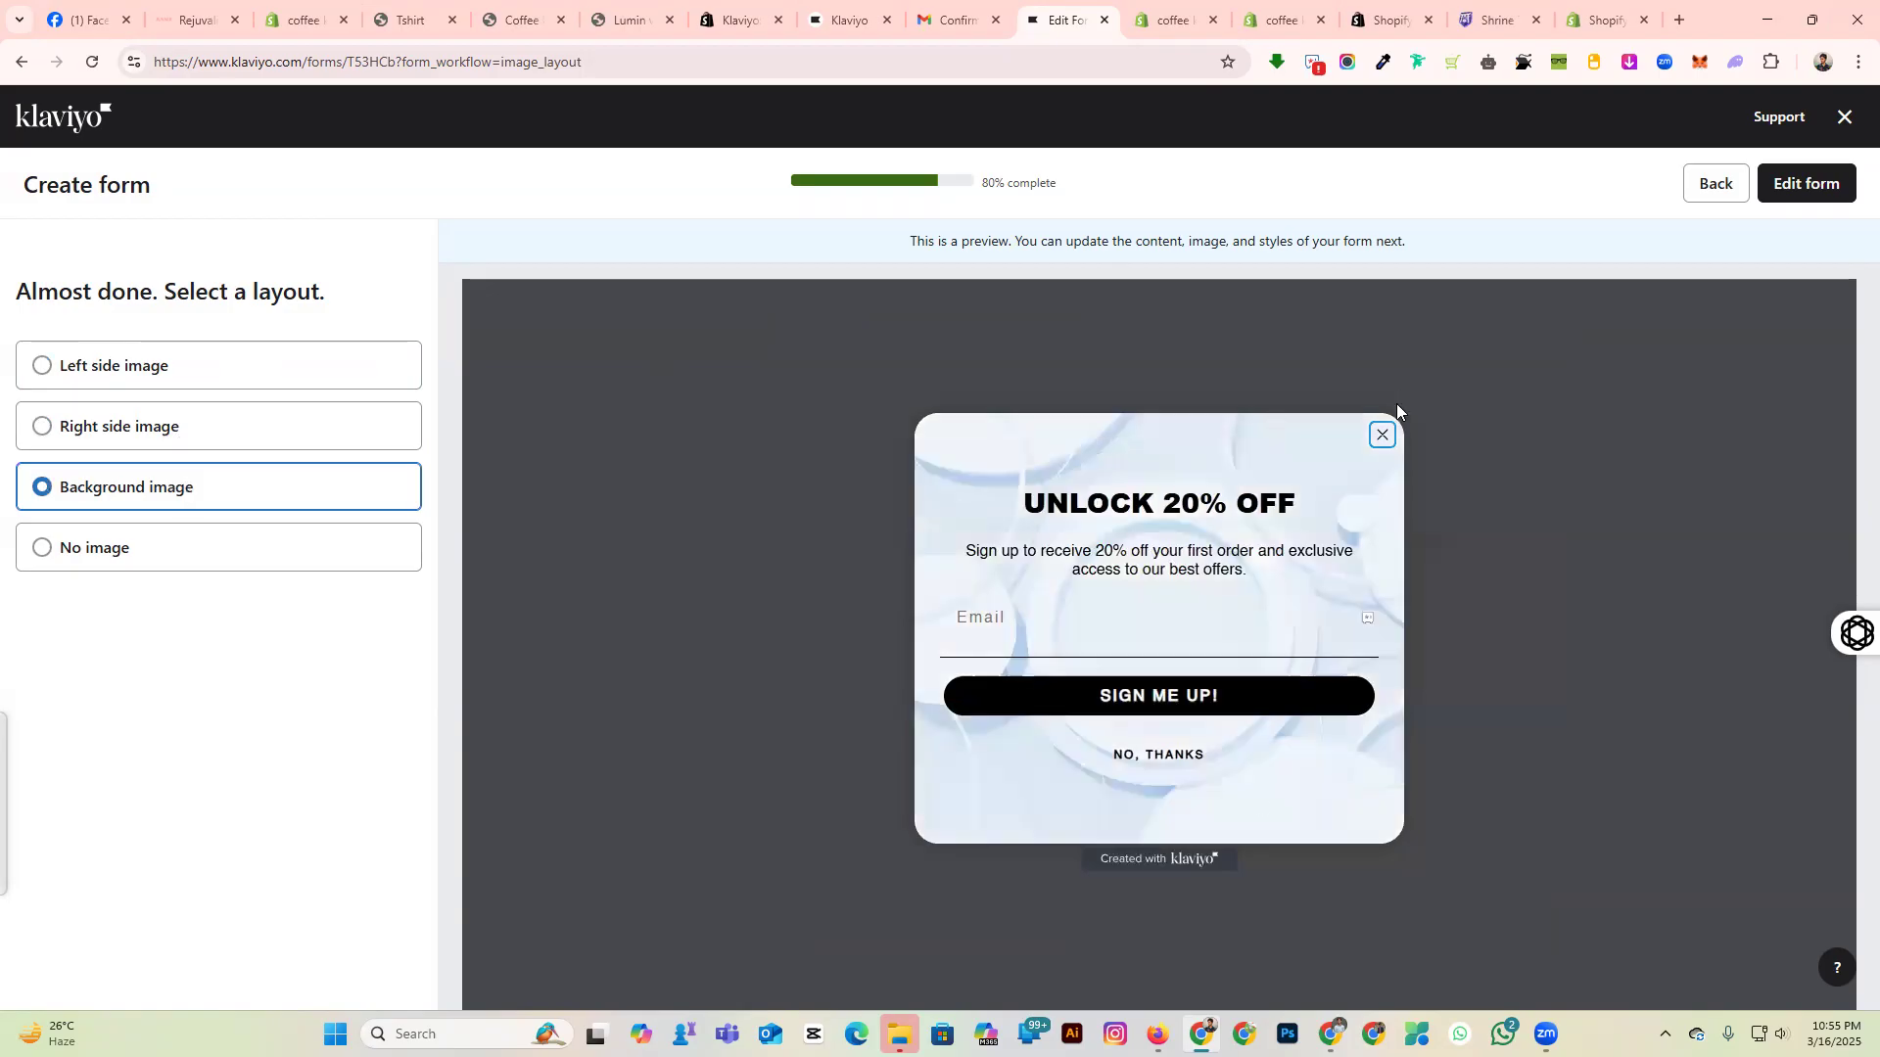
pyautogui.click(69, 546)
pyautogui.click(127, 498)
pyautogui.click(134, 368)
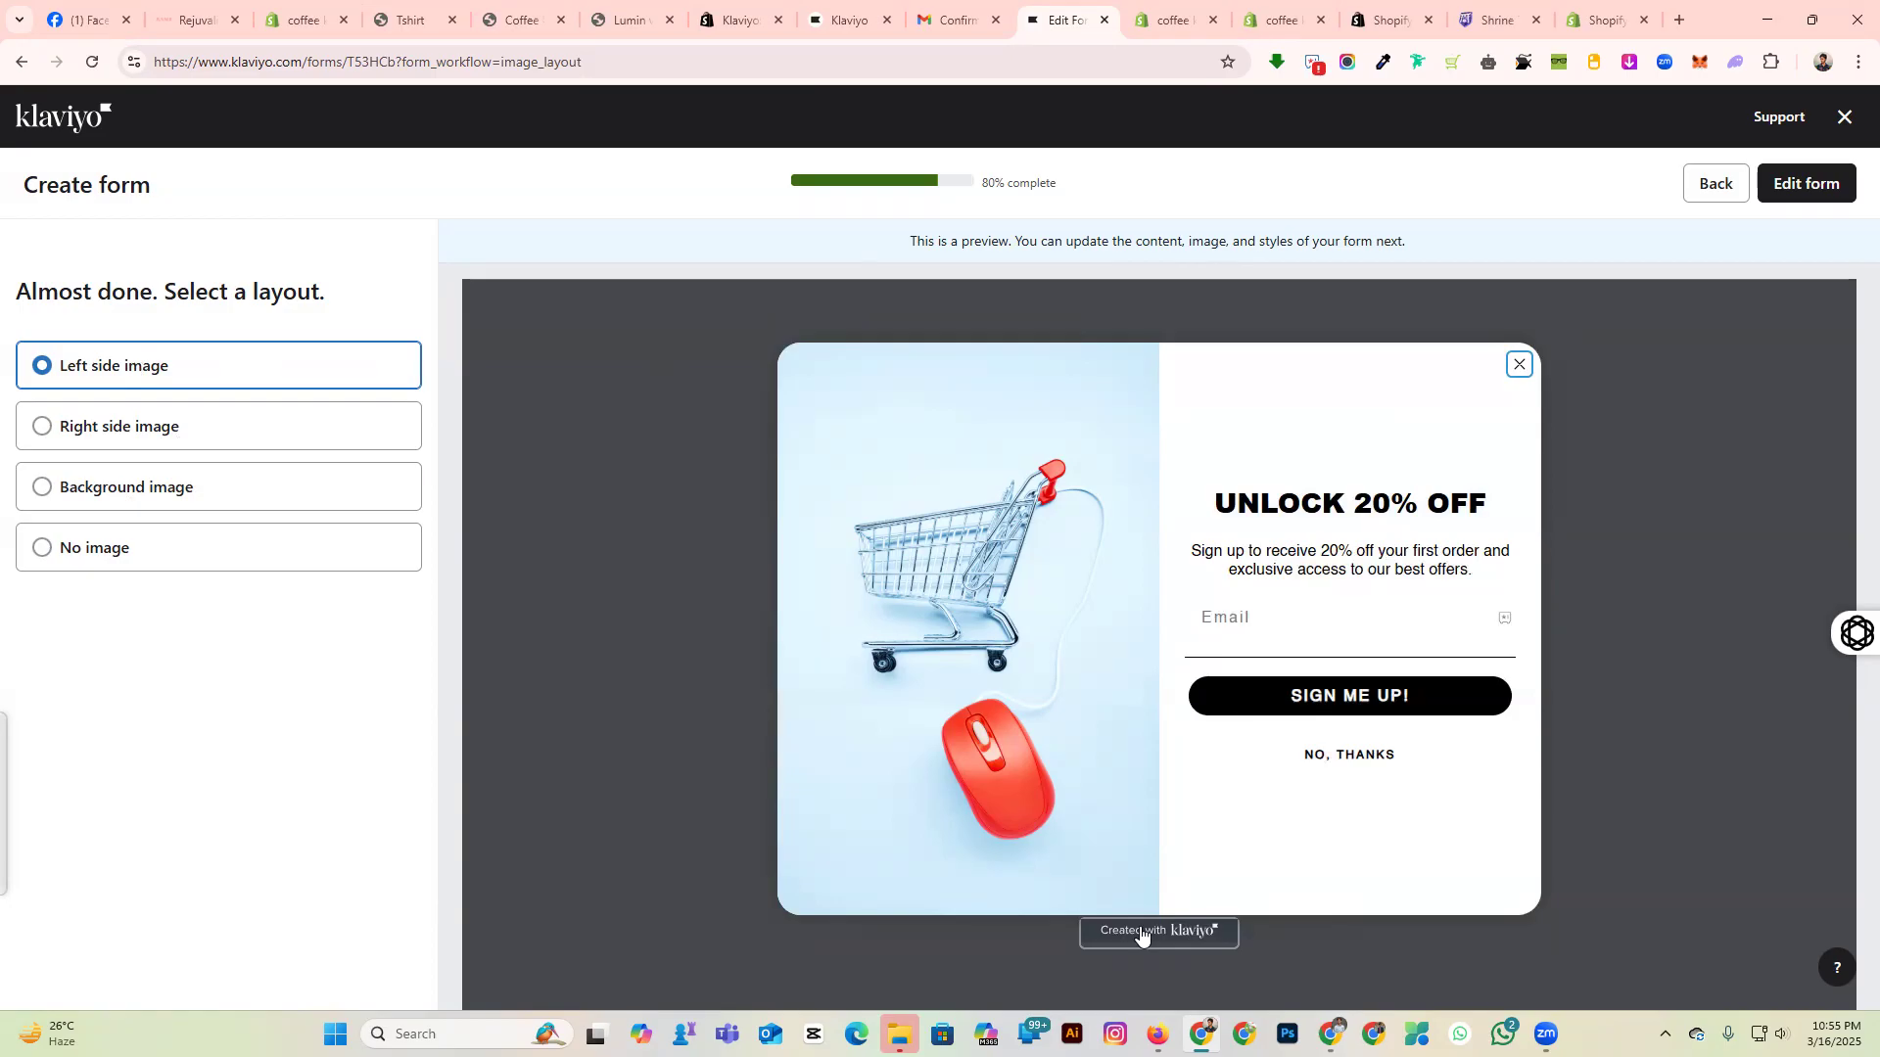
# Proceed to editing the form and start replacing the popup's side image with one imported from a URL.
pyautogui.click(1814, 186)
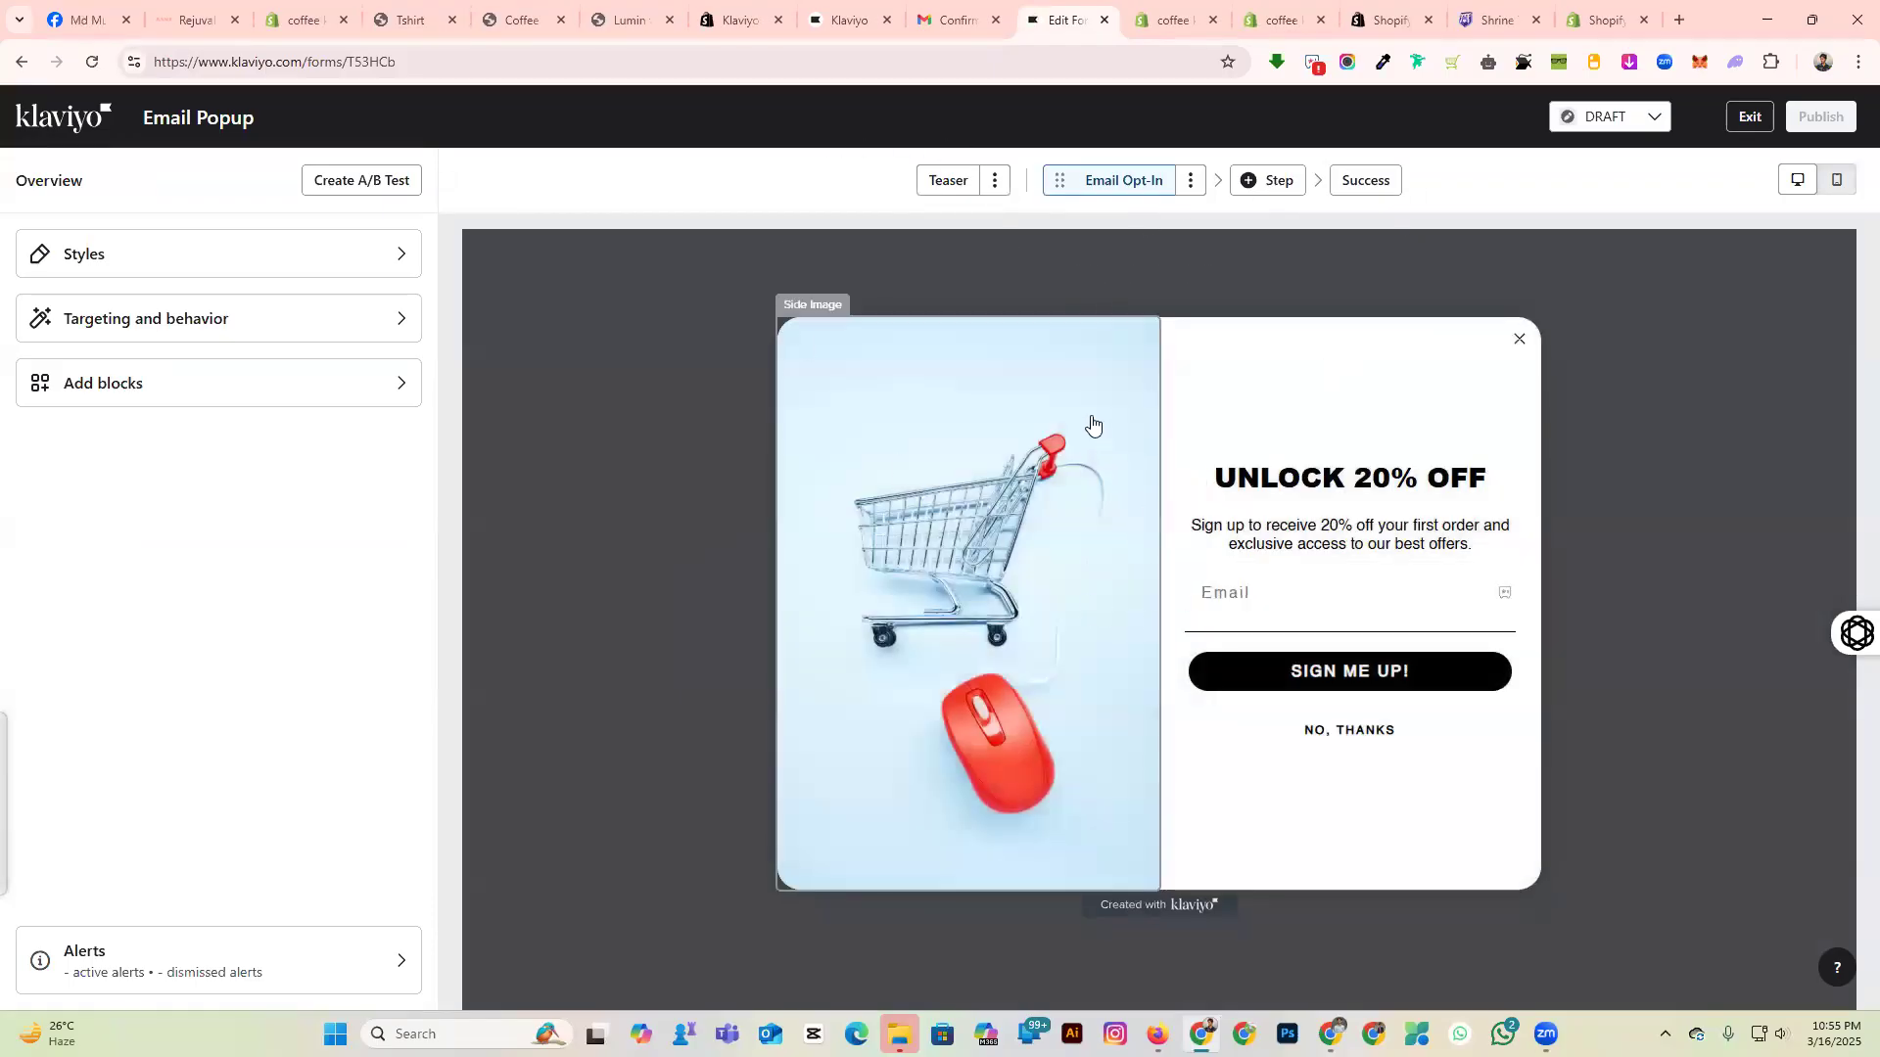
pyautogui.click(1093, 423)
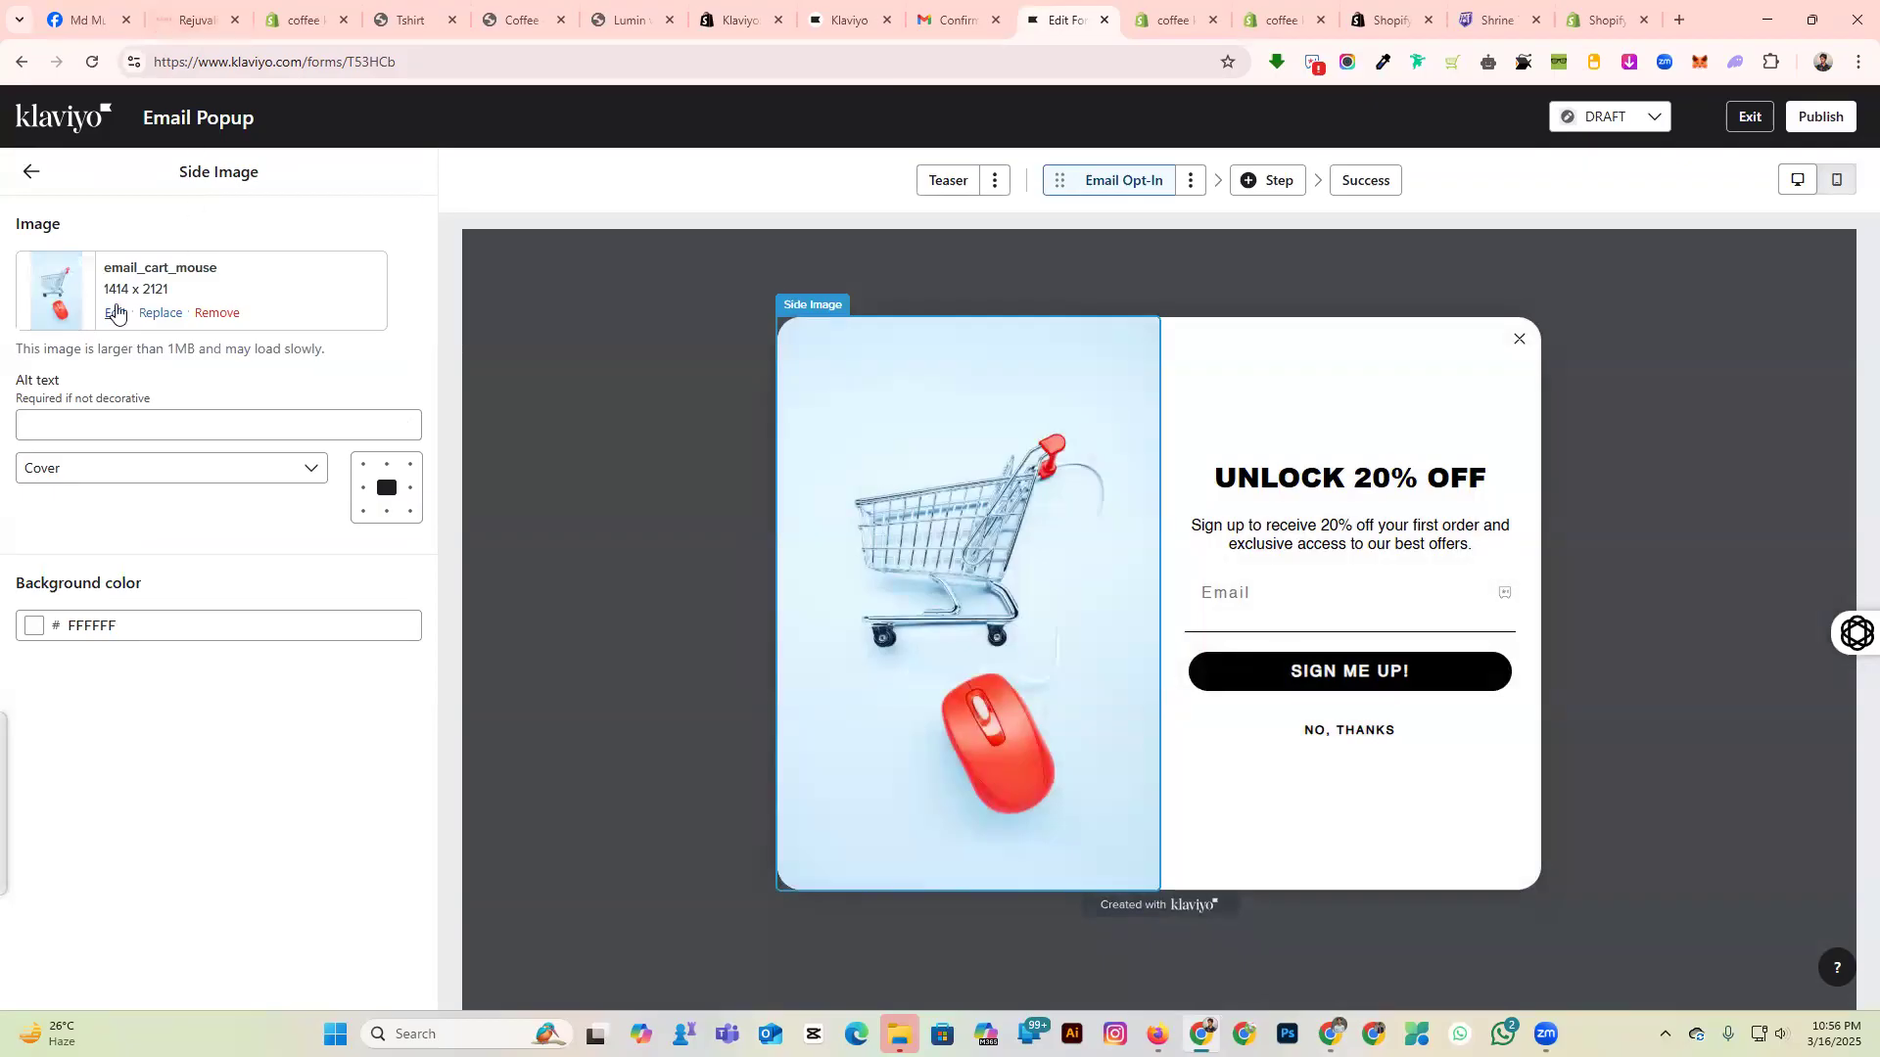
pyautogui.click(157, 313)
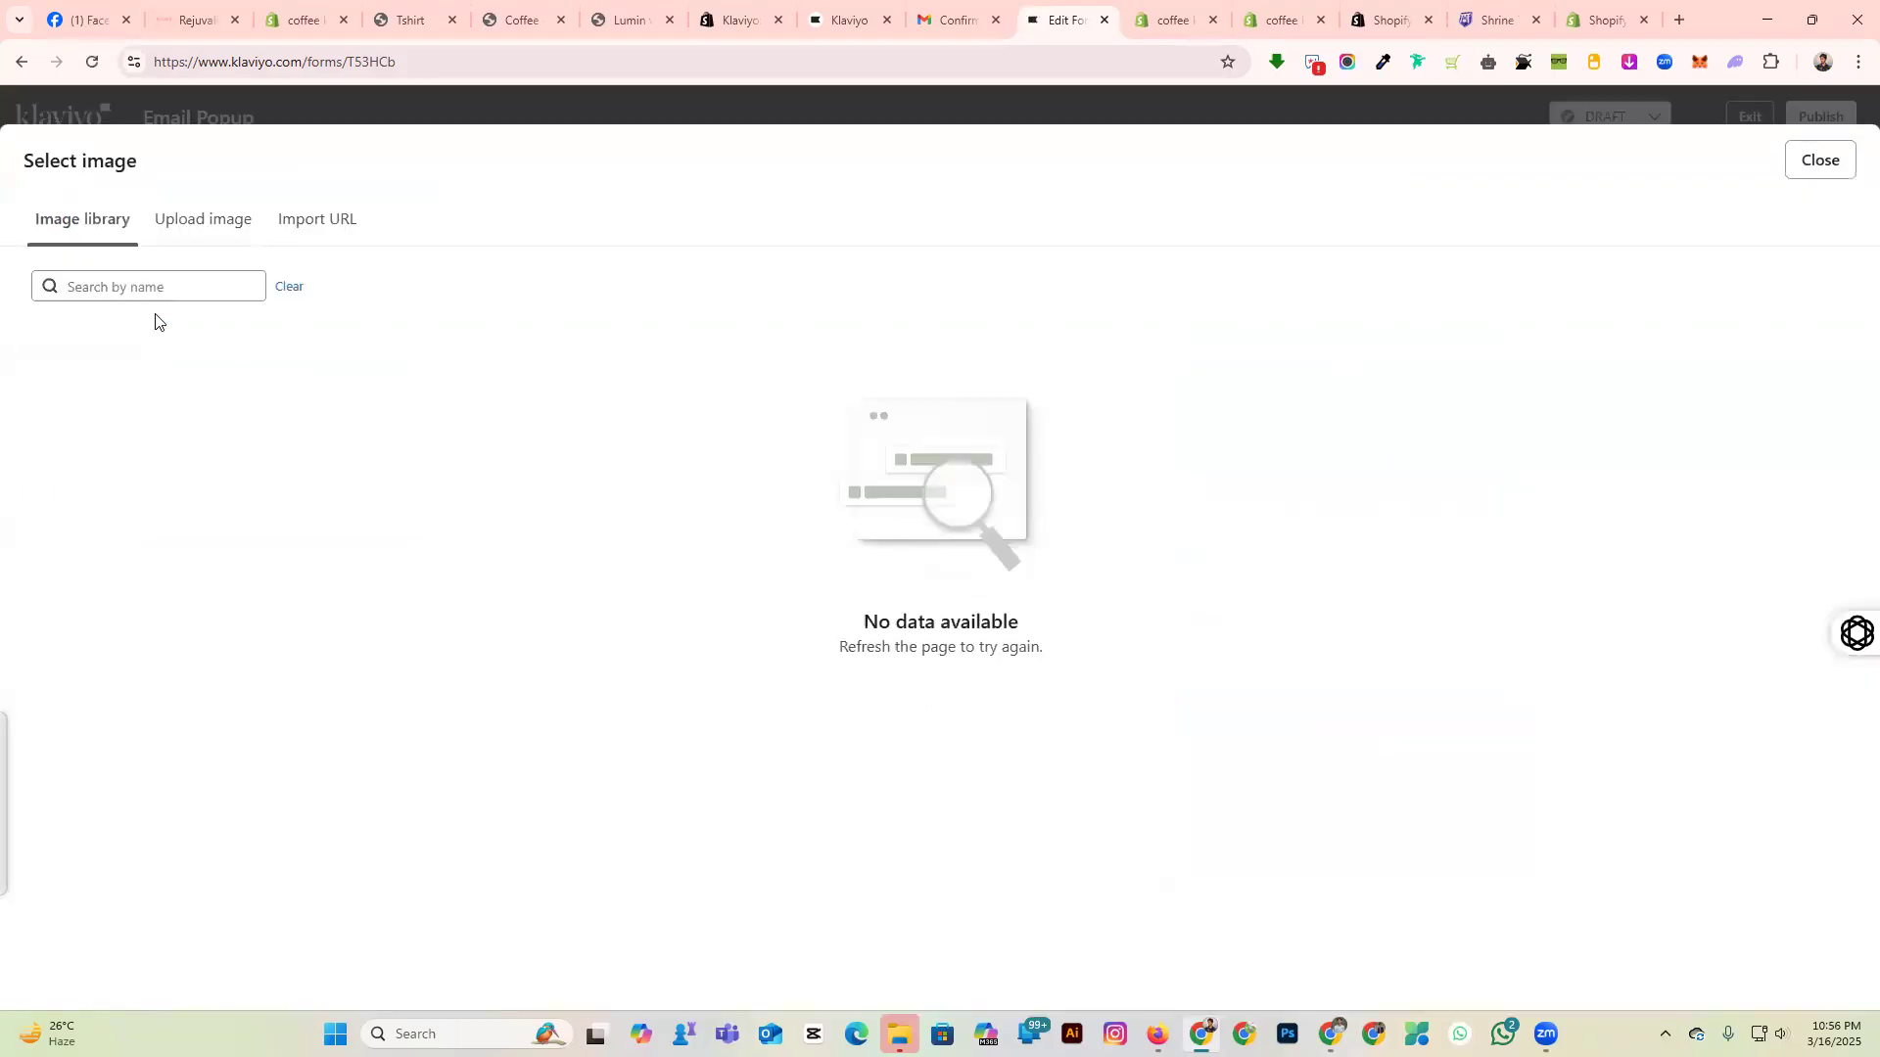
pyautogui.click(196, 219)
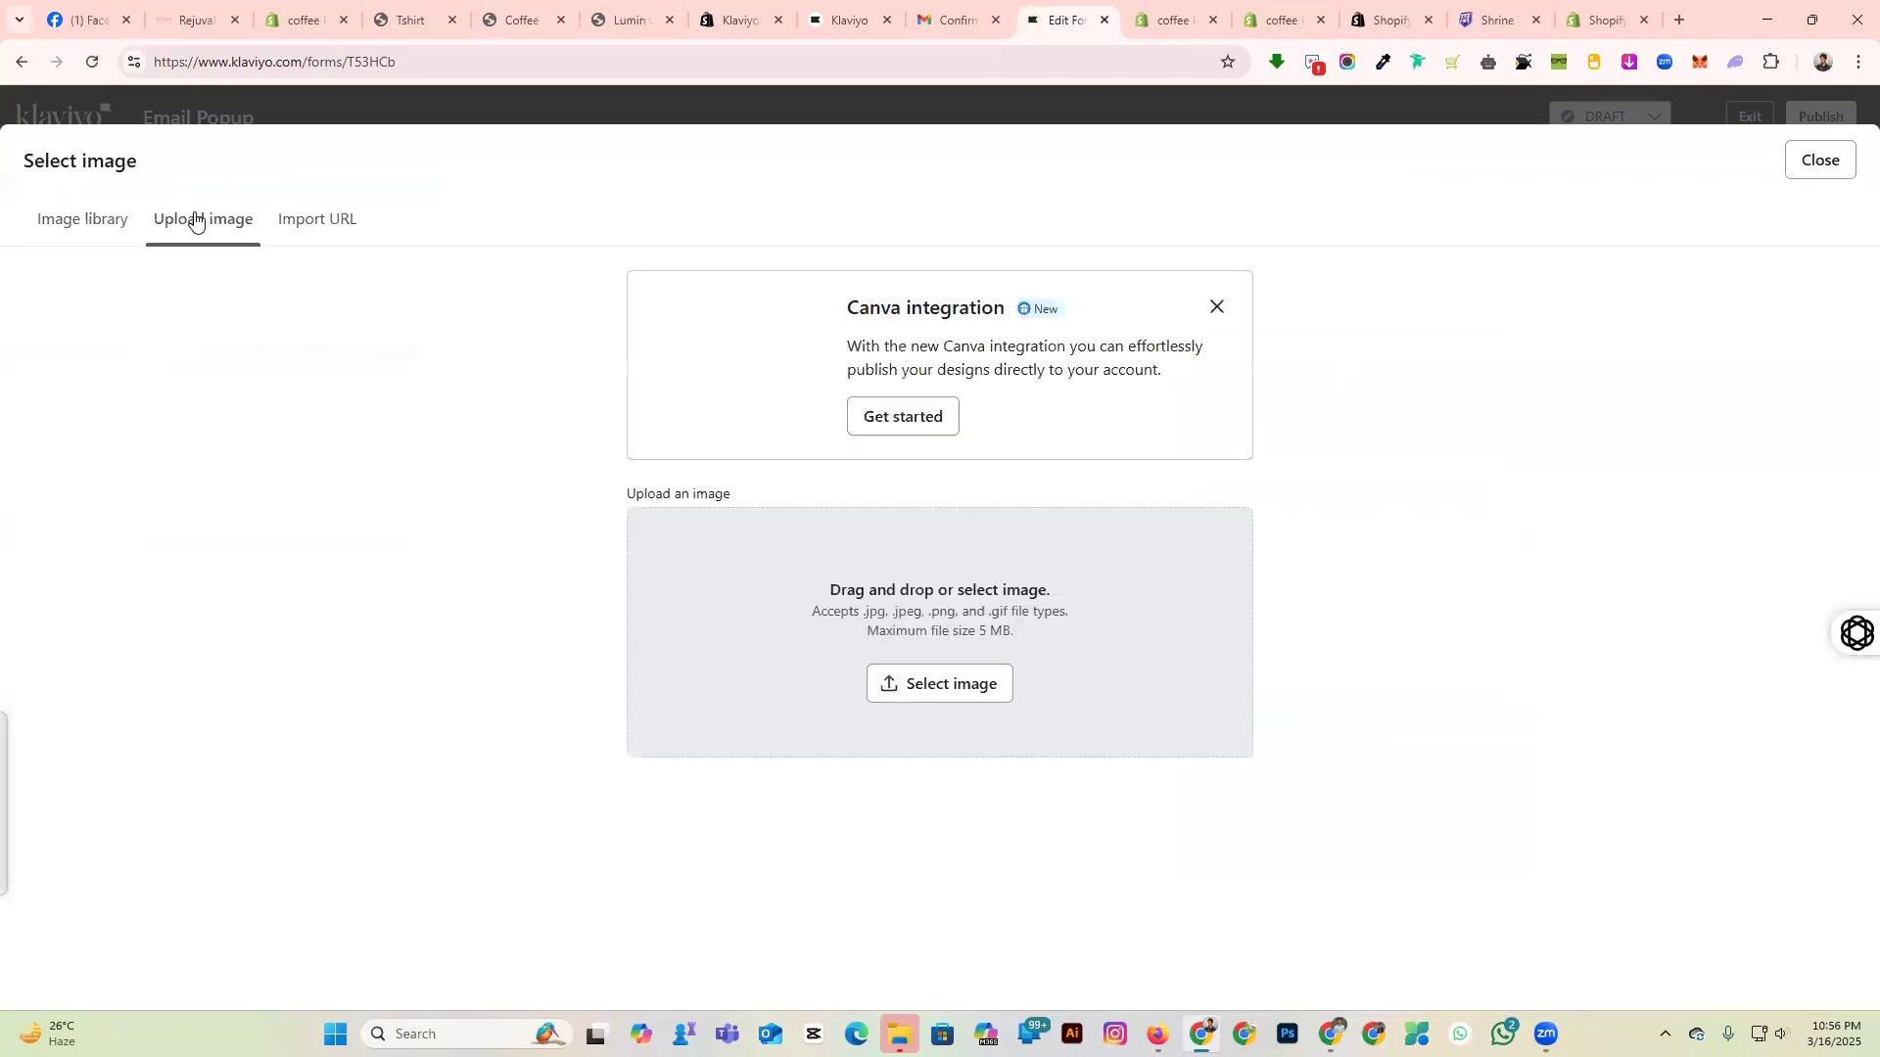
pyautogui.click(320, 223)
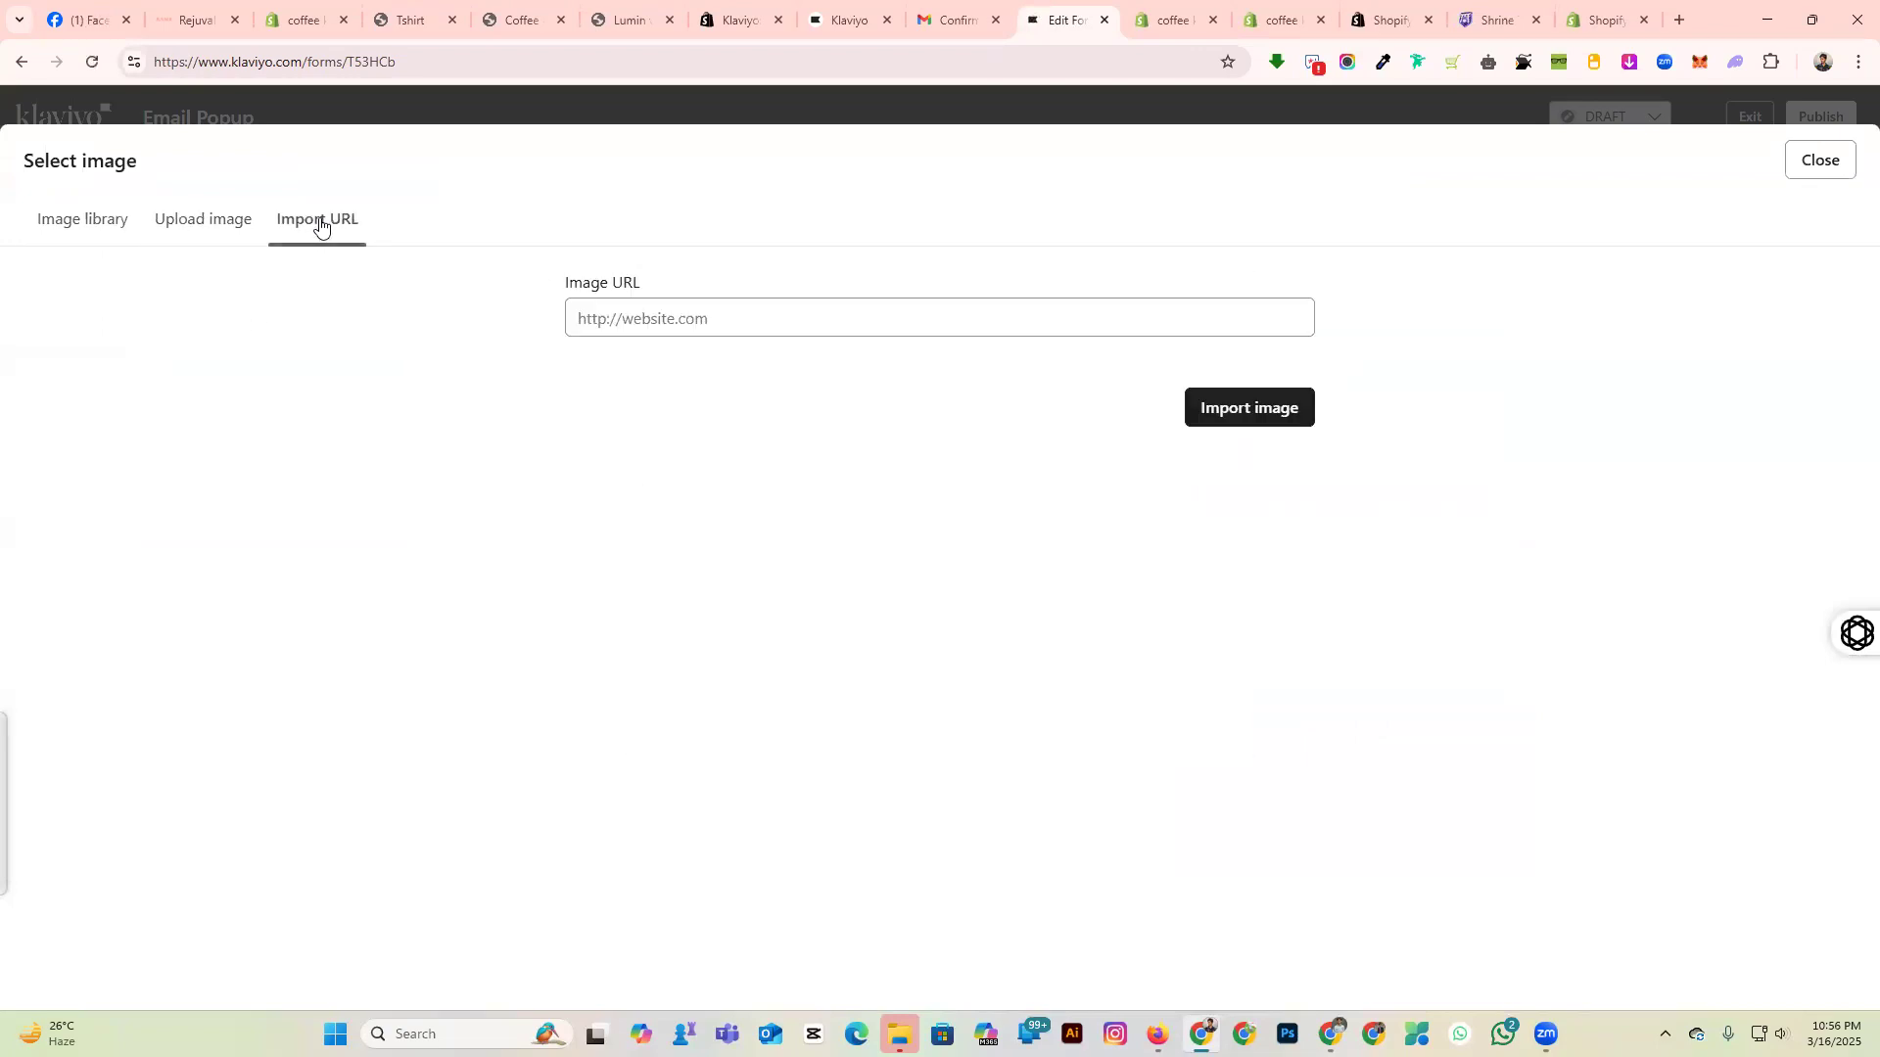
pyautogui.click(613, 306)
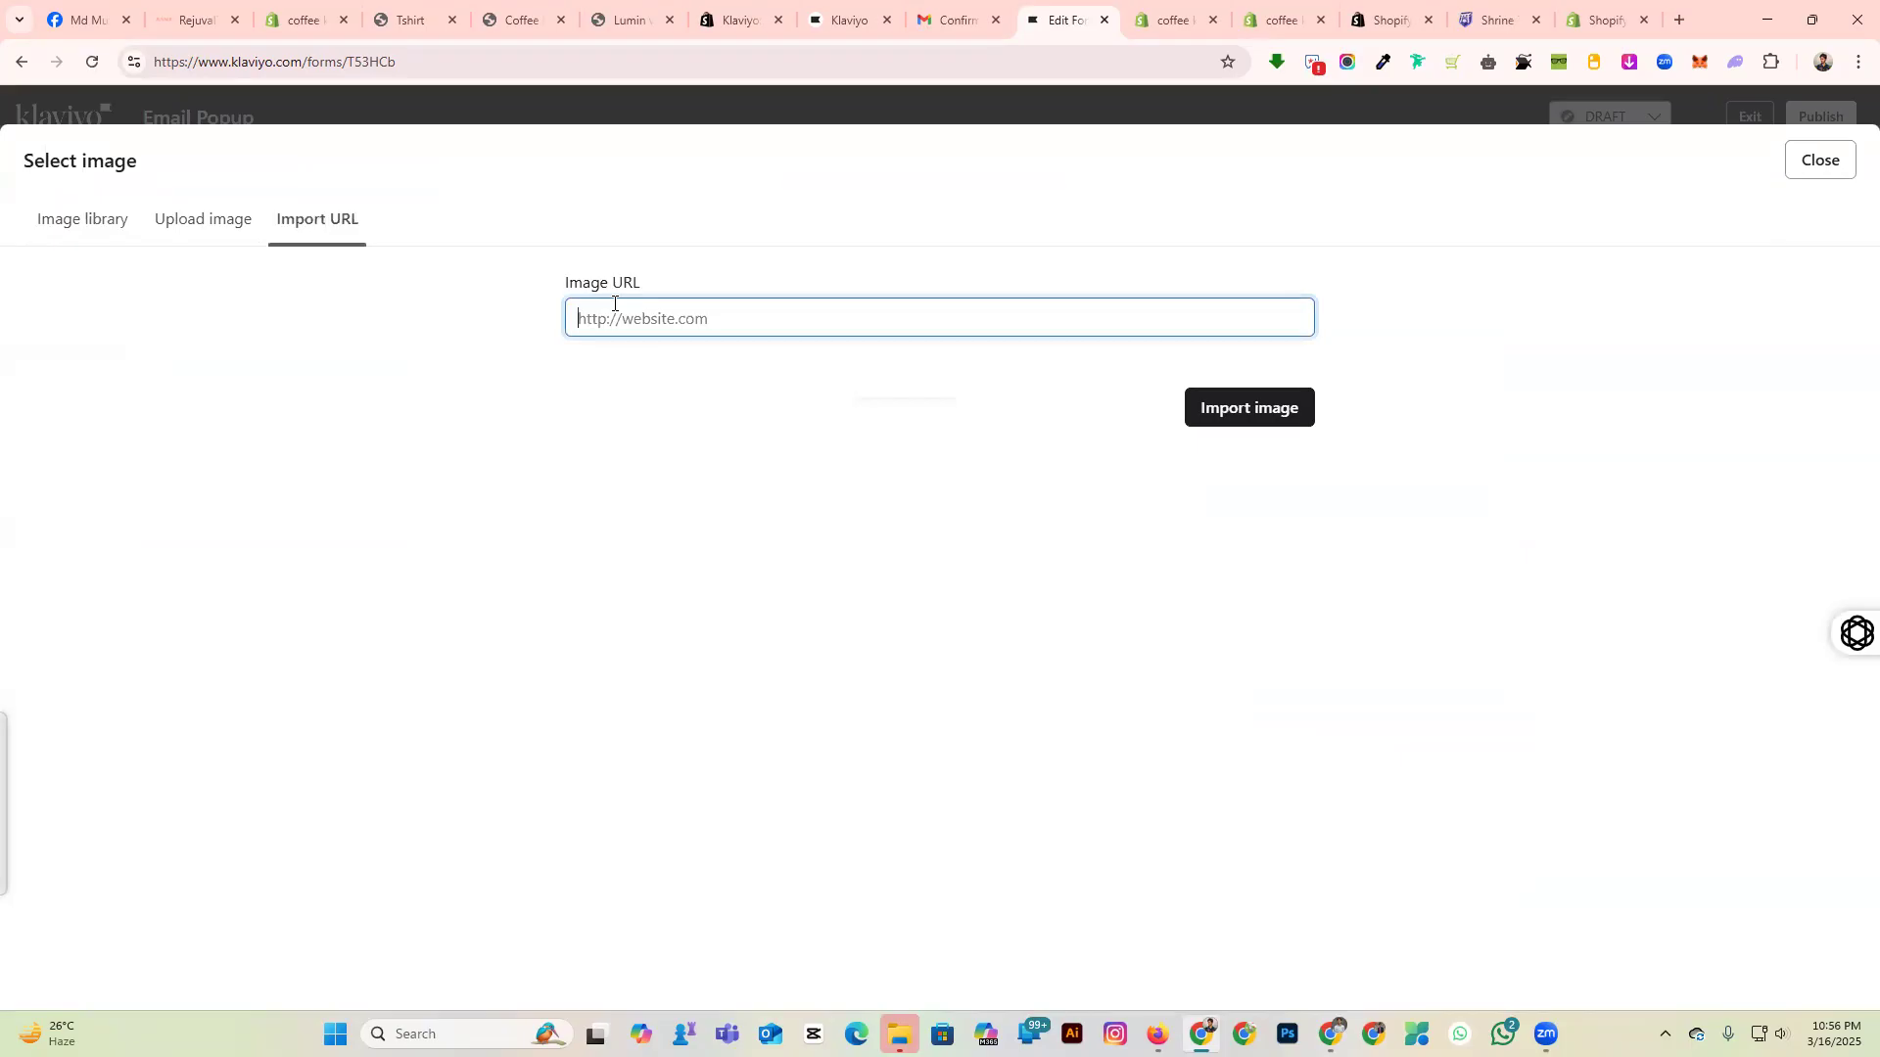
# Open the Roasters Choice product in the coffee storefront preview and copy its product photo's image address.
pyautogui.click(409, 12)
pyautogui.scroll(10, 882, 722)
pyautogui.scroll(-15, 873, 735)
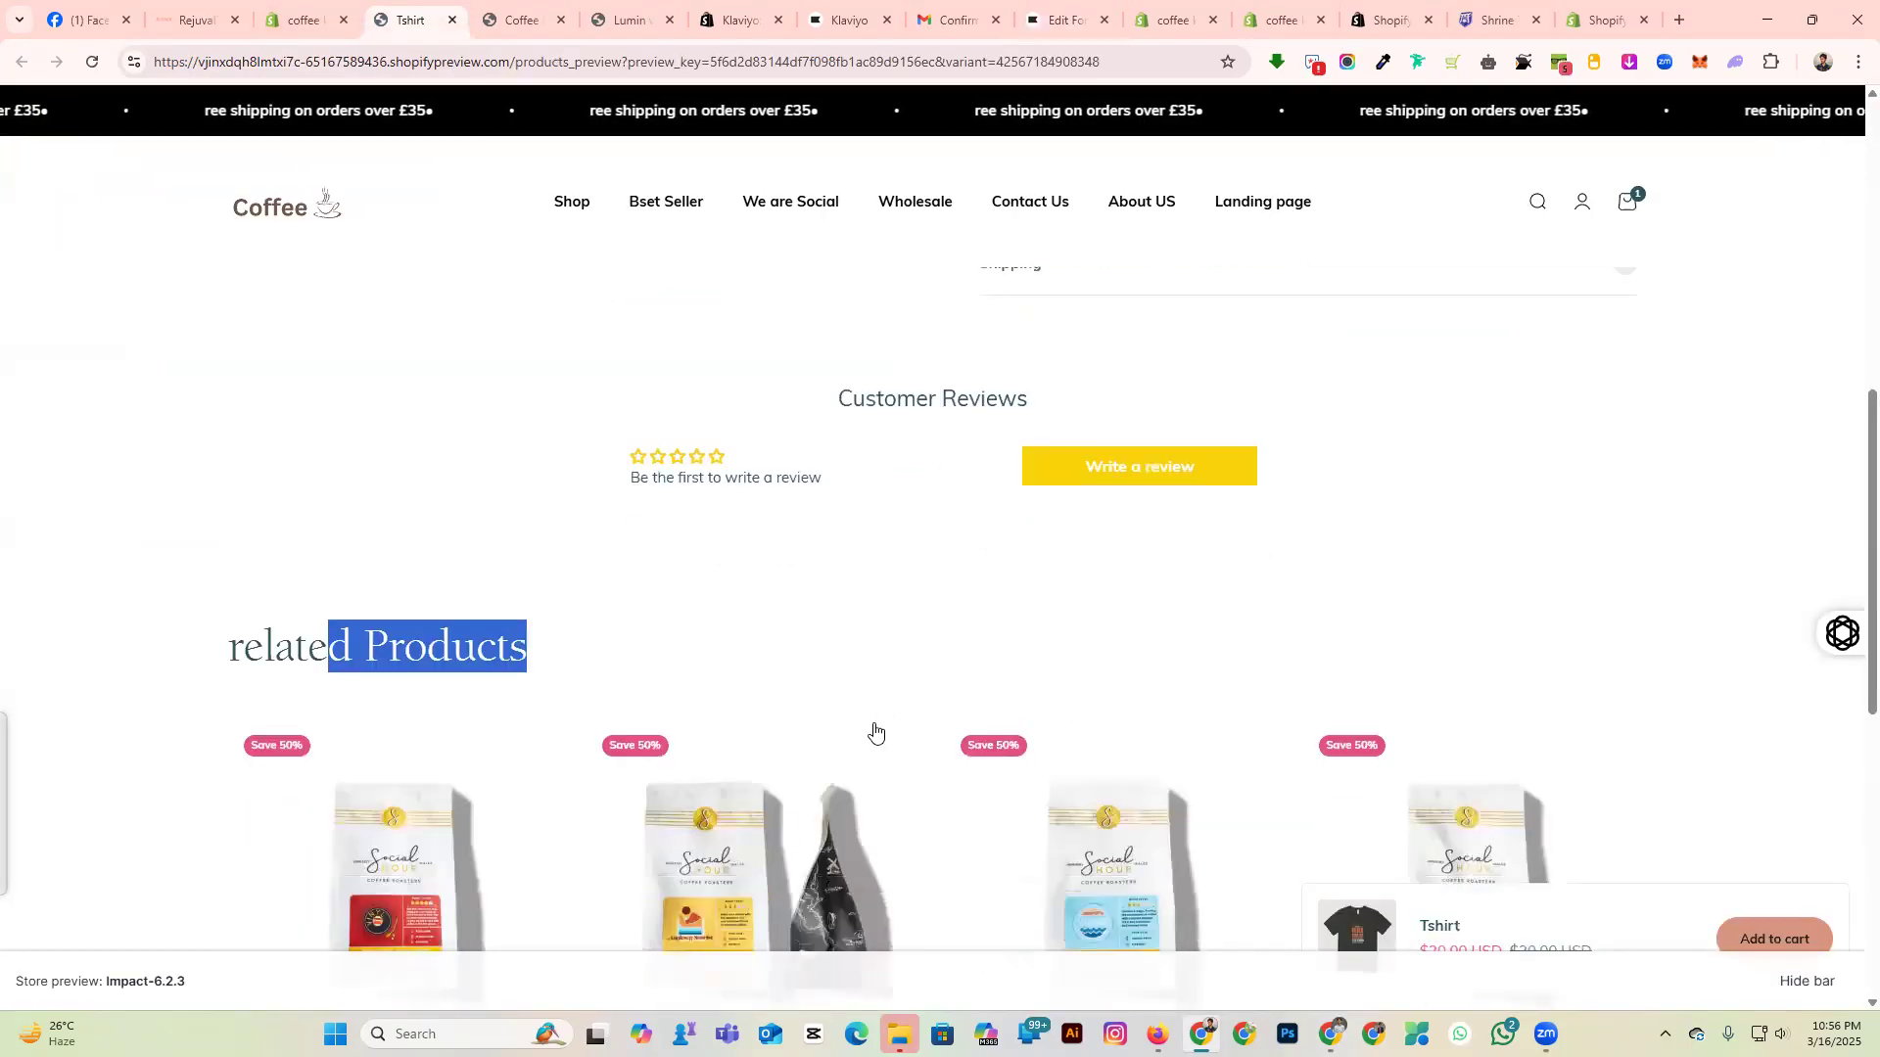
pyautogui.click(767, 602)
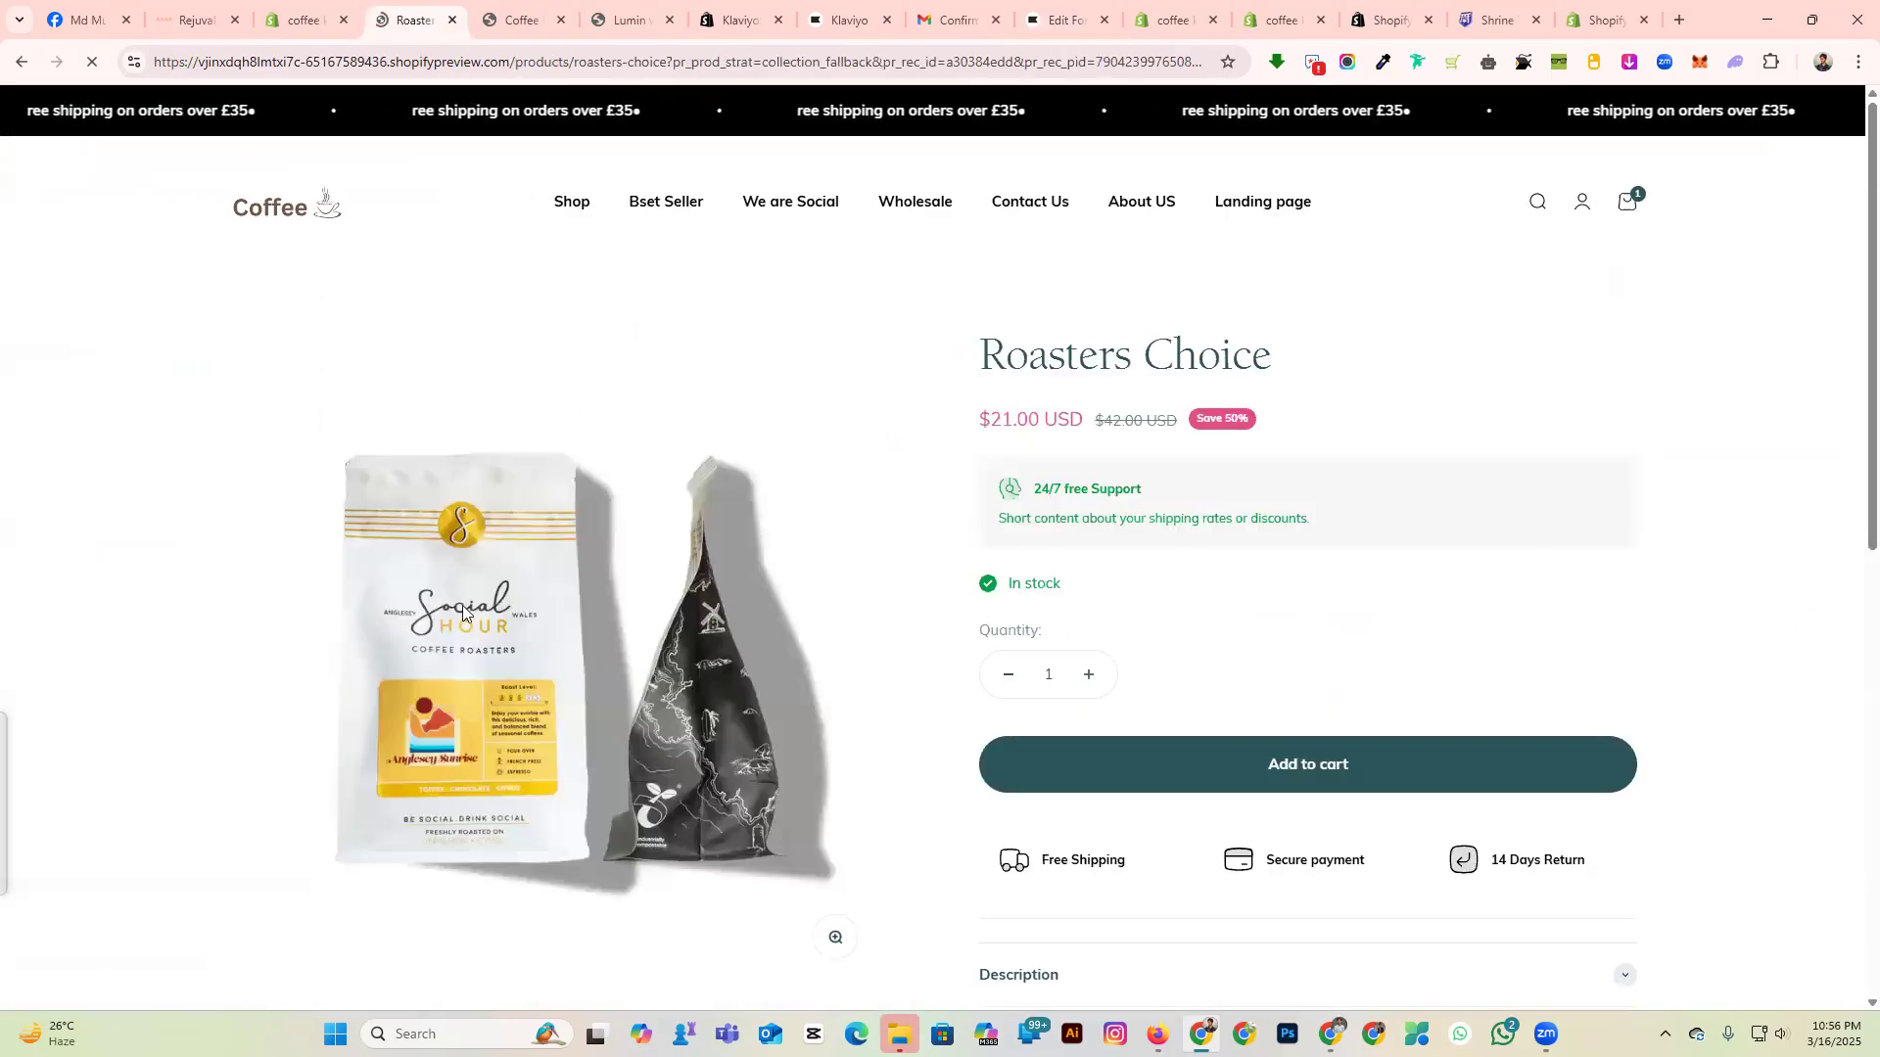
pyautogui.rightClick(460, 605)
pyautogui.click(604, 281)
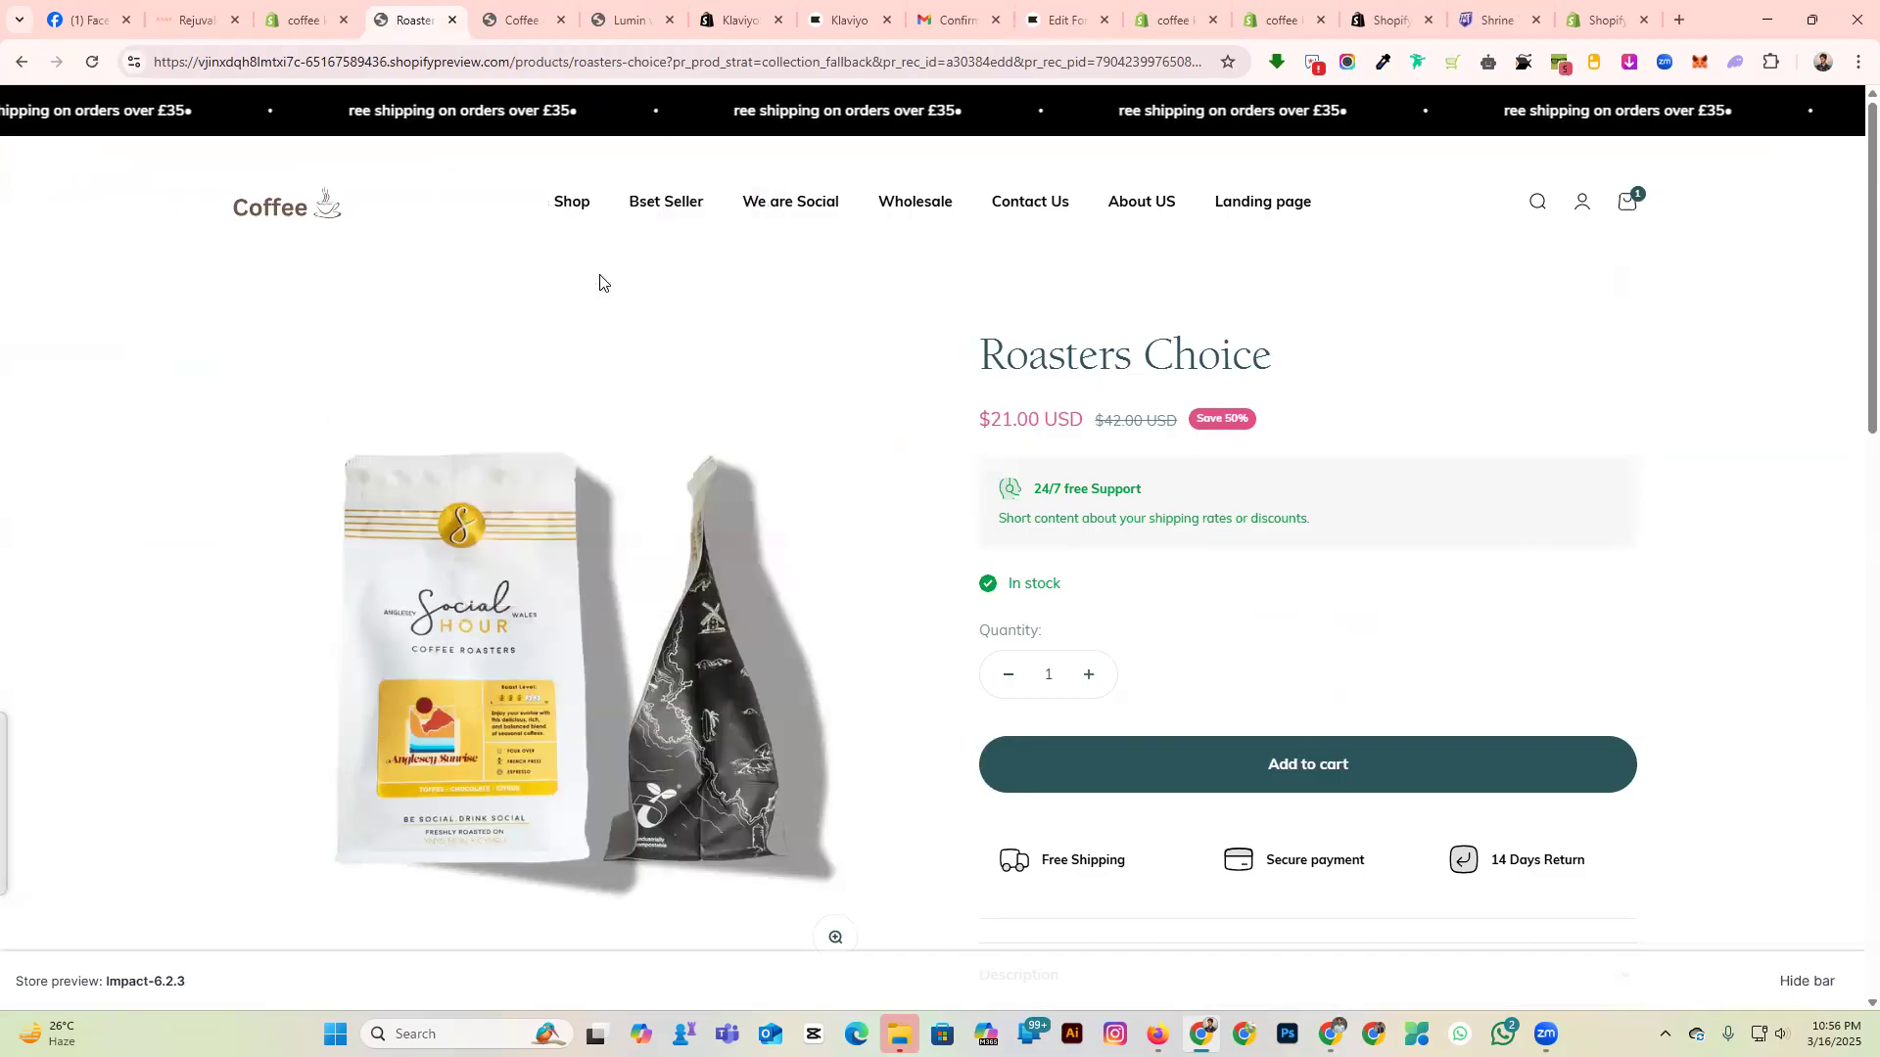
# Import the copied Anglesey_Sunrise_Front_Side product photo into Klaviyo as the popup's side image.
pyautogui.click(1062, 20)
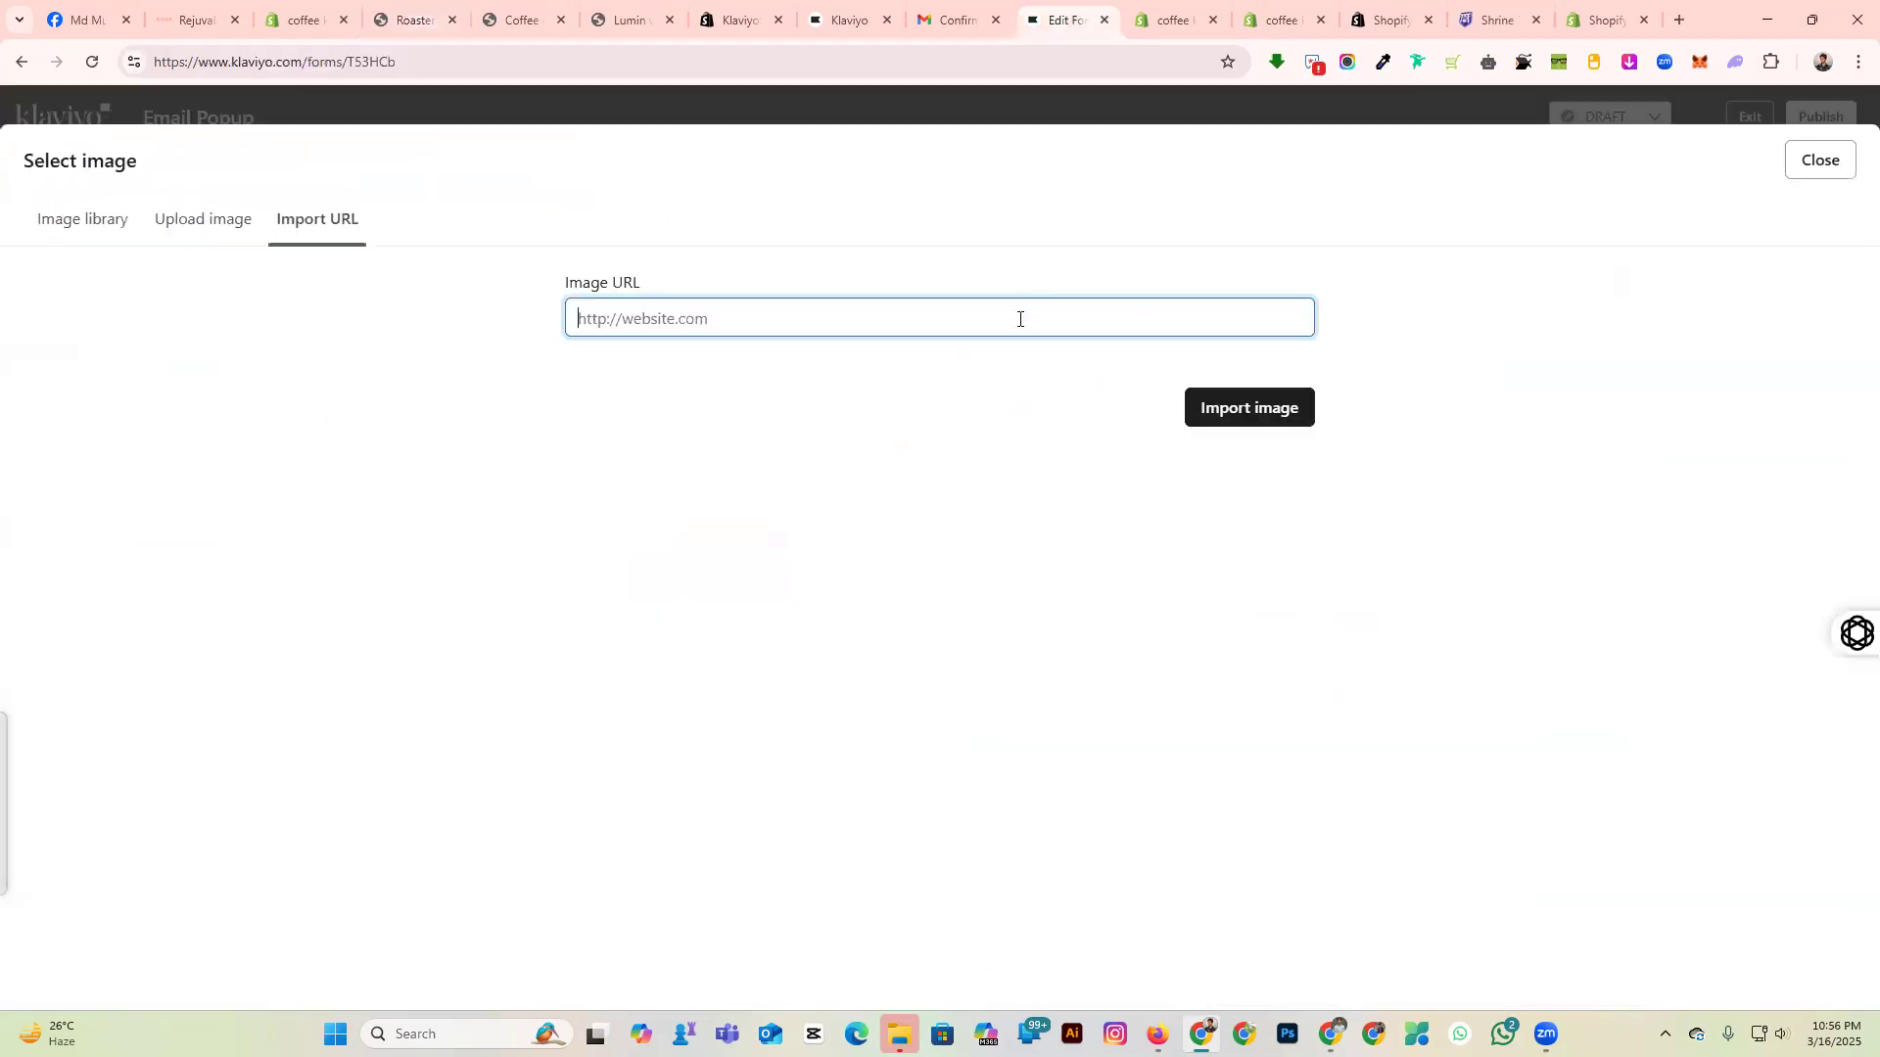
pyautogui.rightClick(722, 318)
pyautogui.click(844, 517)
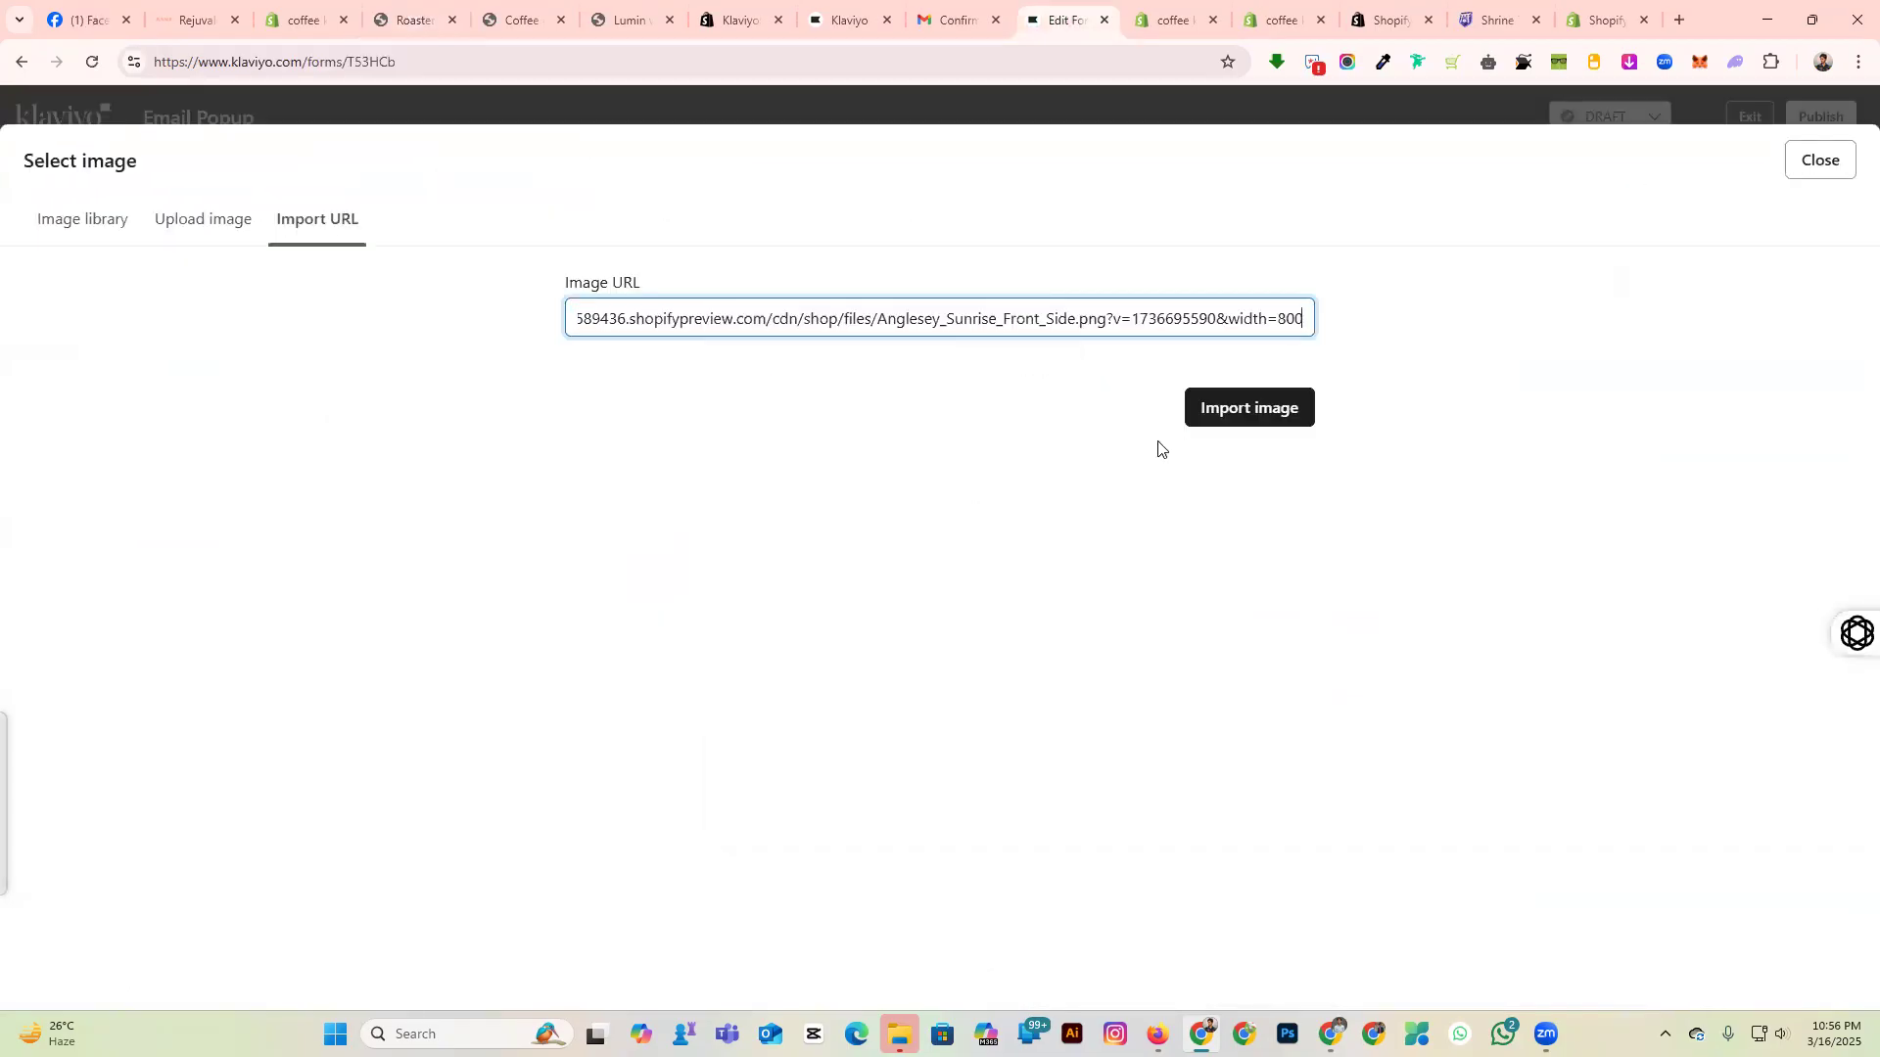
pyautogui.click(1217, 411)
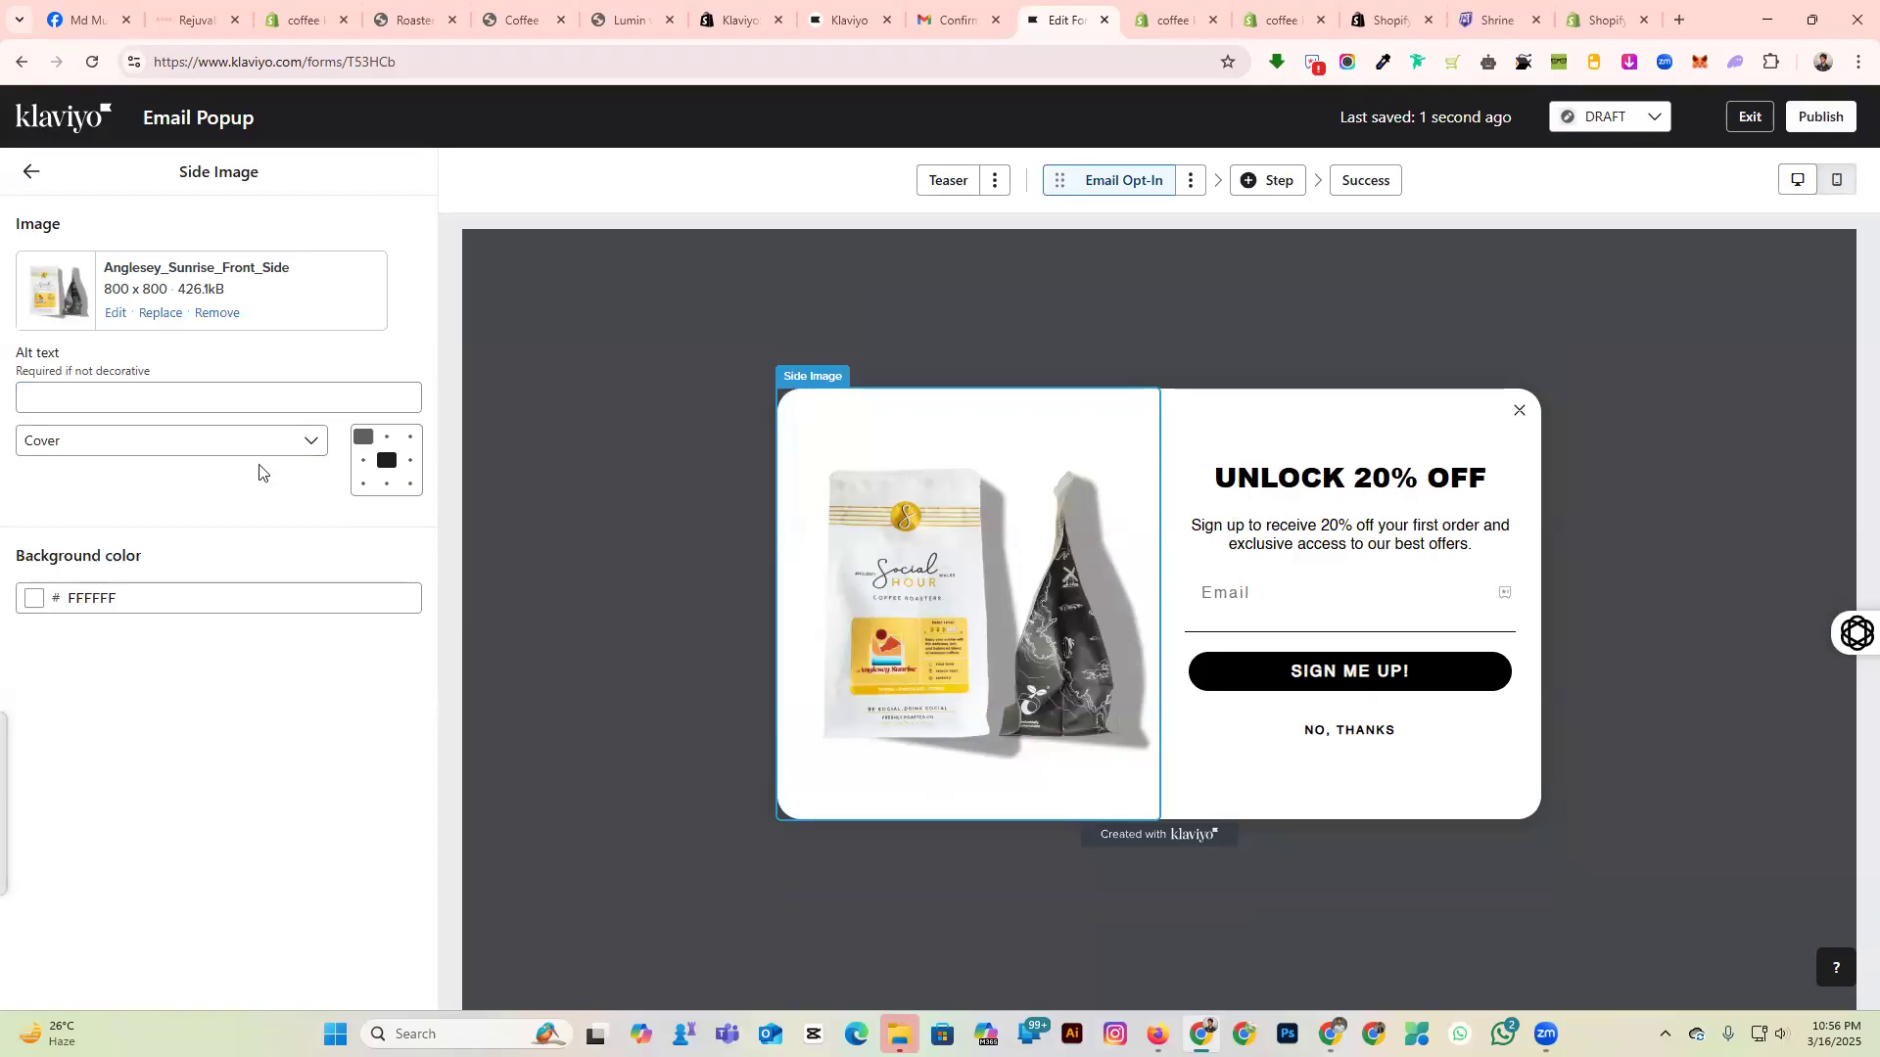
# Try the Contain fit on the popup's side image and return it to Cover.
pyautogui.click(167, 449)
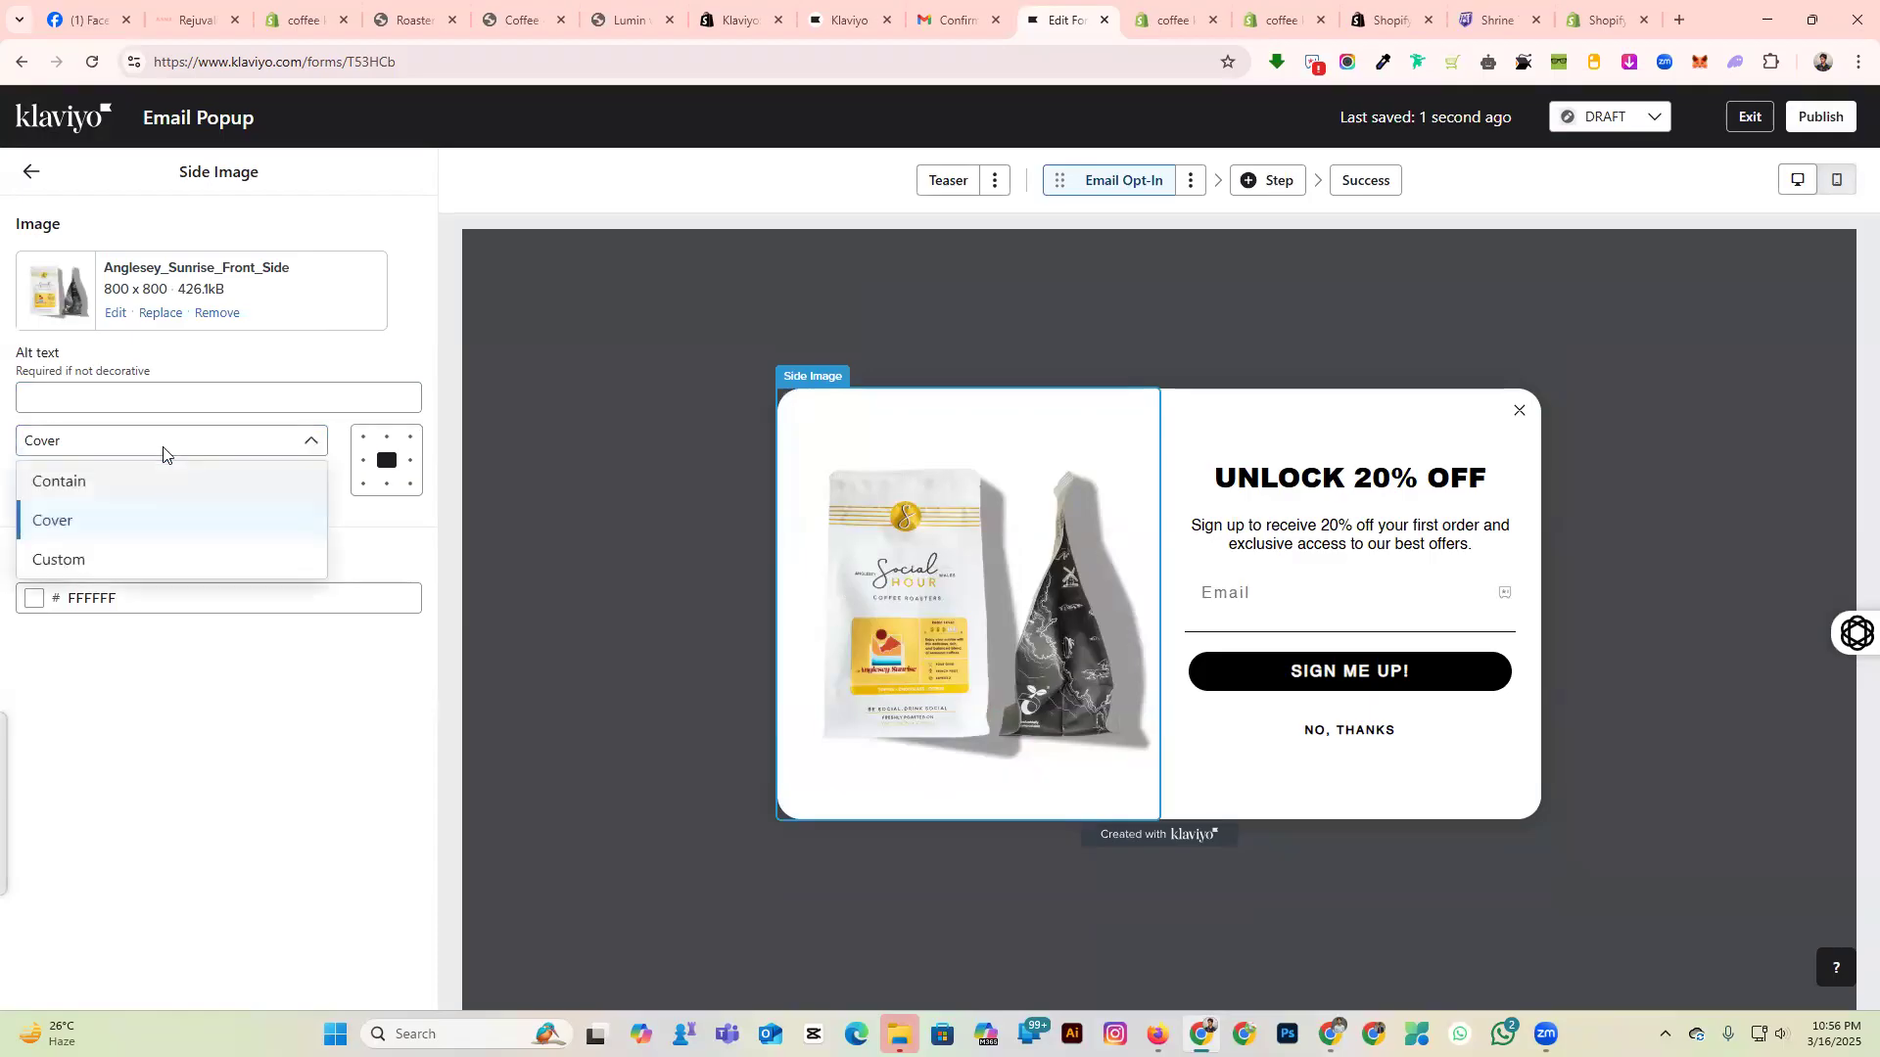
pyautogui.click(135, 483)
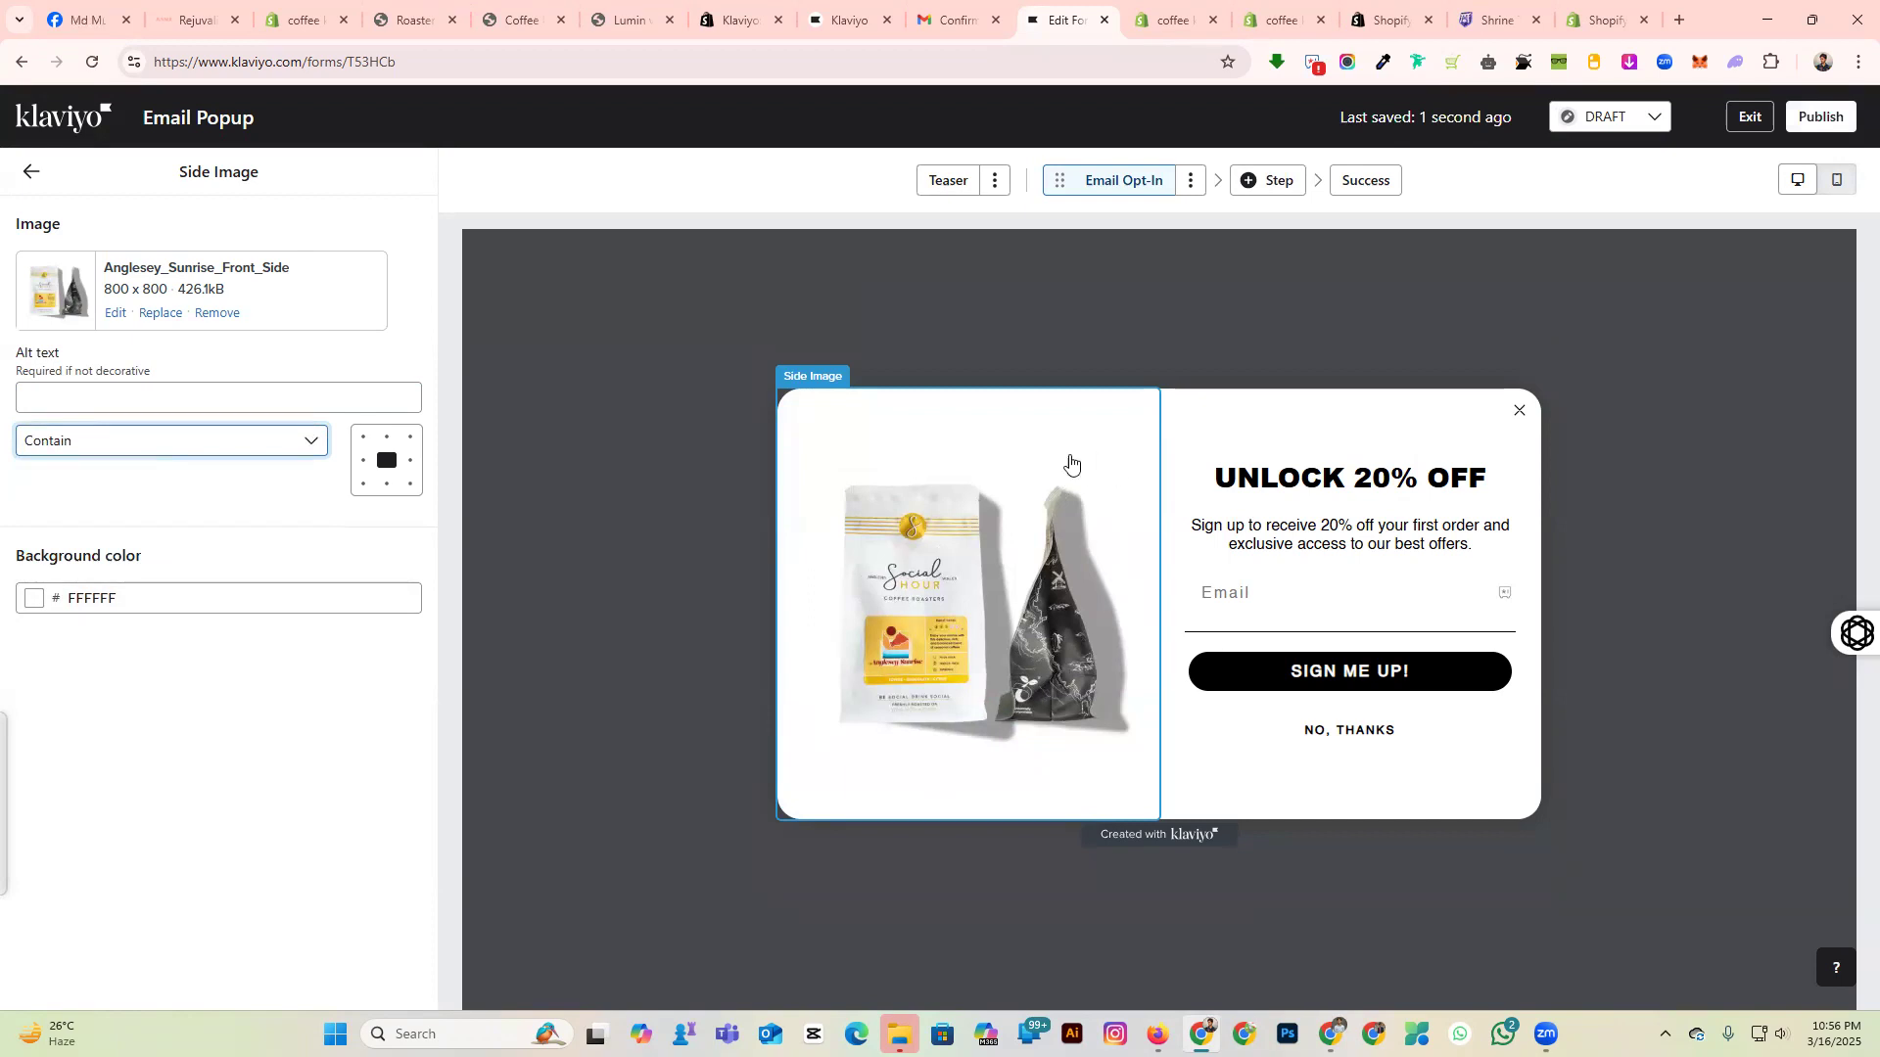
pyautogui.click(314, 456)
pyautogui.click(214, 519)
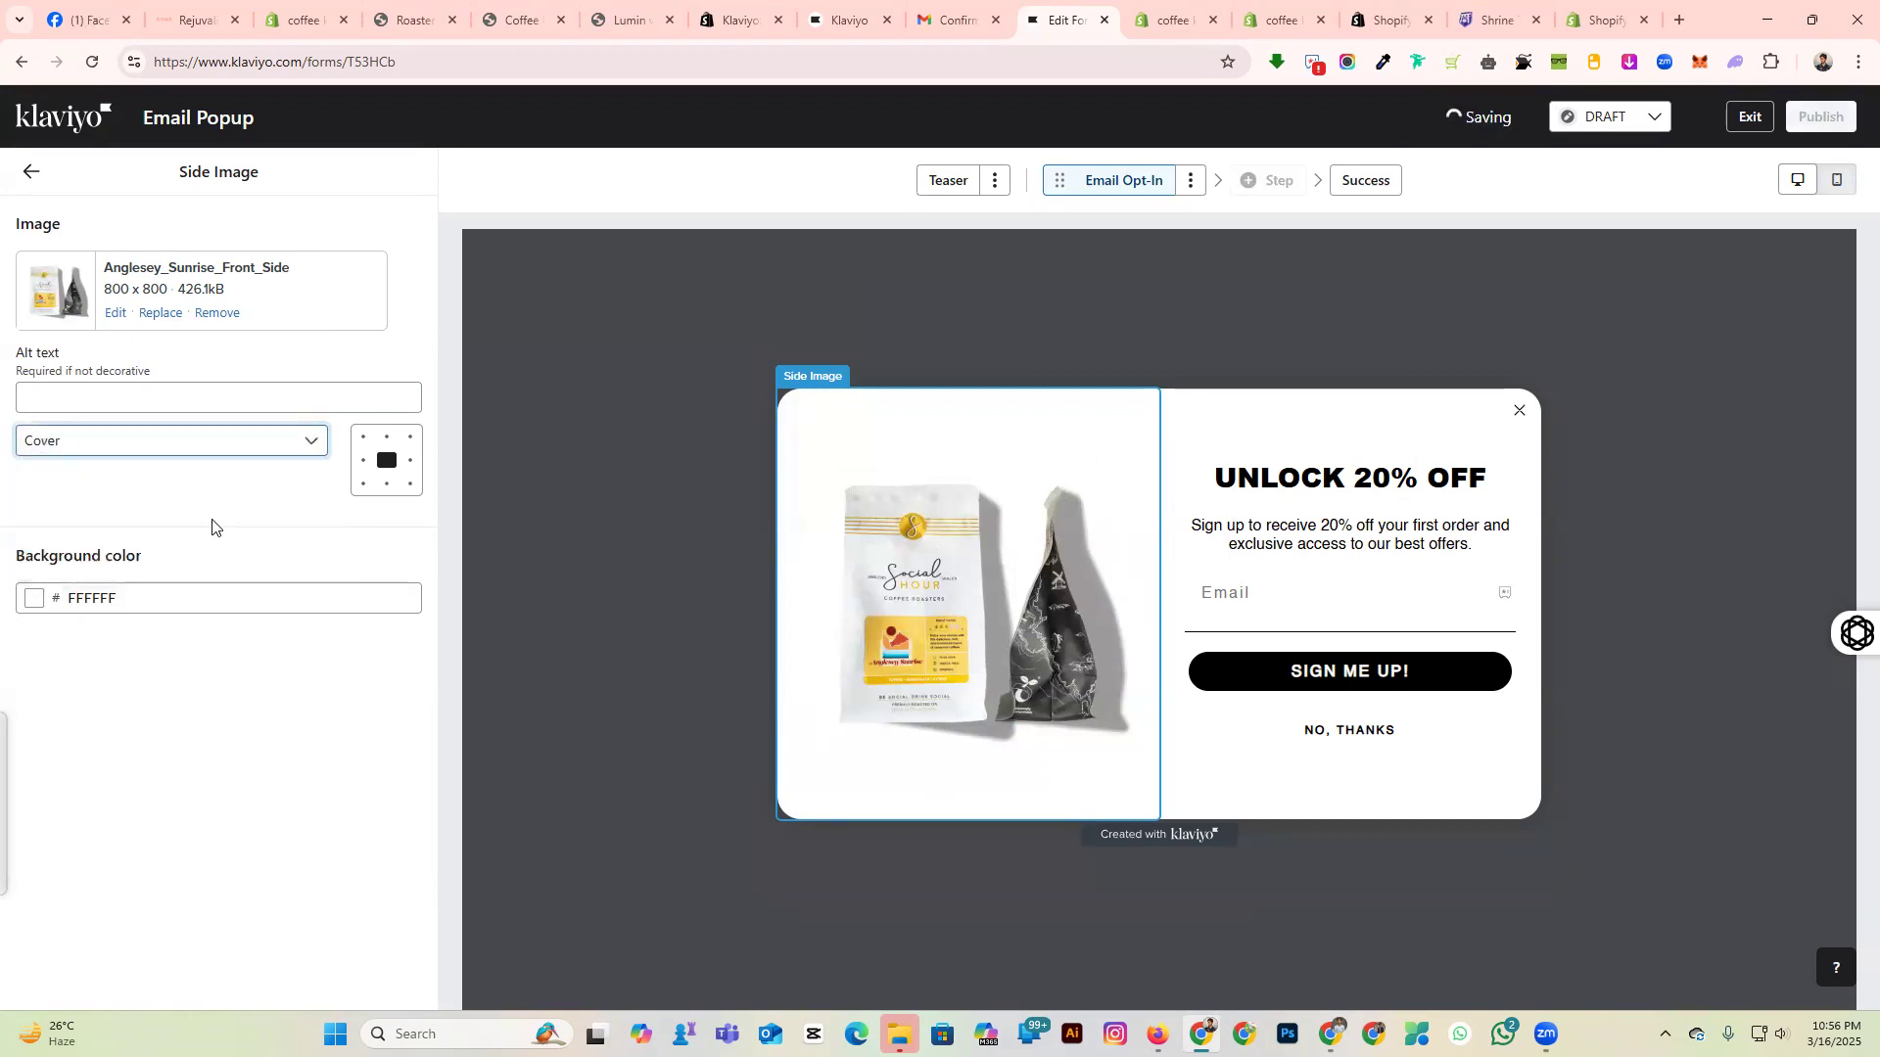
# Try the Custom fit on the popup's side image and set the fit to Contain.
pyautogui.click(235, 440)
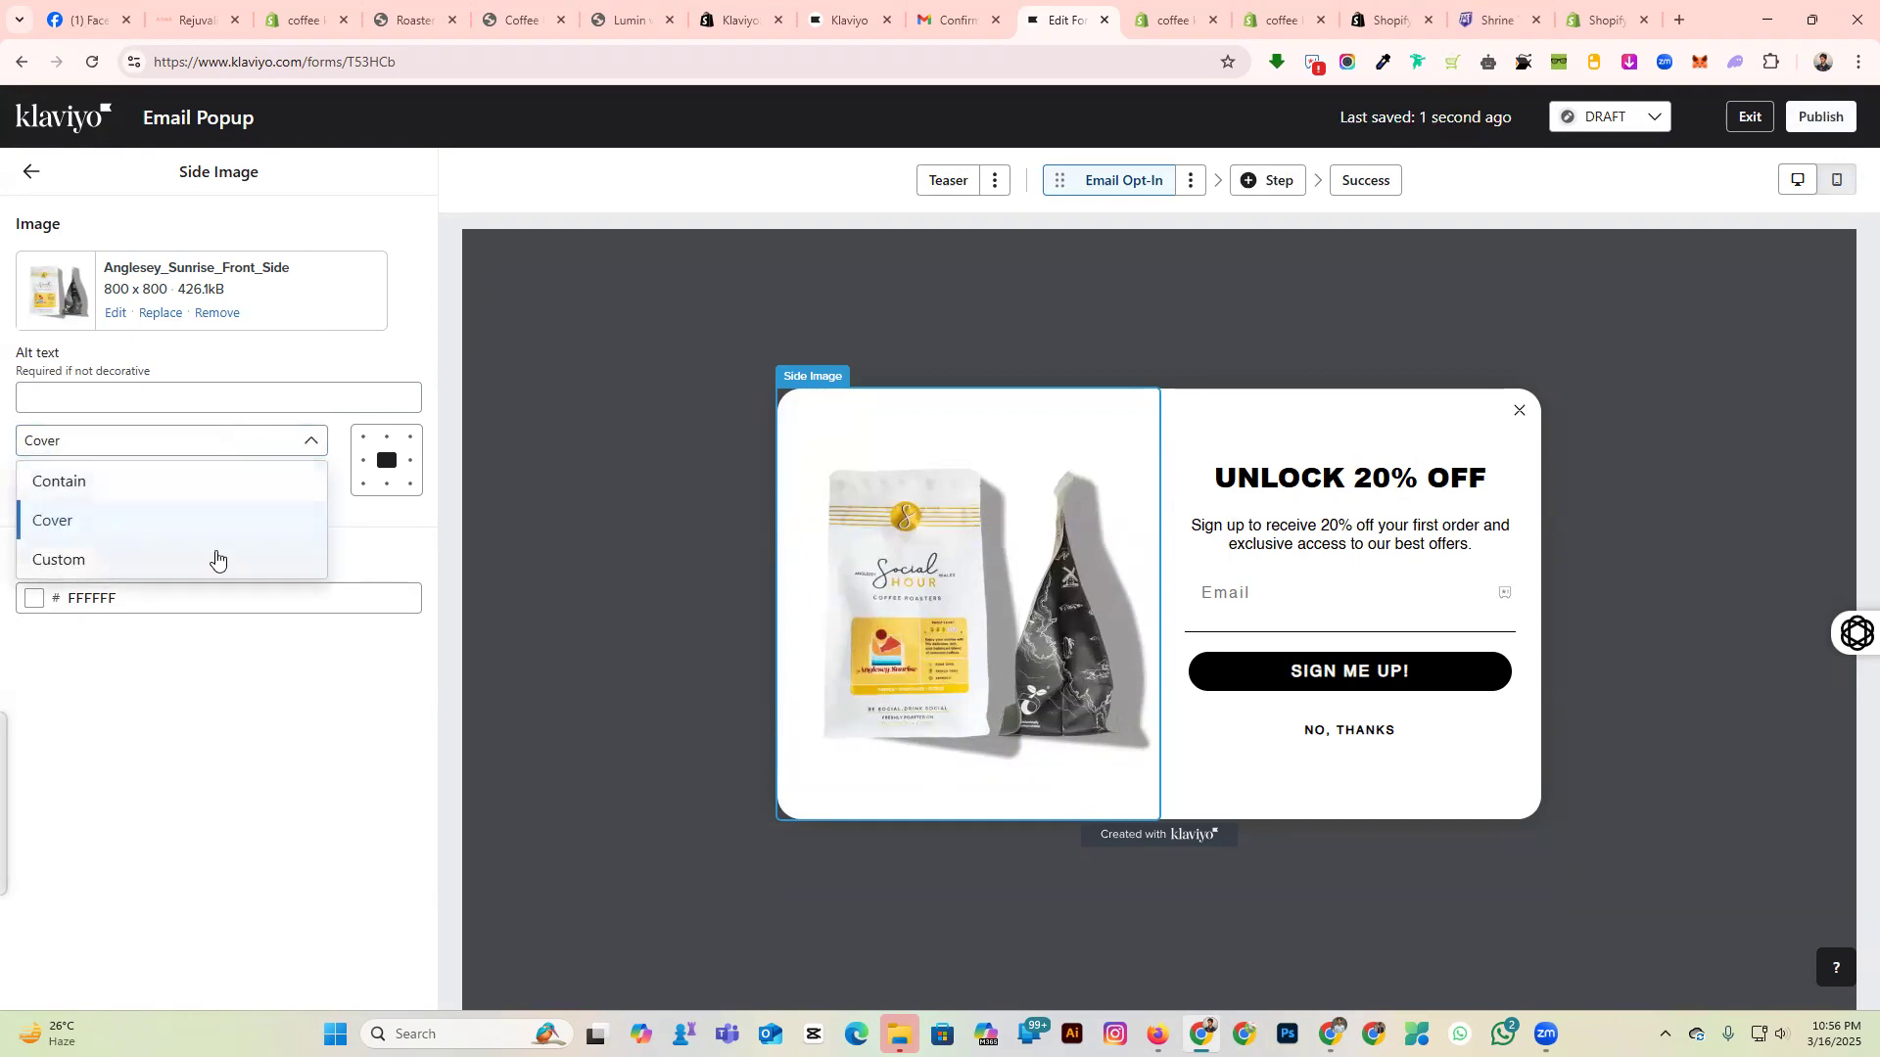
pyautogui.click(208, 560)
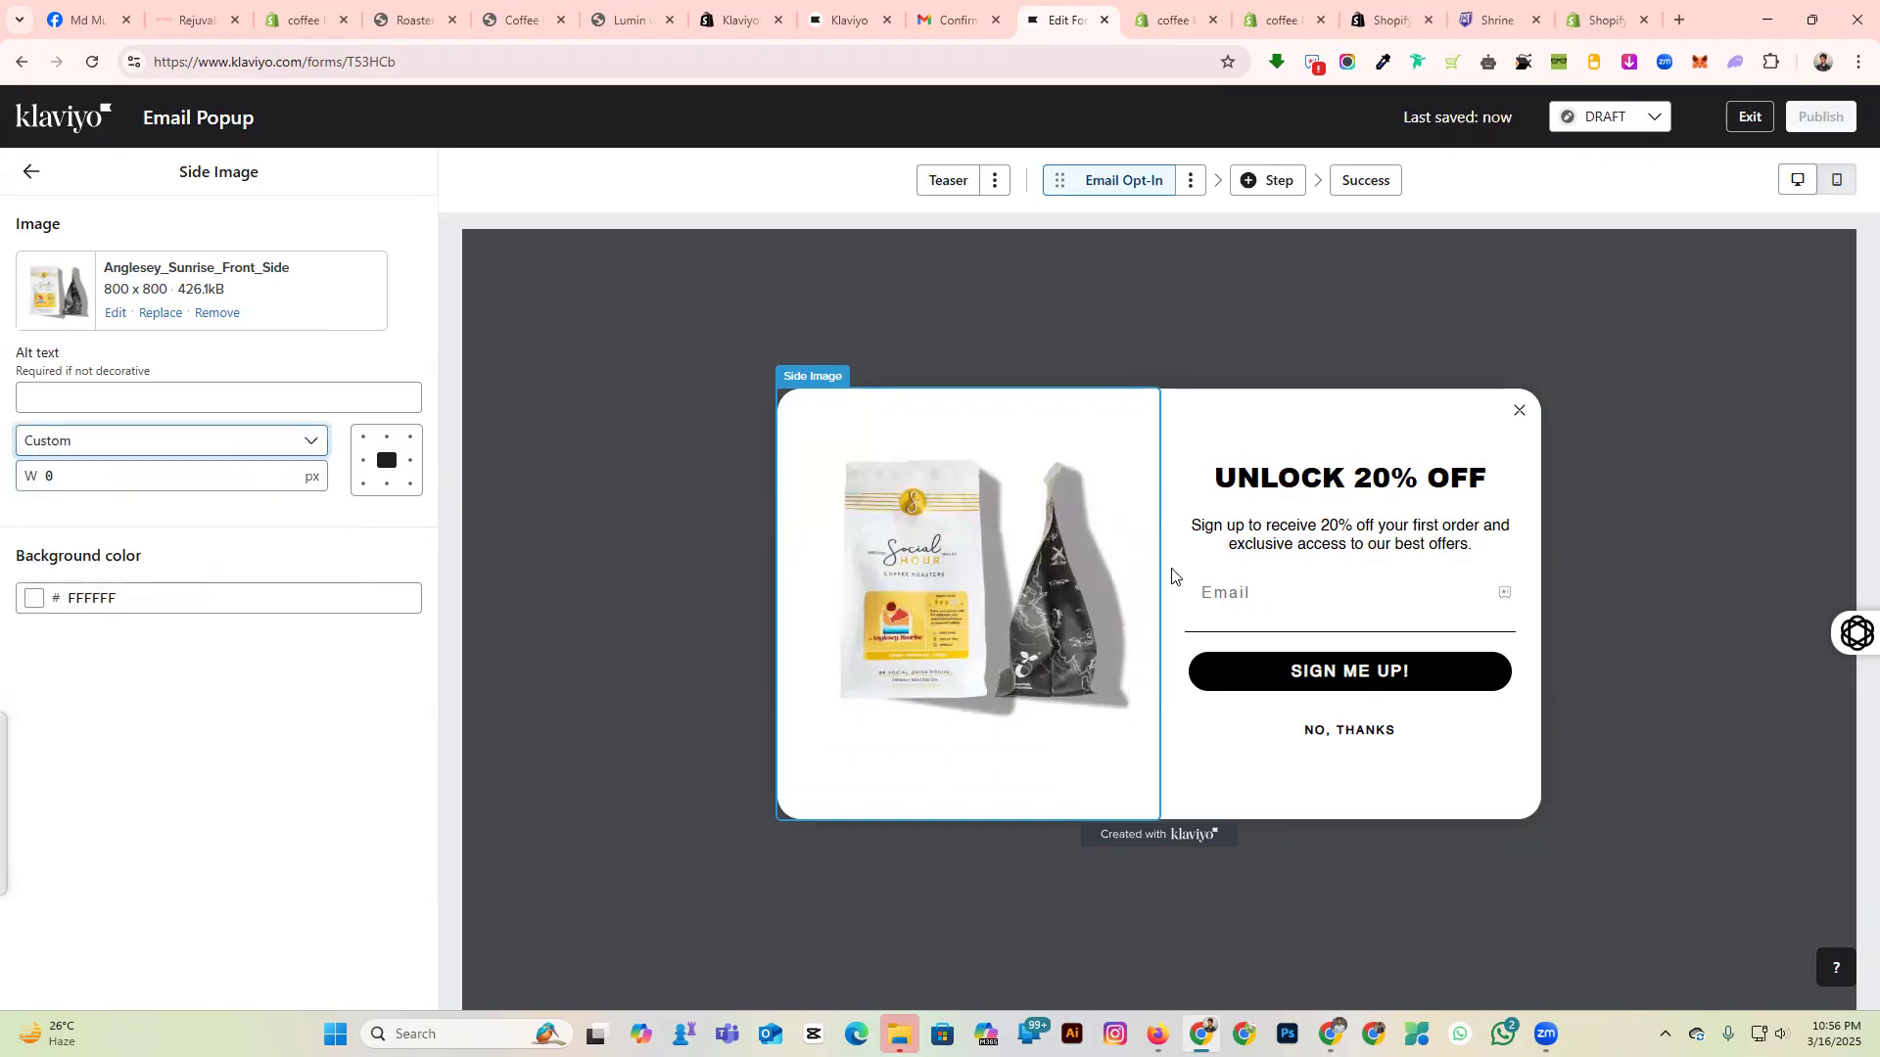
pyautogui.click(303, 443)
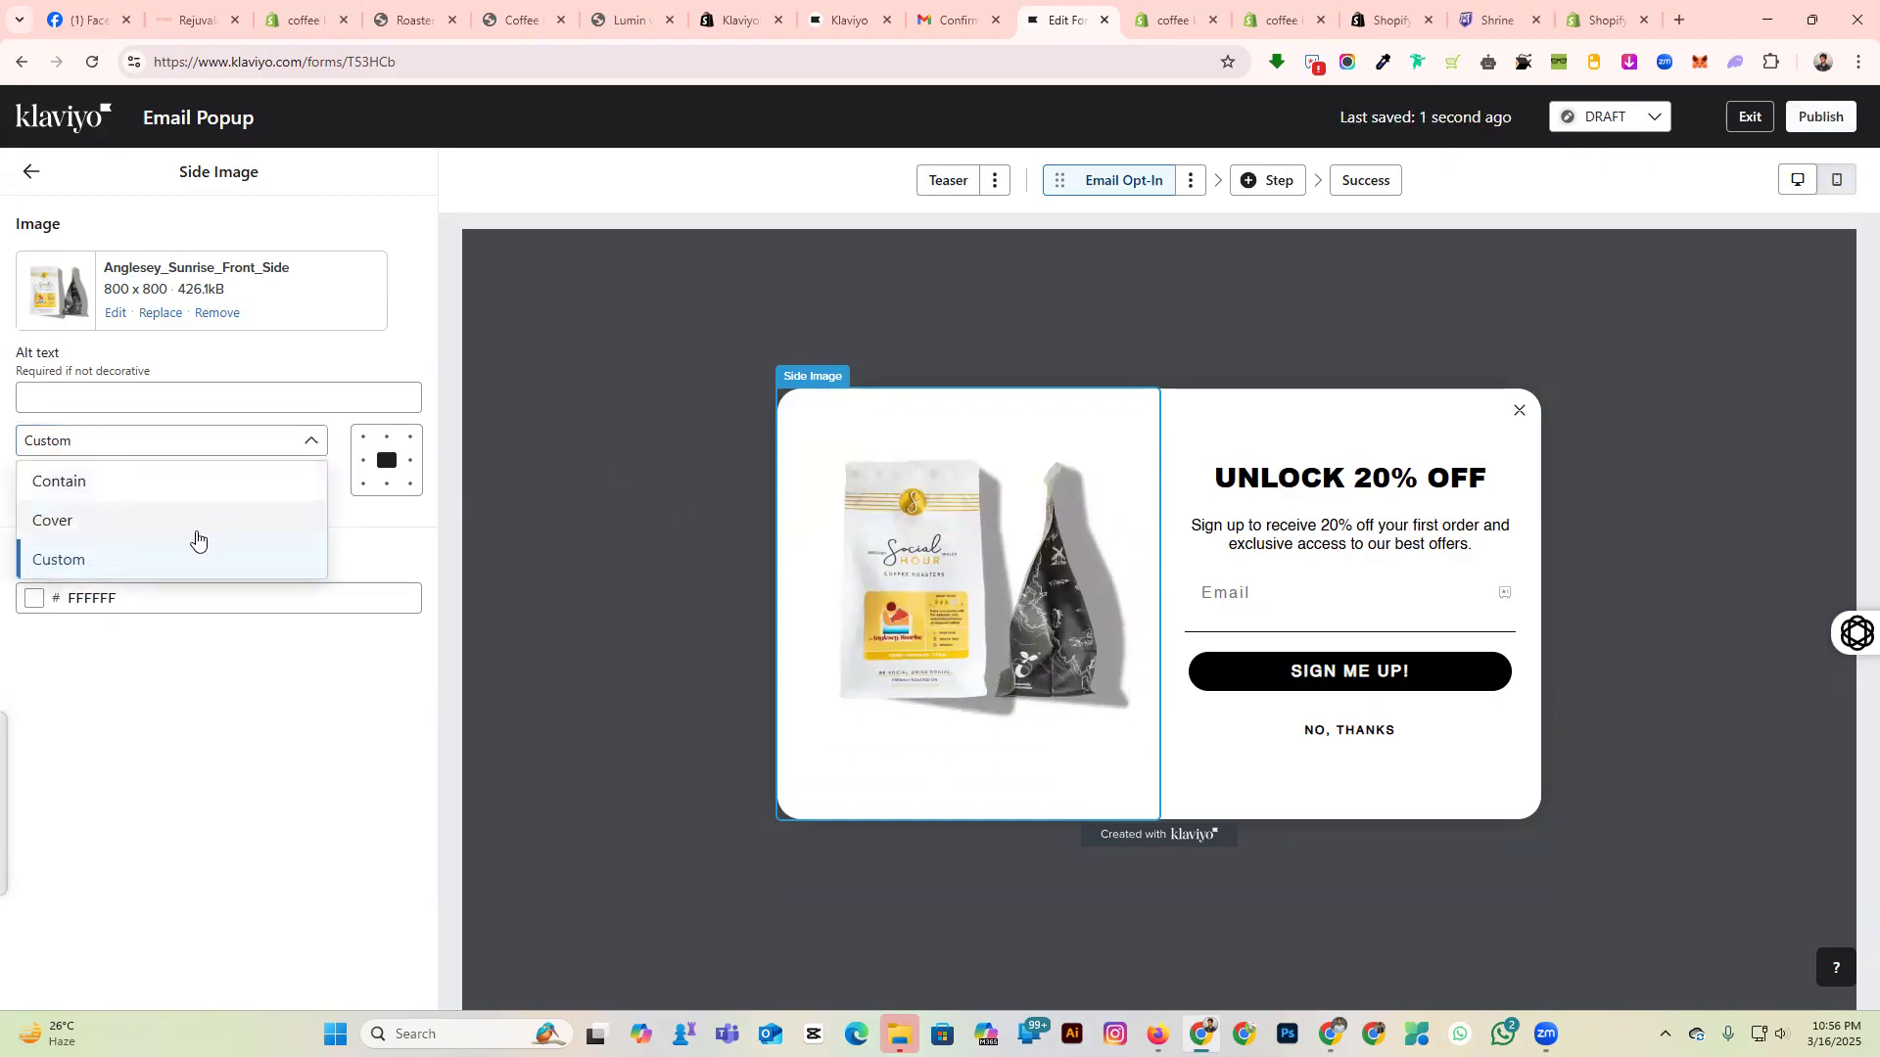
pyautogui.click(189, 485)
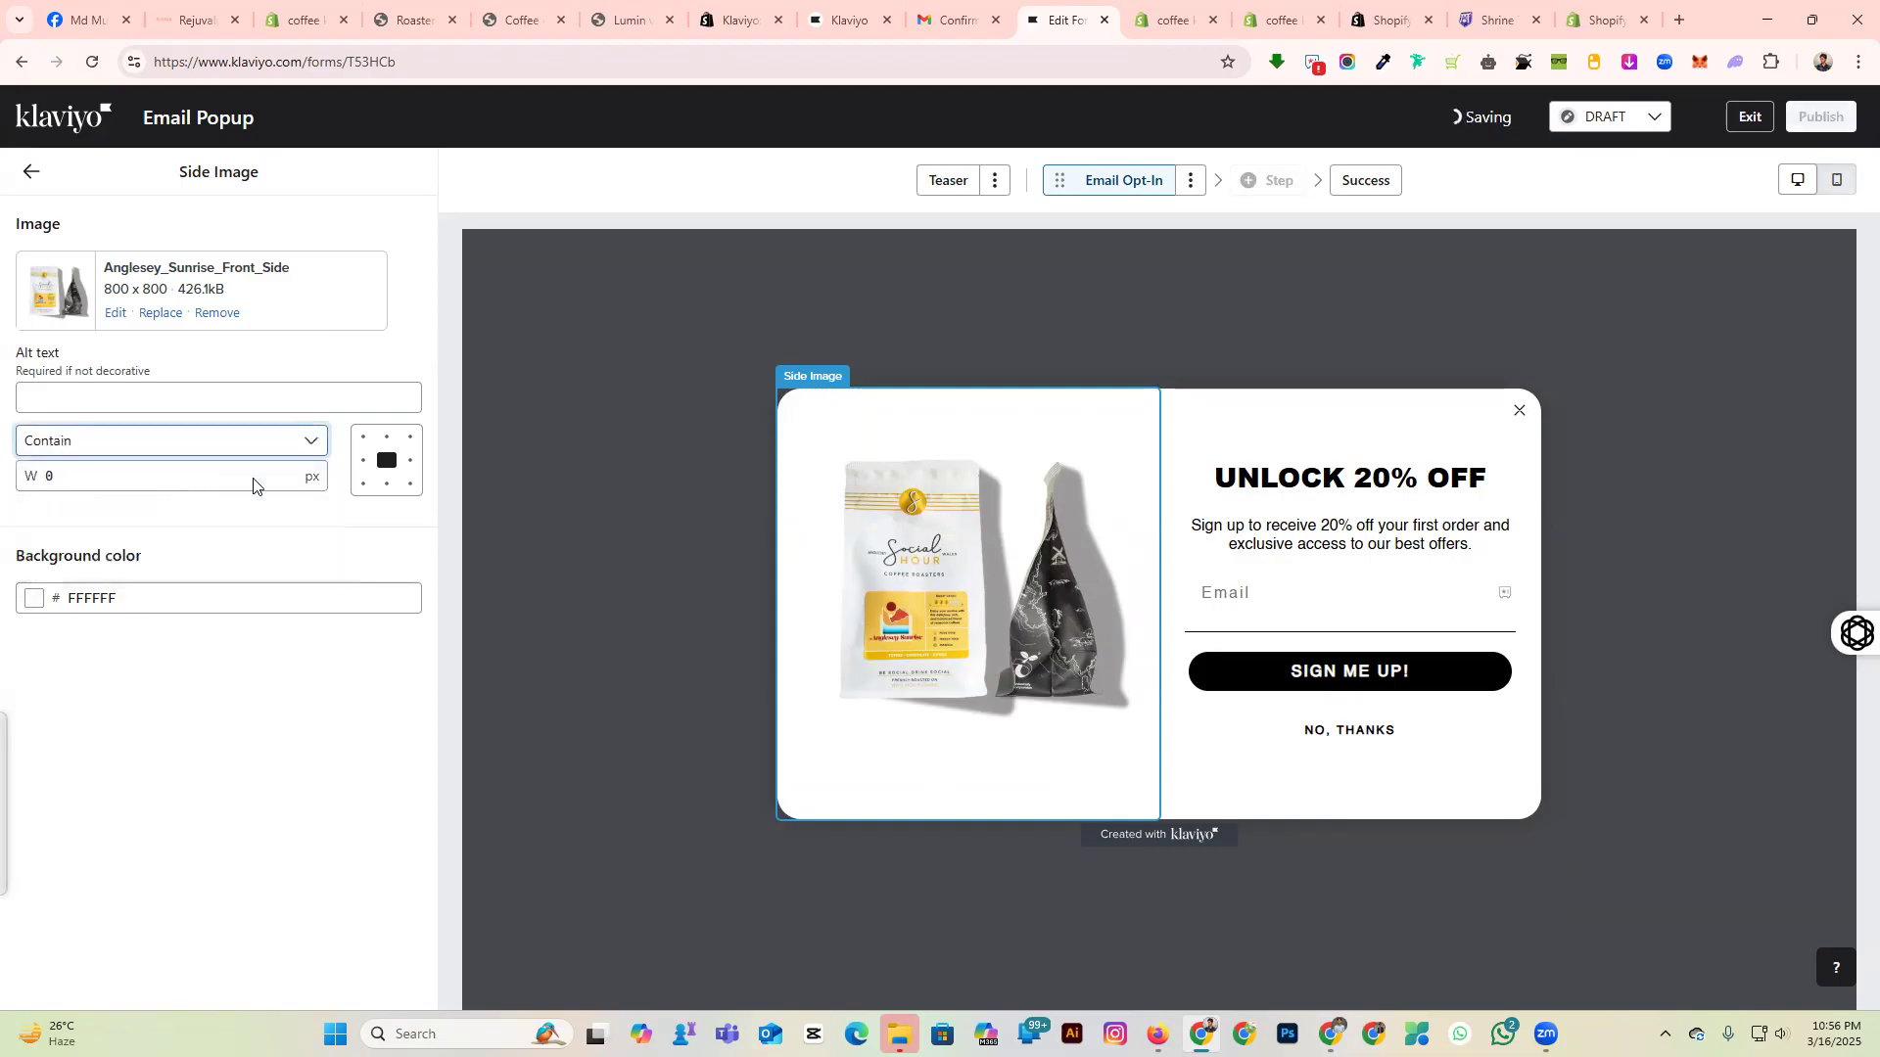
# Try red and near-black background colors behind the popup's side image and return the background to white FFFFFF.
pyautogui.click(35, 599)
pyautogui.click(180, 676)
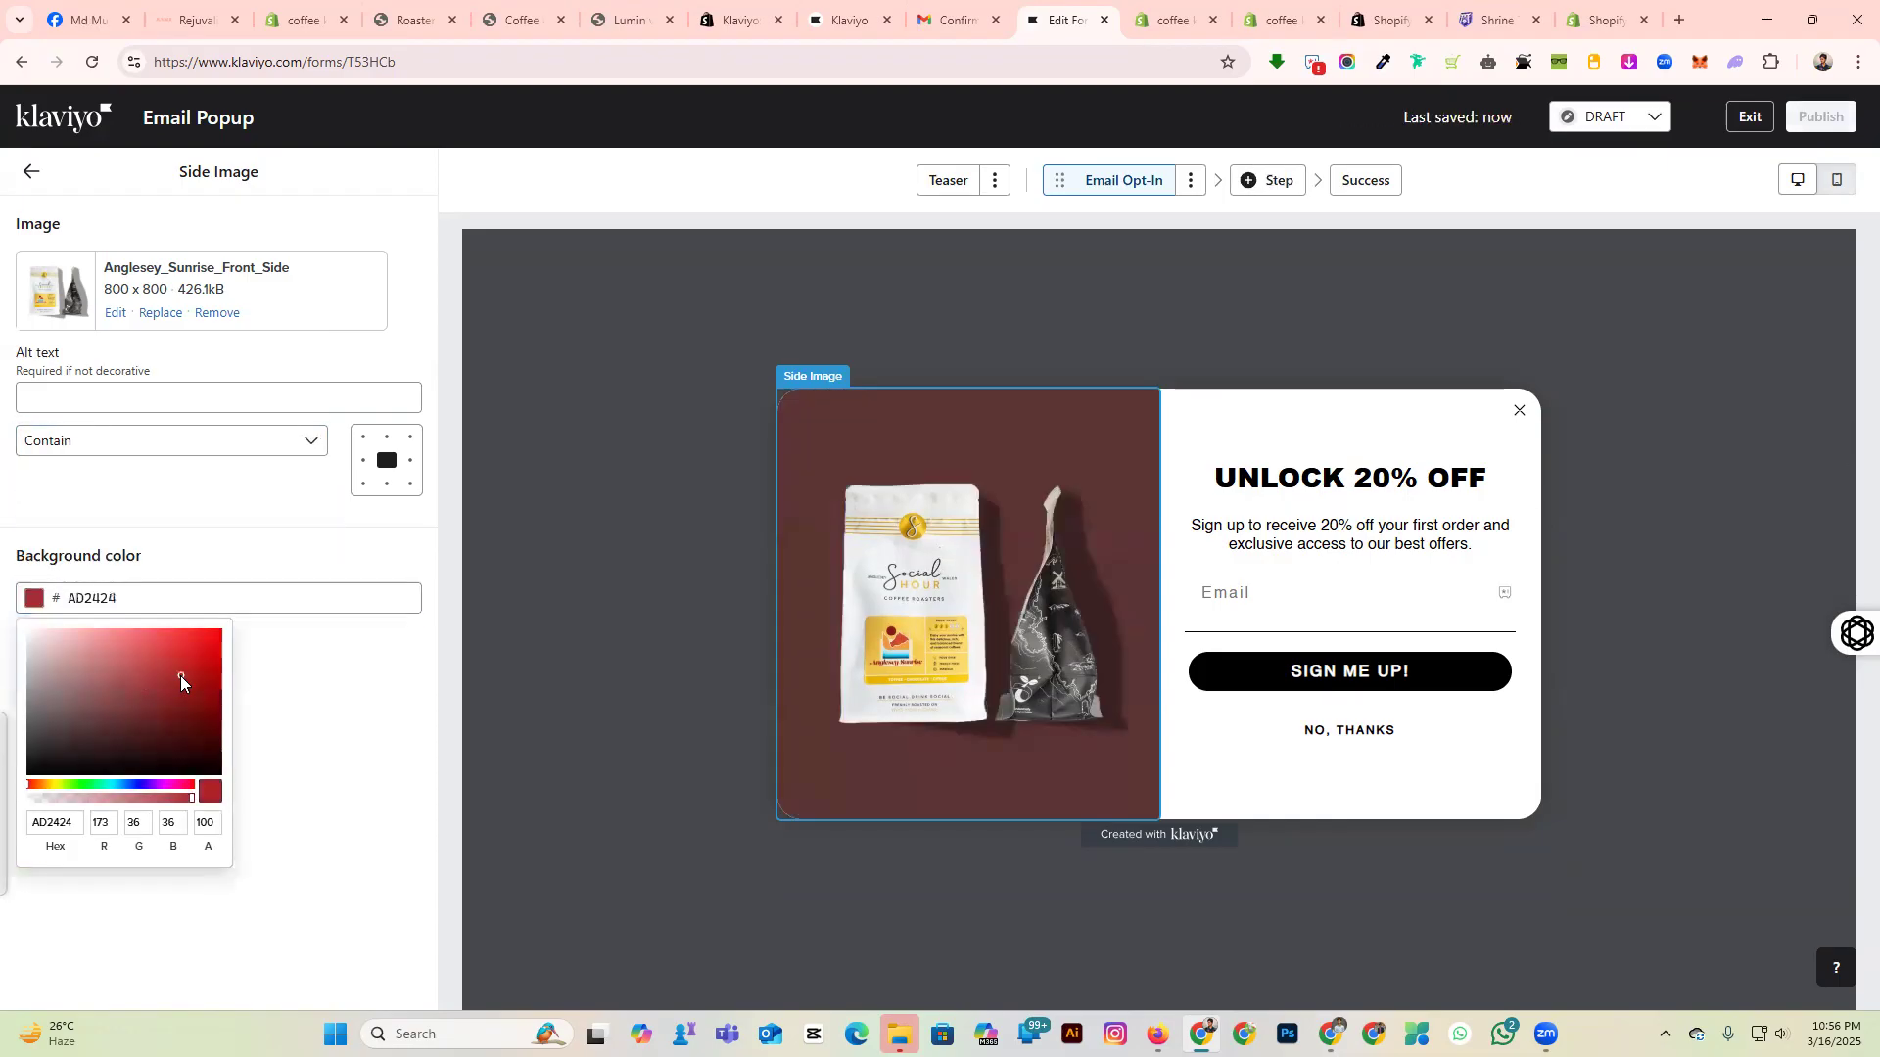
pyautogui.moveTo(180, 676); pyautogui.dragTo(143, 757)
pyautogui.click(57, 783)
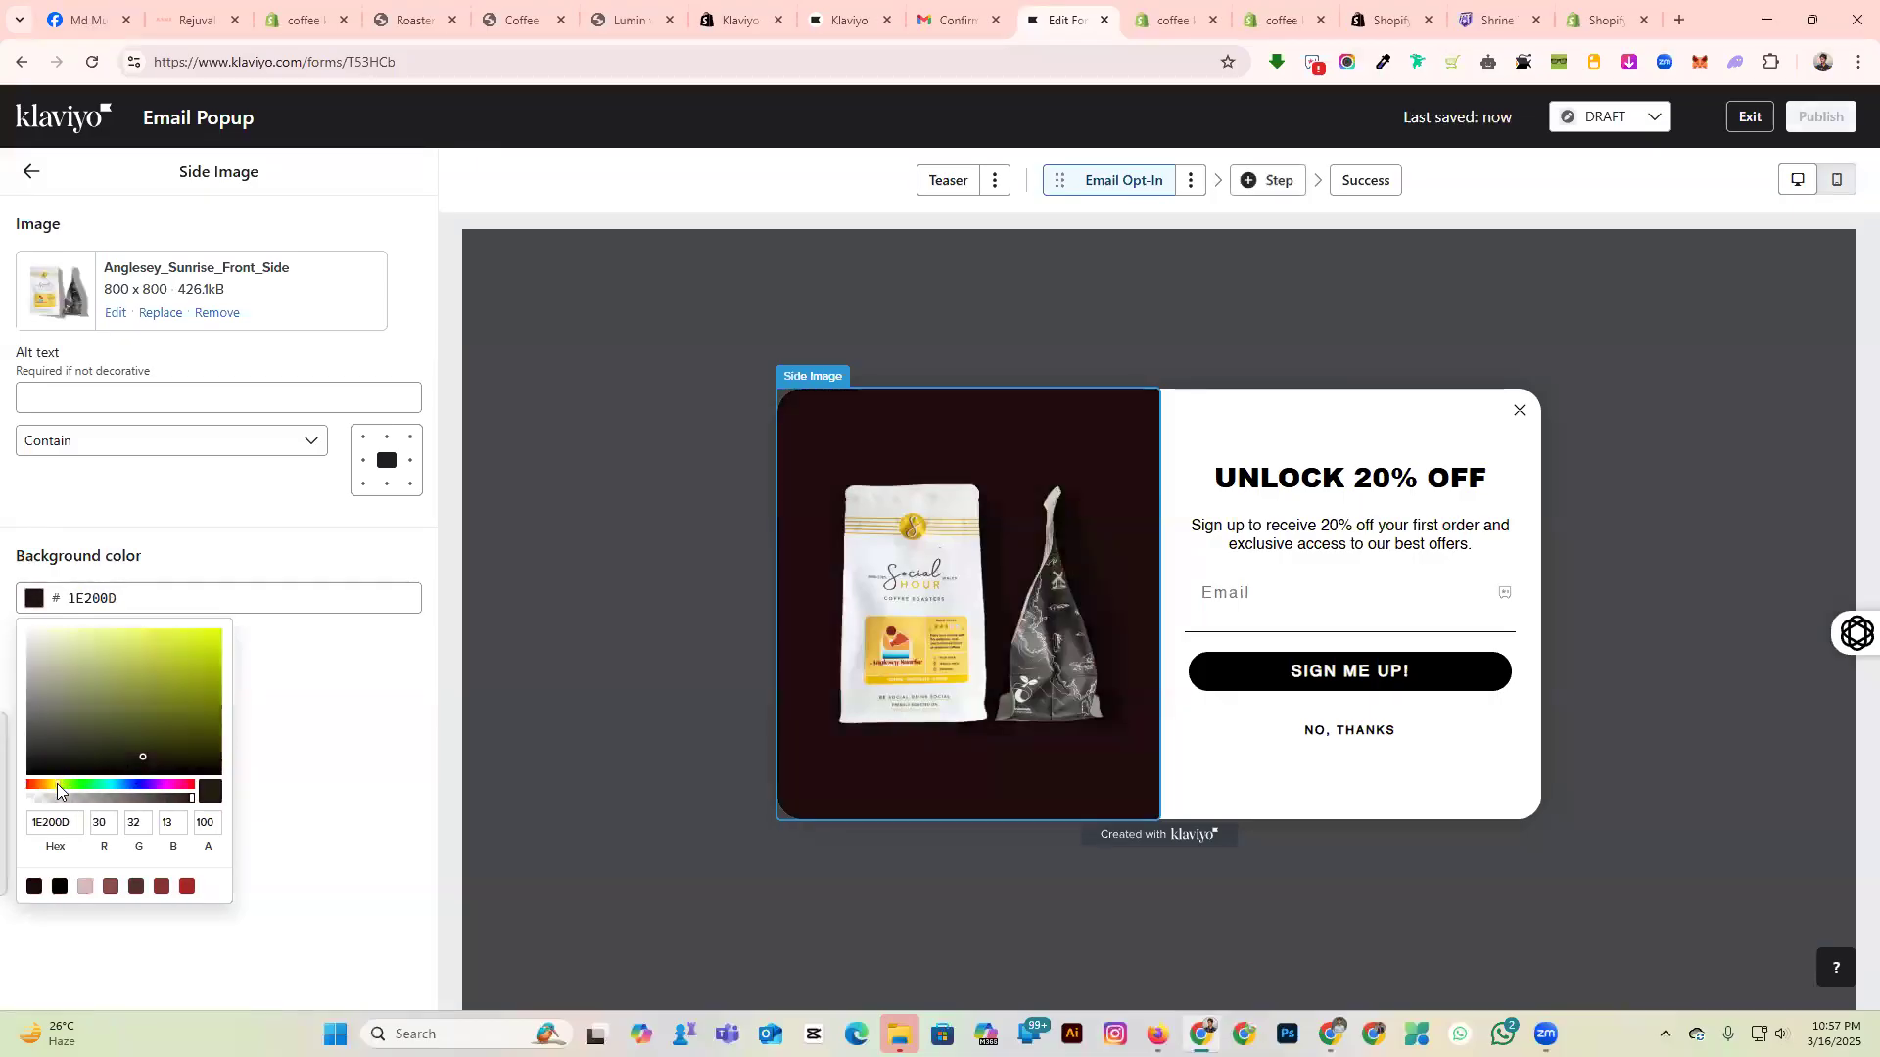
pyautogui.click(61, 785)
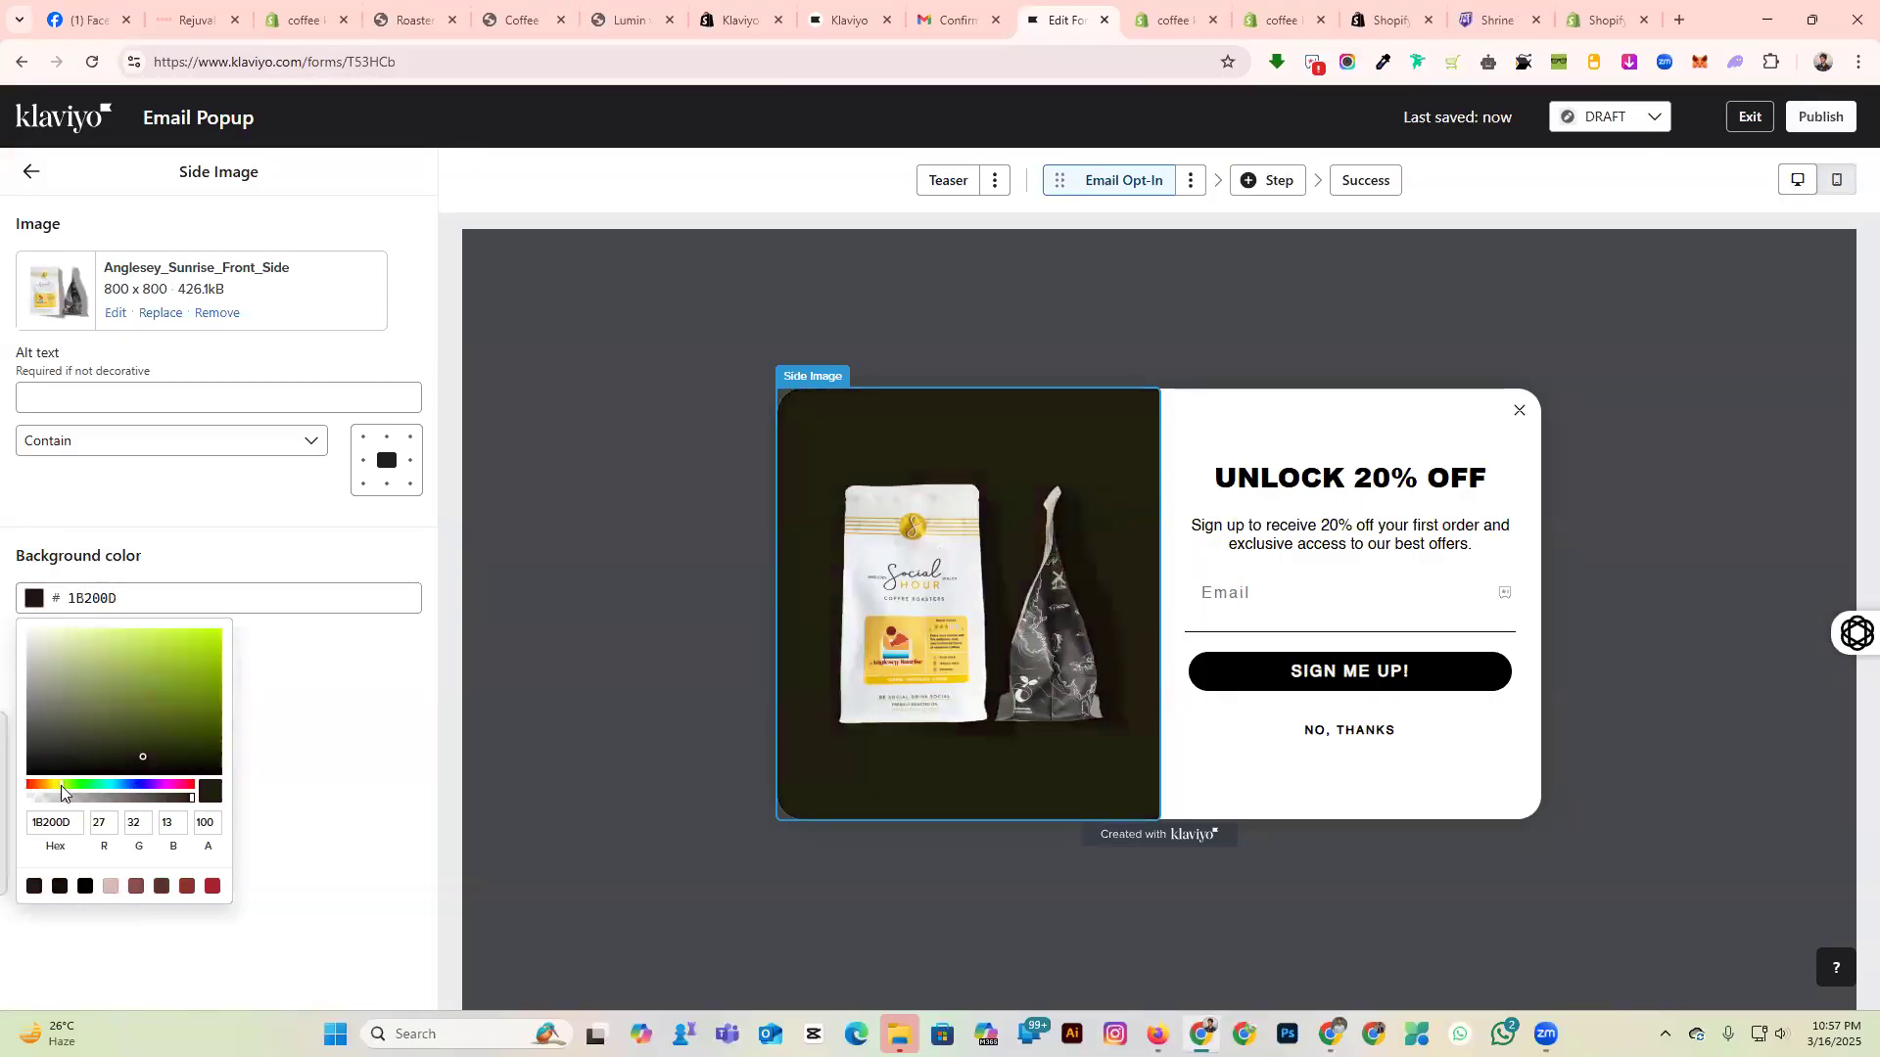
pyautogui.click(56, 785)
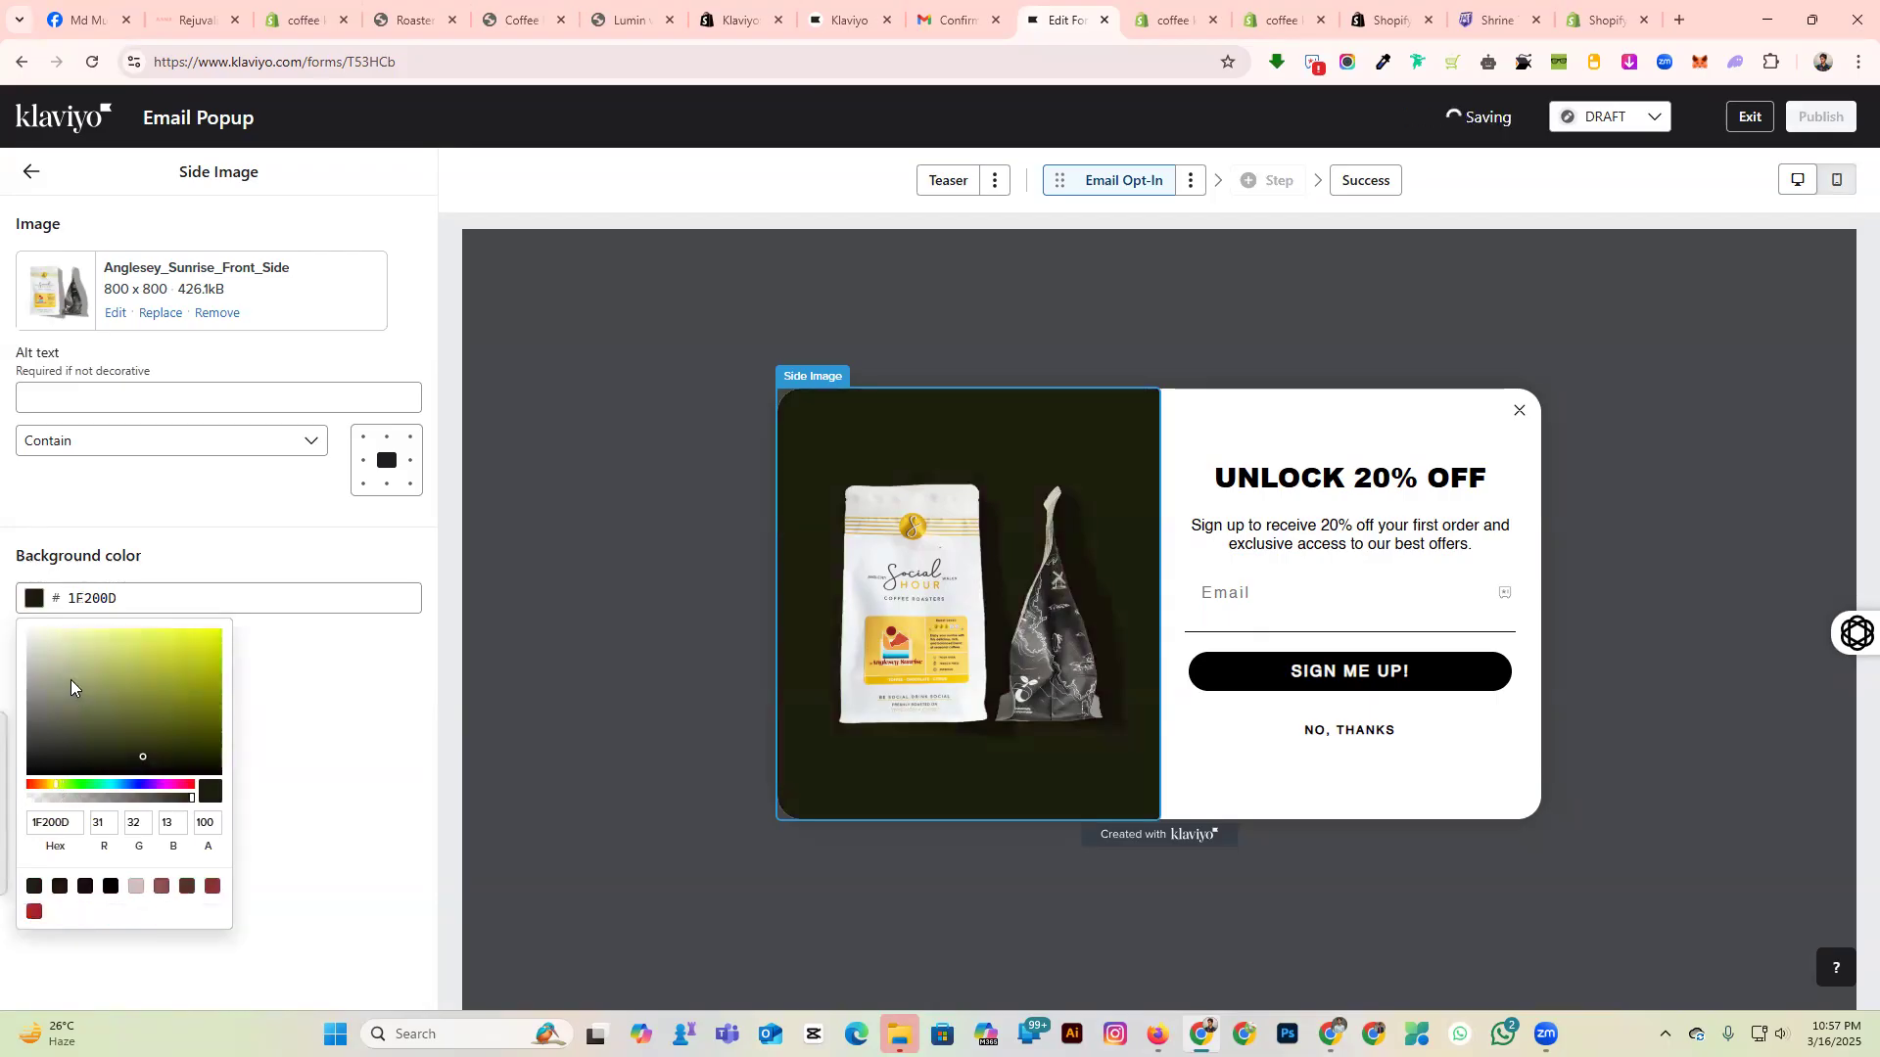
pyautogui.moveTo(70, 680); pyautogui.dragTo(25, 626)
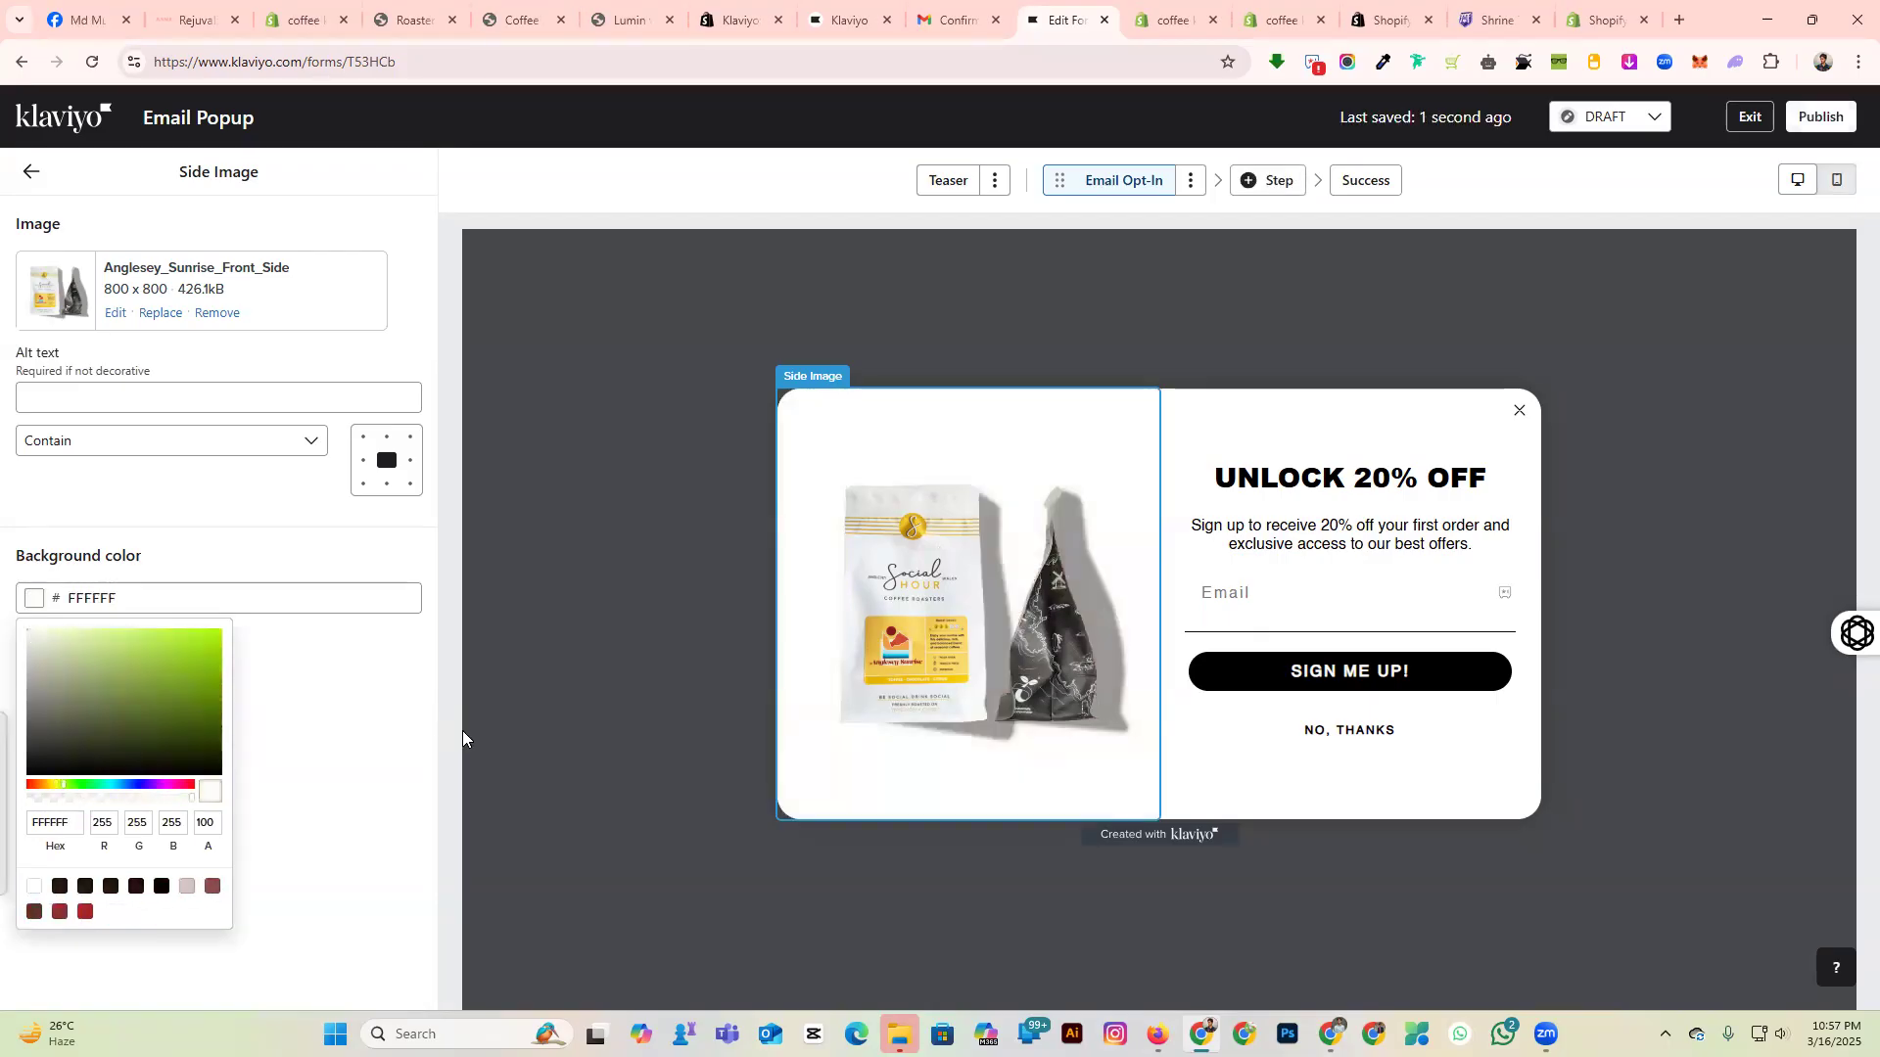
pyautogui.click(423, 734)
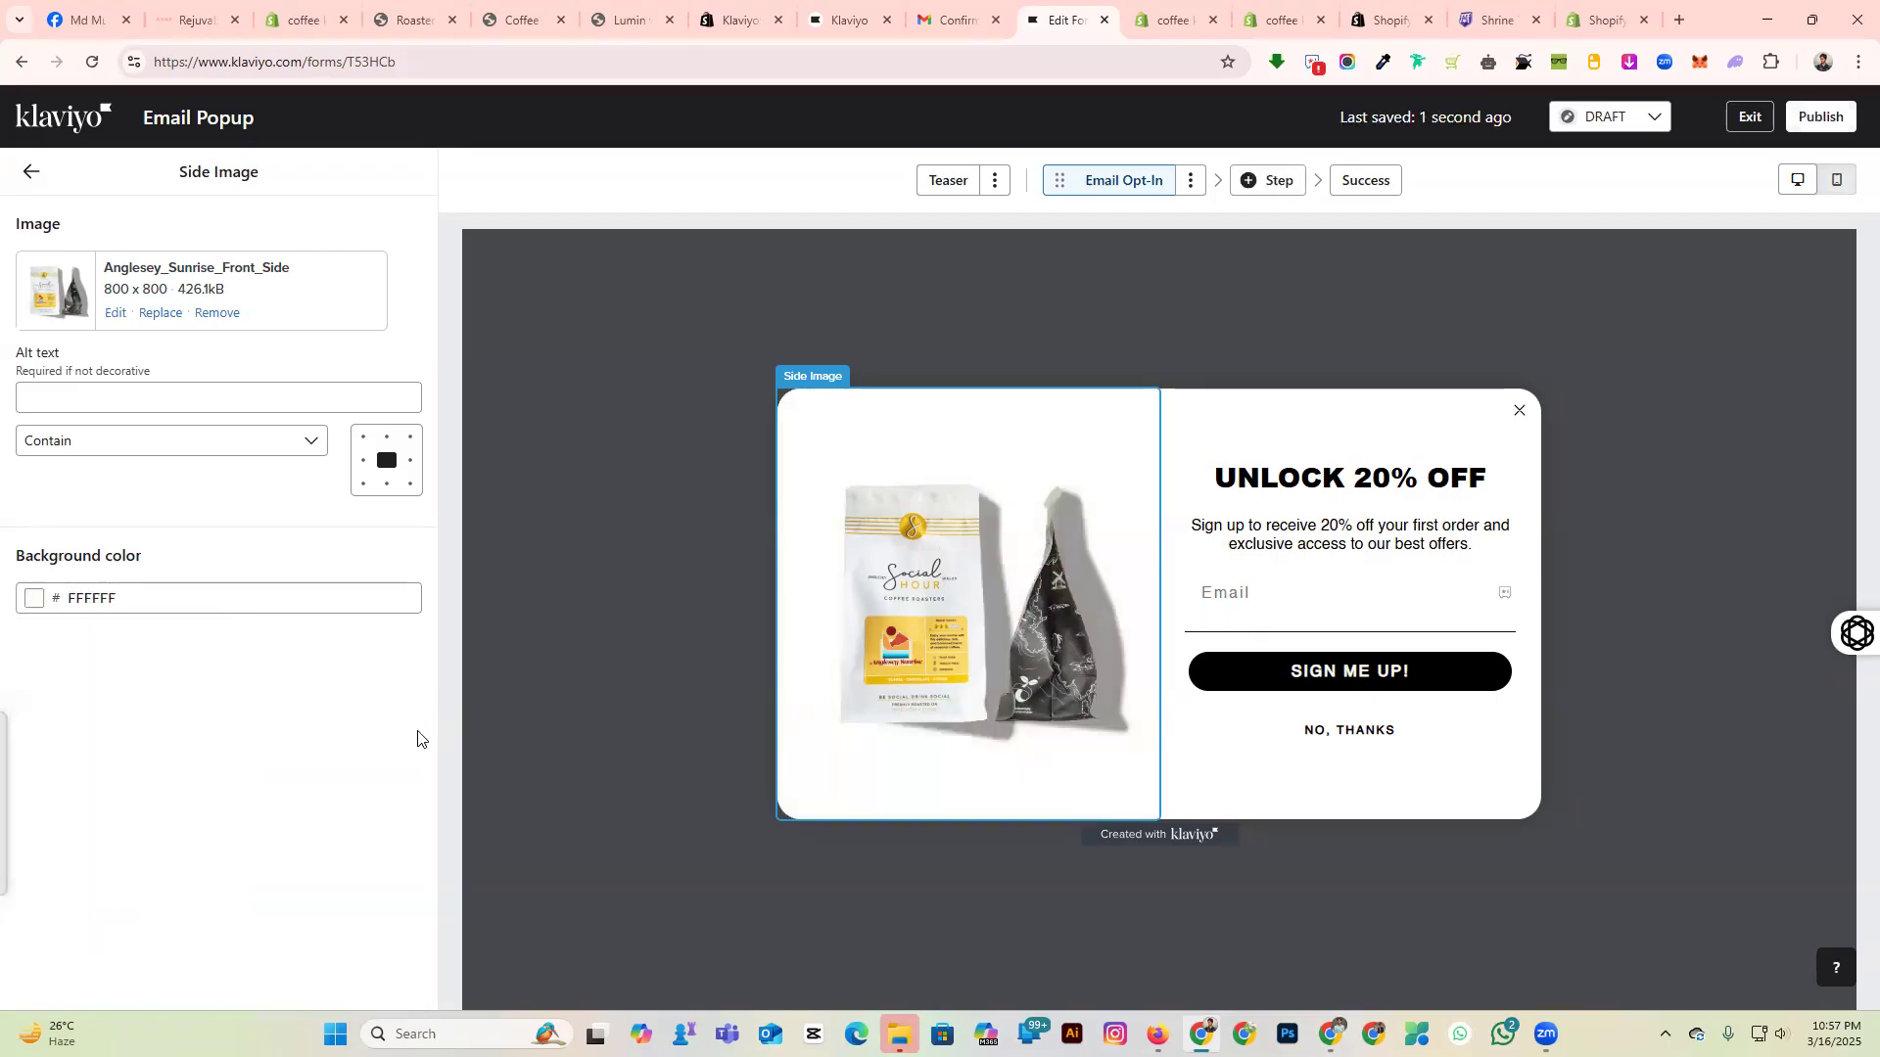
# Change the popup's headline to "UNLOCK & Subscribe get 20% OFF".
pyautogui.click(1293, 480)
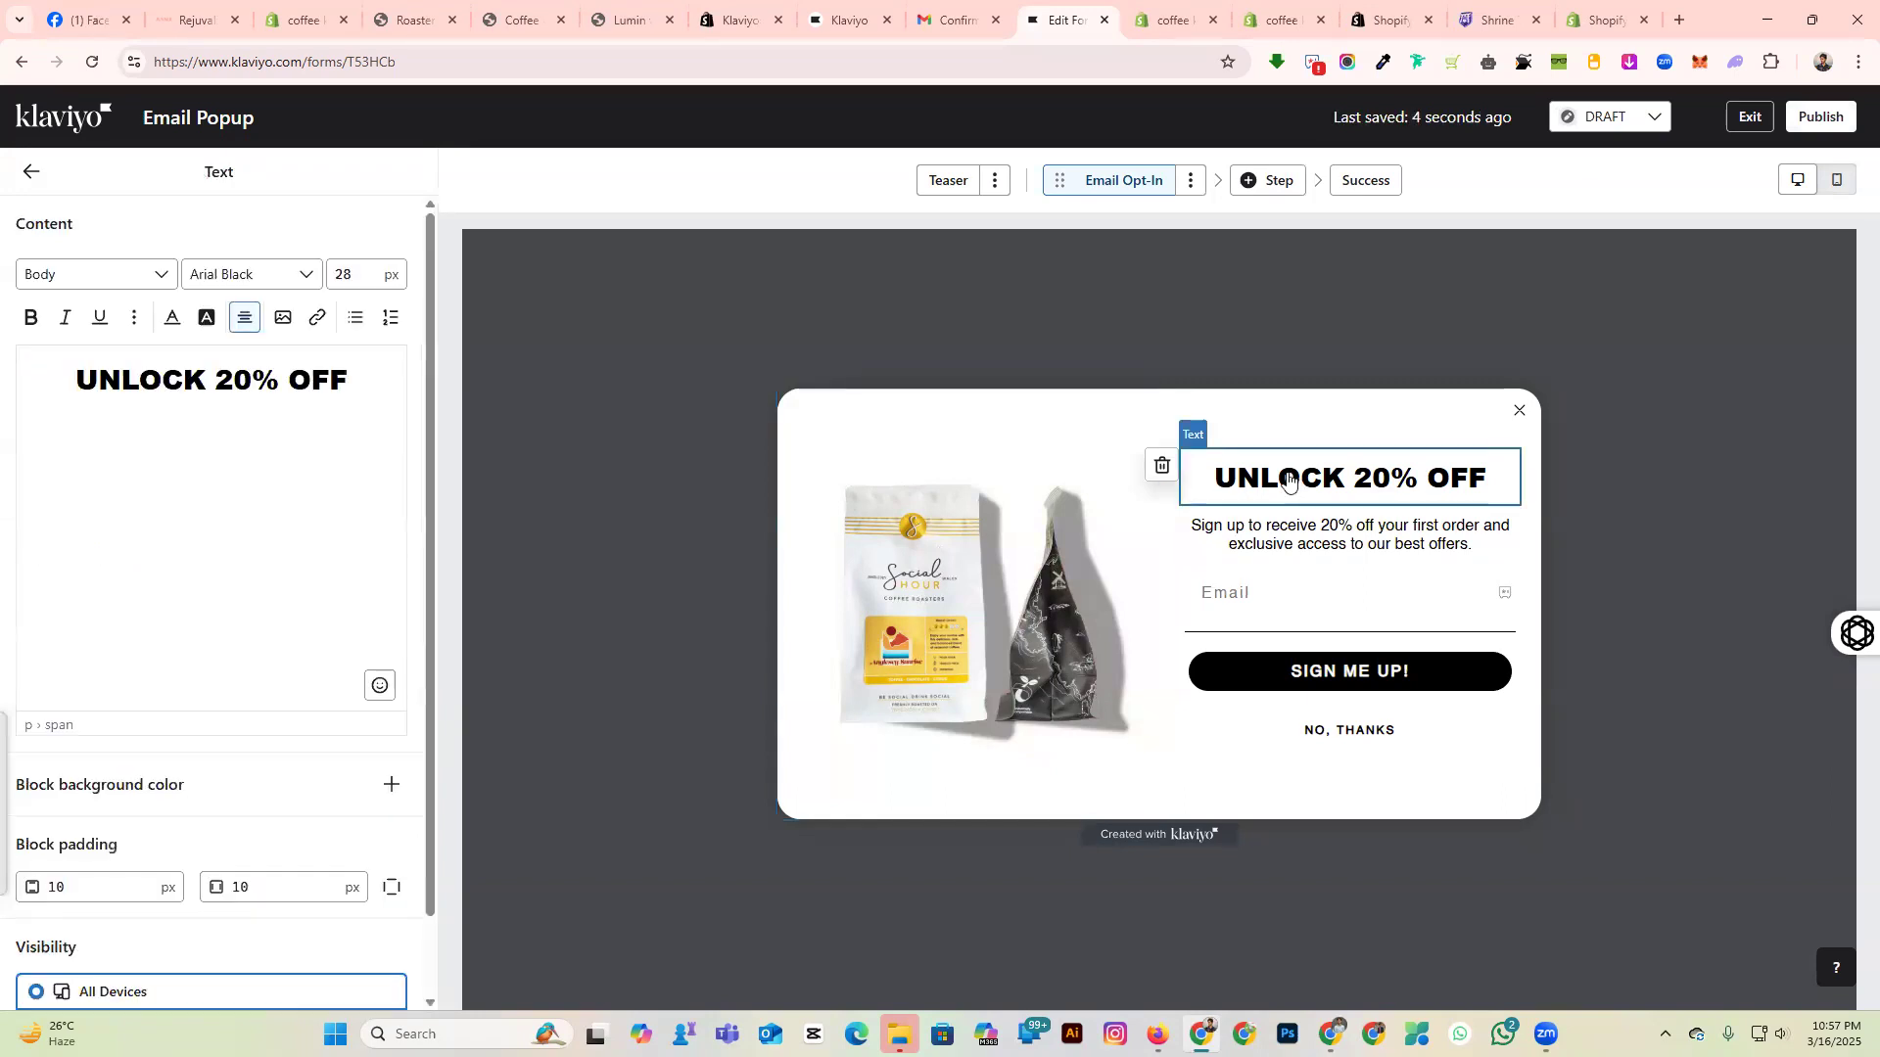
pyautogui.tripleClick(173, 390)
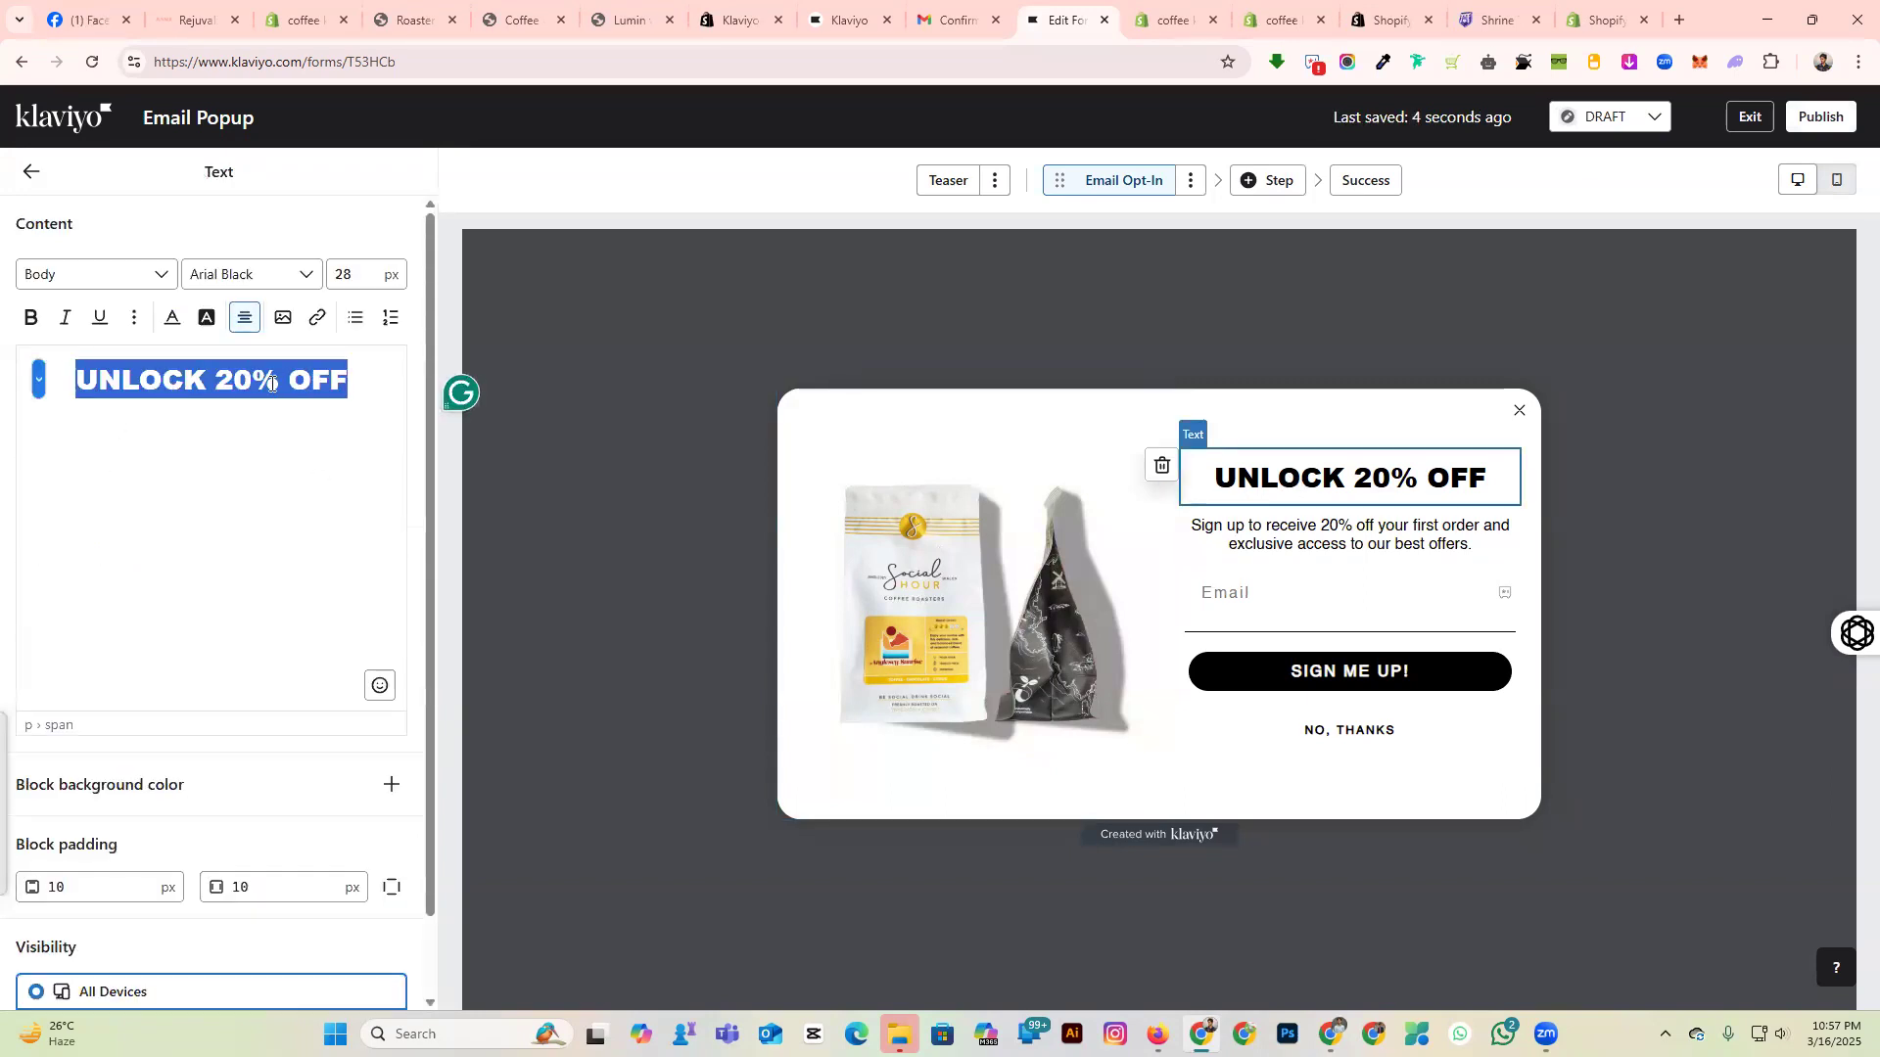
pyautogui.click(202, 379)
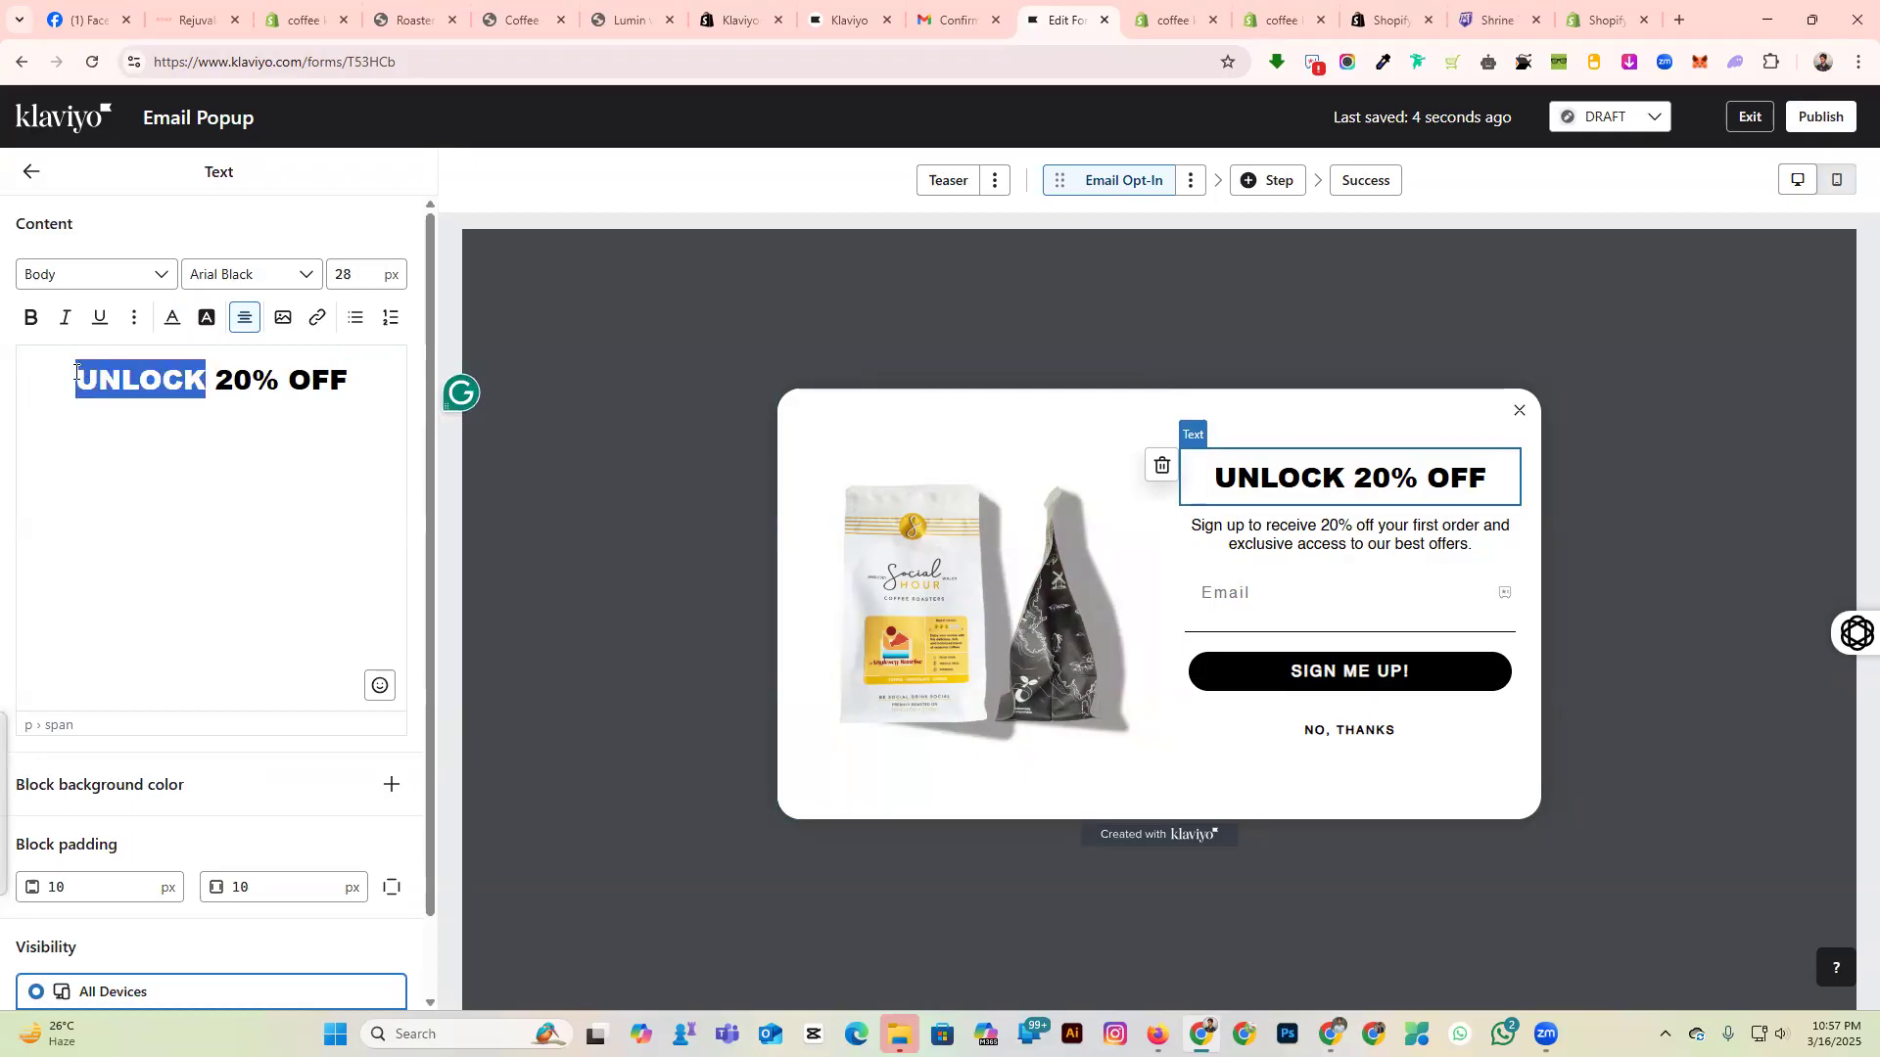
pyautogui.click(182, 381)
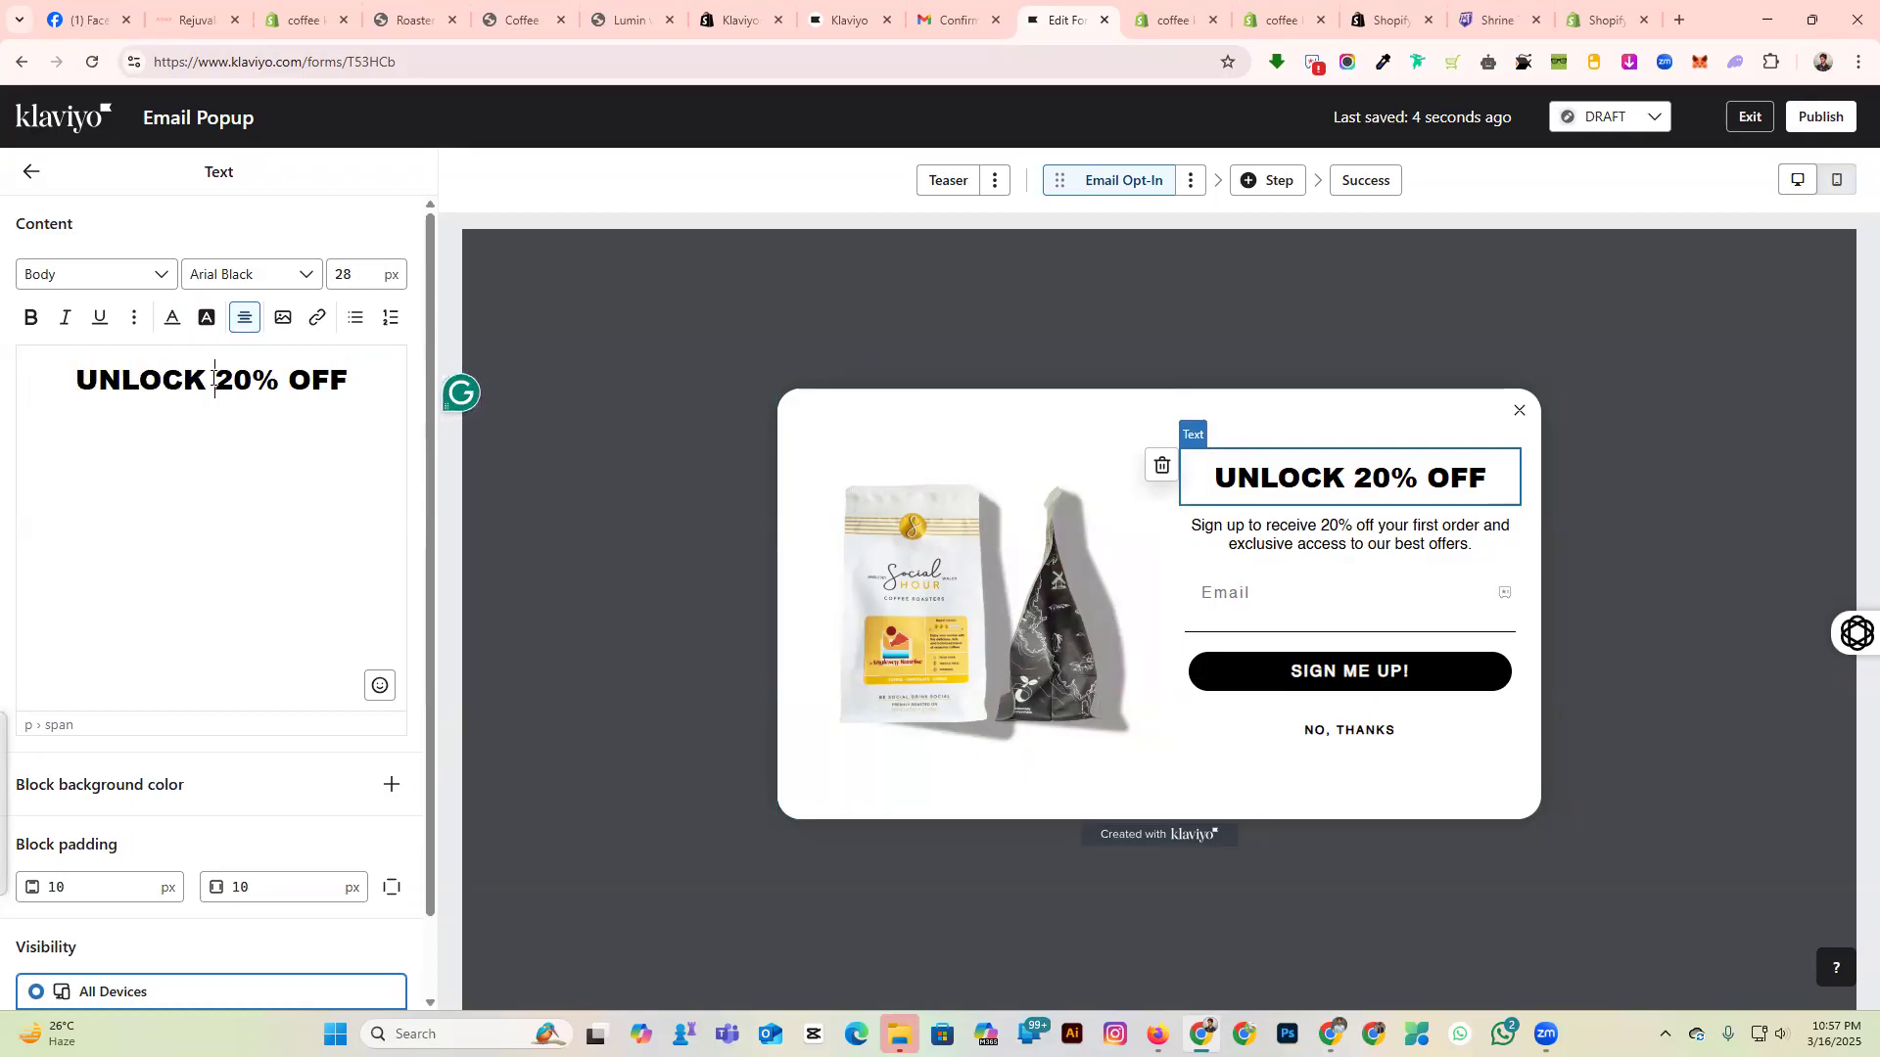
pyautogui.write('& Su')
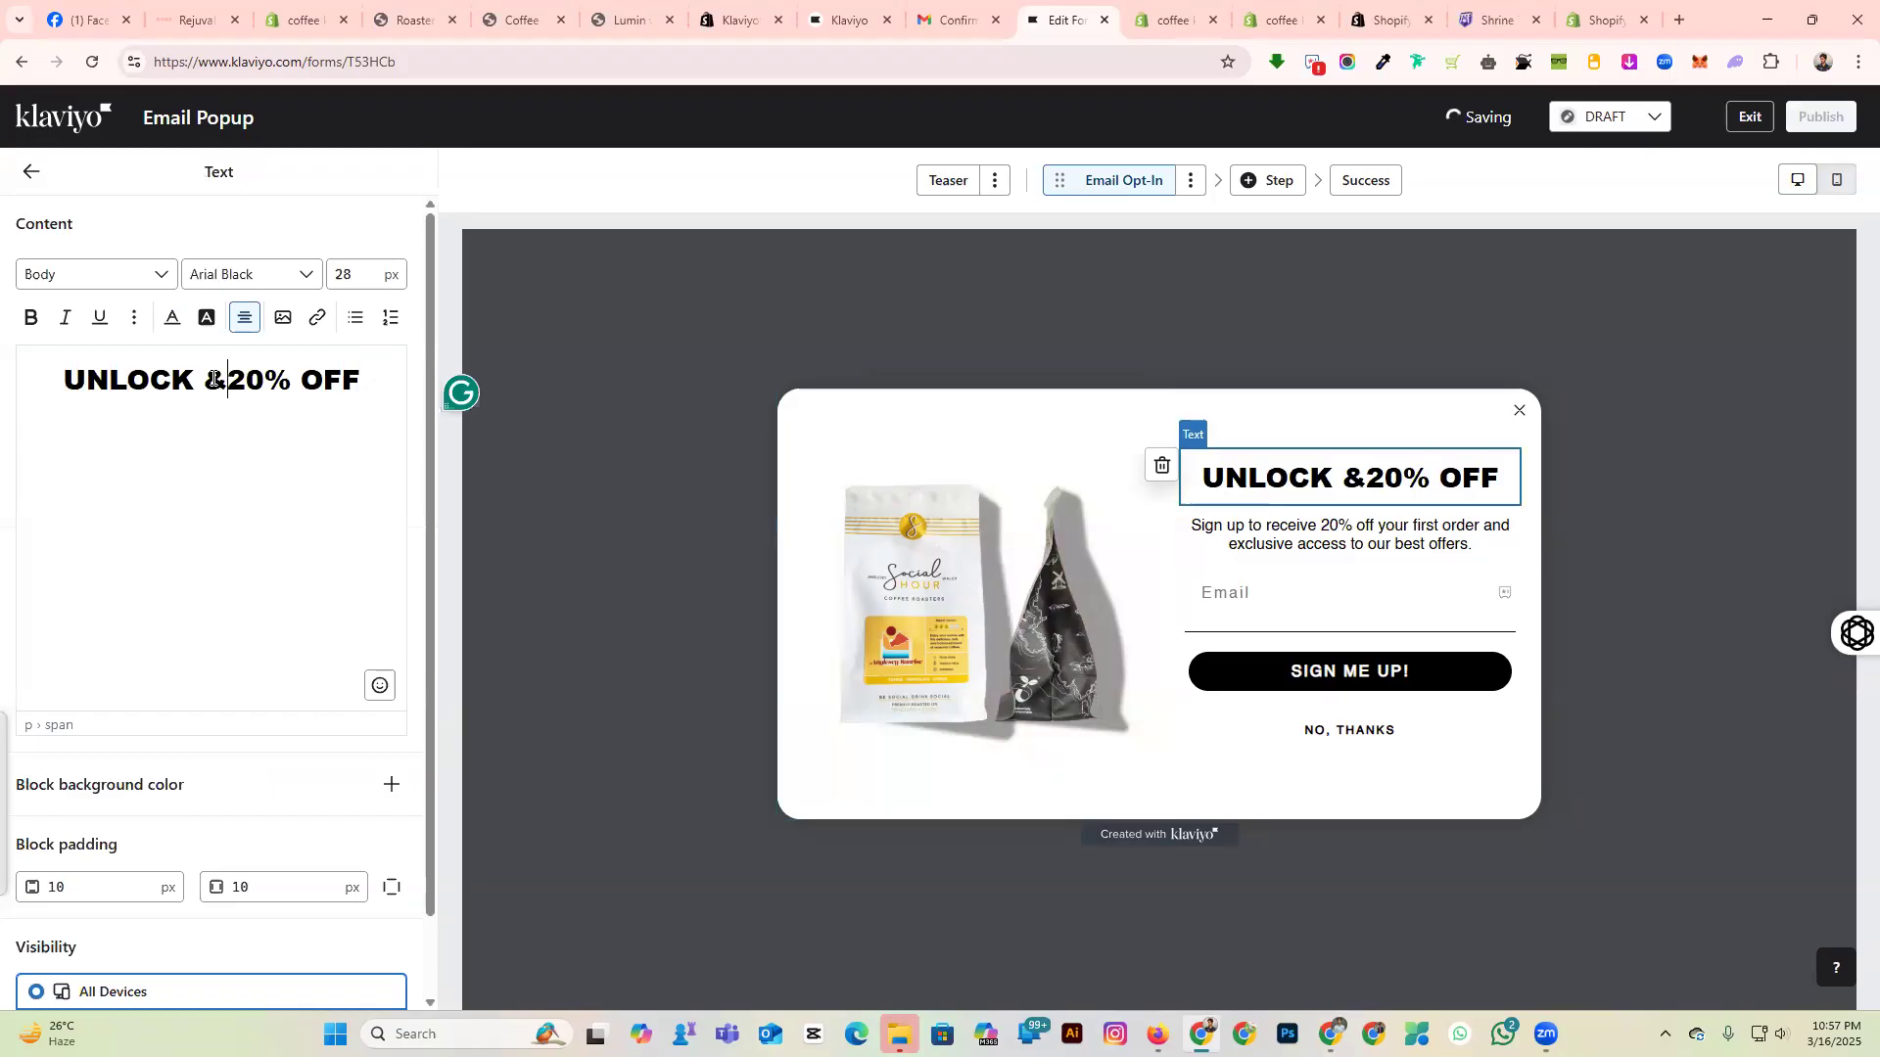
pyautogui.write('bscri')
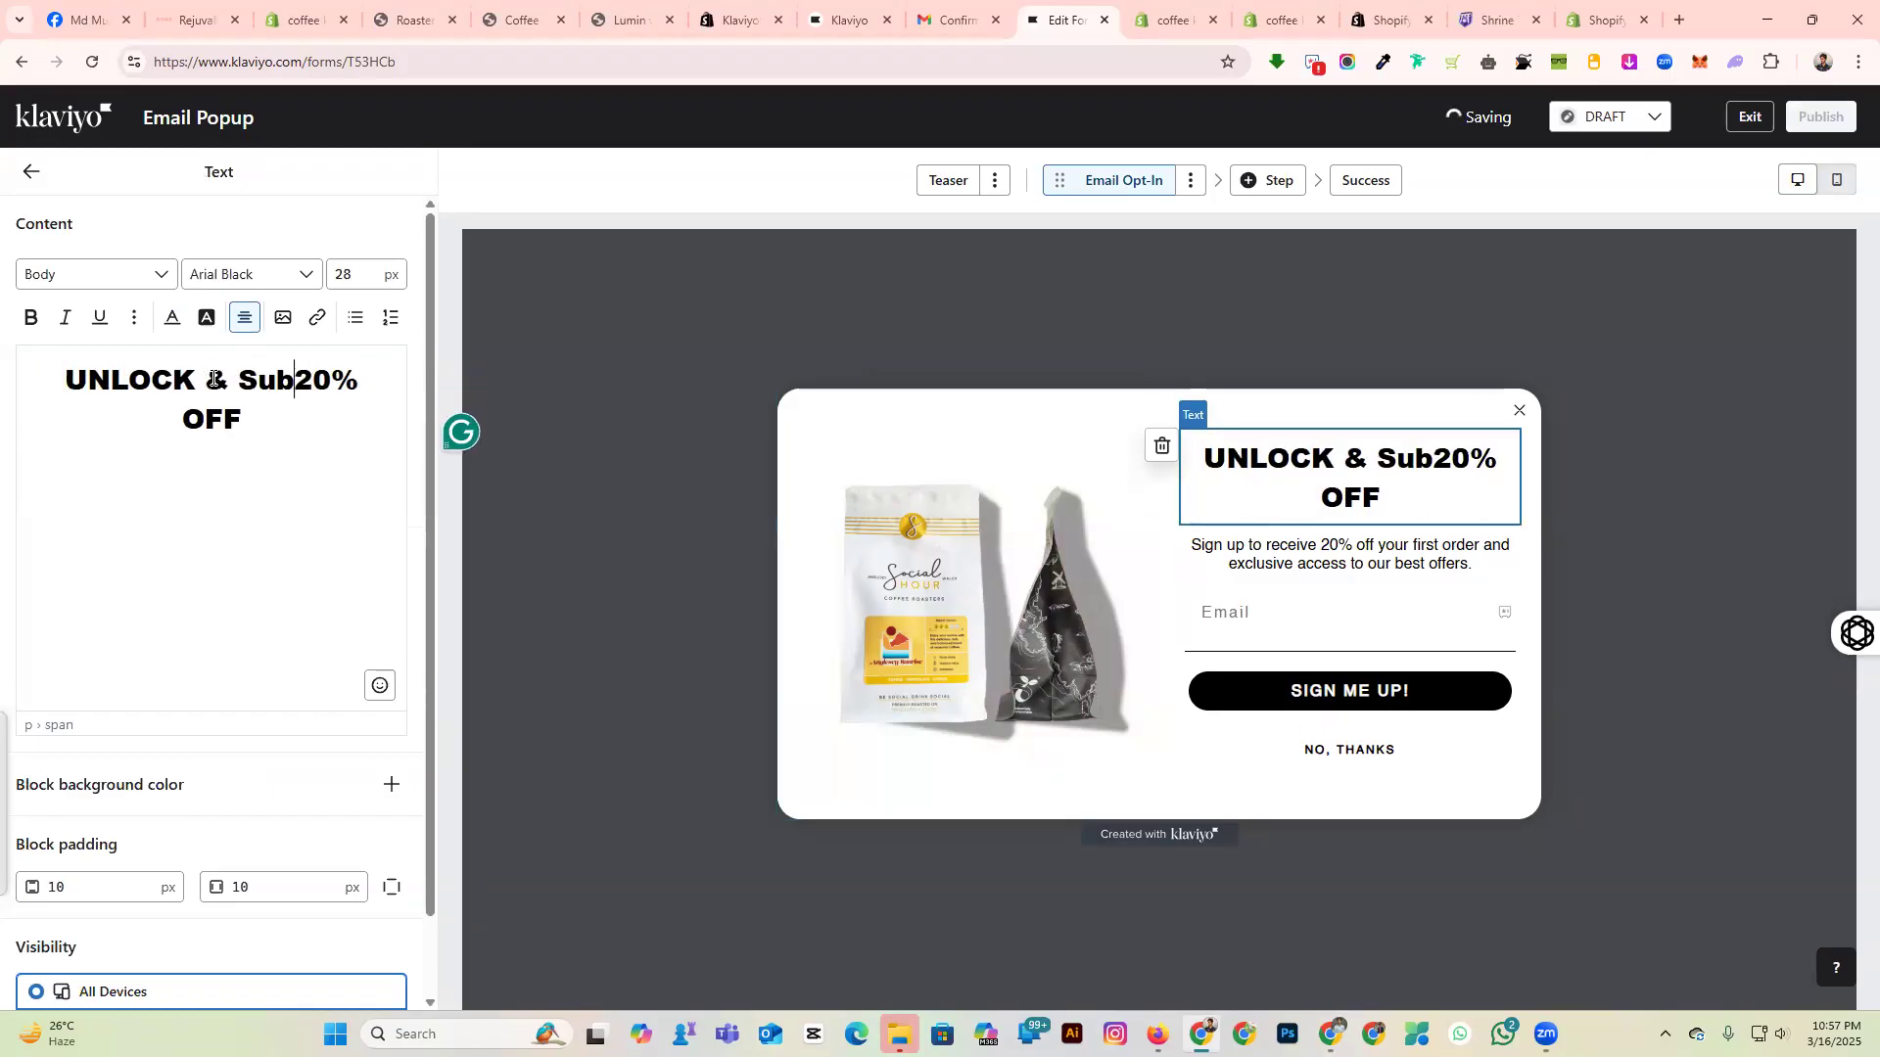
pyautogui.write('be')
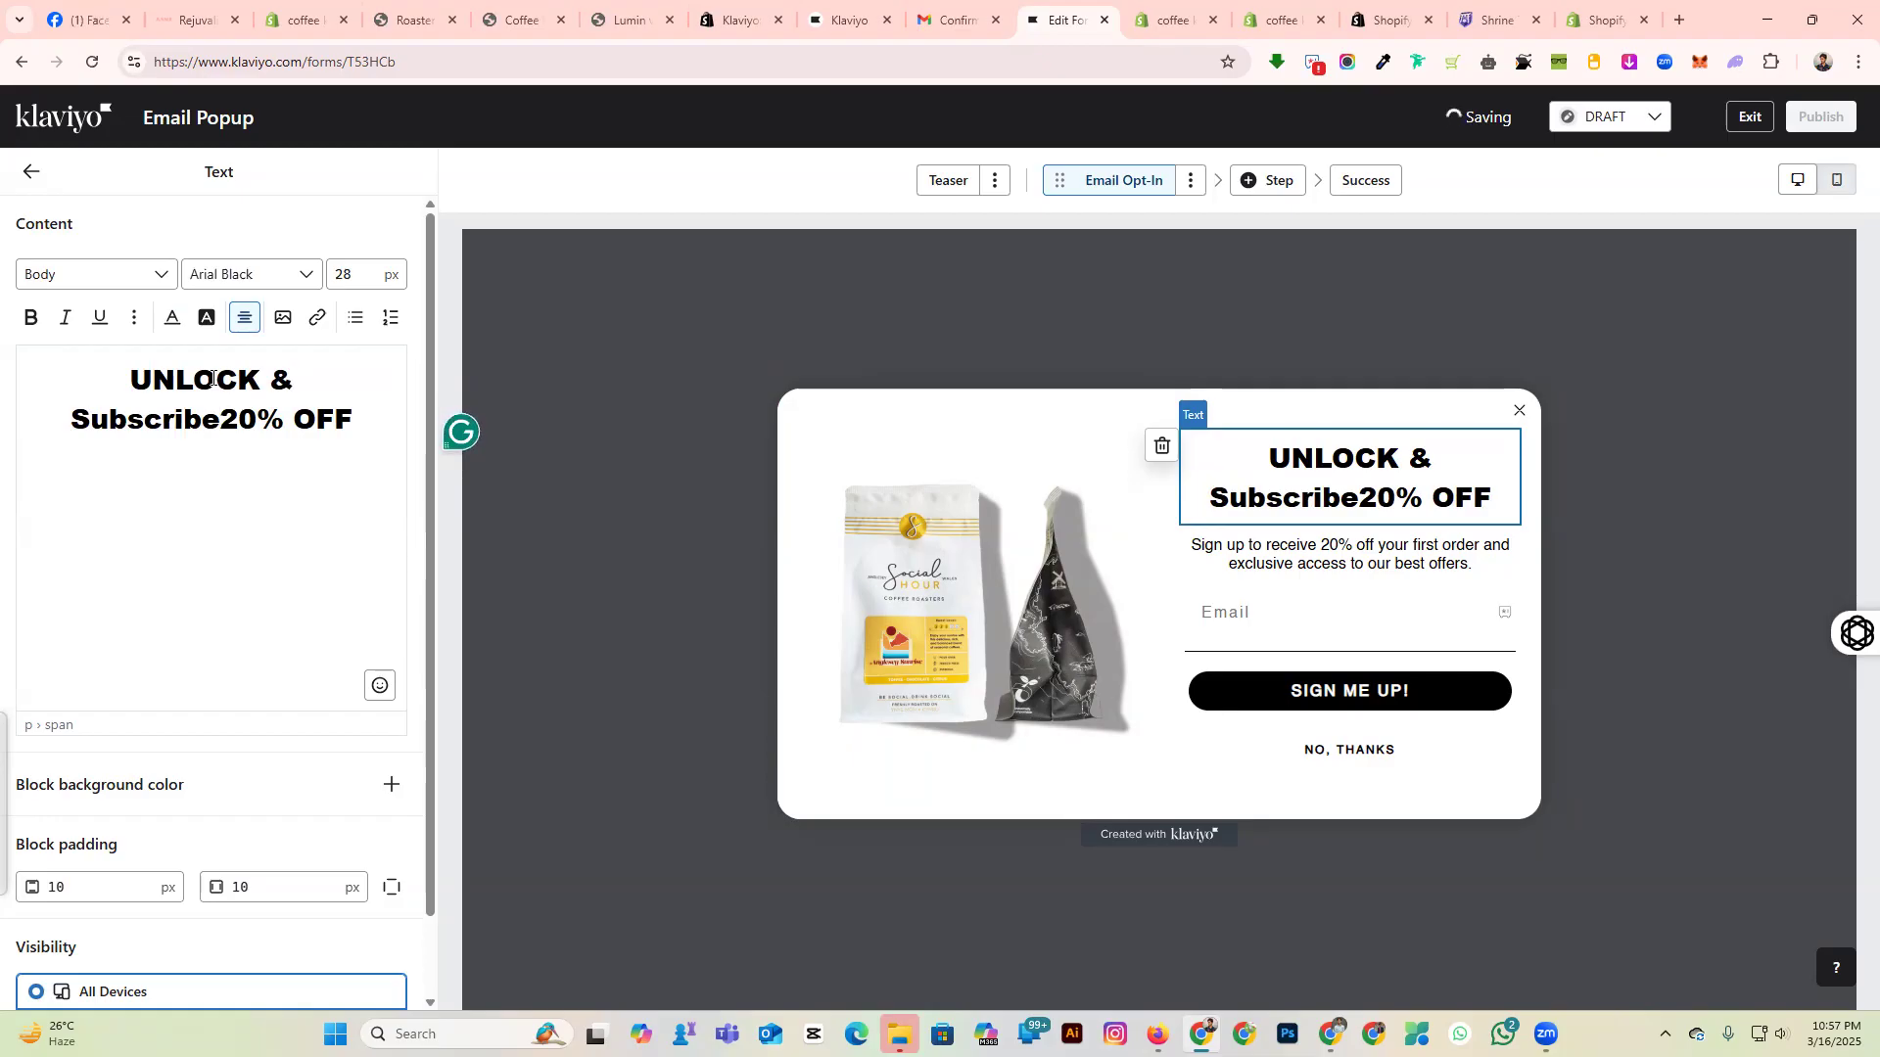
pyautogui.write(' get')
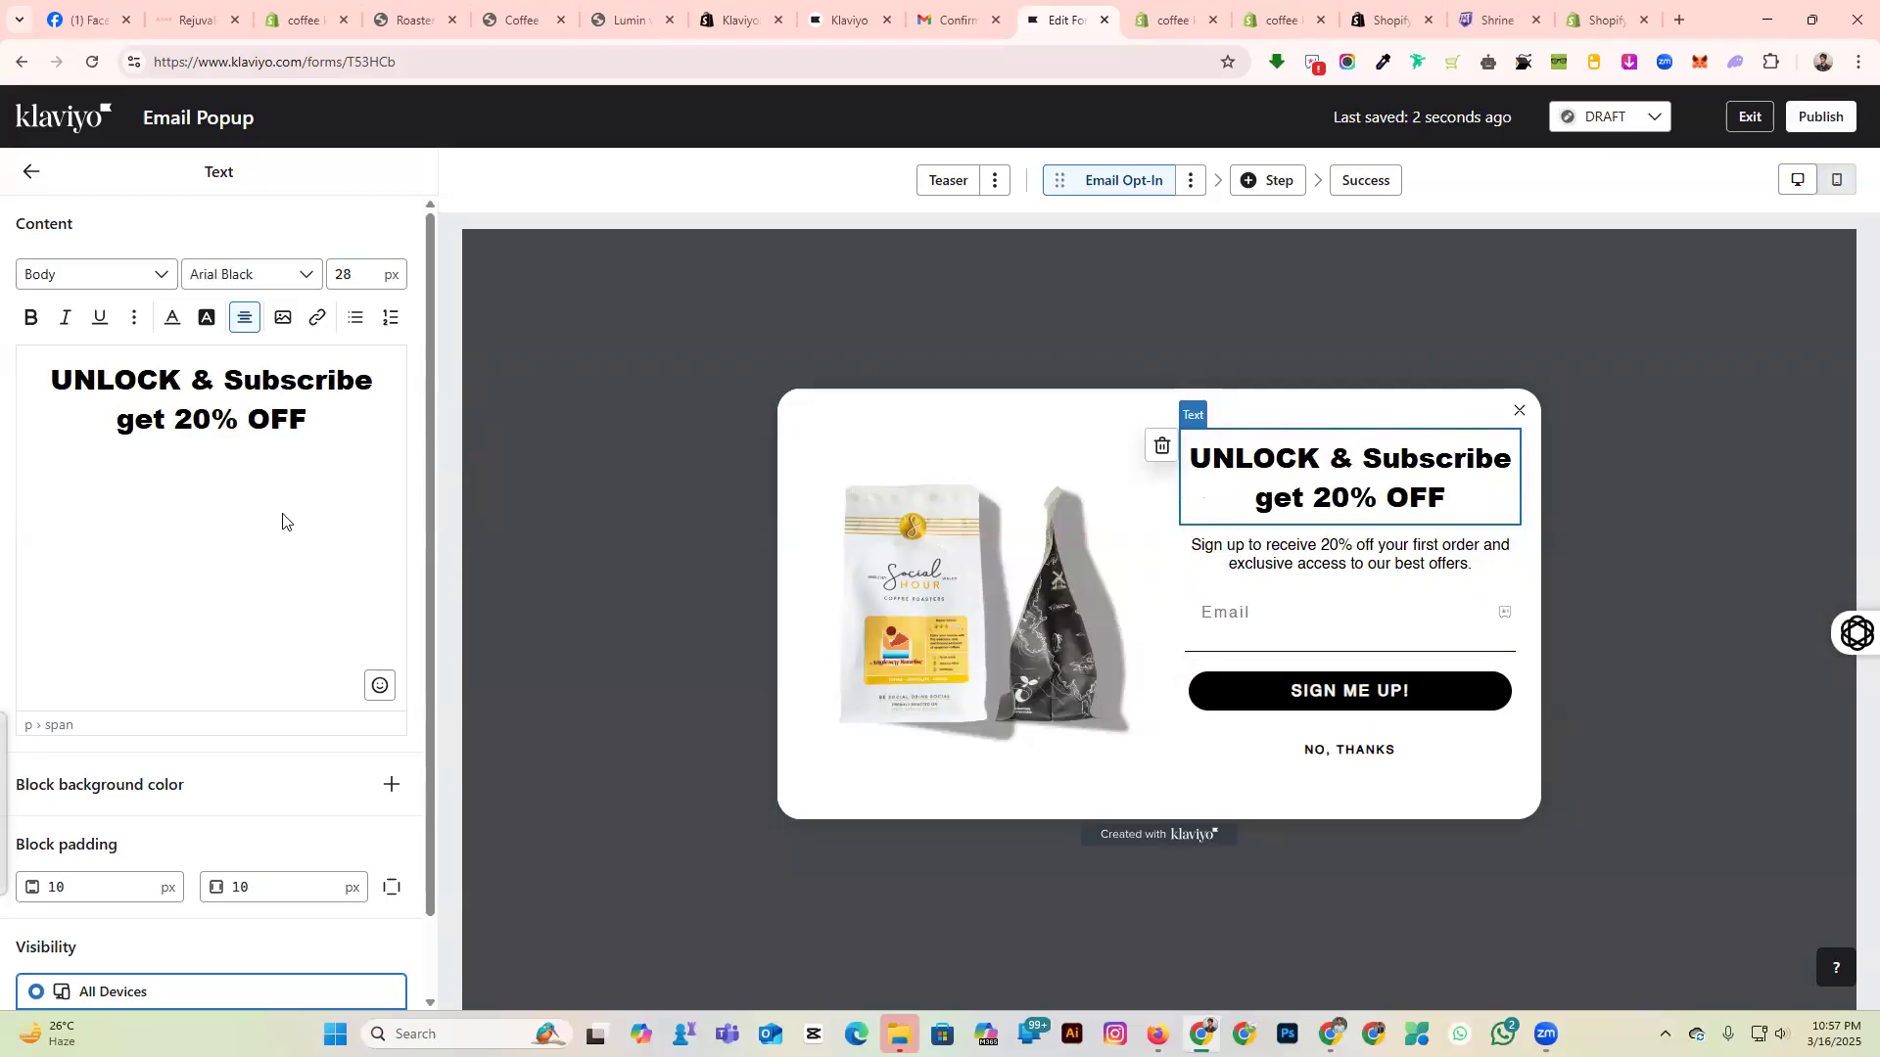
# Left-align the popup's headline and select the description text block below it.
pyautogui.click(244, 317)
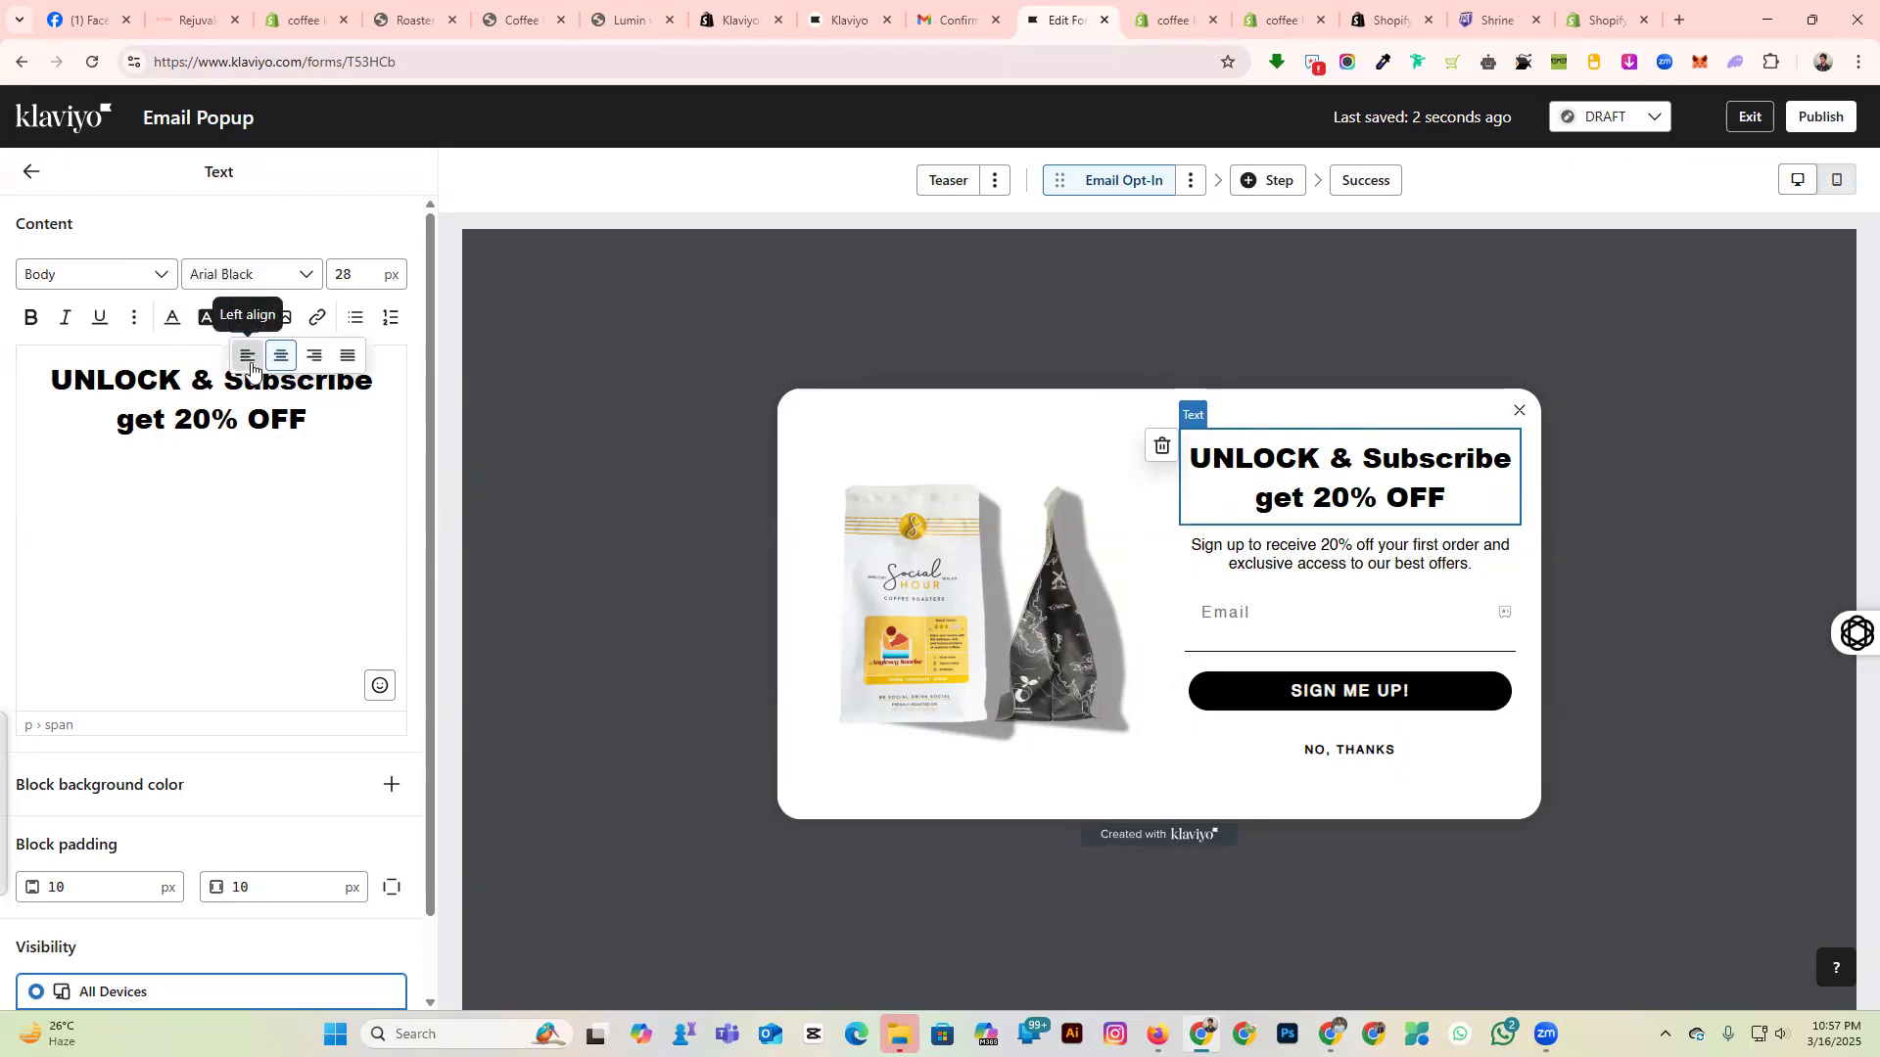
pyautogui.click(250, 360)
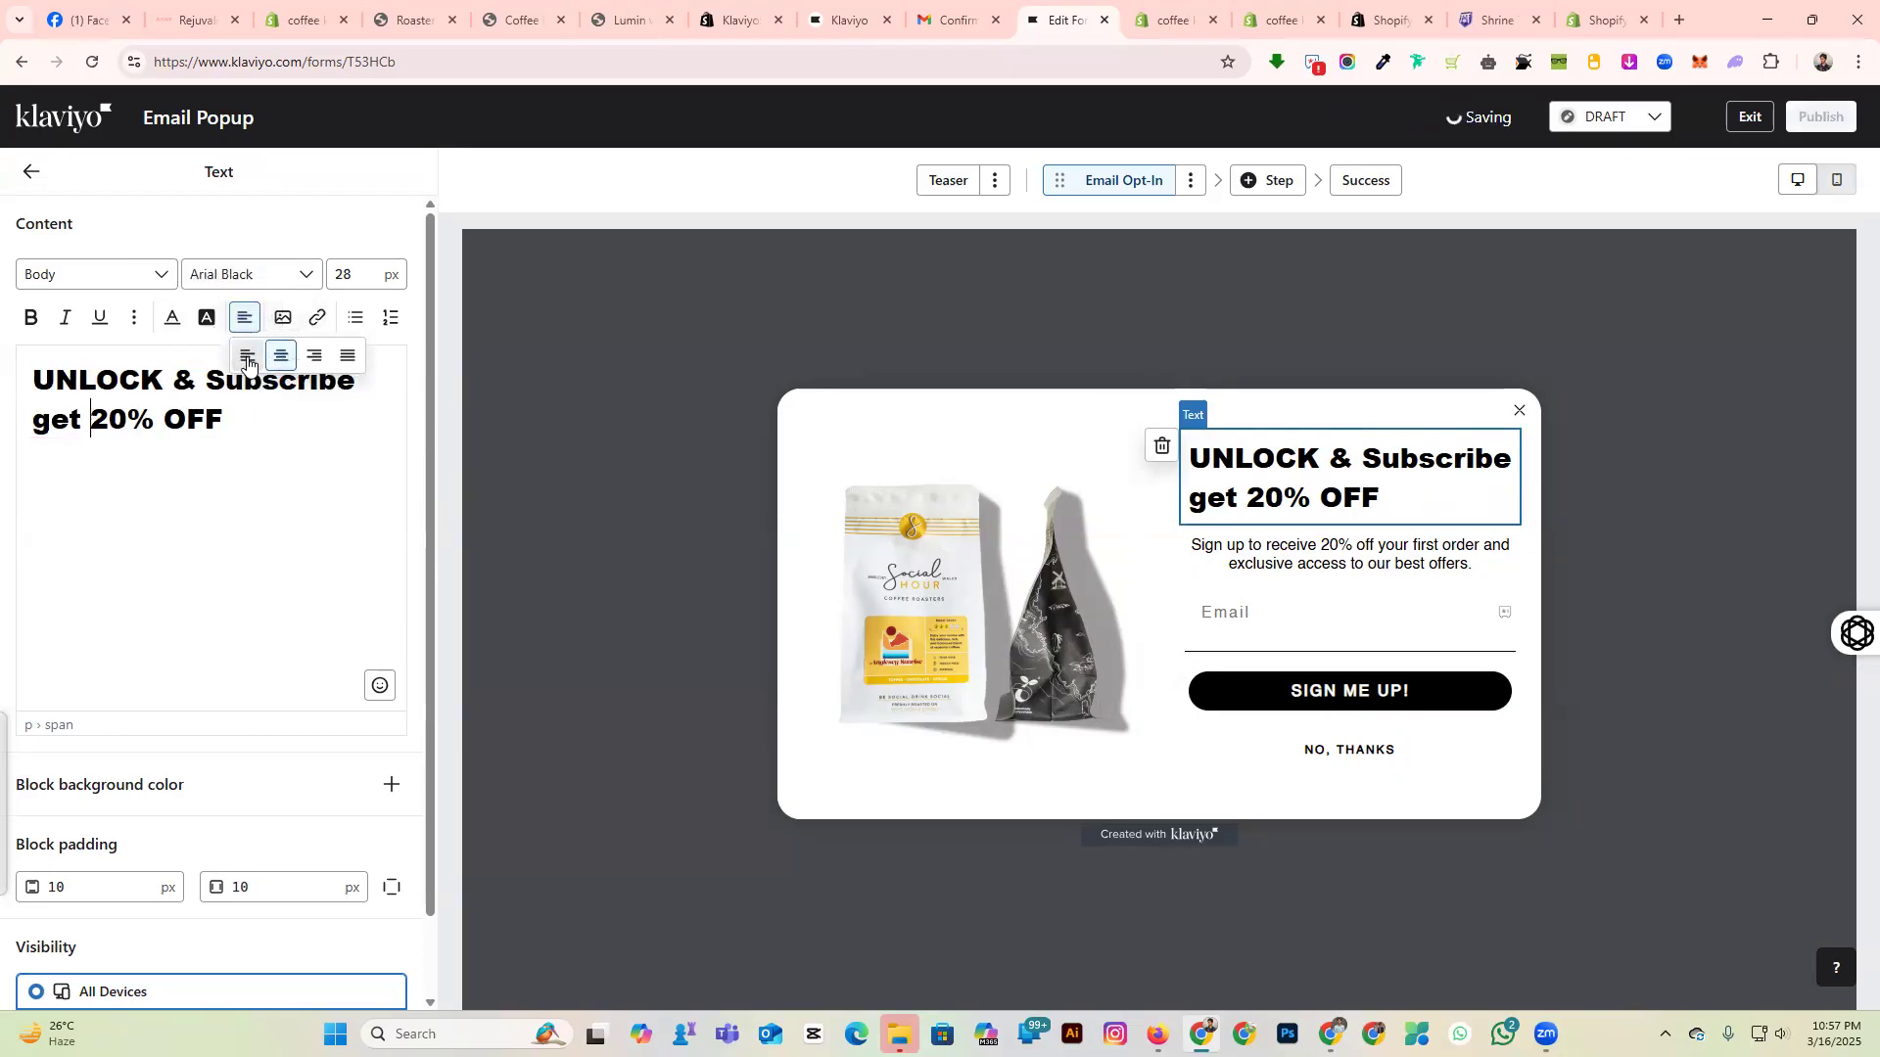
pyautogui.click(247, 360)
pyautogui.click(1355, 571)
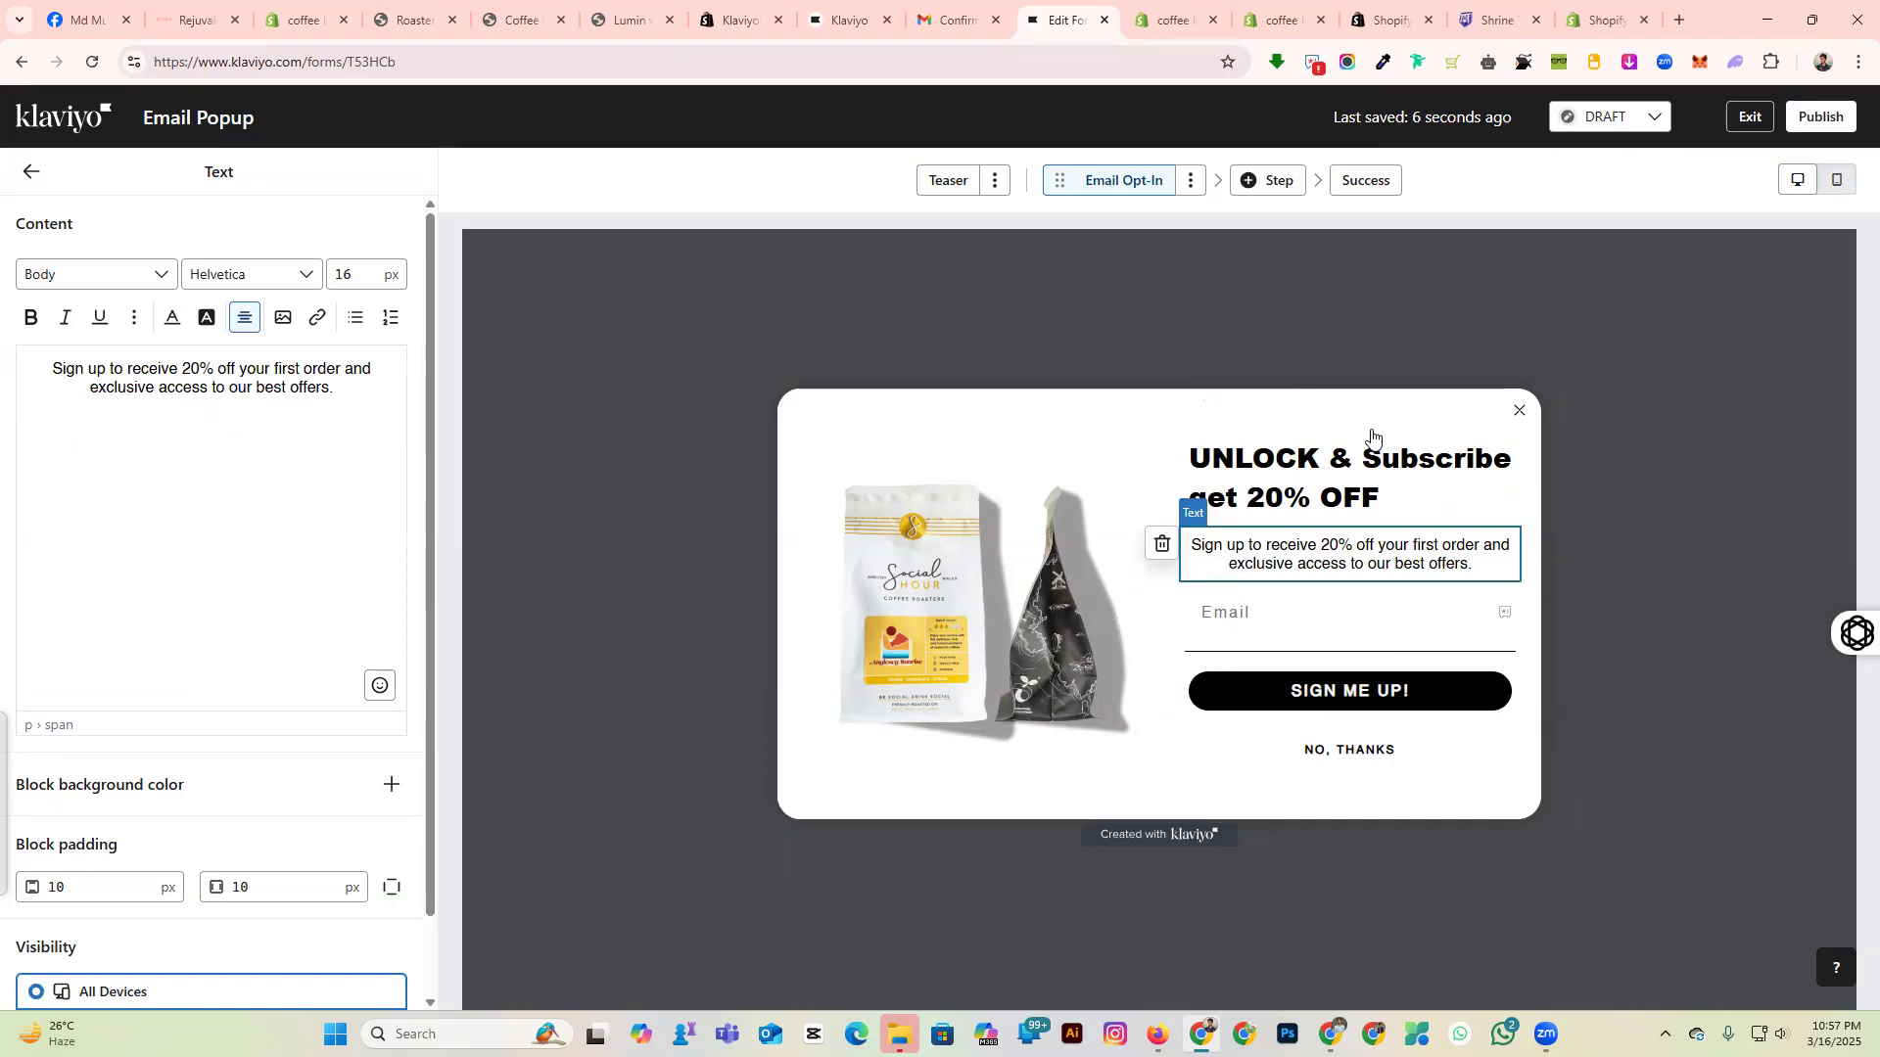
# Switch to Gmail, try to open the inbox, and close Gmail to return to the Klaviyo form editor.
pyautogui.click(954, 18)
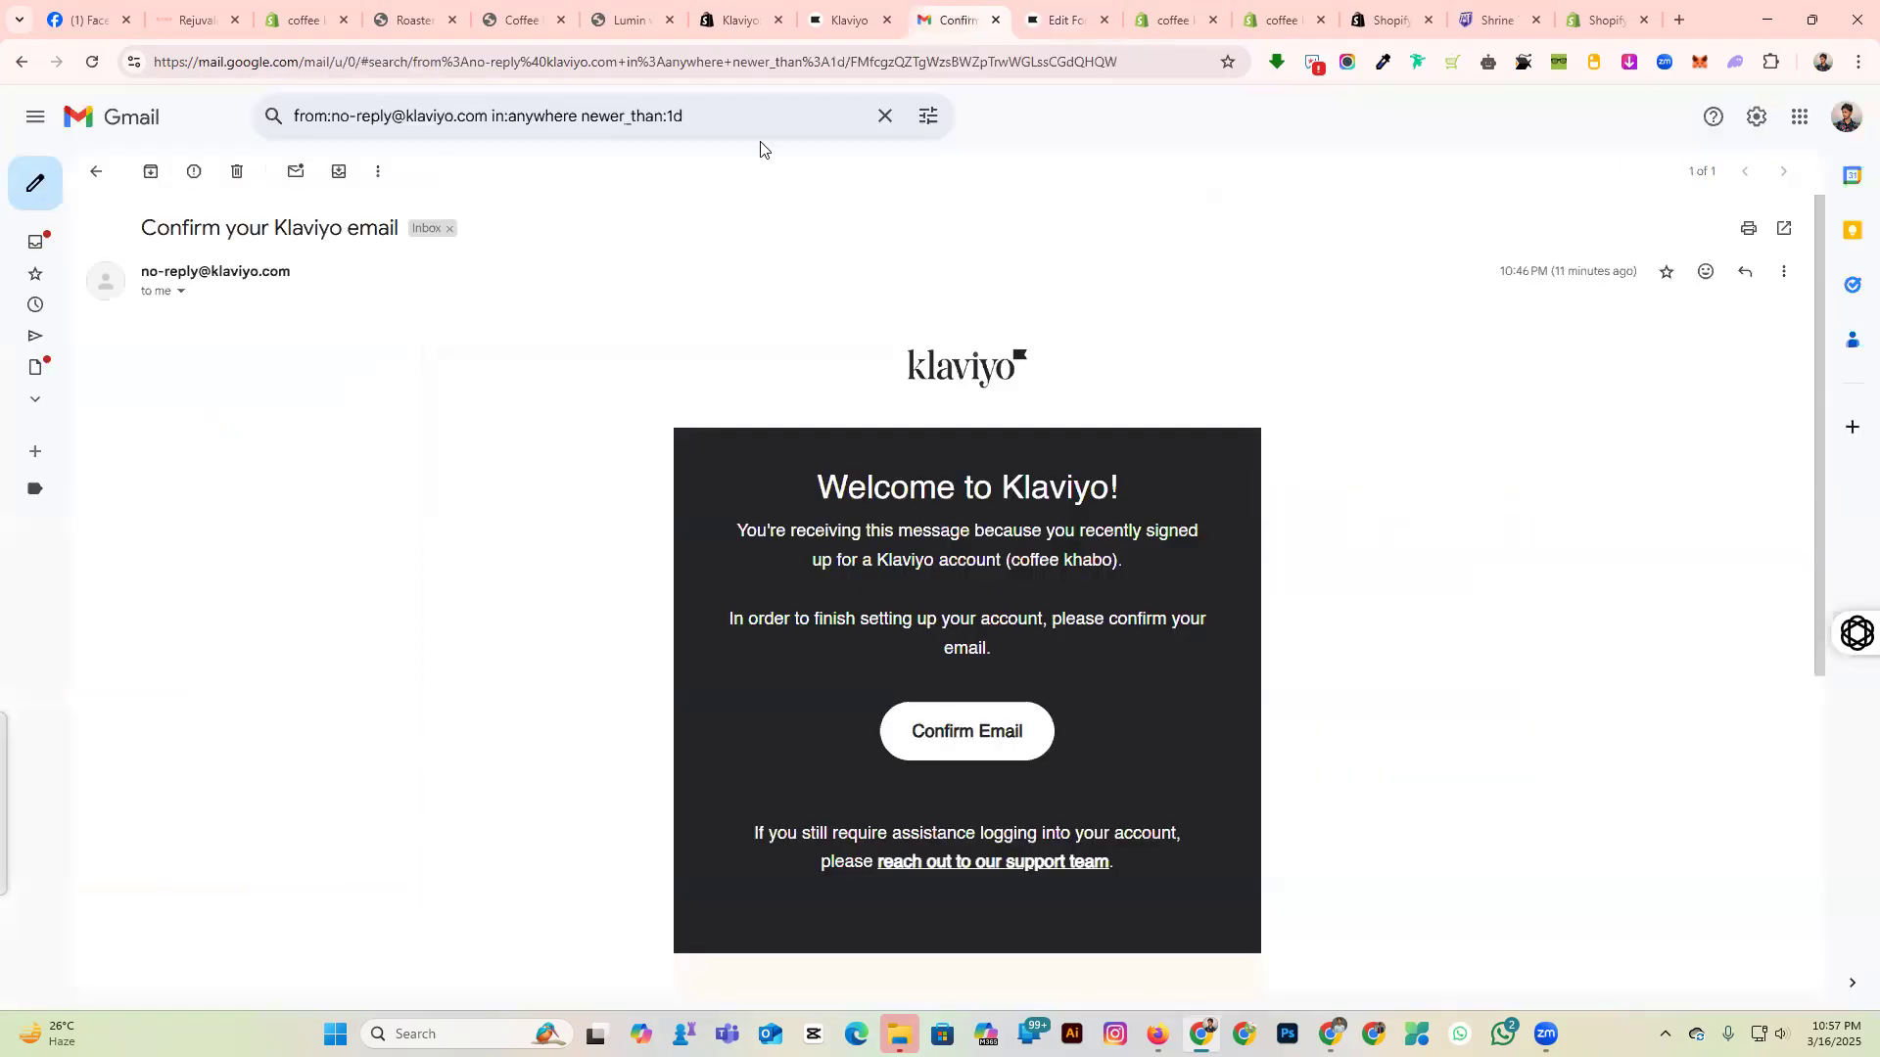
pyautogui.click(103, 182)
pyautogui.moveTo(17, 242)
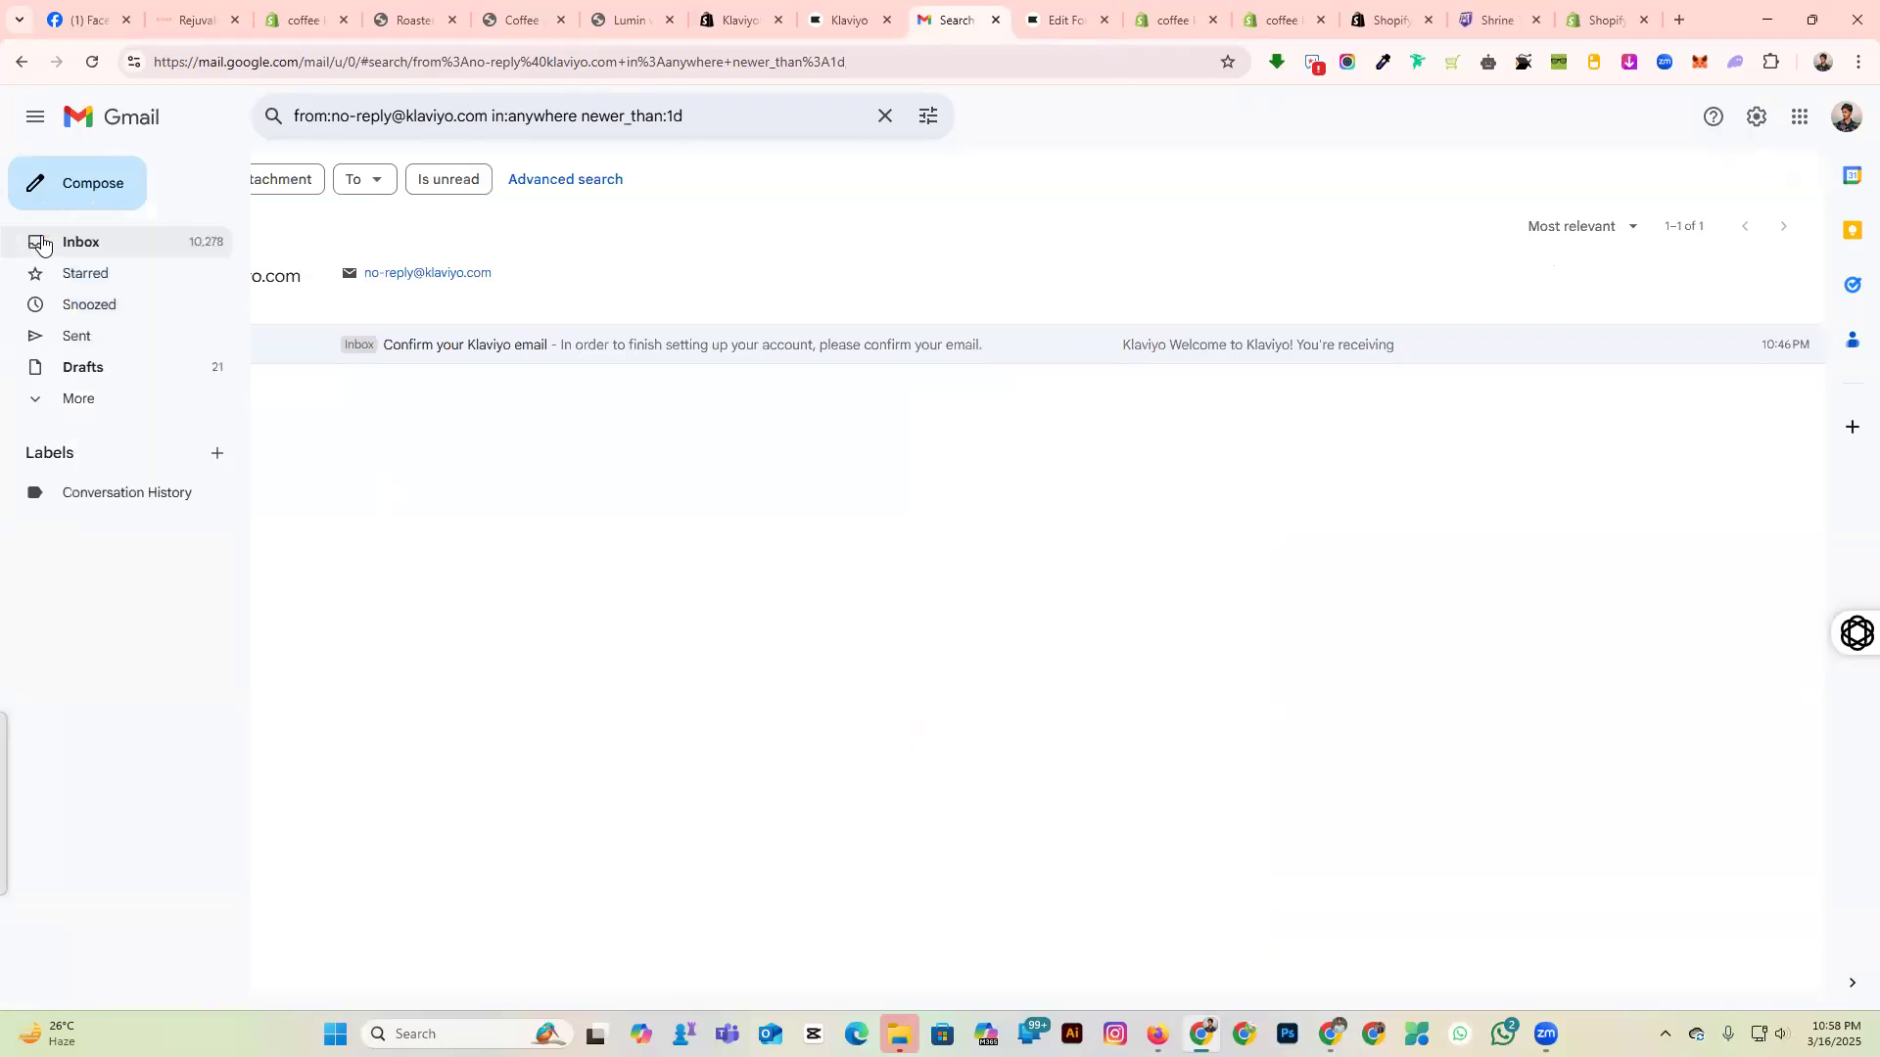
pyautogui.click(77, 246)
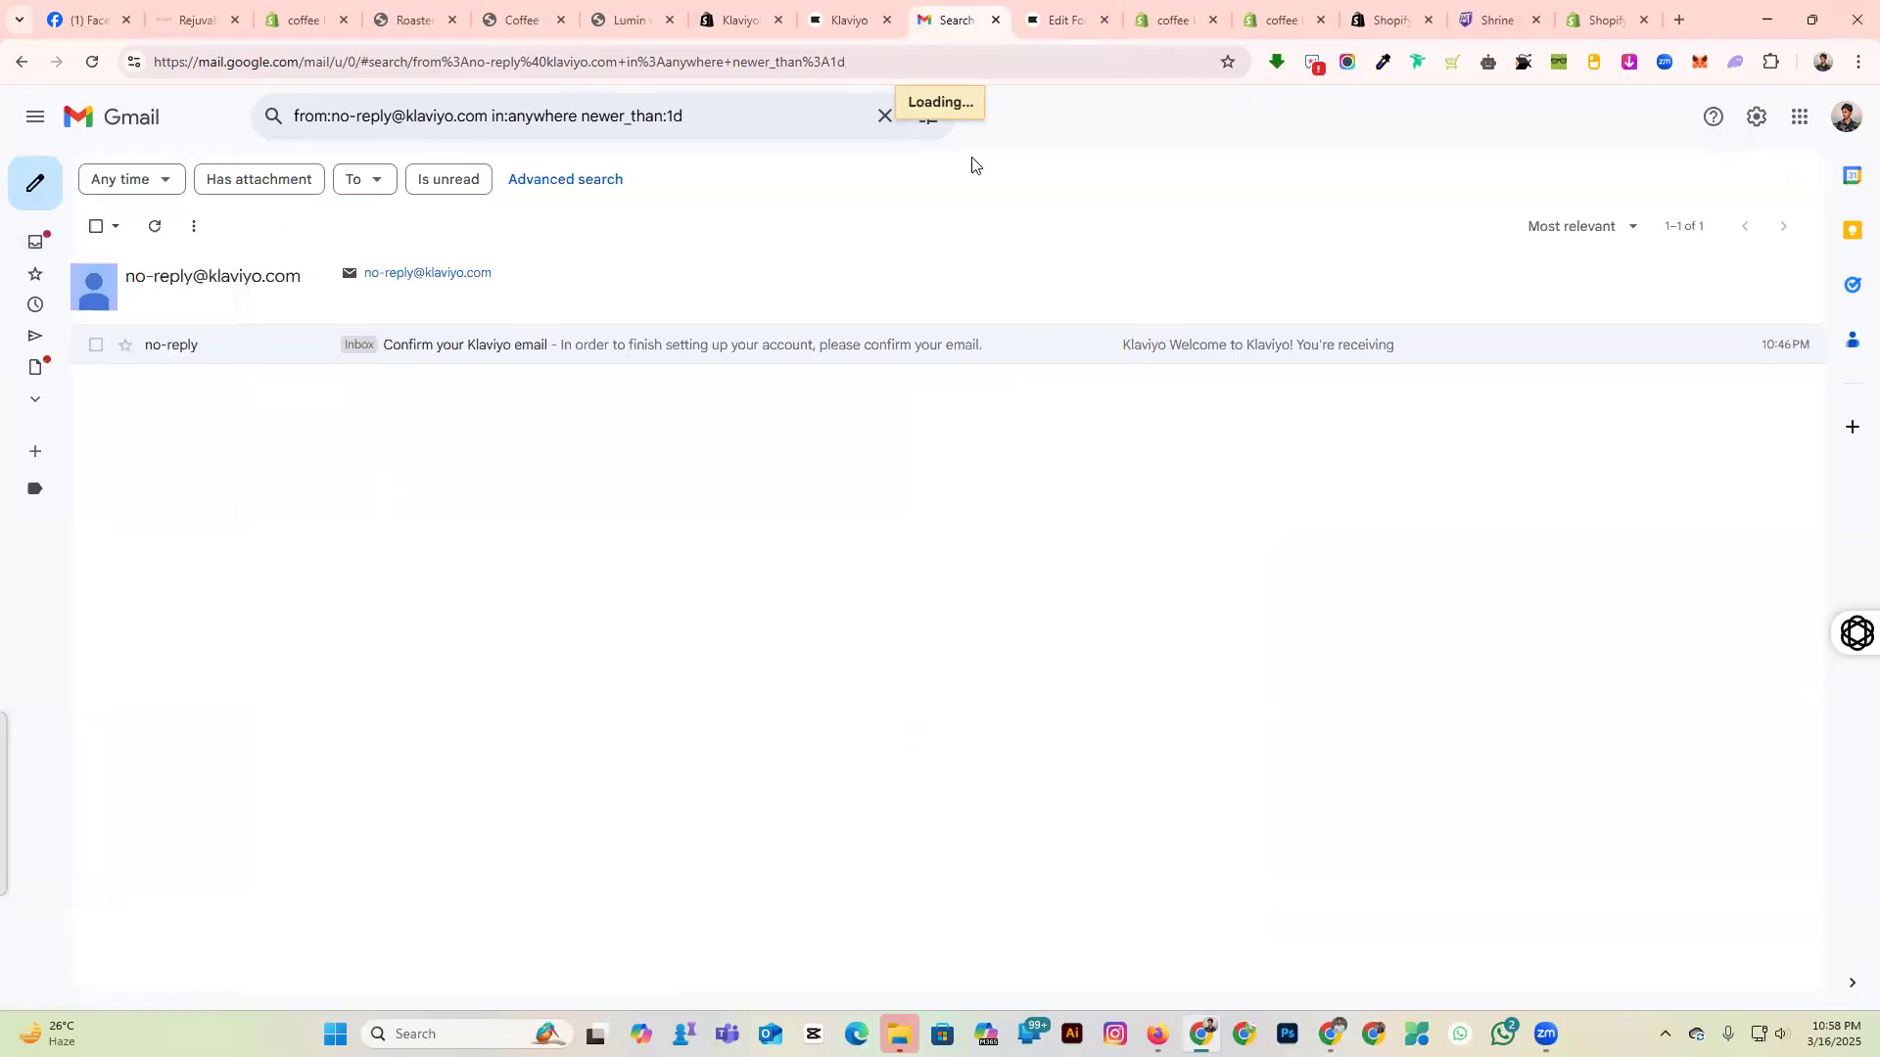
pyautogui.moveTo(41, 255)
pyautogui.click(91, 62)
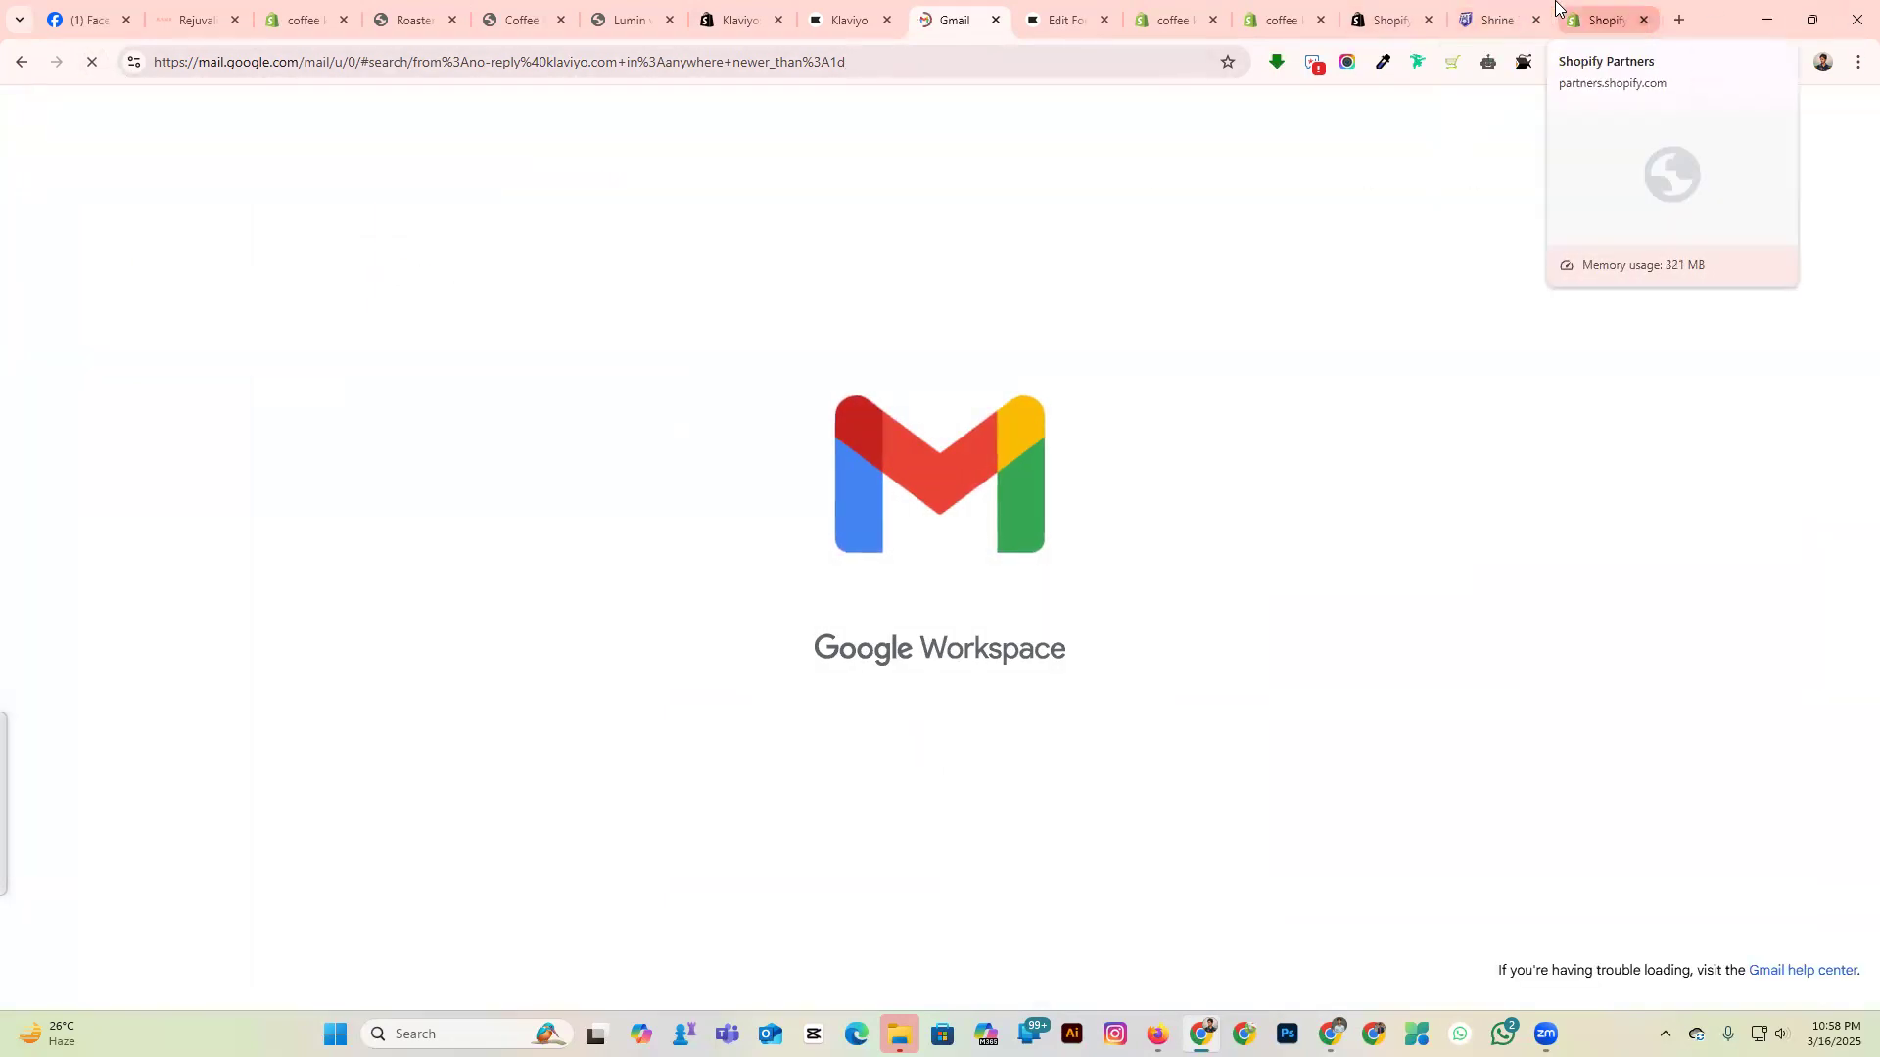
pyautogui.click(1057, 12)
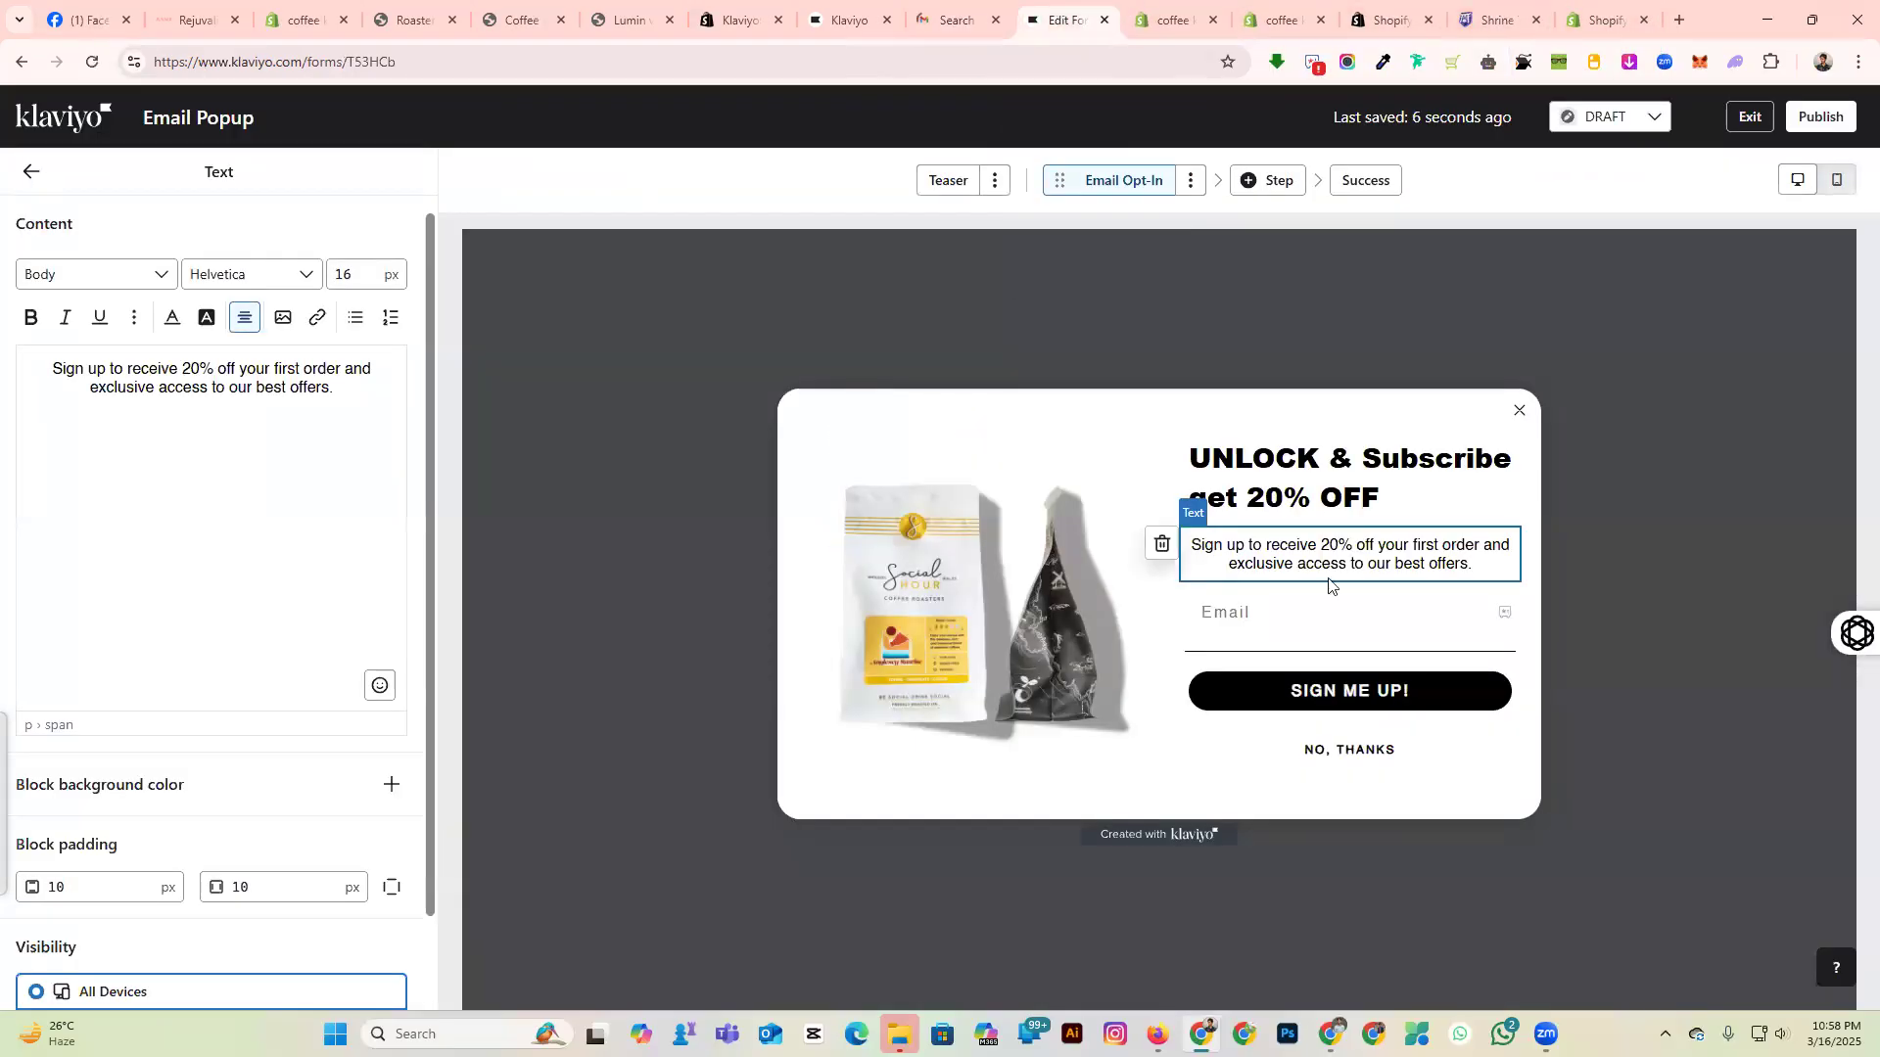
pyautogui.click(936, 12)
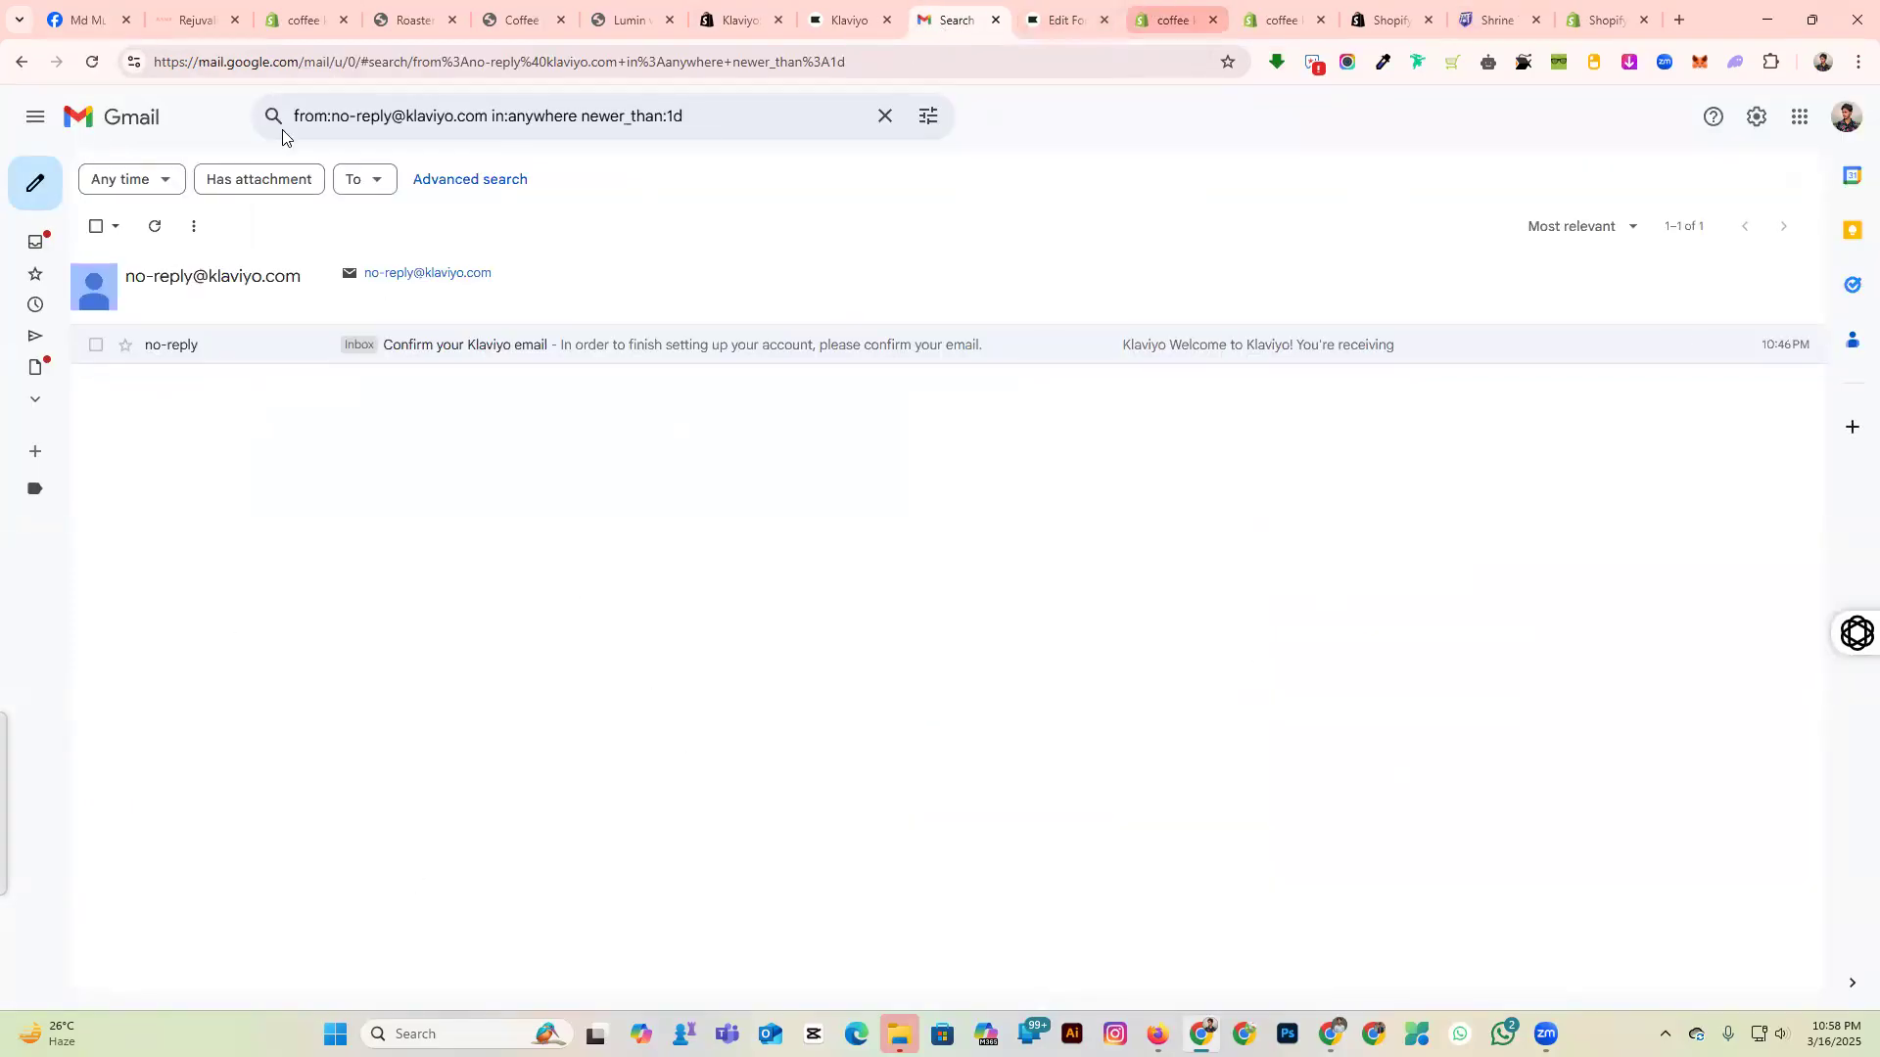
pyautogui.click(996, 20)
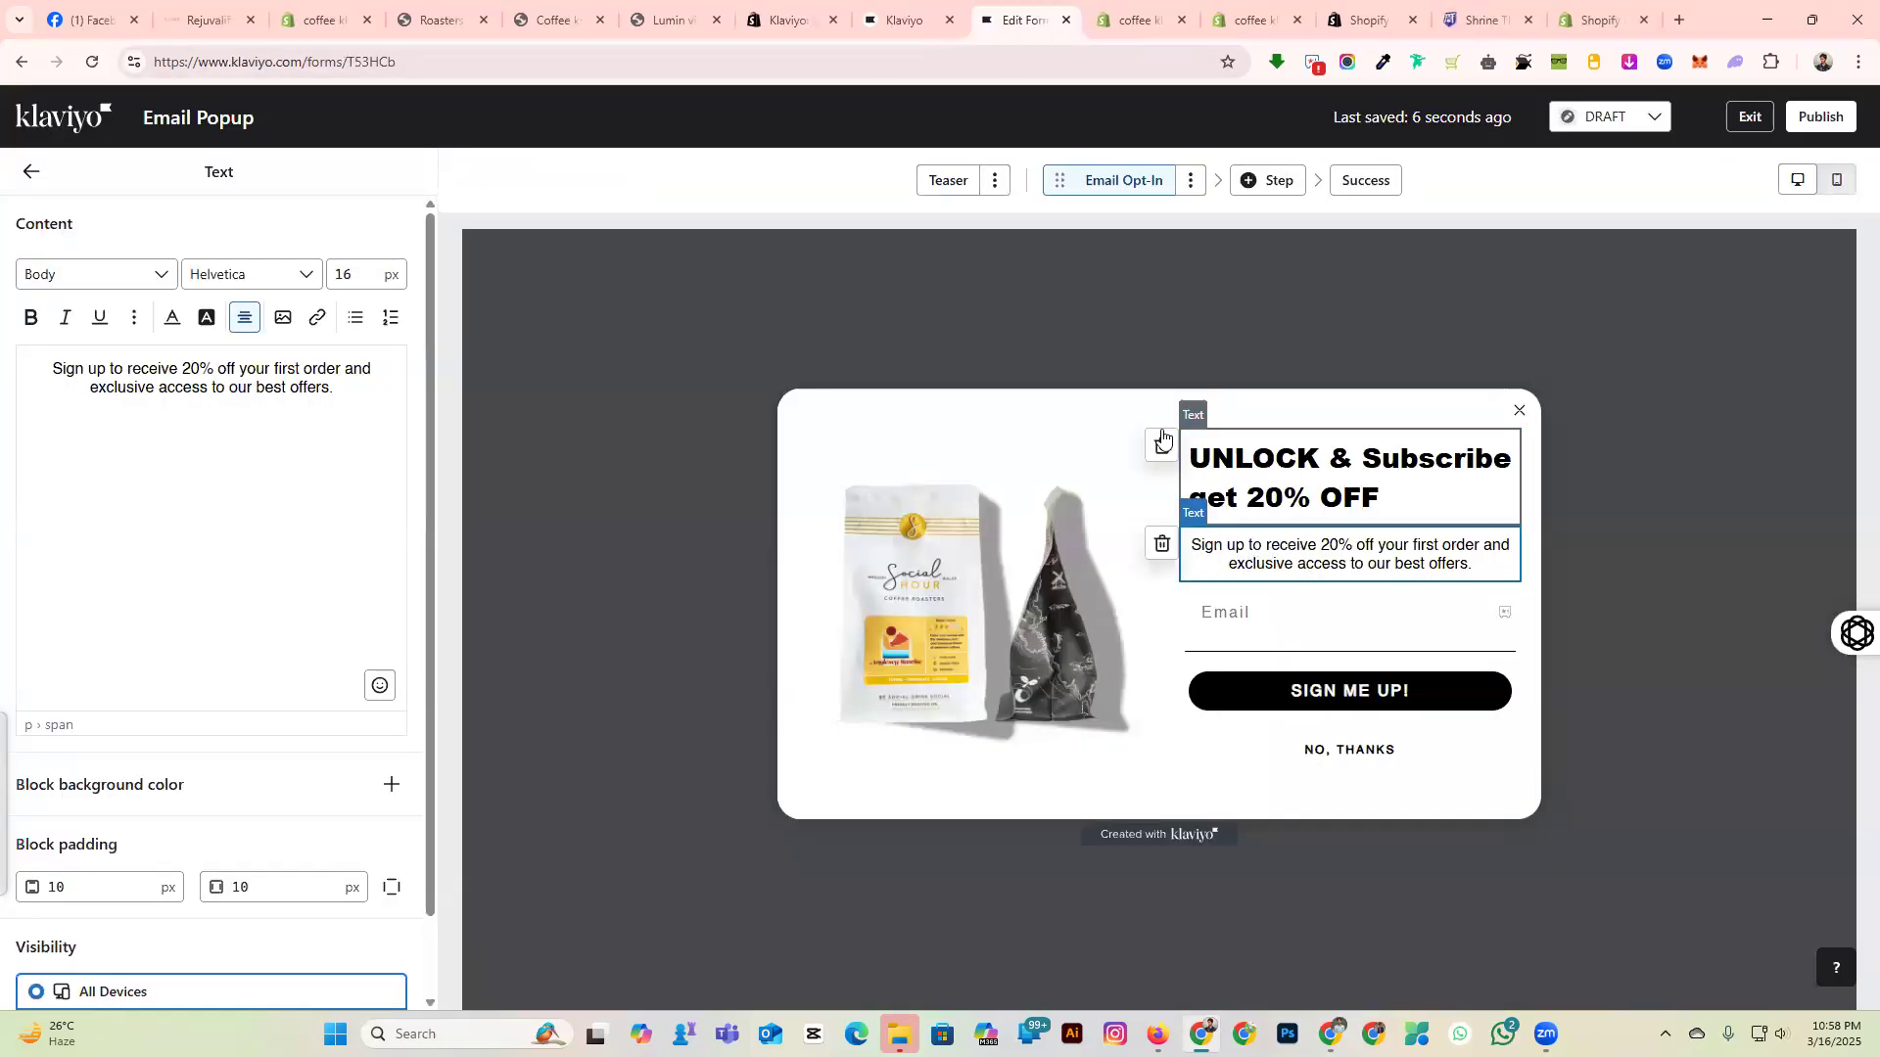
# Examine the settings of the popup's side image, SIGN ME UP! button, description text, and the NO, THANKS button's click action.
pyautogui.click(1155, 431)
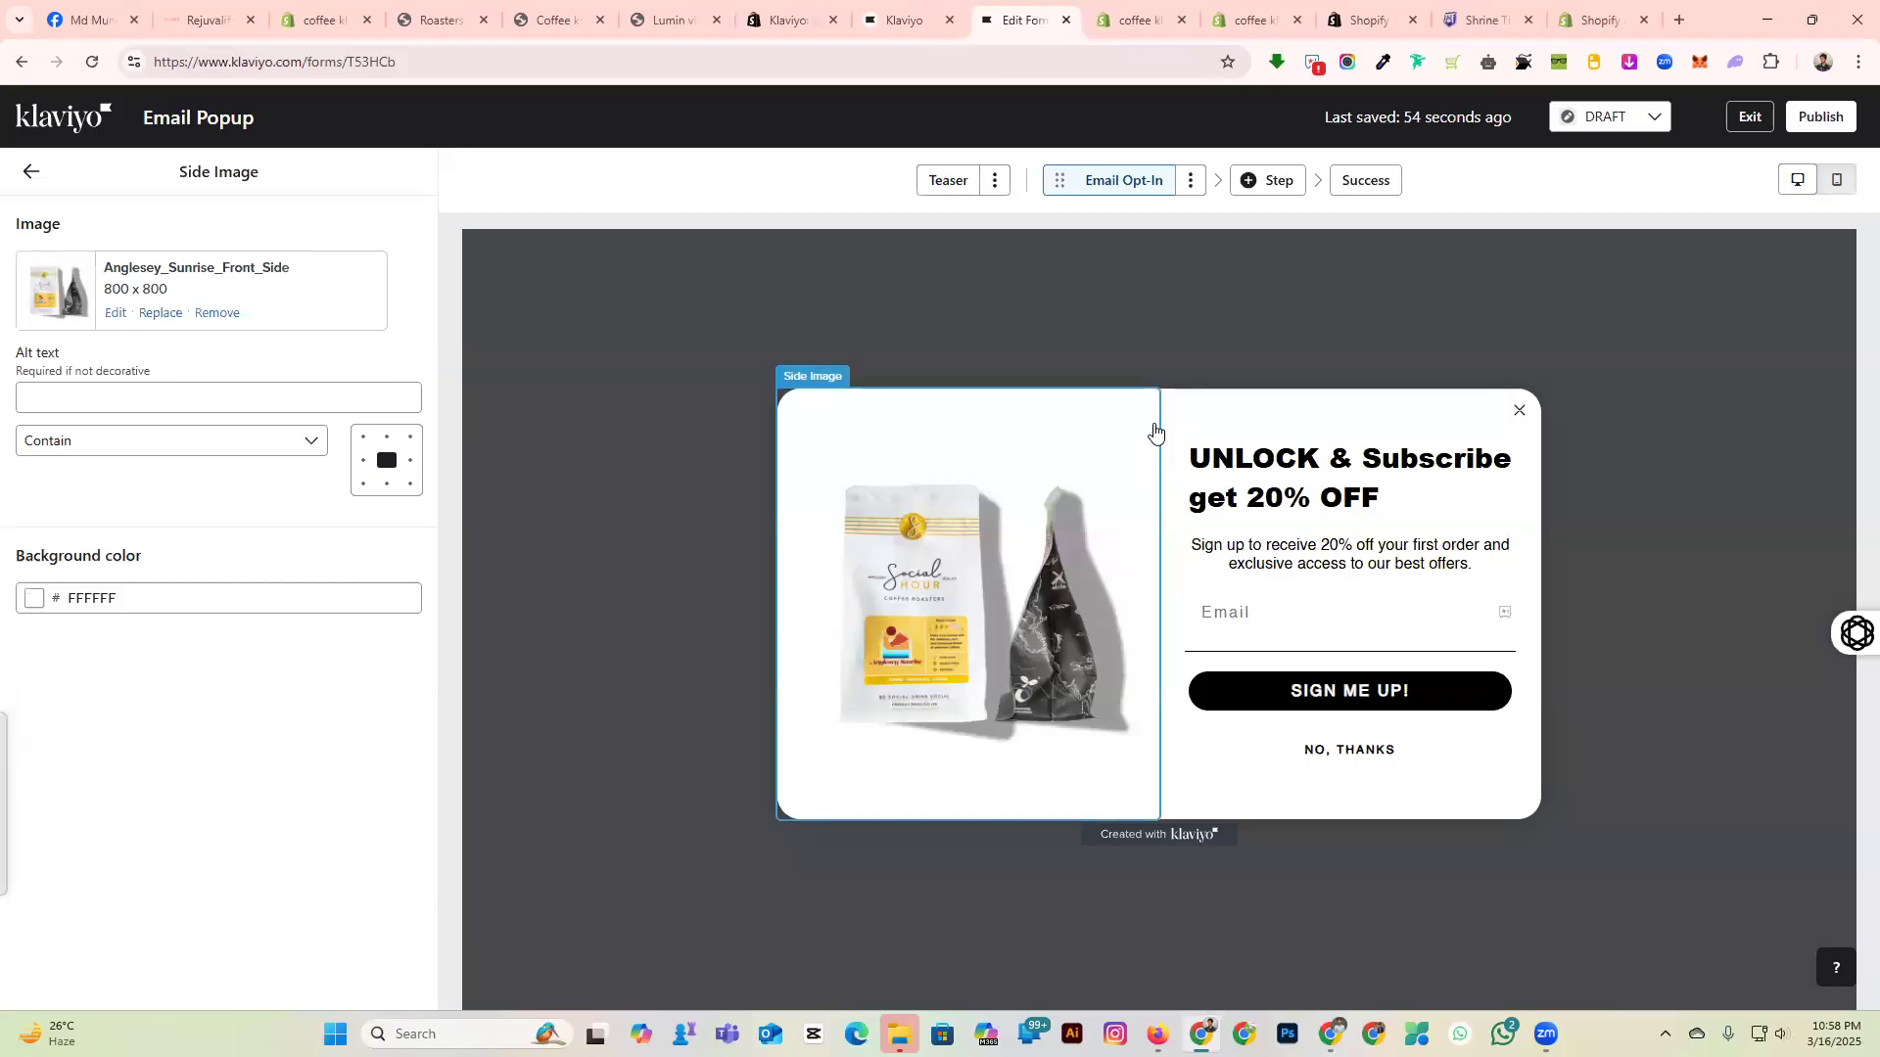
pyautogui.click(1212, 712)
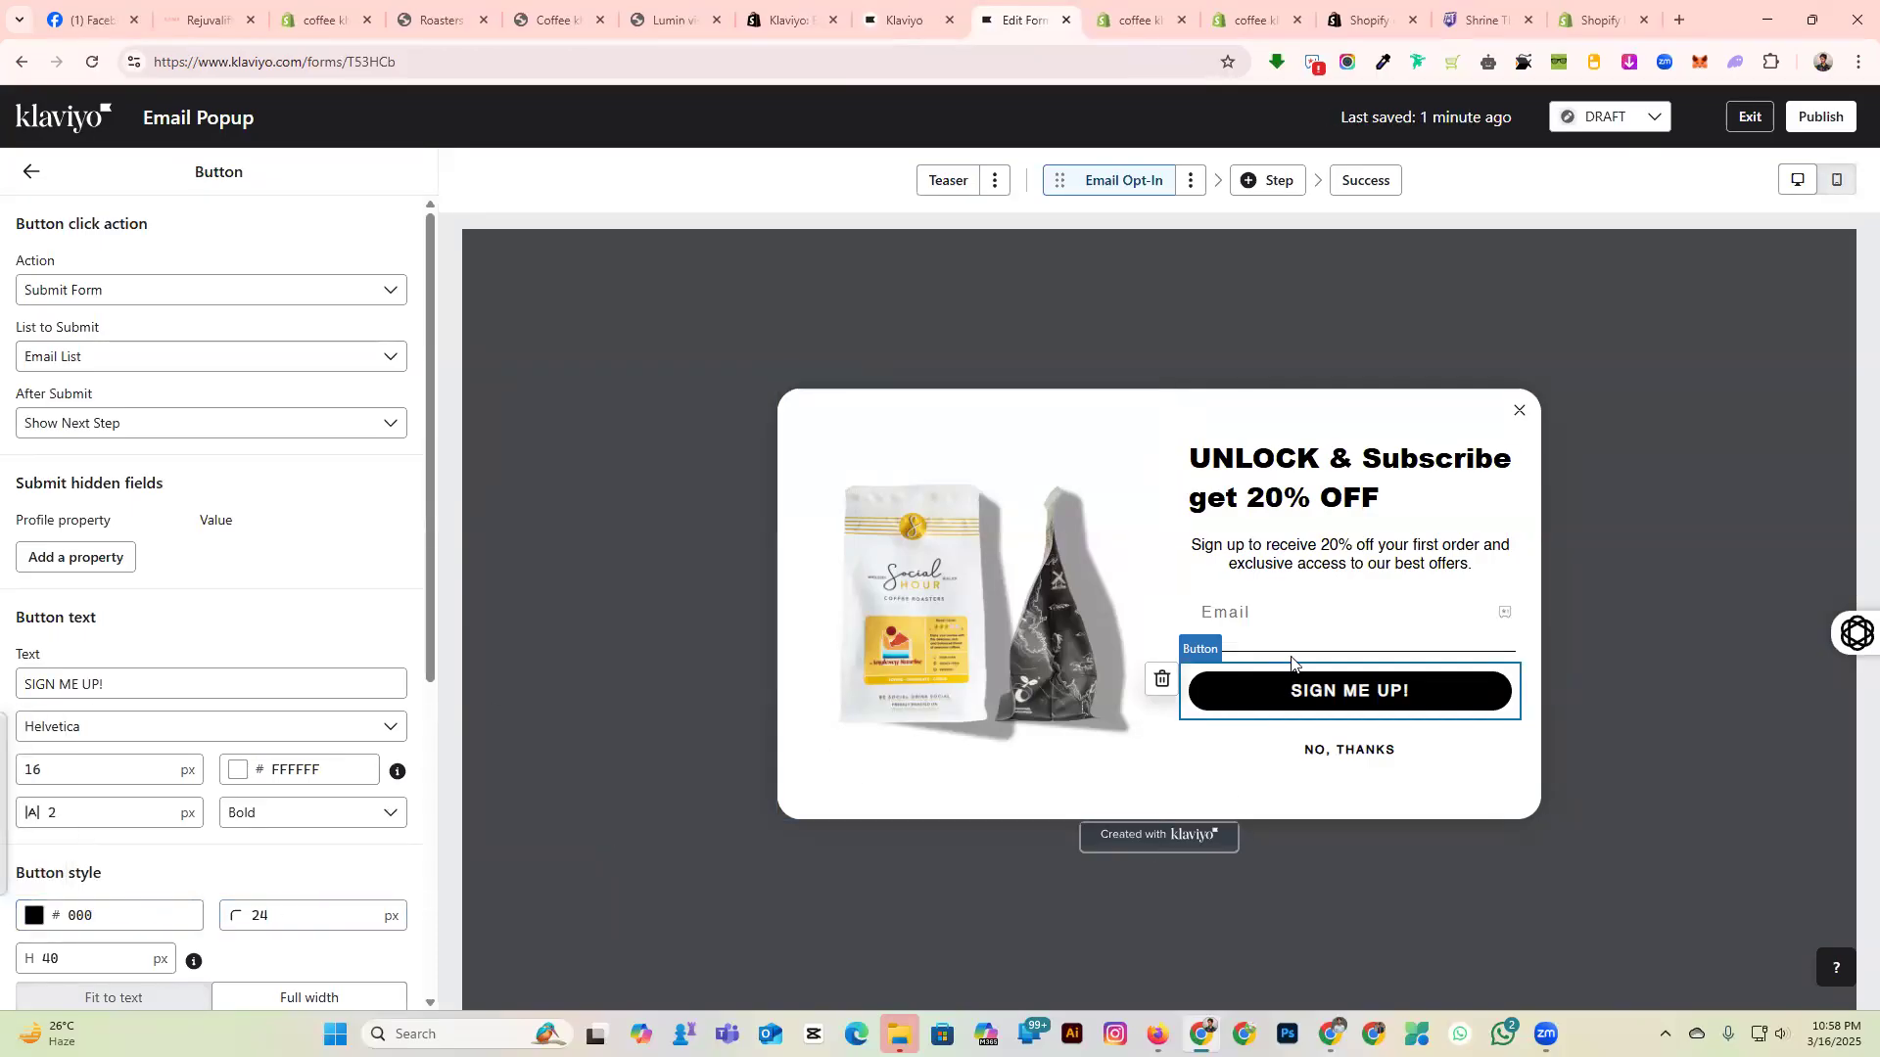
pyautogui.click(1290, 623)
pyautogui.click(1353, 554)
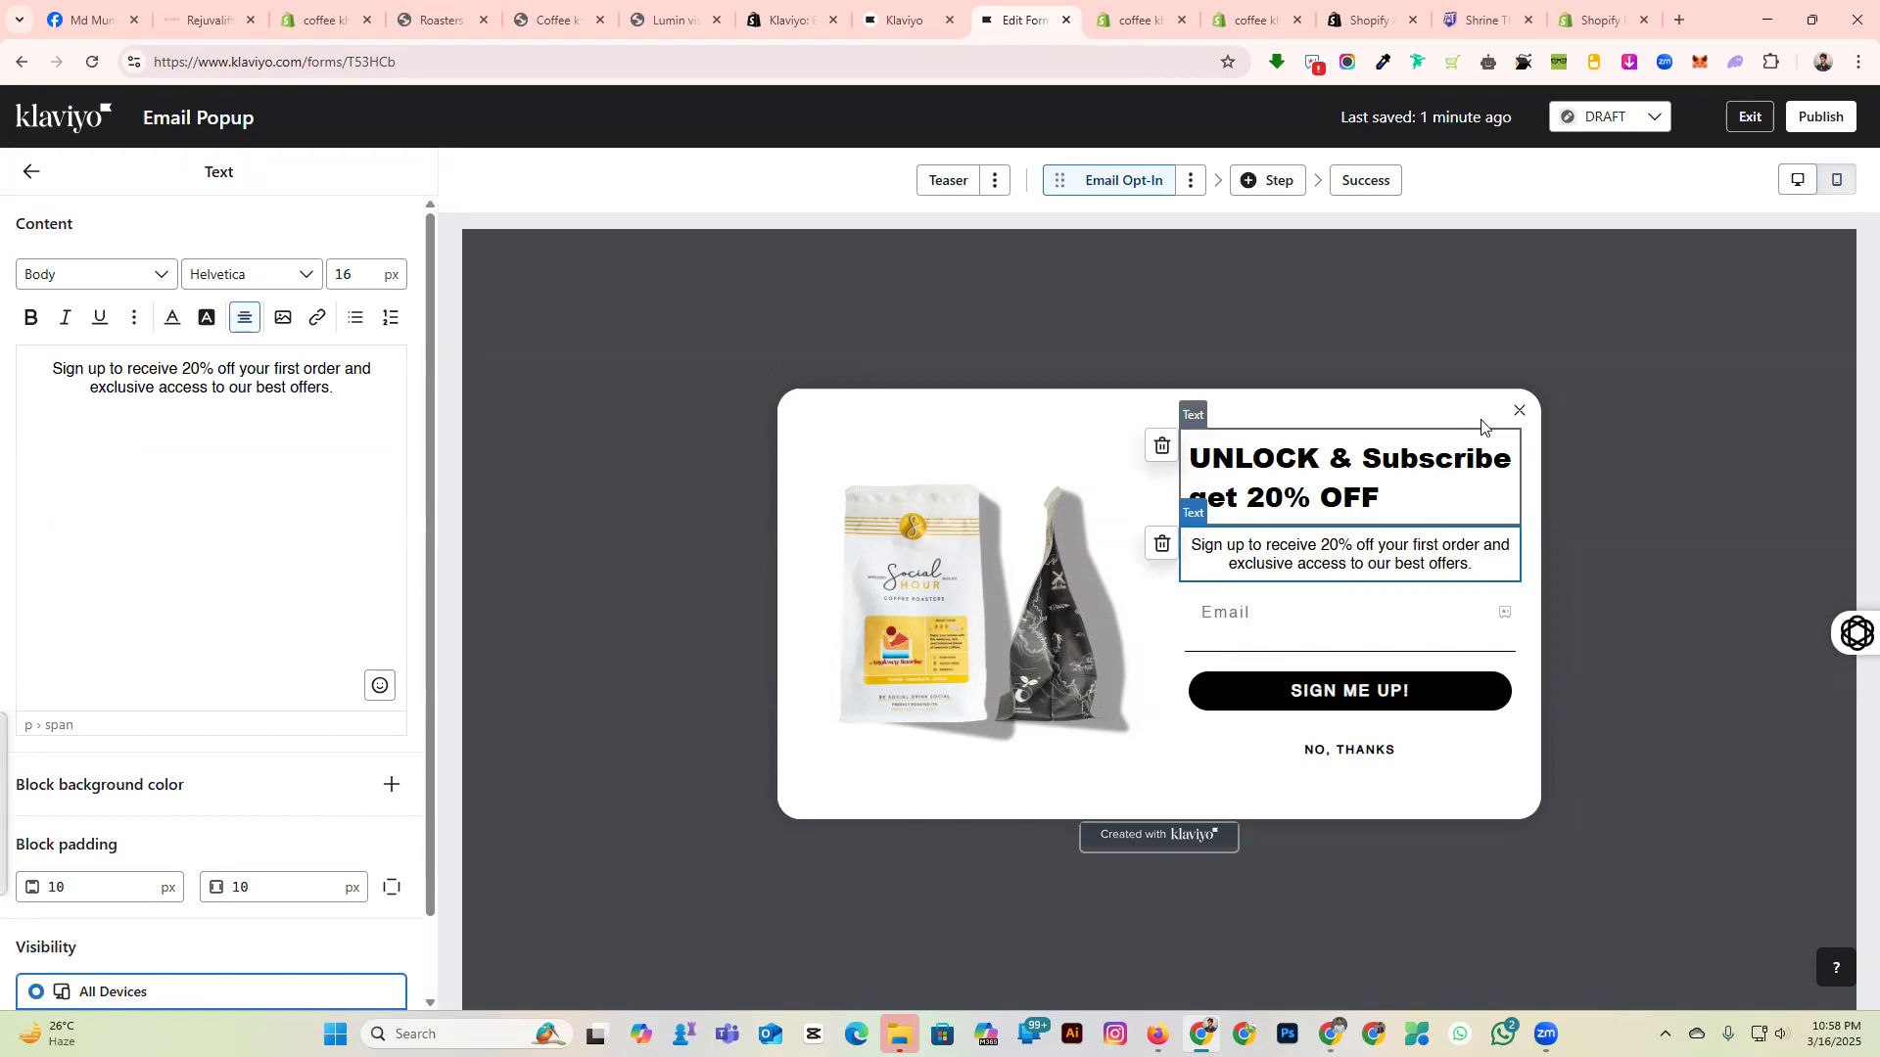
pyautogui.click(1335, 755)
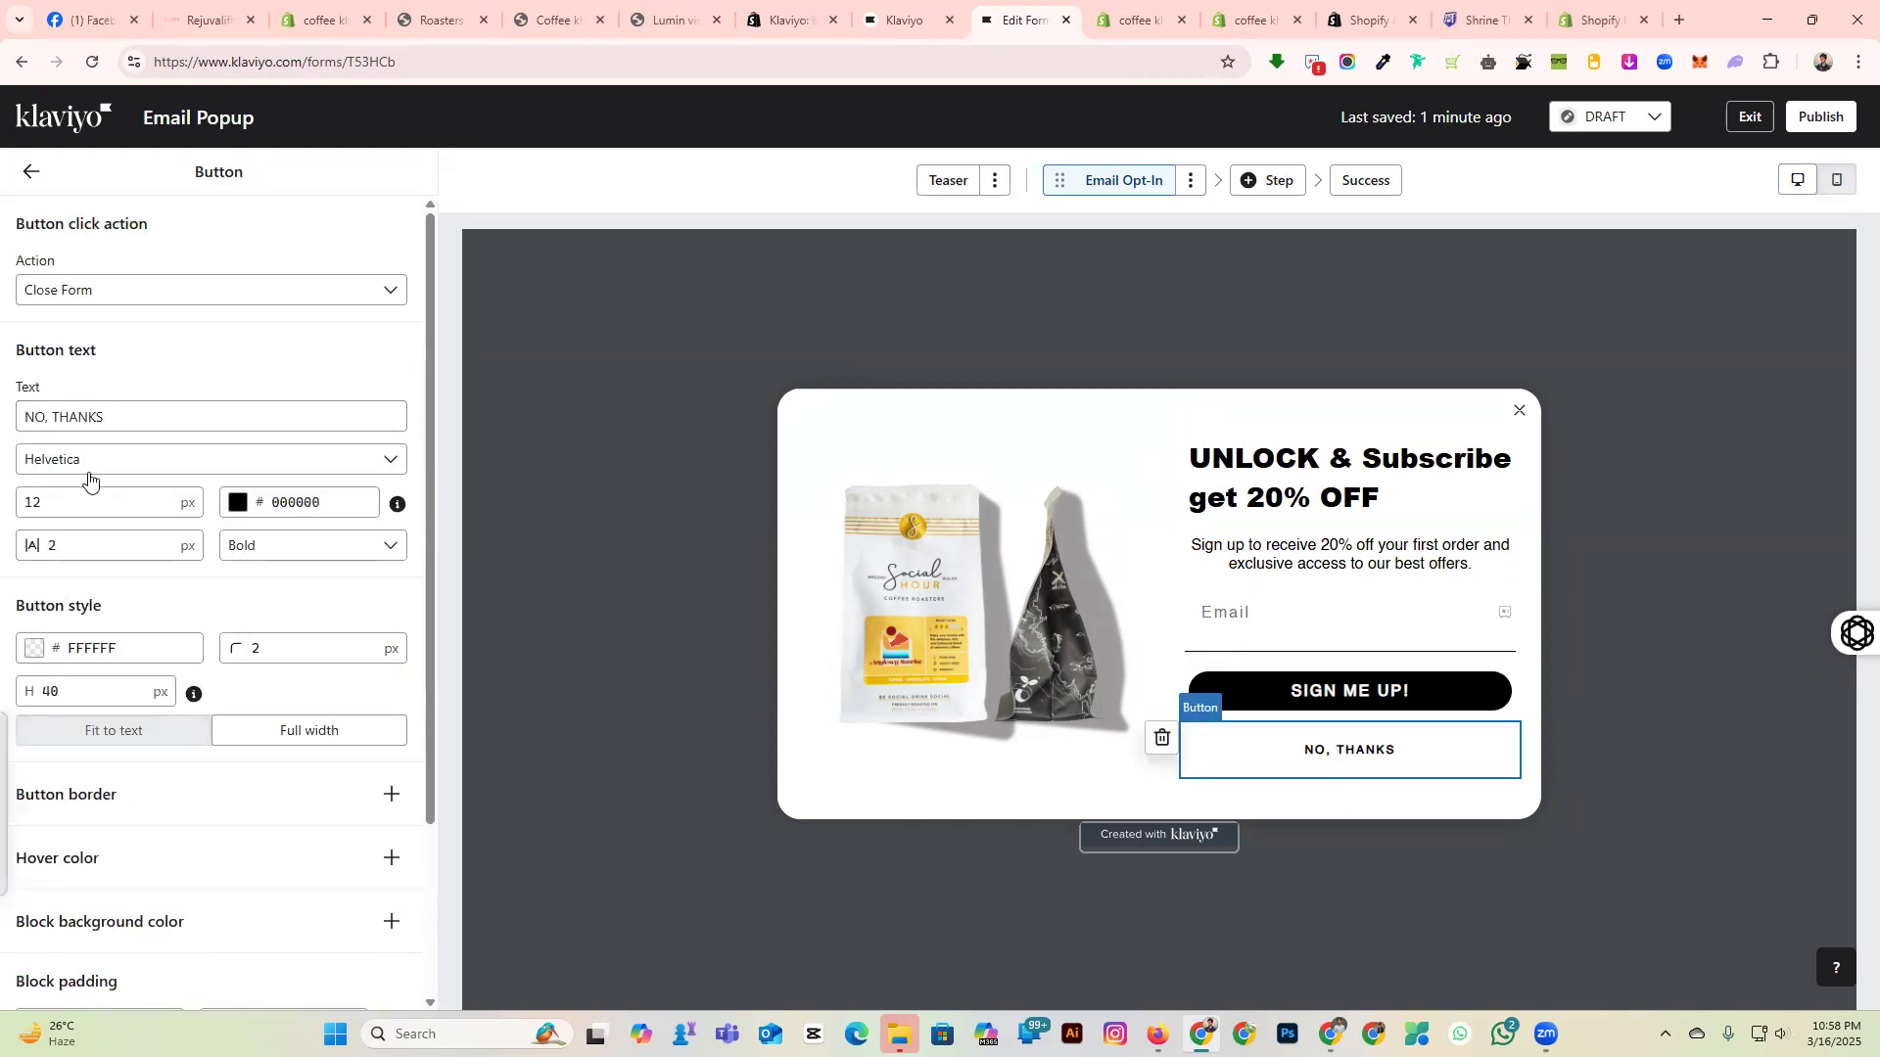
pyautogui.moveTo(14, 257); pyautogui.dragTo(48, 297)
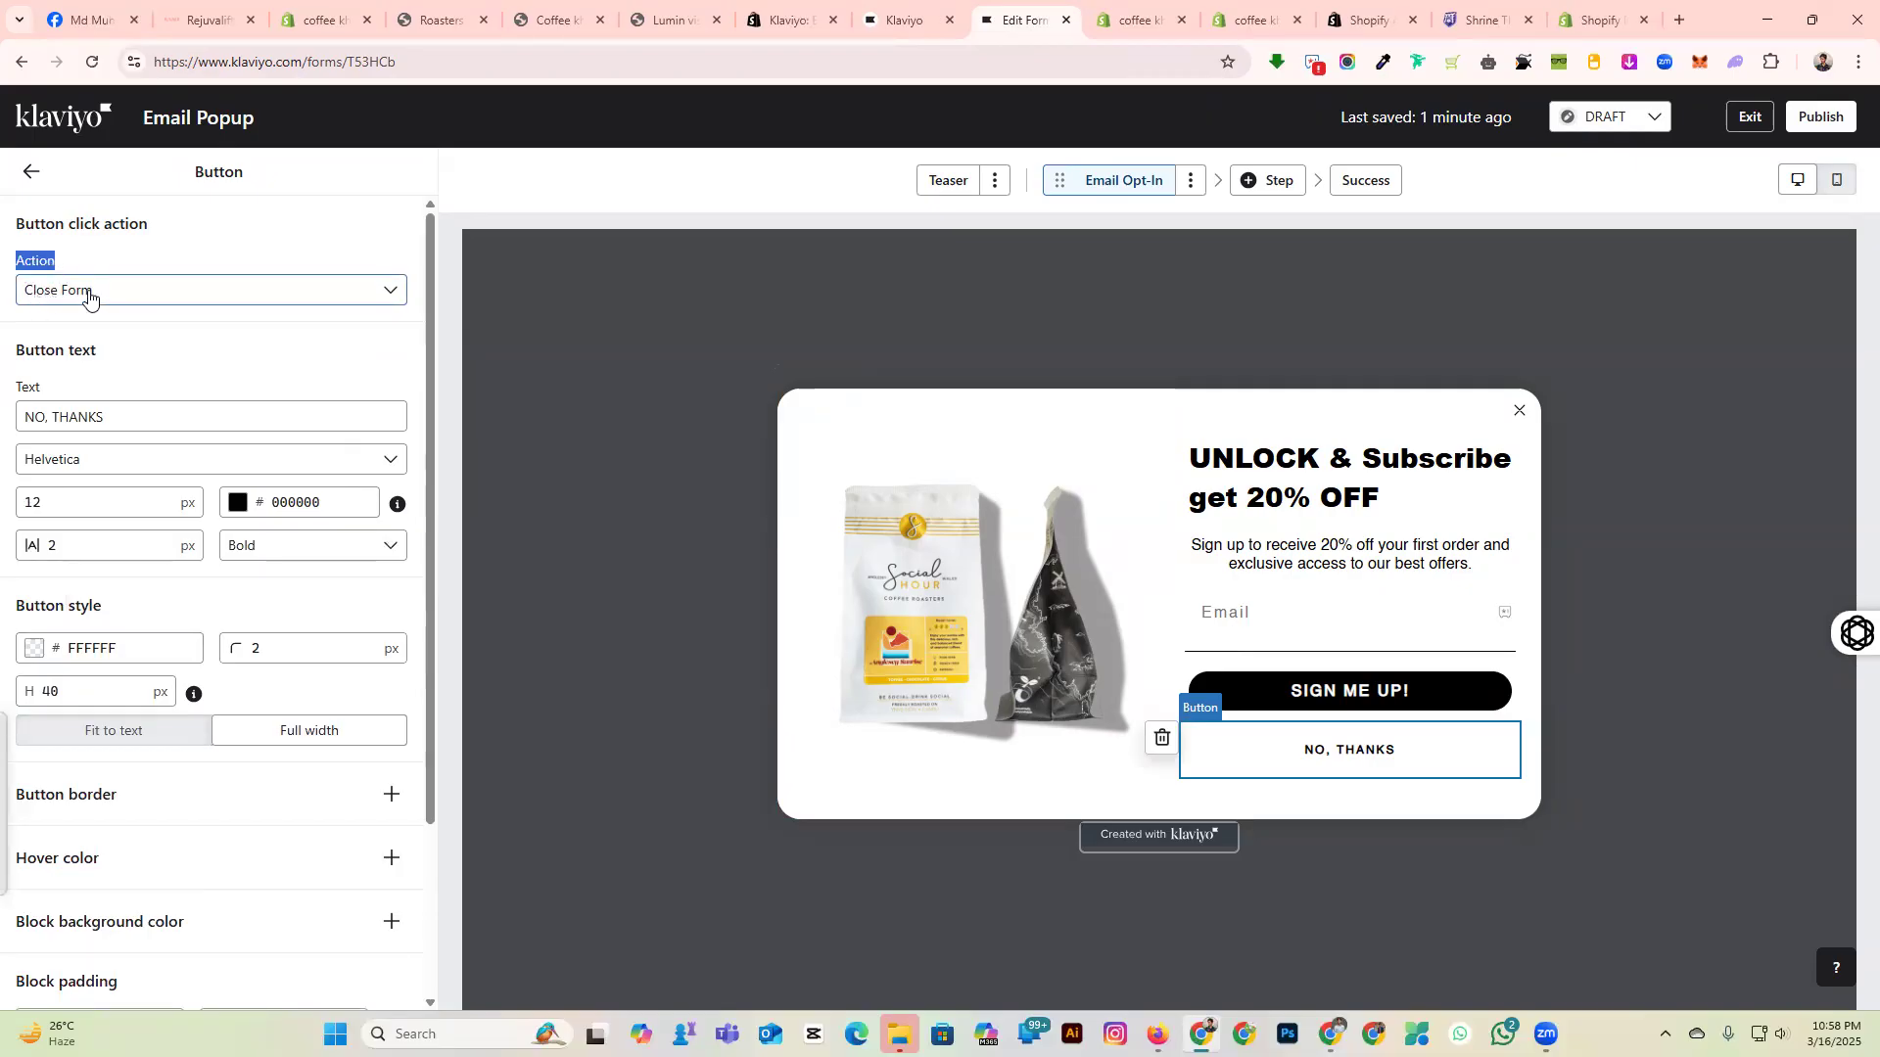
pyautogui.click(88, 298)
pyautogui.click(88, 297)
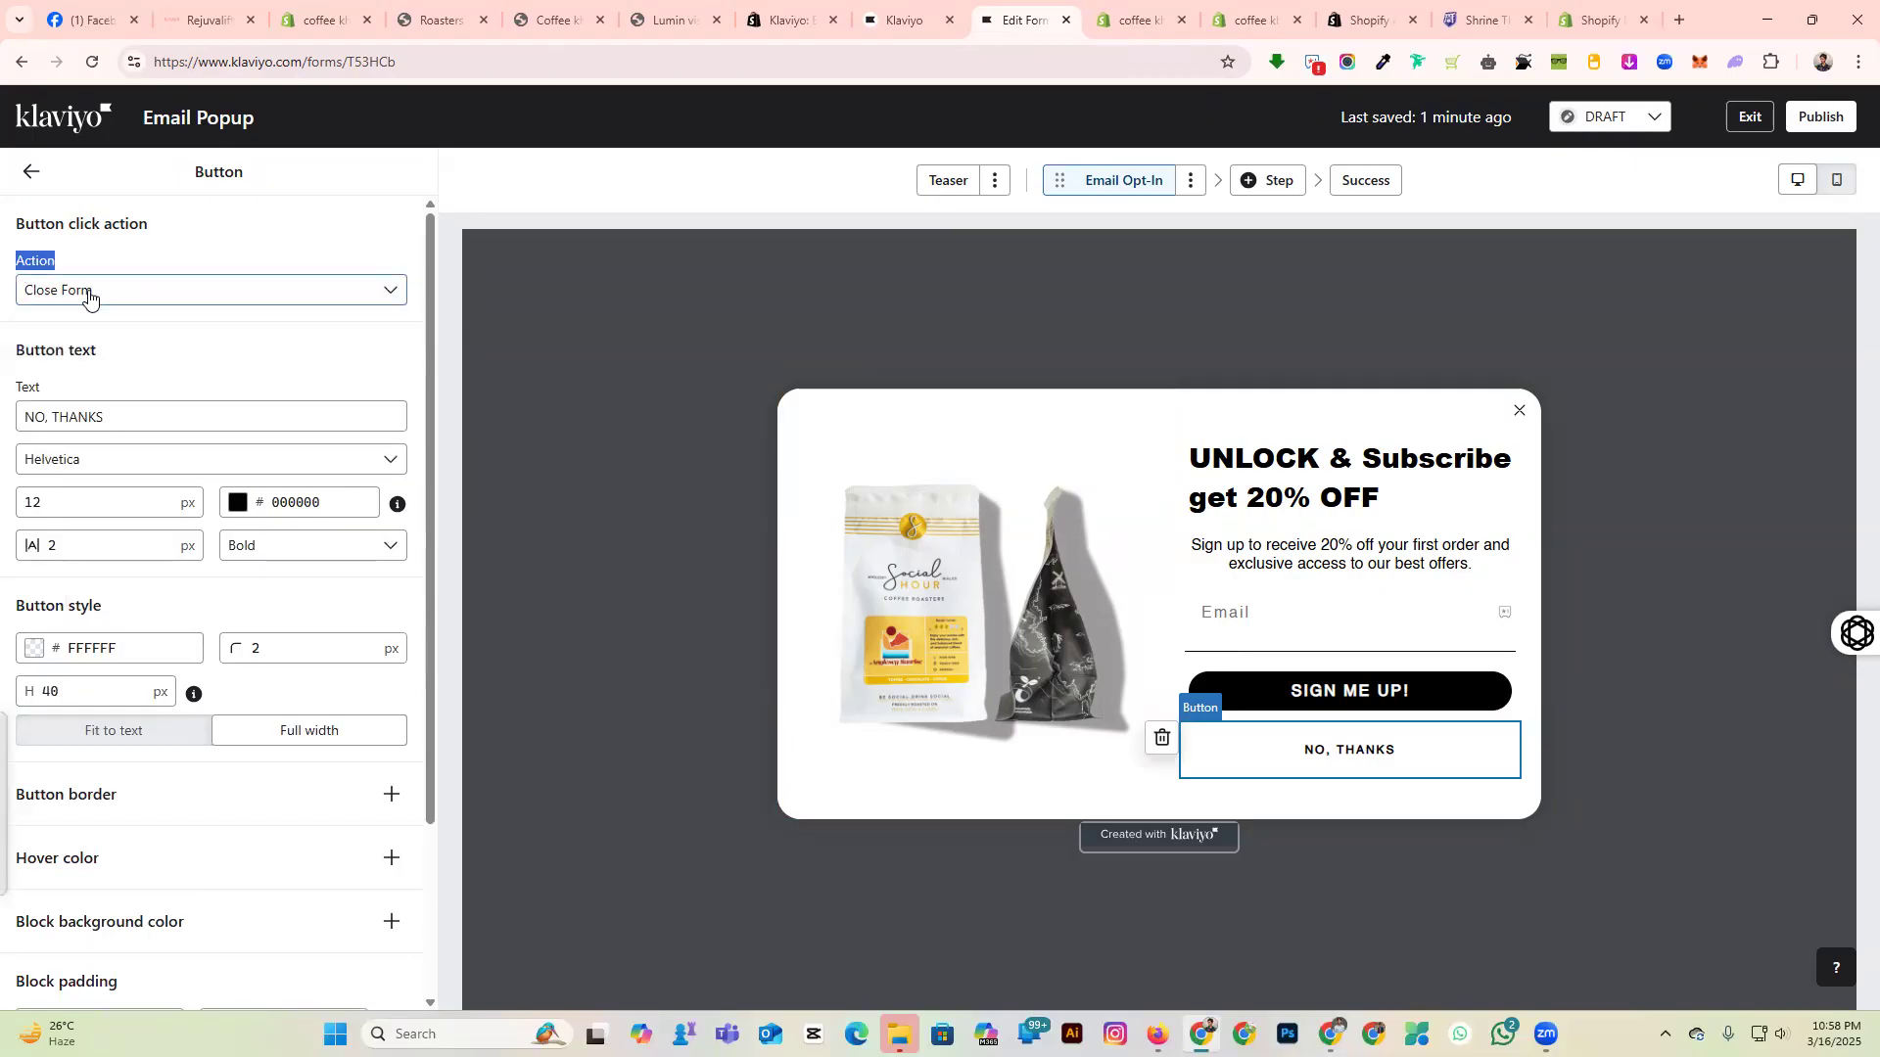
pyautogui.click(1202, 541)
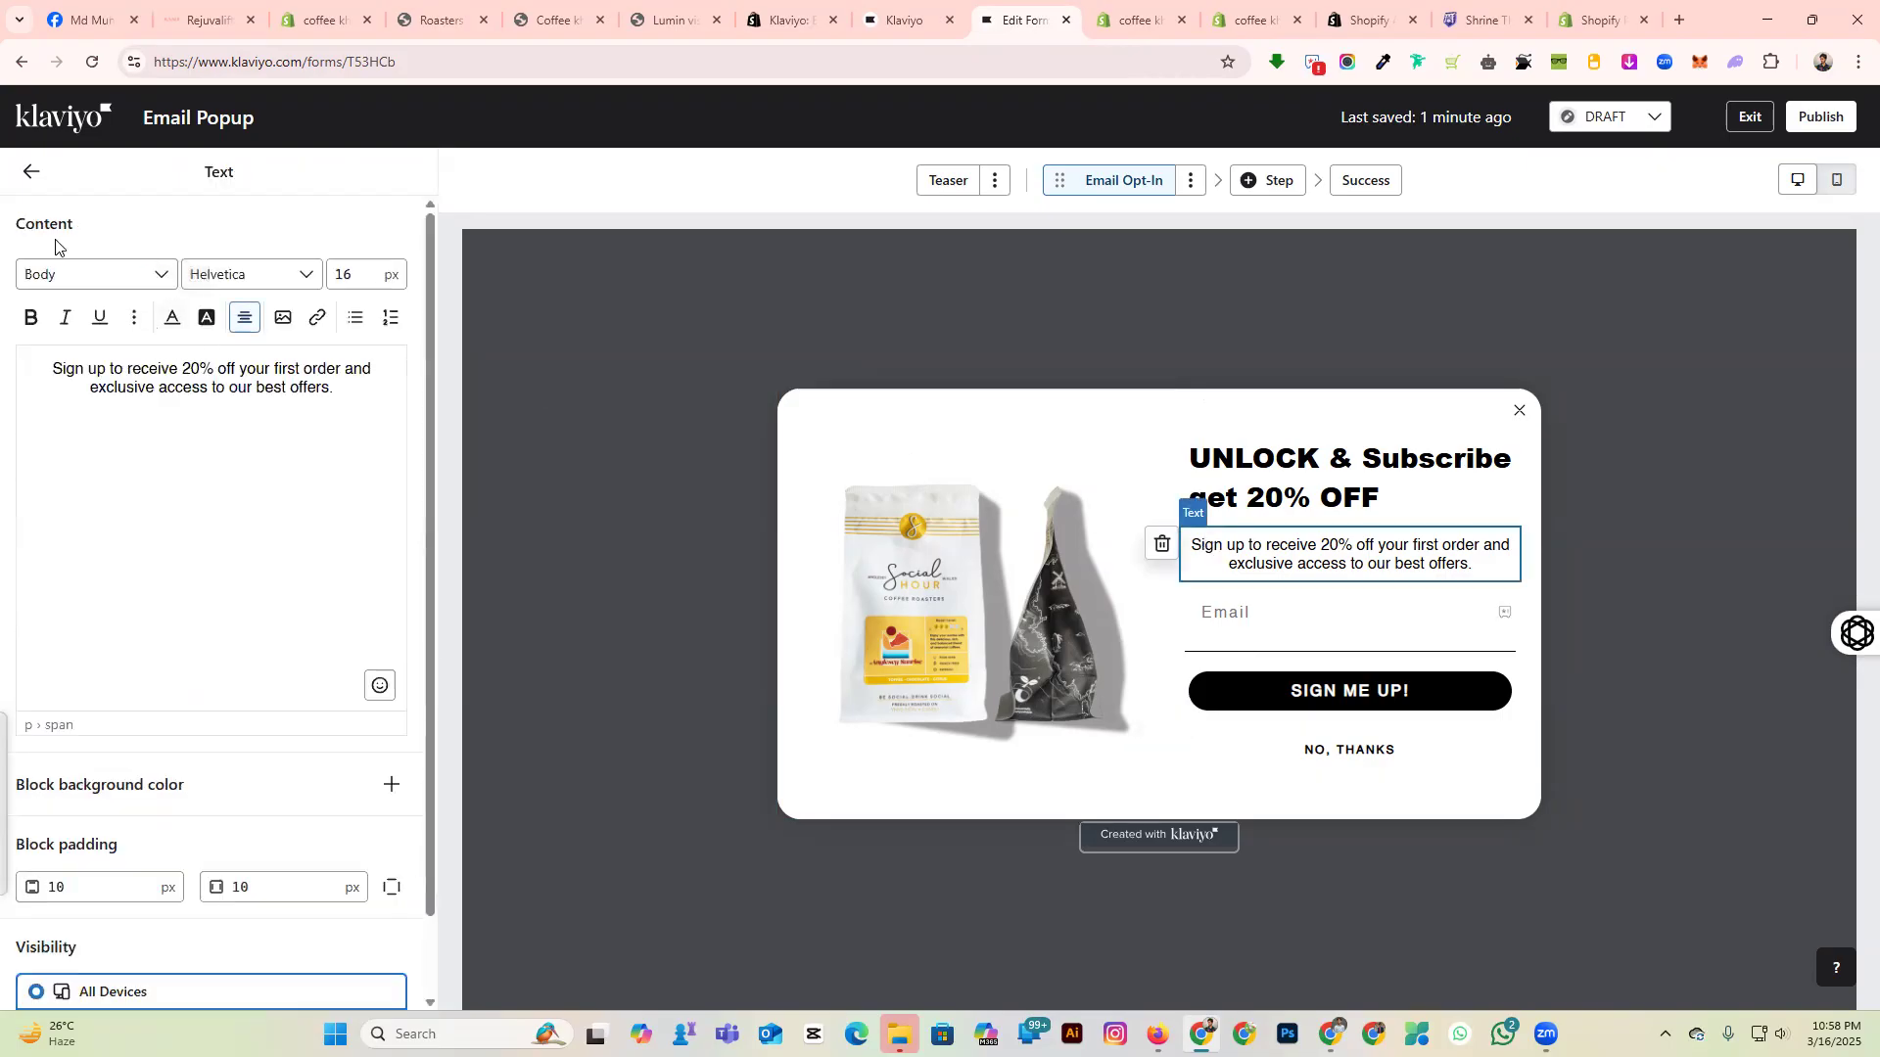
# Examine the popup's email input settings, including the placeholder text, error messages, padding, and visibility options.
pyautogui.click(1293, 611)
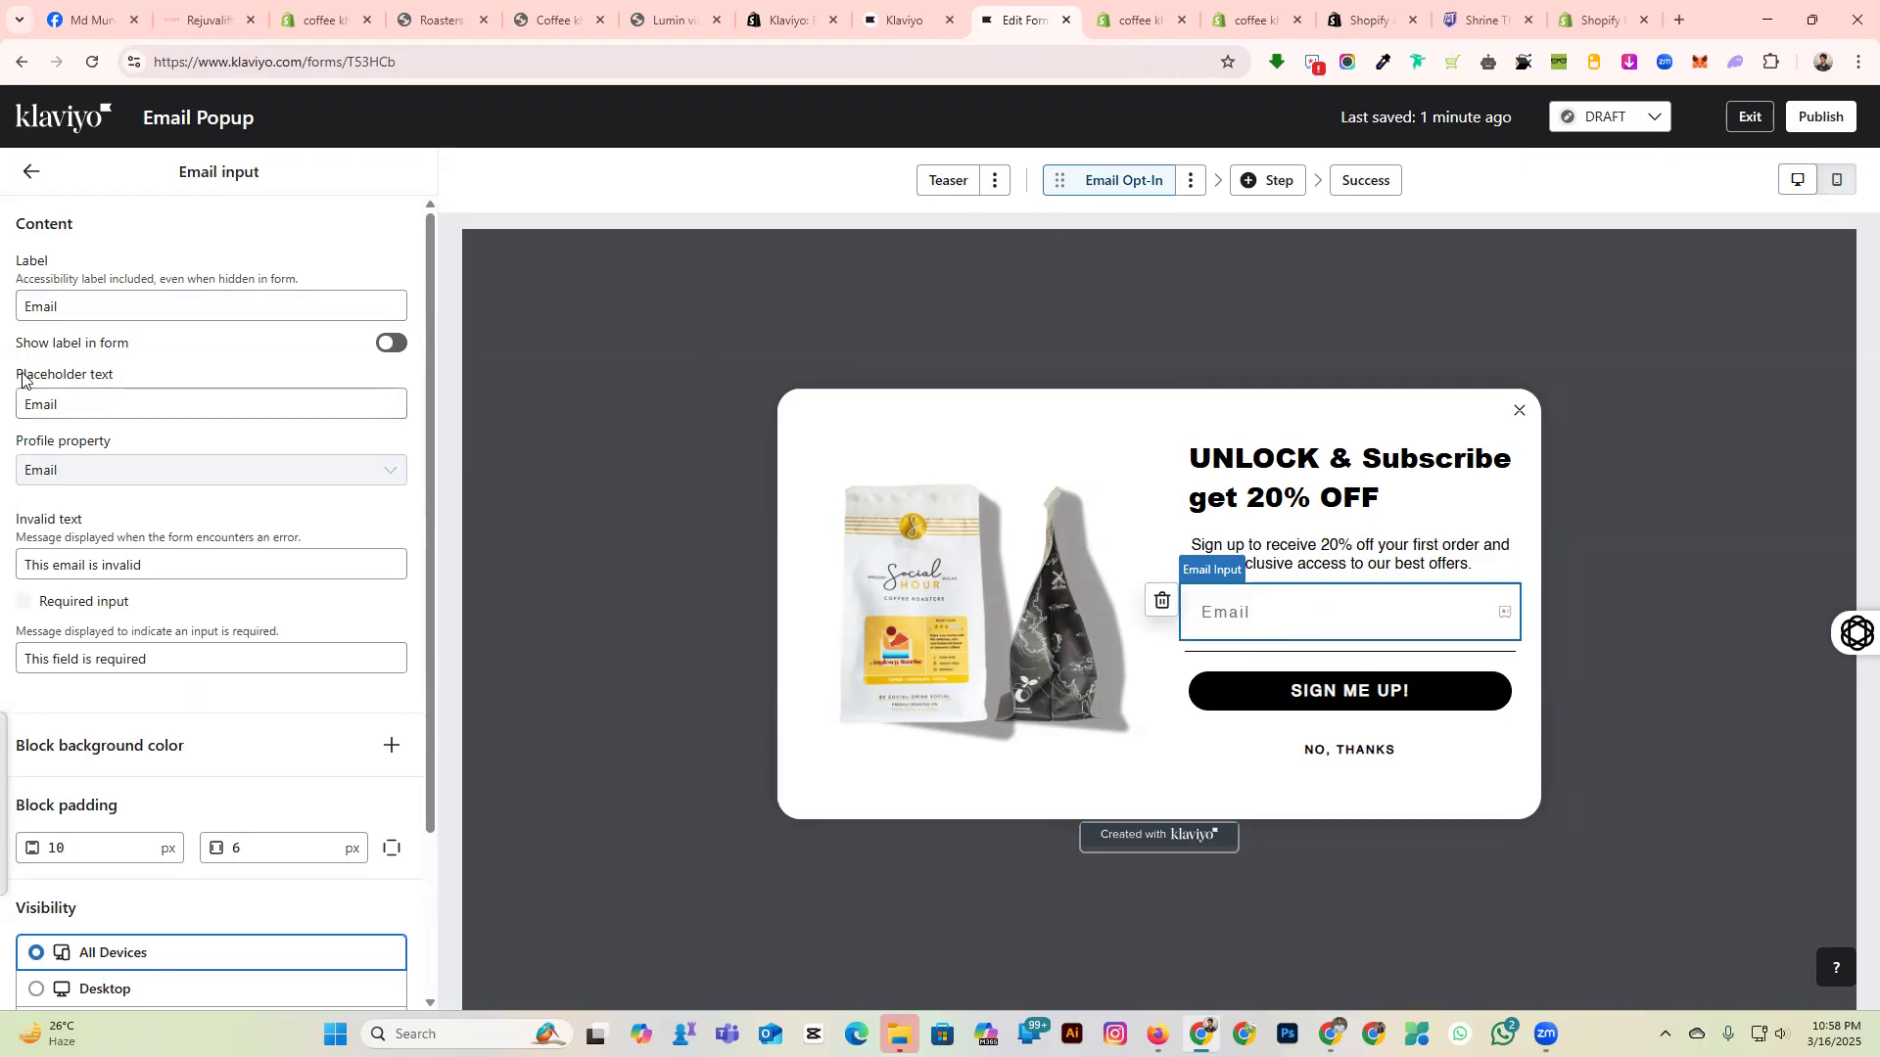
pyautogui.click(80, 415)
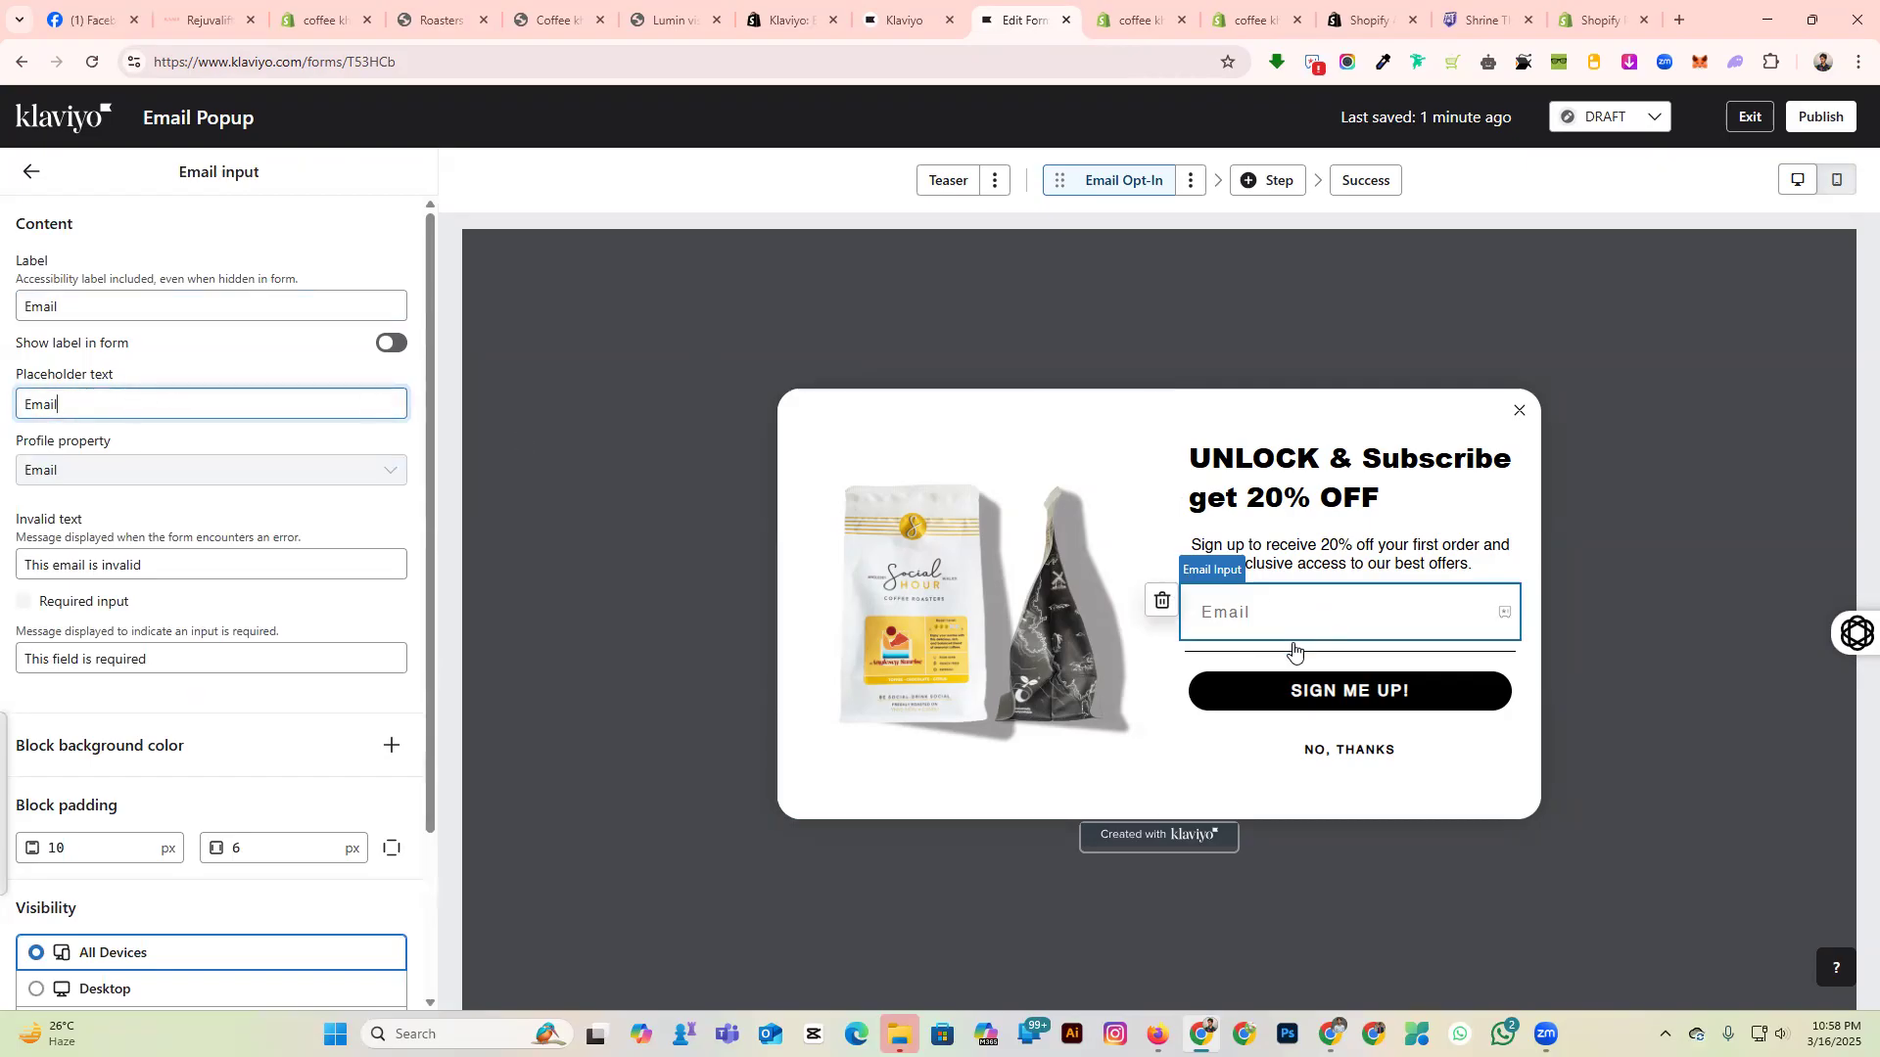
pyautogui.click(68, 387)
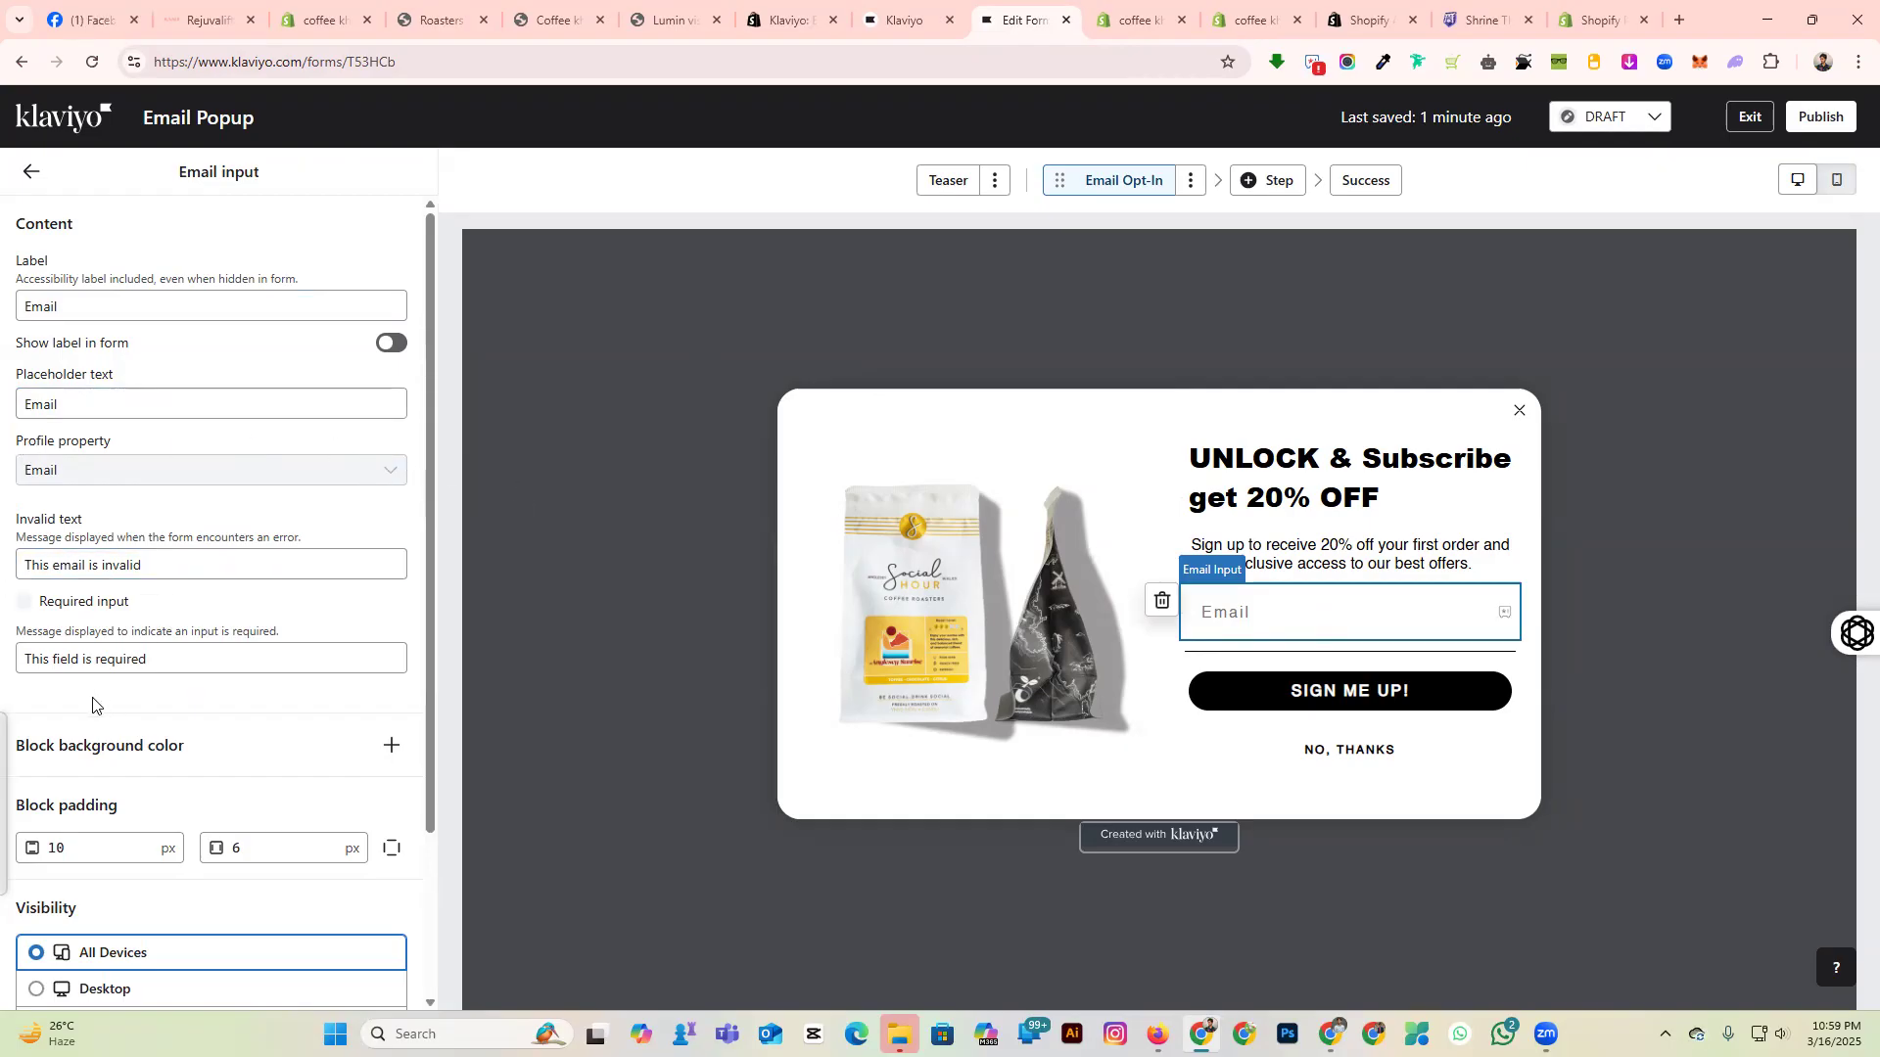
pyautogui.scroll(-2, 219, 626)
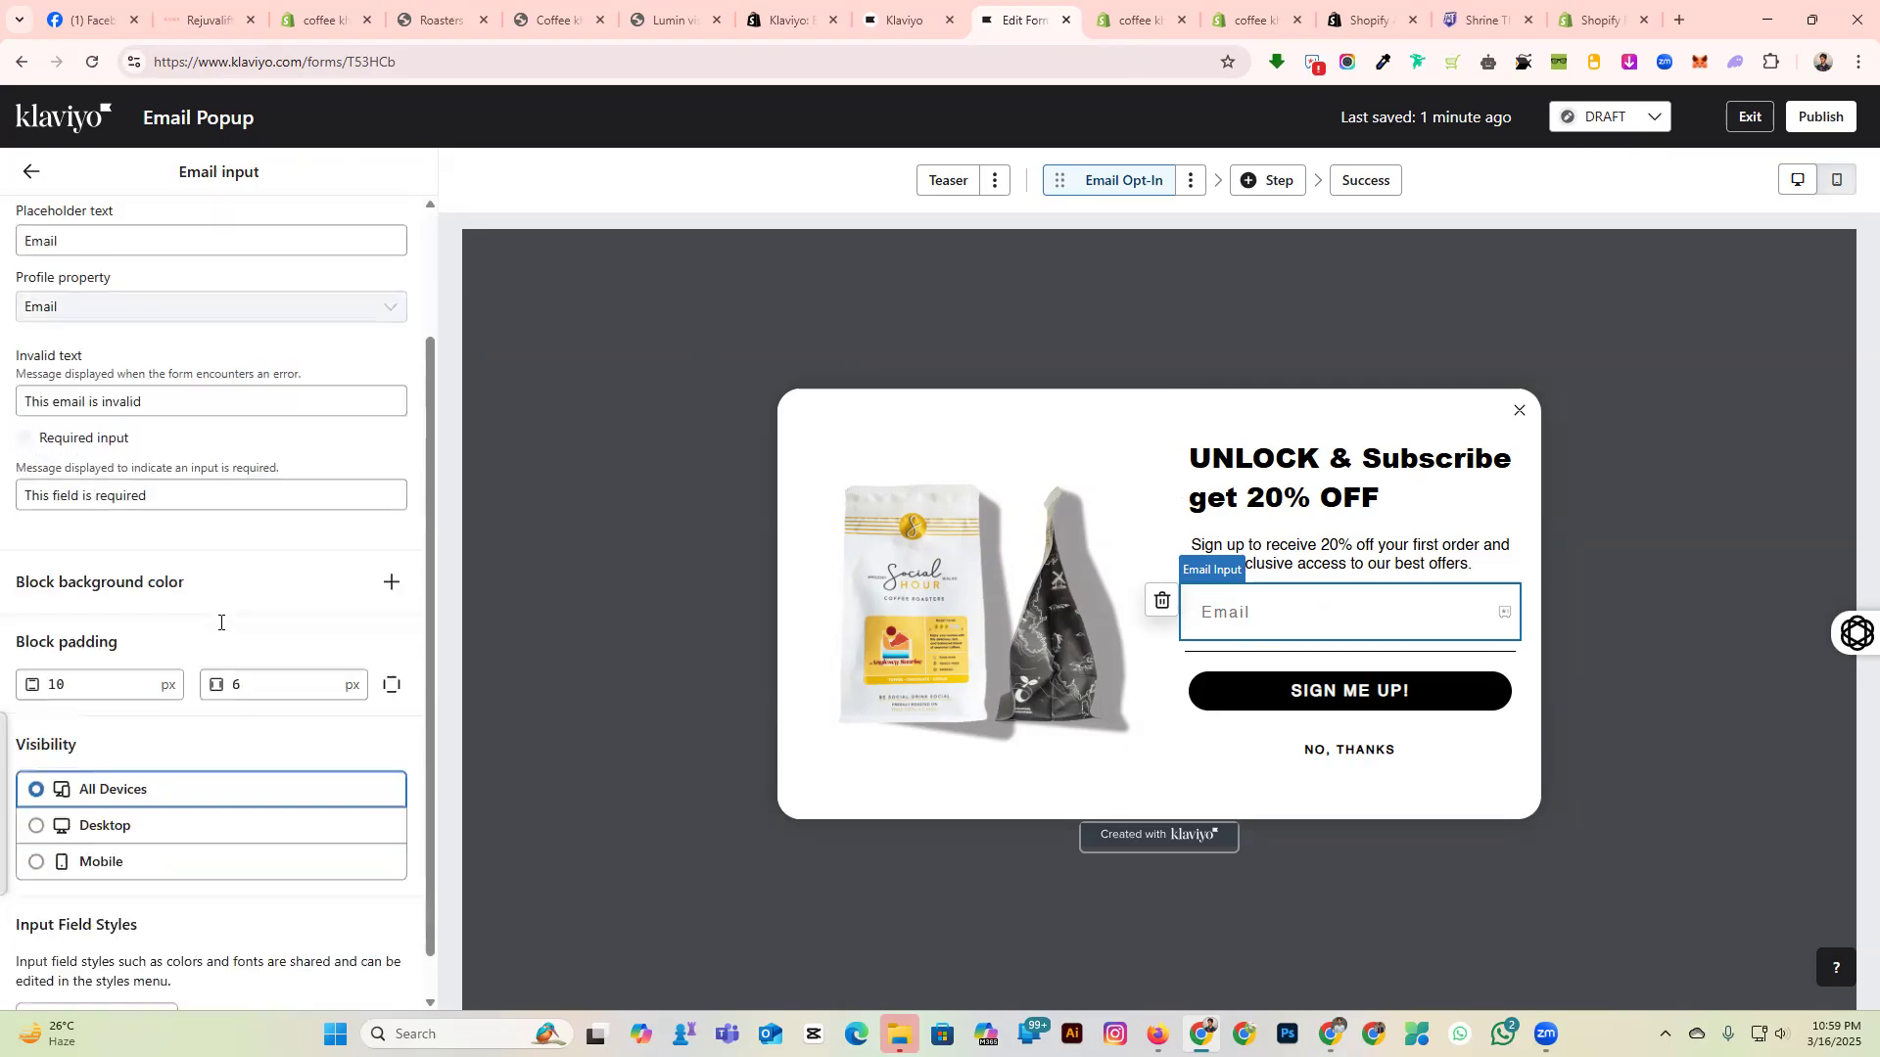
pyautogui.scroll(-1, 147, 783)
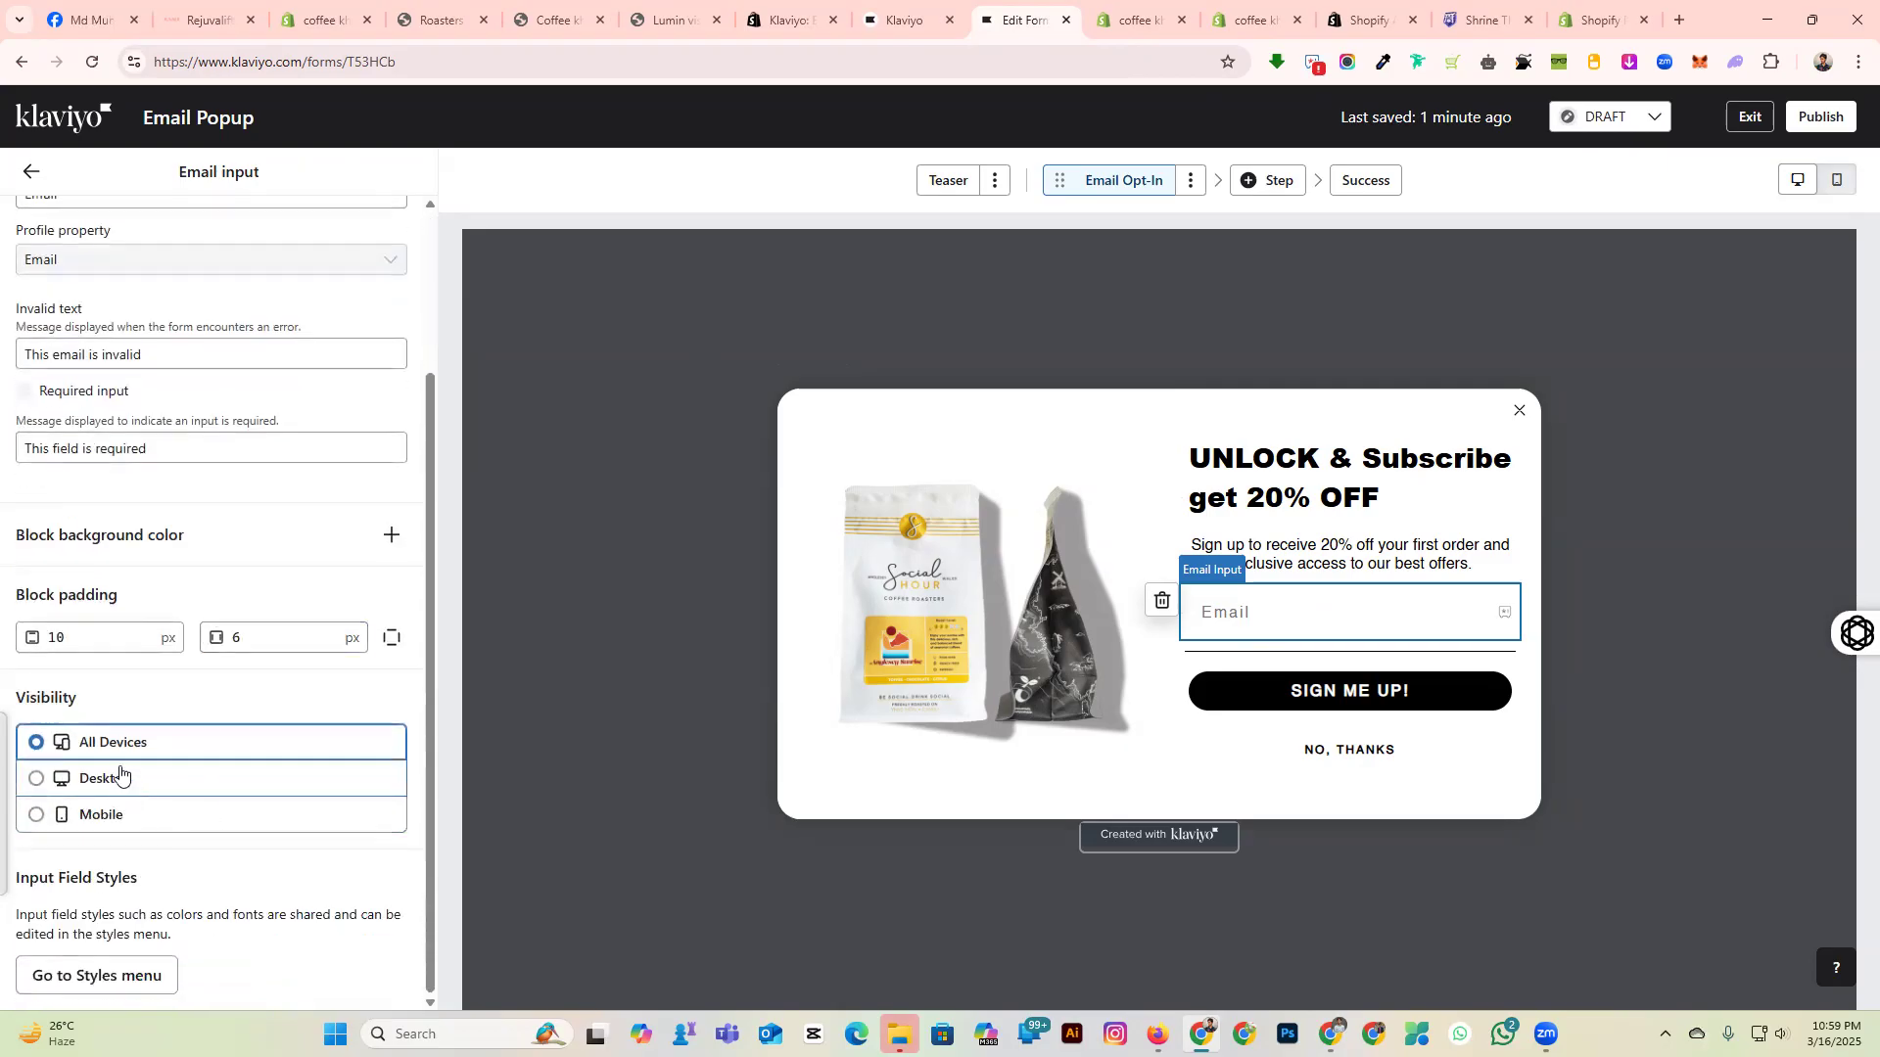
pyautogui.moveTo(25, 701); pyautogui.dragTo(112, 705)
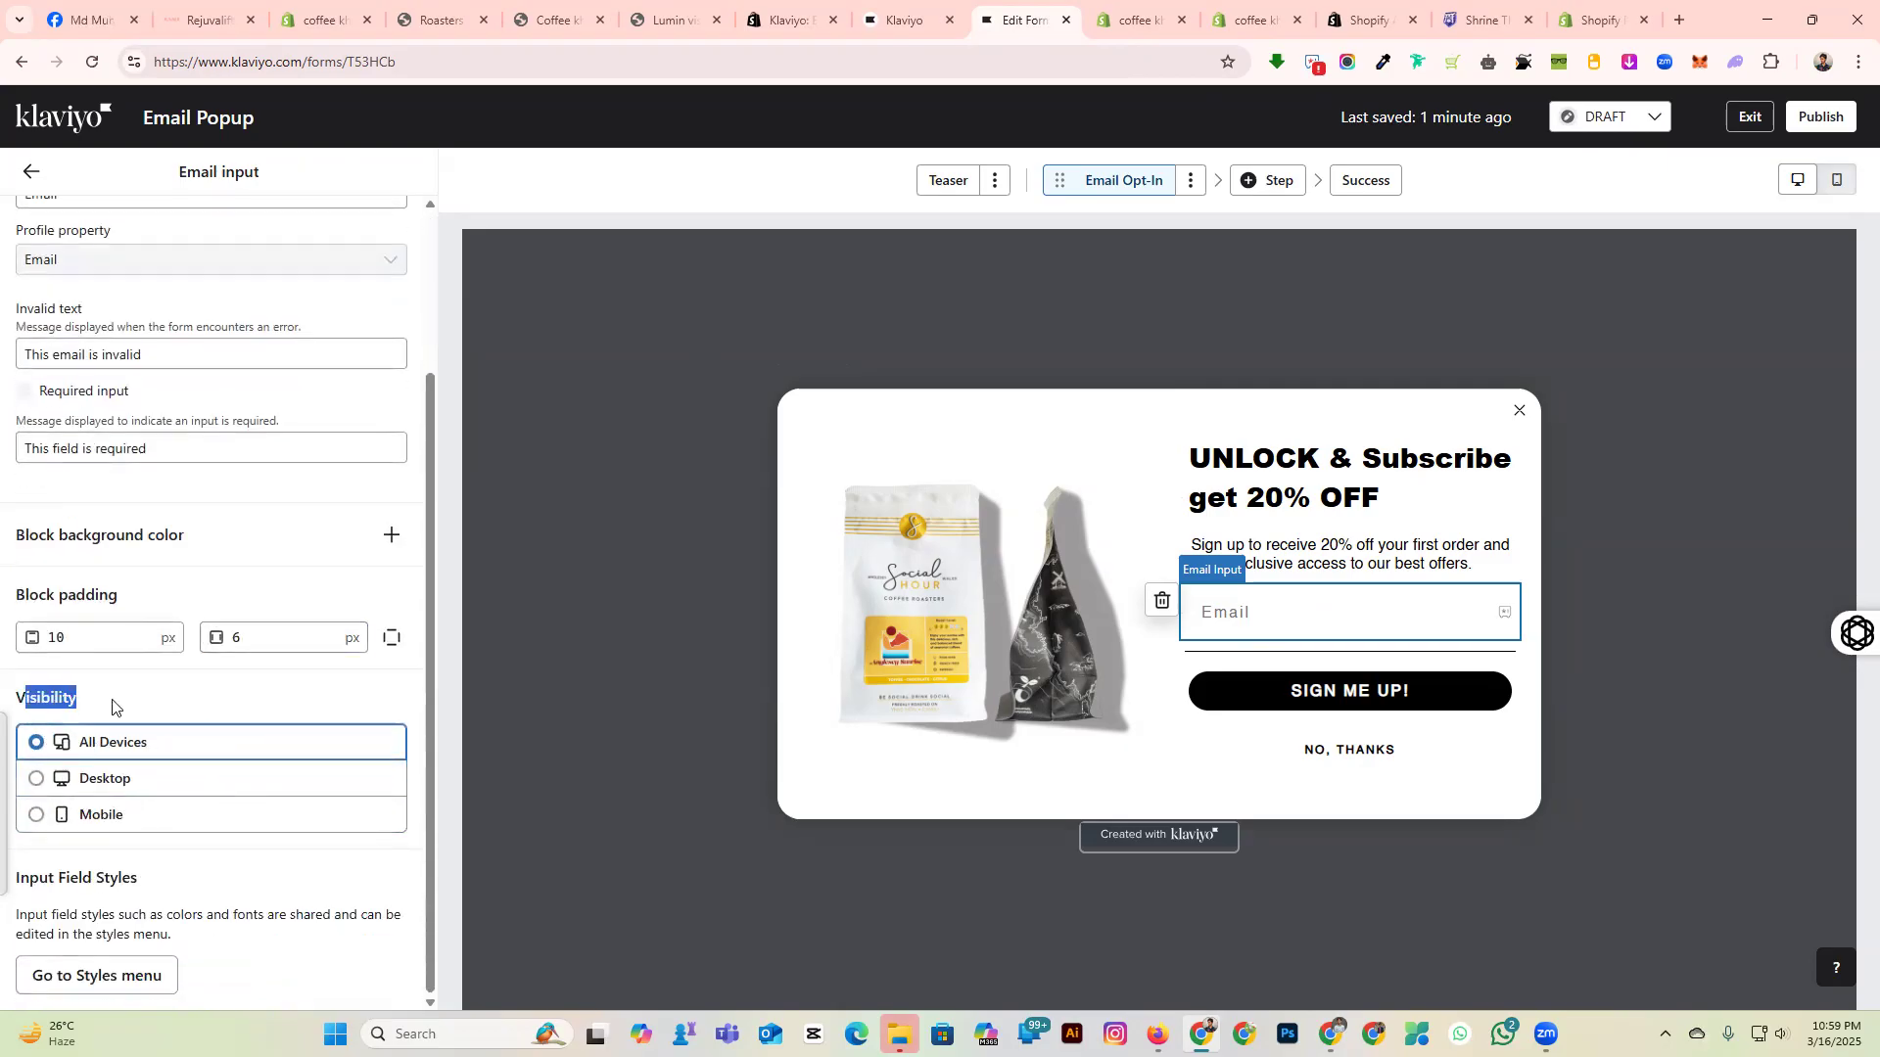
# Try limiting the email input's visibility to Desktop and restore it to All Devices.
pyautogui.click(101, 779)
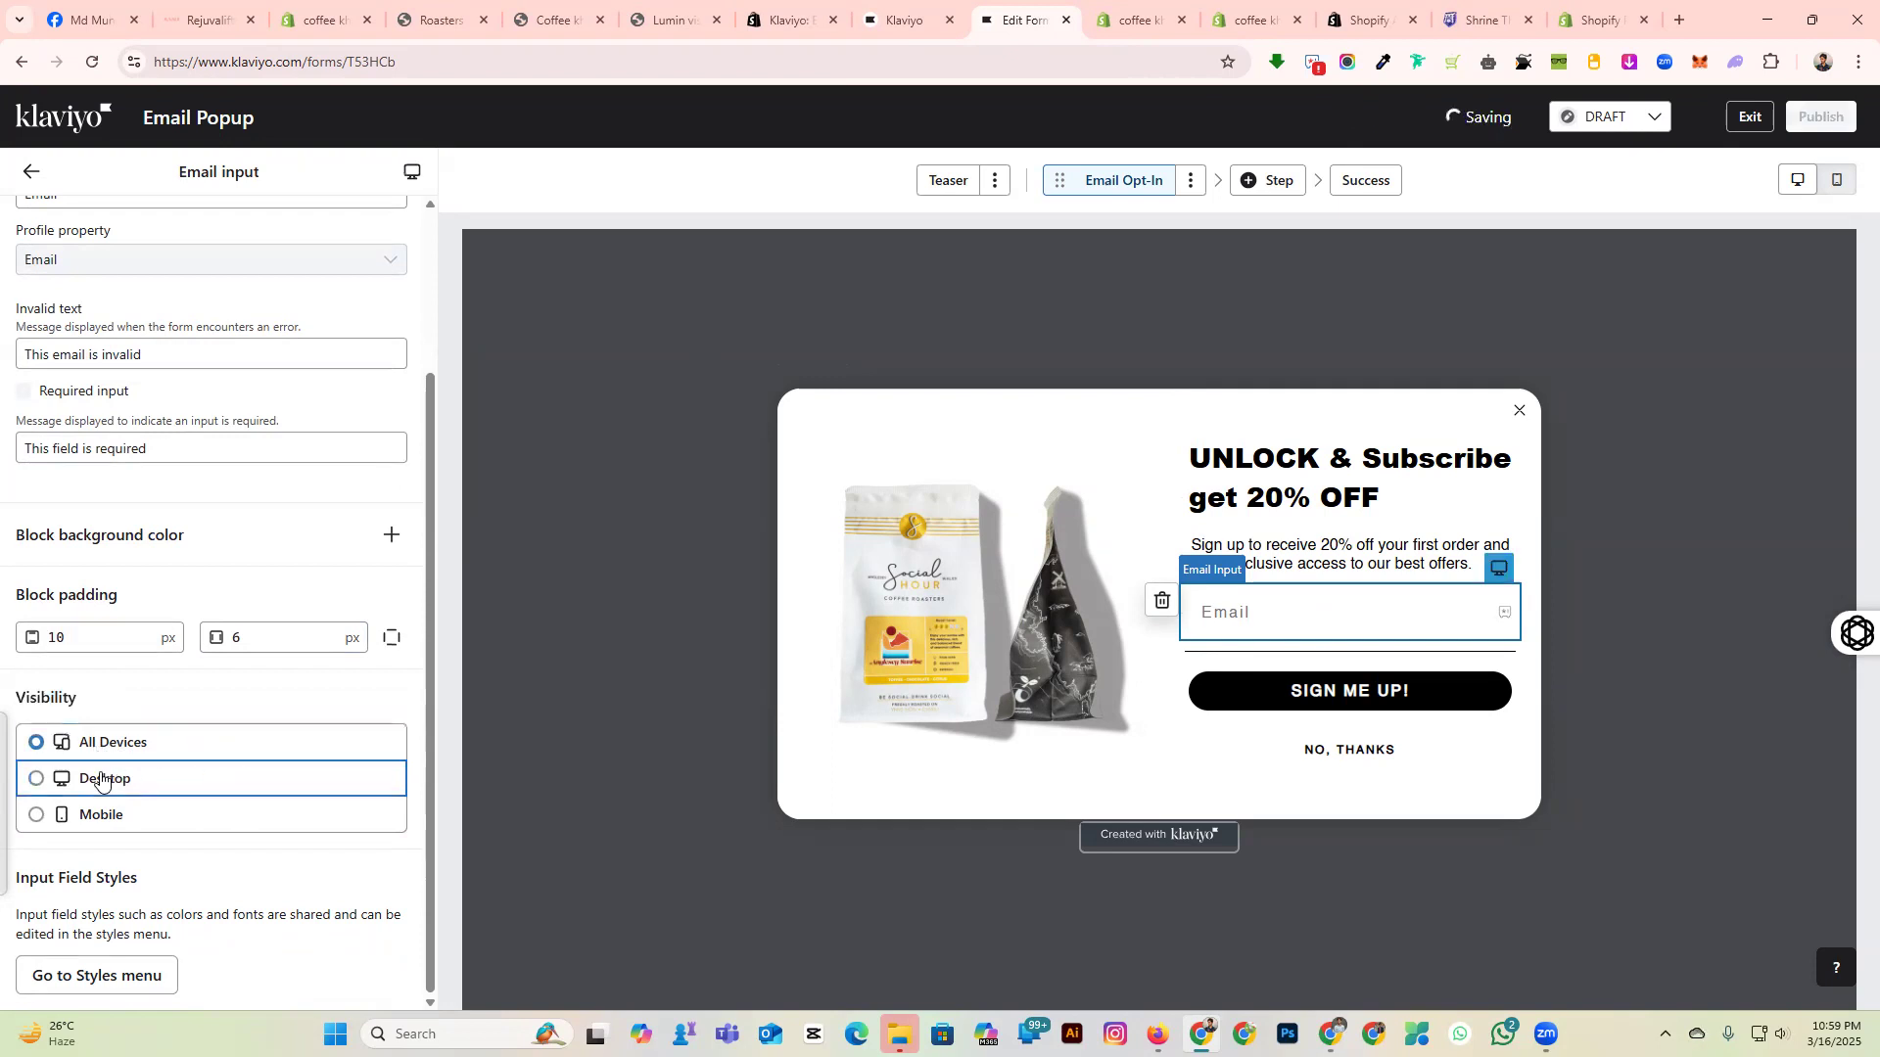
pyautogui.click(98, 814)
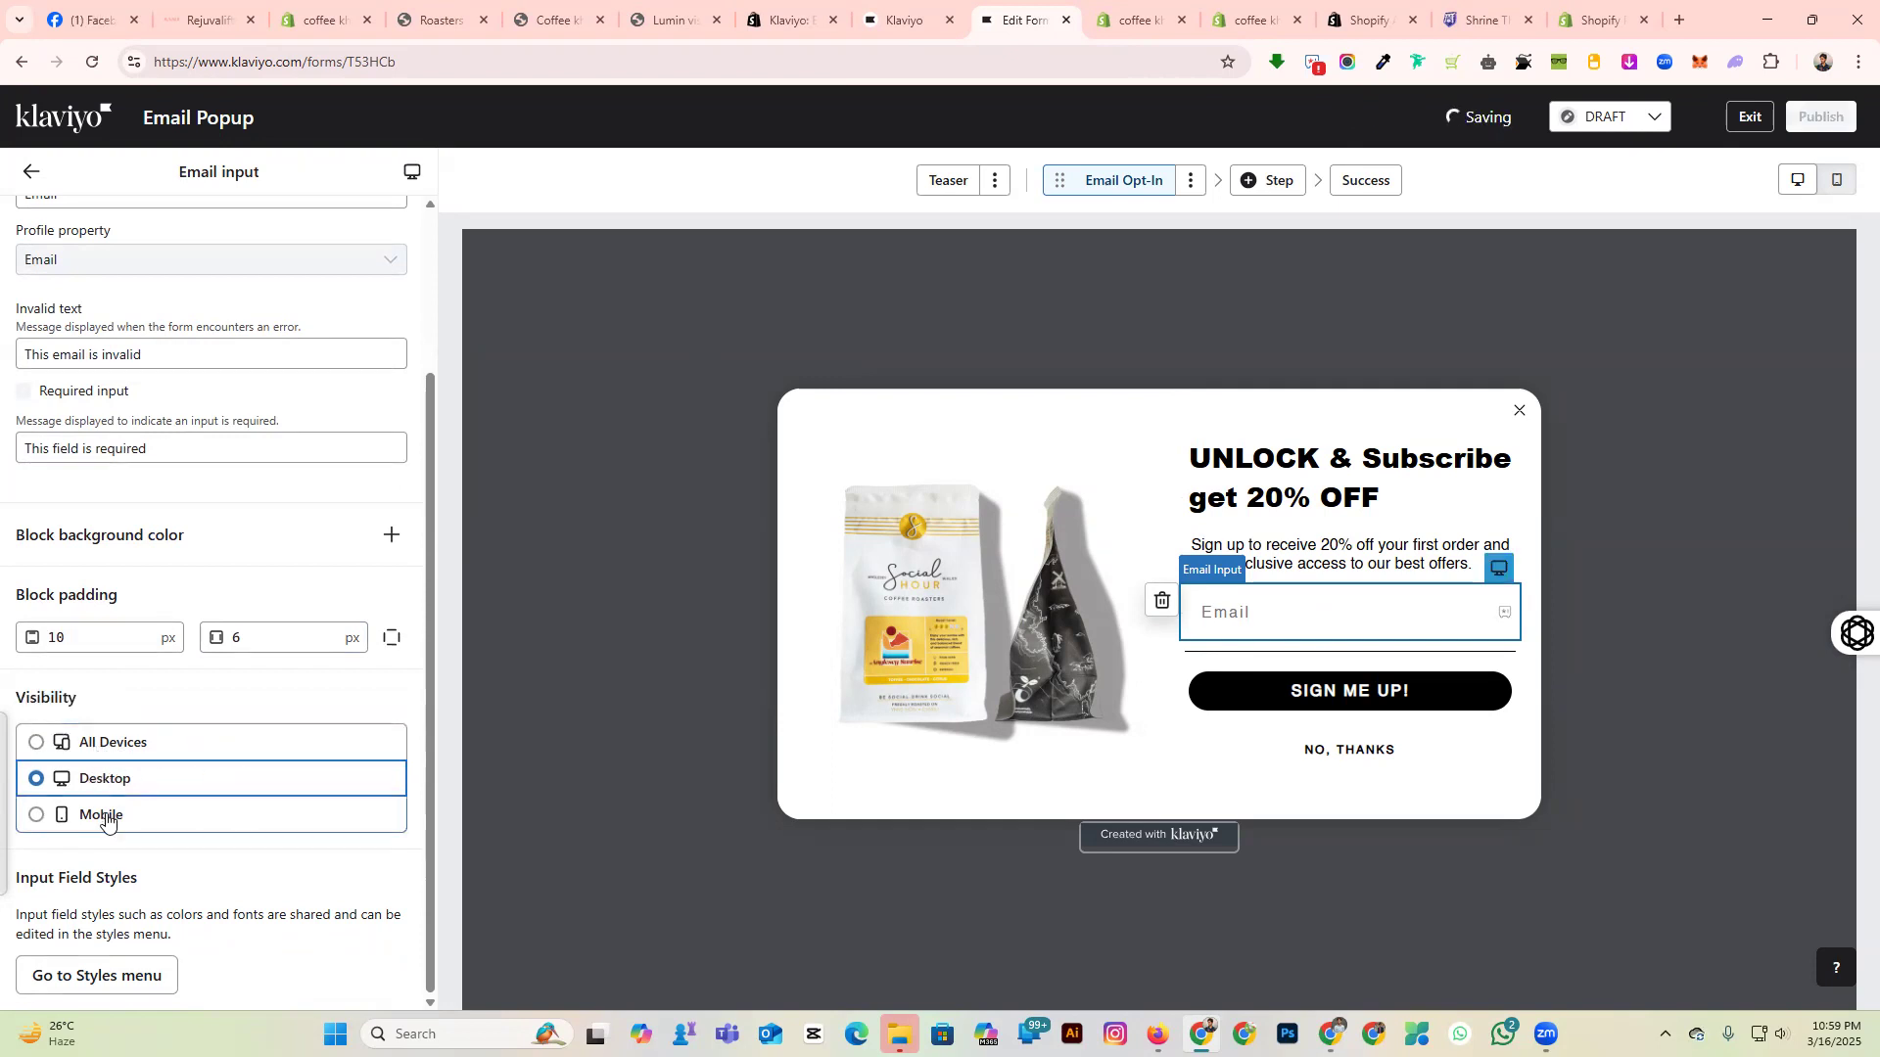
pyautogui.click(106, 742)
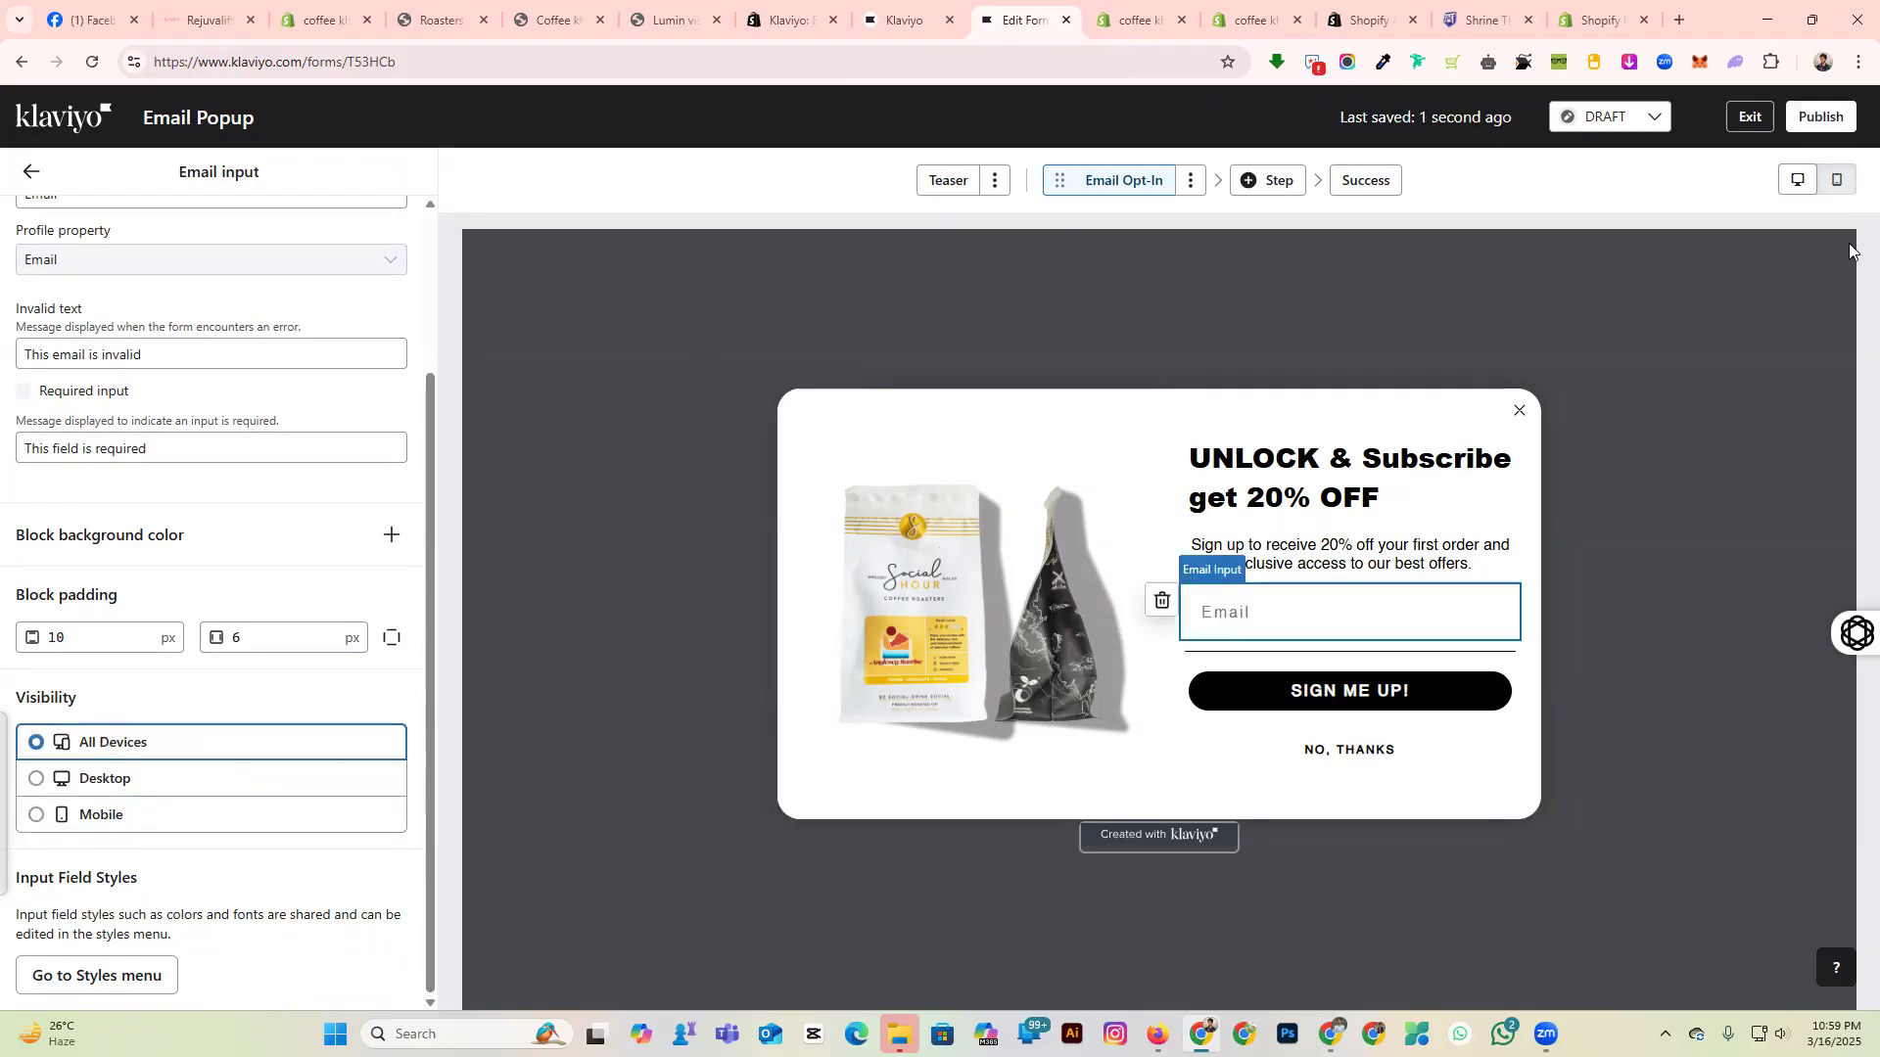
# Preview the popup in the mobile layout and return to the desktop layout.
pyautogui.click(1836, 179)
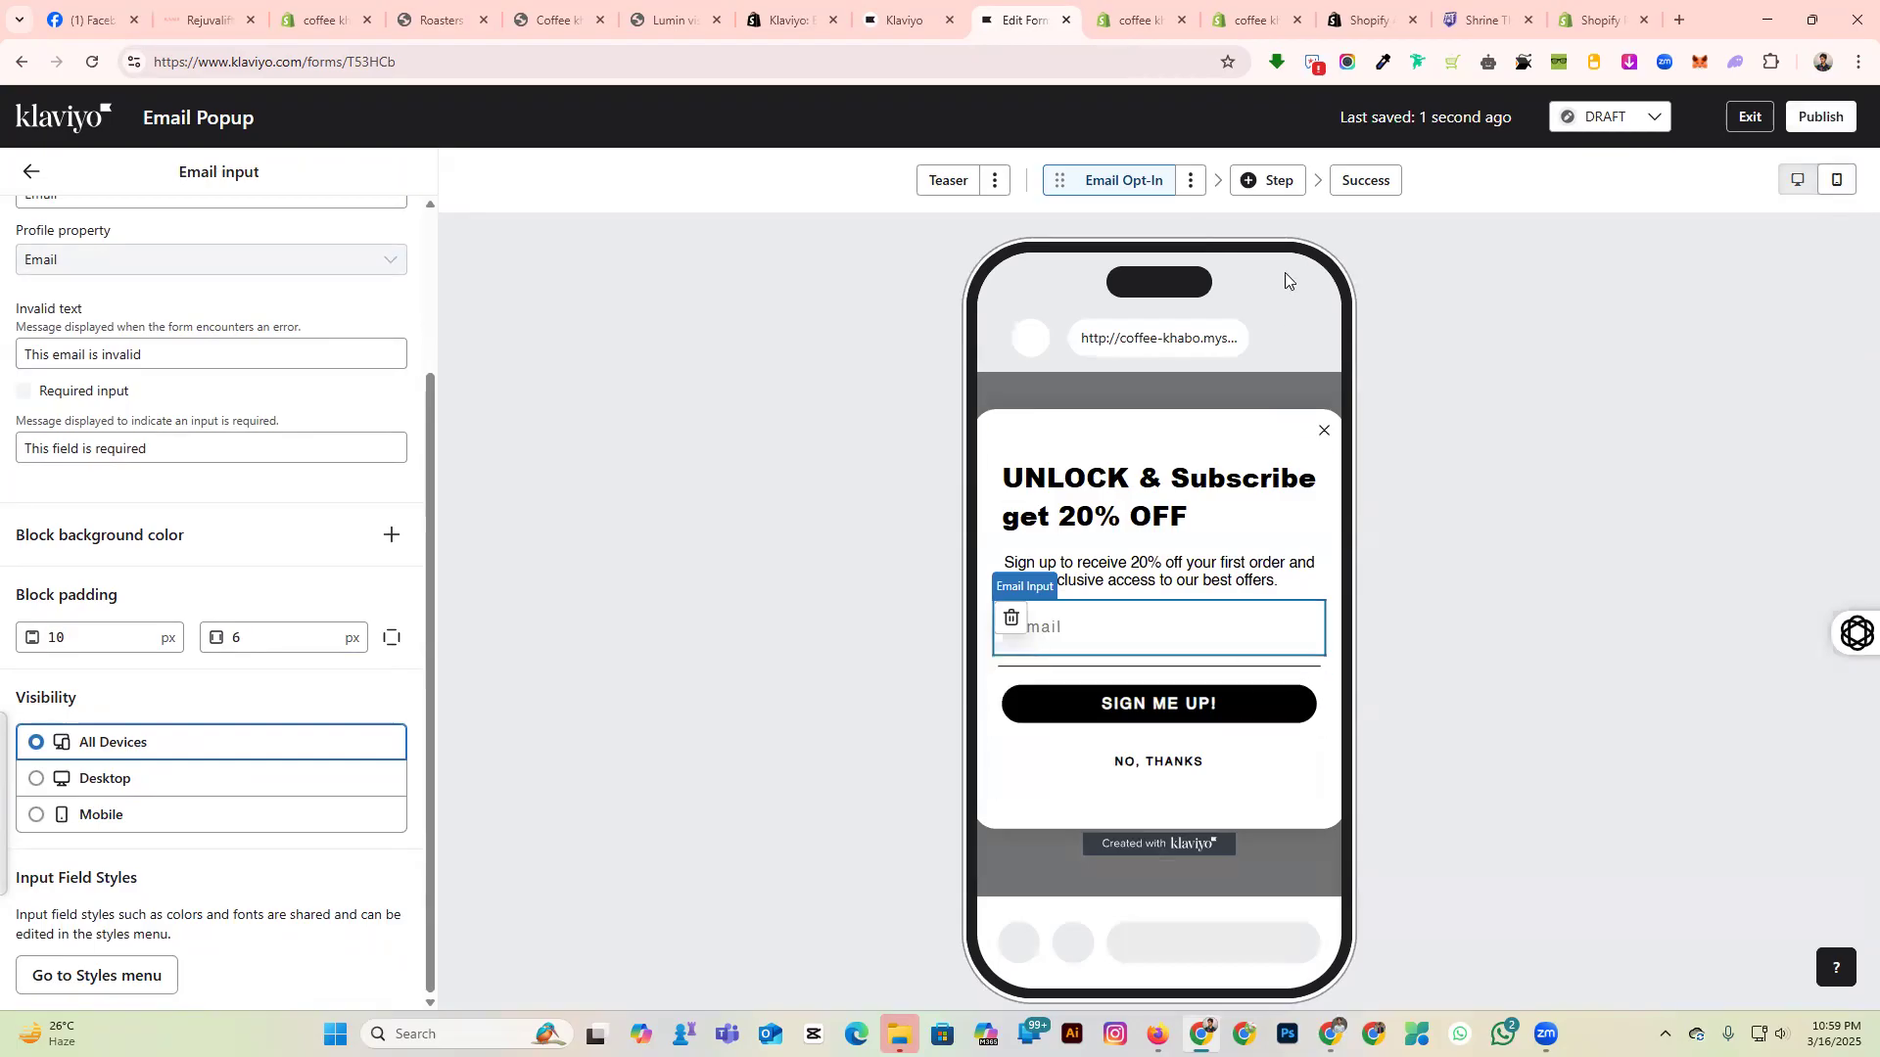
pyautogui.click(1796, 180)
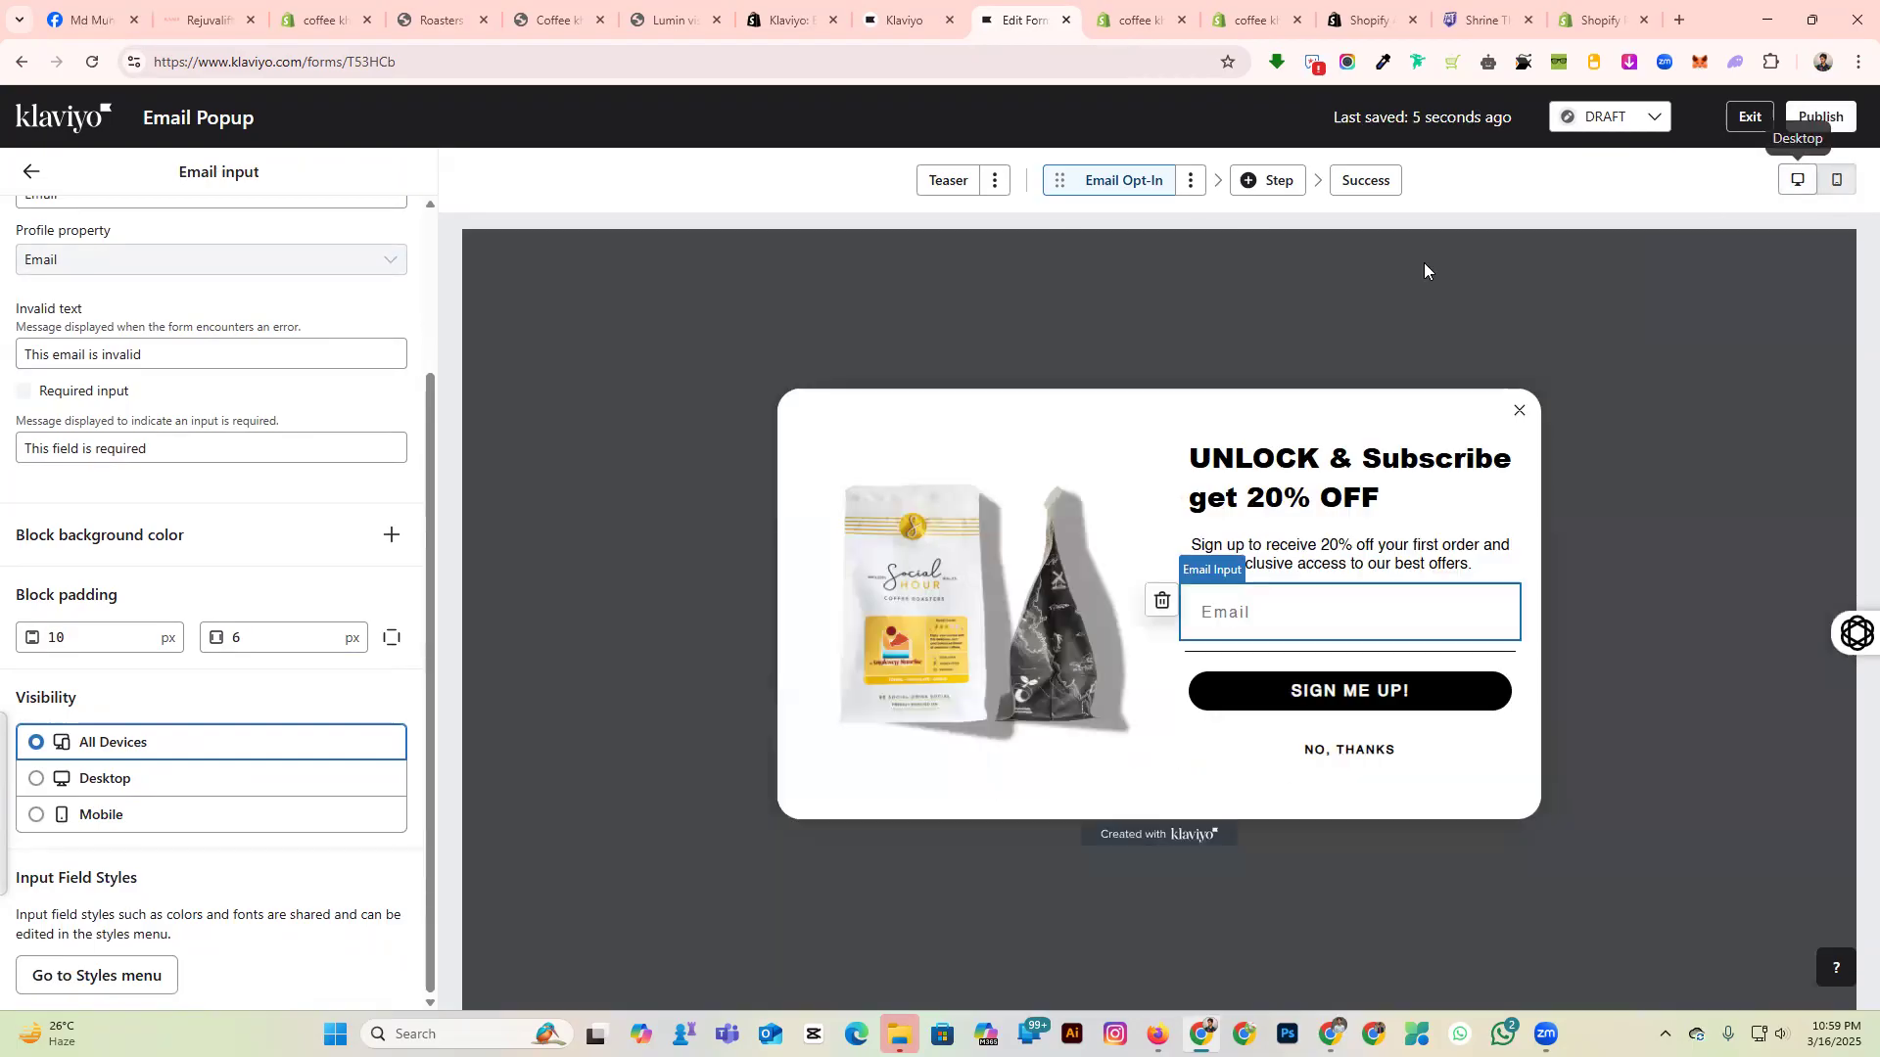
pyautogui.scroll(3, 270, 614)
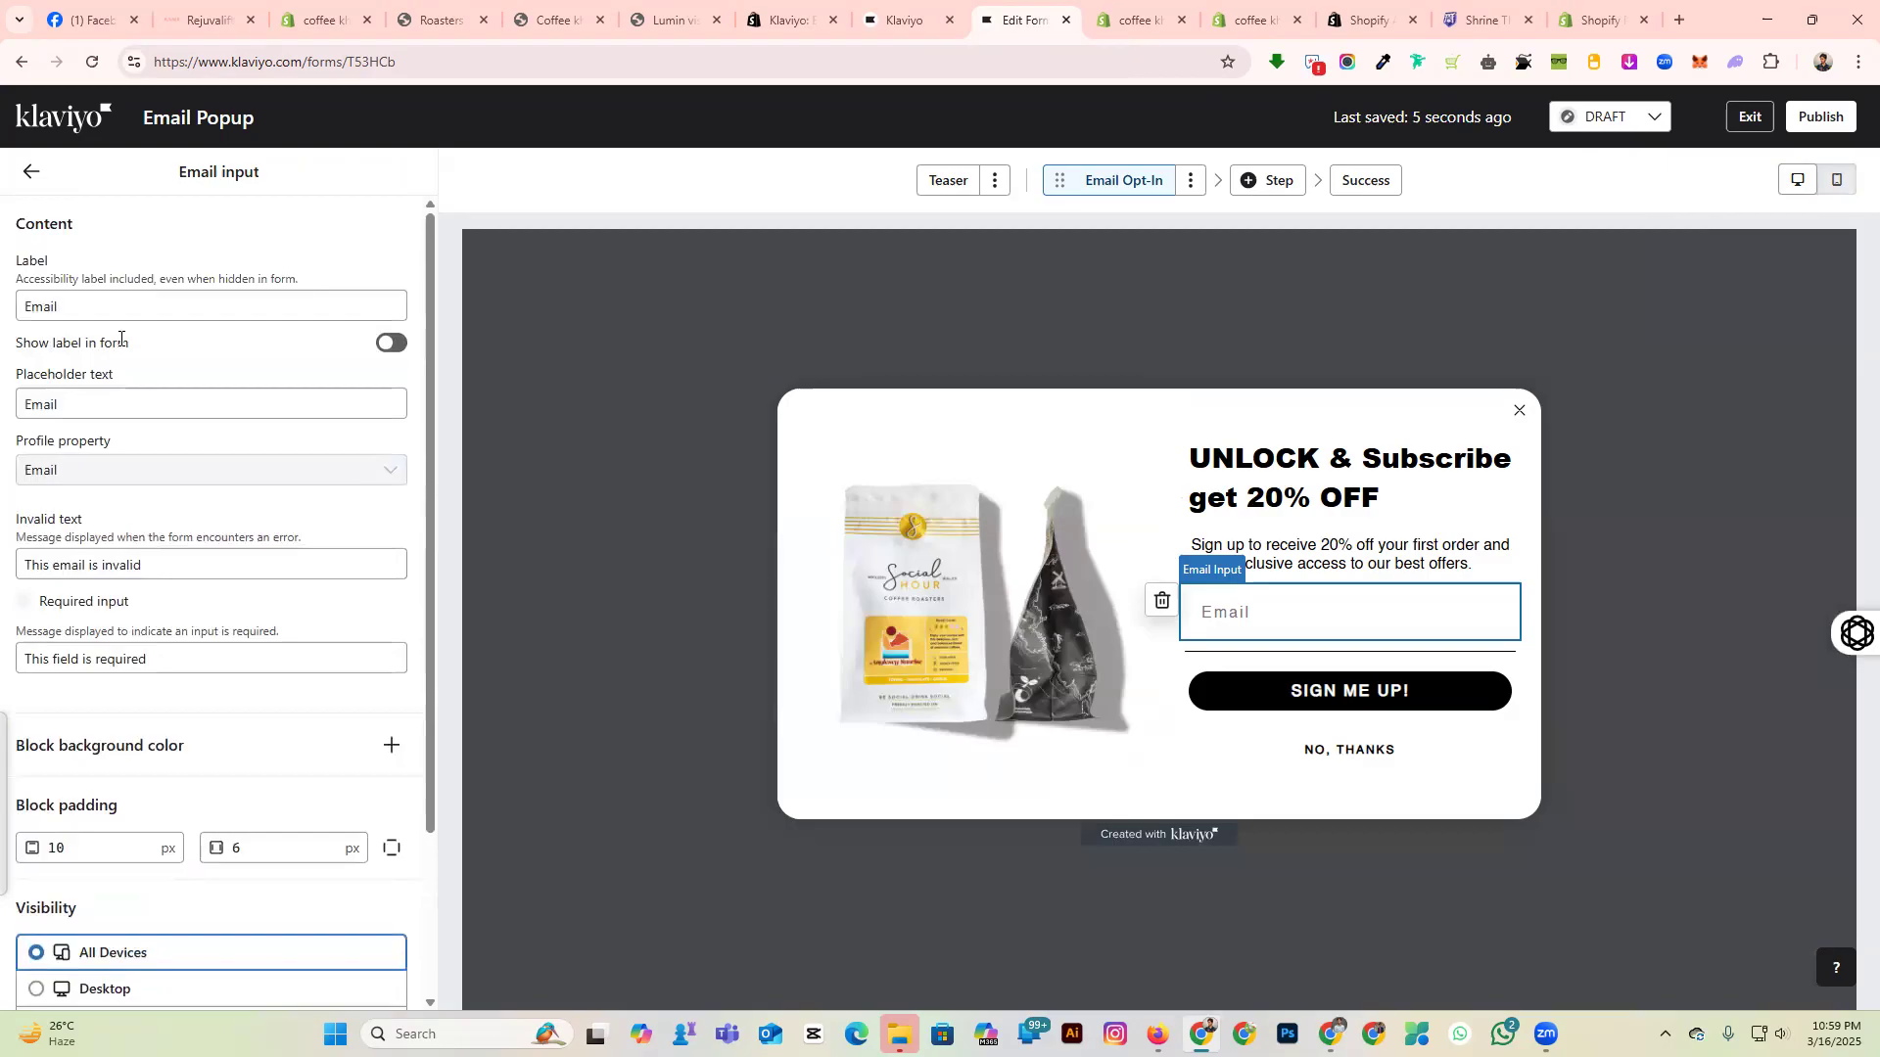
# Leave the email input settings, open the form's Styles, and look over the available style options.
pyautogui.click(30, 172)
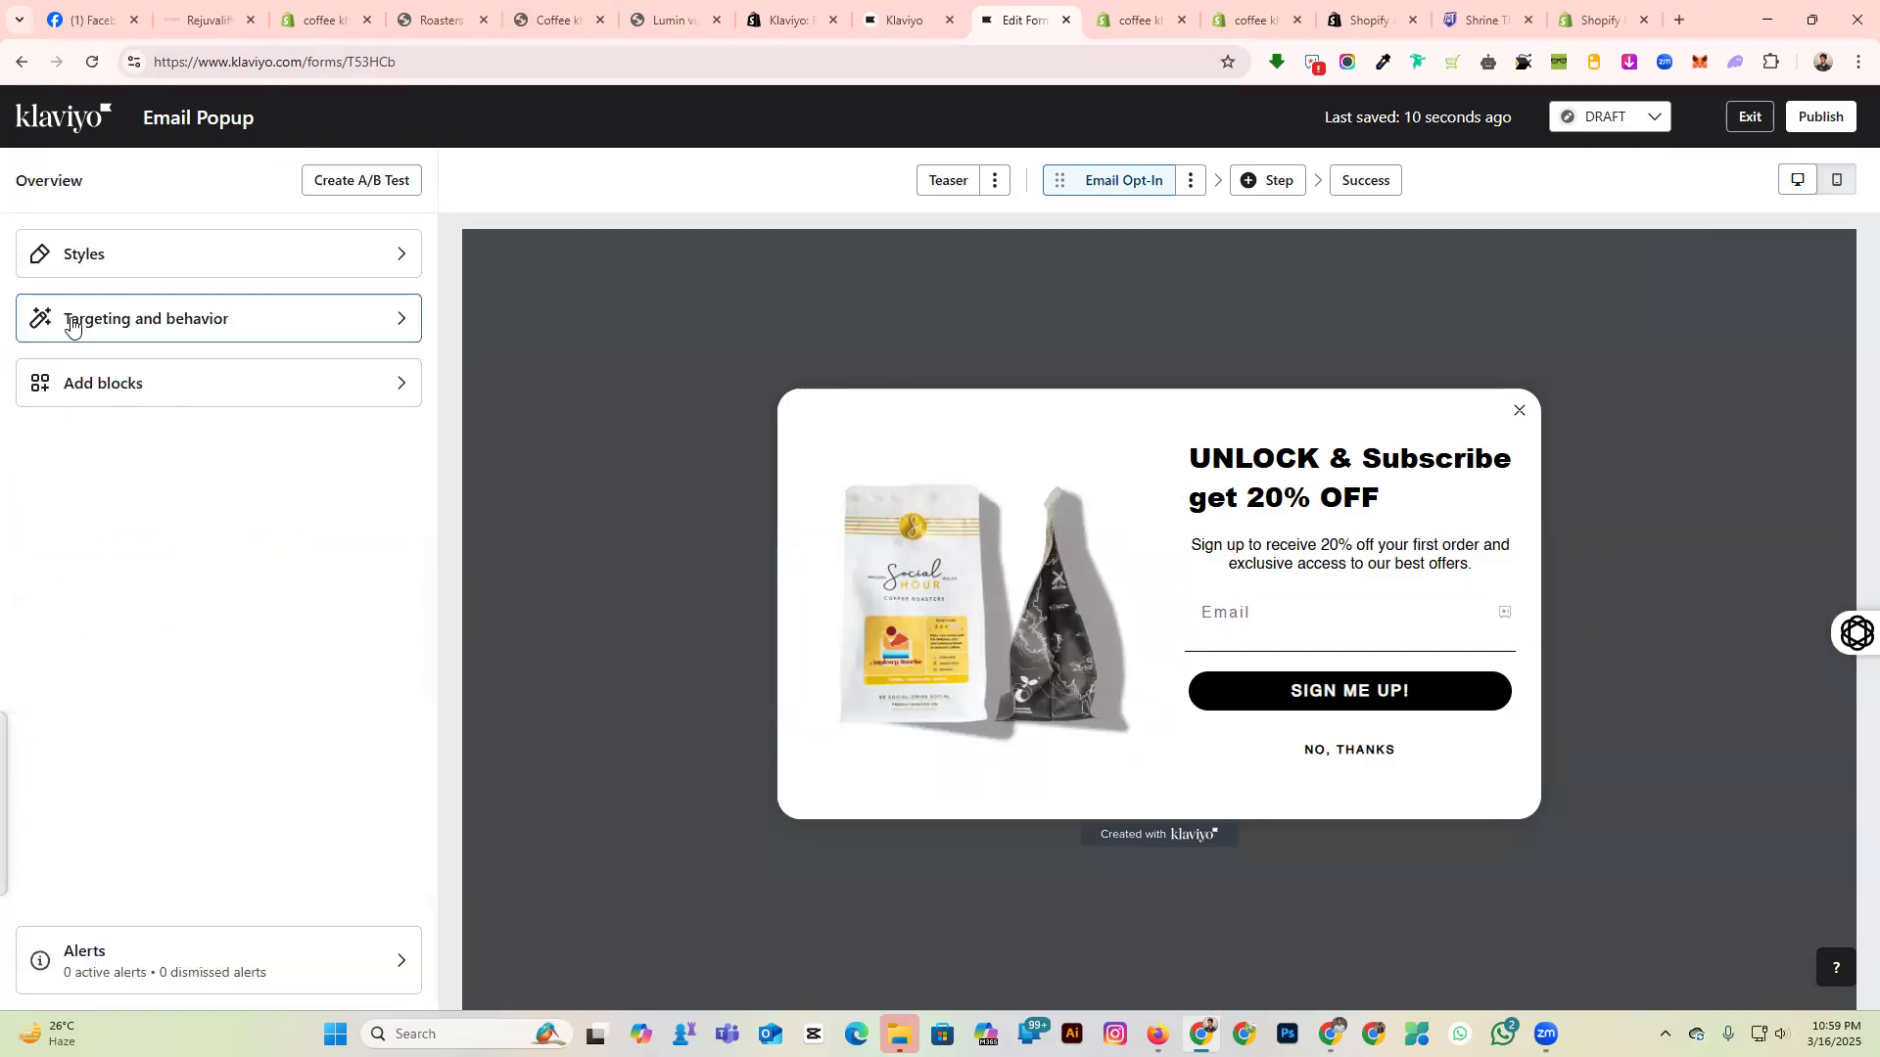
pyautogui.click(103, 256)
pyautogui.scroll(-5, 264, 608)
pyautogui.scroll(5, 264, 608)
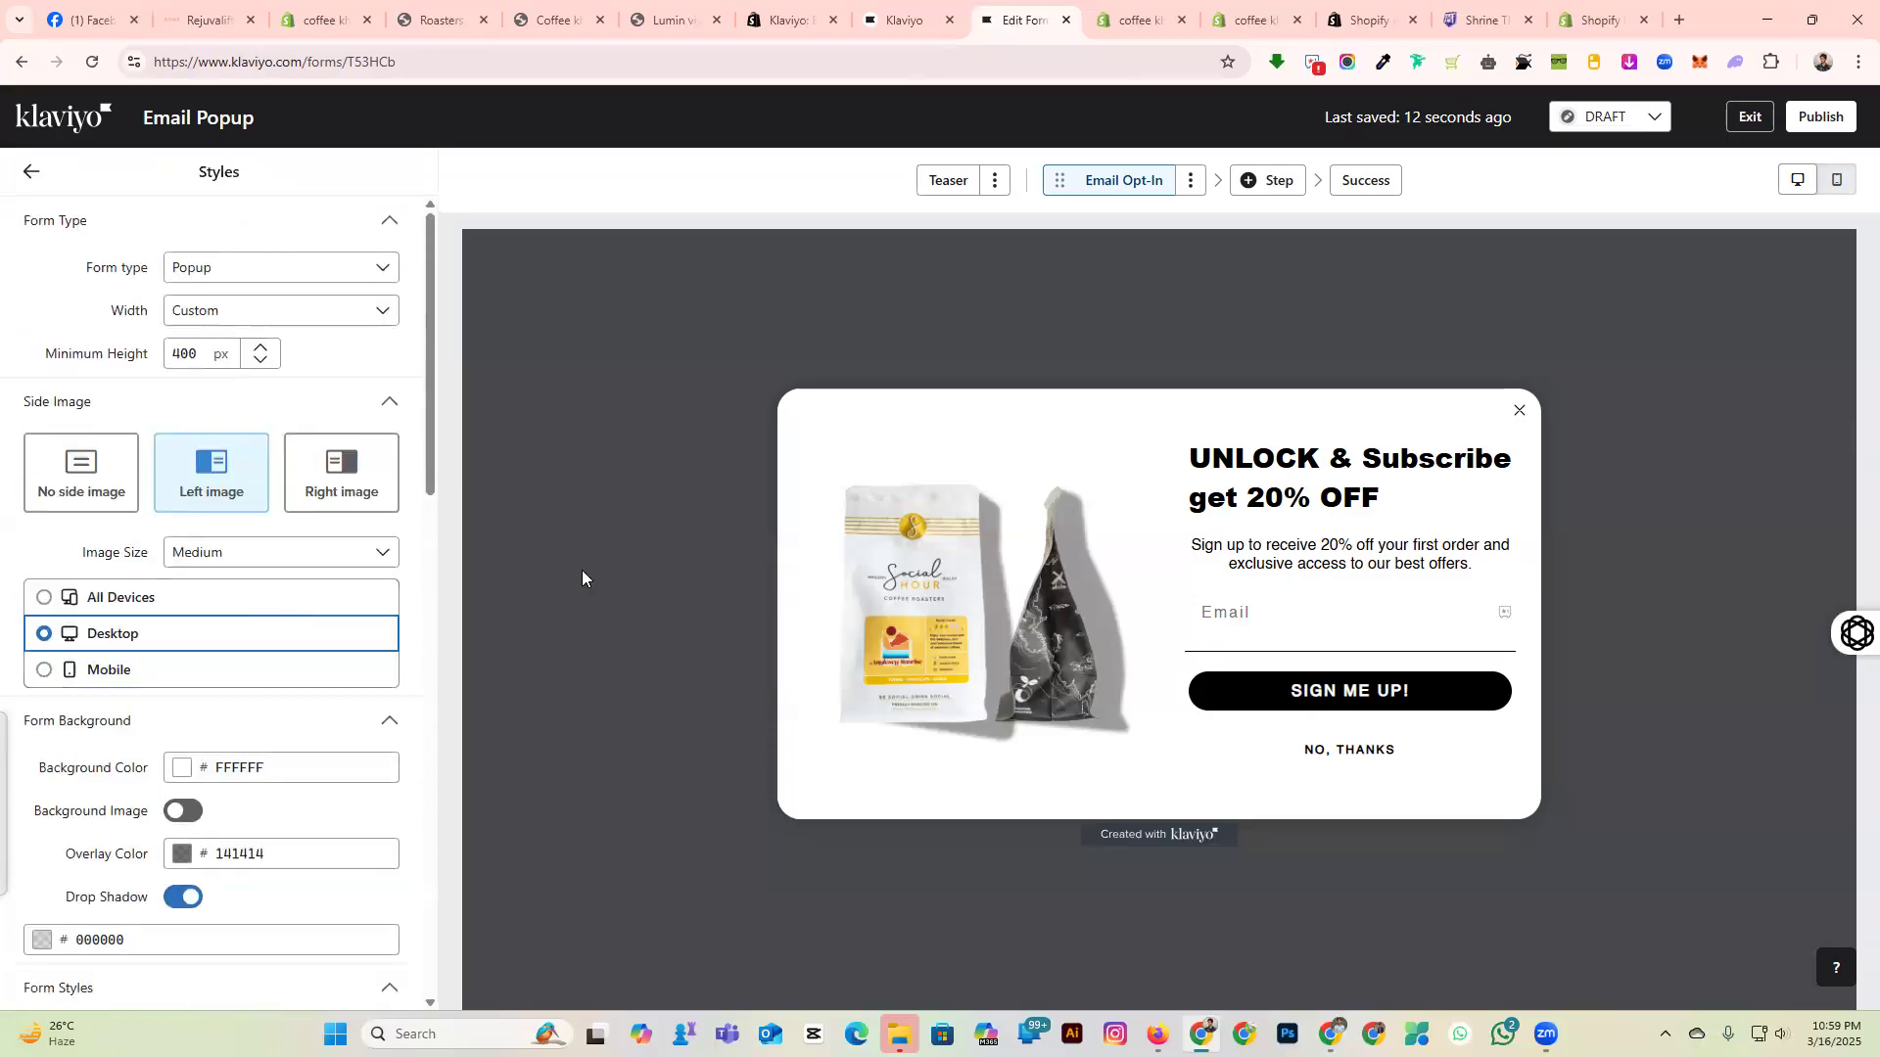
# Try placing the popup's side image on the right and restore the left image layout.
pyautogui.click(339, 480)
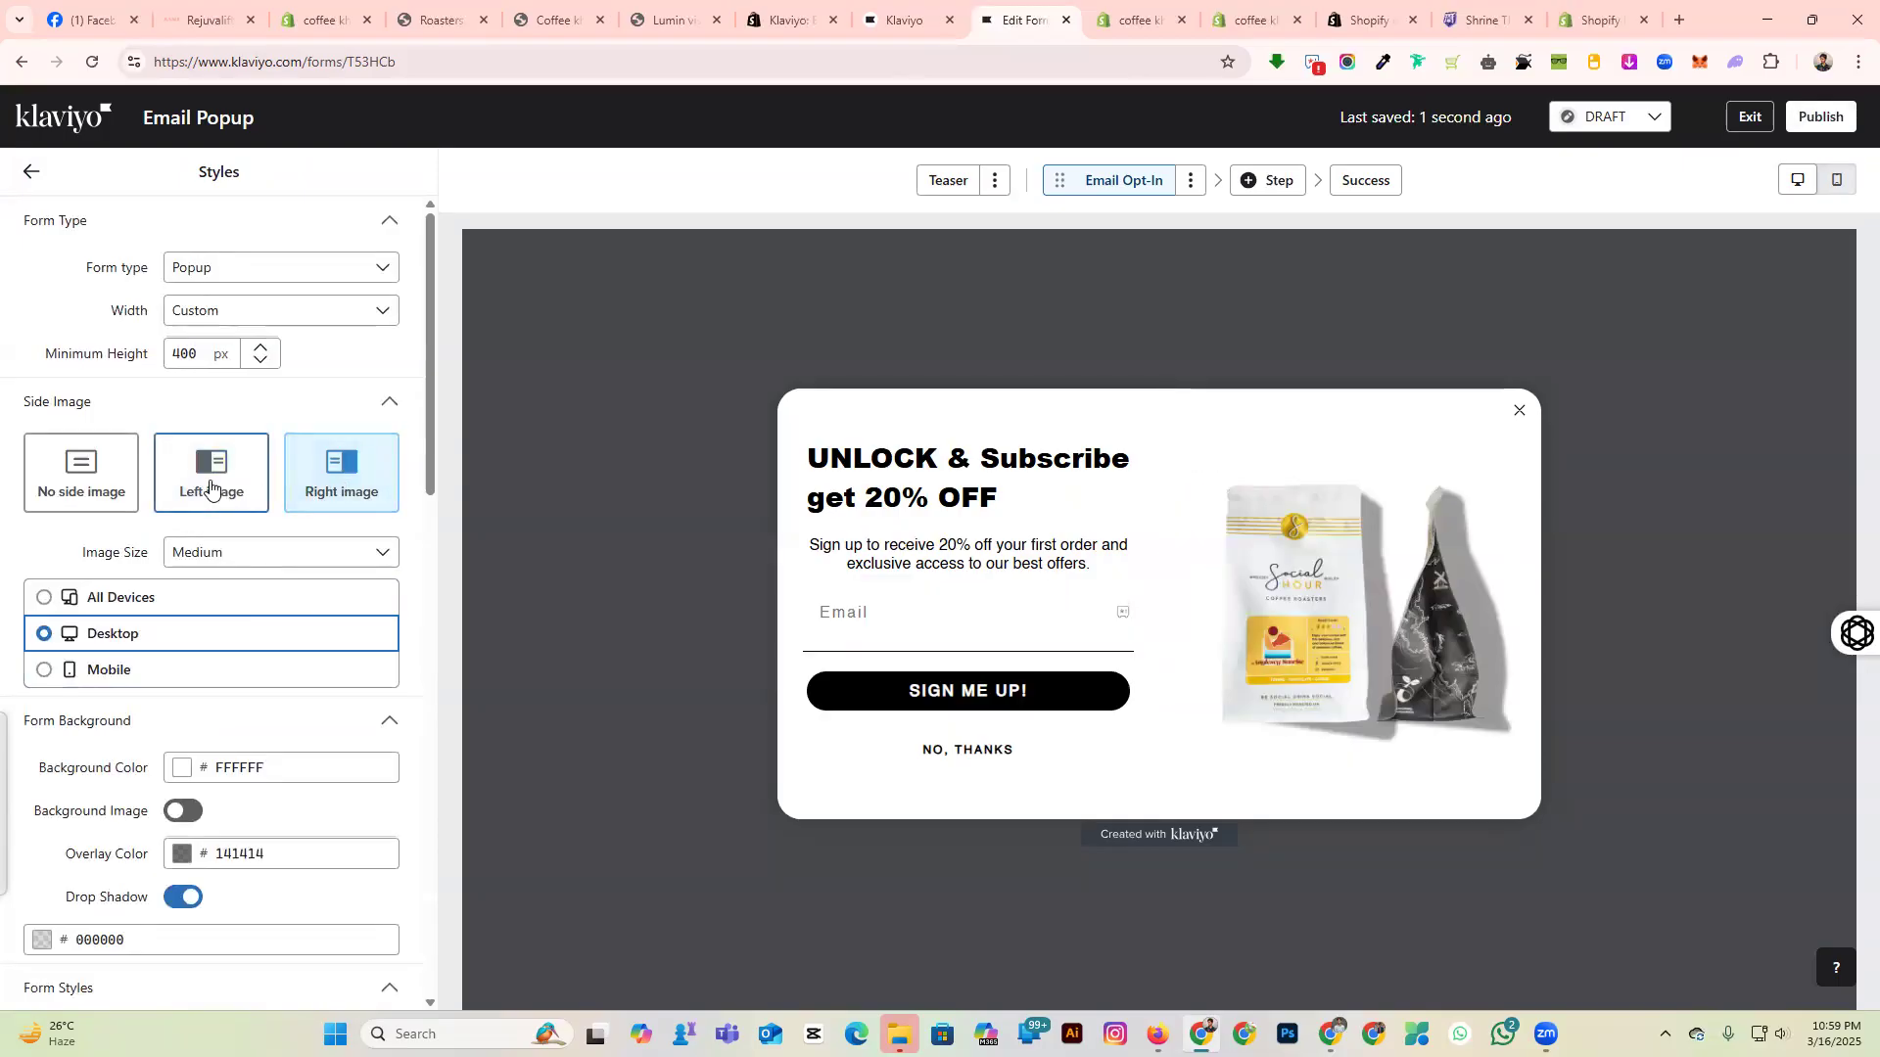
pyautogui.click(210, 488)
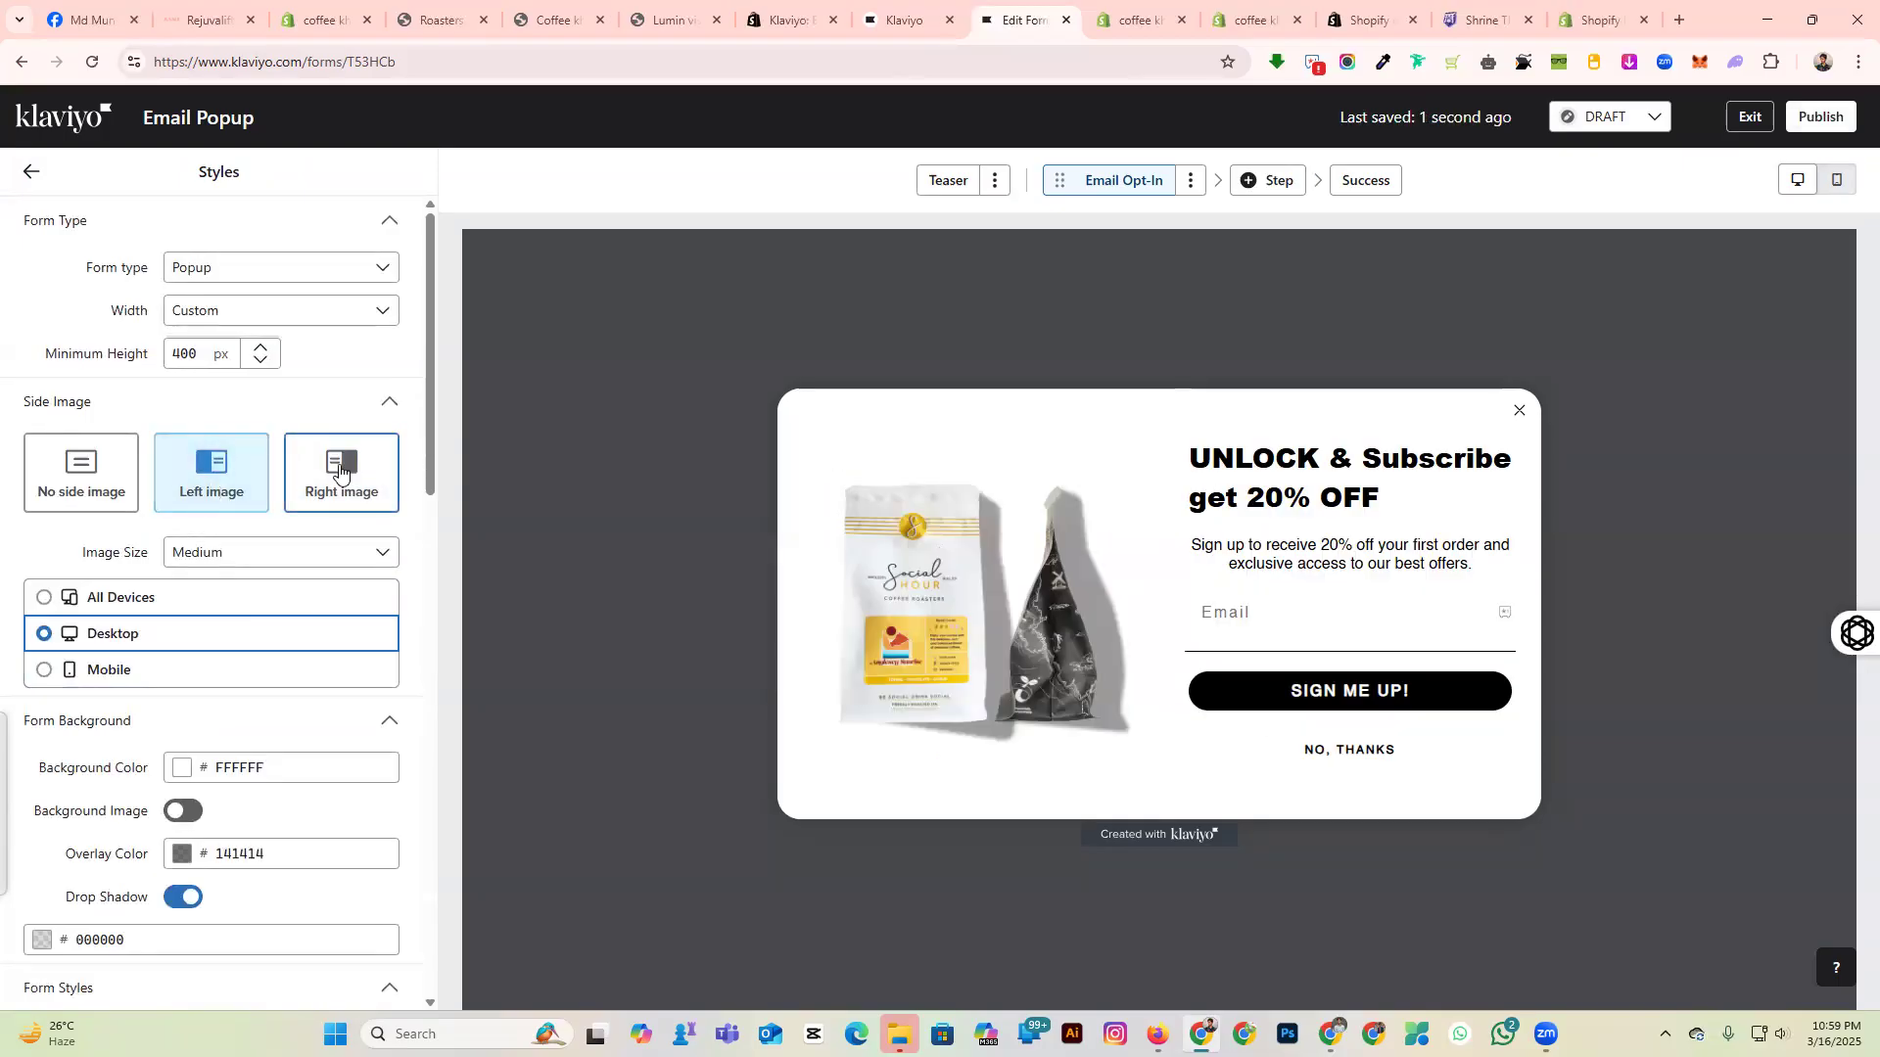
pyautogui.click(340, 470)
pyautogui.click(223, 474)
# Set the side image to show on All Devices and check the popup in the mobile preview.
pyautogui.click(125, 599)
pyautogui.scroll(-3, 243, 731)
pyautogui.scroll(3, 277, 717)
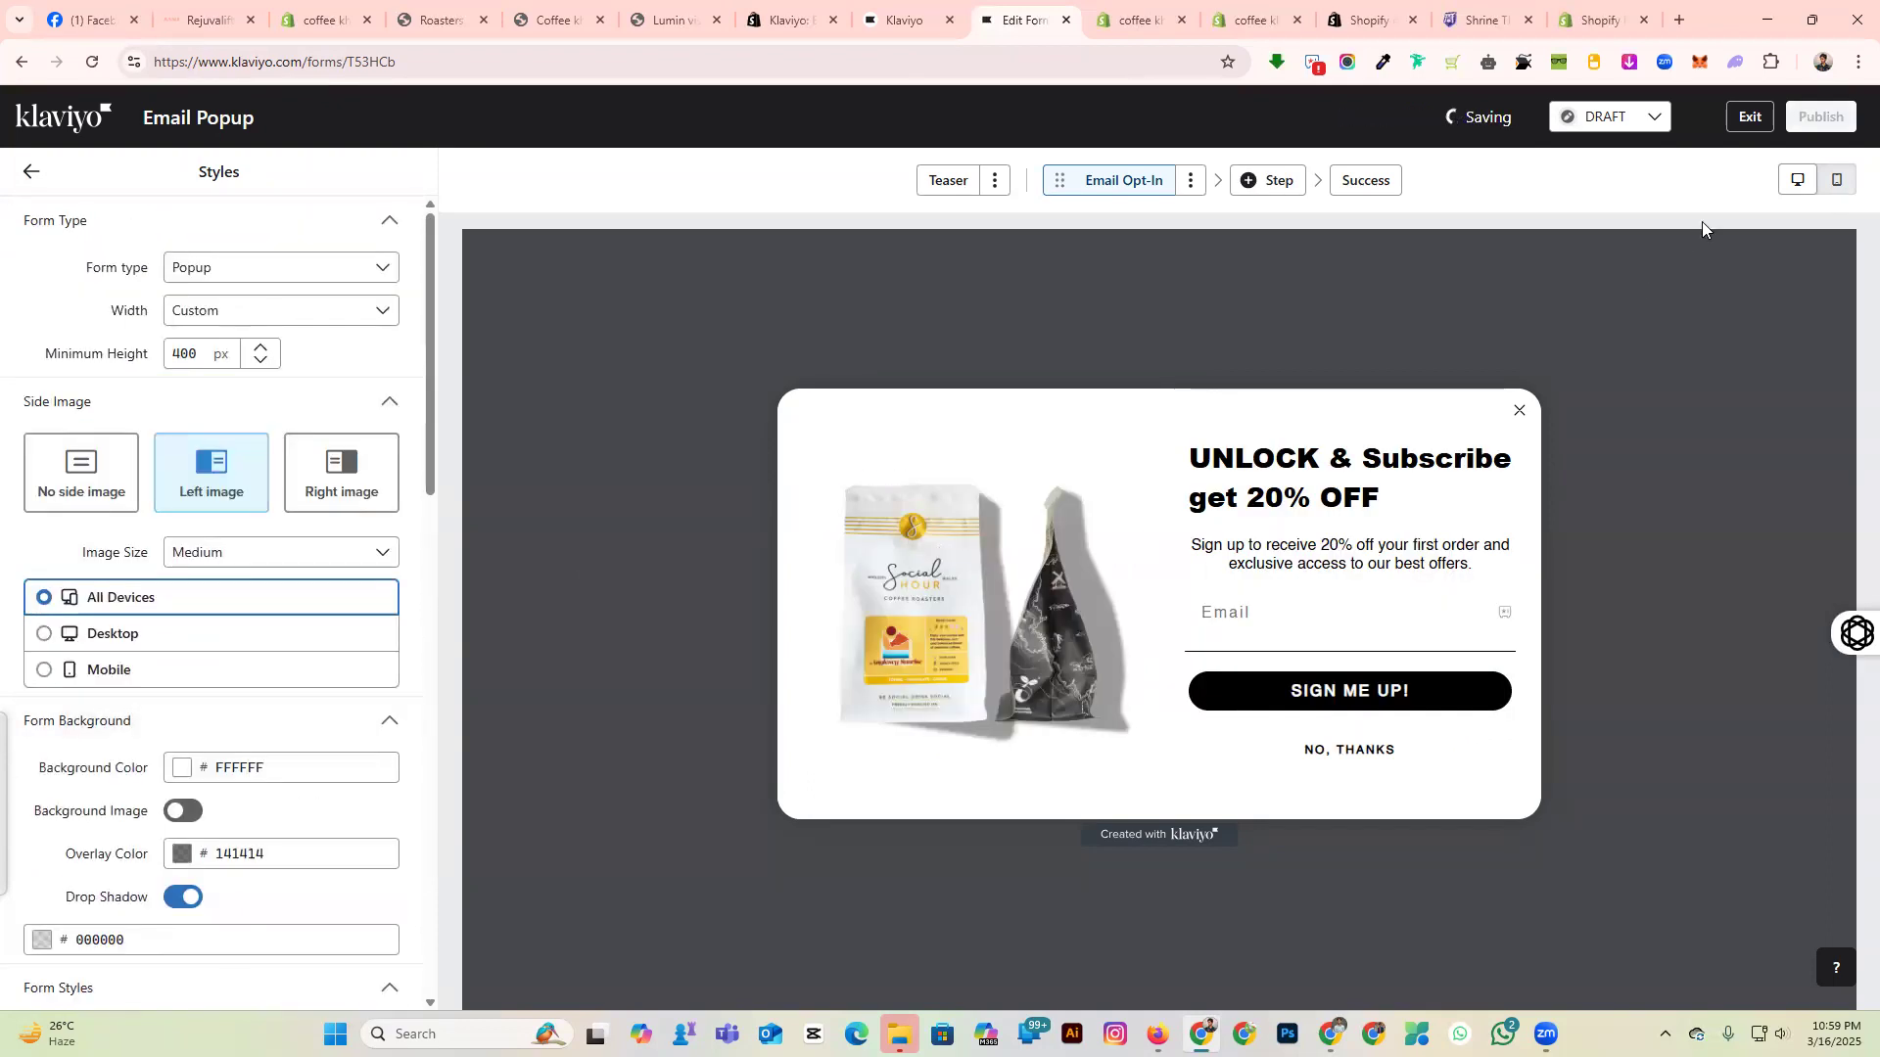
pyautogui.click(1836, 179)
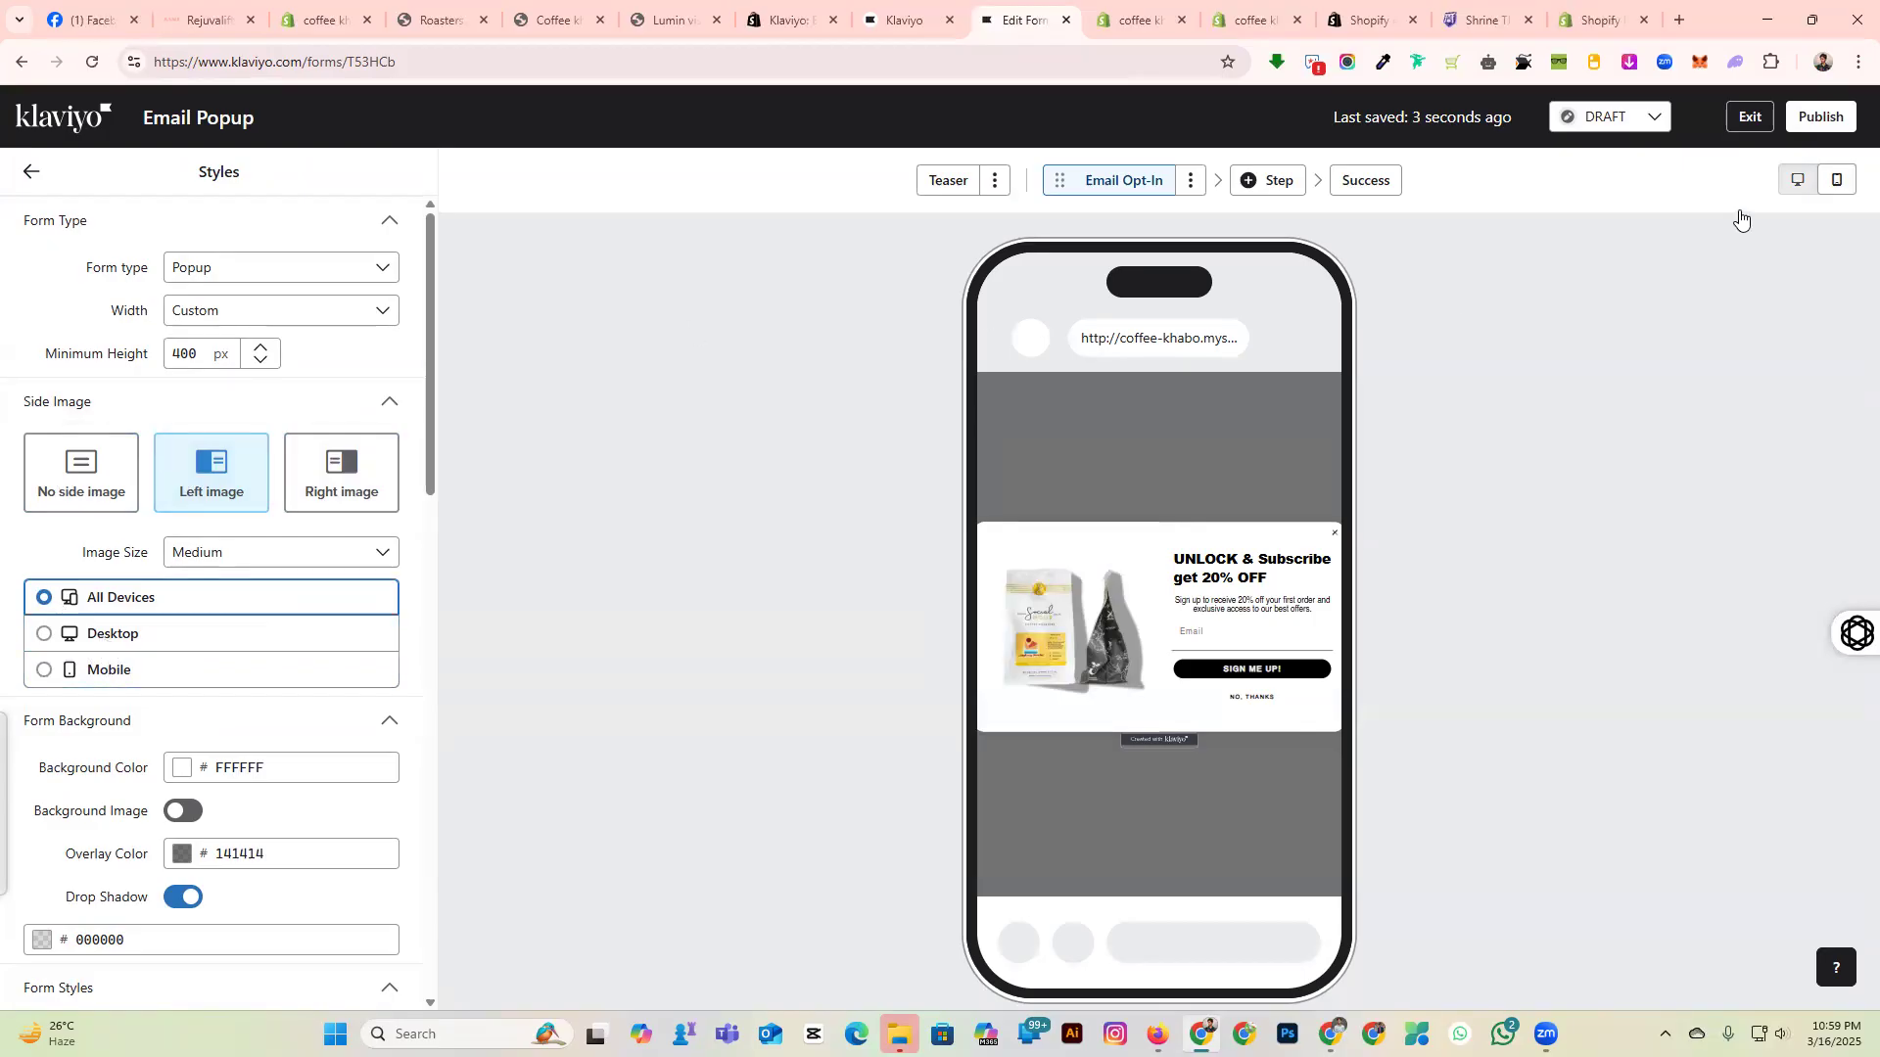
pyautogui.click(1798, 179)
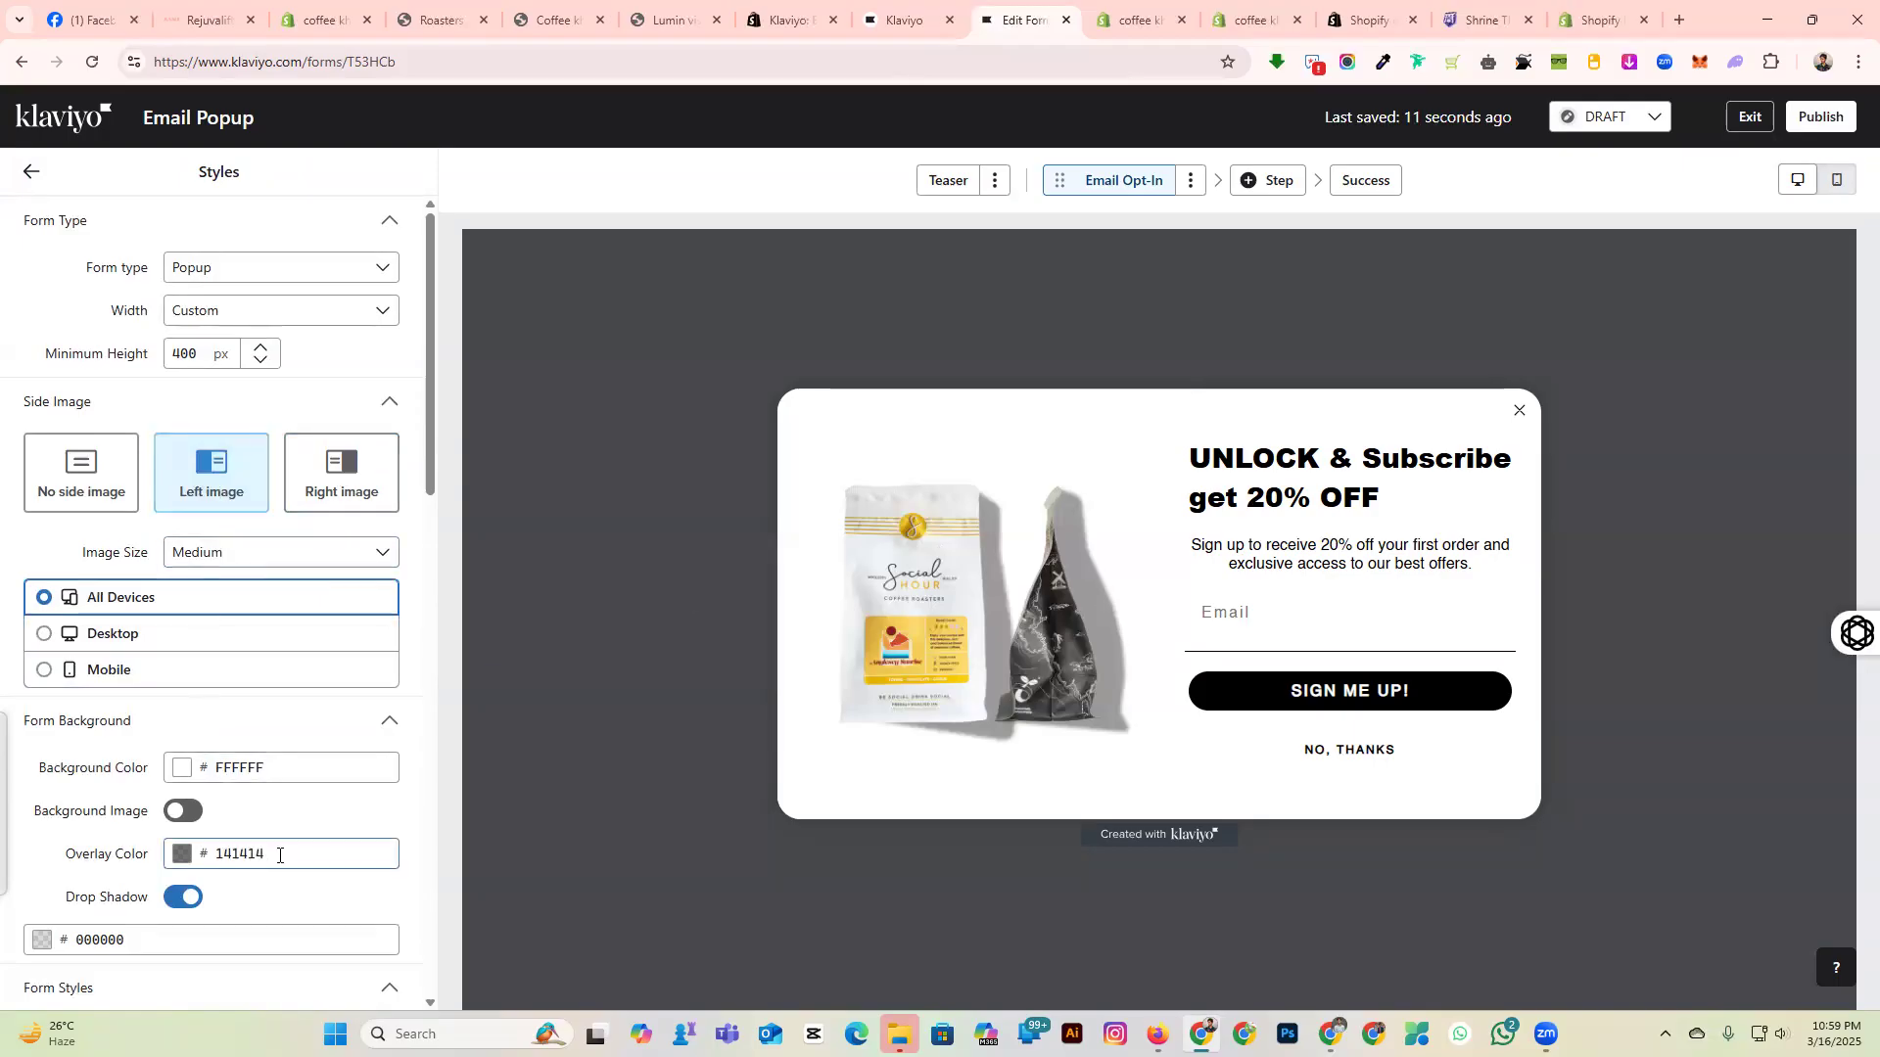
# Examine the remaining form, text, link, and input field styles, and inspect the SIGN ME UP! button and email input.
pyautogui.scroll(-3, 215, 714)
pyautogui.scroll(-3, 191, 735)
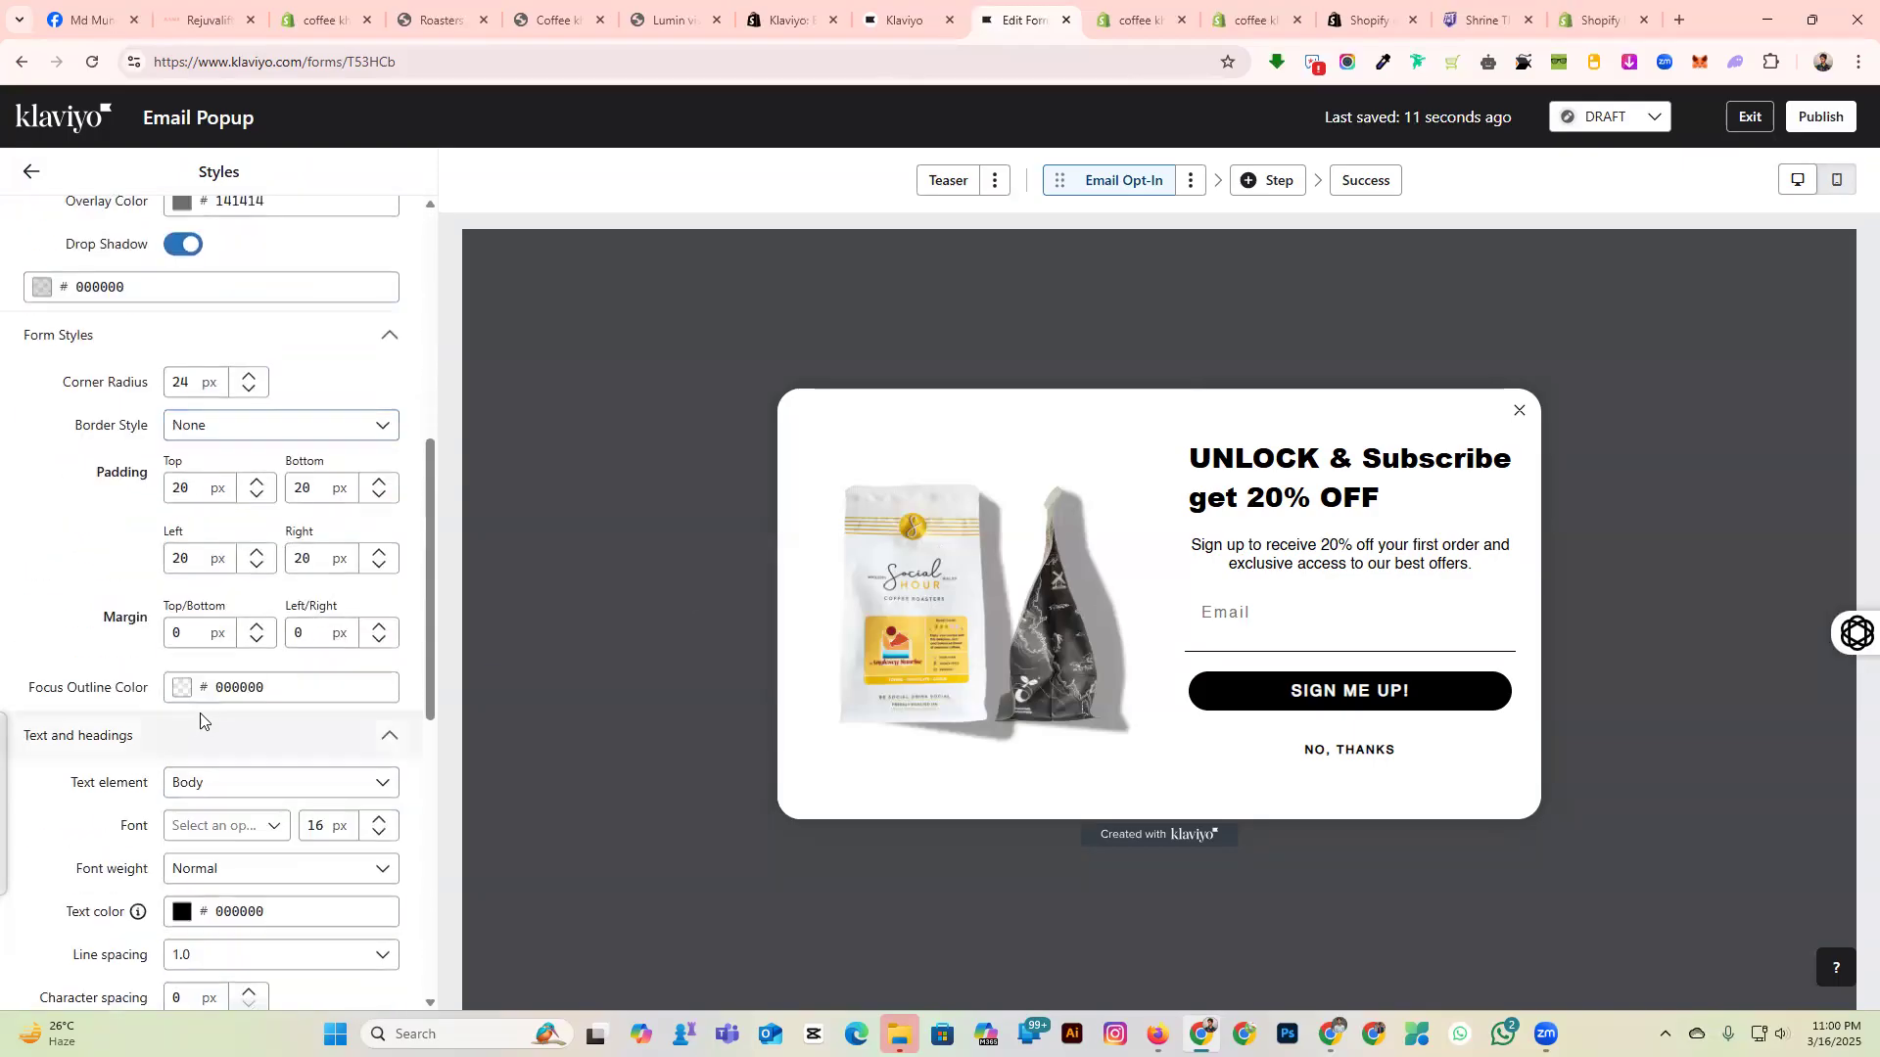
pyautogui.scroll(-3, 239, 821)
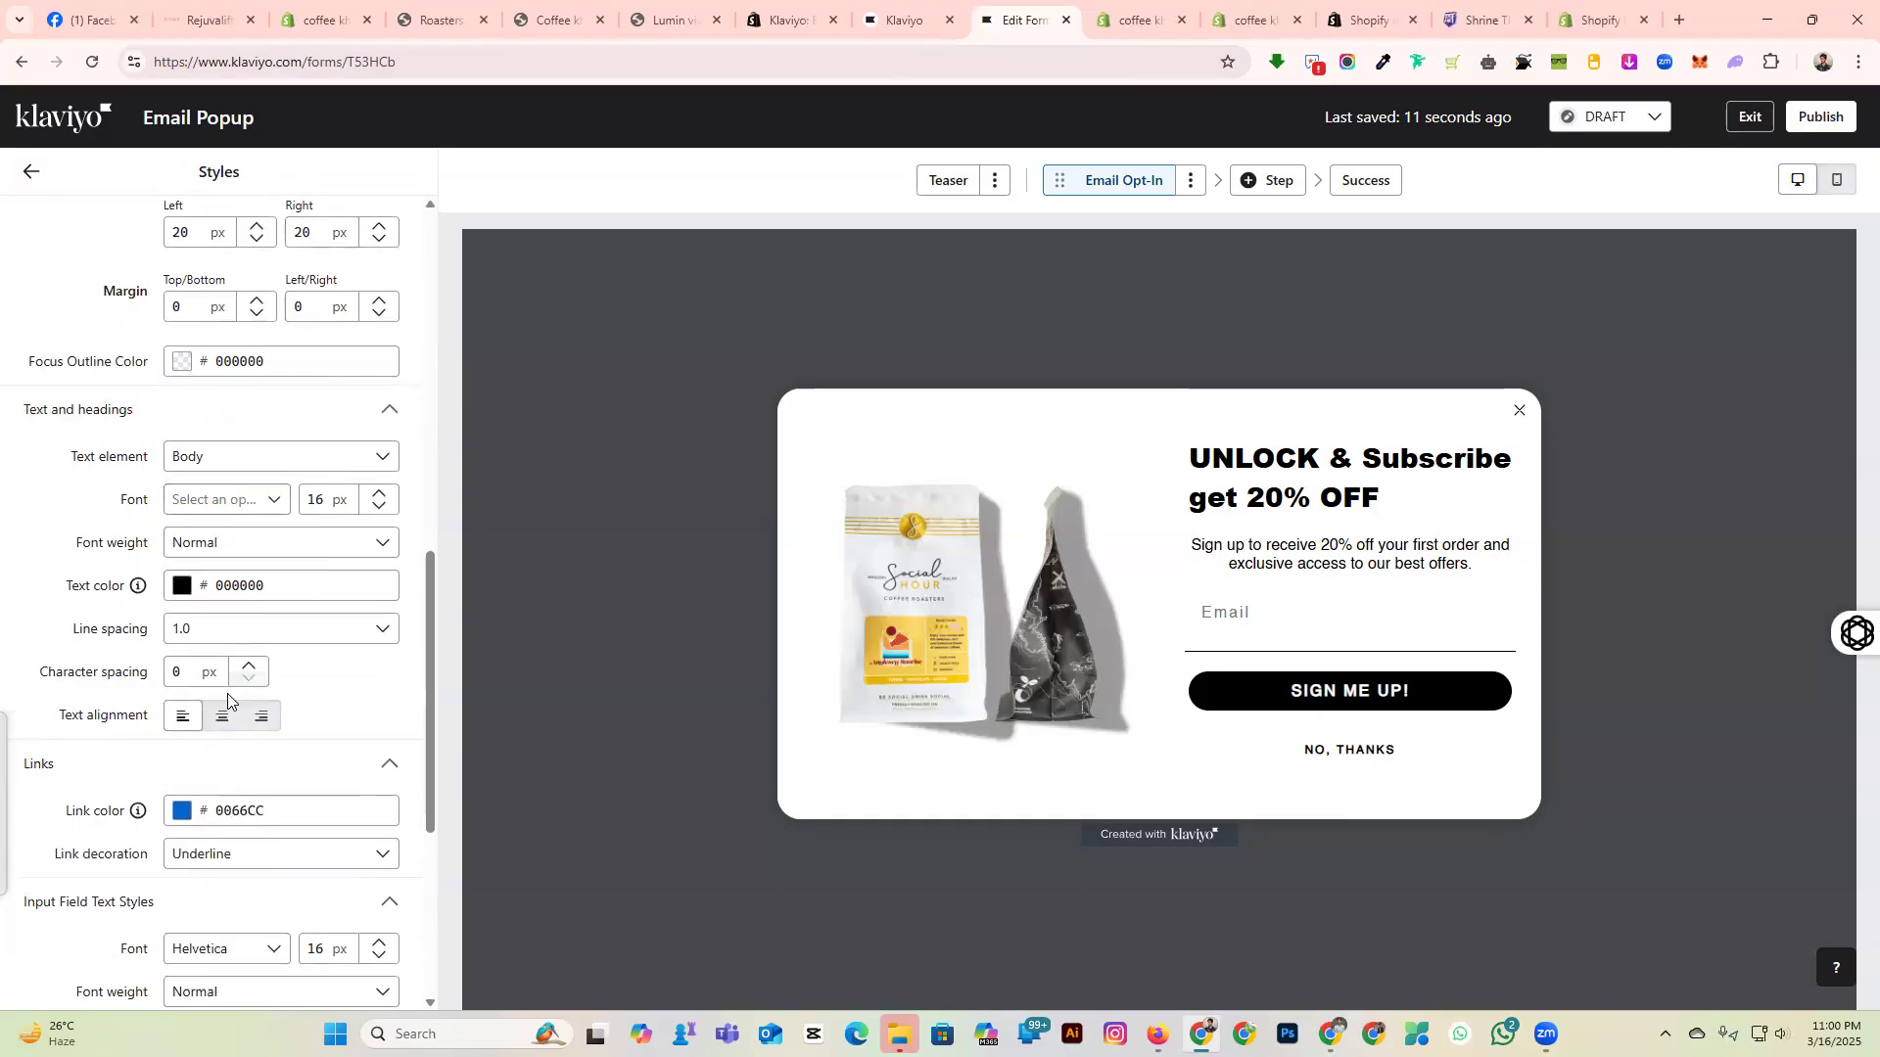
pyautogui.scroll(-4, 228, 693)
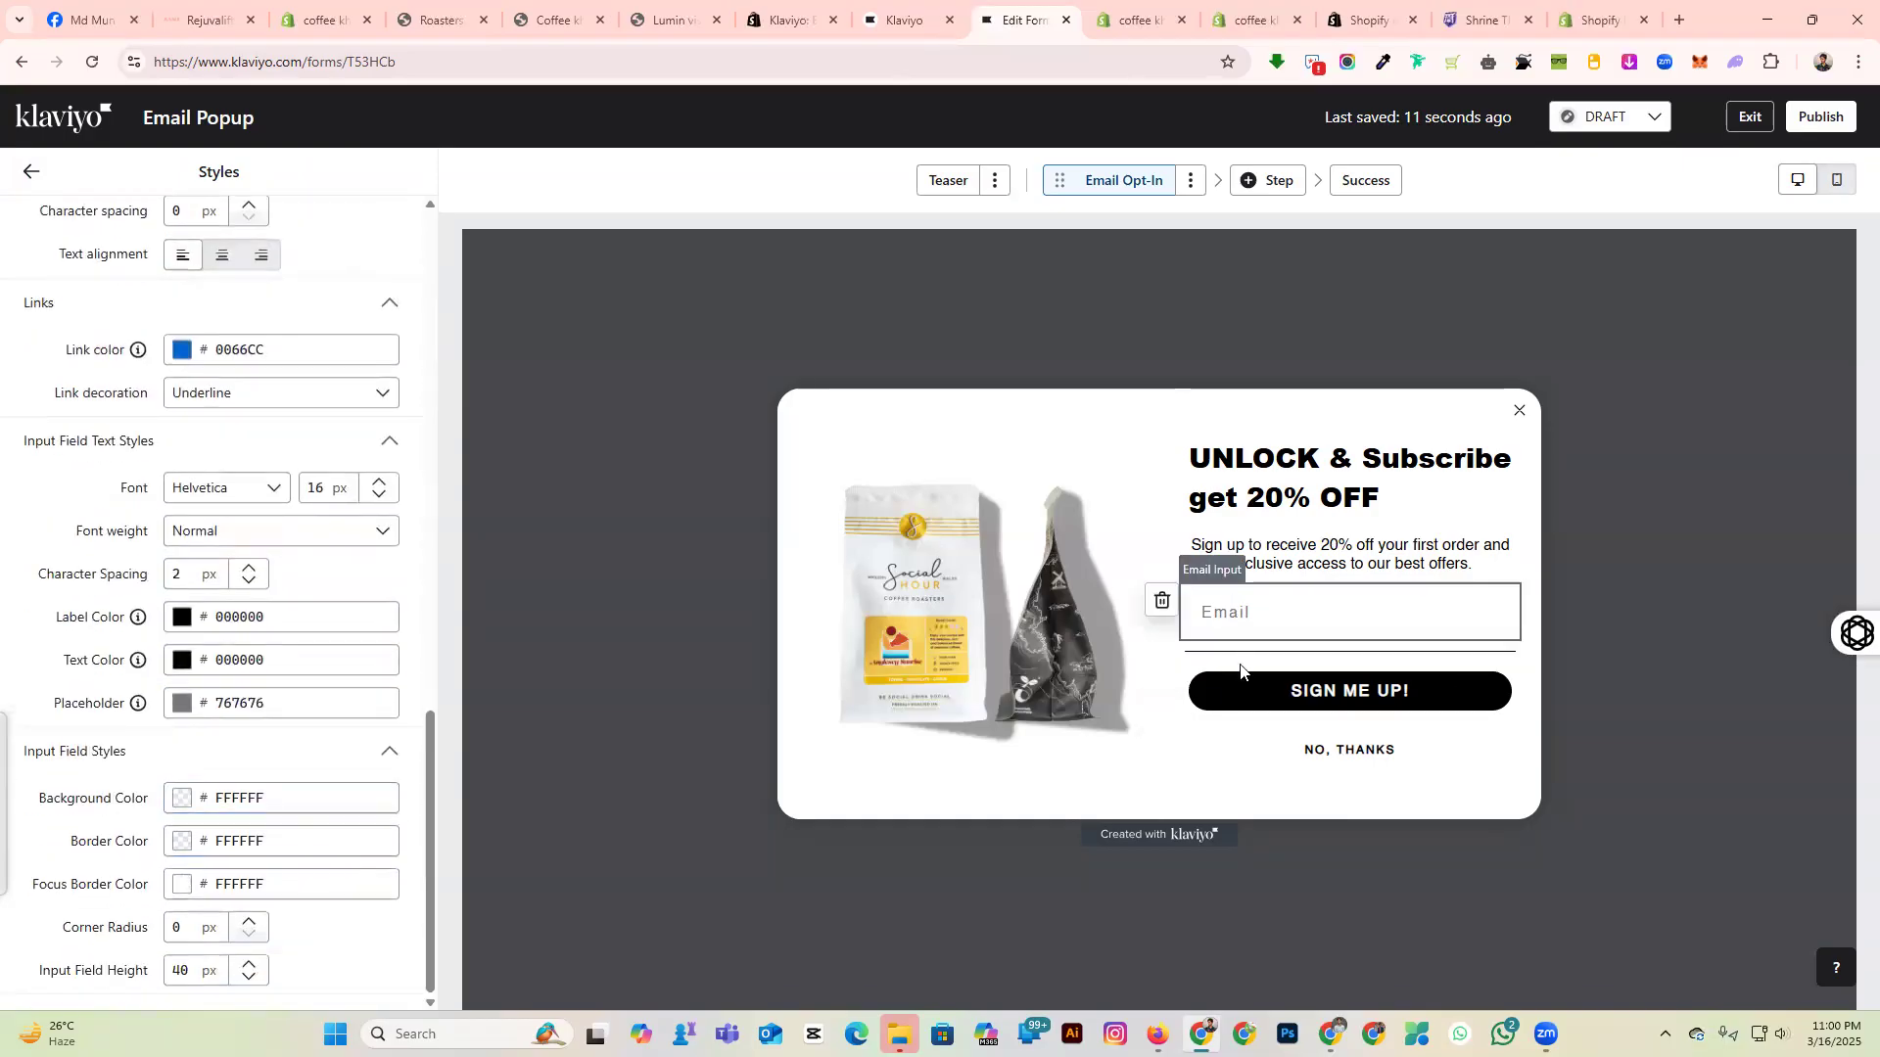
pyautogui.click(1248, 691)
pyautogui.click(1272, 617)
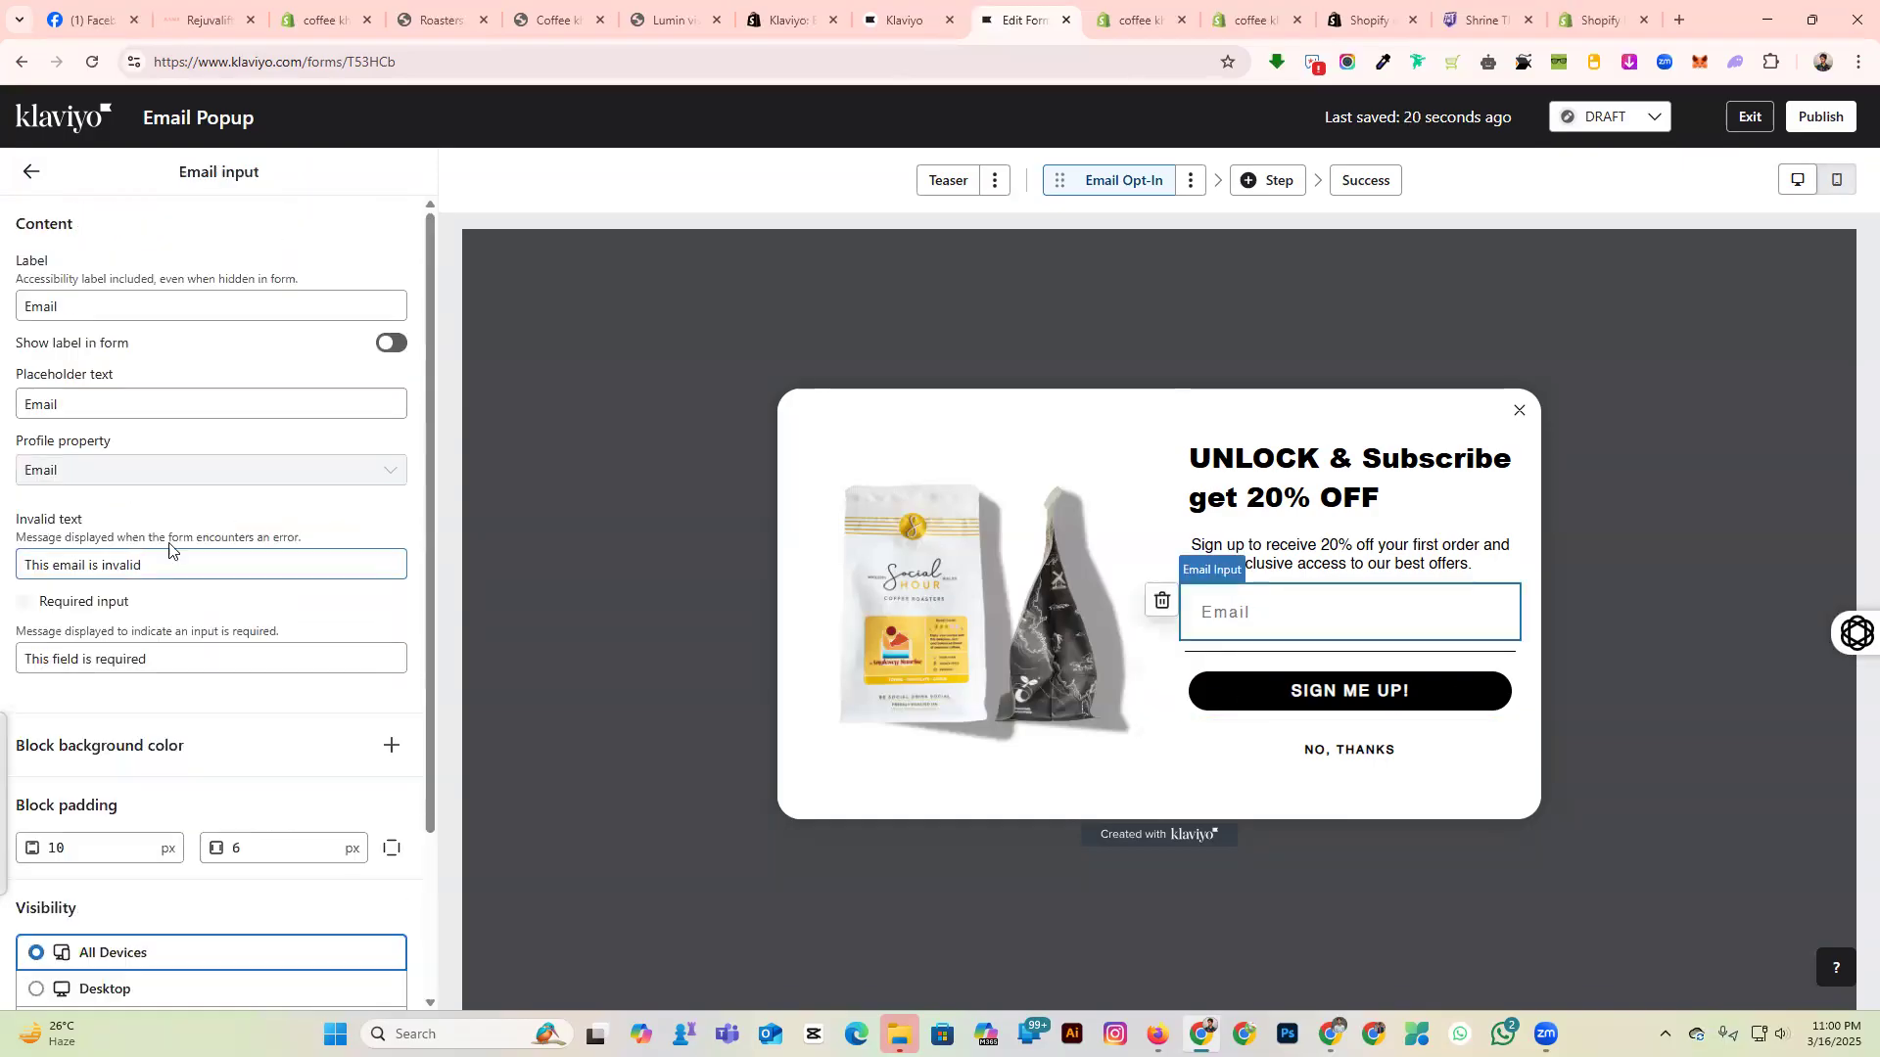
# Add a Dropdown block to the popup above the Email field.
pyautogui.click(31, 172)
pyautogui.click(122, 386)
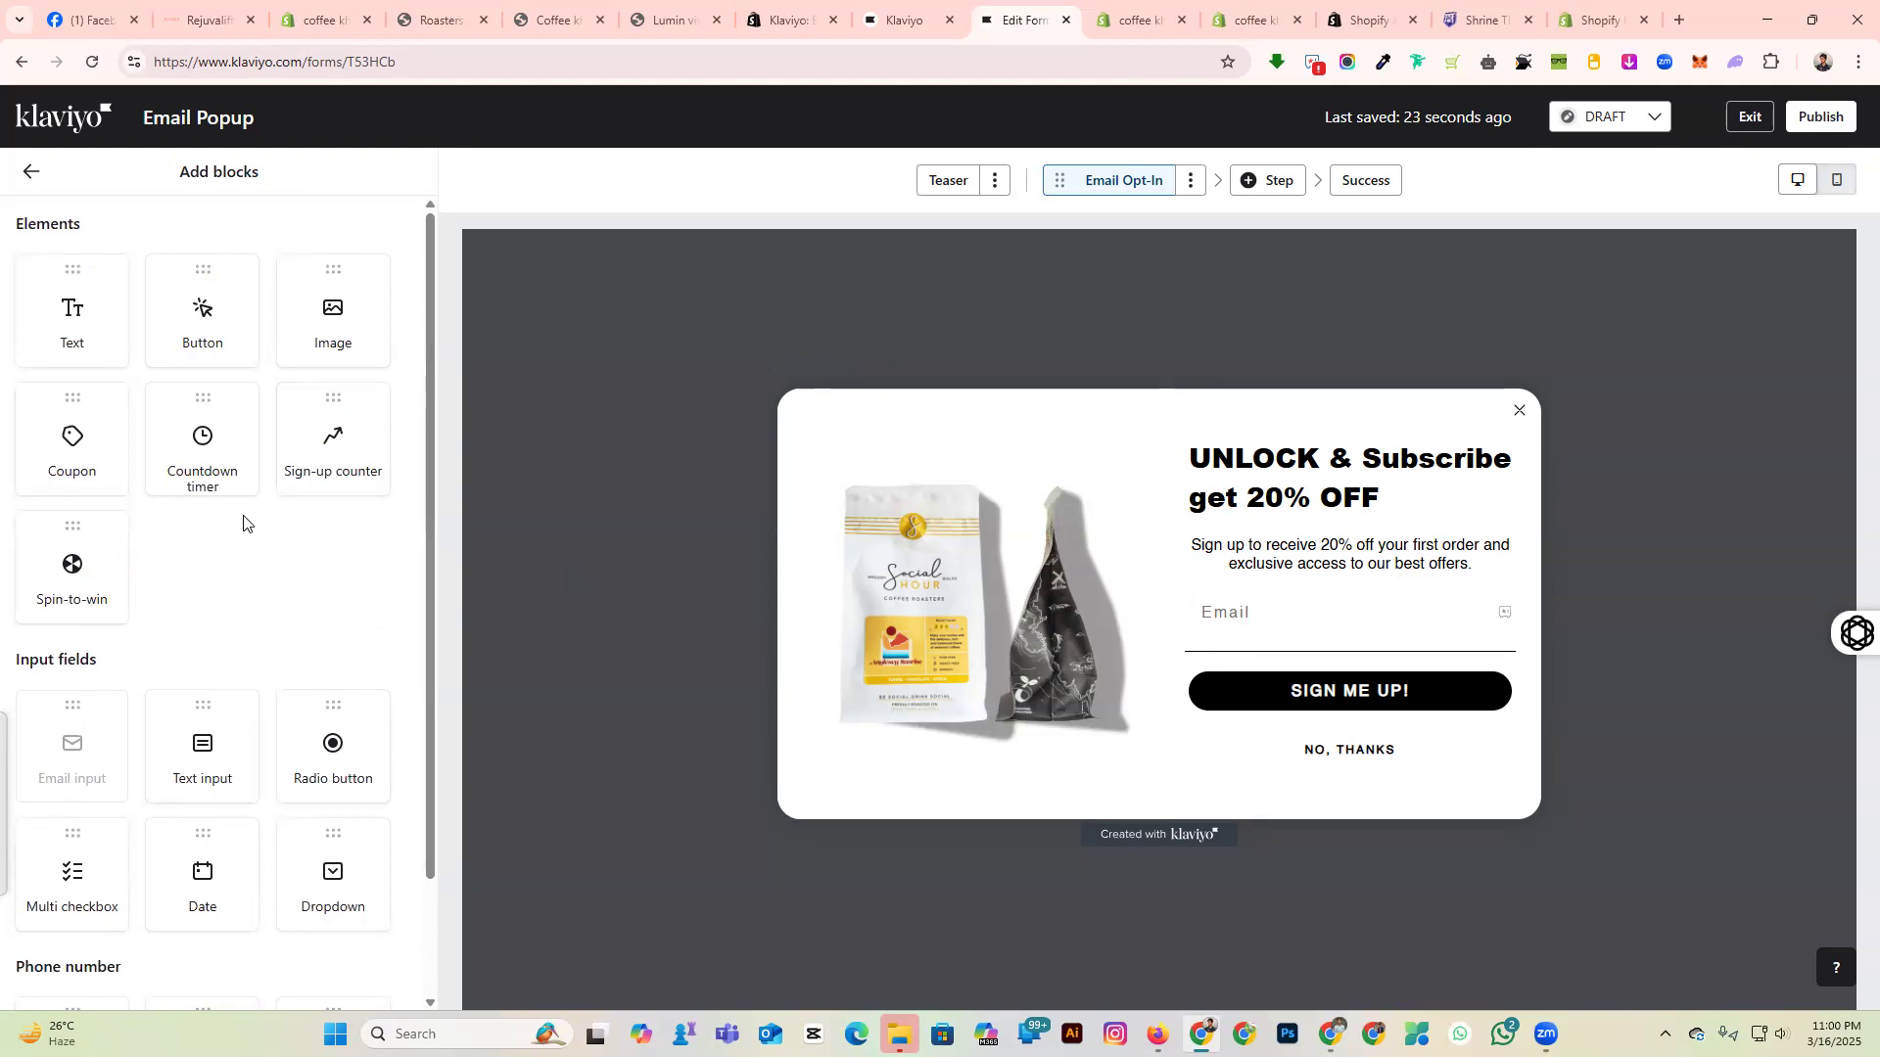
pyautogui.scroll(-2, 284, 822)
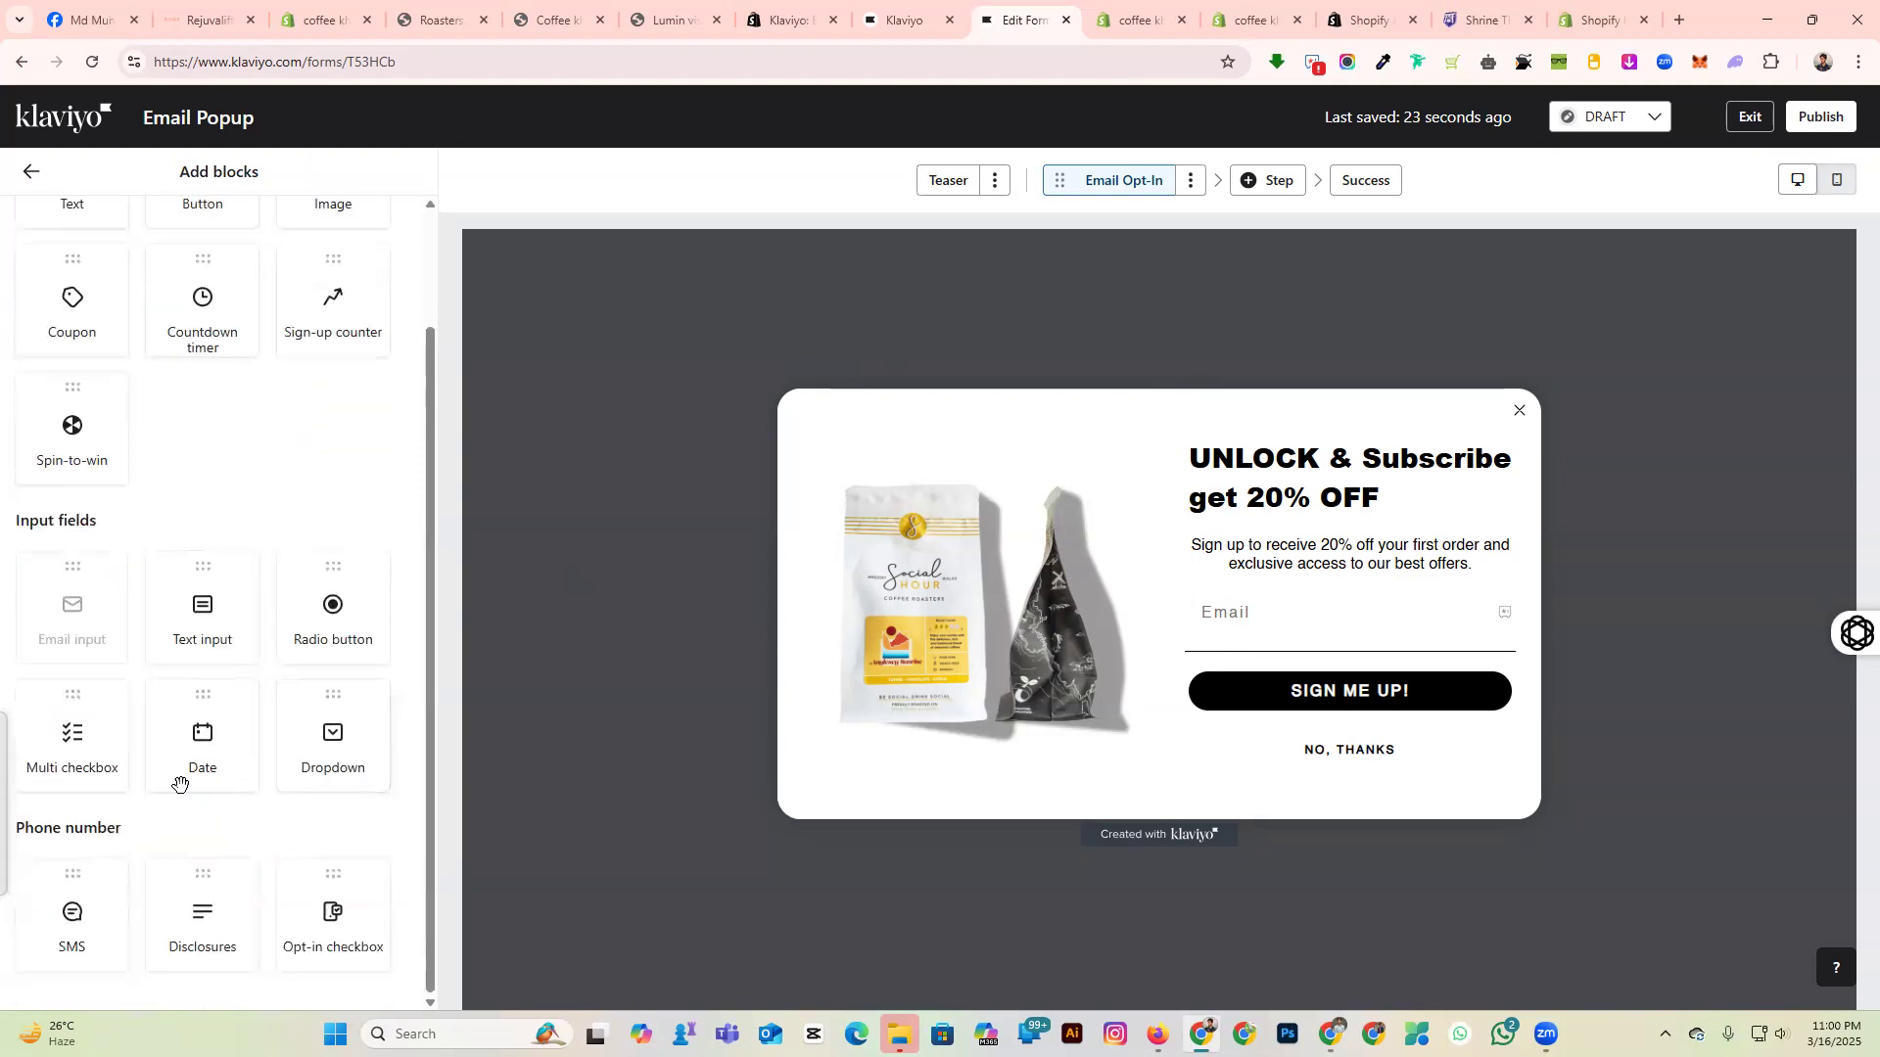
pyautogui.moveTo(299, 725); pyautogui.dragTo(1315, 568)
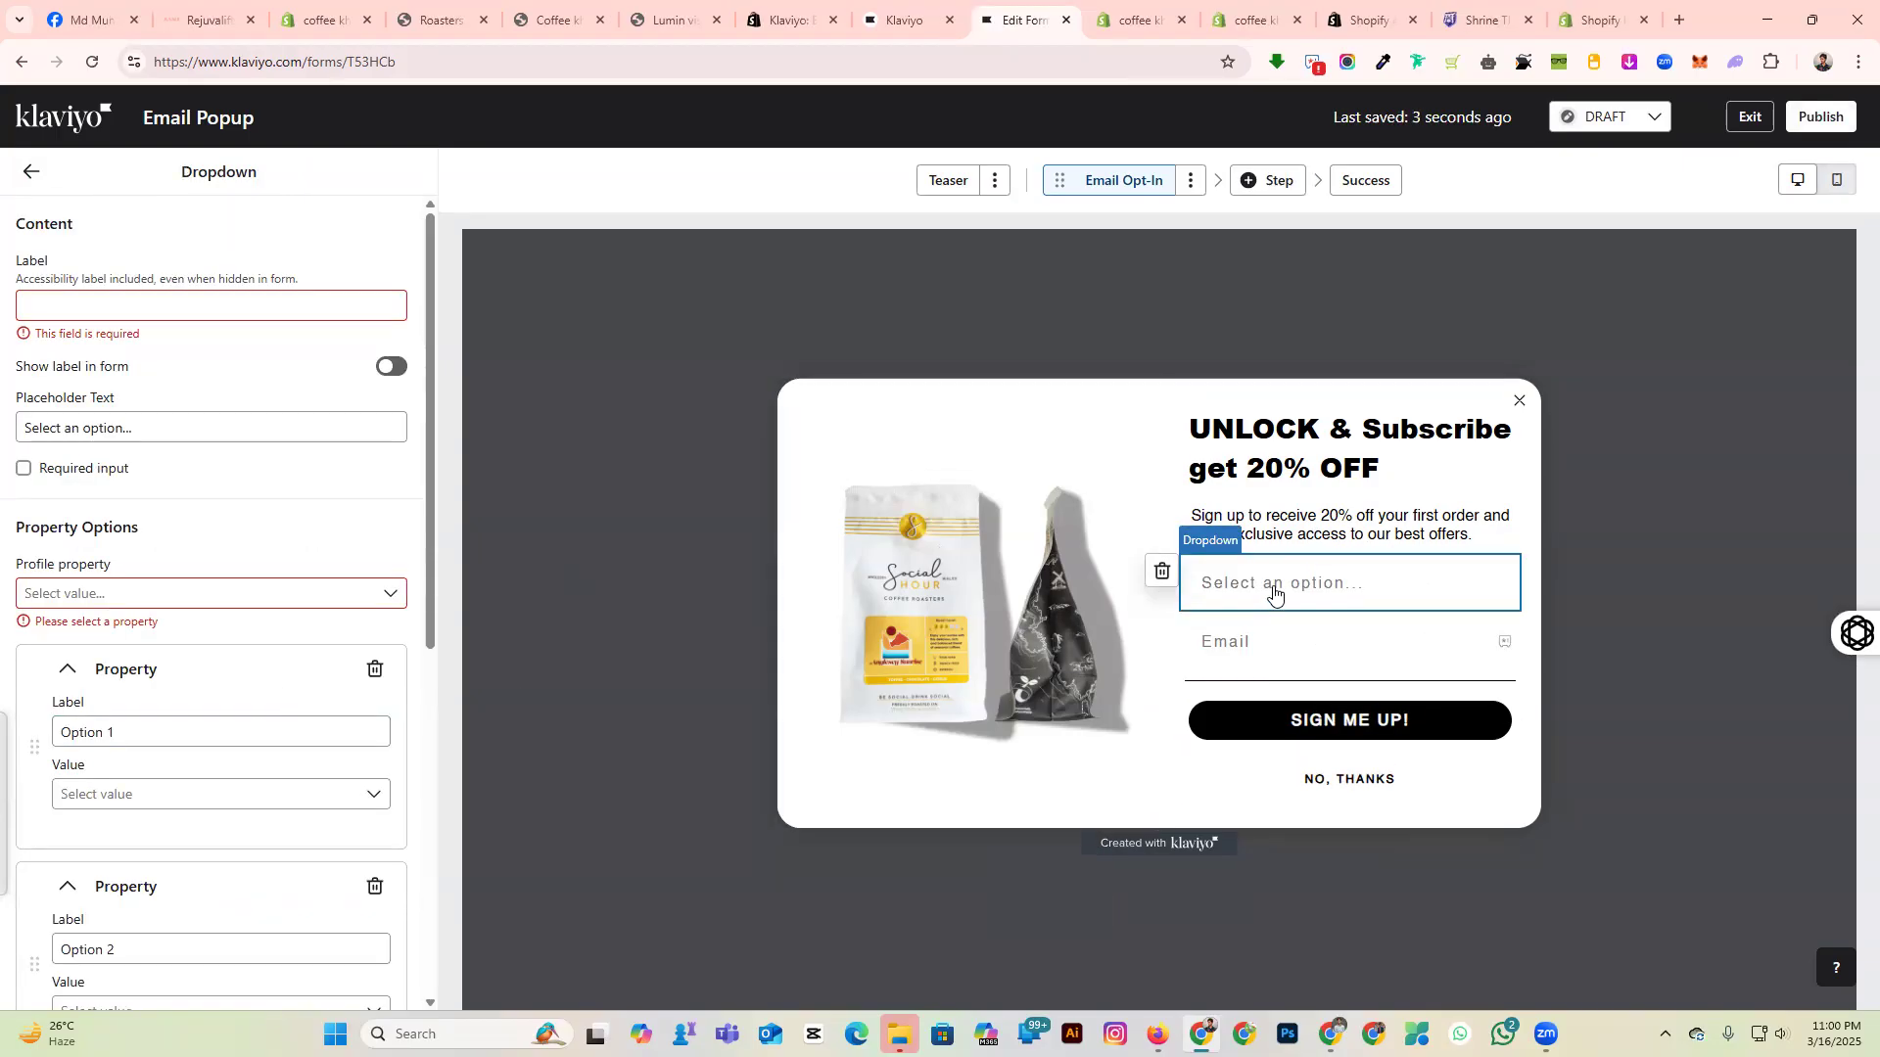
# Examine the dropdown's label, profile property choices, and option settings, and delete the dropdown block from the popup.
pyautogui.click(46, 306)
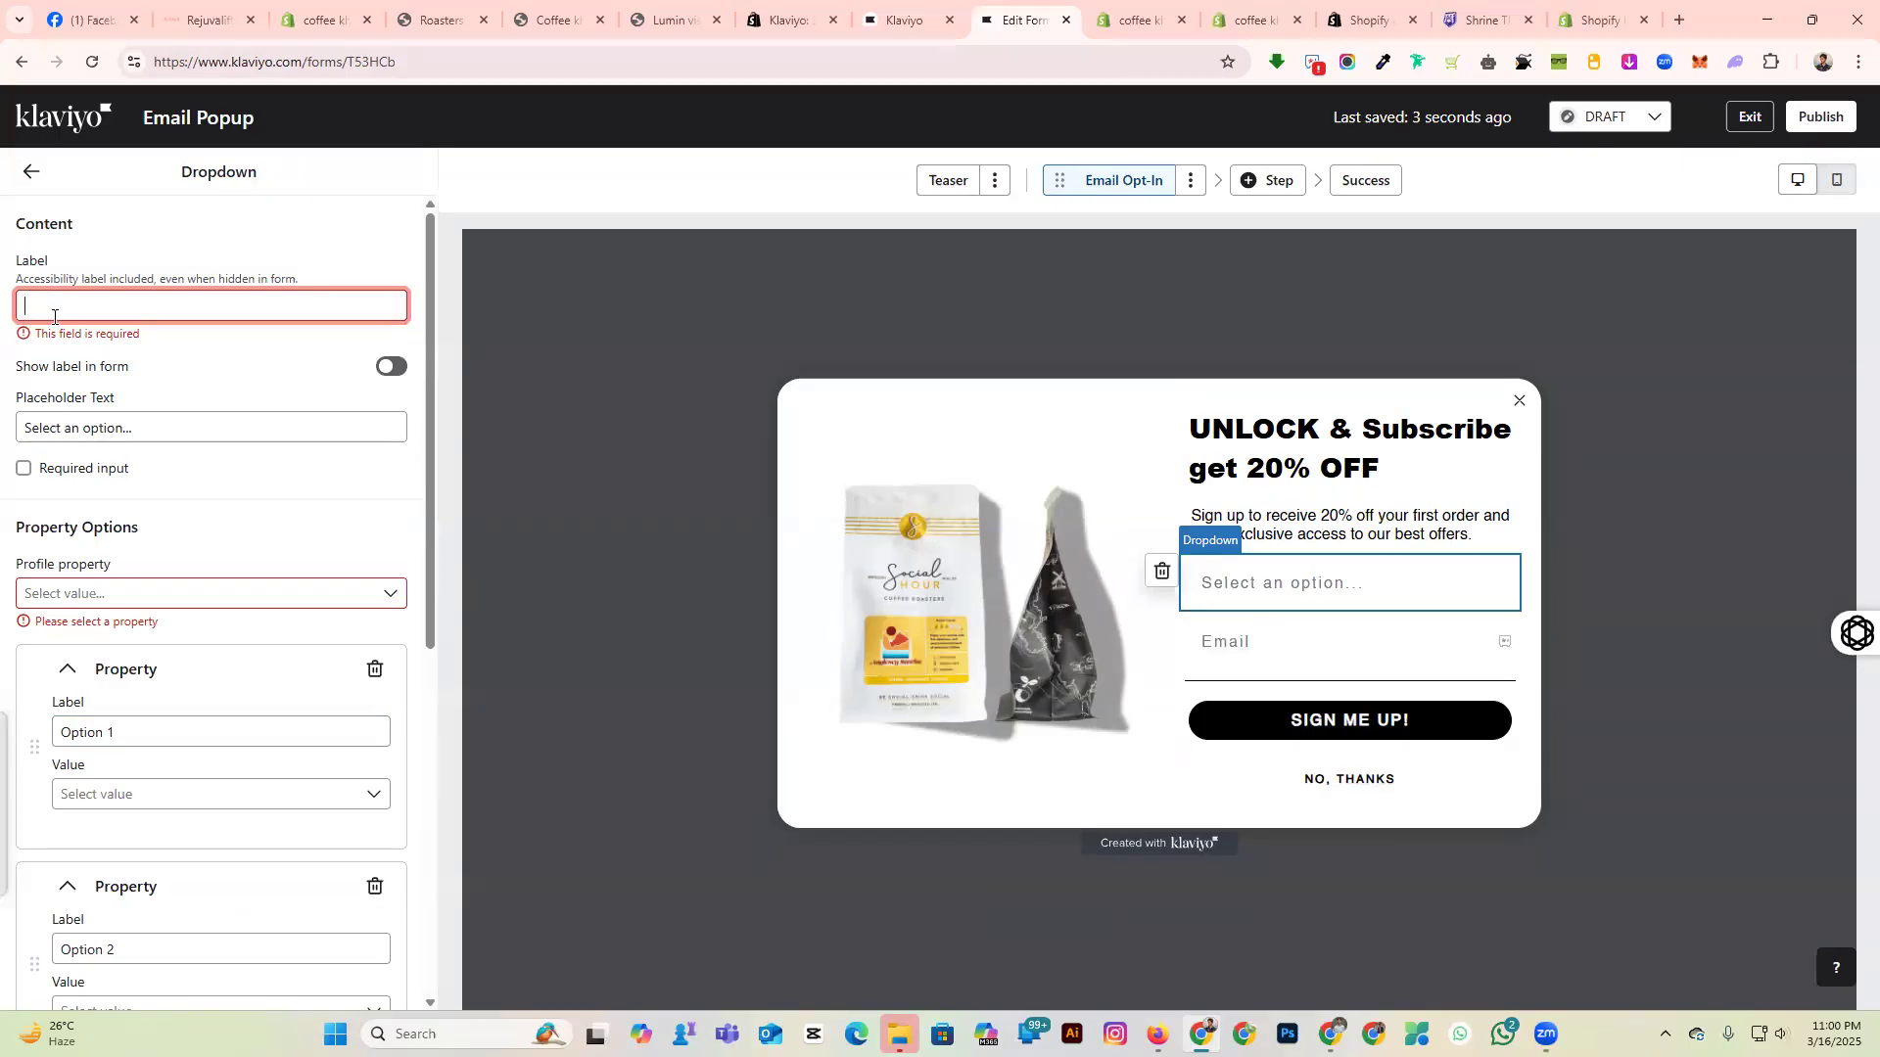
pyautogui.click(143, 600)
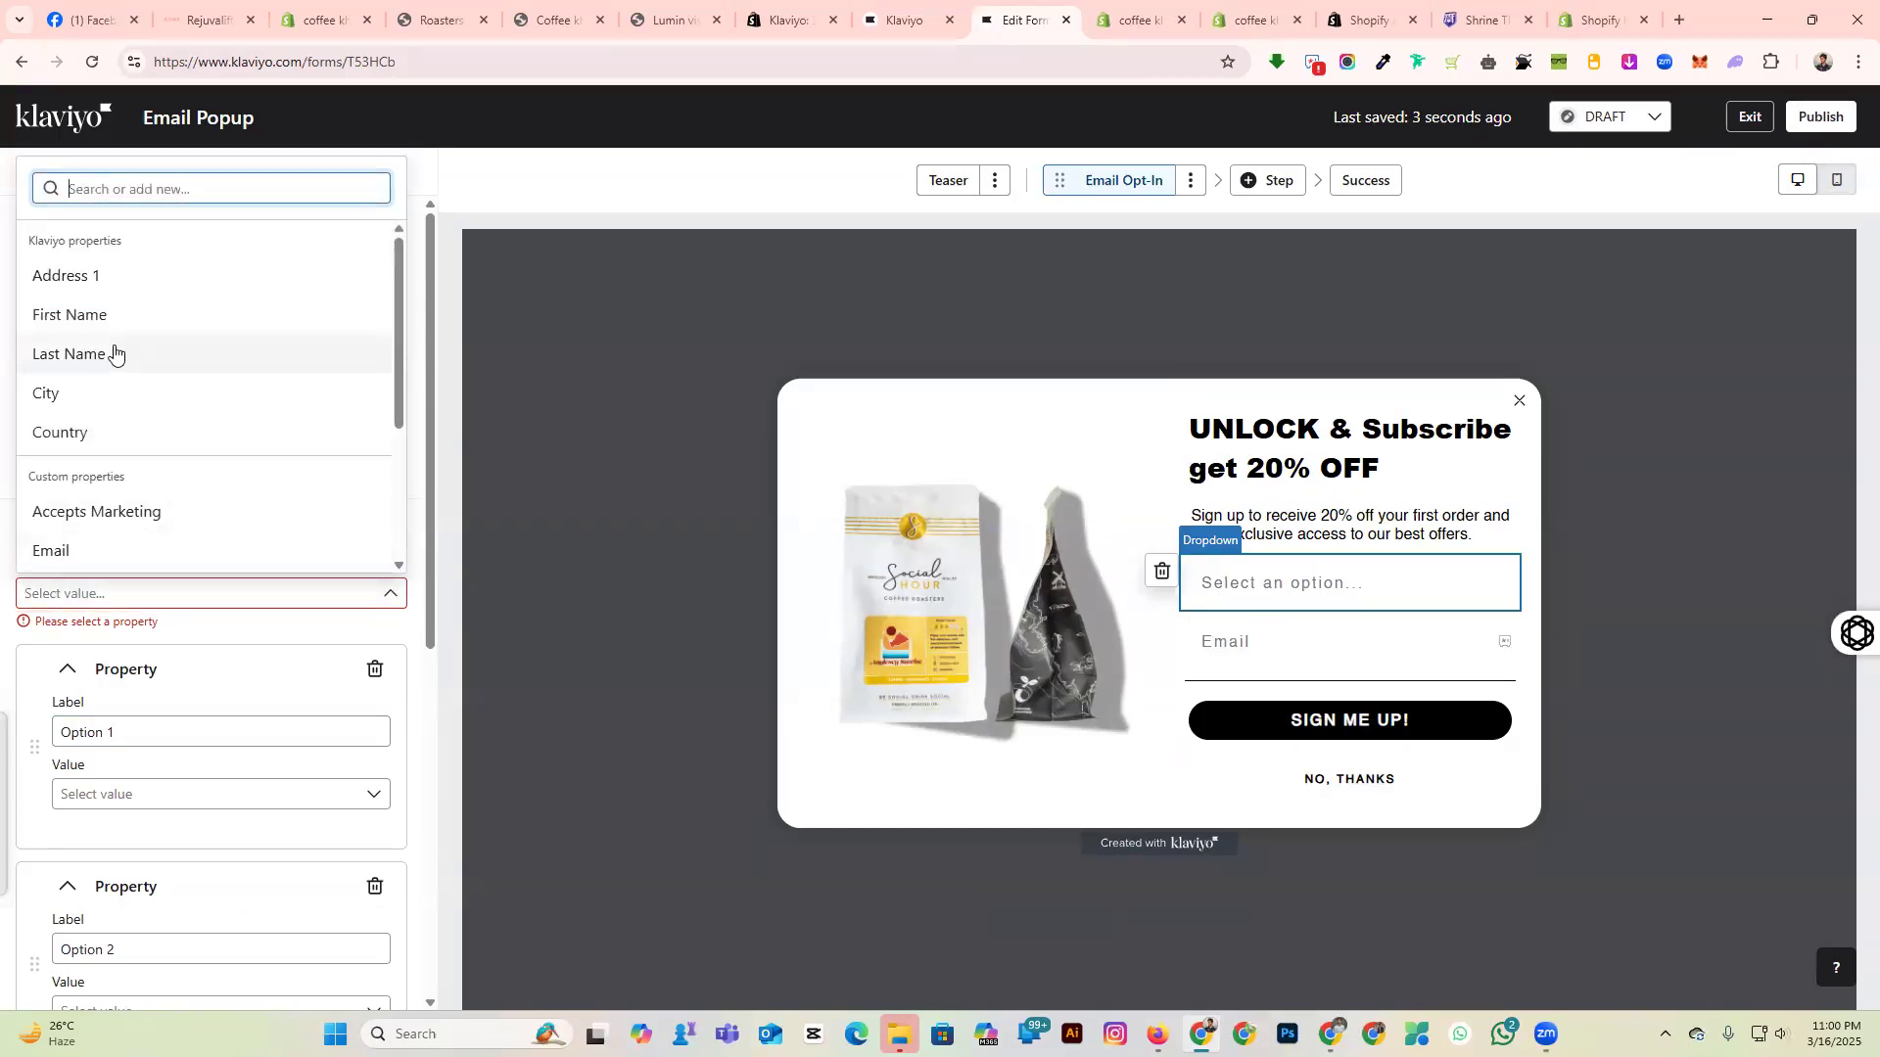
pyautogui.scroll(-3, 137, 411)
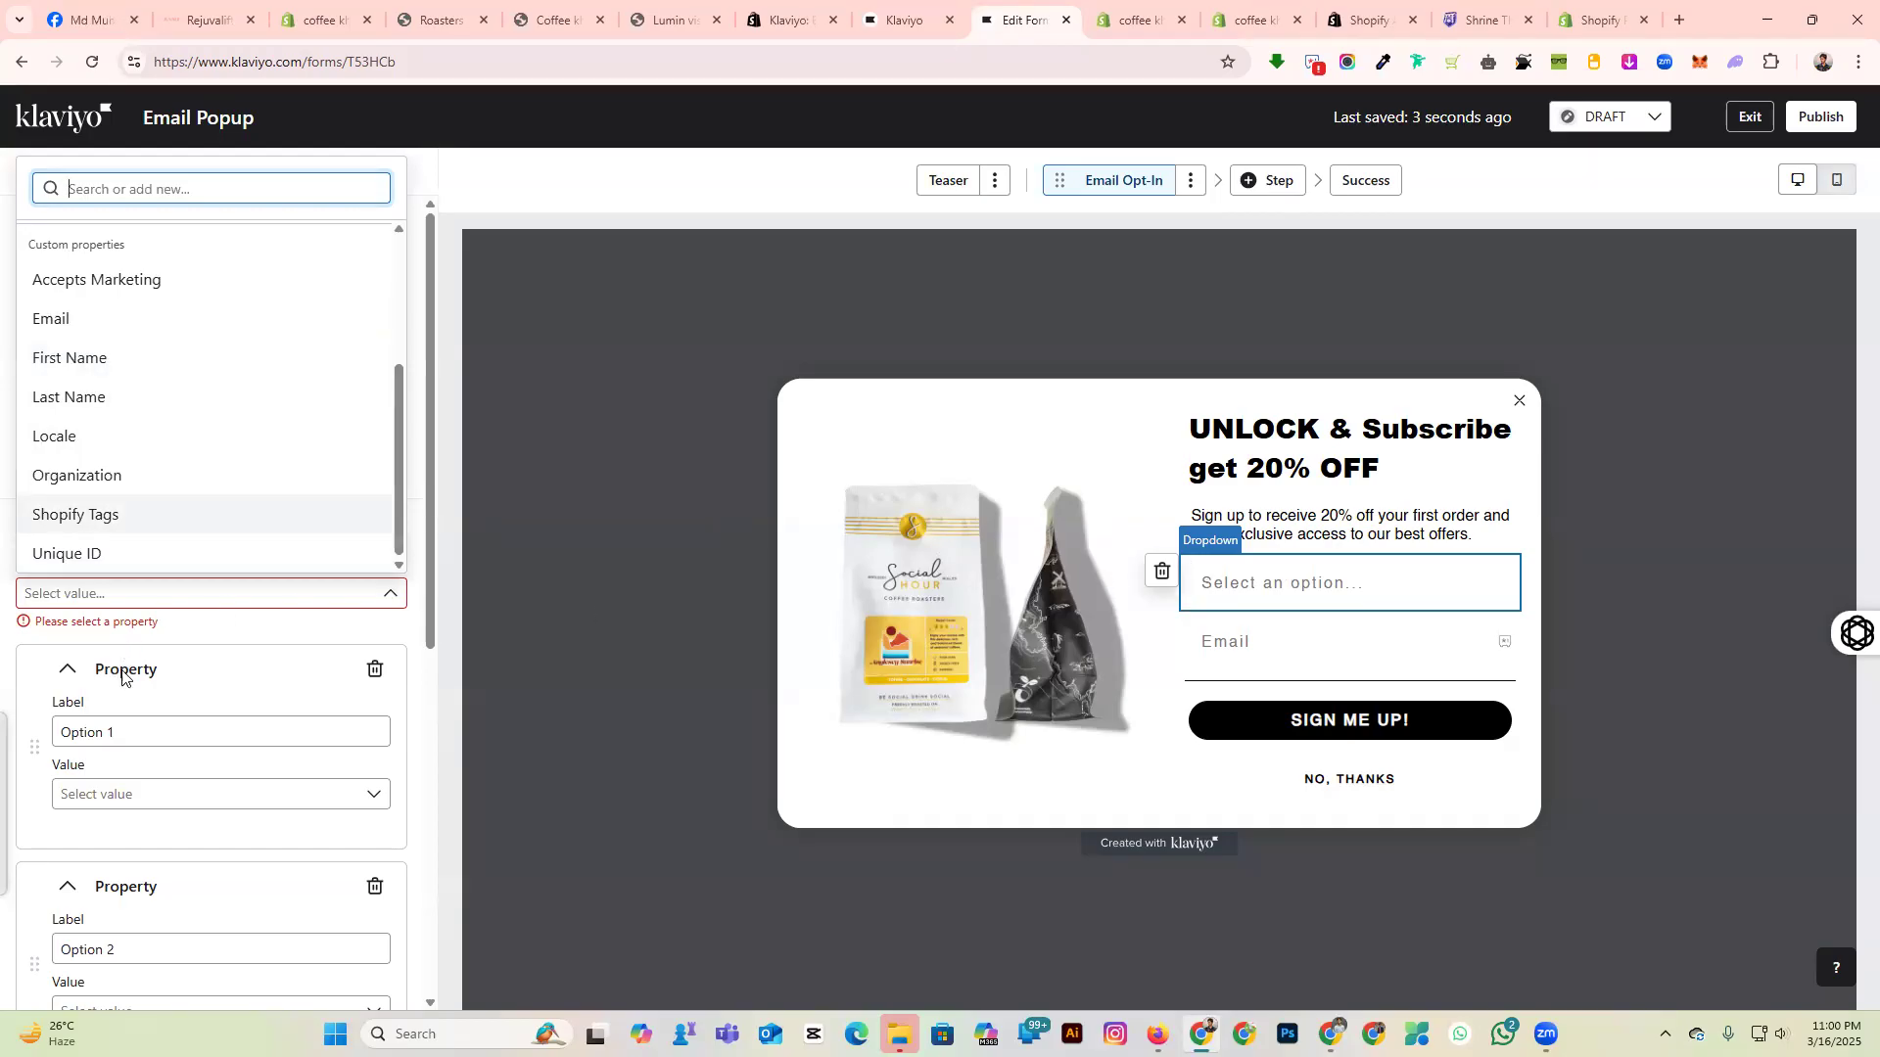
pyautogui.click(172, 629)
pyautogui.scroll(-3, 172, 630)
pyautogui.click(175, 623)
pyautogui.scroll(1, 175, 611)
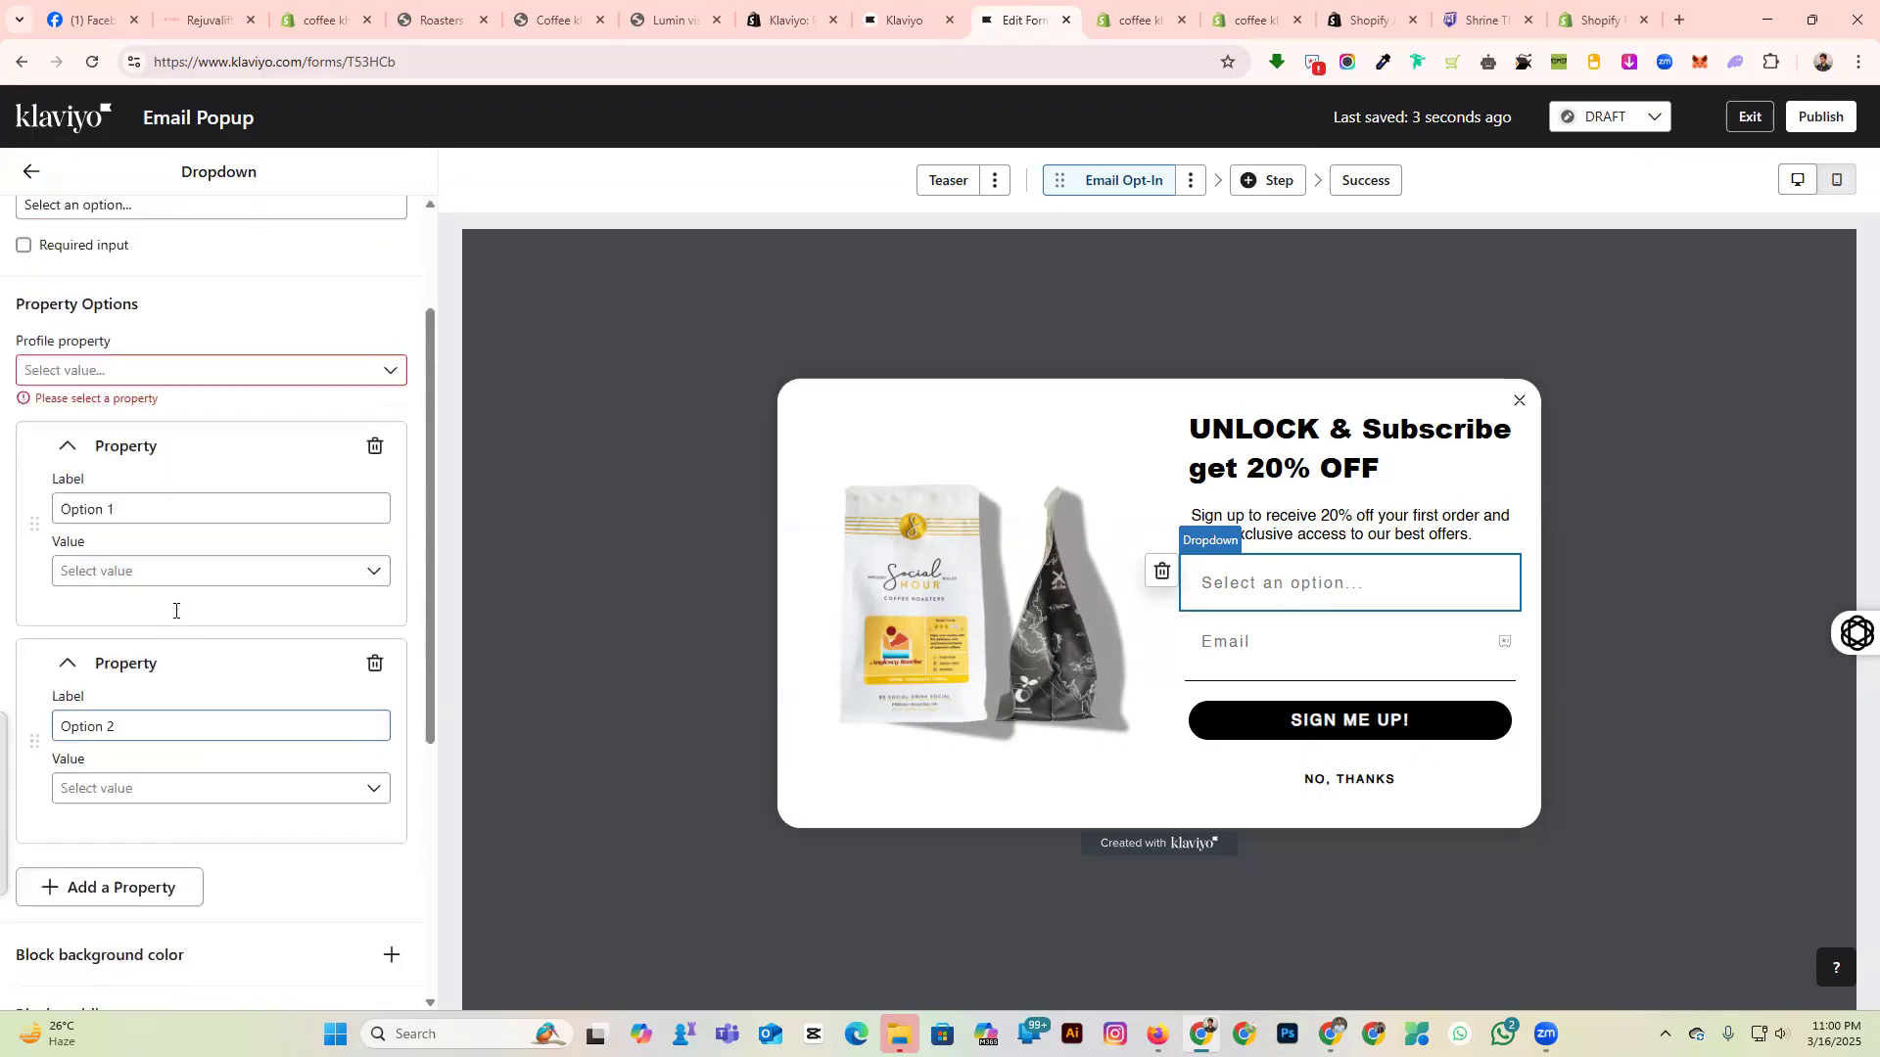
pyautogui.click(1162, 573)
pyautogui.click(1197, 614)
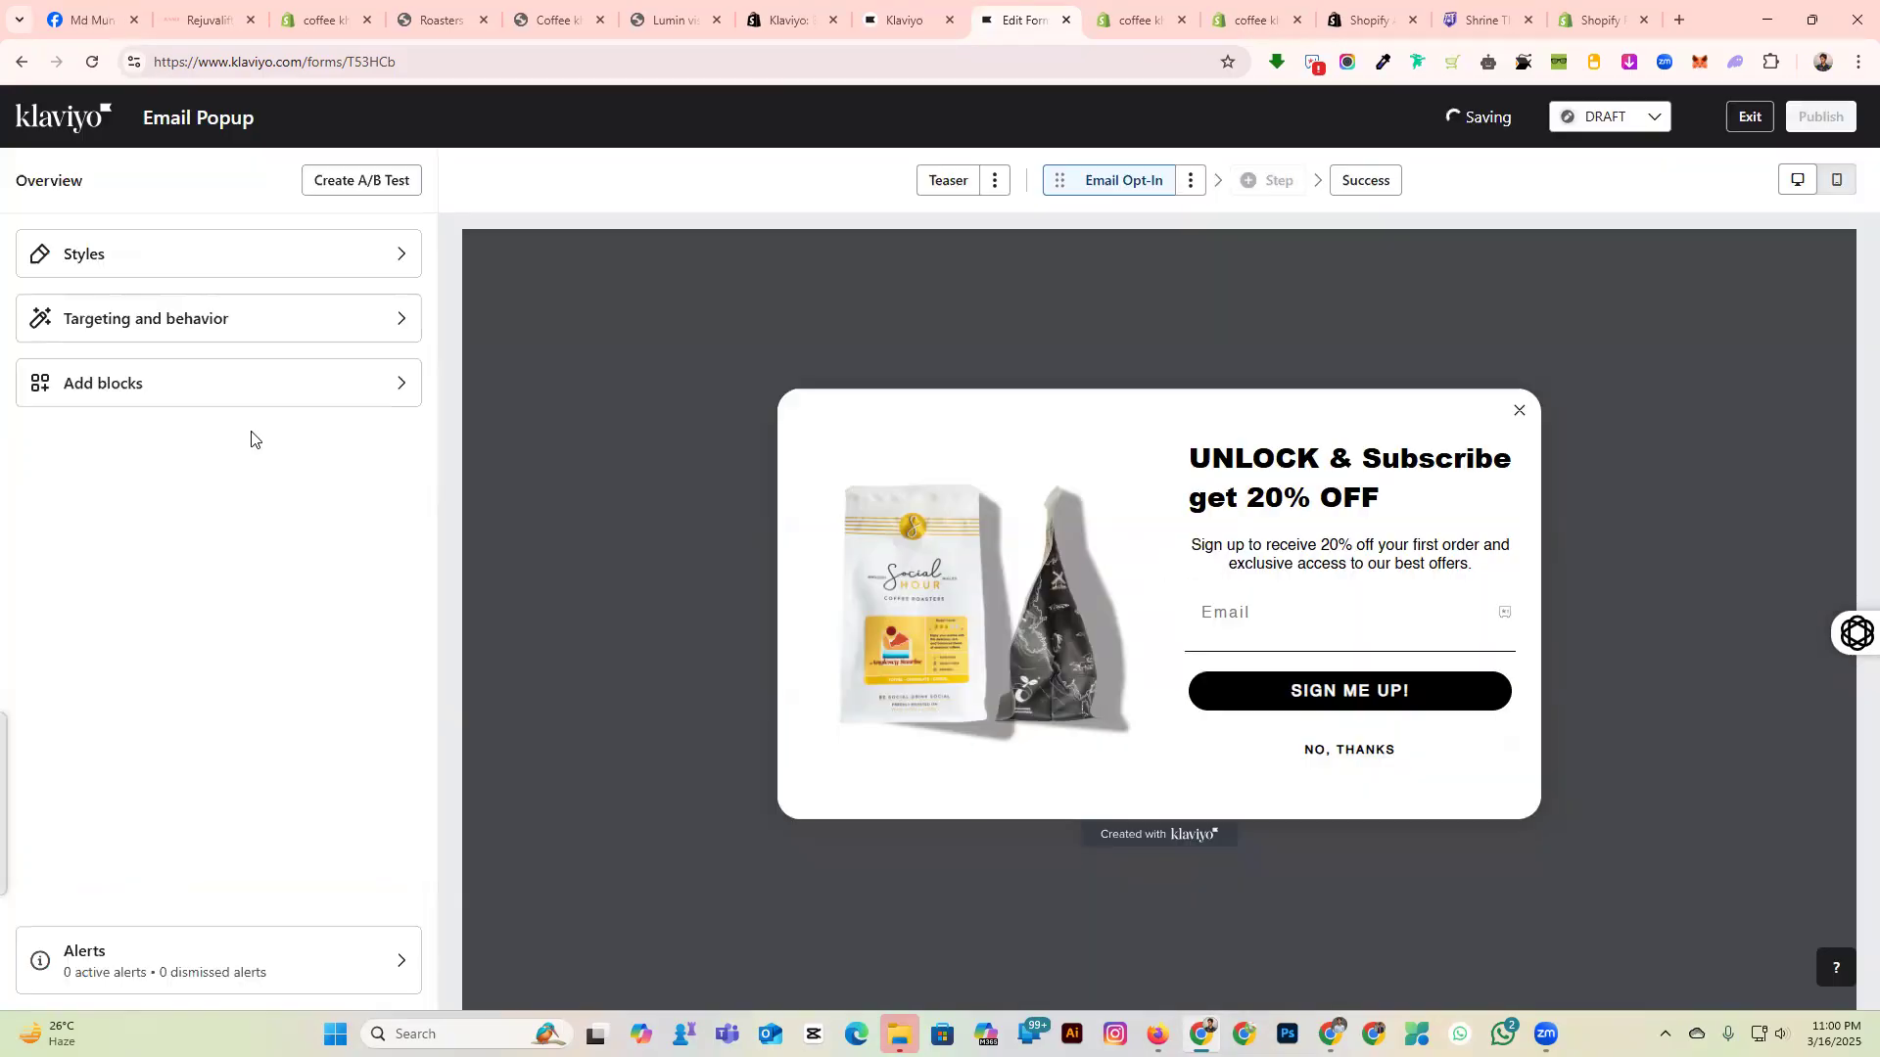
# Add a Button block to the popup below the NO, THANKS link.
pyautogui.click(115, 388)
pyautogui.scroll(-2, 235, 803)
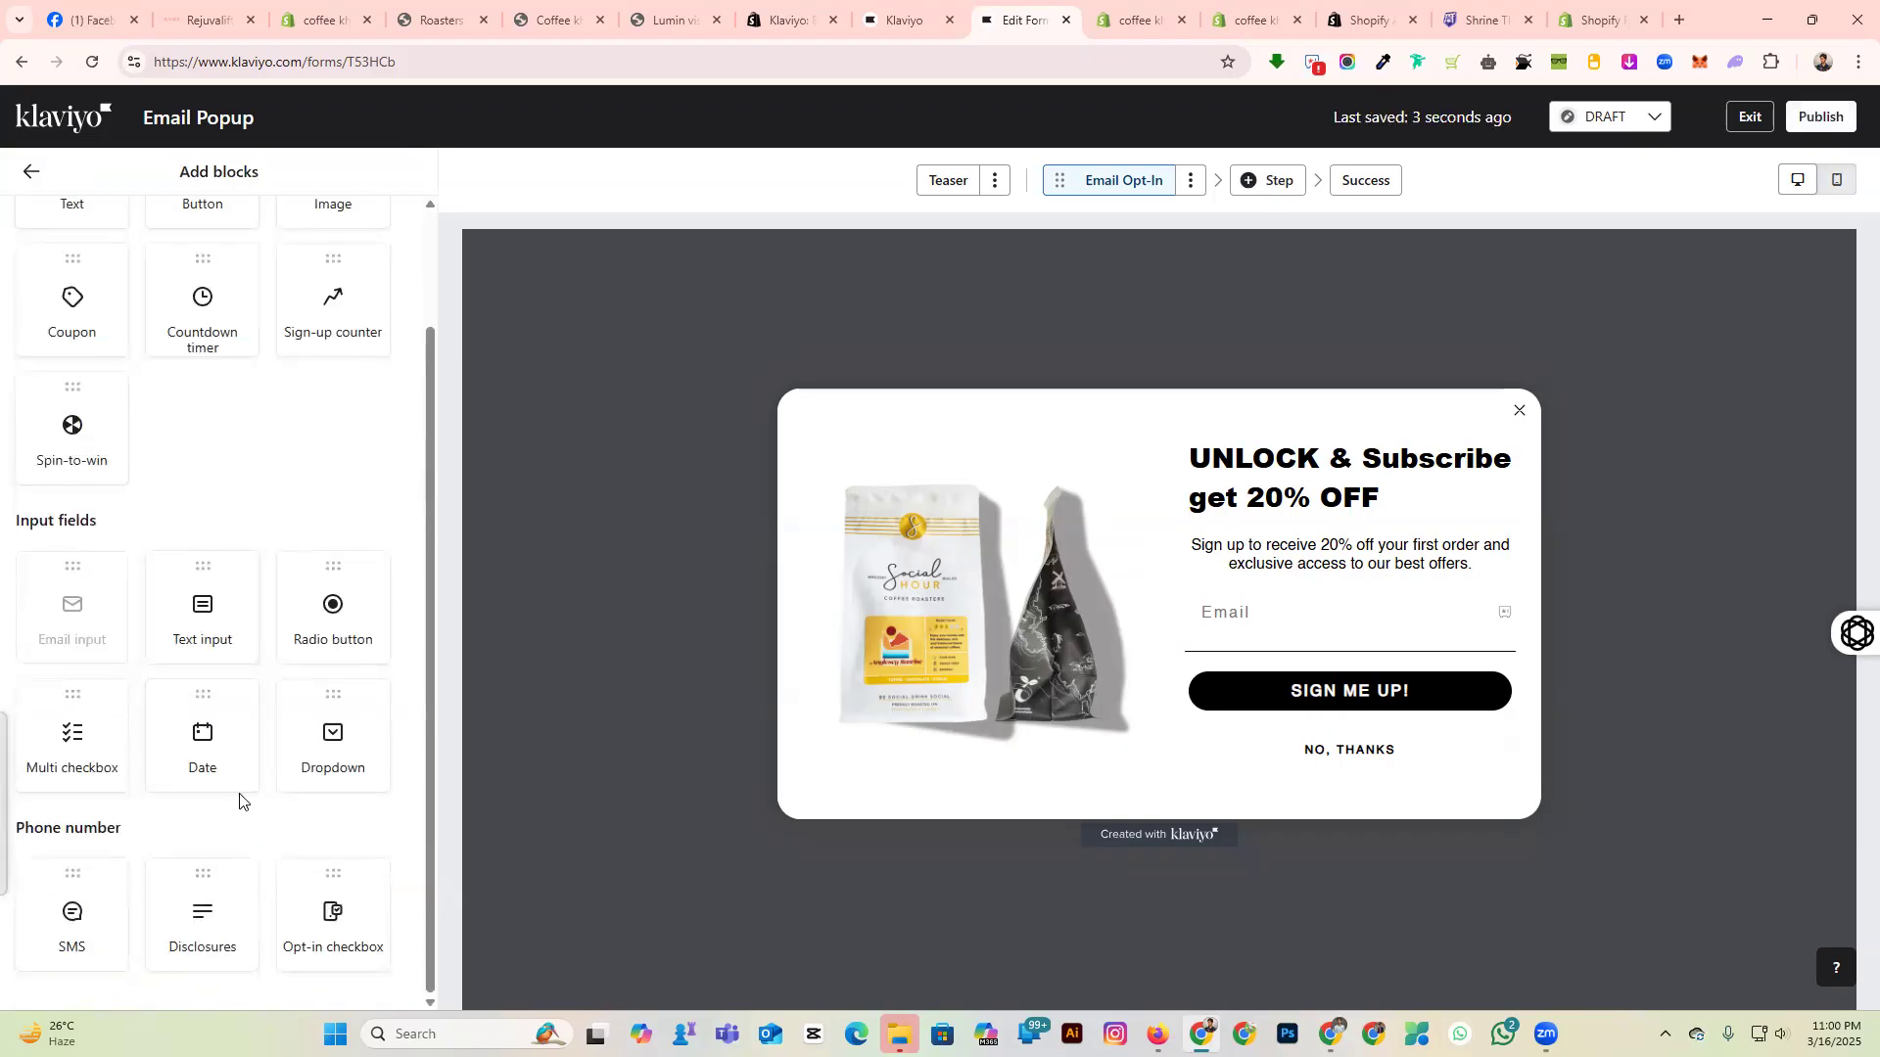
pyautogui.scroll(2, 303, 690)
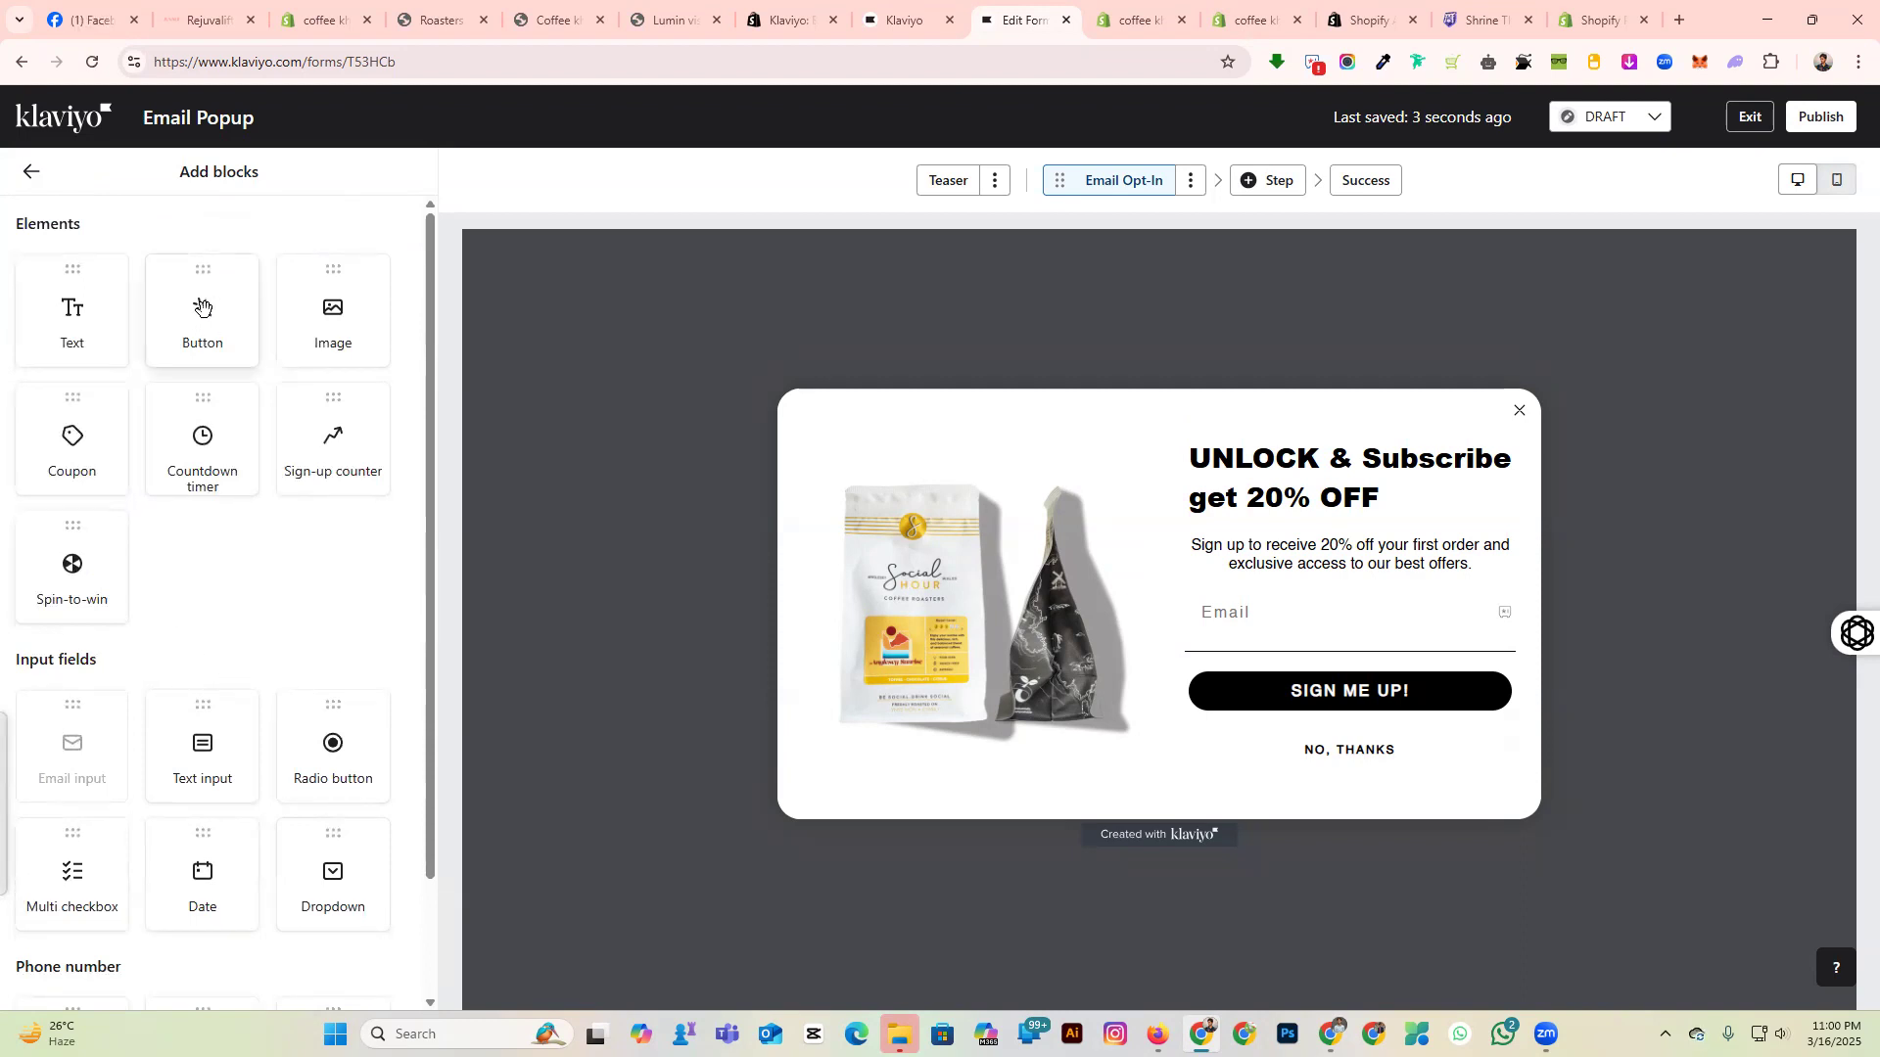
pyautogui.moveTo(203, 306); pyautogui.dragTo(1339, 777)
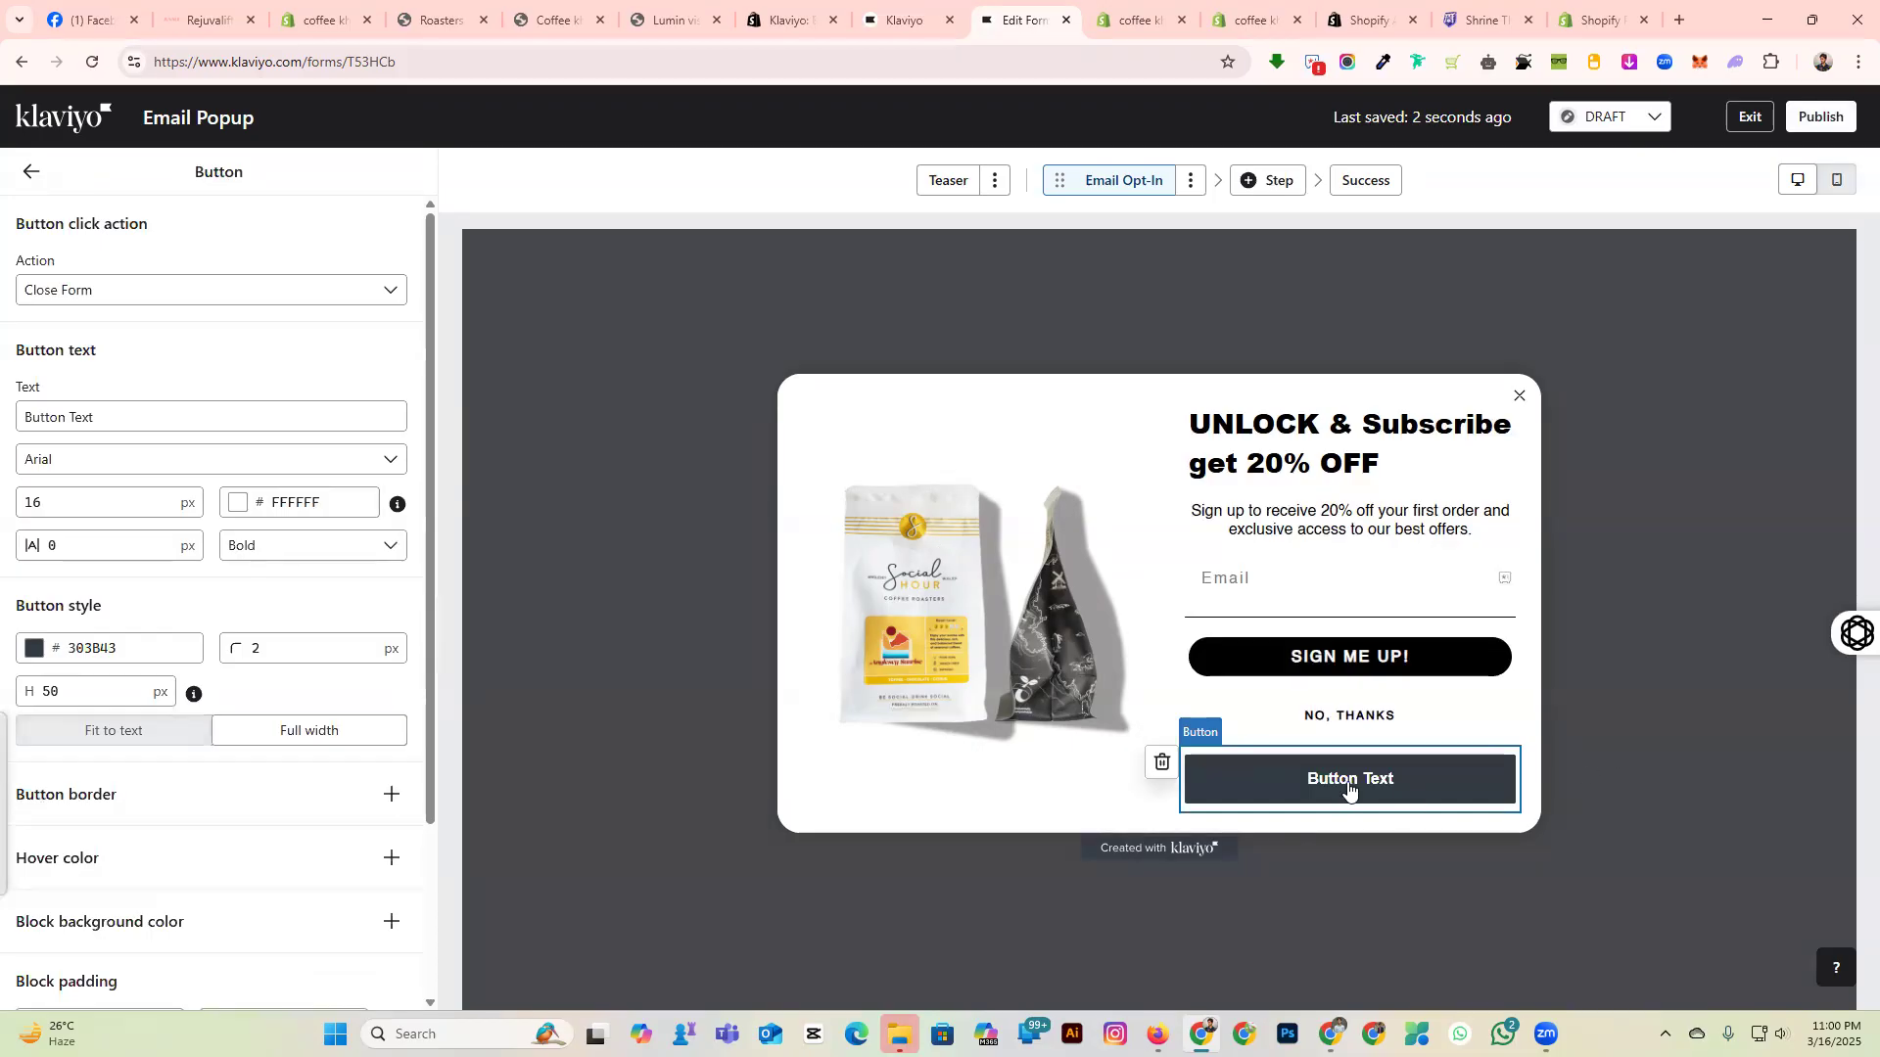
# Set the new button's text to "Shop Now".
pyautogui.click(96, 417)
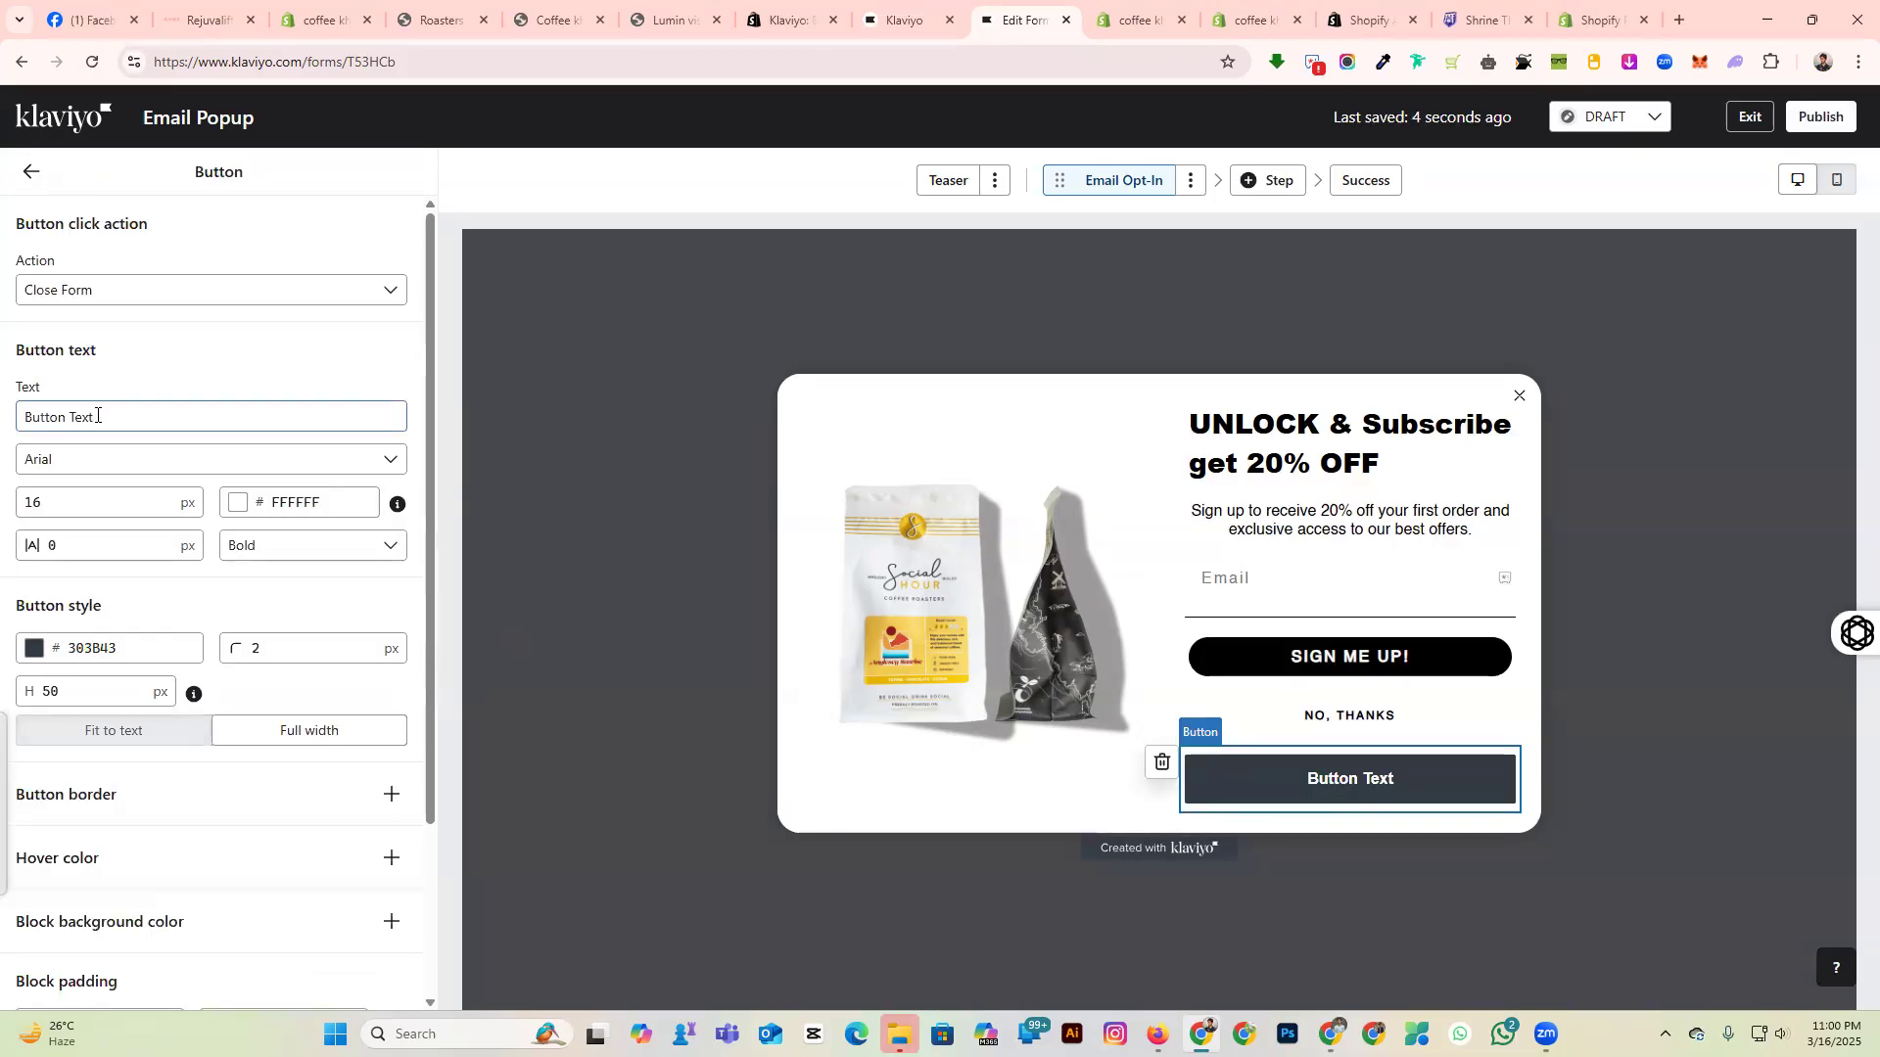
pyautogui.moveTo(96, 417); pyautogui.dragTo(11, 423)
pyautogui.write('S')
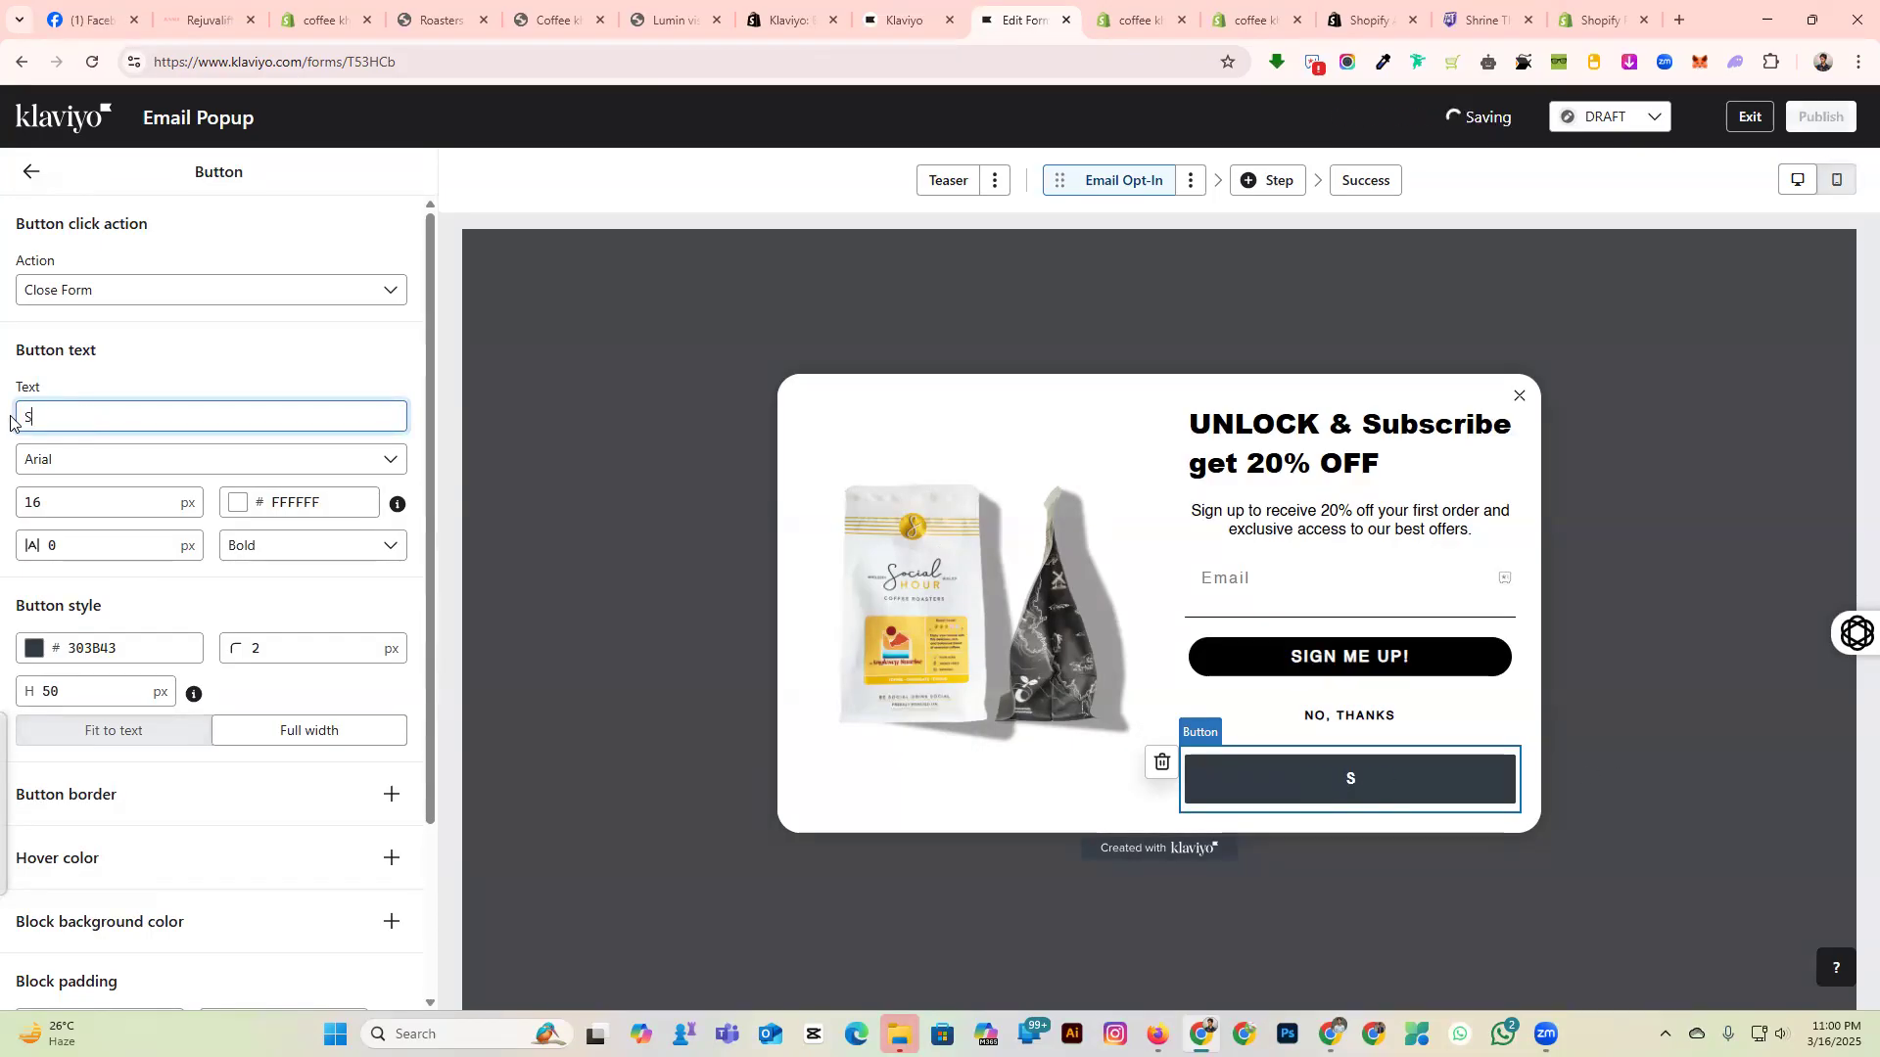
pyautogui.write('hoip Now')
pyautogui.click(52, 418)
pyautogui.press('BackSpace')
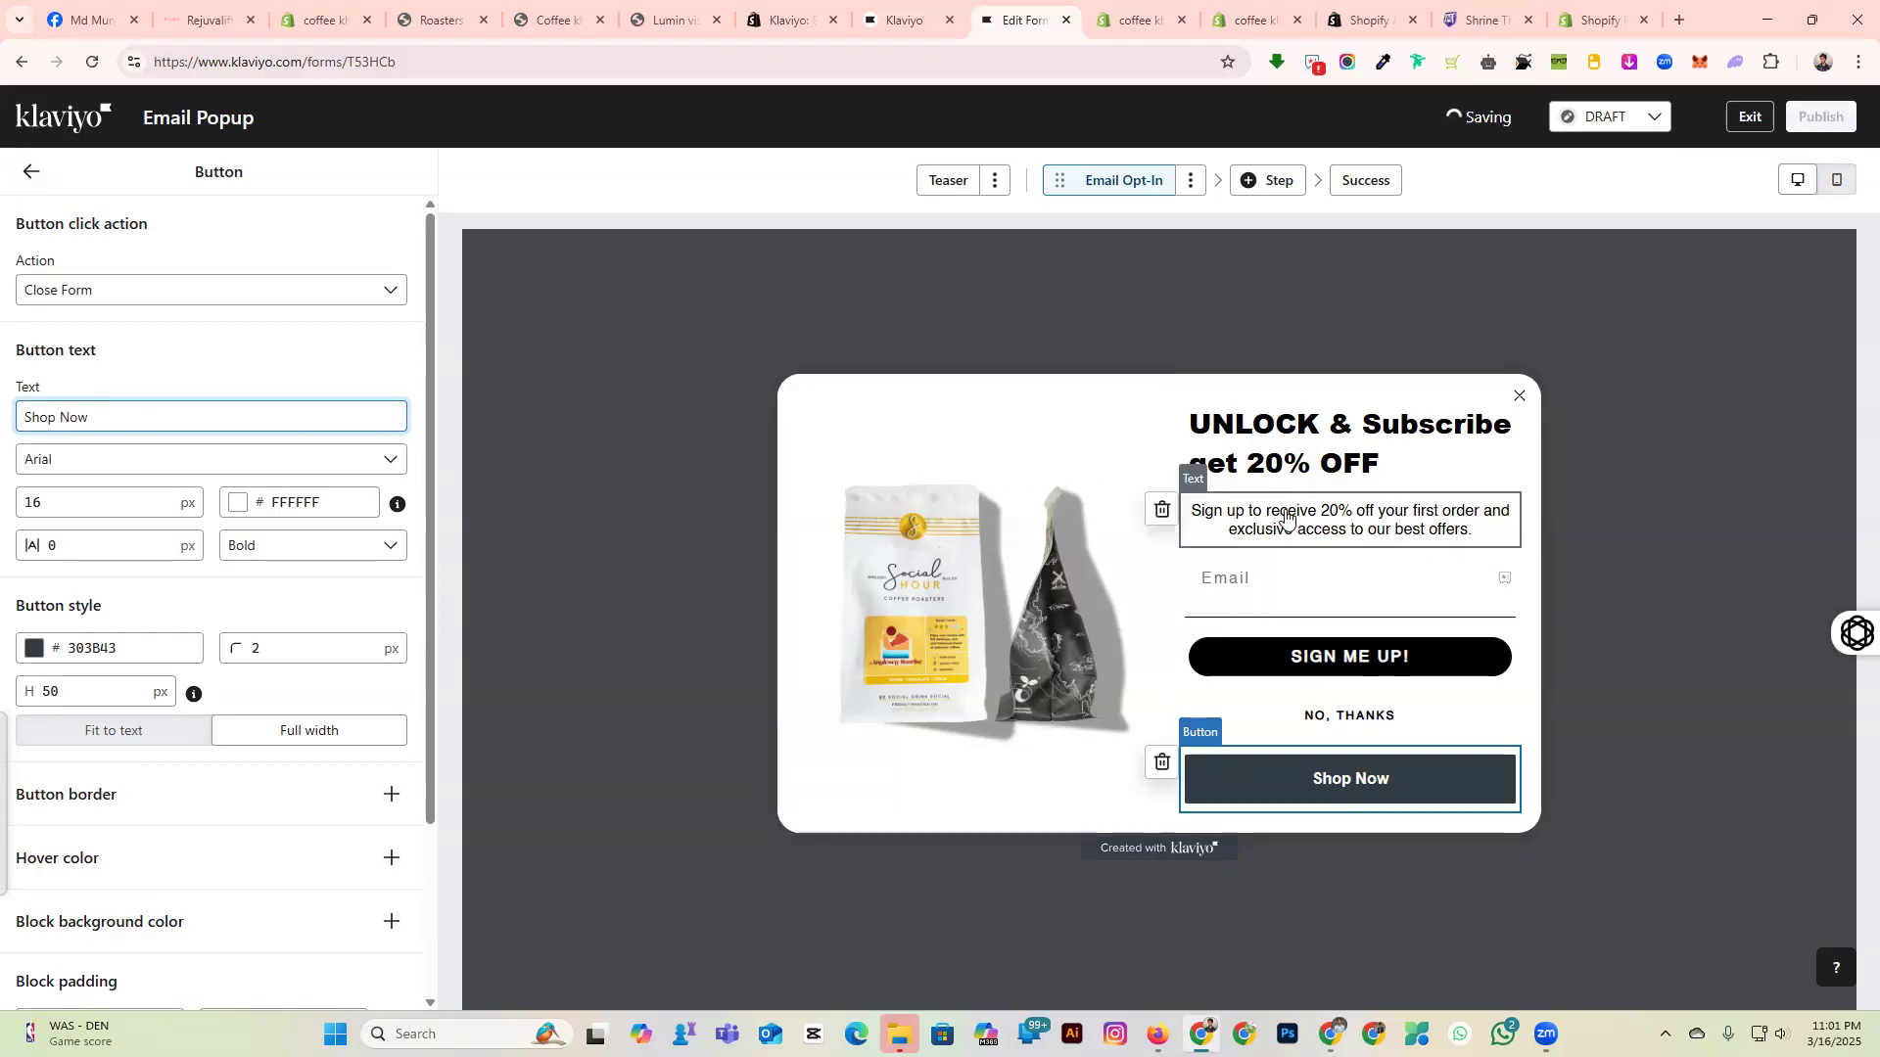
# Search the Shop Now button's font choices for "popp" and "ass", and start adding a new font.
pyautogui.click(126, 595)
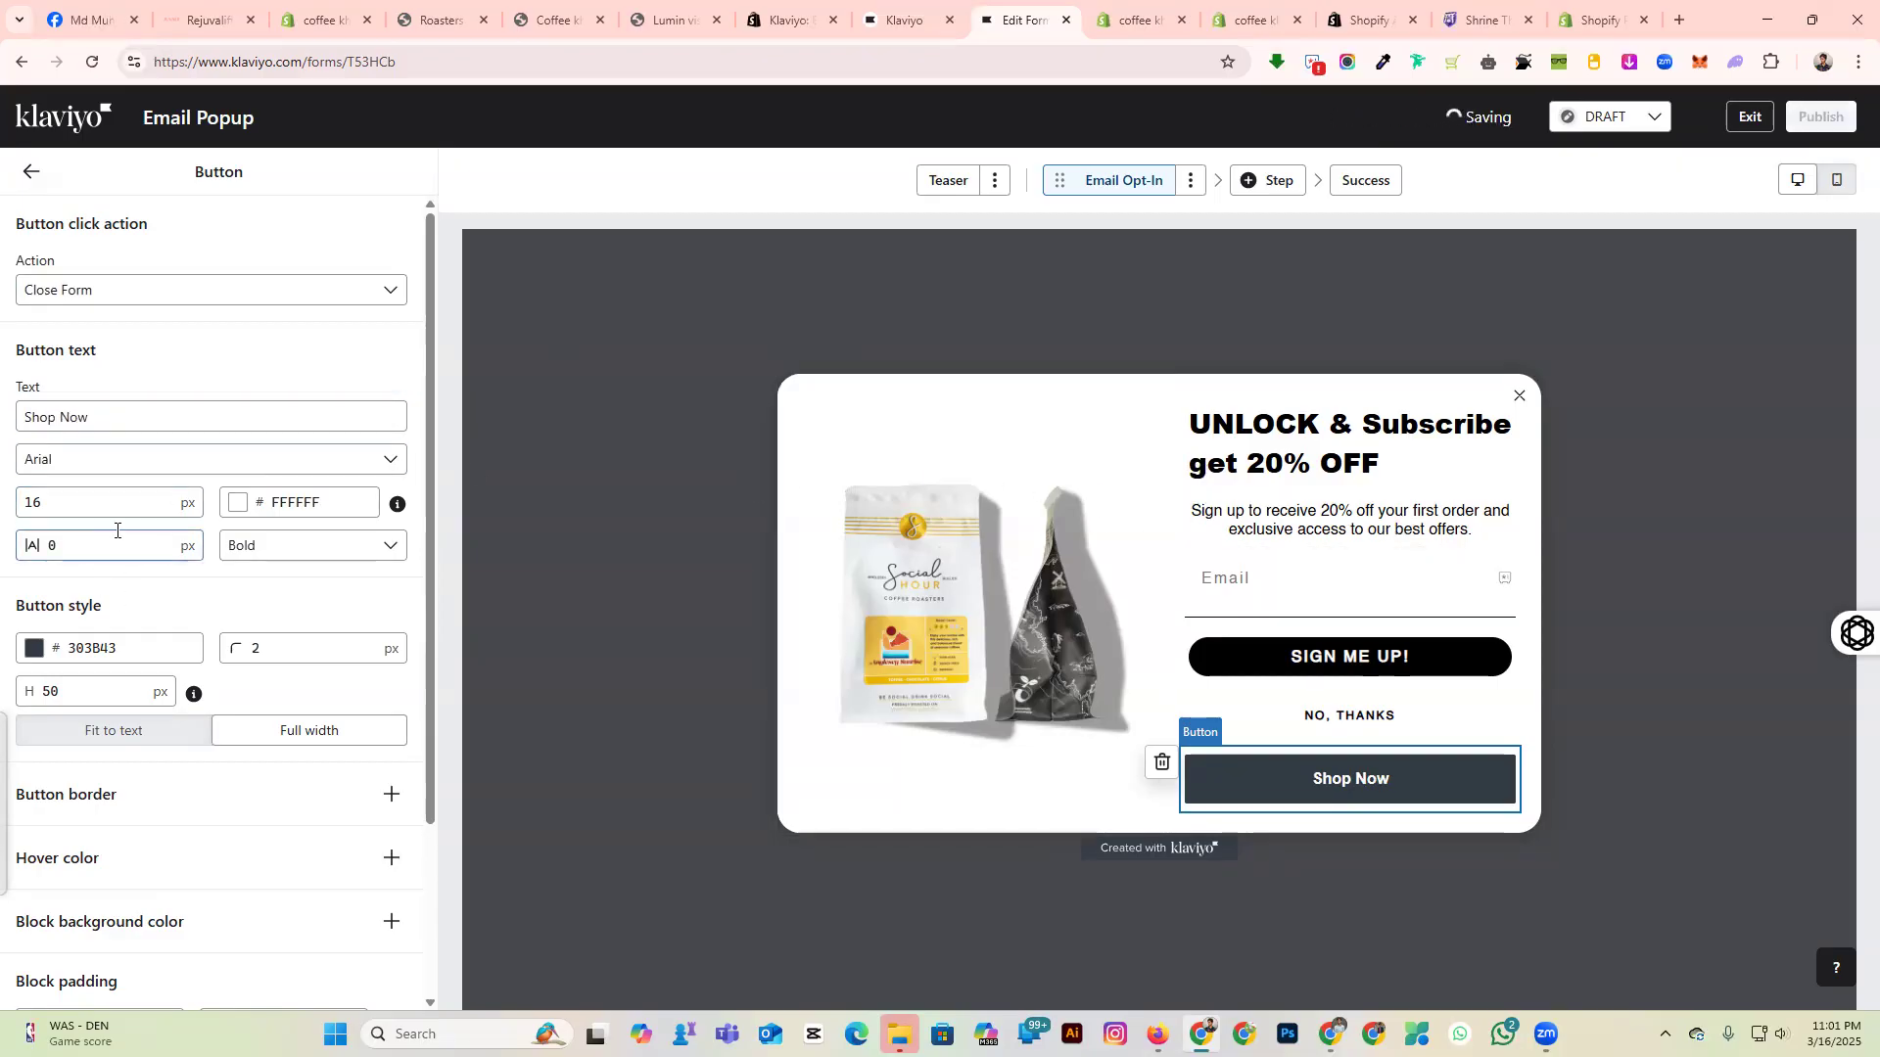
pyautogui.click(61, 468)
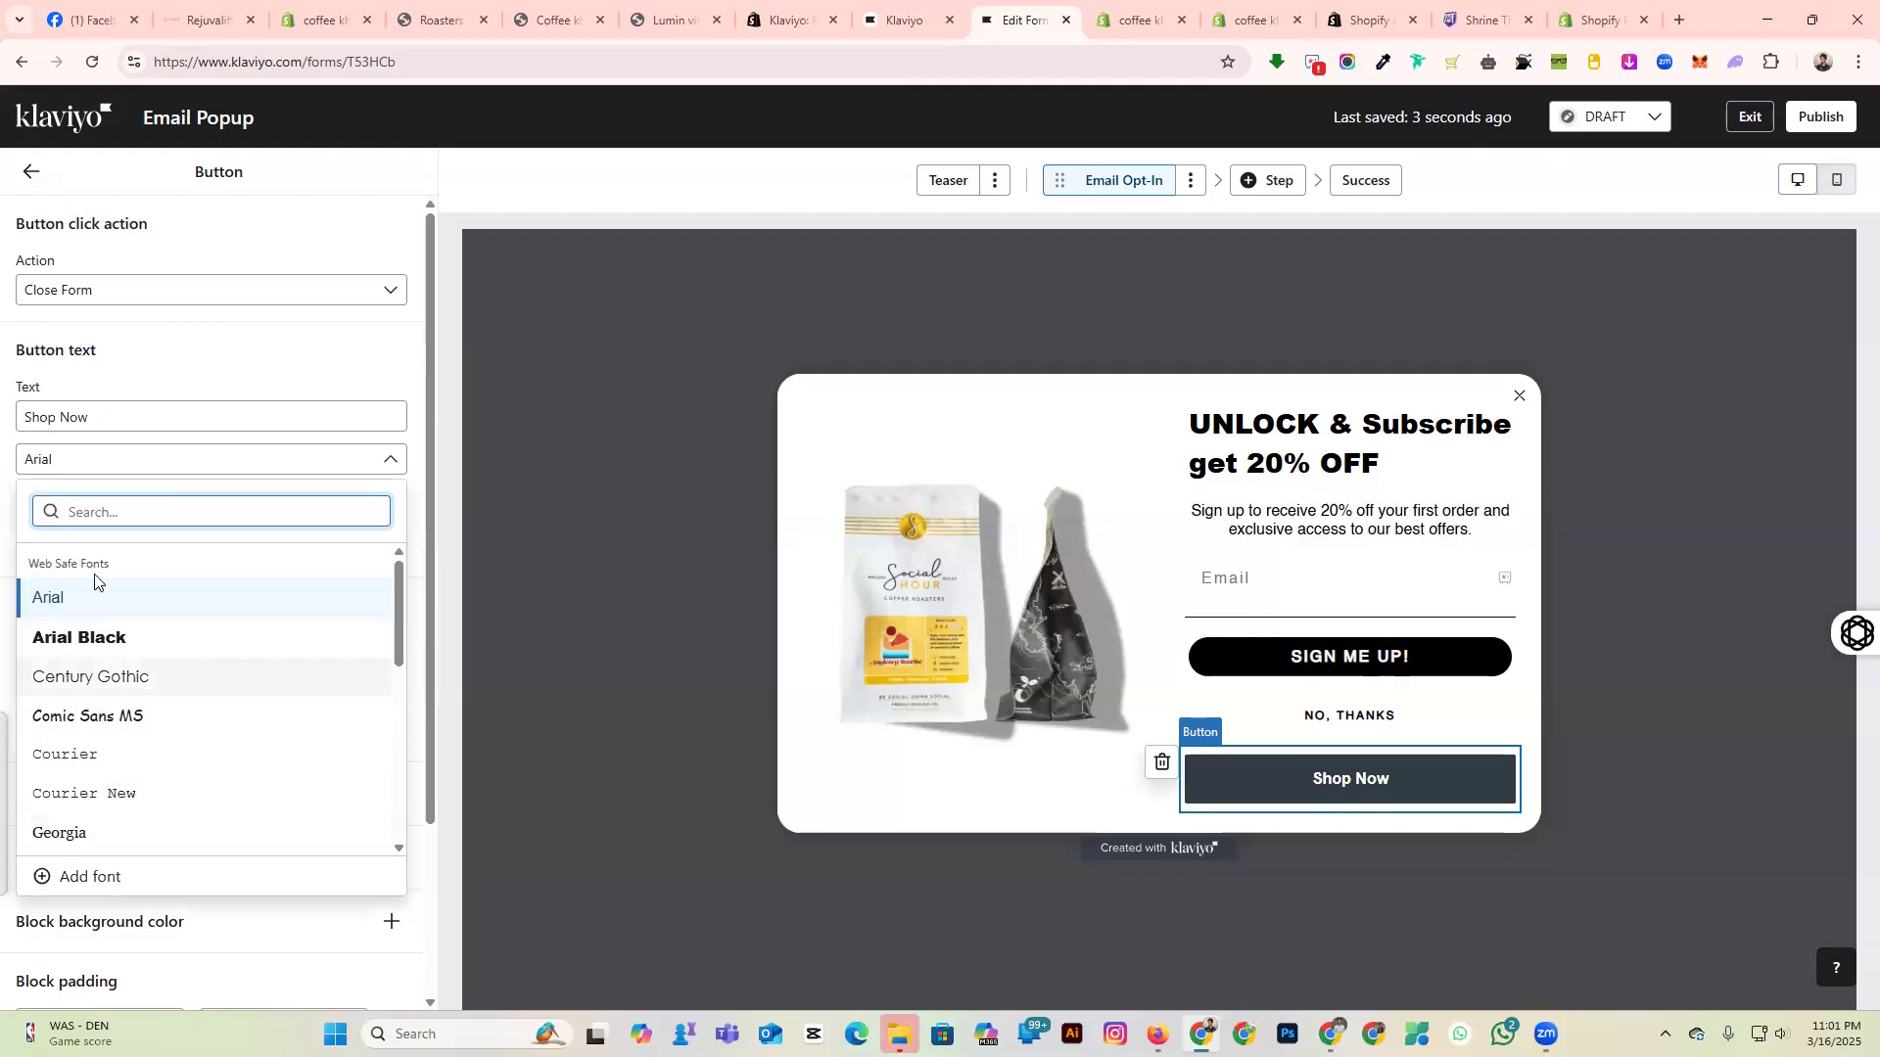
pyautogui.write('popp')
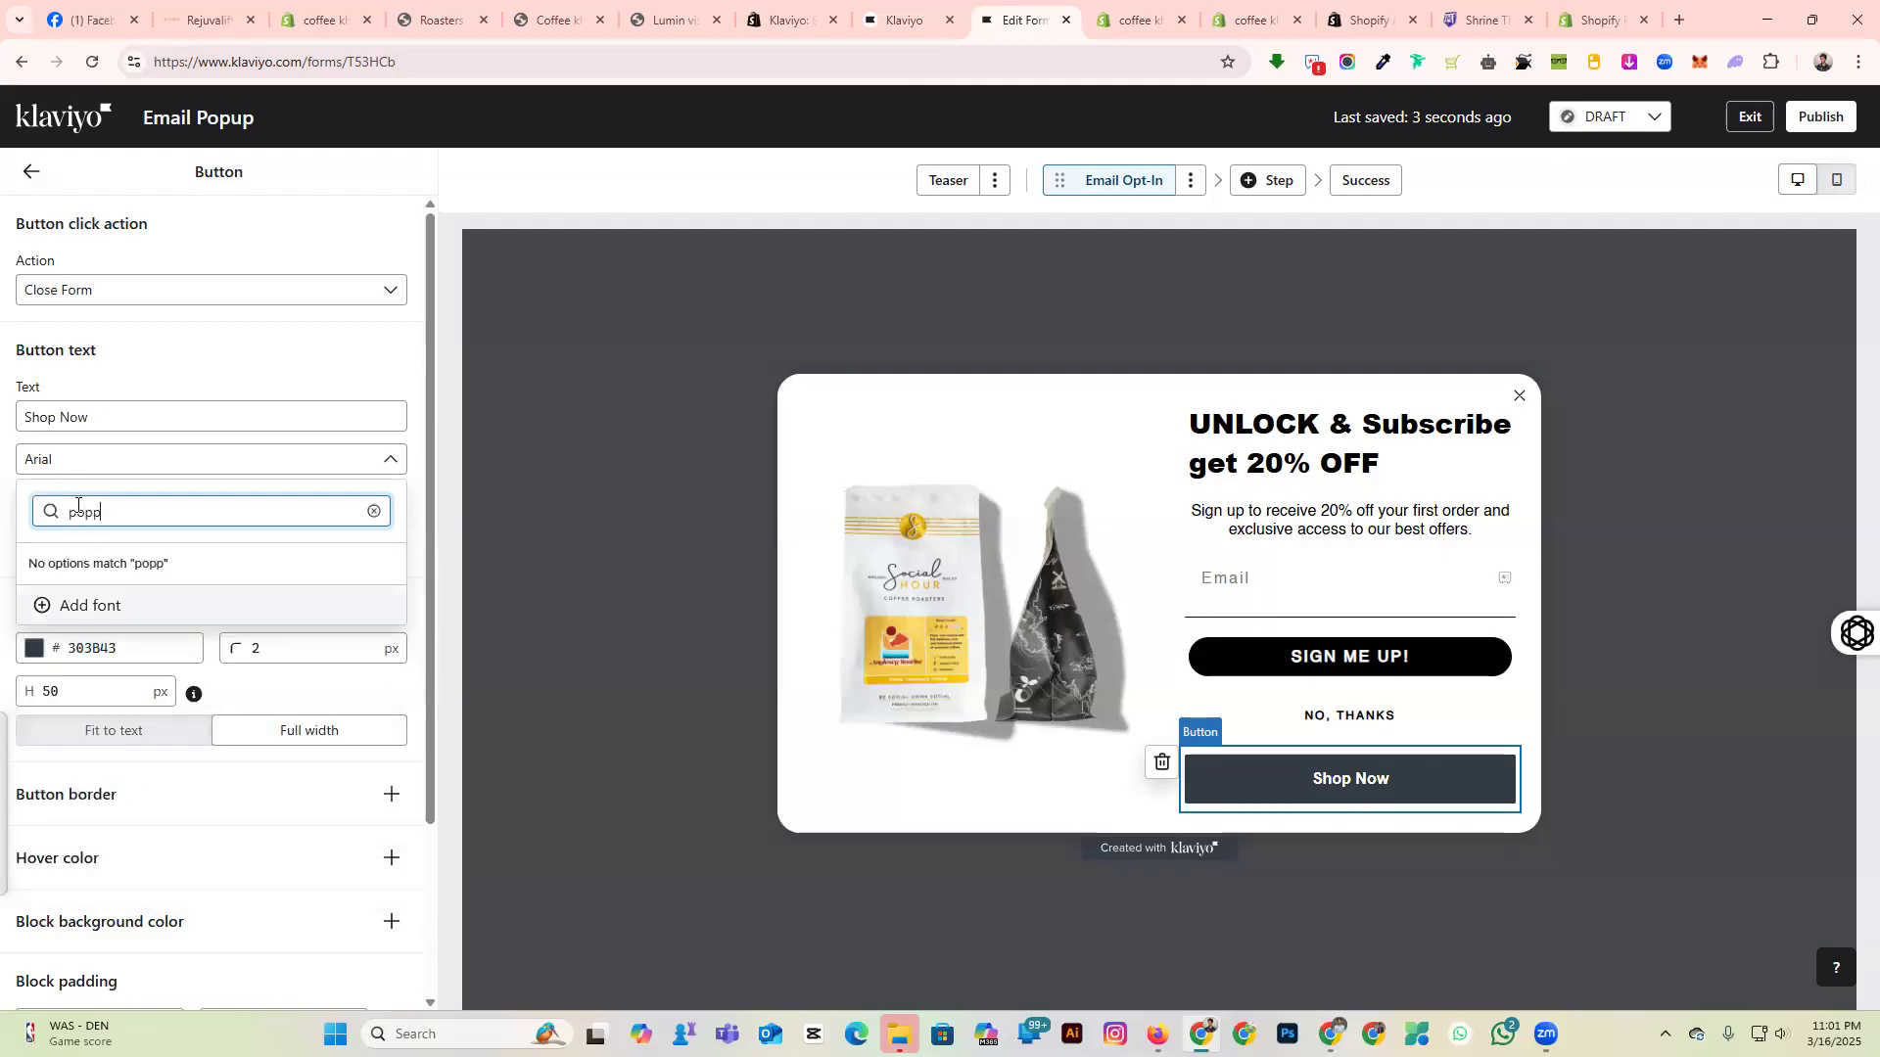
pyautogui.doubleClick(133, 520)
pyautogui.write('ass')
pyautogui.click(80, 612)
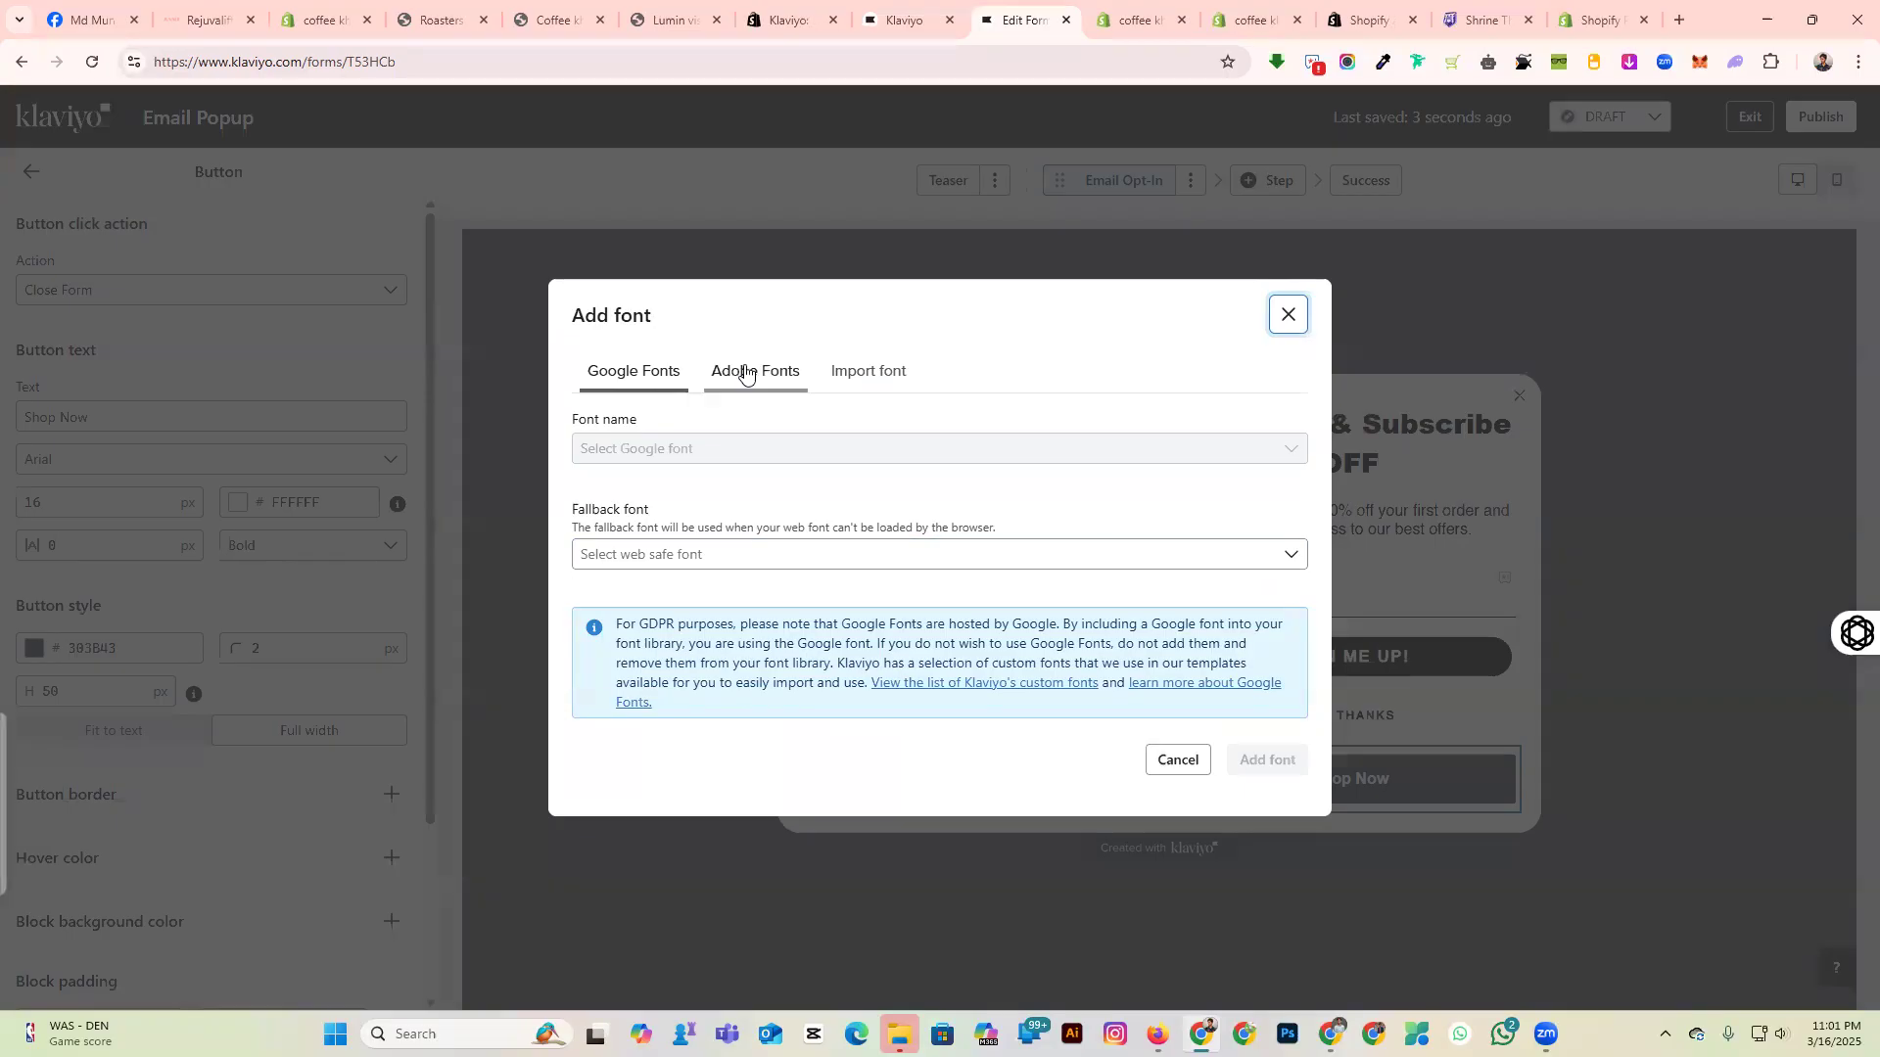
# Add the Google font Poppins with Helvetica as its fallback font and check it in the button's font choices.
pyautogui.click(665, 560)
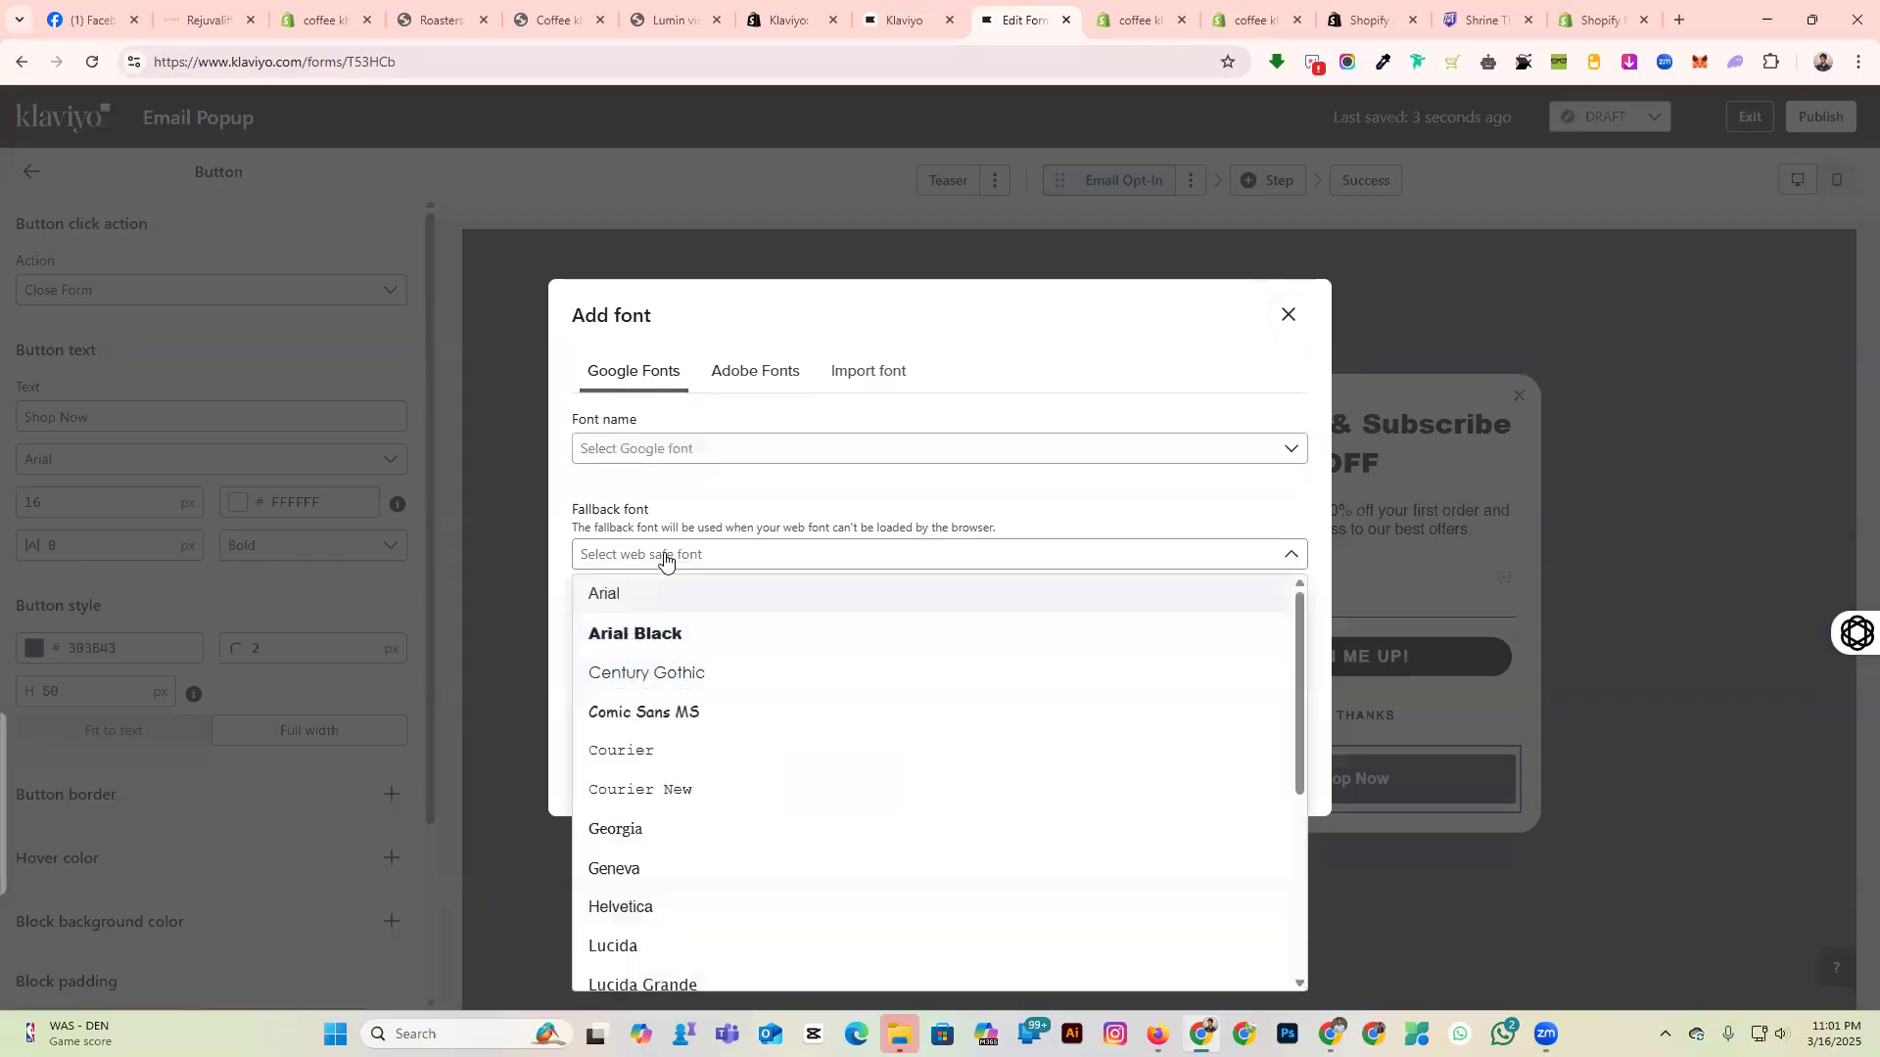
pyautogui.click(692, 446)
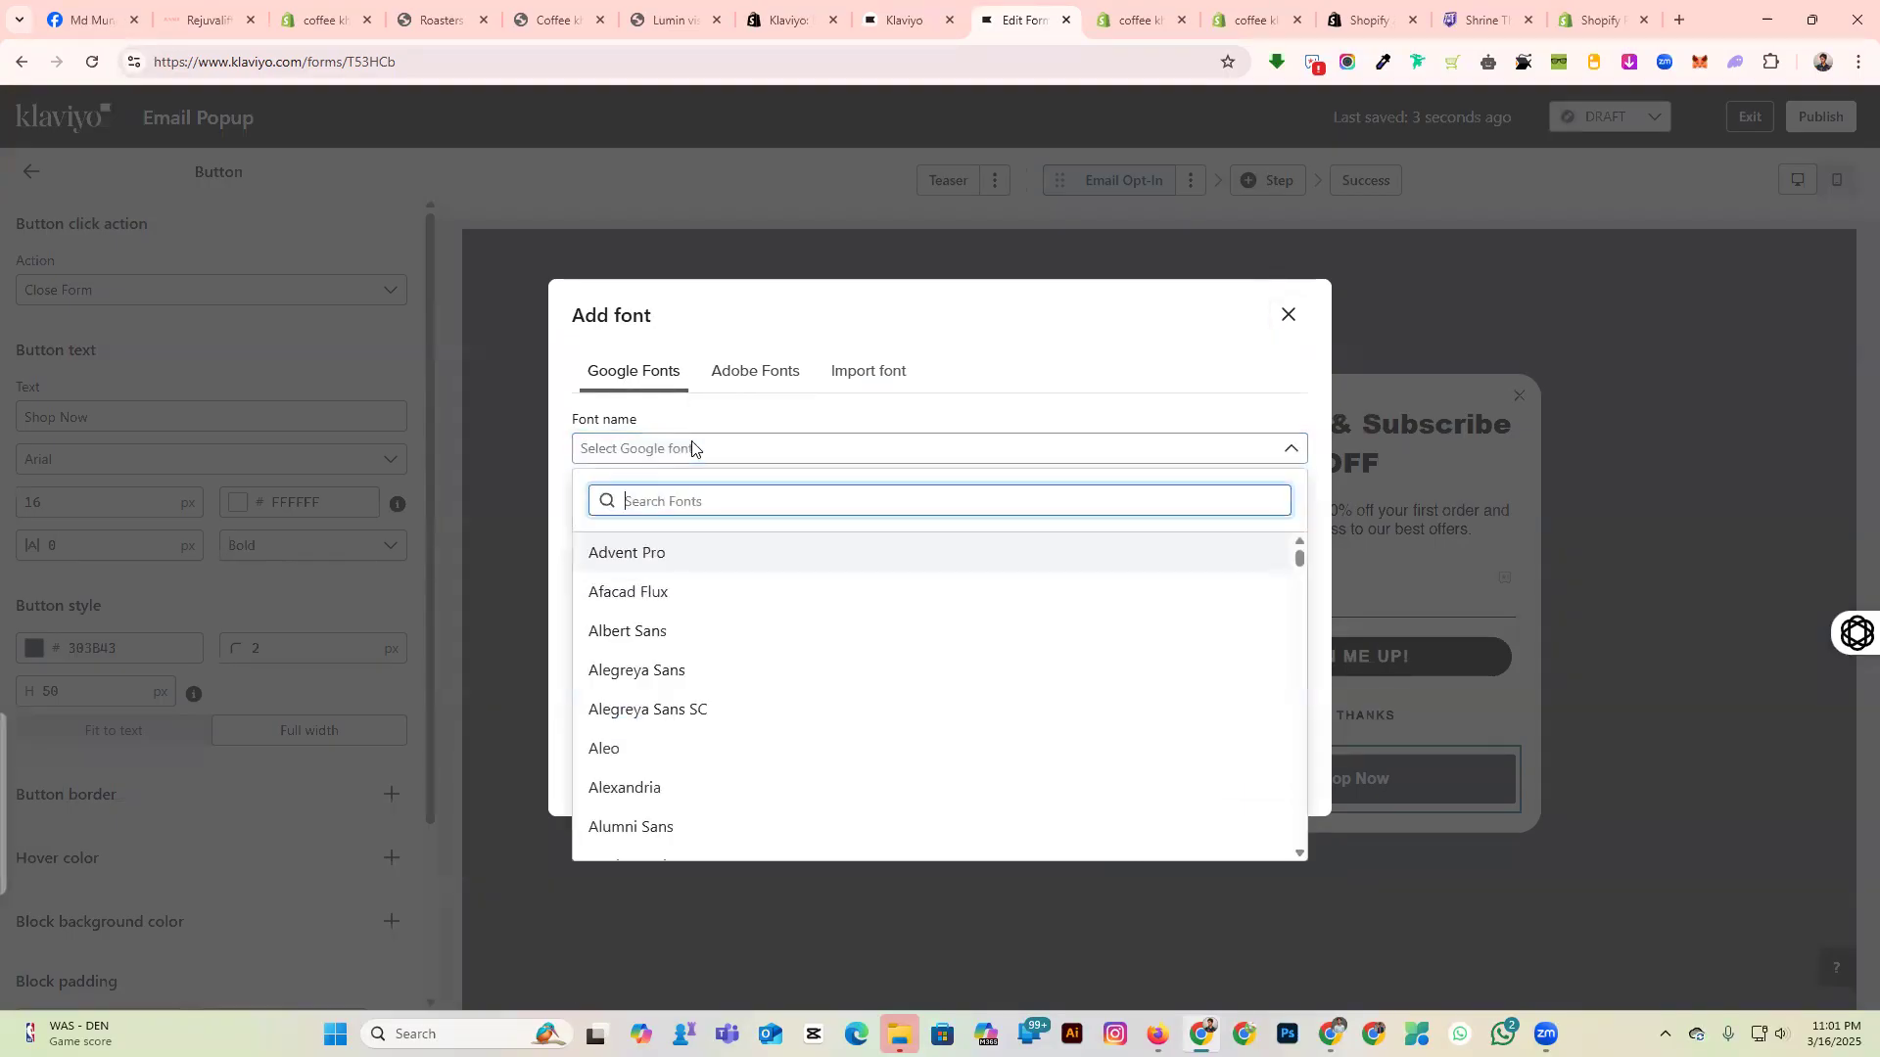
pyautogui.write('popp')
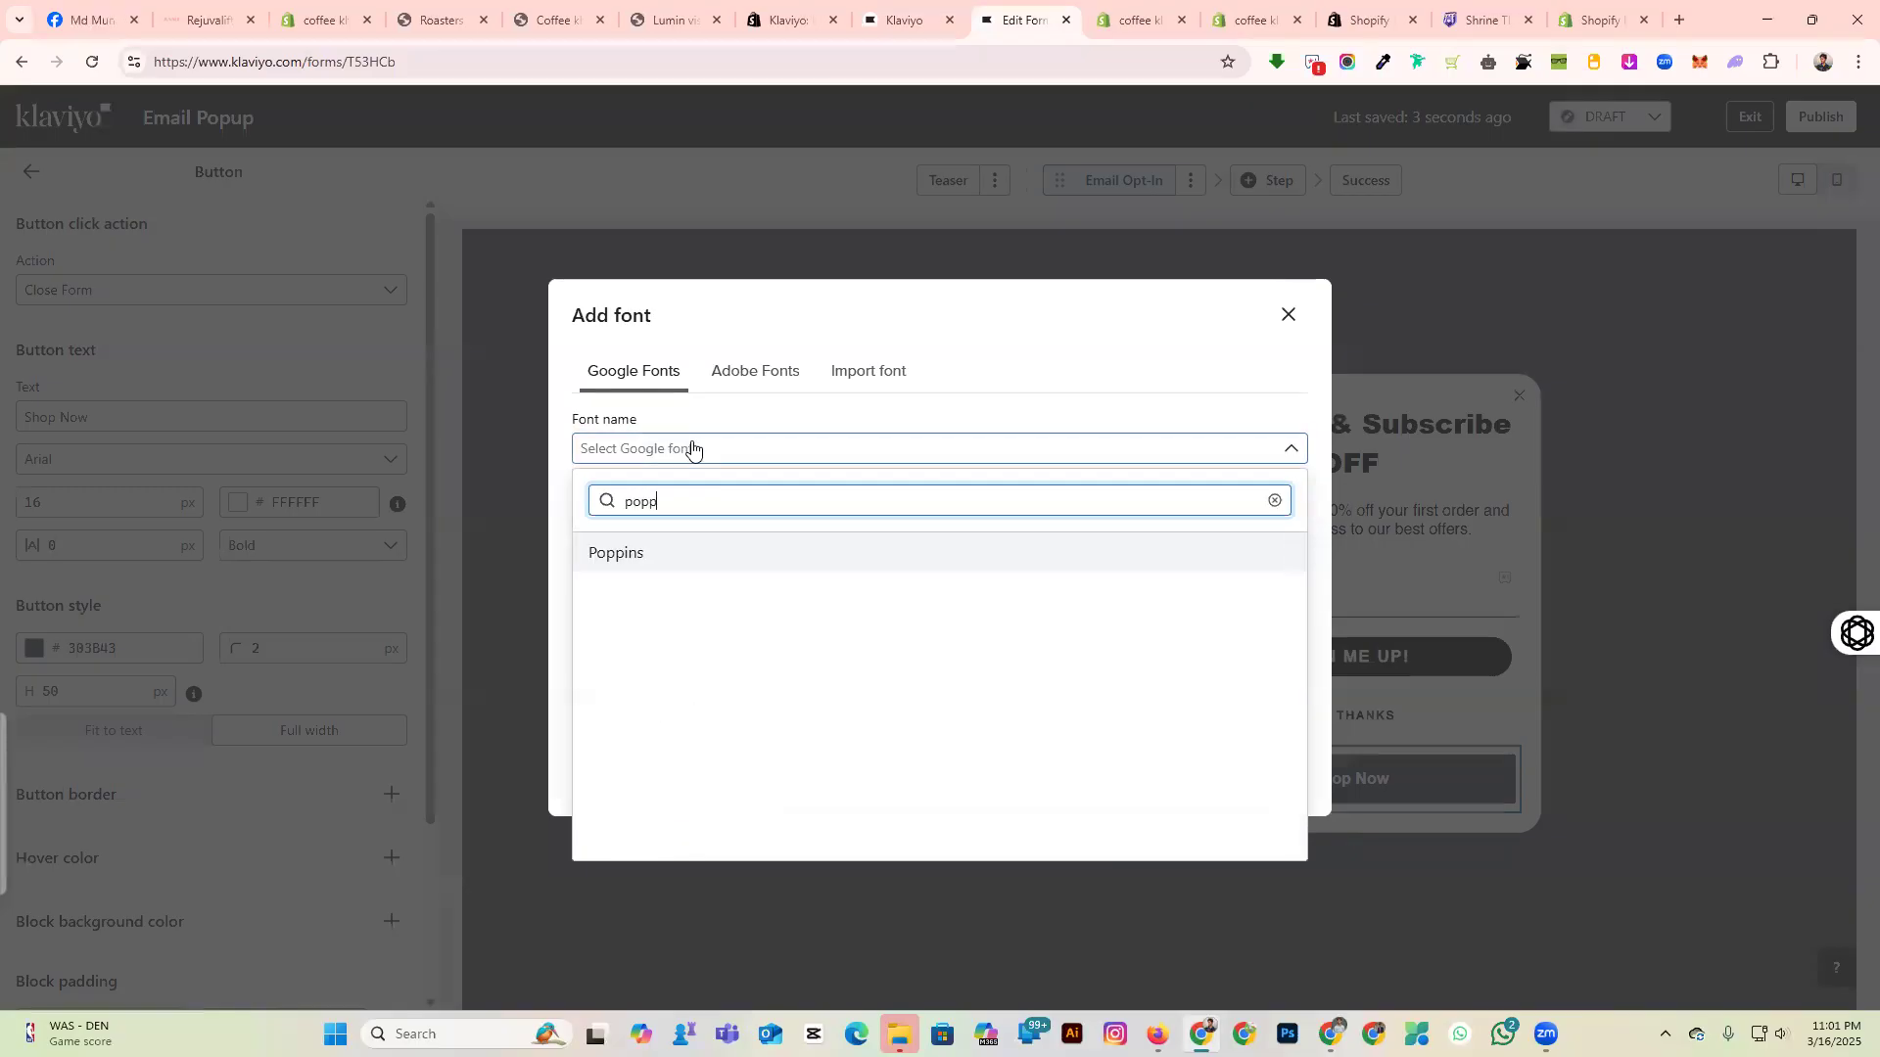
pyautogui.click(726, 550)
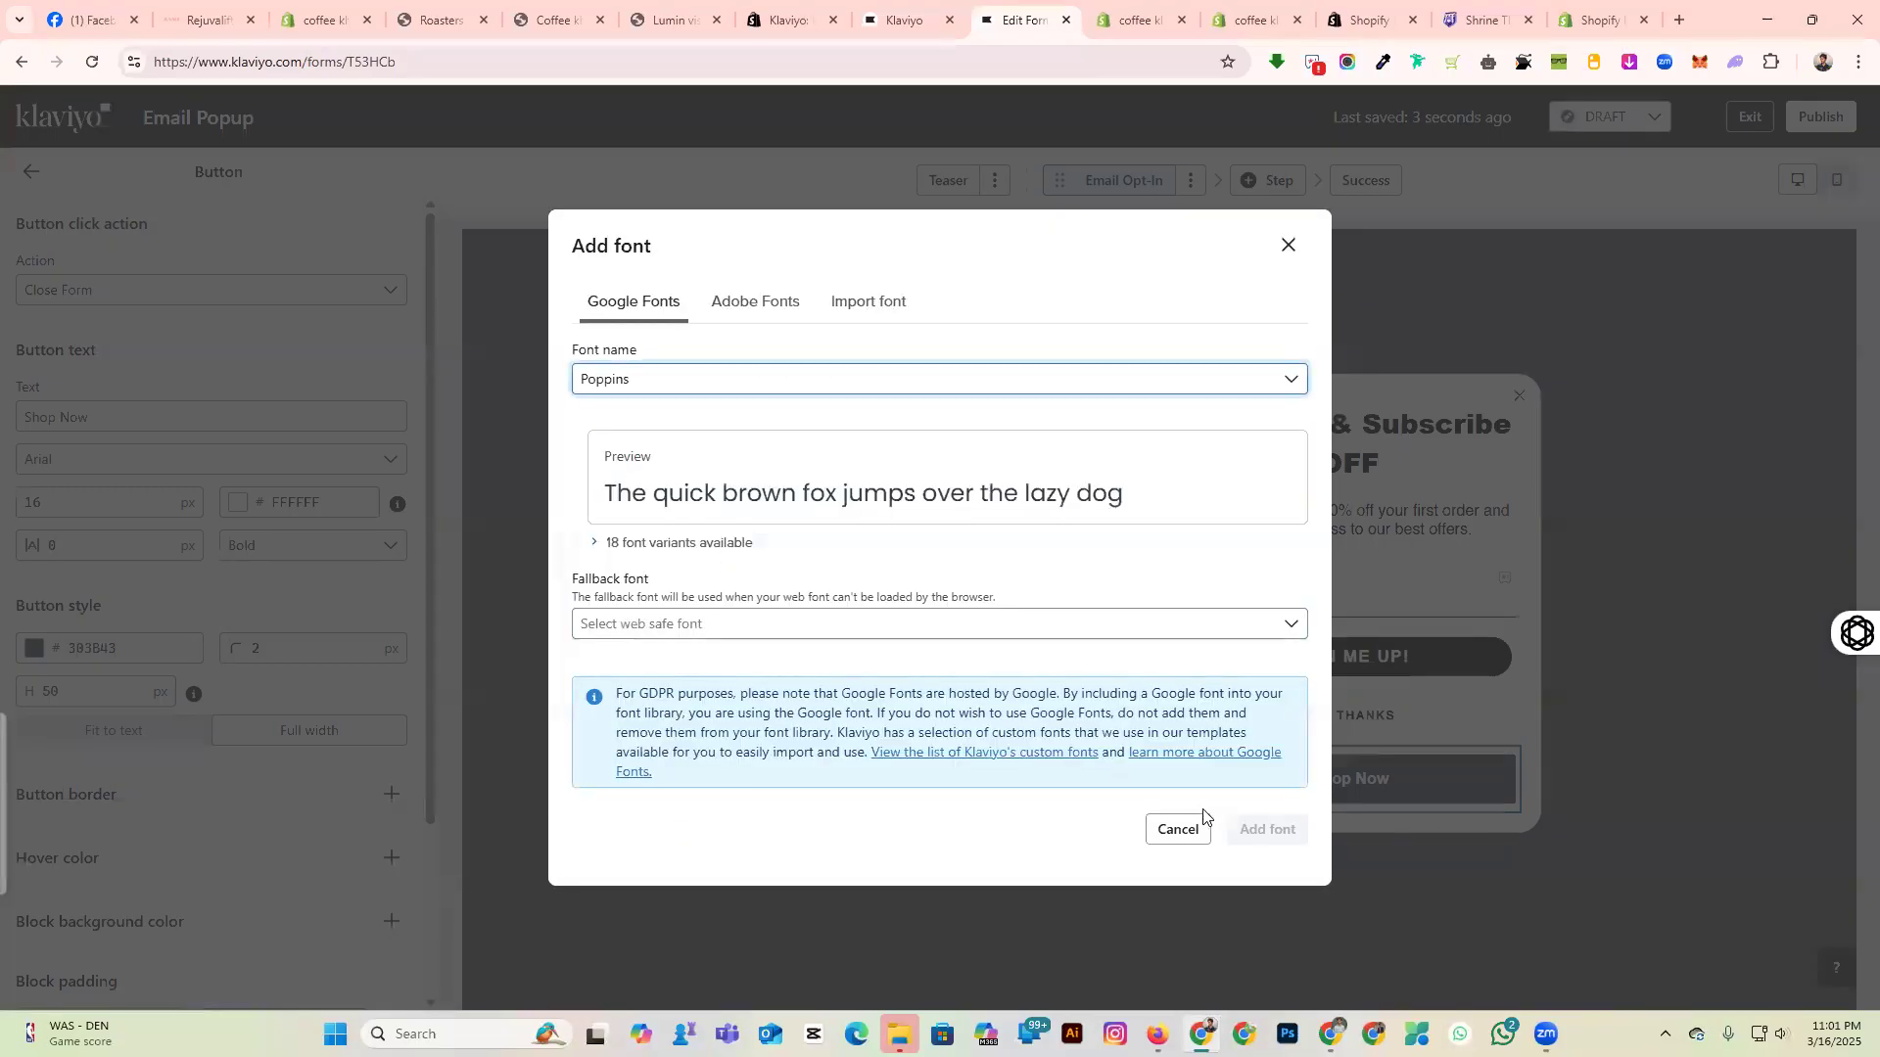
pyautogui.click(729, 627)
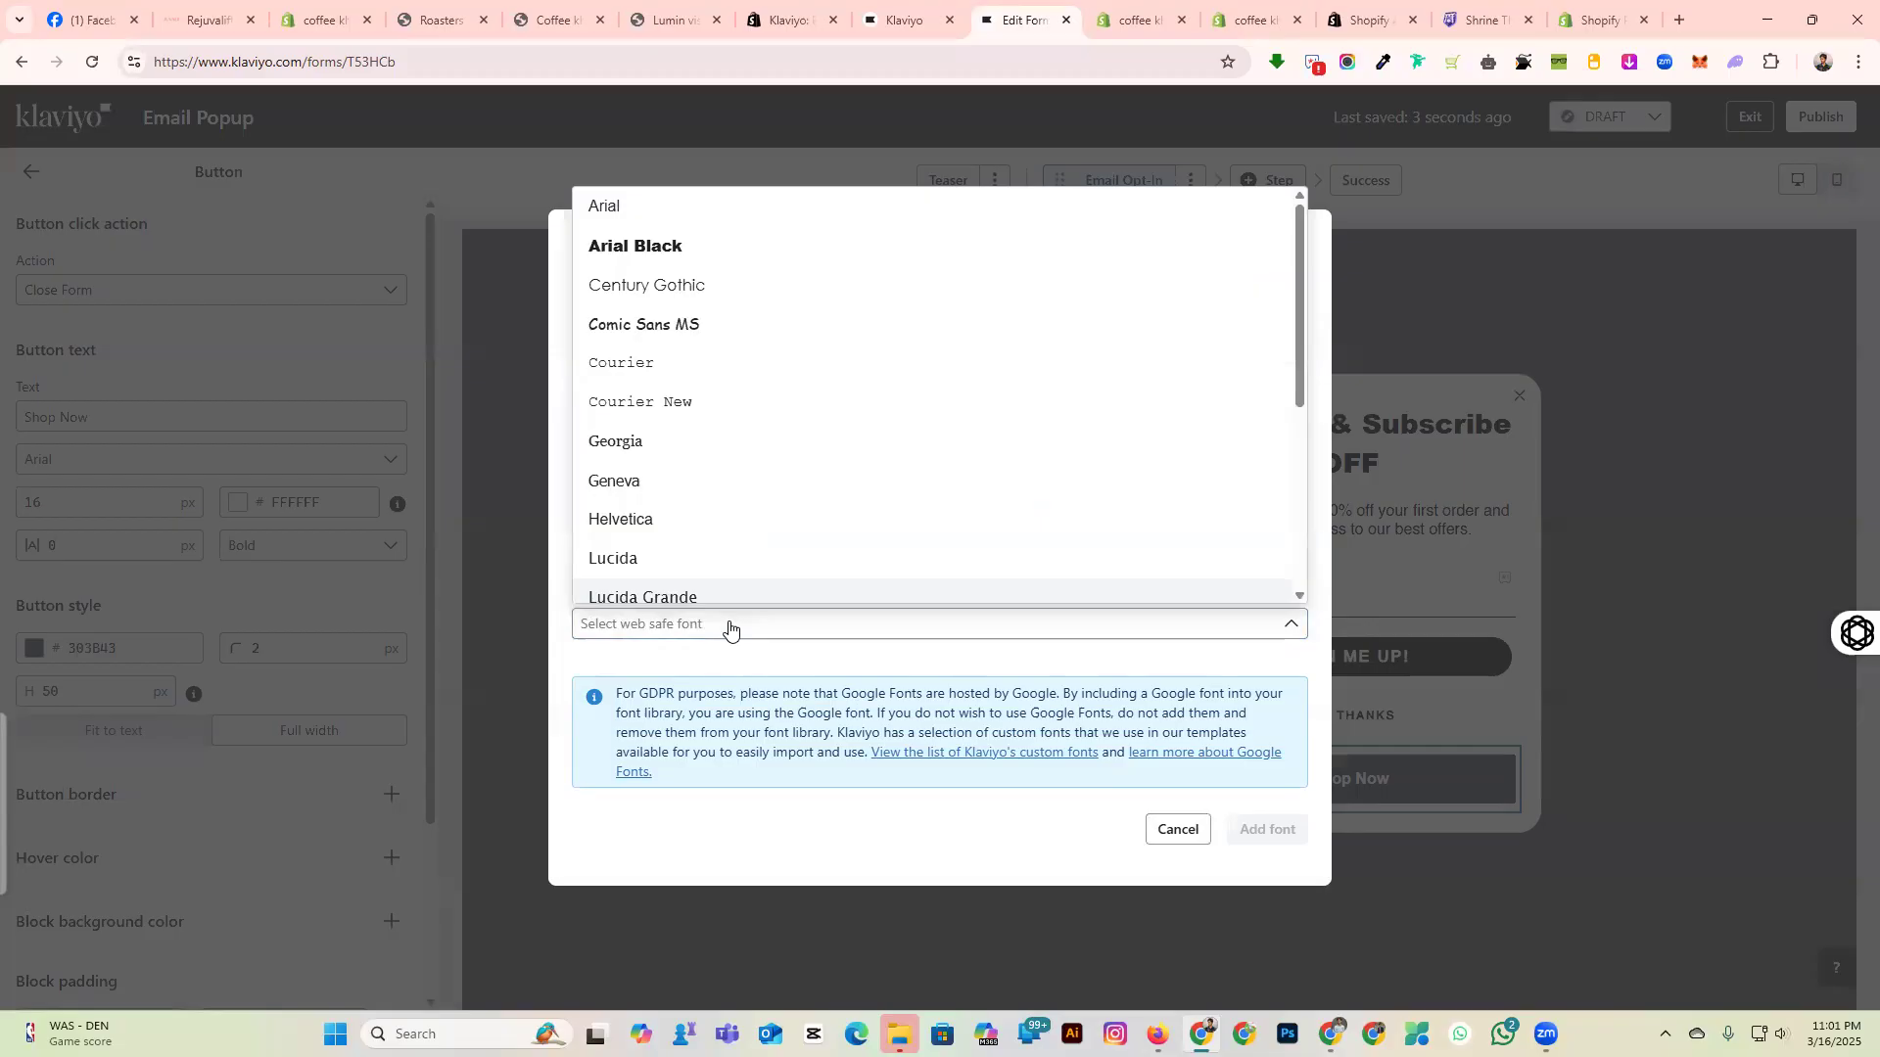
pyautogui.click(729, 627)
pyautogui.click(727, 627)
pyautogui.click(655, 524)
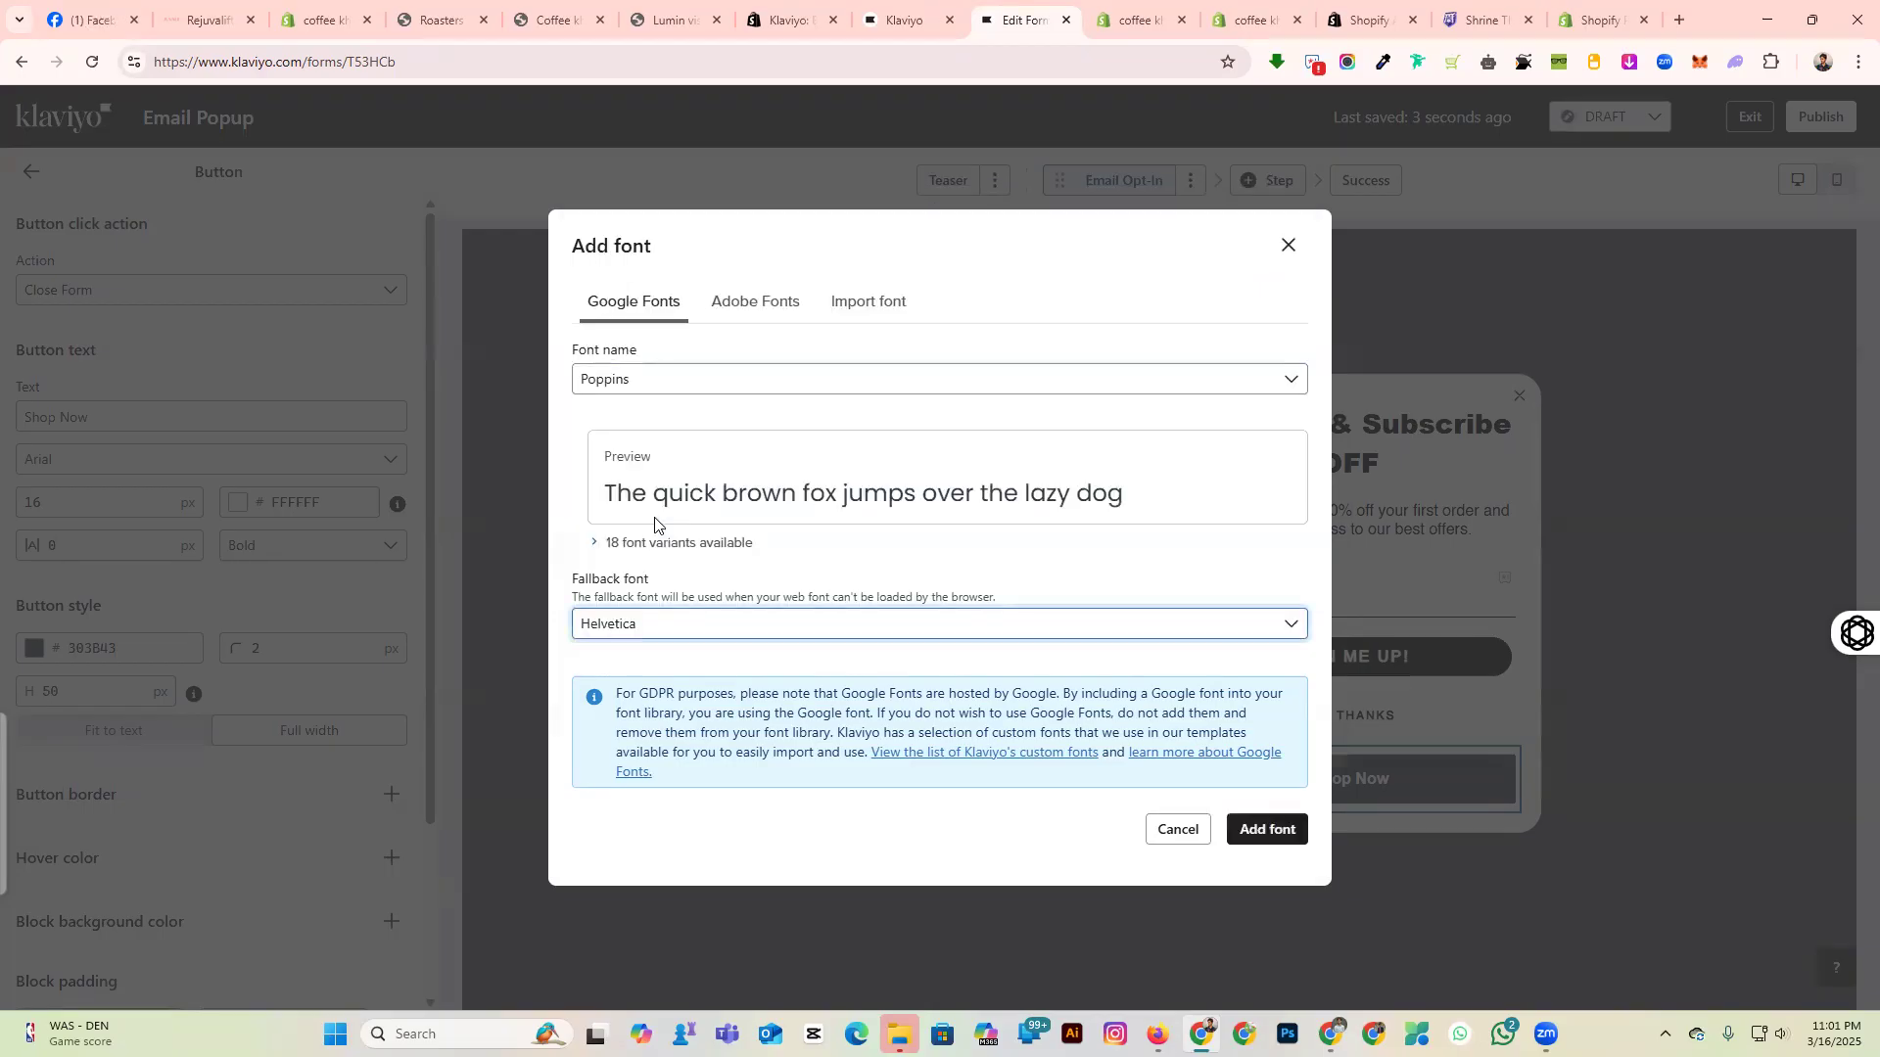
pyautogui.click(1259, 832)
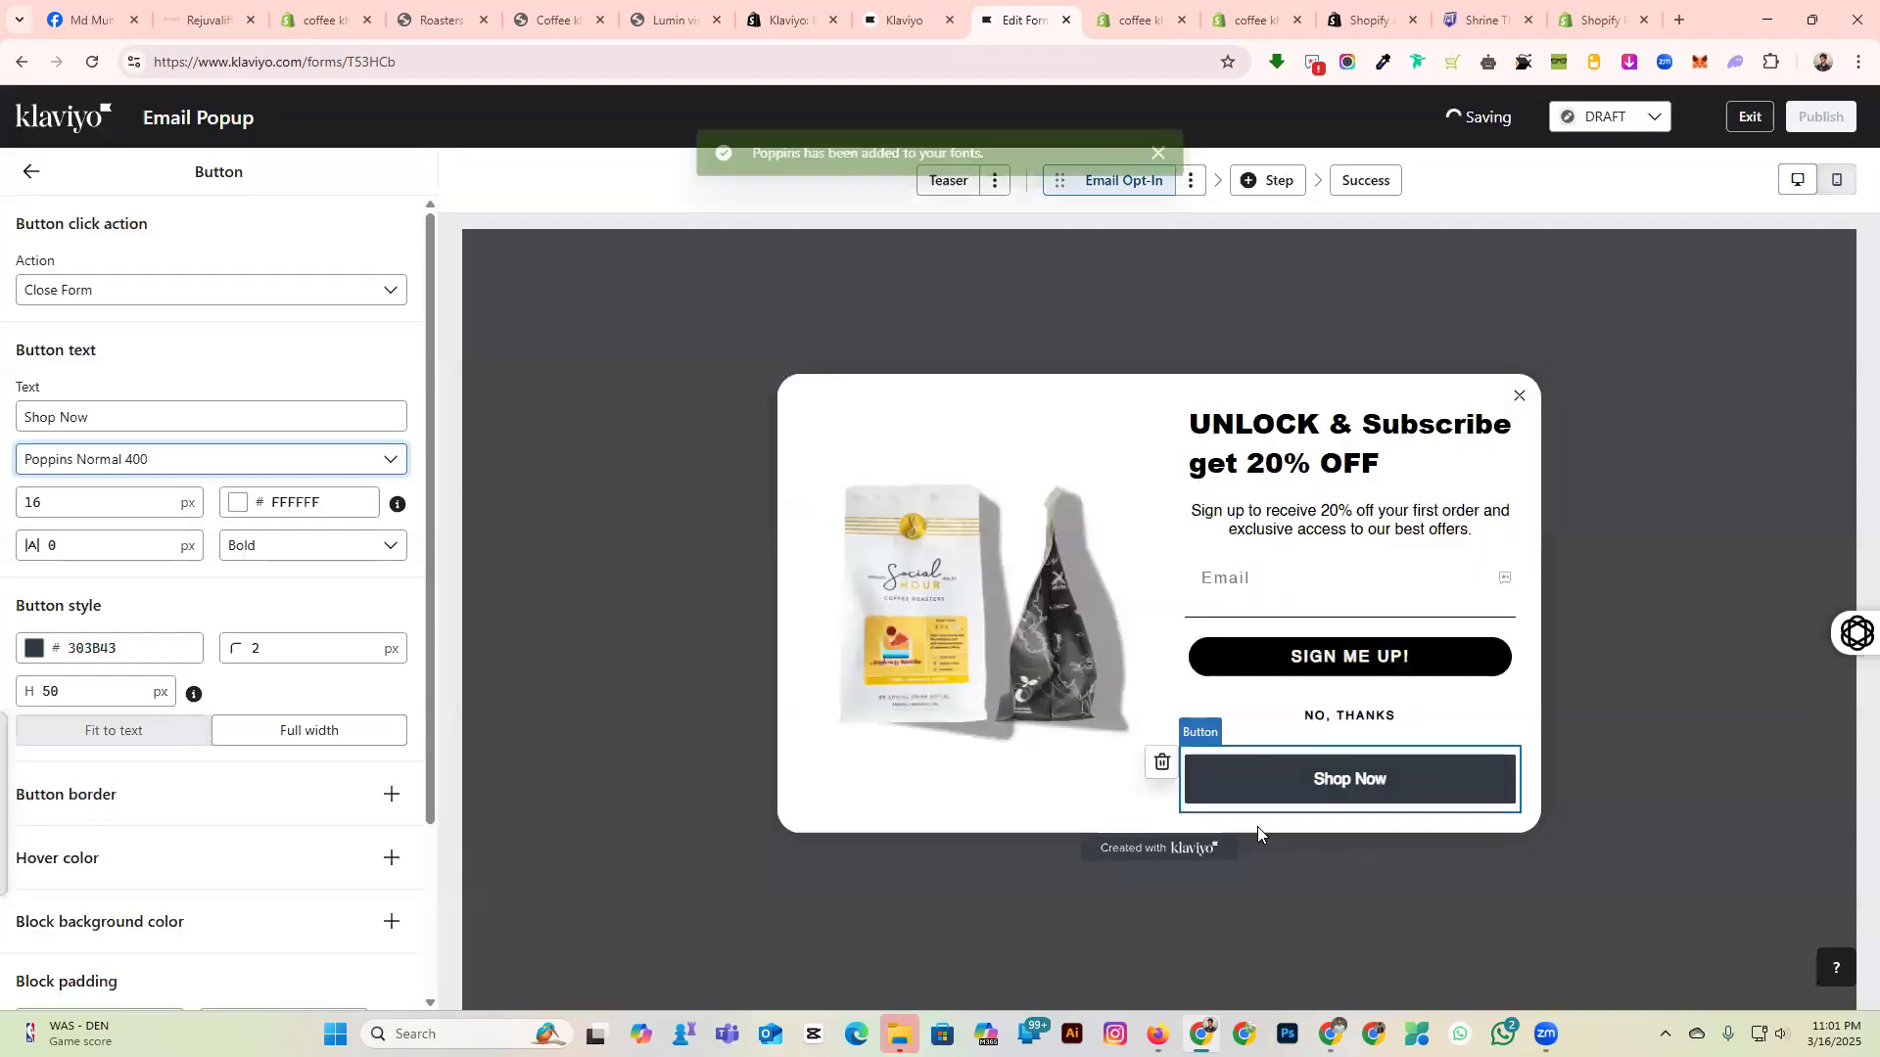
pyautogui.click(76, 458)
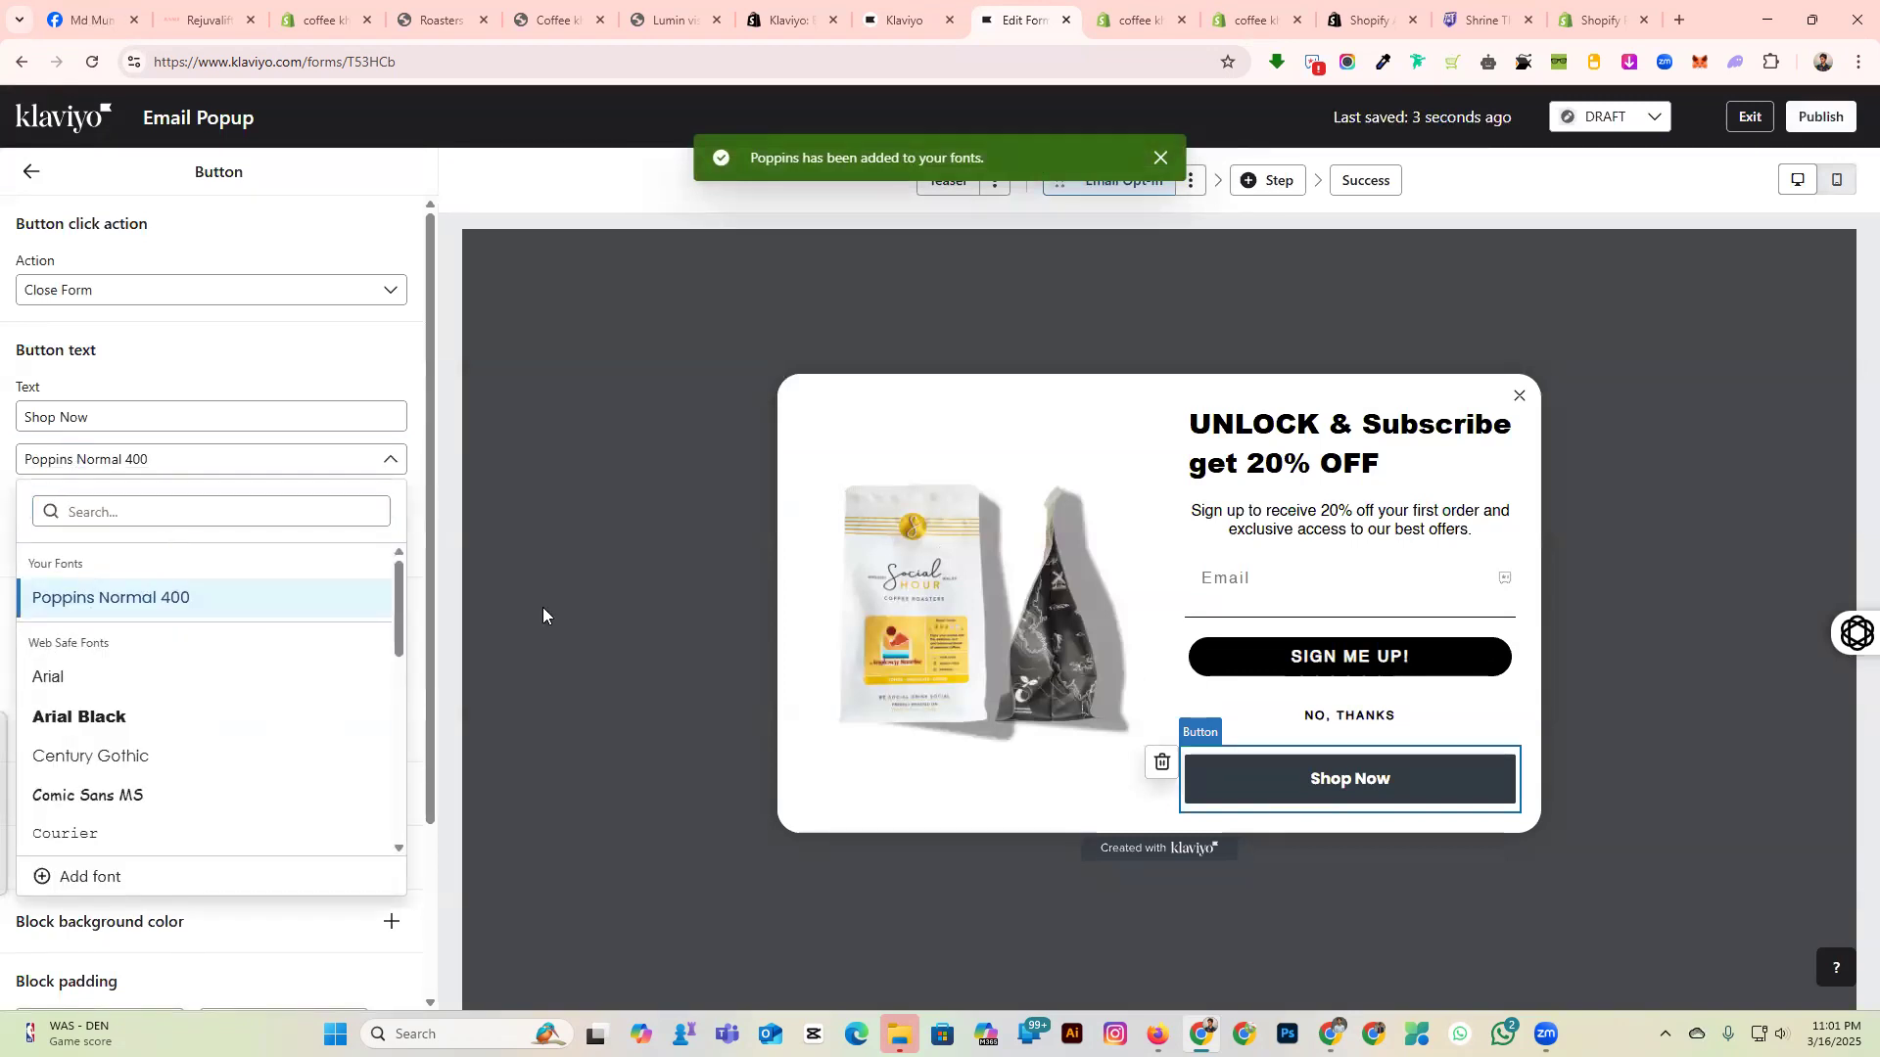
pyautogui.click(431, 850)
# Set the Shop Now button's corner radius to 12 px.
pyautogui.scroll(3, 135, 676)
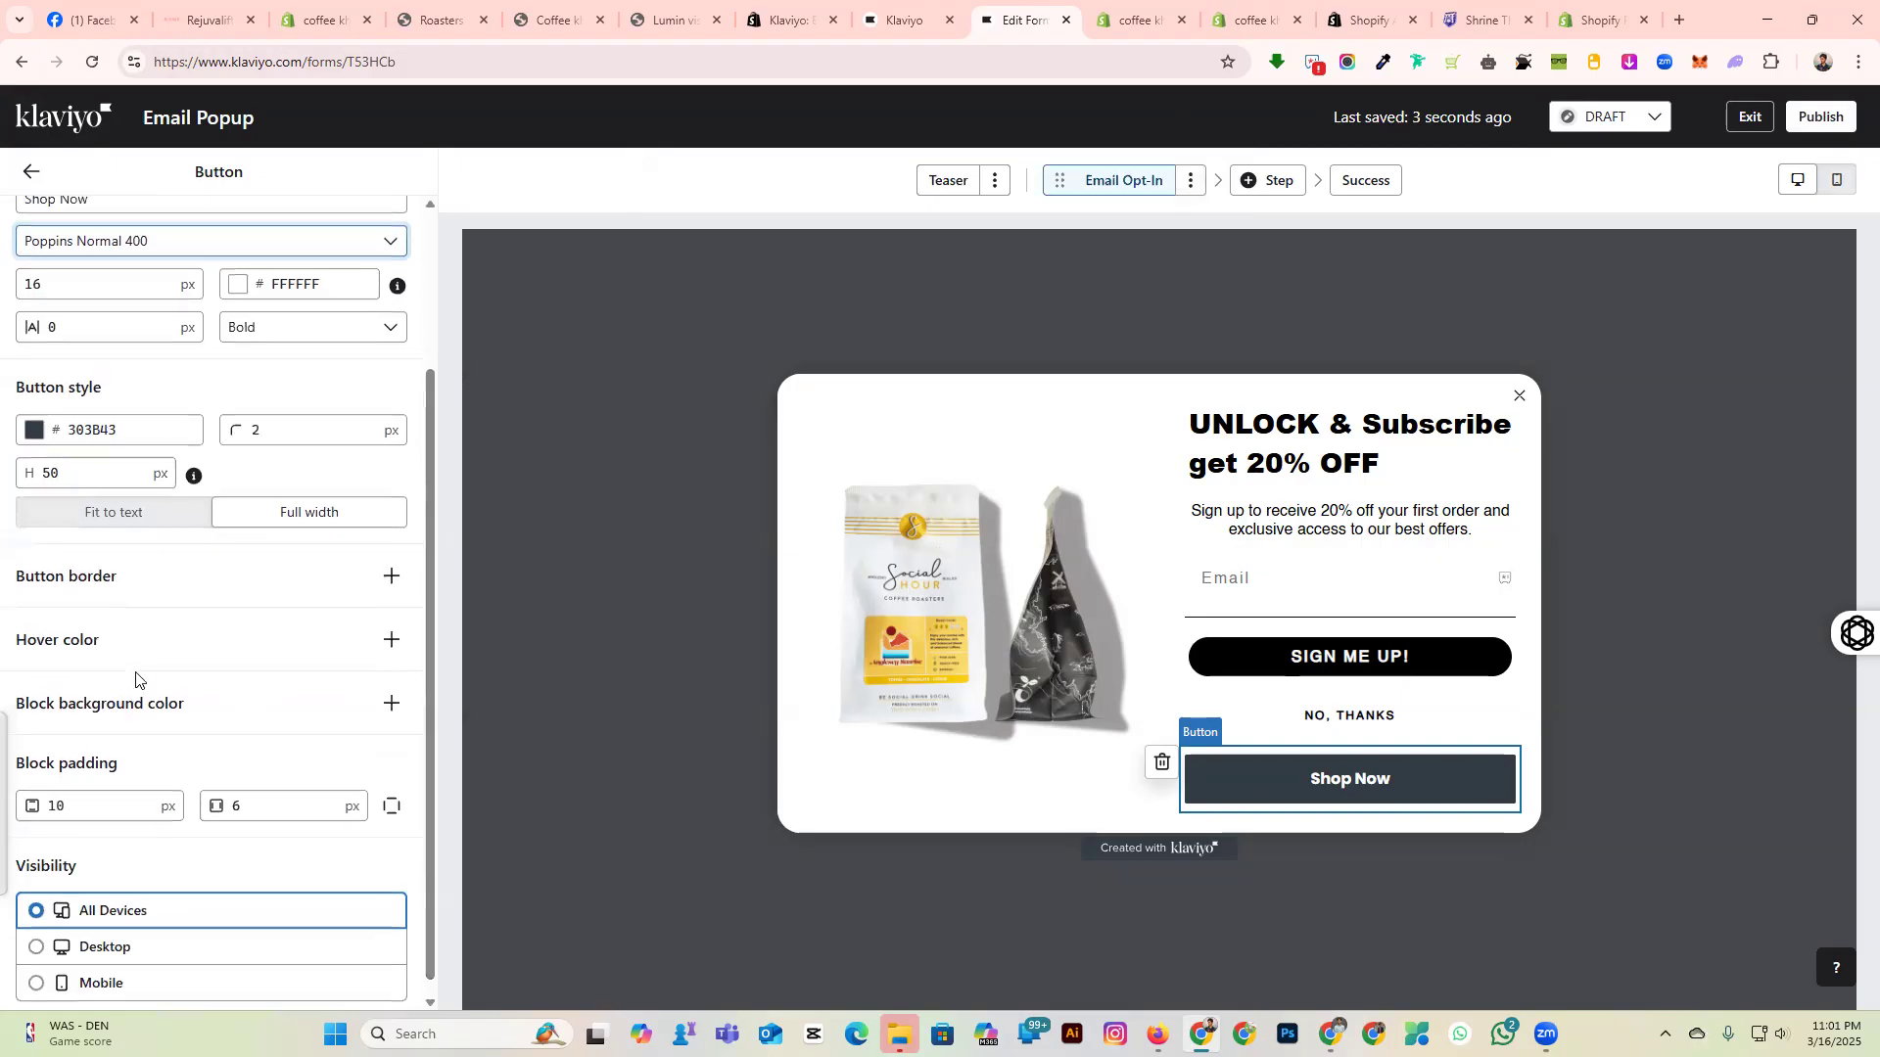
pyautogui.click(1319, 781)
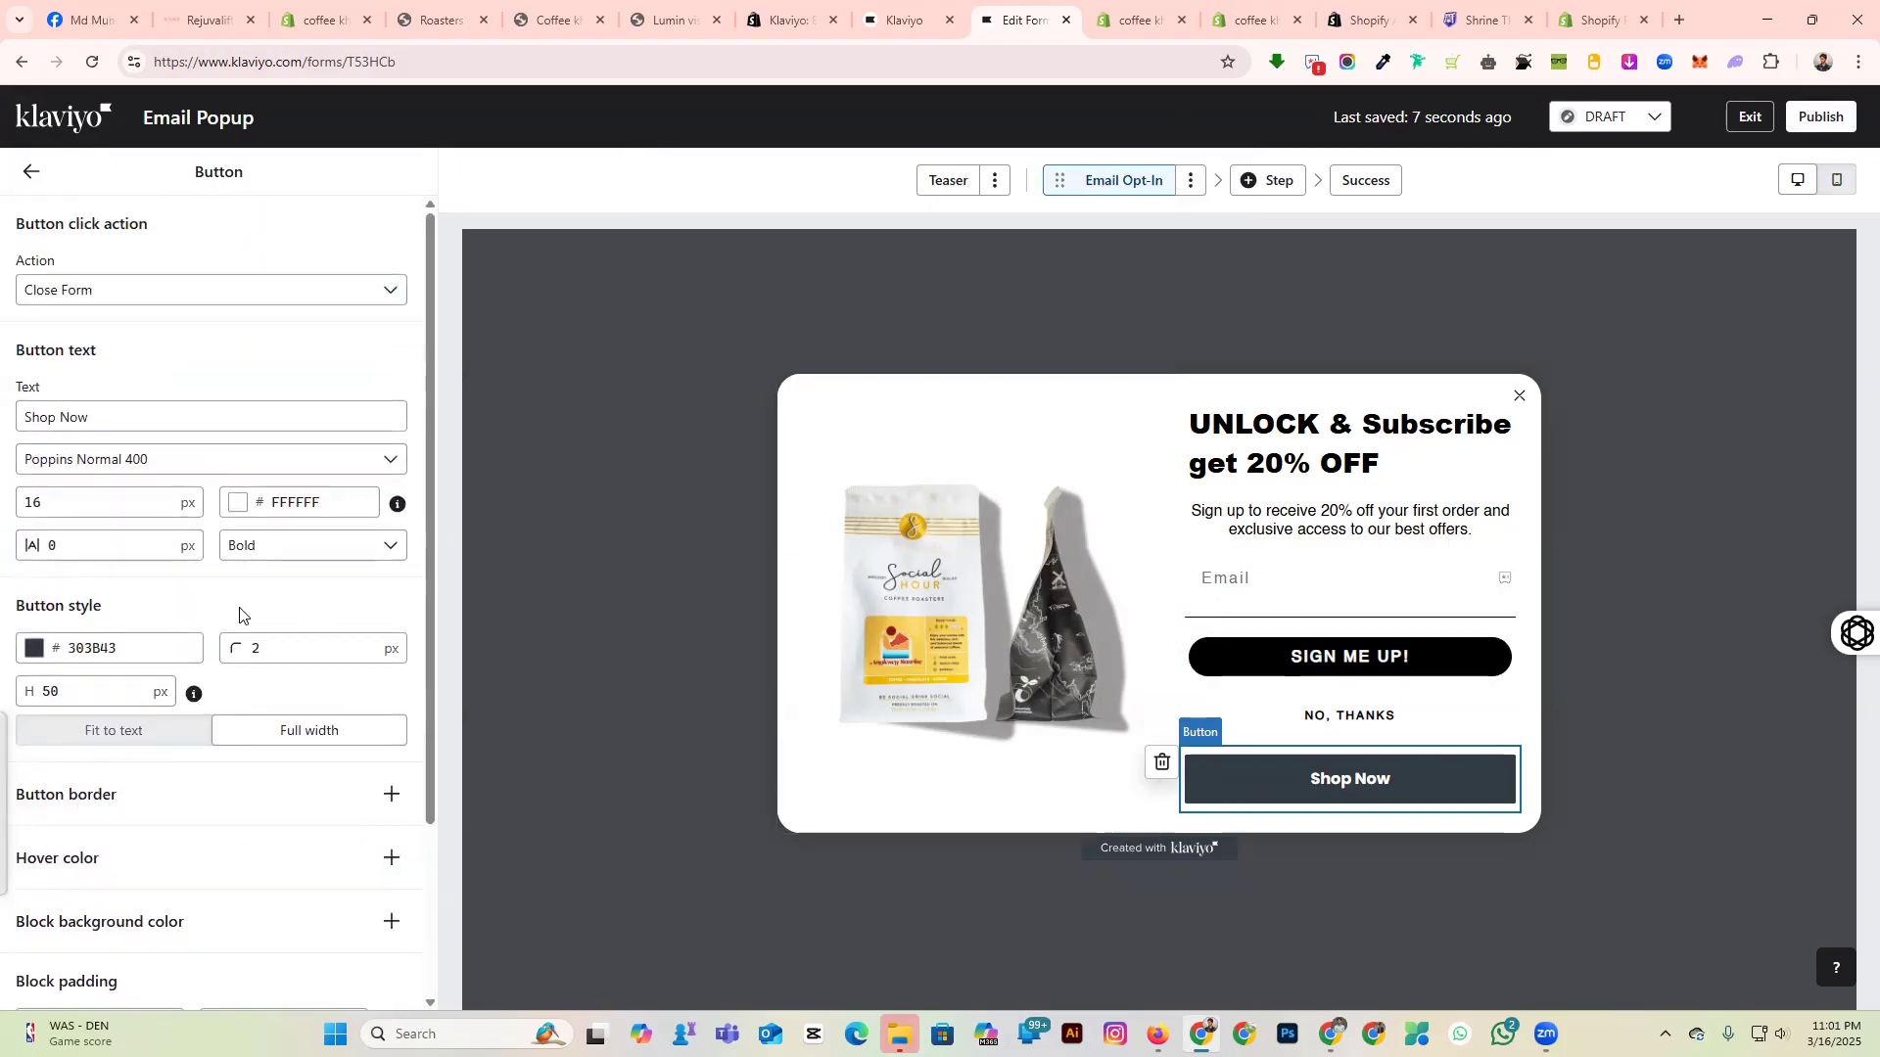
pyautogui.click(260, 638)
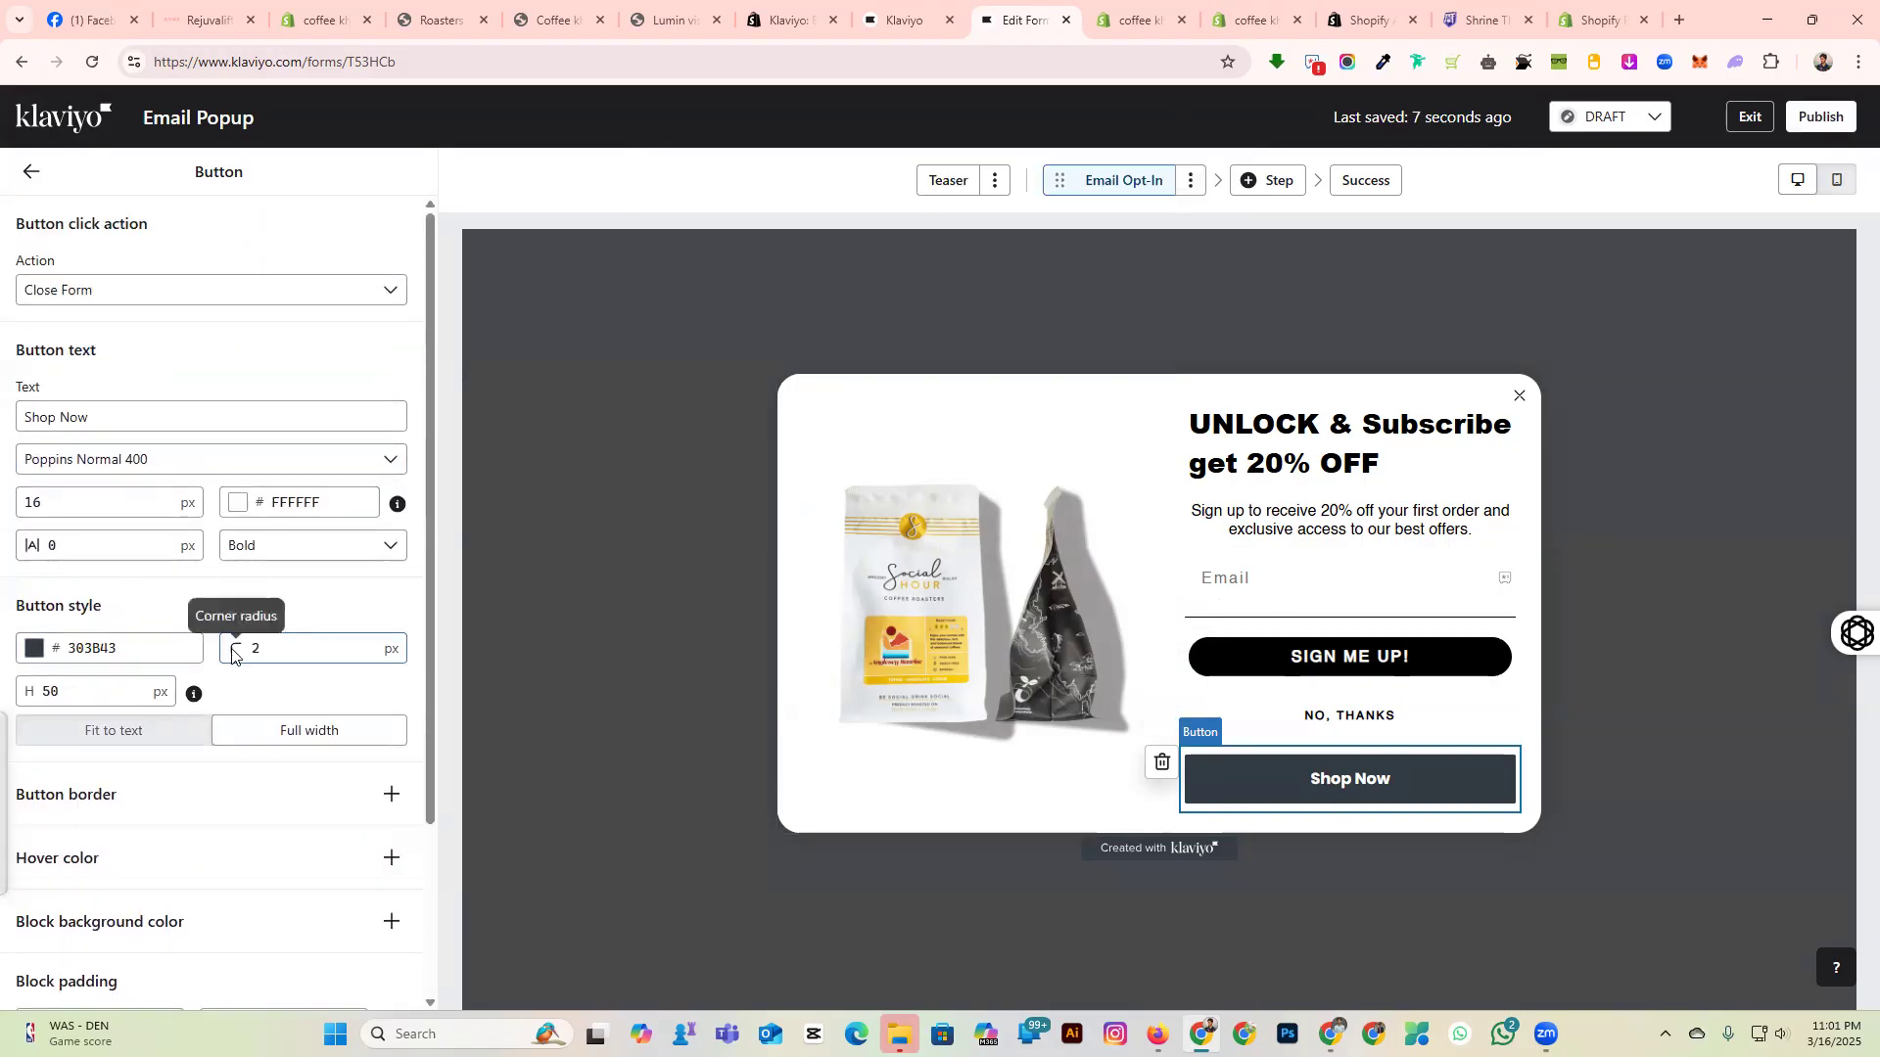
pyautogui.press('BackSpace')
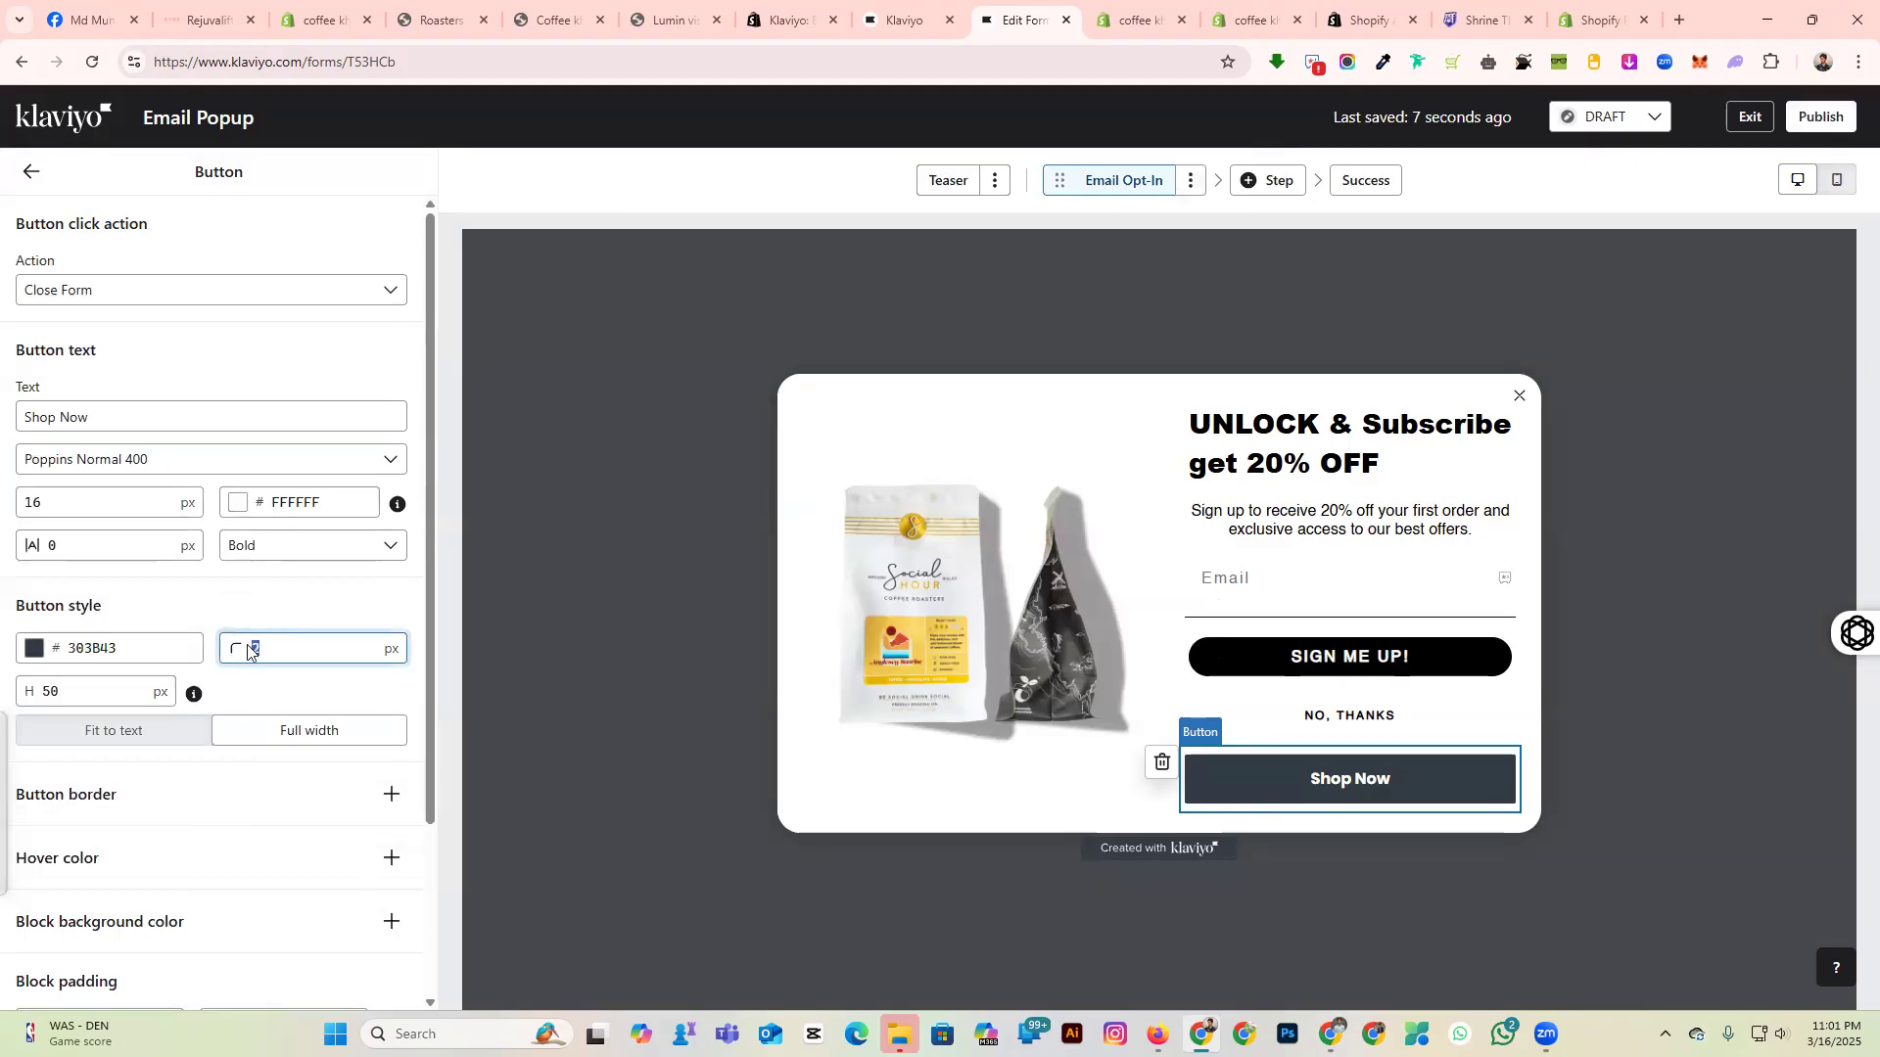
pyautogui.write('12')
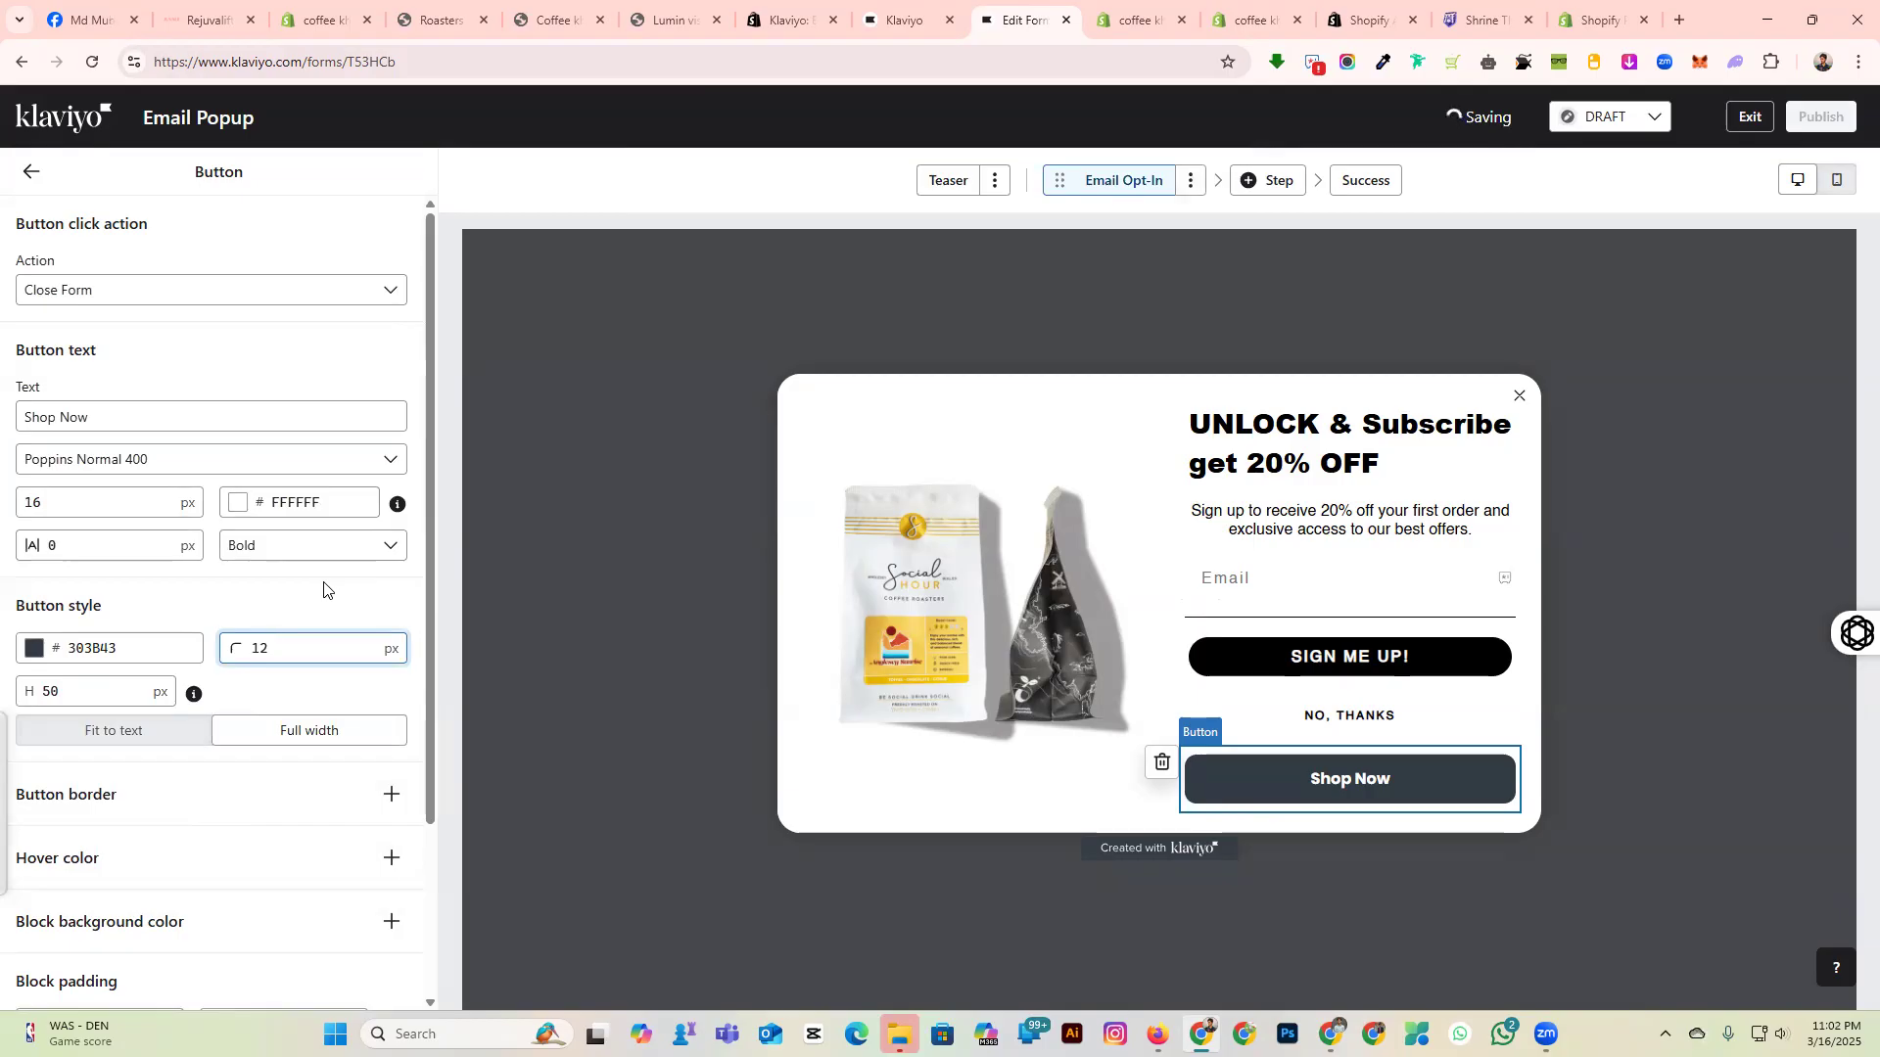
# Try the fit-to-text width with left, center, and right alignment on the Shop Now button, and return it to full width.
pyautogui.click(115, 732)
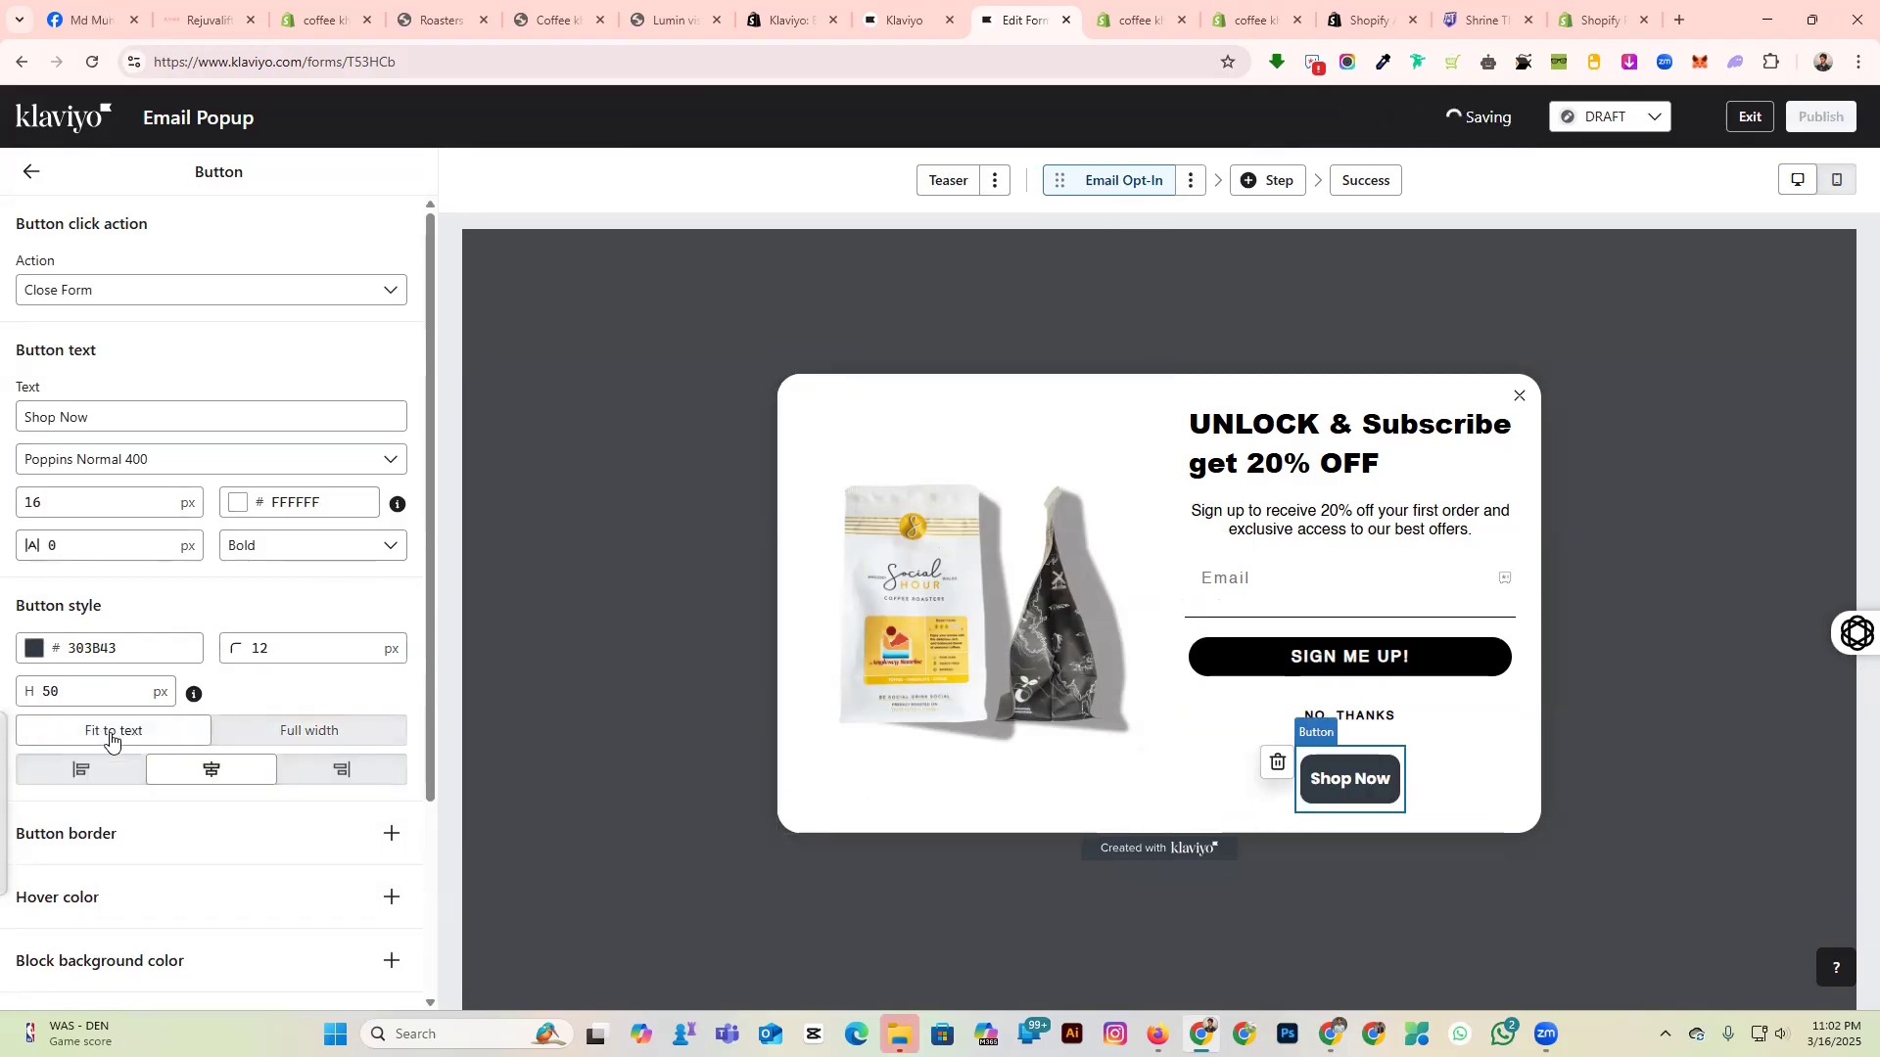
pyautogui.click(333, 736)
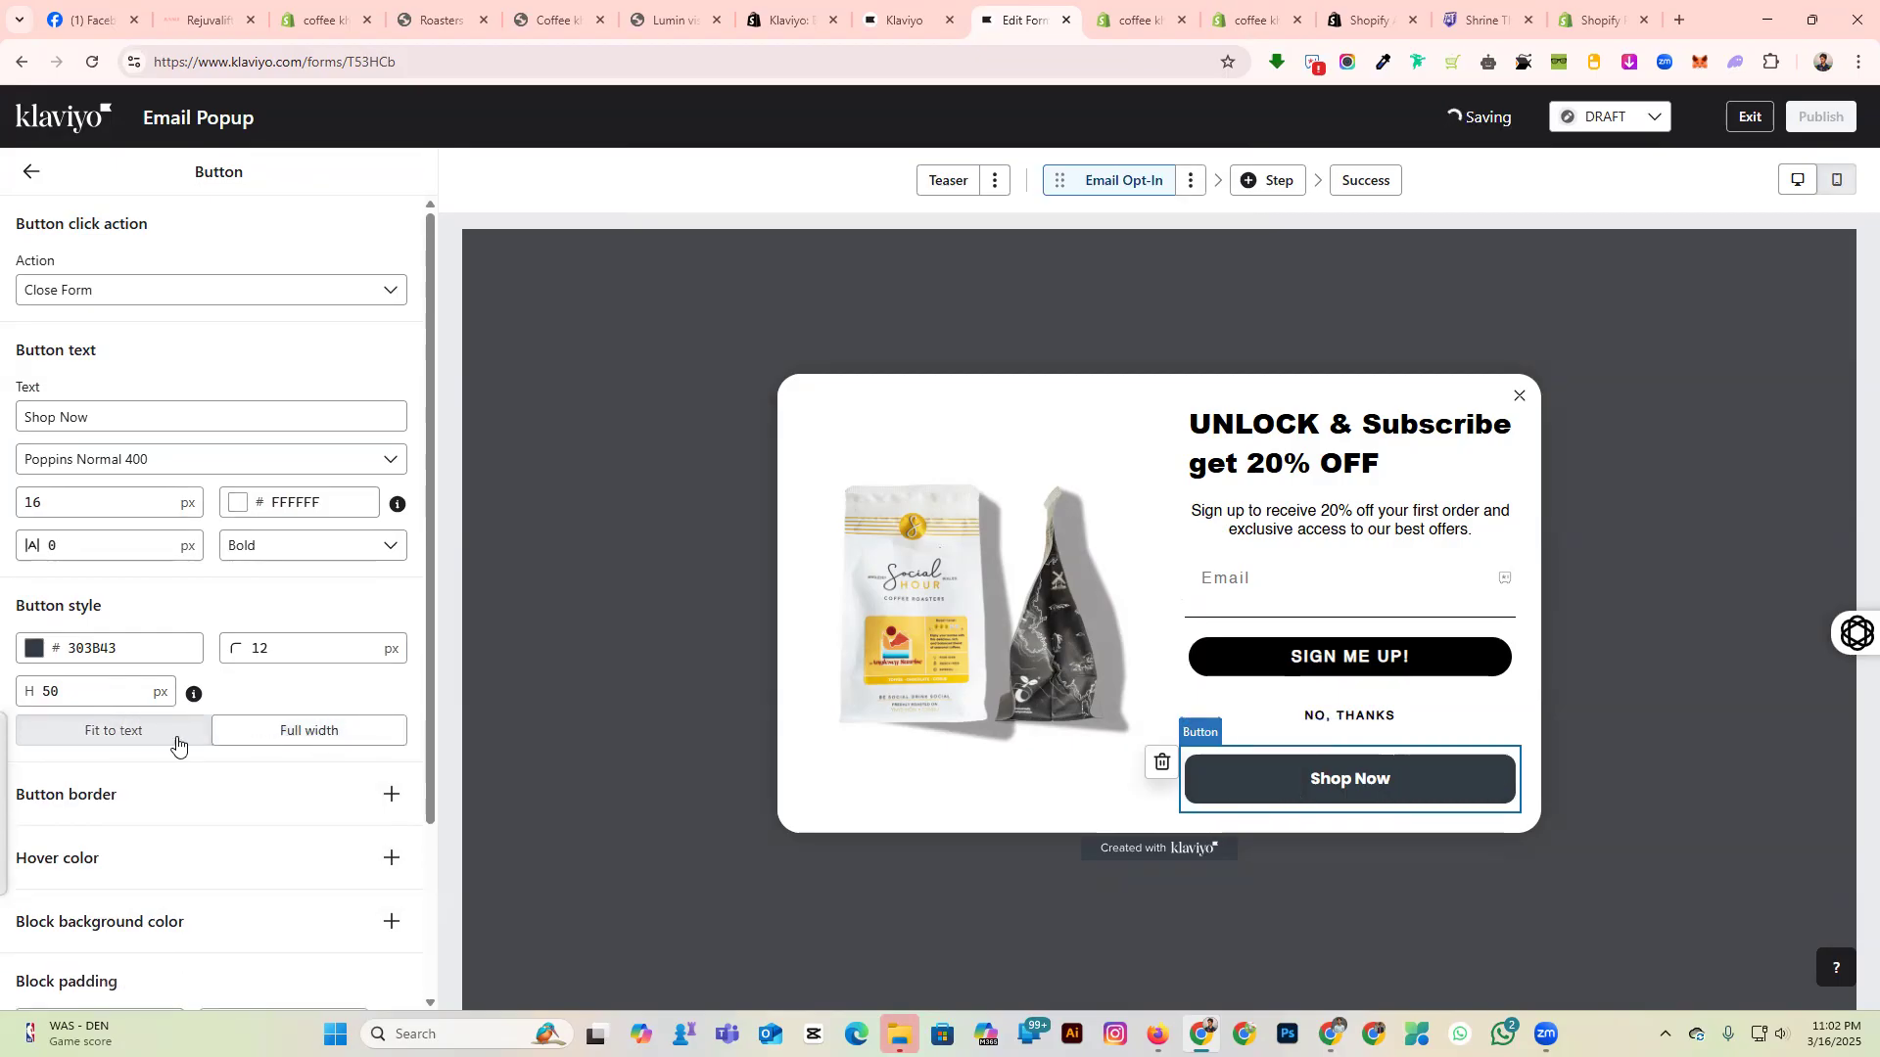
pyautogui.click(162, 738)
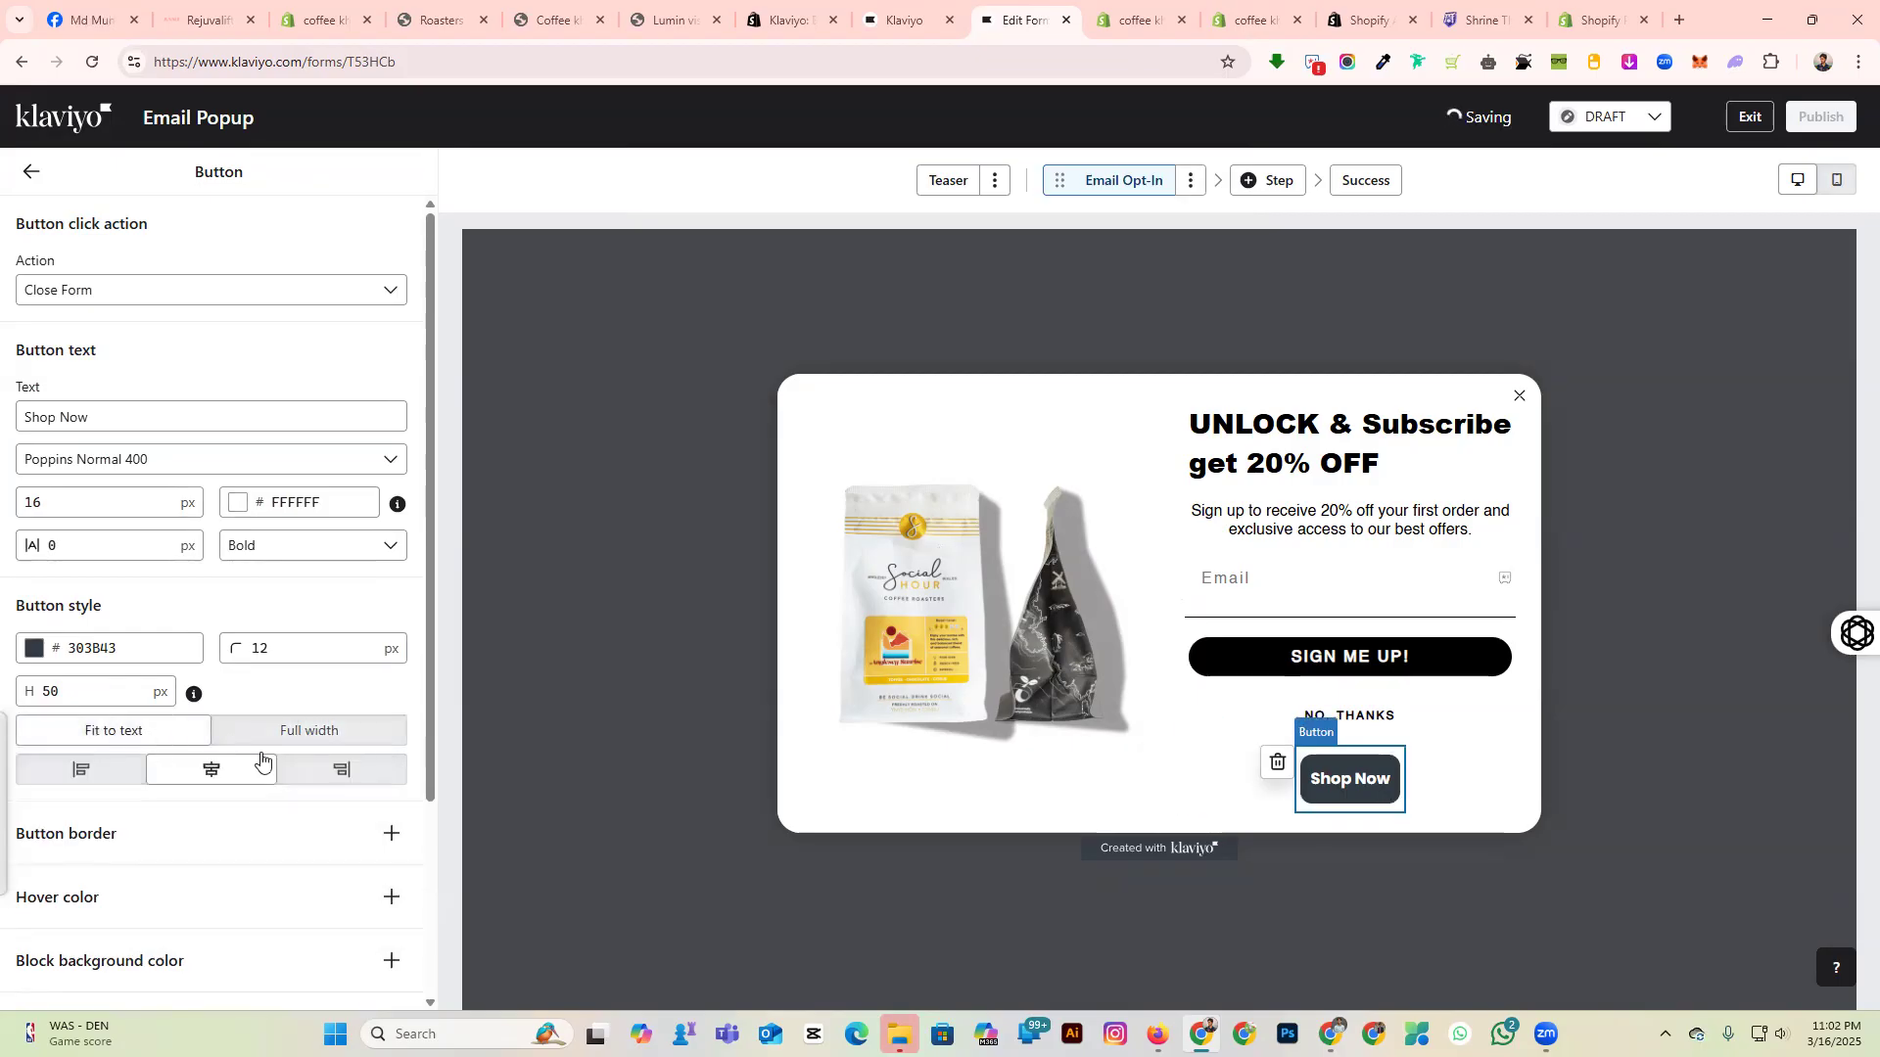
pyautogui.click(114, 770)
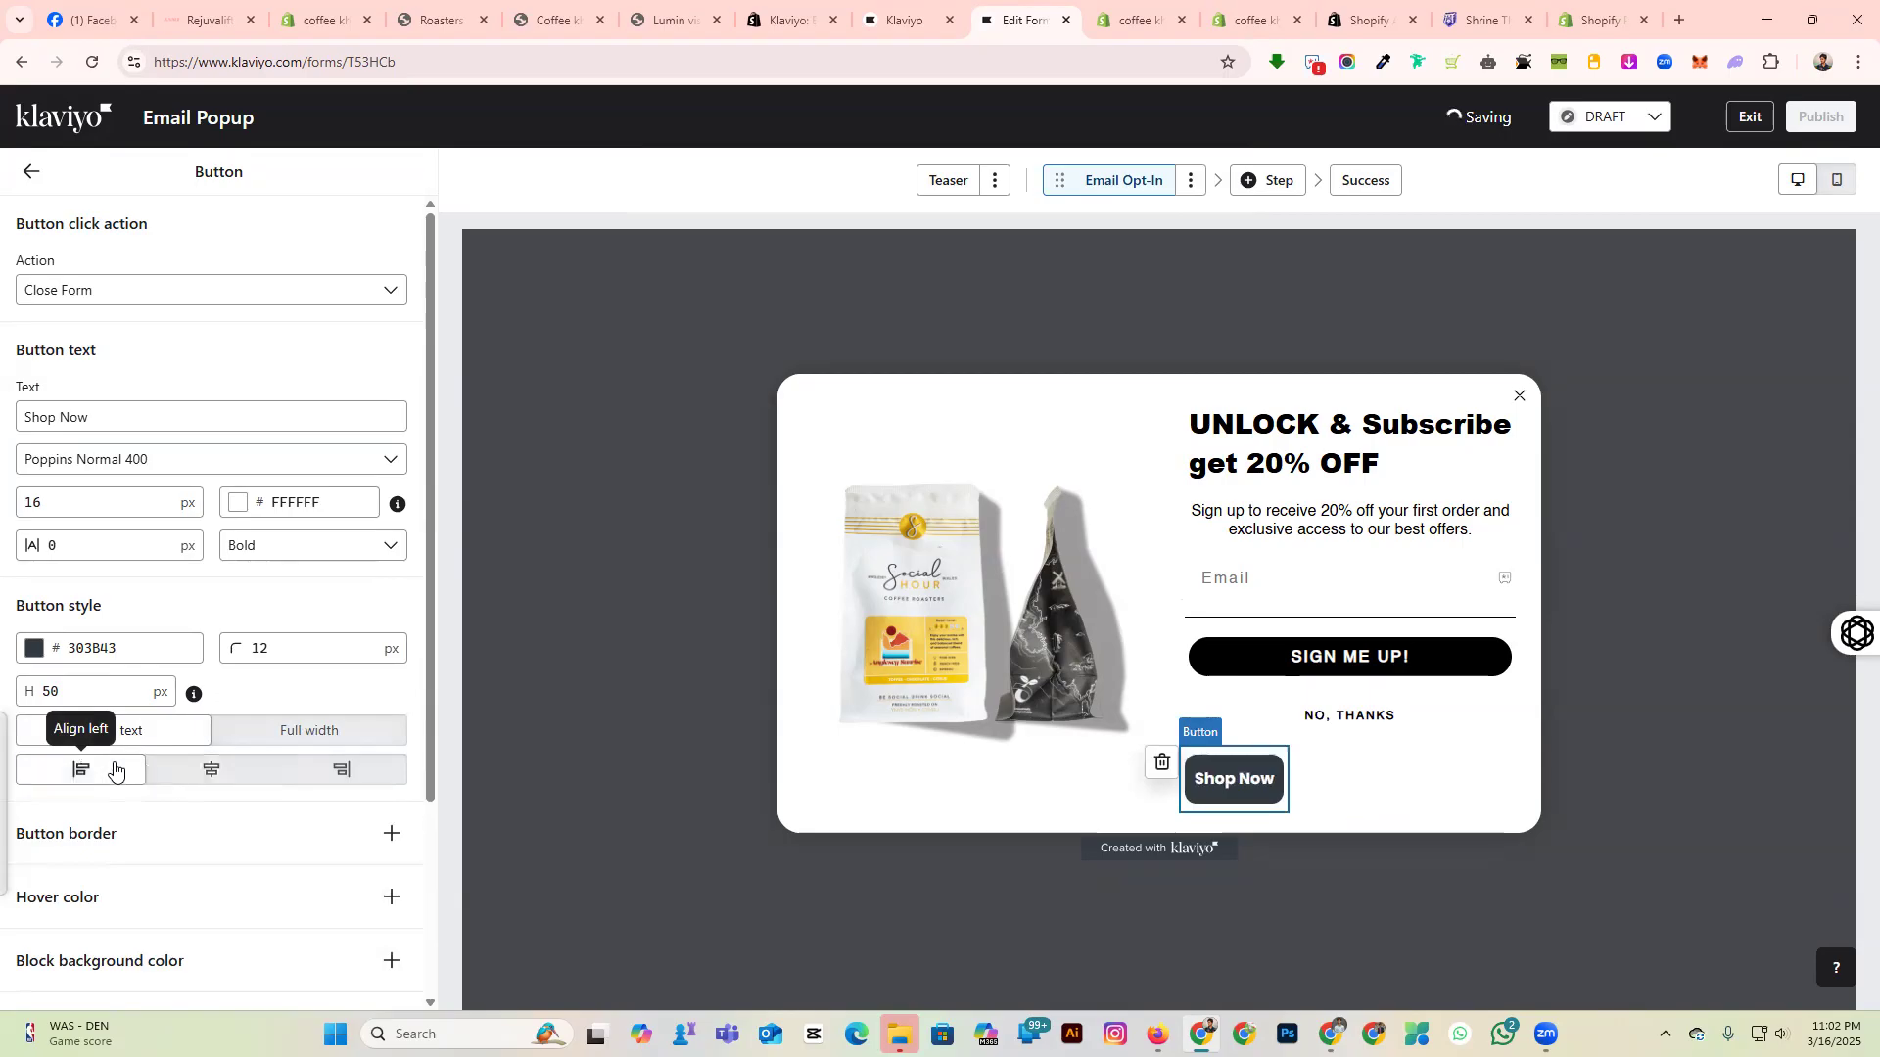
pyautogui.click(229, 778)
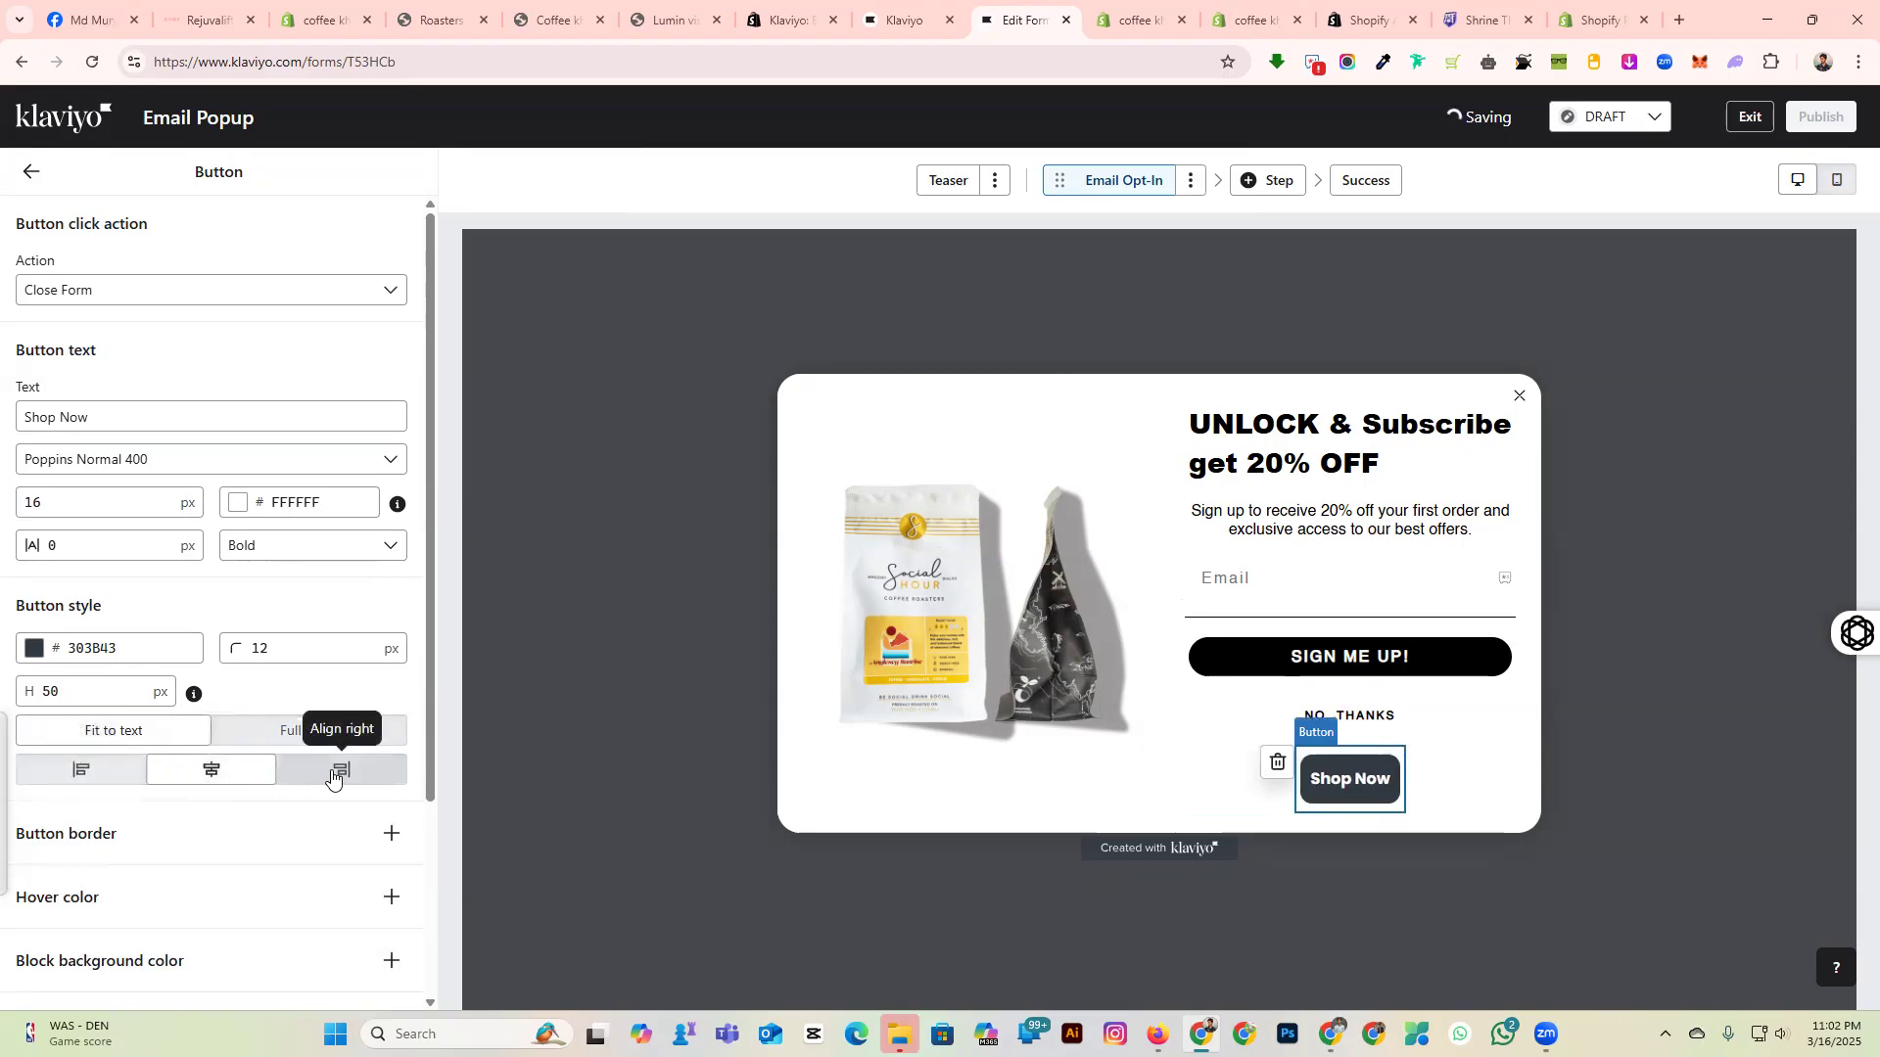
pyautogui.click(332, 772)
pyautogui.click(311, 730)
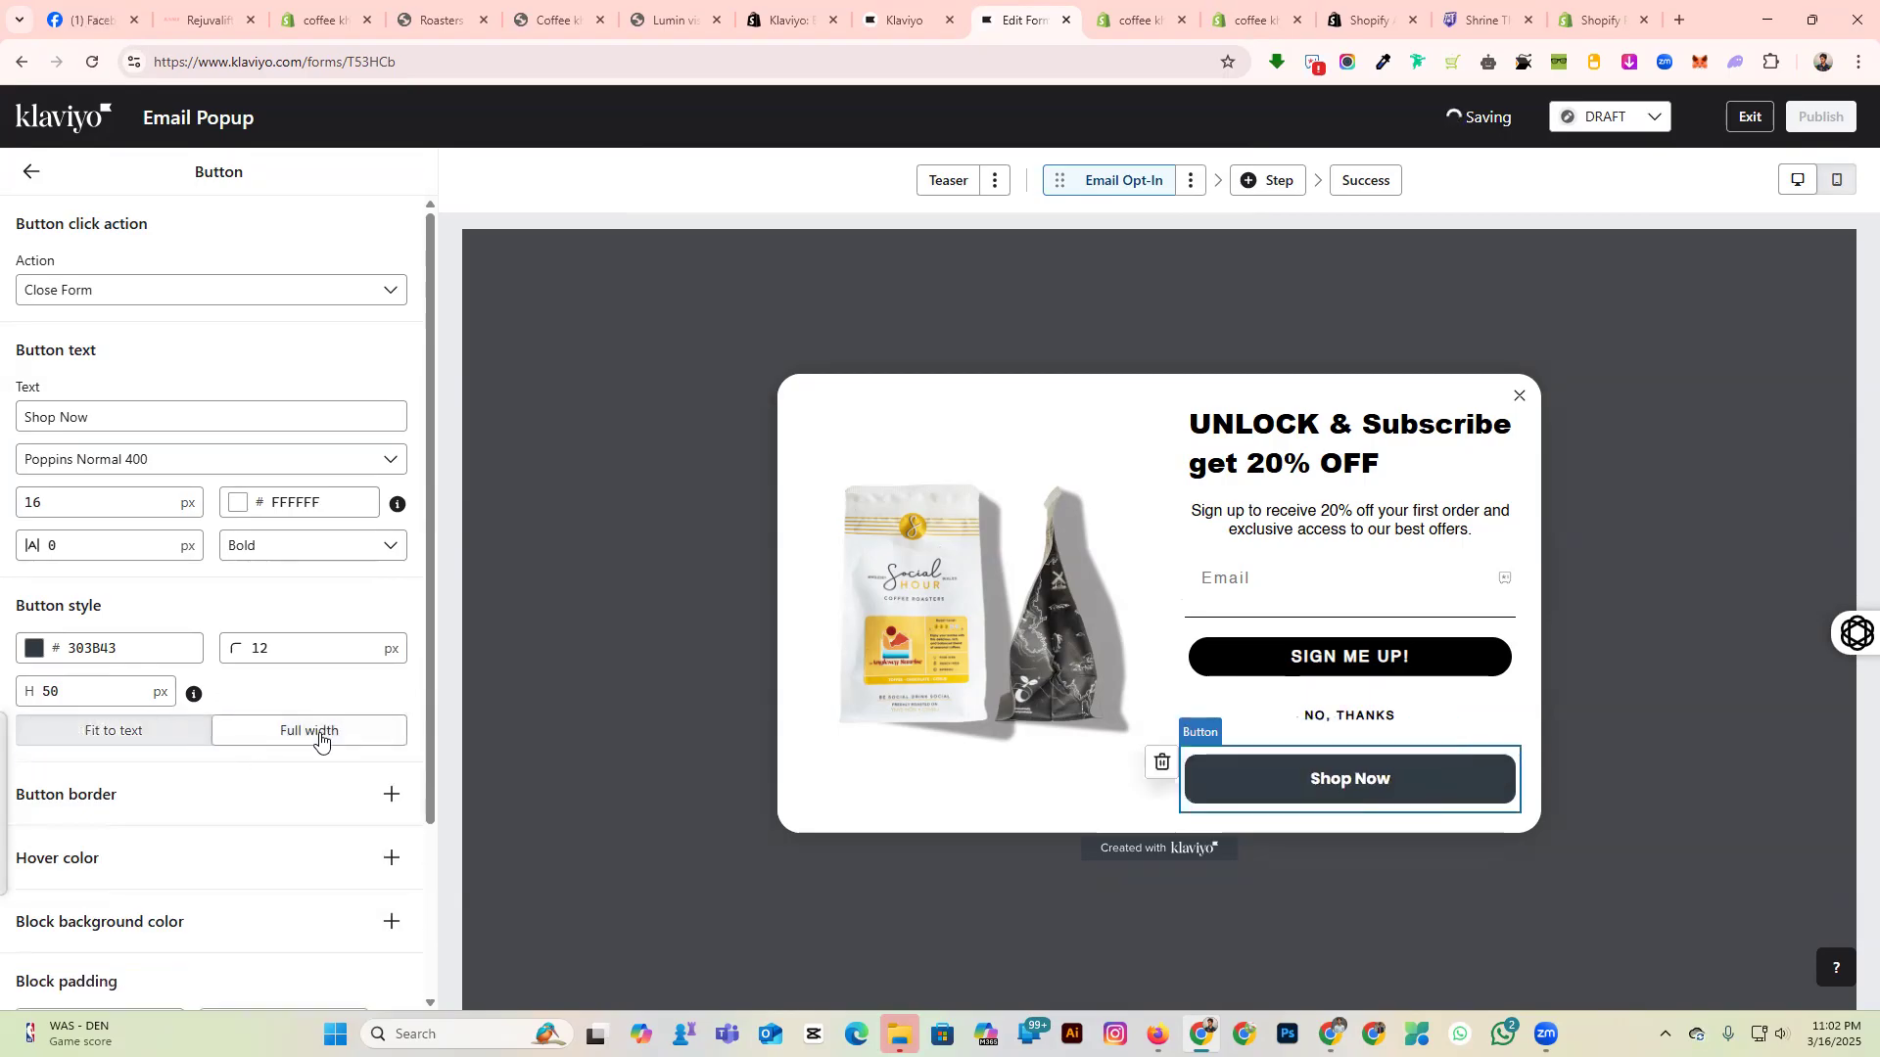
# Change the Shop Now button's fill color to dark navy 041624.
pyautogui.click(35, 649)
pyautogui.moveTo(102, 760); pyautogui.dragTo(201, 804)
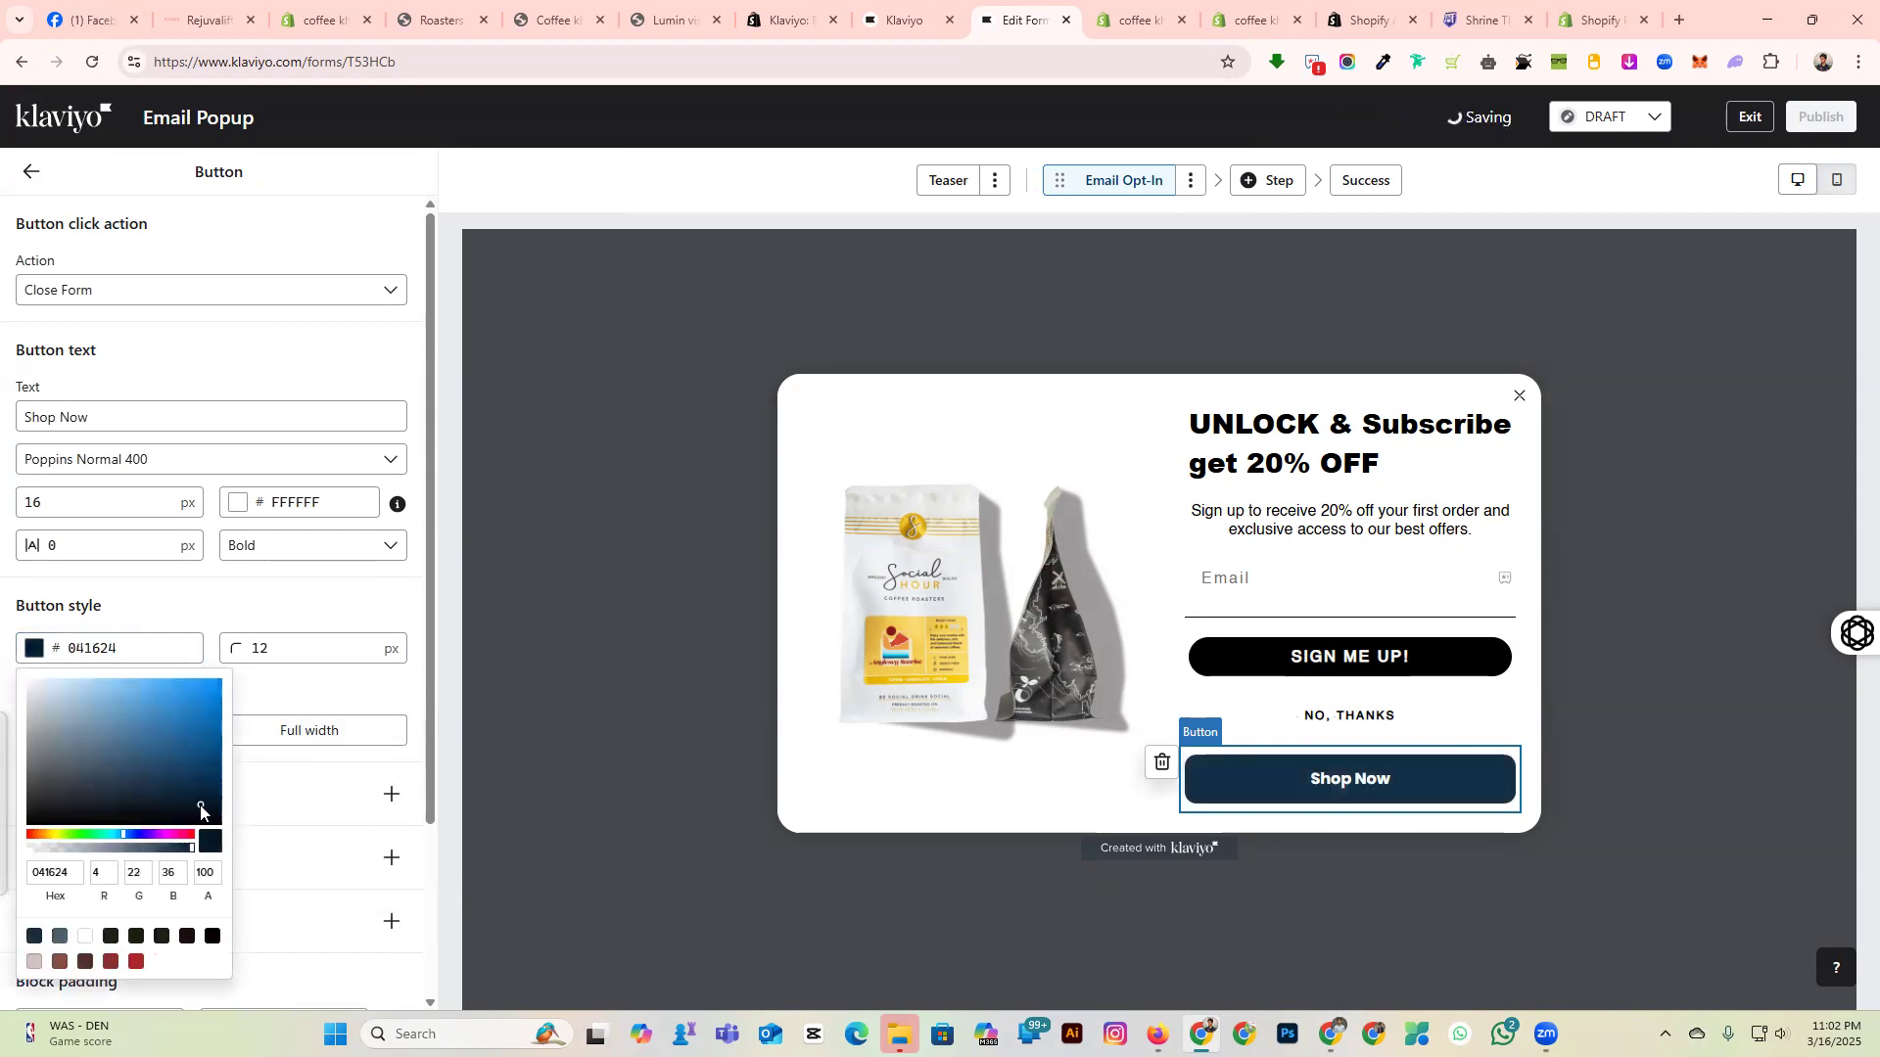
pyautogui.click(287, 619)
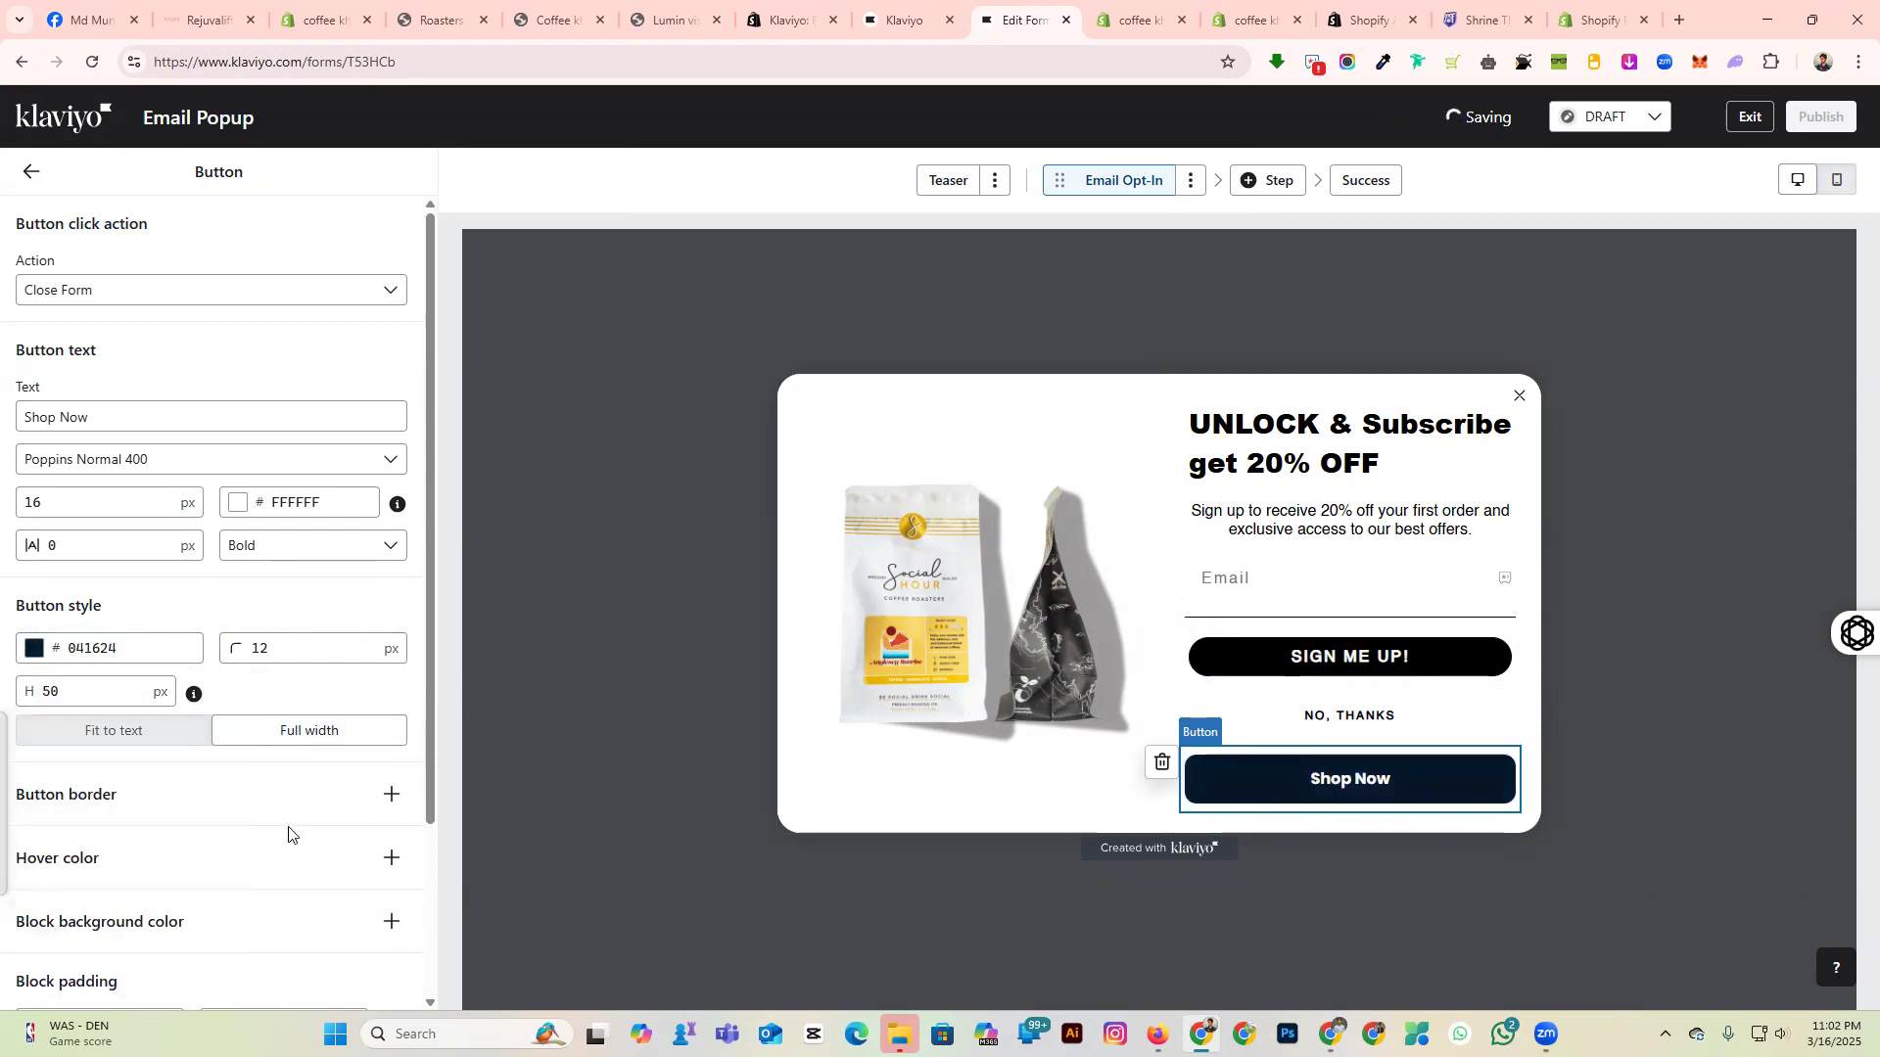
# Review the Shop Now button's settings and set its click action to Go to URL.
pyautogui.scroll(-2, 288, 834)
pyautogui.scroll(2, 290, 839)
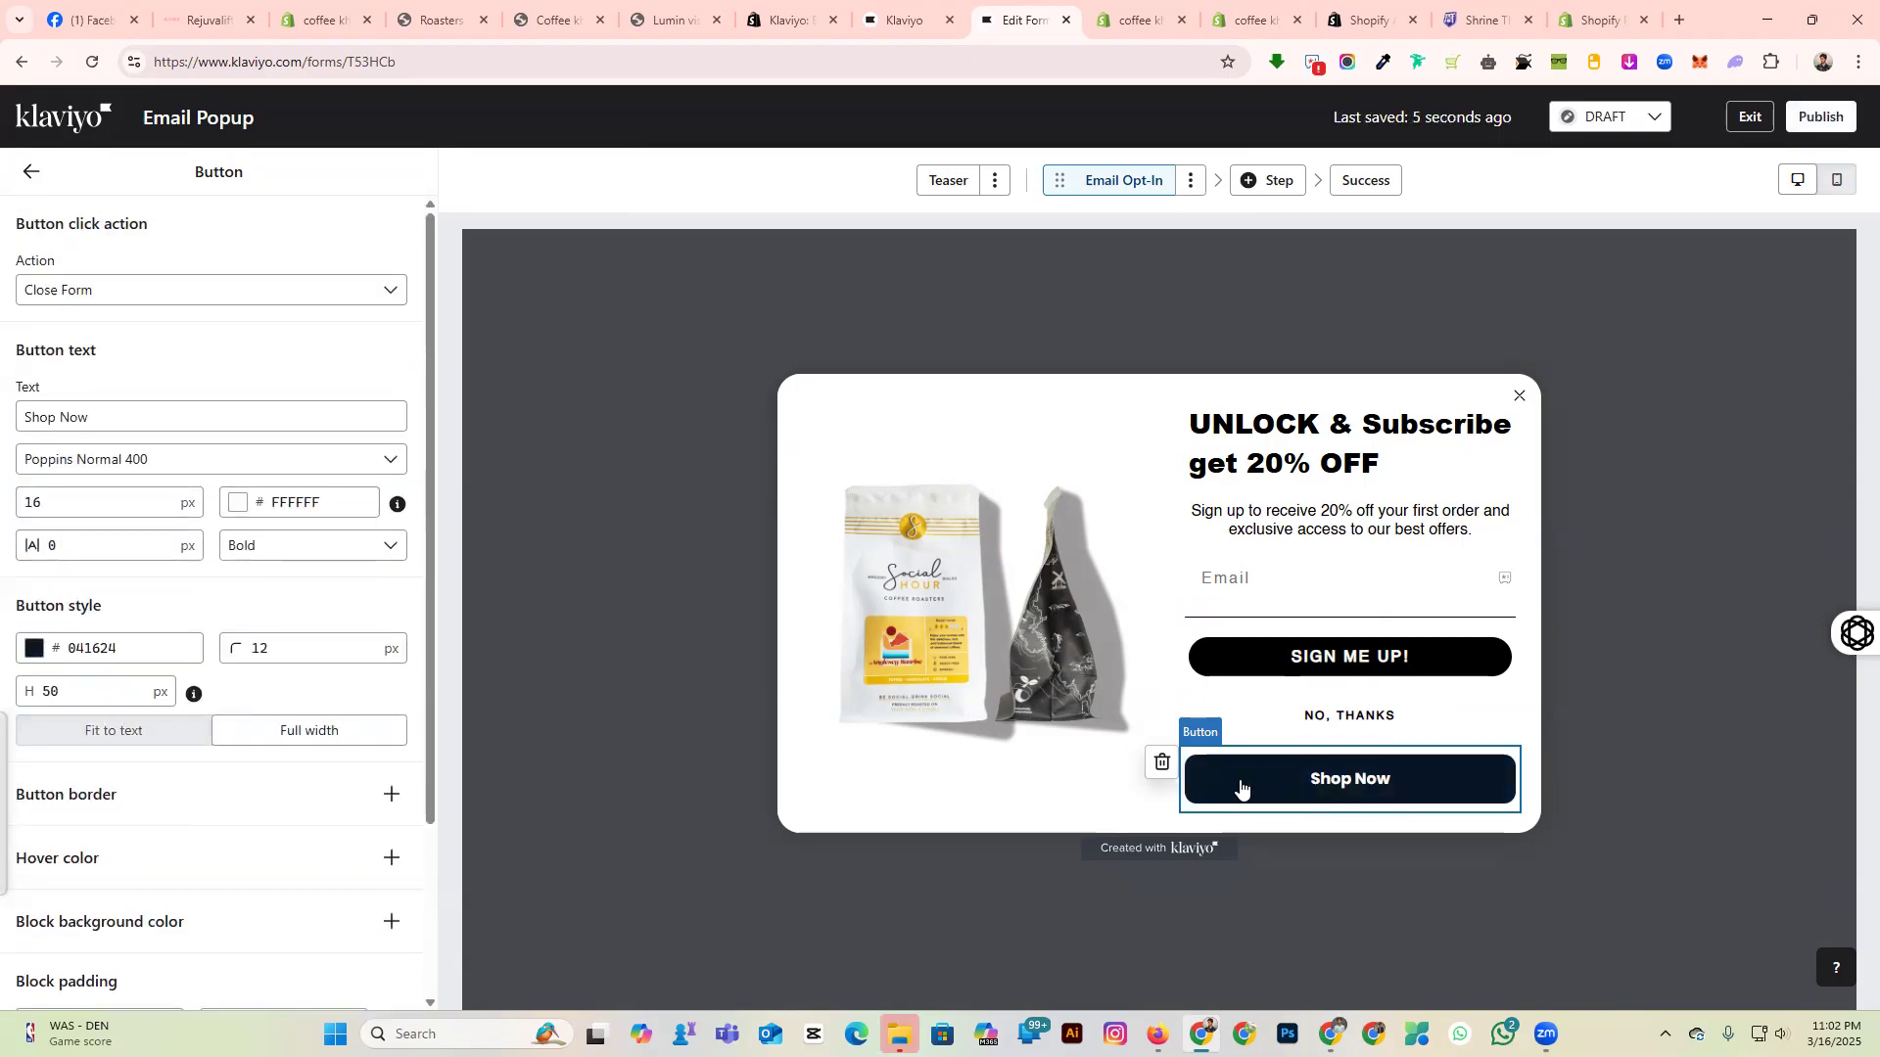
pyautogui.scroll(-2, 387, 685)
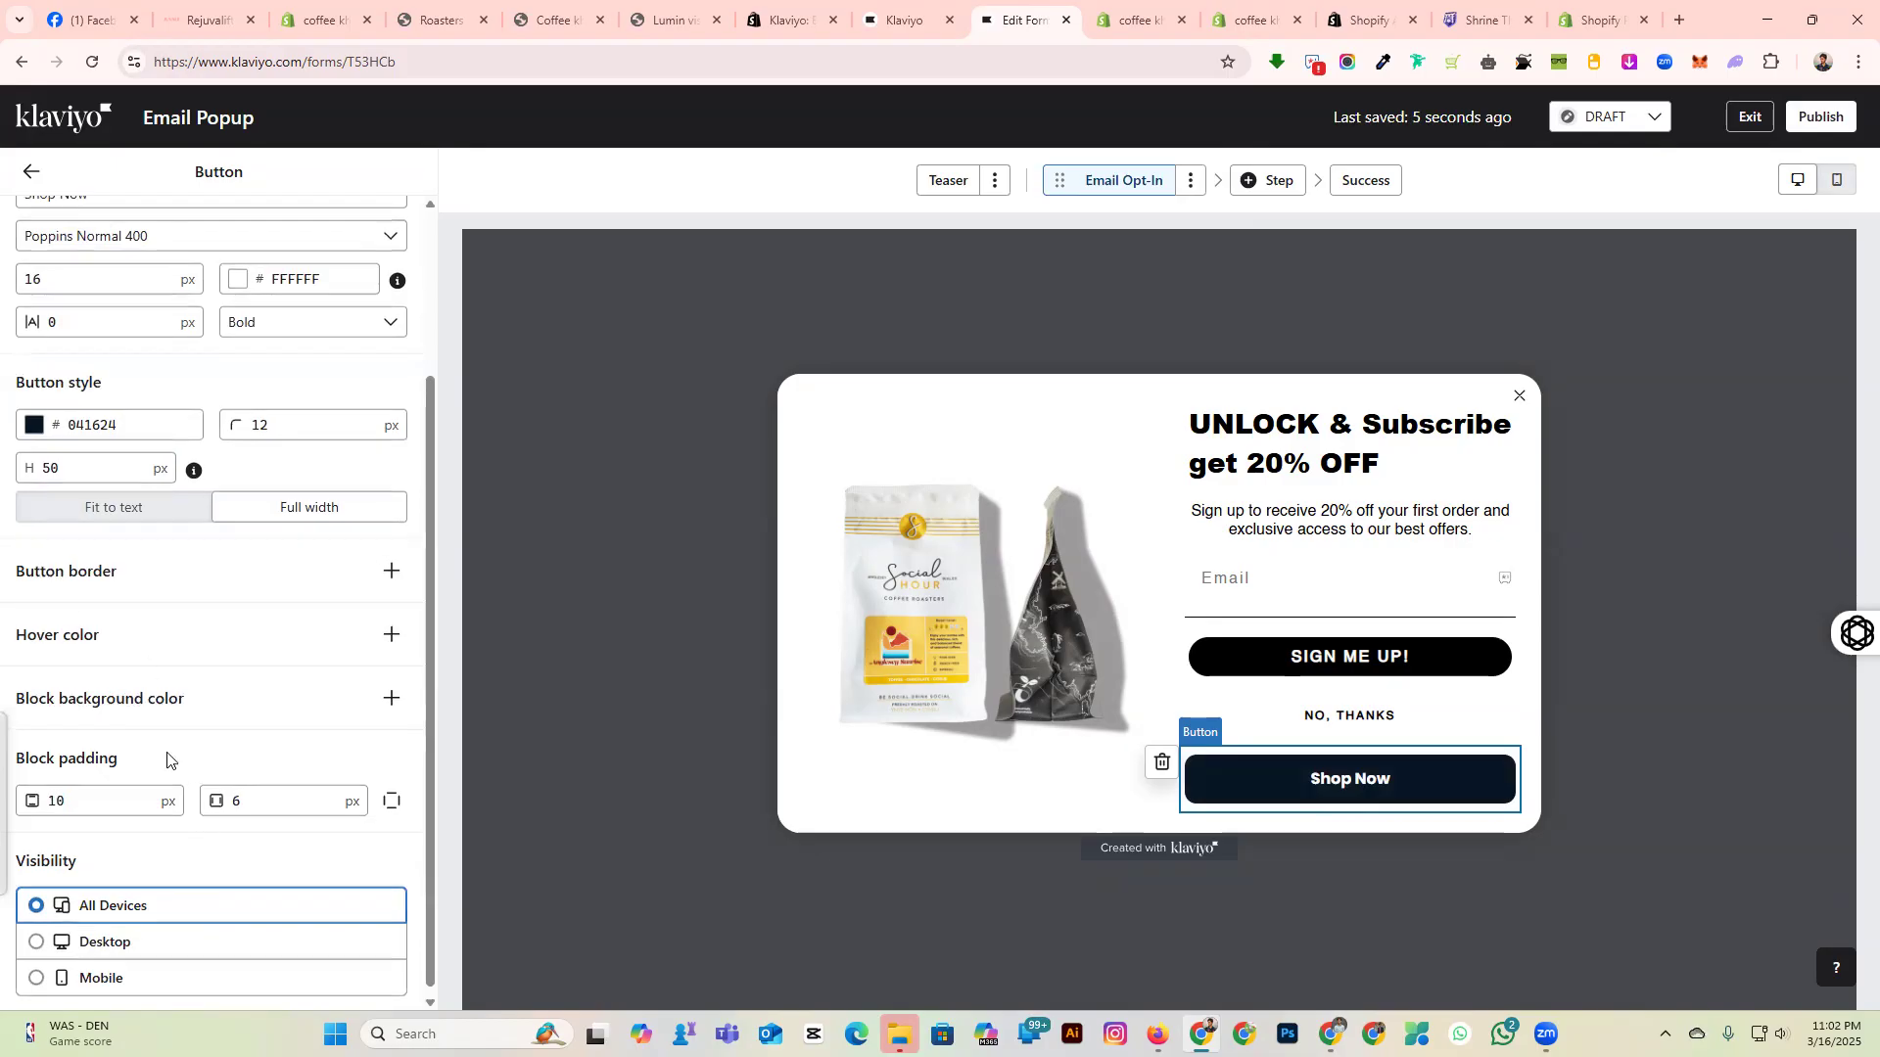
pyautogui.scroll(2, 167, 760)
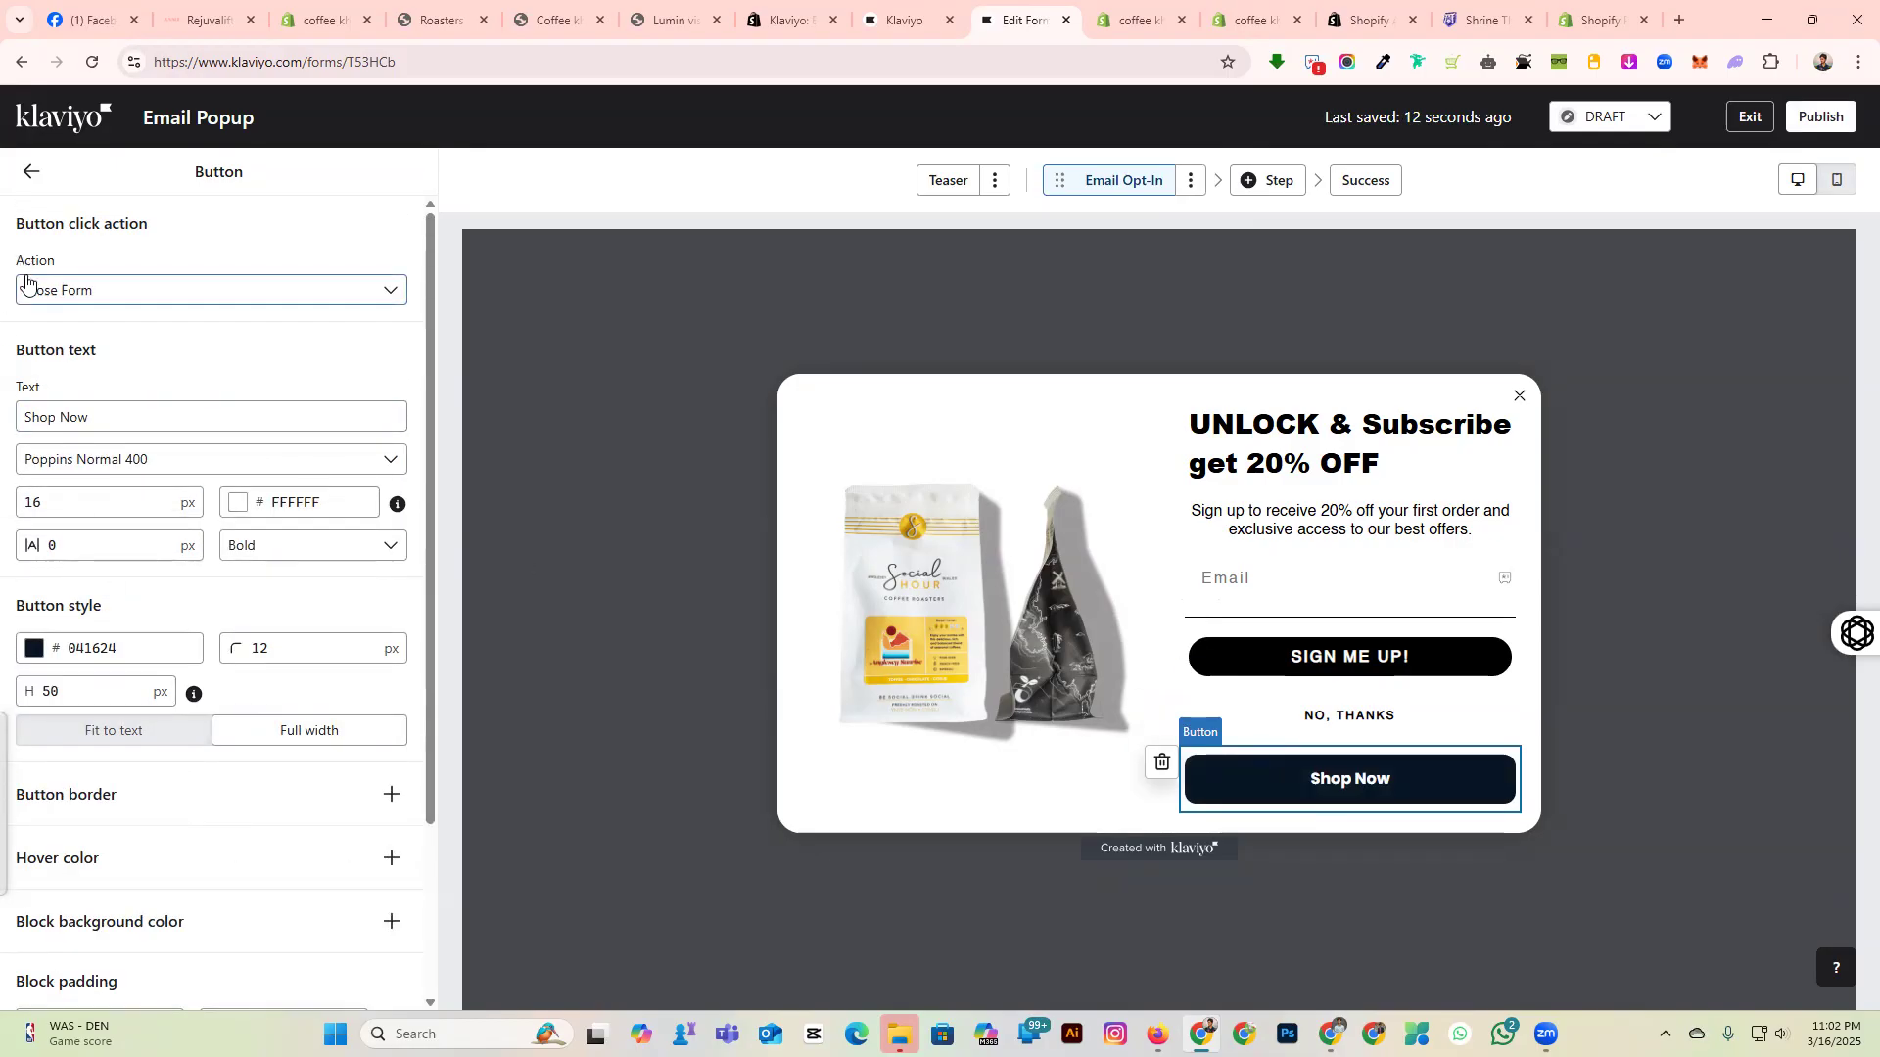
pyautogui.click(279, 310)
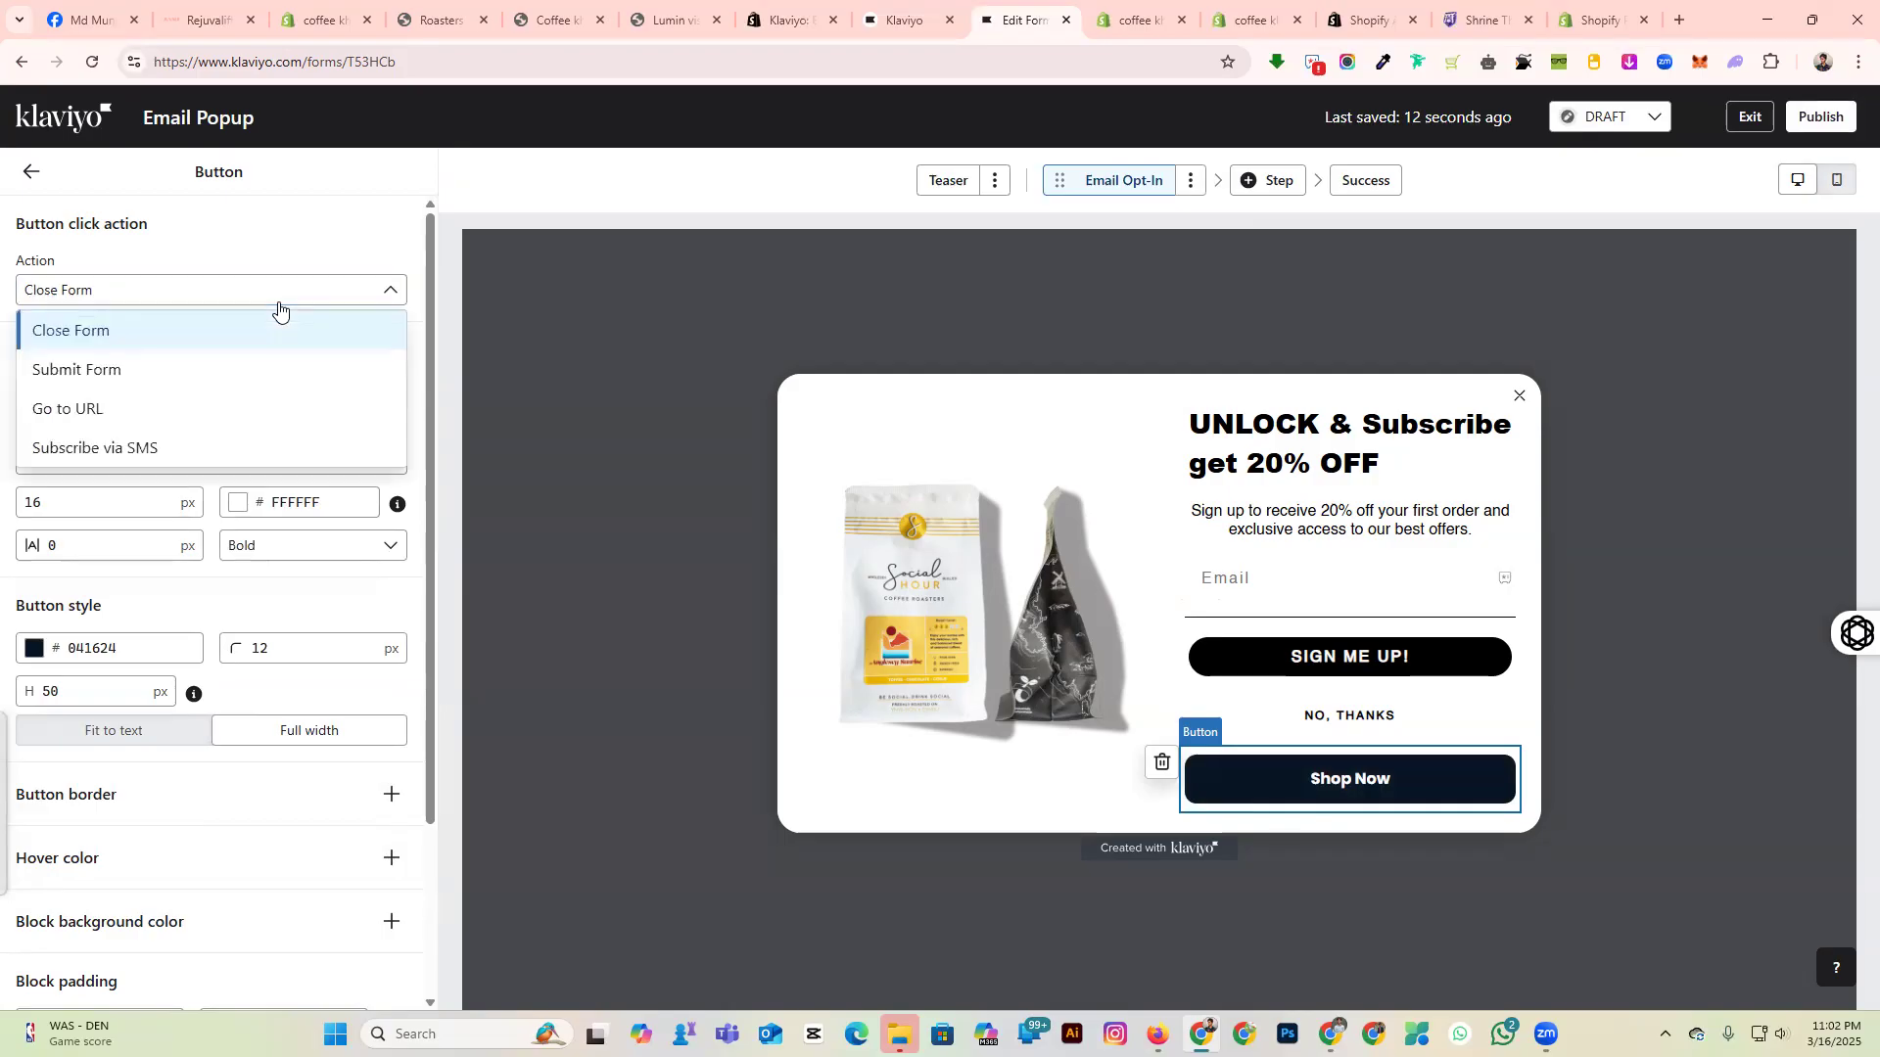
pyautogui.click(69, 410)
pyautogui.click(44, 362)
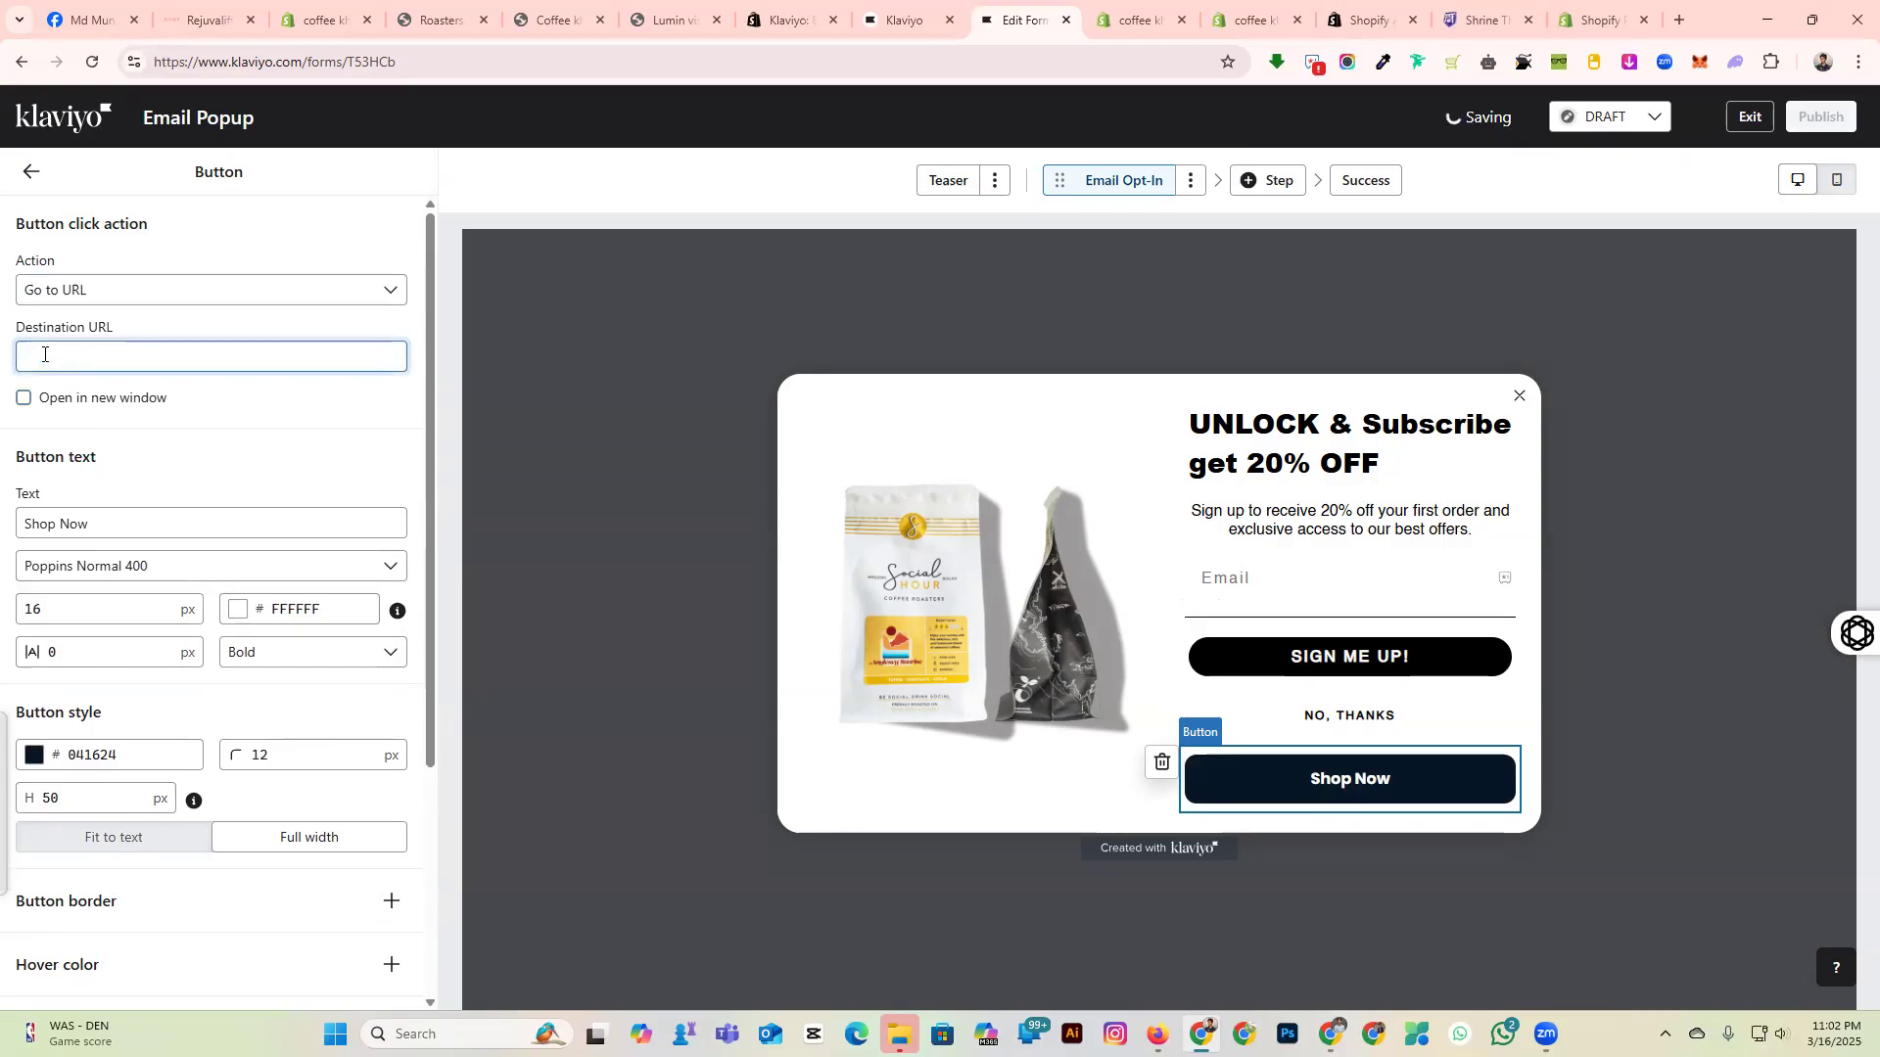
# Copy the Roasters Choice product page address from the store preview and use it as the Shop Now button's destination URL.
pyautogui.click(205, 19)
pyautogui.click(431, 20)
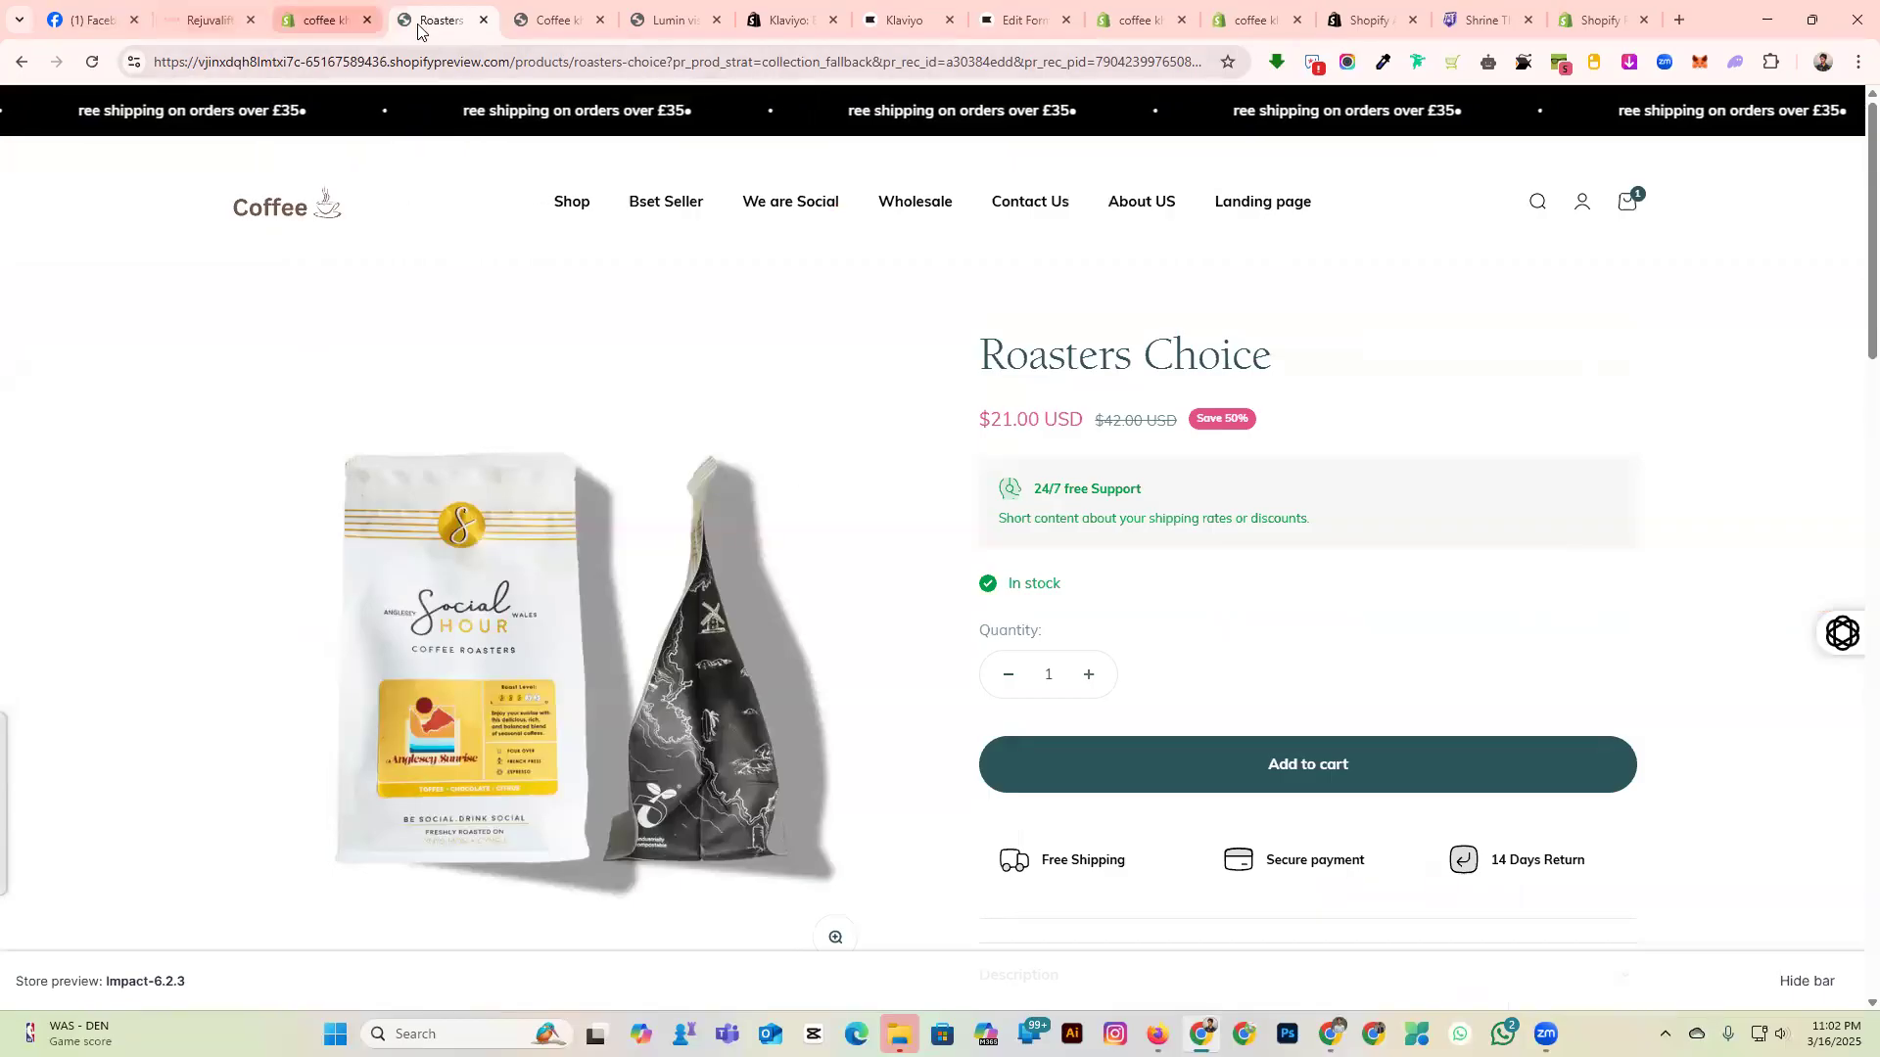
pyautogui.rightClick(584, 54)
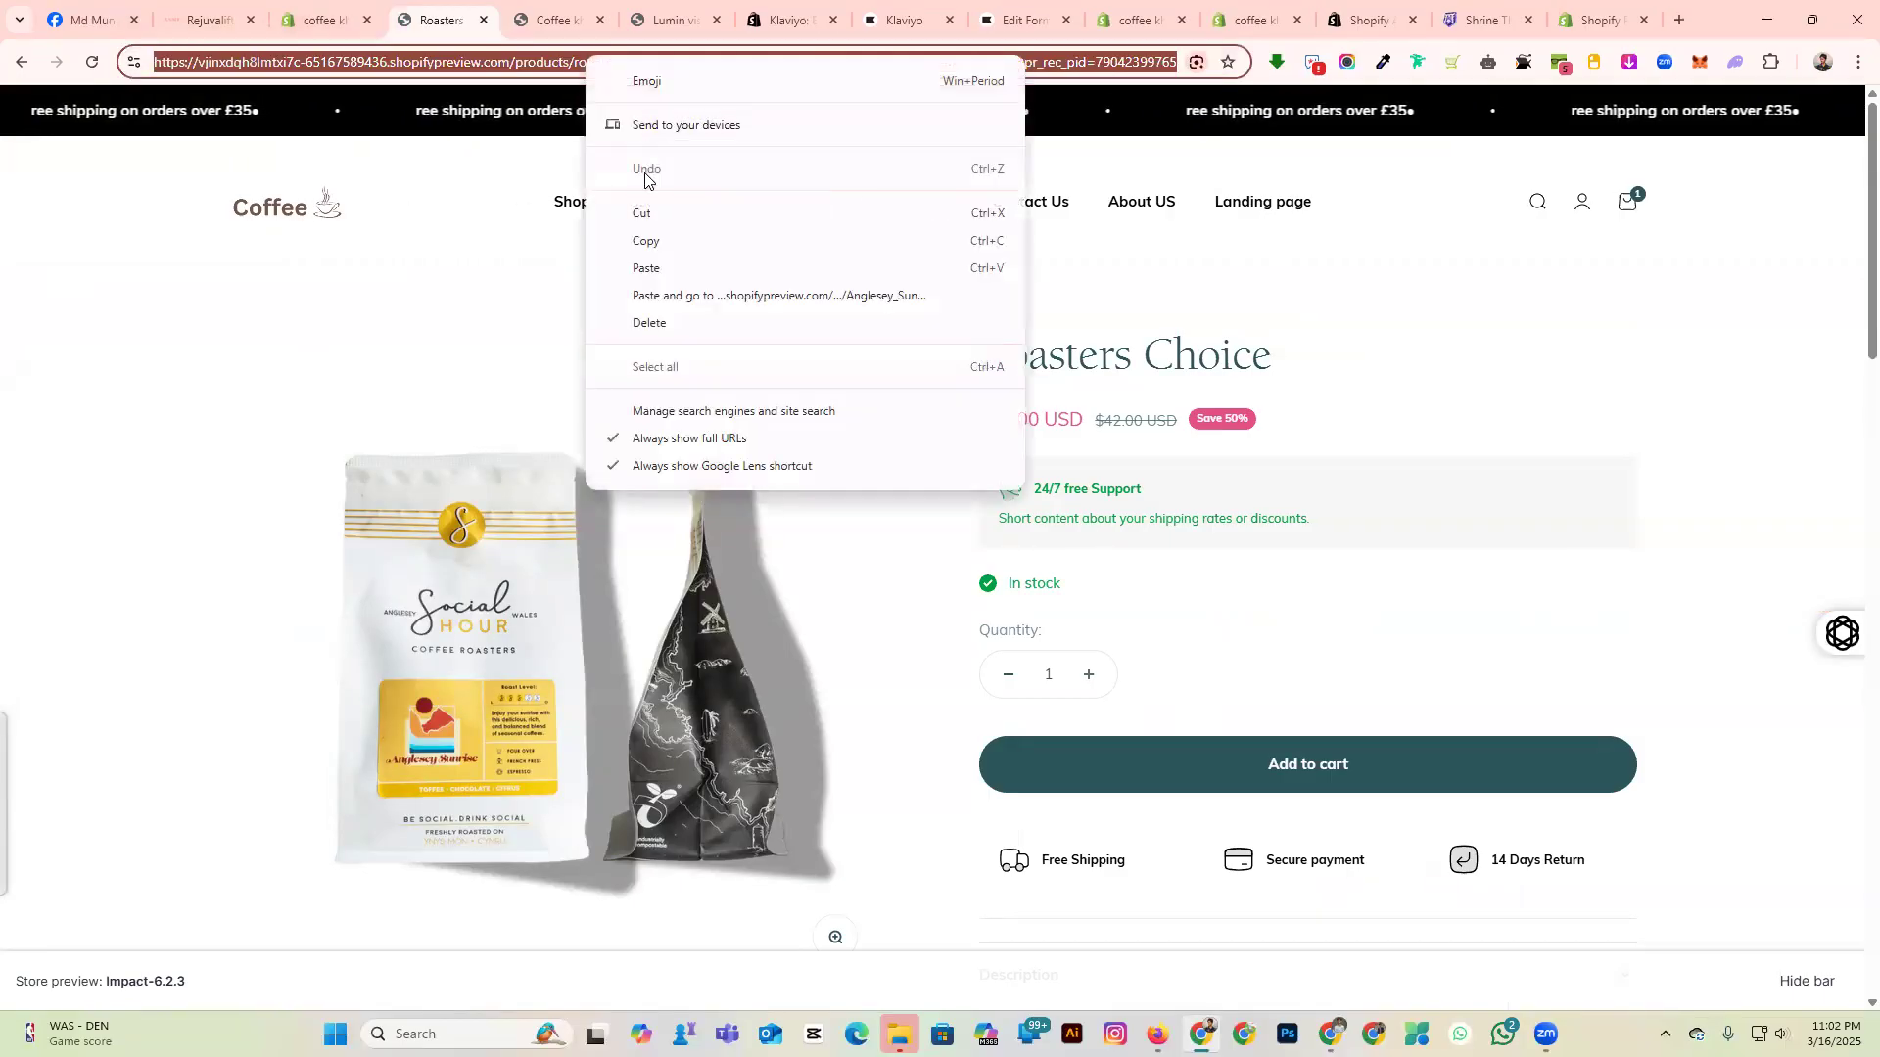
pyautogui.click(642, 244)
pyautogui.click(982, 8)
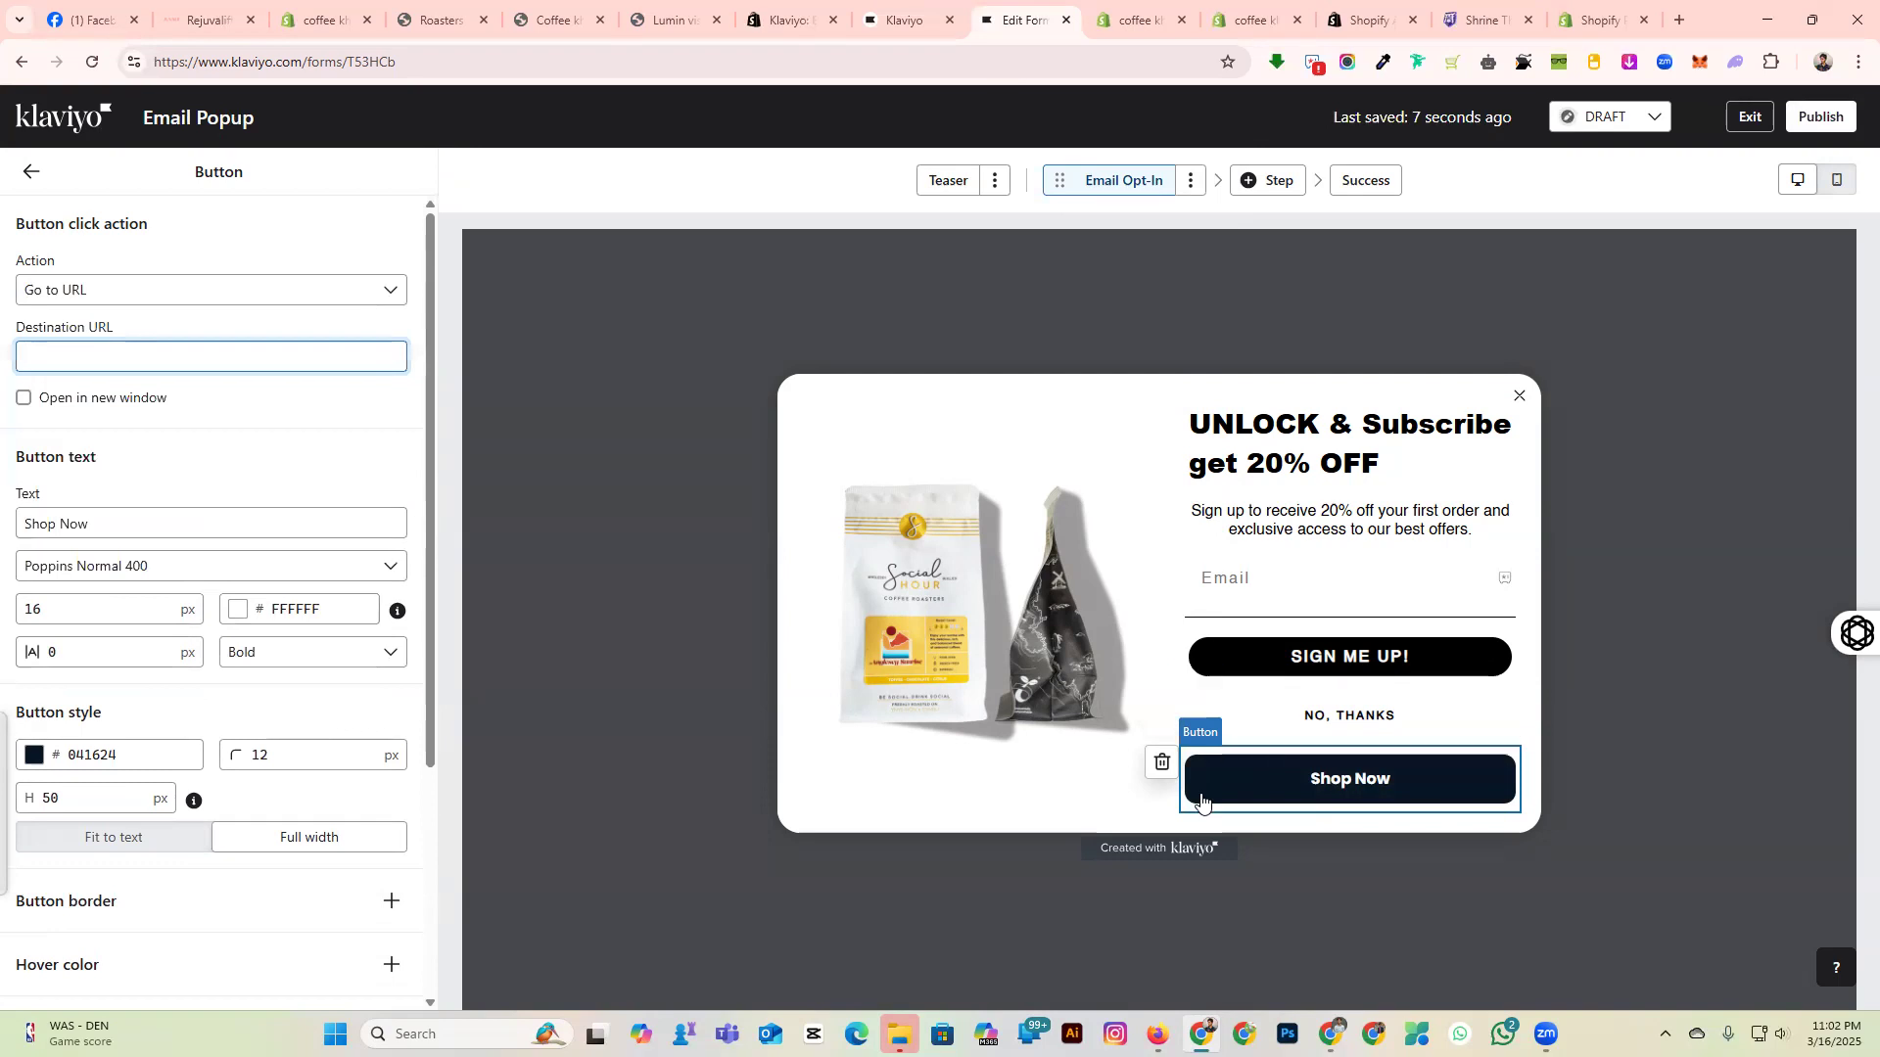
pyautogui.rightClick(54, 355)
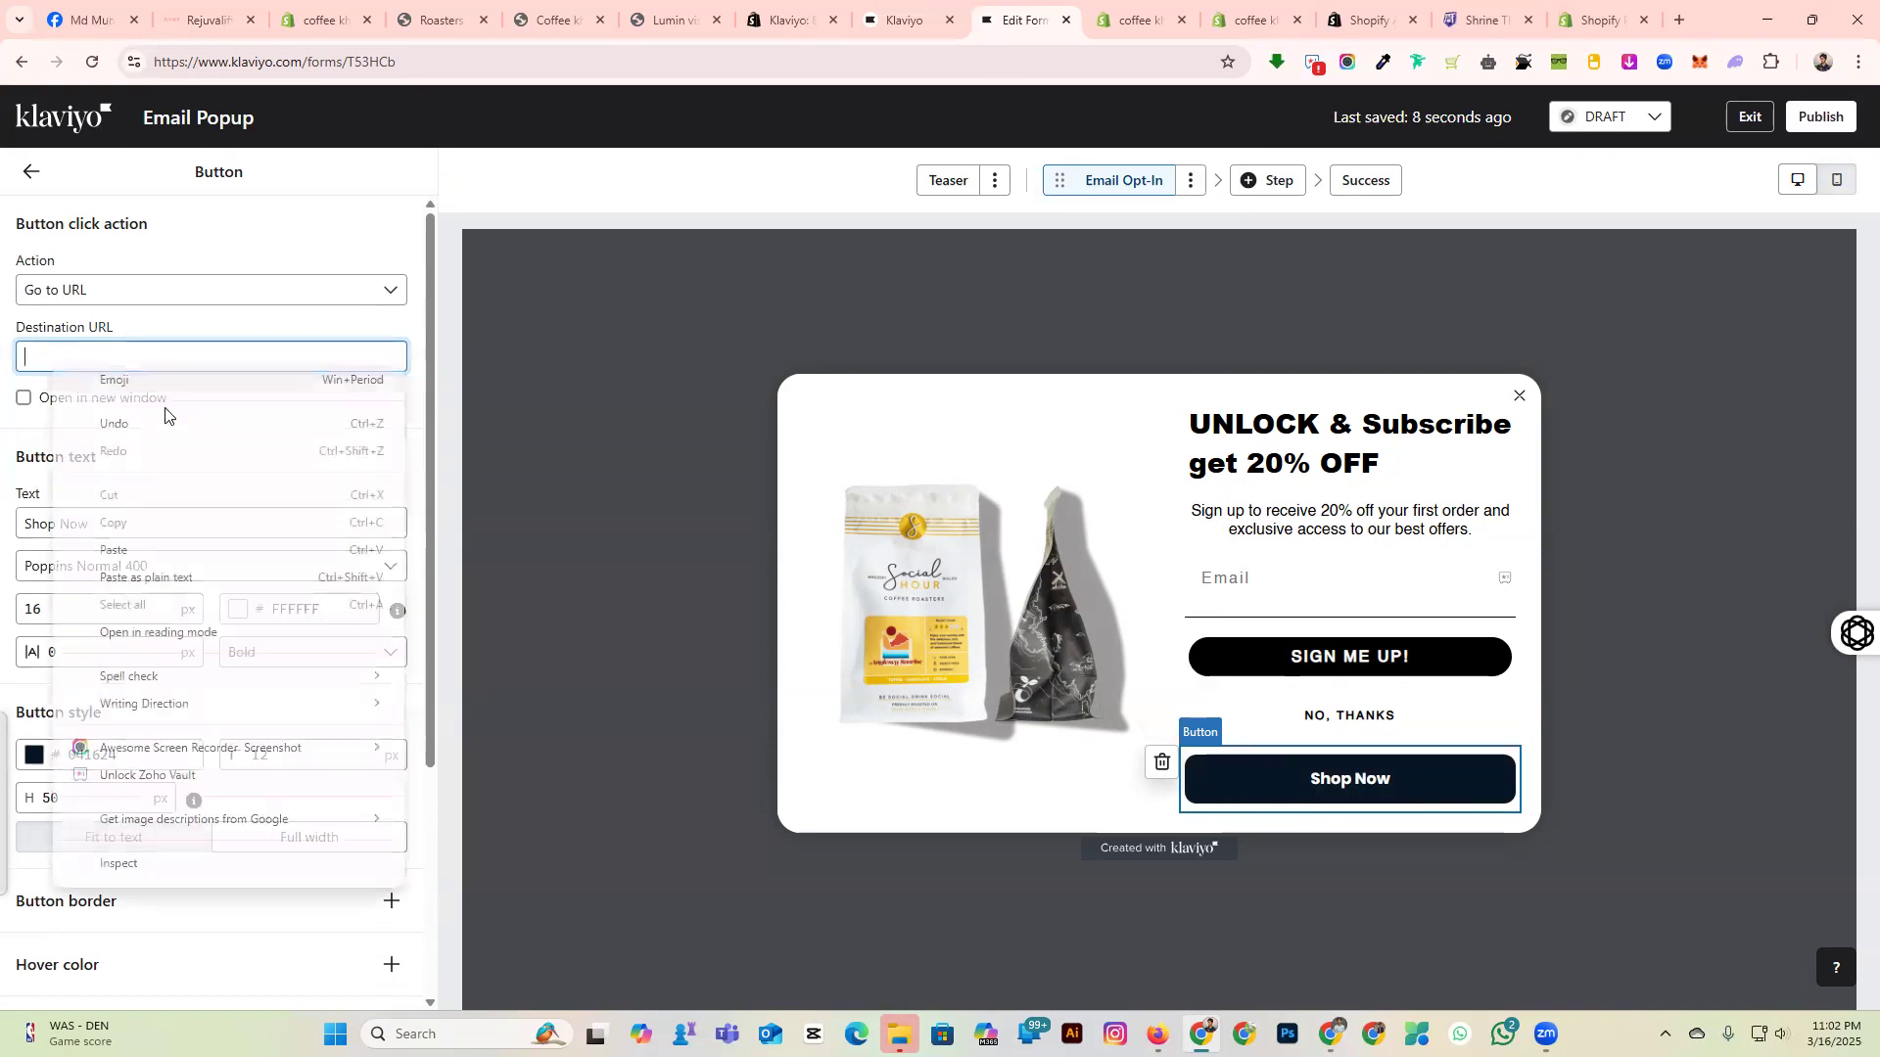
pyautogui.click(114, 537)
pyautogui.click(247, 411)
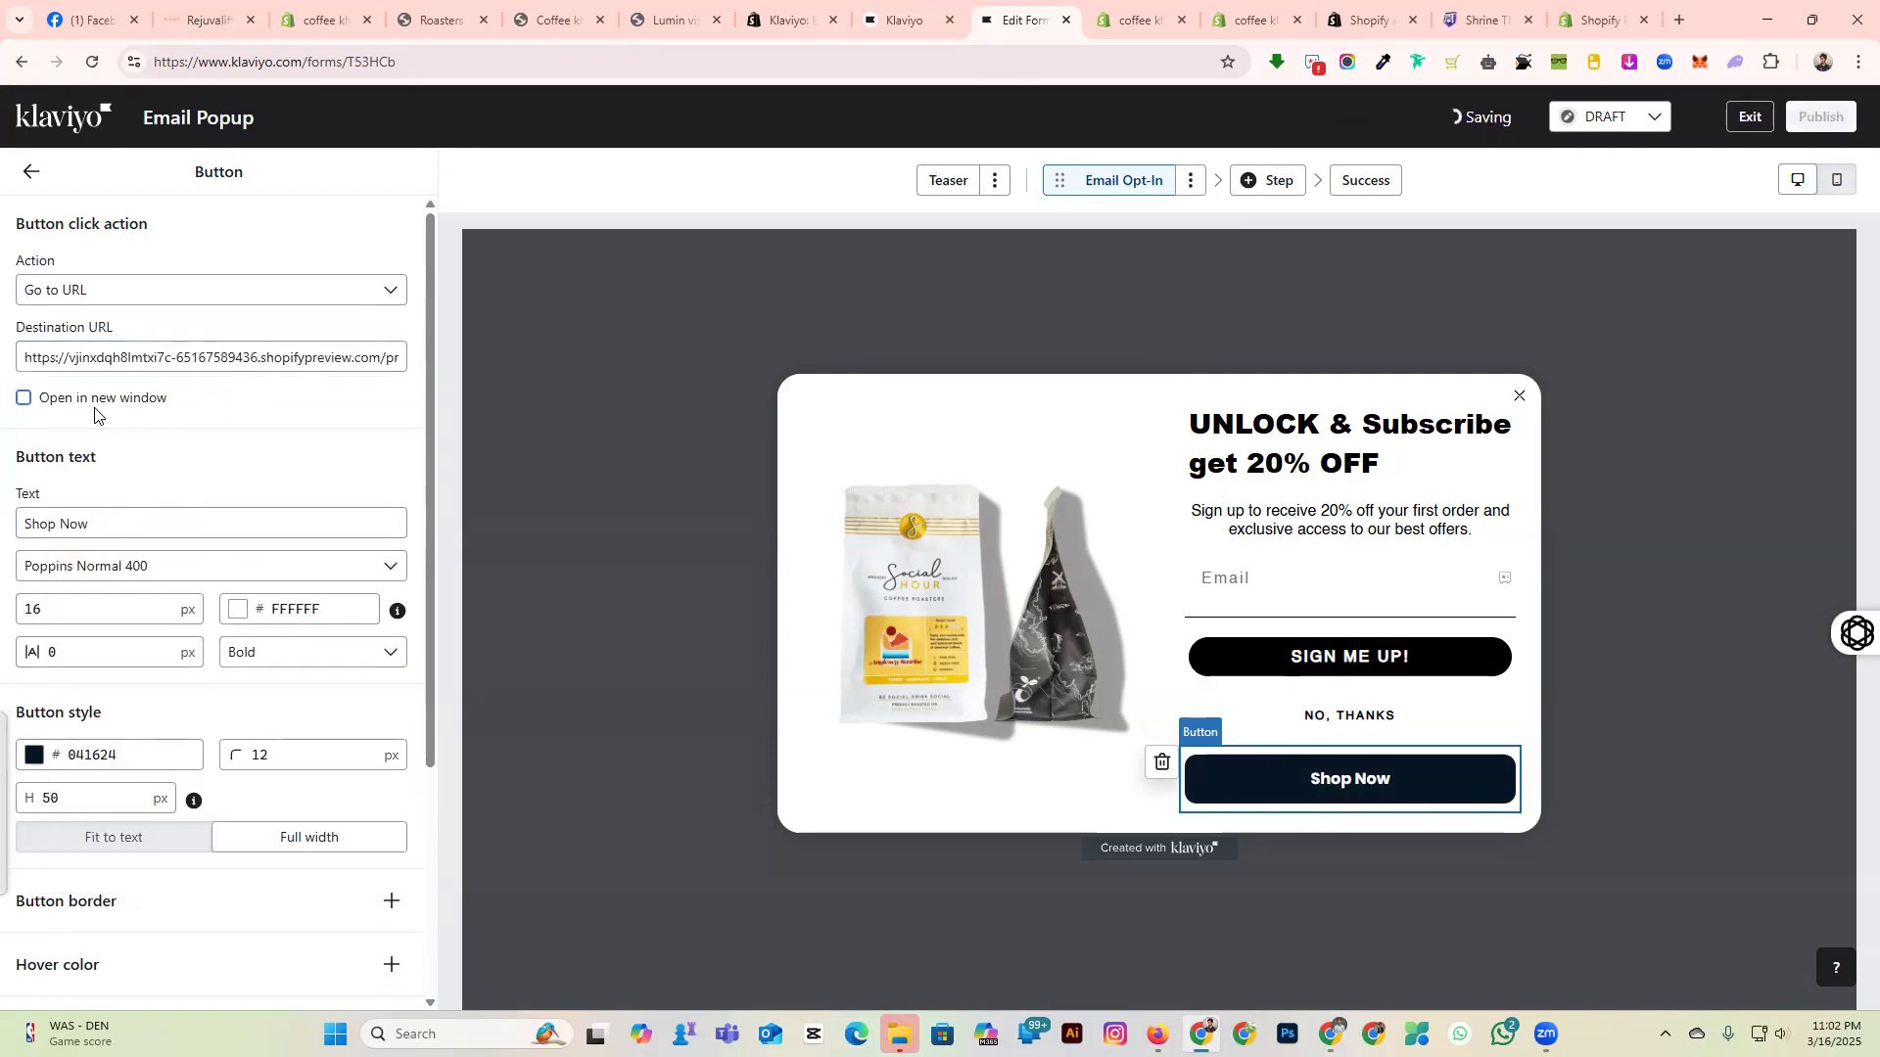
# Recheck the linked product page and set the Shop Now link to open in a new window.
pyautogui.click(453, 10)
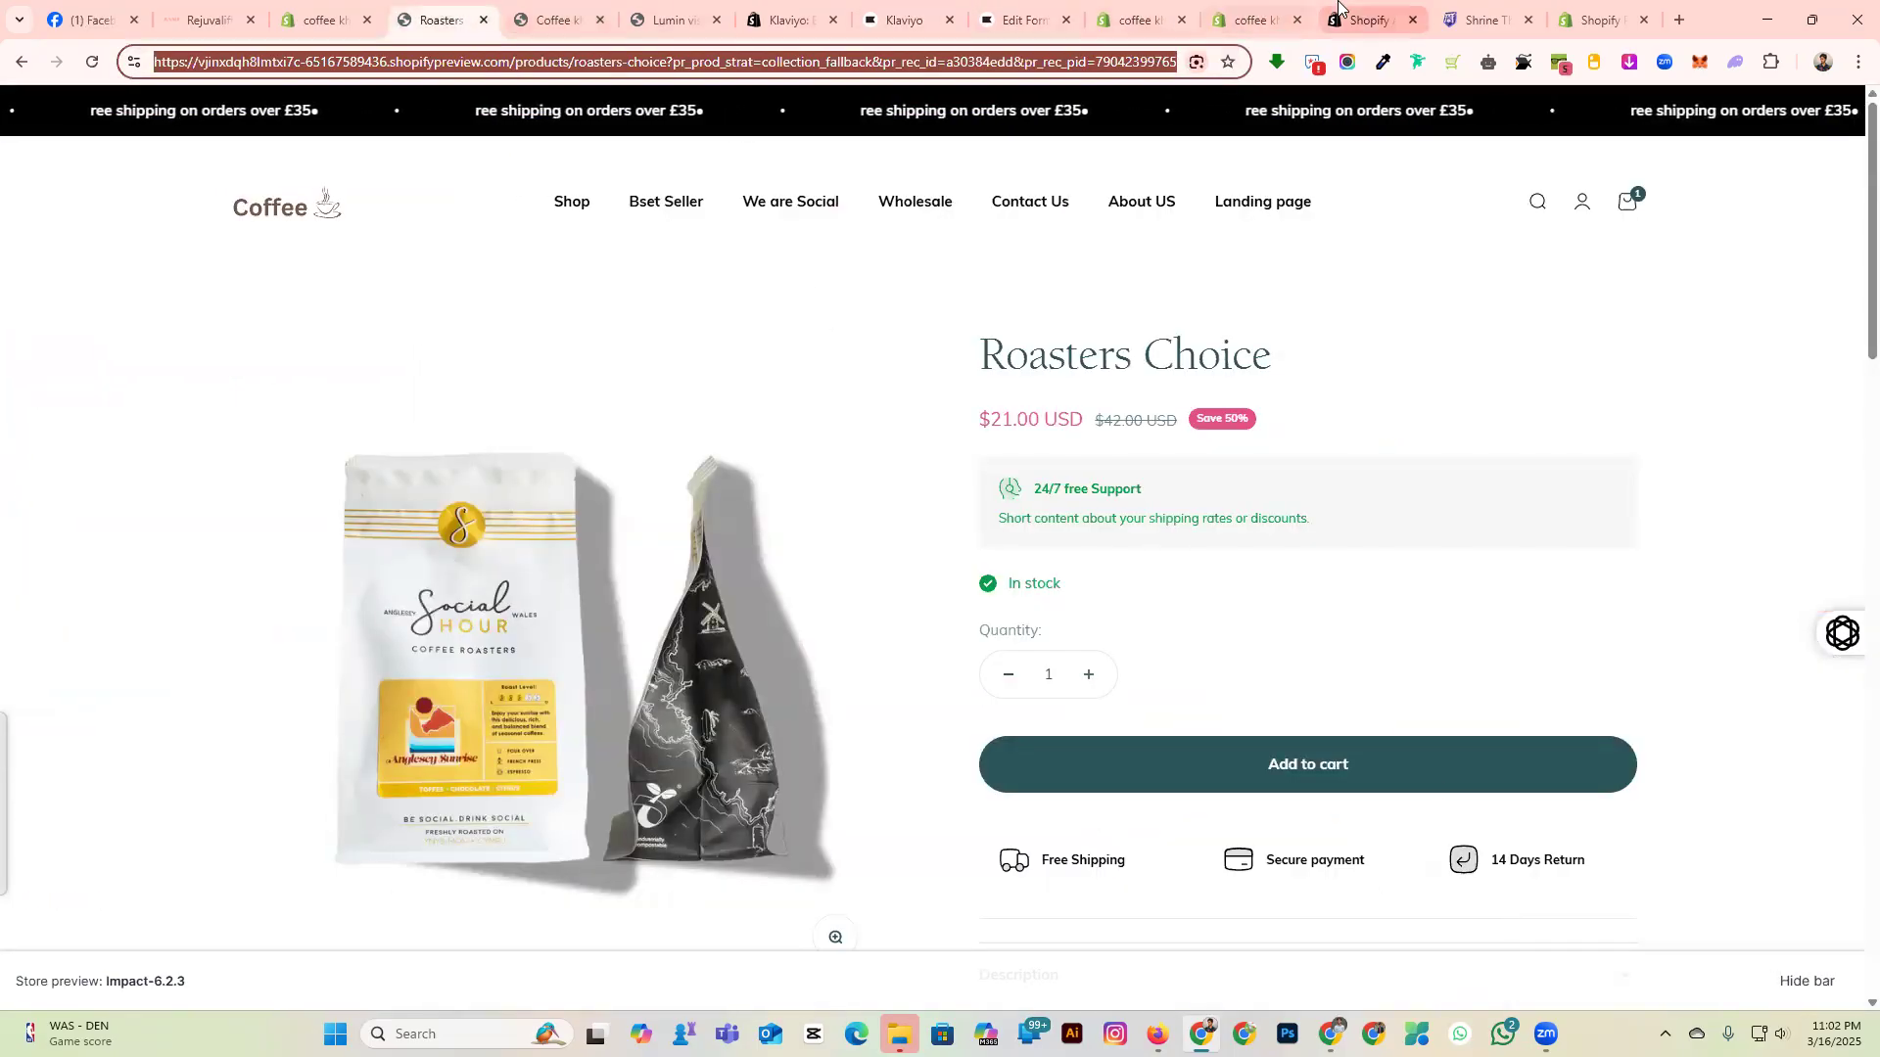
pyautogui.click(1026, 36)
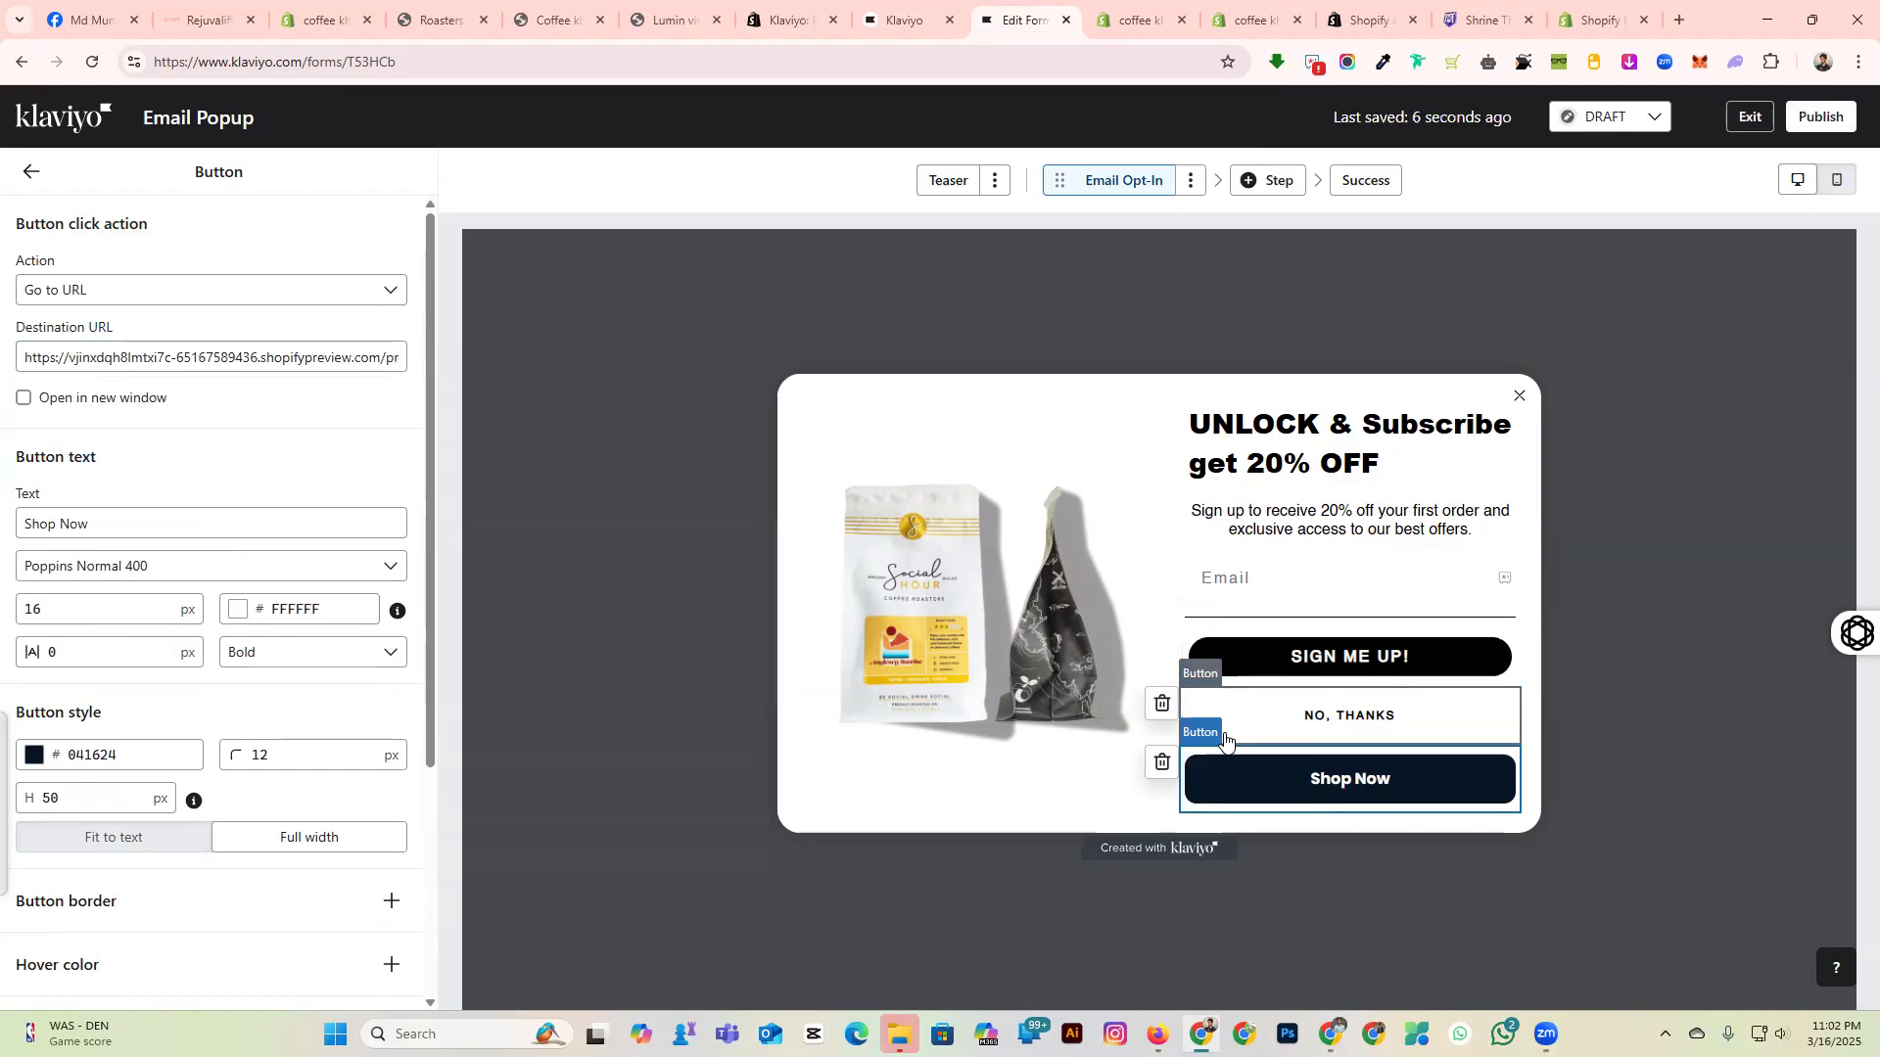
pyautogui.click(78, 405)
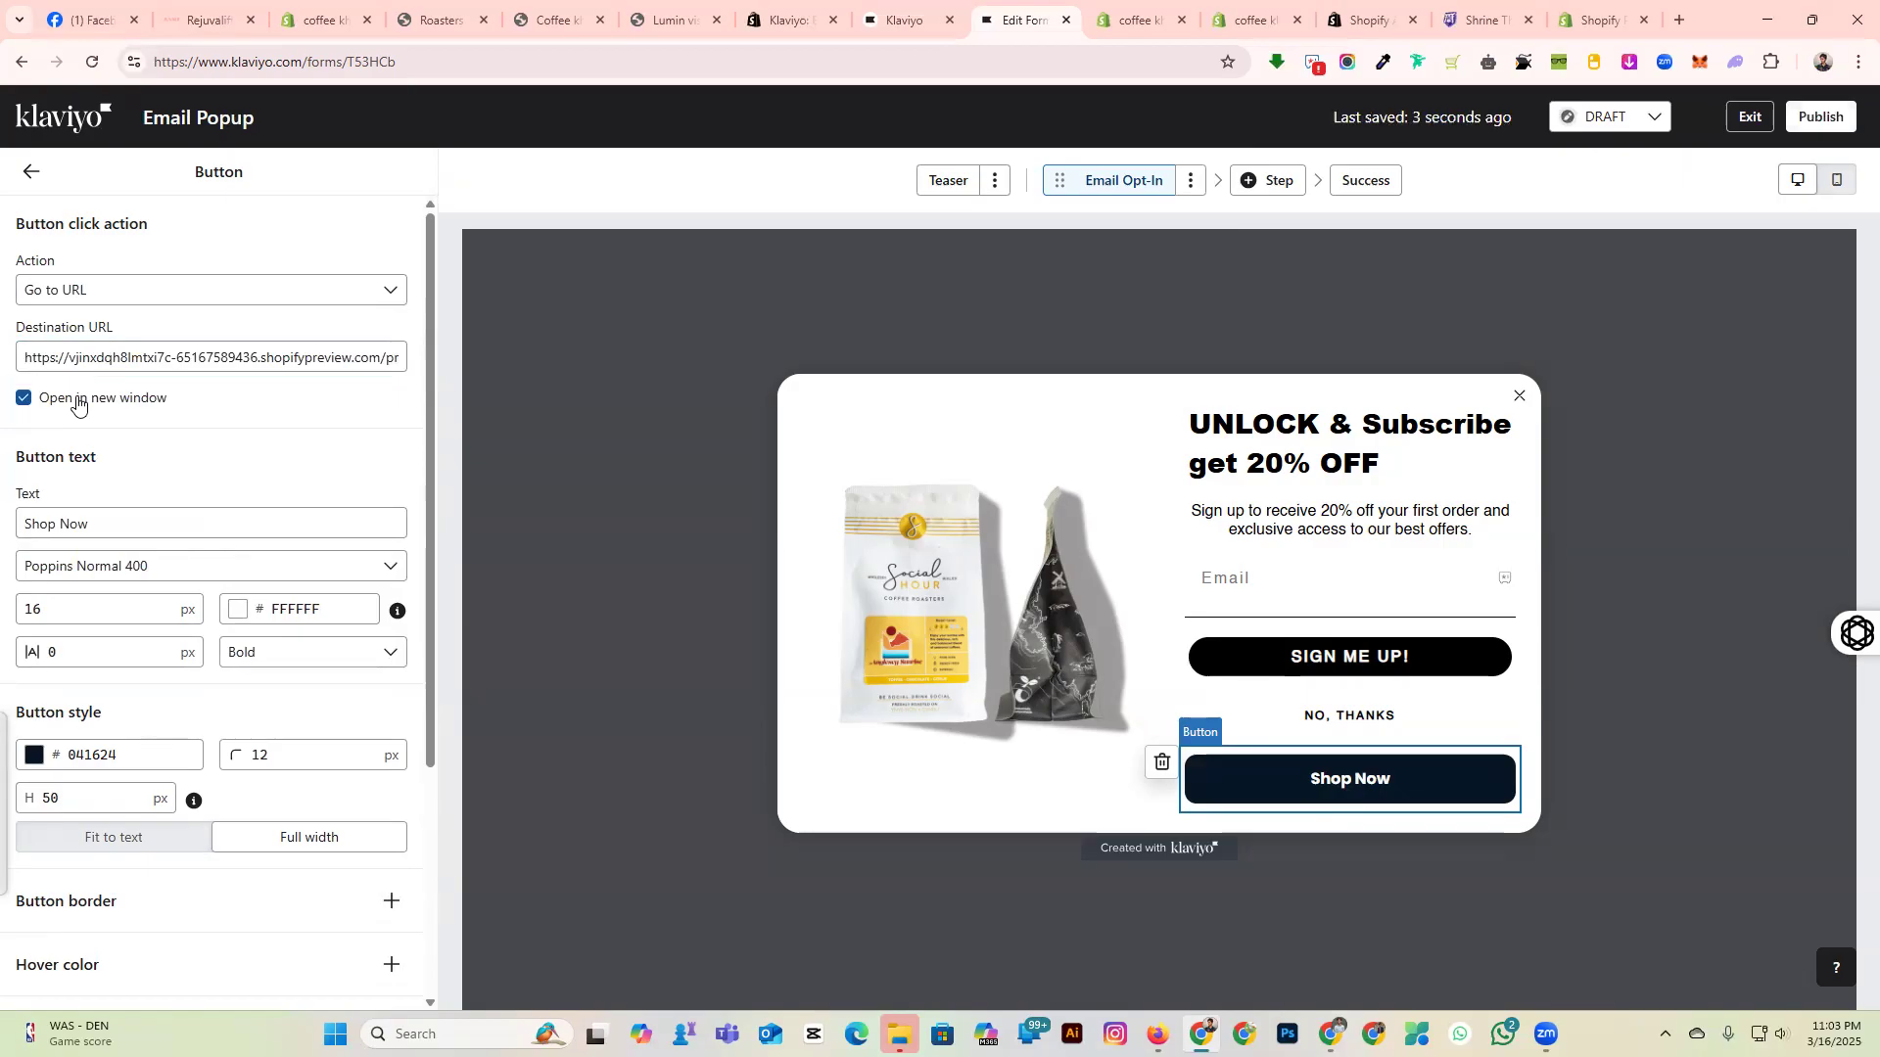
pyautogui.click(79, 403)
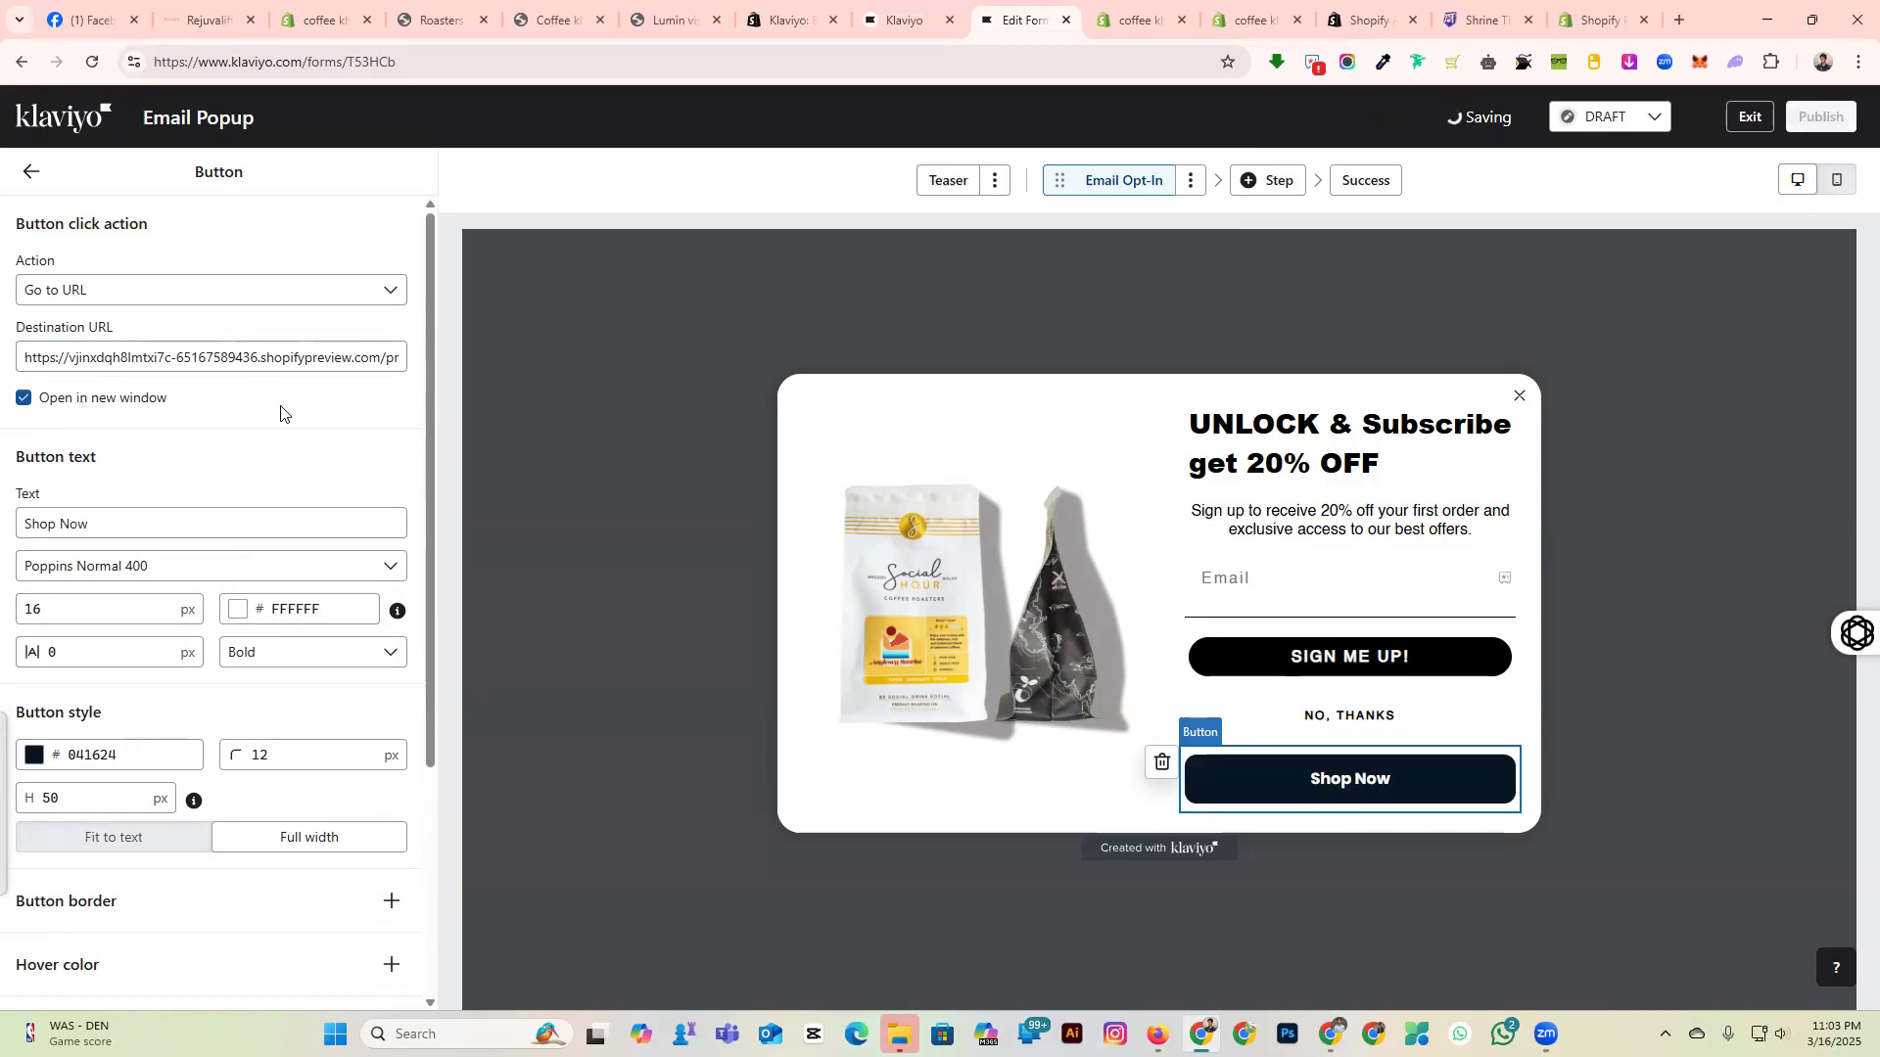
# Delete the Shop Now button block from the Email Opt-In form.
pyautogui.scroll(-4, 239, 720)
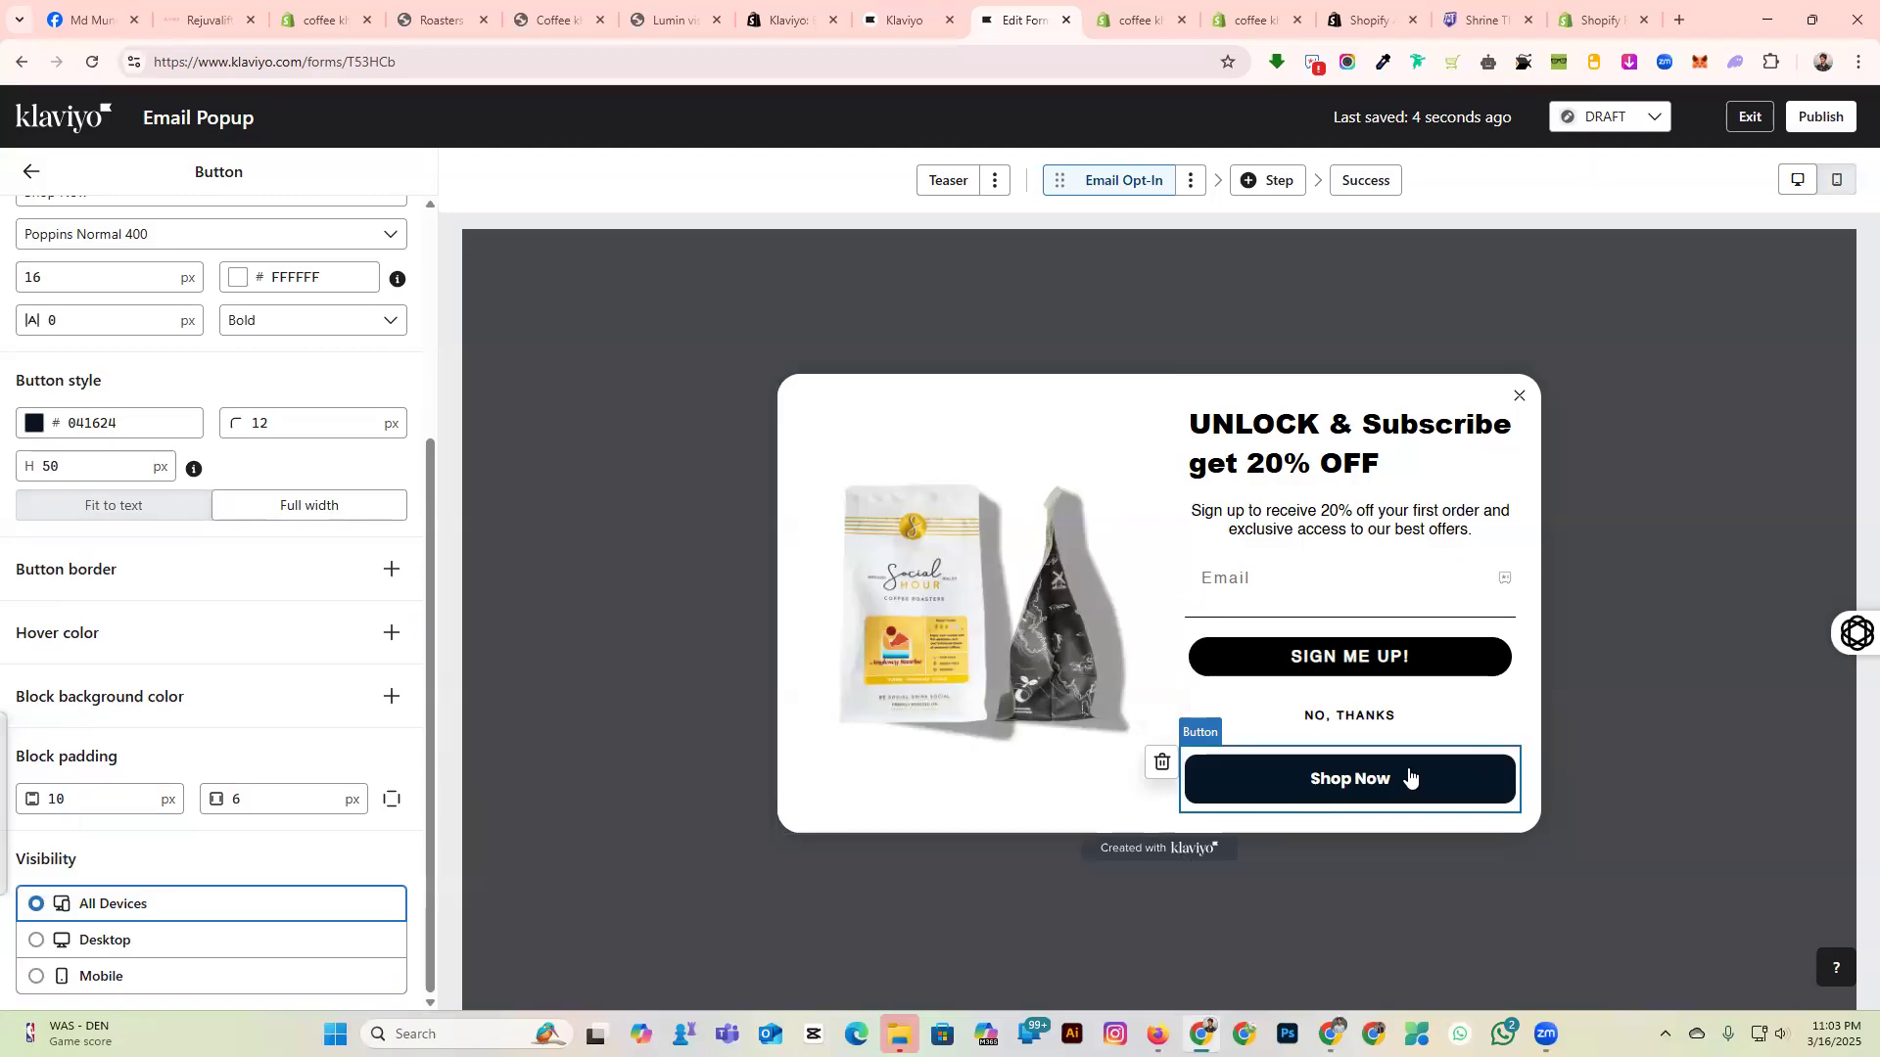
pyautogui.click(1162, 762)
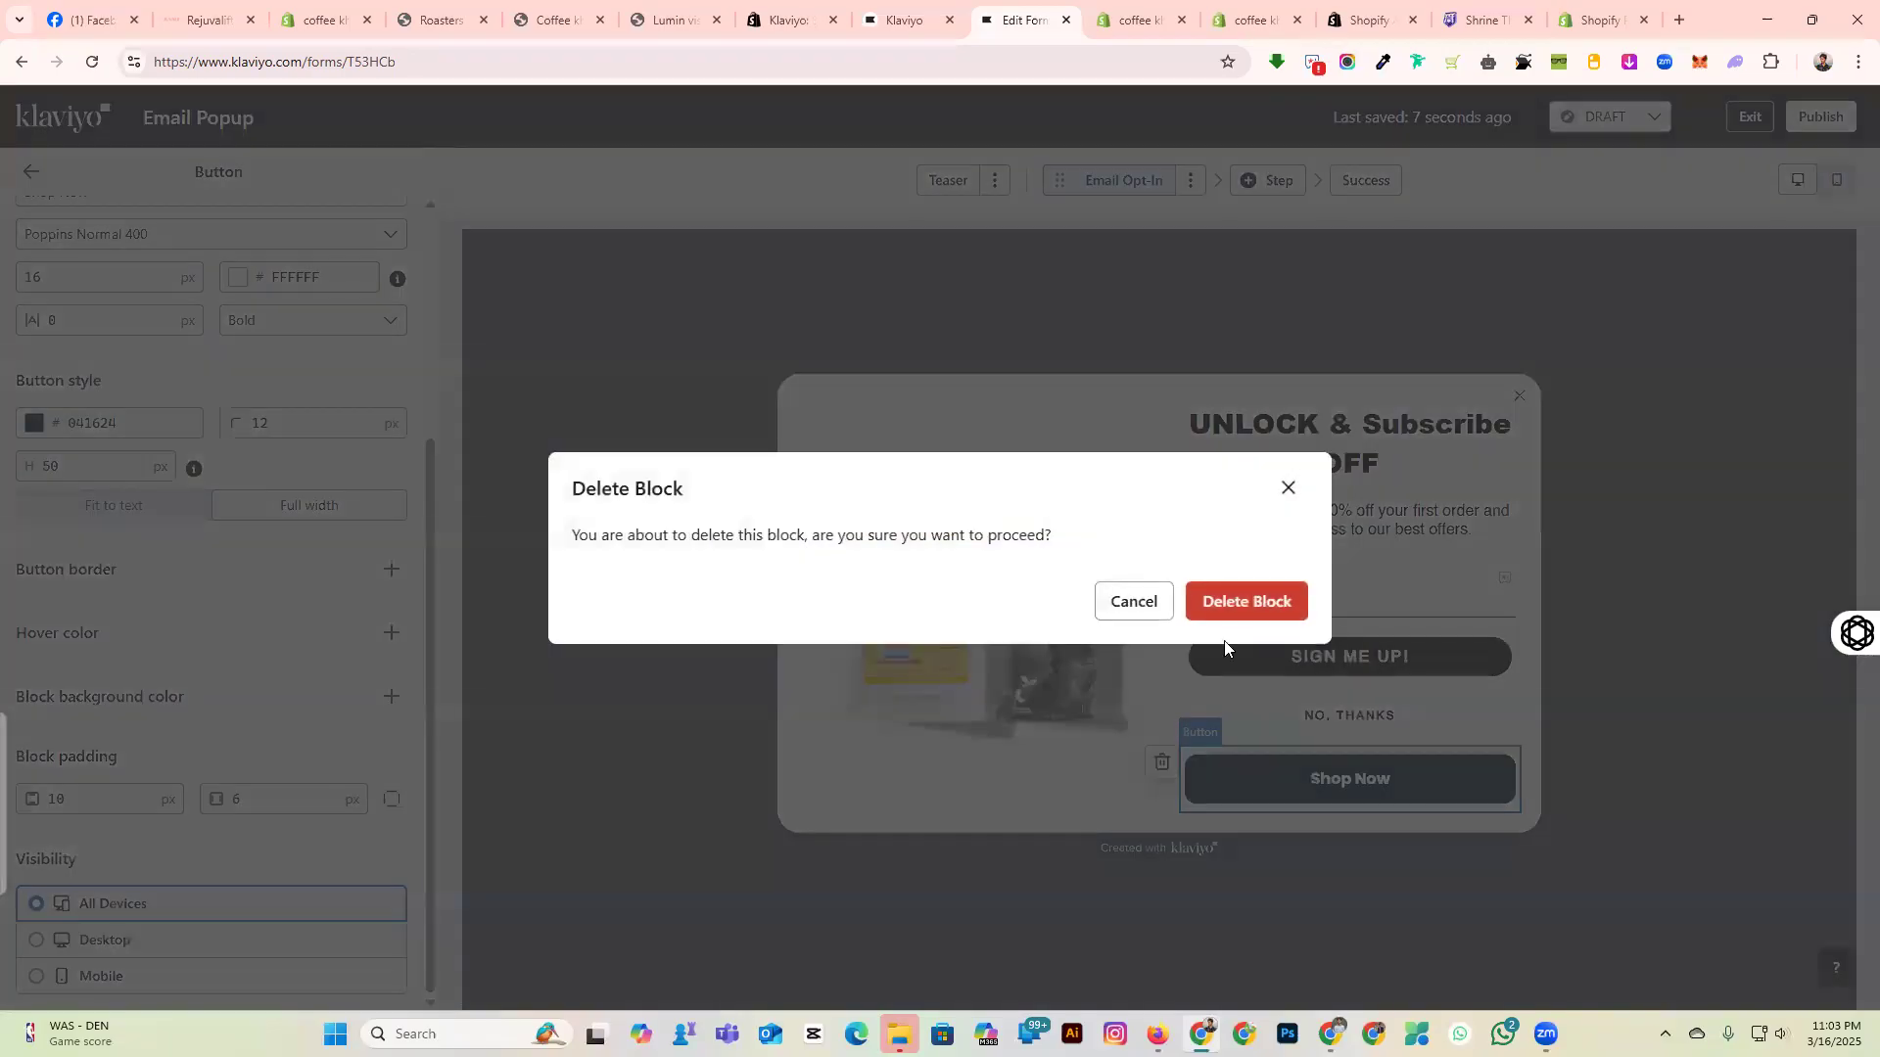
pyautogui.click(1259, 604)
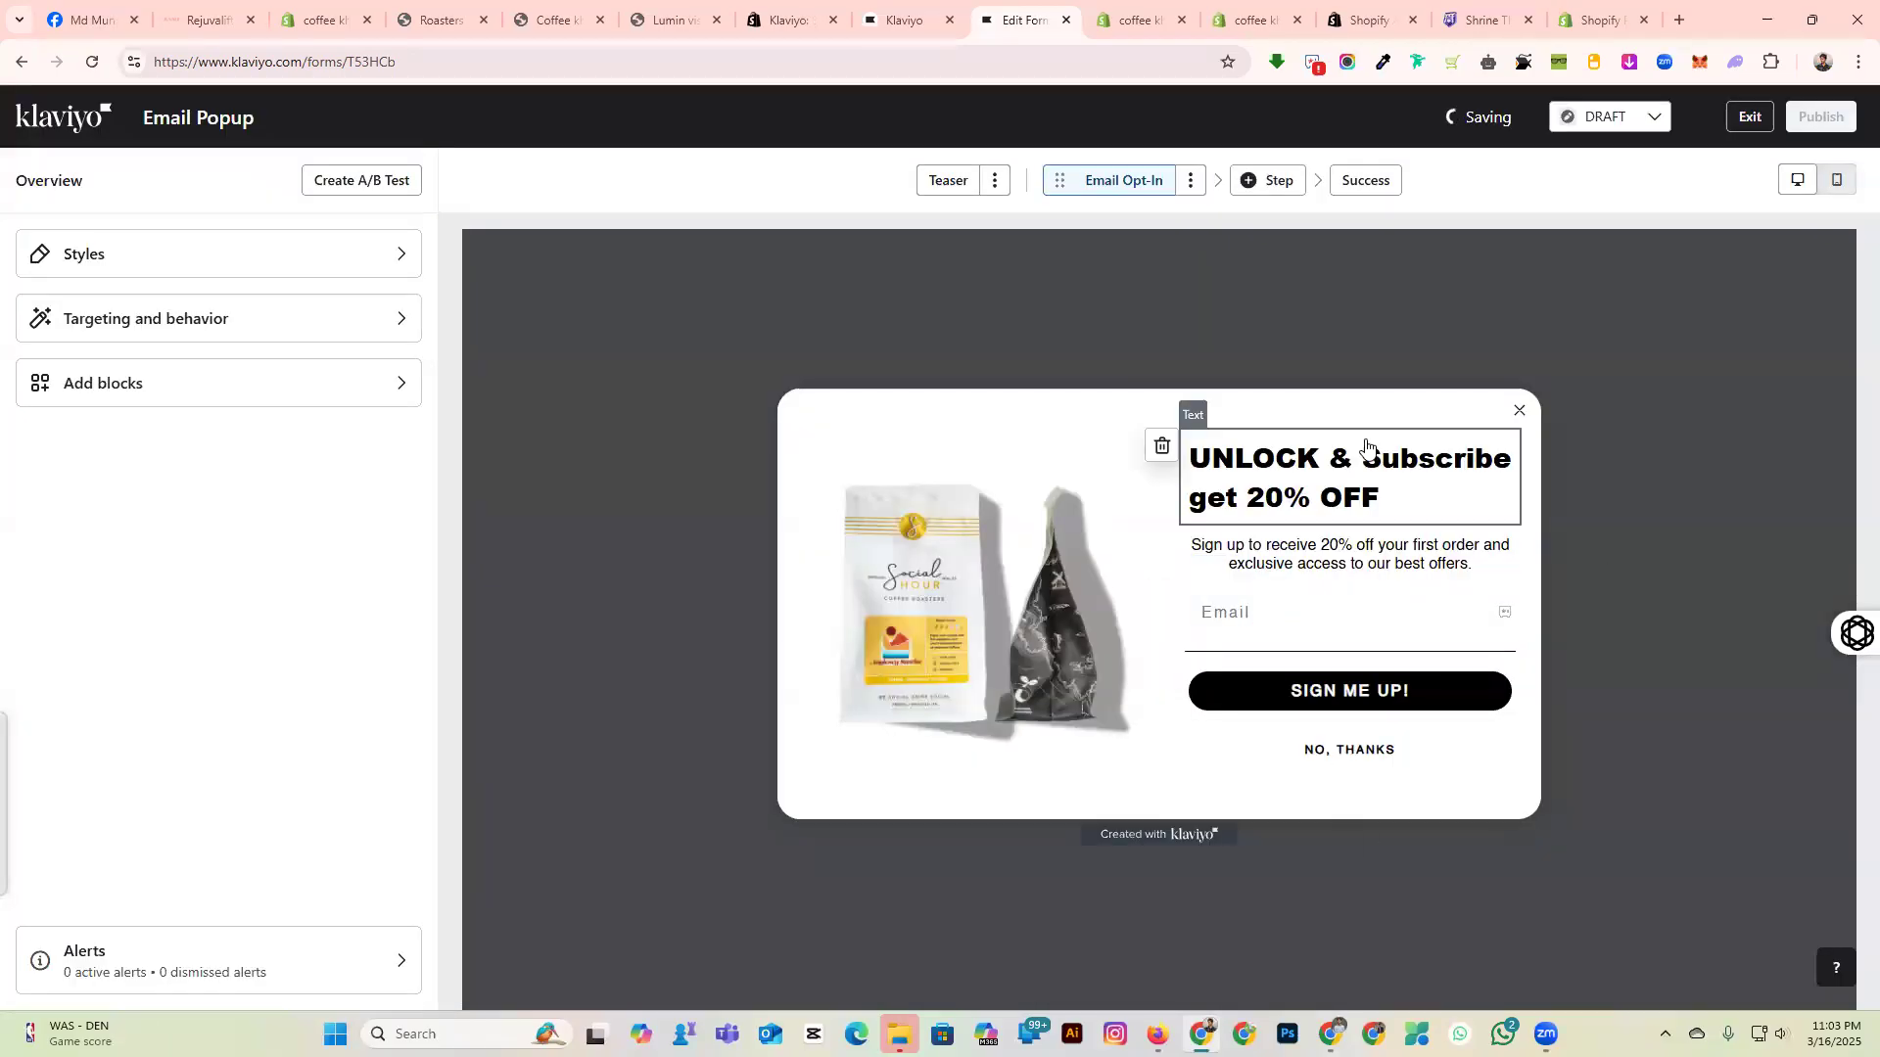
# Look over the popup's text blocks and side image, and change the form's status from draft to live.
pyautogui.click(1254, 495)
pyautogui.click(1361, 576)
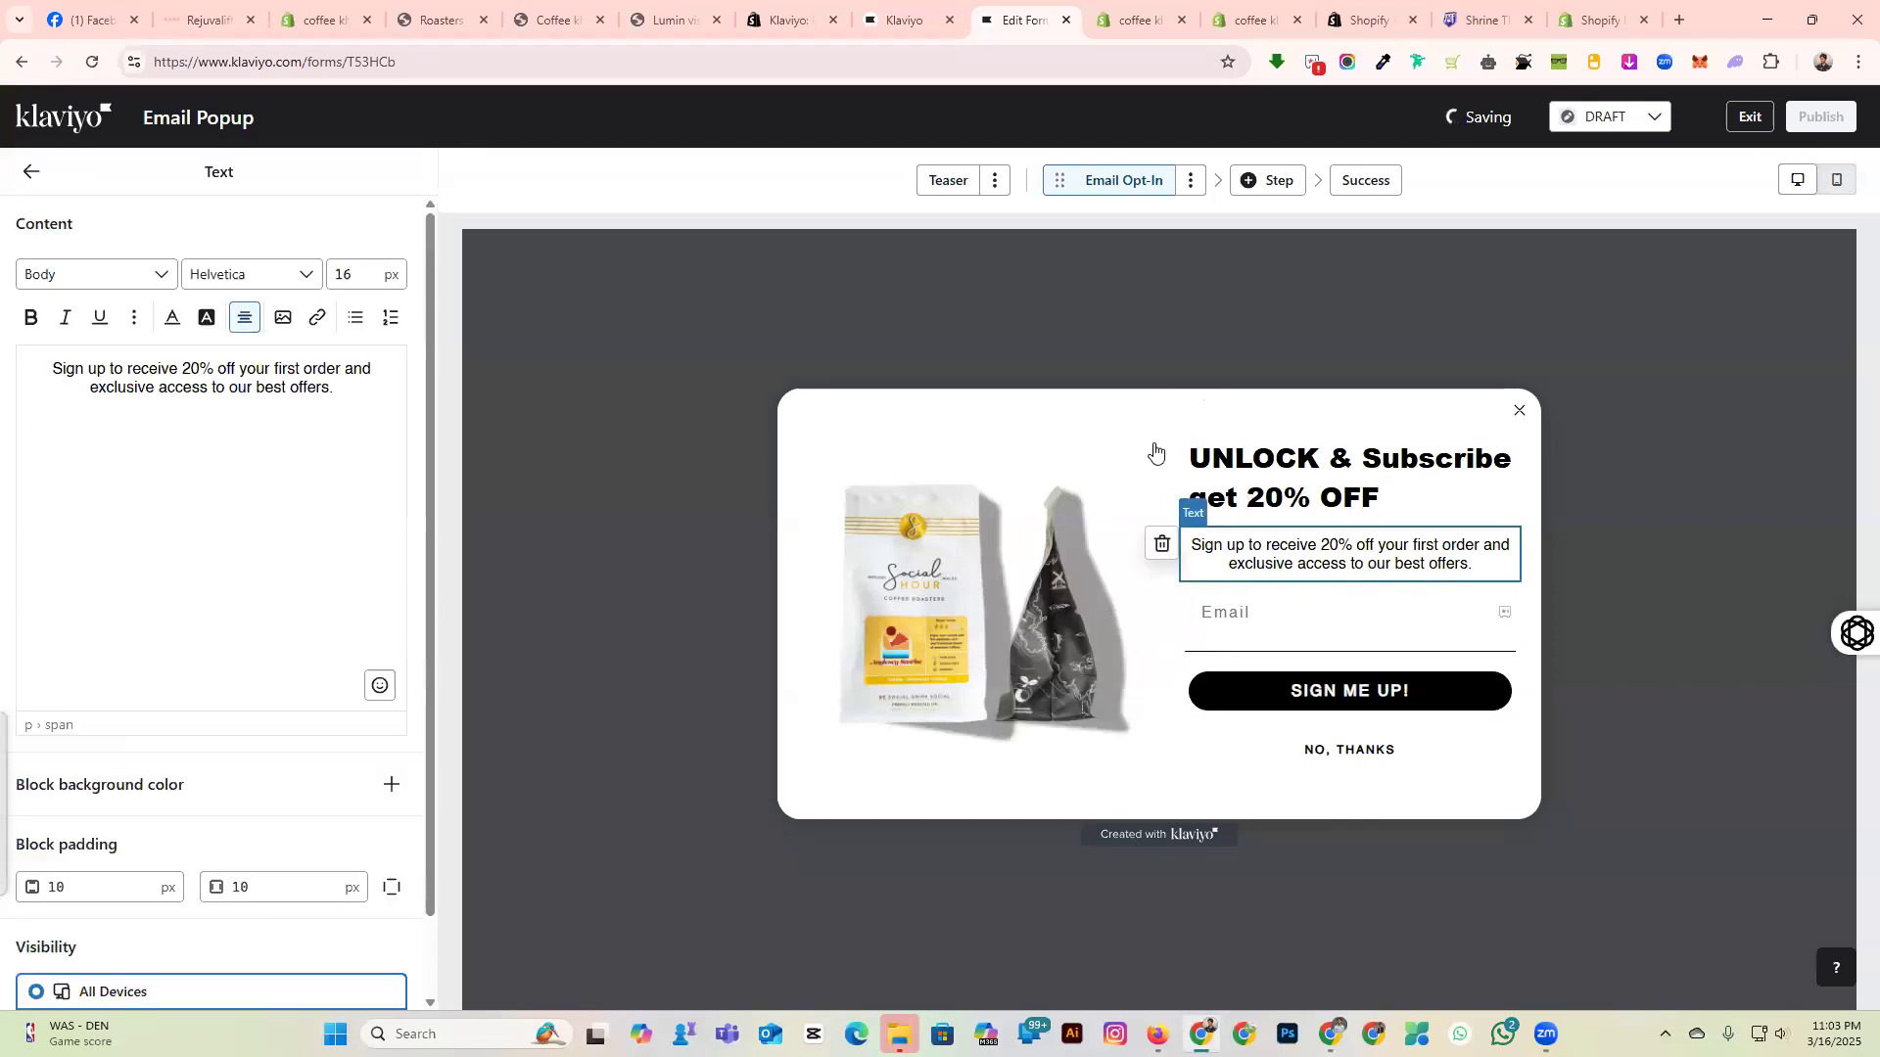
pyautogui.click(1138, 411)
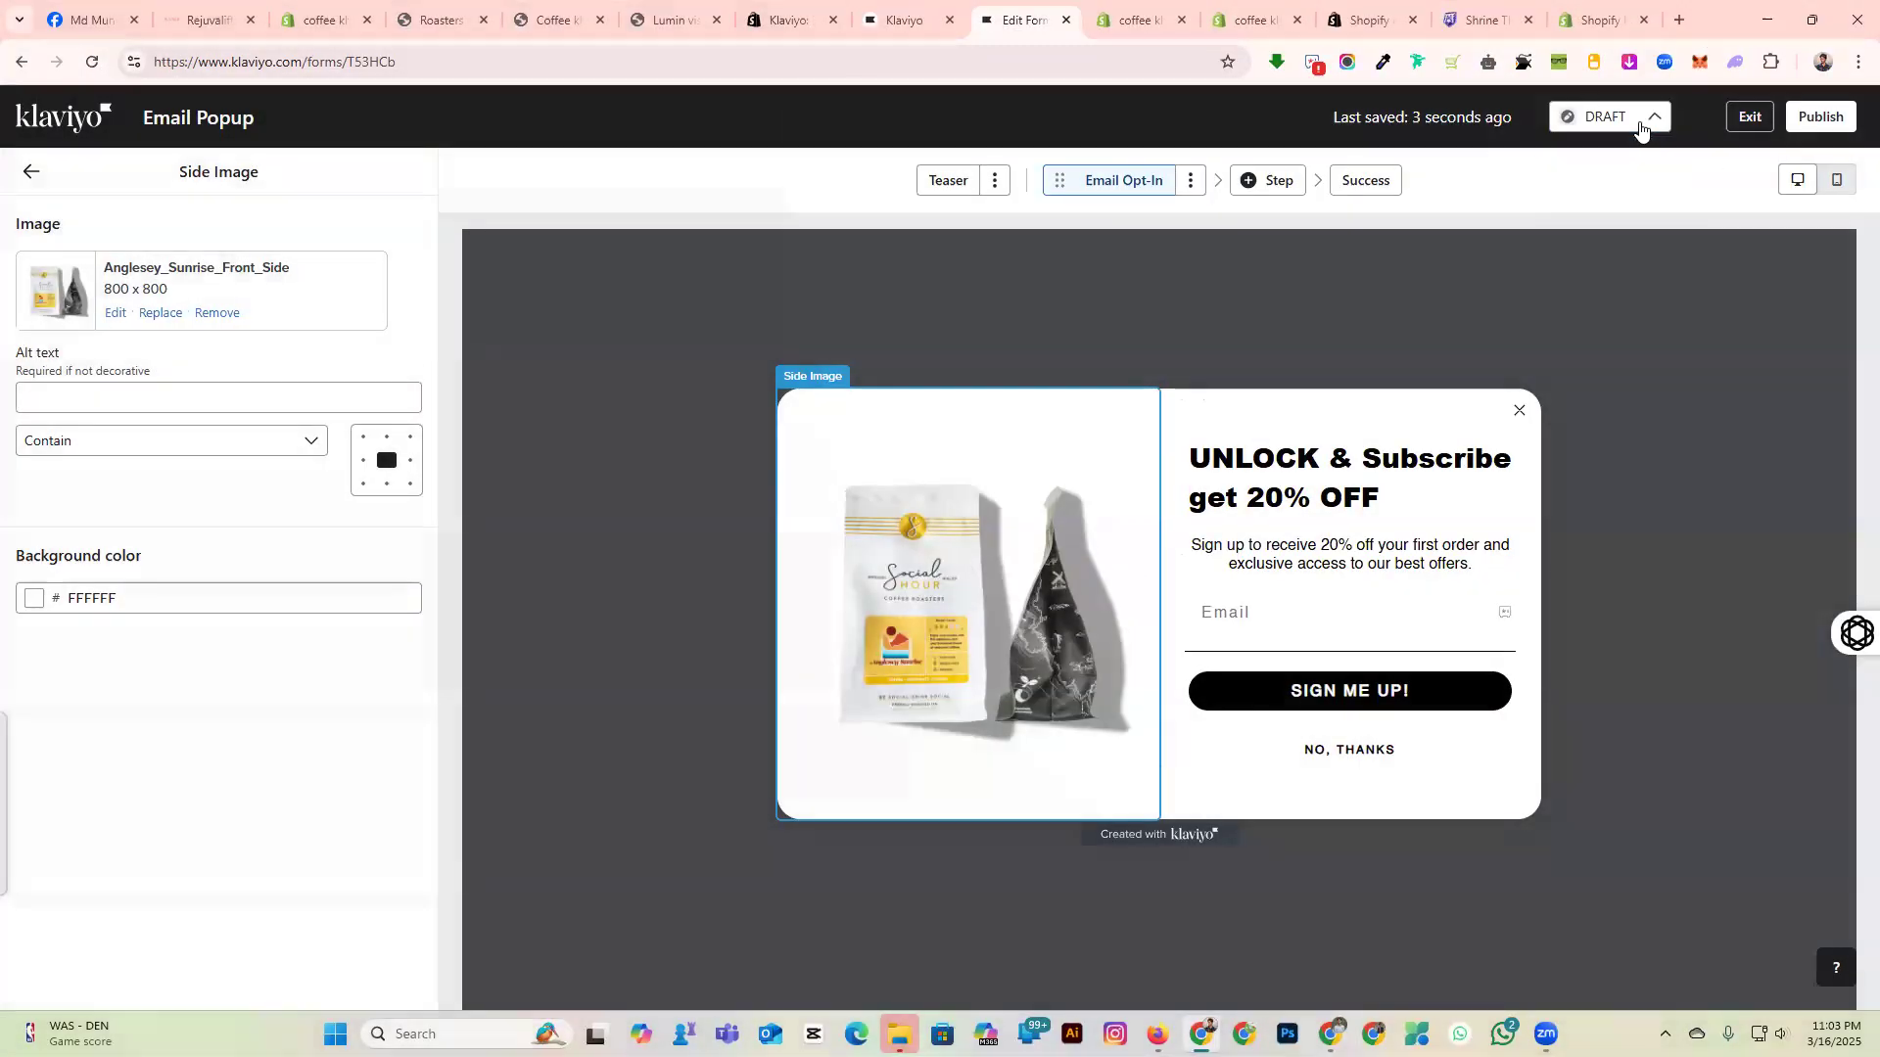
pyautogui.click(1654, 120)
pyautogui.click(1636, 198)
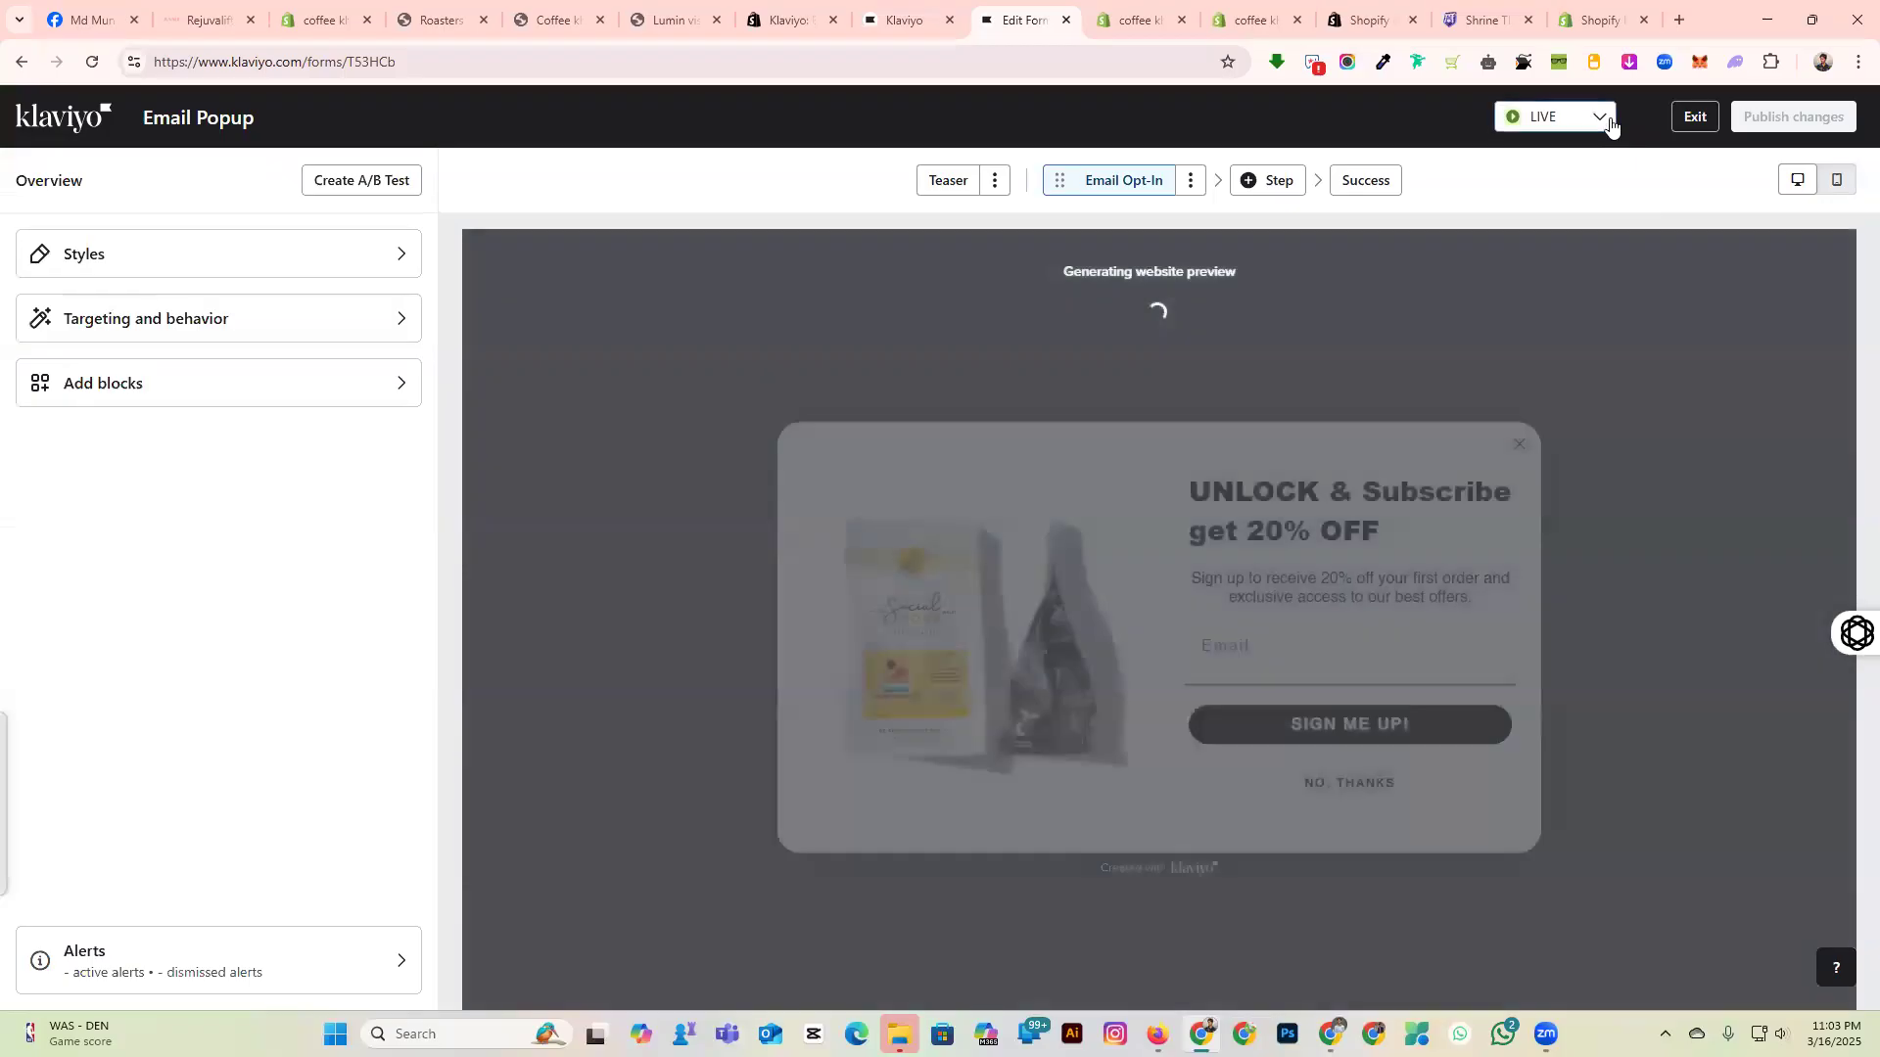
# Open the form's teaser, compare the Circle and Corner styles, and set the teaser to Circle.
pyautogui.click(1520, 411)
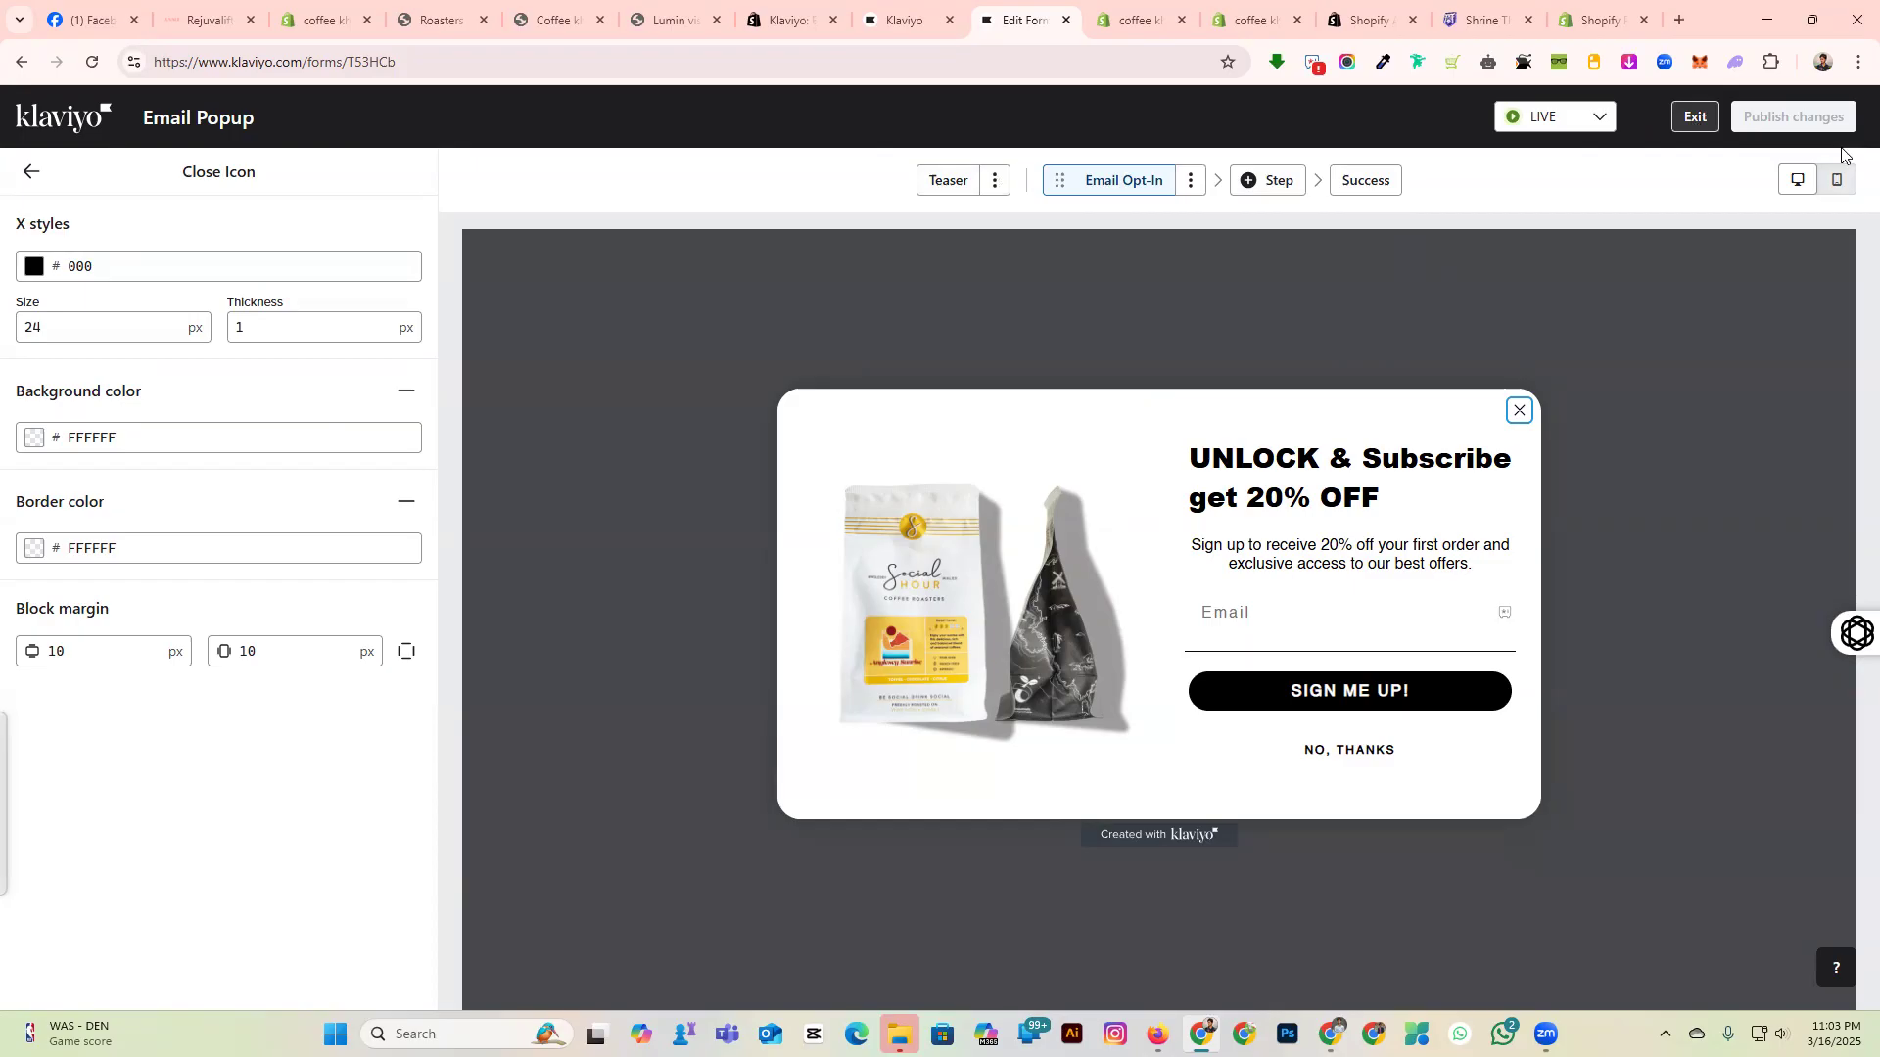
pyautogui.click(948, 182)
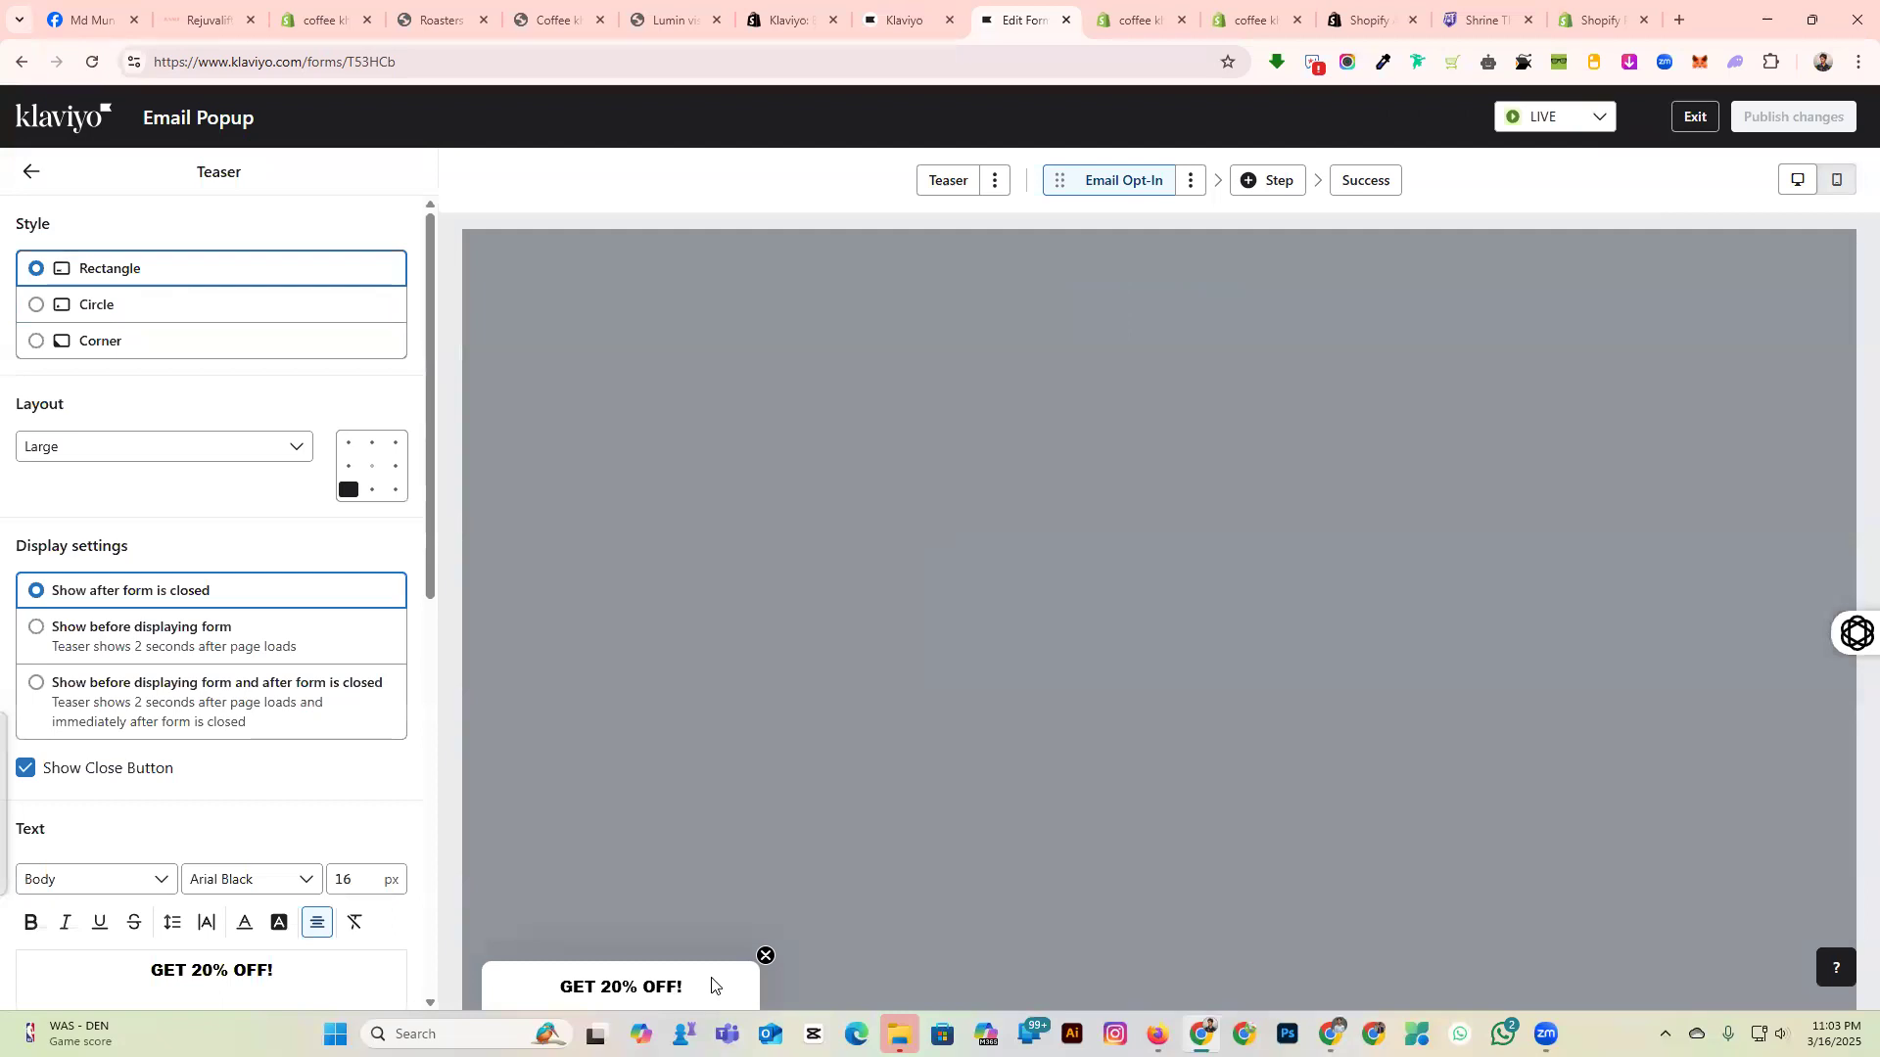
pyautogui.click(100, 306)
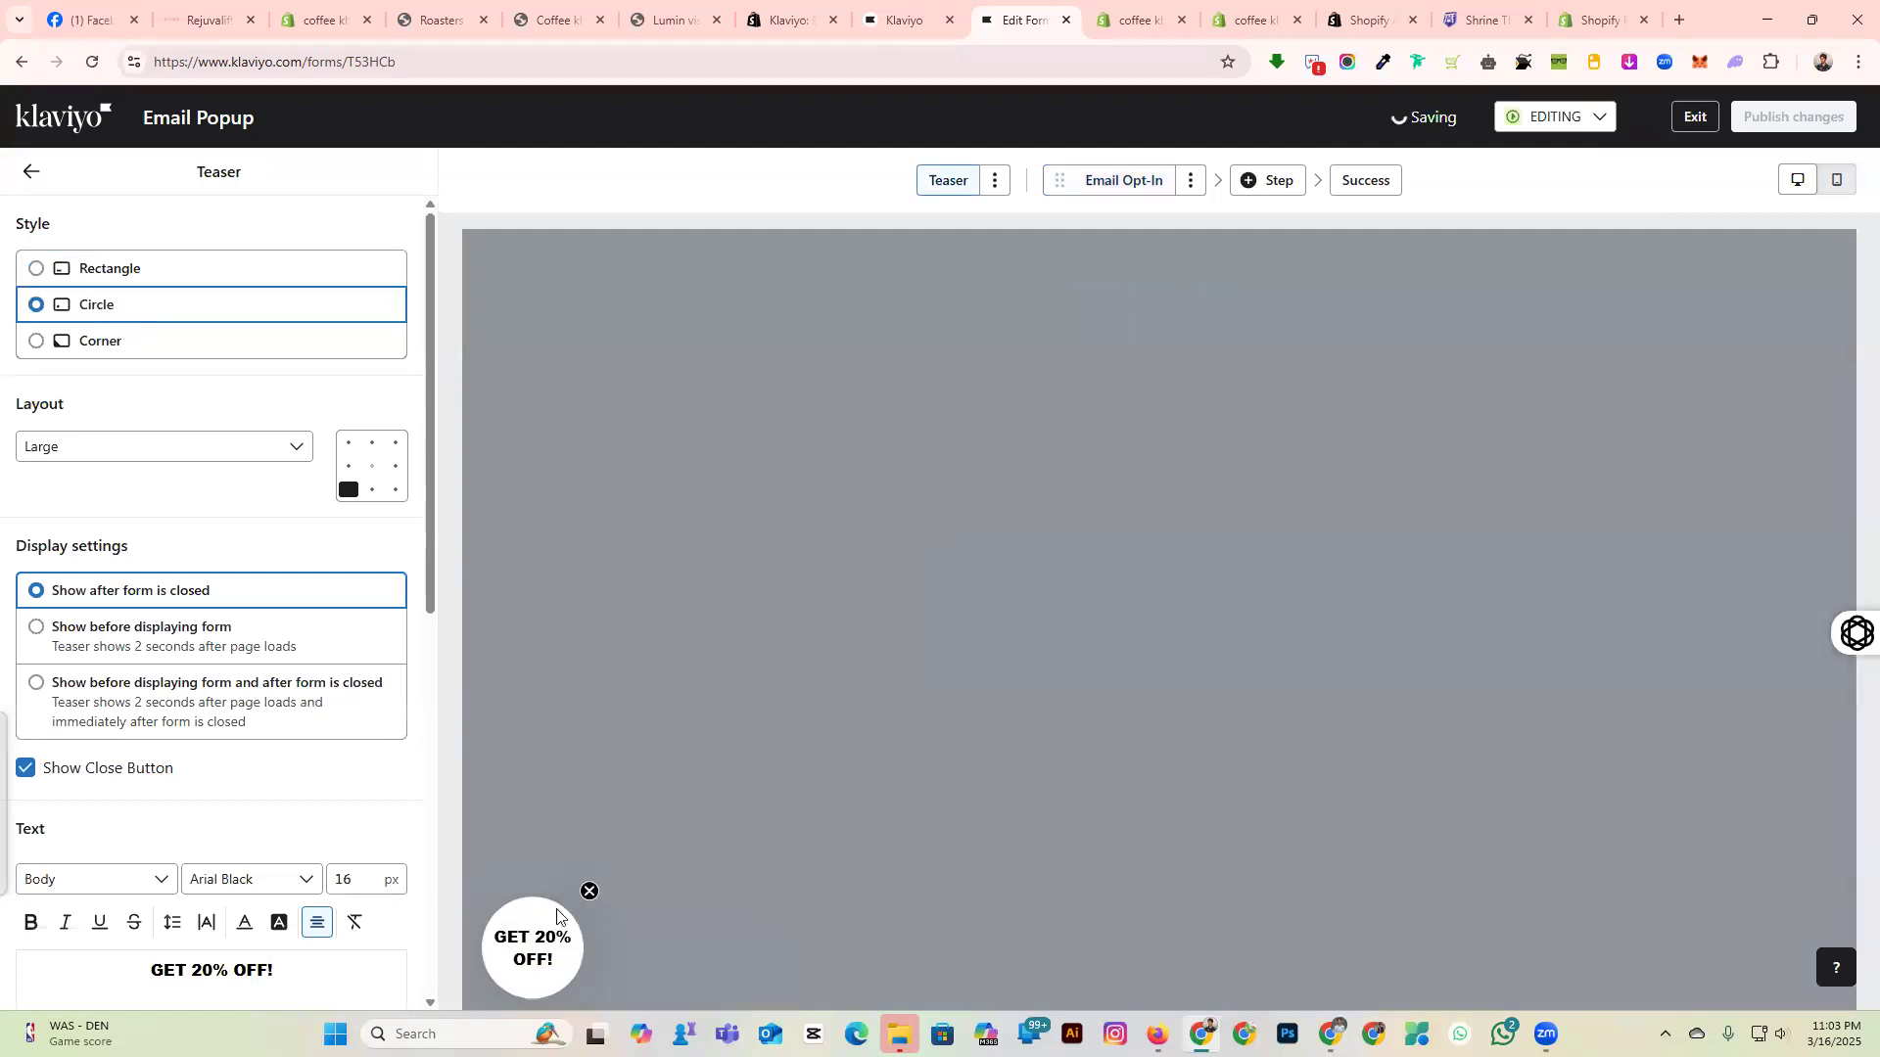
pyautogui.click(282, 349)
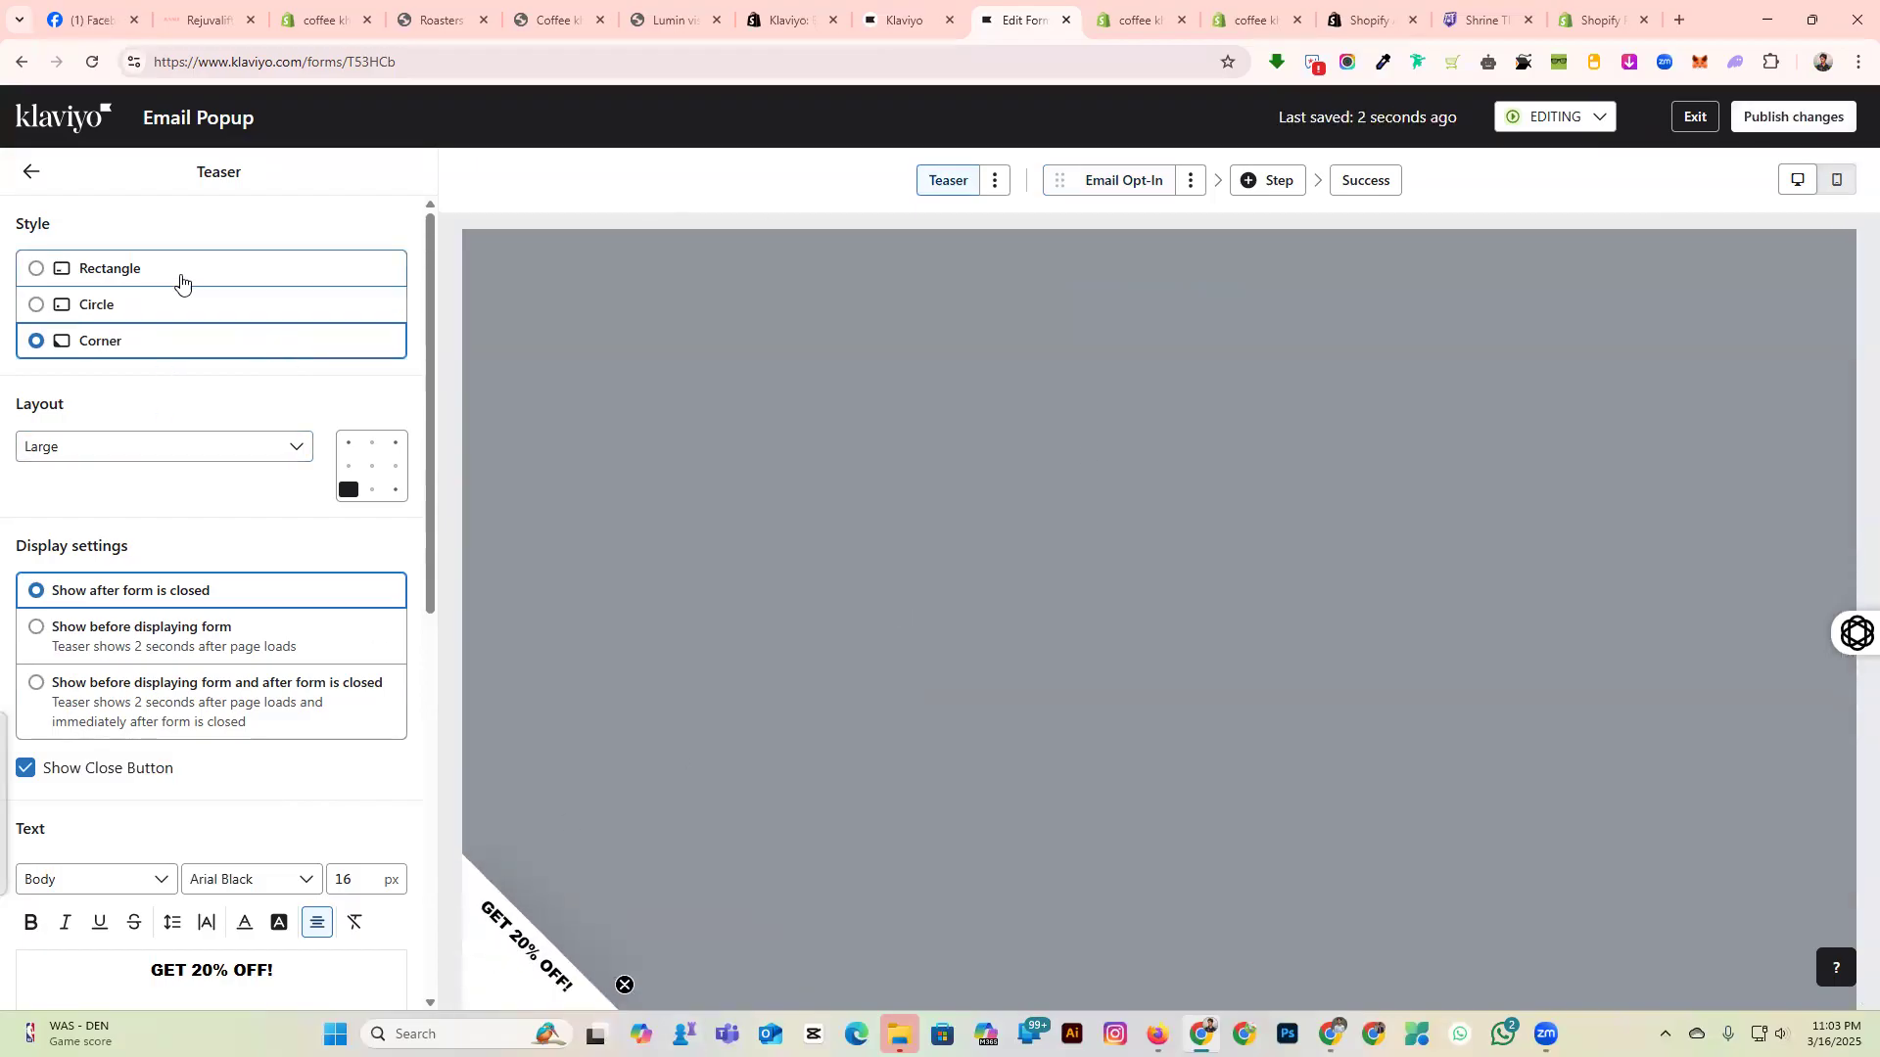
pyautogui.click(172, 312)
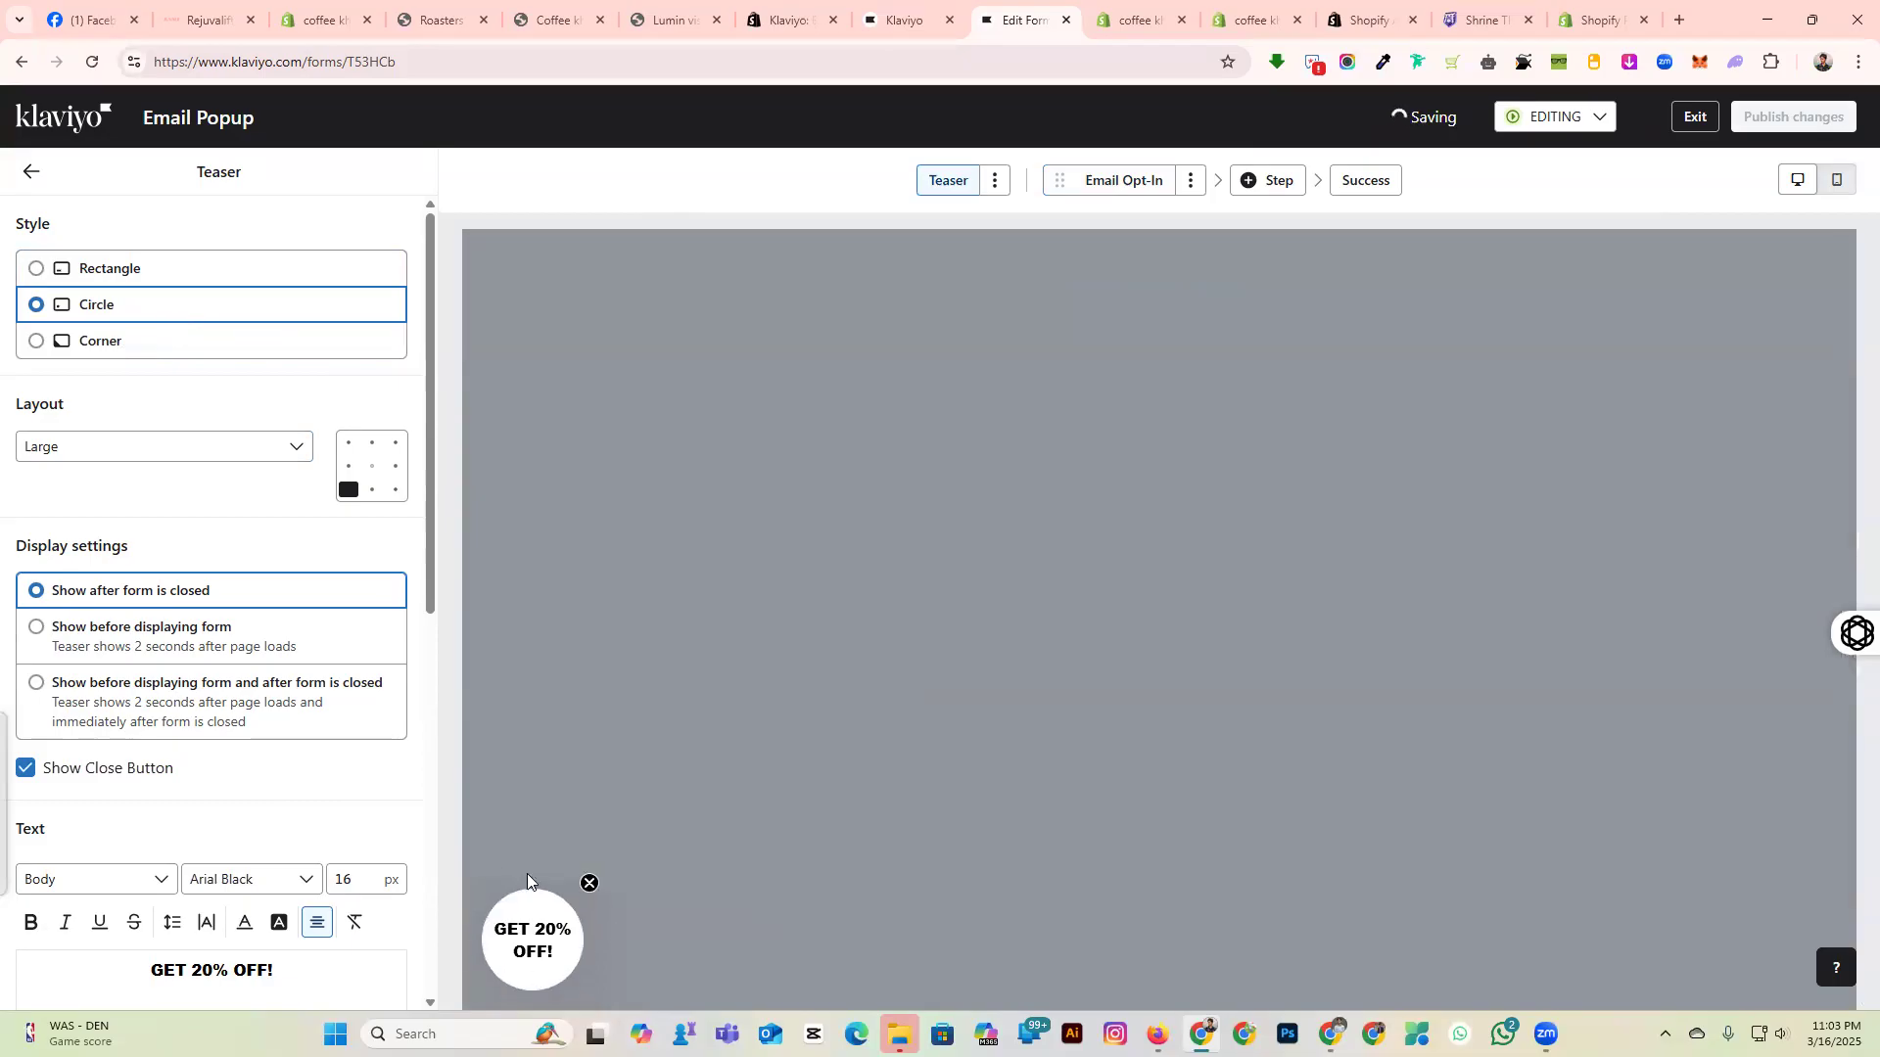
# Try the top-center, top-right and middle-right teaser positions, and place the teaser at the middle of the page's left edge.
pyautogui.click(373, 446)
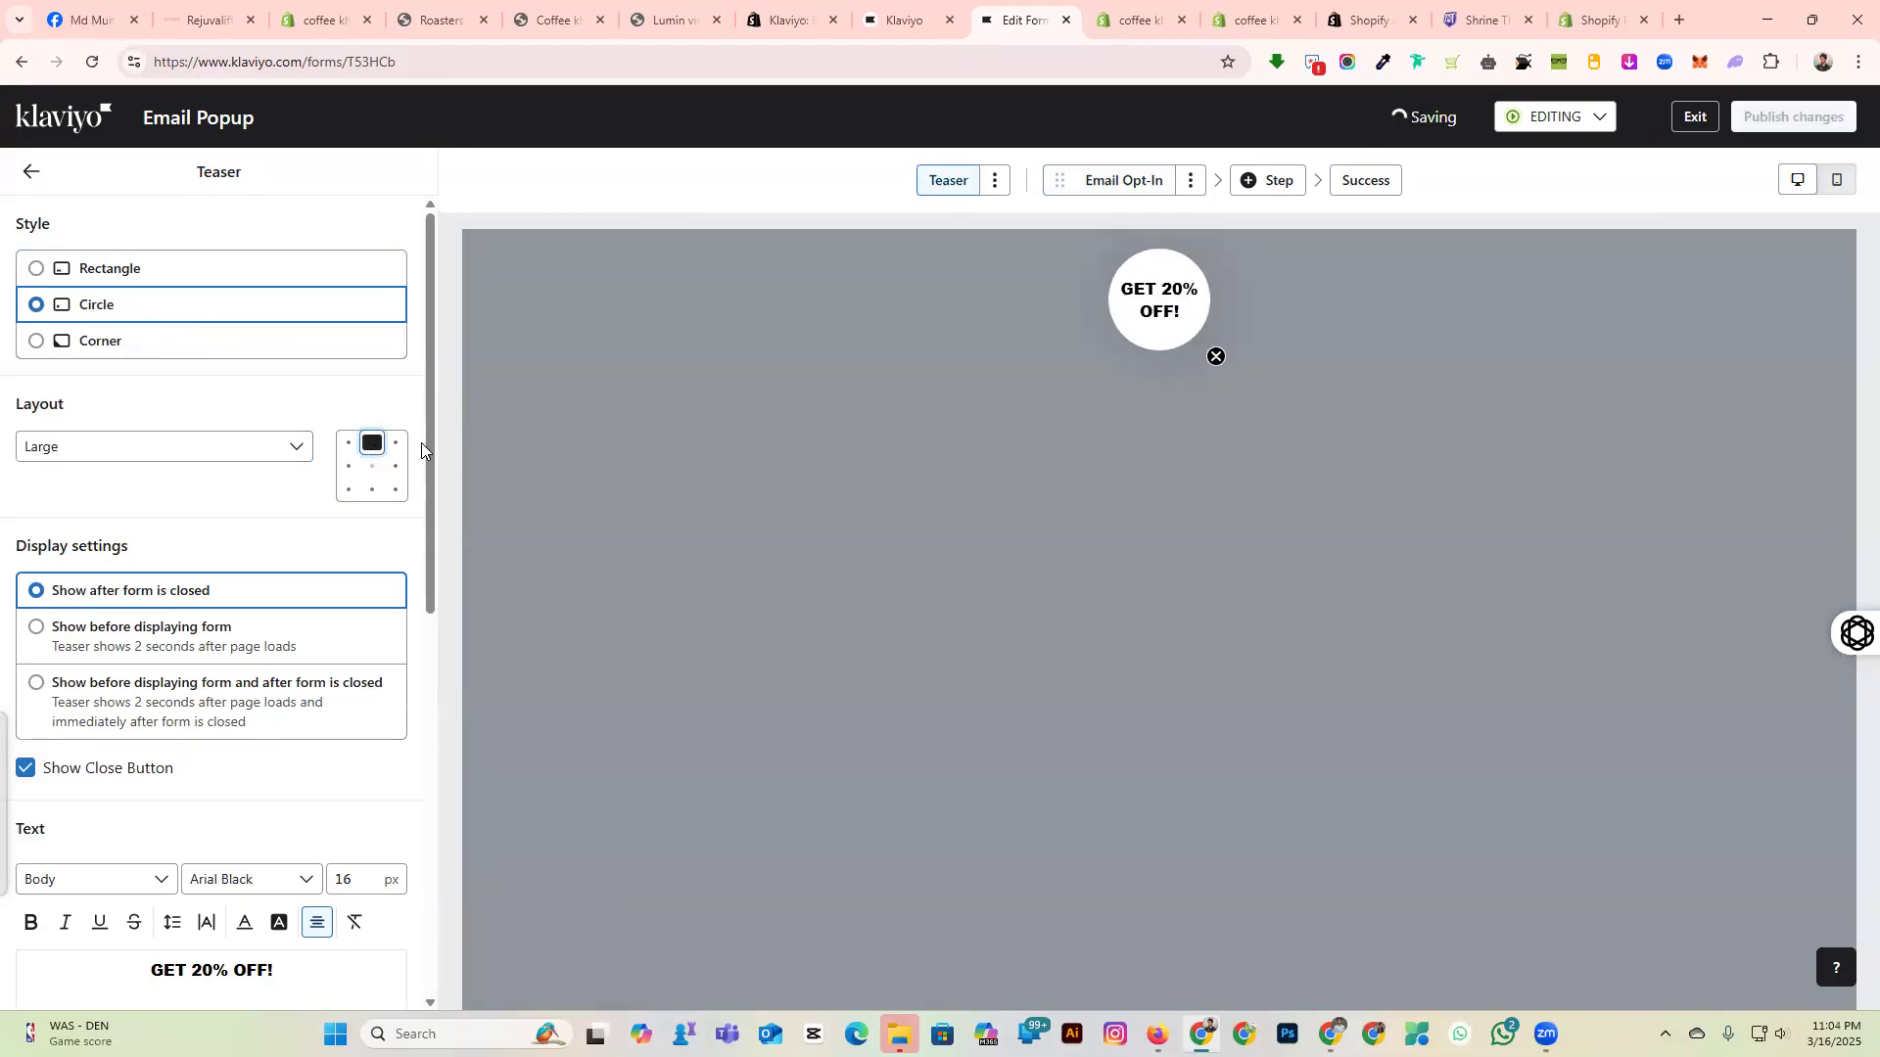
pyautogui.click(395, 445)
pyautogui.click(395, 466)
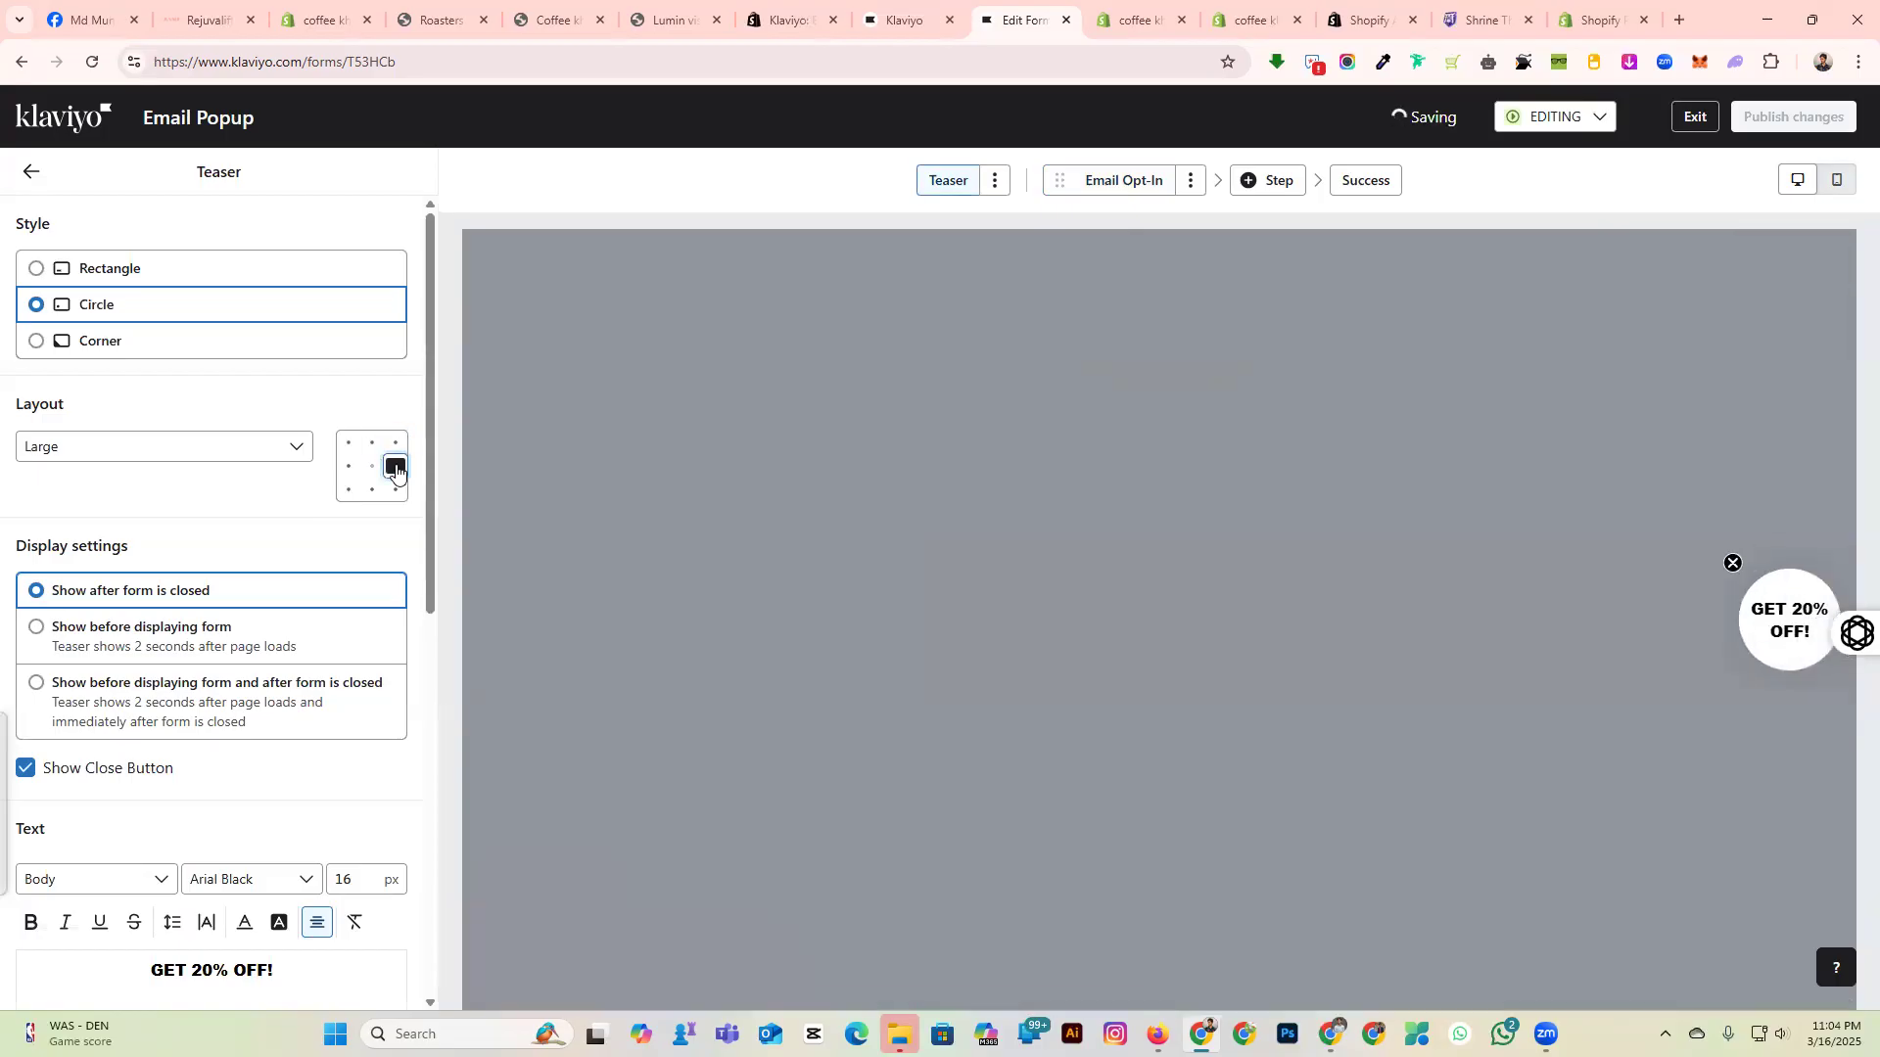
pyautogui.click(347, 468)
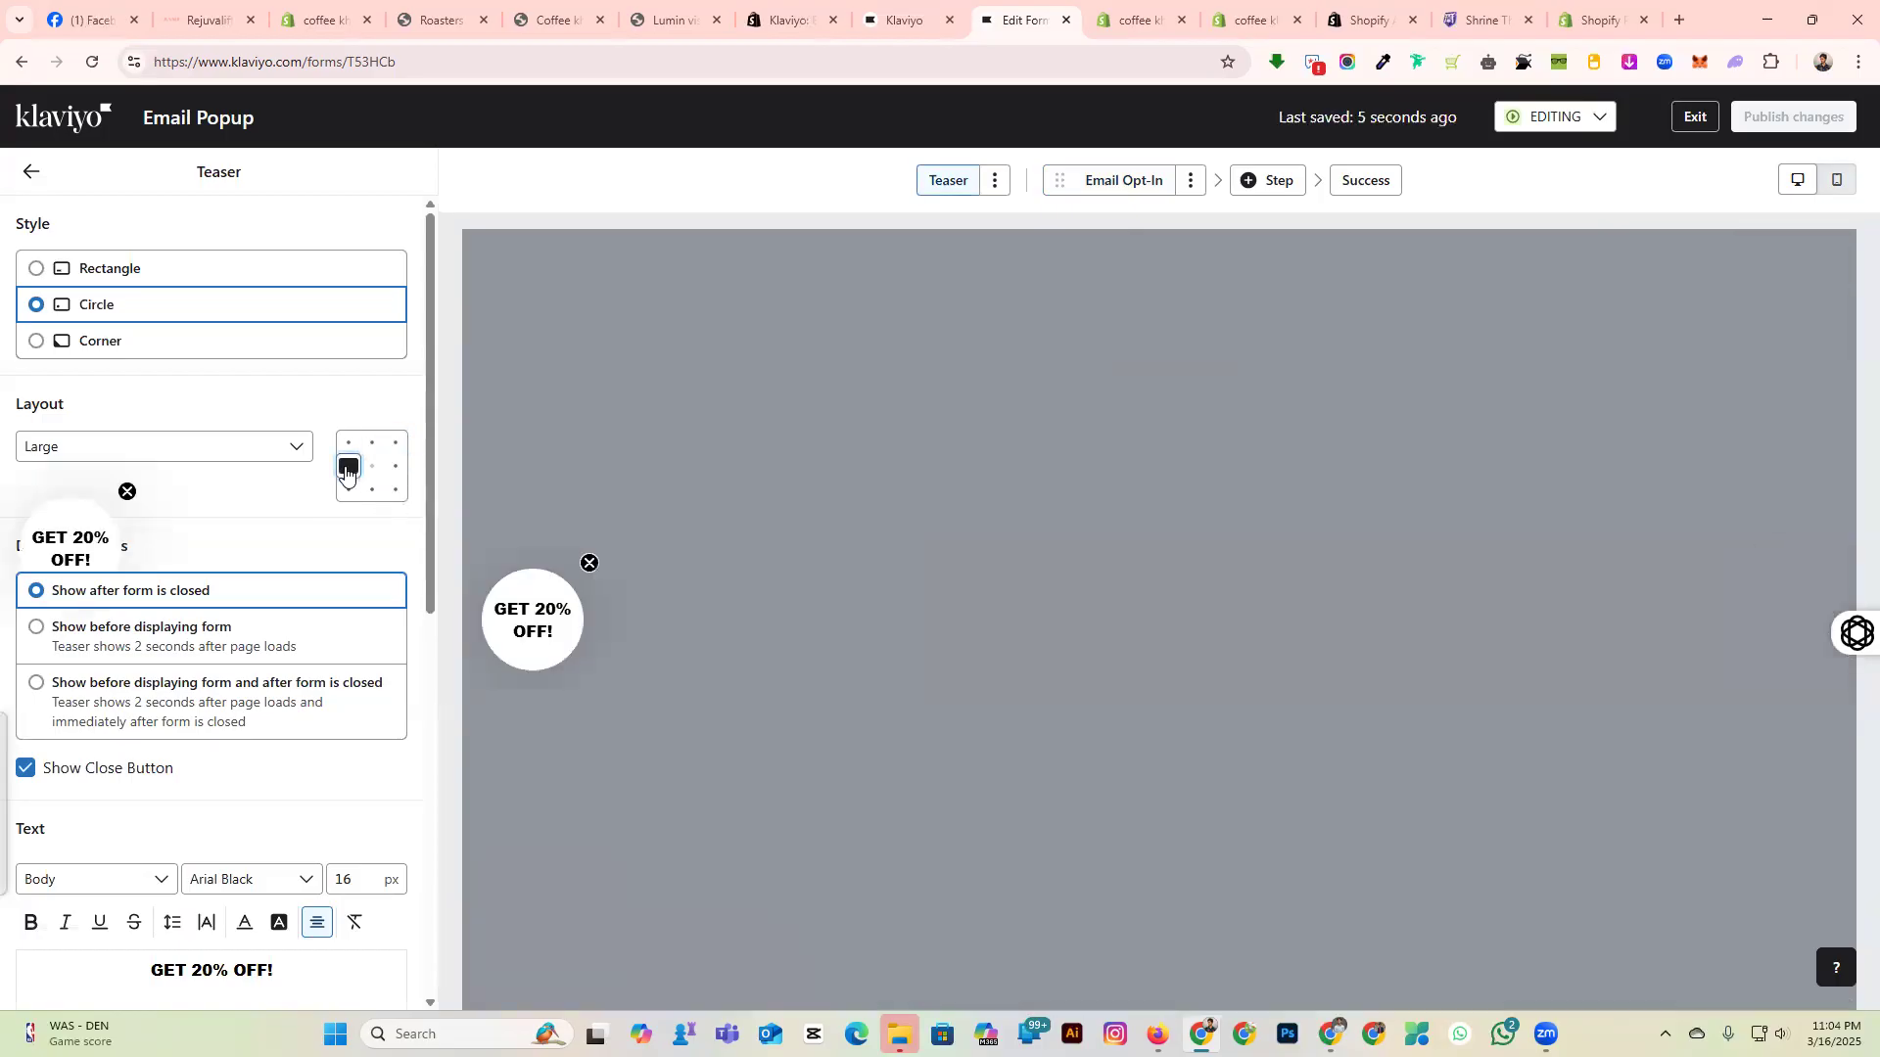
# Try the Small layout size on the circle teaser and return it to Large.
pyautogui.click(121, 446)
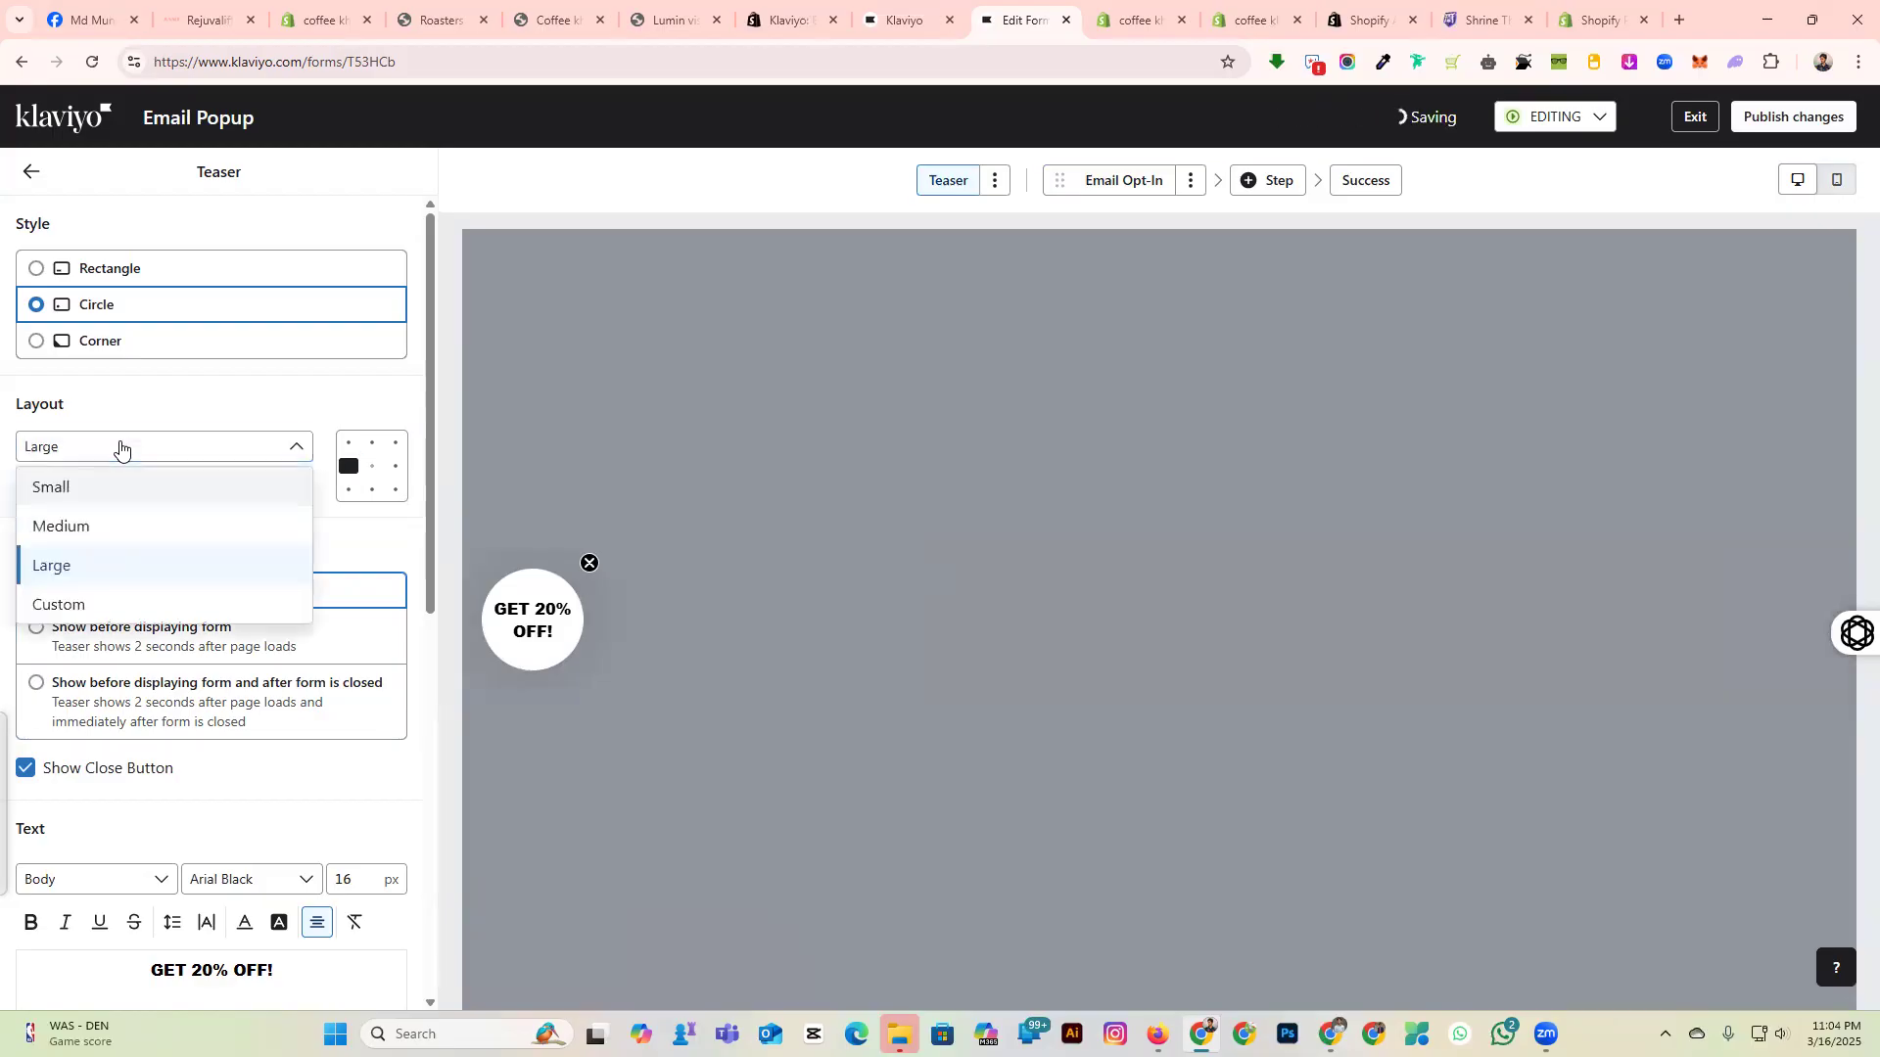
pyautogui.click(108, 497)
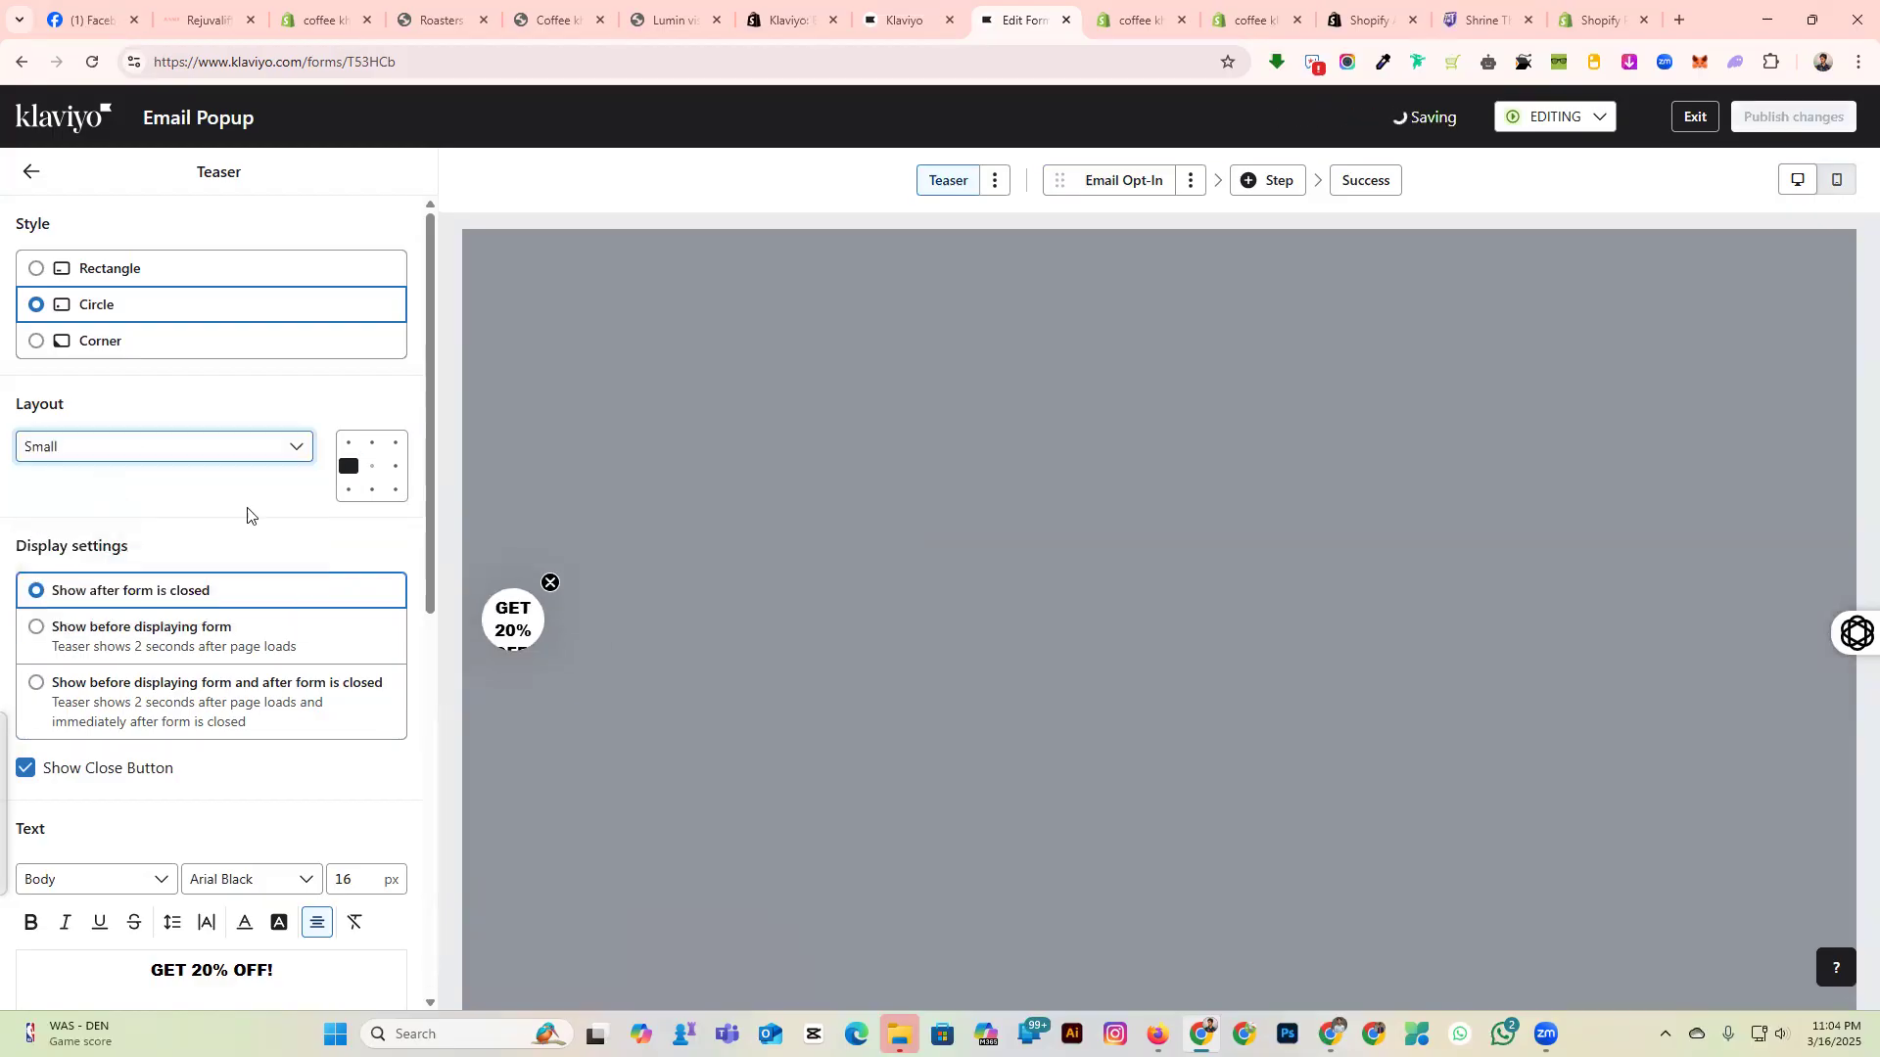
pyautogui.click(219, 452)
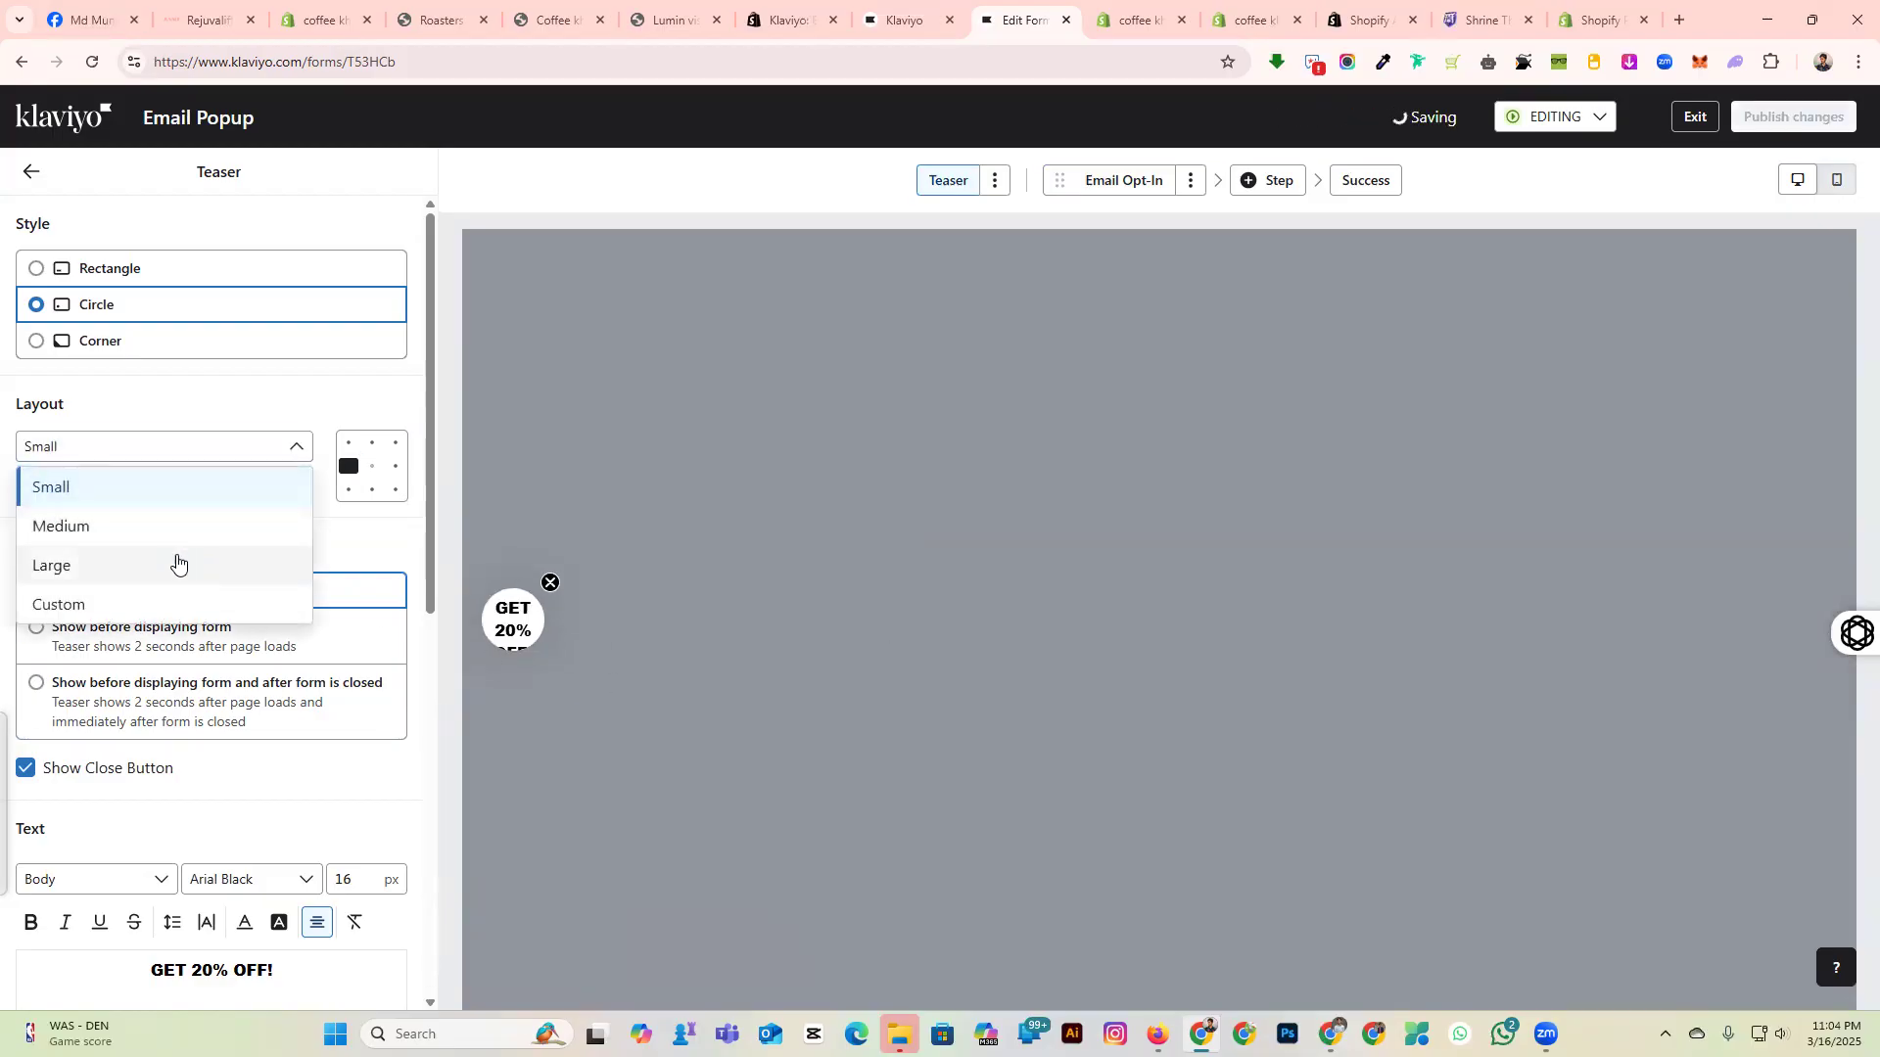
pyautogui.click(176, 559)
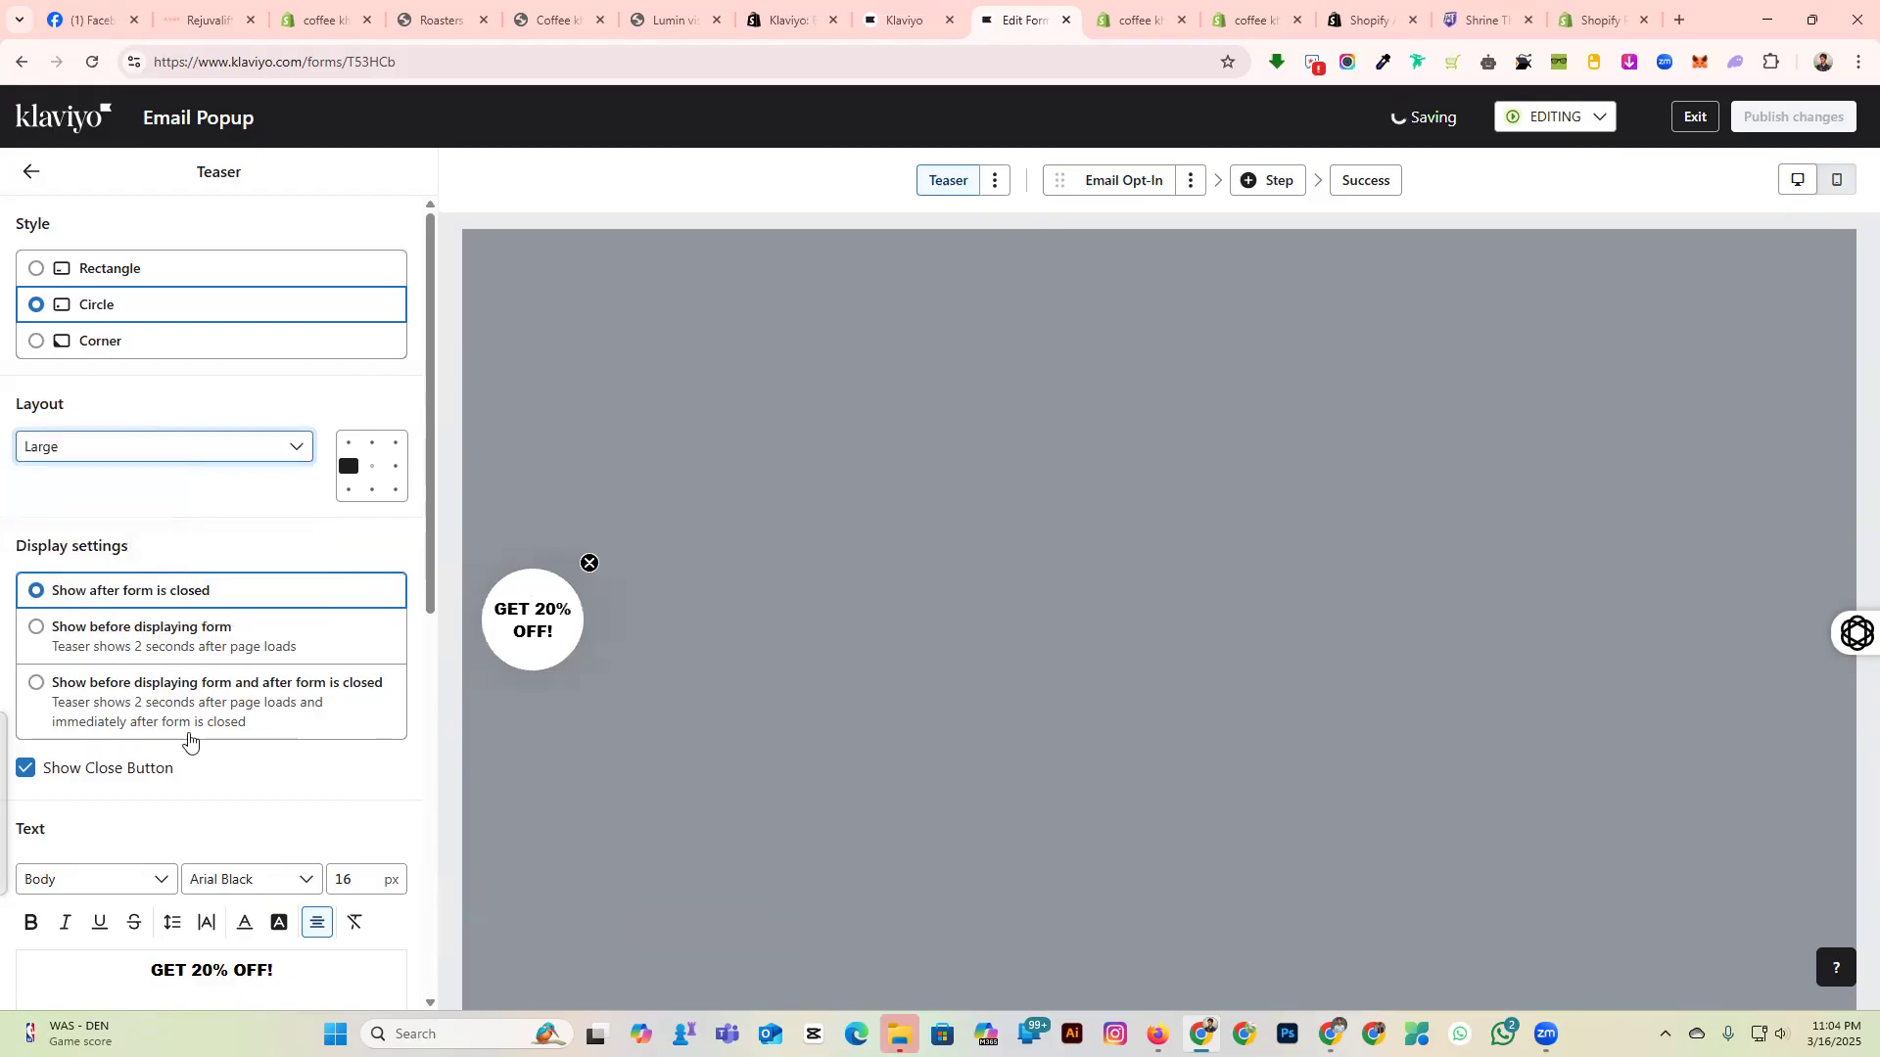
pyautogui.scroll(-6, 191, 744)
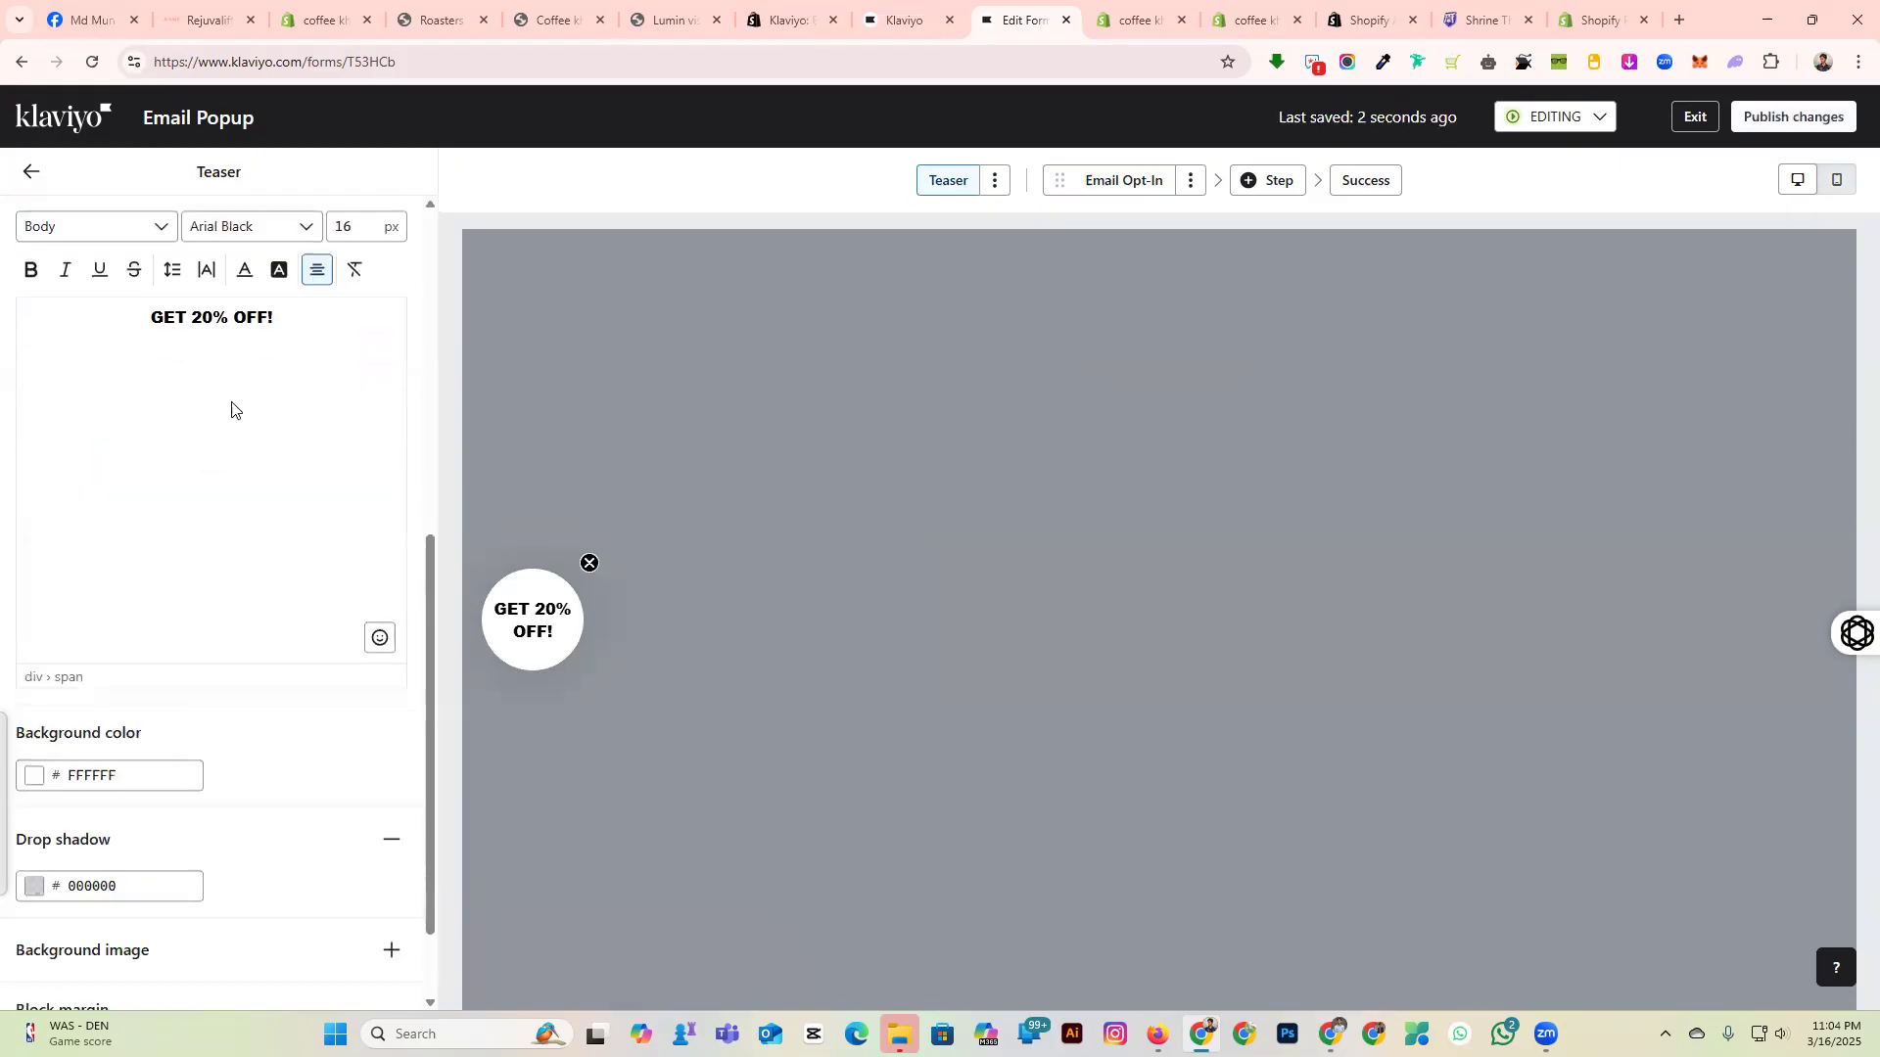
# Review the teaser's settings, including style, layout, display timing, text, background color, drop shadow and block margin.
pyautogui.scroll(3, 232, 409)
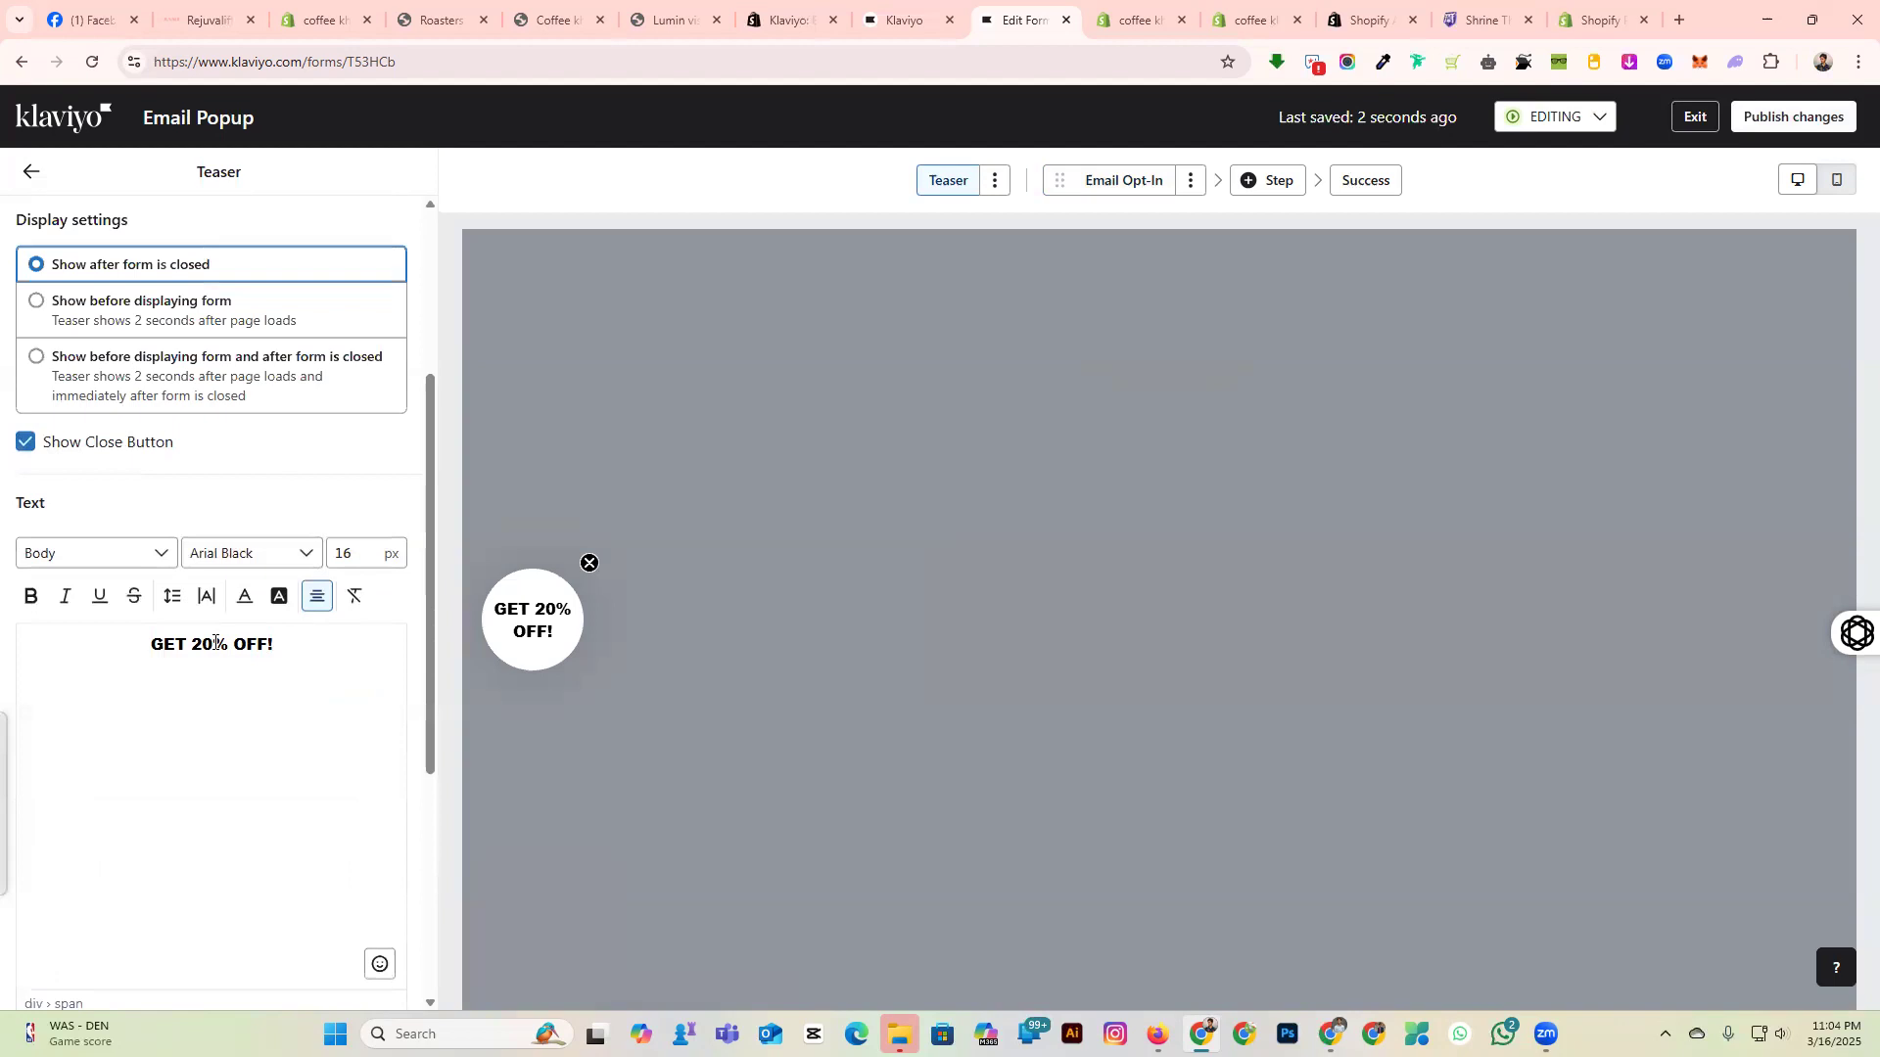
pyautogui.tripleClick(197, 654)
pyautogui.click(285, 691)
pyautogui.scroll(-3, 275, 685)
pyautogui.scroll(-2, 188, 734)
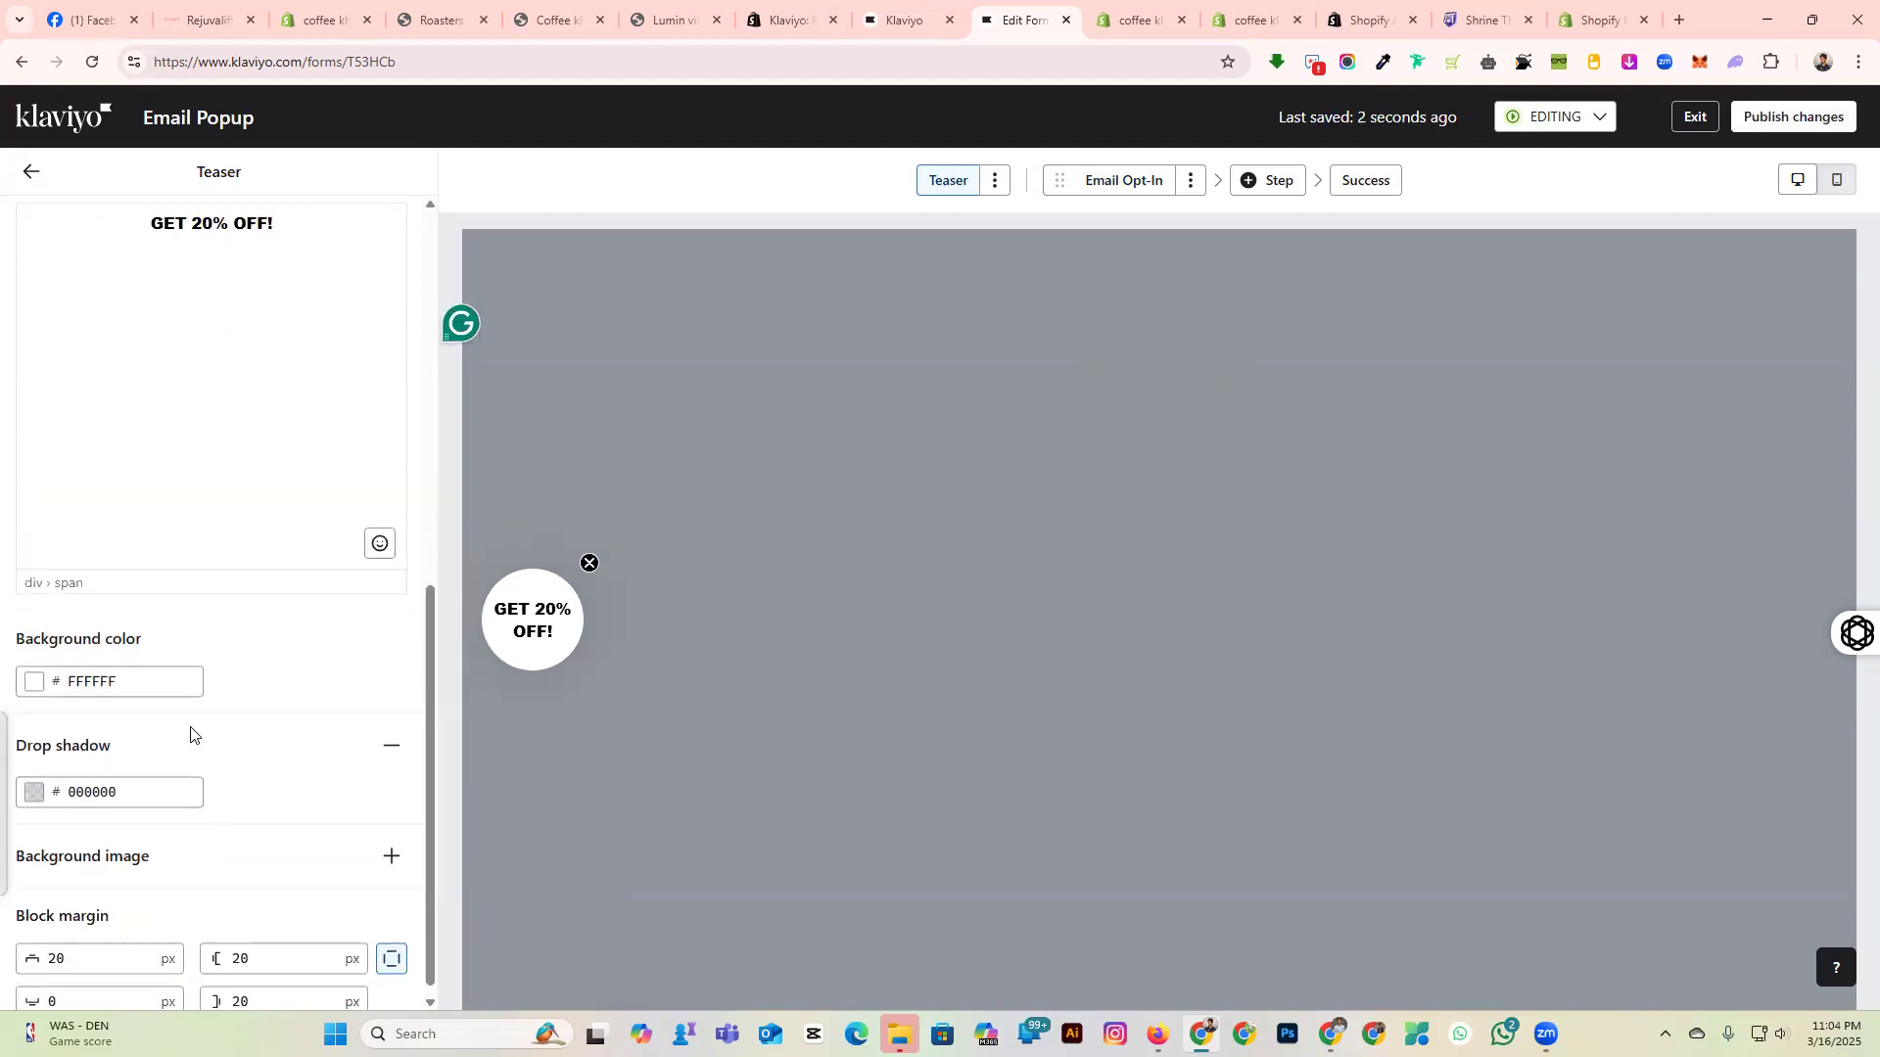
pyautogui.click(134, 658)
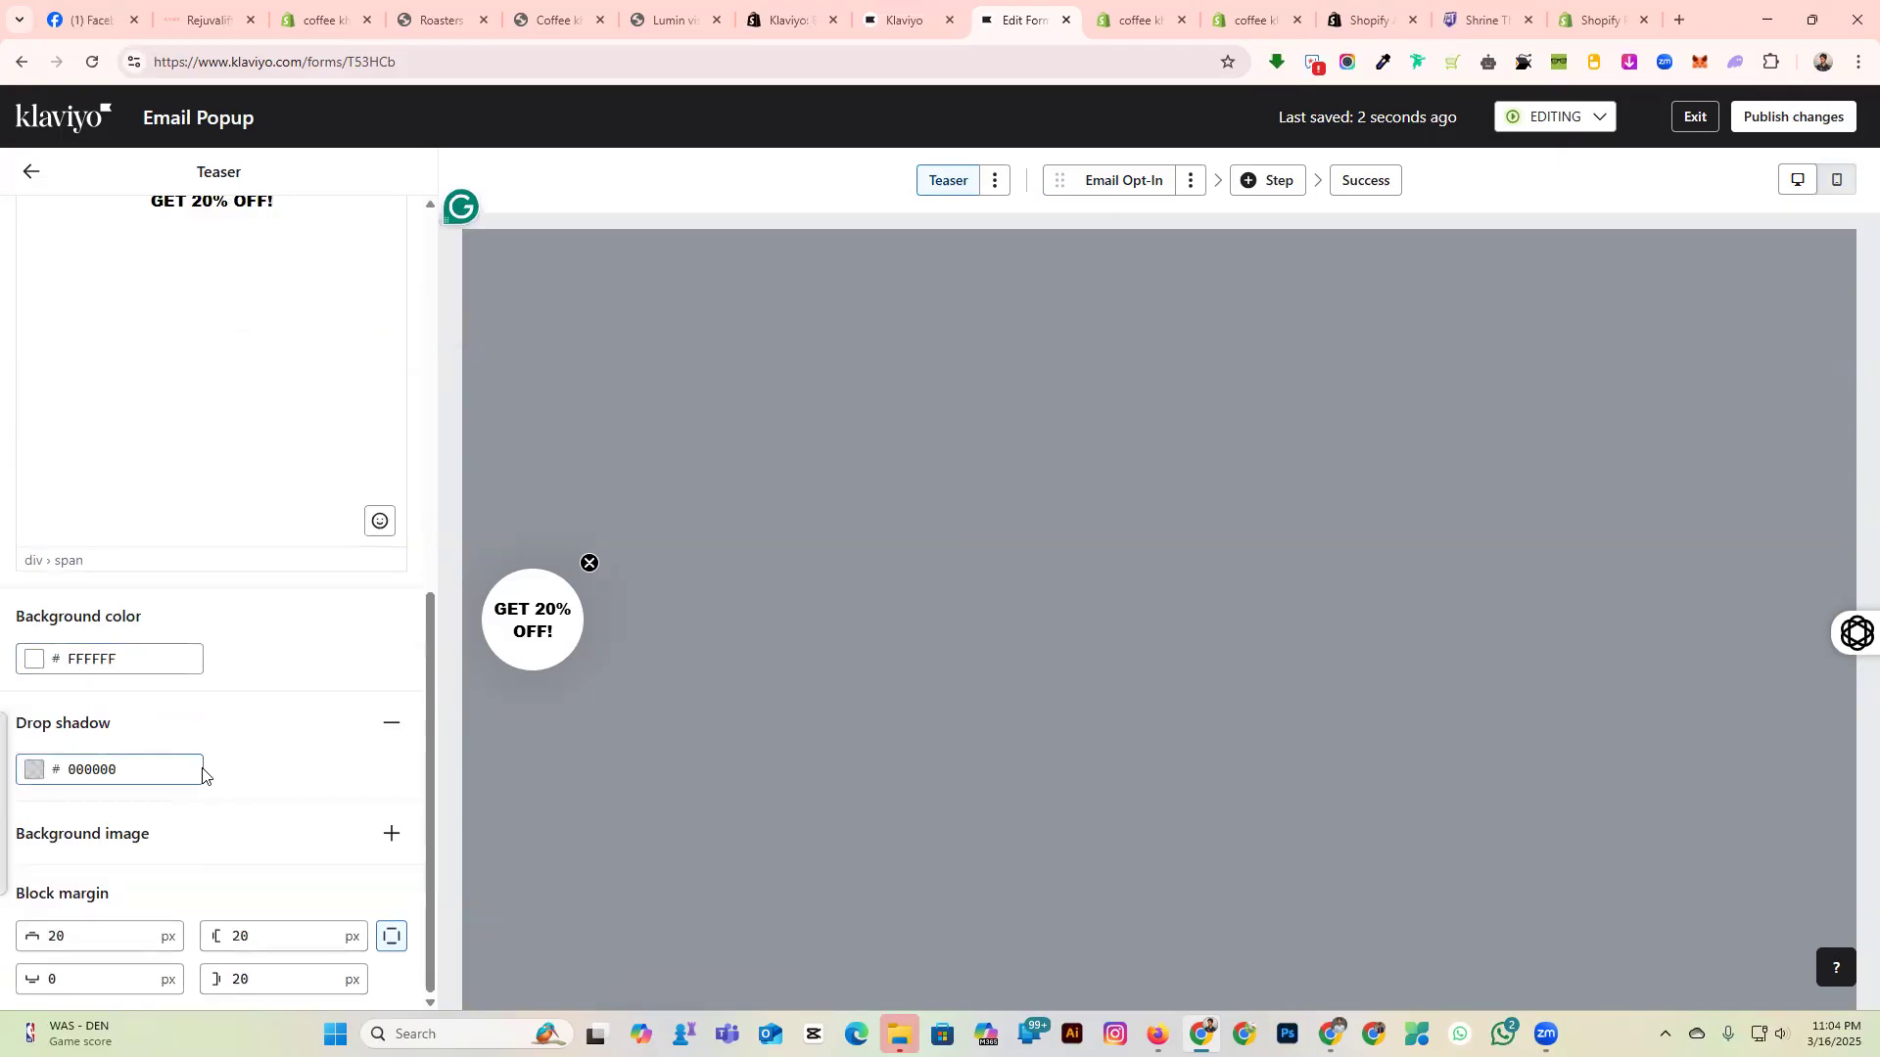
pyautogui.scroll(7, 202, 773)
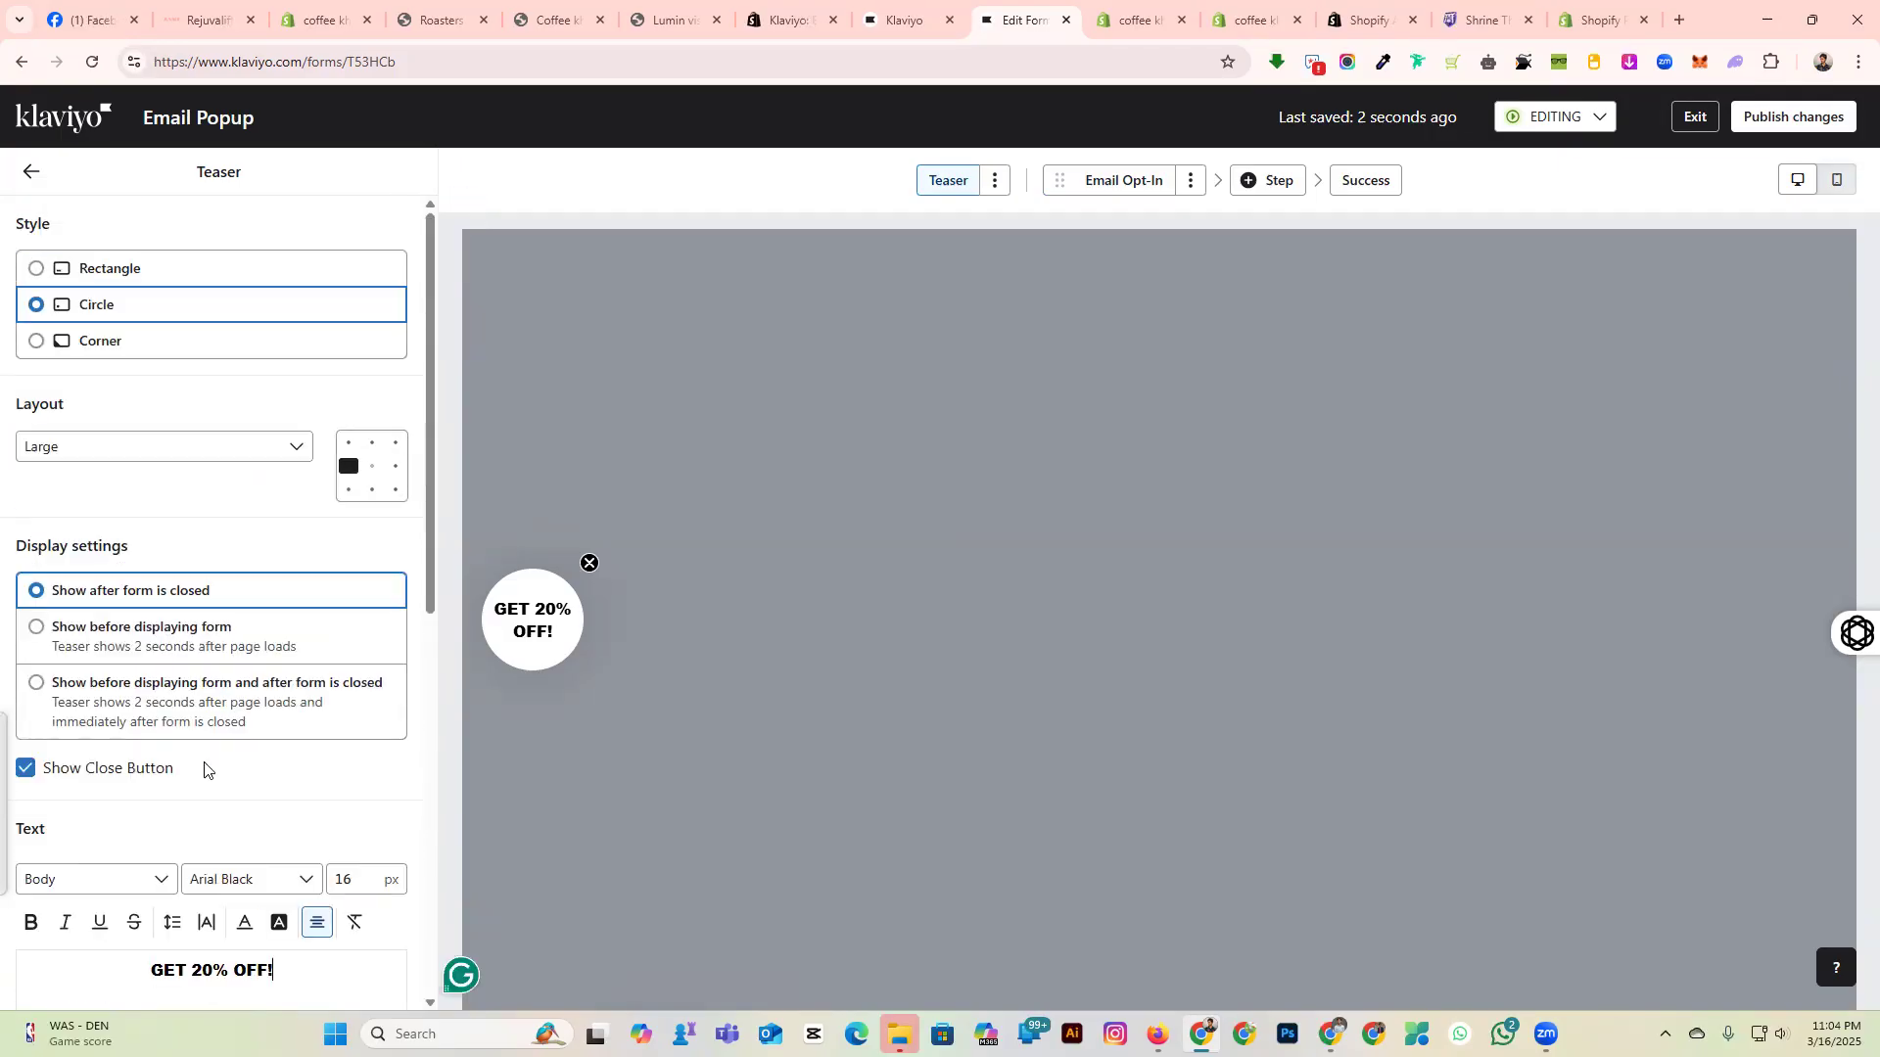
pyautogui.scroll(-5, 269, 629)
pyautogui.scroll(-3, 269, 626)
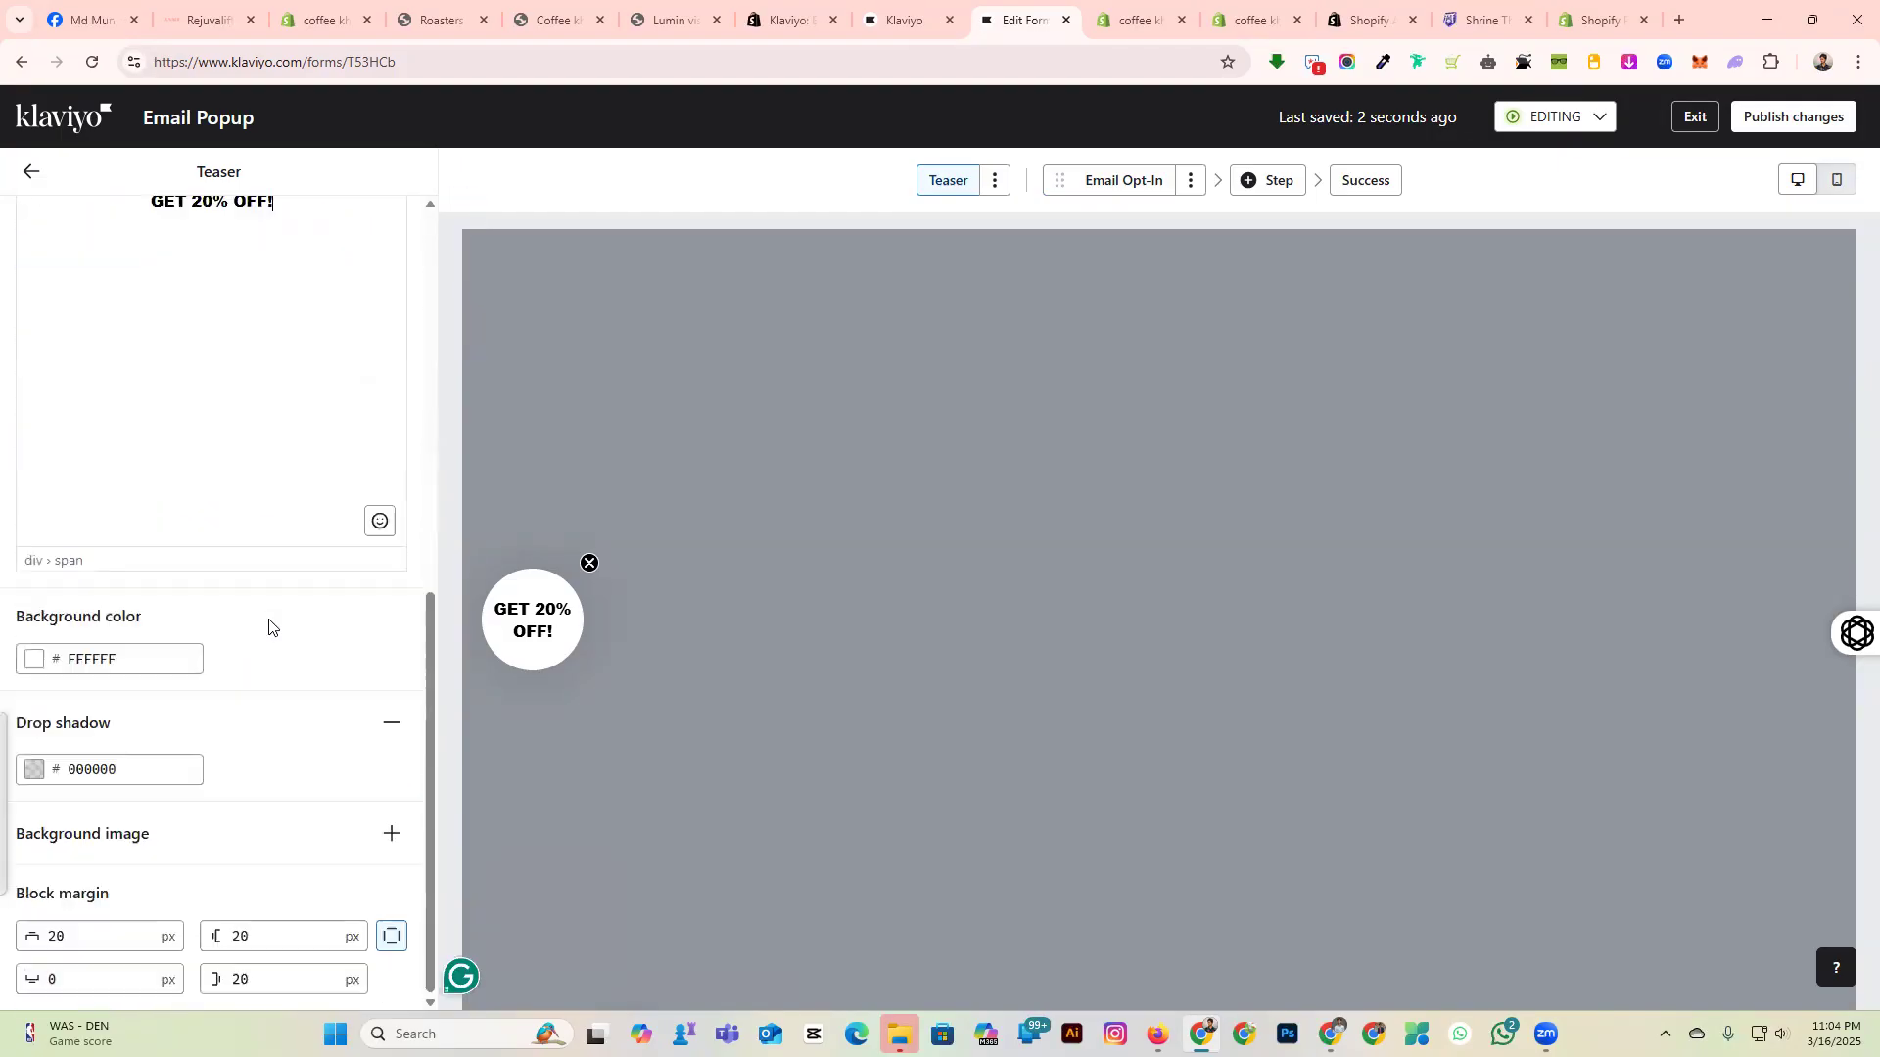
pyautogui.scroll(7, 268, 626)
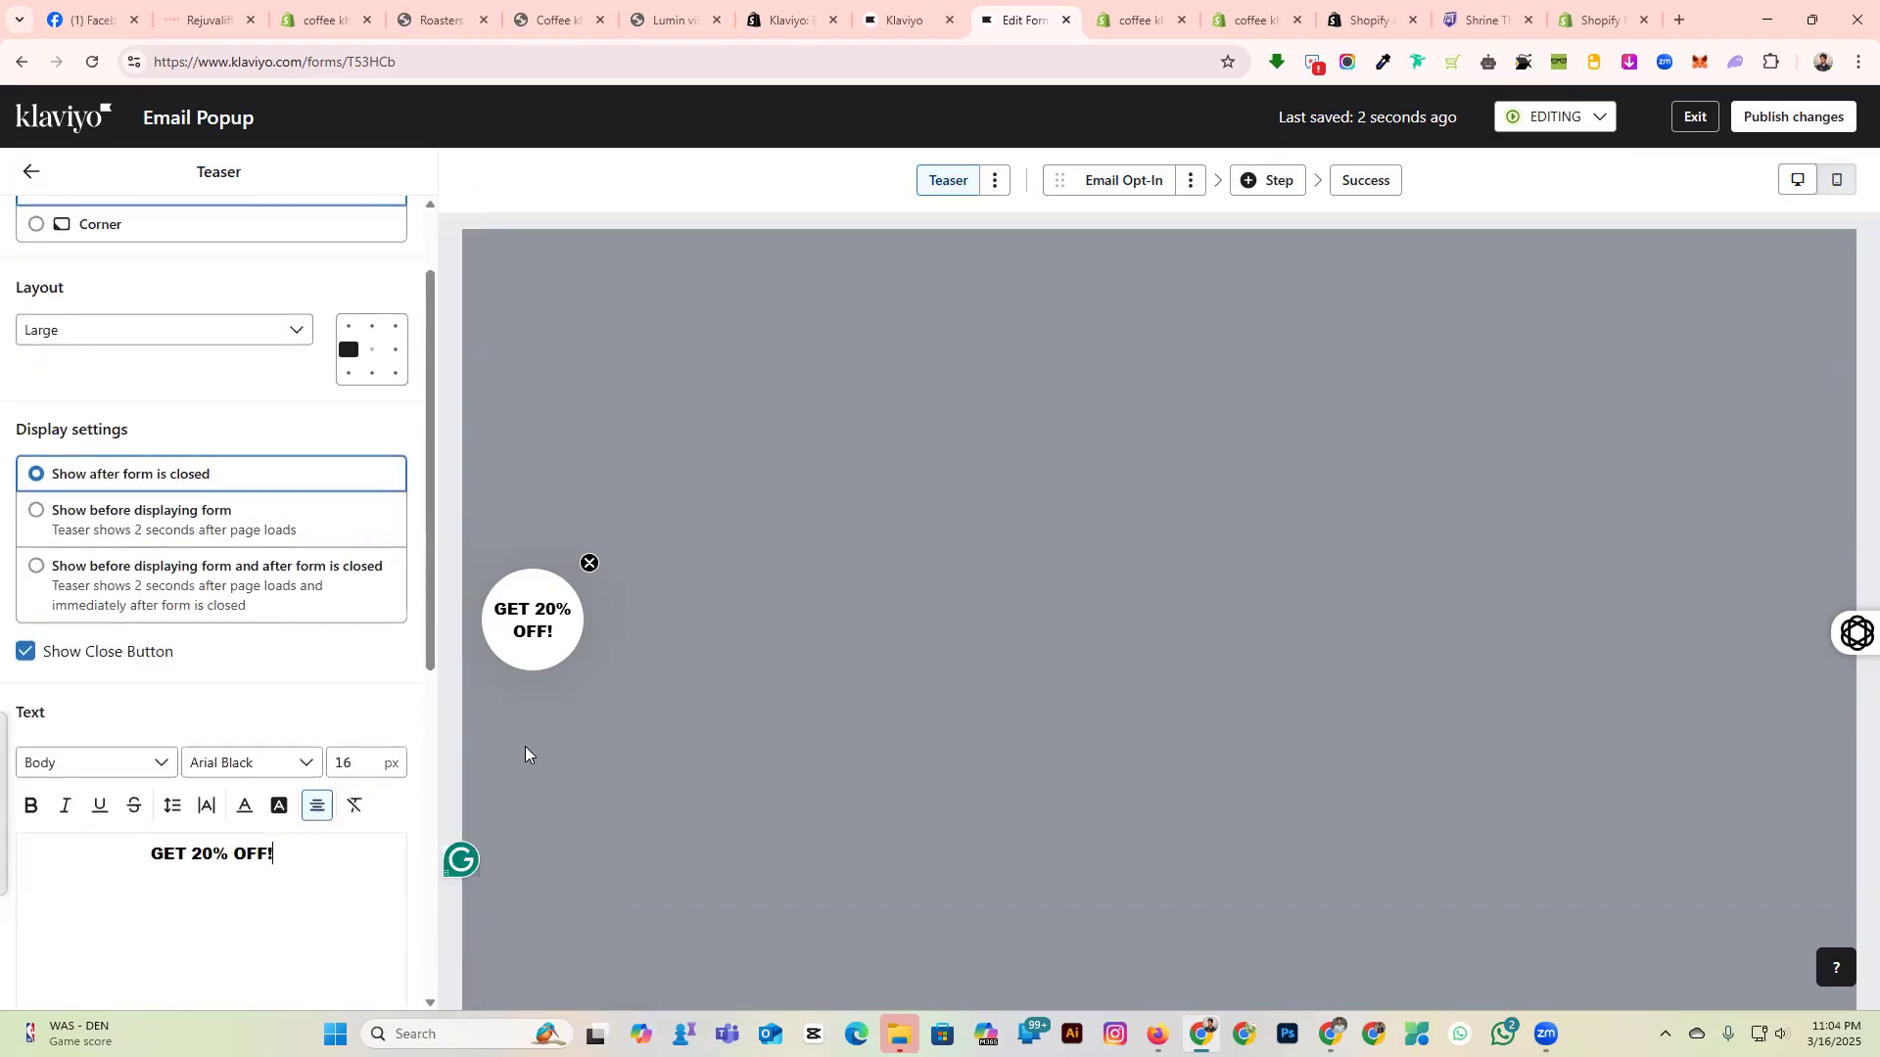
pyautogui.scroll(1, 314, 705)
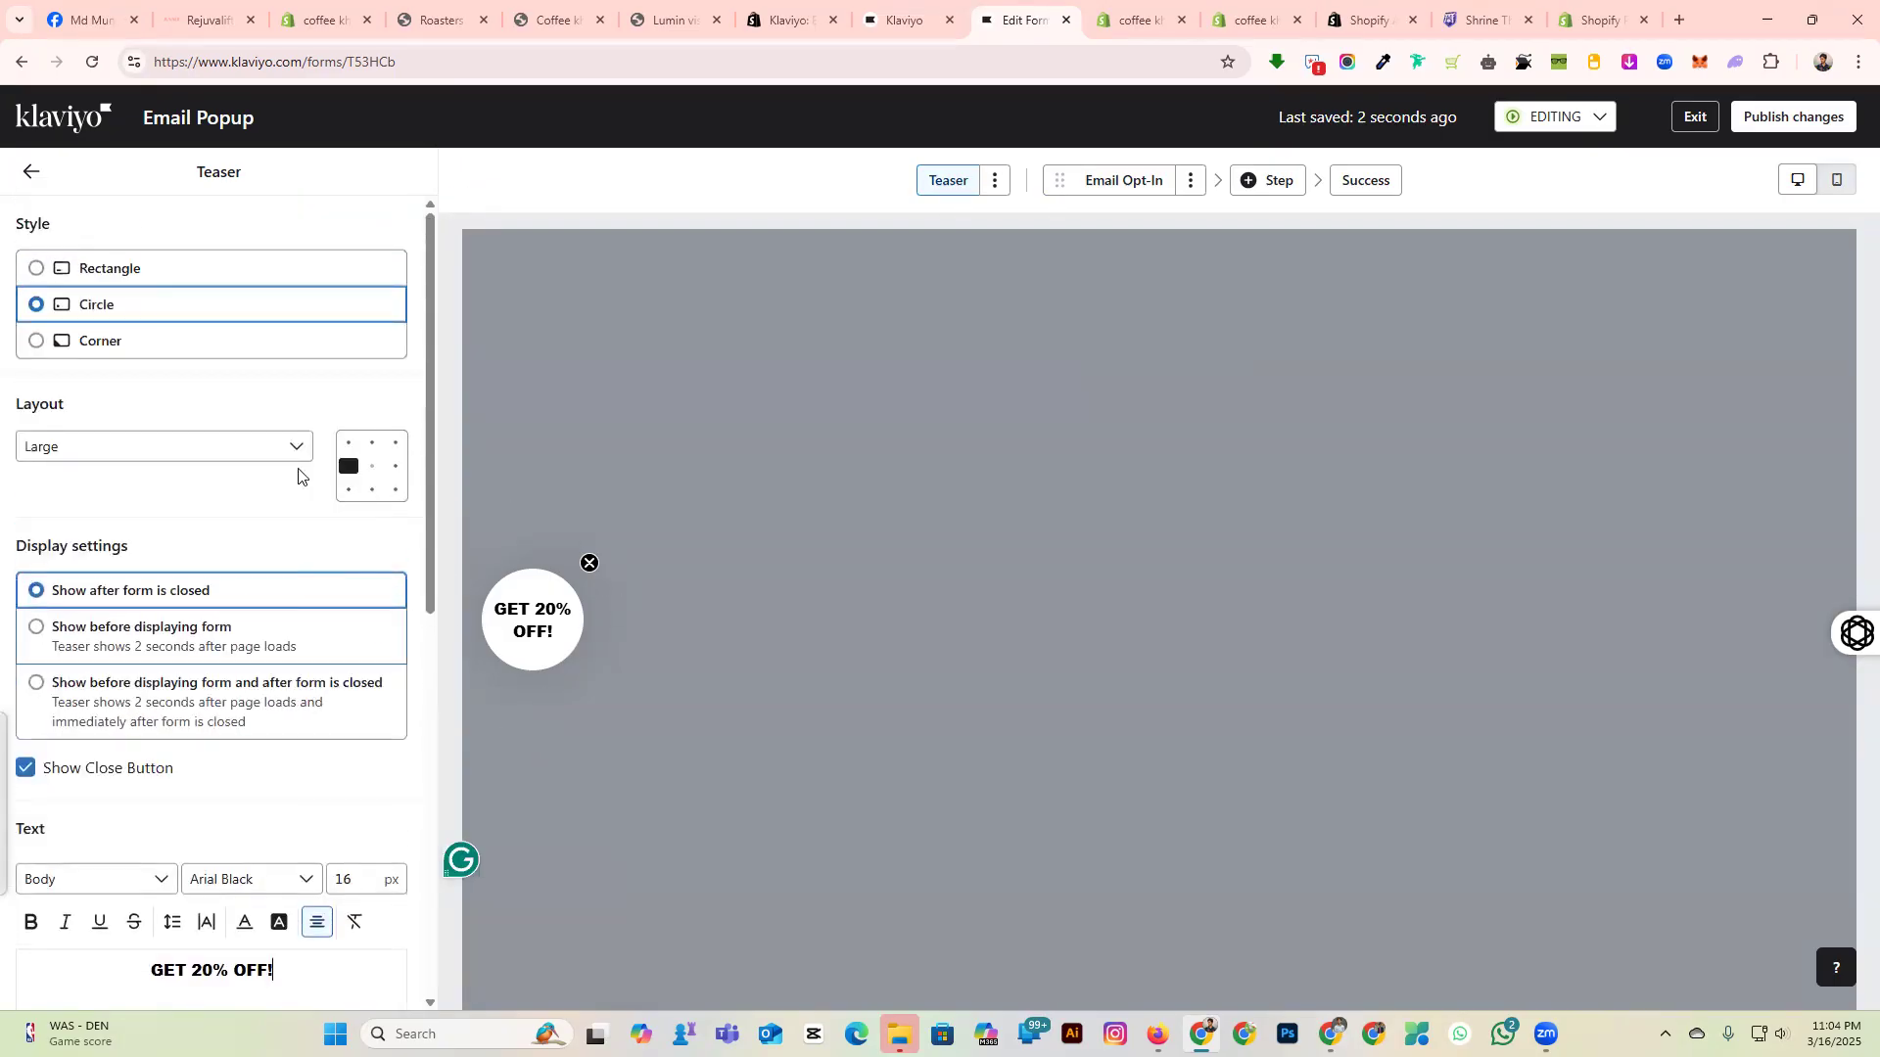
# Examine the SMS opt-in and Personal information step types available after the Email Opt-In step, without adding one.
pyautogui.click(1062, 182)
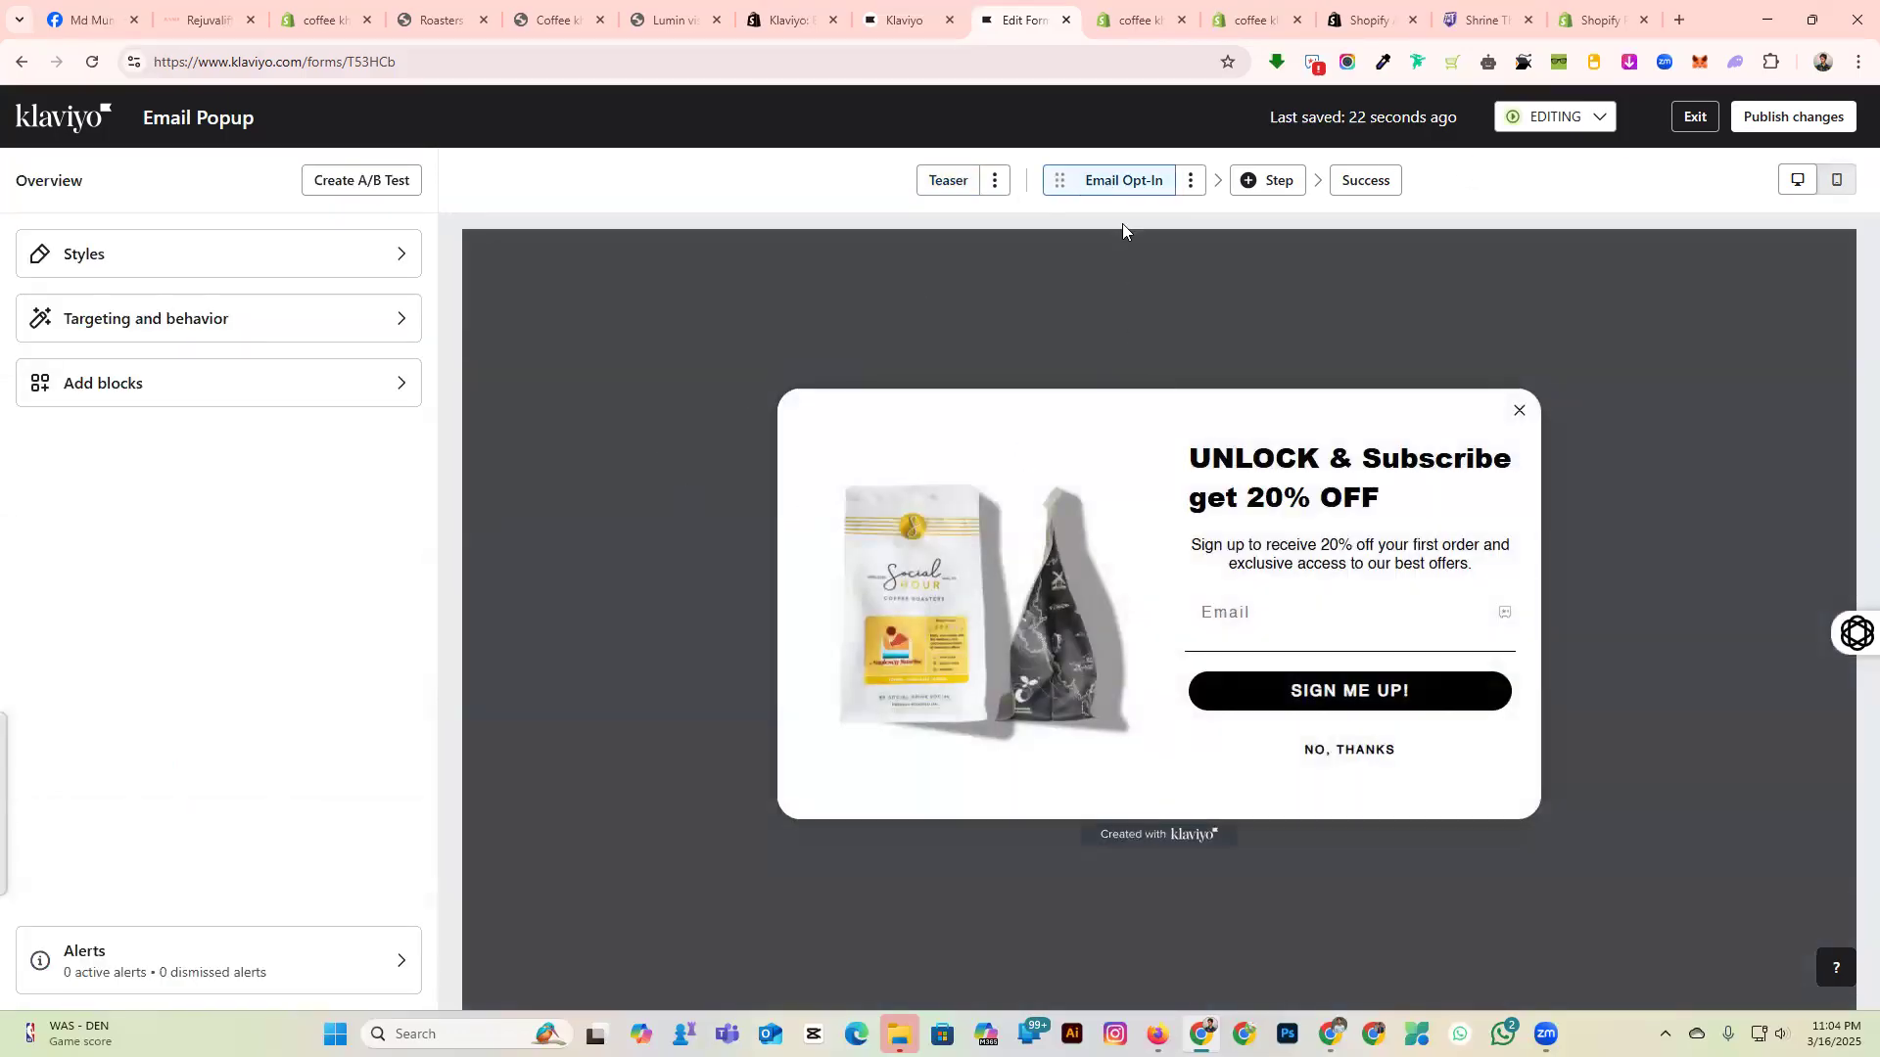
pyautogui.click(1263, 180)
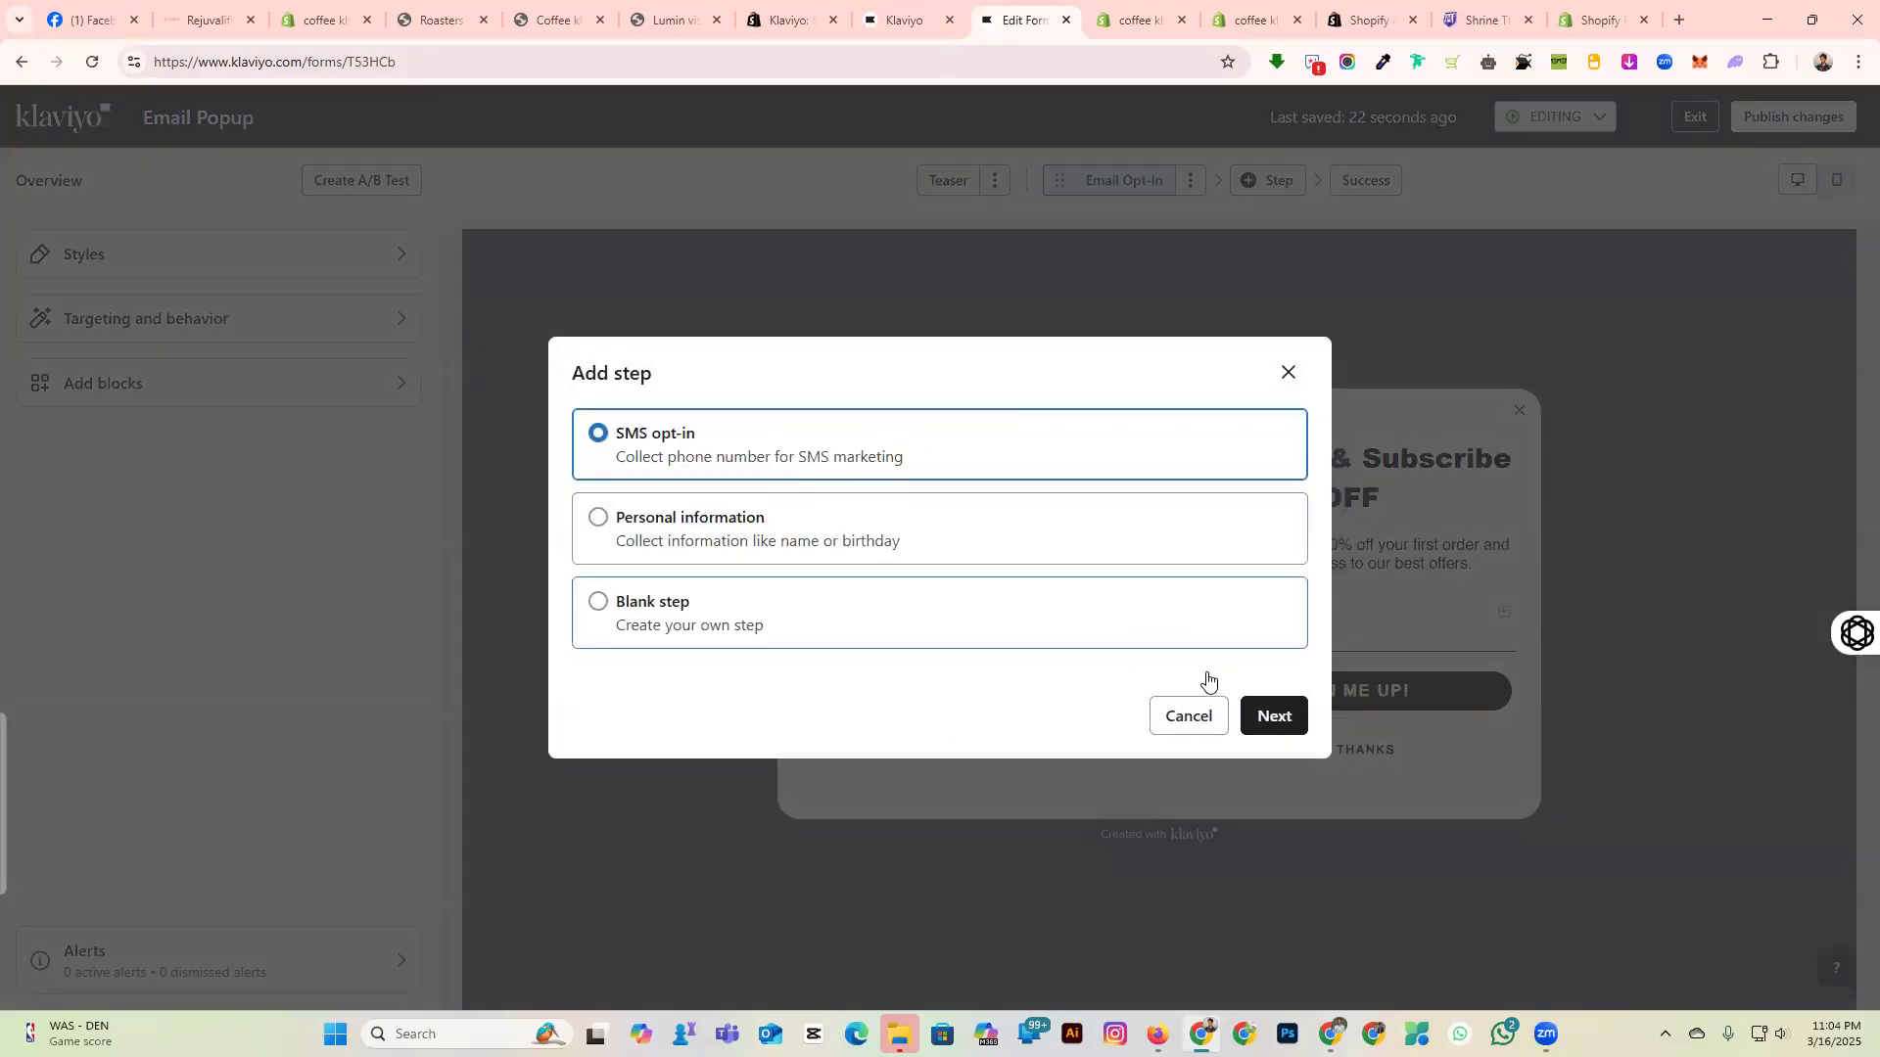
pyautogui.click(1288, 373)
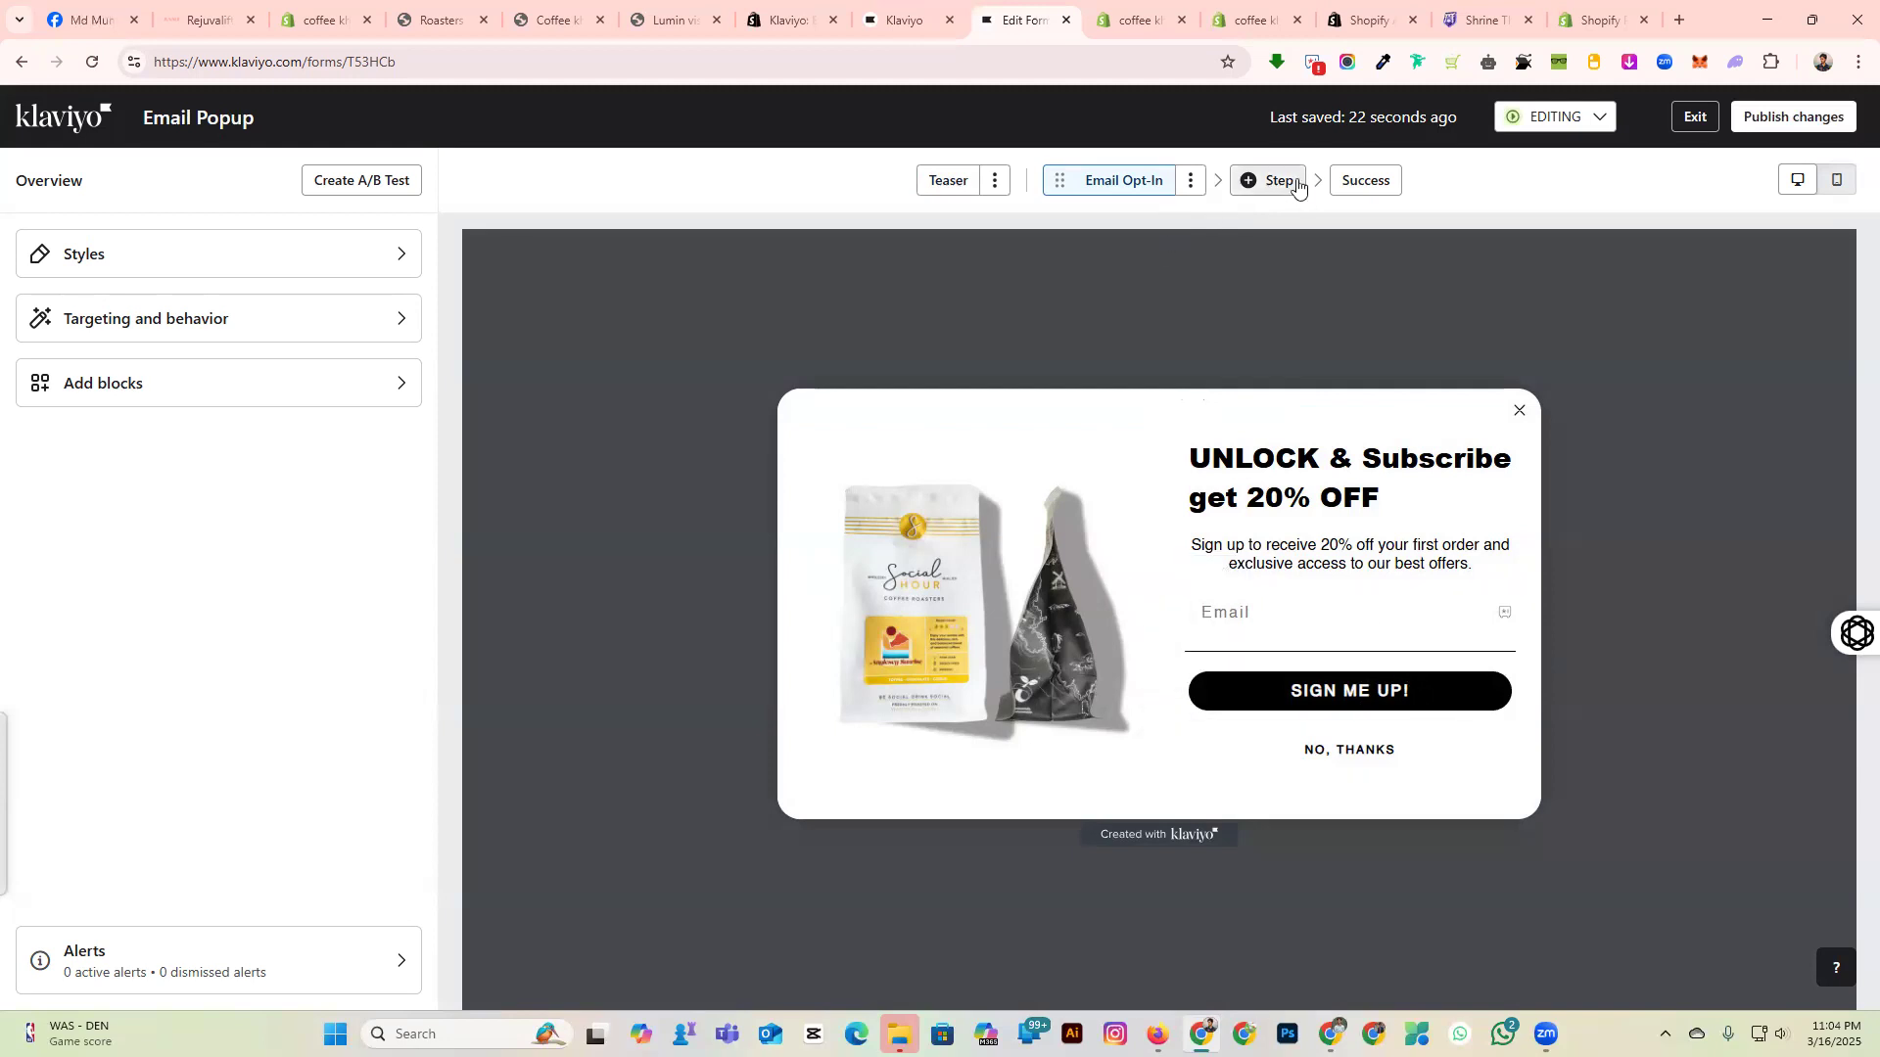
pyautogui.click(1246, 186)
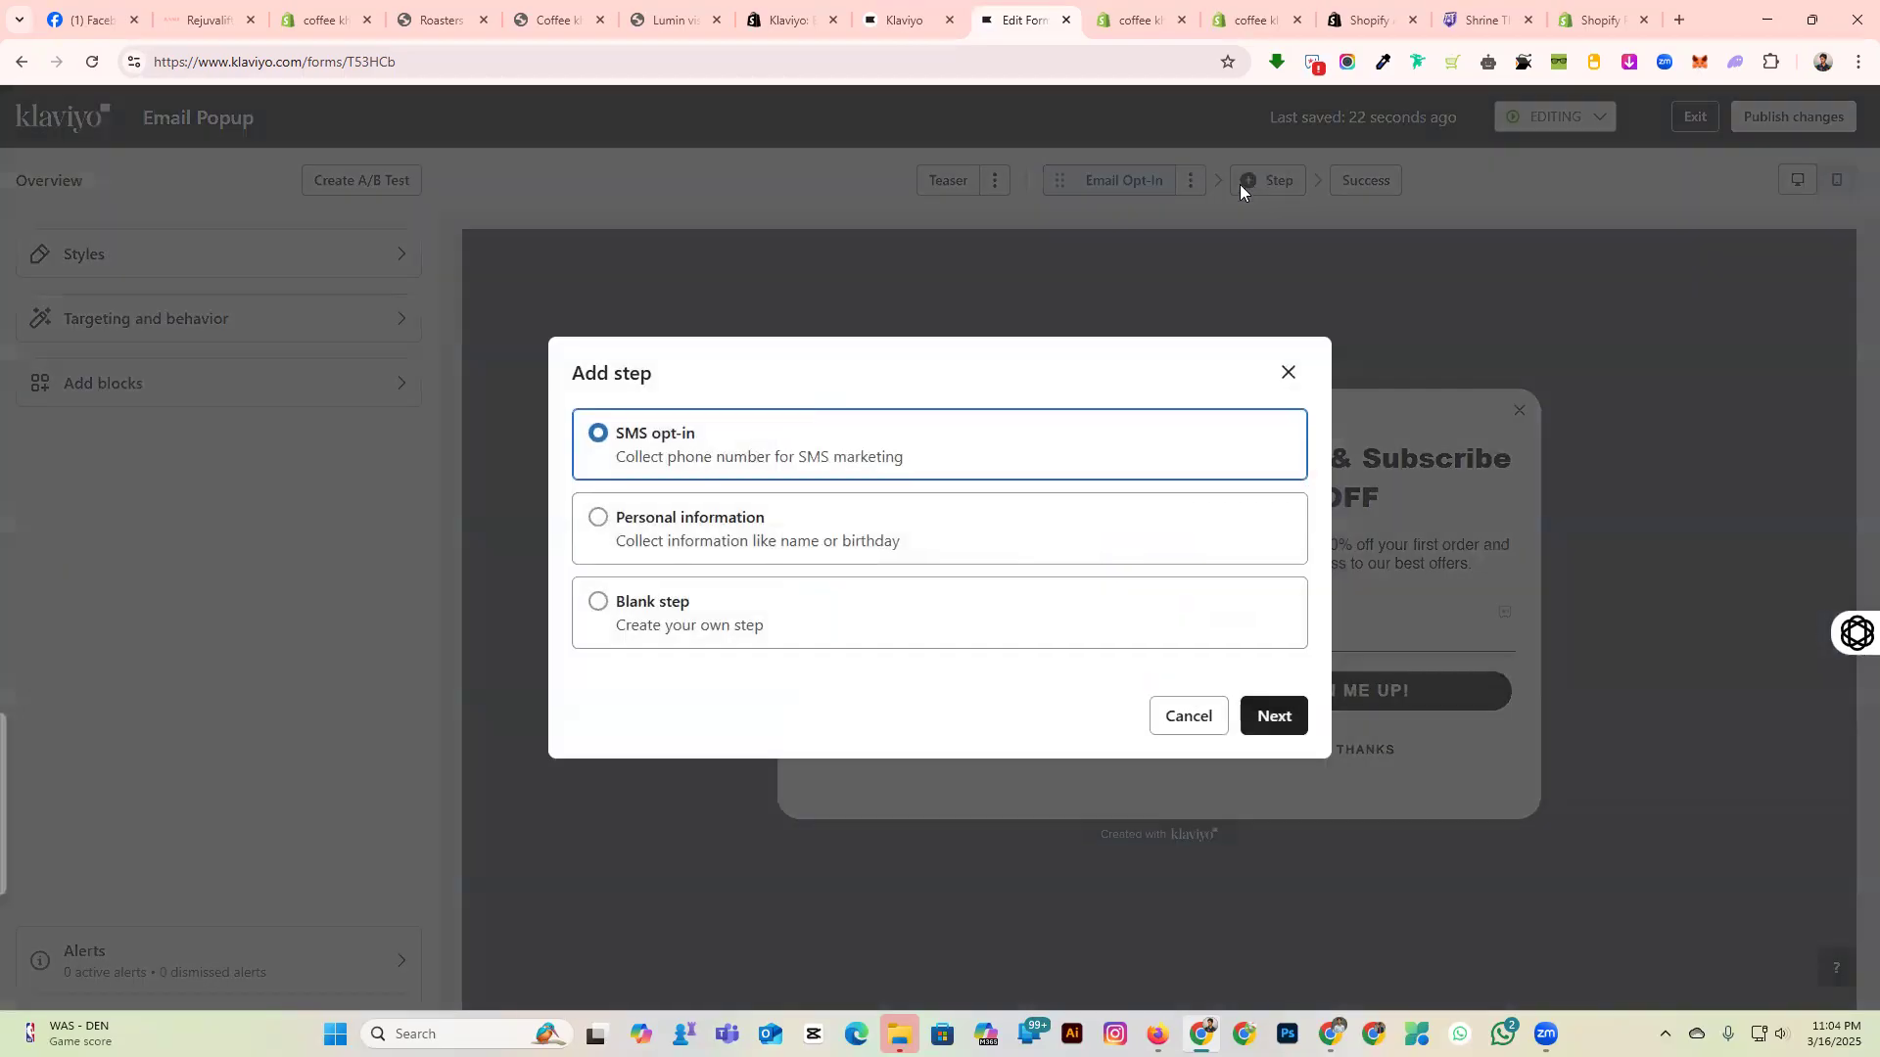
pyautogui.click(708, 526)
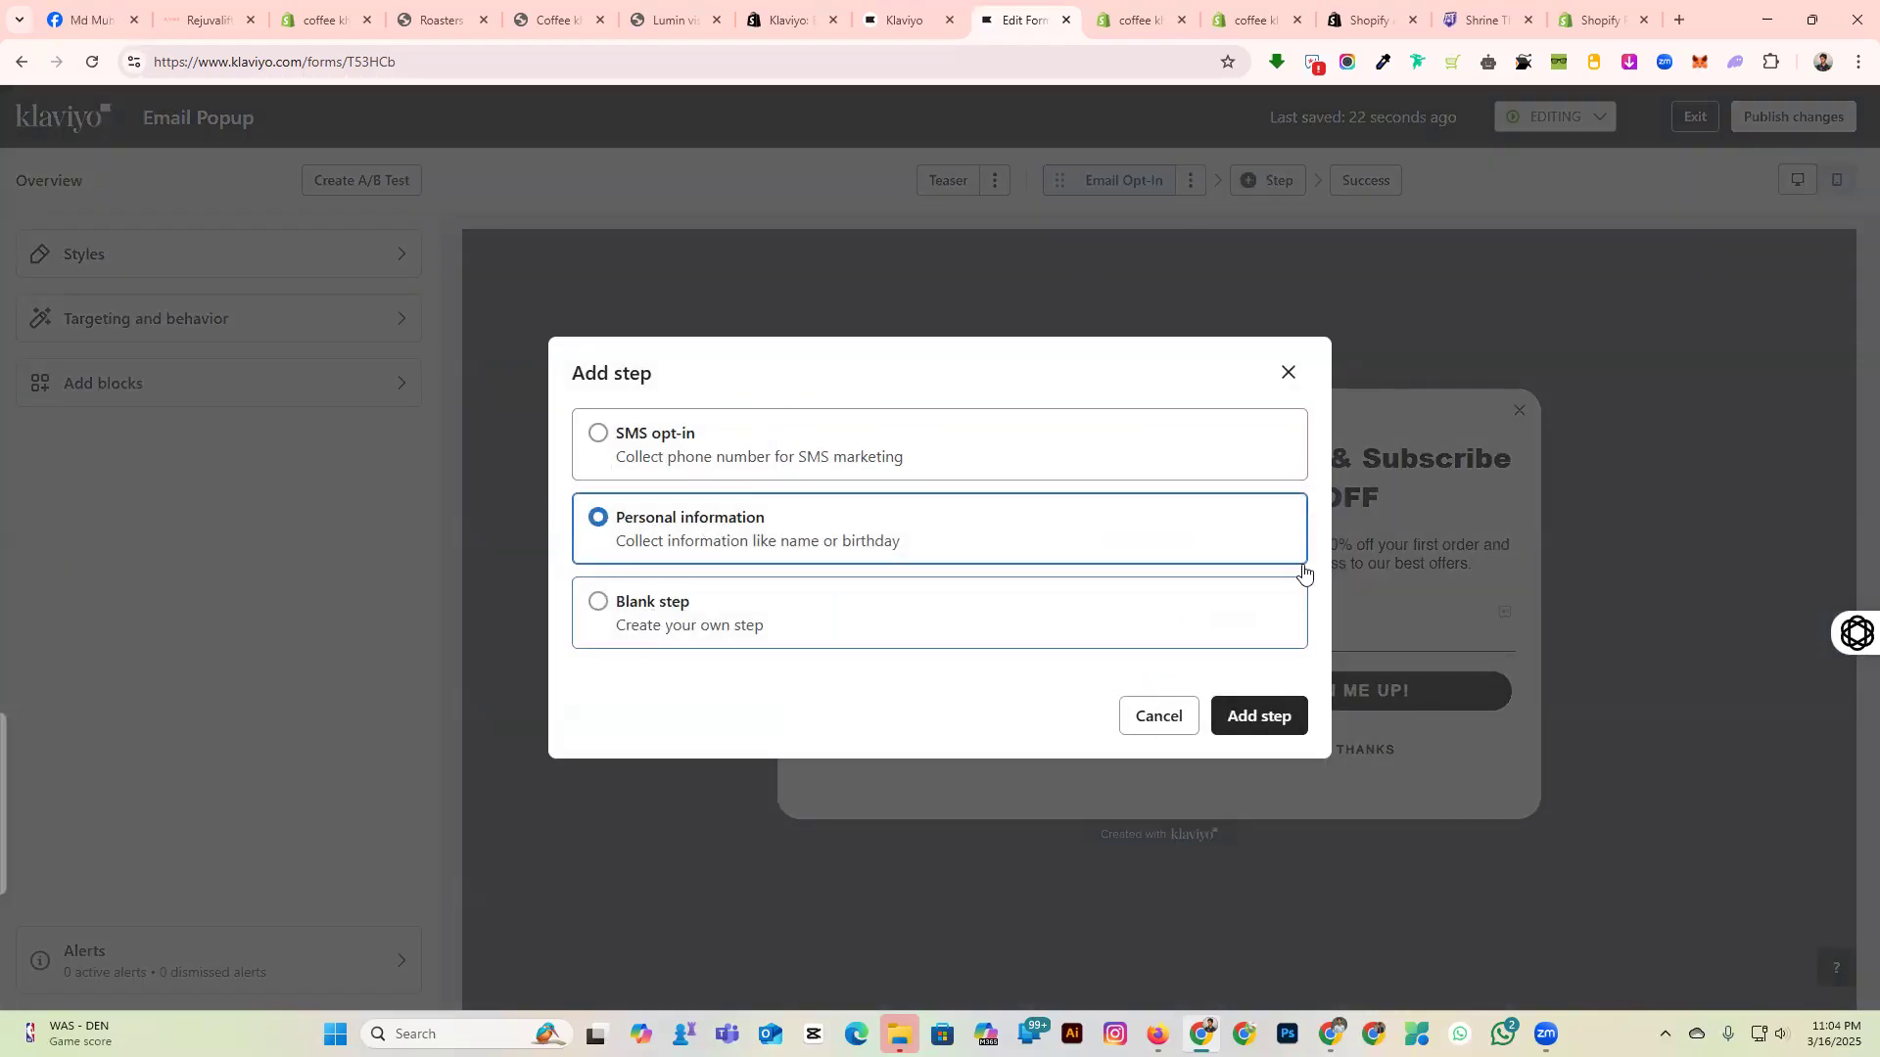
pyautogui.click(1284, 374)
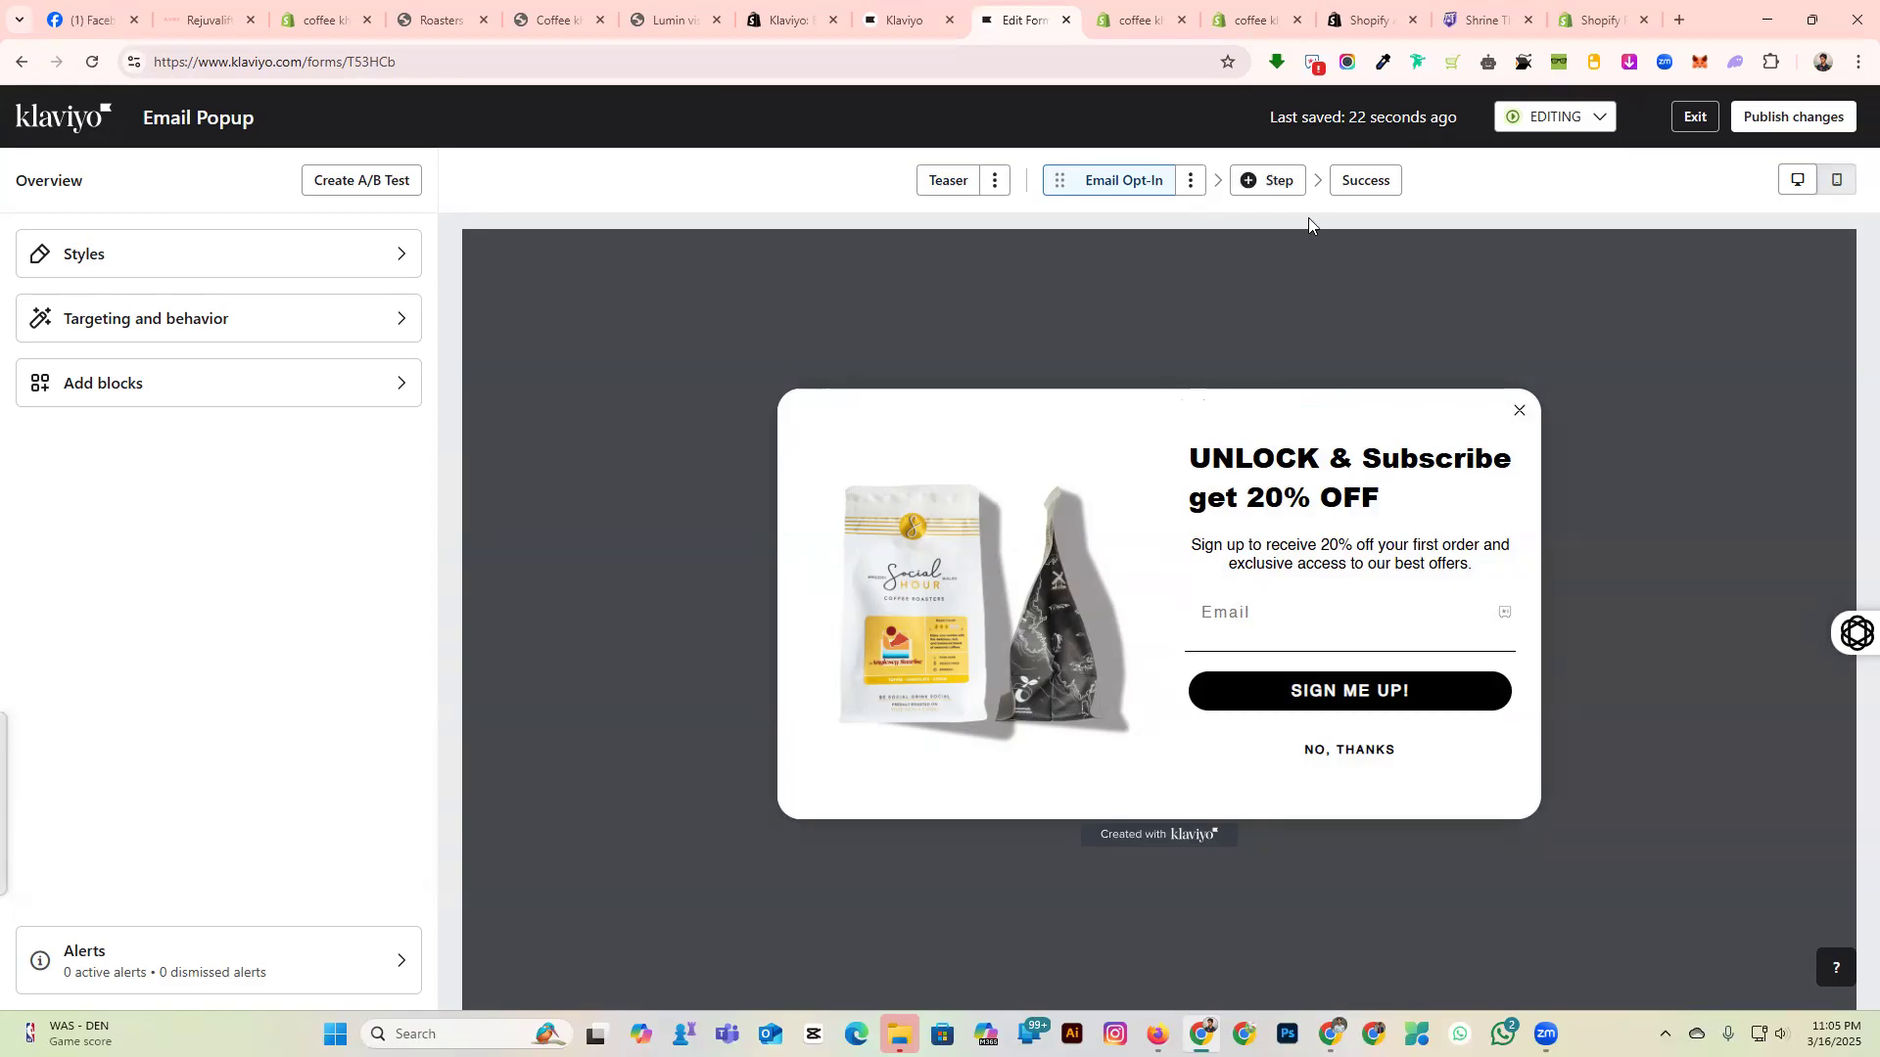
# Compare the Email Opt-In and Success steps, and inspect the Success step's heading and confirmation text blocks.
pyautogui.click(1352, 194)
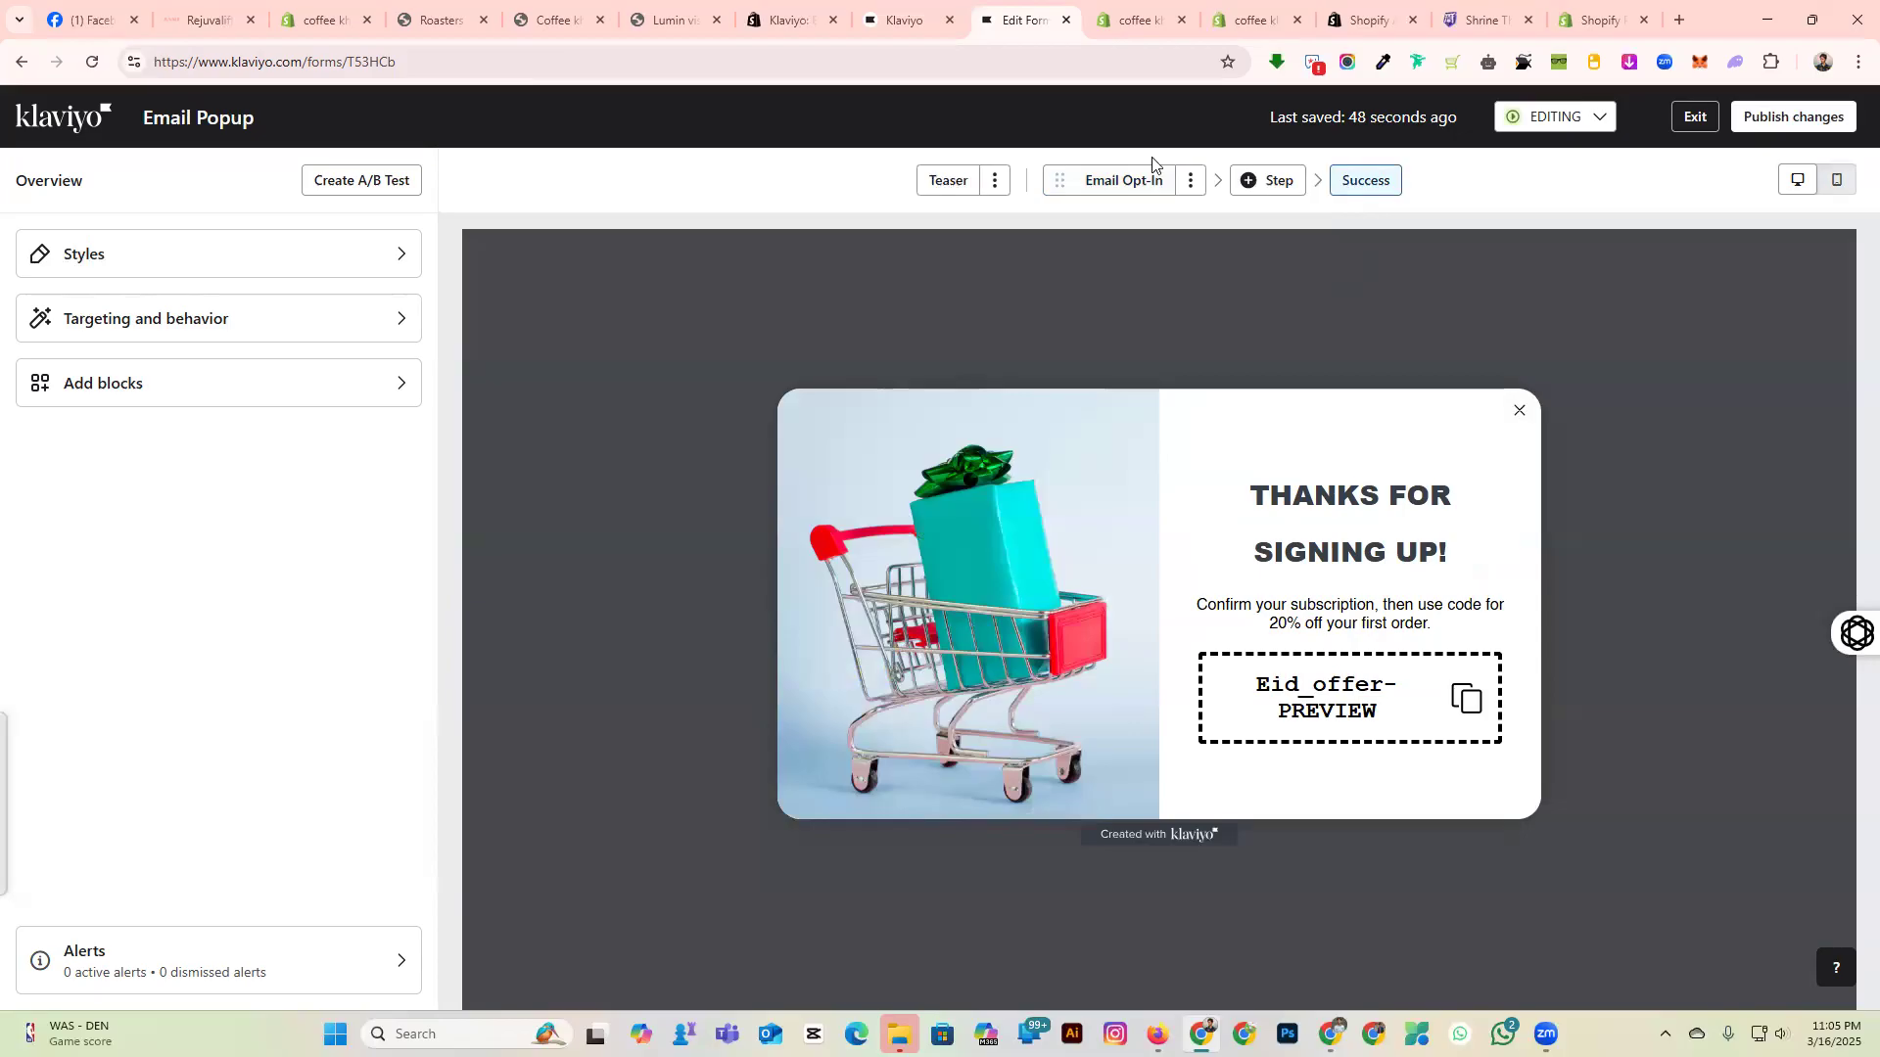
pyautogui.click(1101, 192)
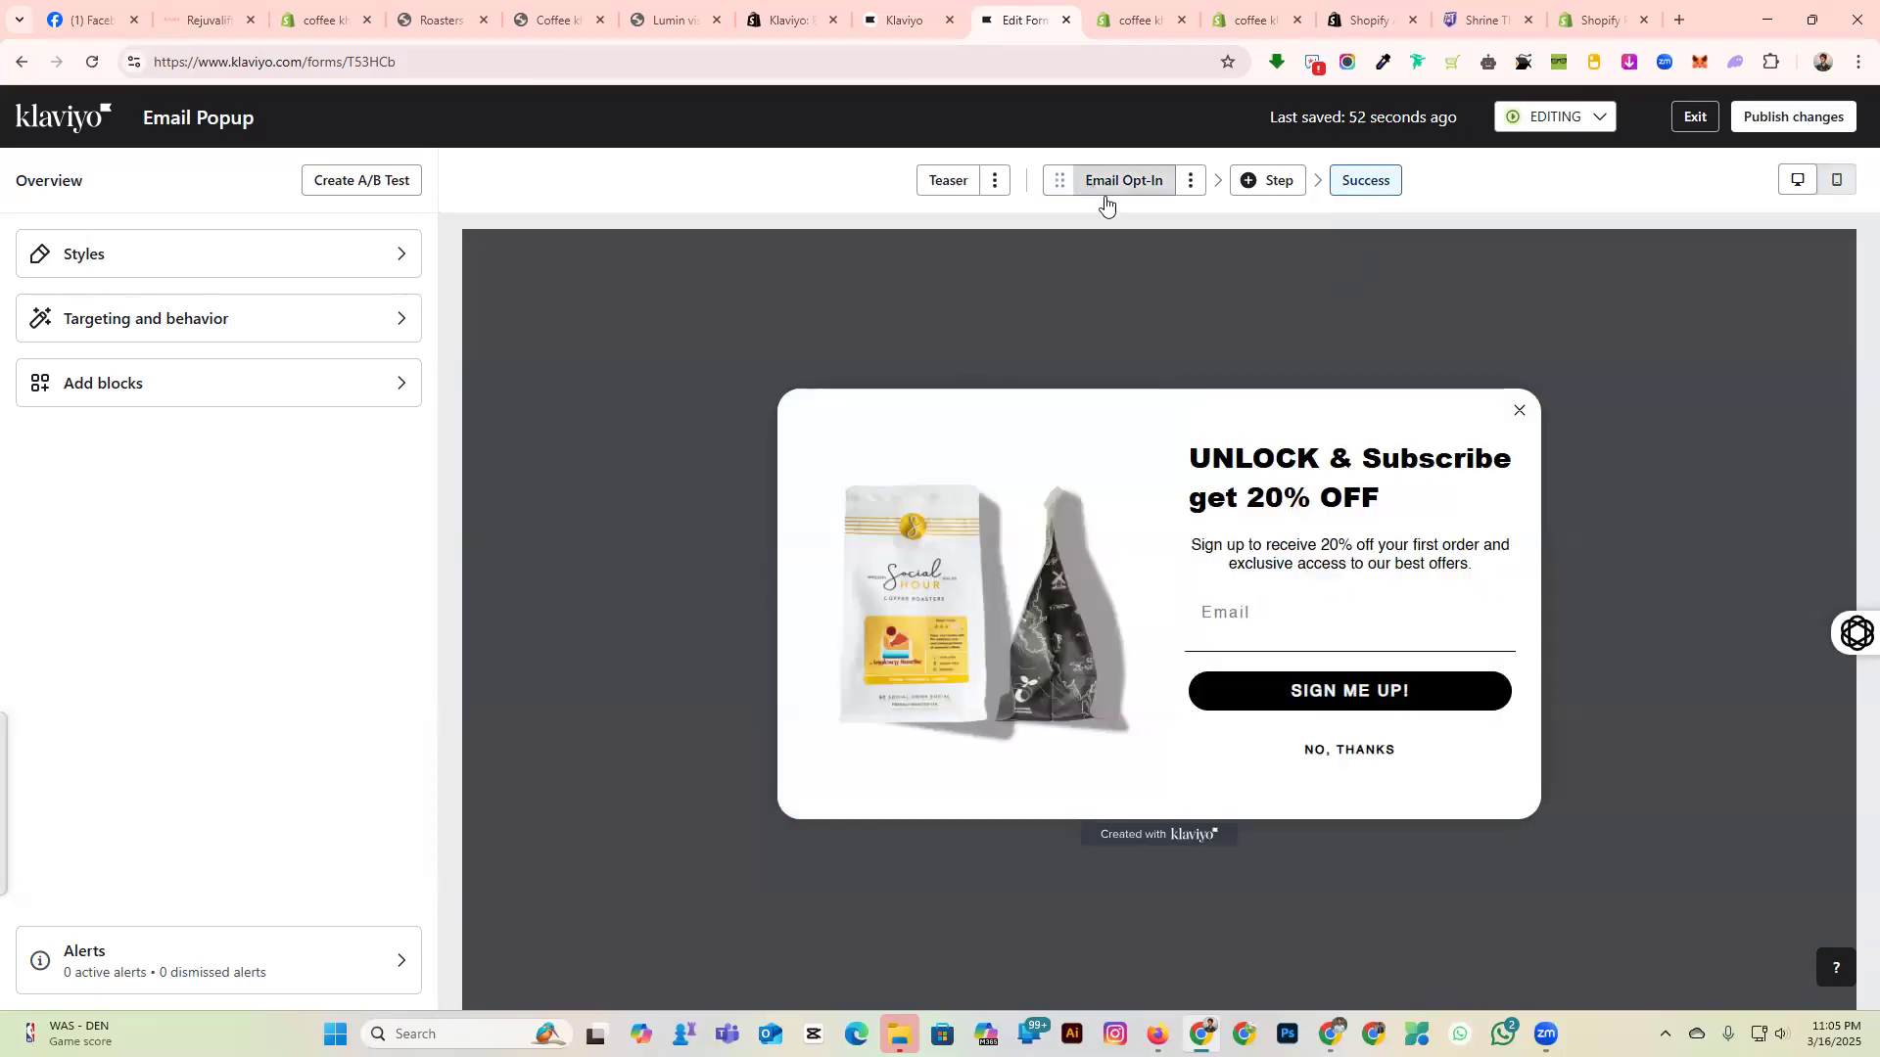
pyautogui.click(1246, 600)
pyautogui.click(1362, 184)
pyautogui.click(1339, 492)
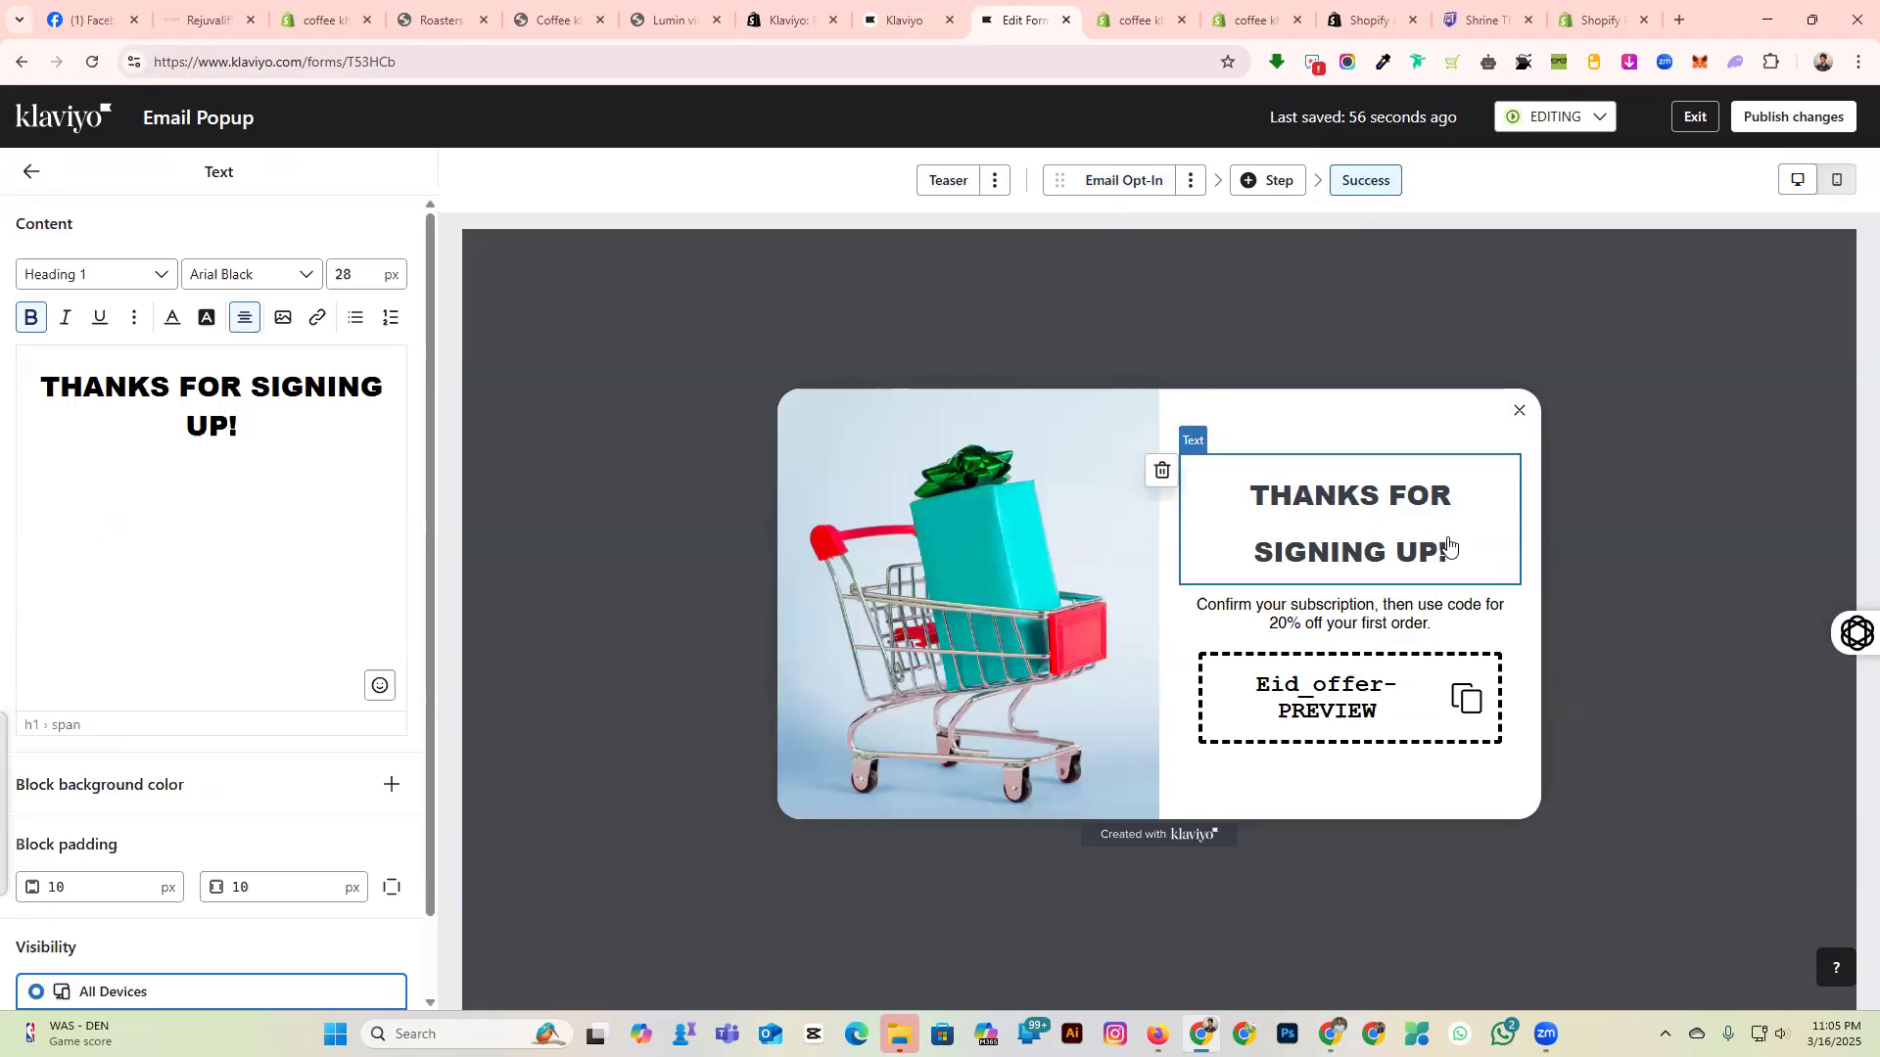
pyautogui.click(1283, 625)
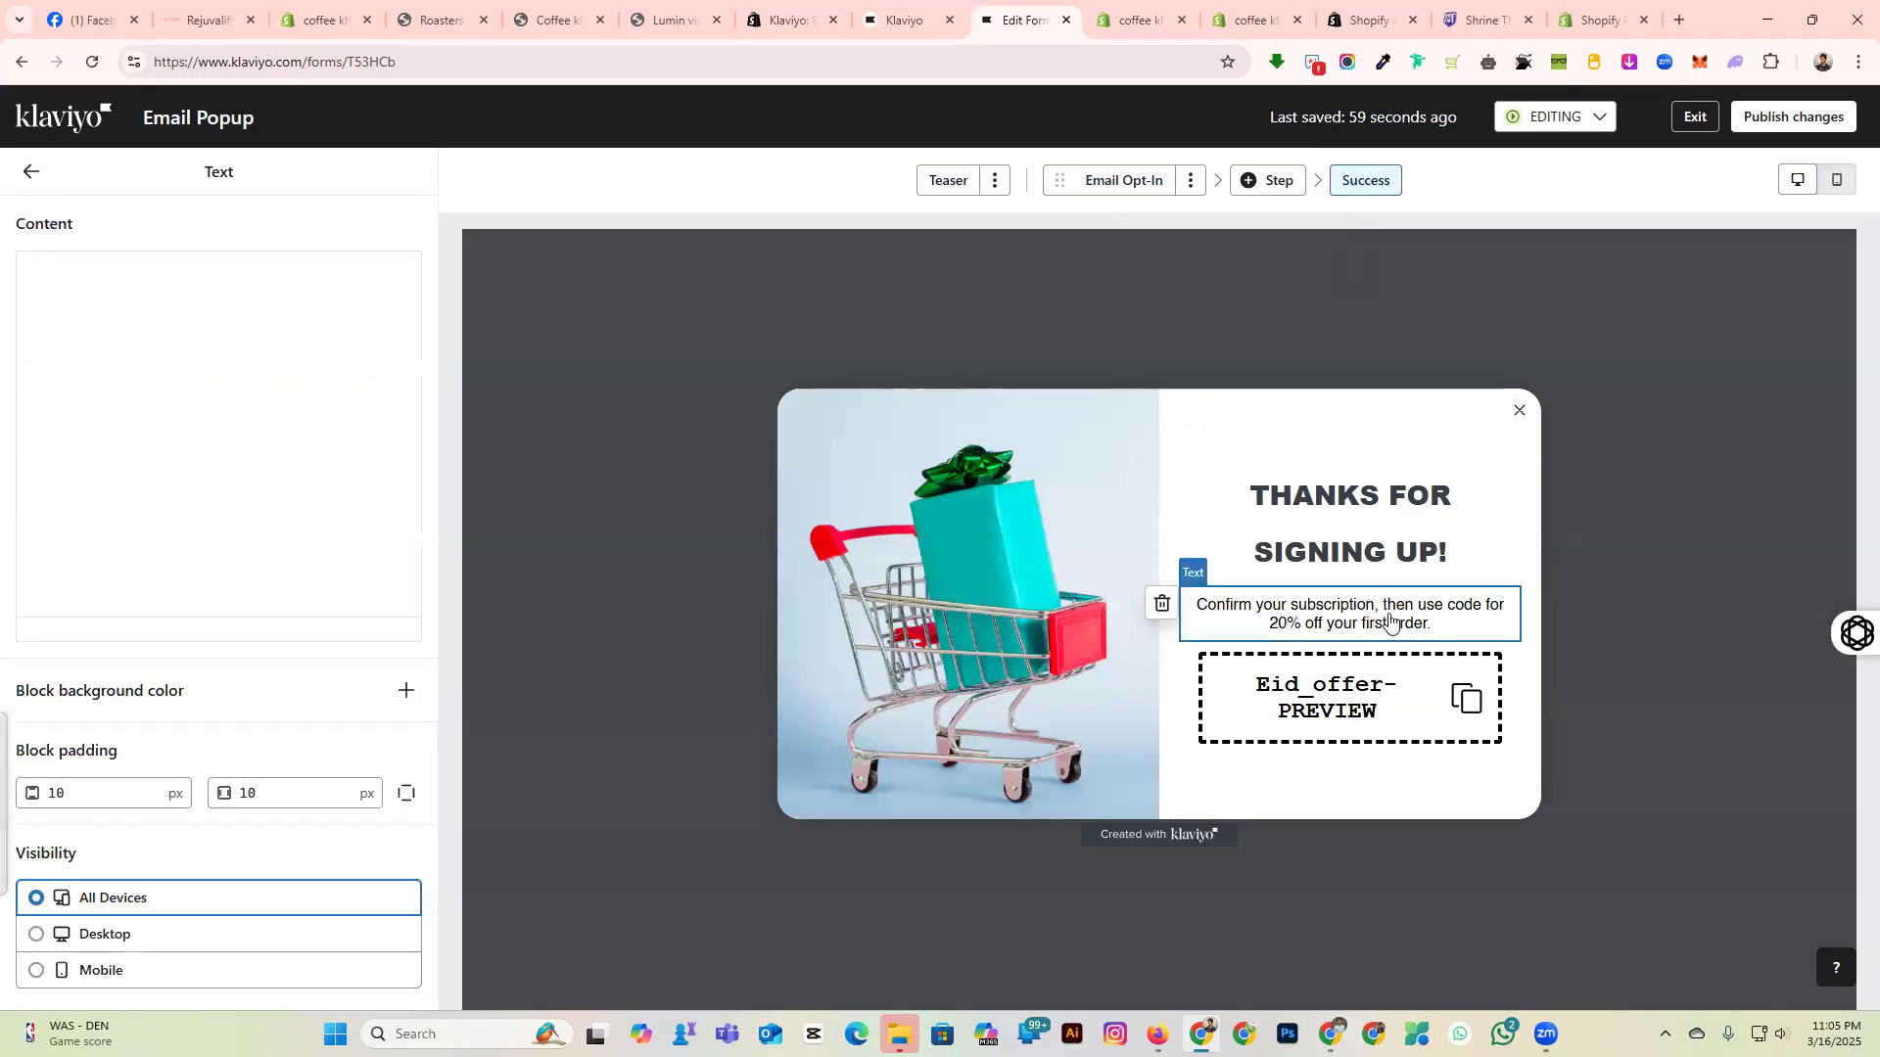
# Try the static coupon option with a placeholder code on the Success step's coupon block, and return it to a unique coupon.
pyautogui.click(1366, 728)
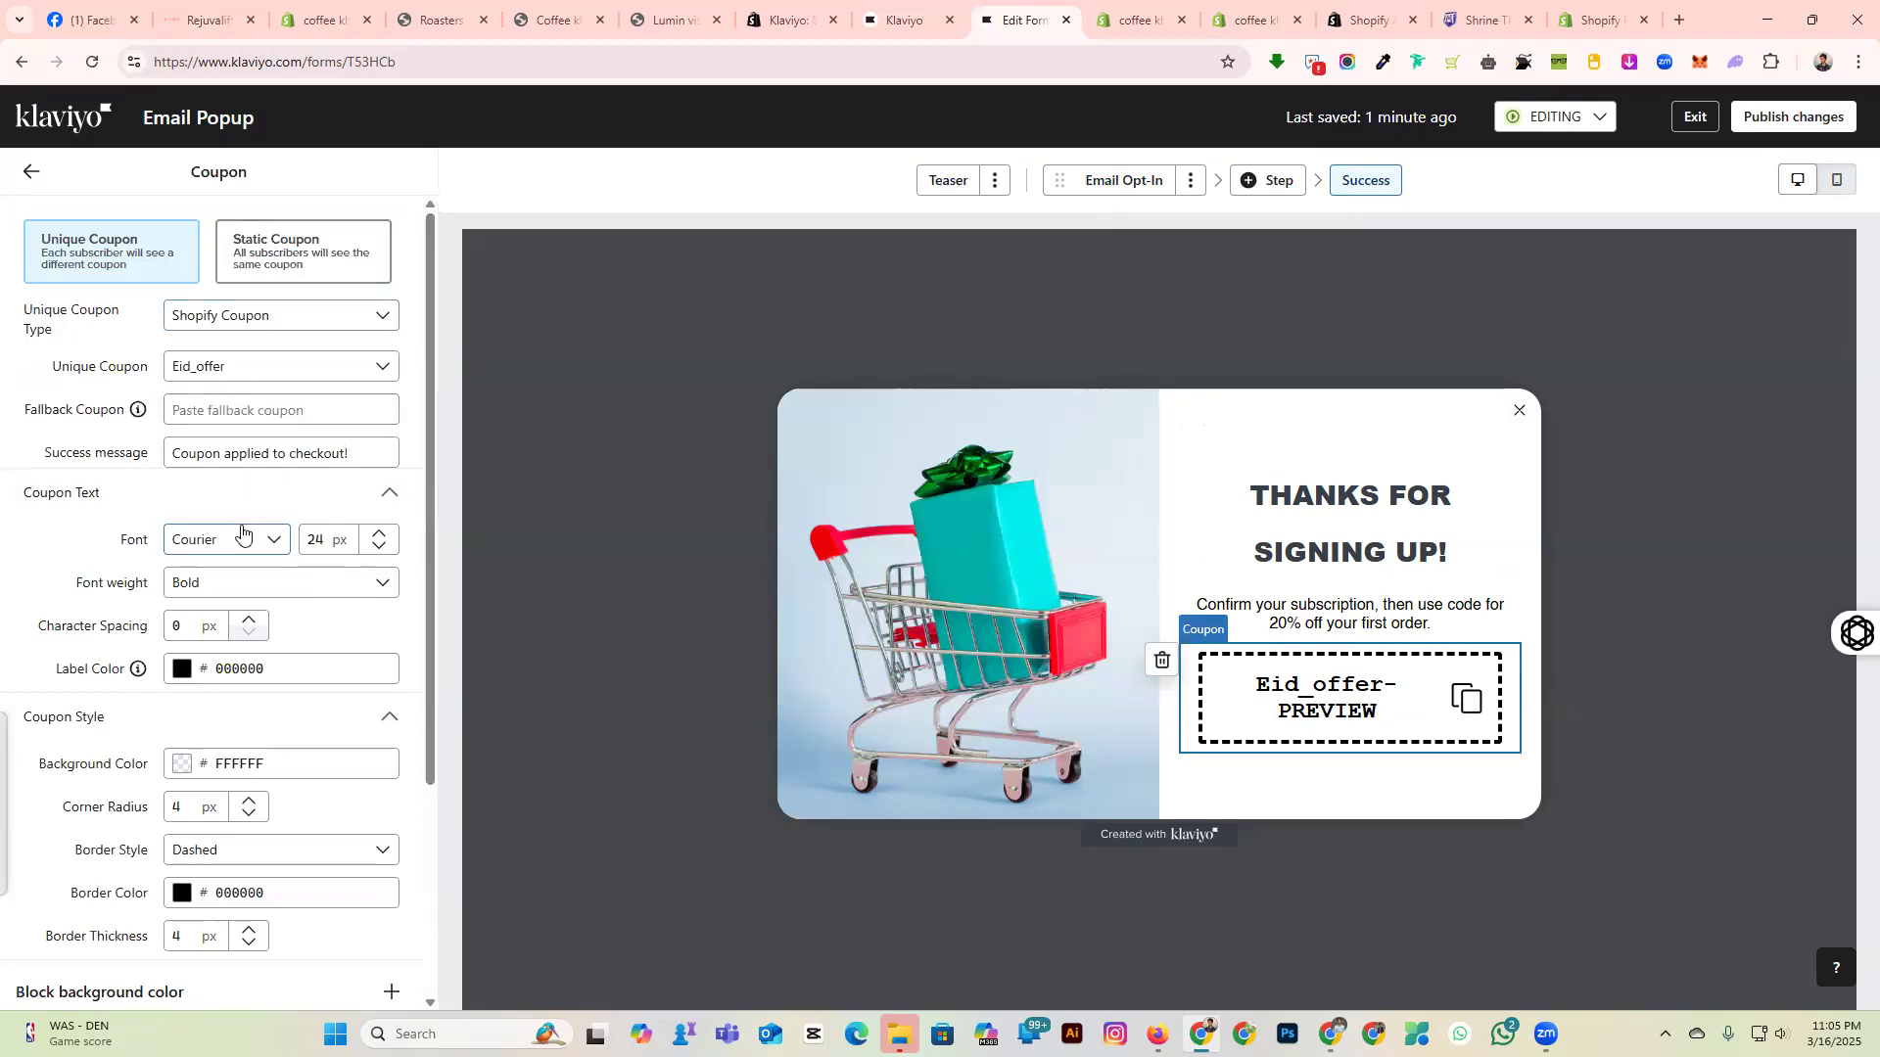
pyautogui.click(324, 249)
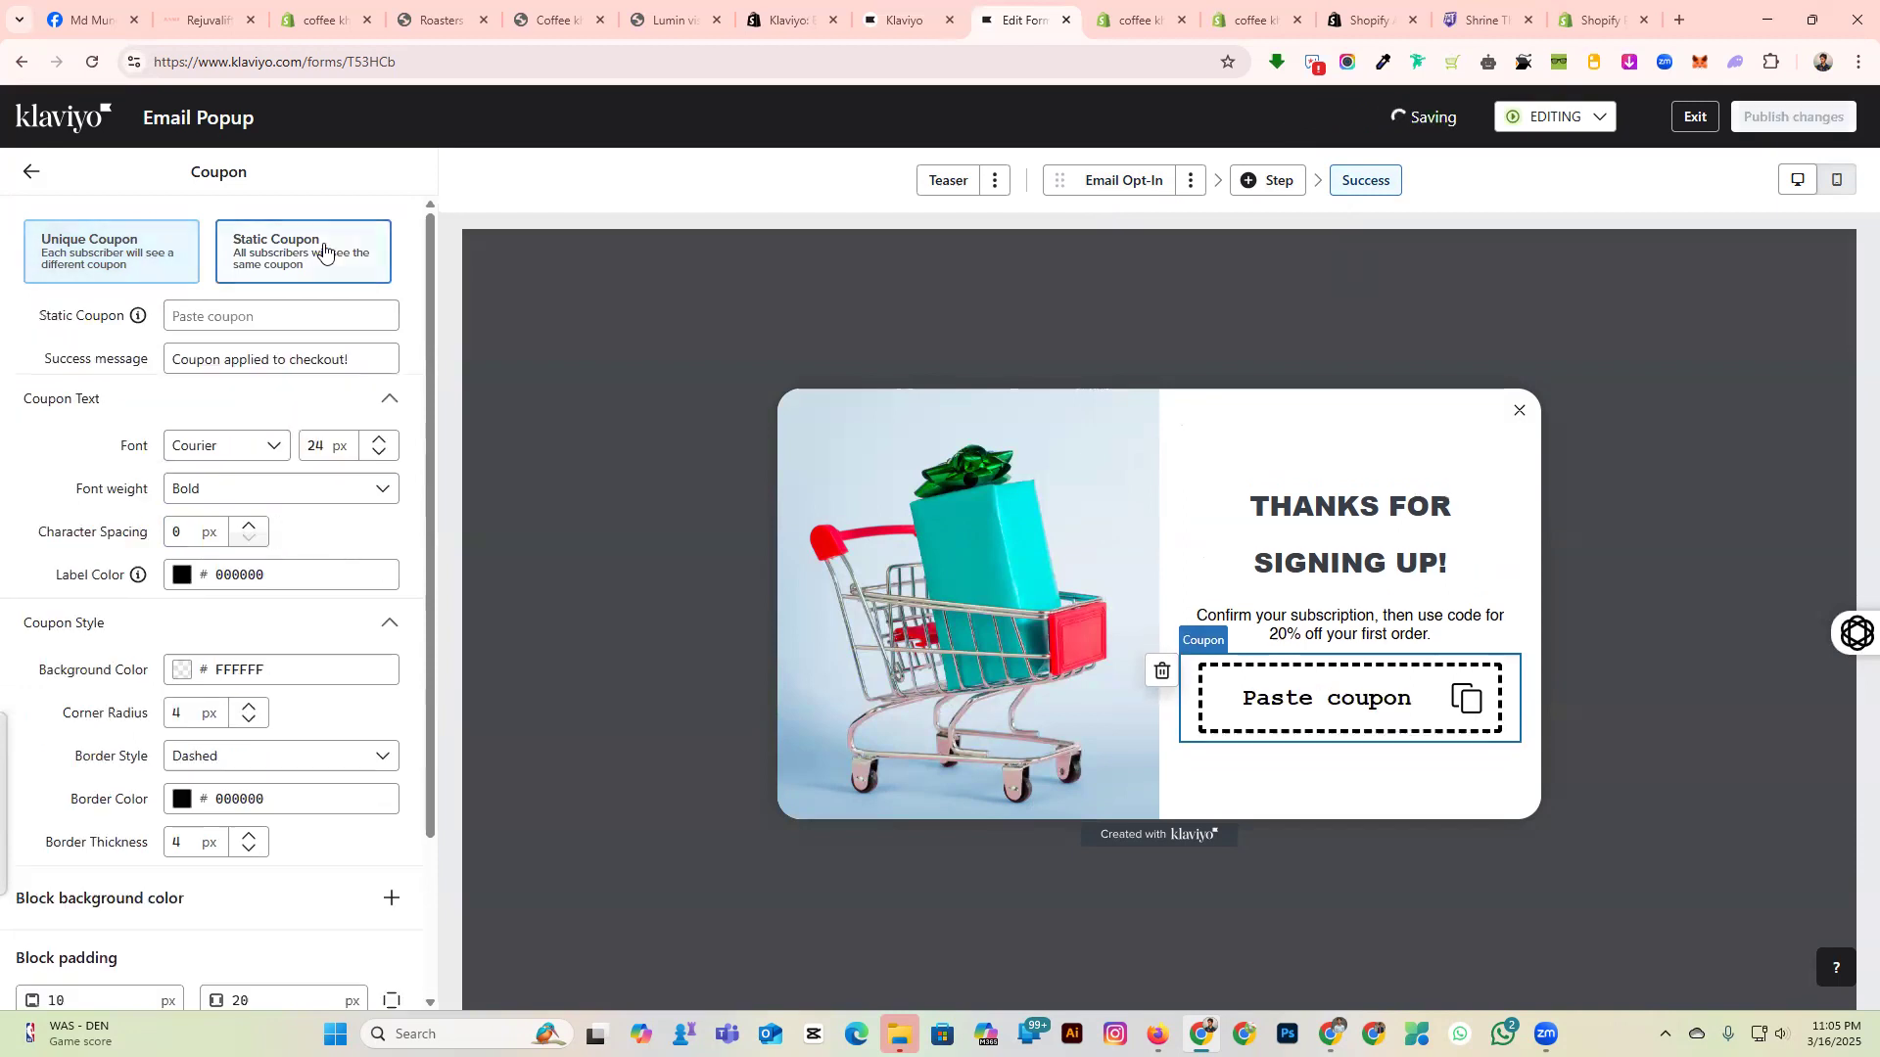
pyautogui.click(249, 322)
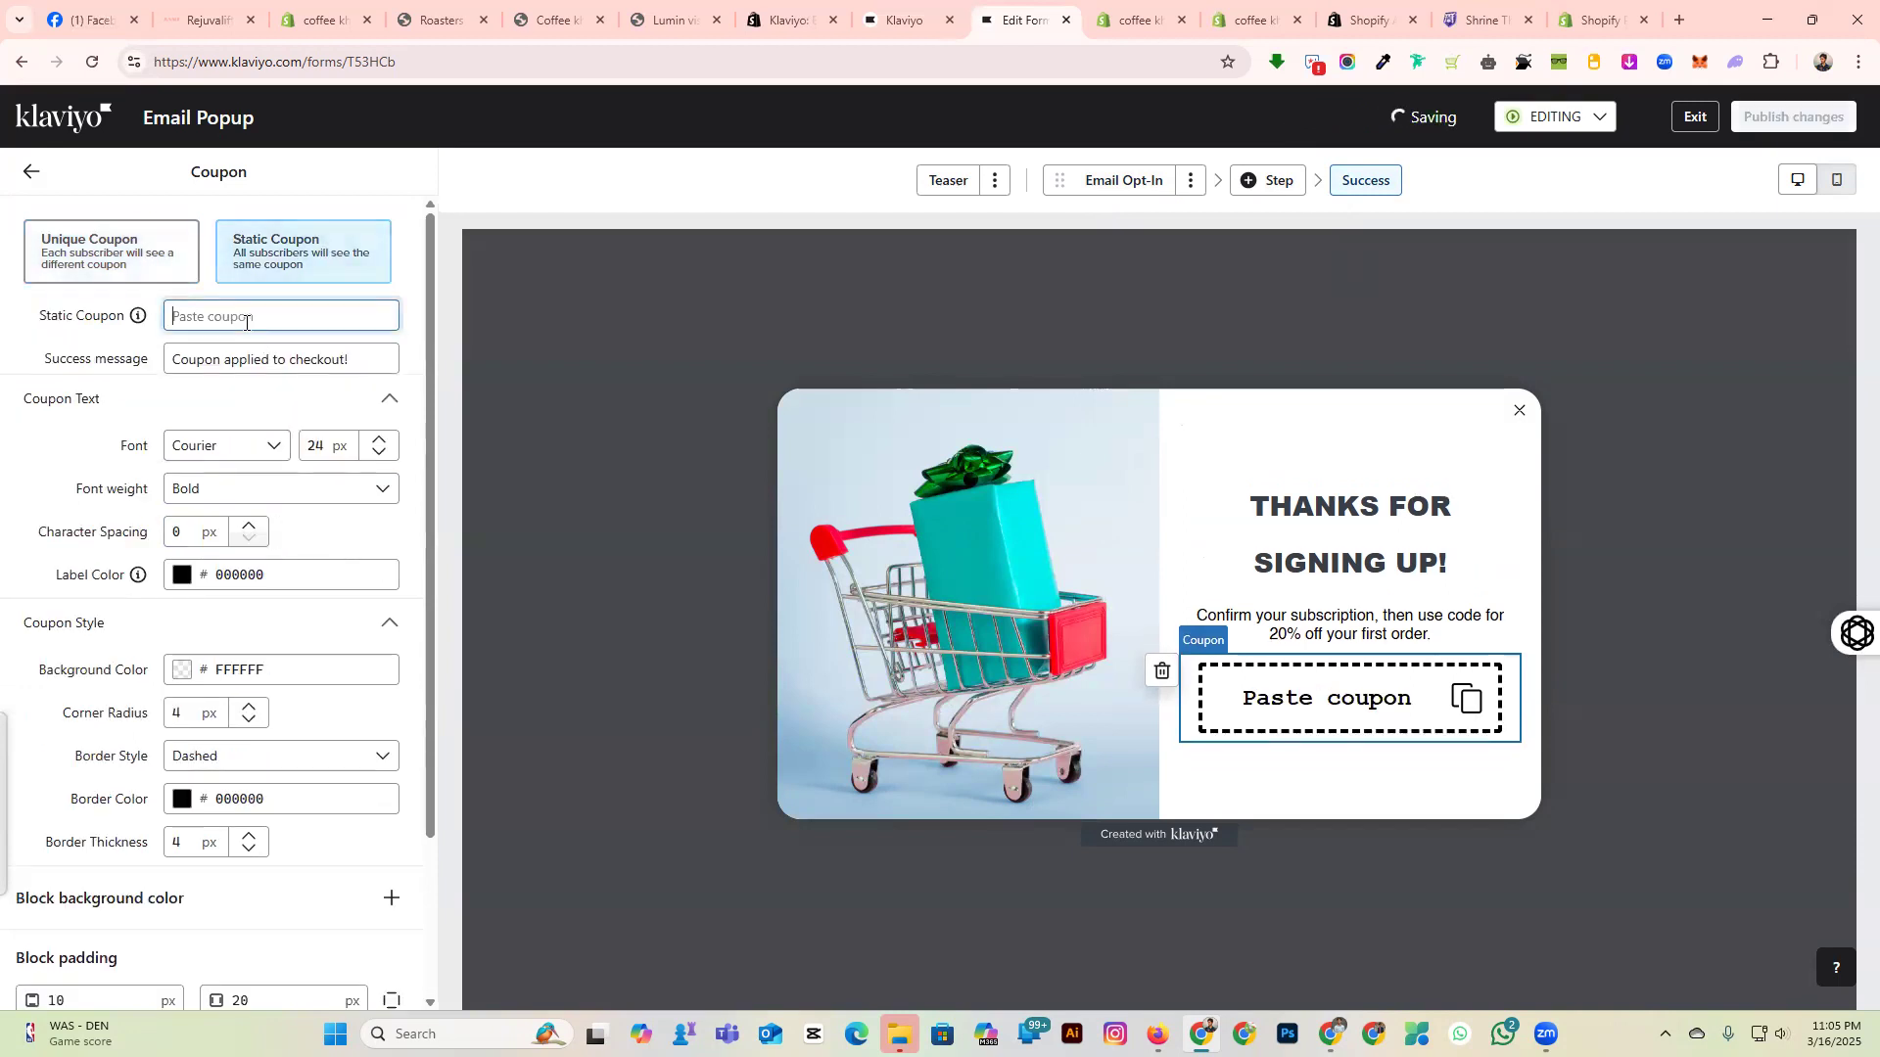
pyautogui.write('fhgjkgy')
pyautogui.hotkey('ctrl', 'a')
pyautogui.press('BackSpace')
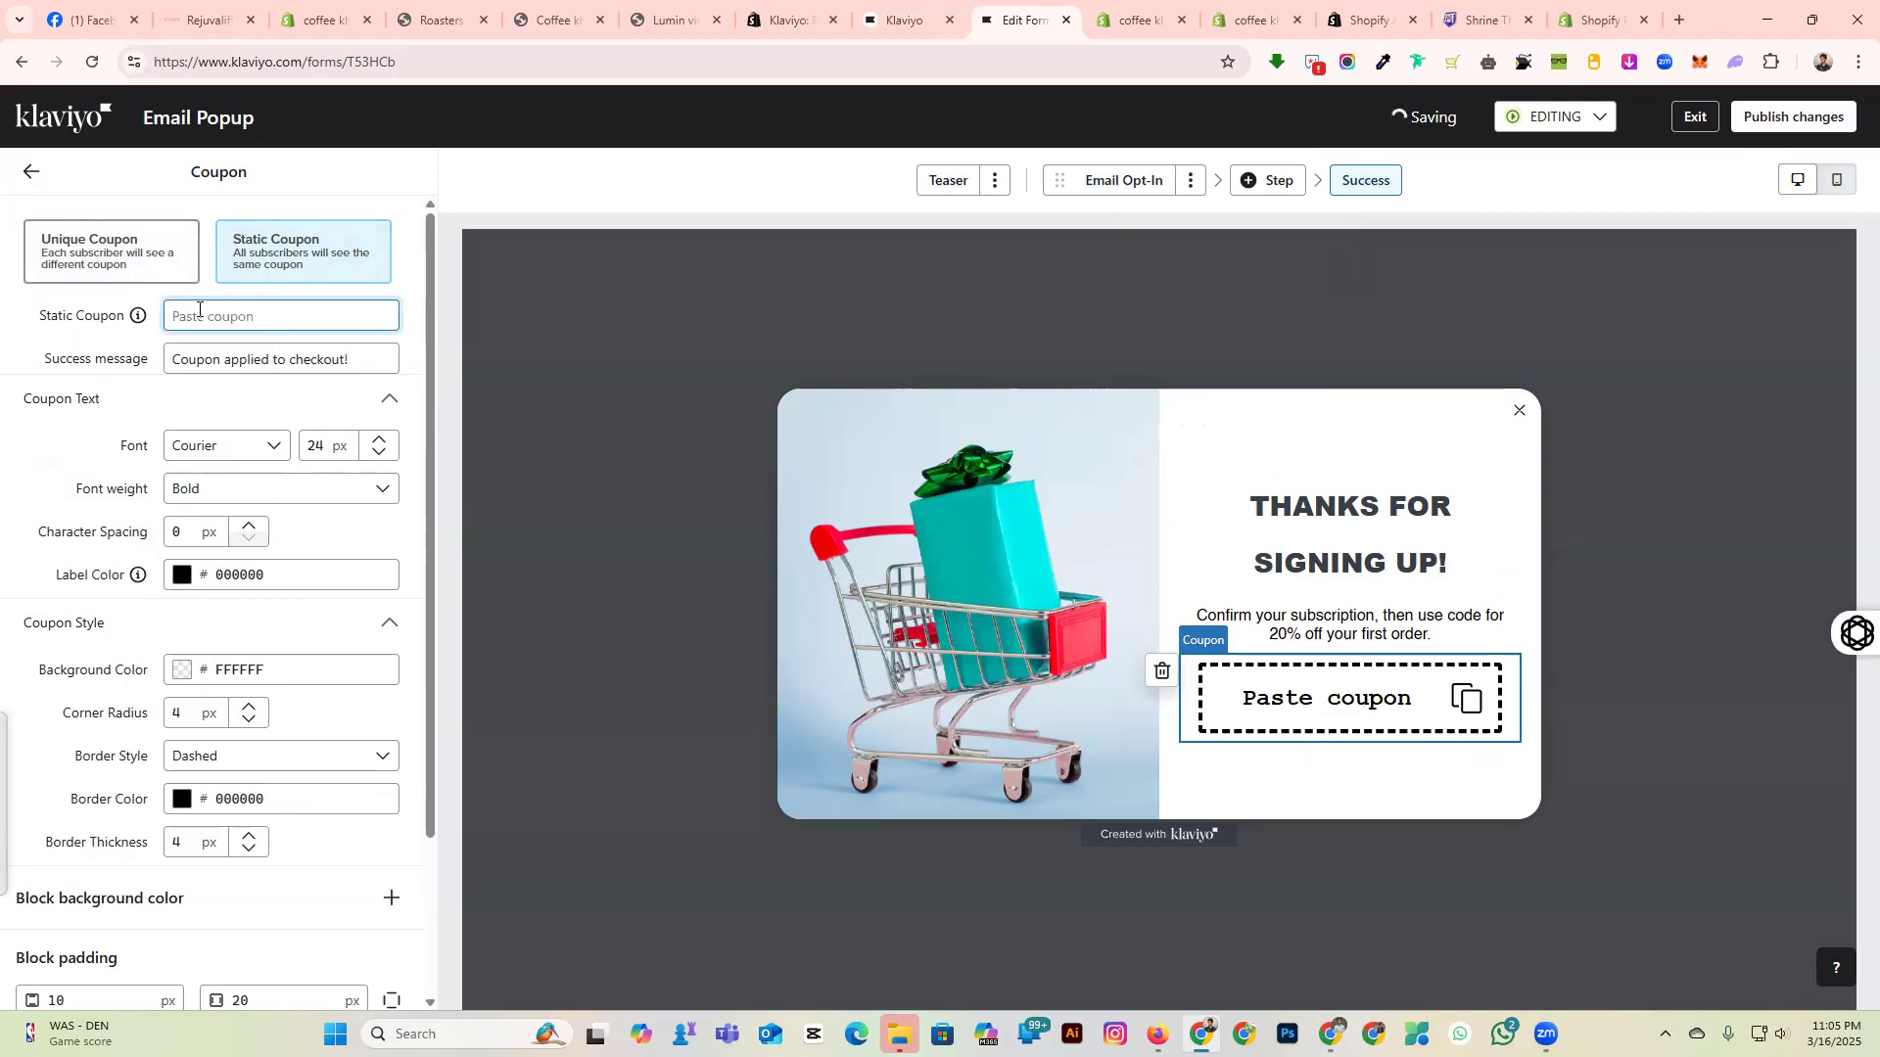
pyautogui.click(139, 231)
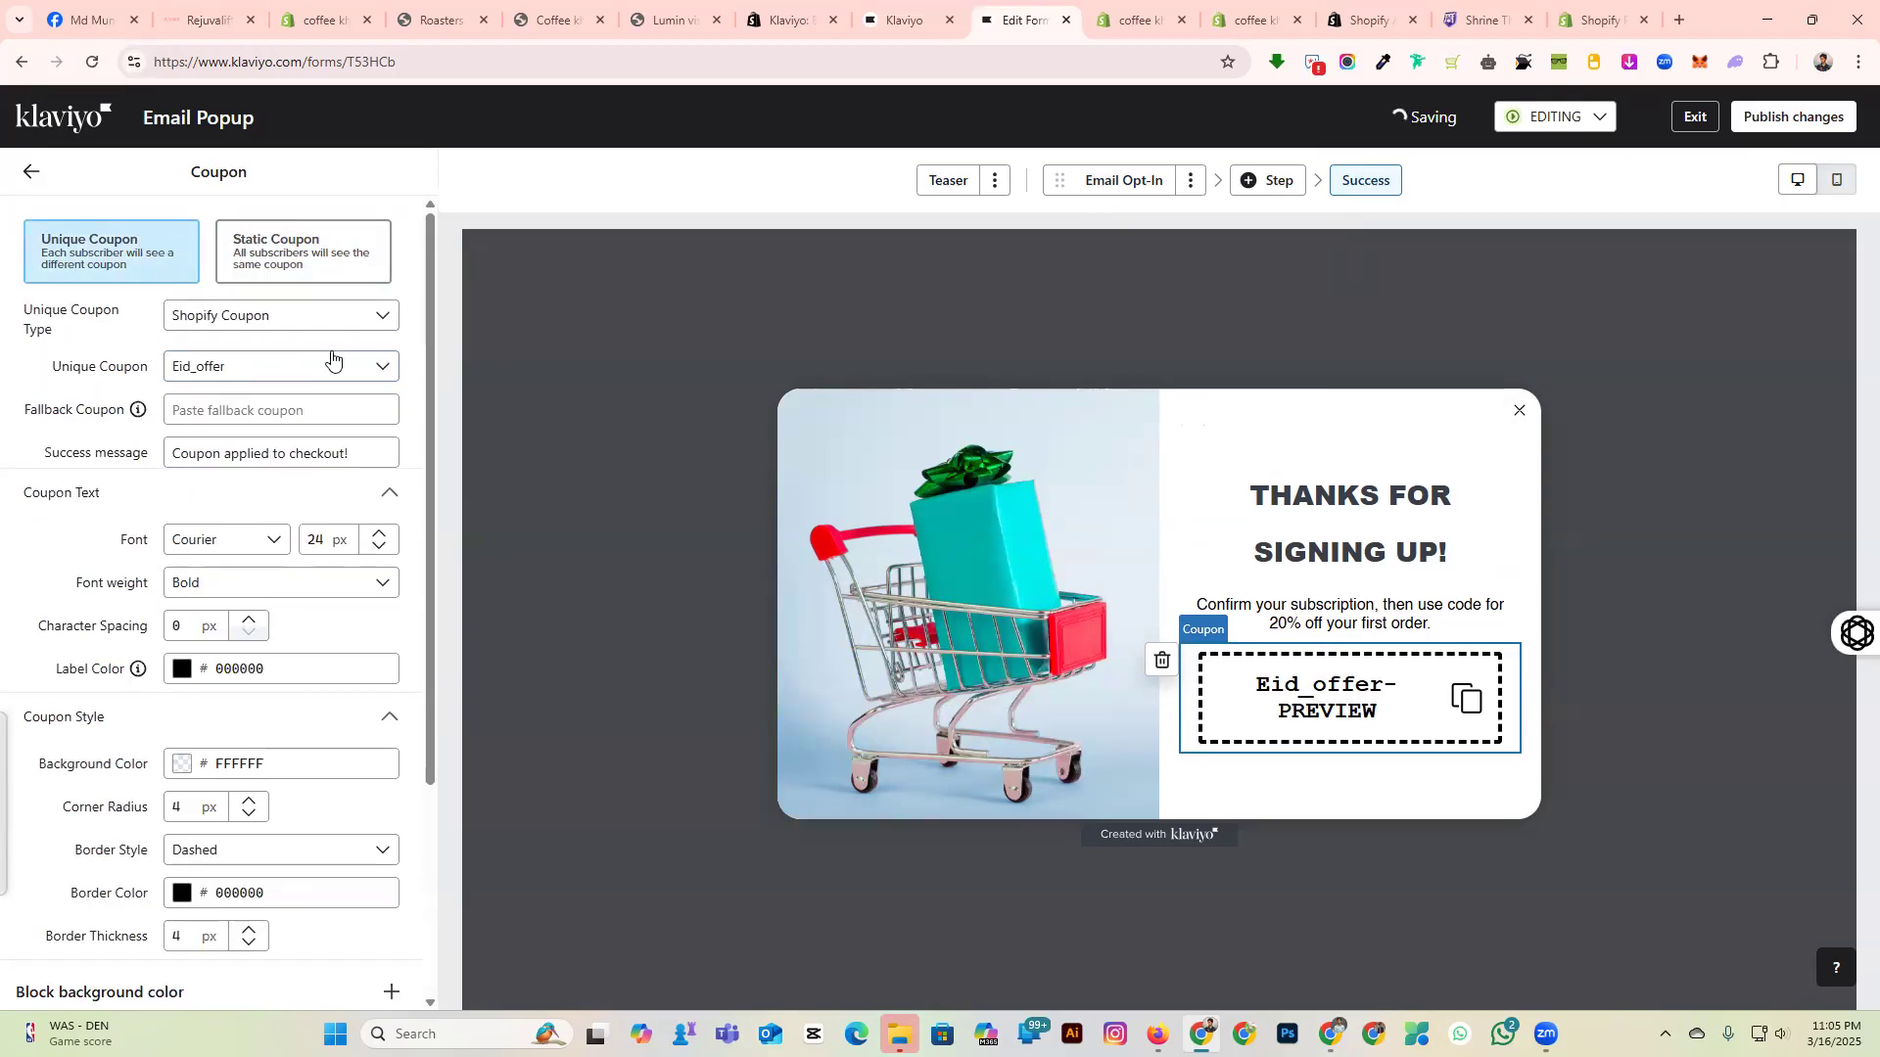
# Examine the unique coupon type choices and the coupon block's text, style, padding and visibility settings.
pyautogui.click(274, 317)
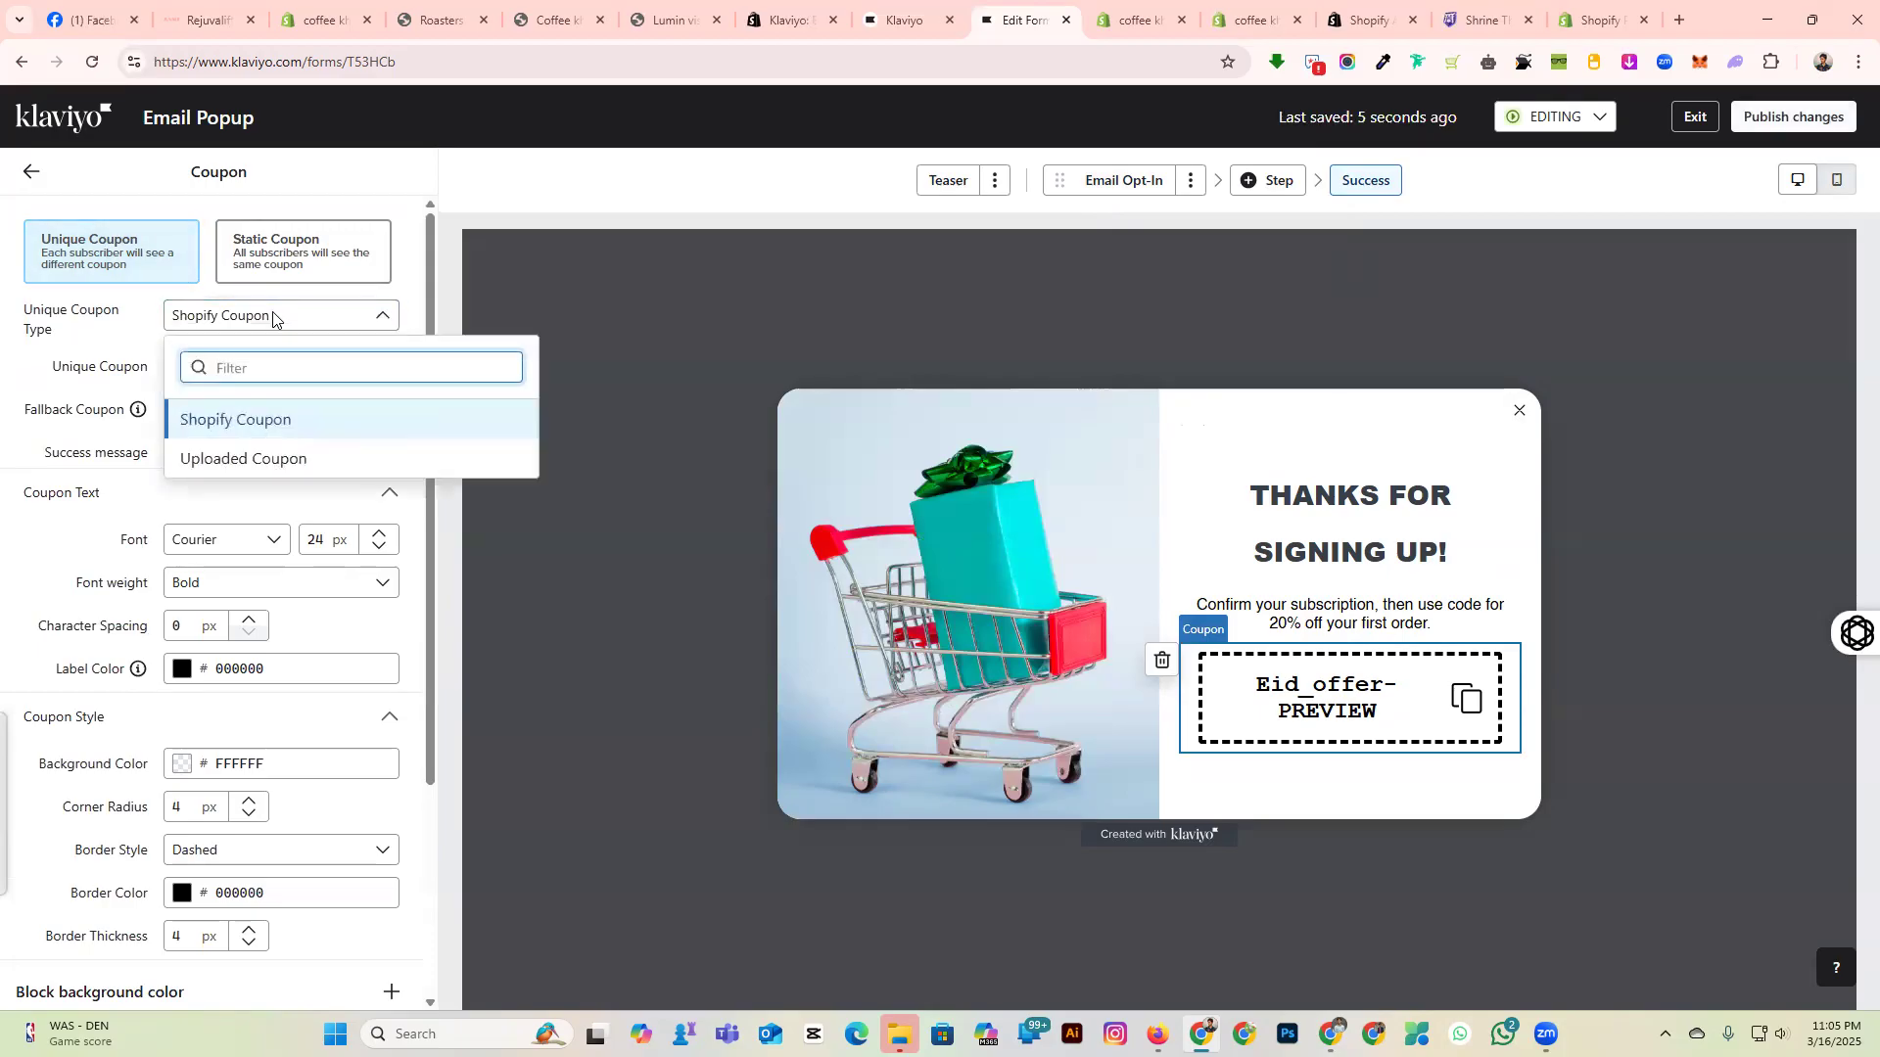
pyautogui.click(122, 323)
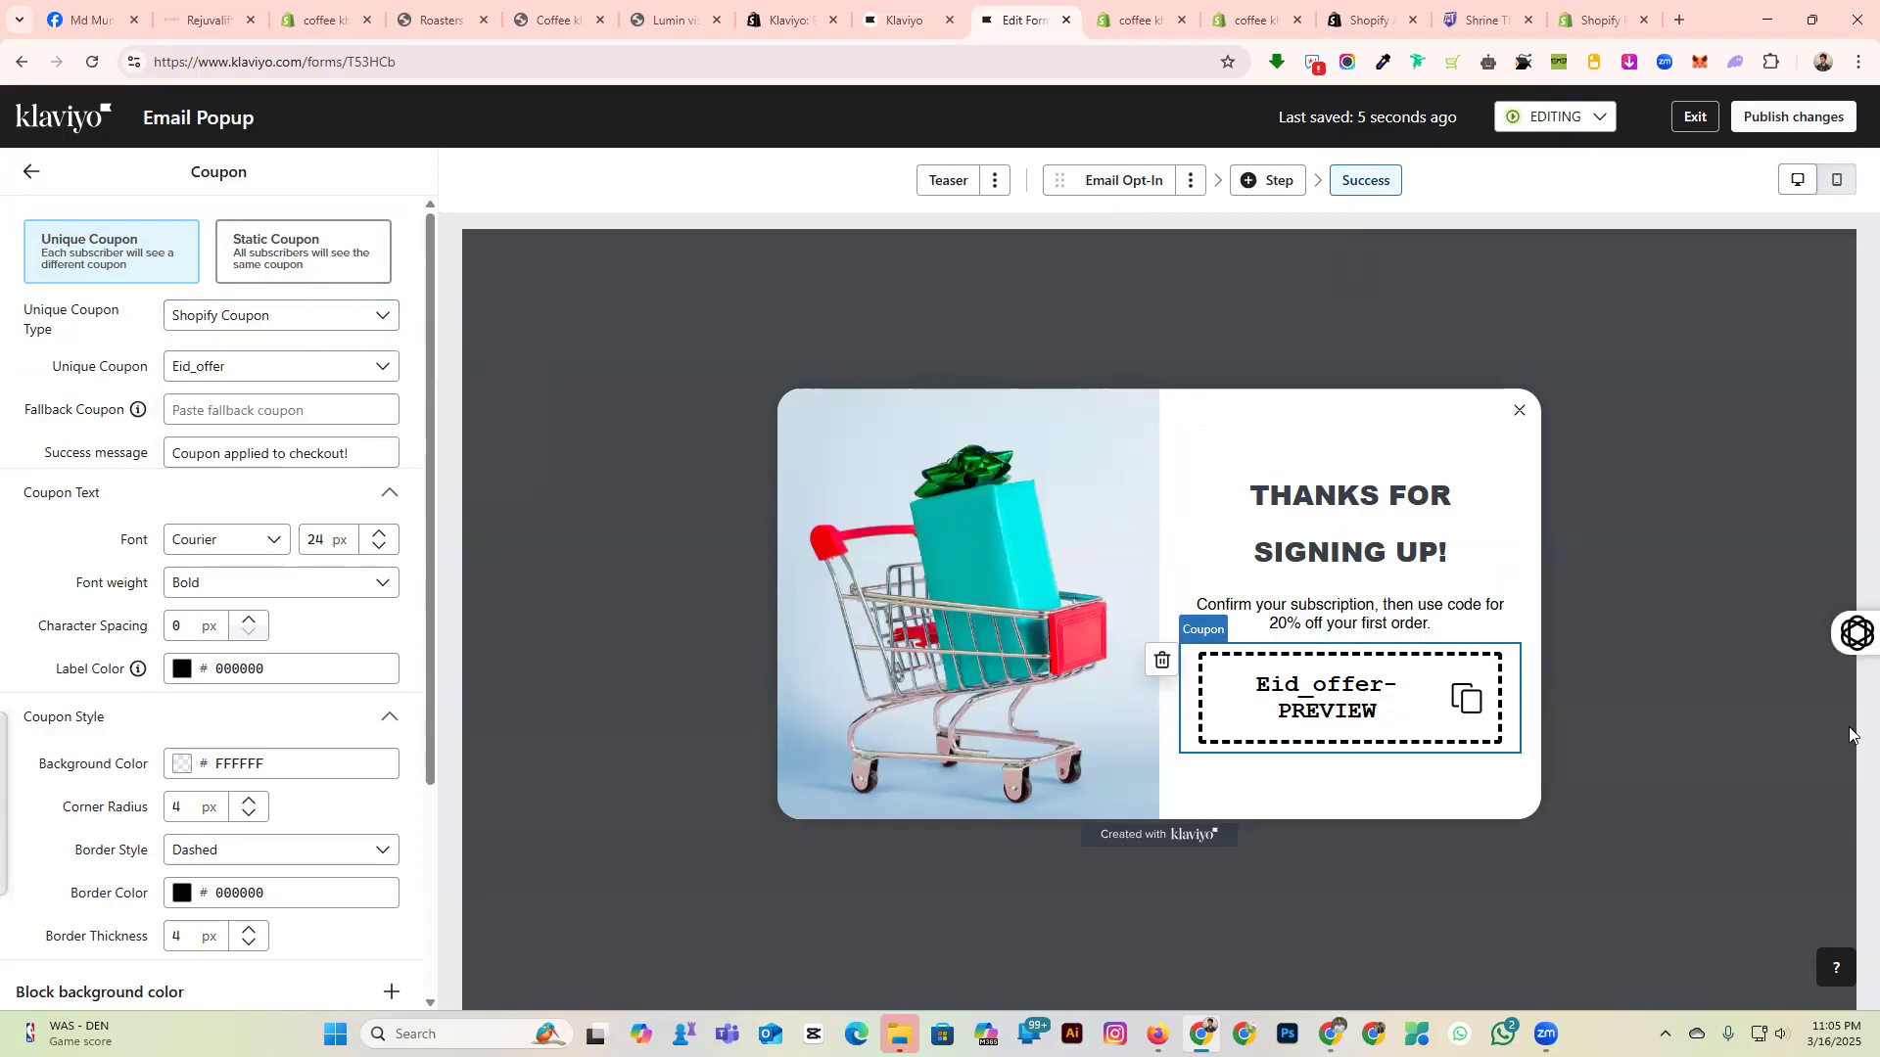
pyautogui.click(133, 366)
pyautogui.click(105, 479)
pyautogui.scroll(-3, 215, 626)
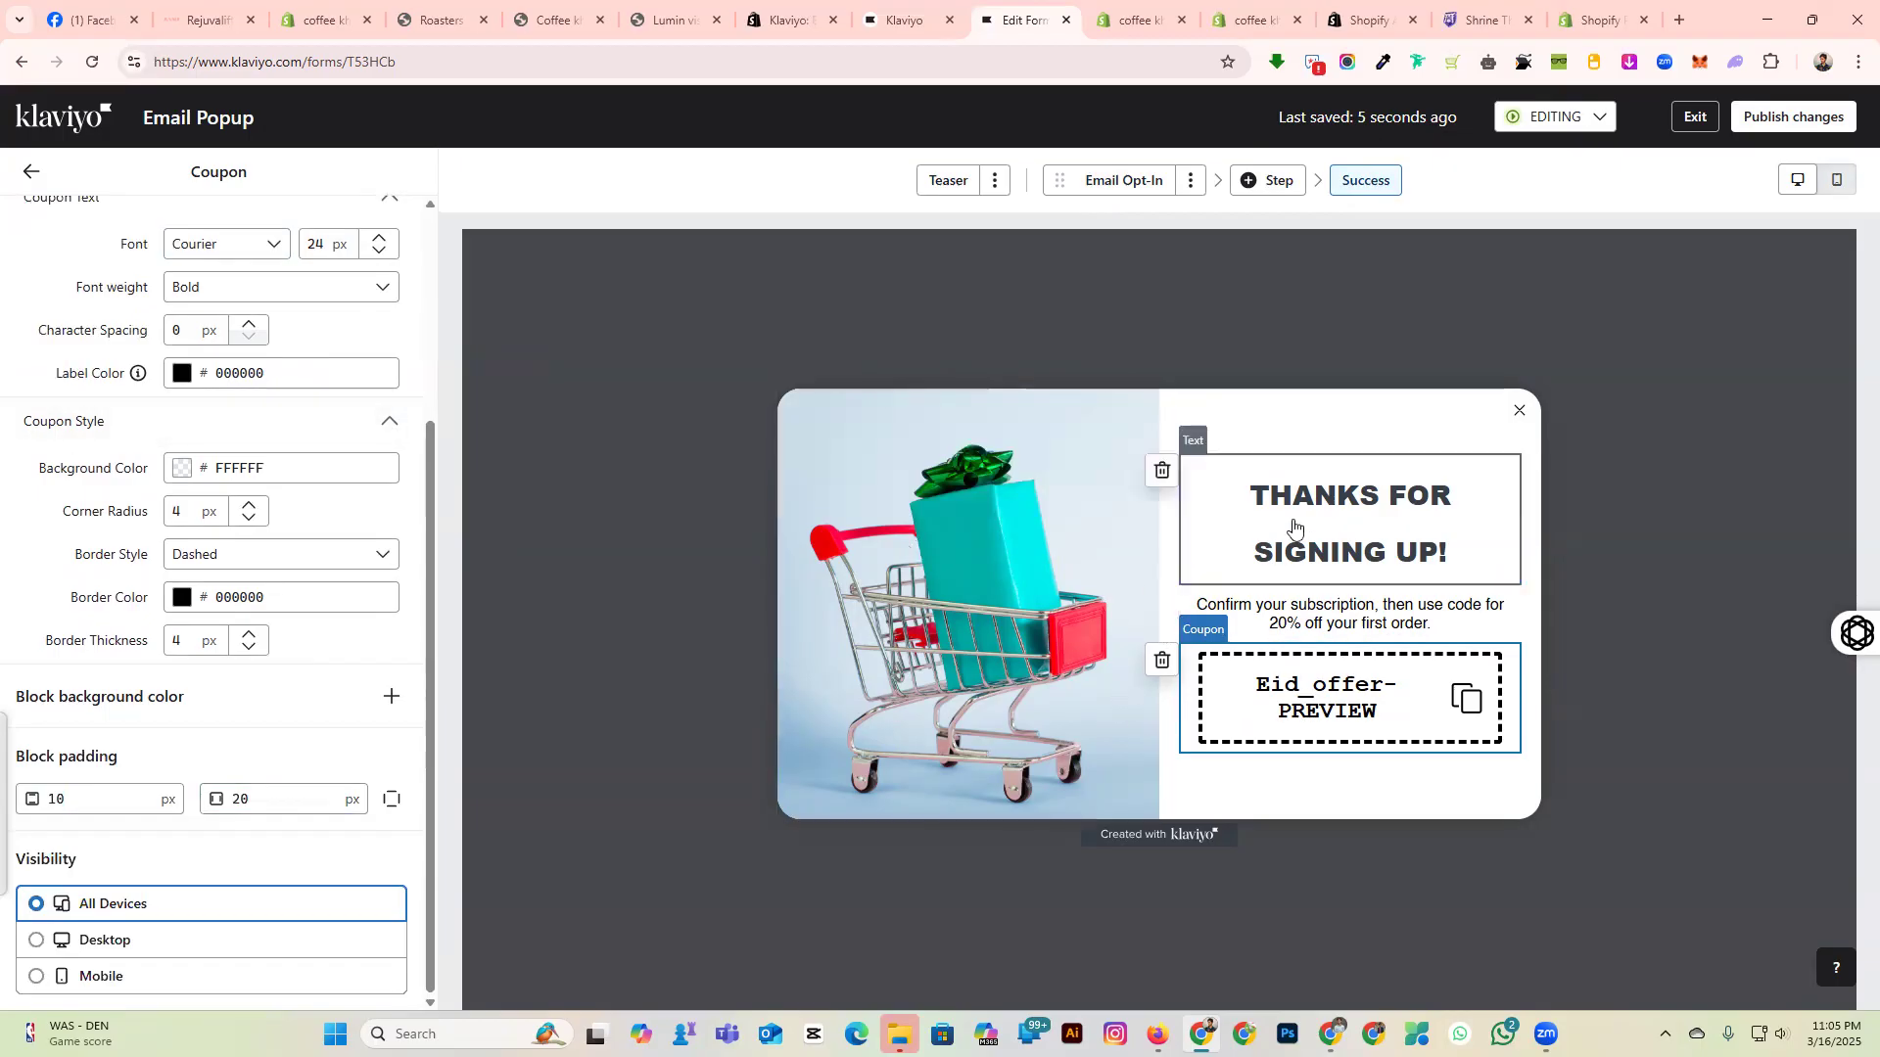
# Check the Success step's text blocks and side image, and review the Teaser, Email Opt-In and Success steps.
pyautogui.click(1297, 470)
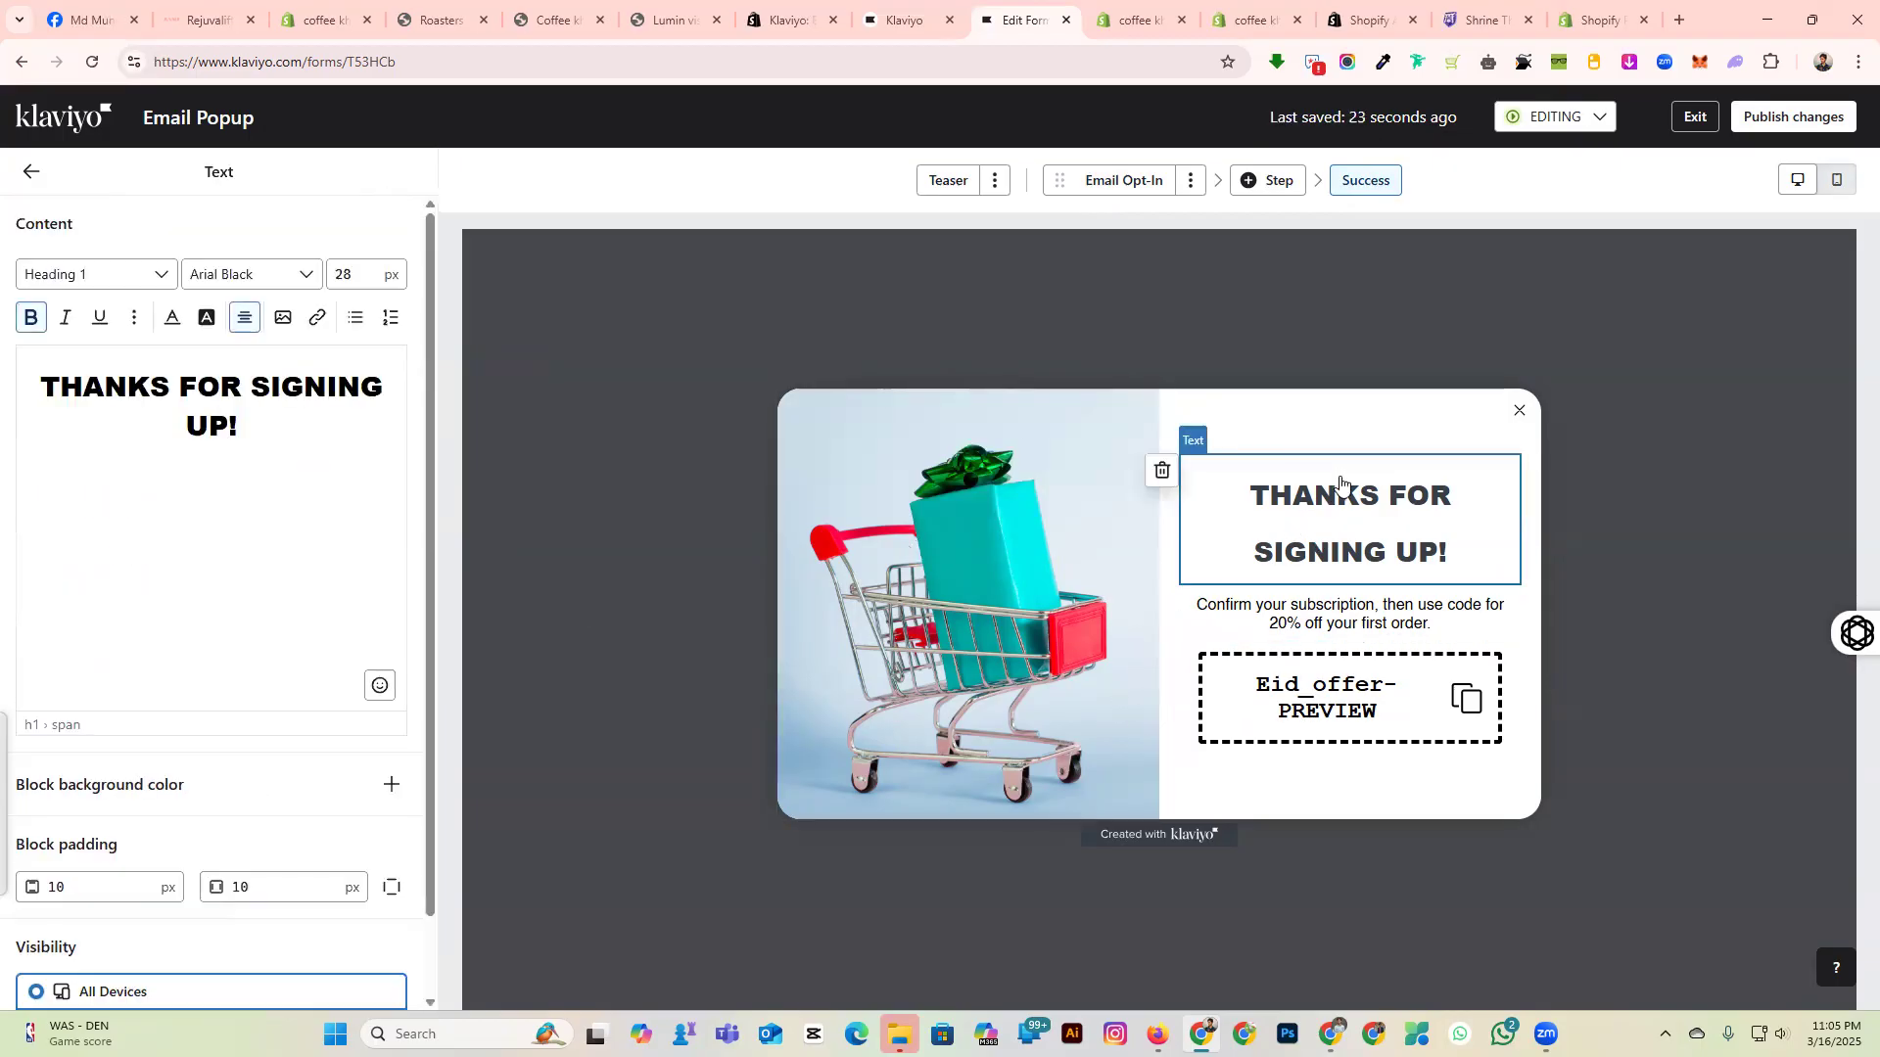
pyautogui.click(1270, 618)
pyautogui.click(930, 421)
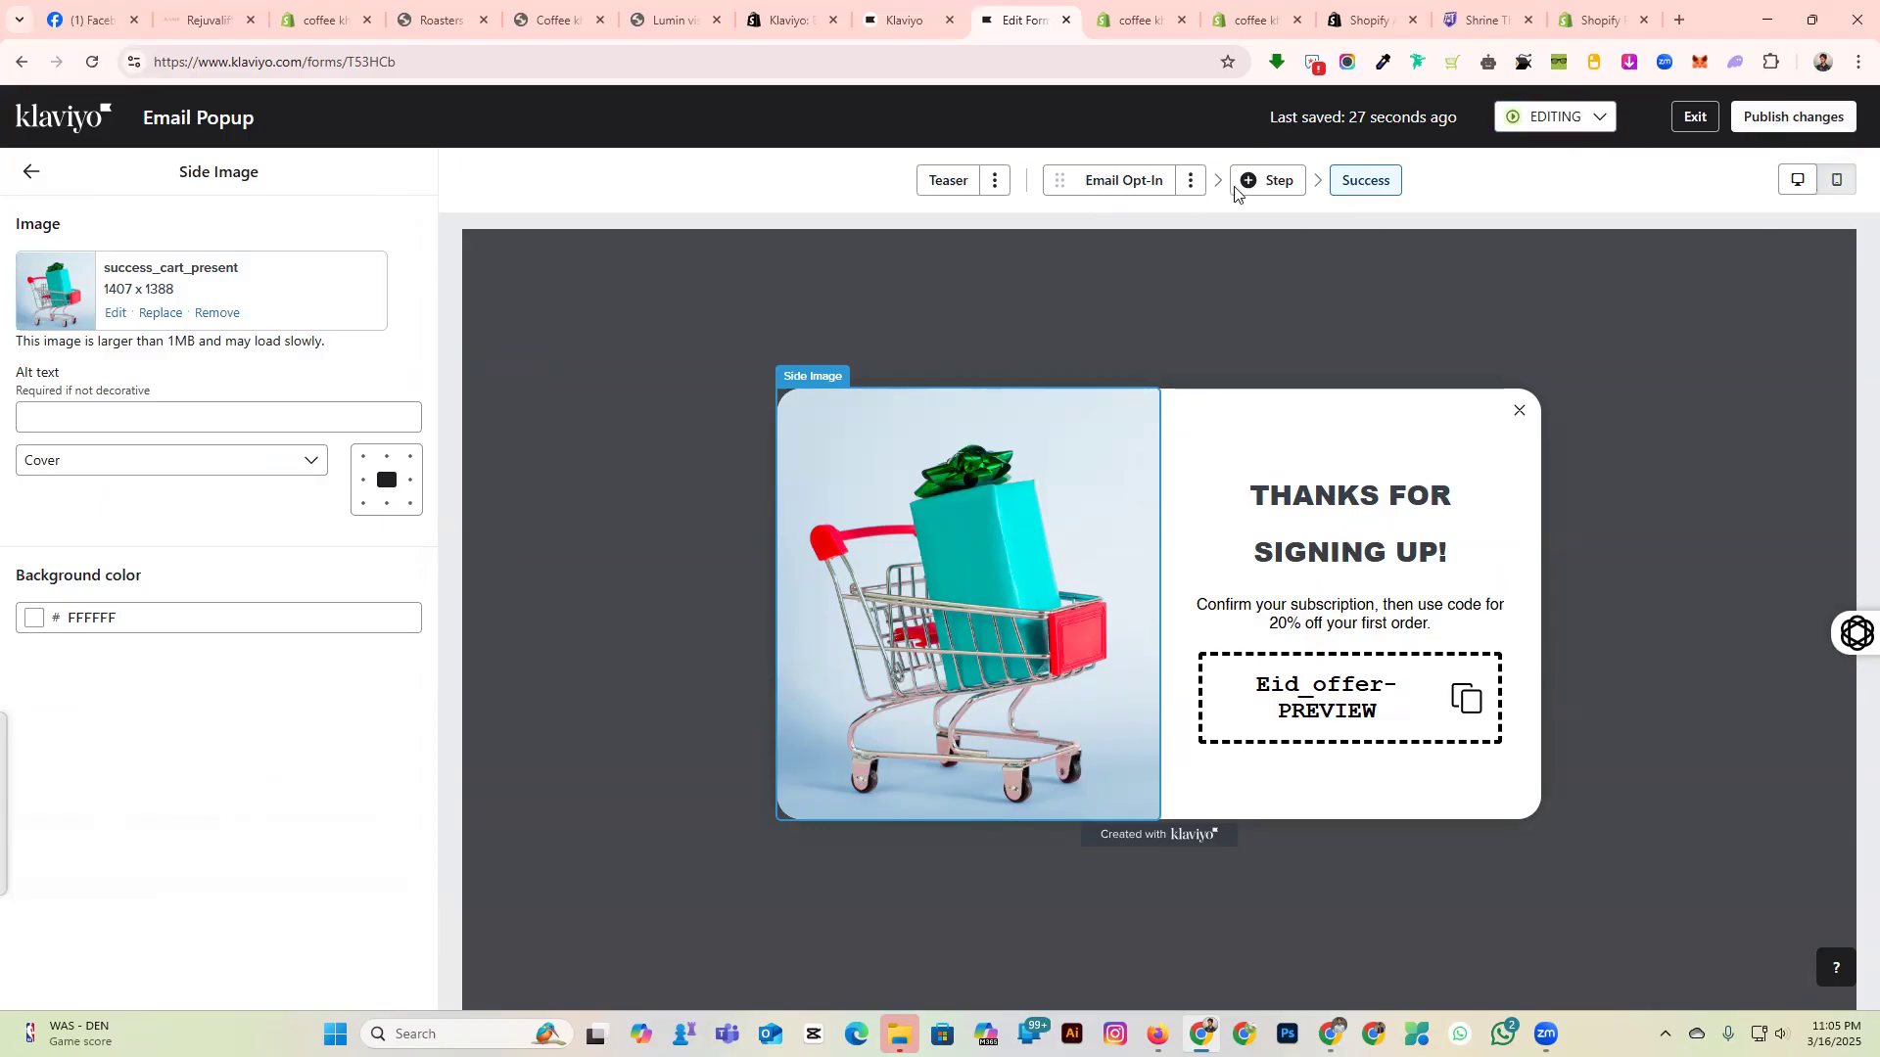
pyautogui.click(932, 182)
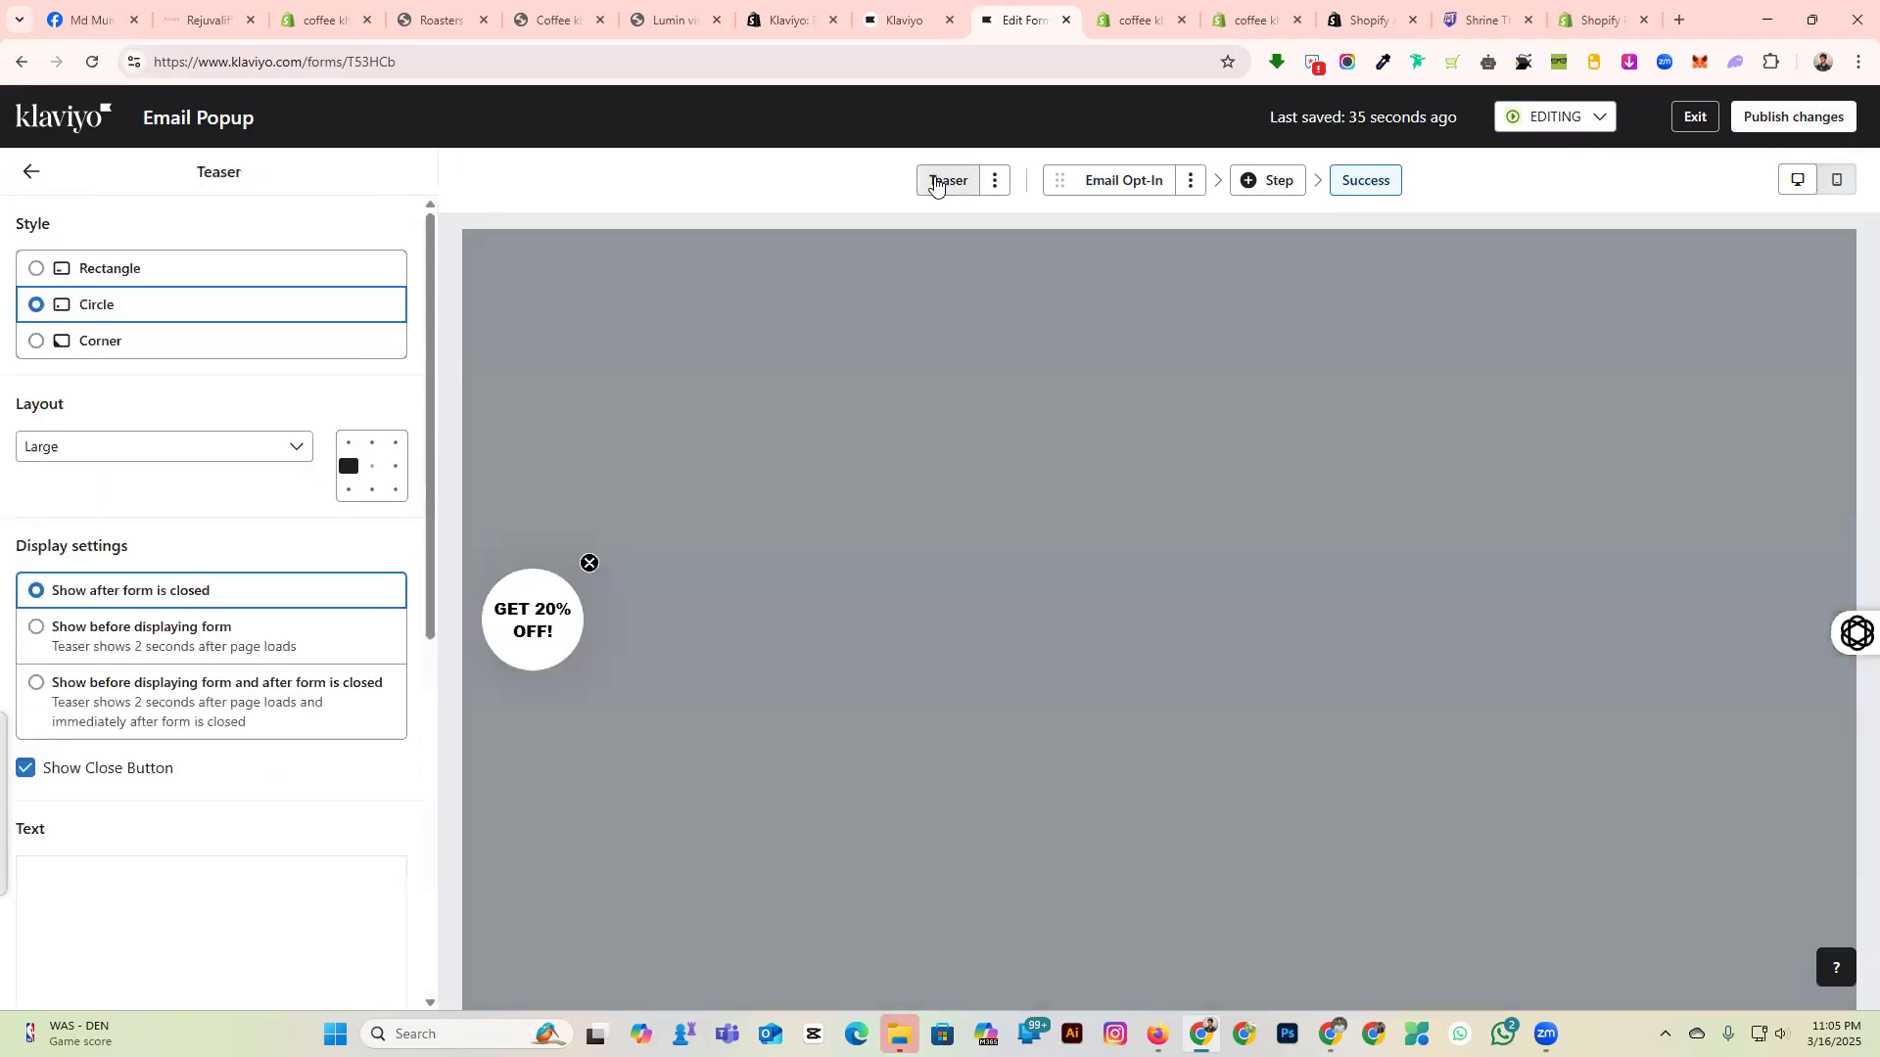
pyautogui.click(1102, 183)
pyautogui.click(1364, 188)
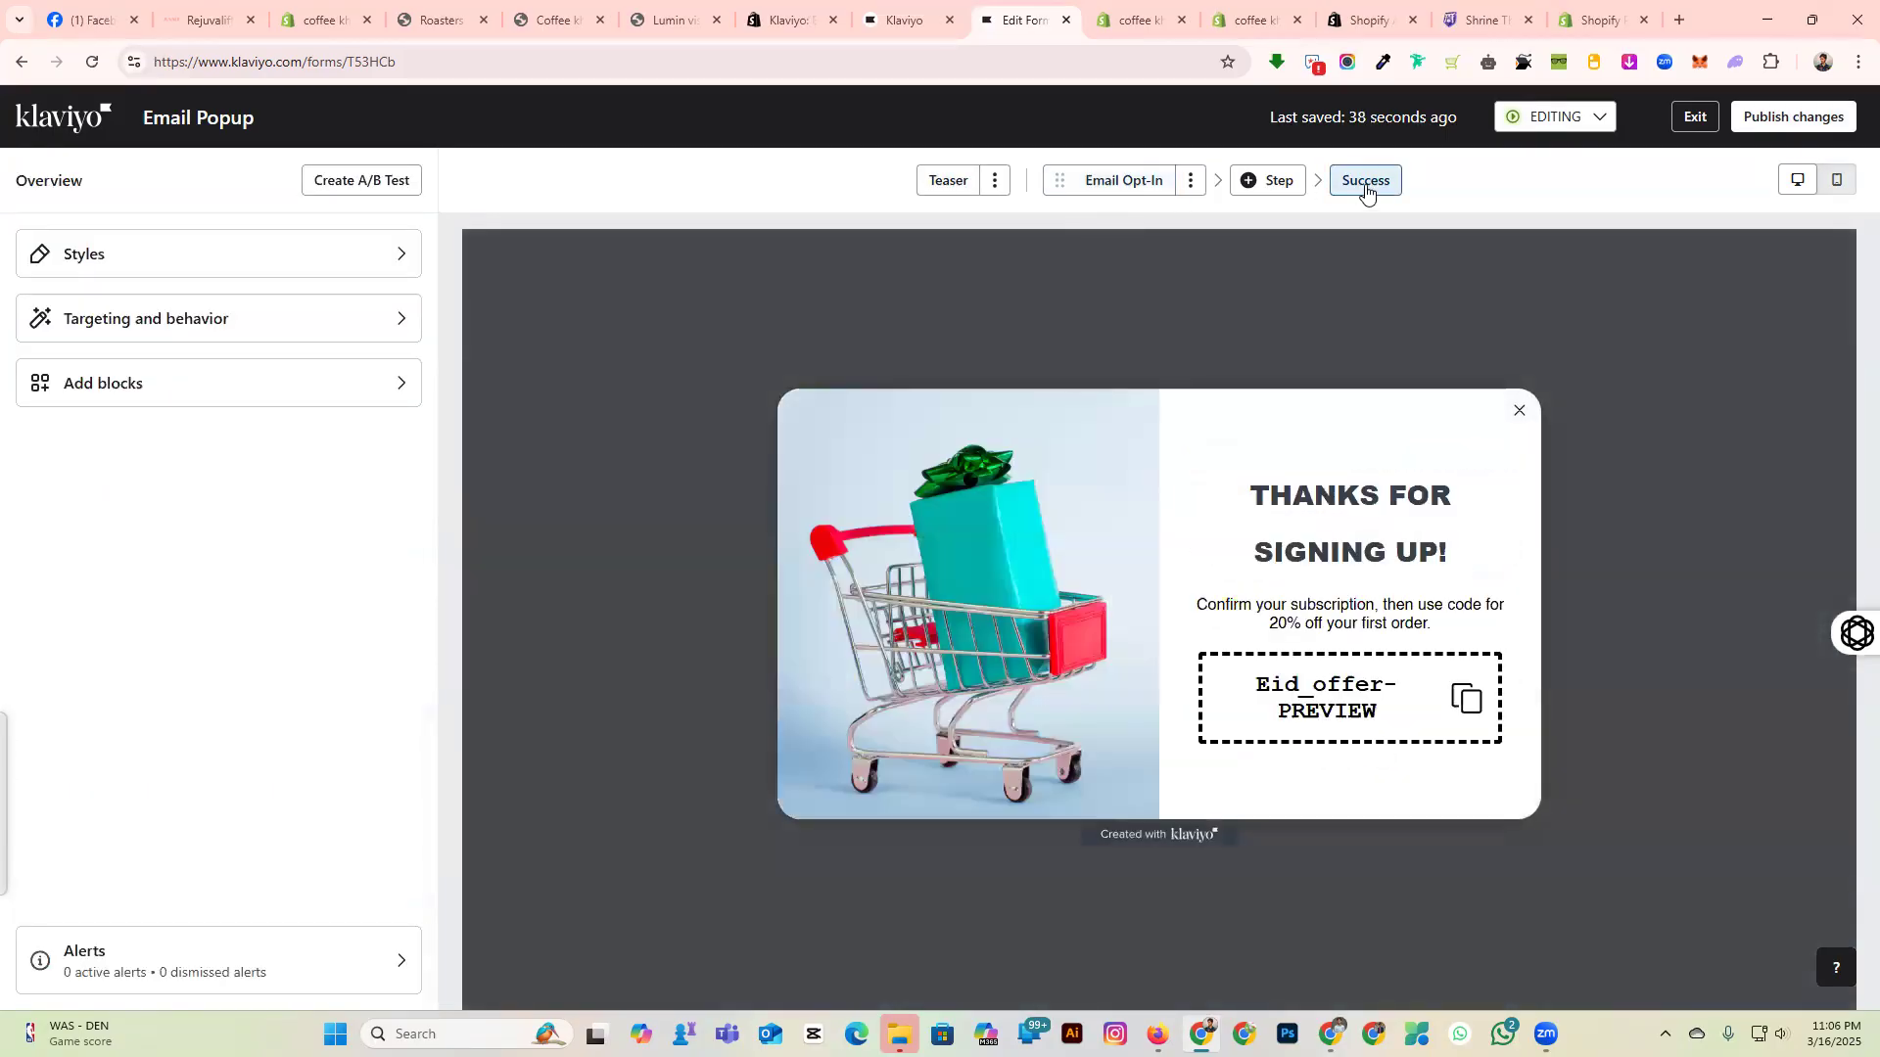
pyautogui.click(1130, 186)
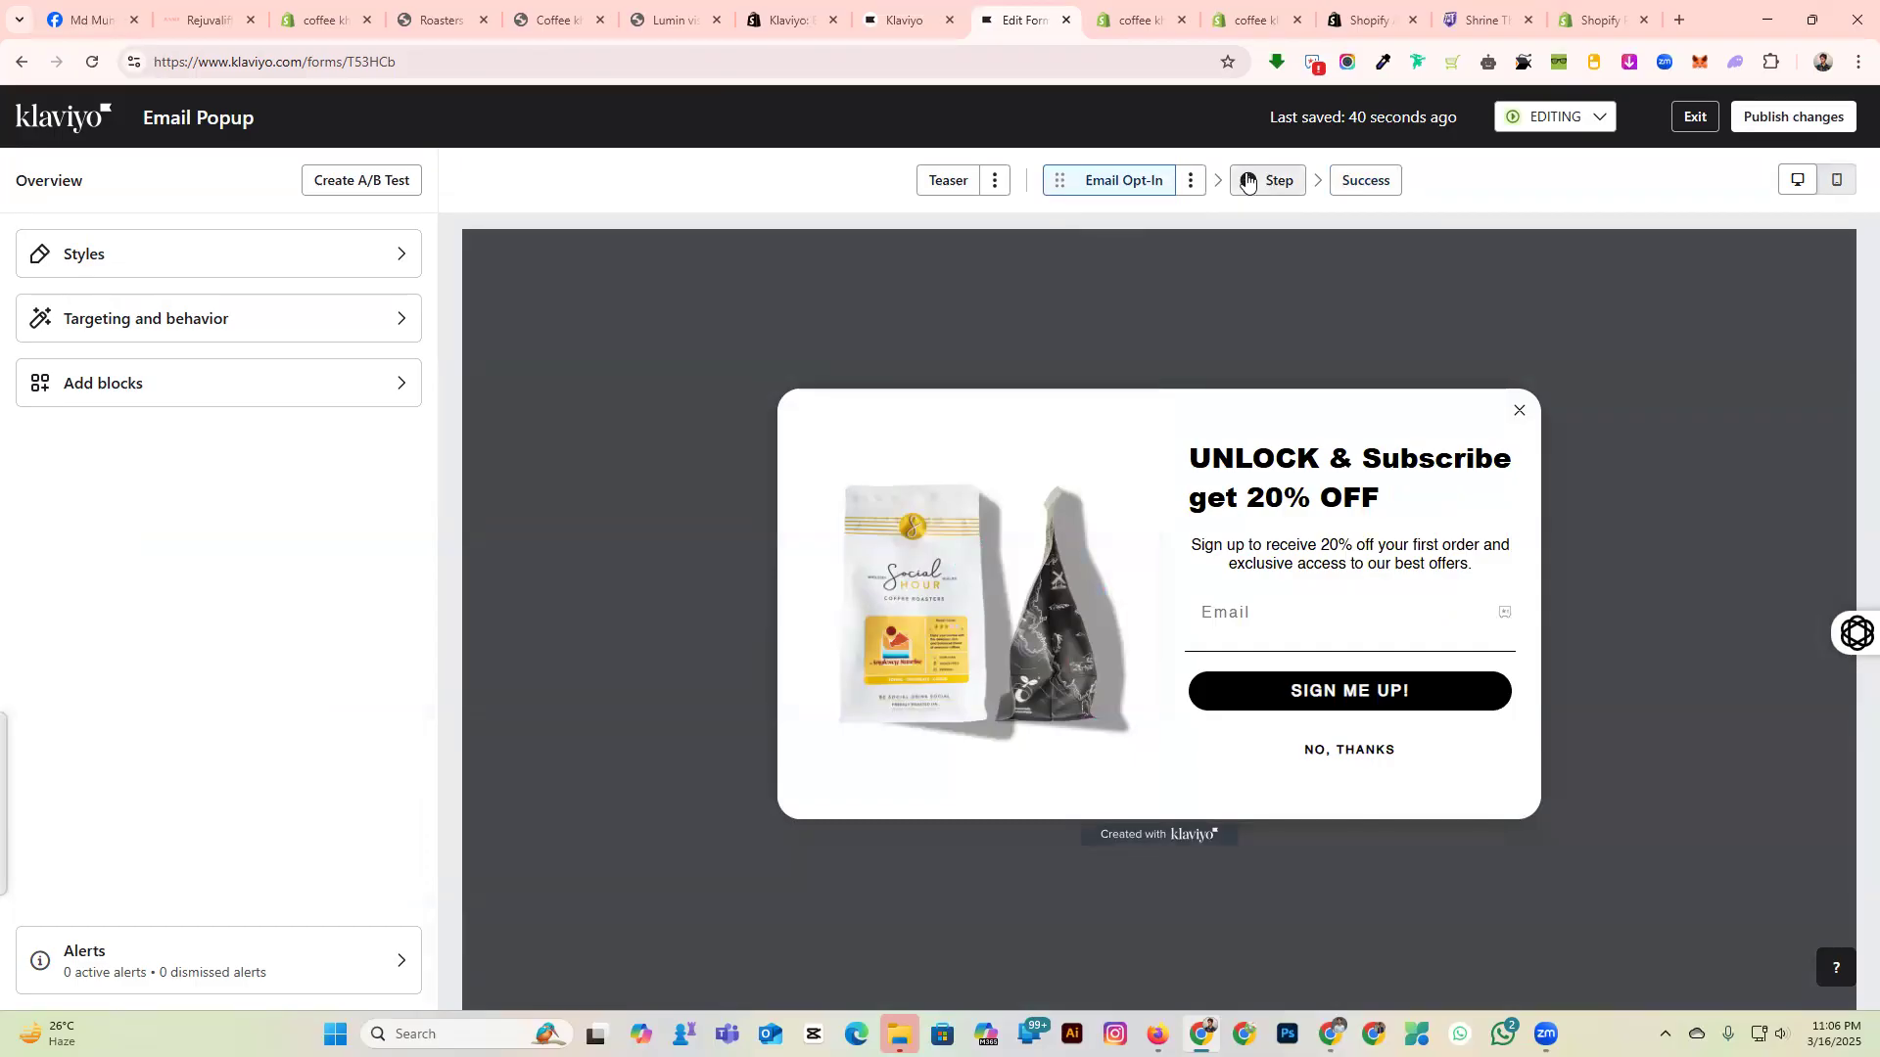
pyautogui.click(1366, 184)
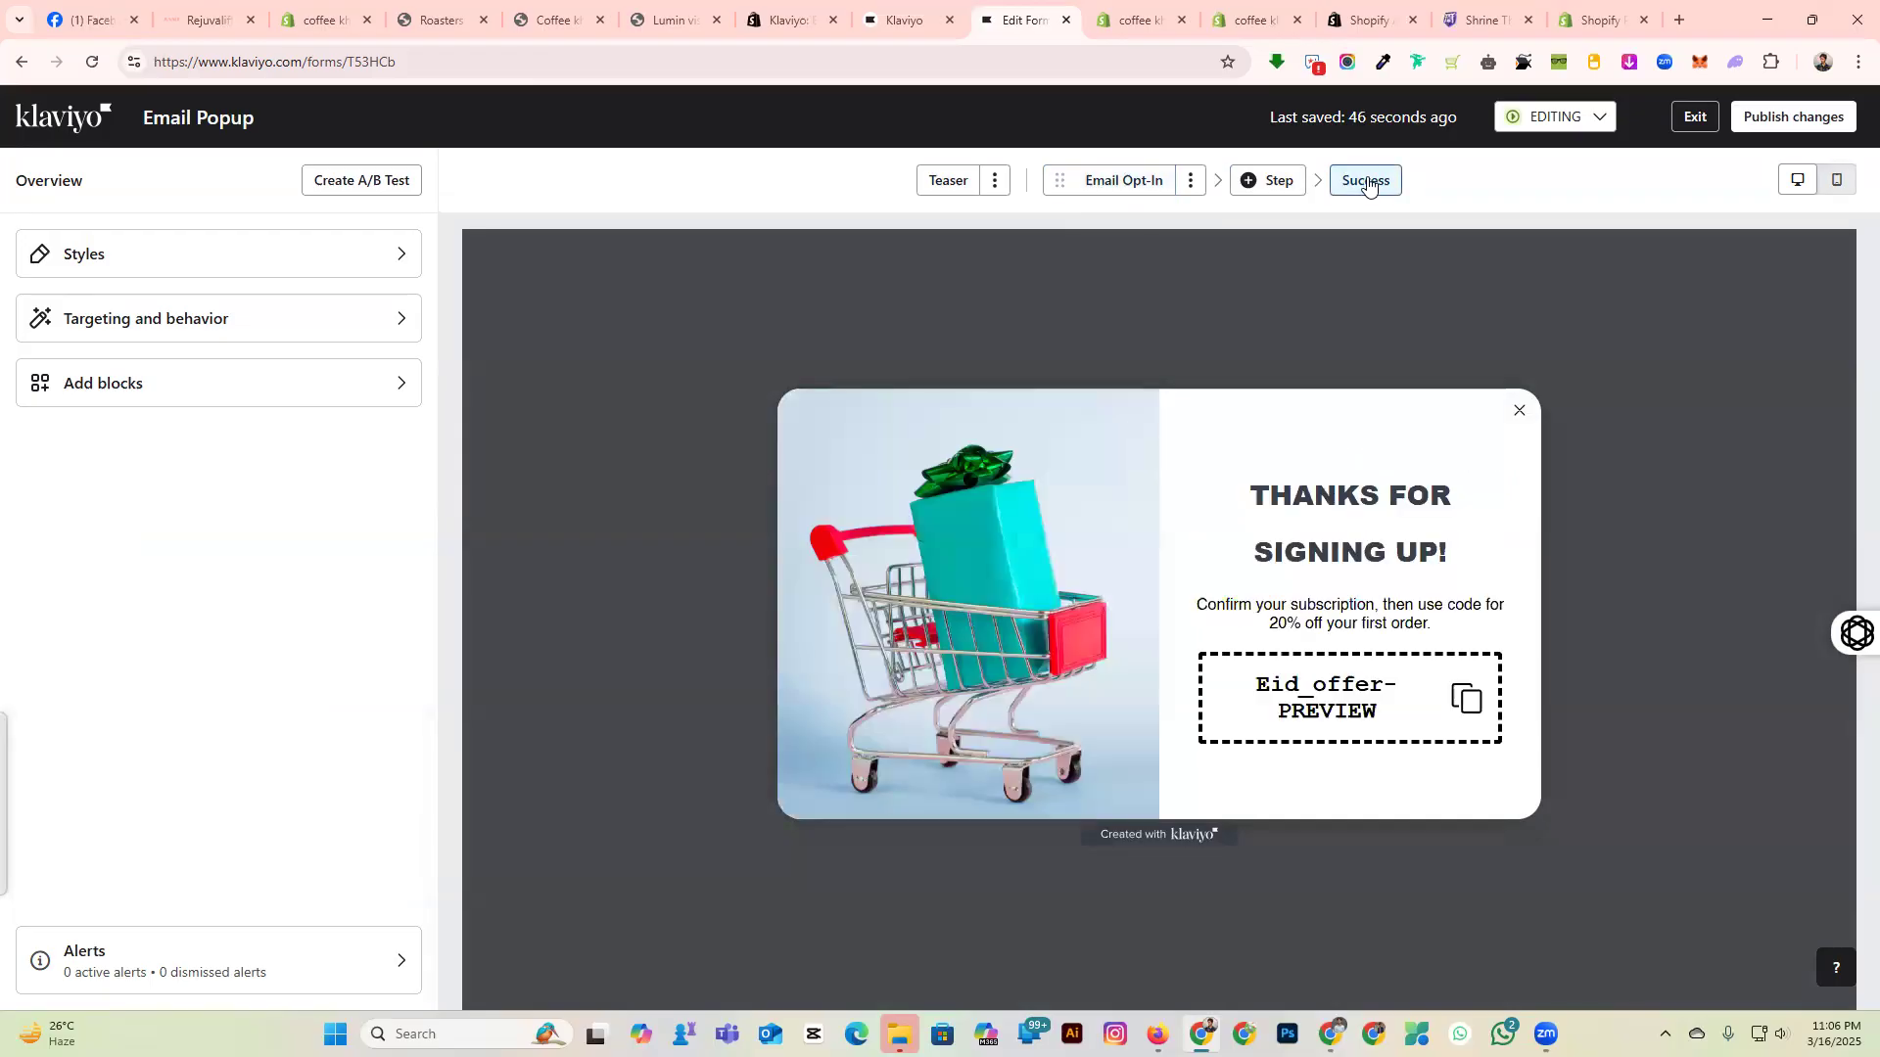
# Publish the Email Popup form's changes and exit the editor to the sign-up forms list.
pyautogui.click(1810, 115)
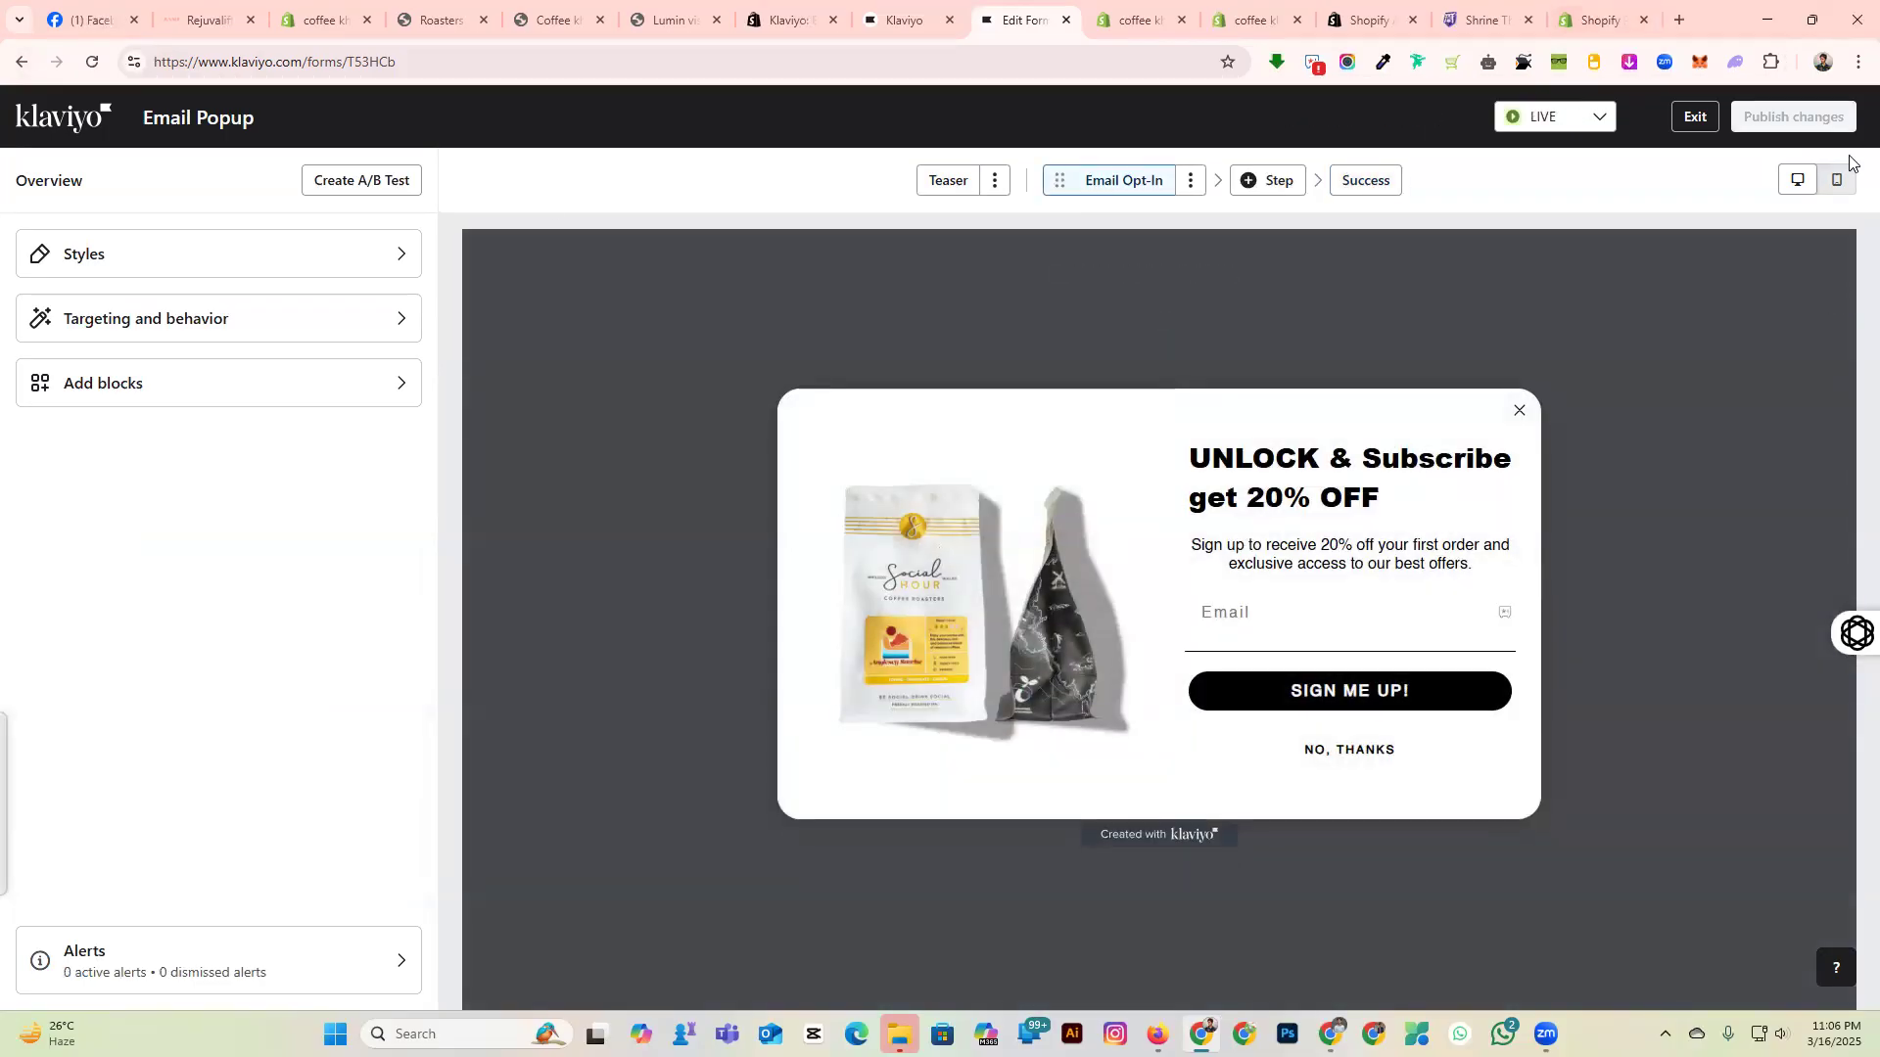
pyautogui.click(1693, 117)
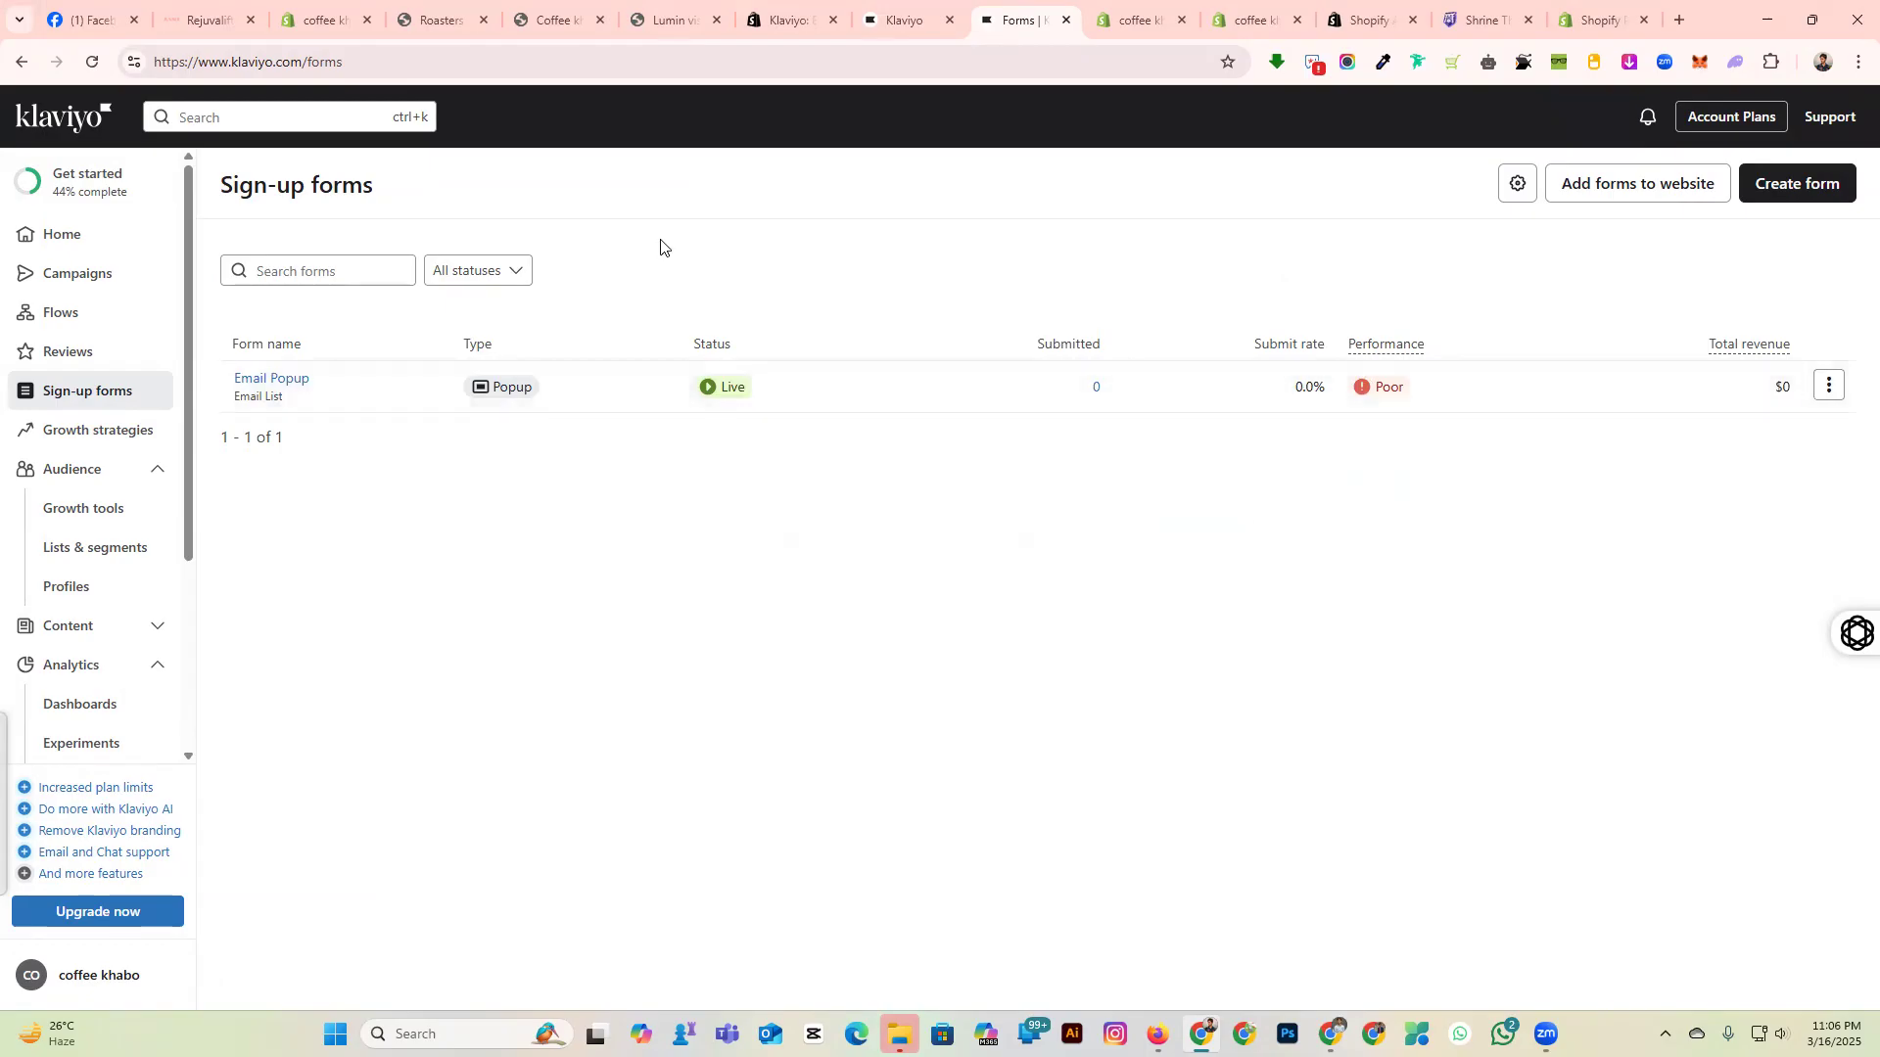
pyautogui.click(70, 235)
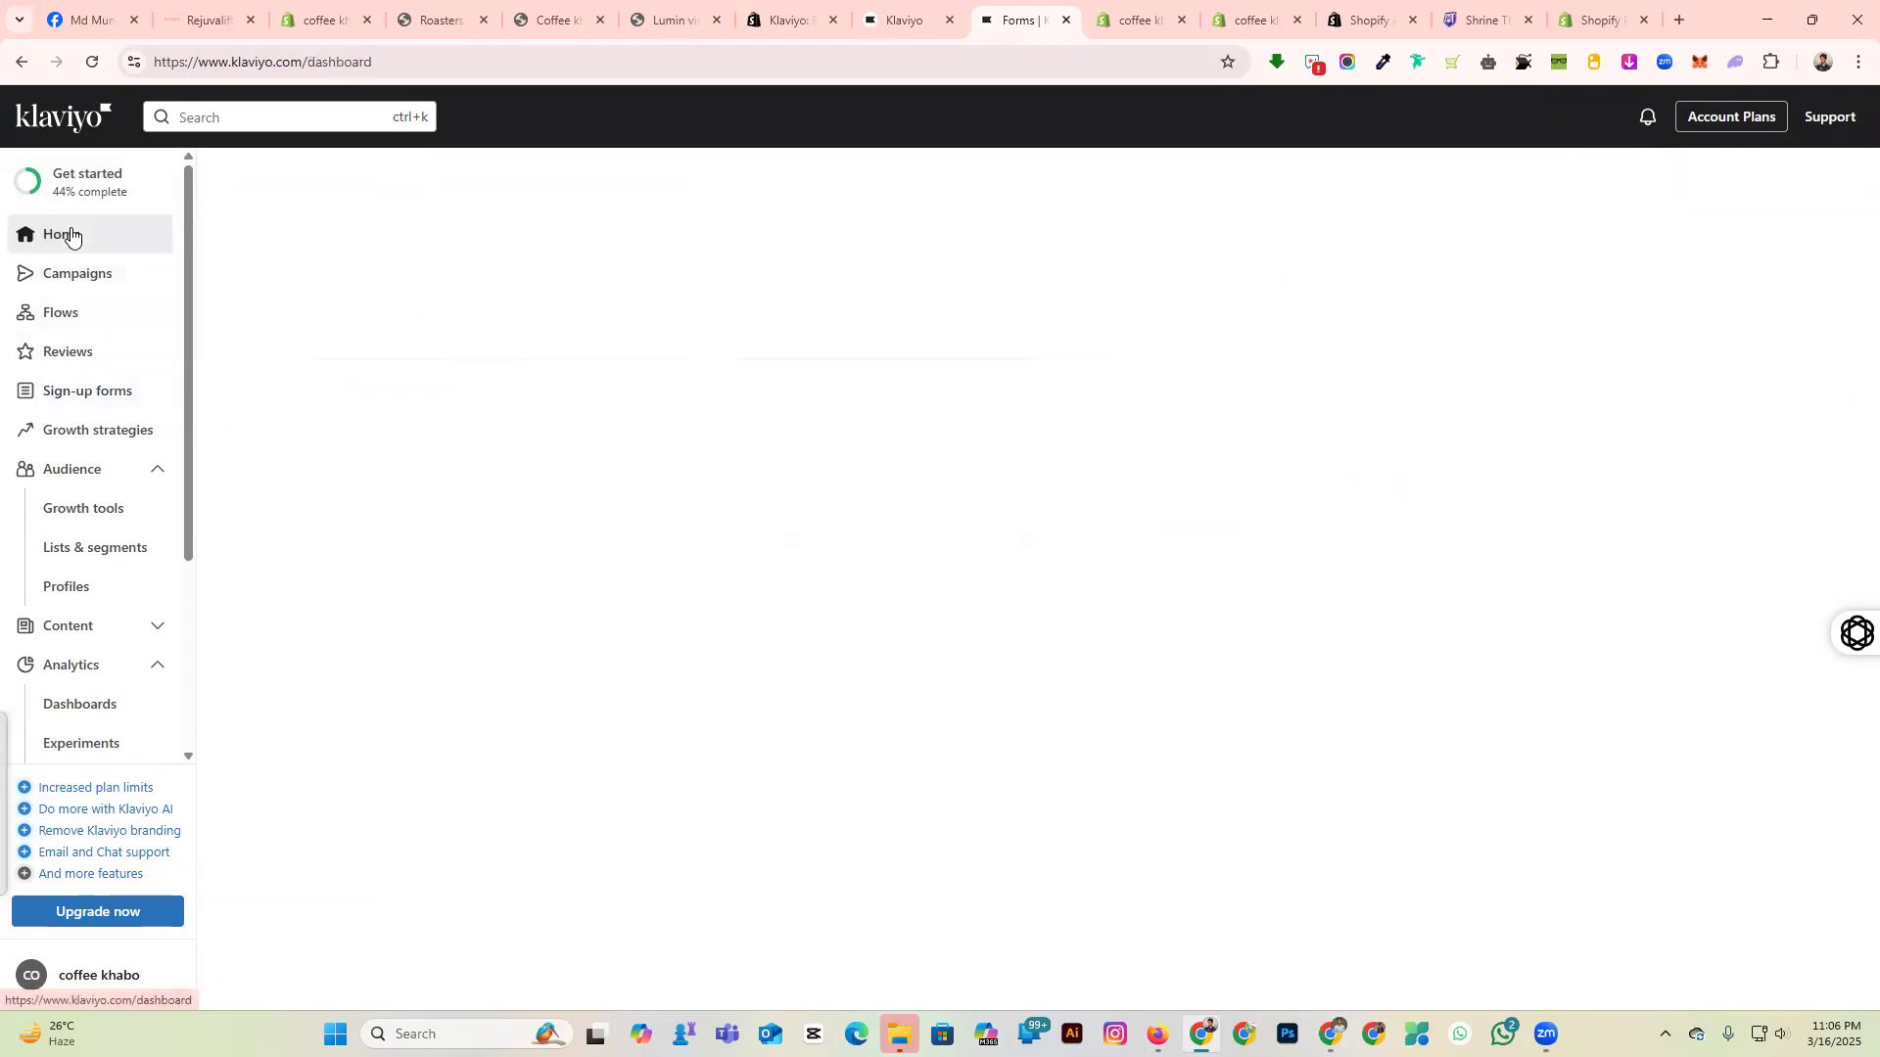
pyautogui.click(88, 392)
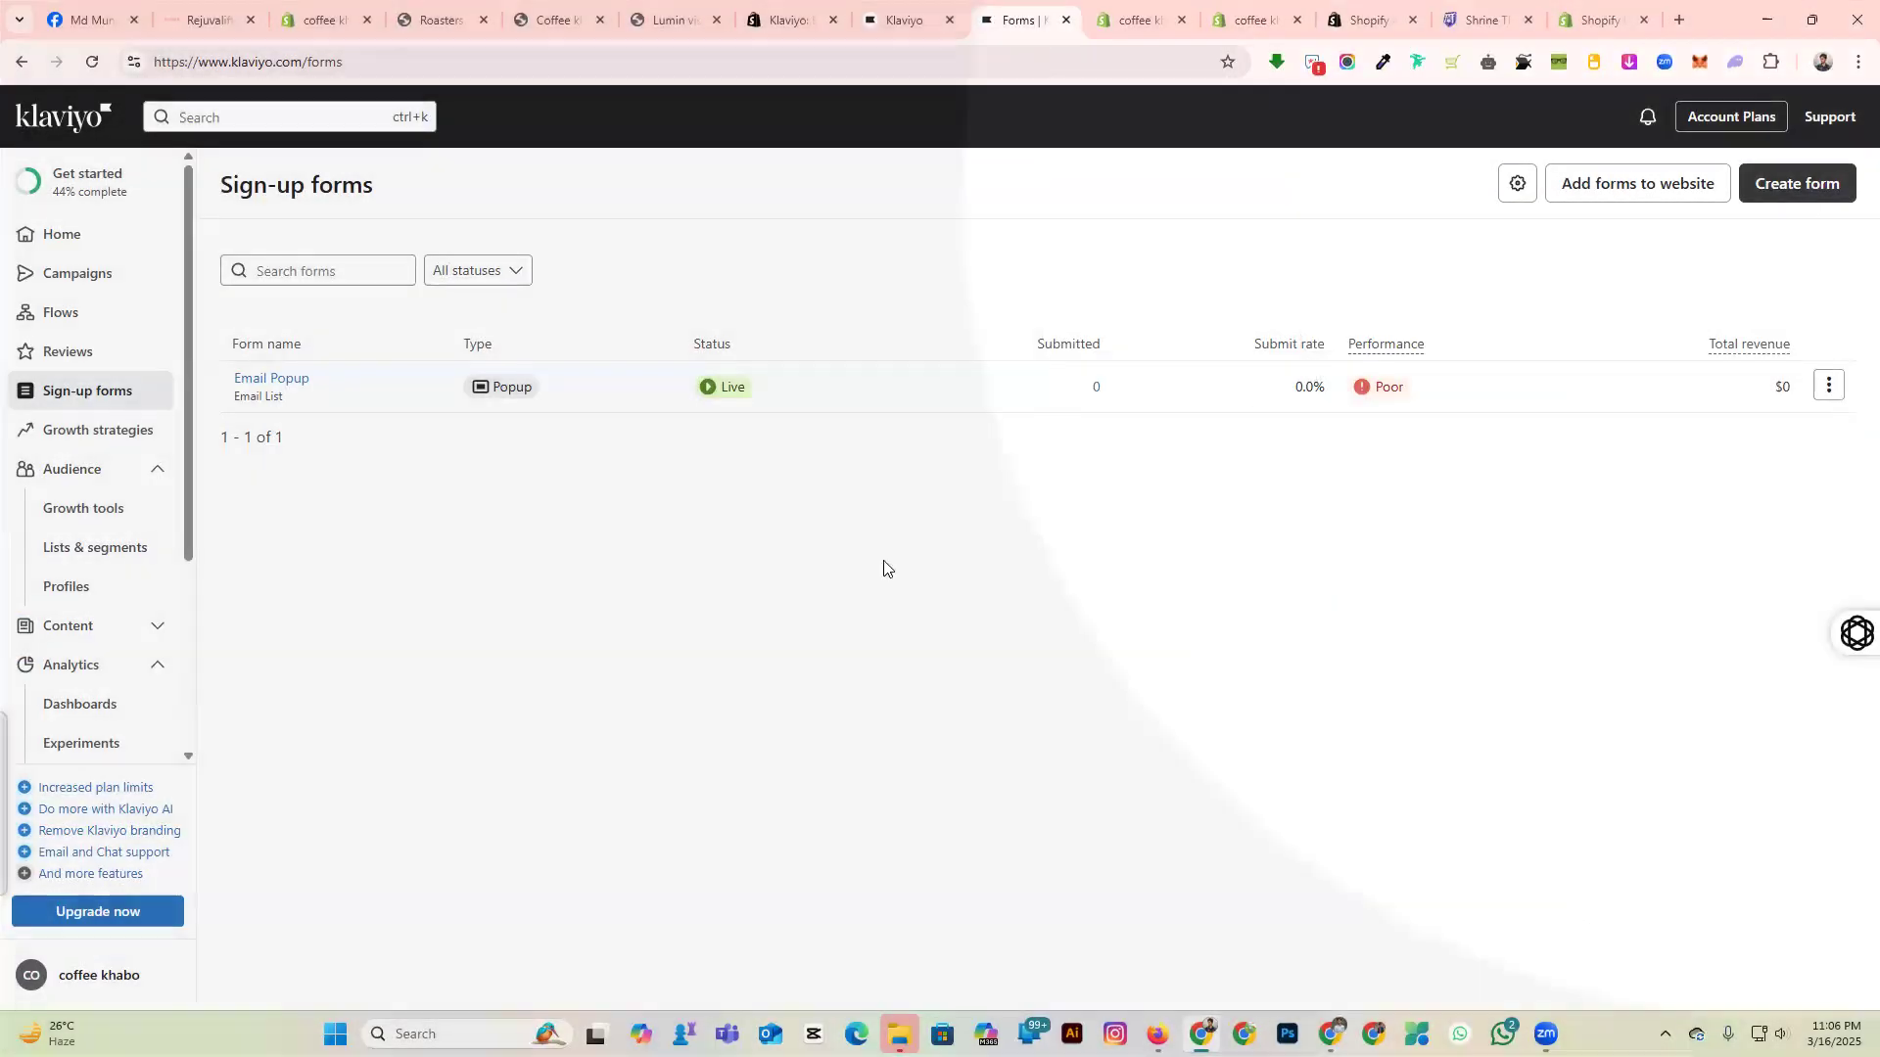
# Look over the Flows overview and the Campaigns start page, and return to Flows.
pyautogui.click(69, 317)
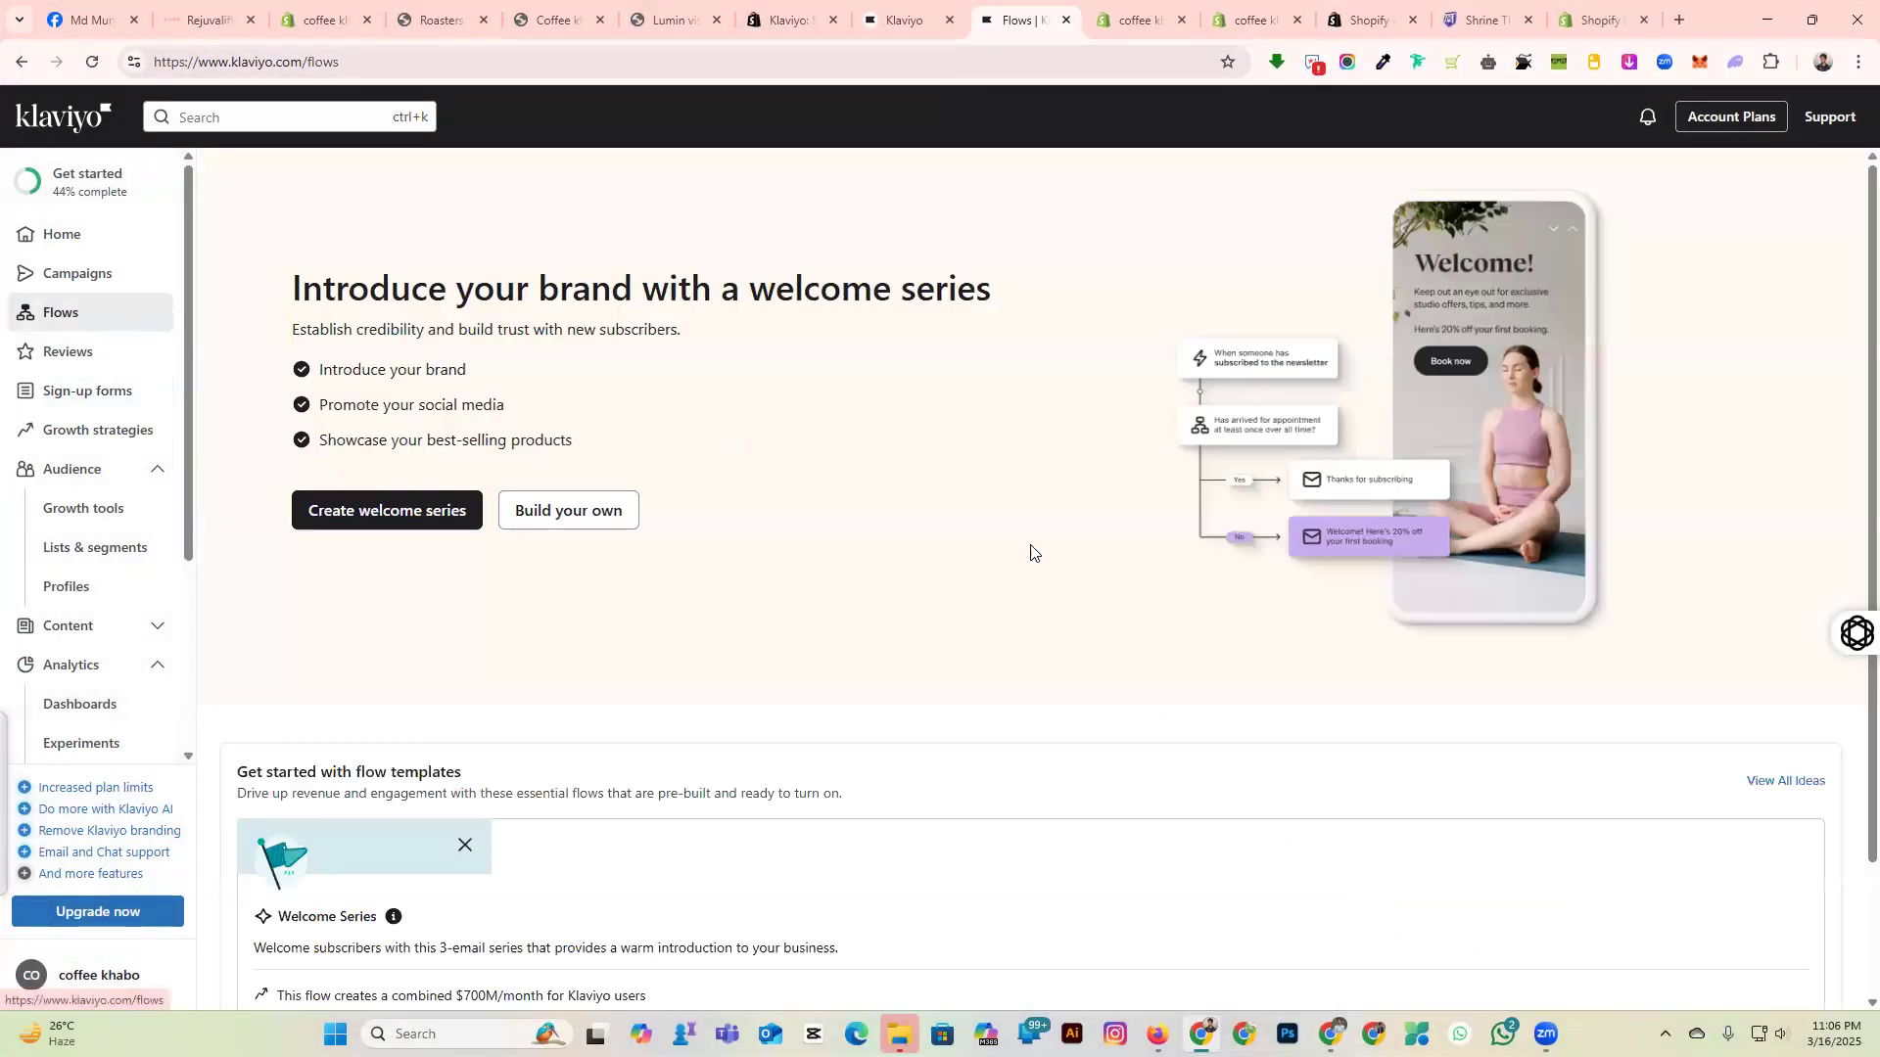
pyautogui.scroll(-2, 648, 662)
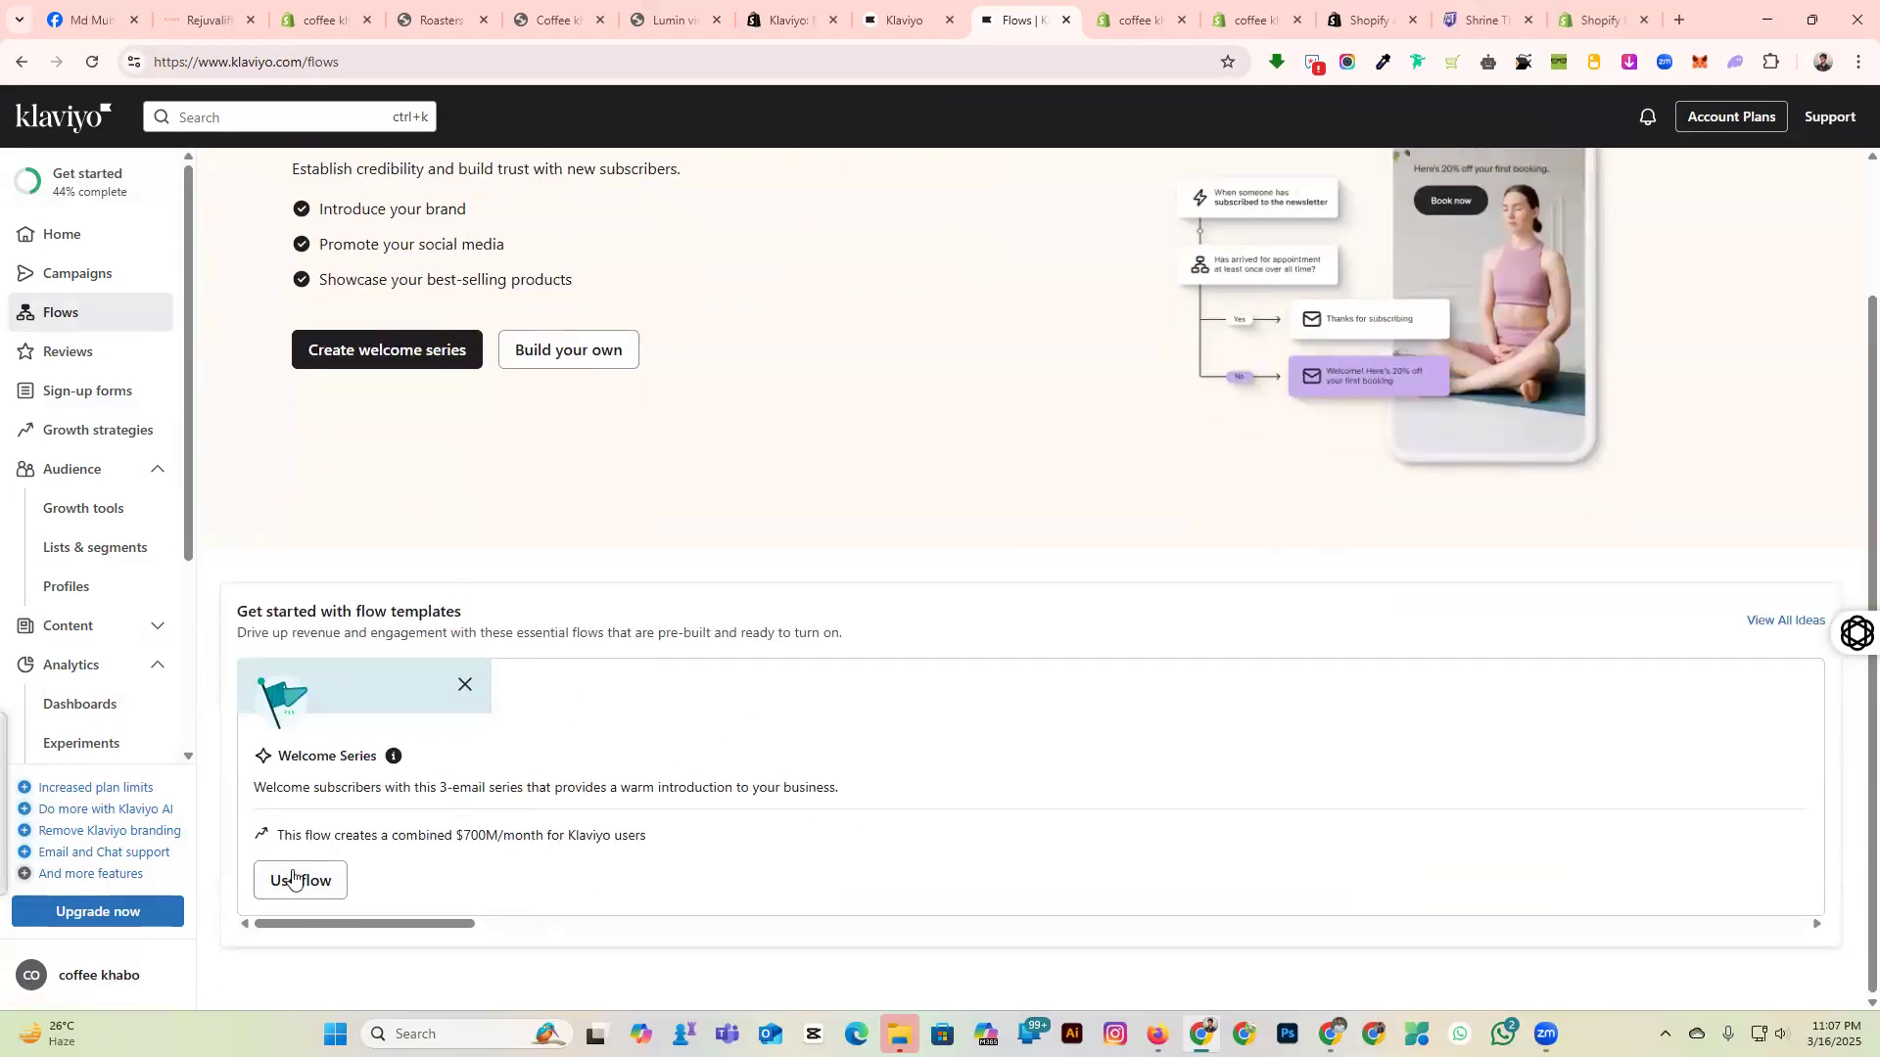
pyautogui.scroll(2, 442, 872)
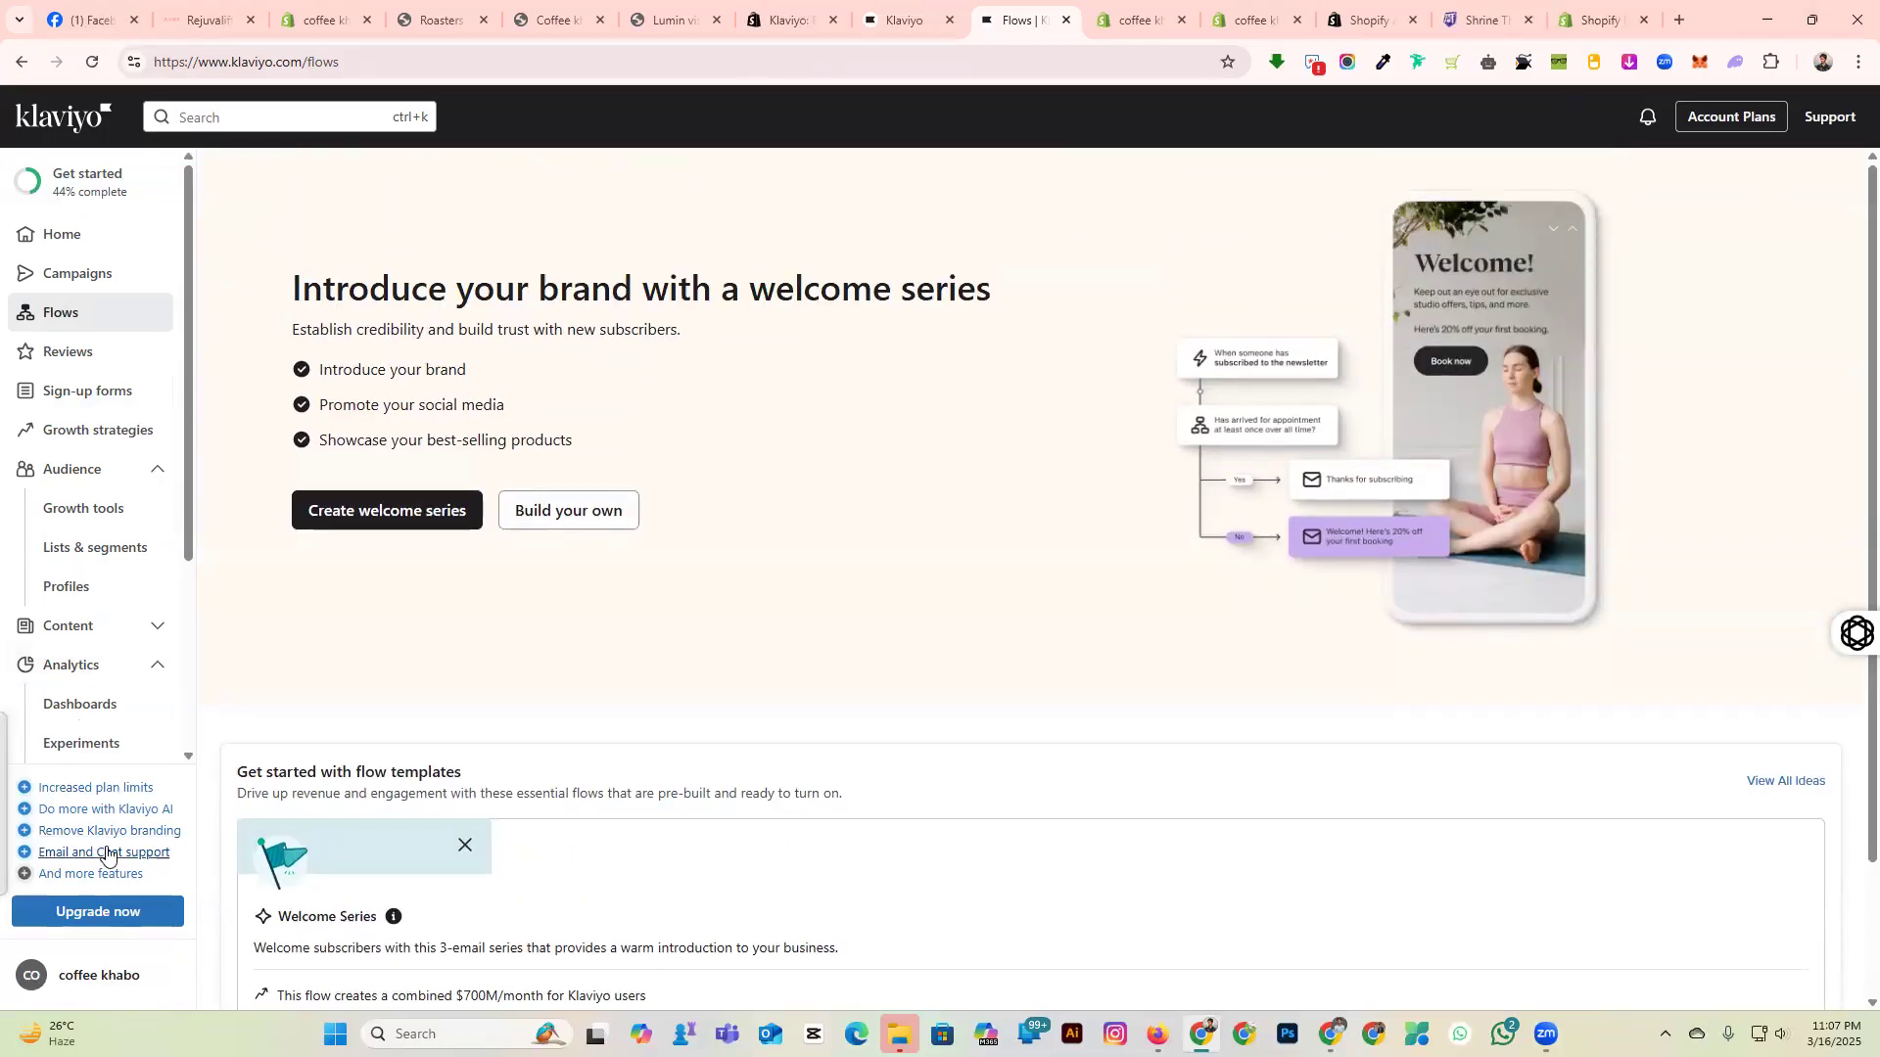
pyautogui.click(78, 277)
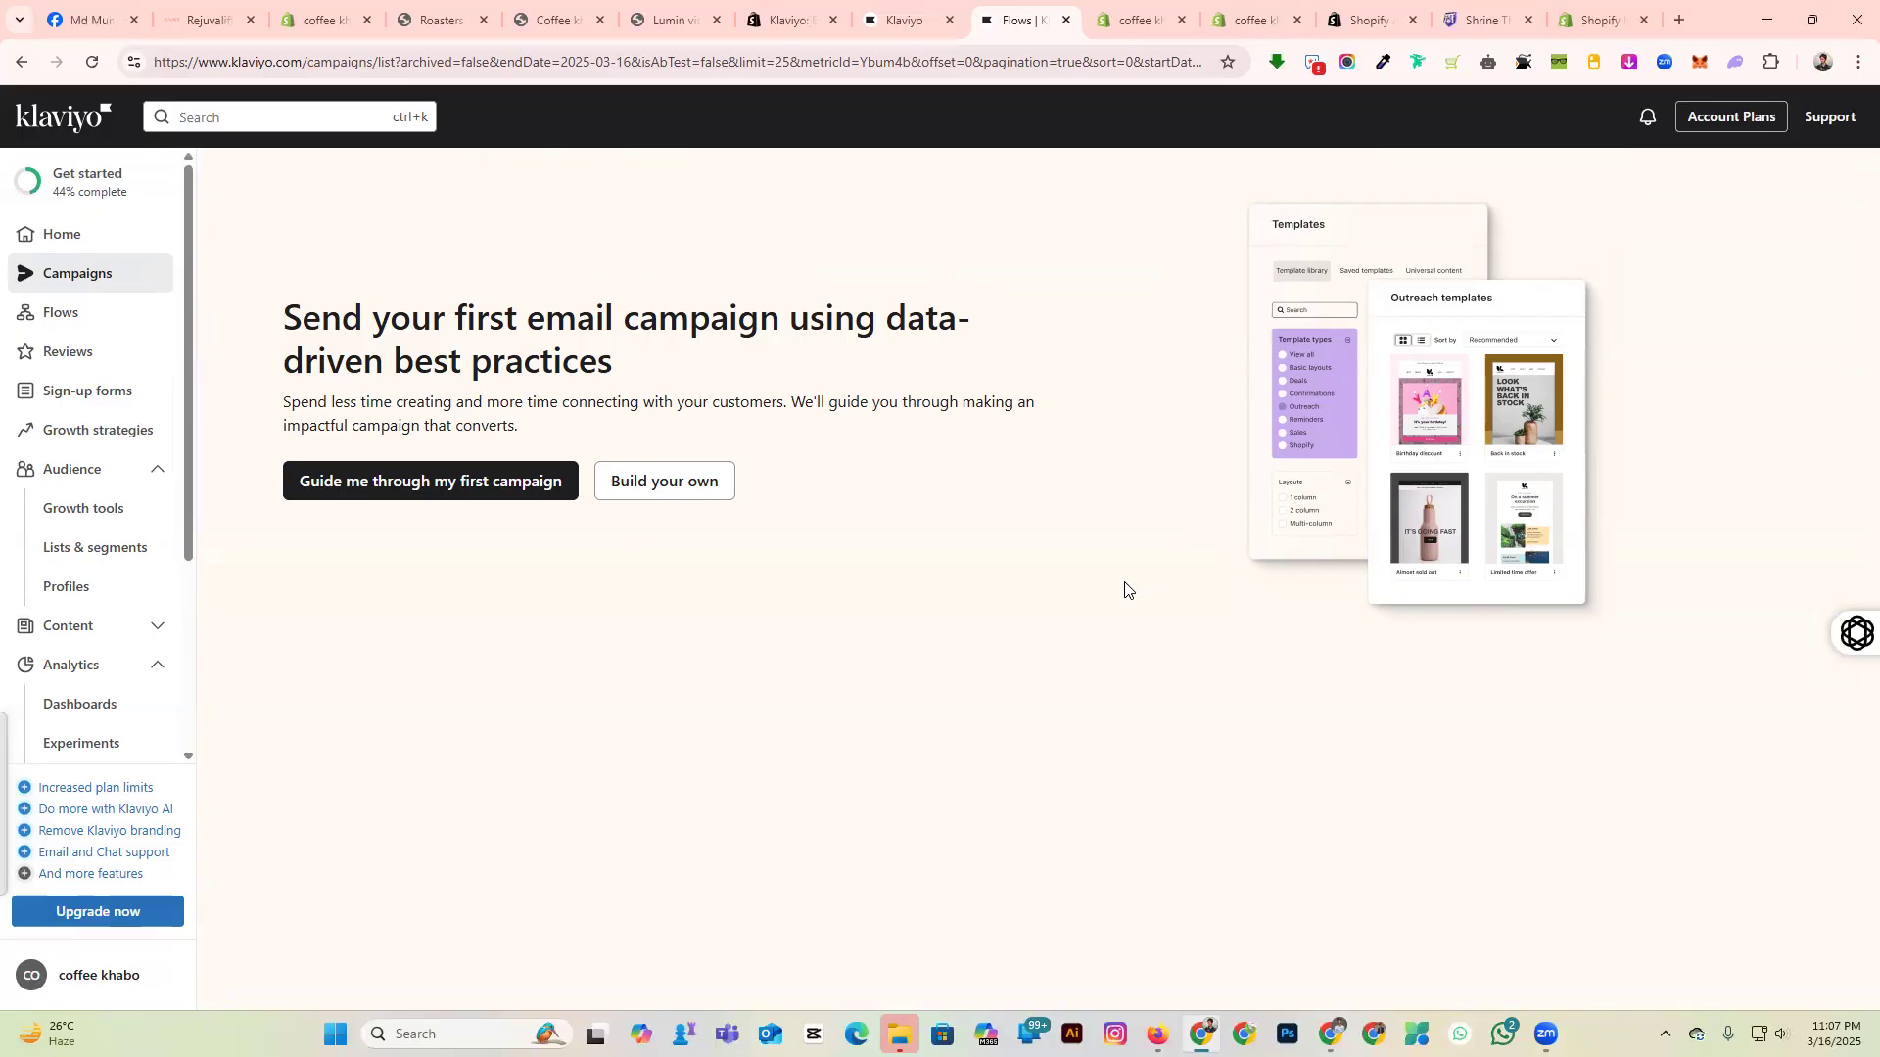
pyautogui.click(73, 319)
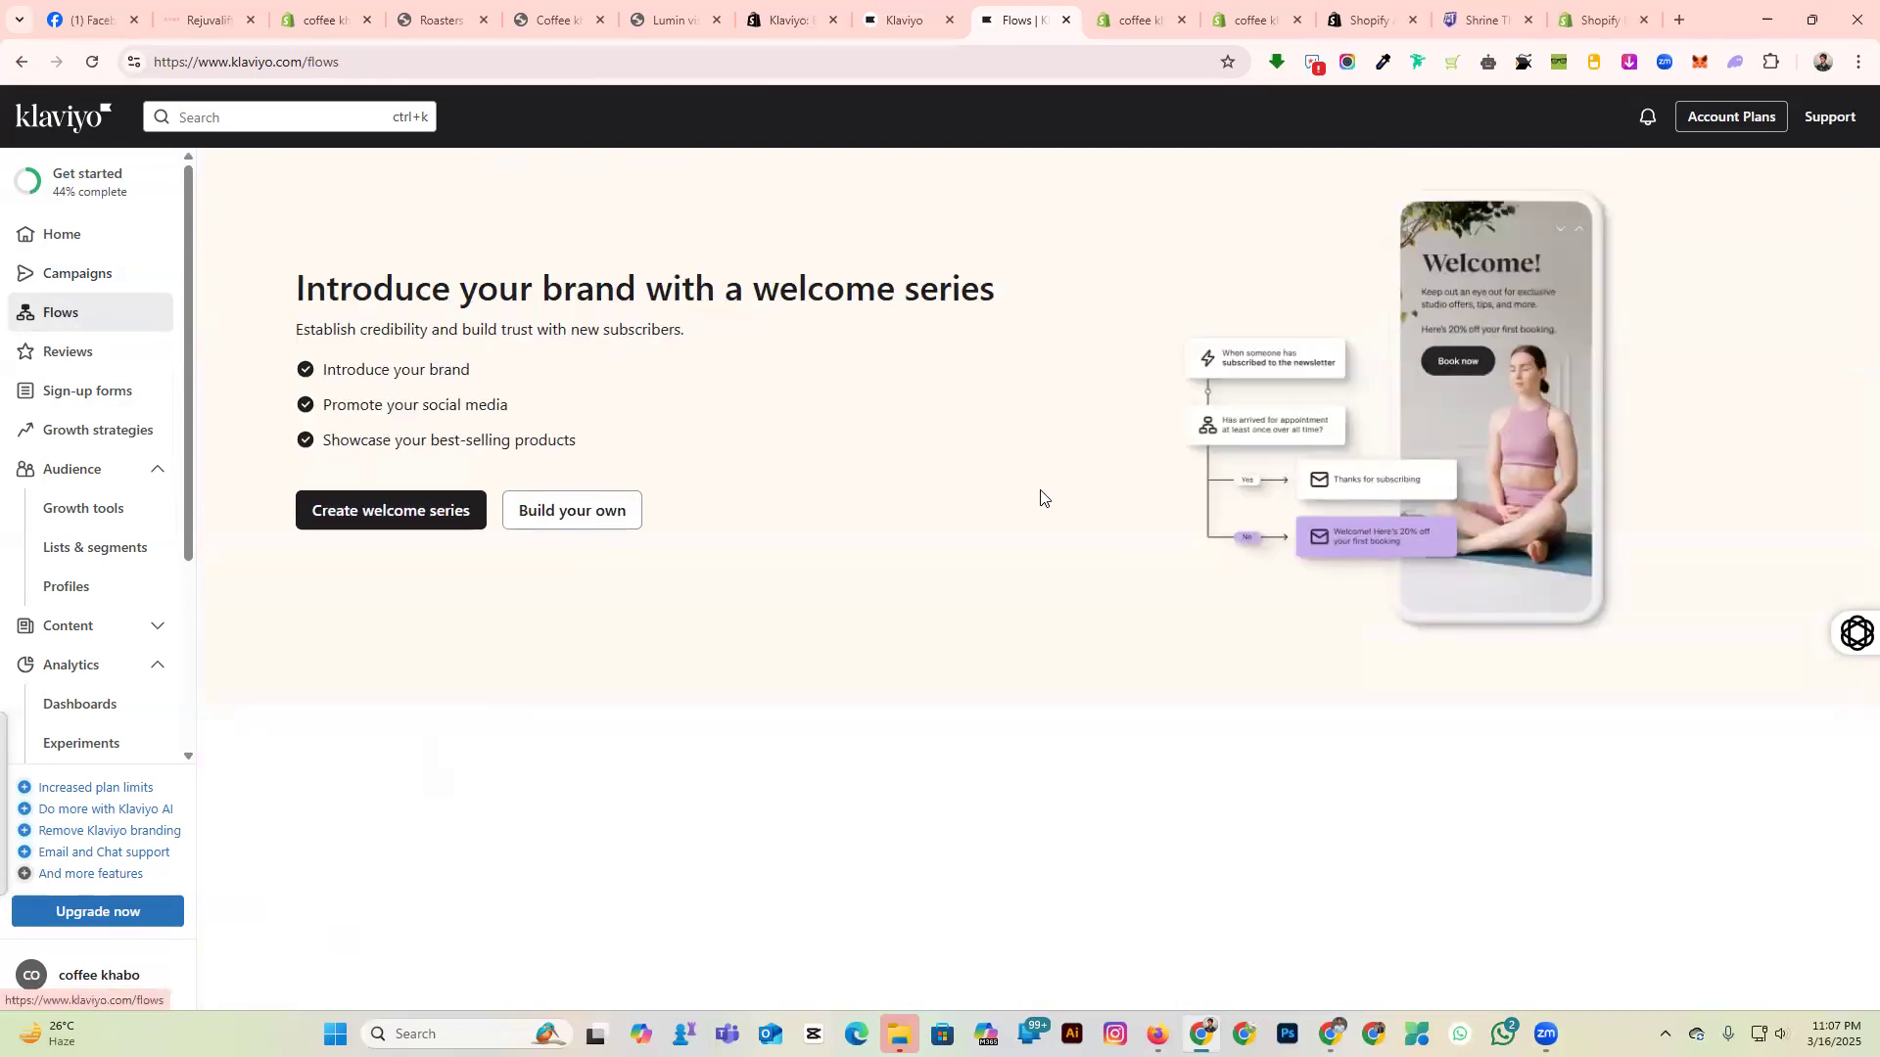
# Open the full library of flow ideas, look through its essentials and goals, and preview the Customer Winback template.
pyautogui.scroll(-2, 1004, 529)
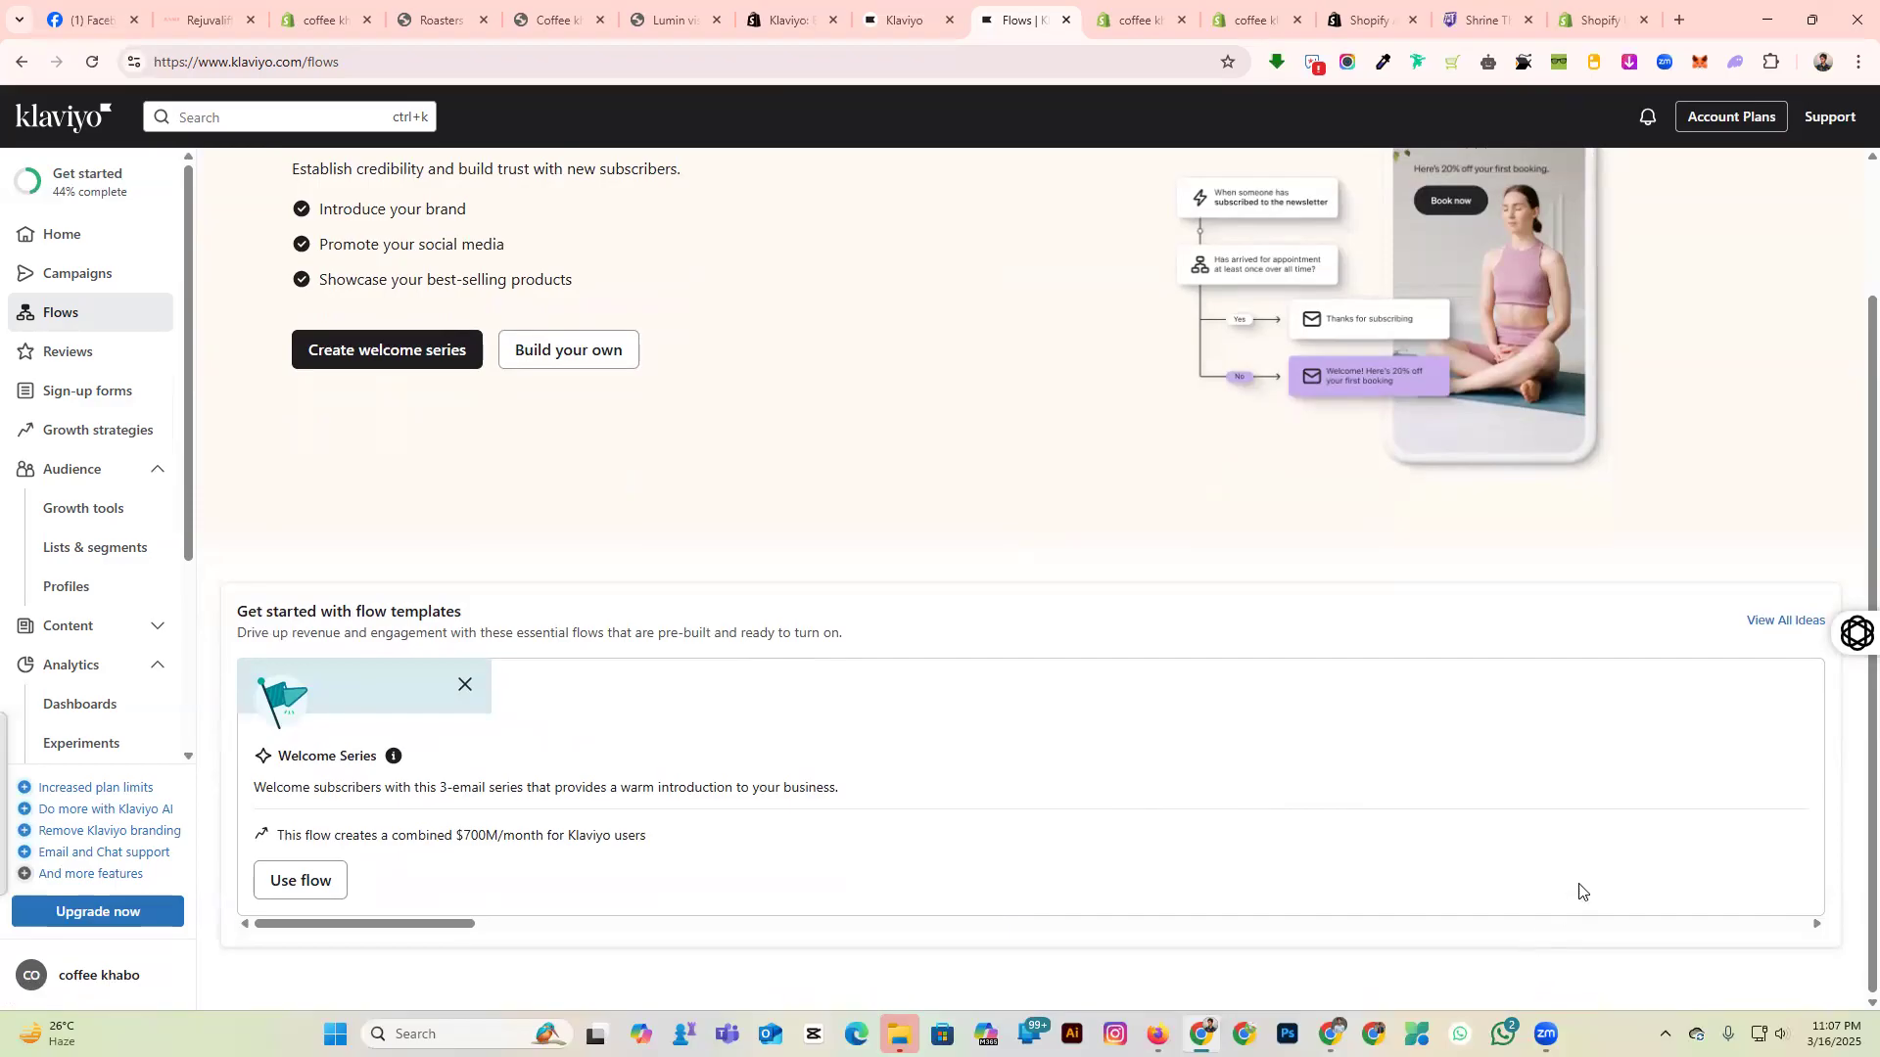
pyautogui.click(1770, 626)
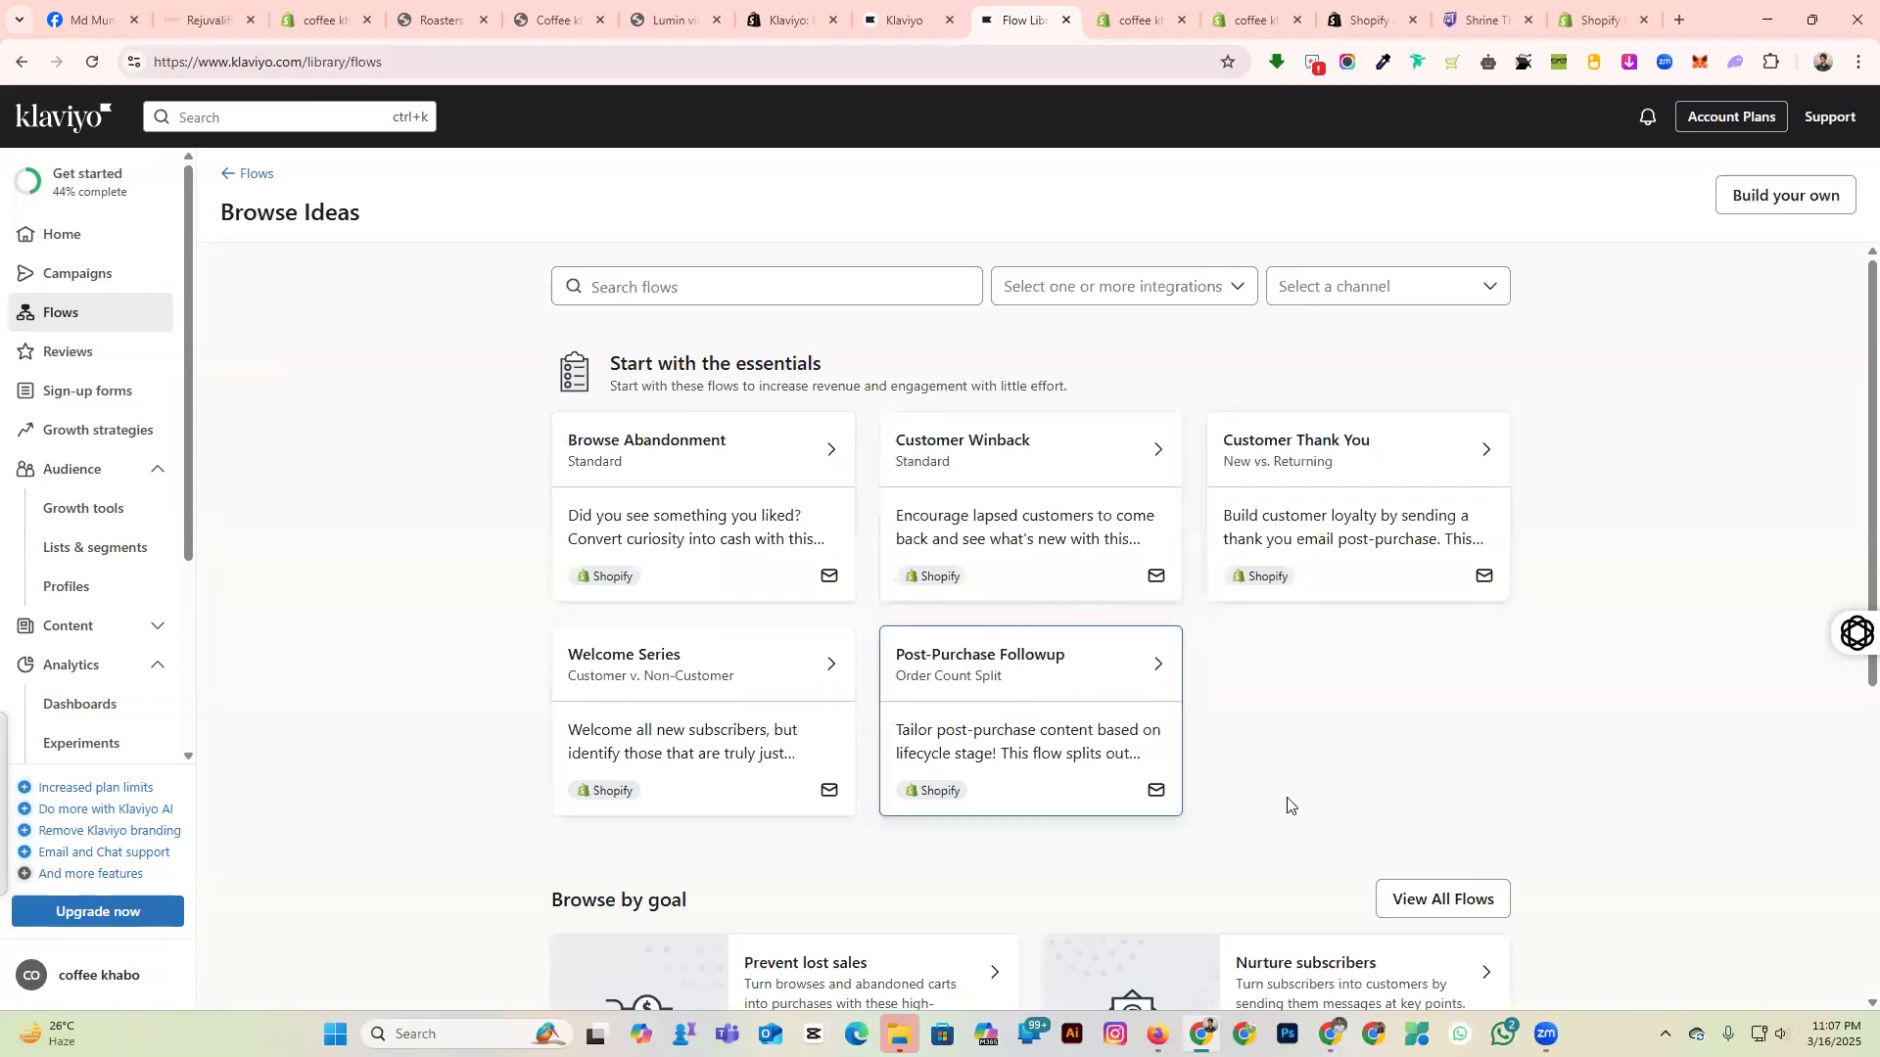
pyautogui.scroll(-3, 1150, 709)
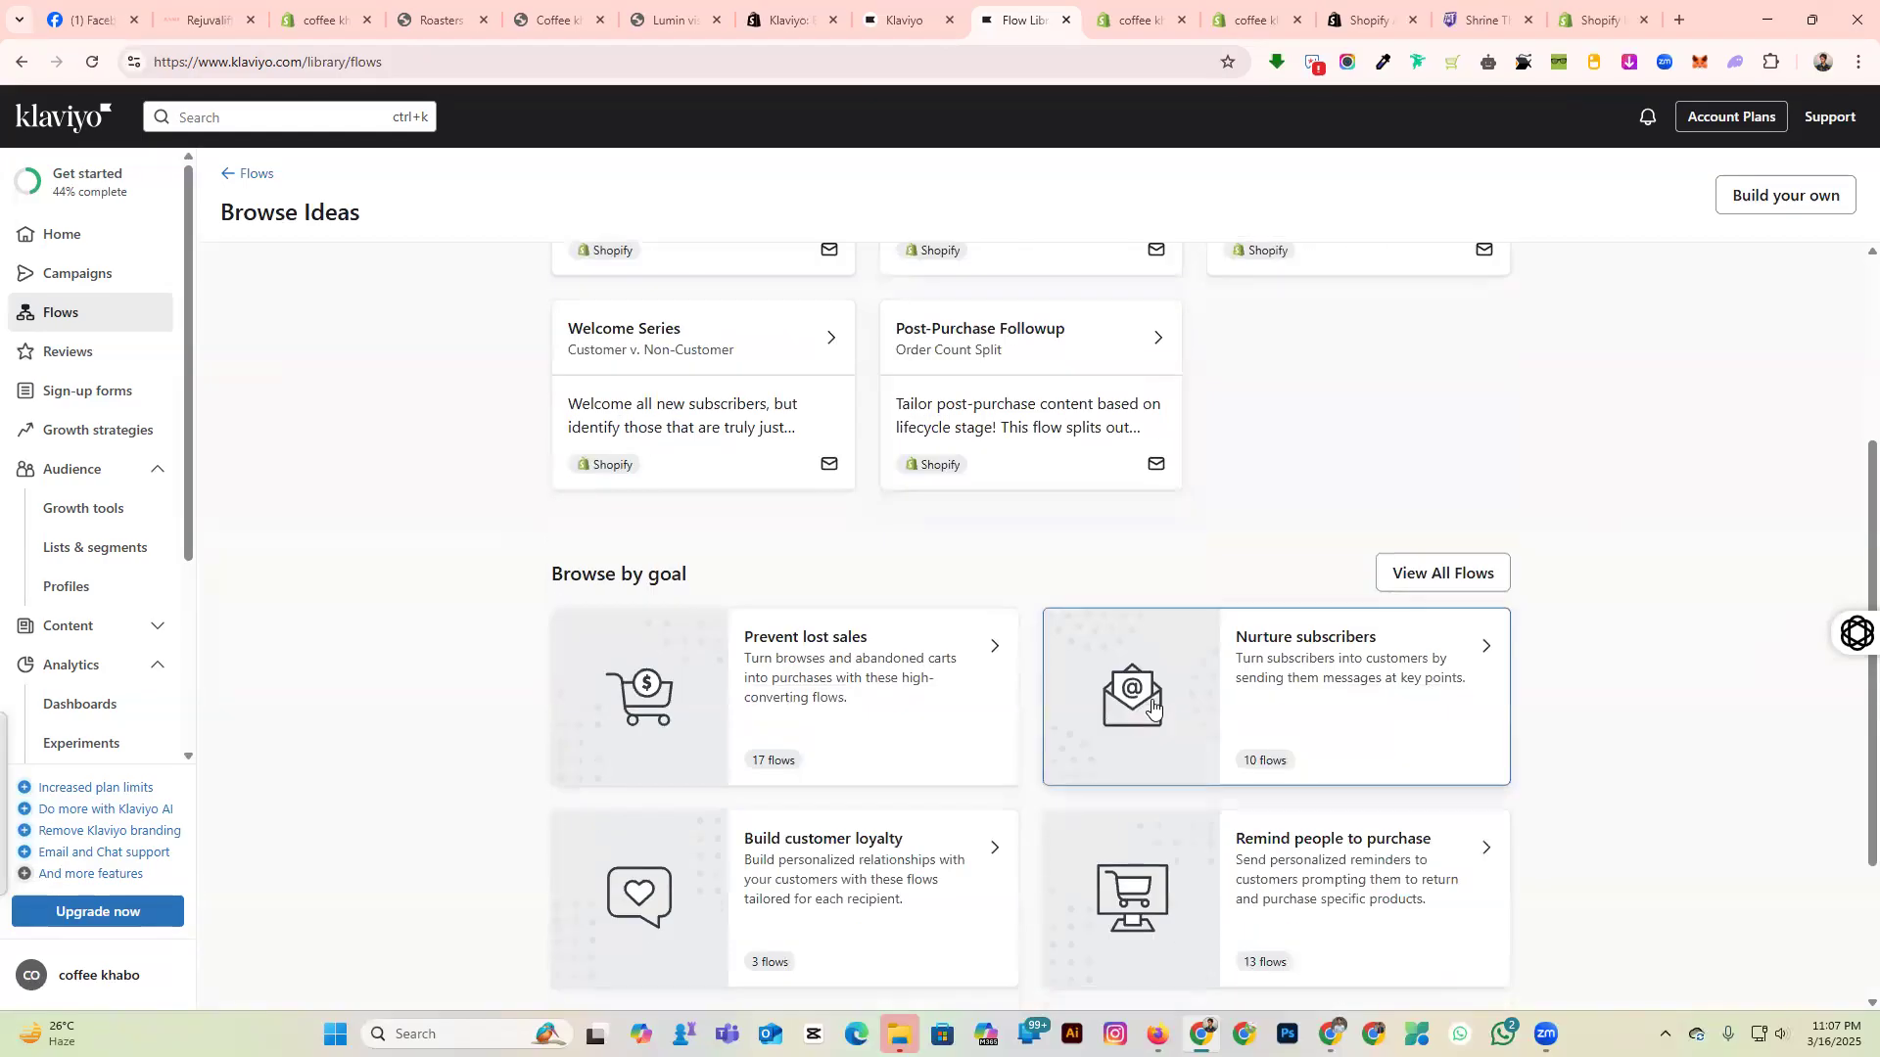
pyautogui.scroll(3, 1153, 705)
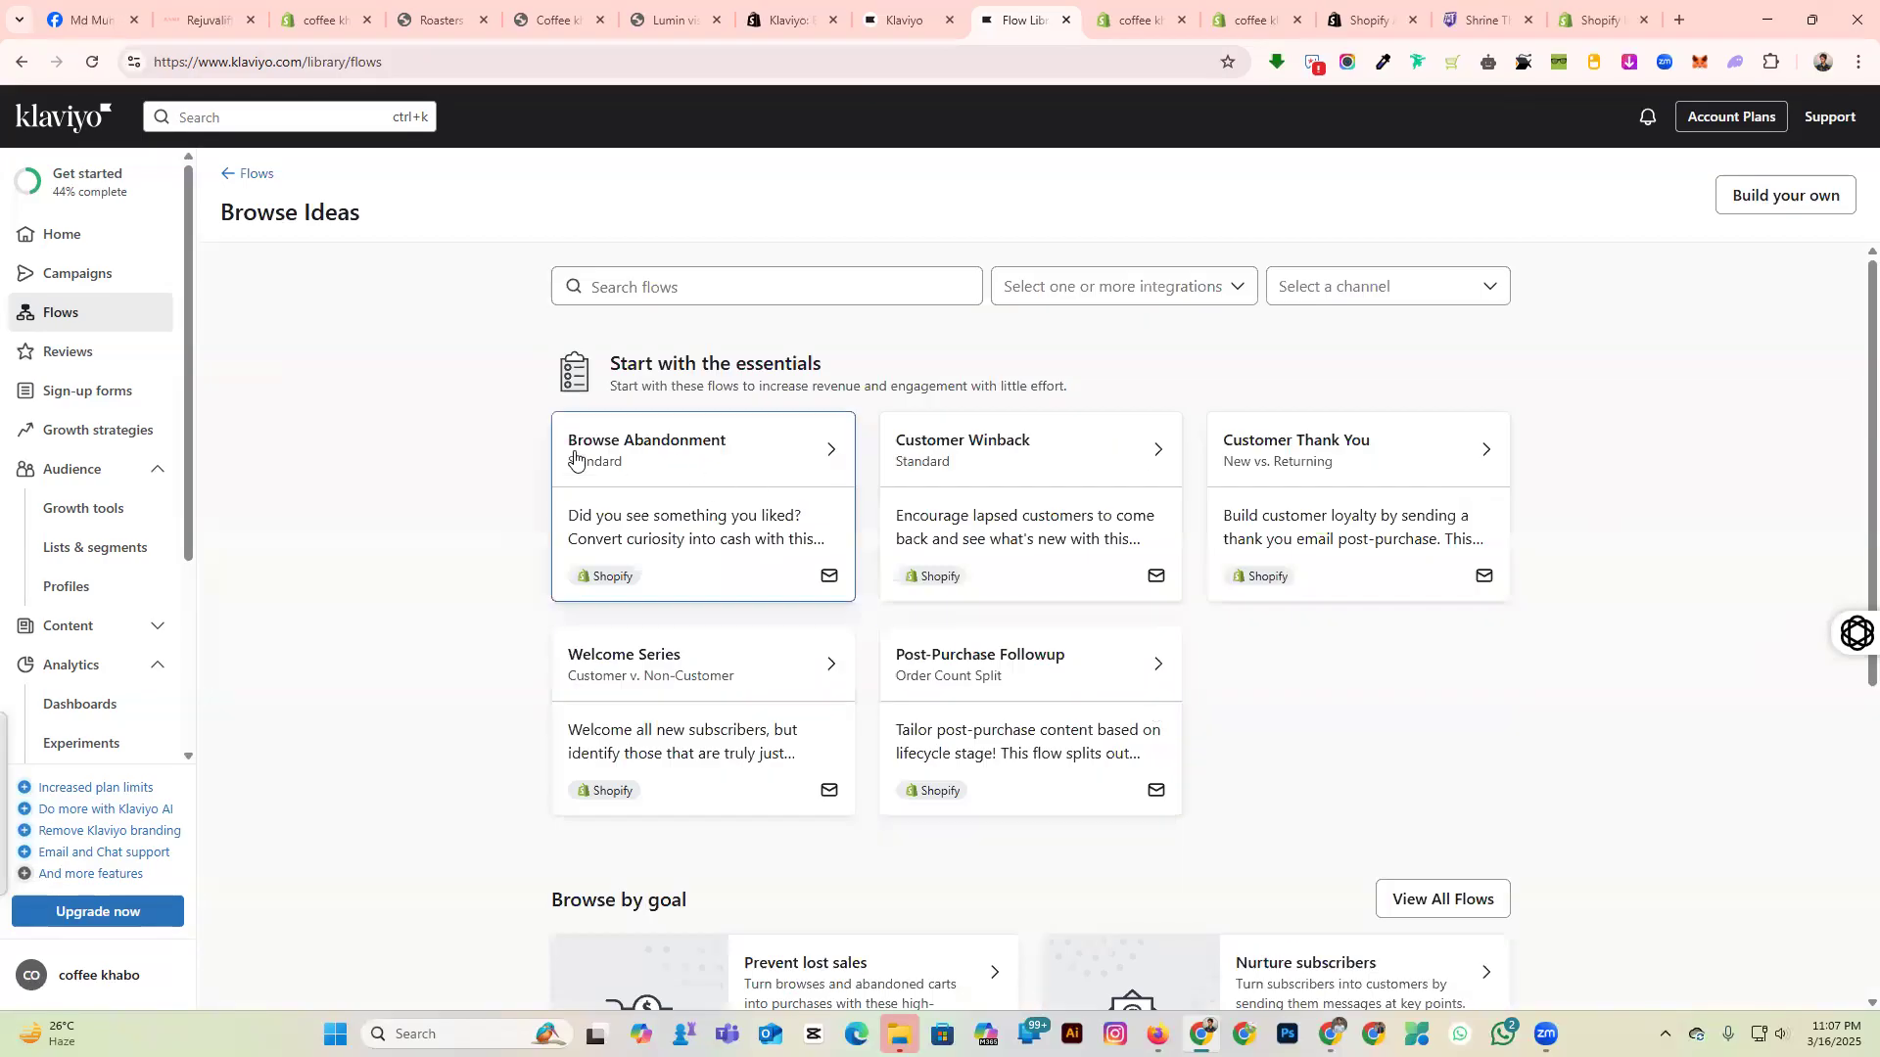
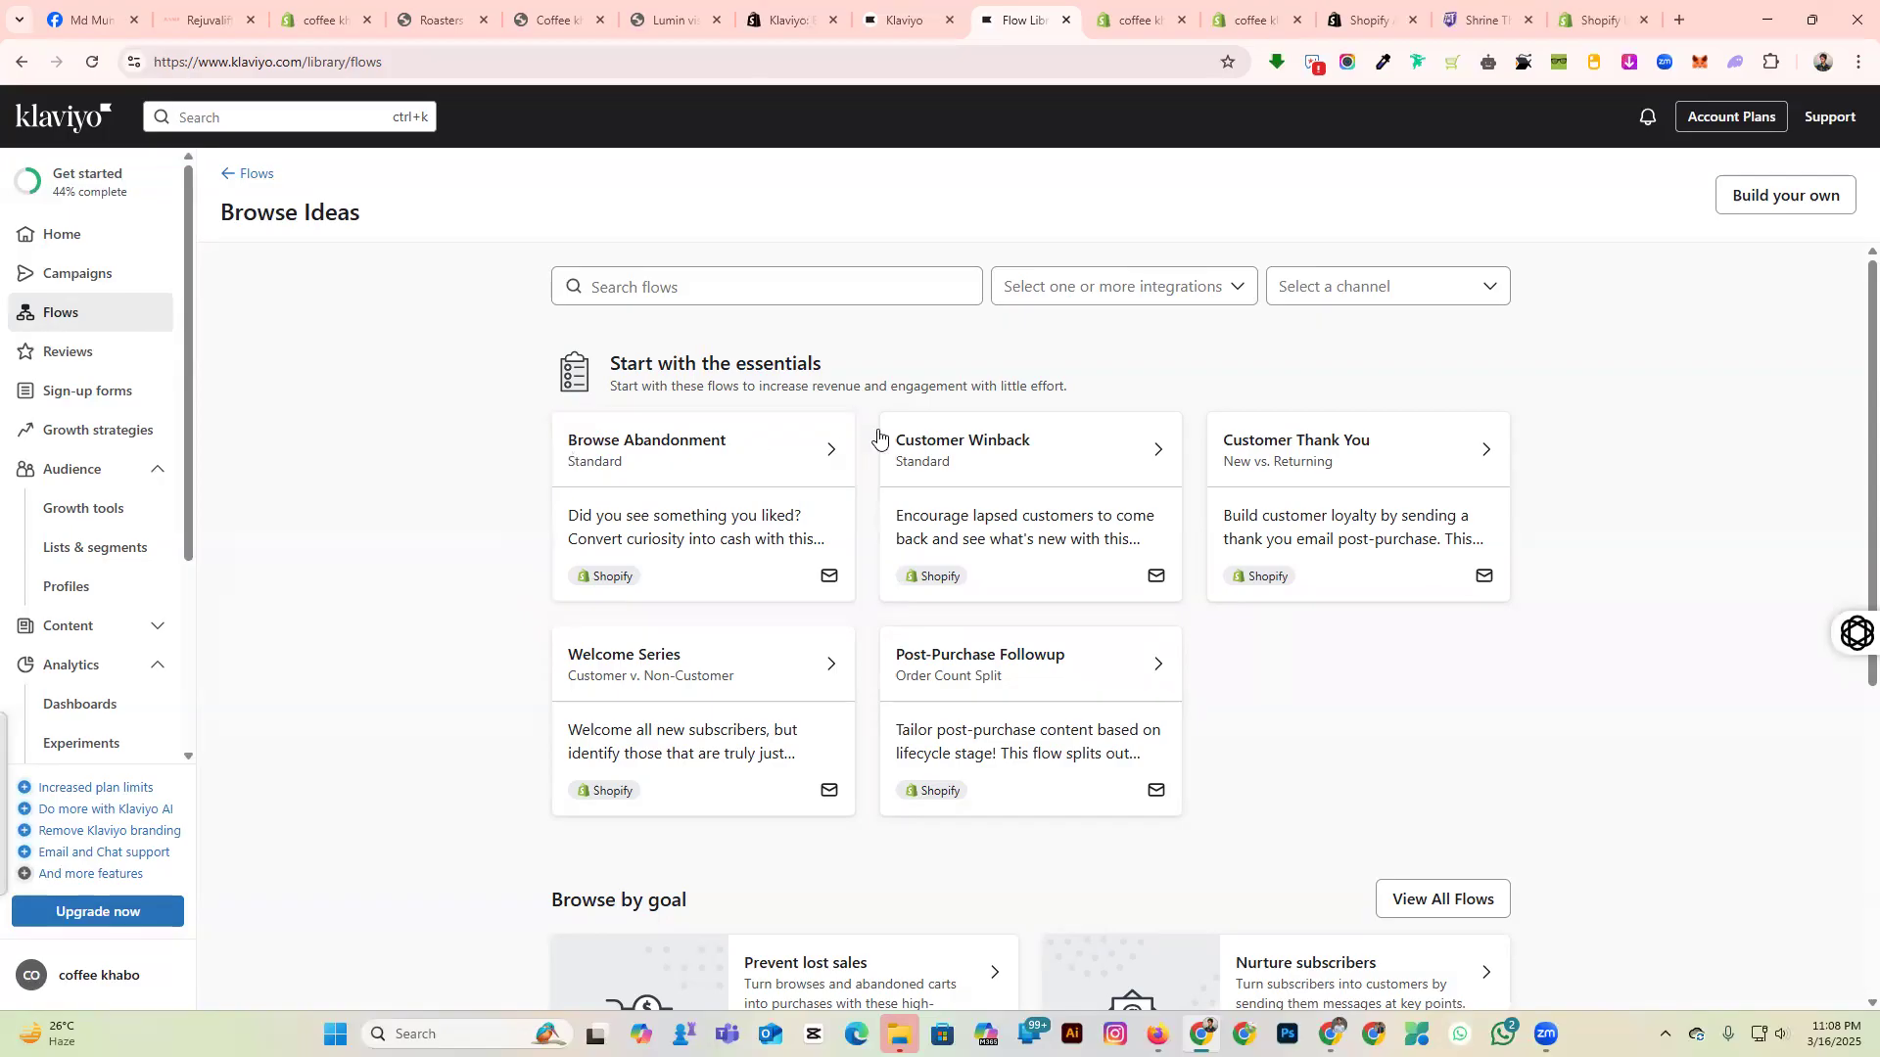
pyautogui.click(953, 442)
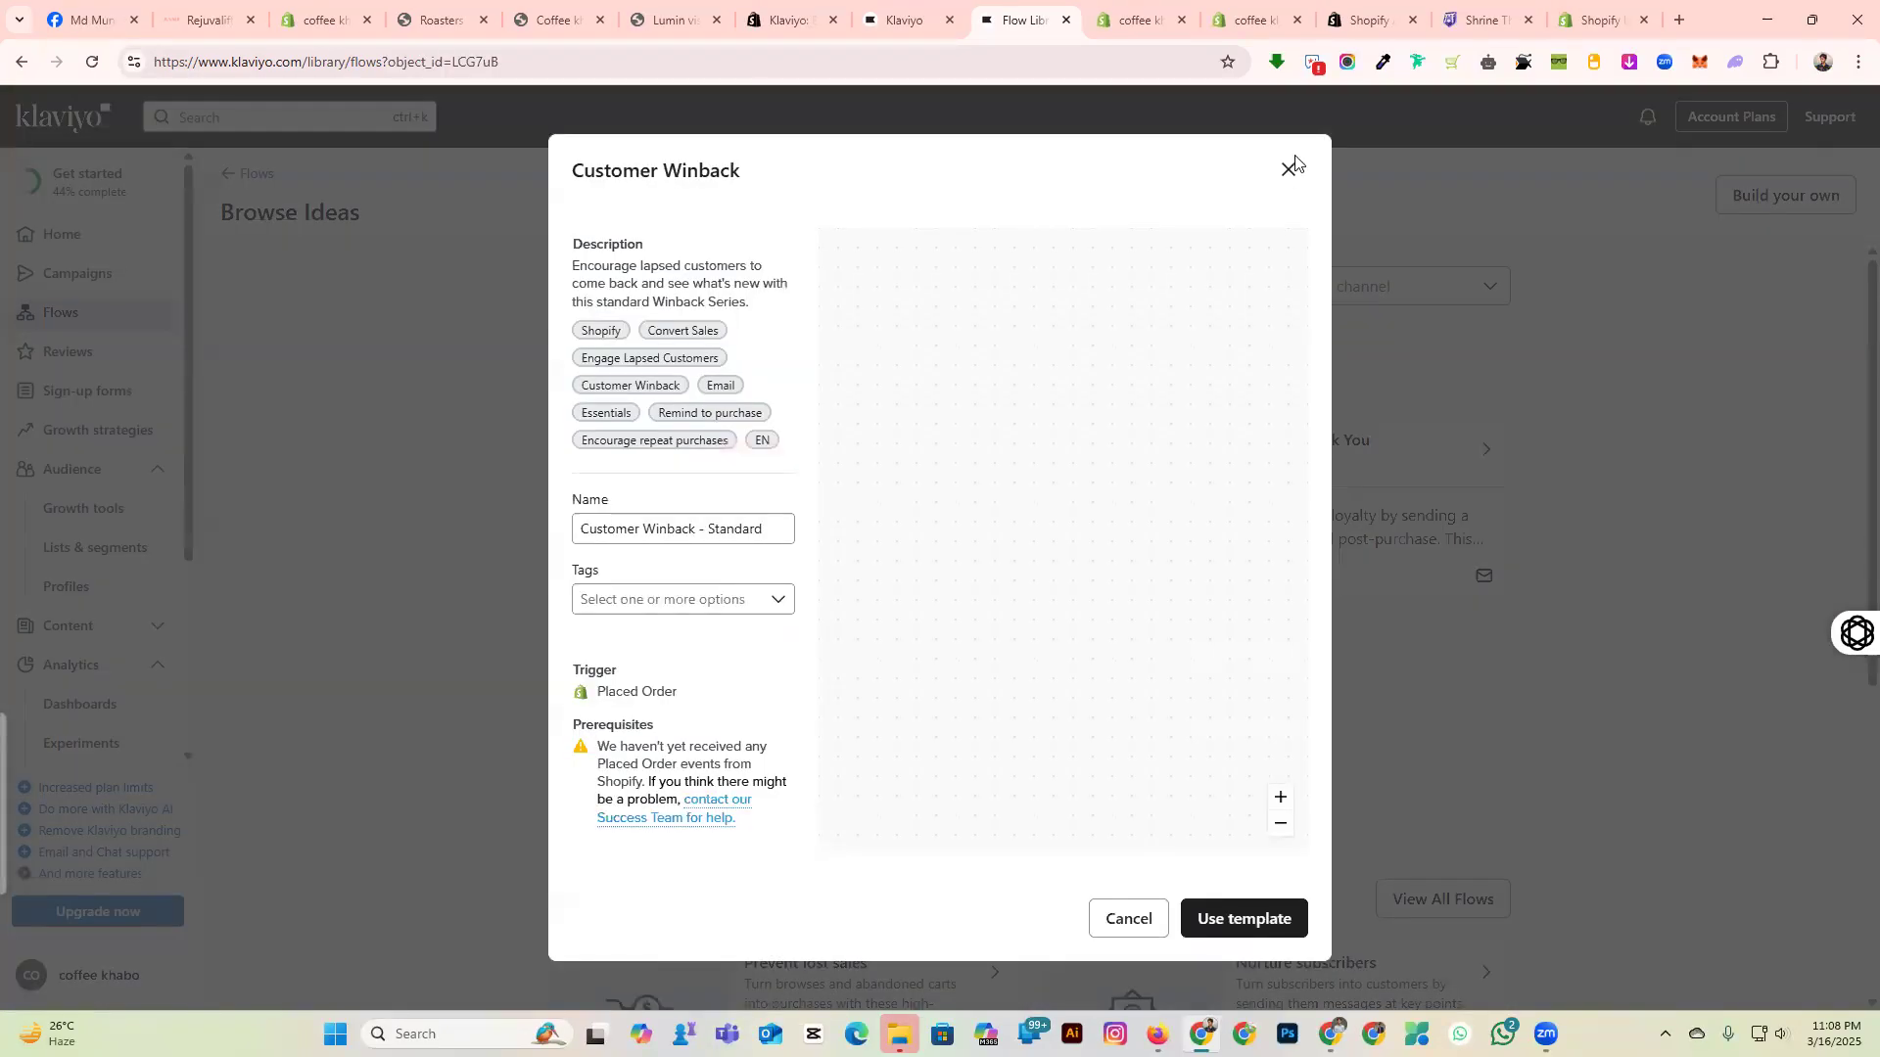
pyautogui.click(1287, 169)
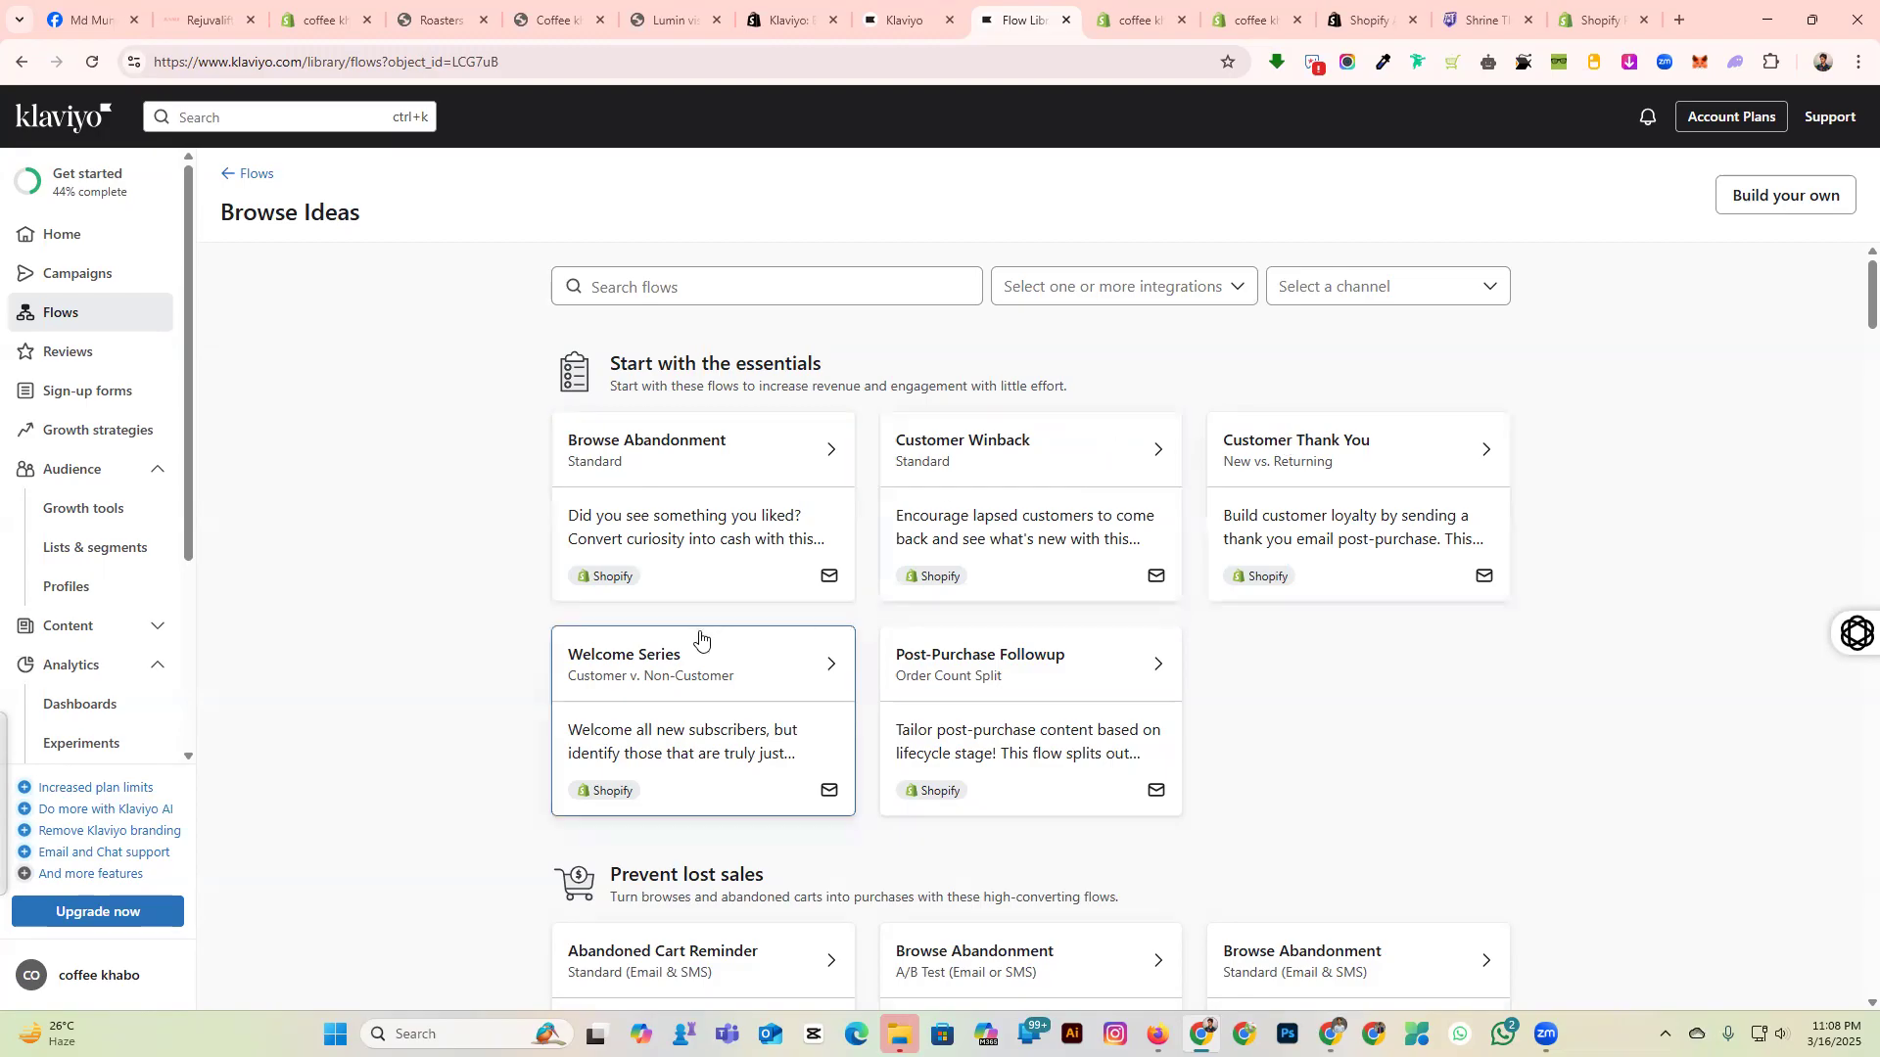
# Check the newsletter sign-up field in the footer of the store's Roasters Choice product page, and return to the flow library.
pyautogui.click(440, 20)
pyautogui.scroll(-10, 839, 734)
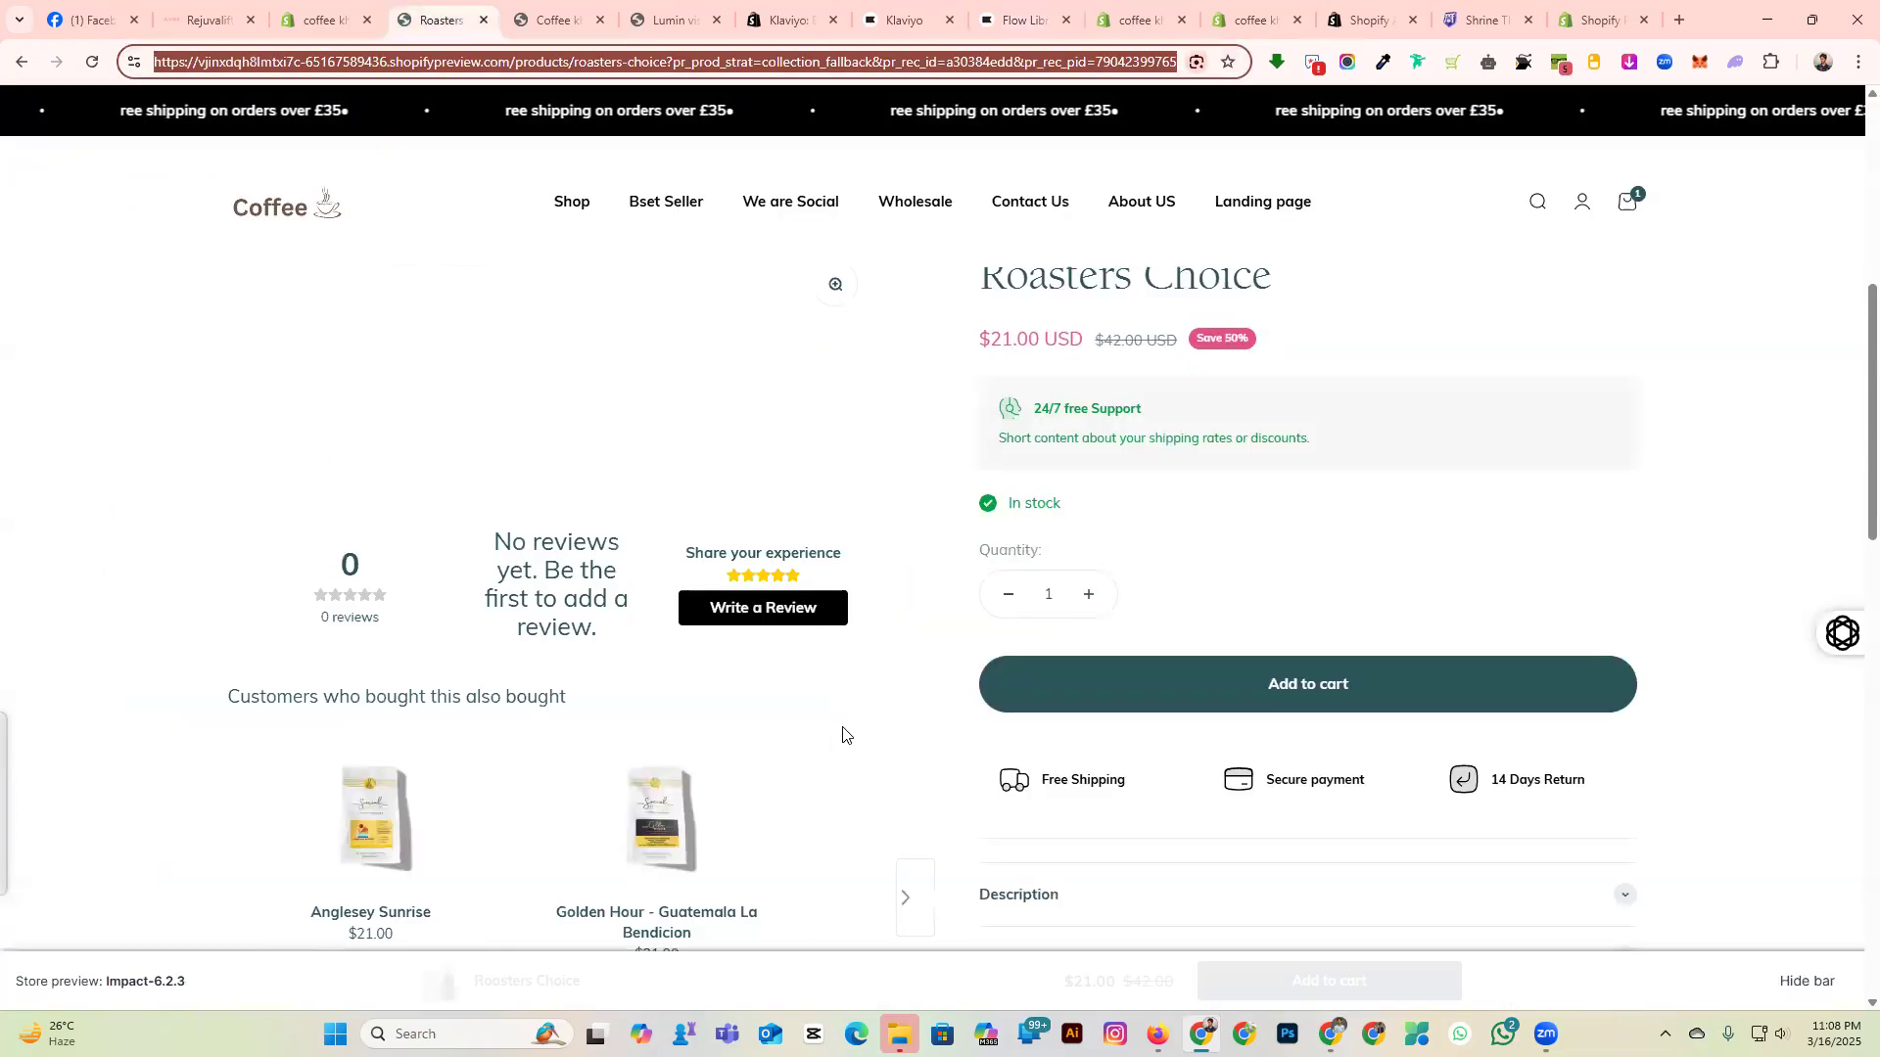
pyautogui.scroll(-10, 1207, 822)
pyautogui.moveTo(1168, 500); pyautogui.dragTo(1613, 500)
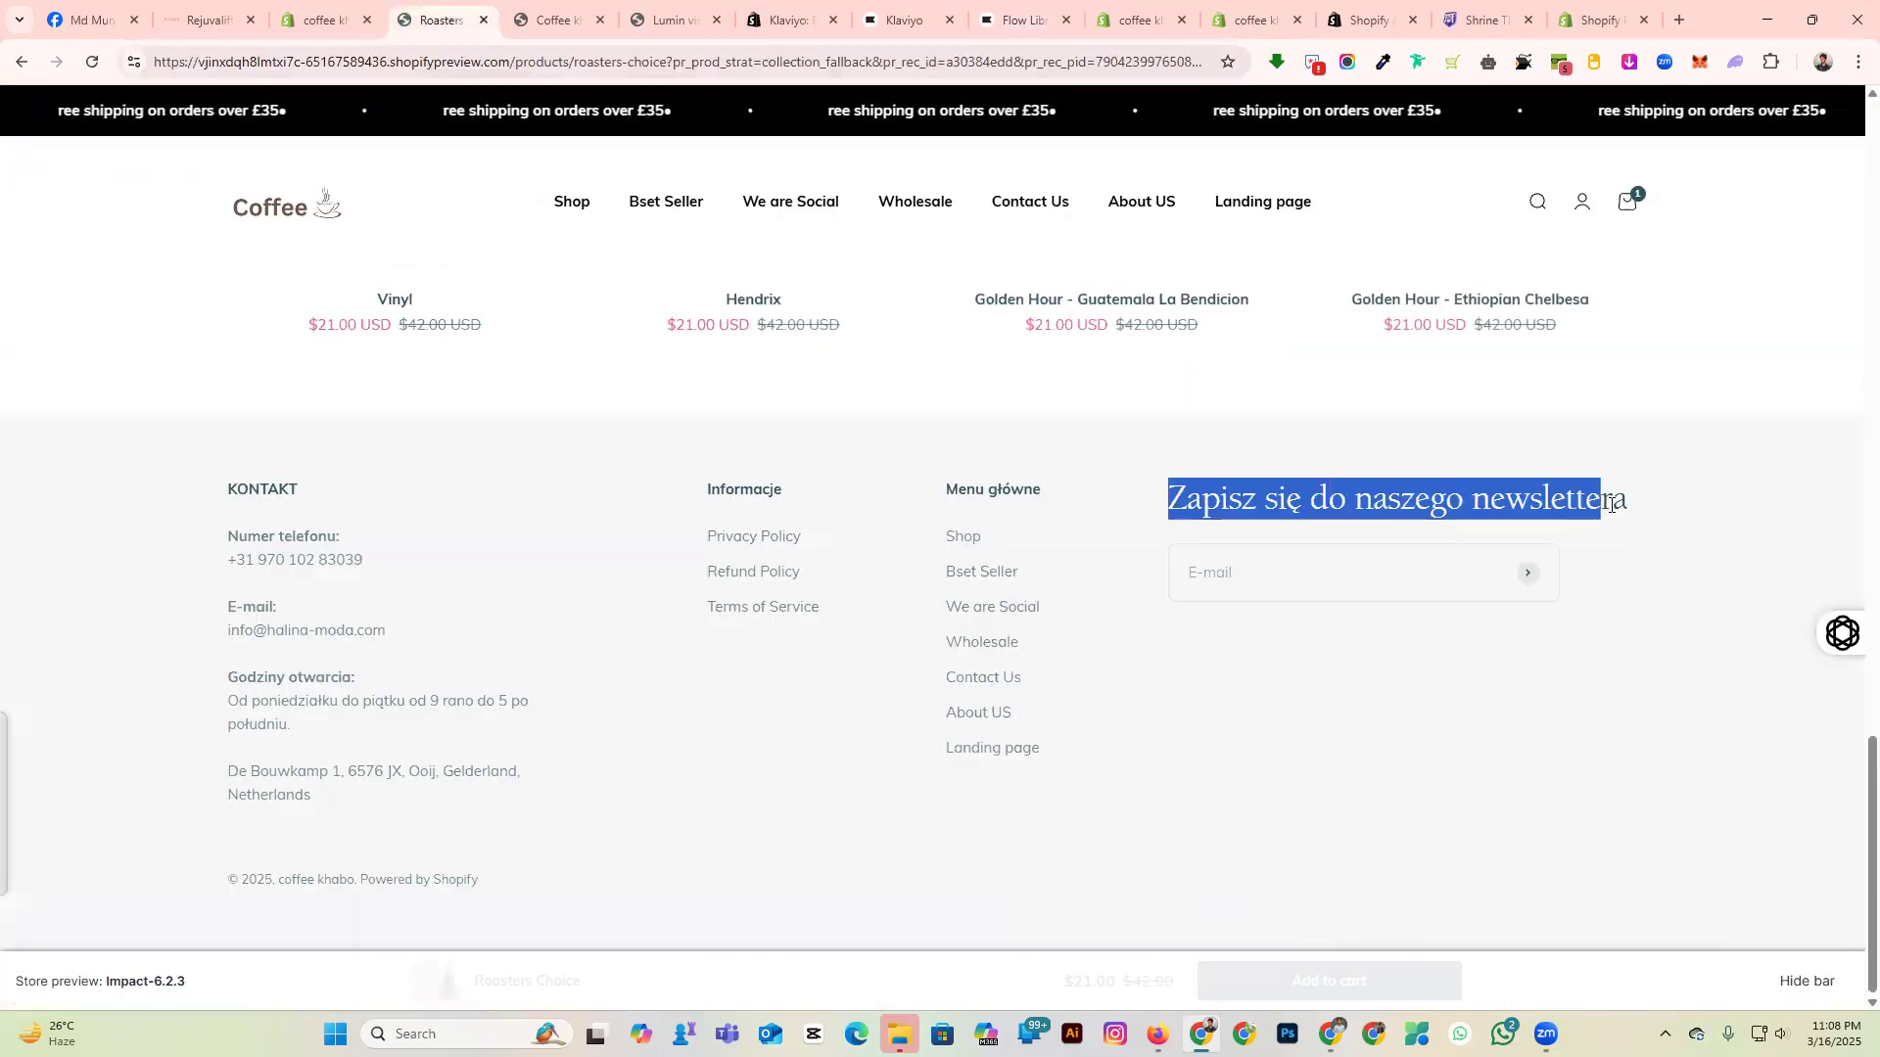
pyautogui.click(1388, 567)
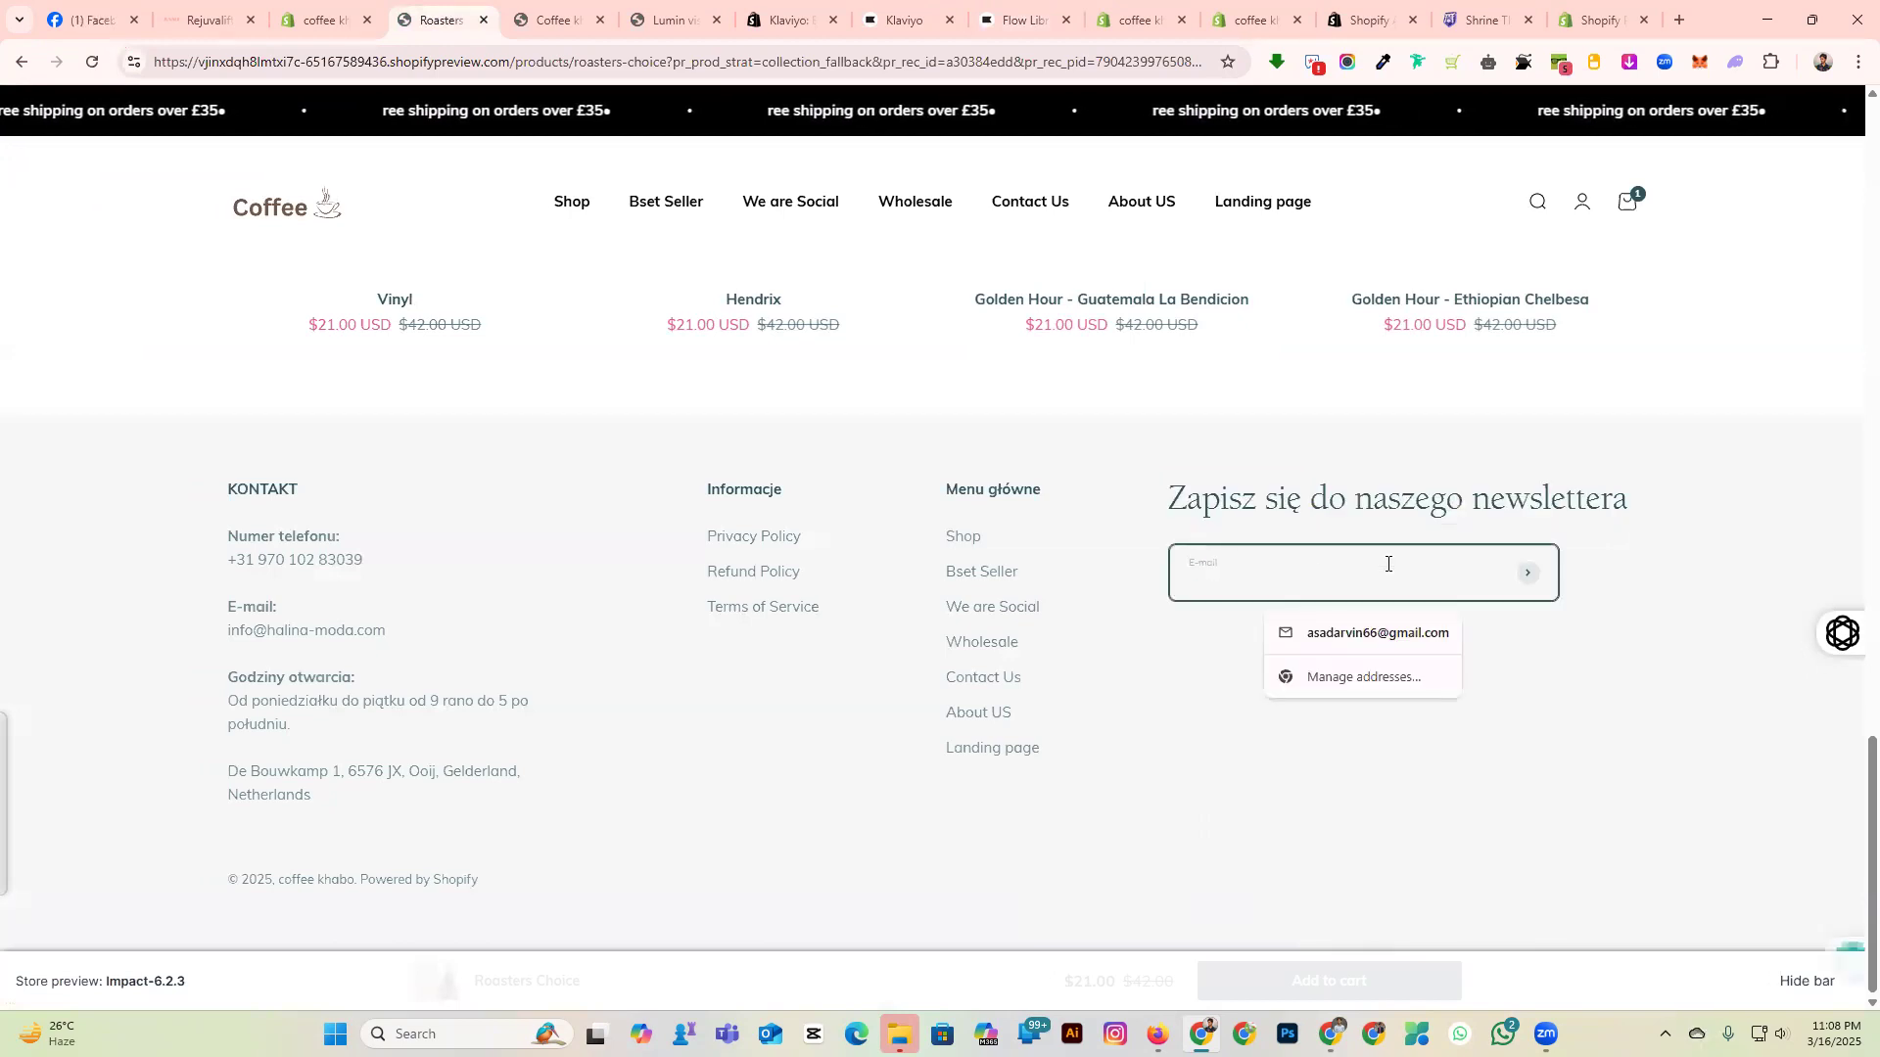
pyautogui.click(1024, 20)
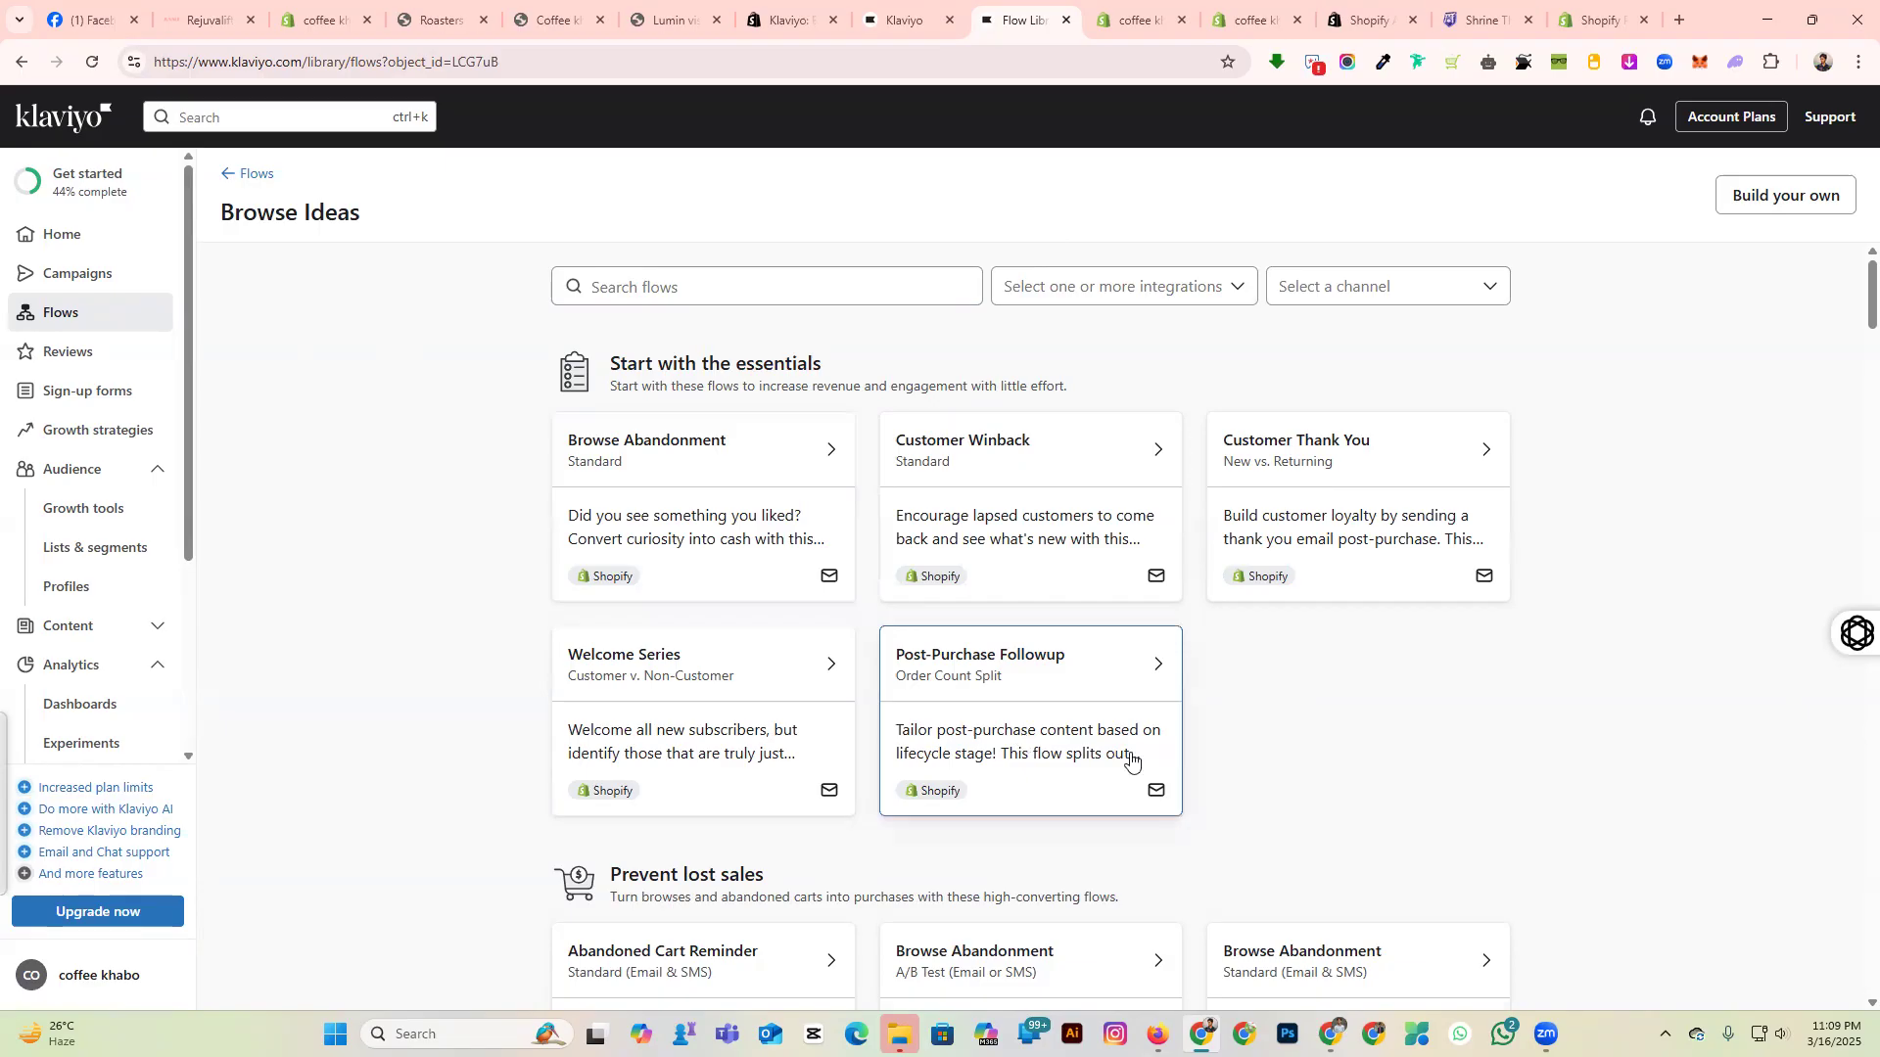
# Review the standard Browse Abandonment template's details and prerequisites, and create a flow from it.
pyautogui.click(732, 451)
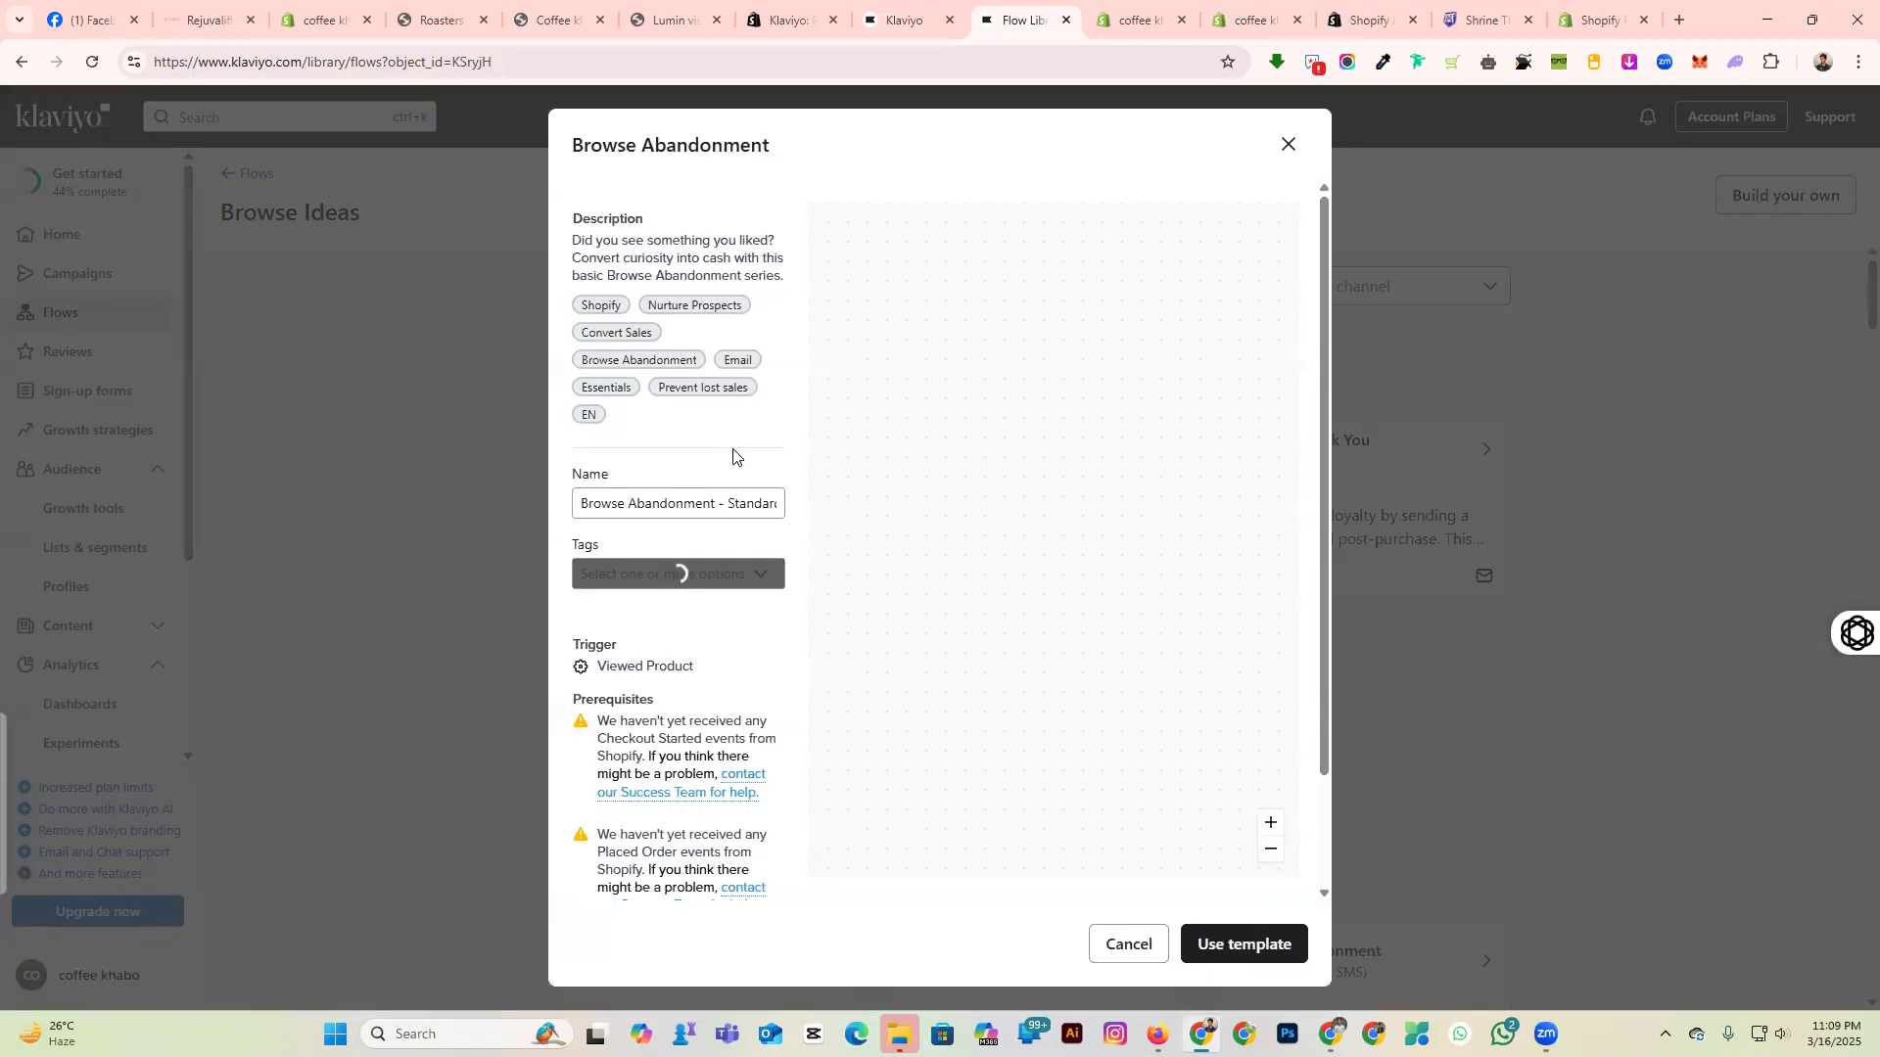
pyautogui.scroll(-4, 1106, 479)
pyautogui.scroll(3, 1126, 783)
pyautogui.scroll(-3, 1107, 767)
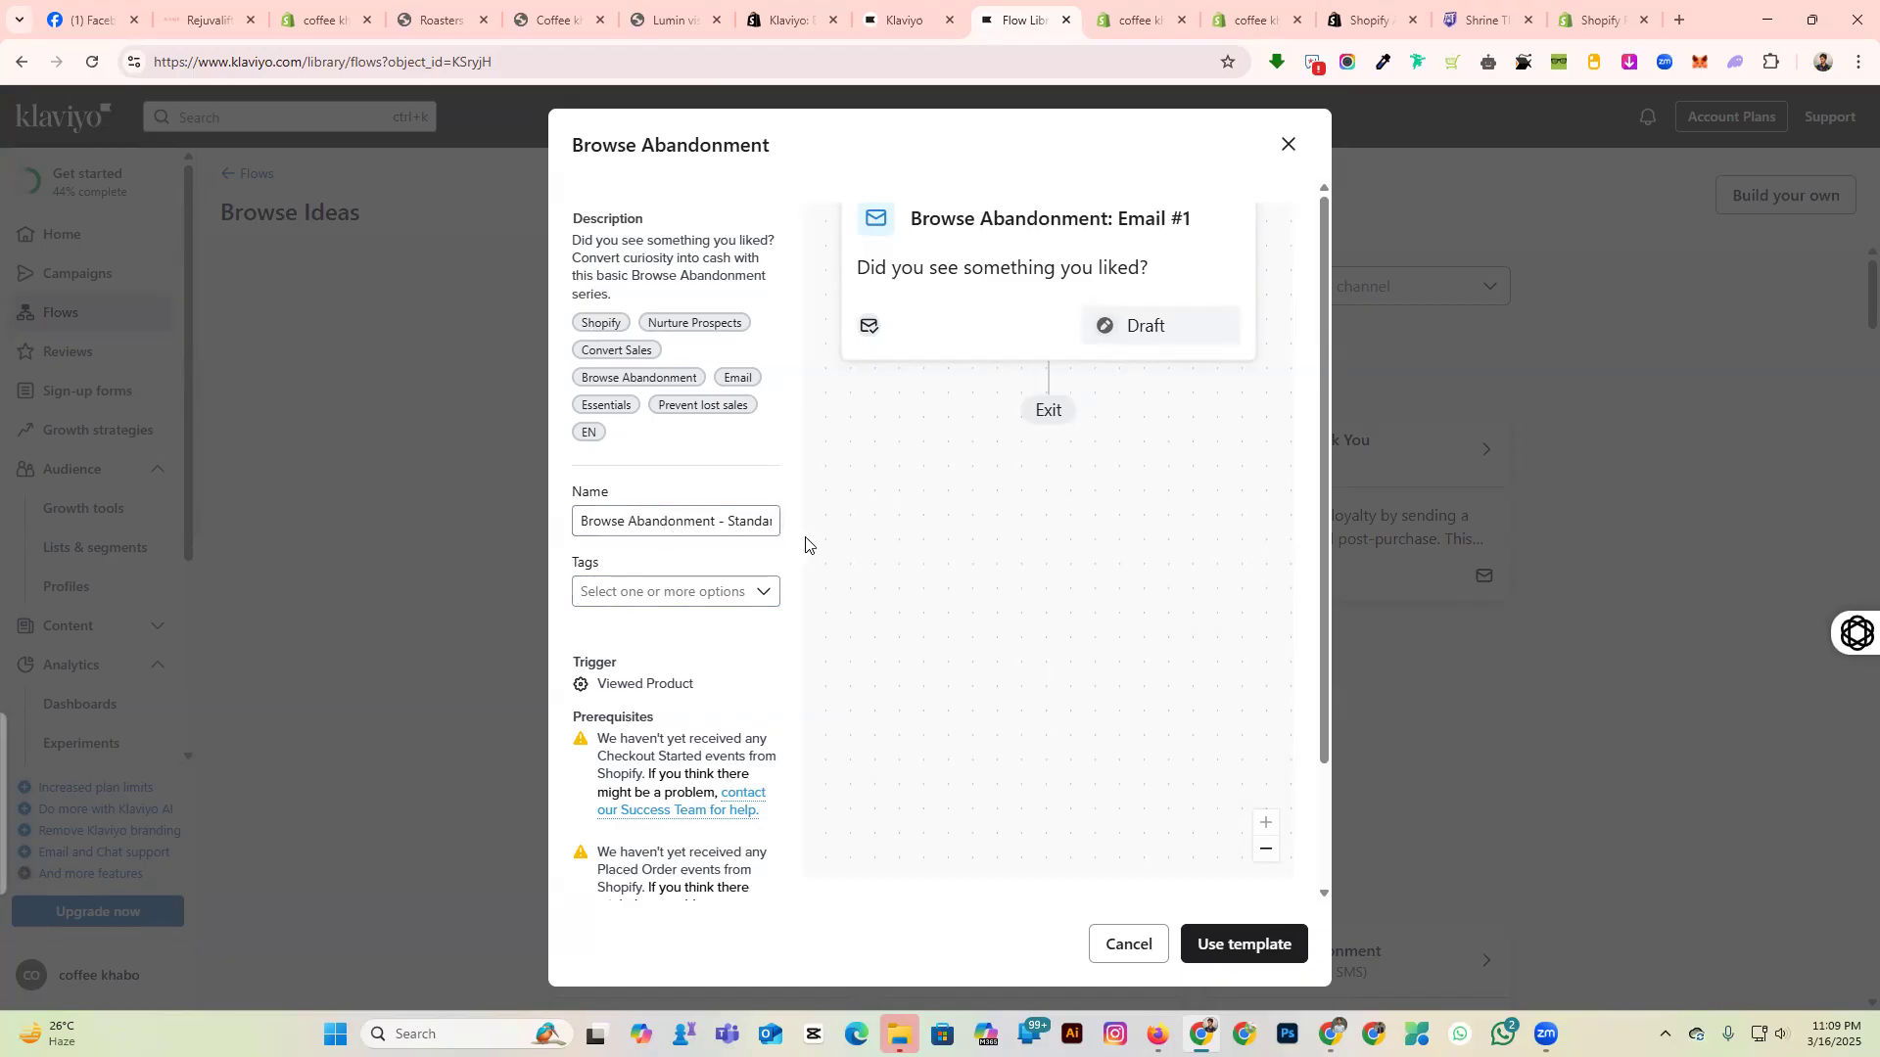
pyautogui.click(614, 600)
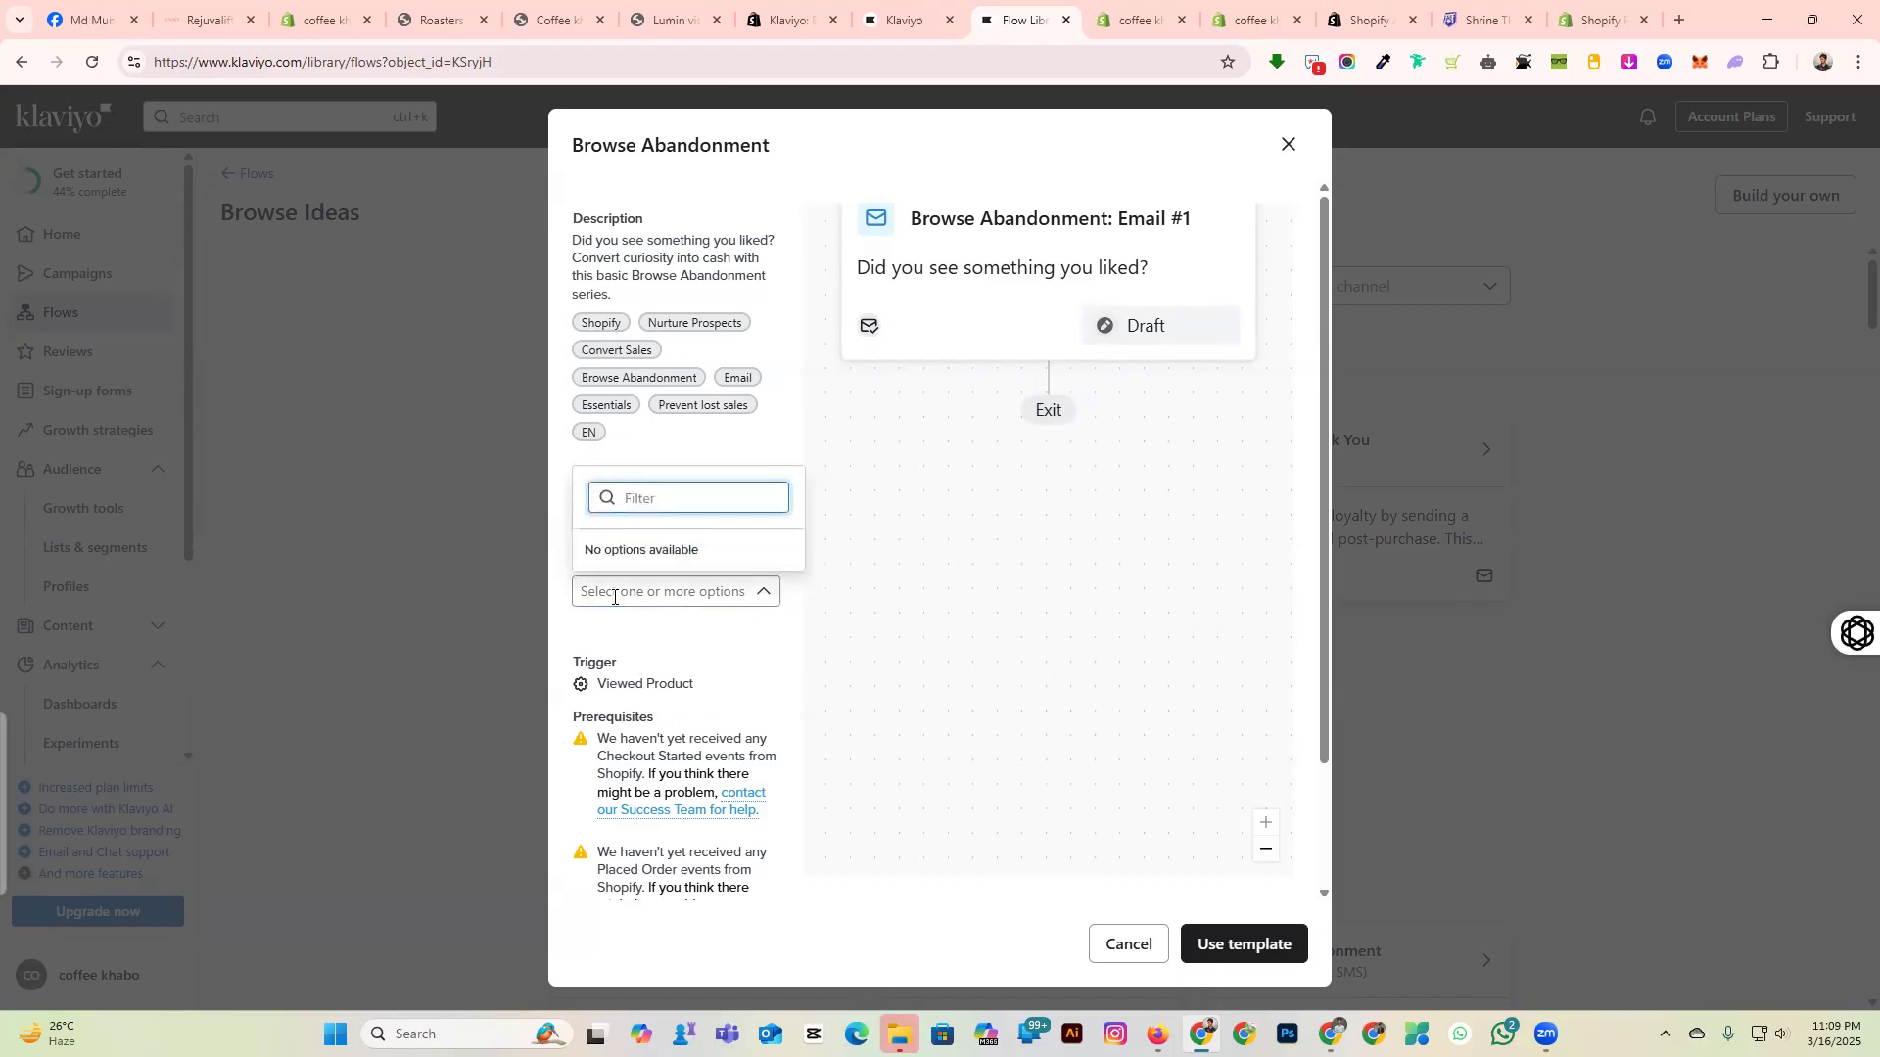
pyautogui.click(642, 659)
pyautogui.scroll(-2, 686, 705)
pyautogui.scroll(2, 704, 751)
pyautogui.scroll(-2, 704, 751)
pyautogui.scroll(2, 704, 751)
pyautogui.scroll(-2, 704, 751)
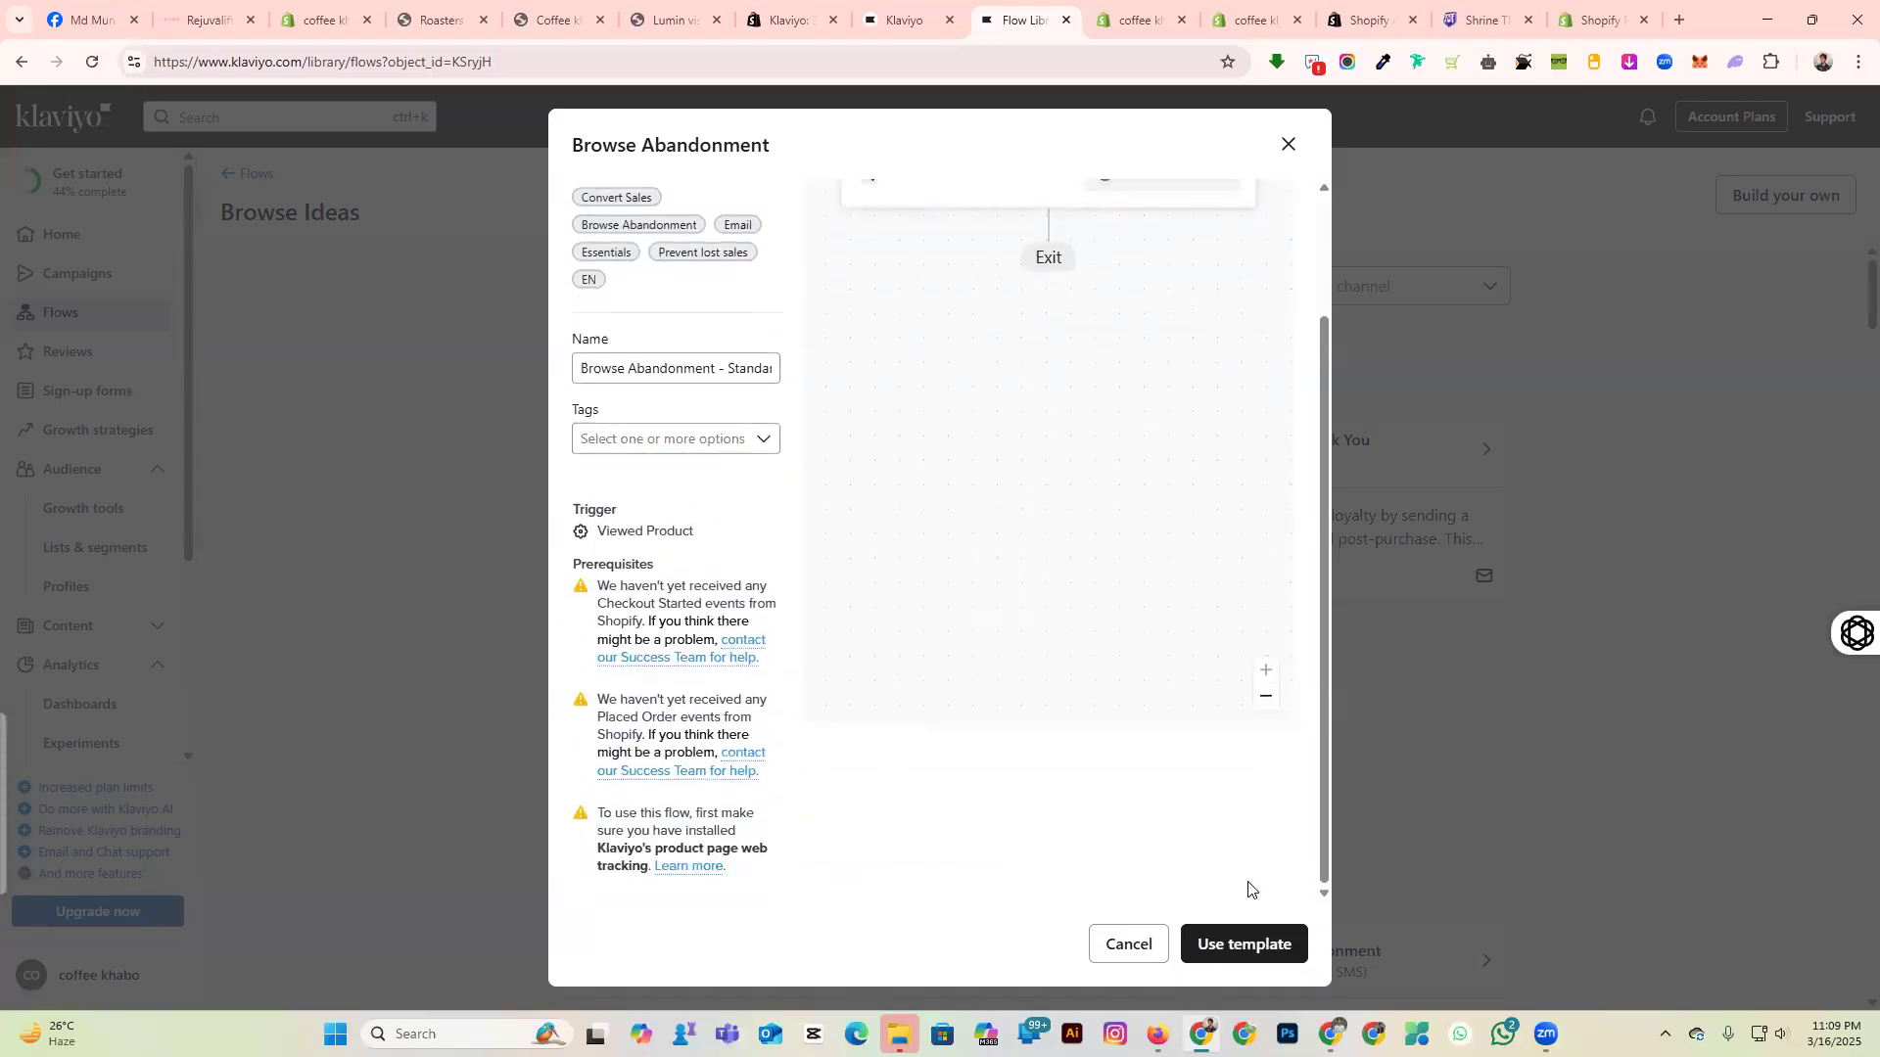
pyautogui.click(1242, 928)
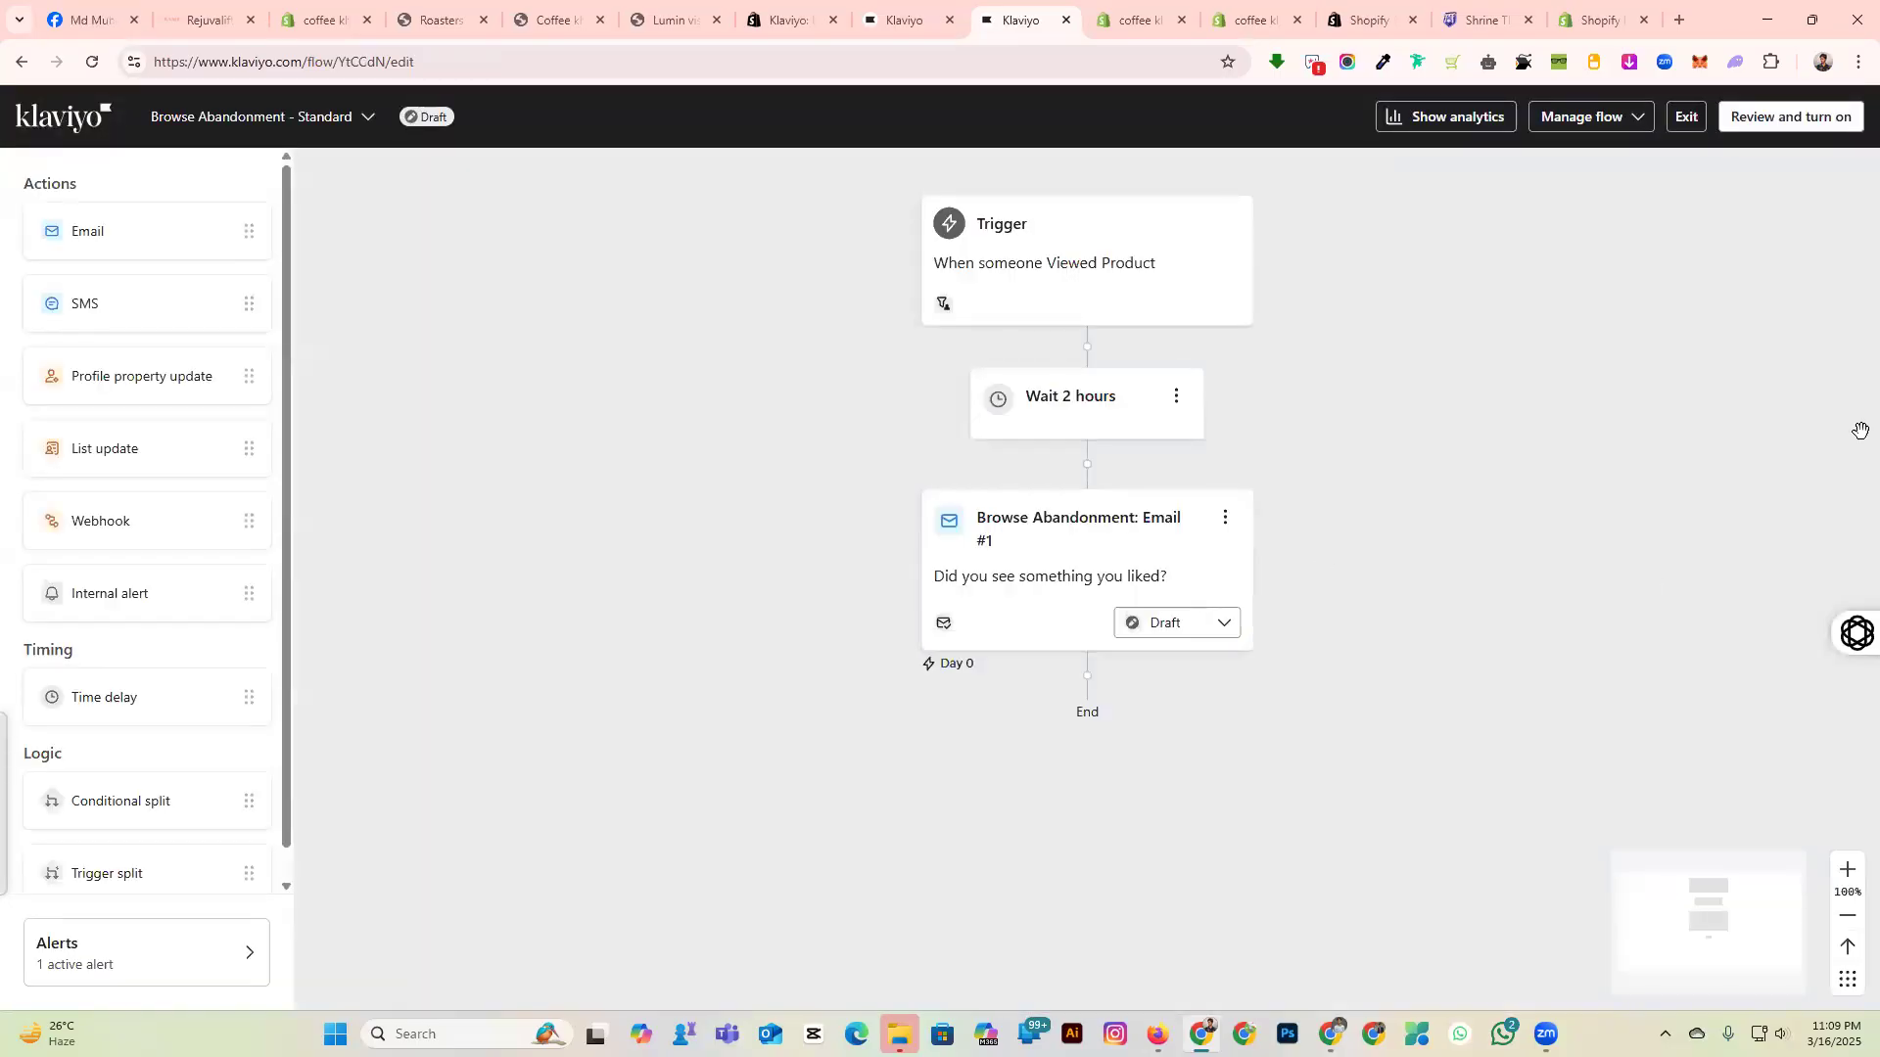
# Examine the Browse Abandonment flow's trigger, time delay and email details, and return to the trigger settings.
pyautogui.click(1125, 236)
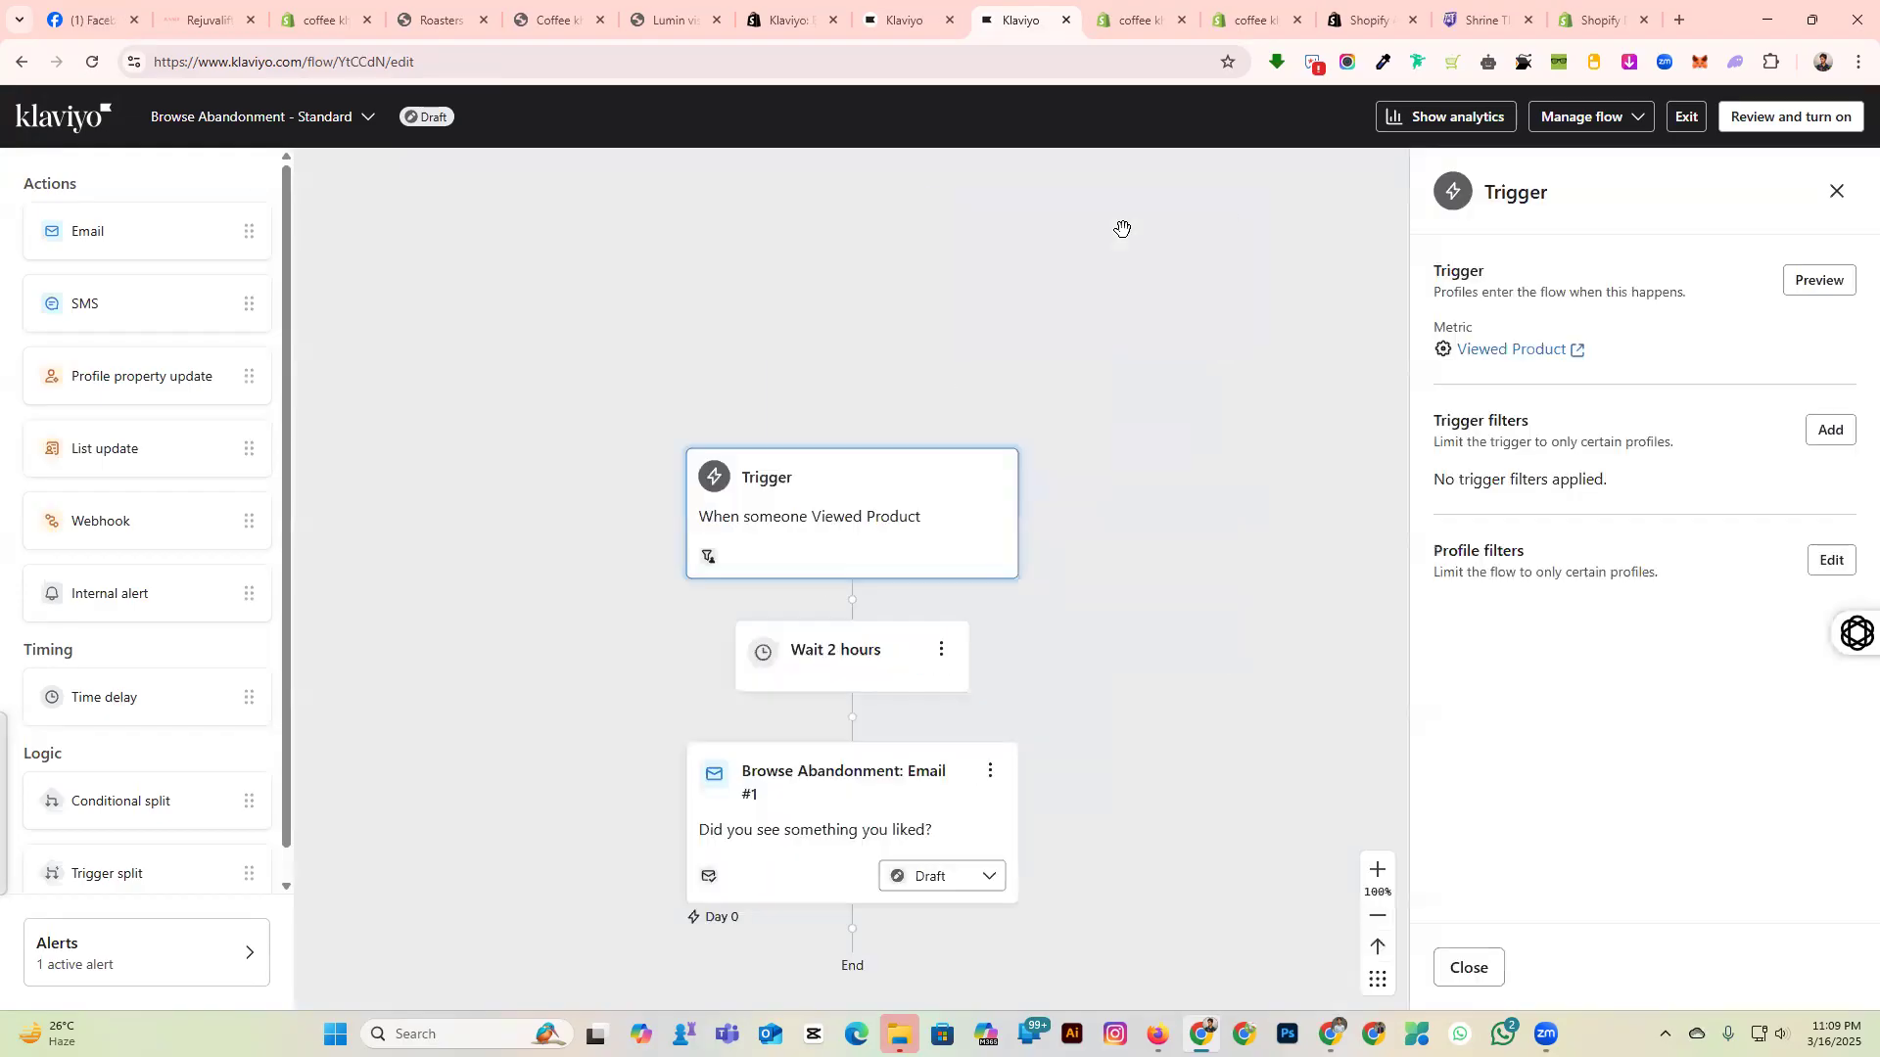
pyautogui.click(906, 390)
pyautogui.click(915, 369)
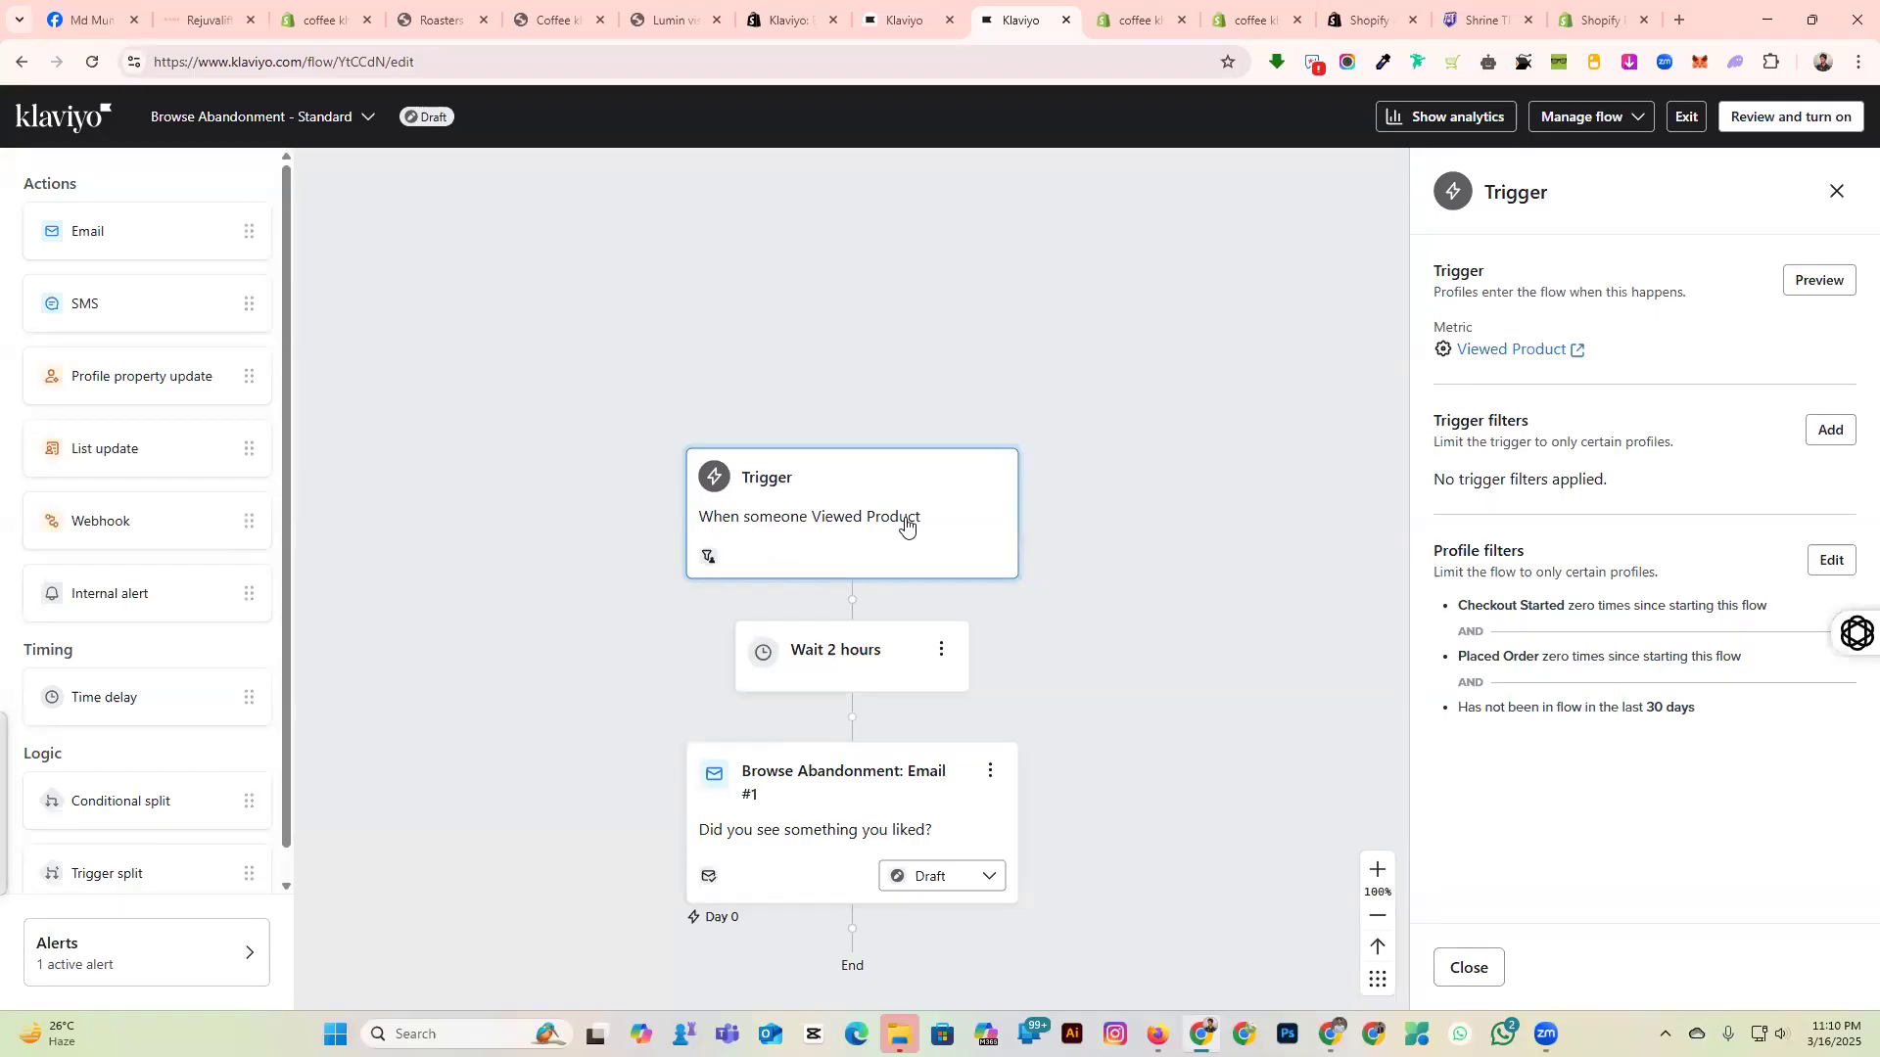
pyautogui.click(852, 671)
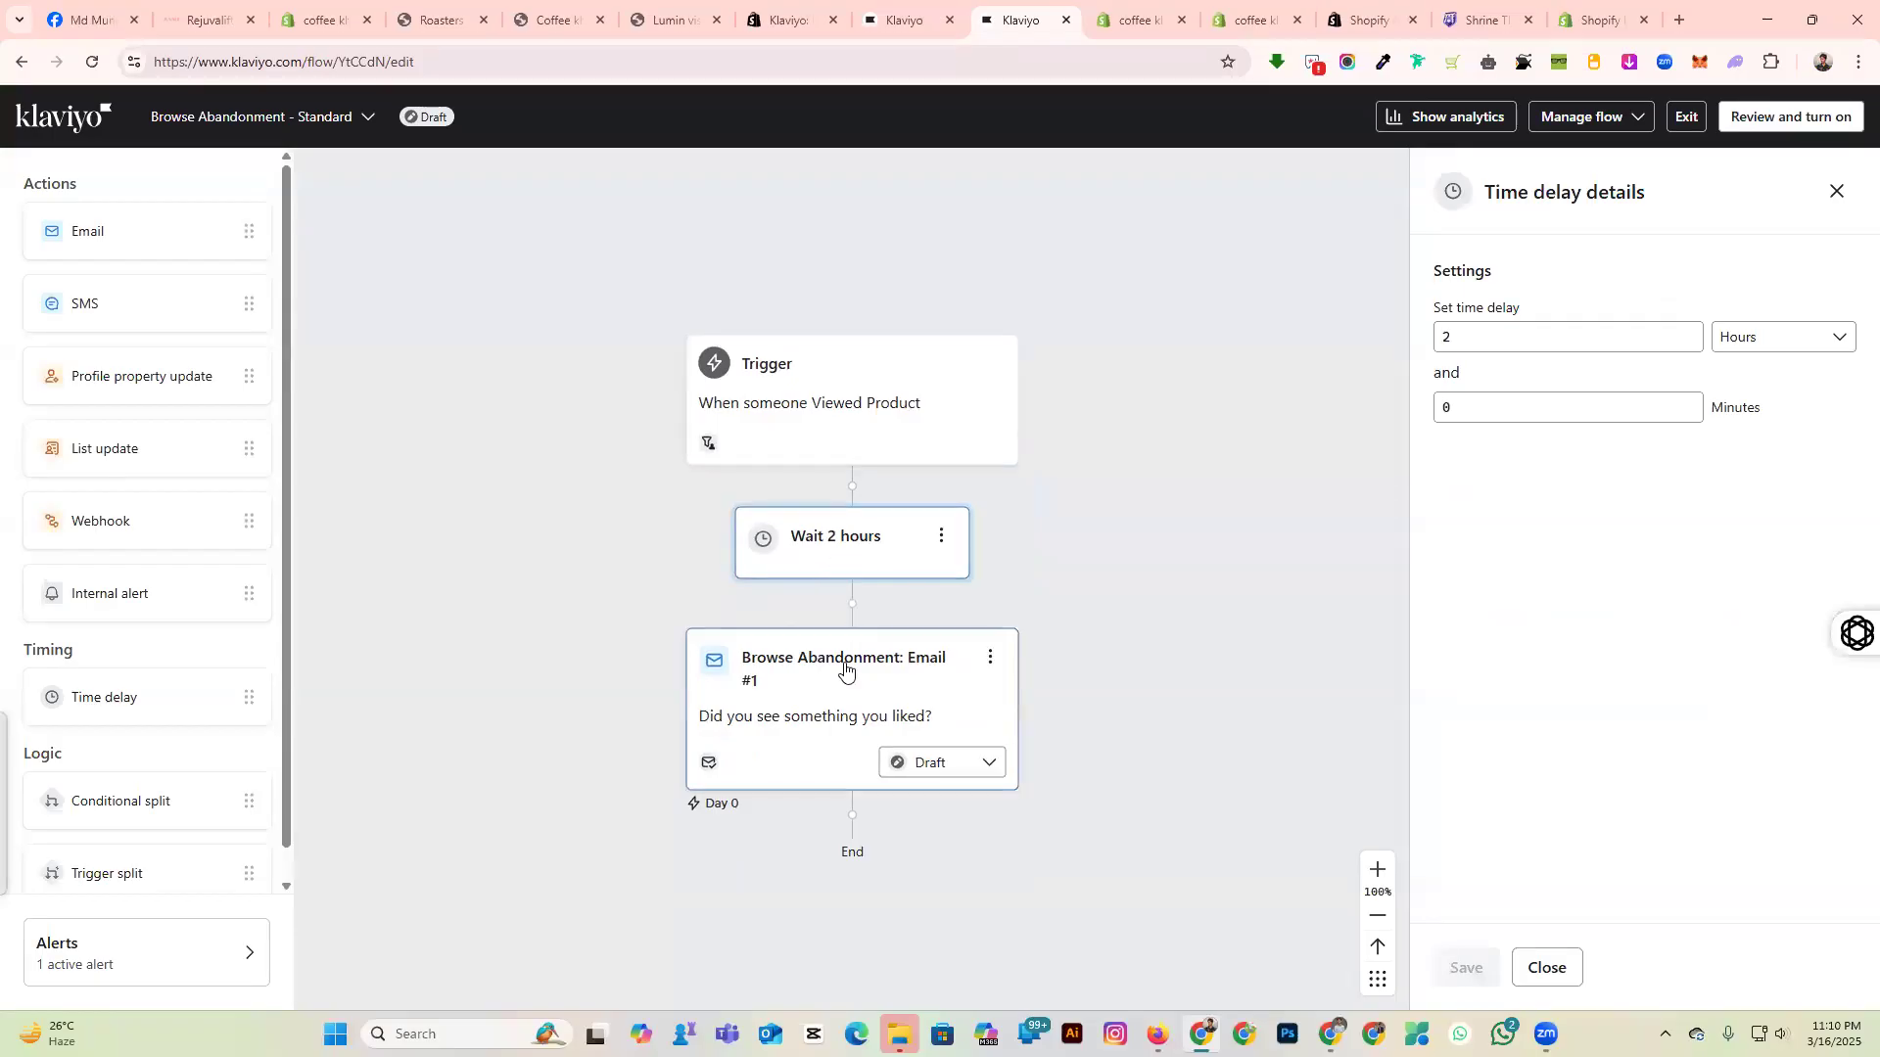
pyautogui.click(840, 671)
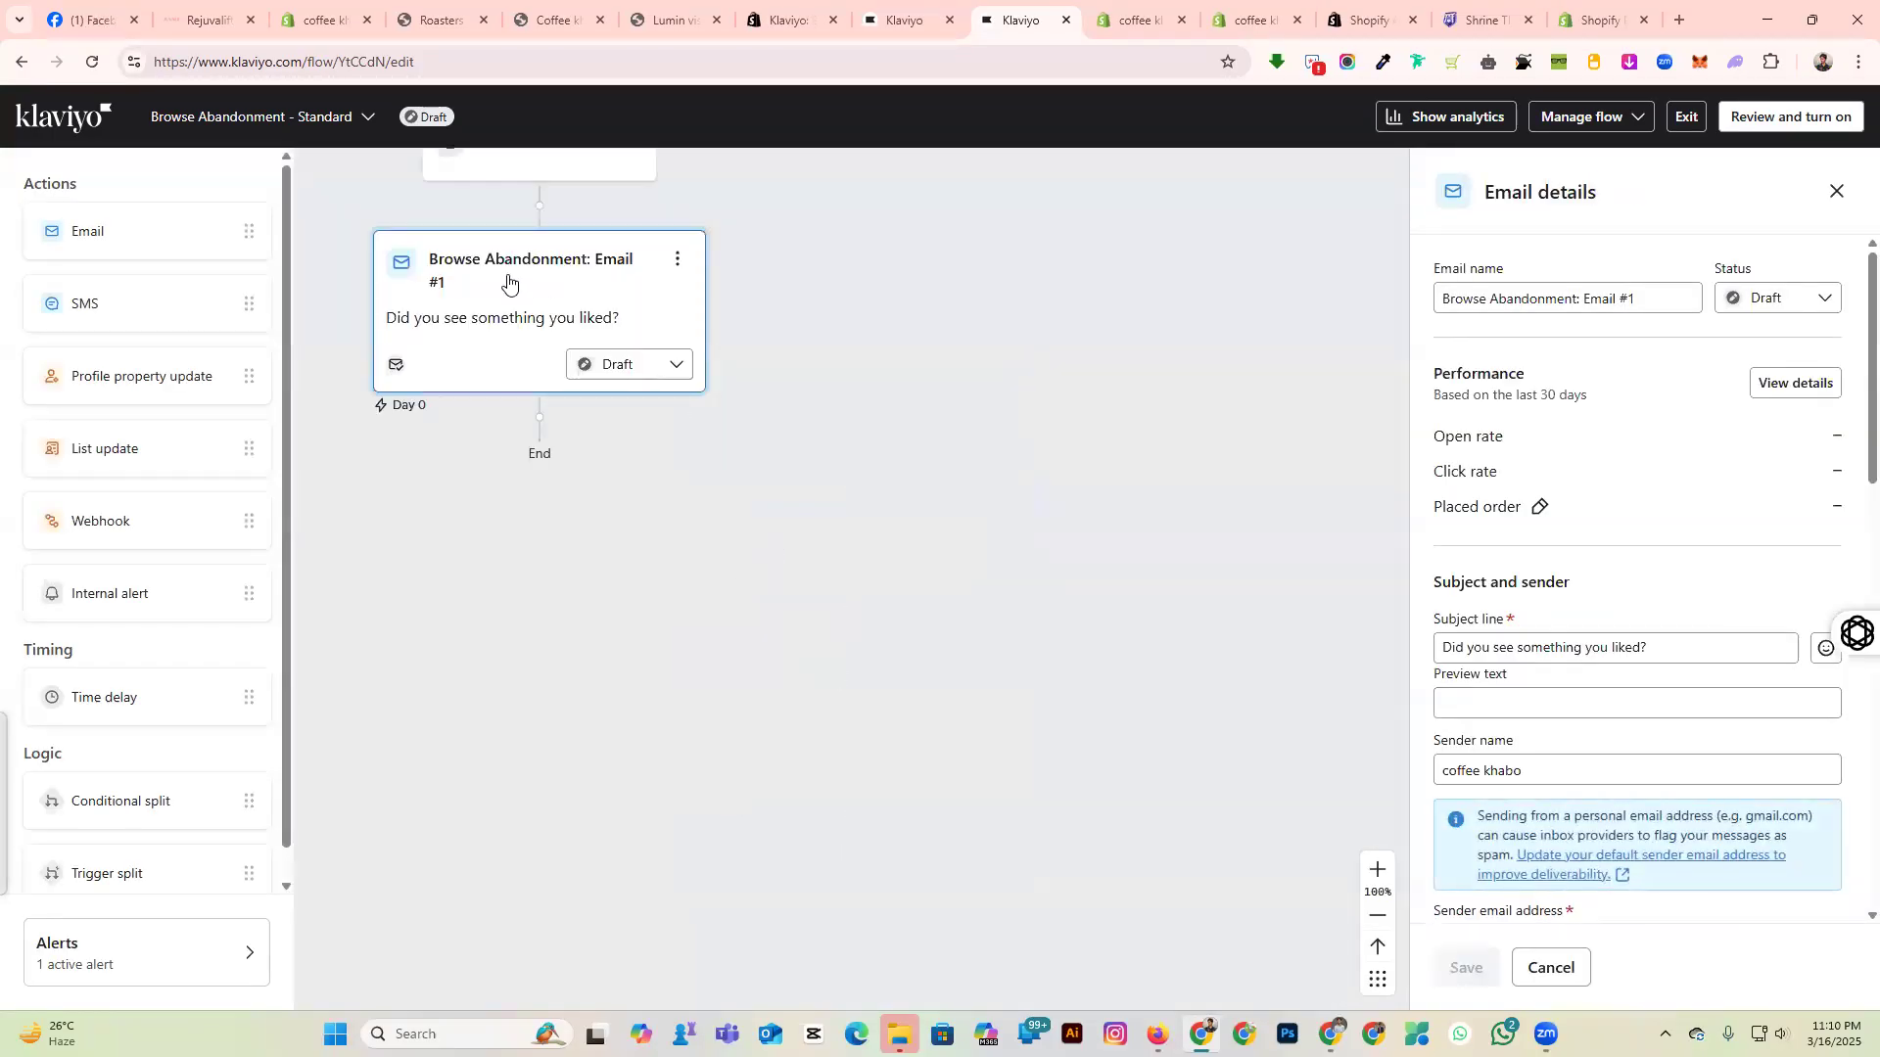
pyautogui.scroll(4, 677, 534)
pyautogui.scroll(2, 674, 533)
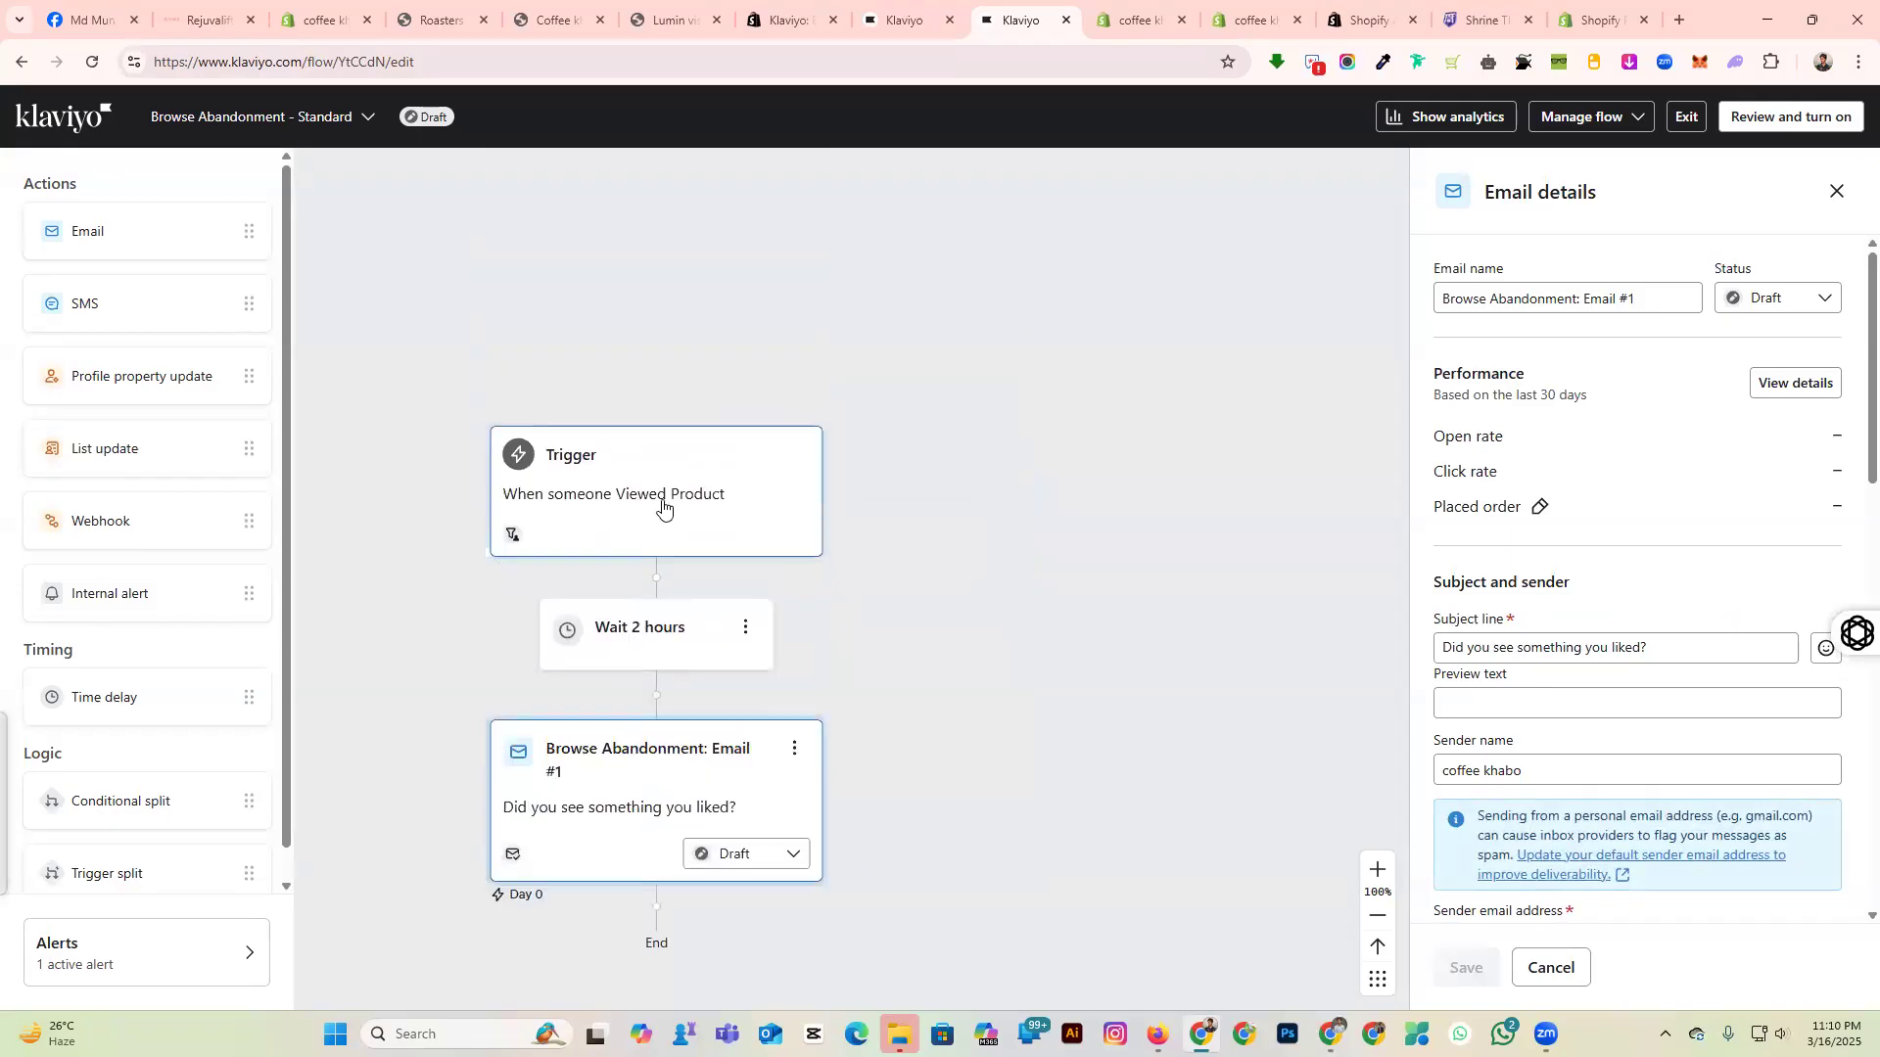
pyautogui.click(651, 642)
pyautogui.click(760, 416)
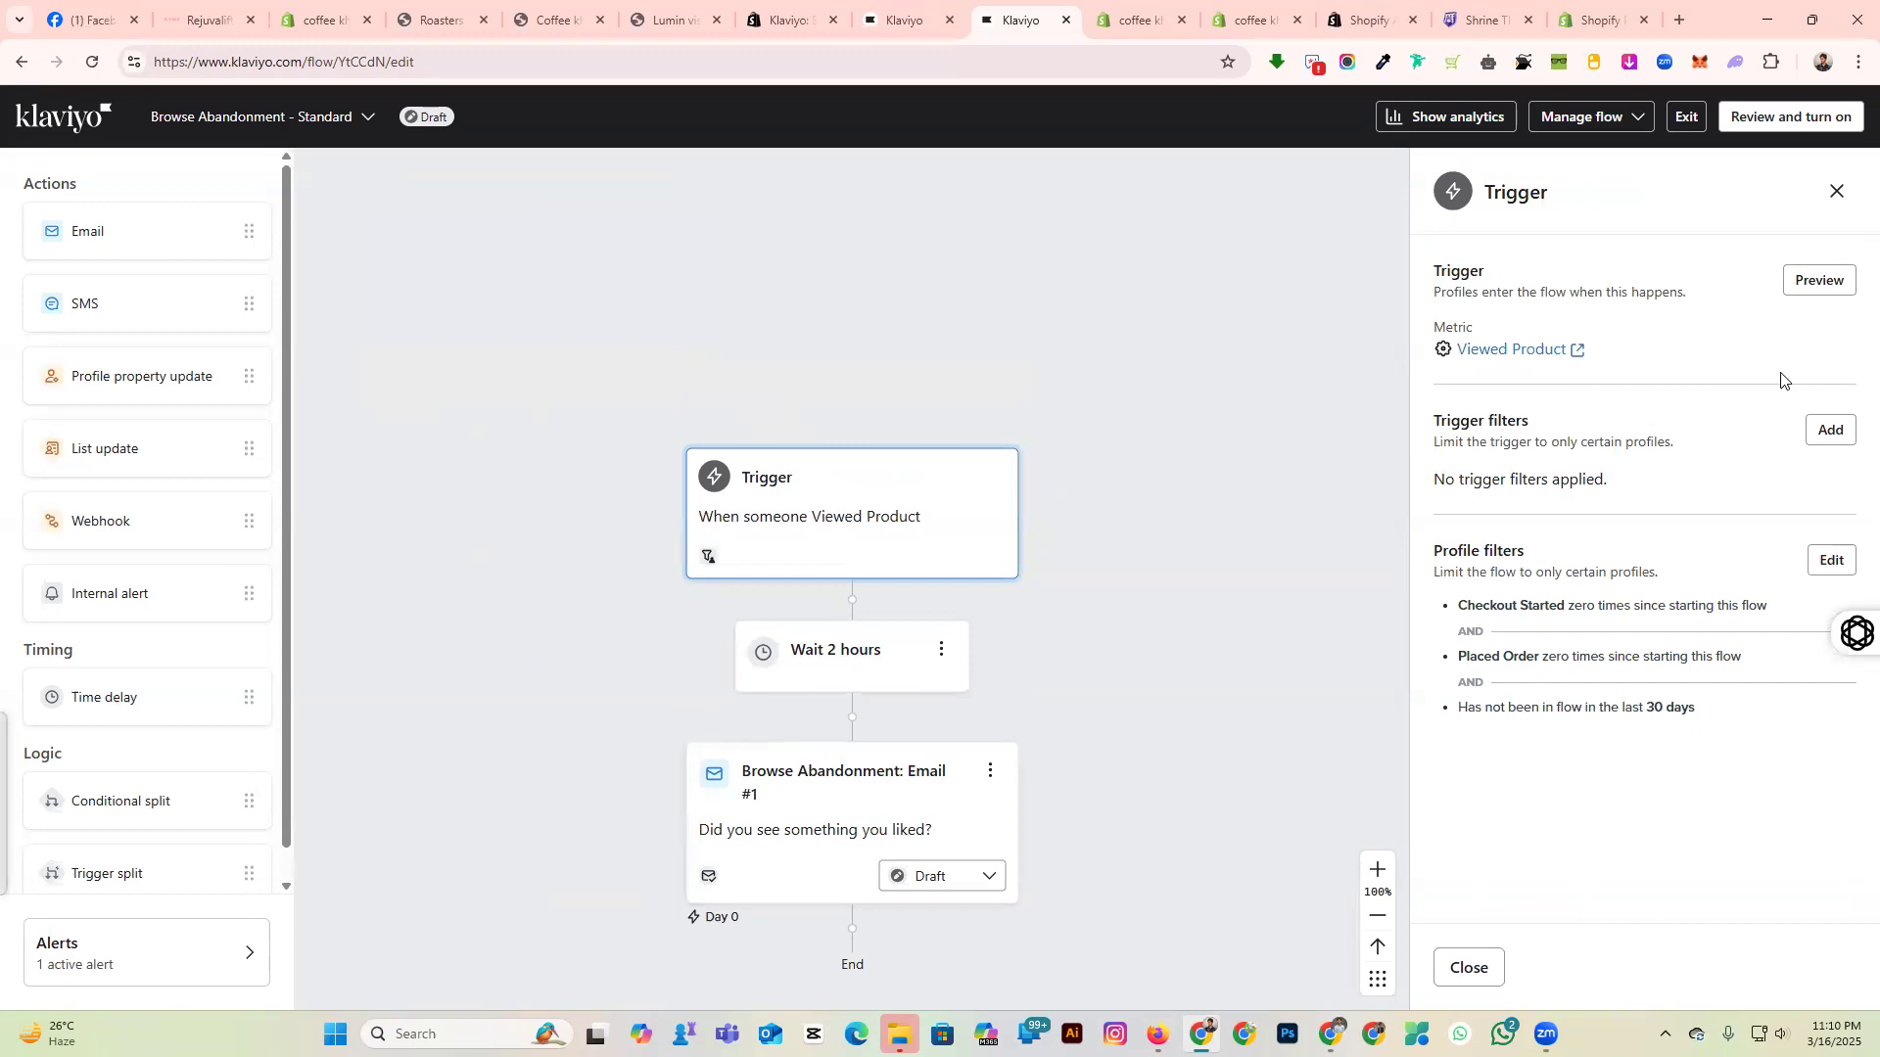
# Look at the dimension, operator and value fields for a new trigger filter, and go back without saving.
pyautogui.click(1829, 430)
pyautogui.click(1653, 345)
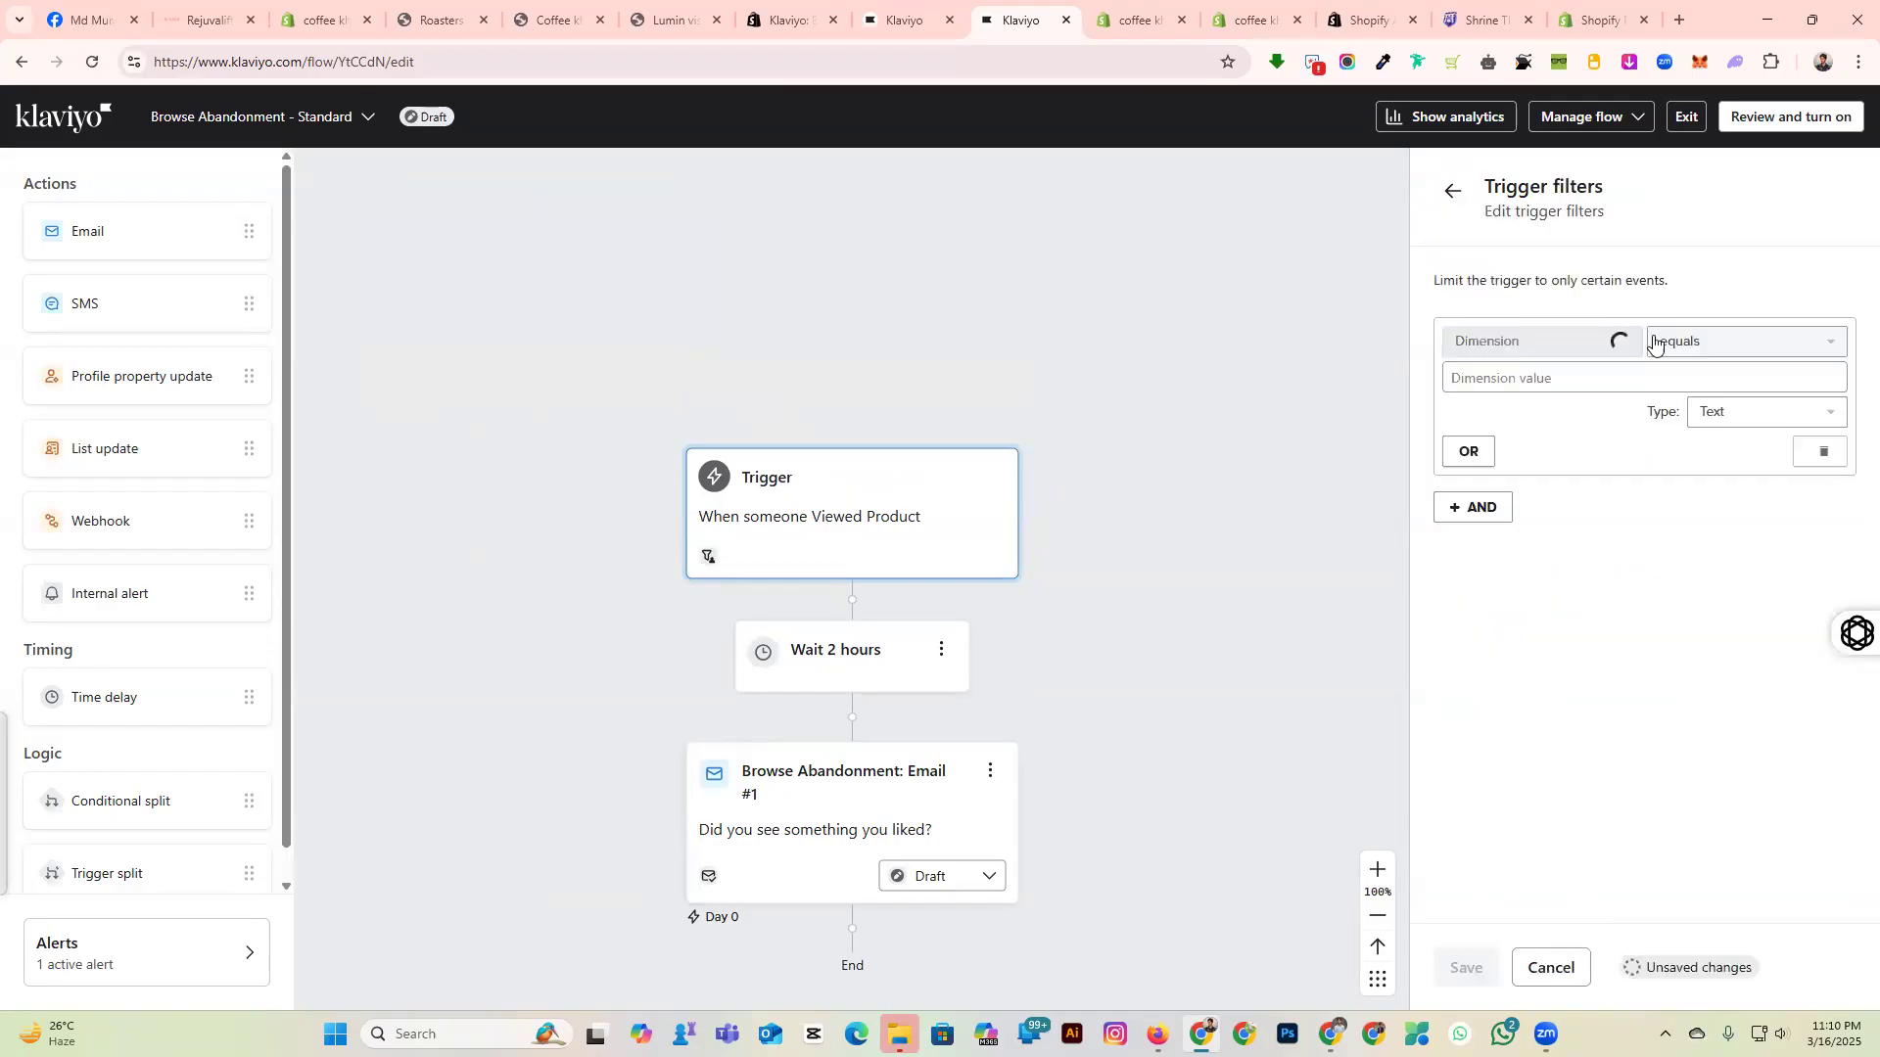
pyautogui.click(1560, 376)
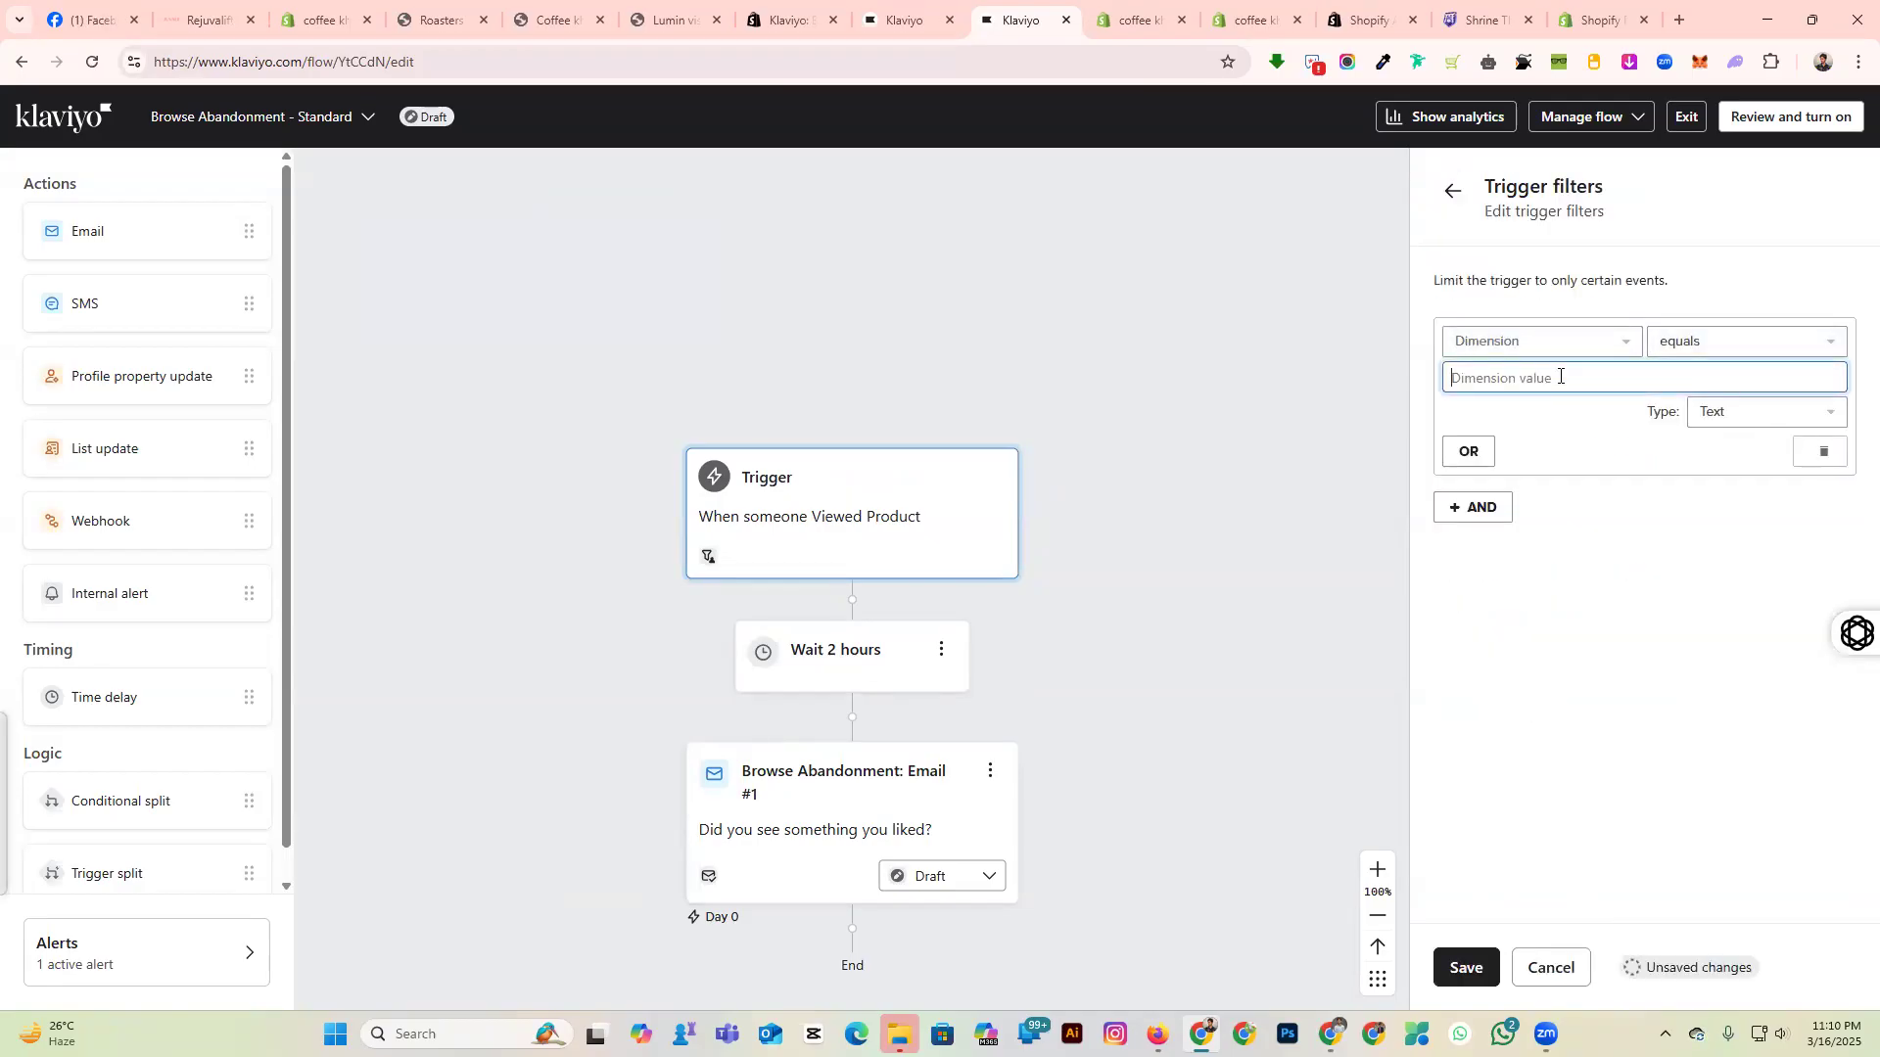
pyautogui.click(1453, 191)
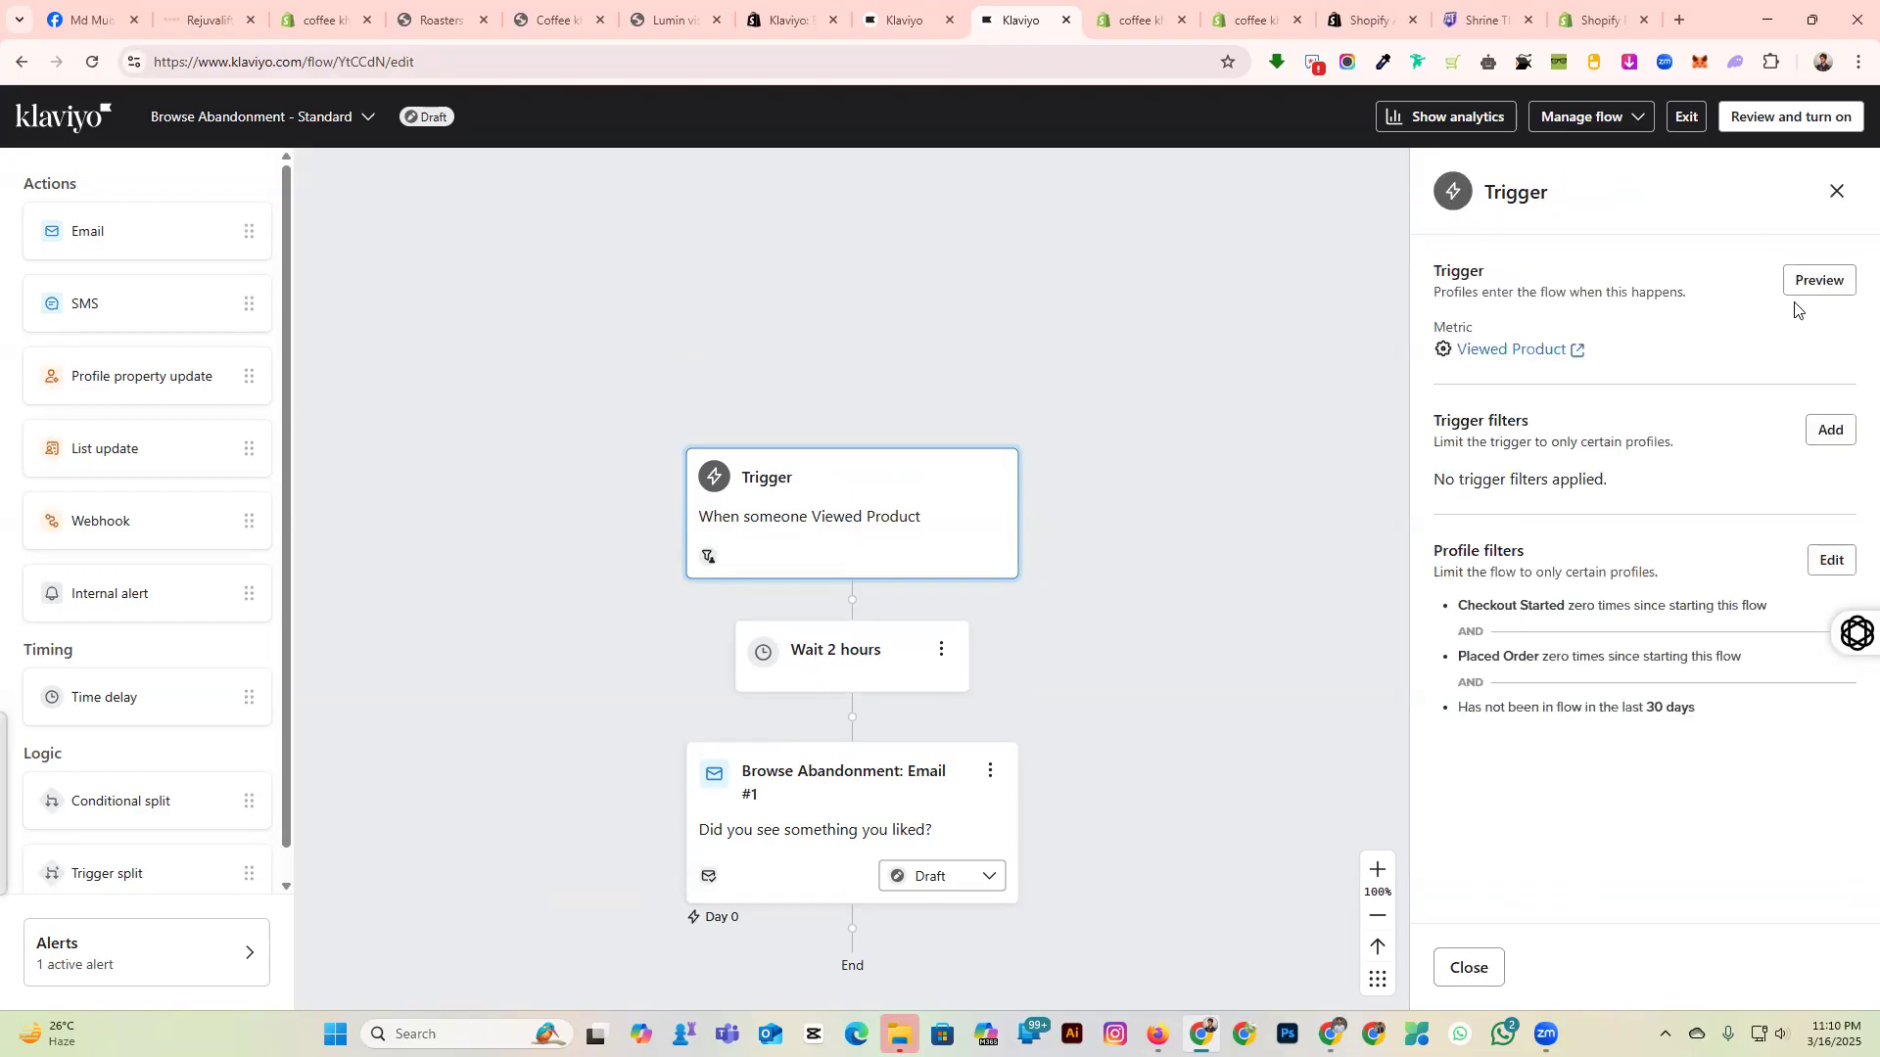
# Review the trigger's profile filter conditions and go back to the trigger settings.
pyautogui.tripleClick(1454, 548)
pyautogui.click(1831, 560)
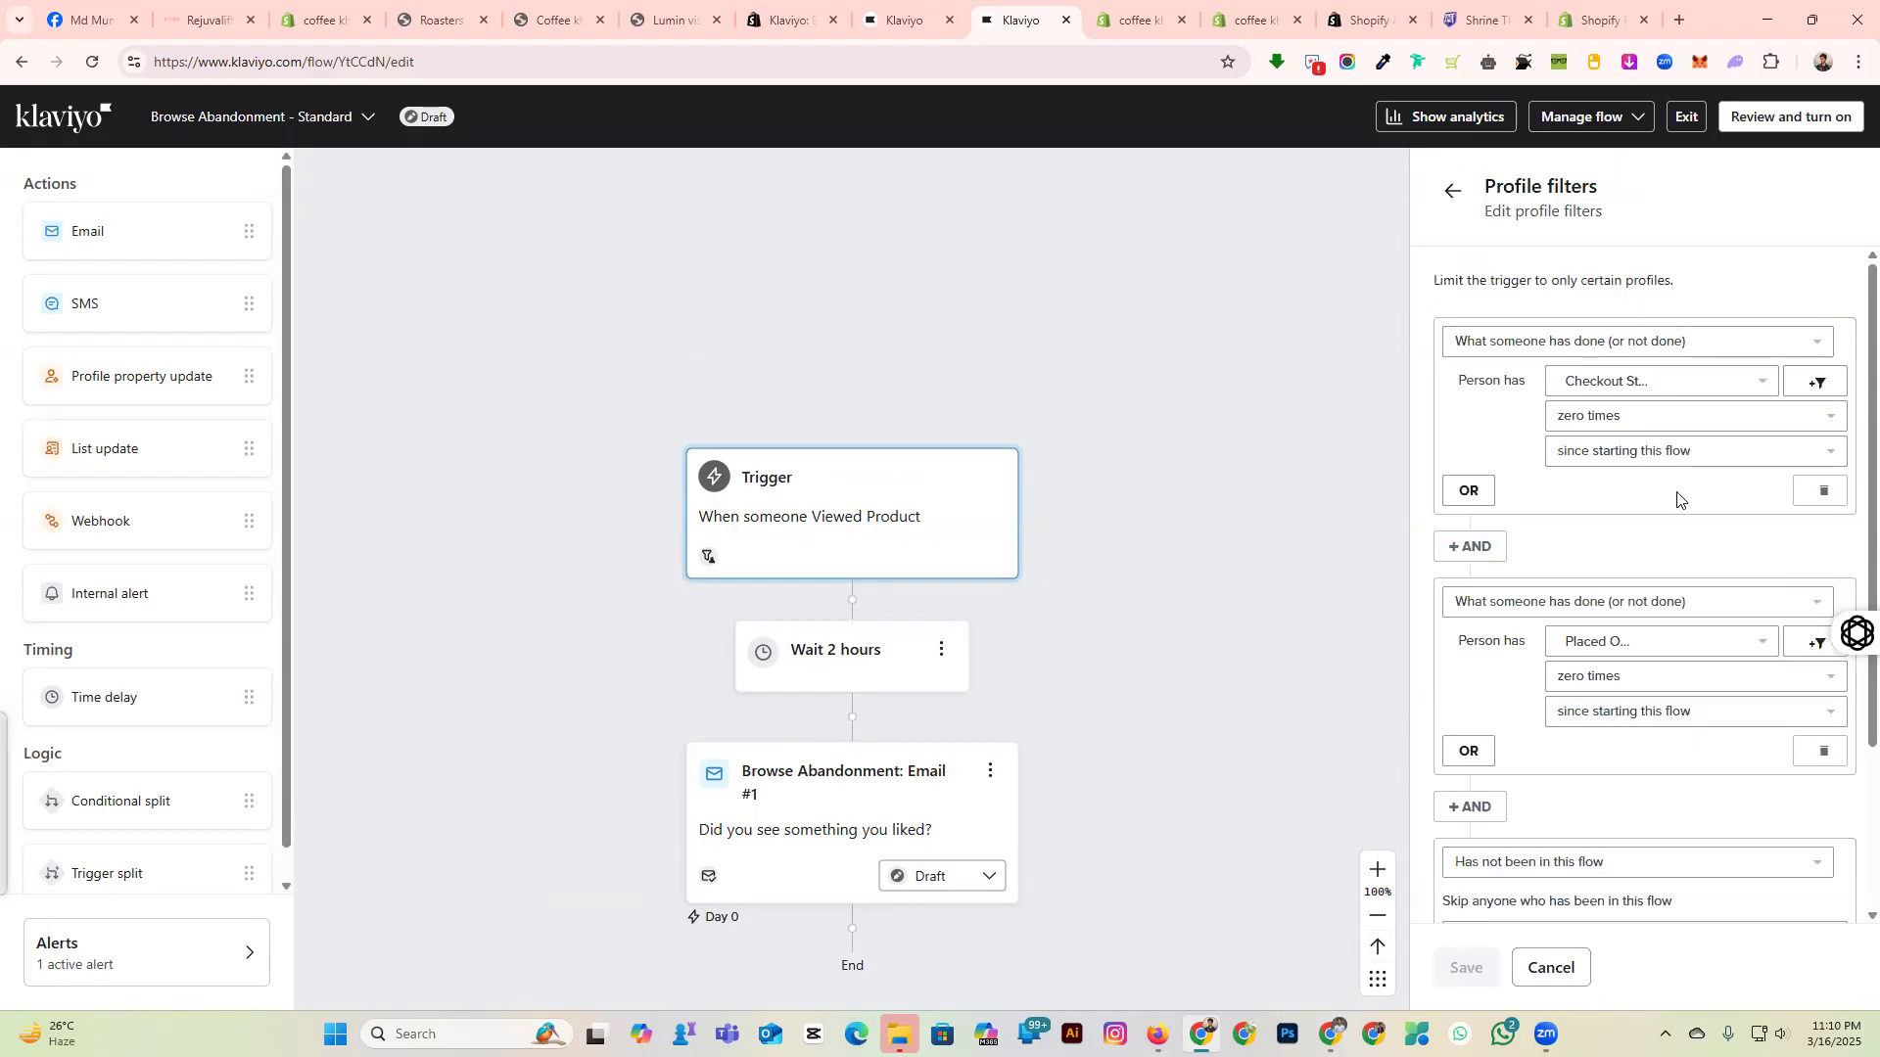
pyautogui.scroll(-3, 1573, 734)
pyautogui.scroll(3, 1596, 764)
pyautogui.click(1453, 191)
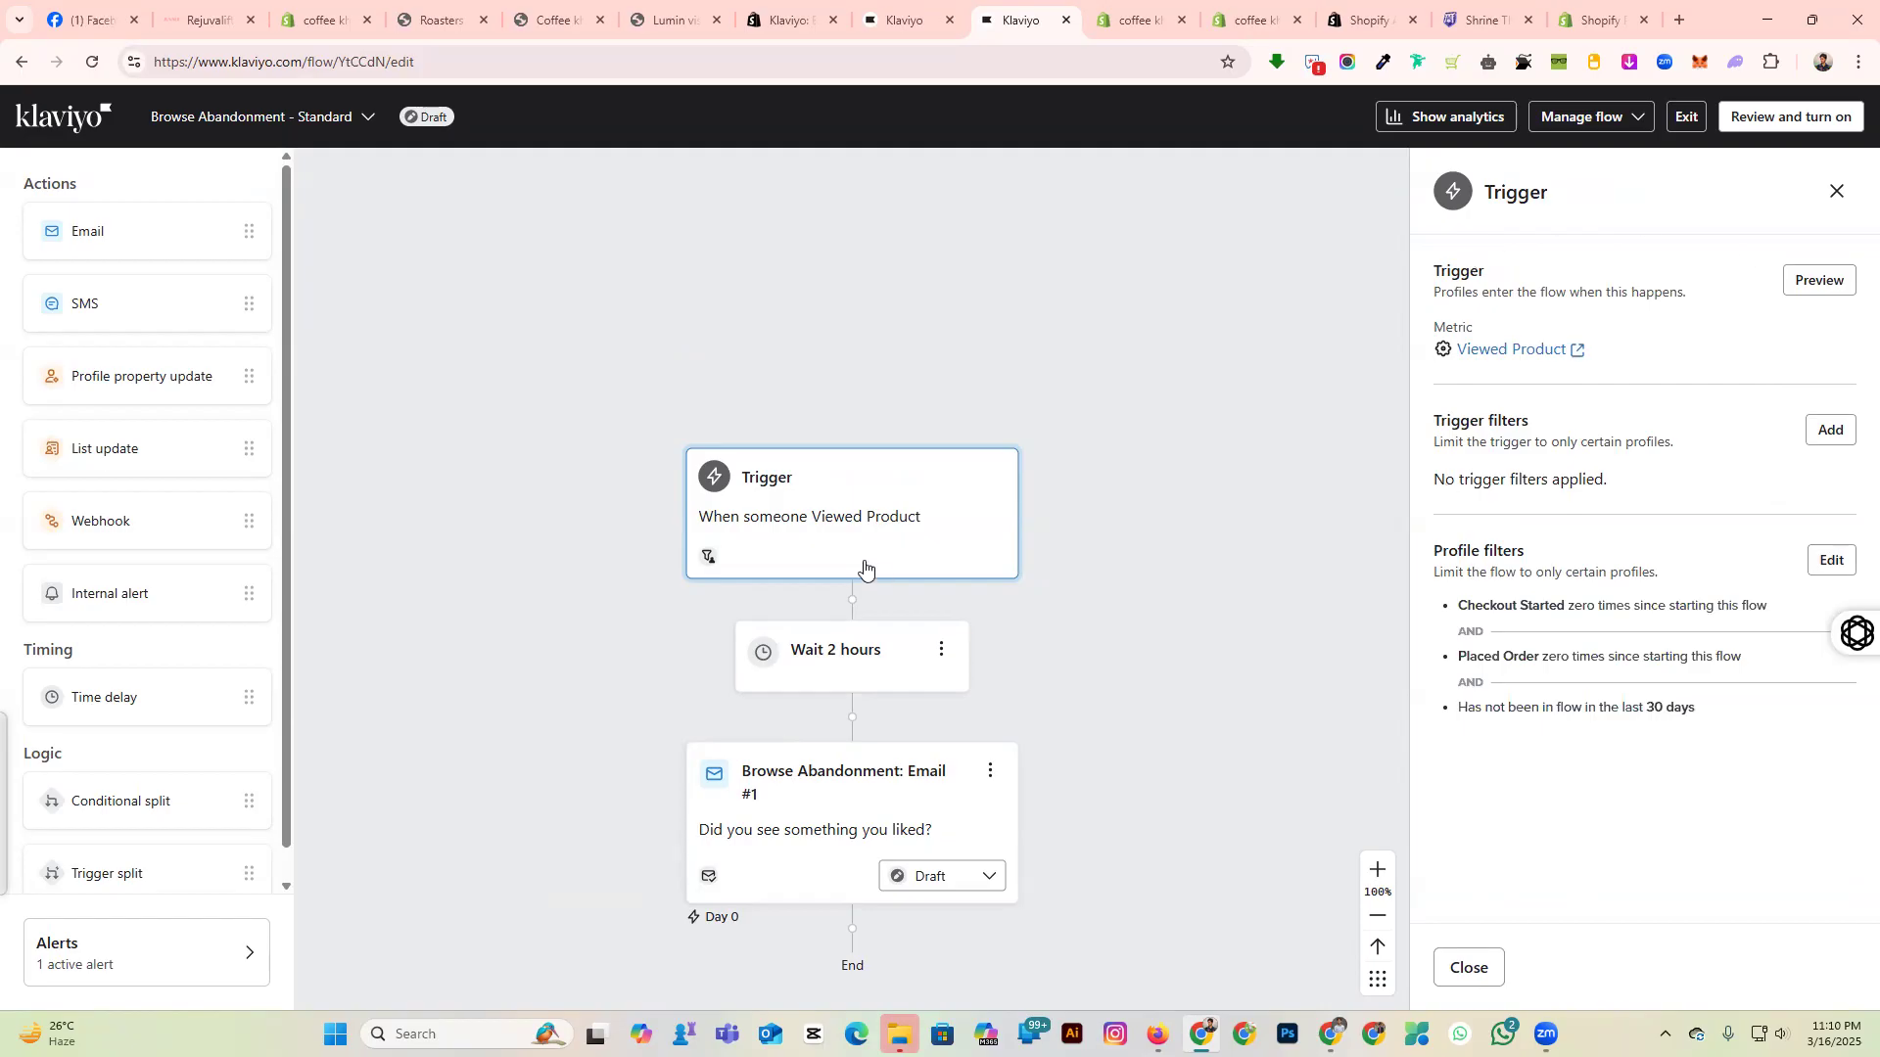
# Set the flow's time delay to 30 minutes, save it, and recheck the trigger and delay settings.
pyautogui.scroll(-3, 865, 566)
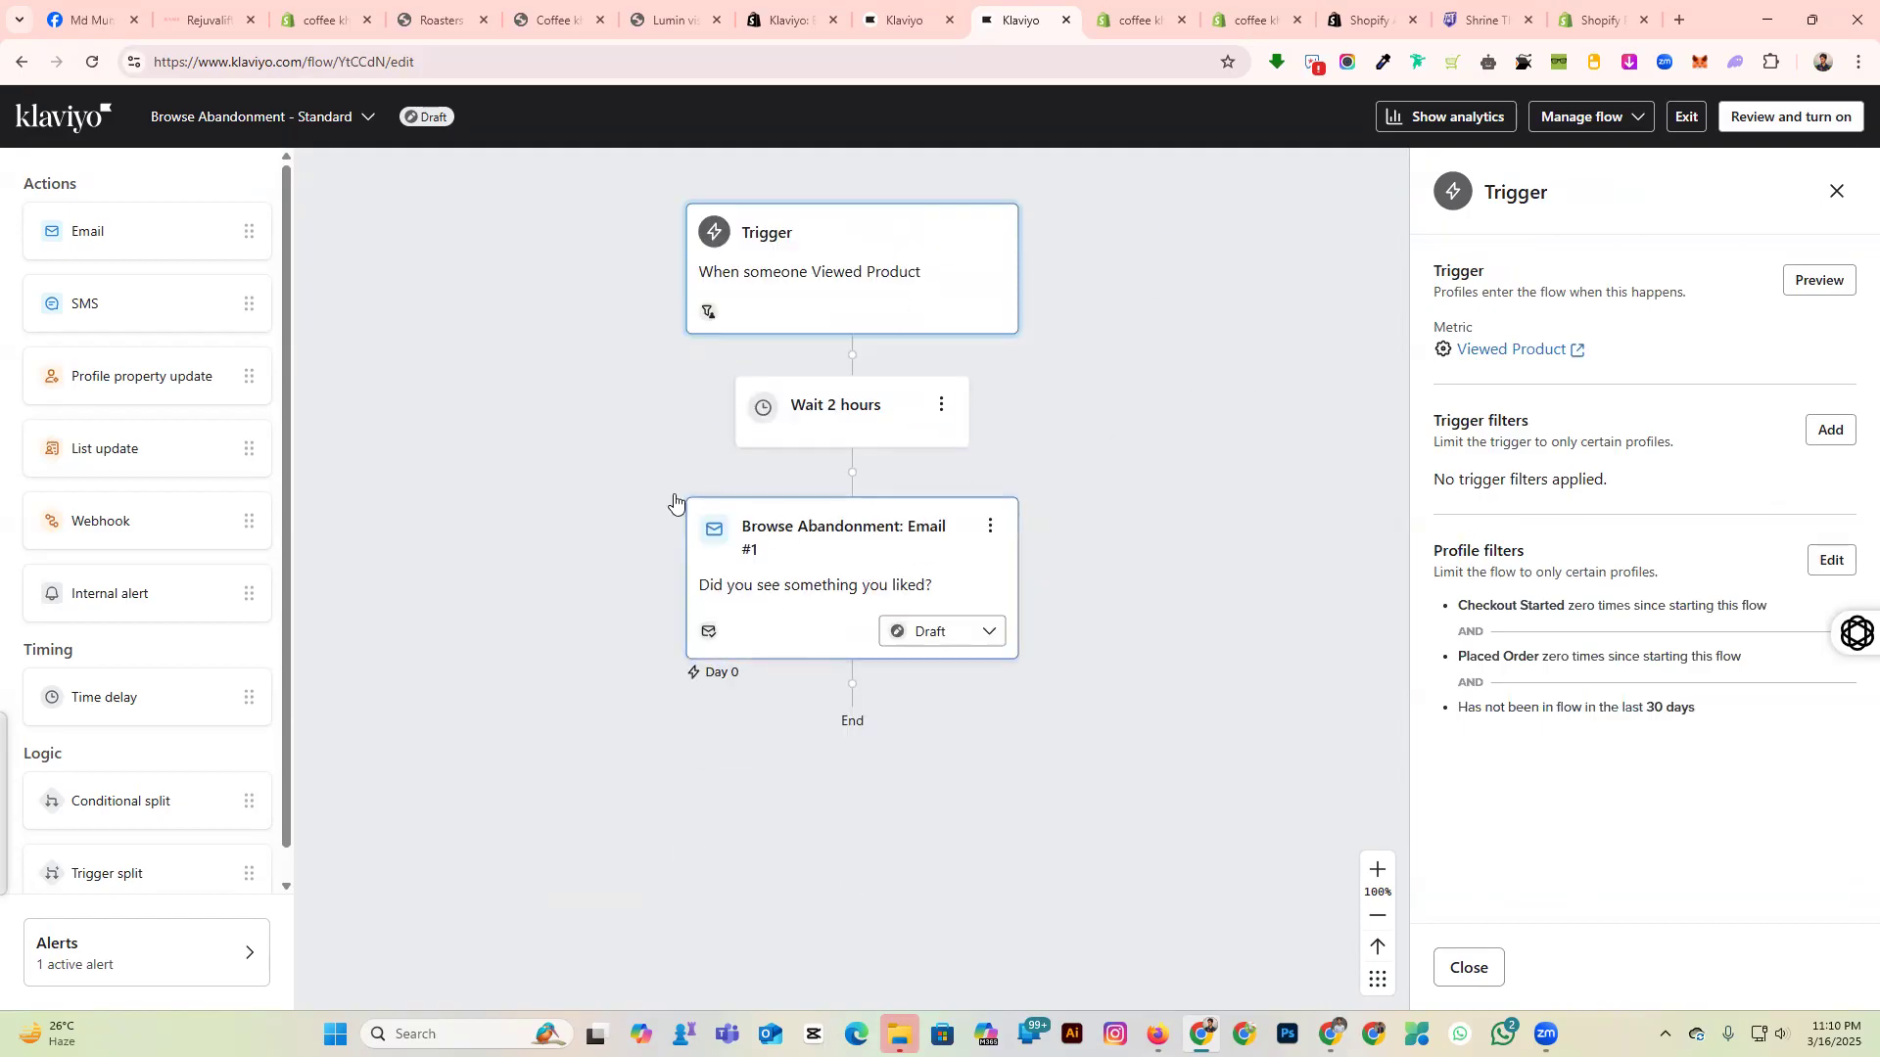
pyautogui.click(867, 409)
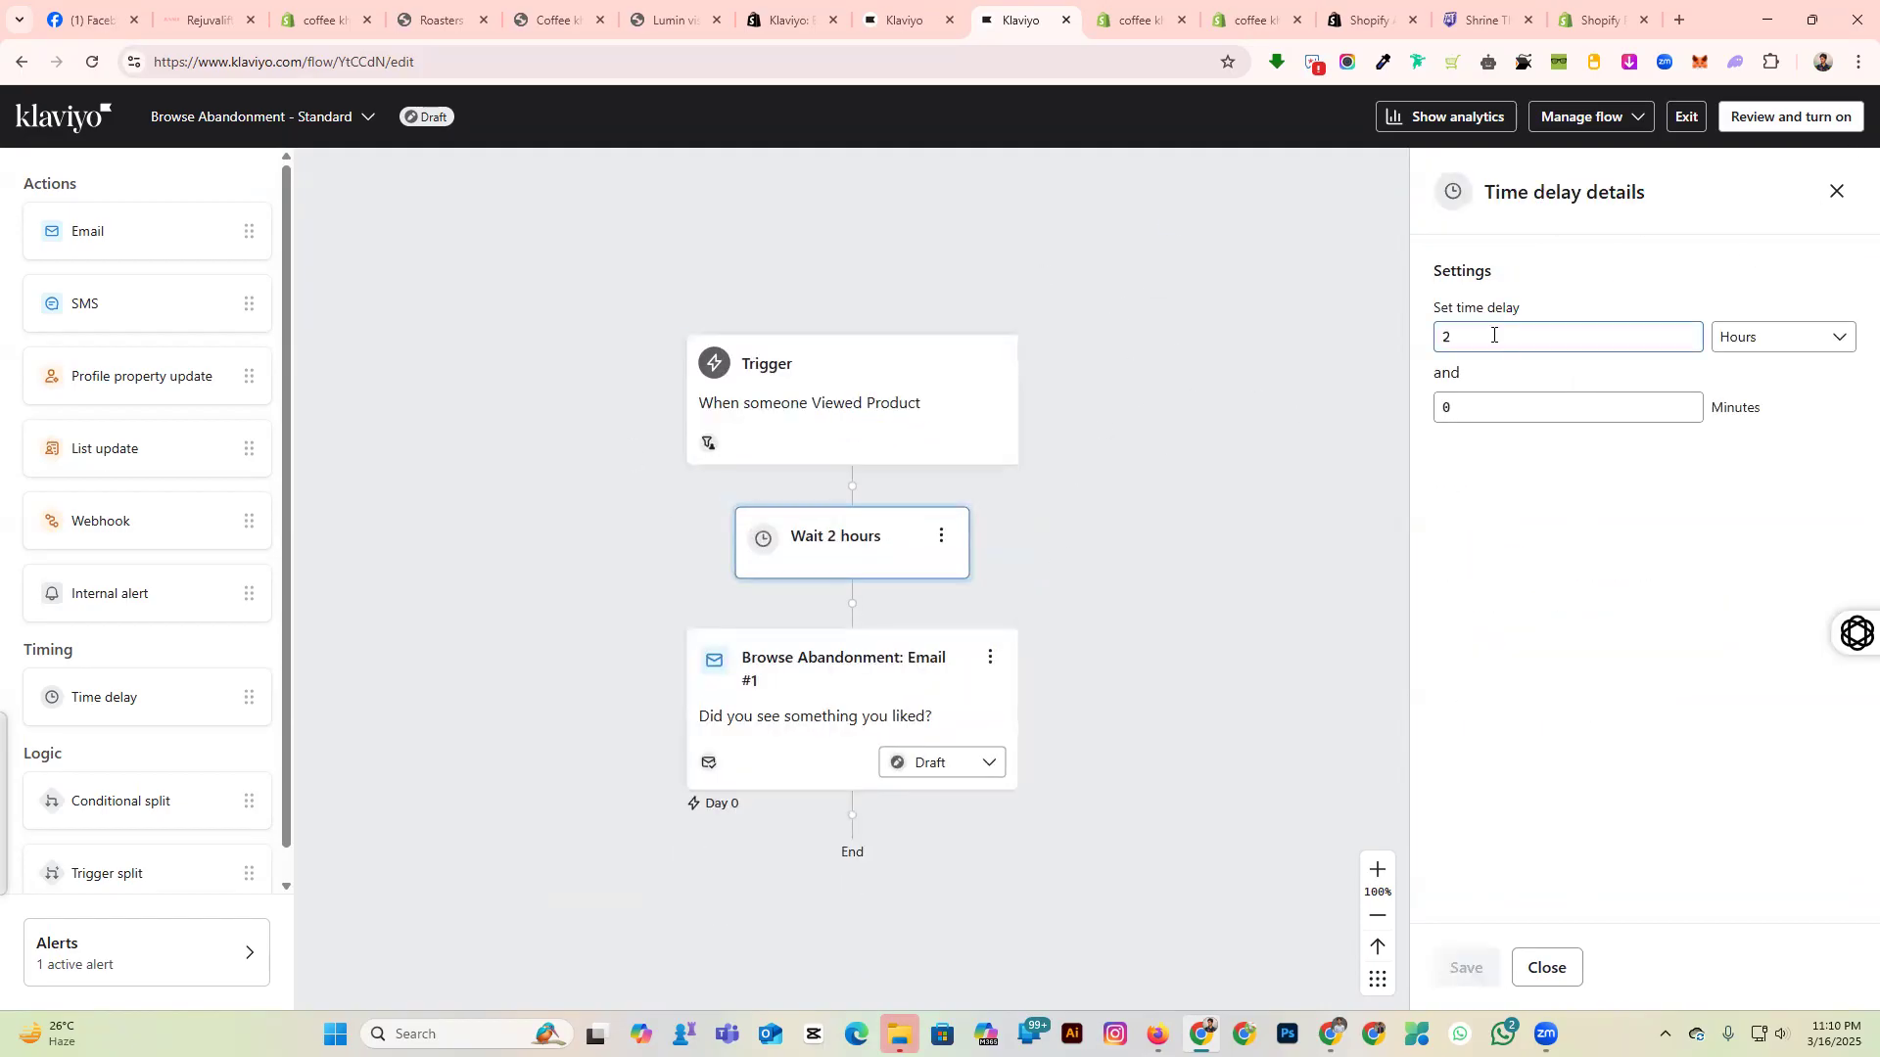
pyautogui.click(1741, 341)
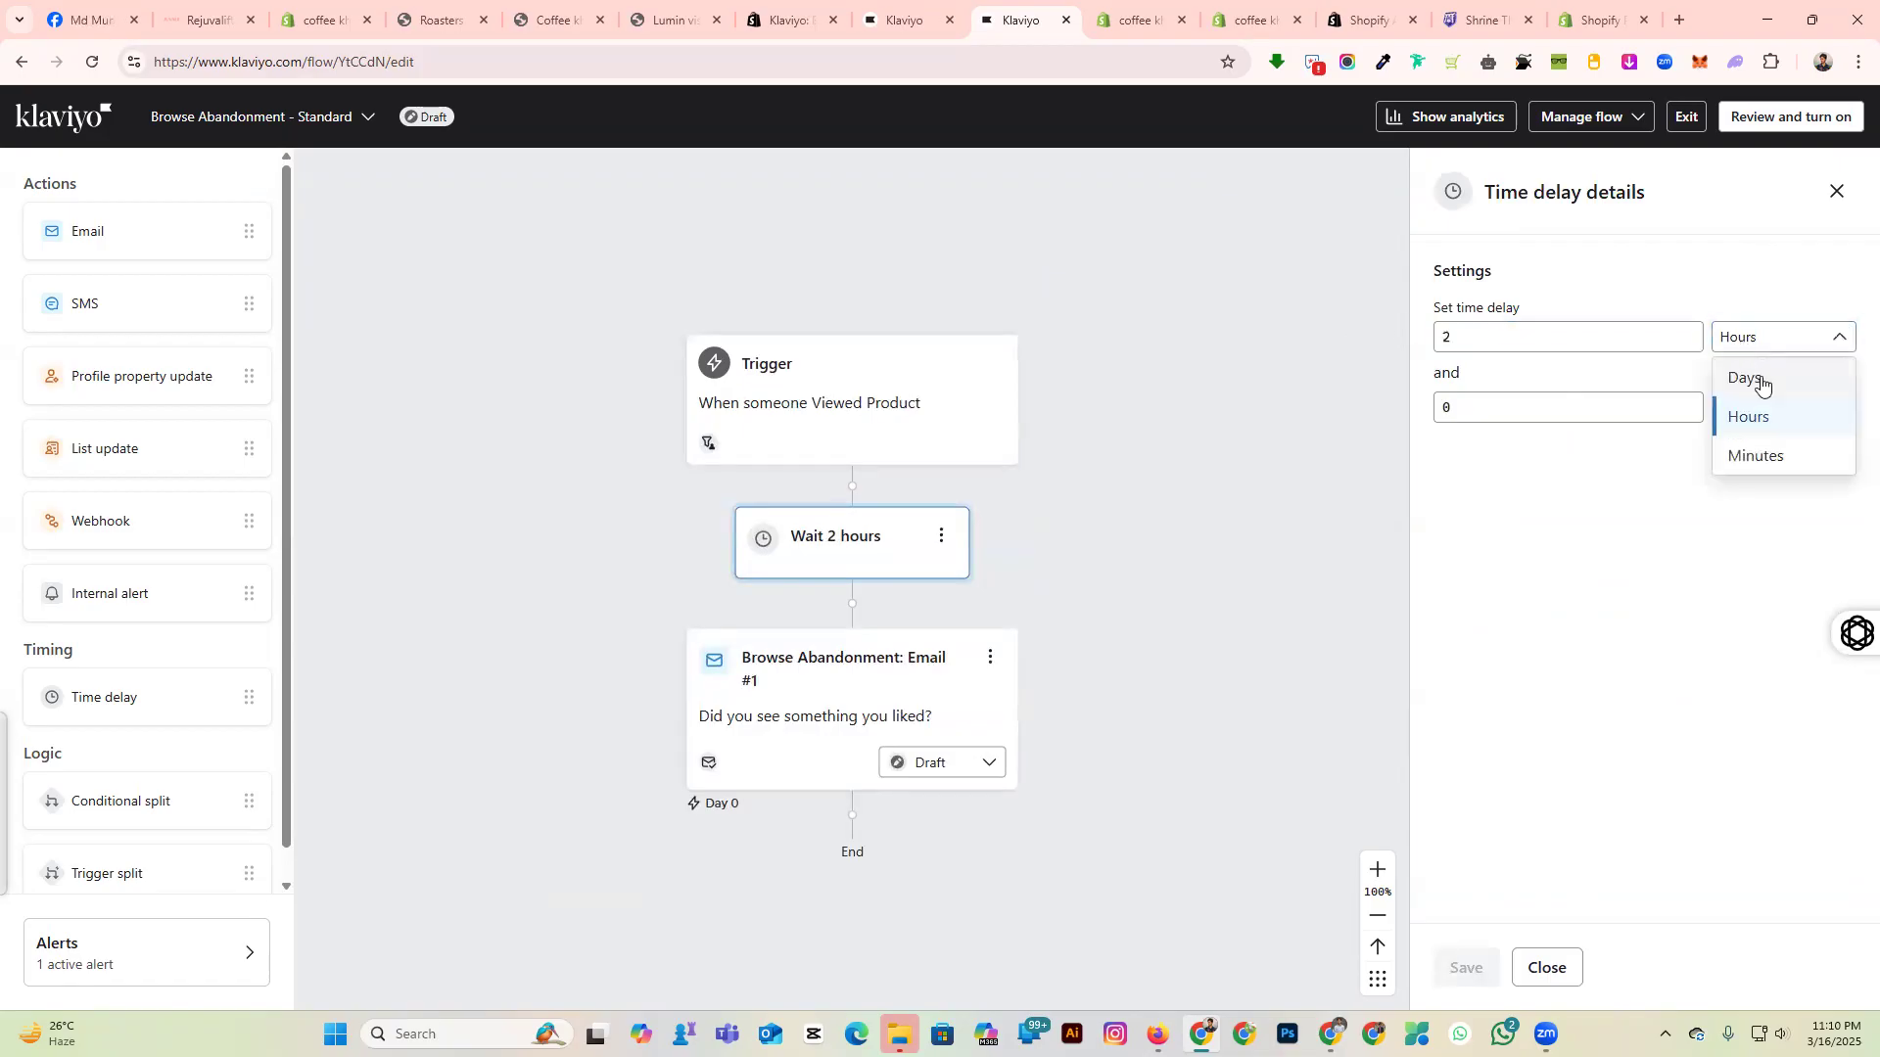
pyautogui.click(1790, 463)
pyautogui.moveTo(1594, 338); pyautogui.dragTo(1477, 338)
pyautogui.click(1529, 470)
pyautogui.click(1465, 967)
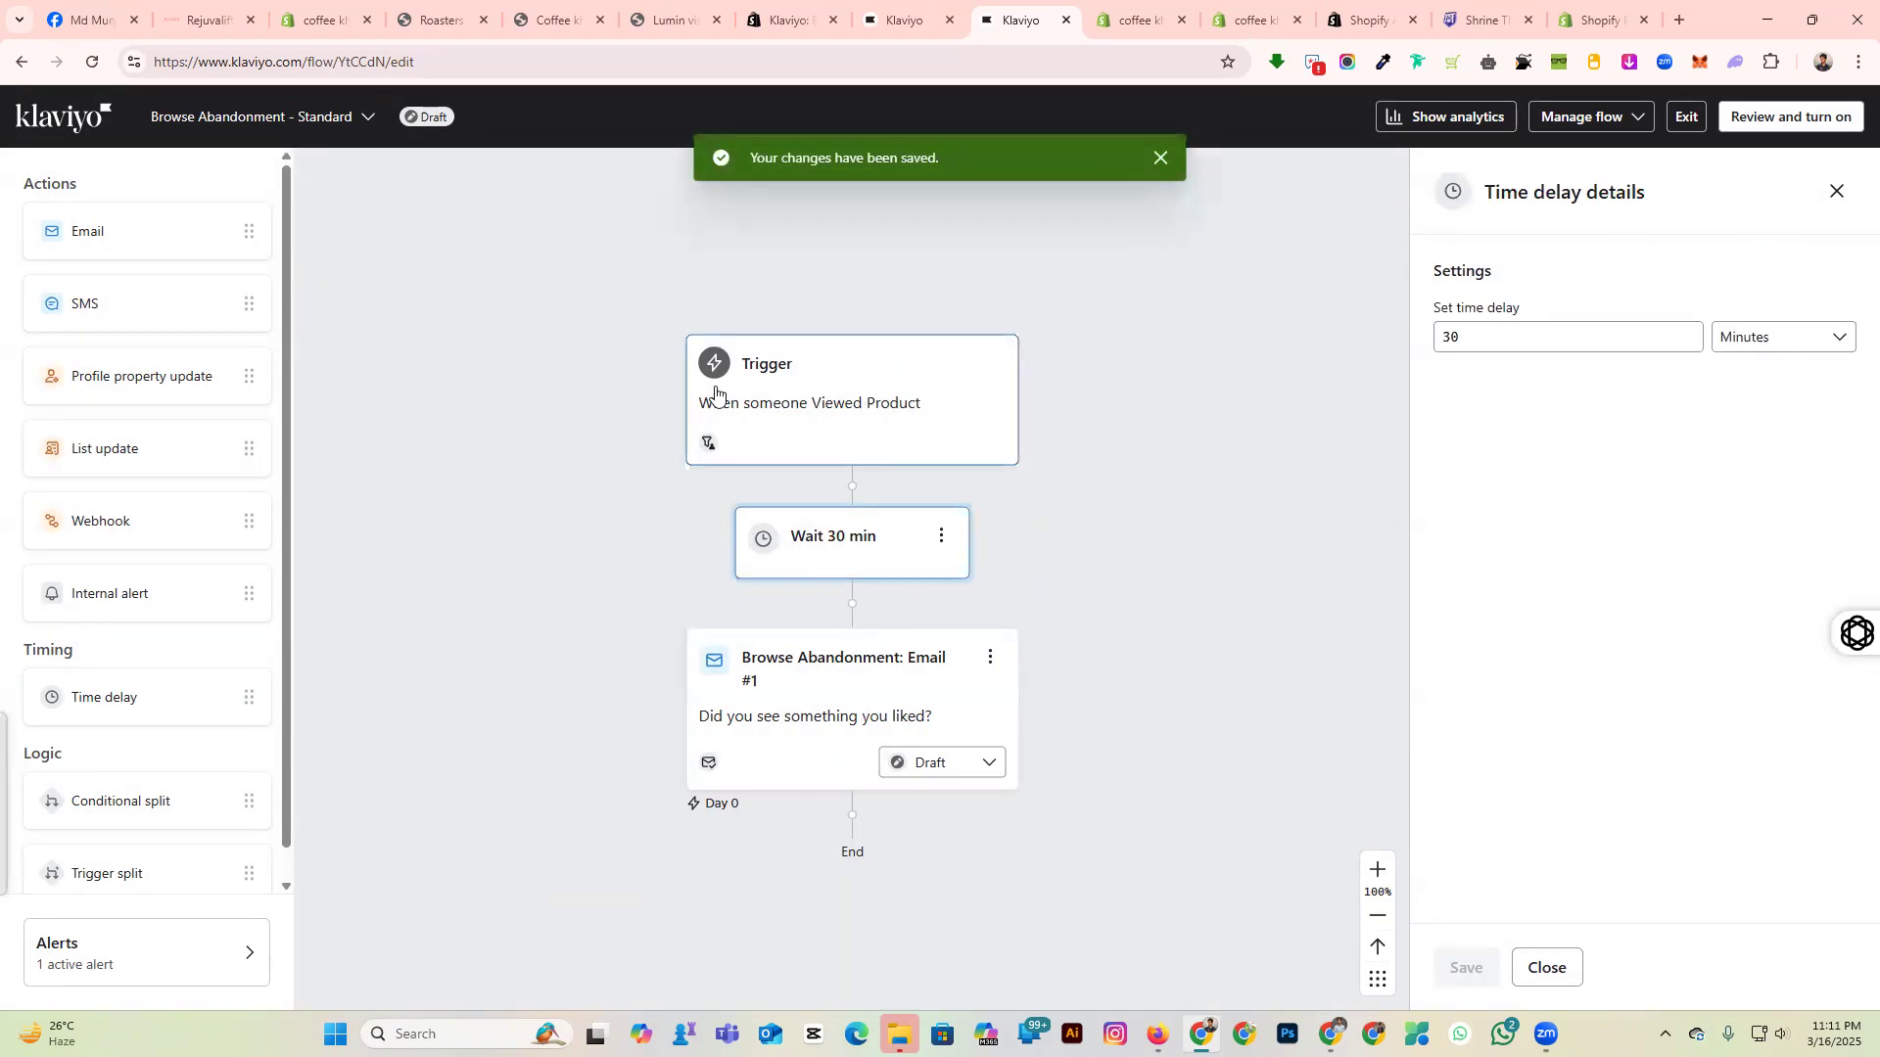
pyautogui.click(753, 421)
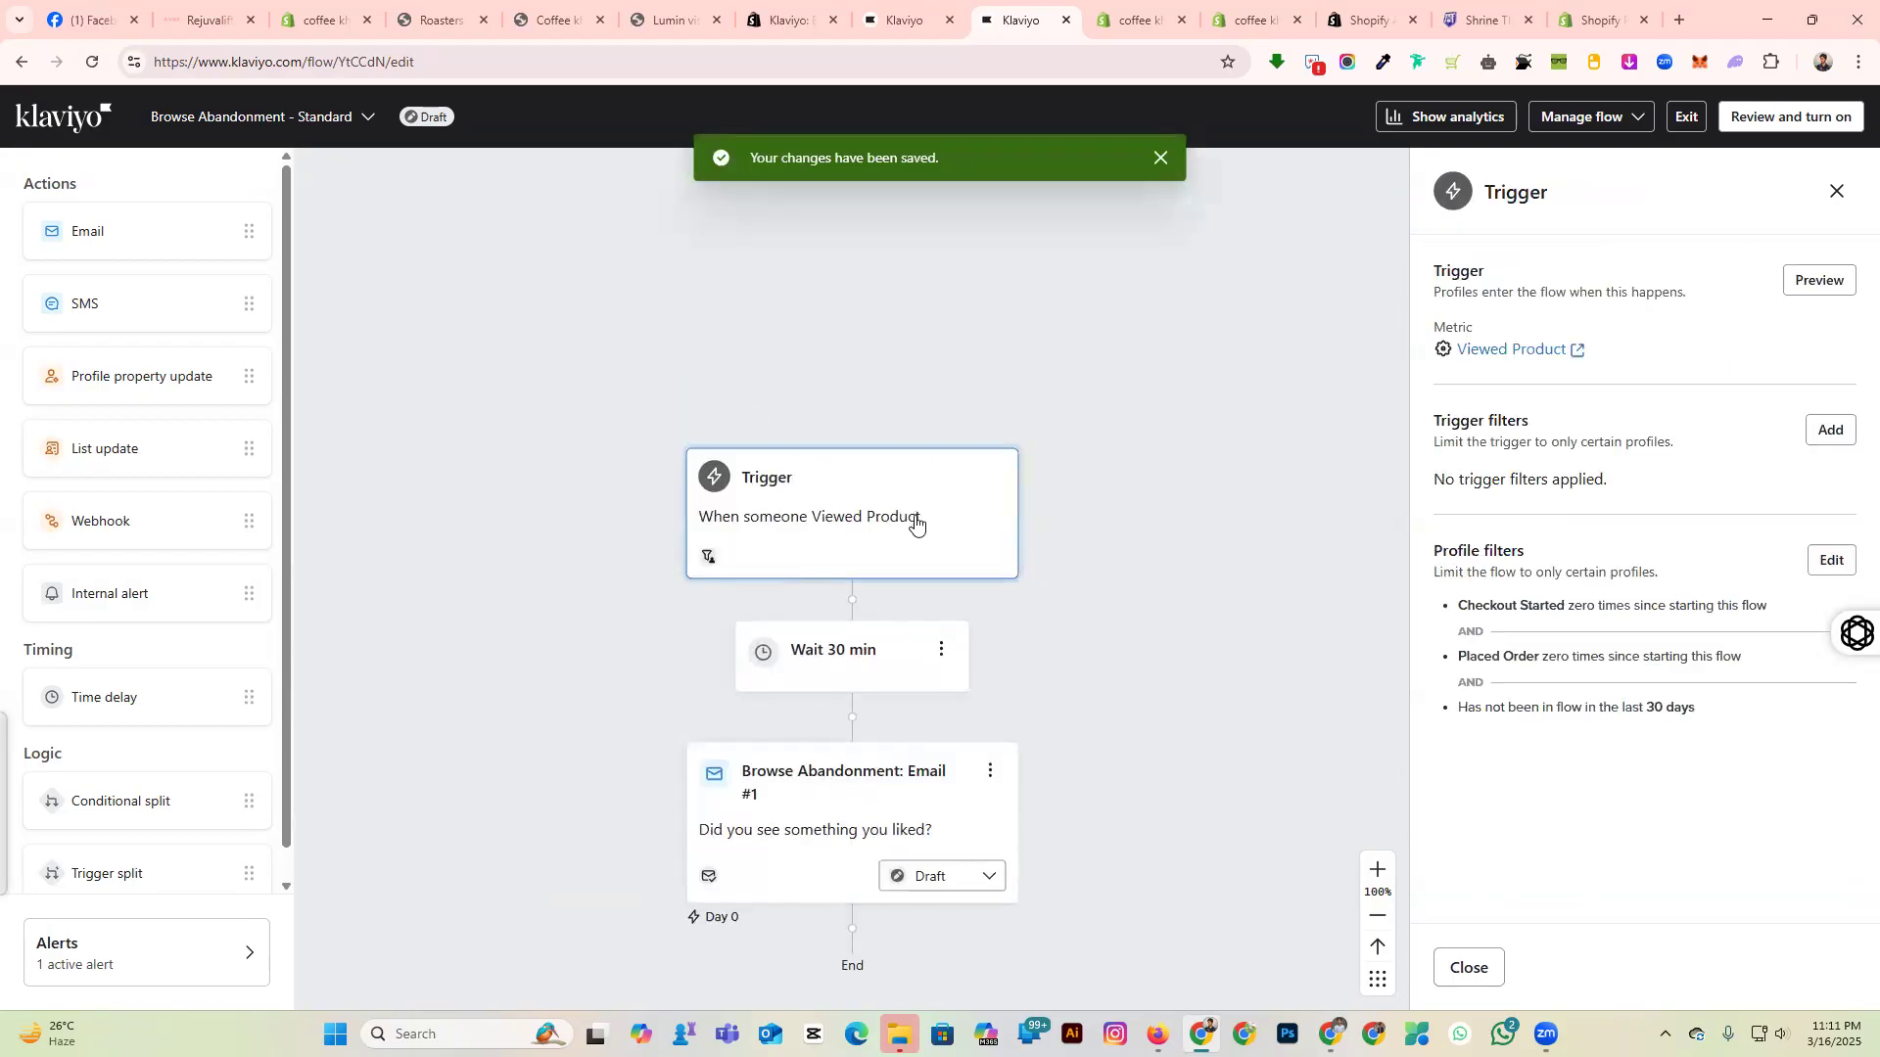
pyautogui.click(817, 651)
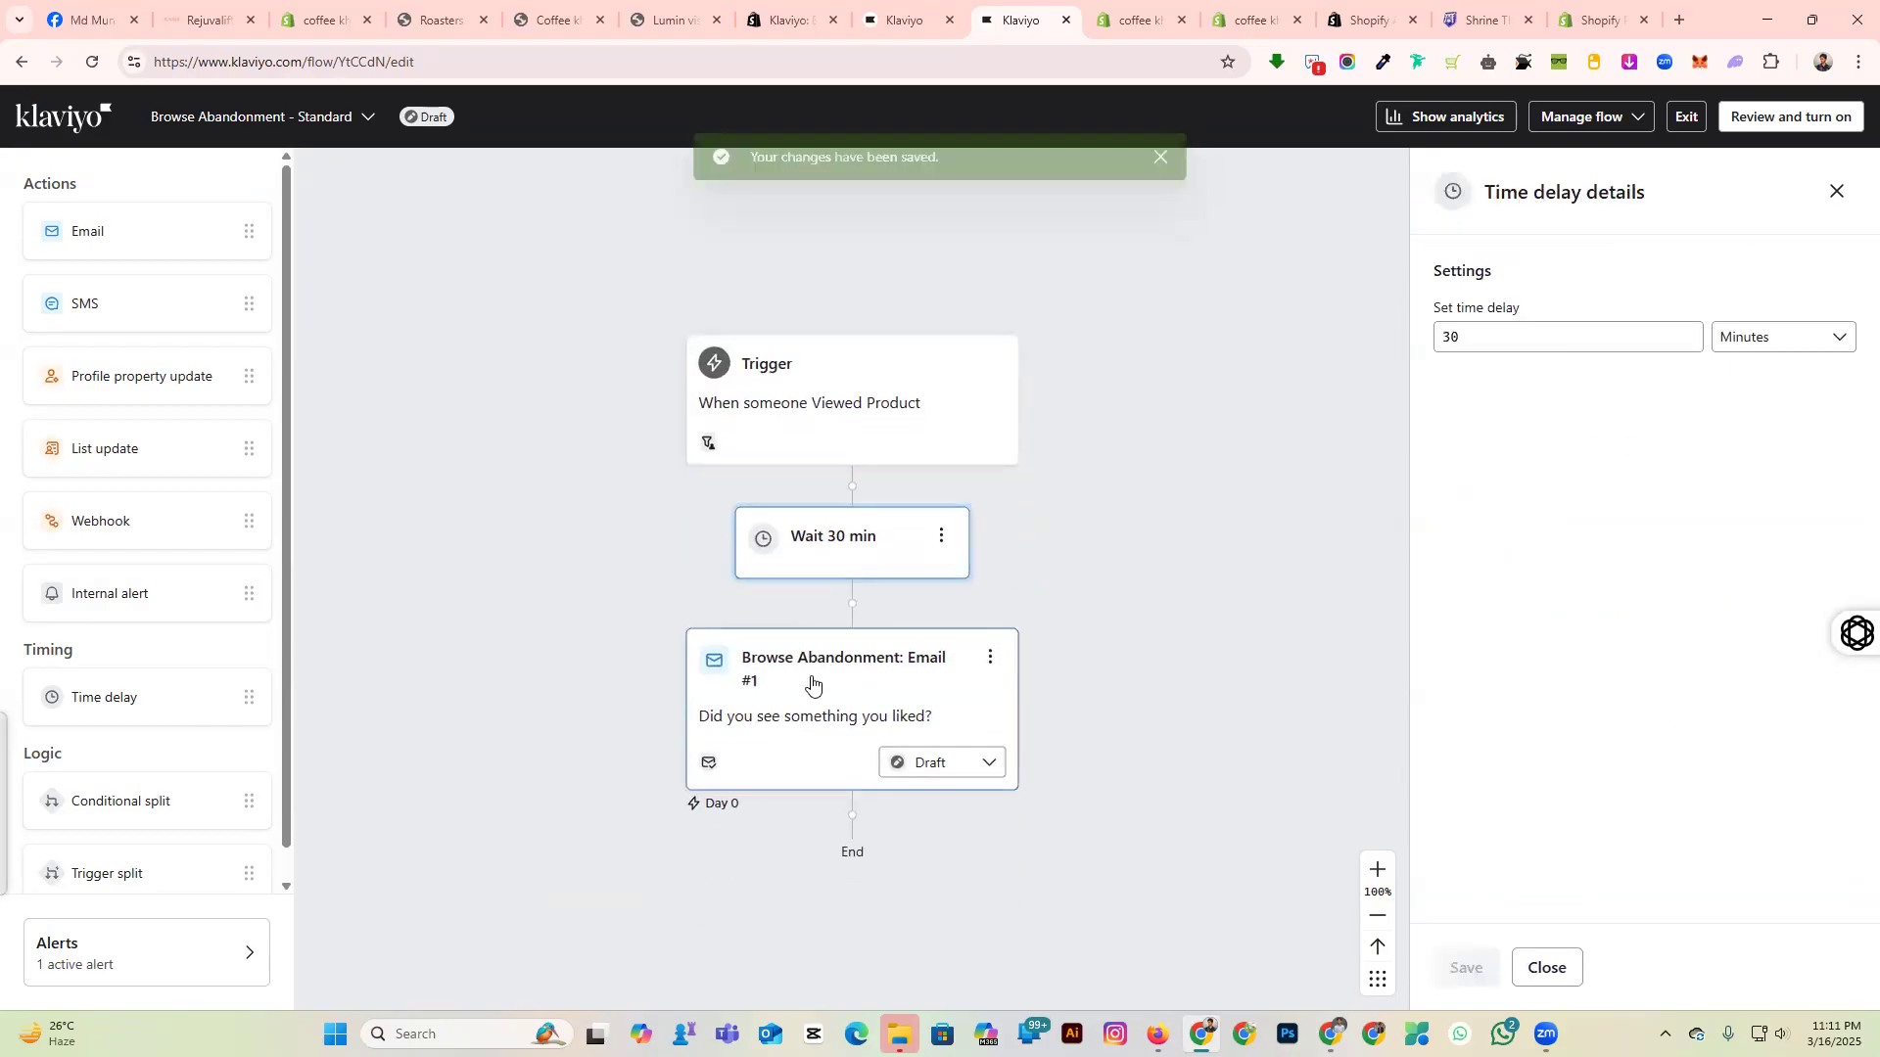
# Set the status of Browse Abandonment: Email #1 to Live and dismiss the congratulations dialog.
pyautogui.click(812, 682)
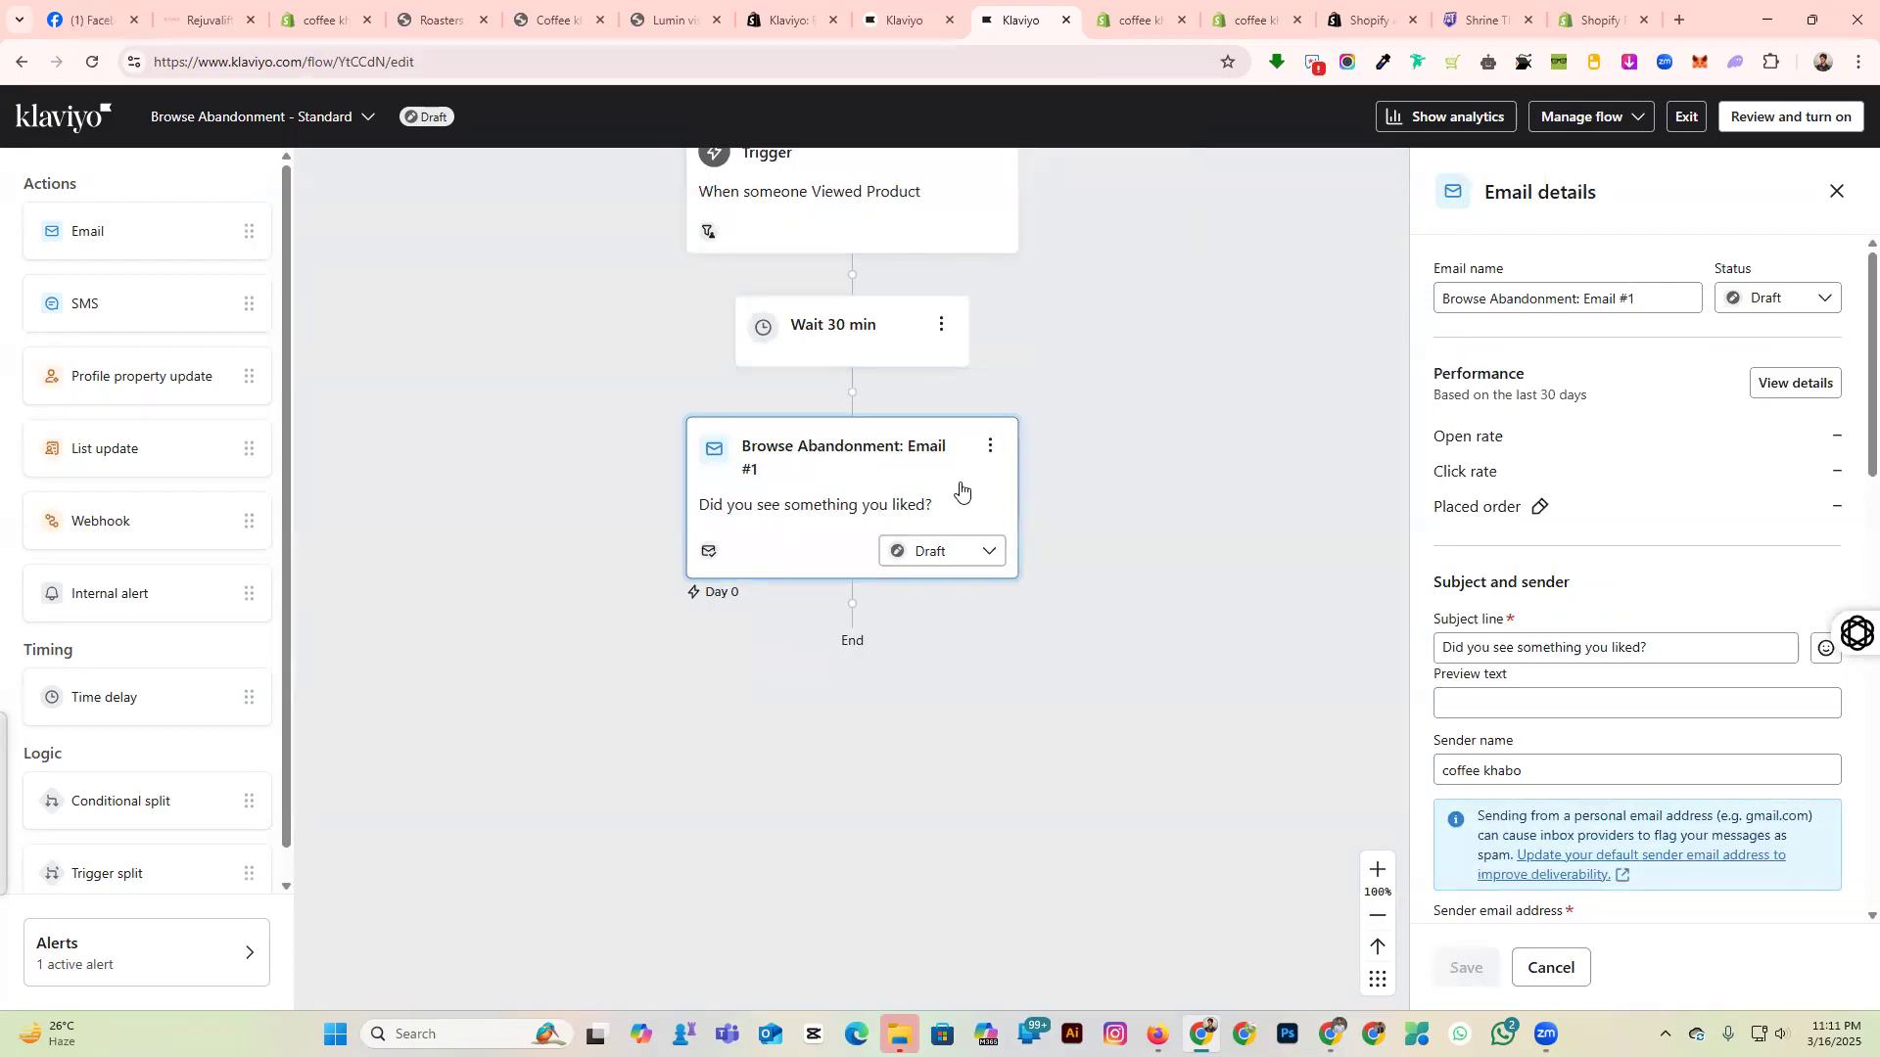
pyautogui.click(937, 551)
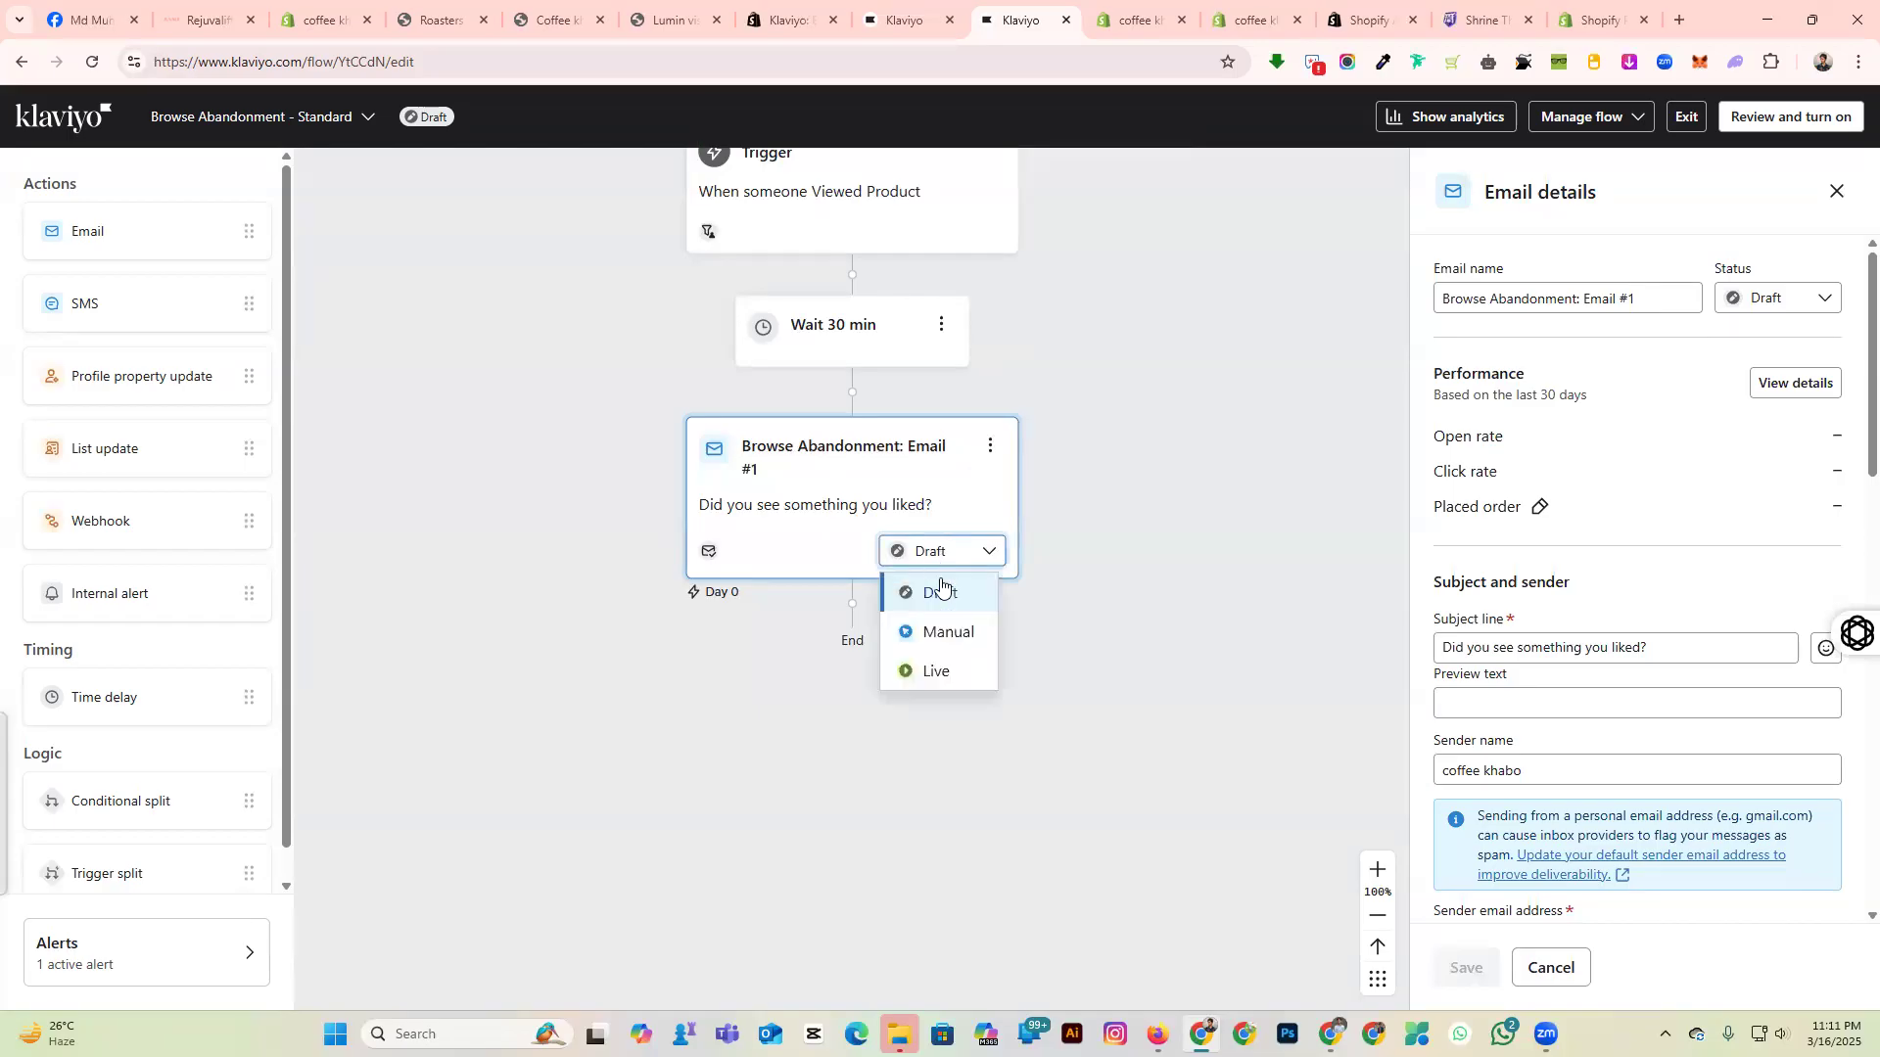
pyautogui.click(930, 676)
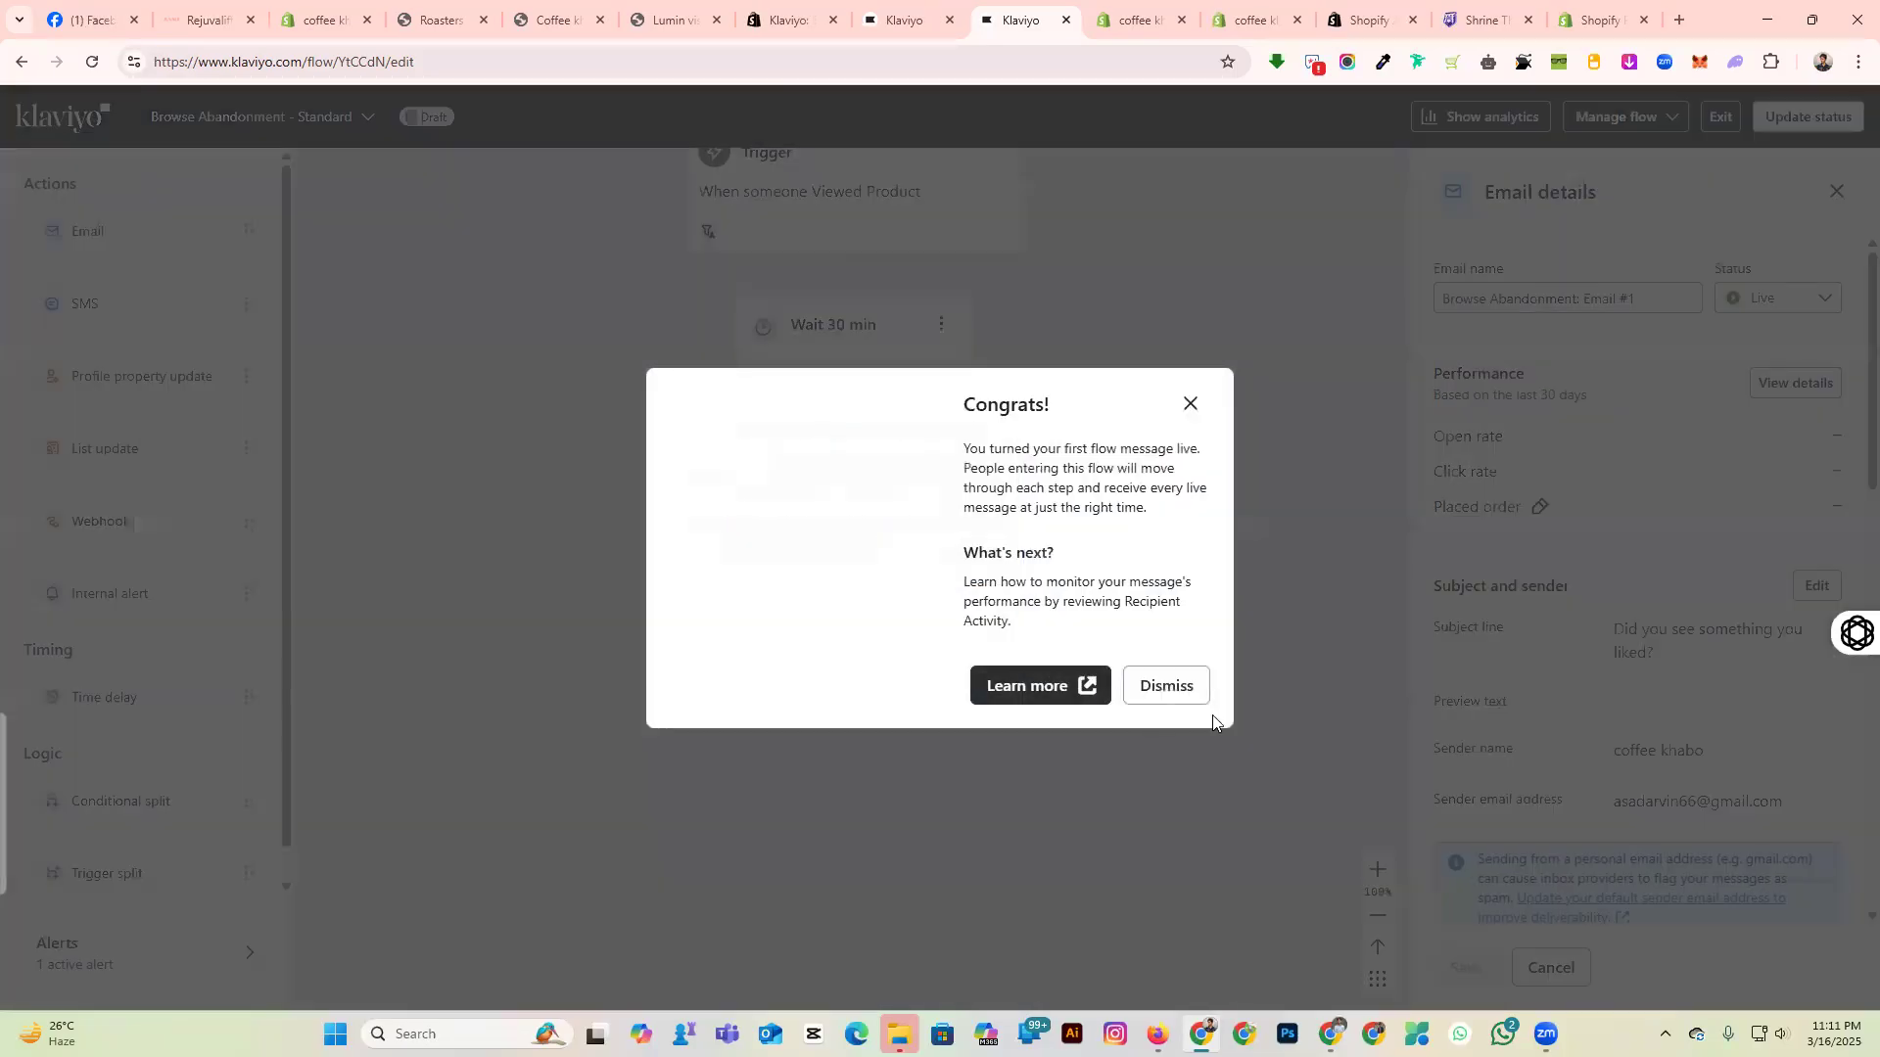
pyautogui.click(1180, 691)
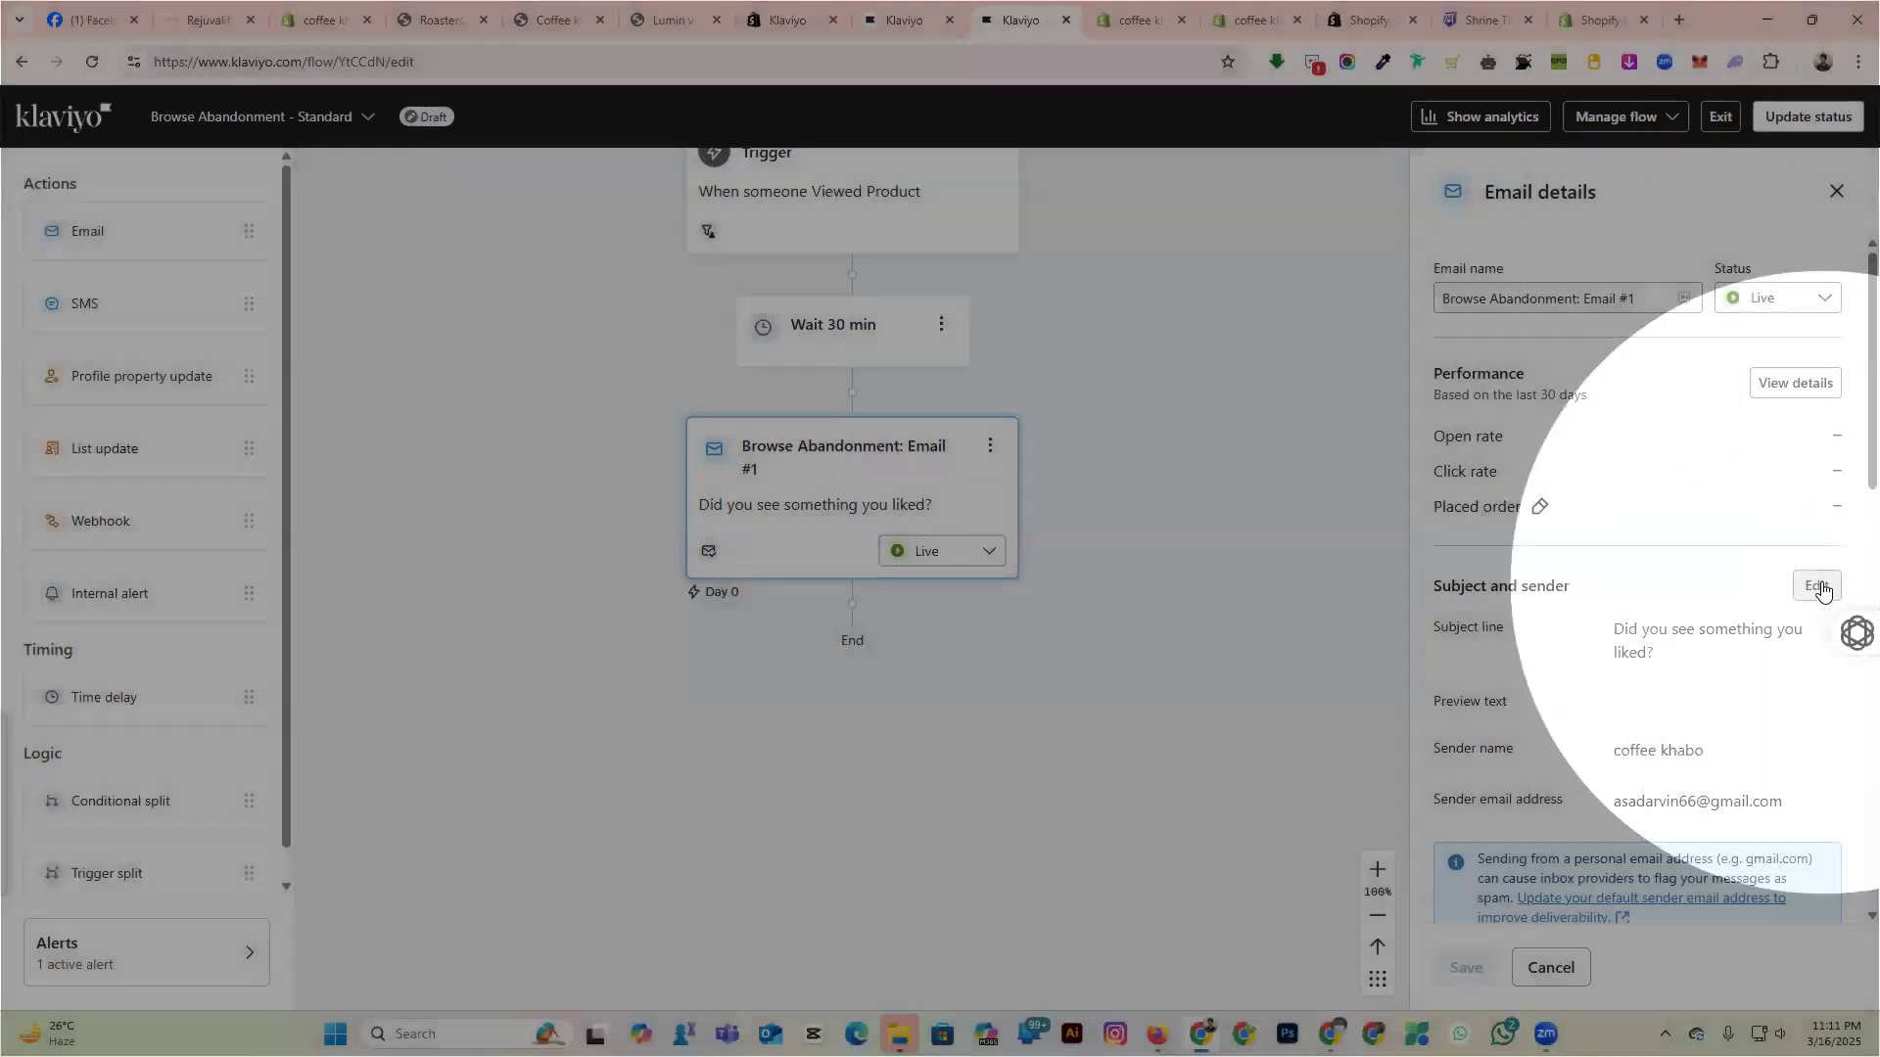
# Review the email's subject line, sender name and sender address settings, and go back without changing them.
pyautogui.click(1819, 590)
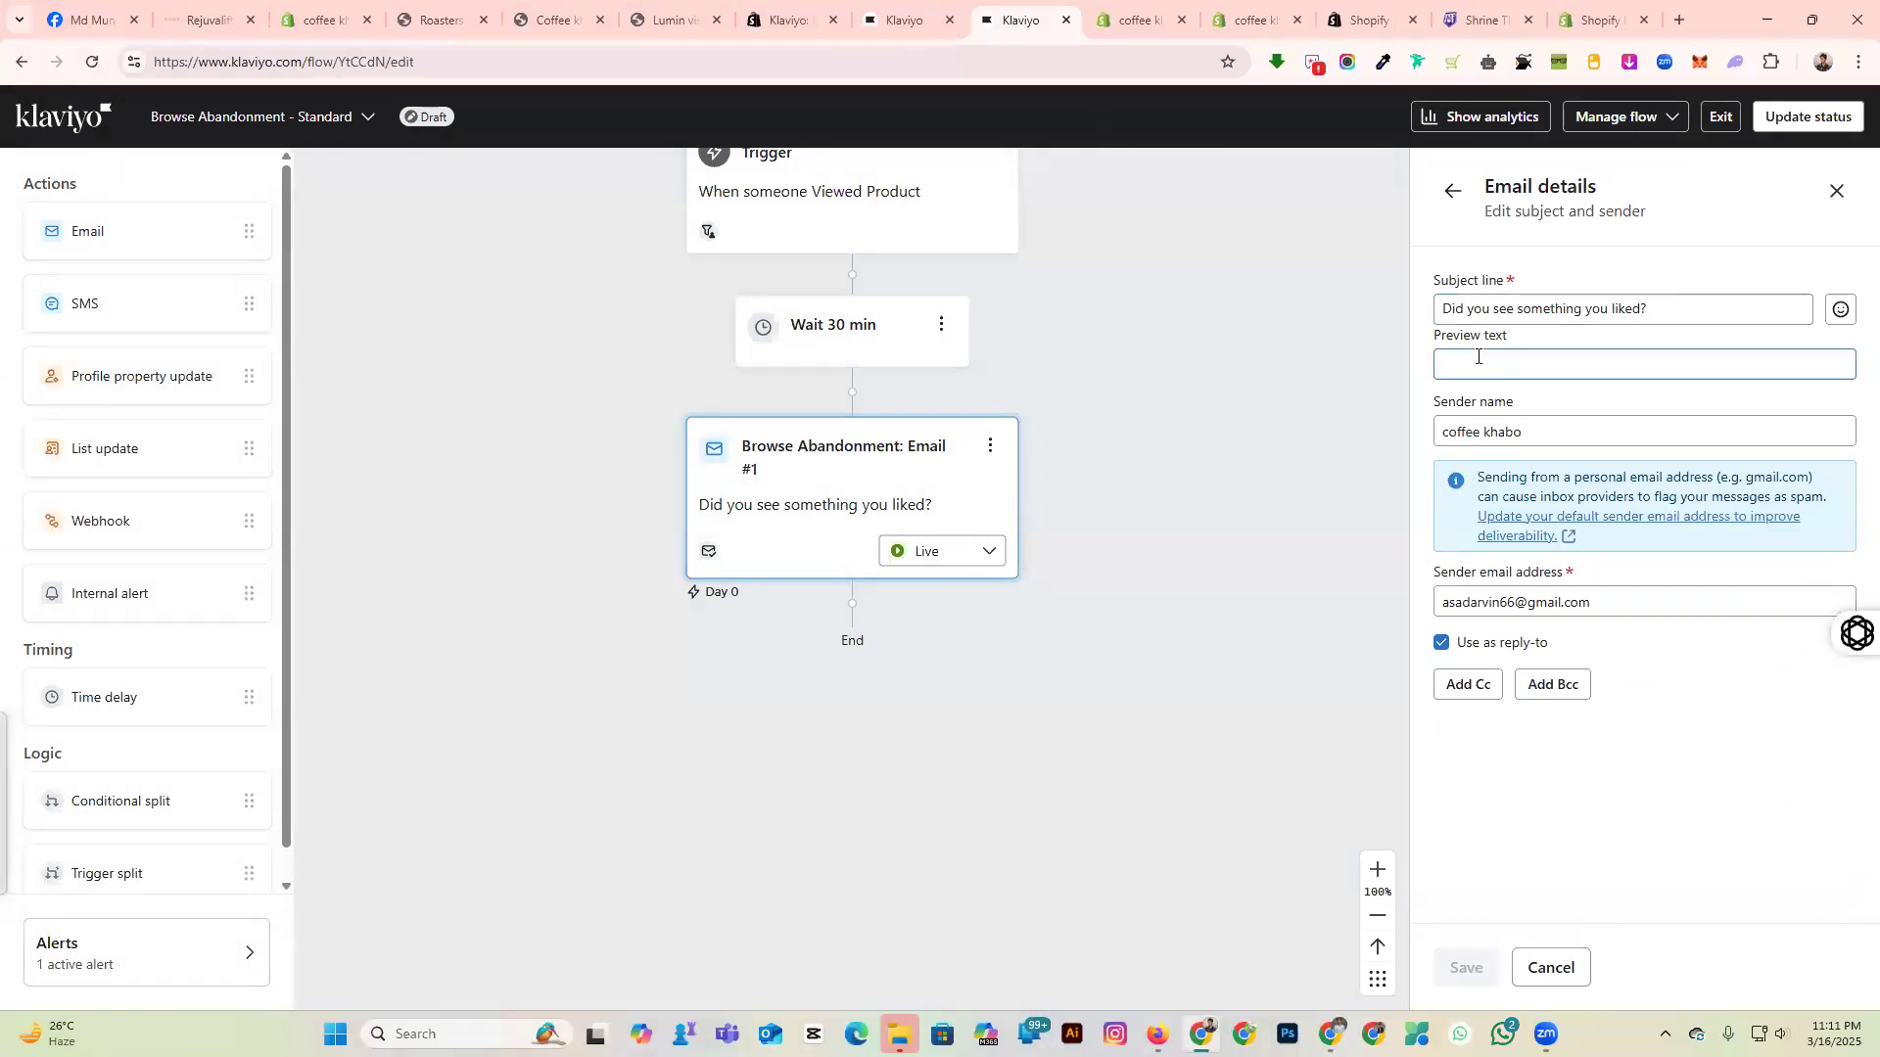
pyautogui.click(1641, 305)
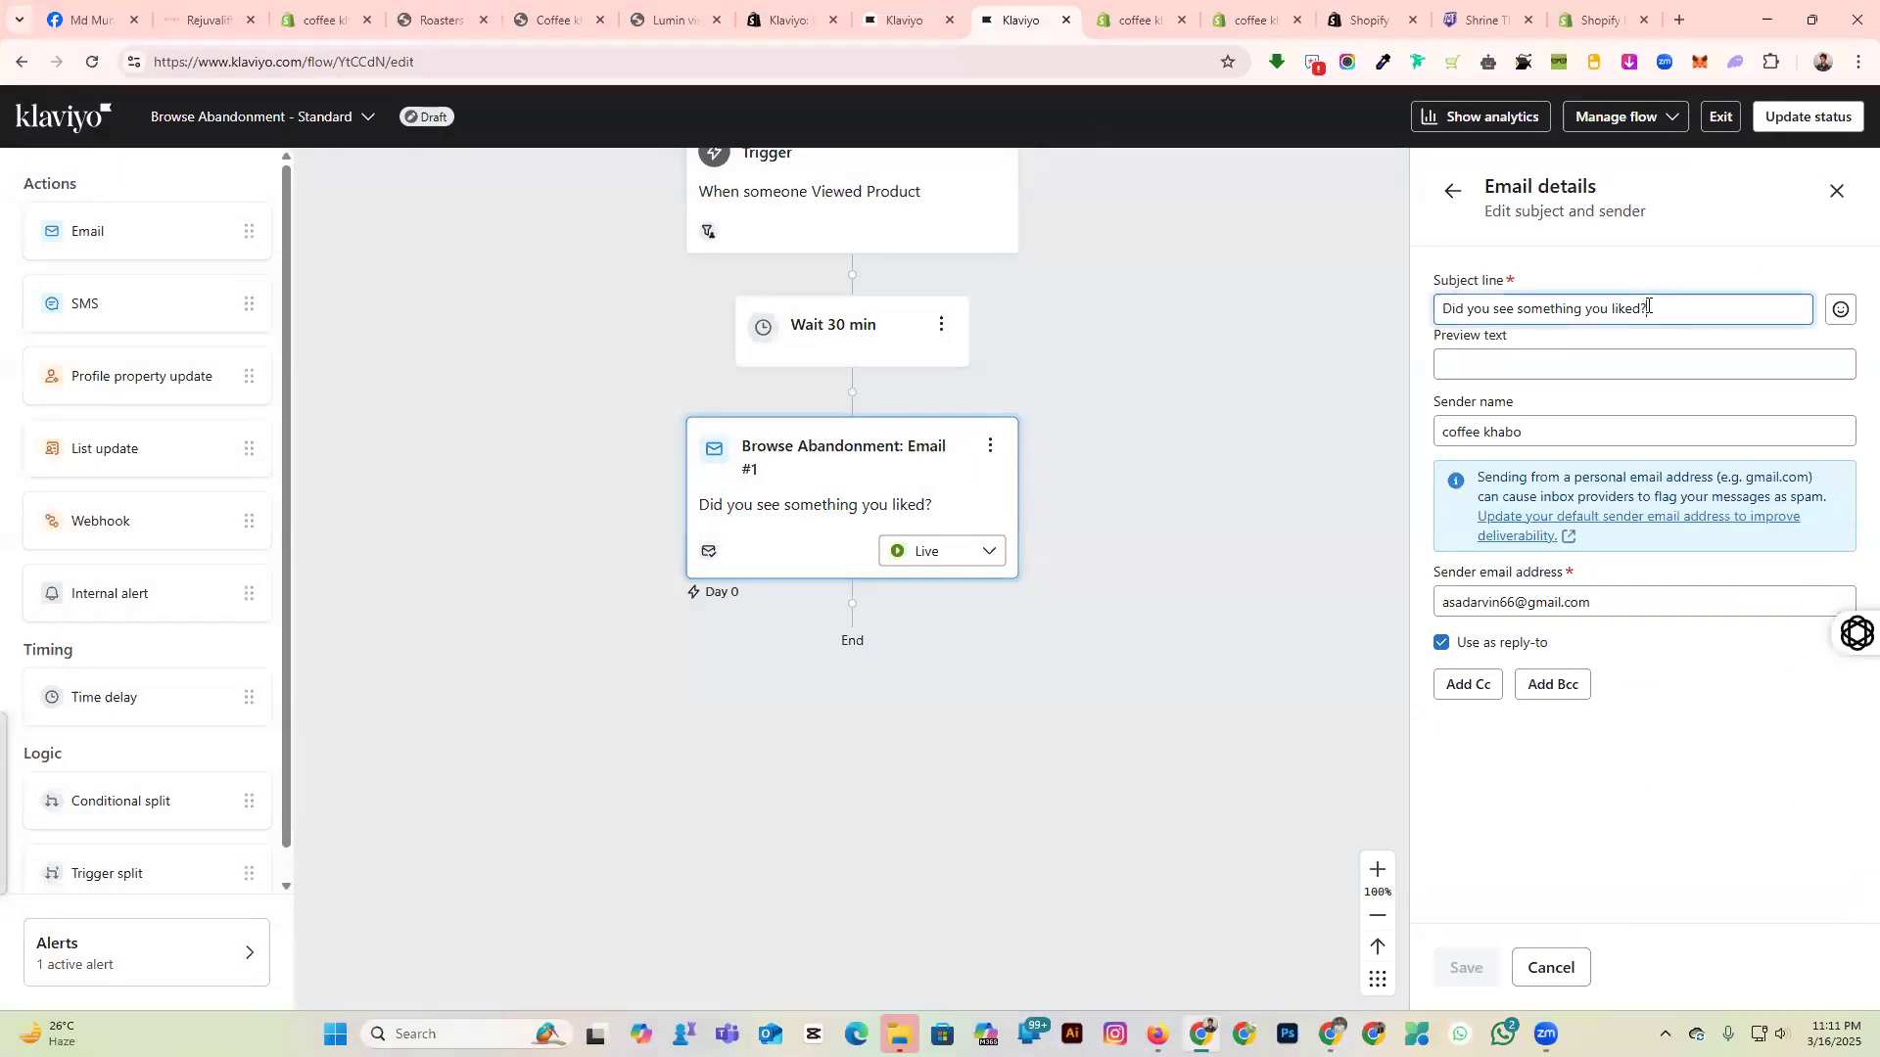
pyautogui.click(1709, 291)
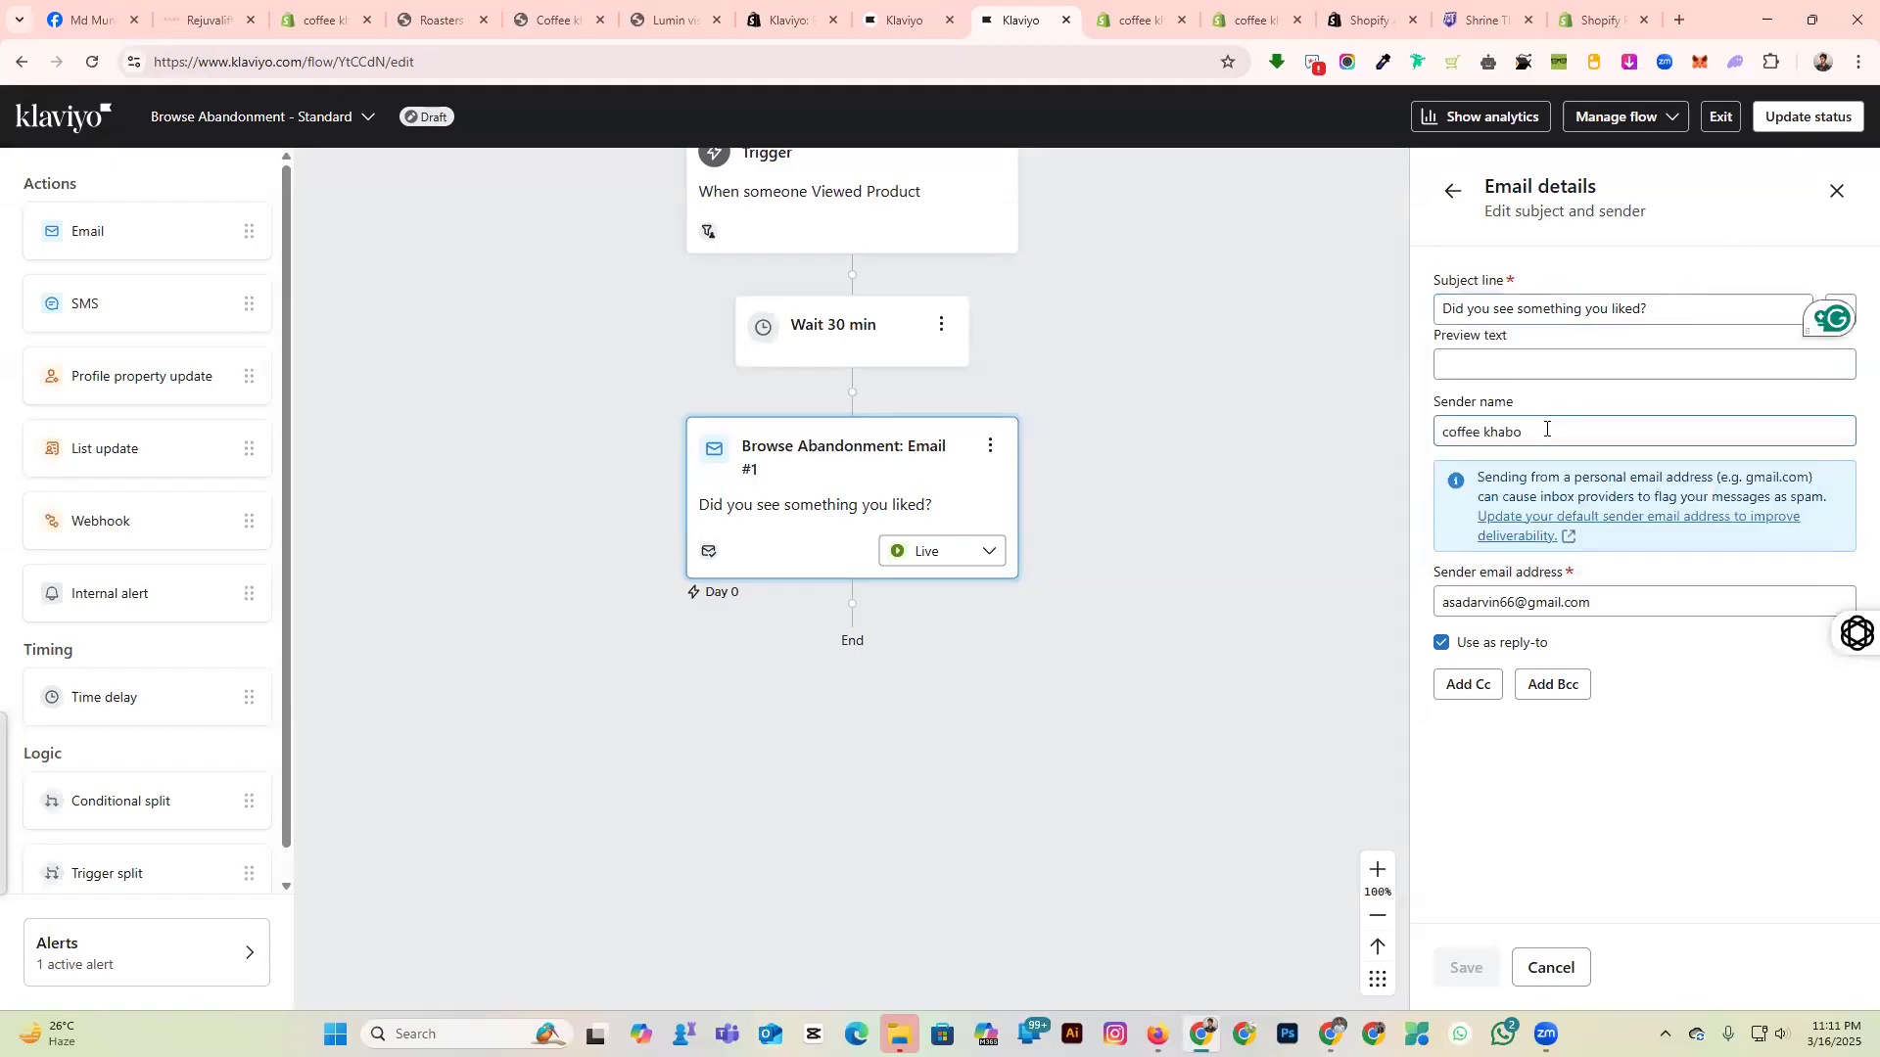
pyautogui.moveTo(1557, 429); pyautogui.dragTo(1442, 437)
pyautogui.moveTo(1594, 602); pyautogui.dragTo(1450, 601)
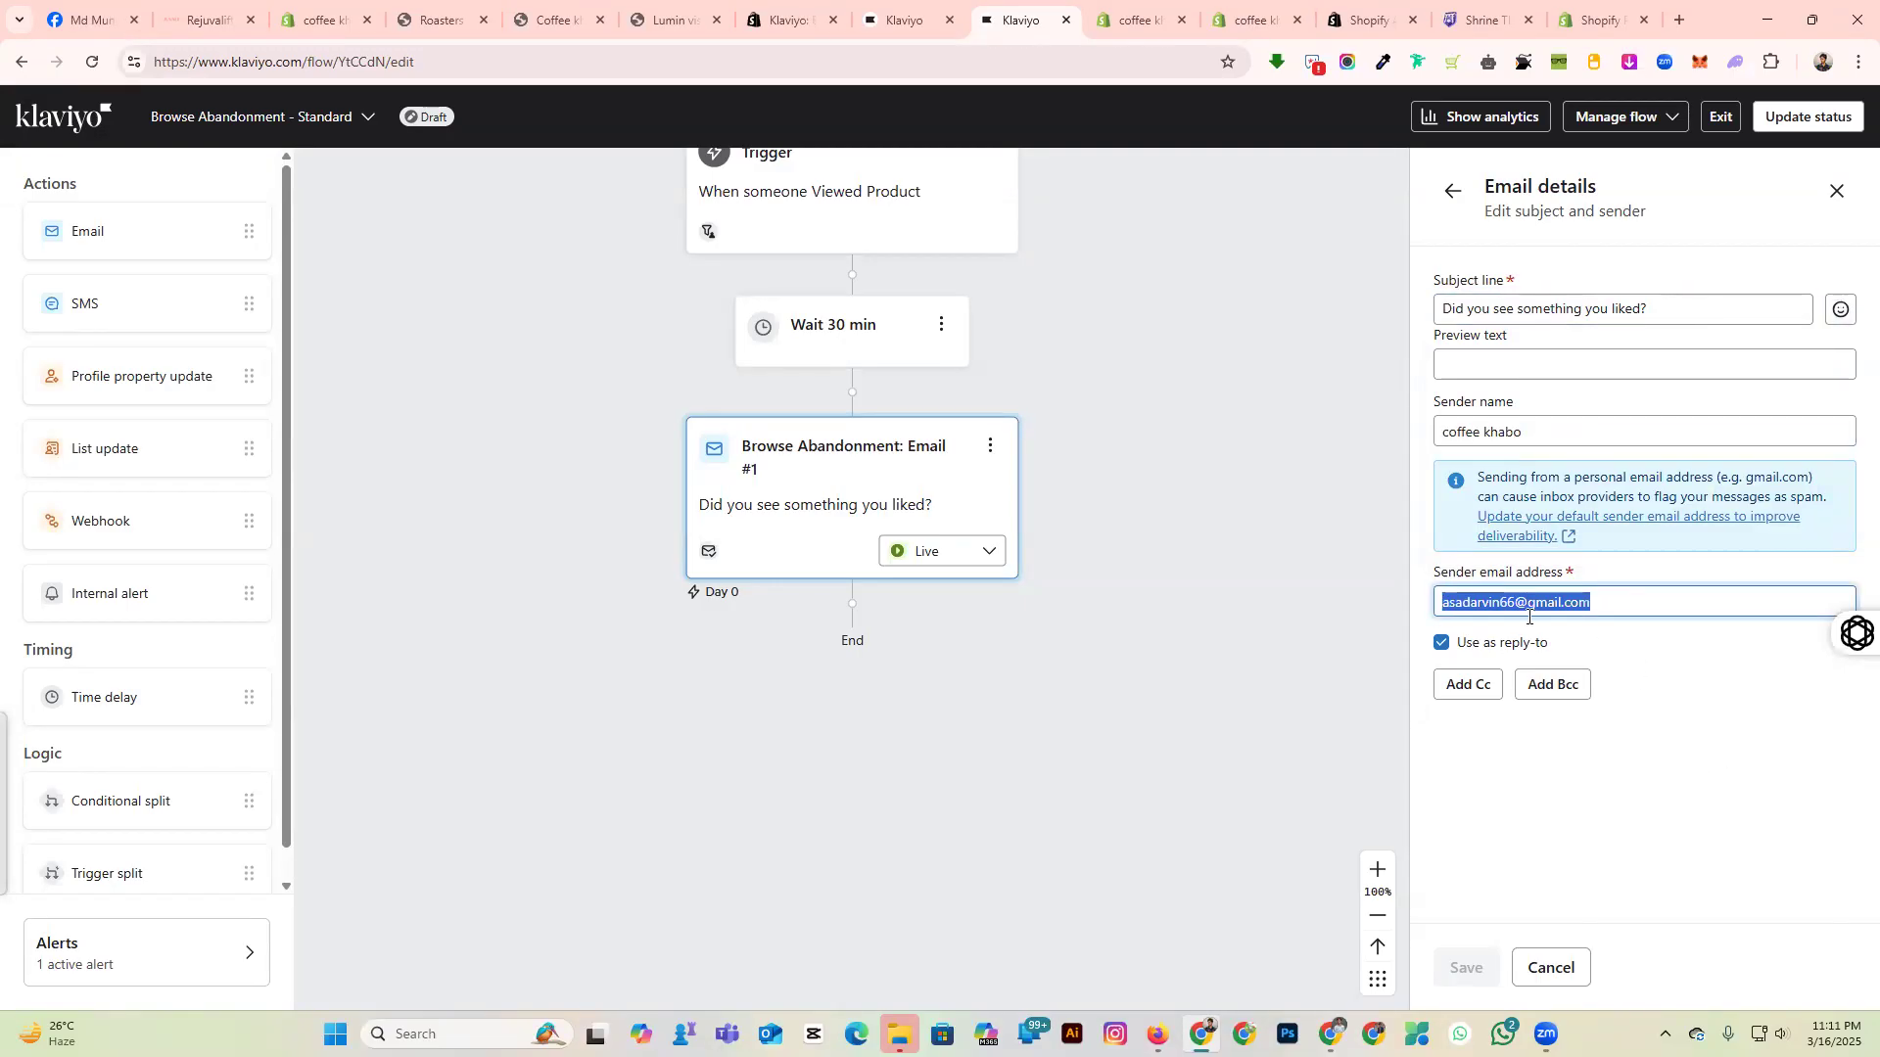
pyautogui.click(1724, 726)
pyautogui.click(1454, 192)
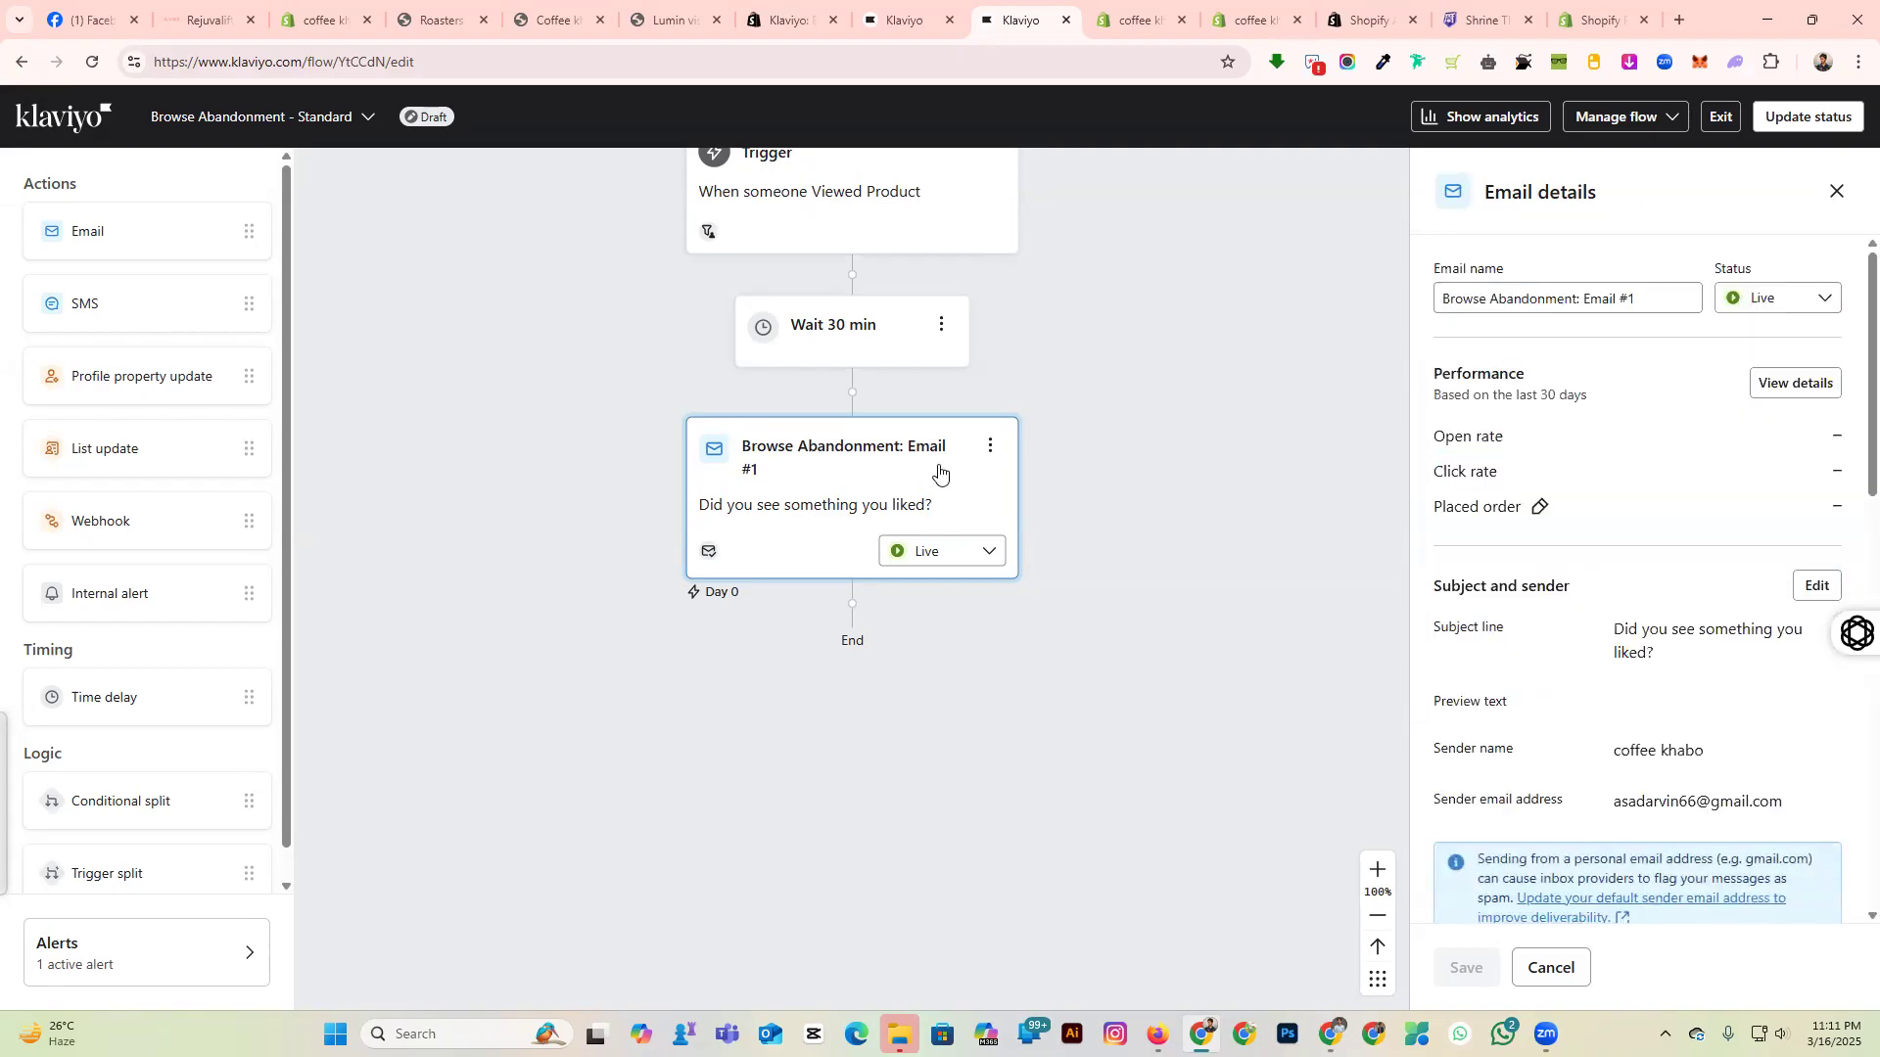
# Edit Browse Abandonment: Email #1, compare its mobile and desktop previews, and open the email design in the template editor.
pyautogui.click(990, 447)
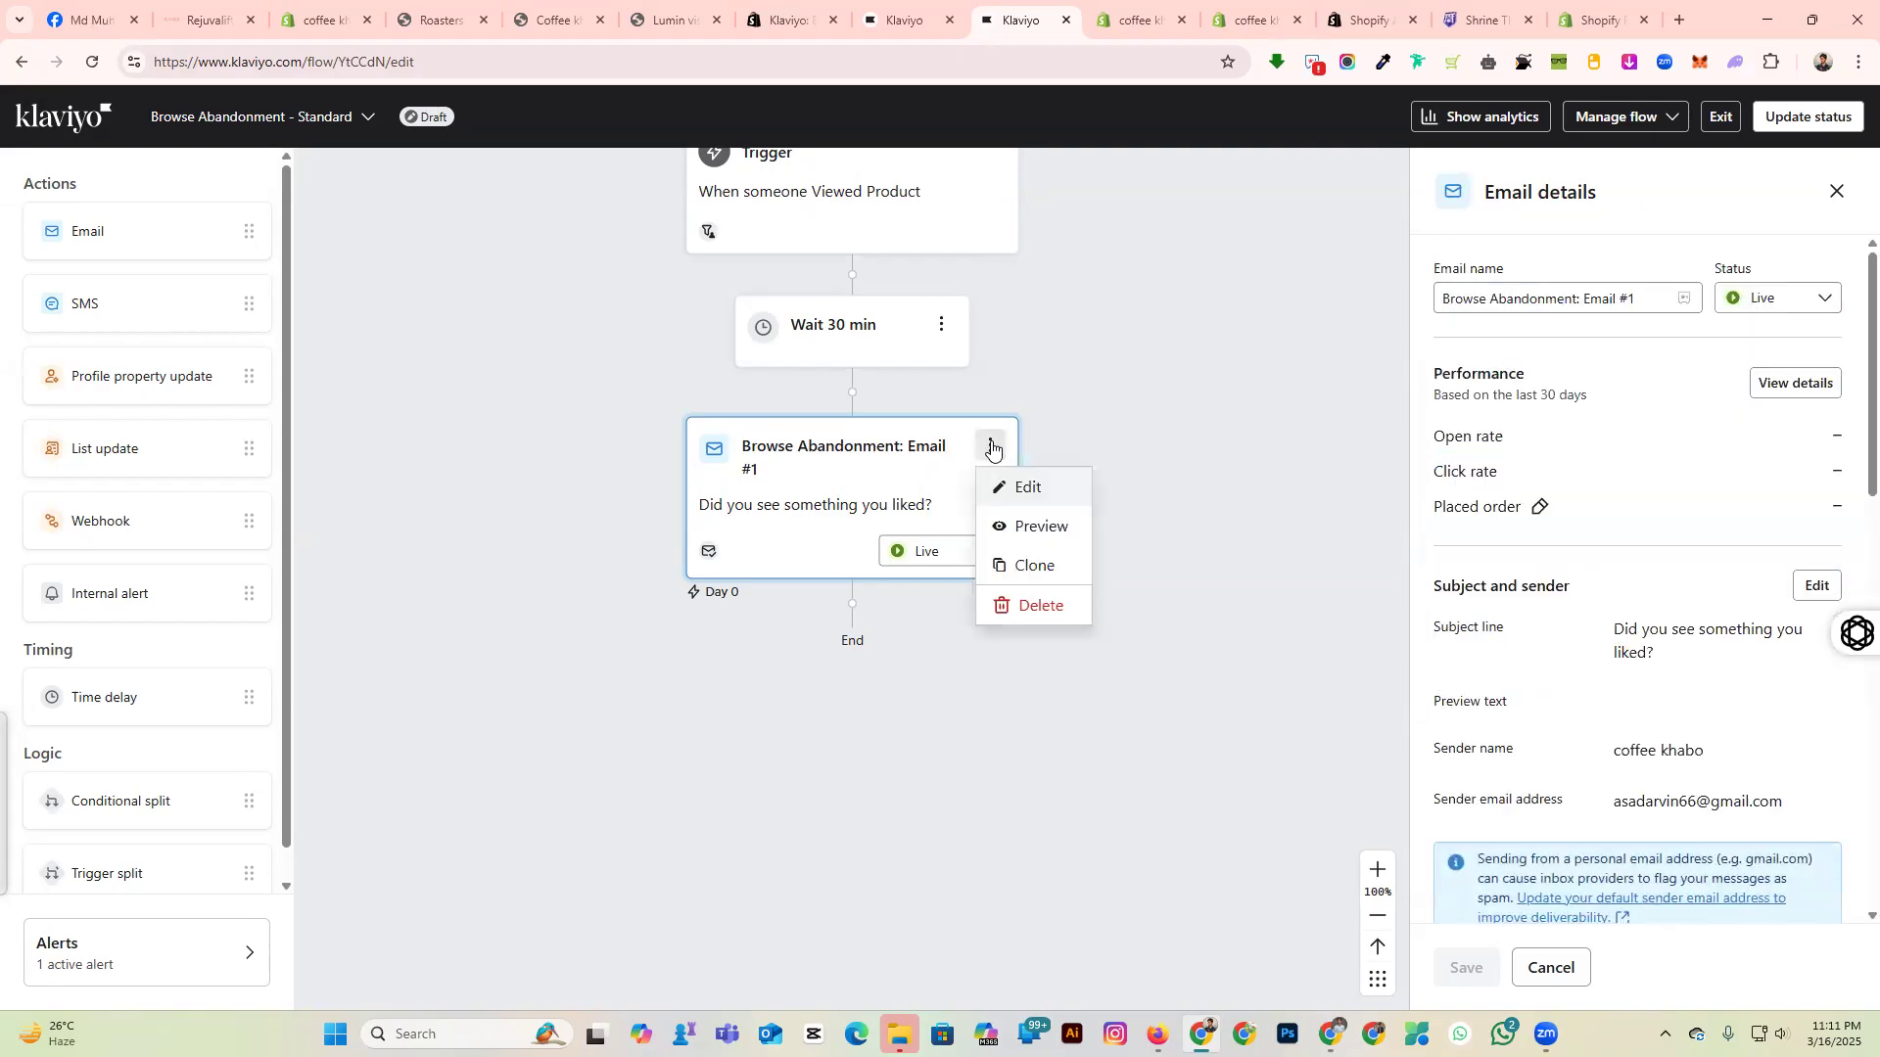
pyautogui.click(1025, 489)
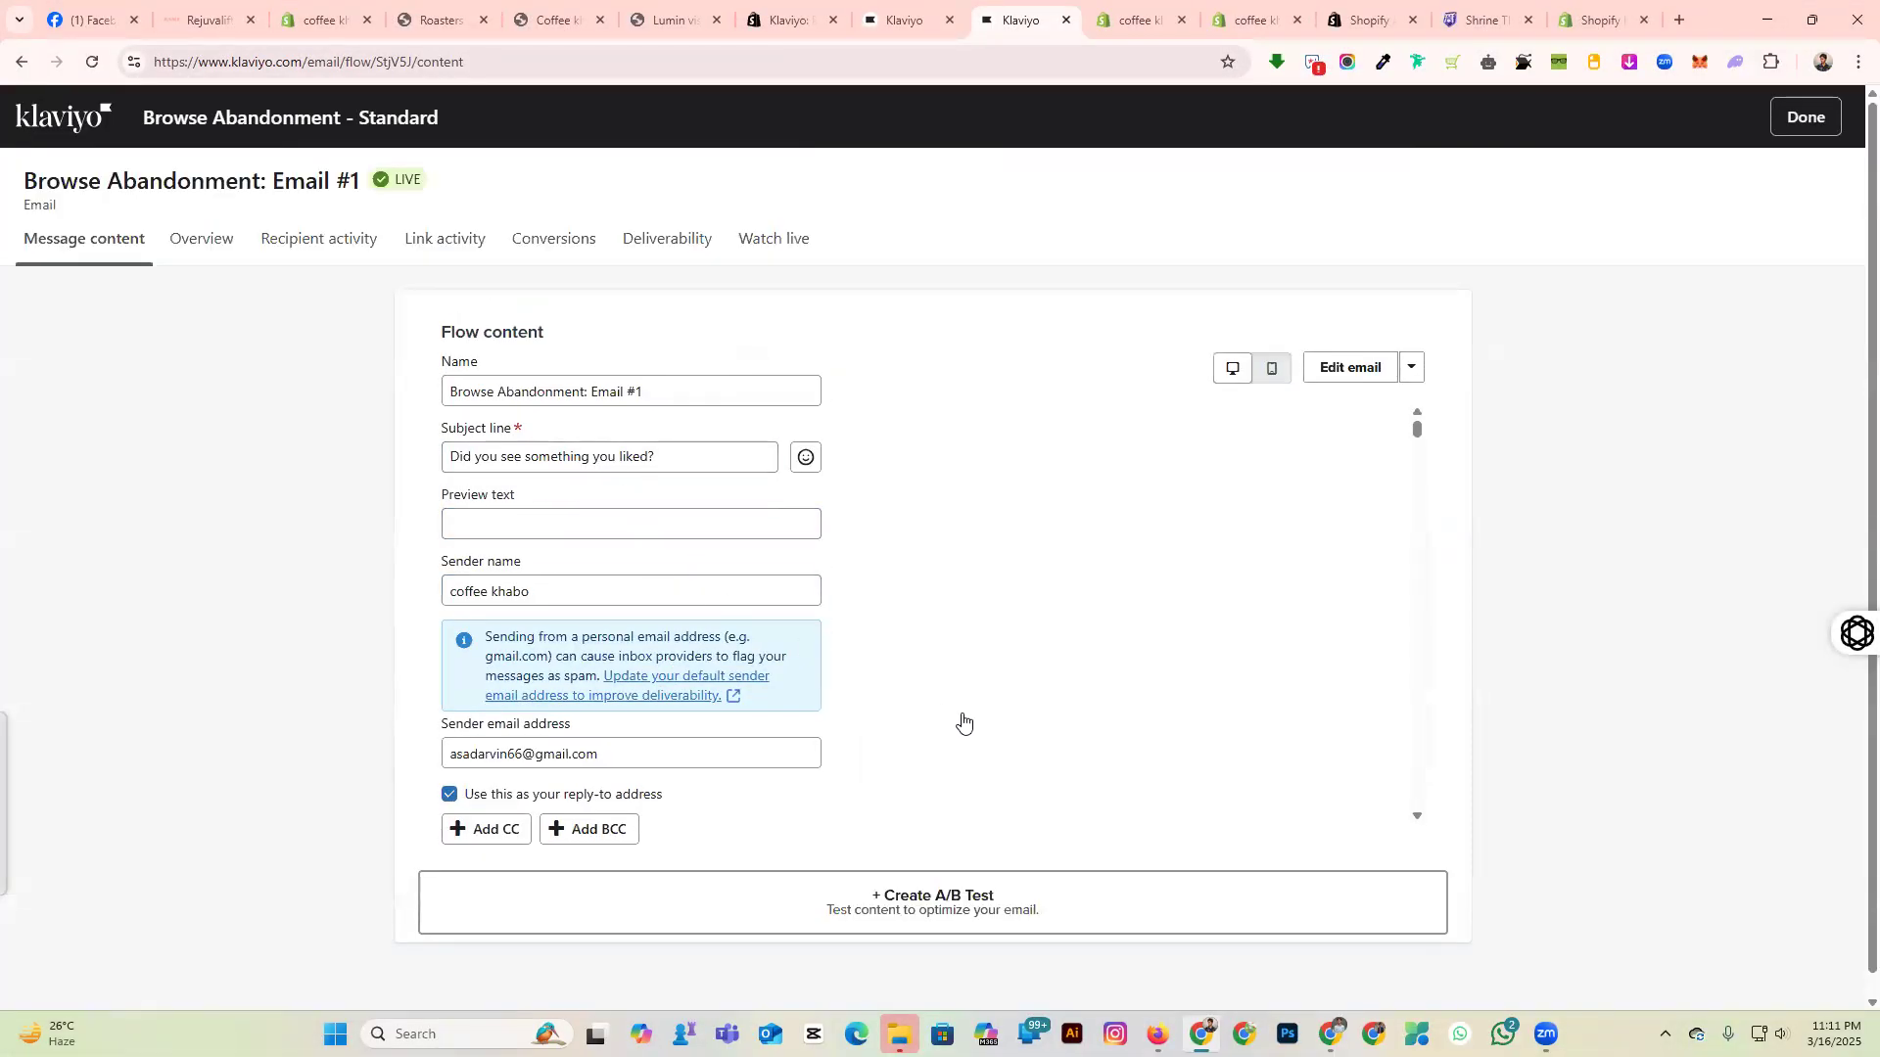
pyautogui.scroll(-5, 1202, 761)
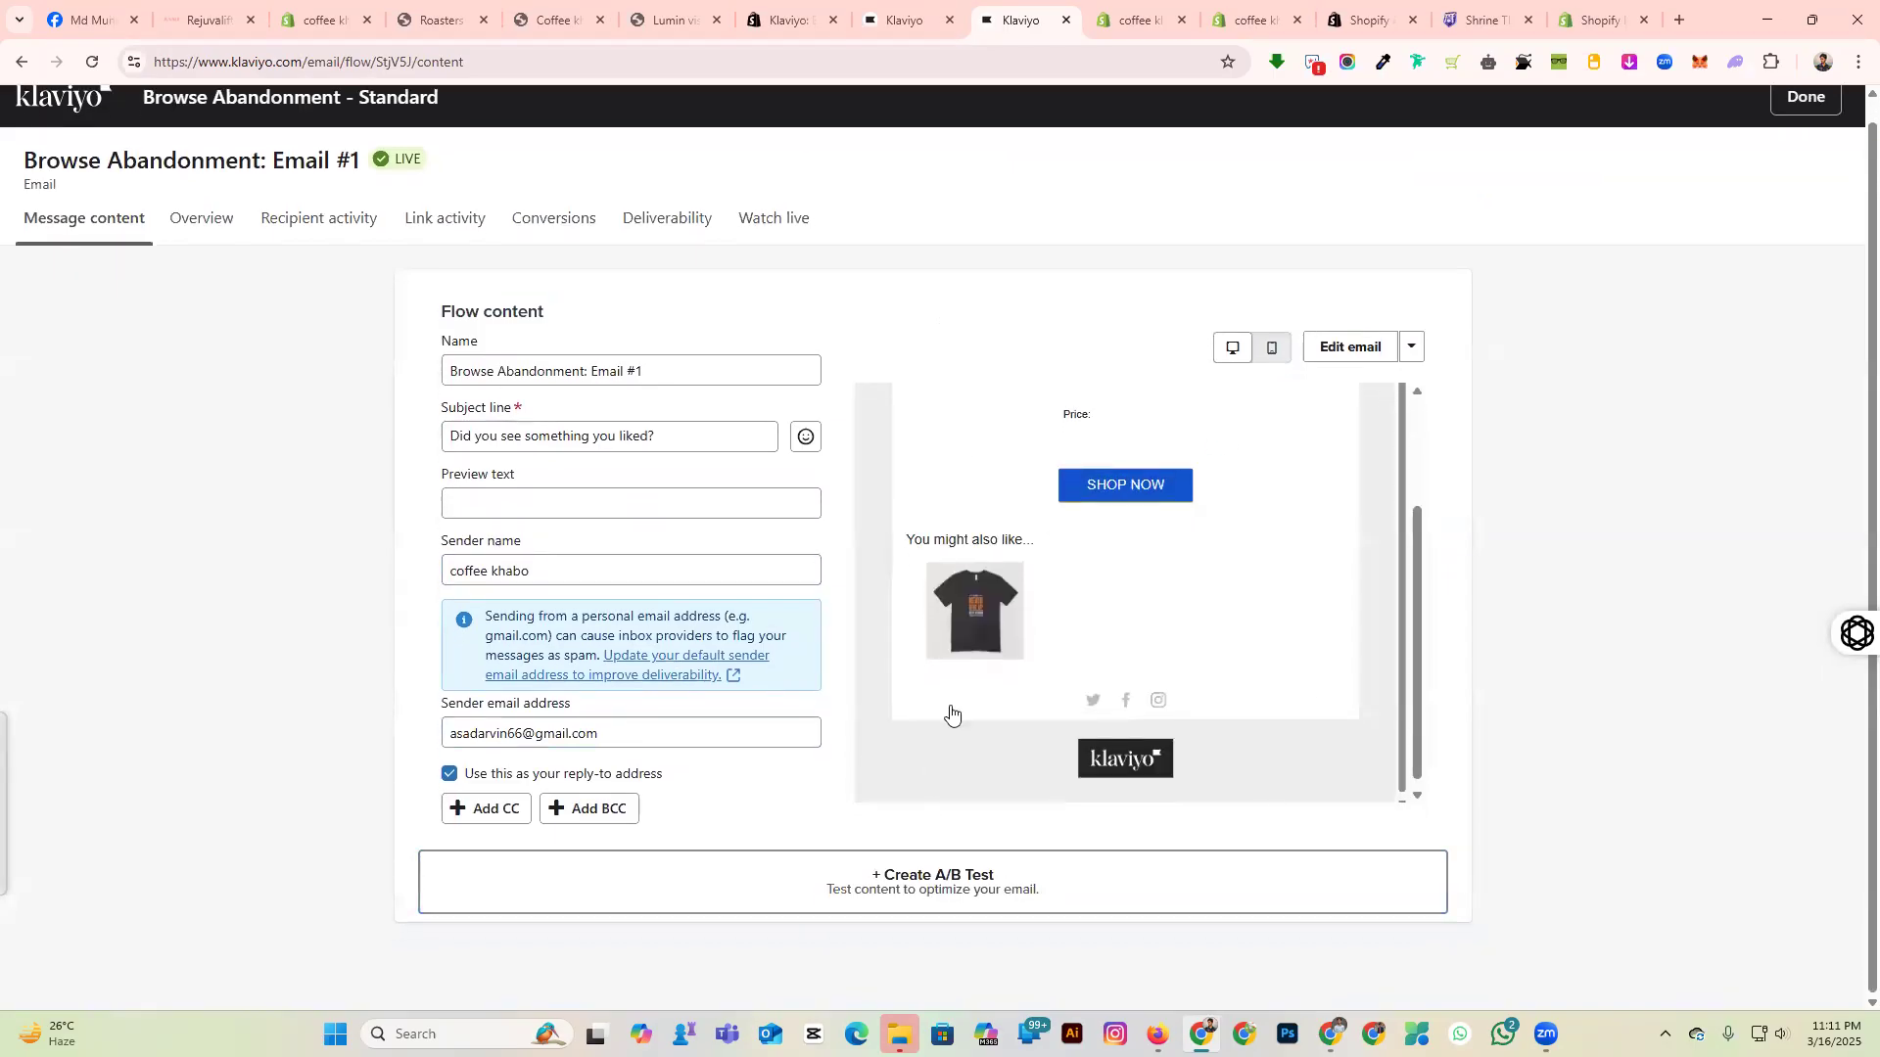
pyautogui.click(1270, 349)
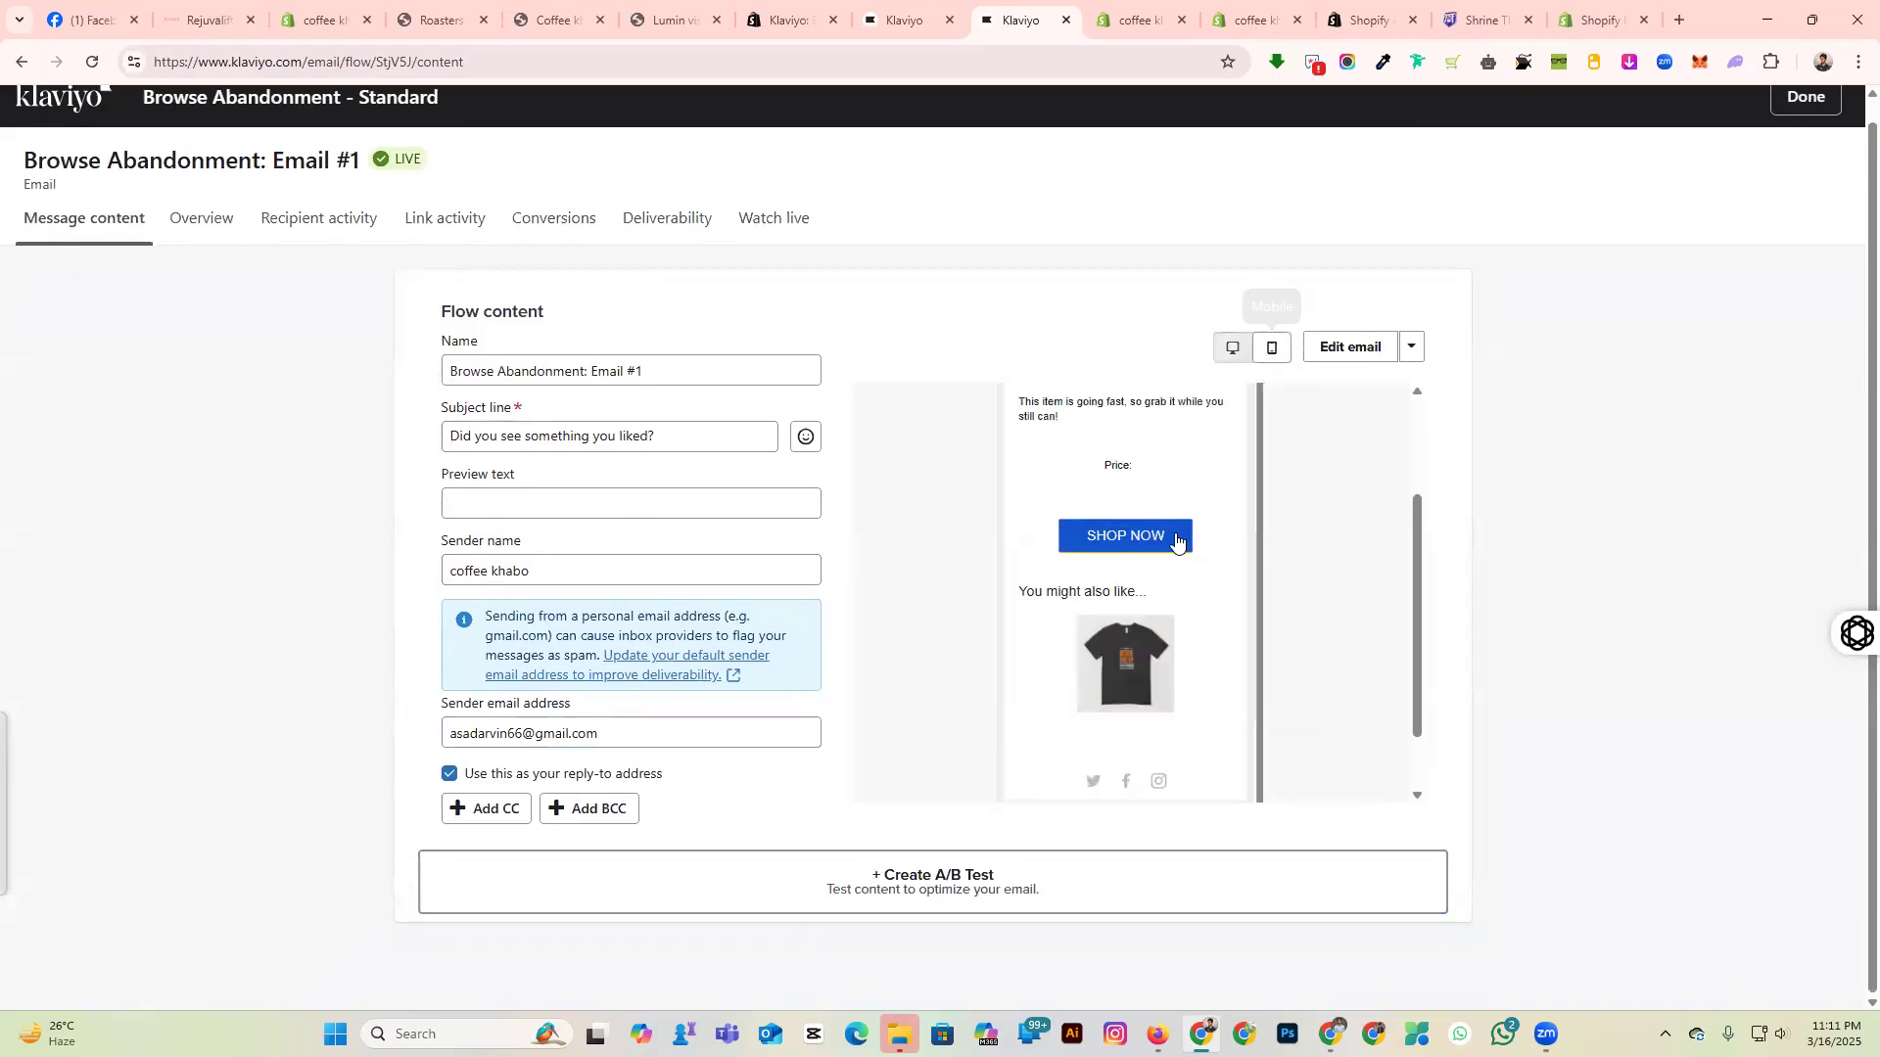
pyautogui.click(1231, 348)
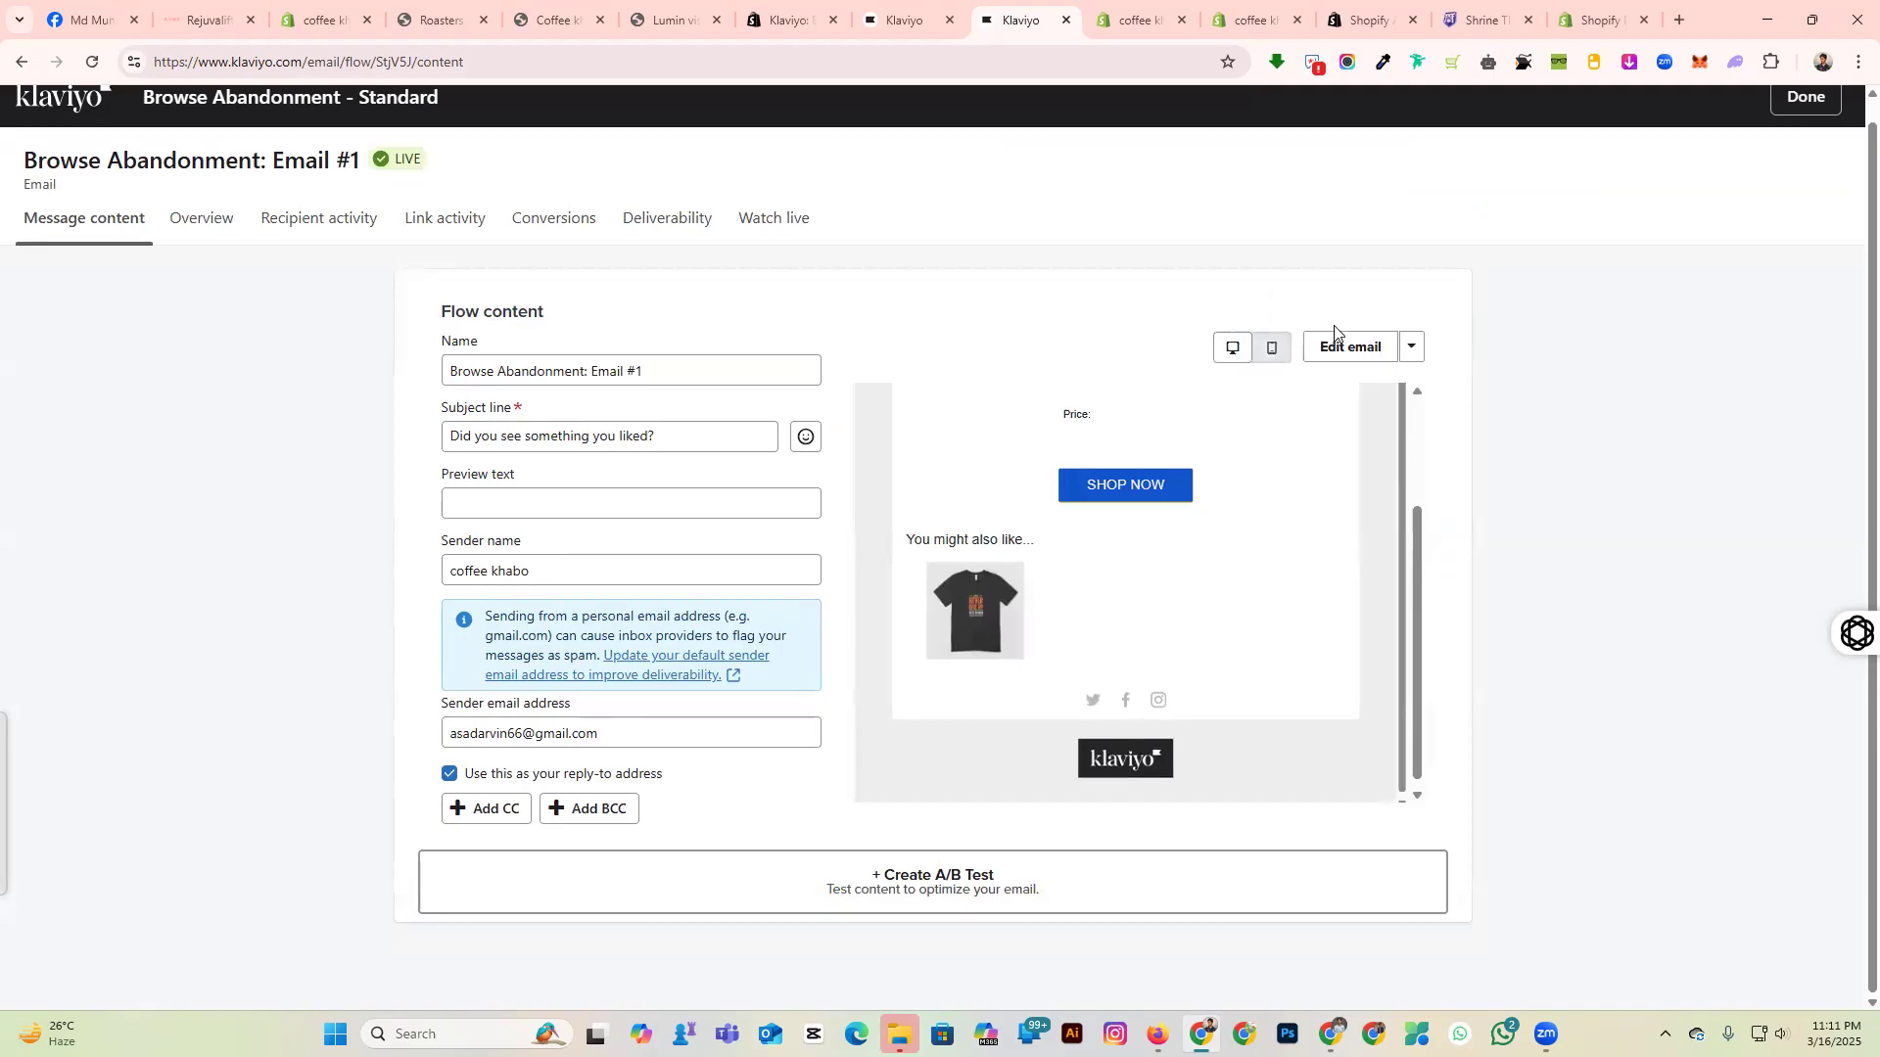
pyautogui.click(1335, 356)
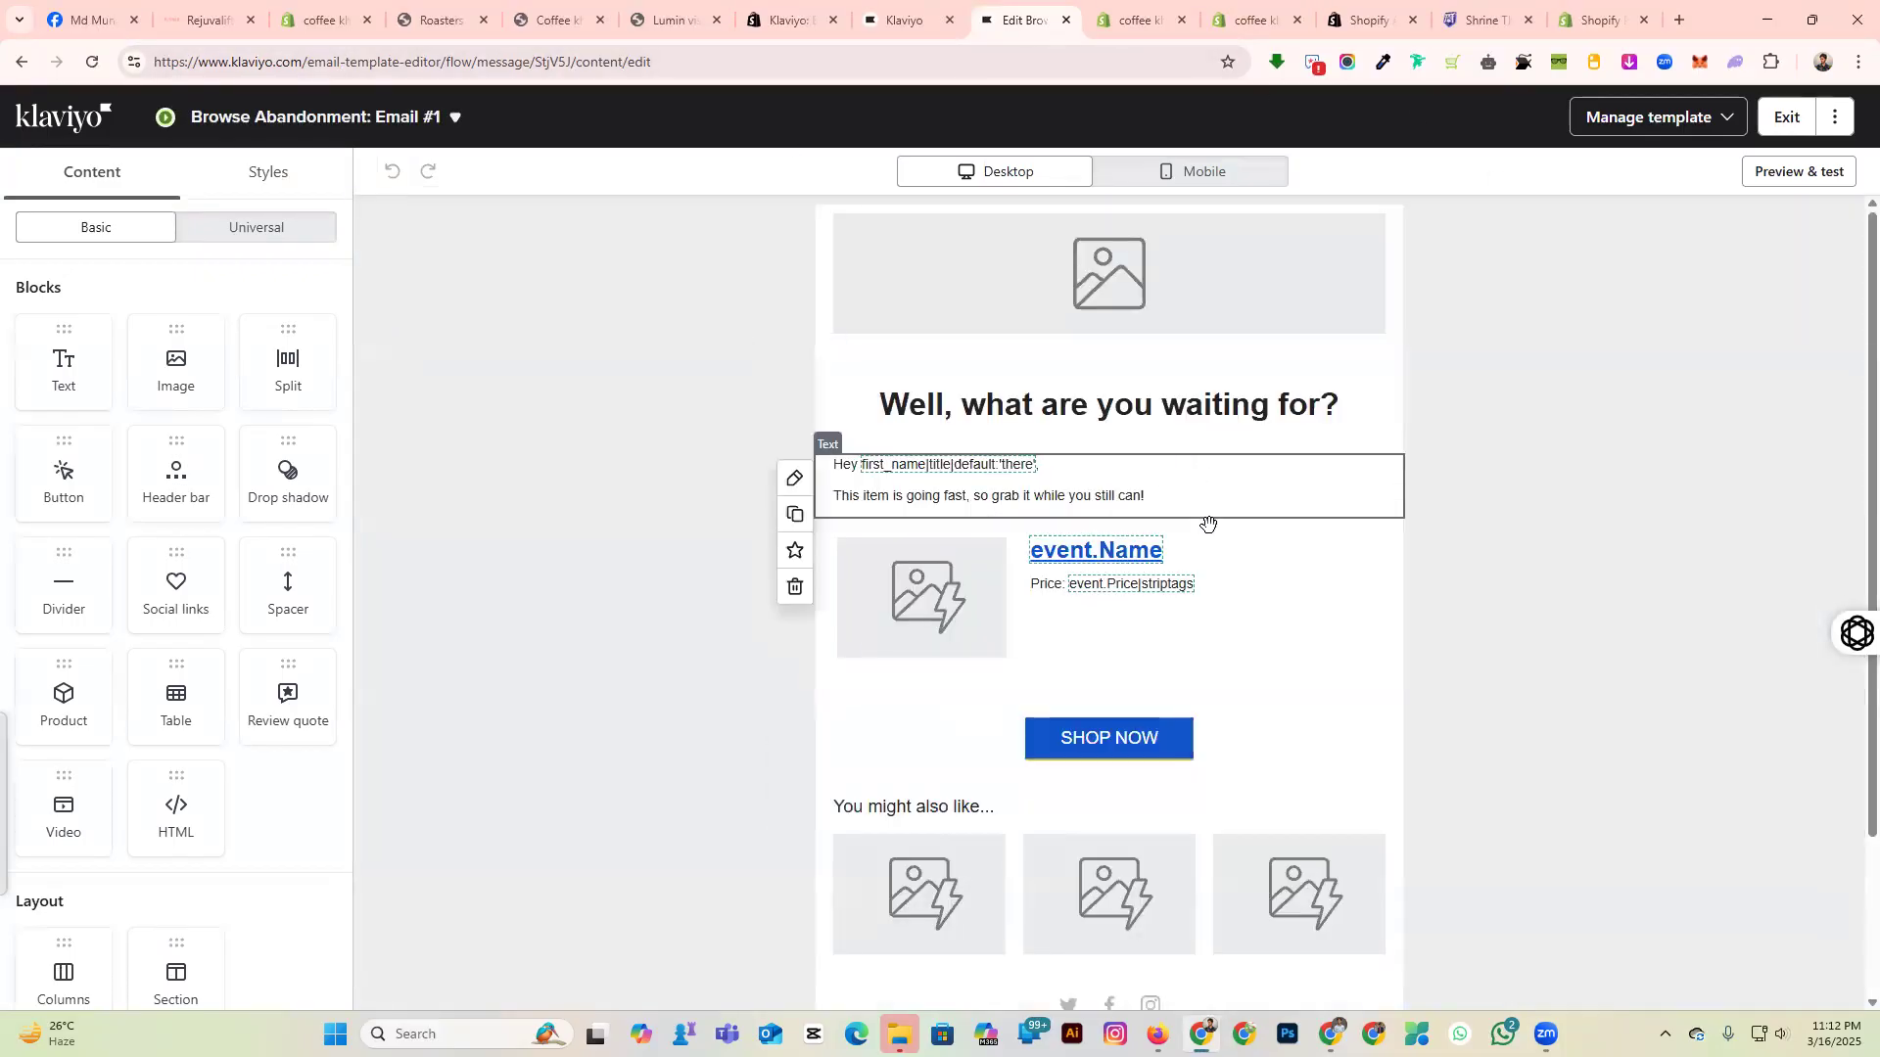
# Look through the email layout, select the header bar block and open the image selection for its logo.
pyautogui.click(1169, 271)
pyautogui.scroll(-2, 1217, 617)
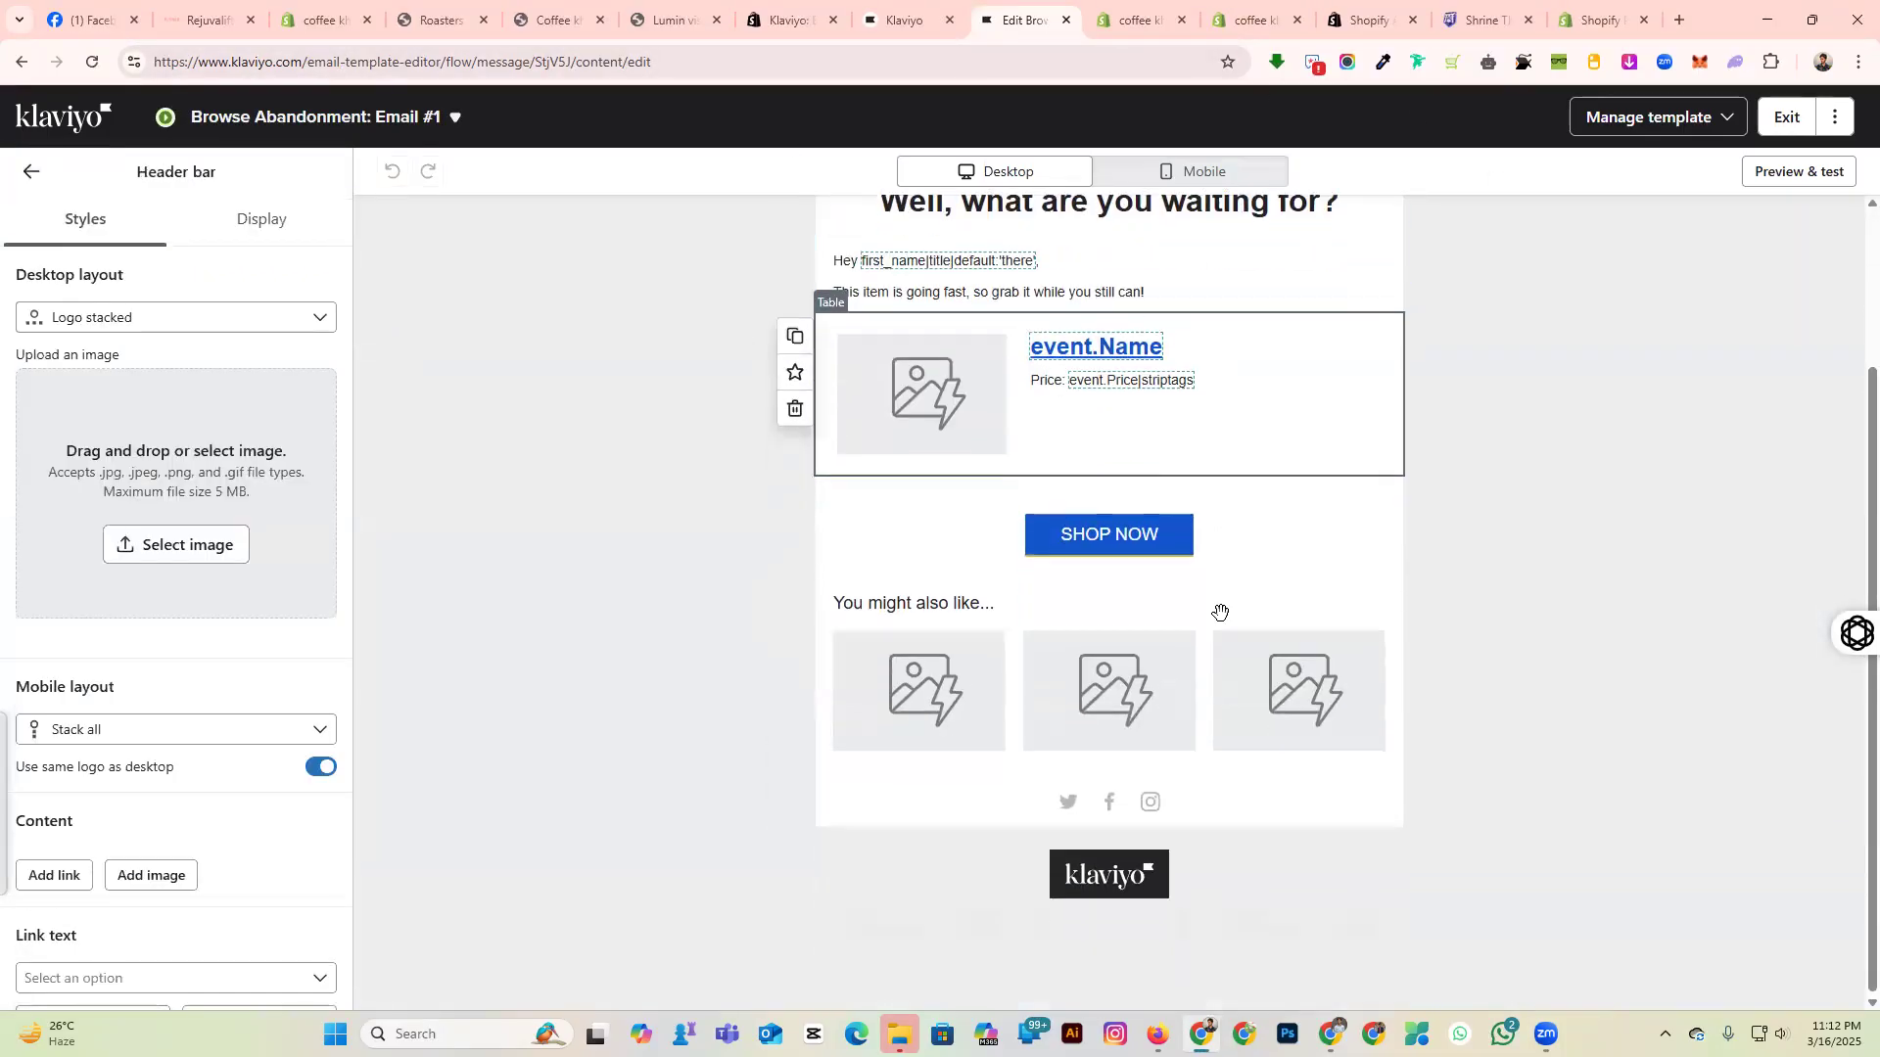
pyautogui.scroll(2, 1217, 696)
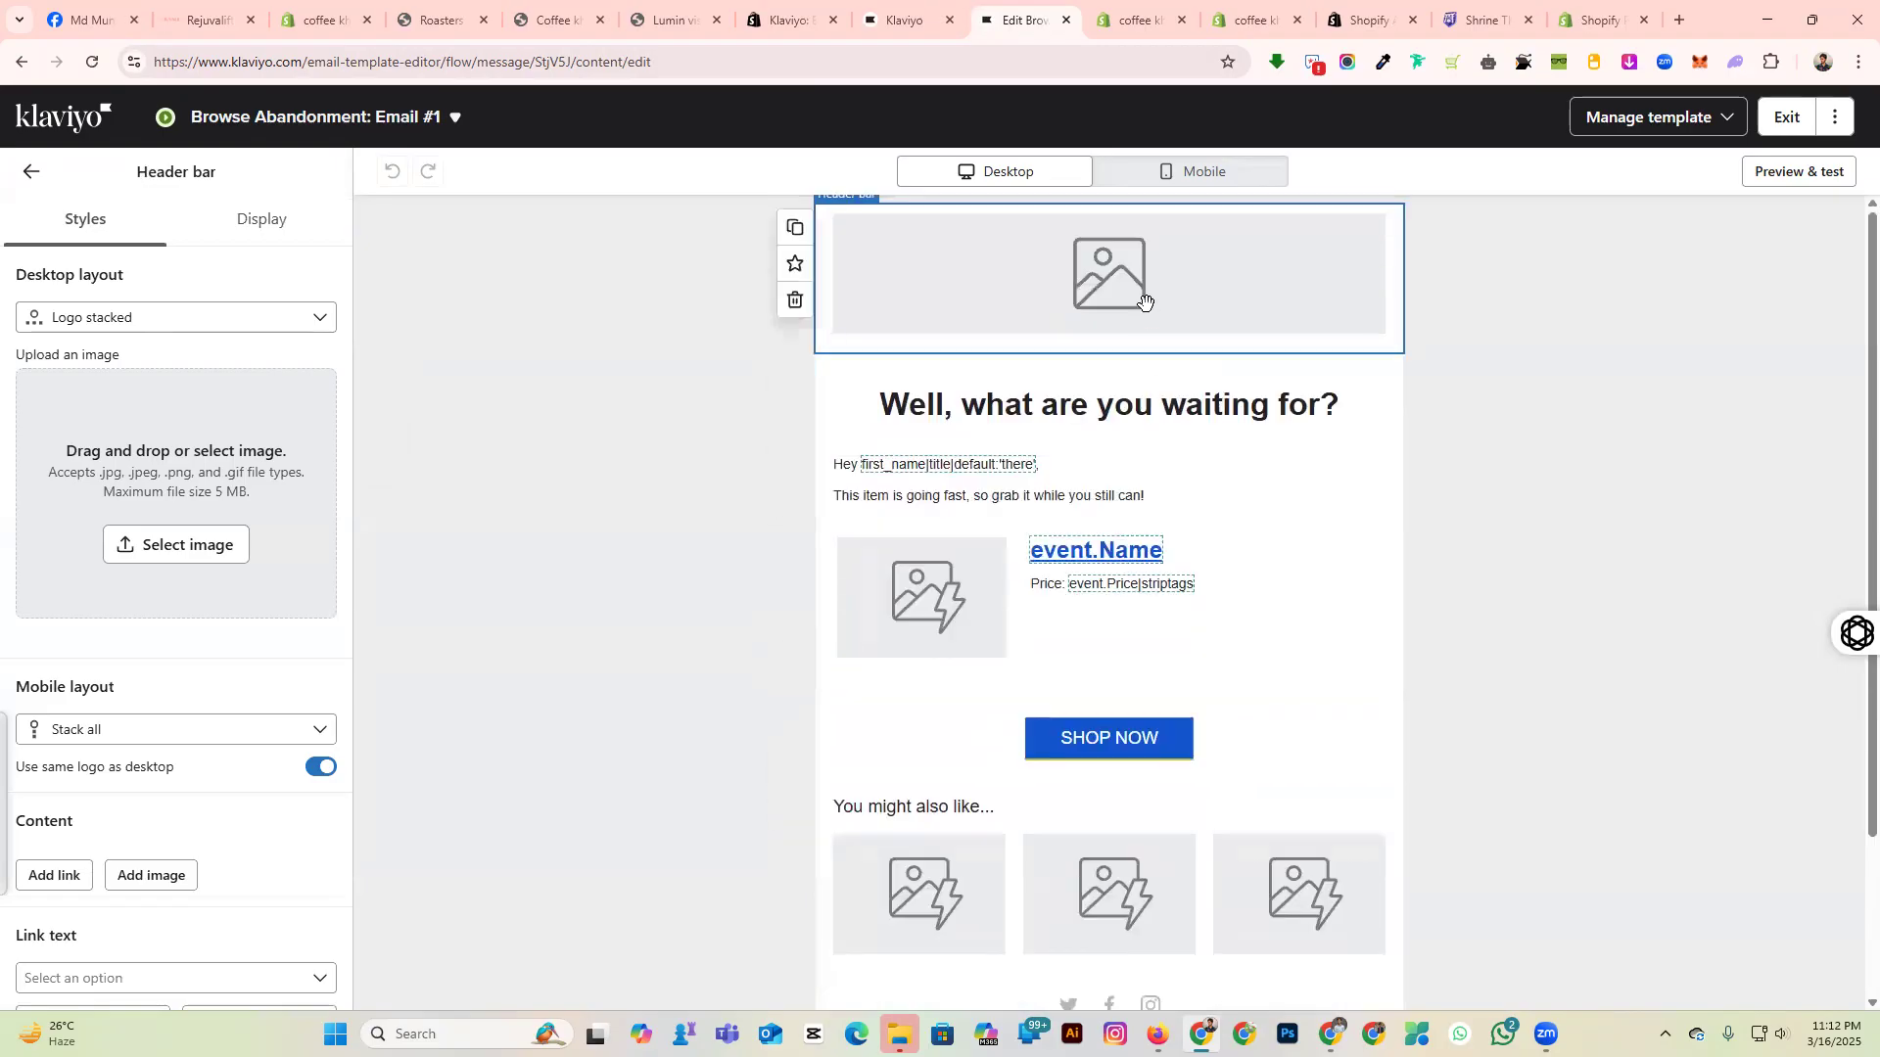
pyautogui.click(131, 546)
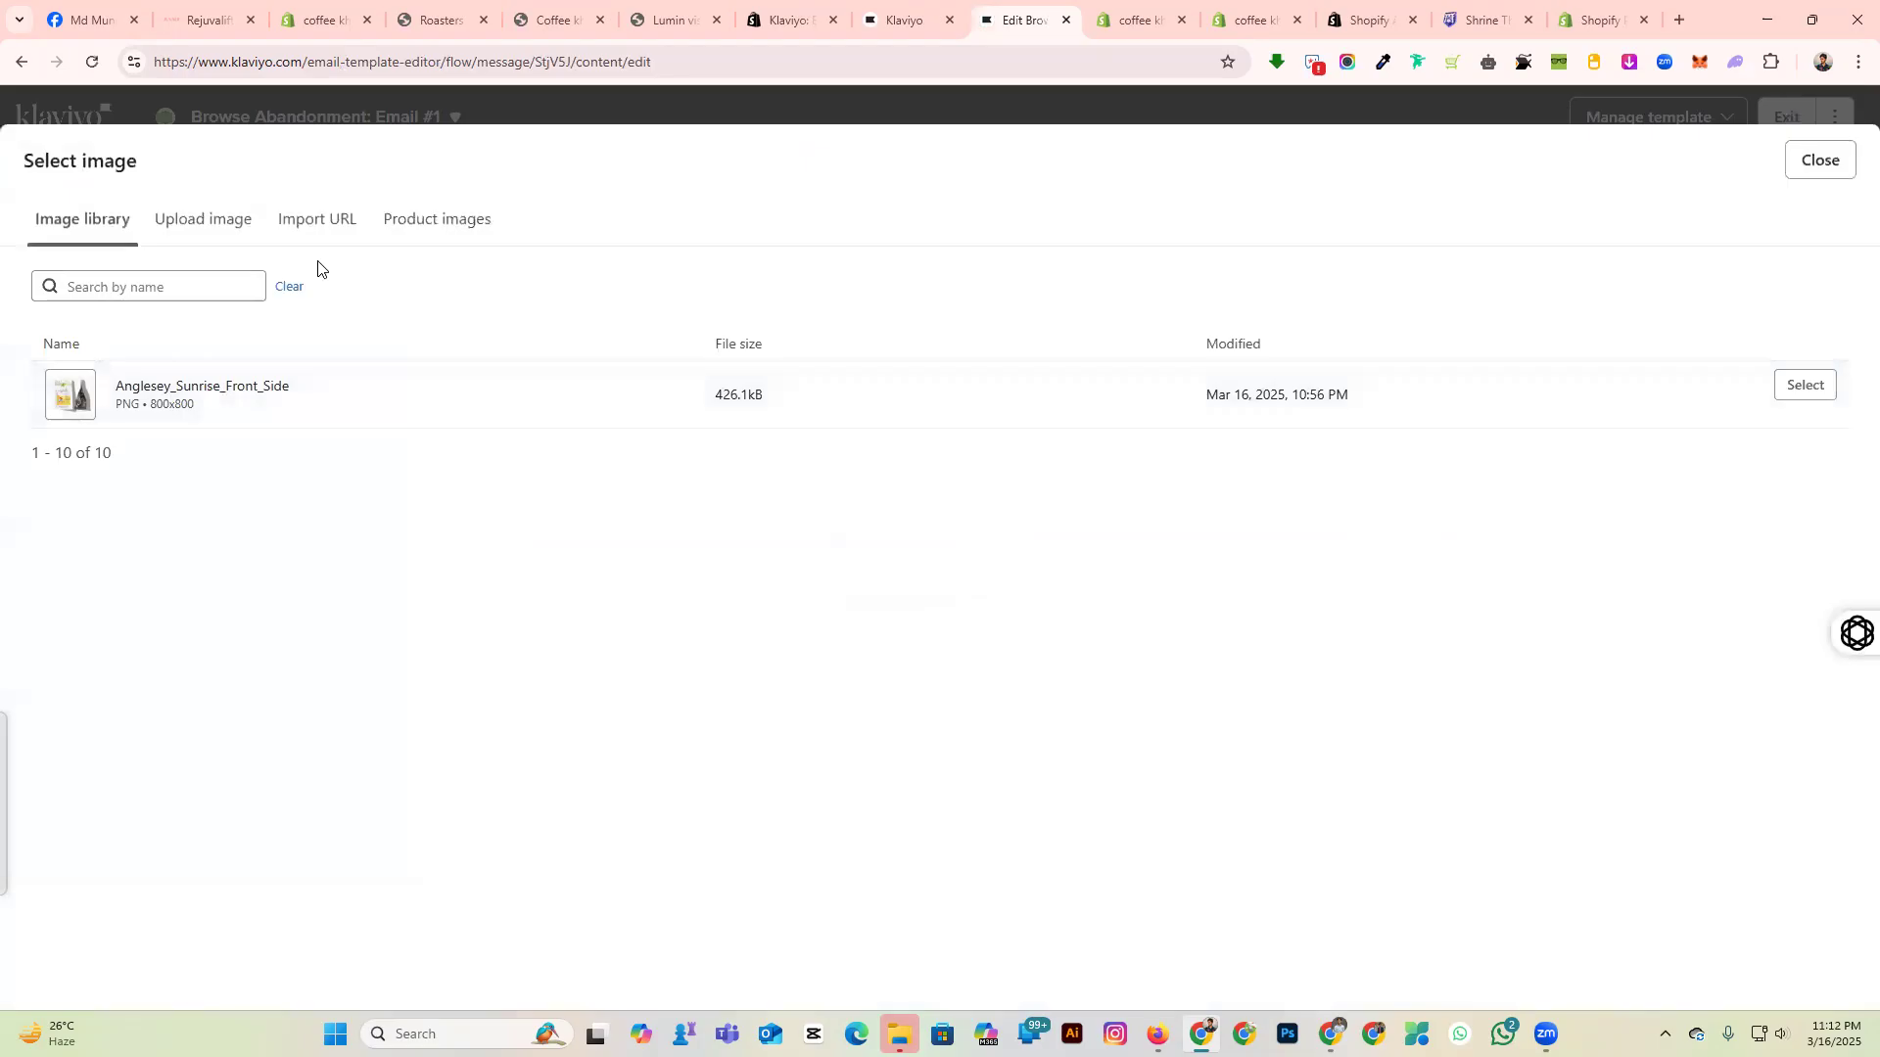
# Switch to the store preview, go to its home page and copy the image address of the coffee hero banner.
pyautogui.click(441, 20)
pyautogui.scroll(8, 801, 450)
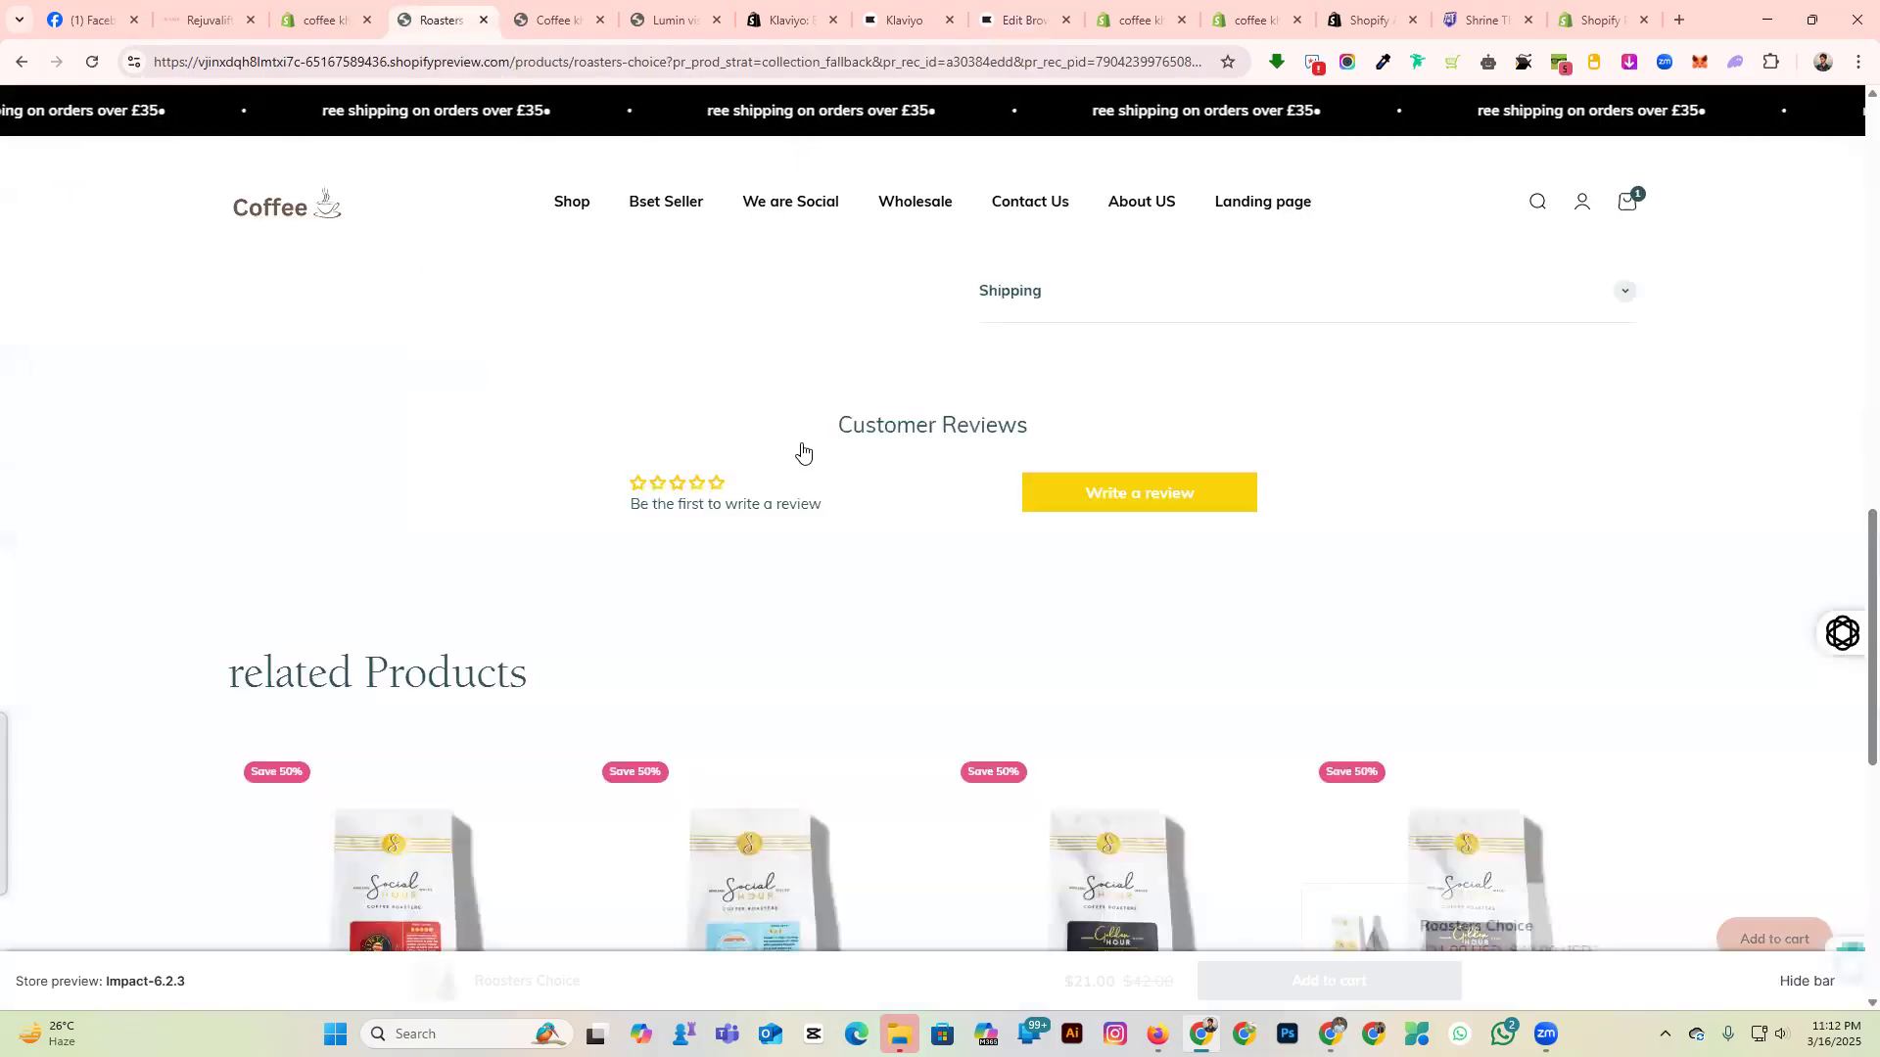
pyautogui.scroll(10, 801, 448)
pyautogui.click(297, 195)
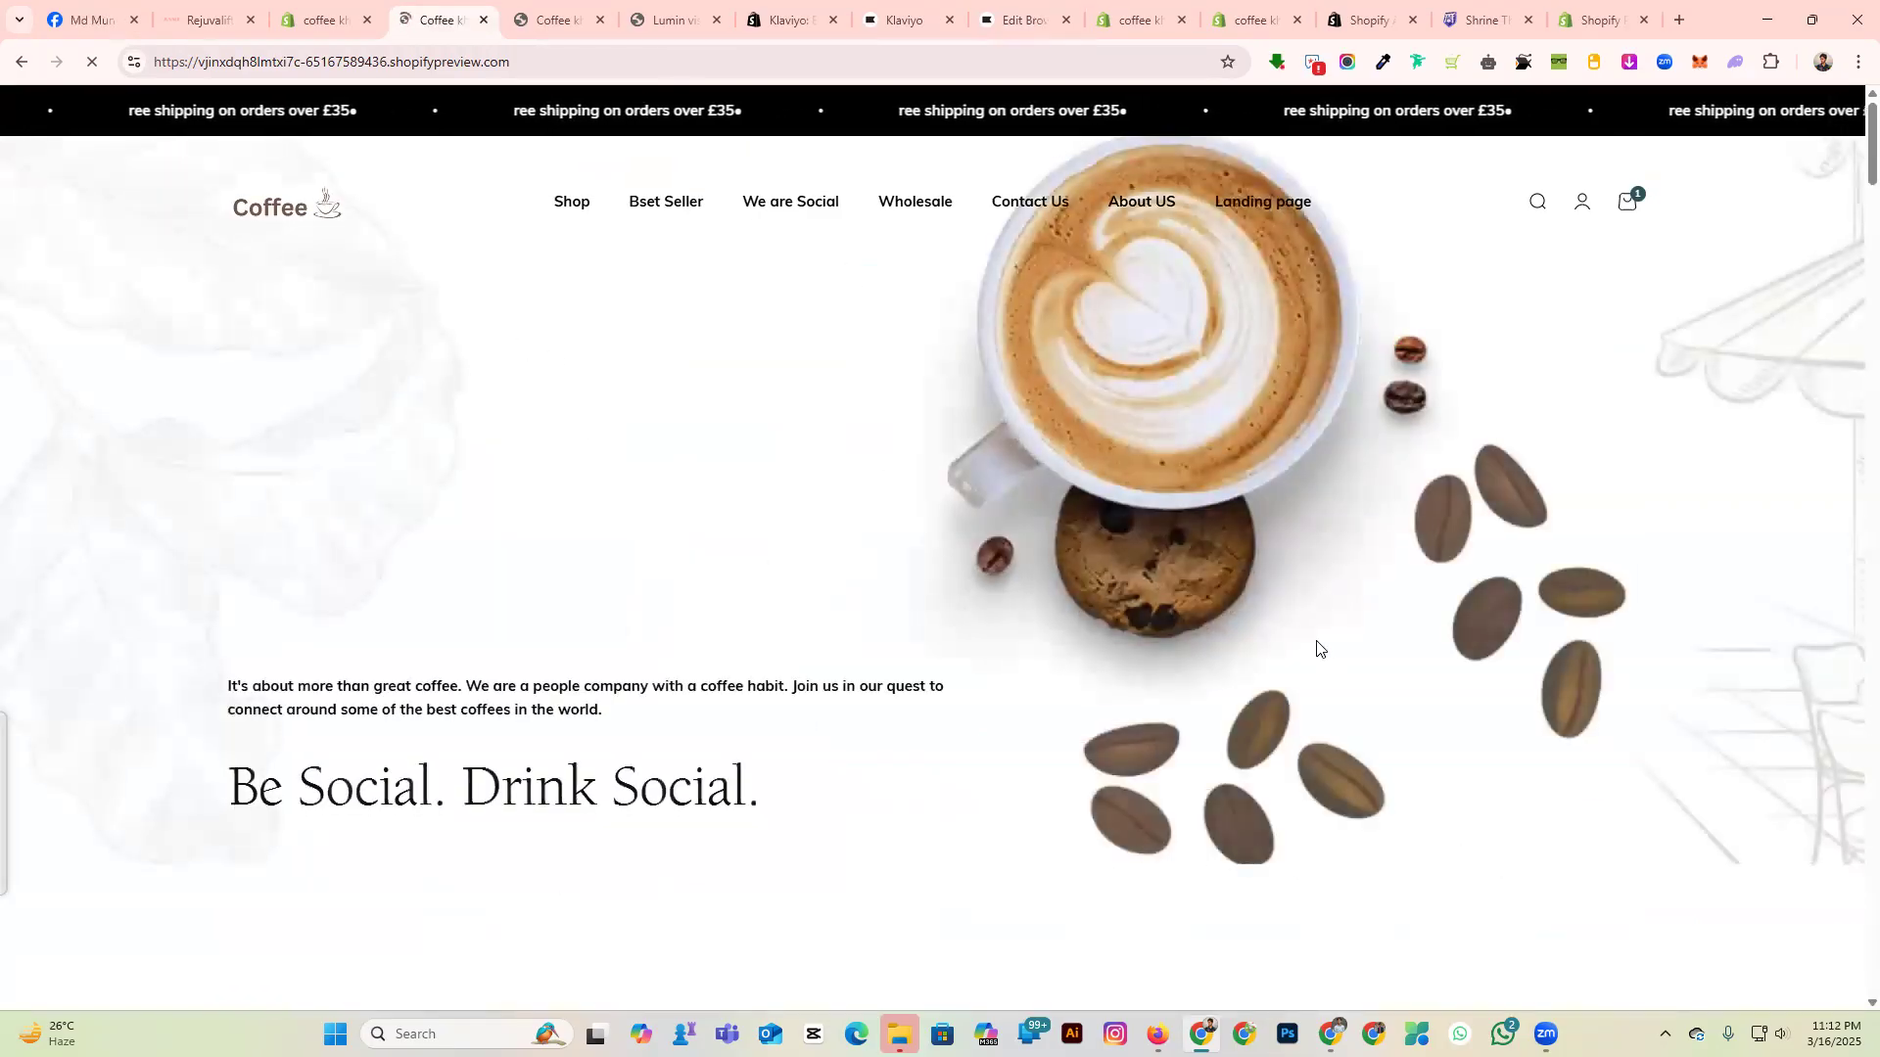
pyautogui.rightClick(1252, 406)
pyautogui.click(1190, 311)
# Return to the email editor and import the copied banner image URL as the header bar image.
pyautogui.click(1019, 19)
pyautogui.click(333, 231)
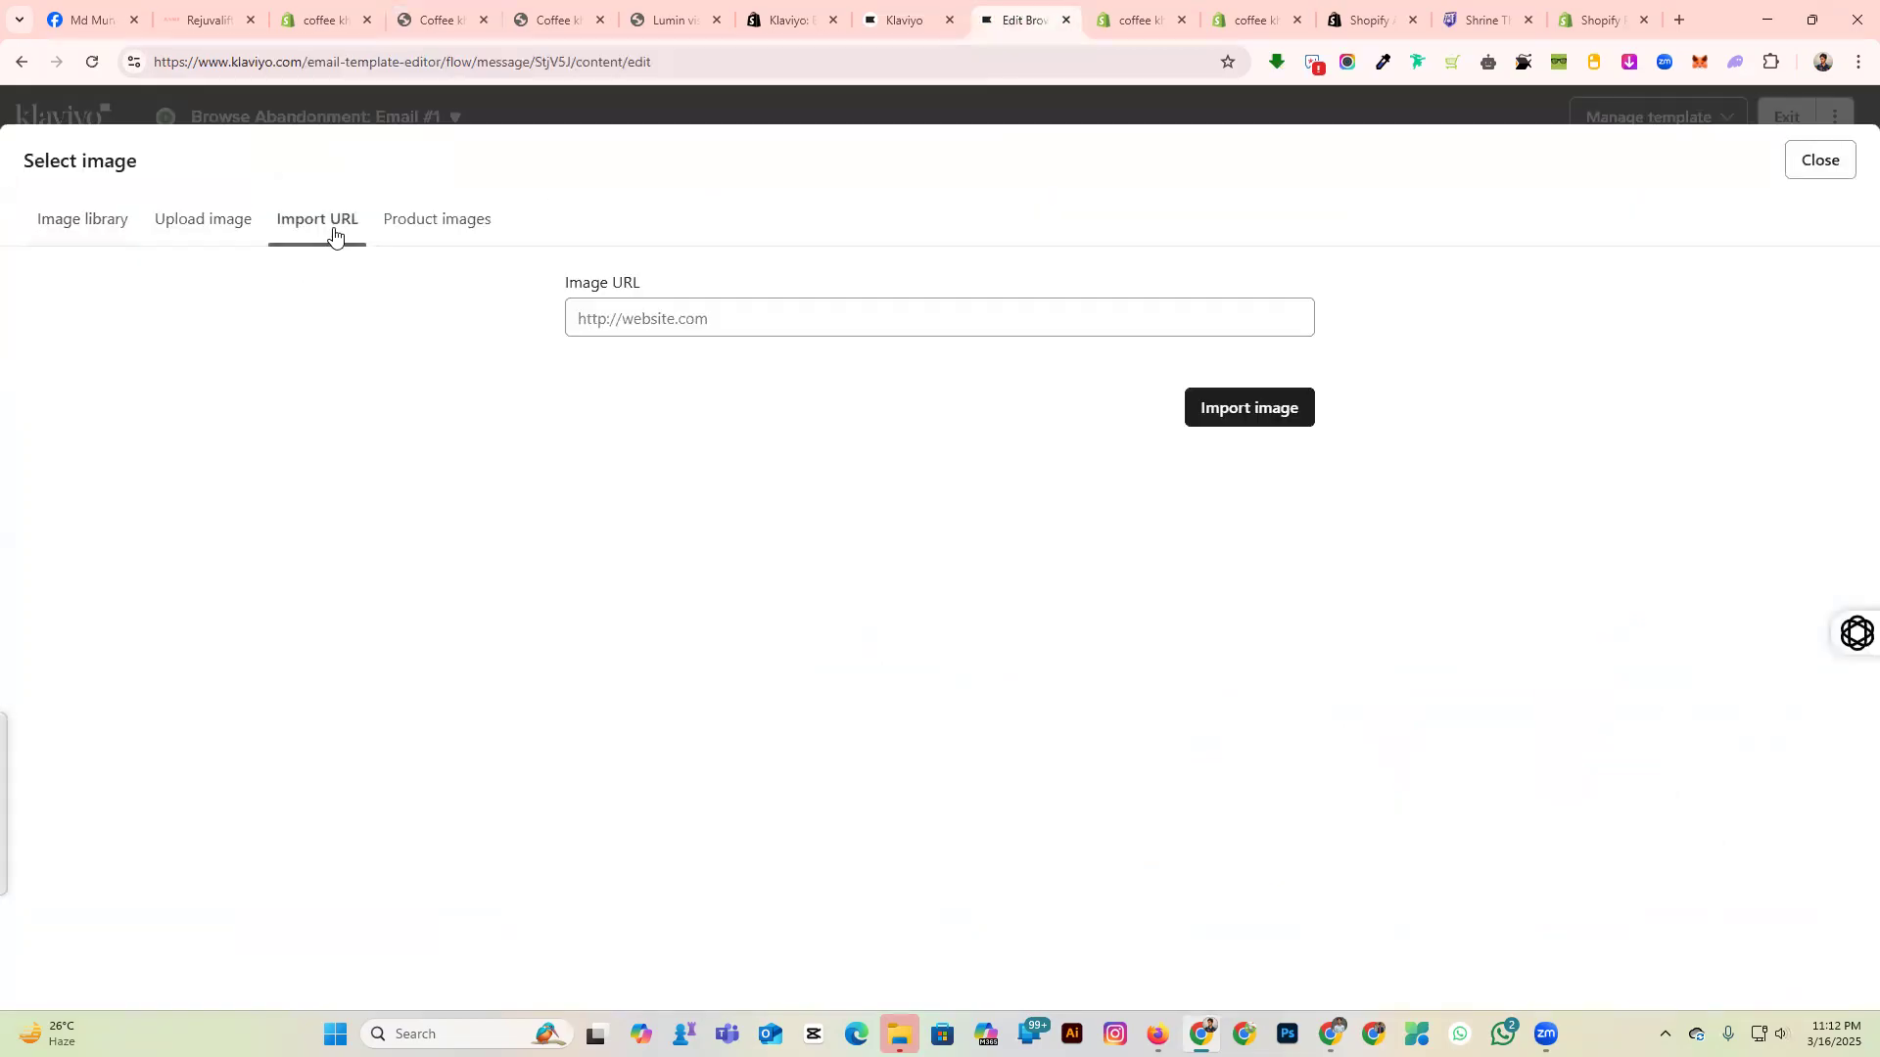
pyautogui.click(642, 318)
pyautogui.rightClick(646, 319)
pyautogui.click(734, 507)
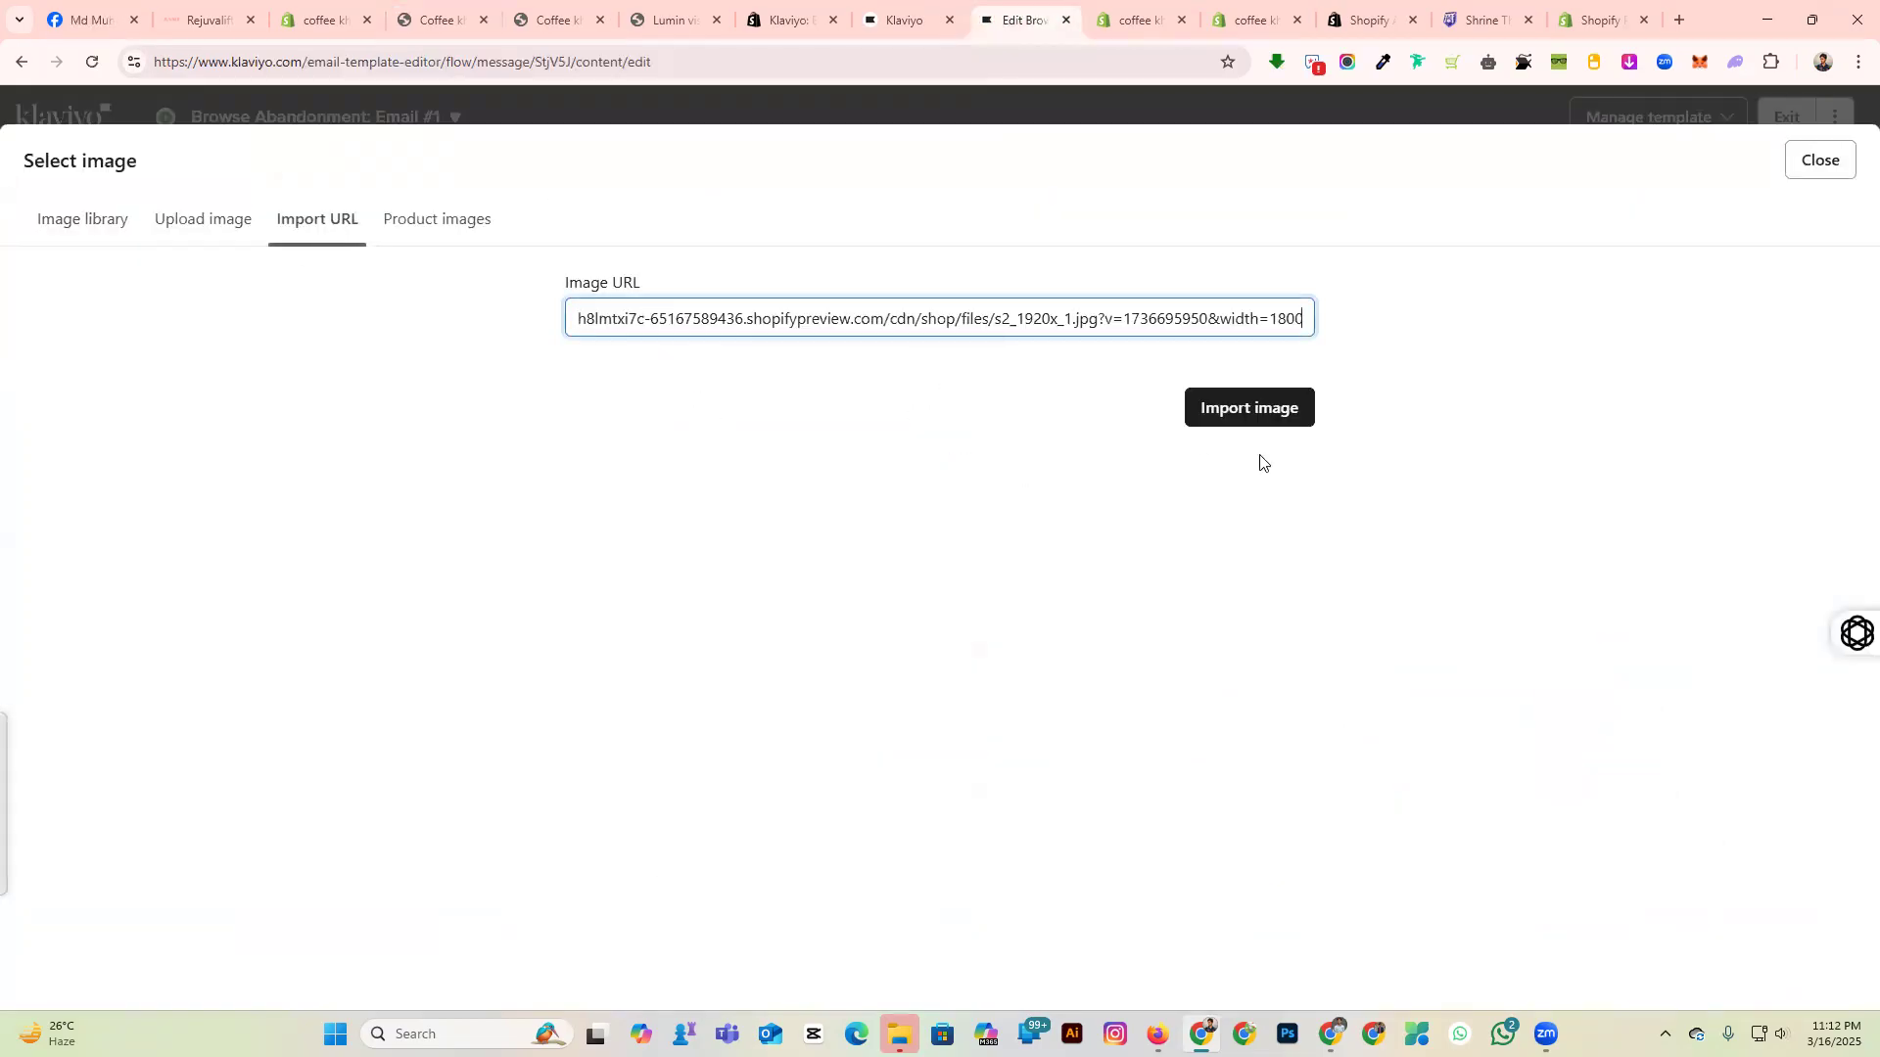
pyautogui.click(1272, 423)
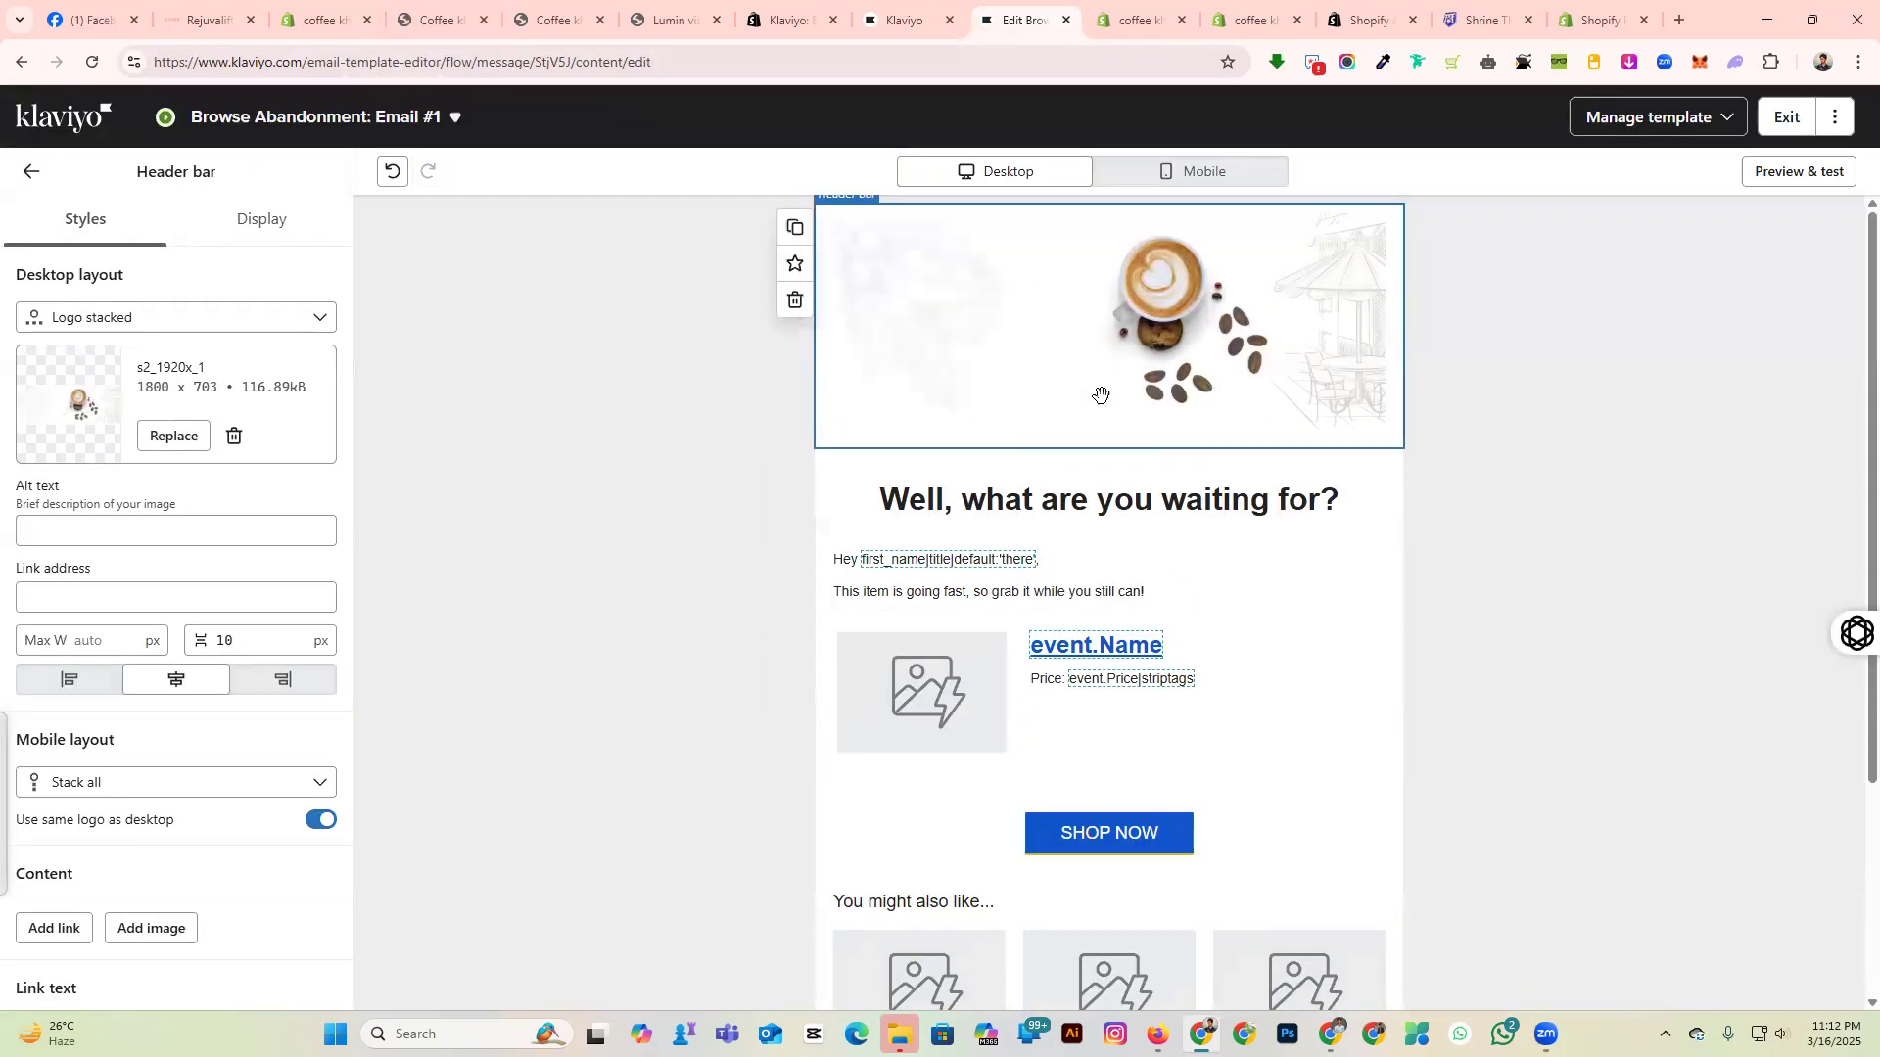
# Check the heading block's settings and show the source code of the greeting text block.
pyautogui.click(1028, 511)
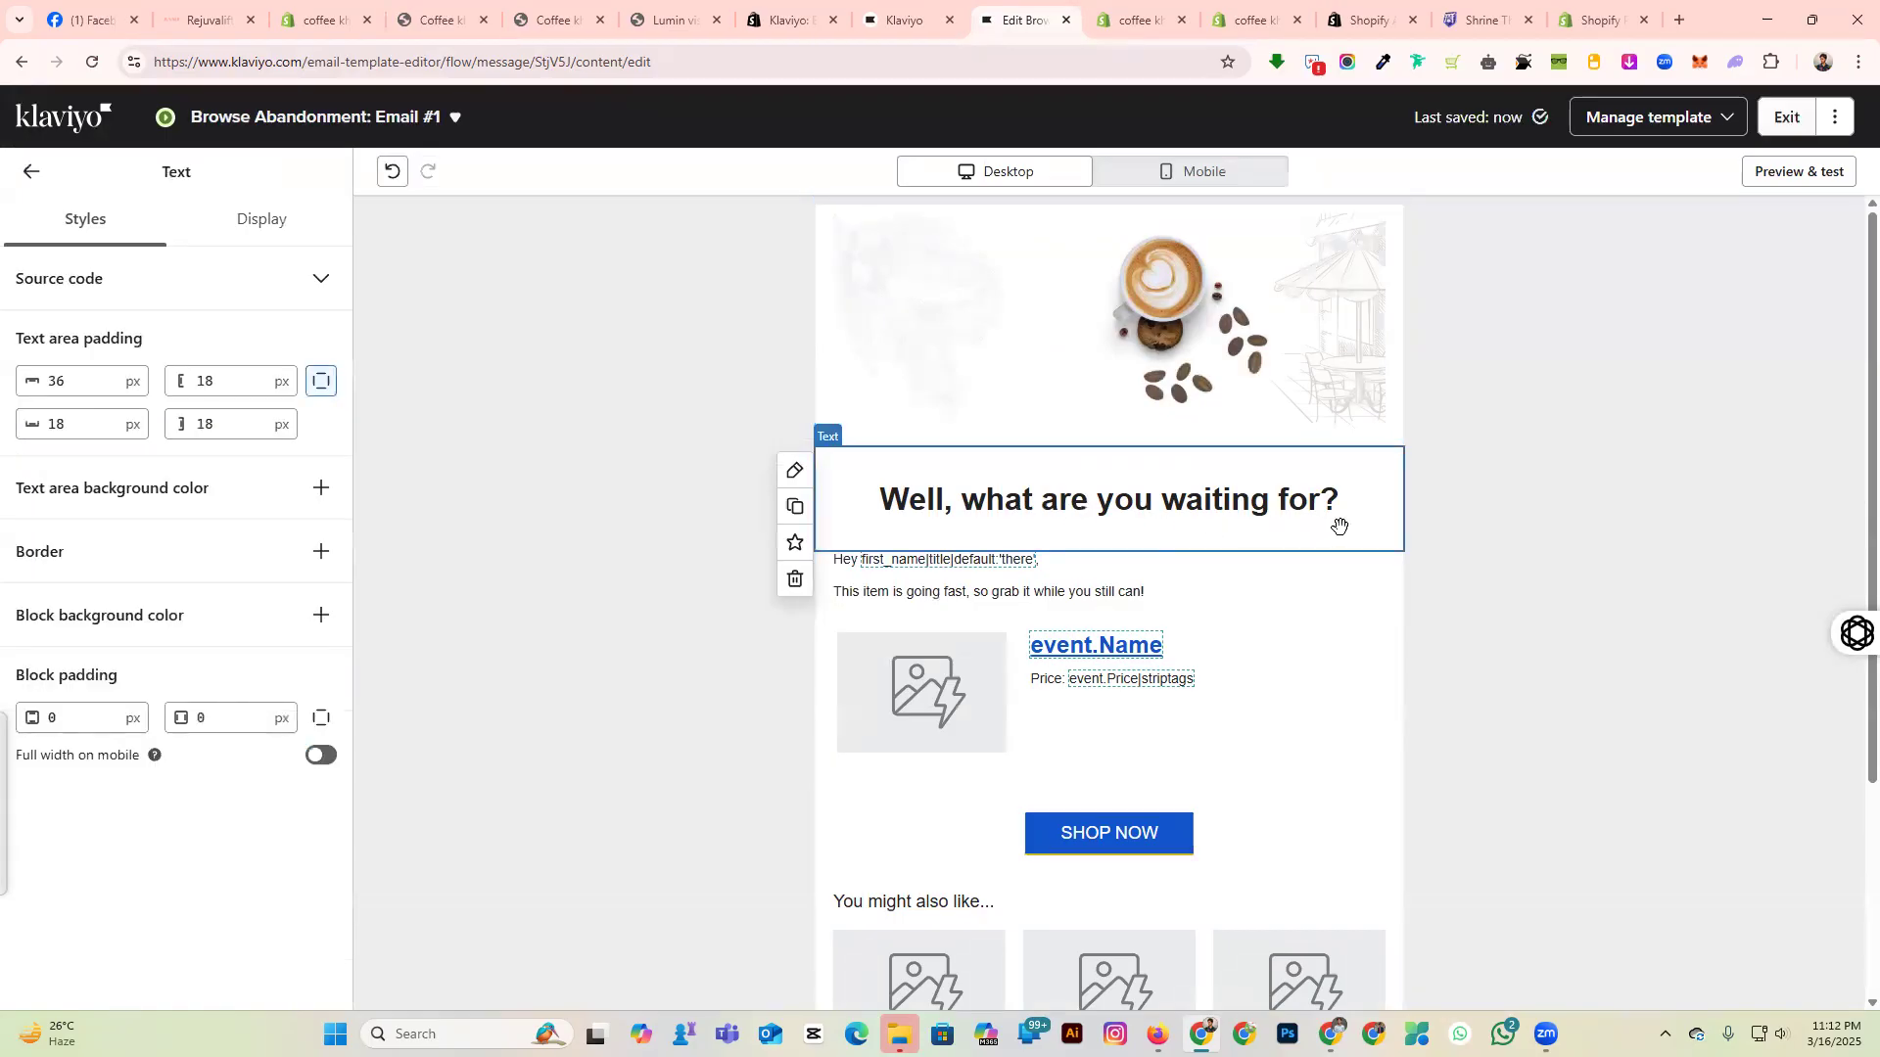
pyautogui.click(881, 578)
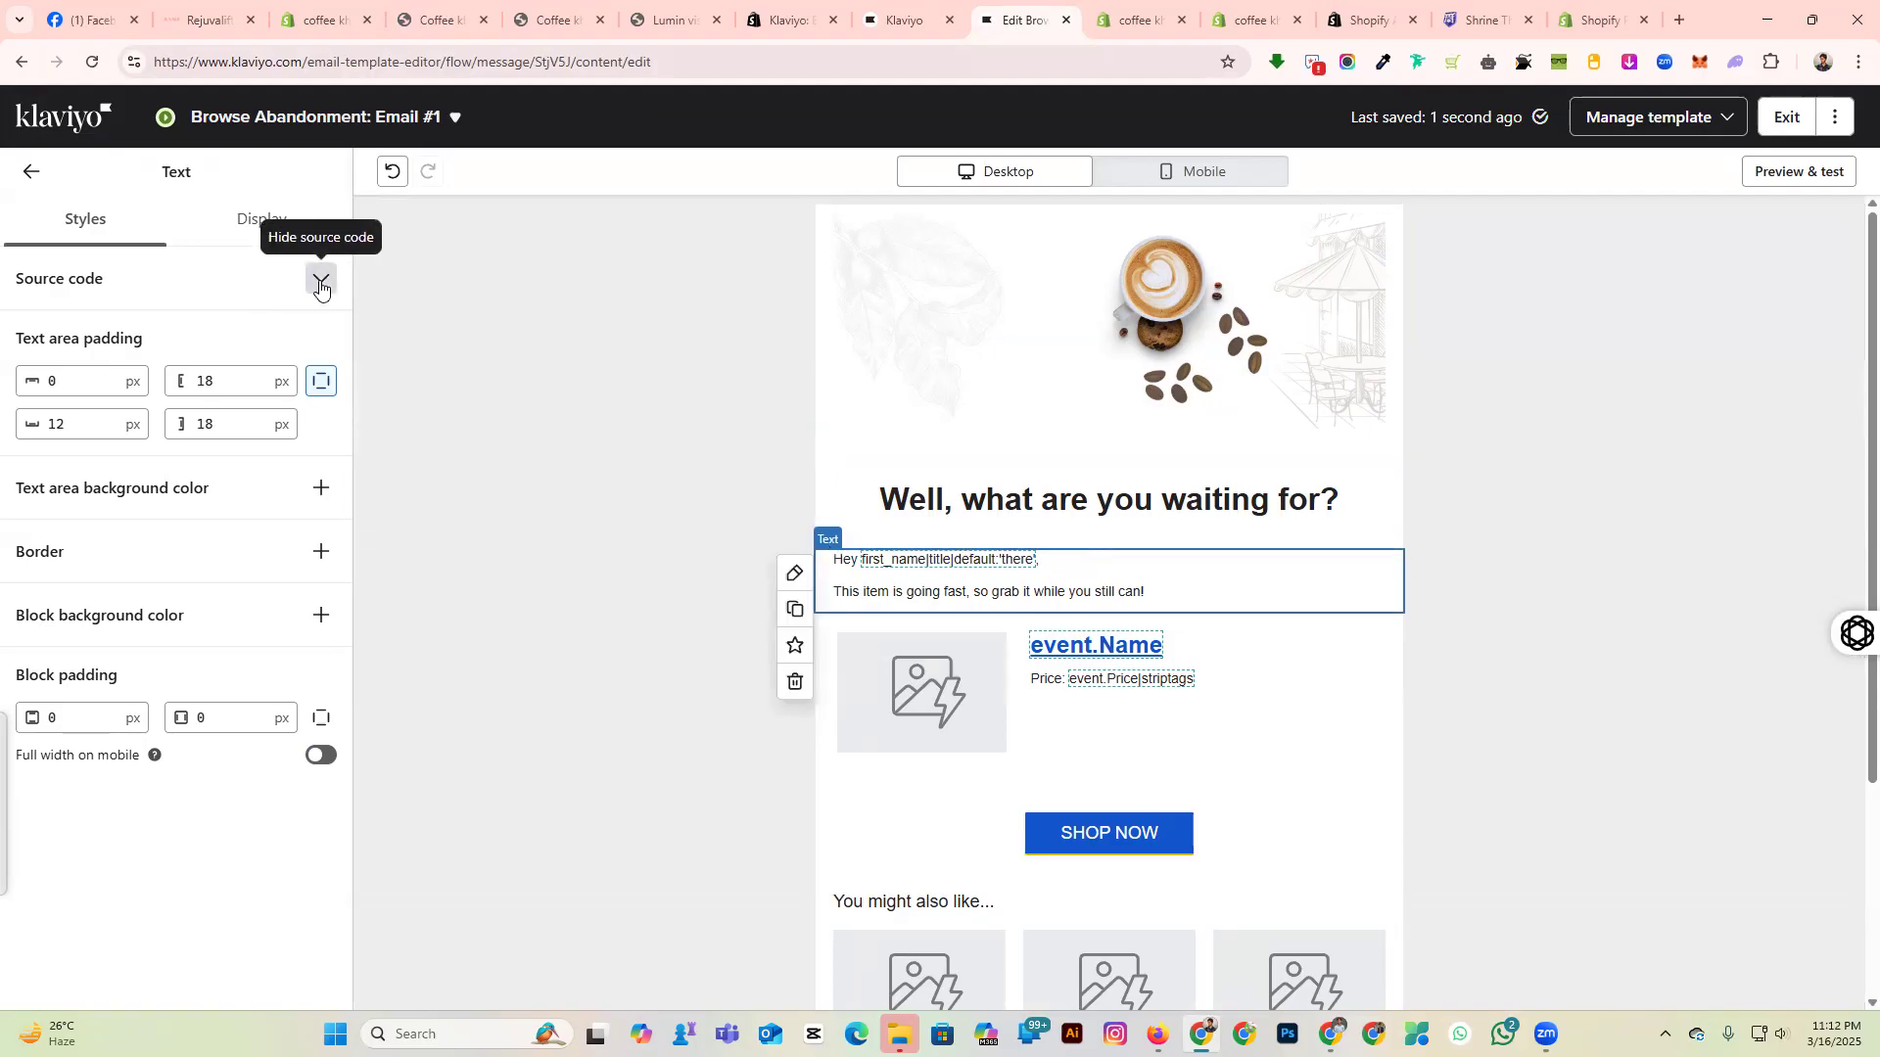
pyautogui.click(318, 279)
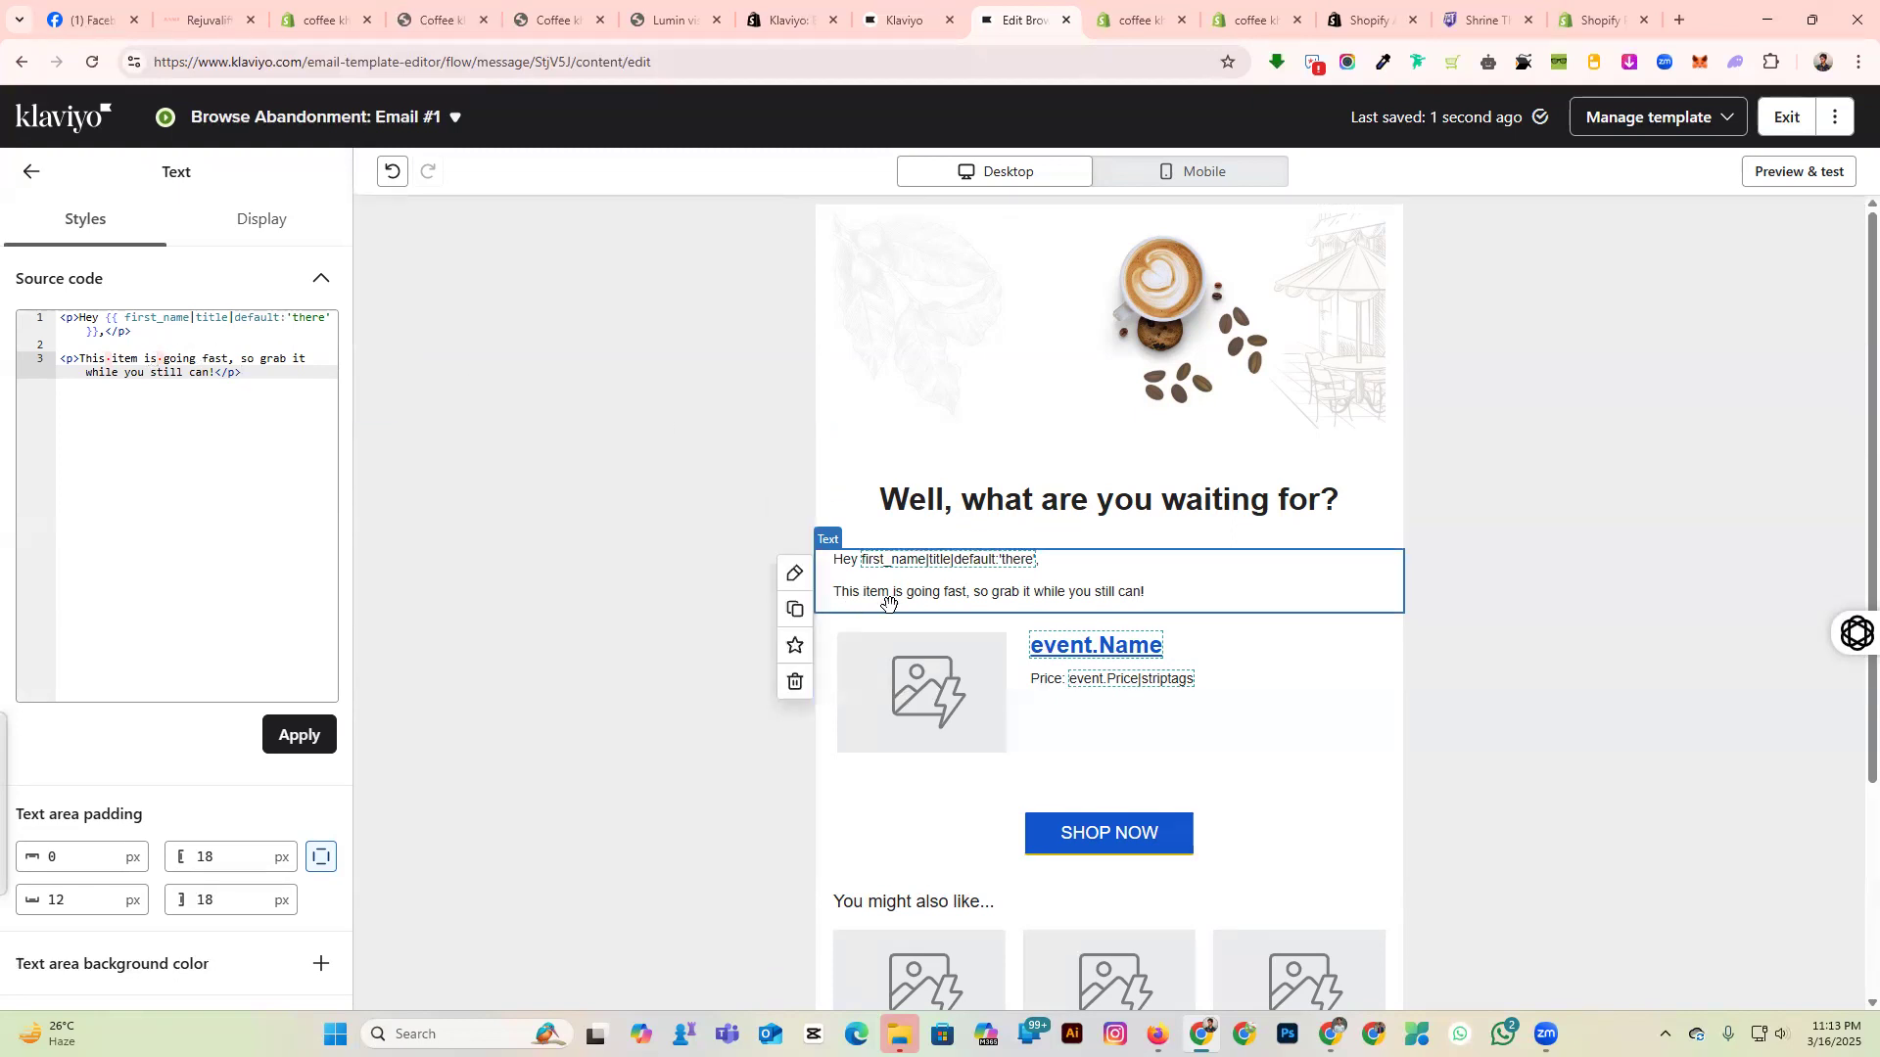
# Try appending sample text to the last sentence of the greeting text block and erase it again.
pyautogui.click(931, 593)
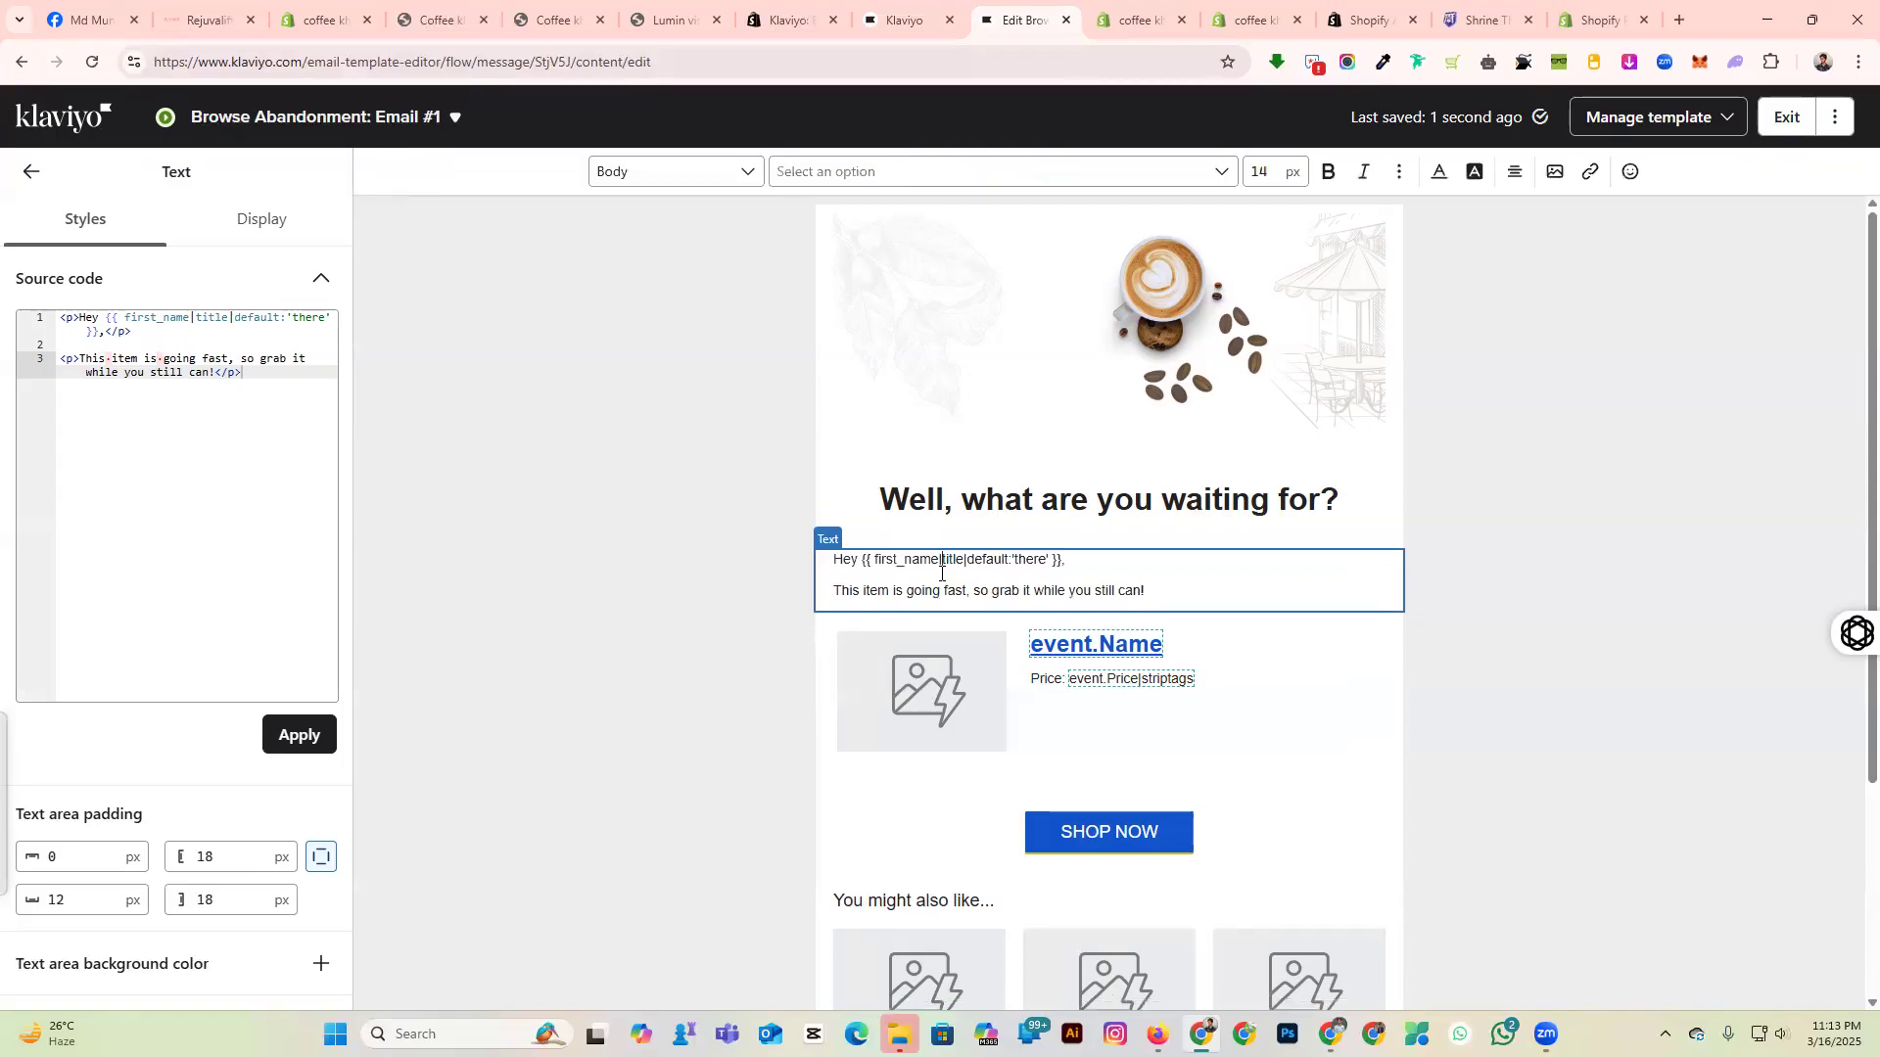
pyautogui.tripleClick(860, 591)
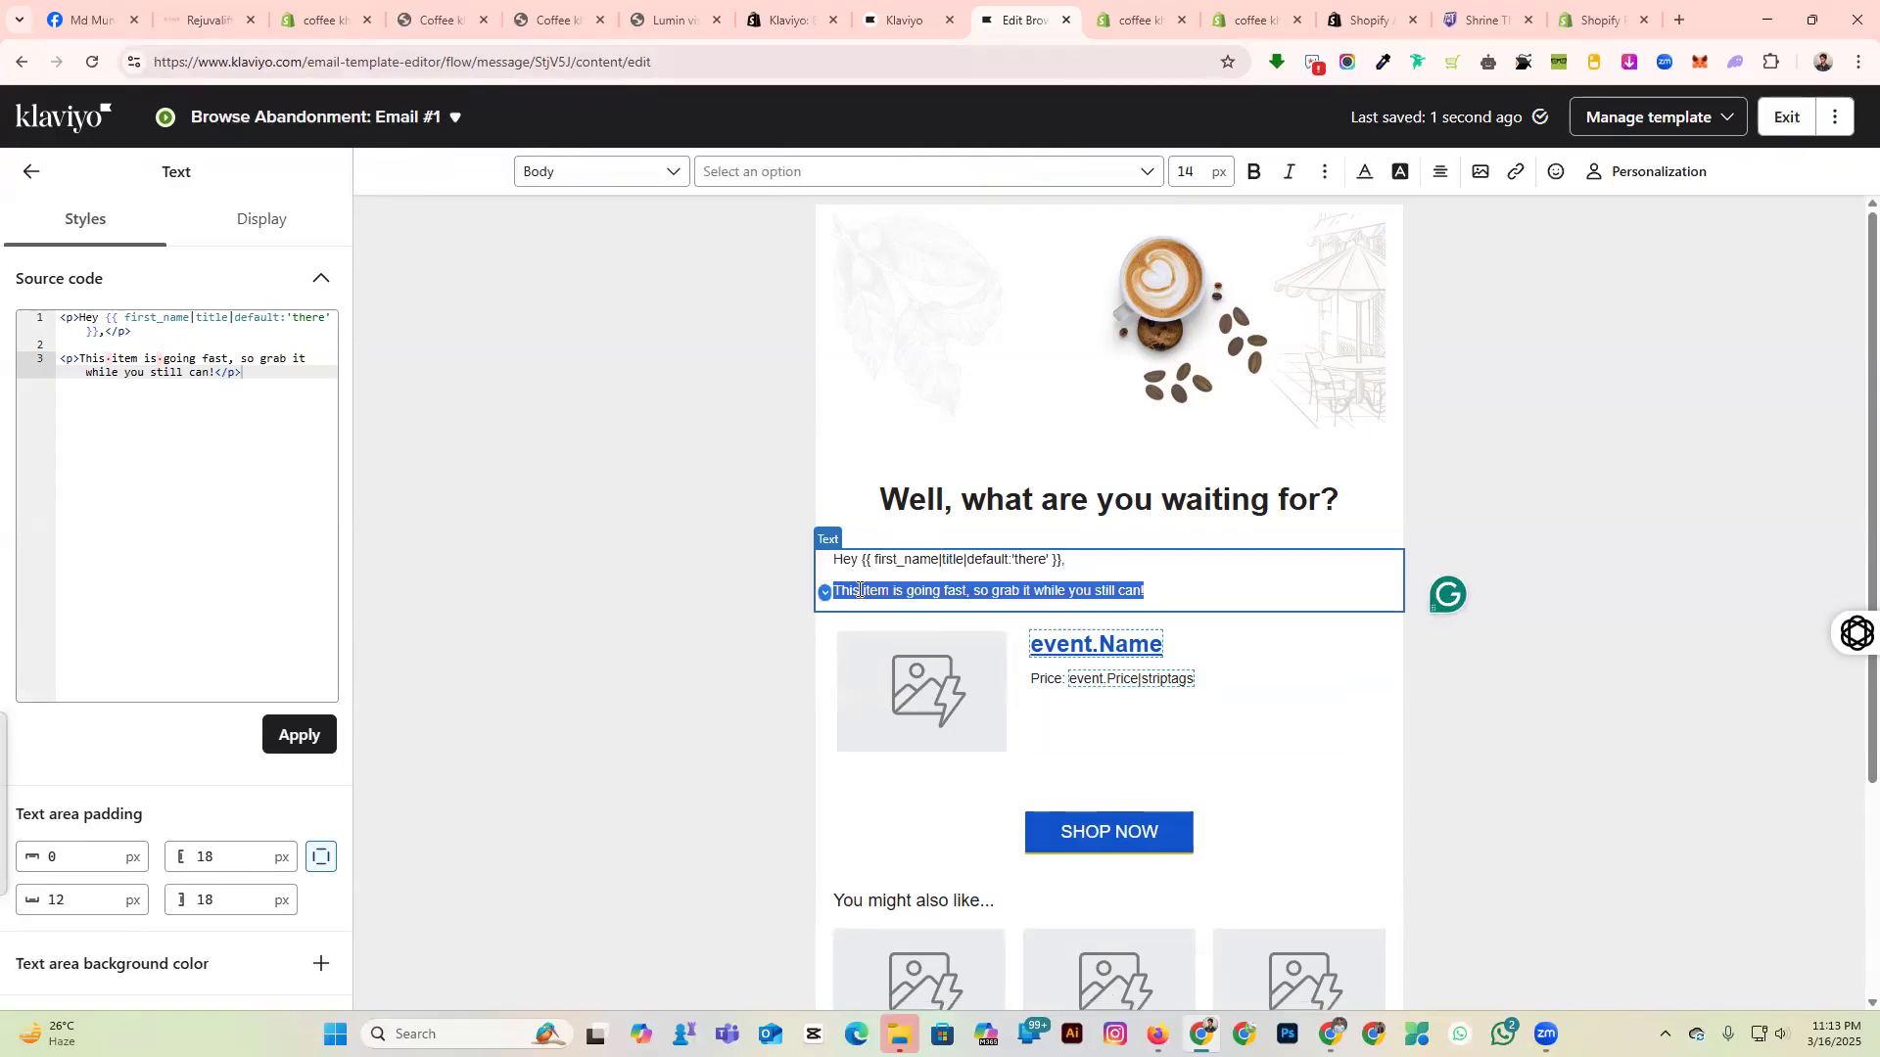
pyautogui.click(1155, 592)
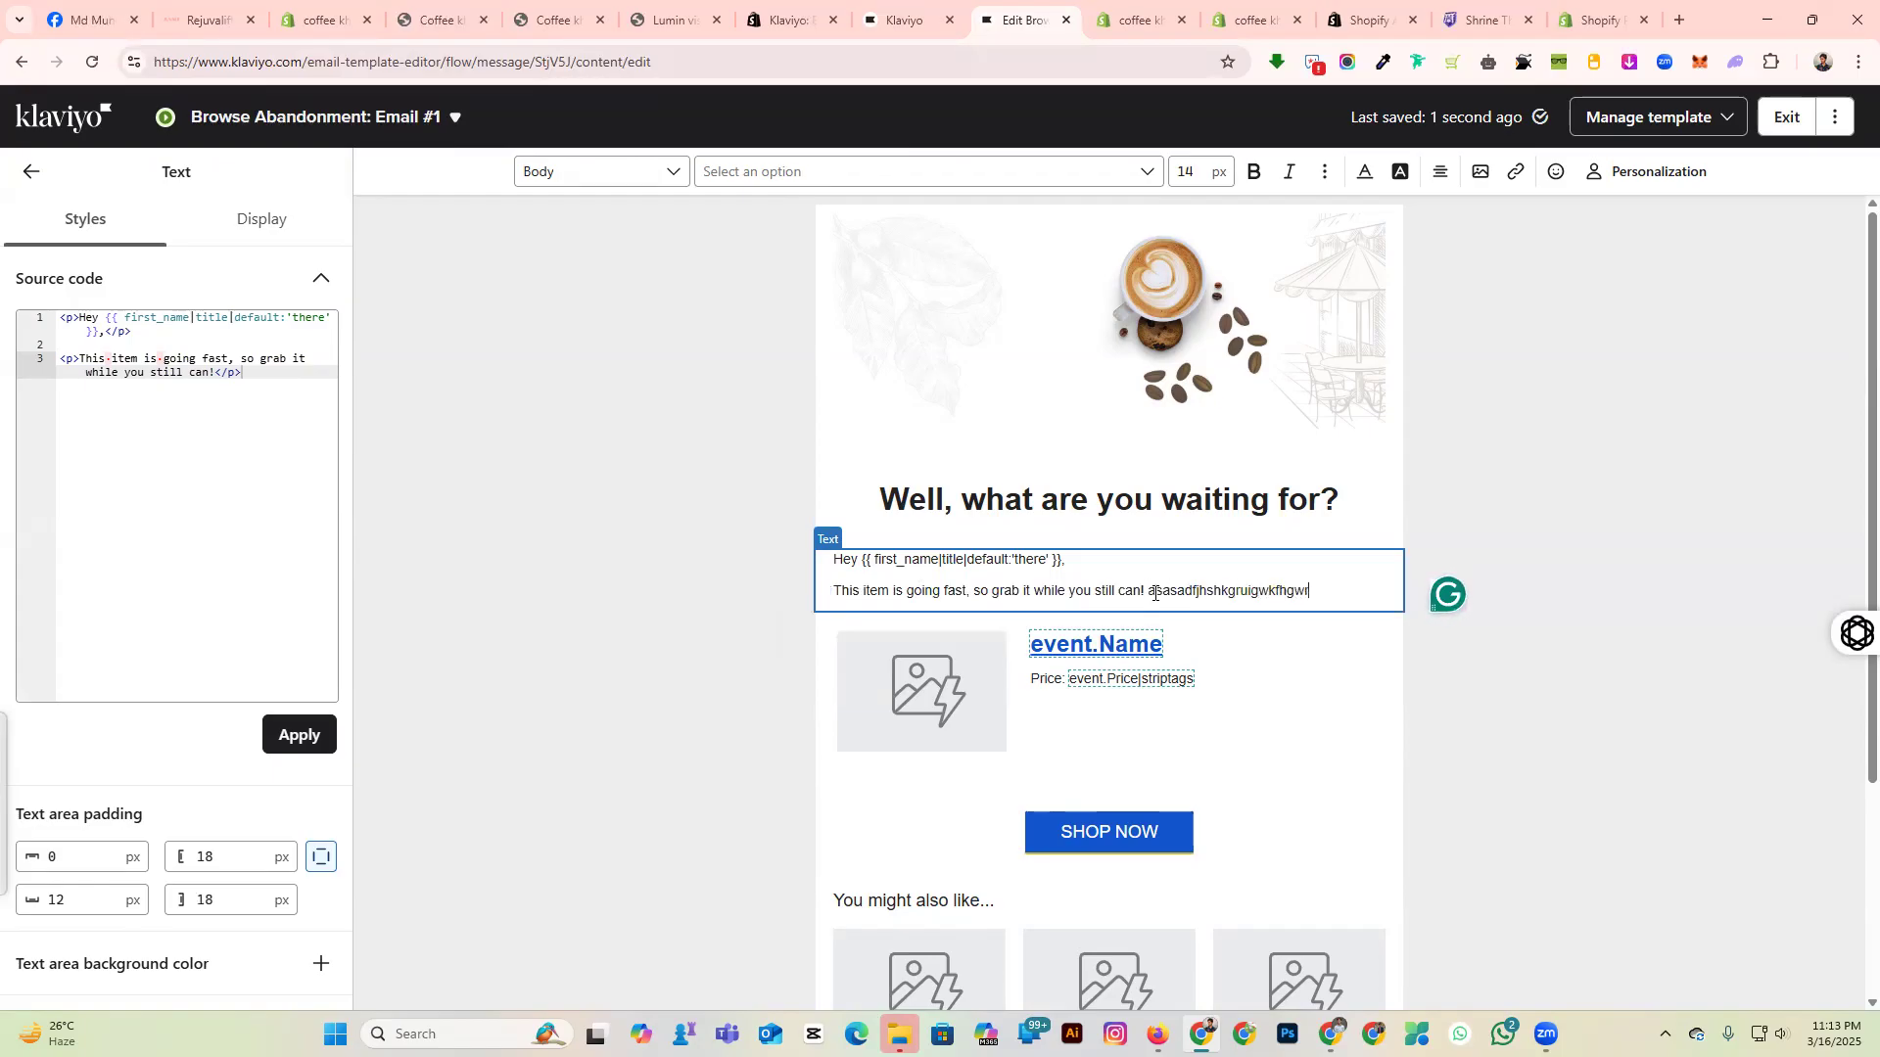
pyautogui.press('BackSpace')
pyautogui.press('BackSpace')
pyautogui.press('BackSpace')
pyautogui.press('BackSpace')
pyautogui.press('BackSpace')
pyautogui.press('BackSpace')
pyautogui.press('BackSpace')
pyautogui.press('BackSpace')
pyautogui.press('BackSpace')
pyautogui.press('BackSpace')
pyautogui.press('BackSpace')
pyautogui.press('BackSpace')
pyautogui.press('BackSpace')
# Look over the greeting text and check the settings of the heading, header bar and product table blocks.
pyautogui.doubleClick(952, 589)
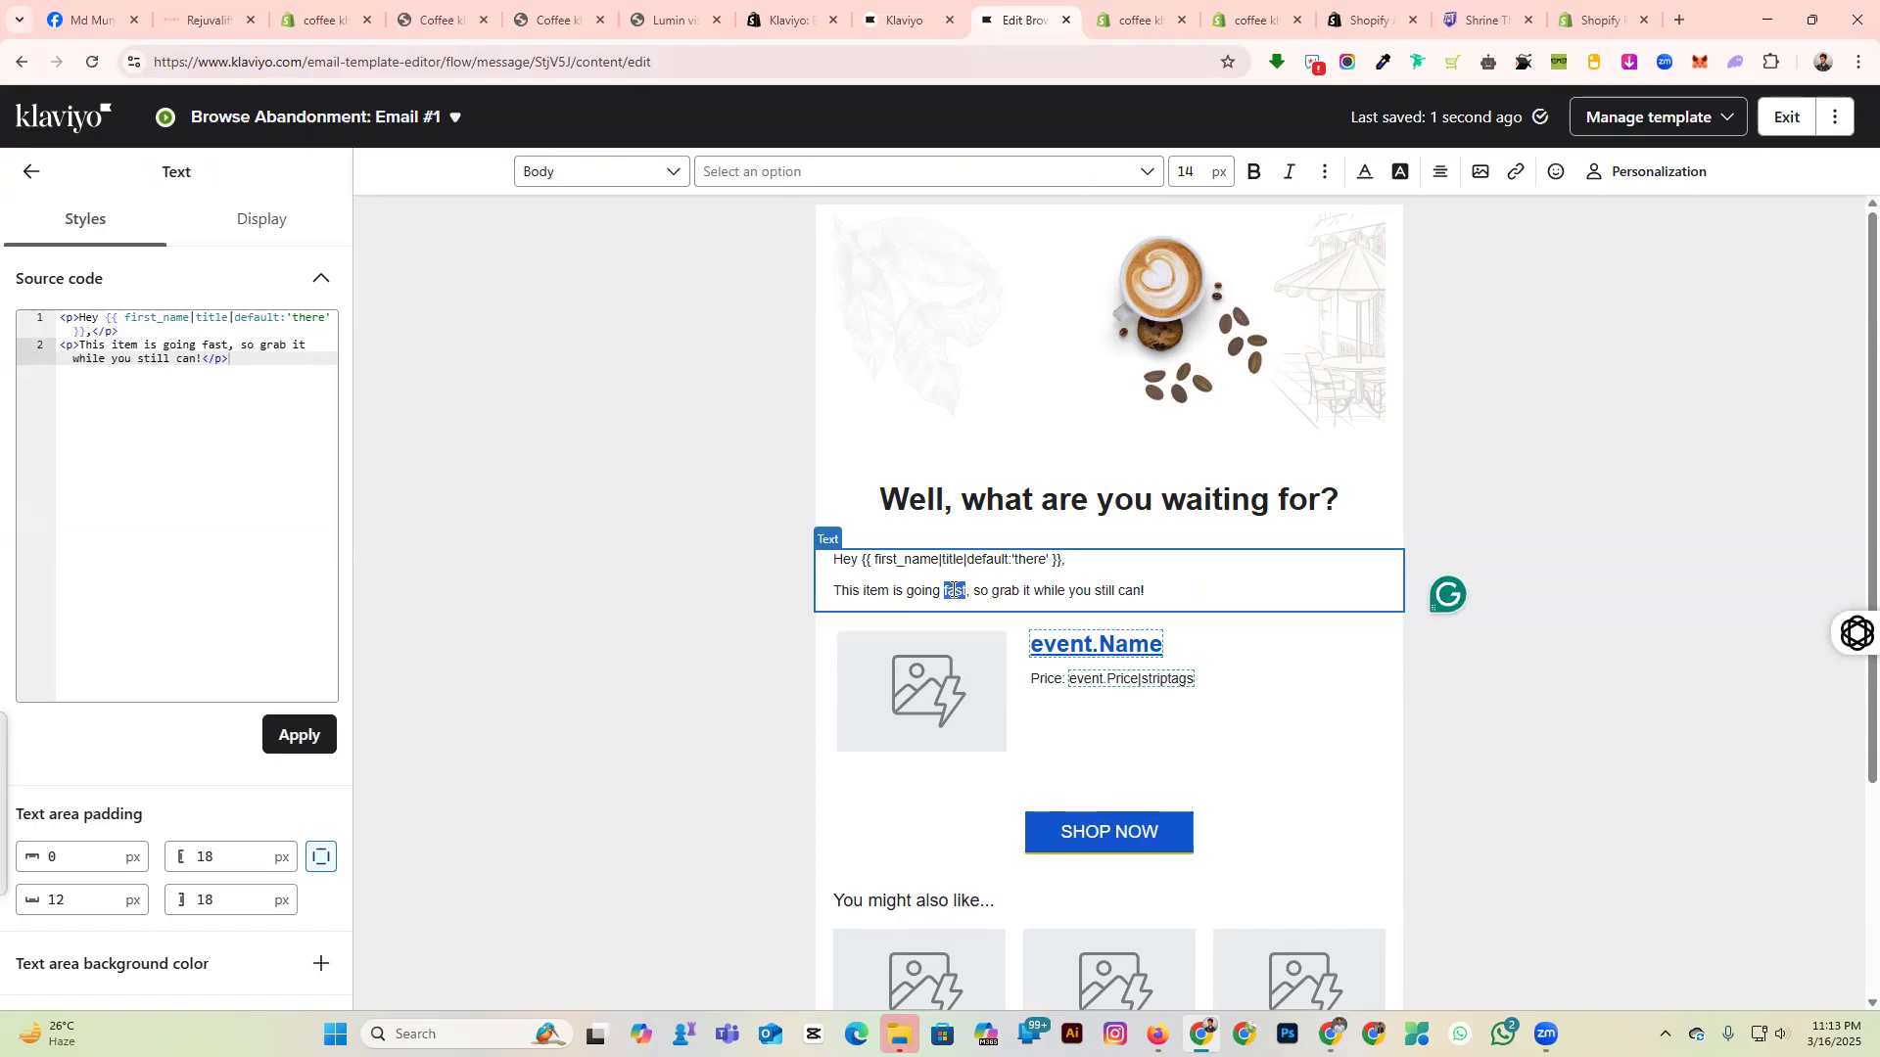
pyautogui.tripleClick(1020, 557)
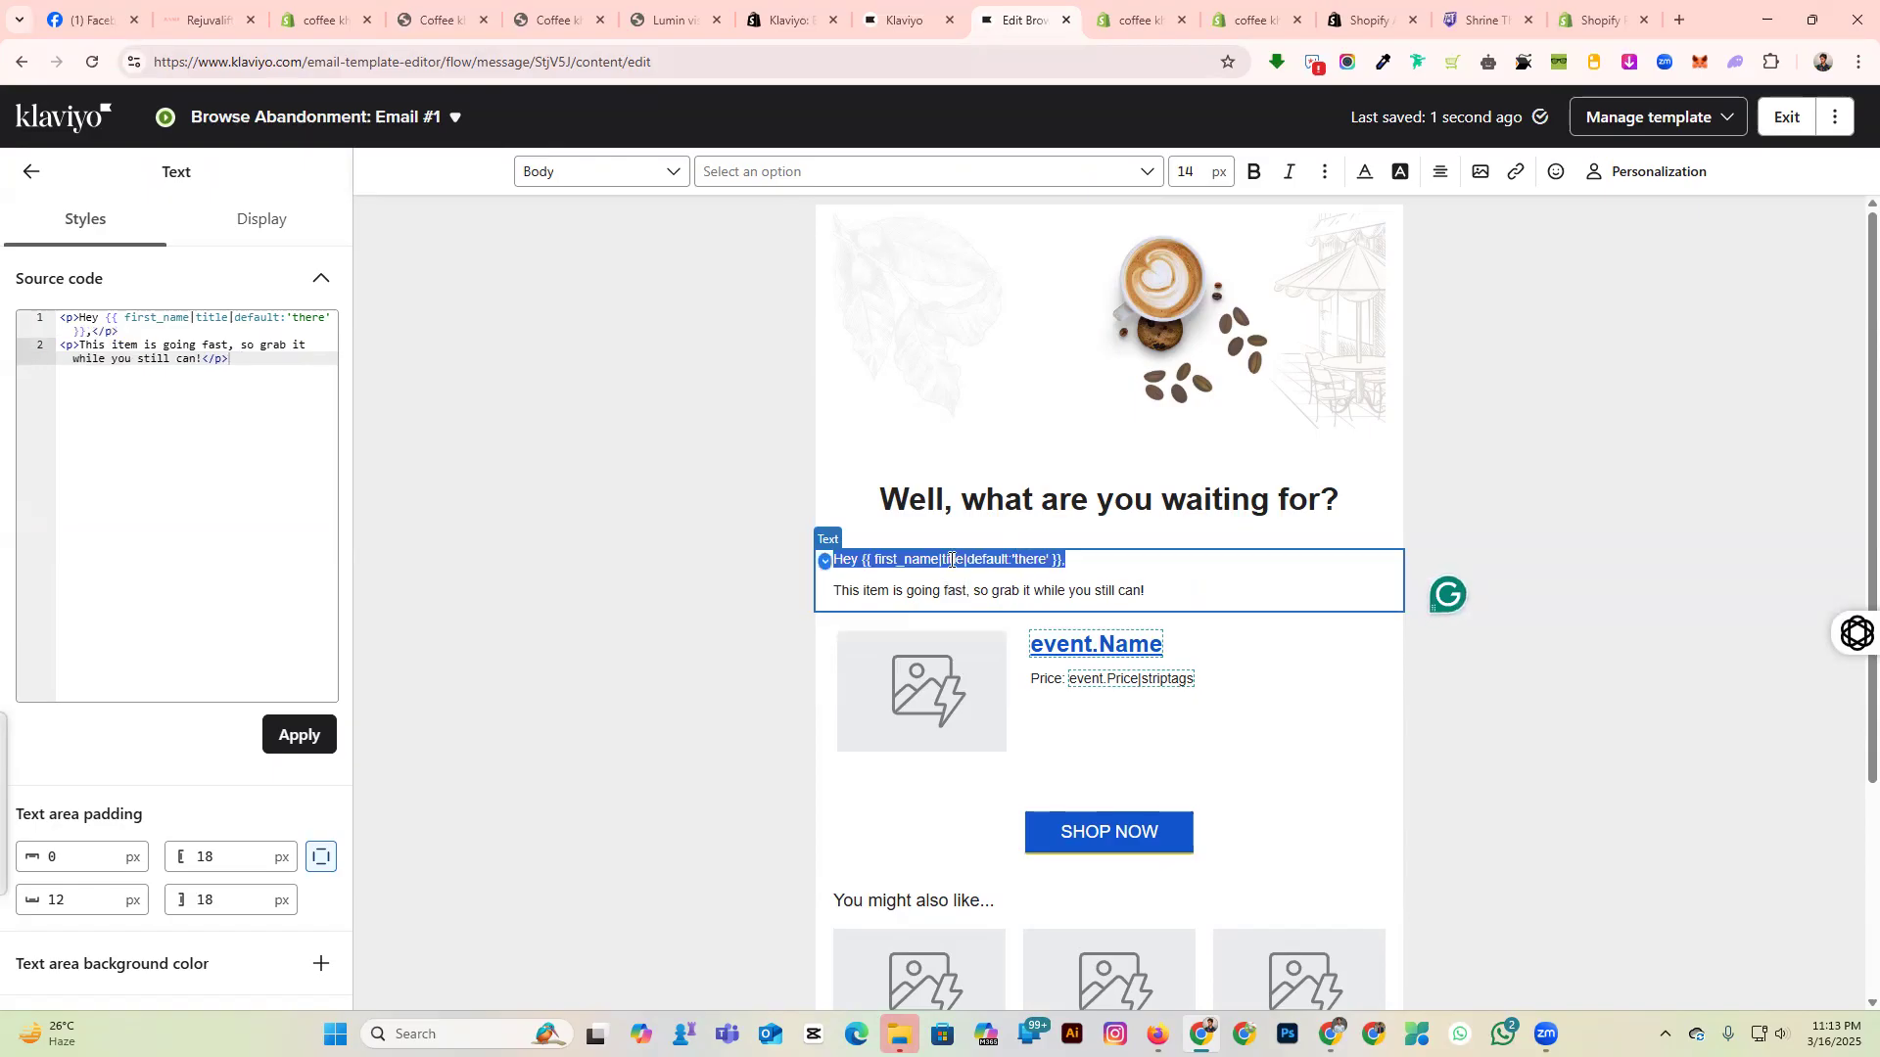
pyautogui.click(897, 559)
pyautogui.click(1135, 546)
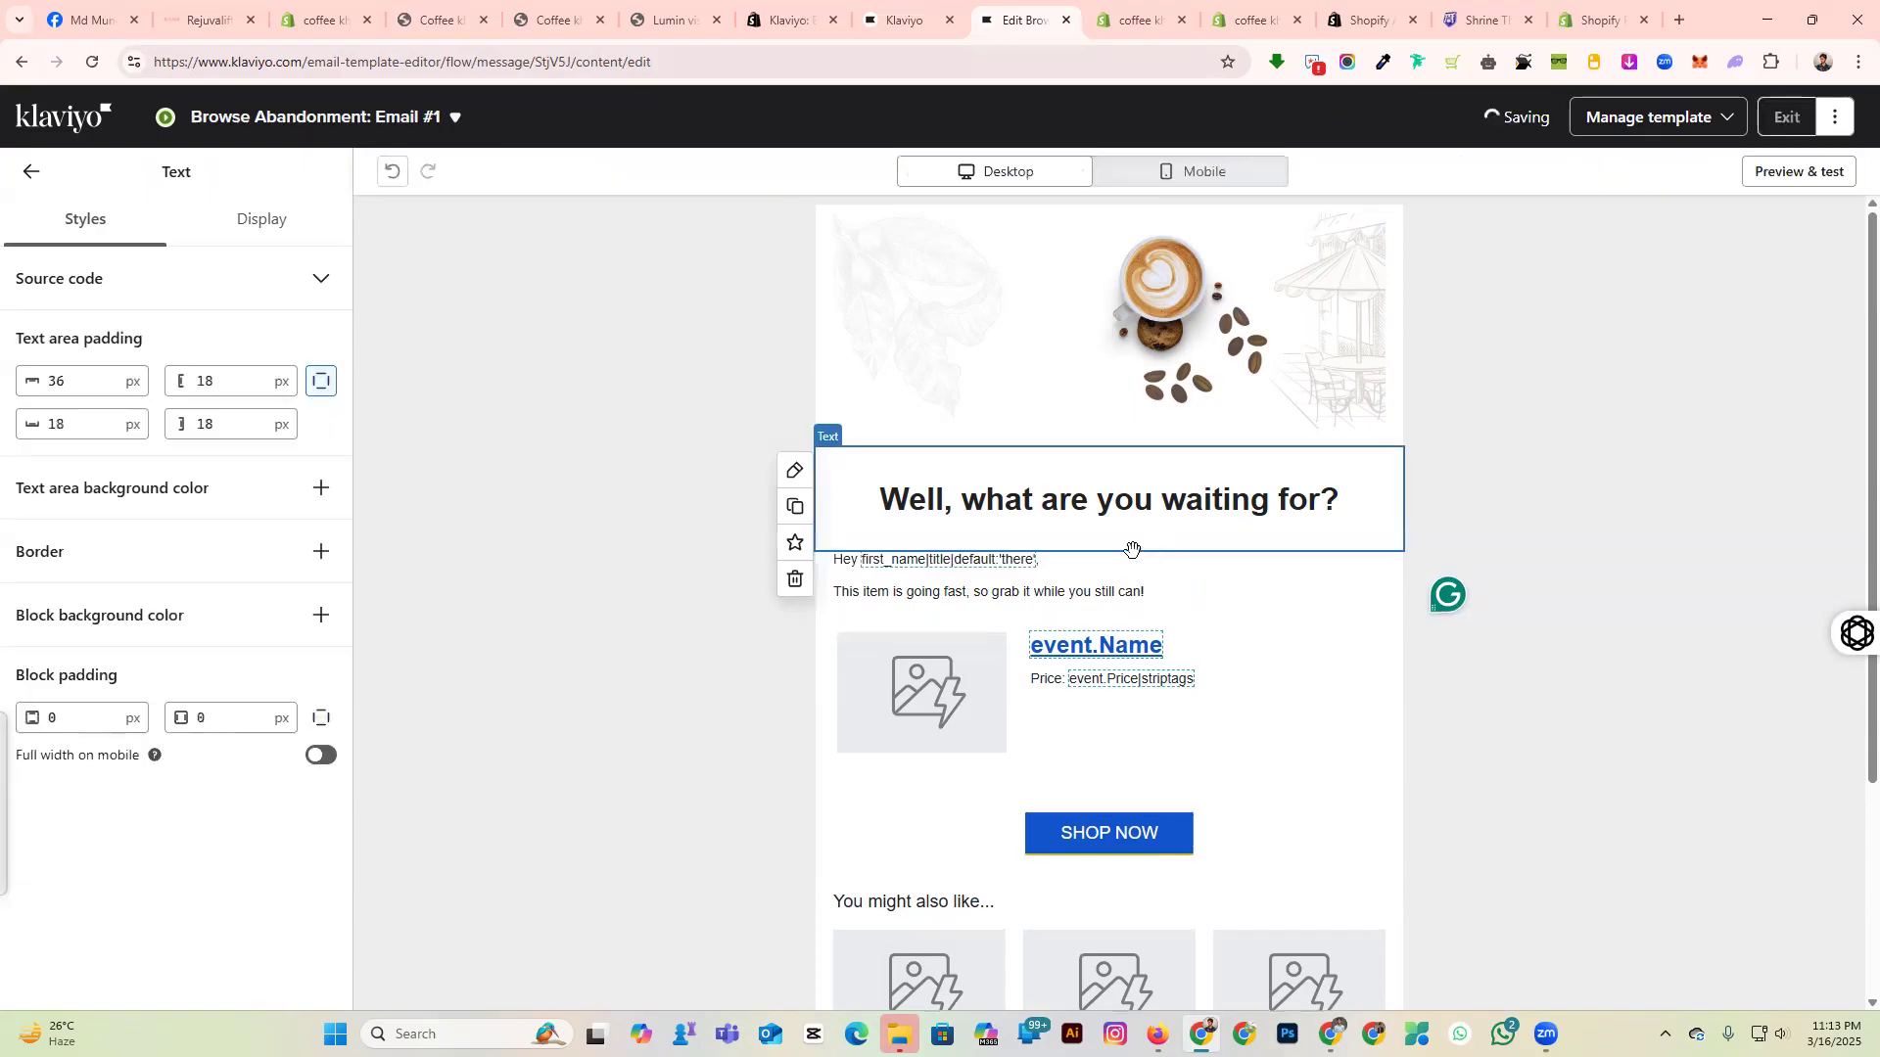
pyautogui.click(961, 559)
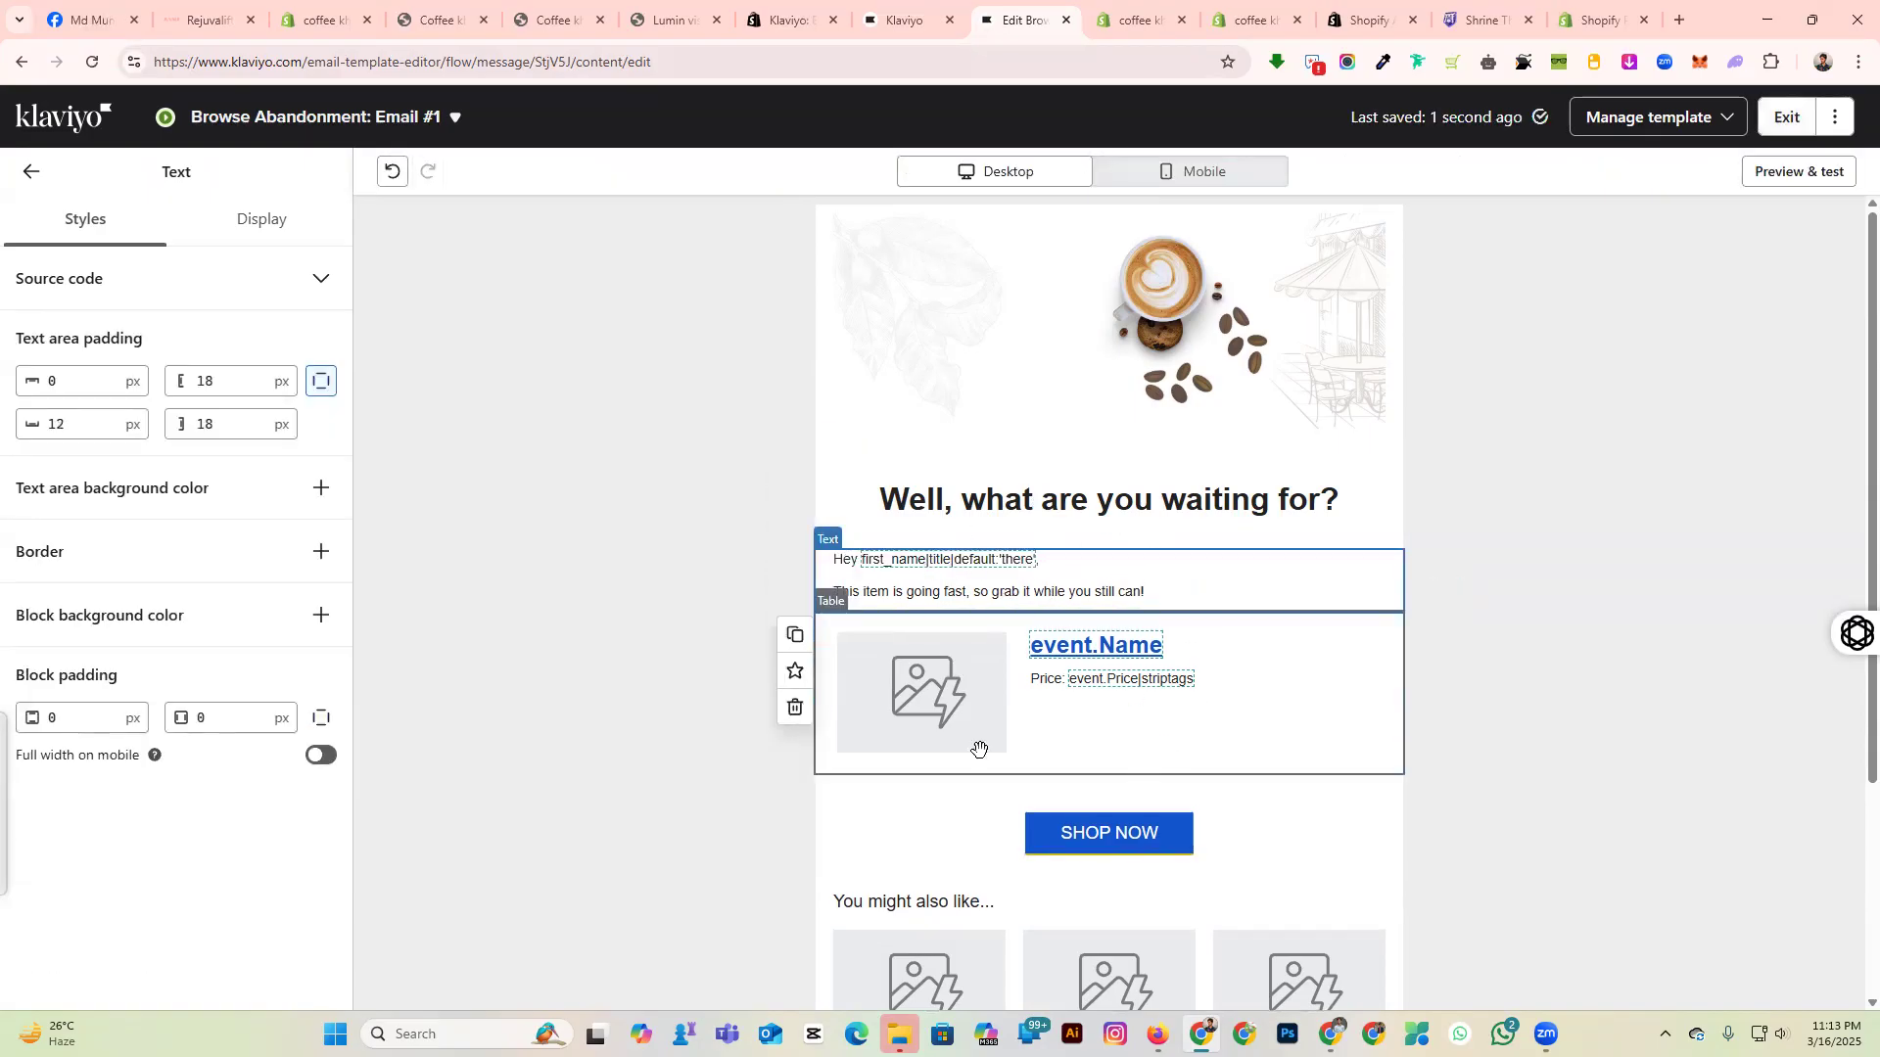
pyautogui.click(1123, 720)
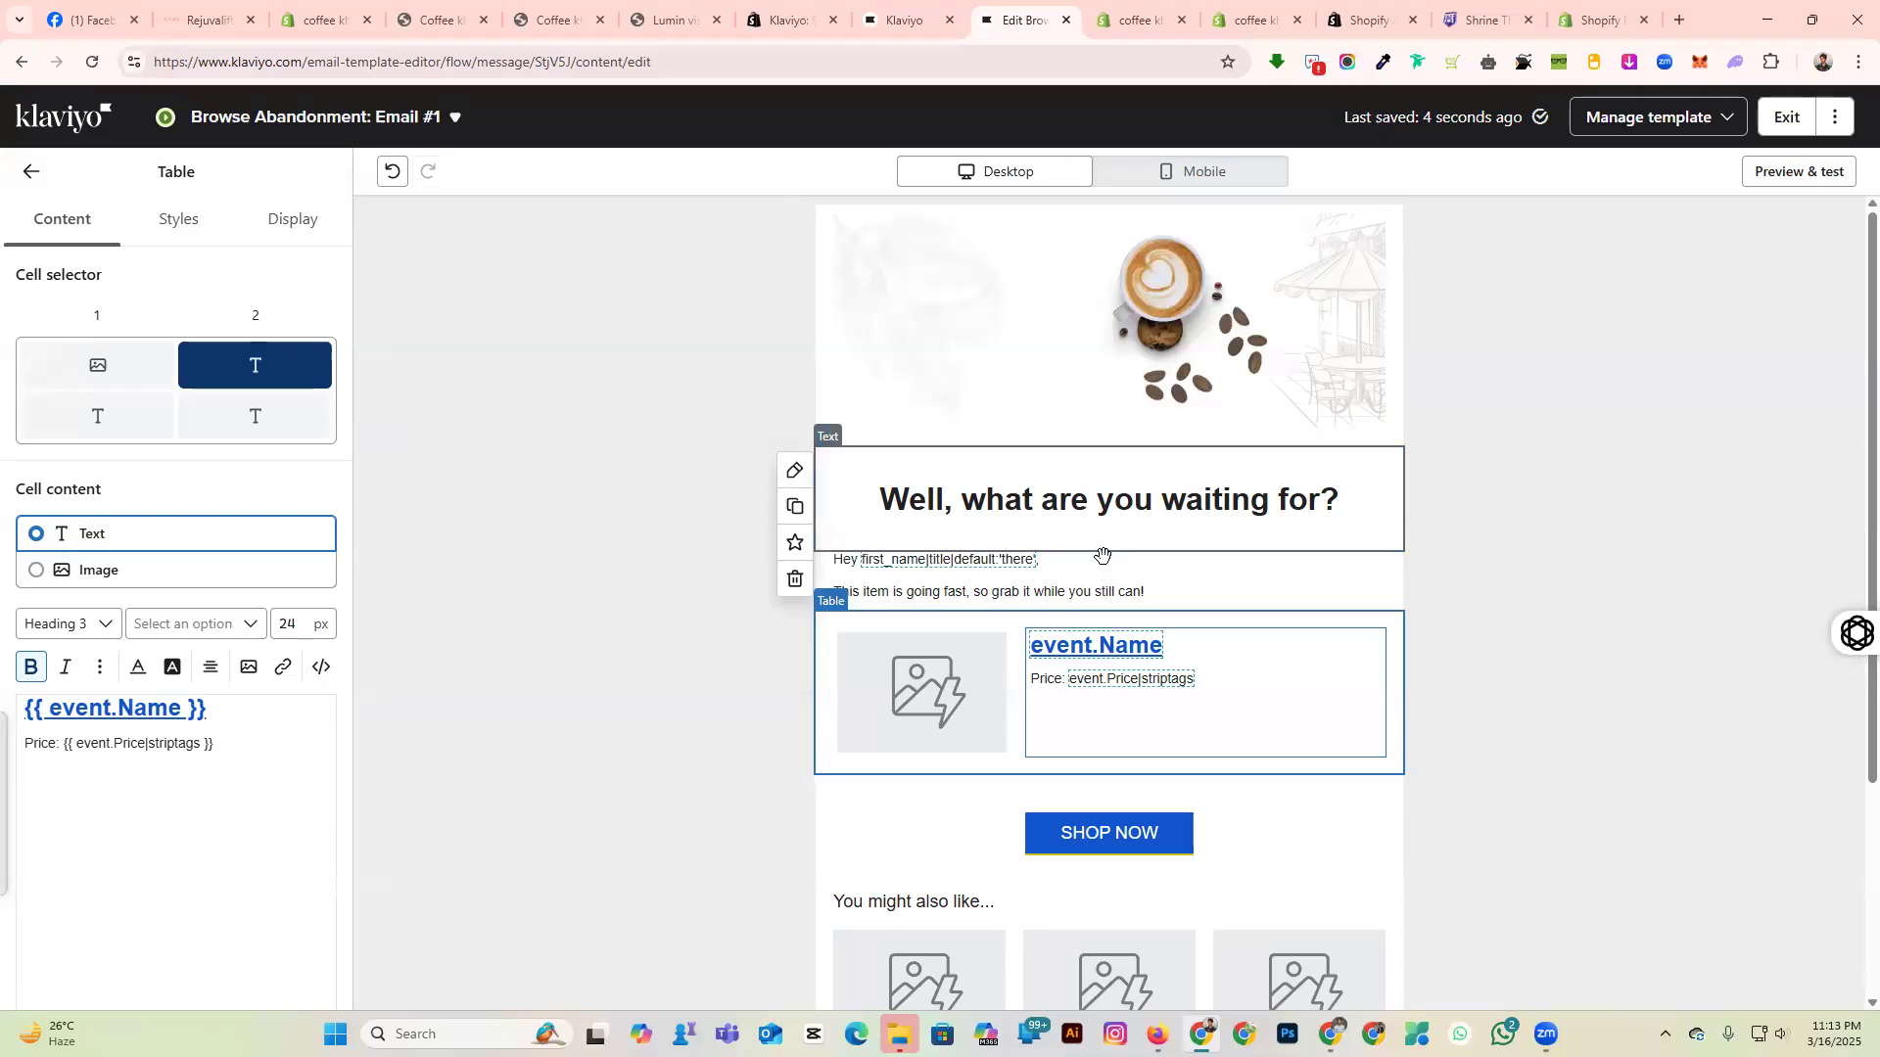
pyautogui.click(1100, 505)
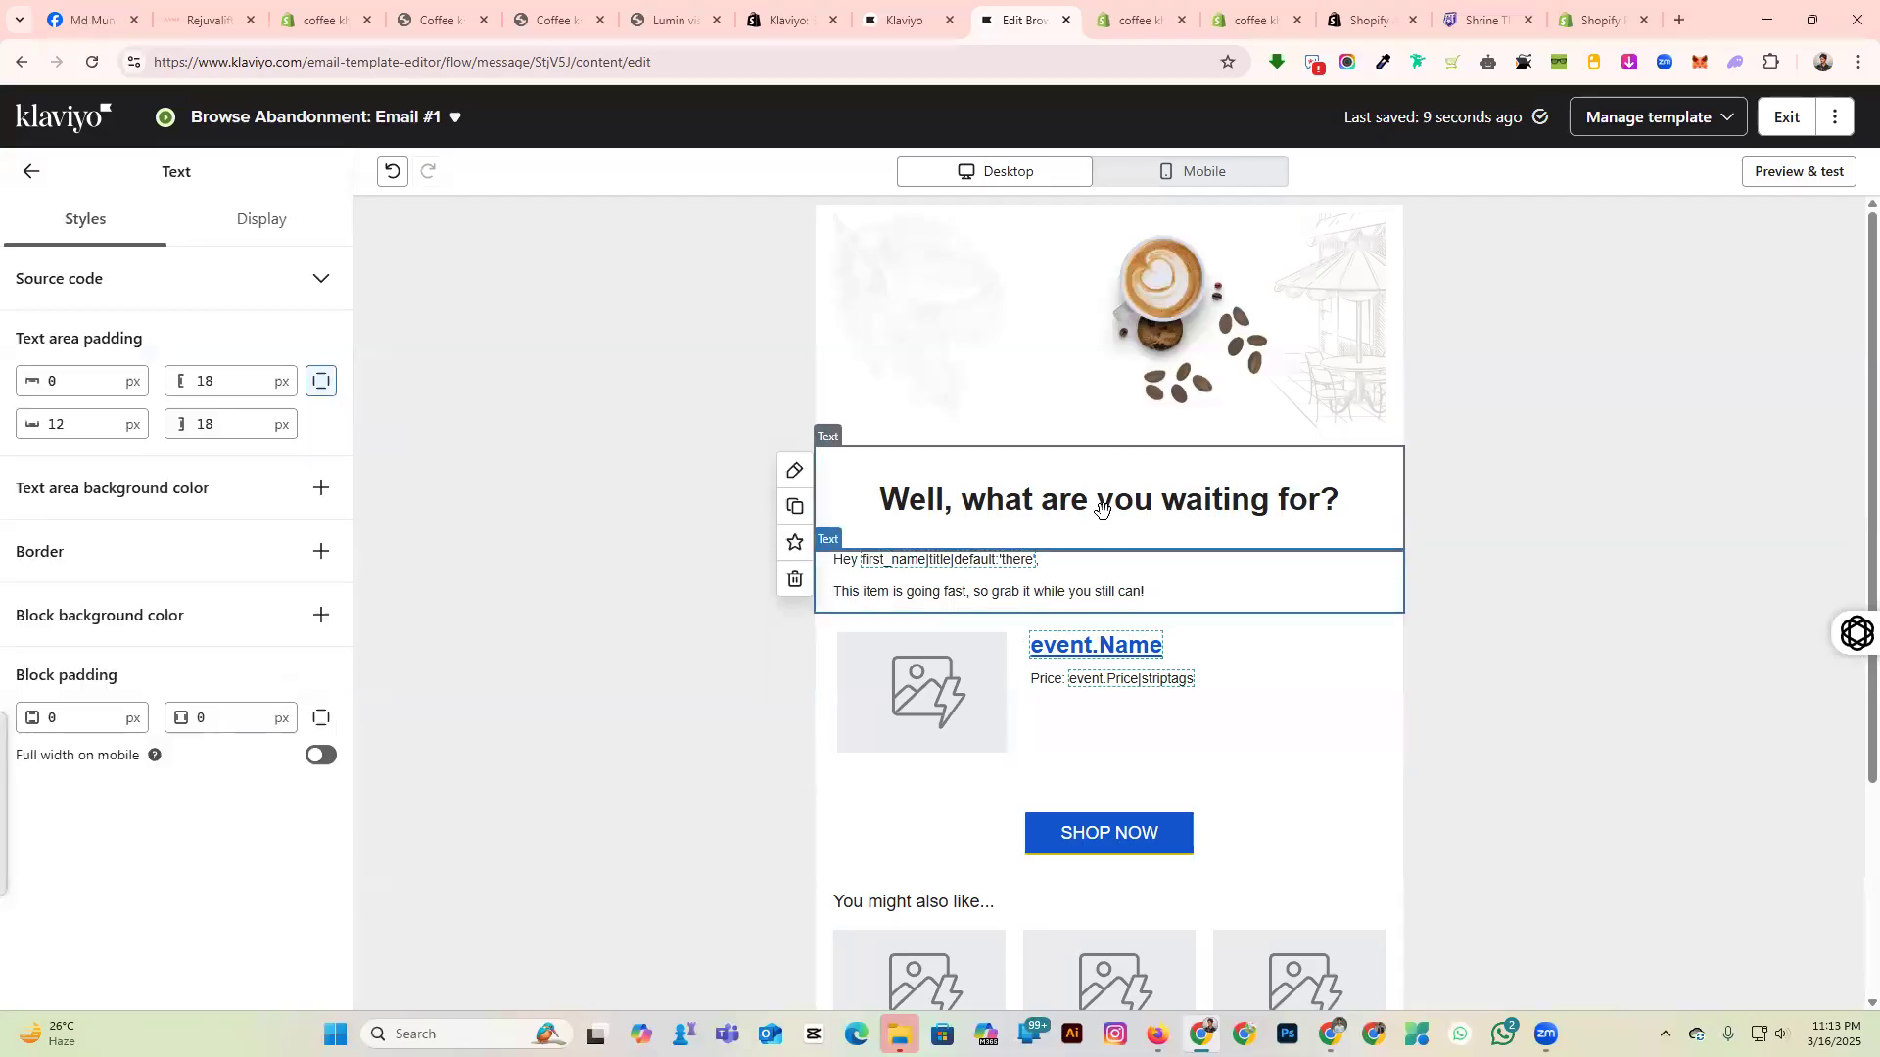
pyautogui.click(1051, 429)
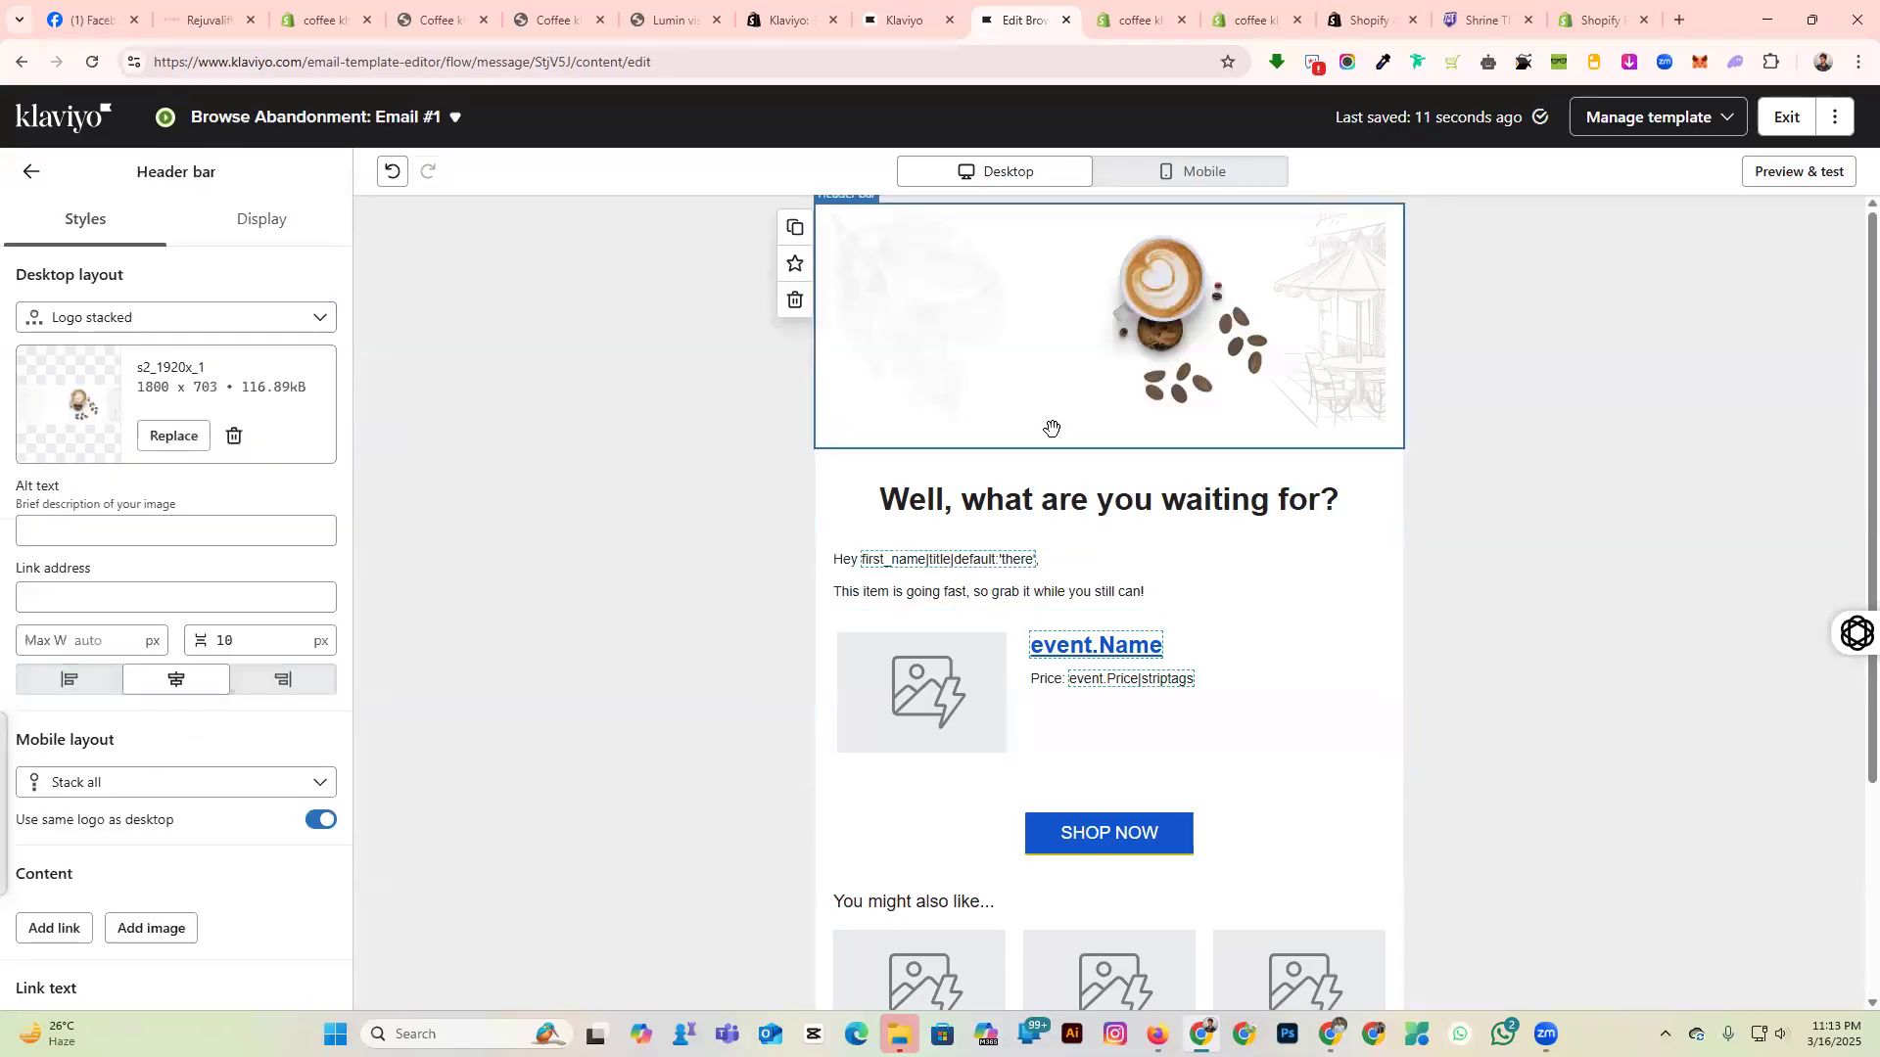
pyautogui.click(1099, 504)
pyautogui.click(1195, 650)
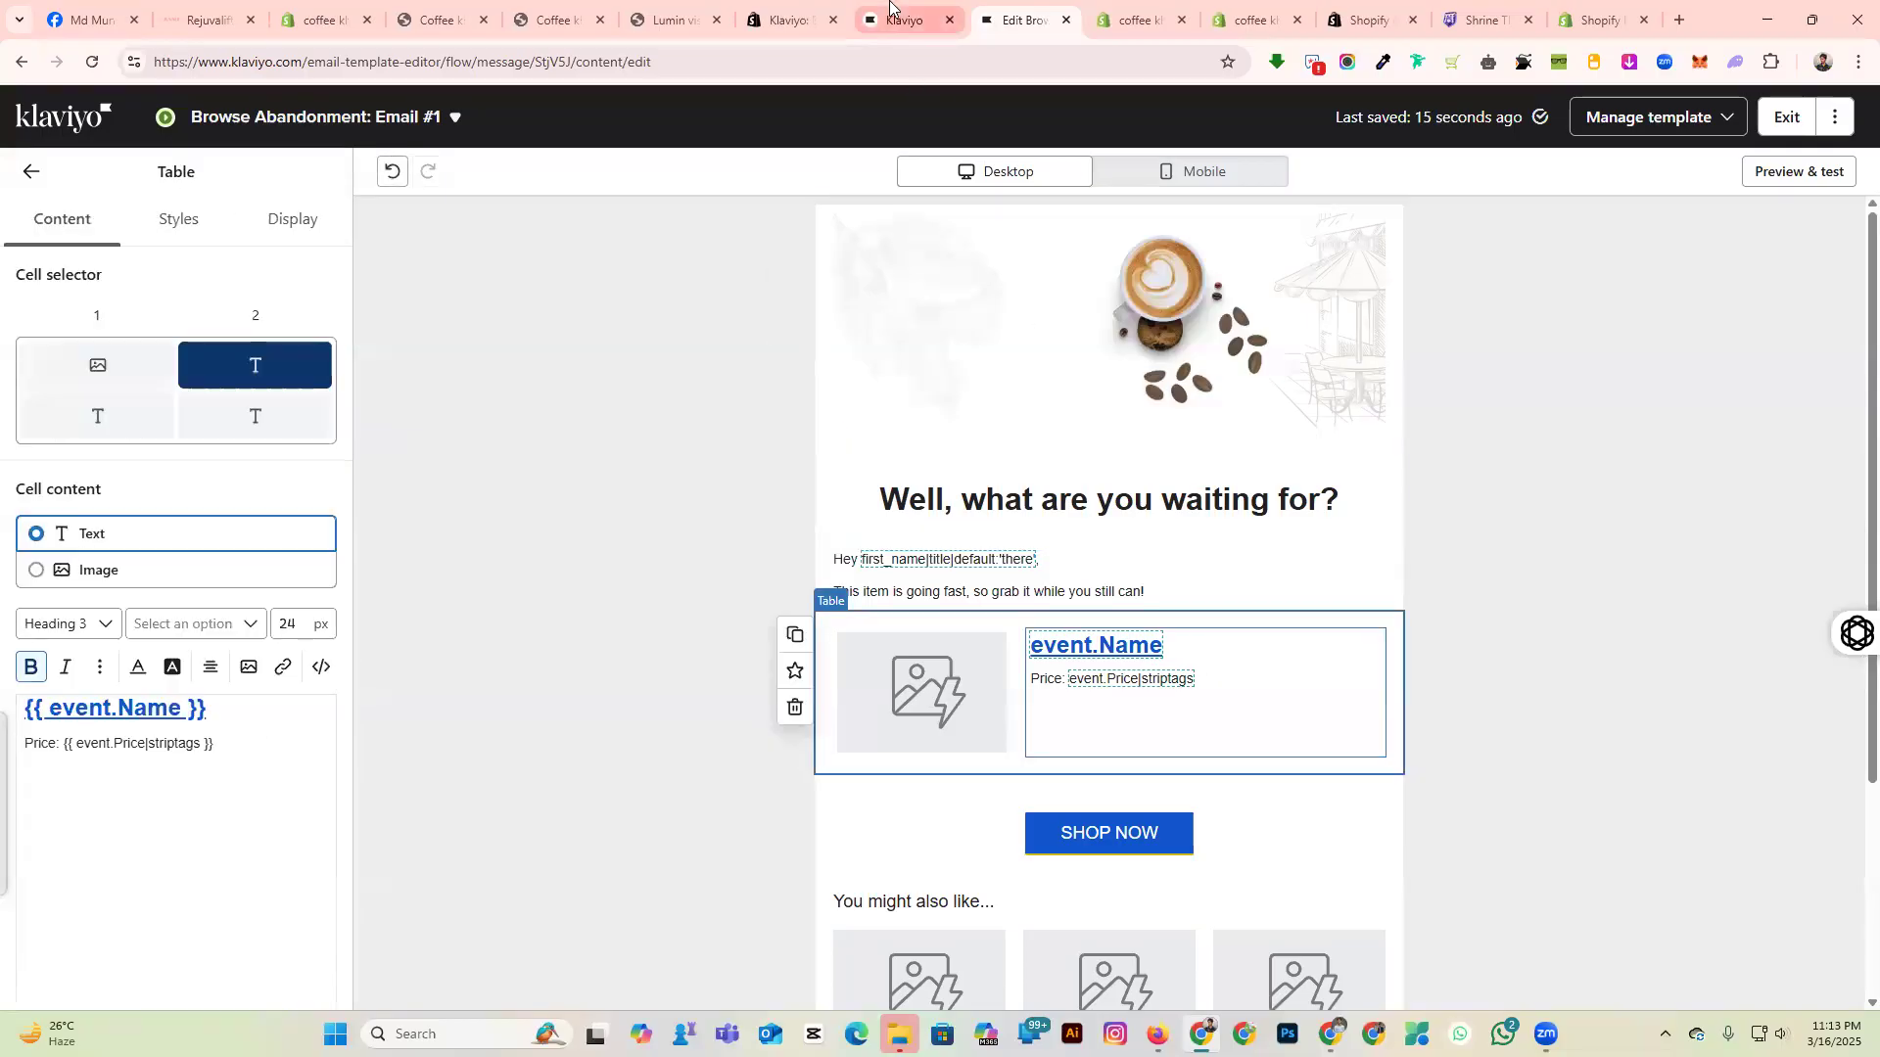
pyautogui.scroll(-4, 1003, 731)
pyautogui.scroll(4, 1083, 747)
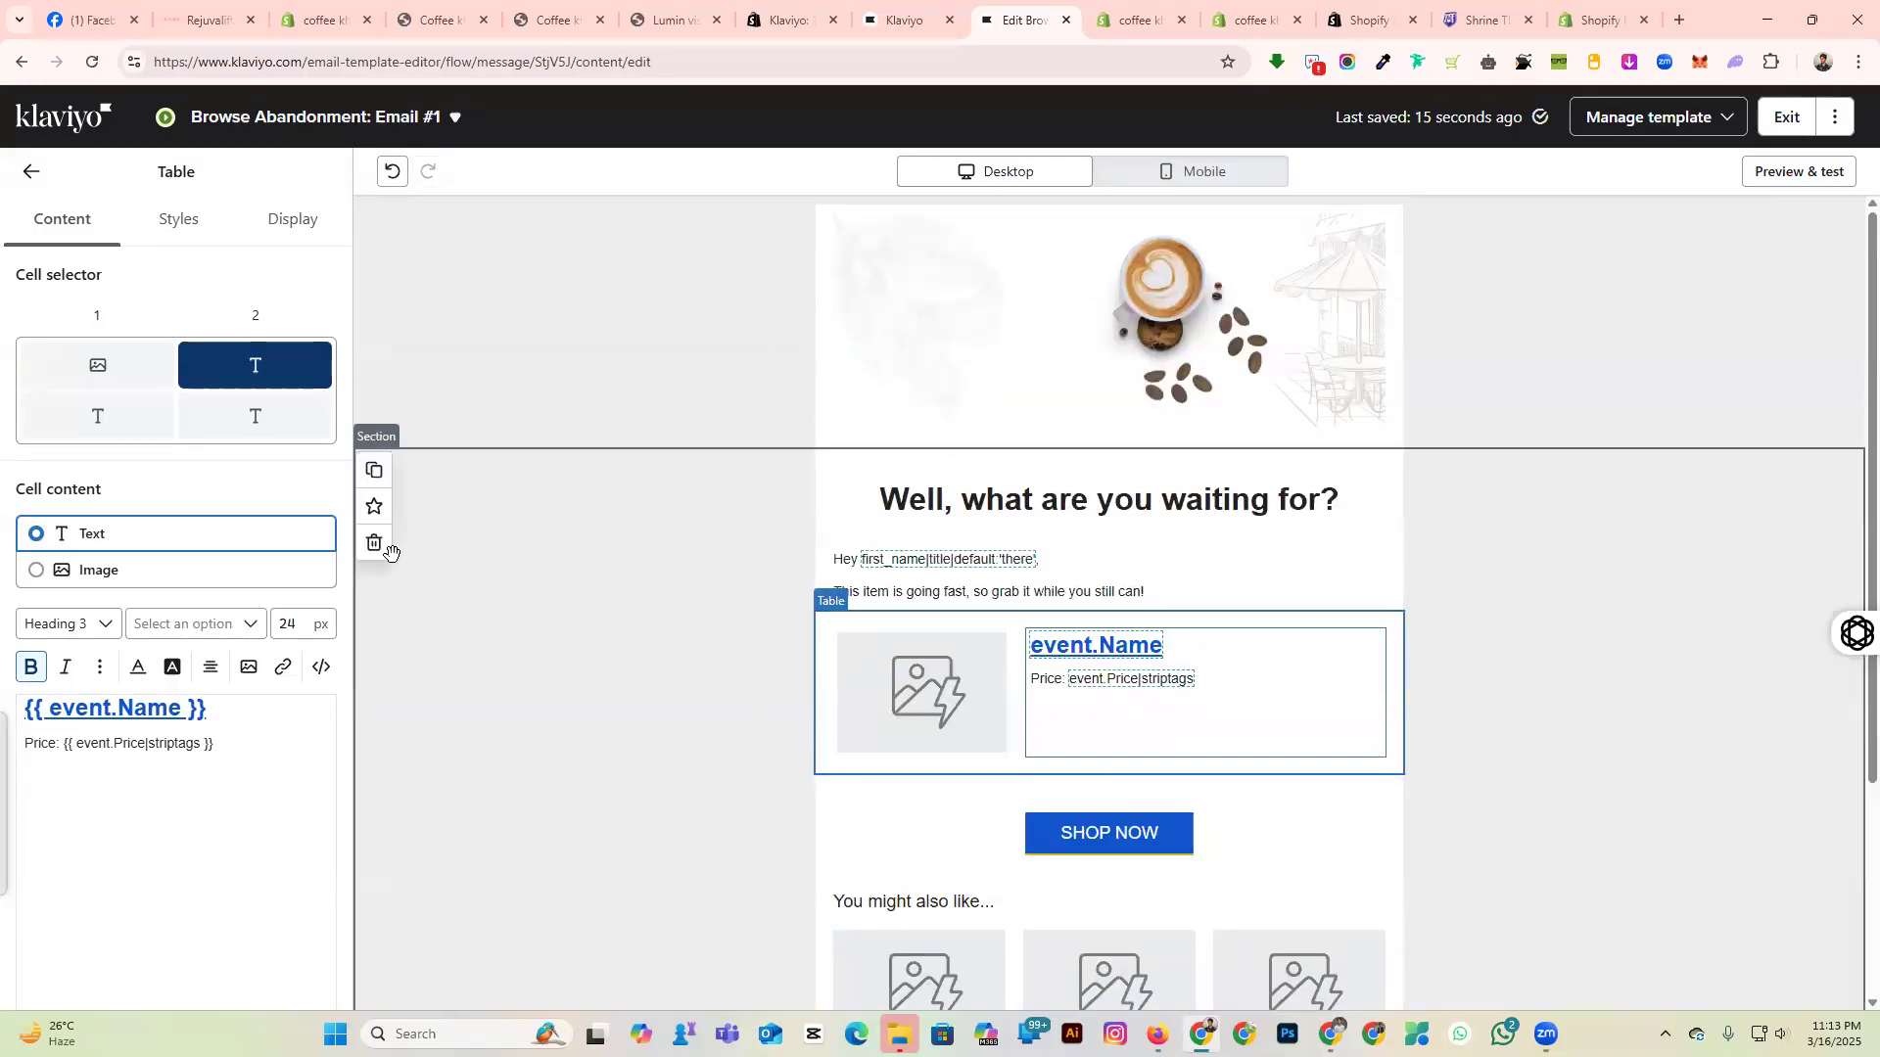
# Save {{ event.ImageURL }} as the dynamic image in the product table and check the table's name and image cells.
pyautogui.click(993, 631)
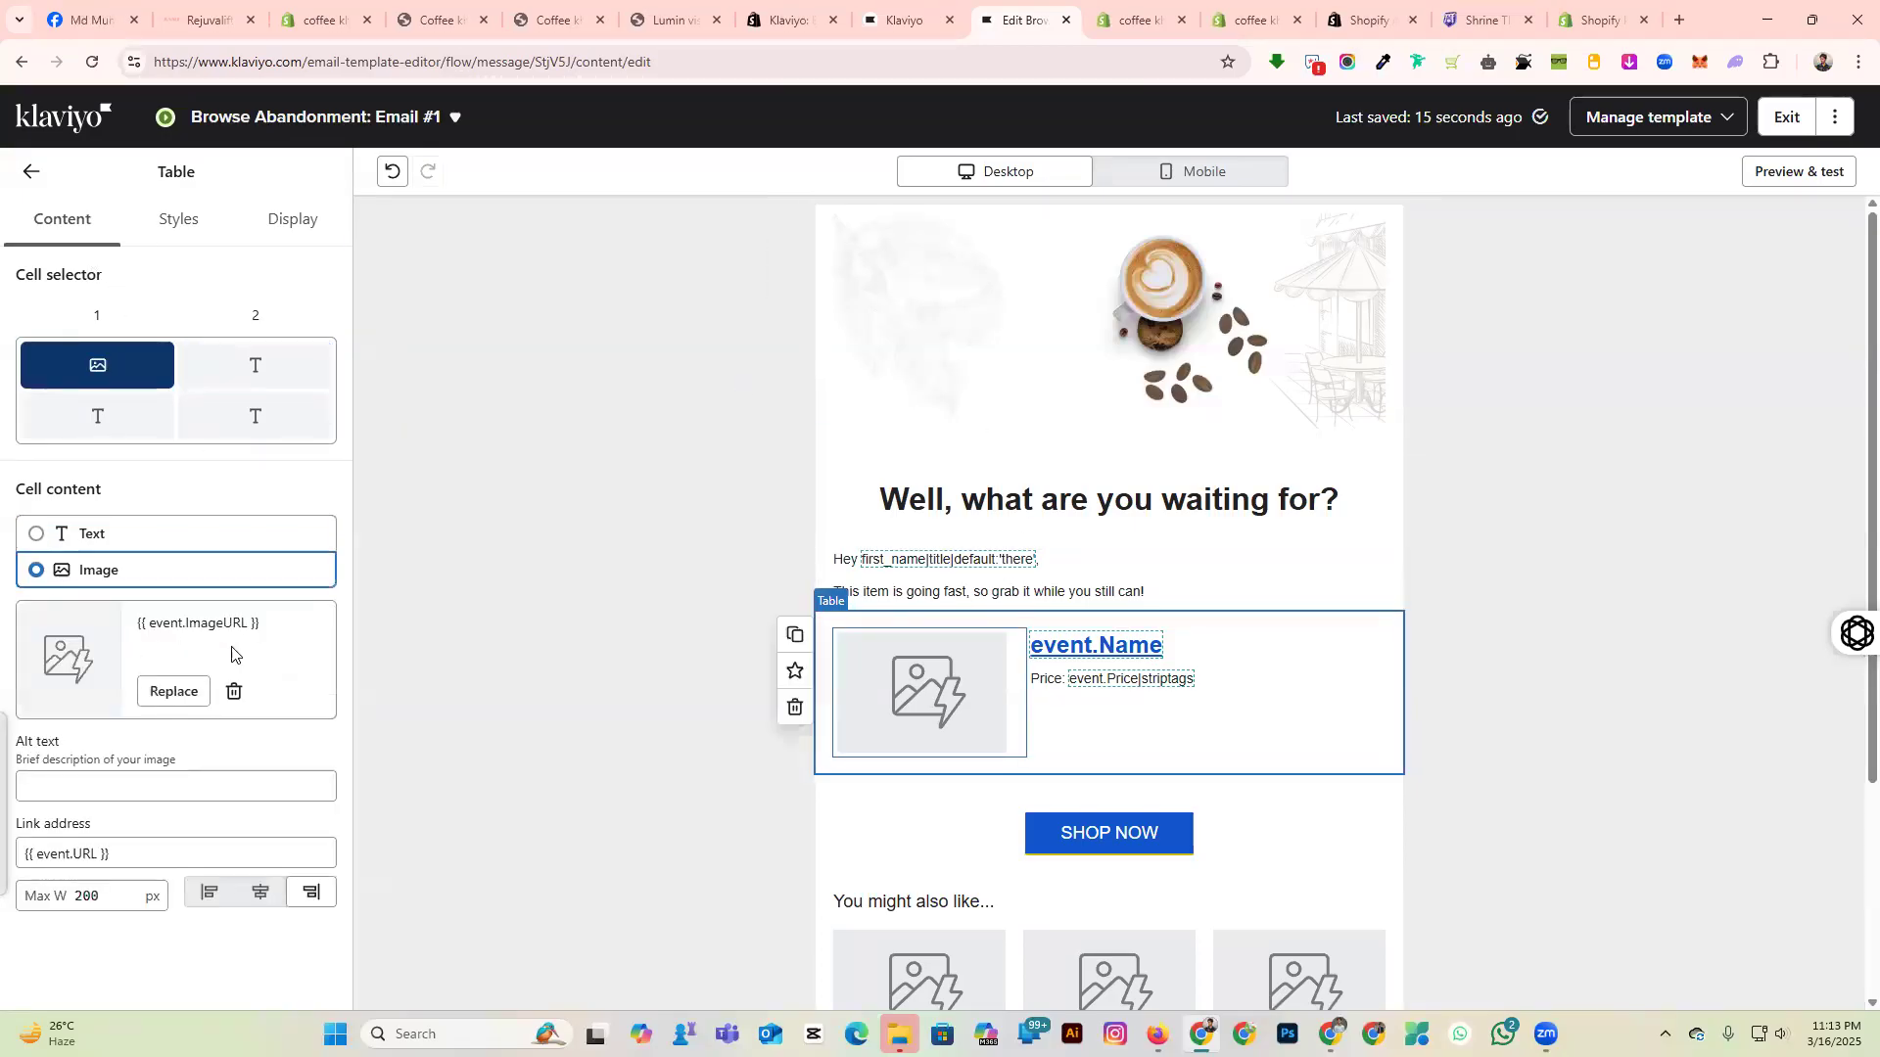
pyautogui.click(165, 693)
pyautogui.click(690, 440)
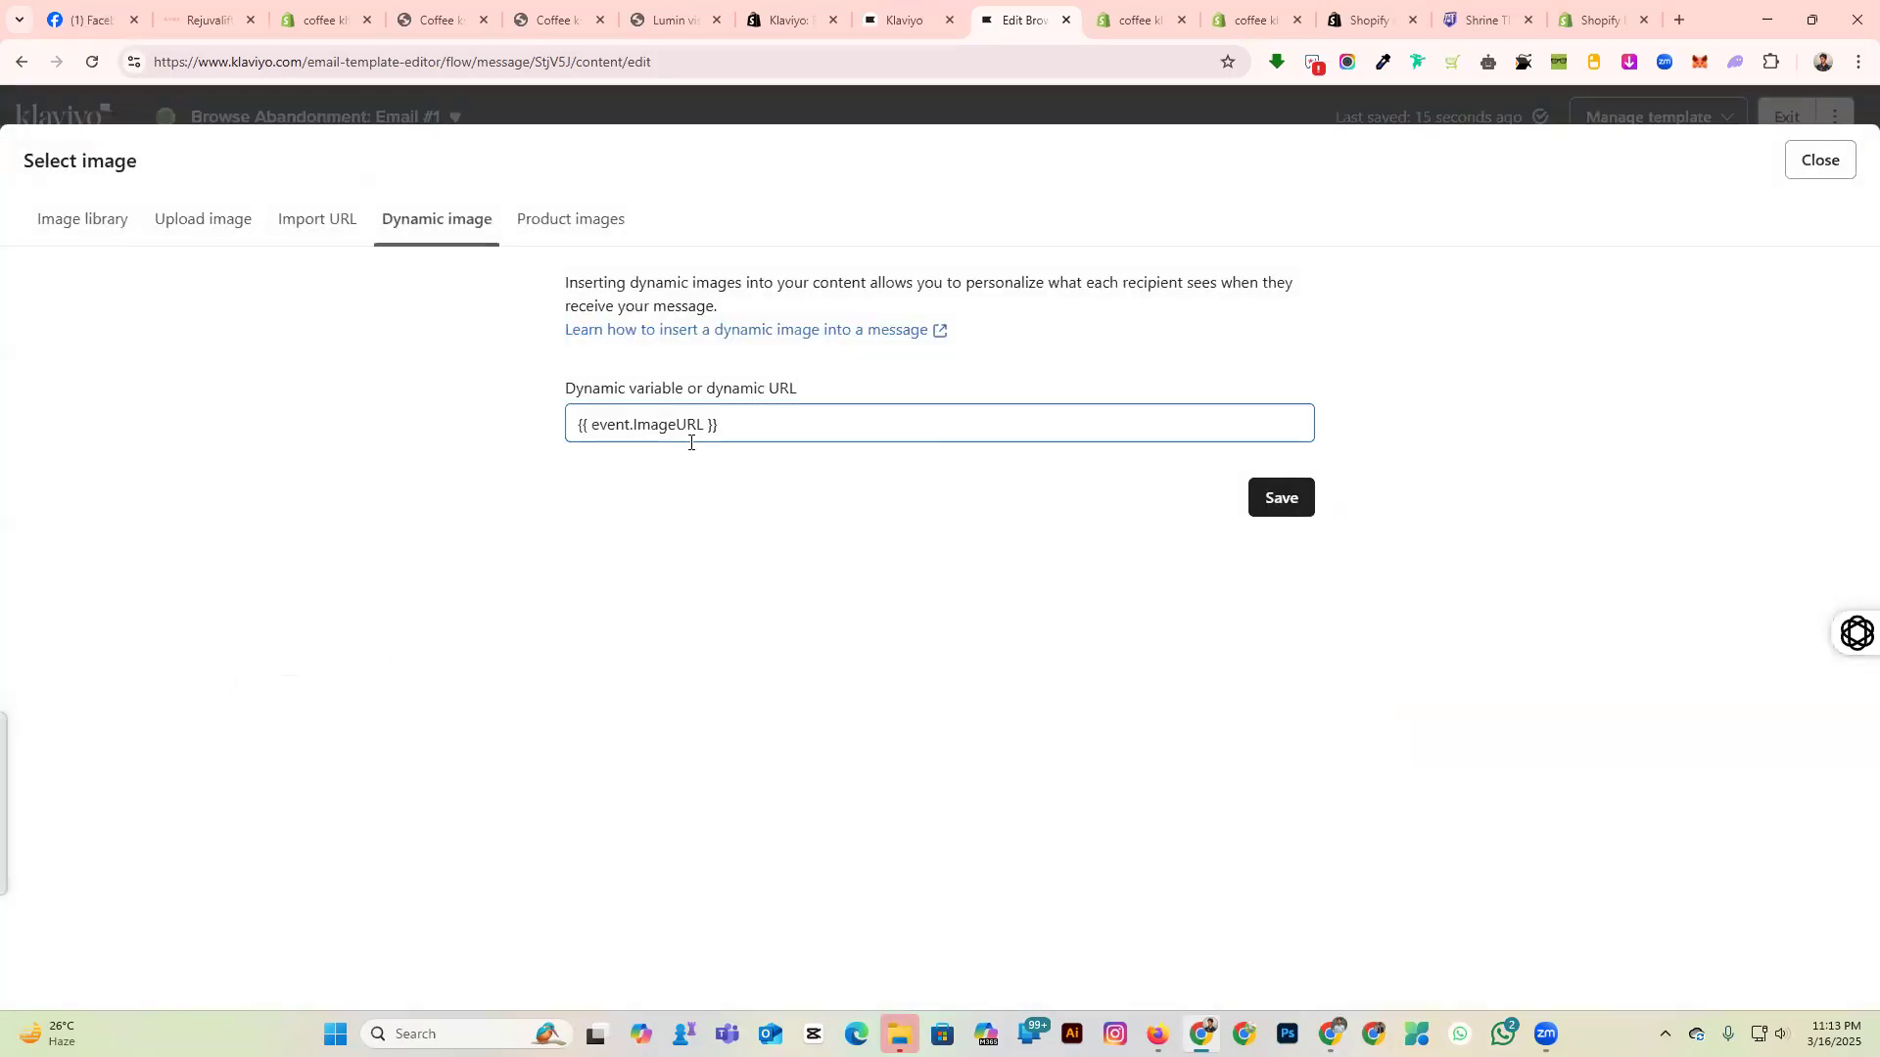
pyautogui.click(1280, 497)
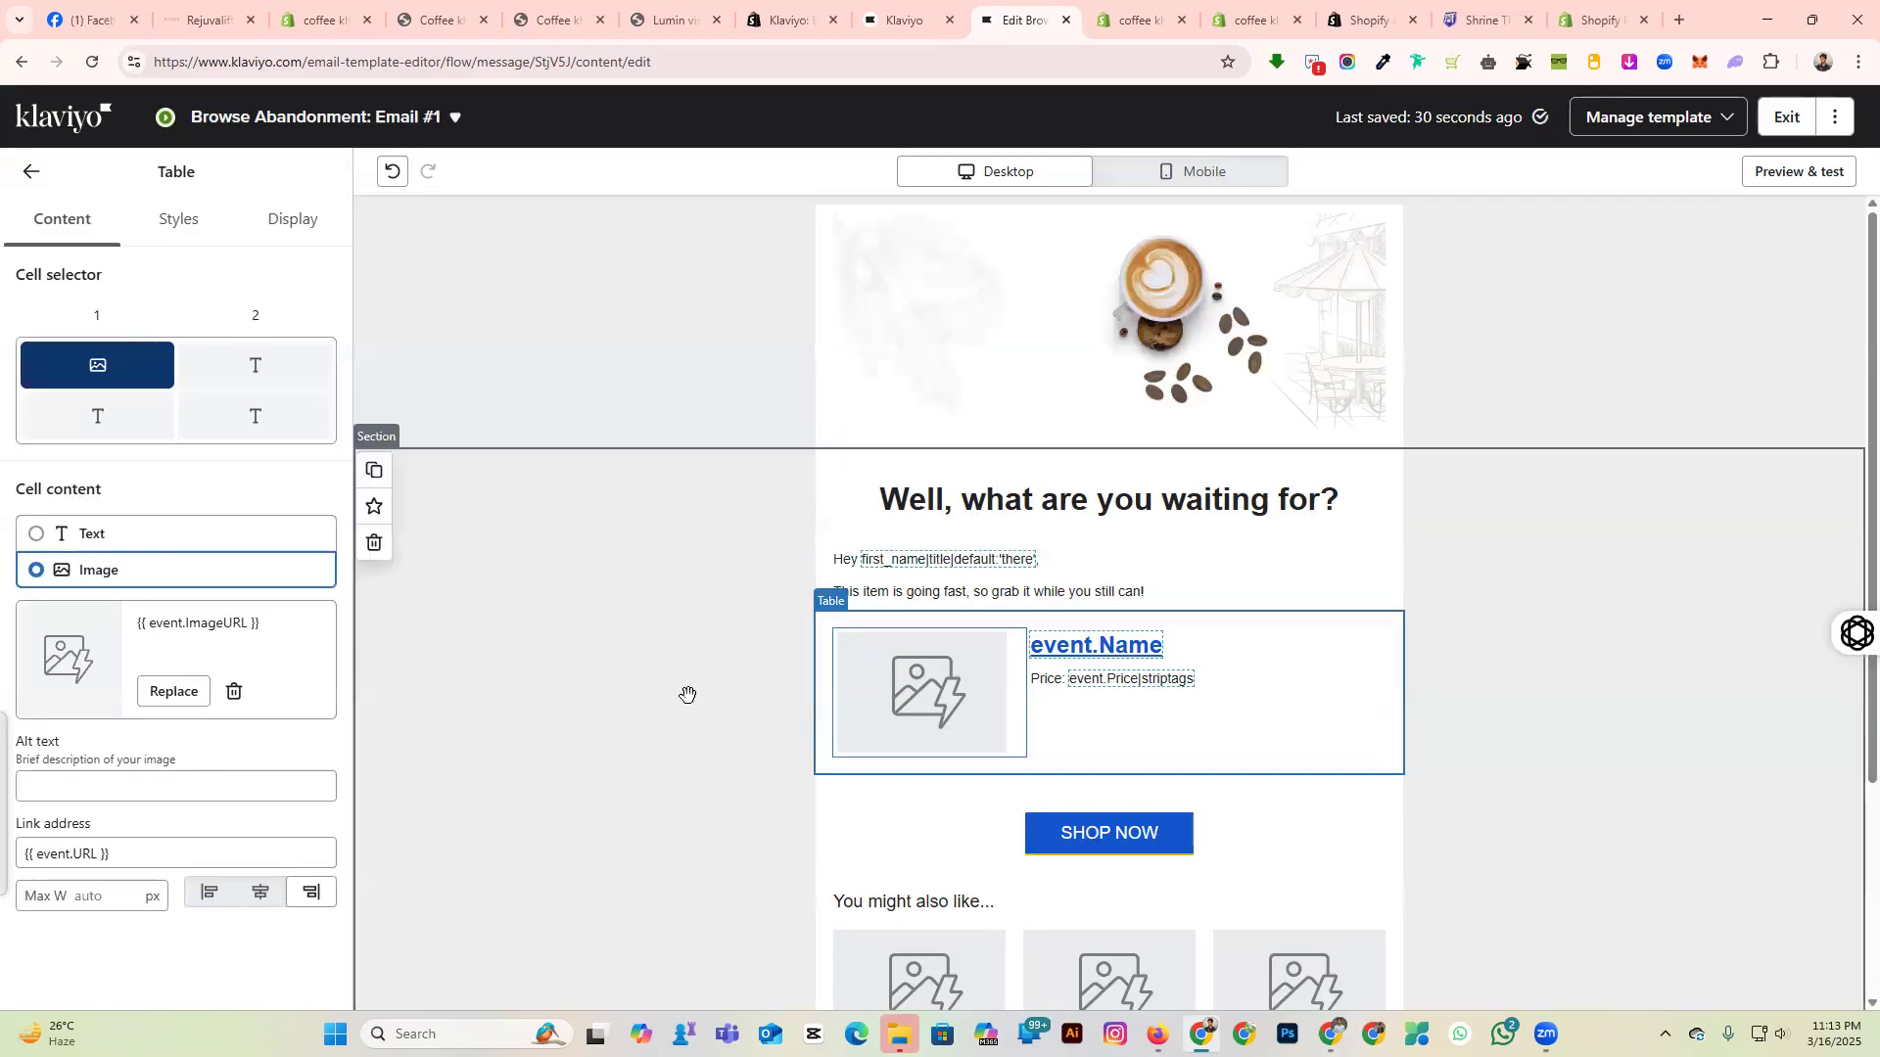
pyautogui.click(1086, 648)
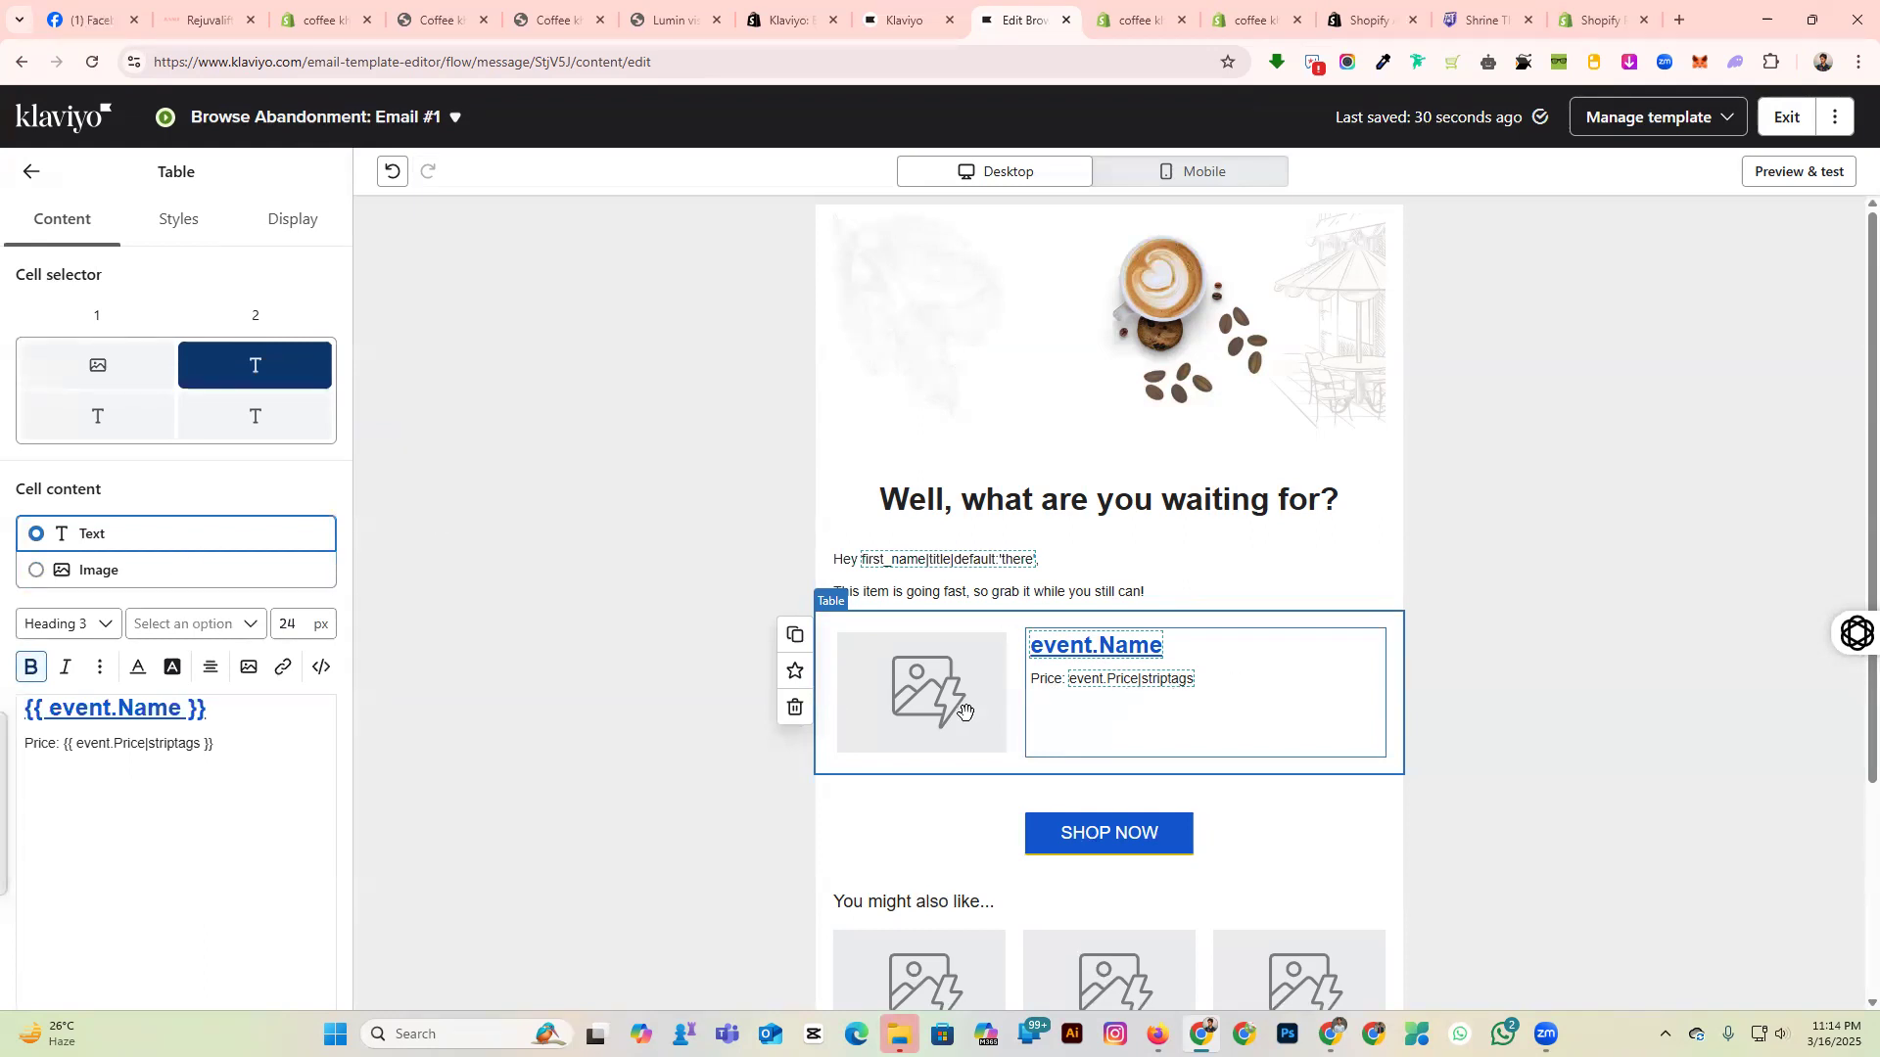
pyautogui.click(1008, 706)
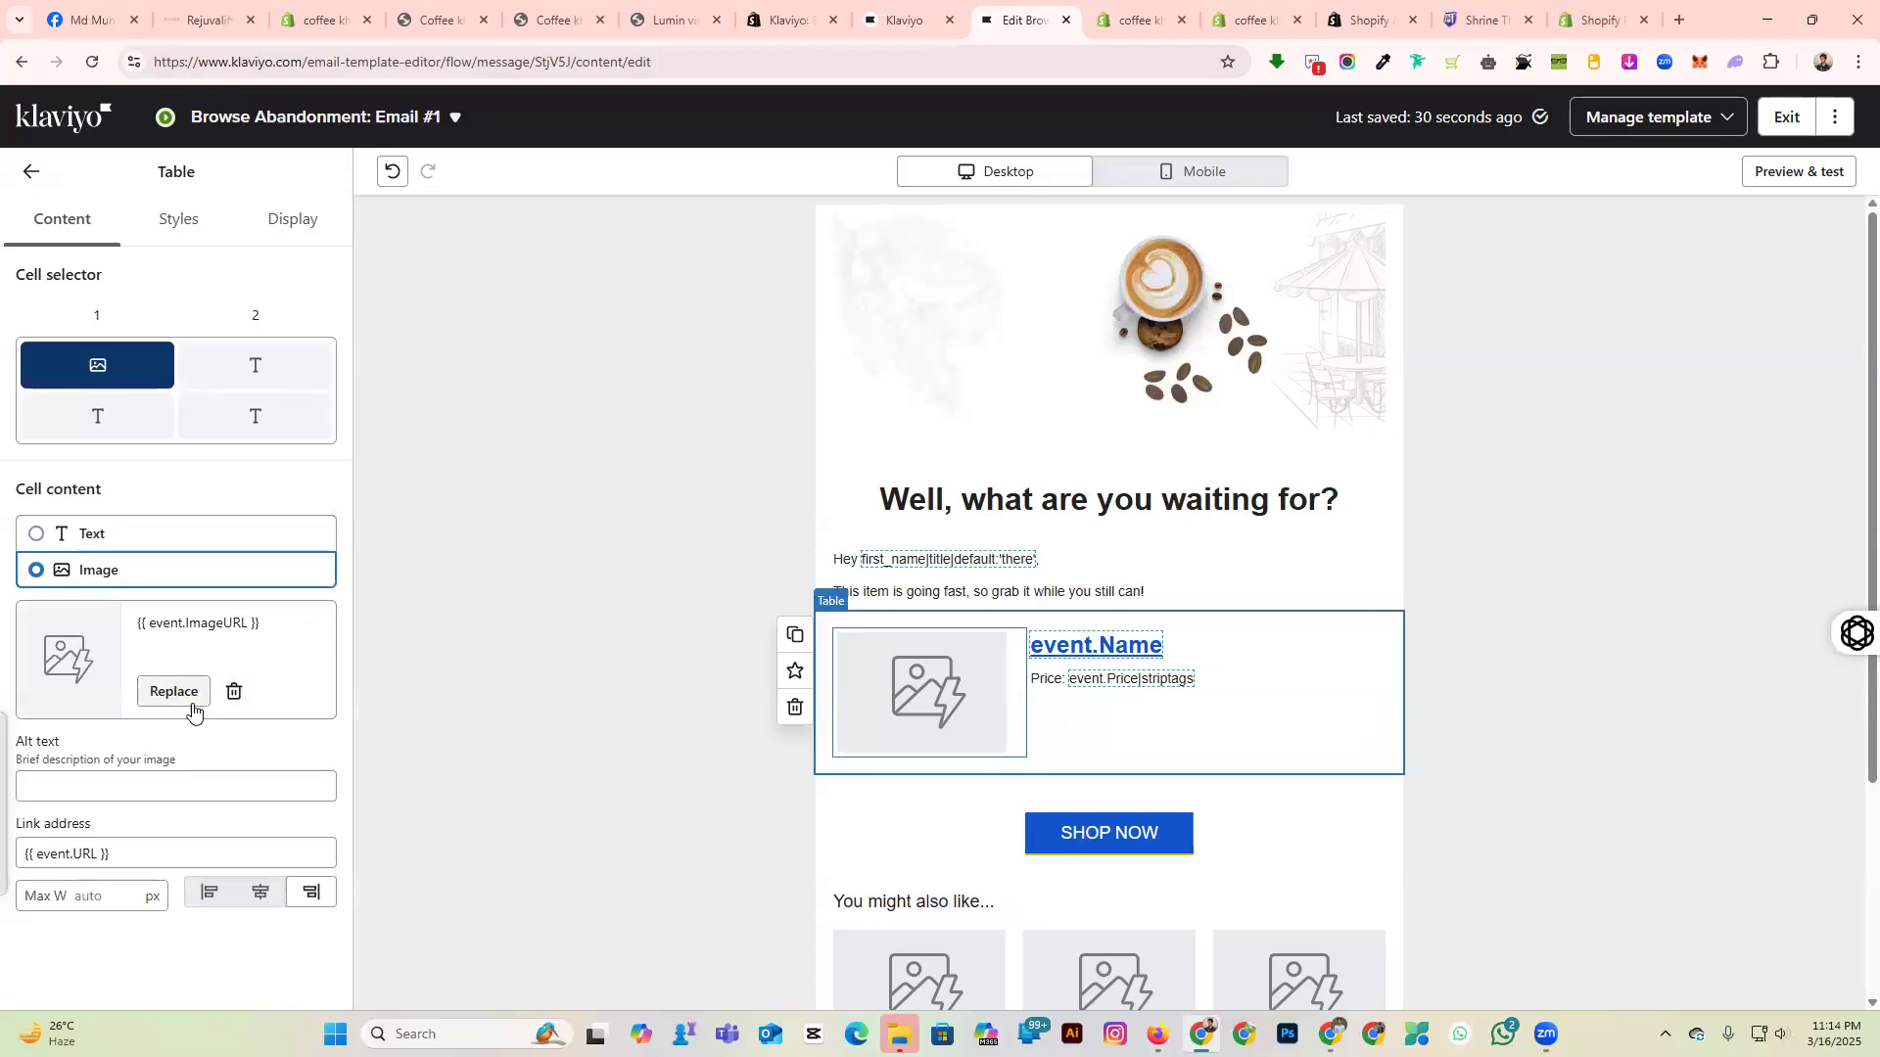
pyautogui.moveTo(14, 753)
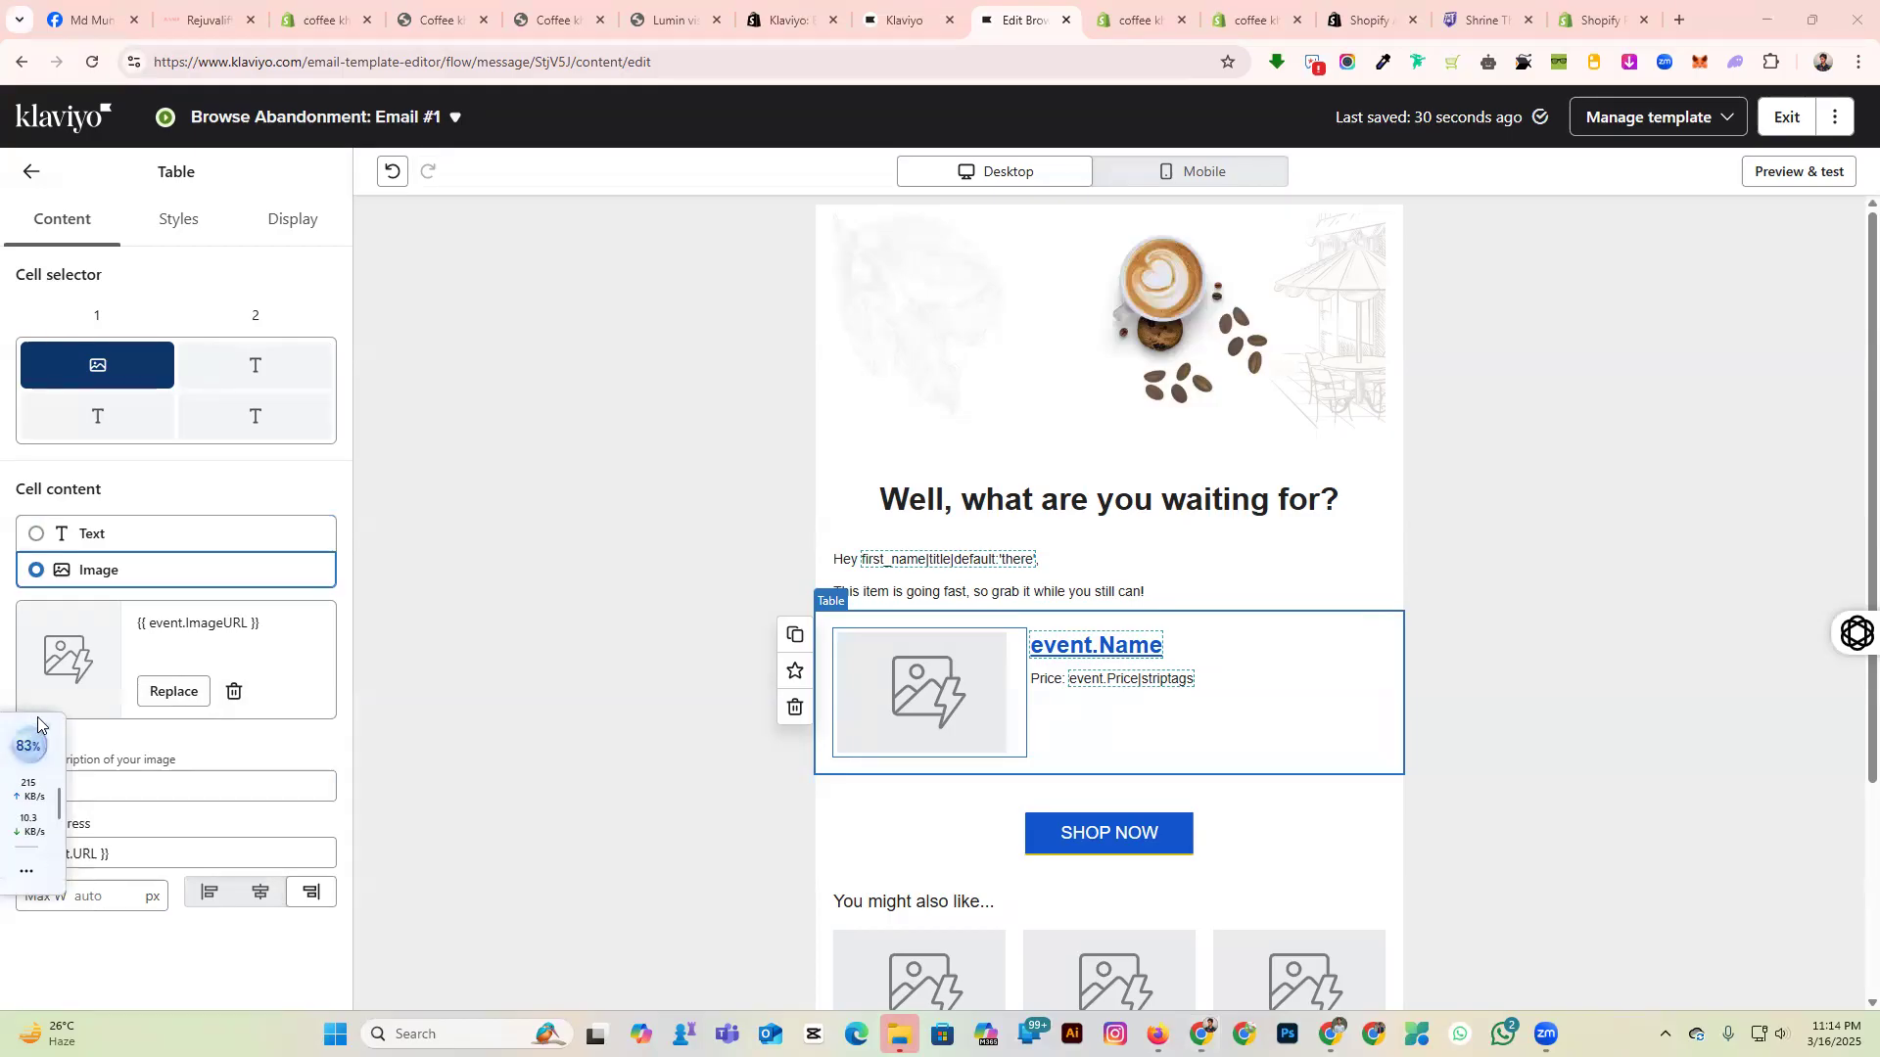
# Inspect the SHOP NOW button's settings and its link address.
pyautogui.scroll(-3, 860, 822)
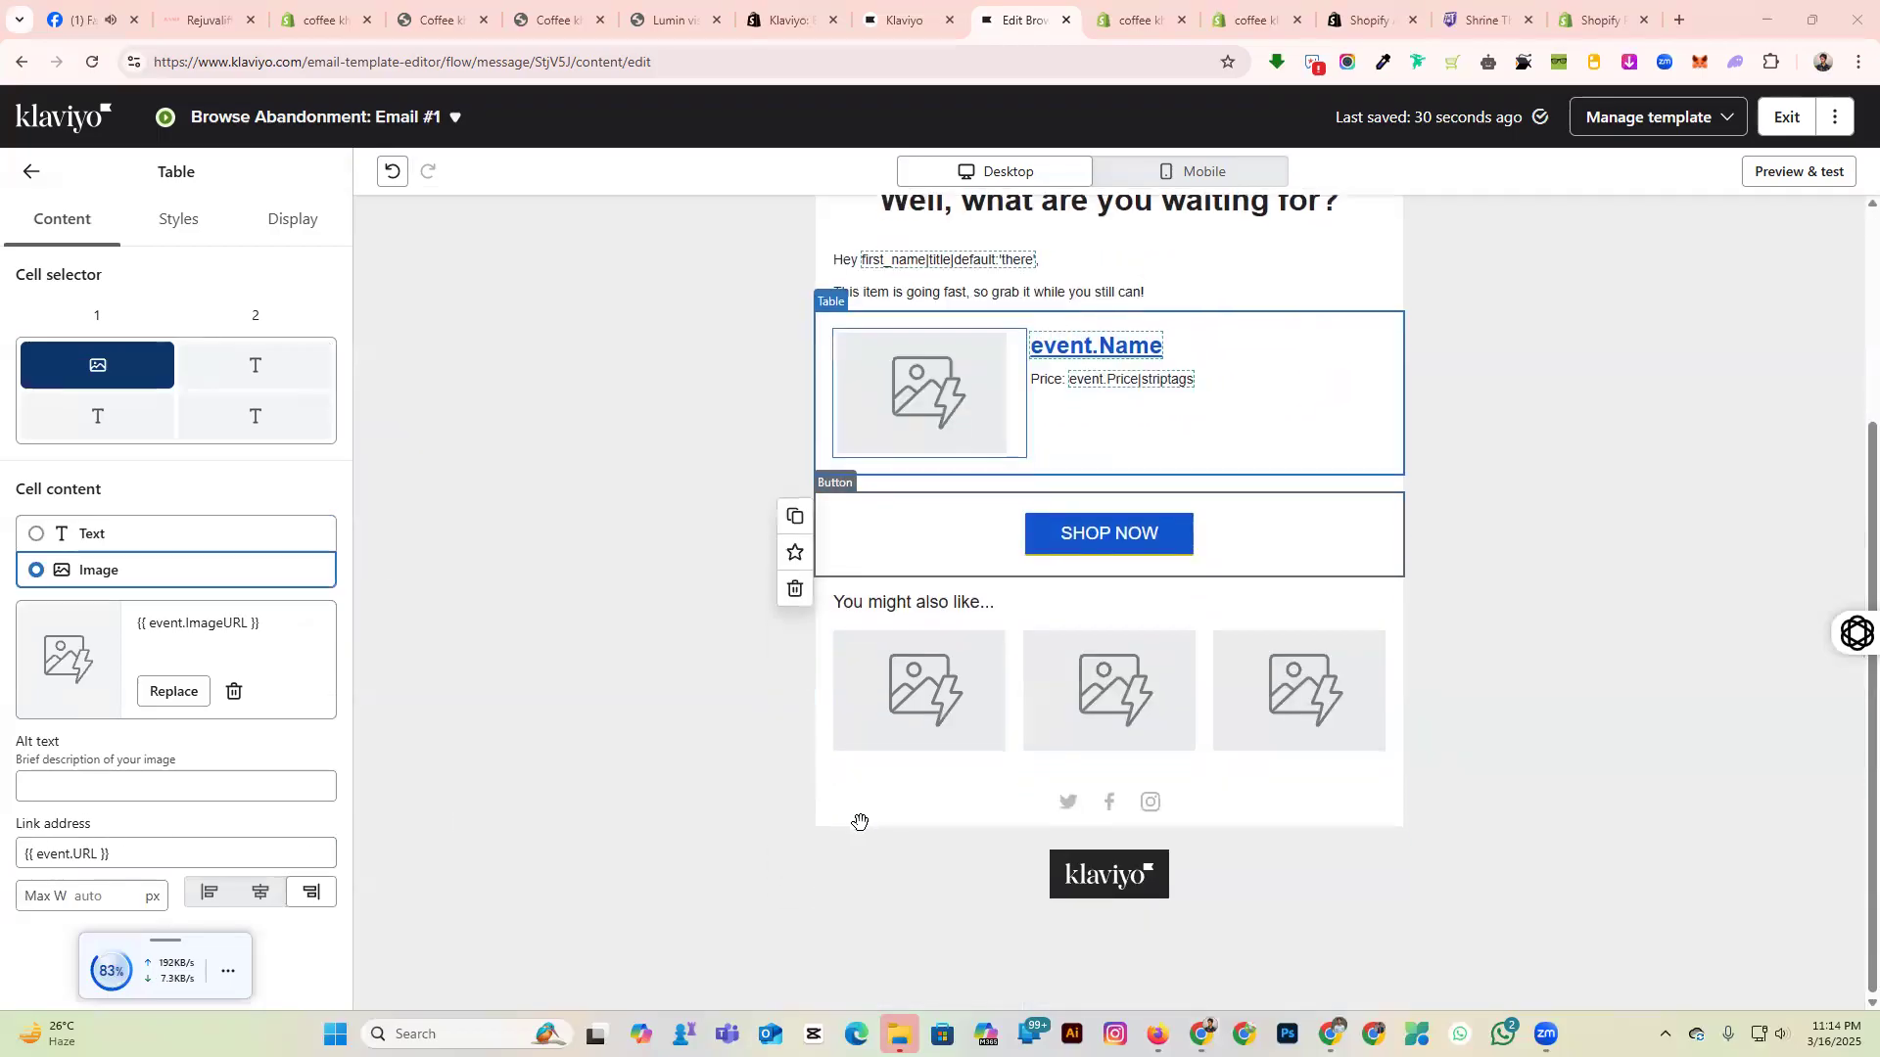
pyautogui.click(1159, 554)
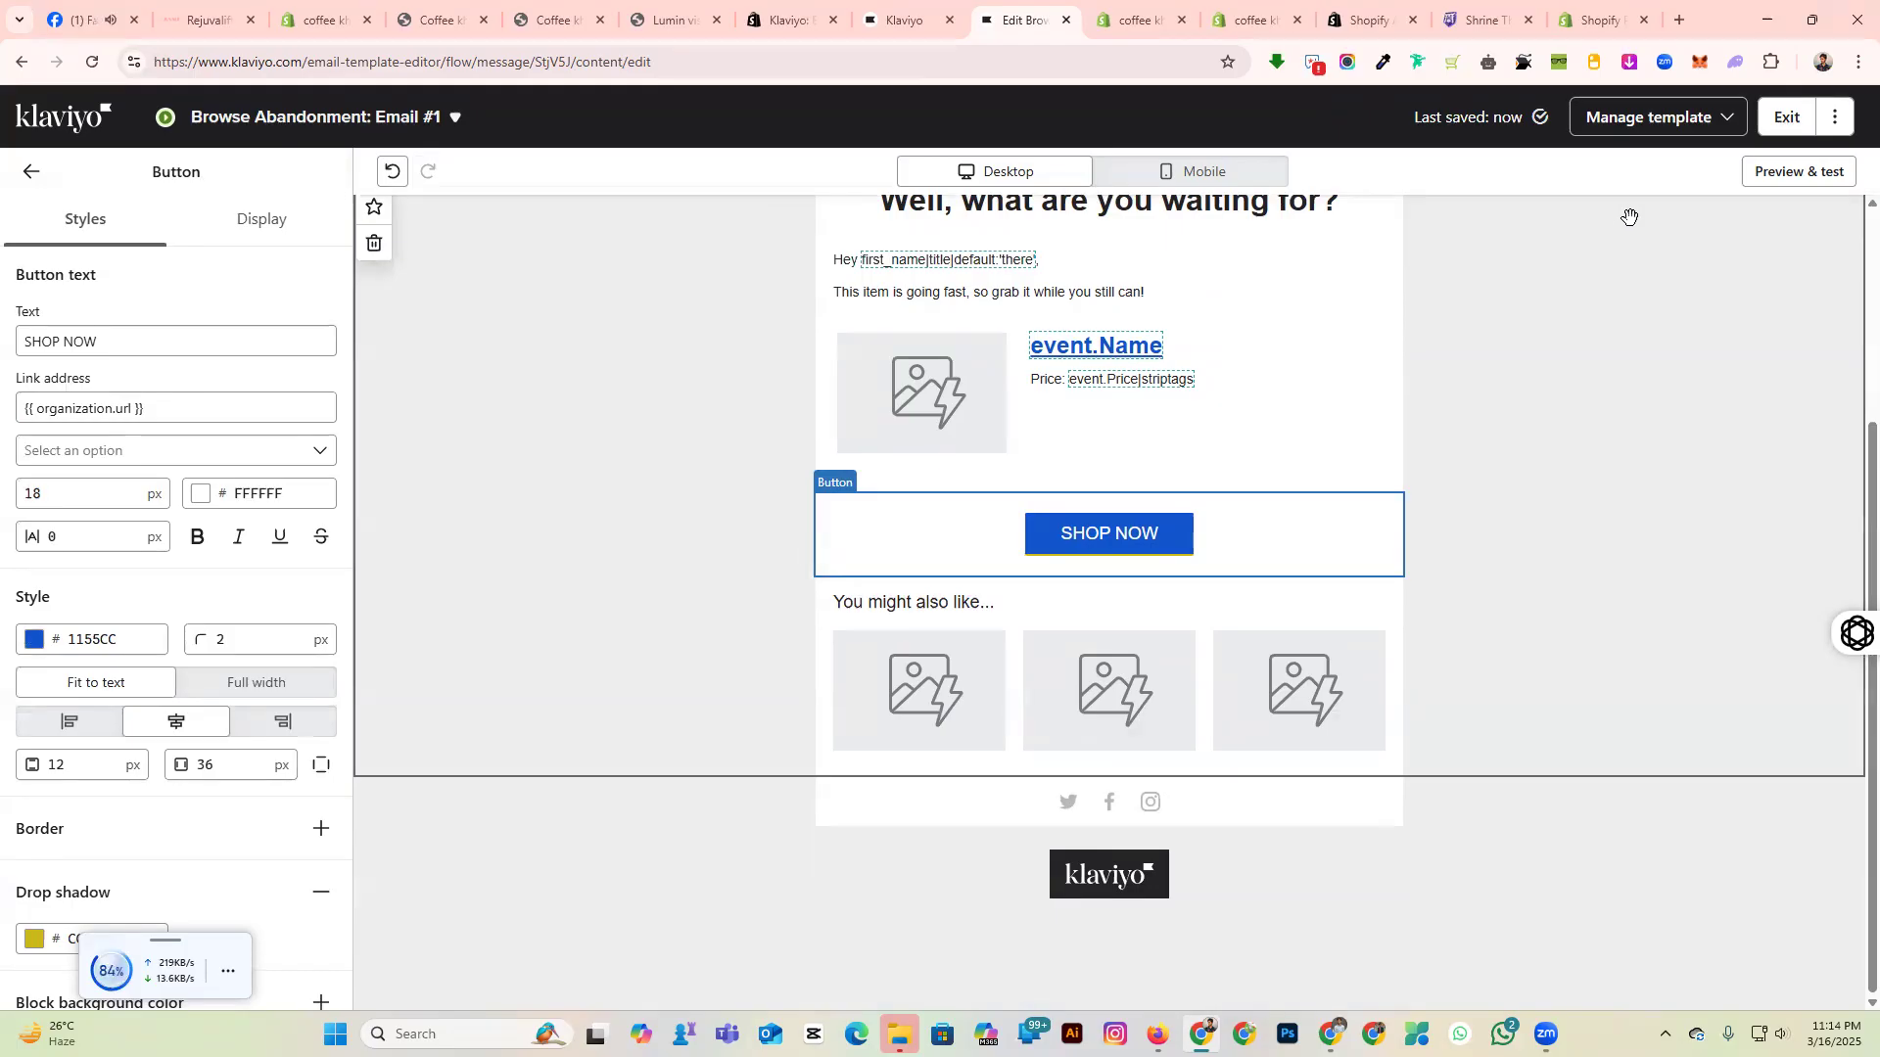
pyautogui.doubleClick(74, 407)
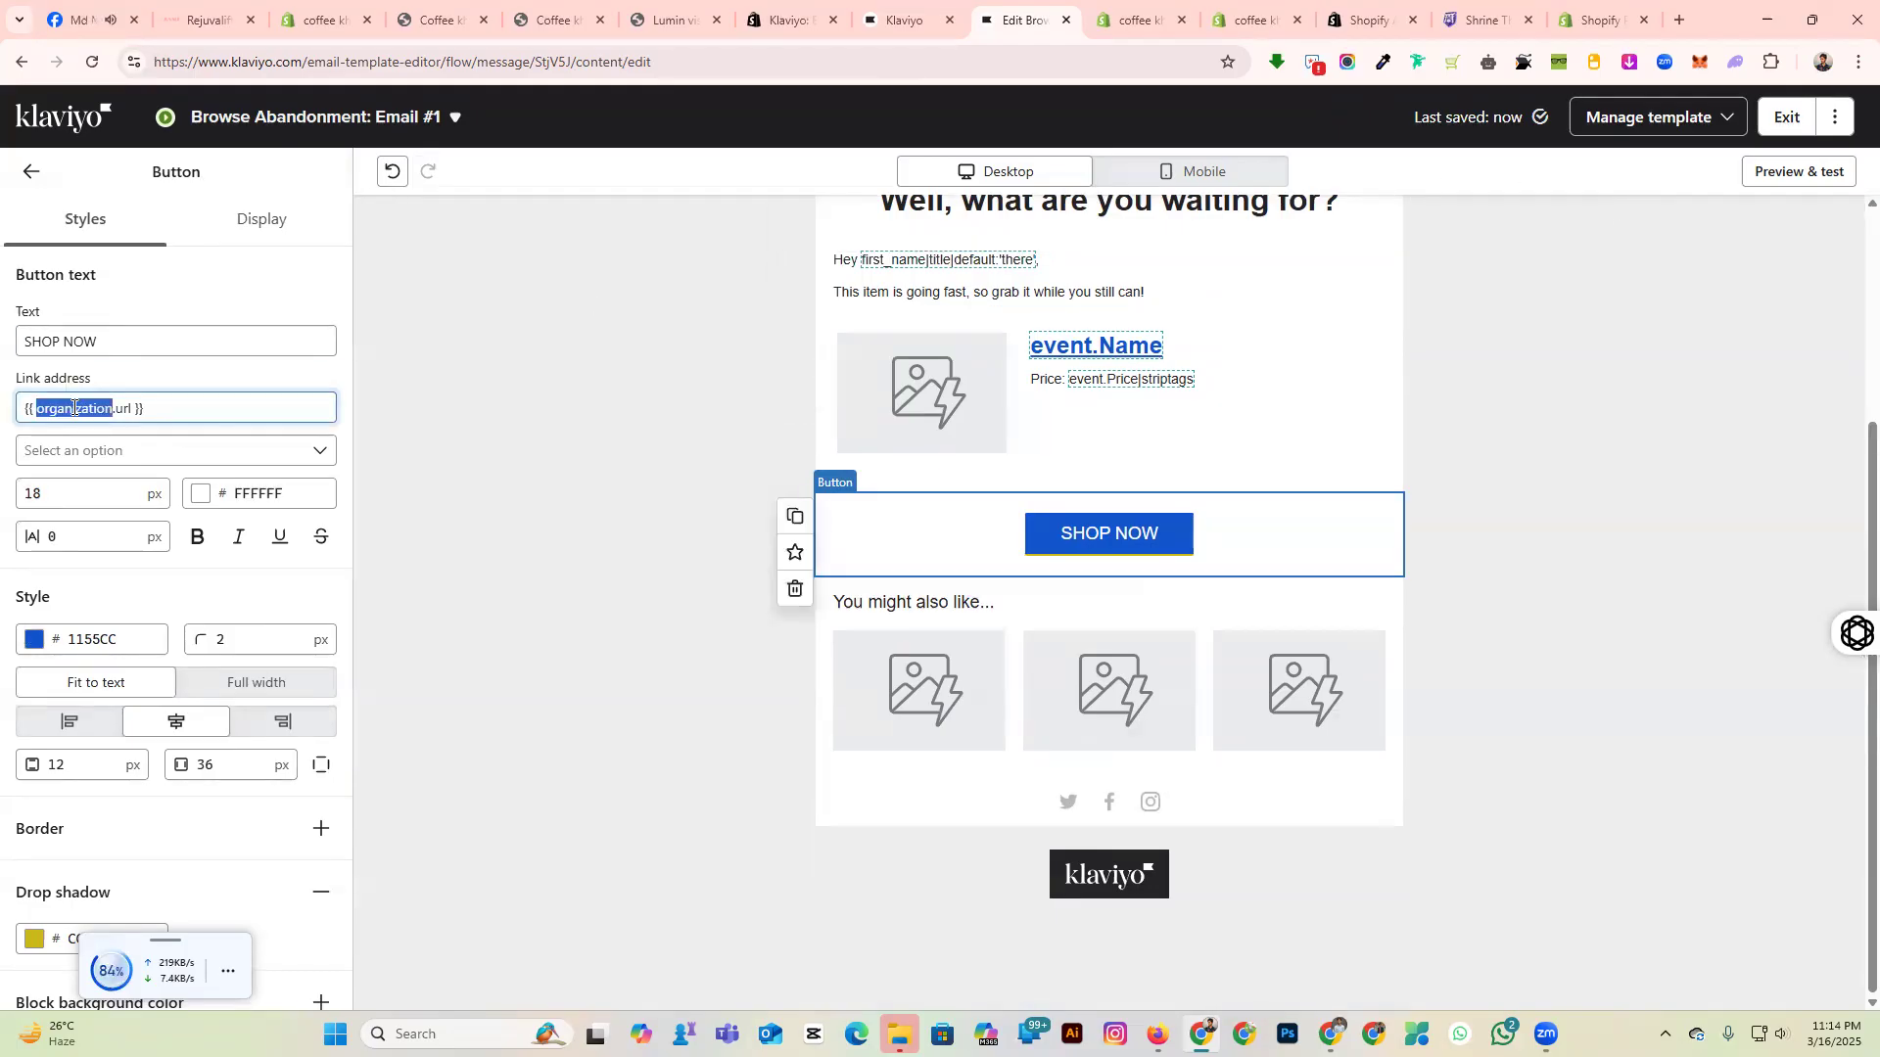
pyautogui.click(1243, 546)
pyautogui.click(1263, 459)
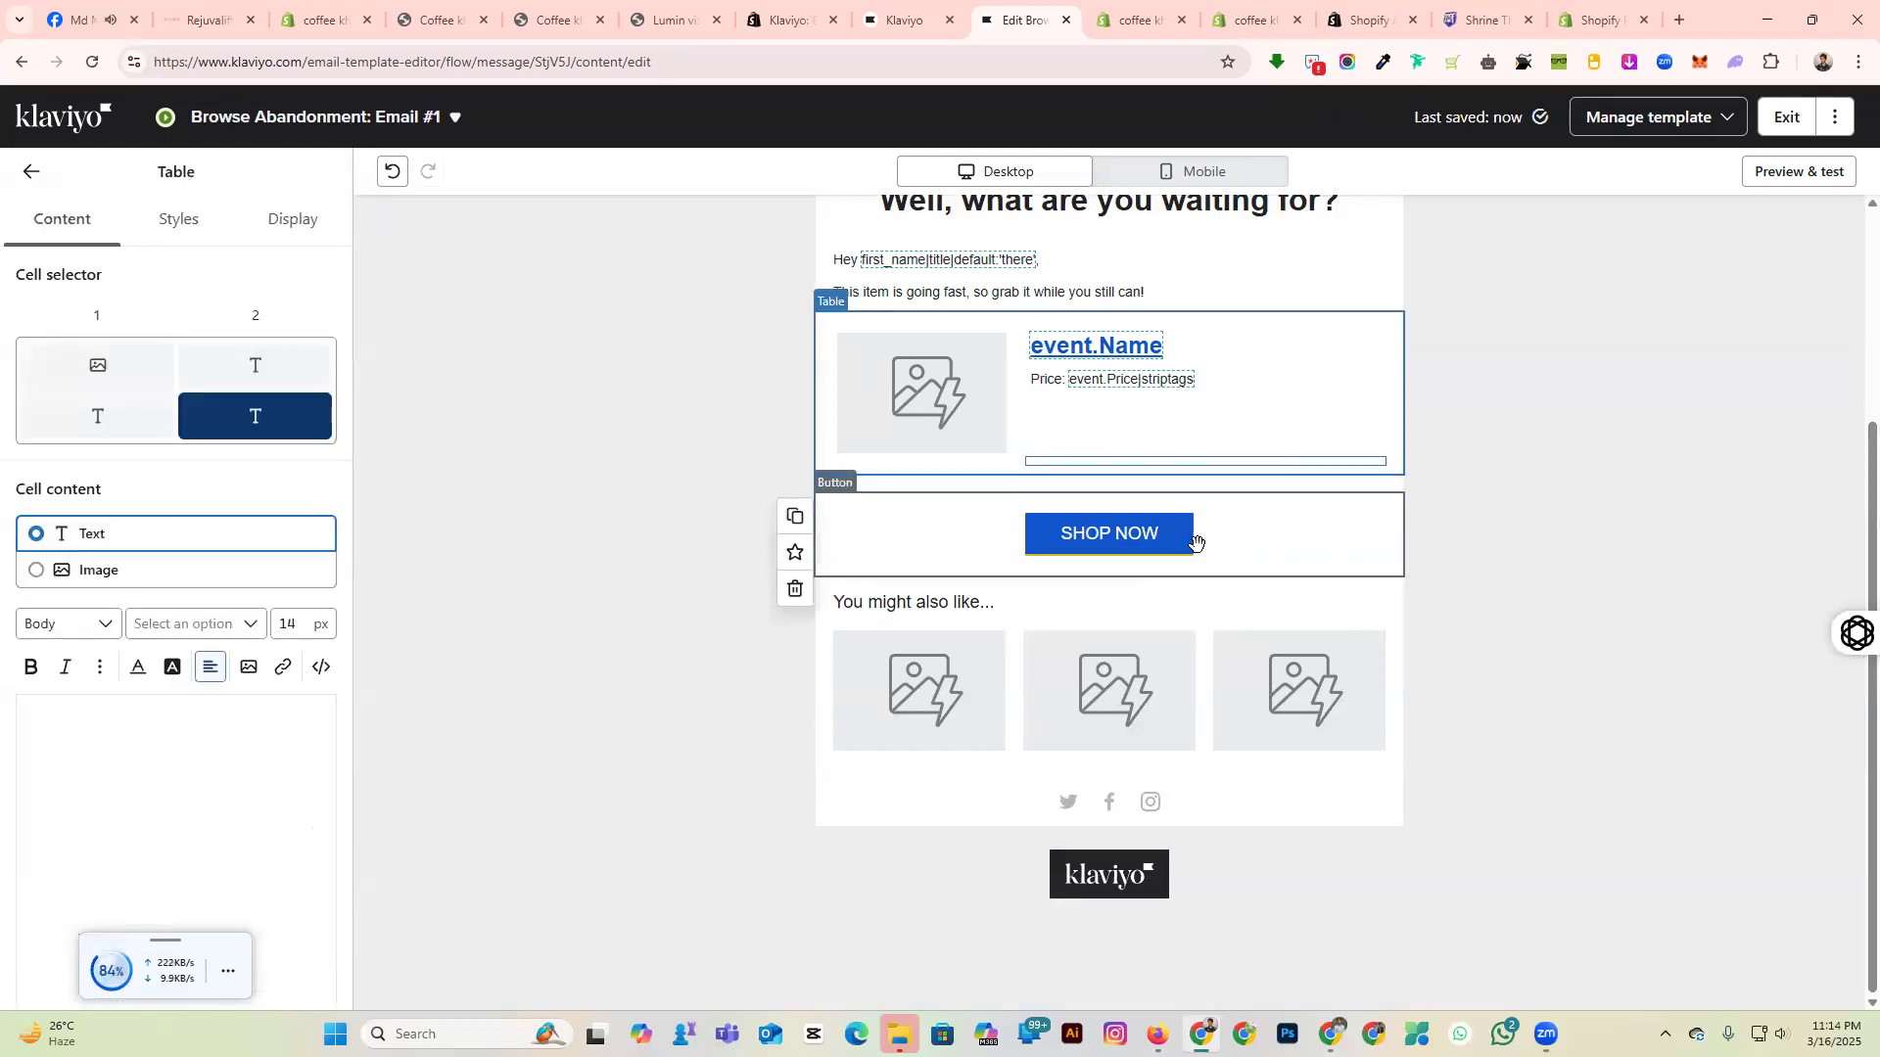
pyautogui.click(1195, 542)
pyautogui.click(58, 407)
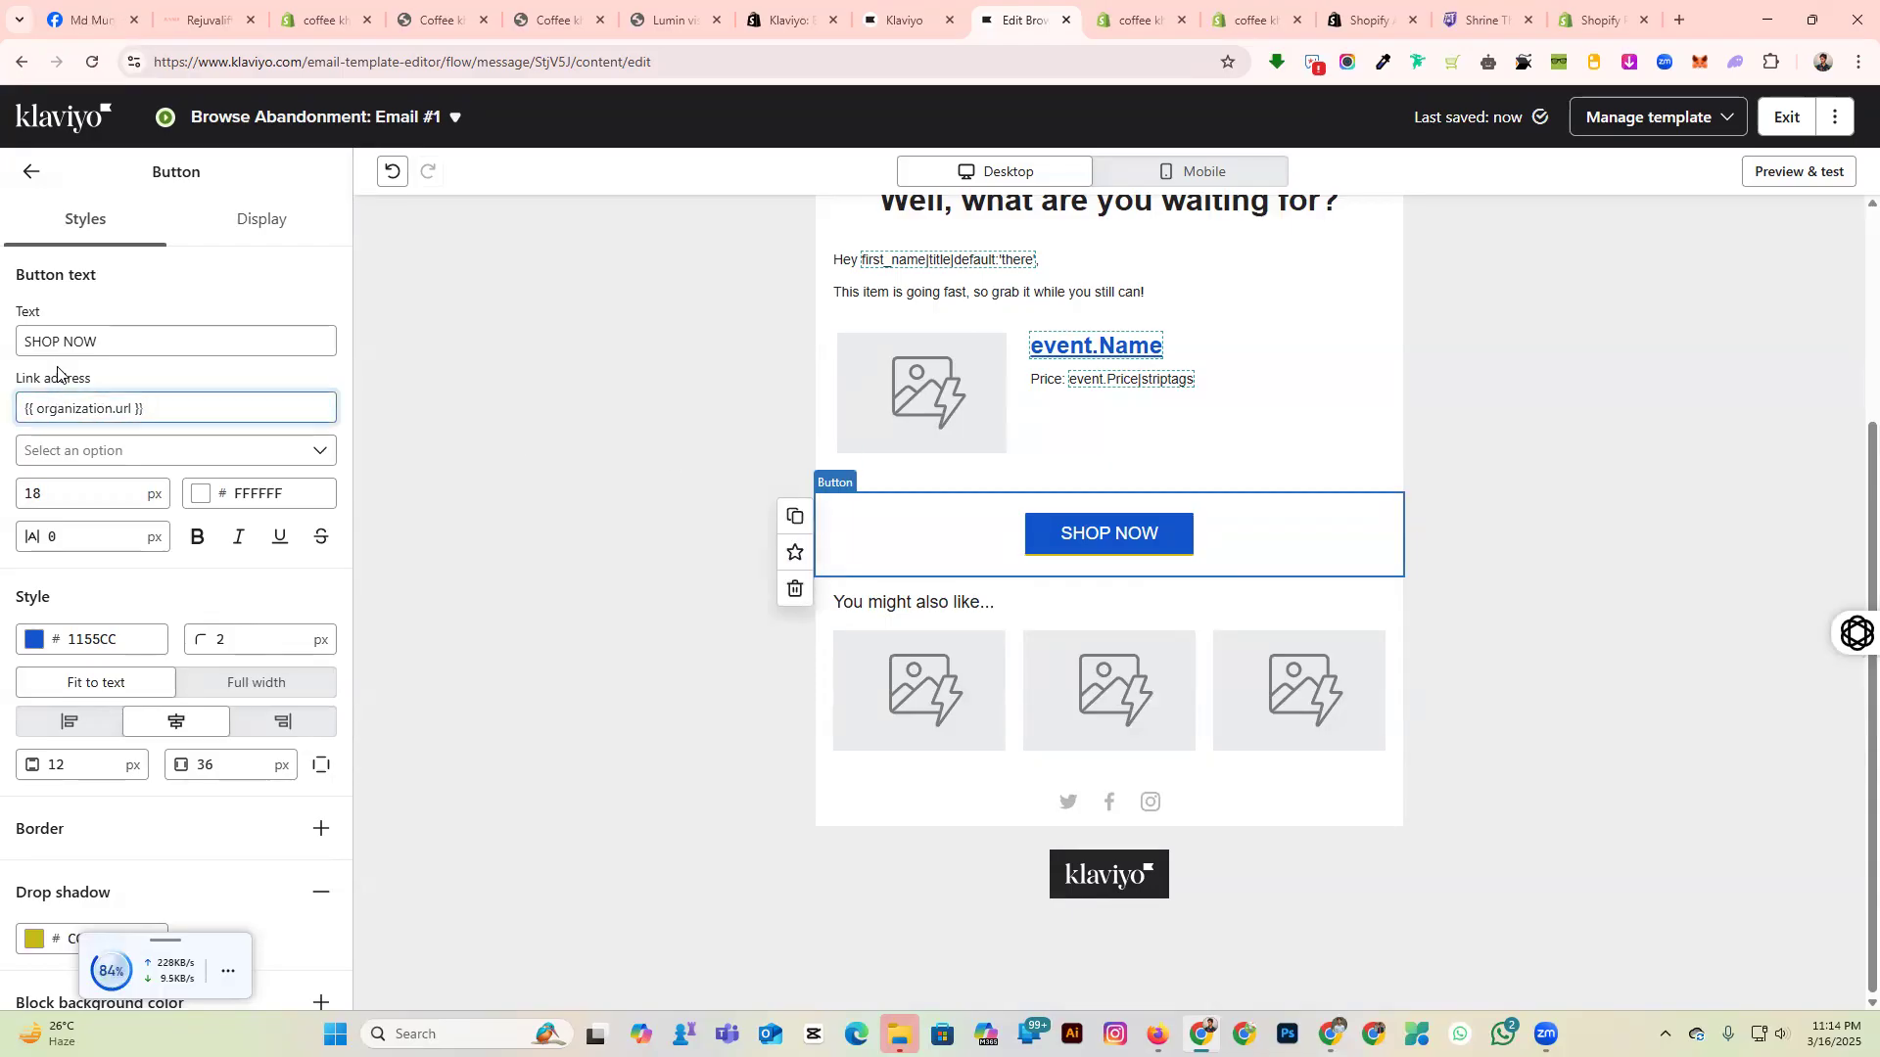
# Set the SHOP NOW button's corner radius to 12 px.
pyautogui.click(74, 341)
pyautogui.click(118, 637)
pyautogui.click(253, 640)
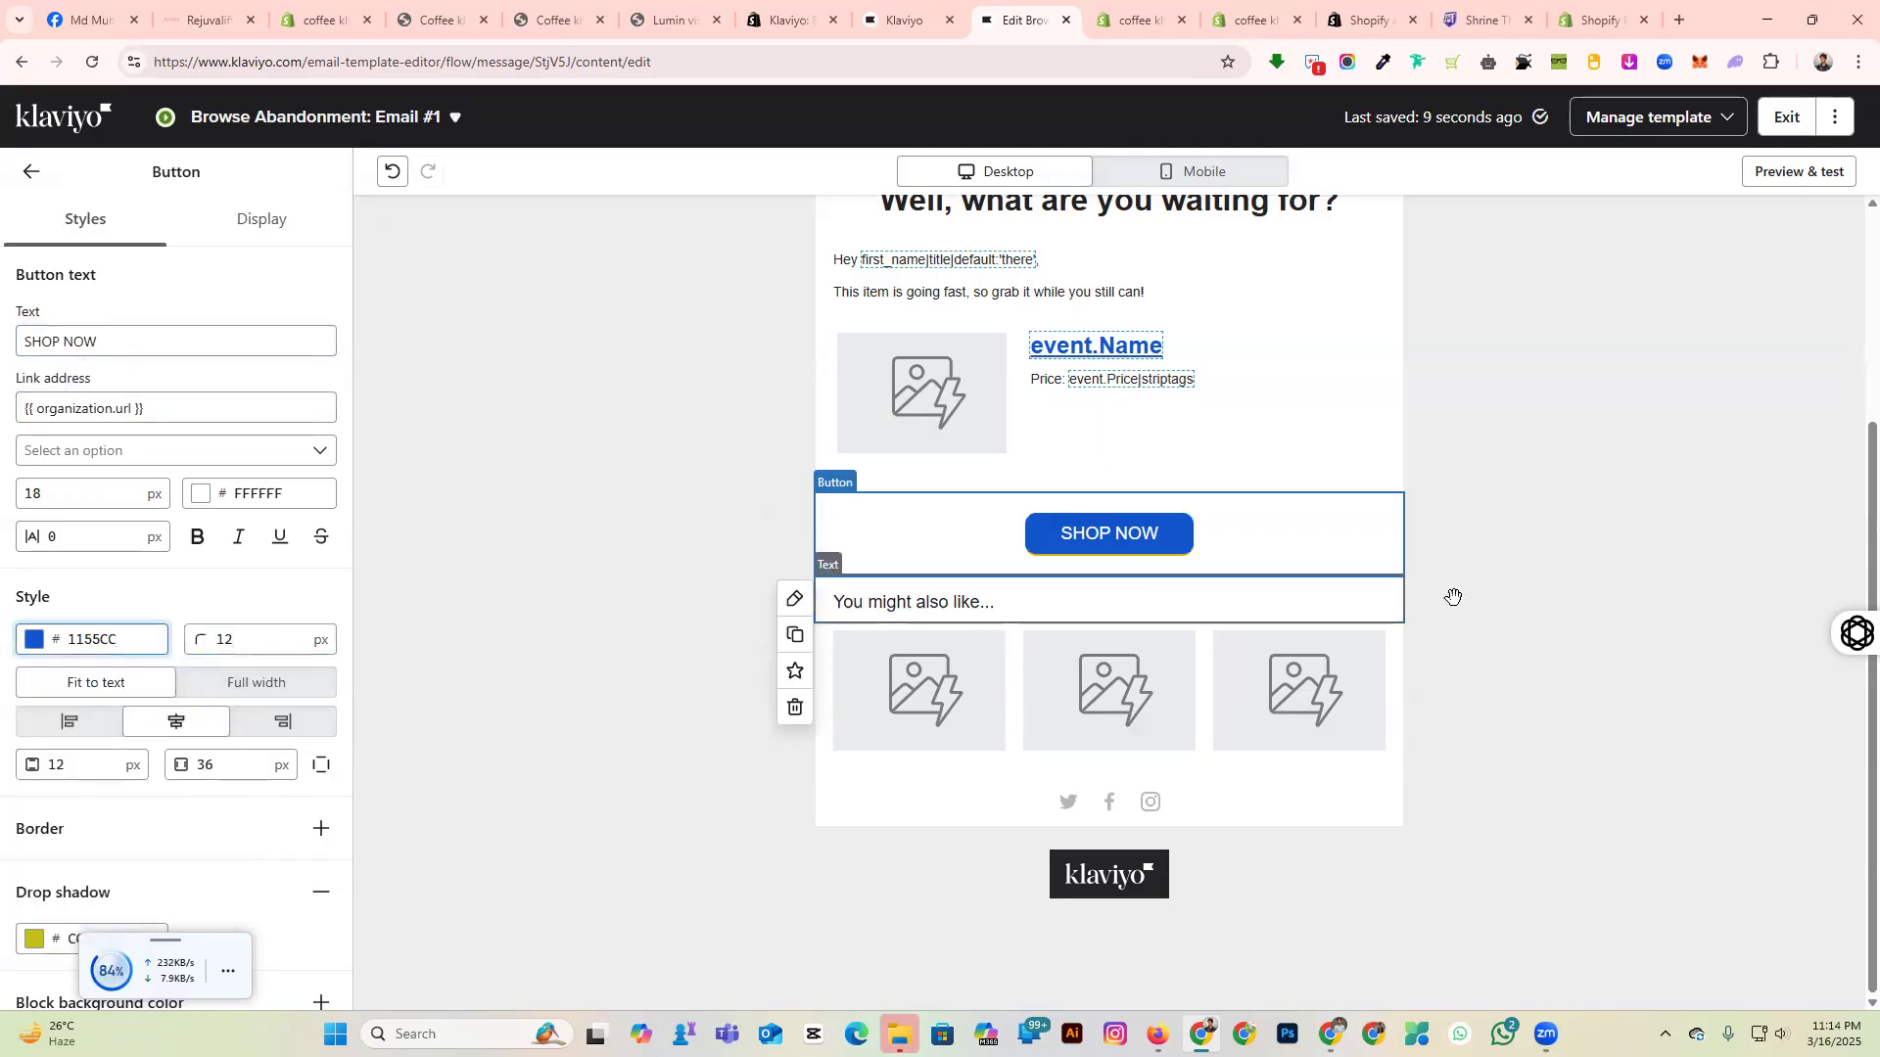
pyautogui.click(1241, 545)
# Check the product table's name cell and the settings of the "You might also like..." text block.
pyautogui.scroll(3, 1241, 546)
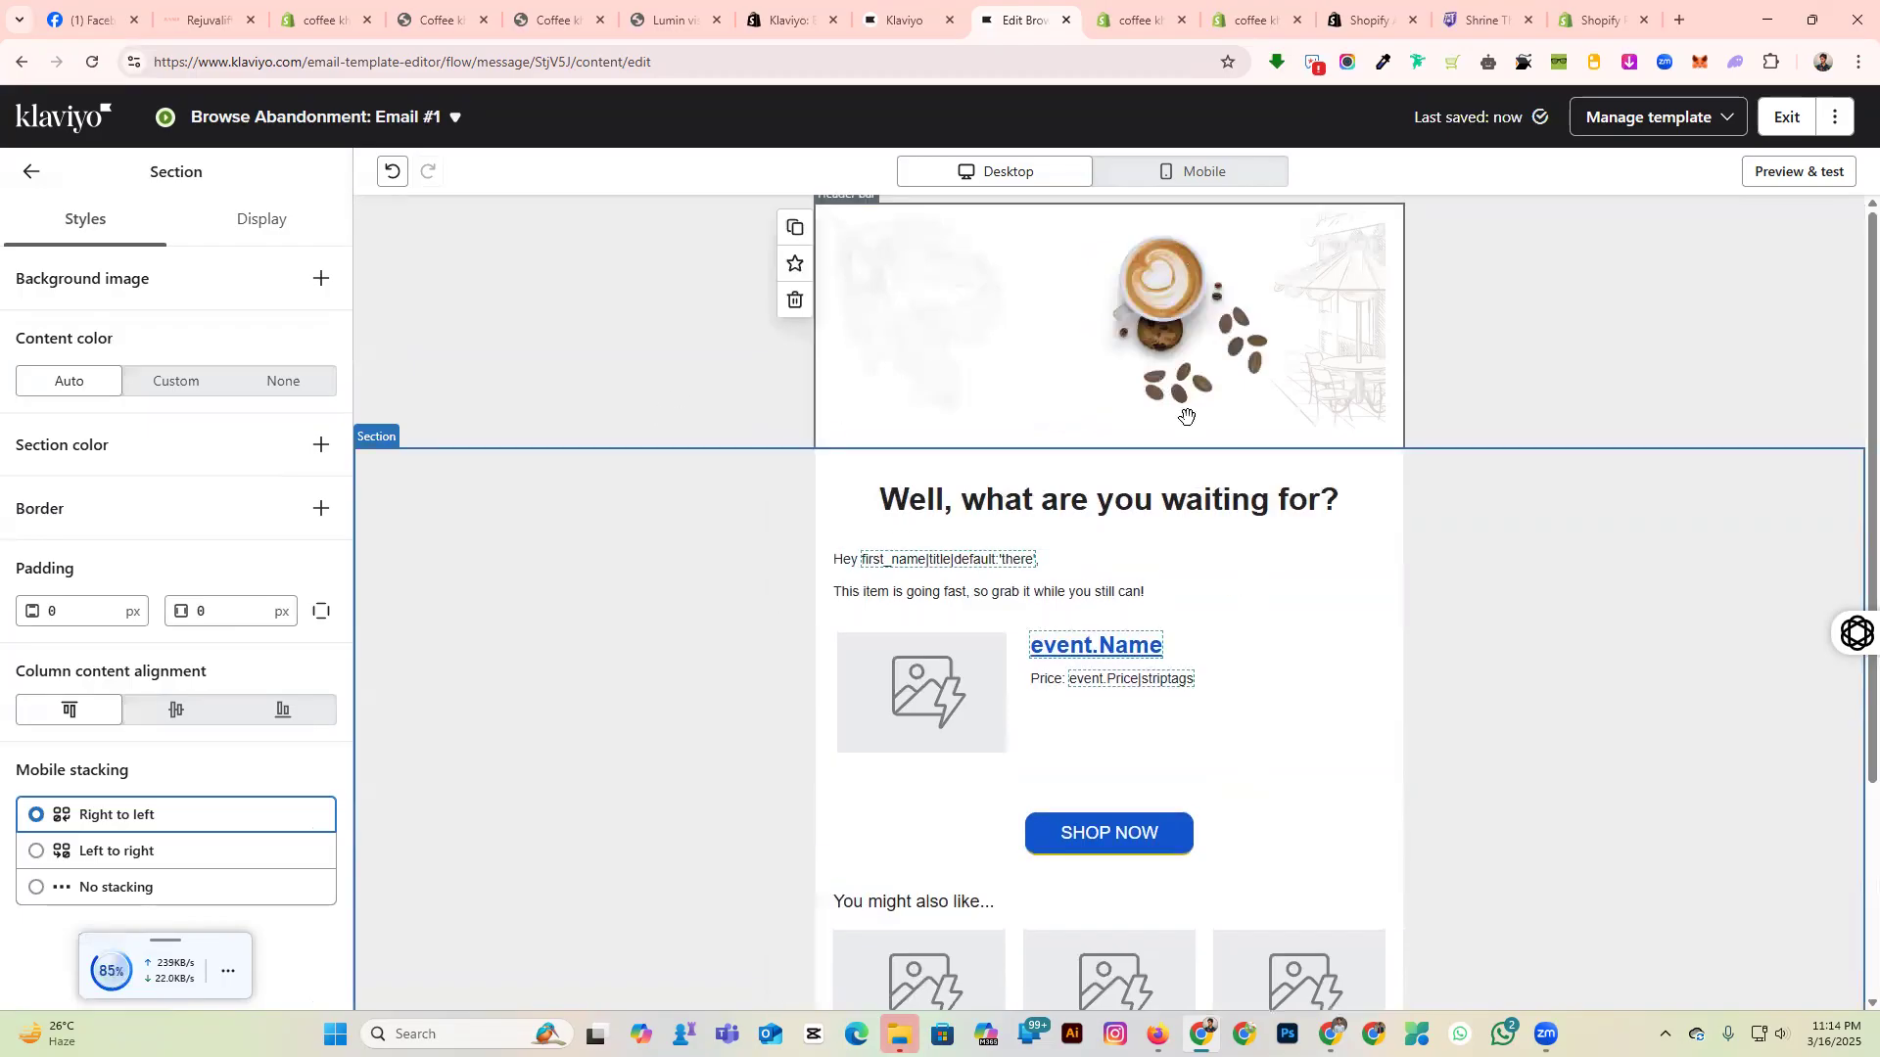
pyautogui.click(1245, 648)
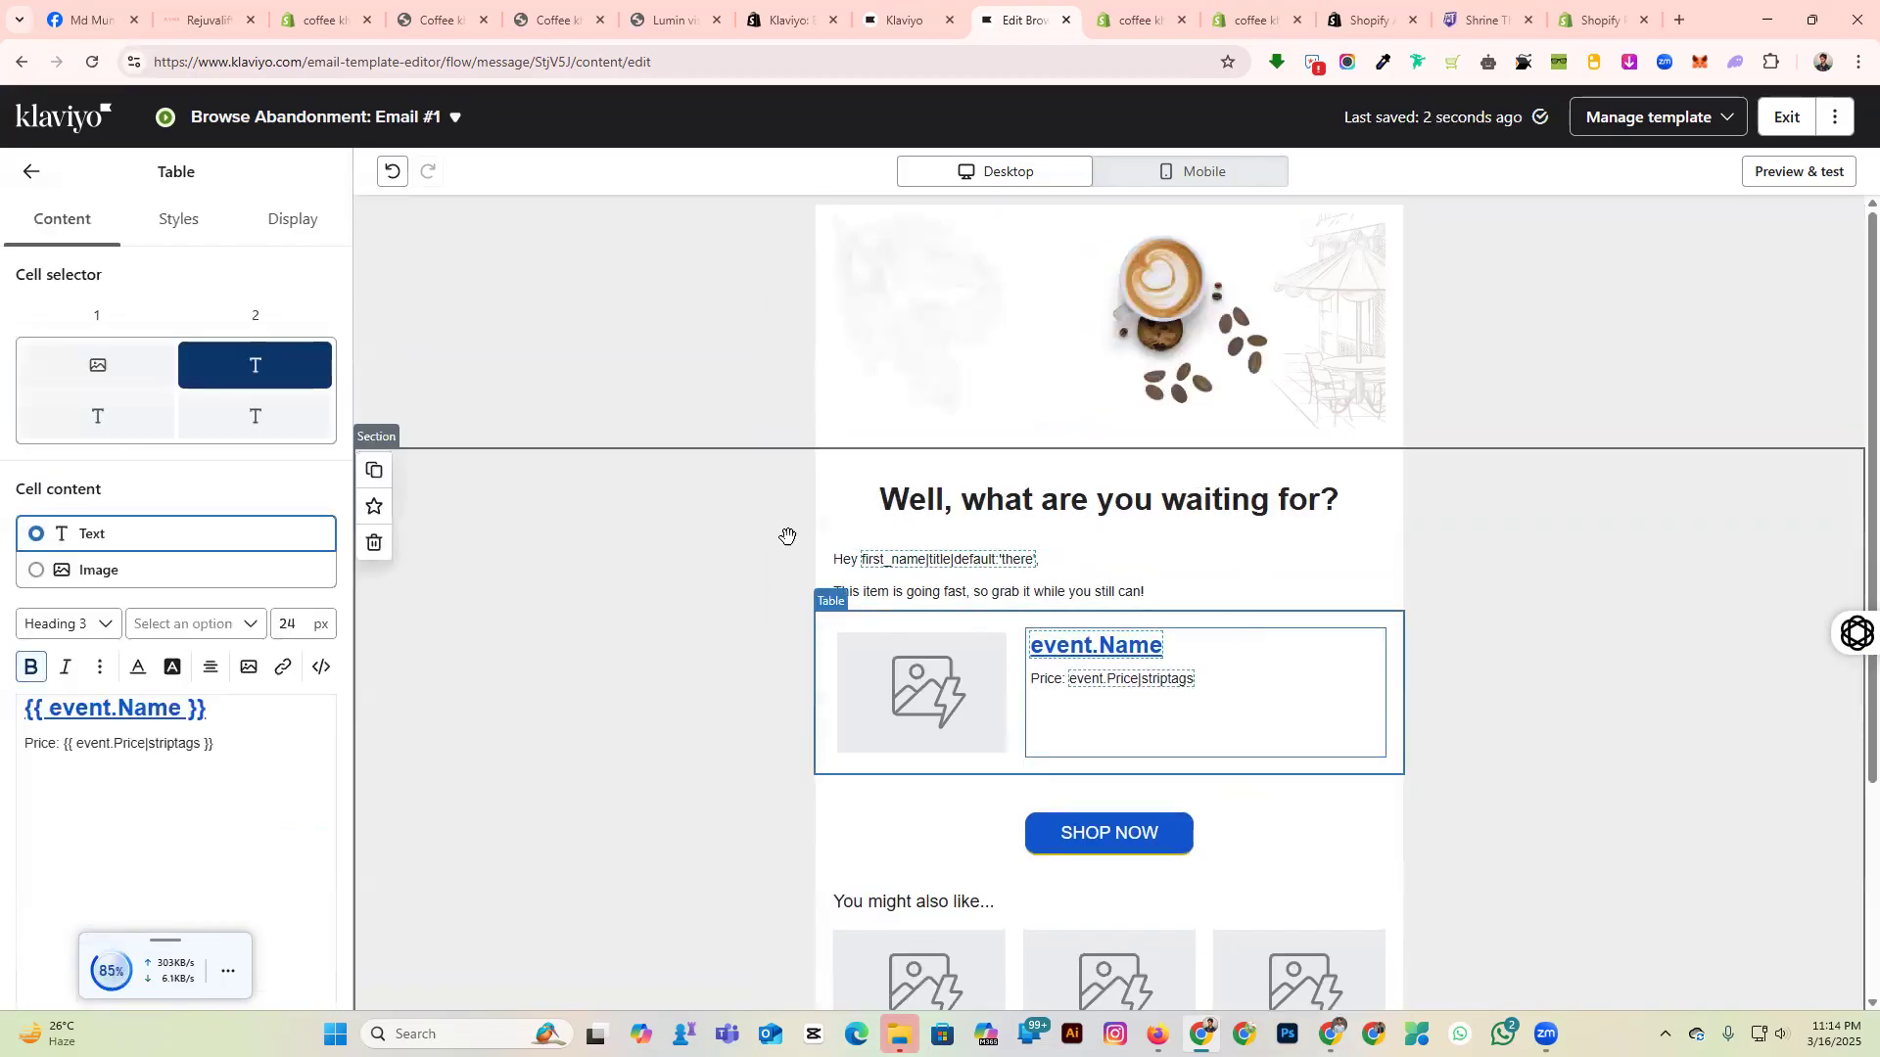
pyautogui.scroll(-3, 1083, 465)
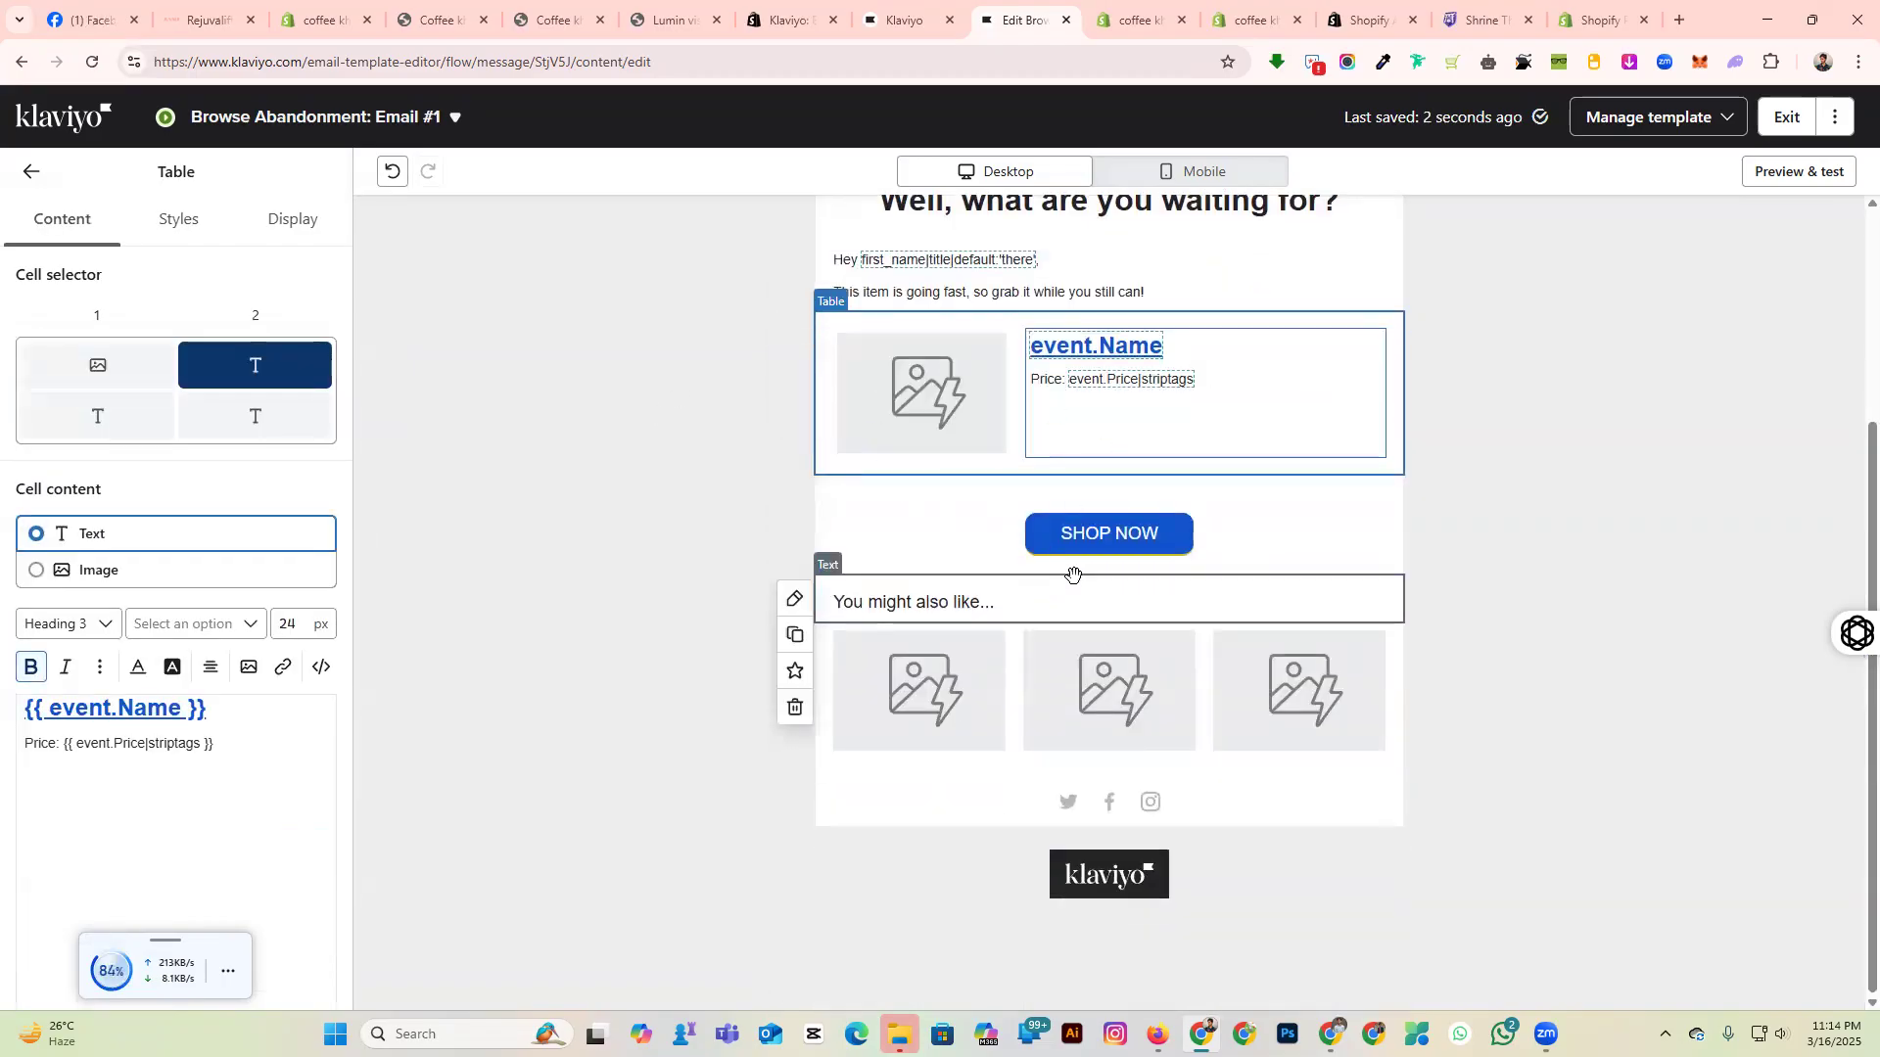
pyautogui.click(891, 606)
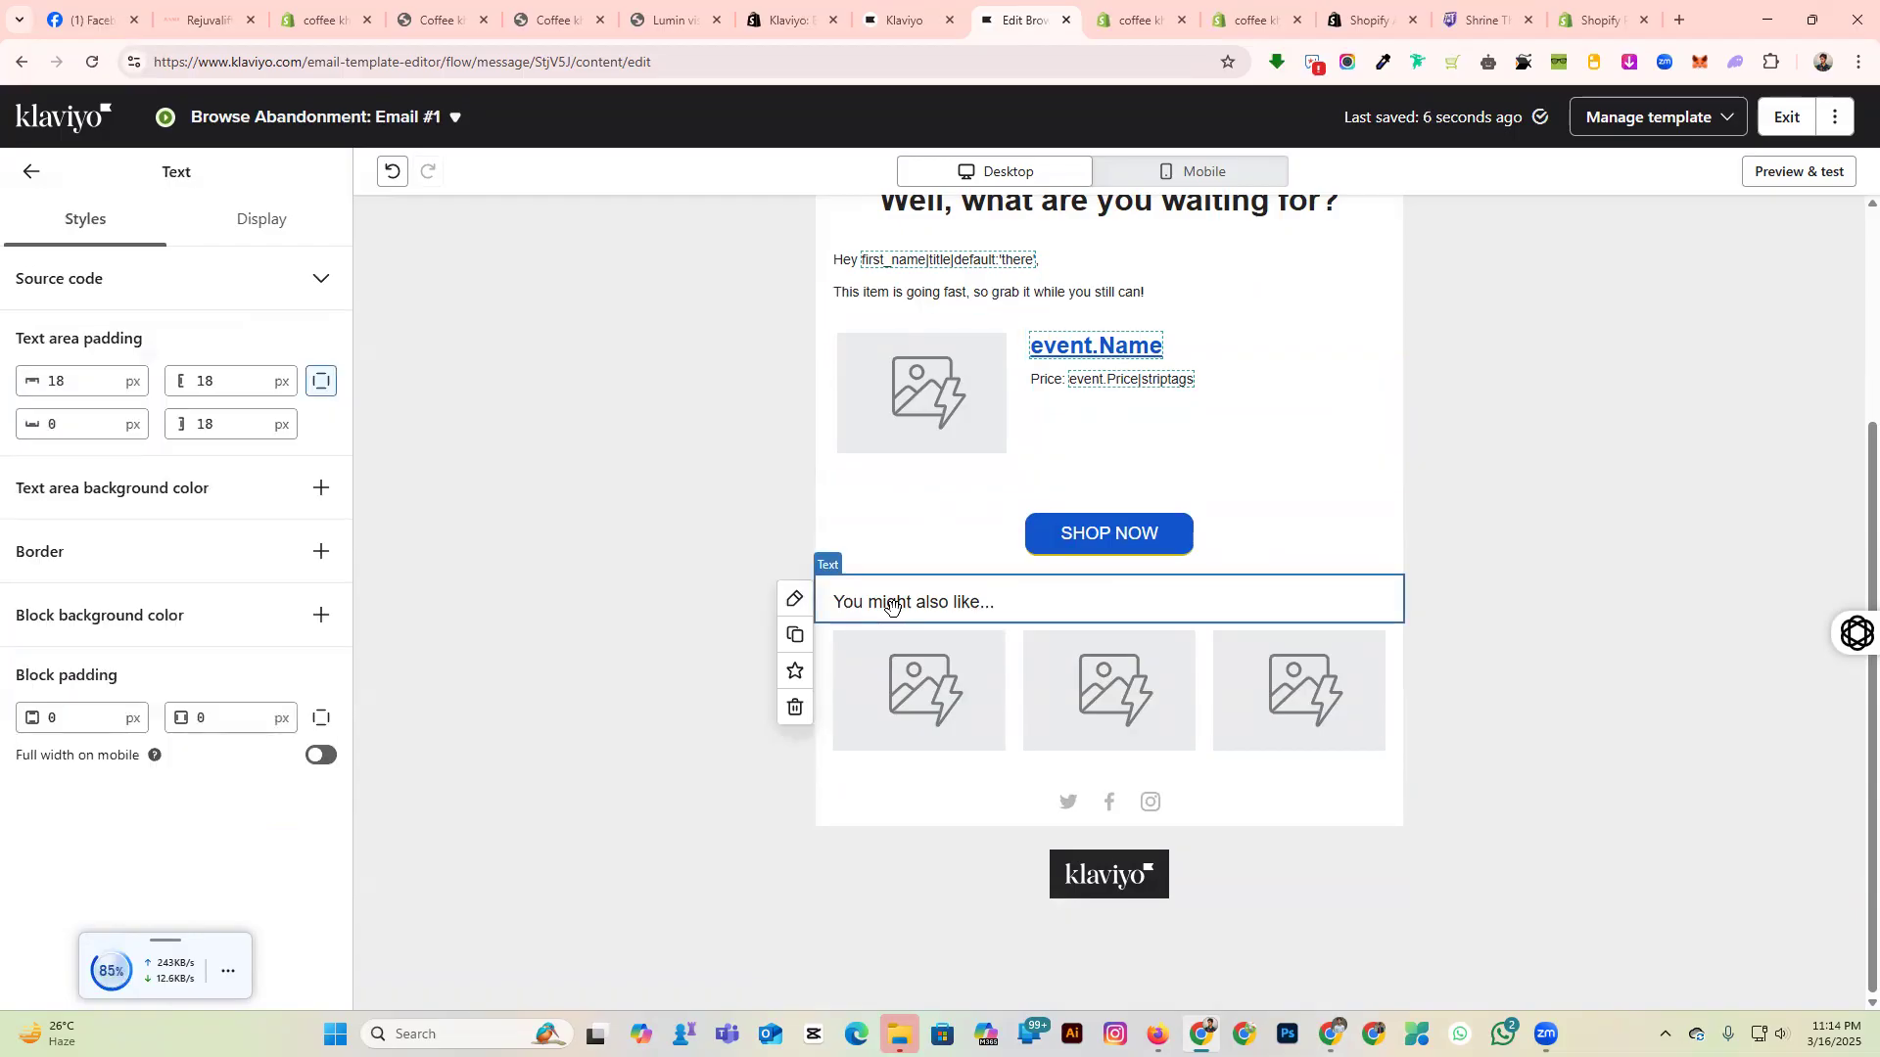
# Try static product selection for the recommended products block, browse the catalog without adding anything, and return to the dynamic feed.
pyautogui.click(1012, 658)
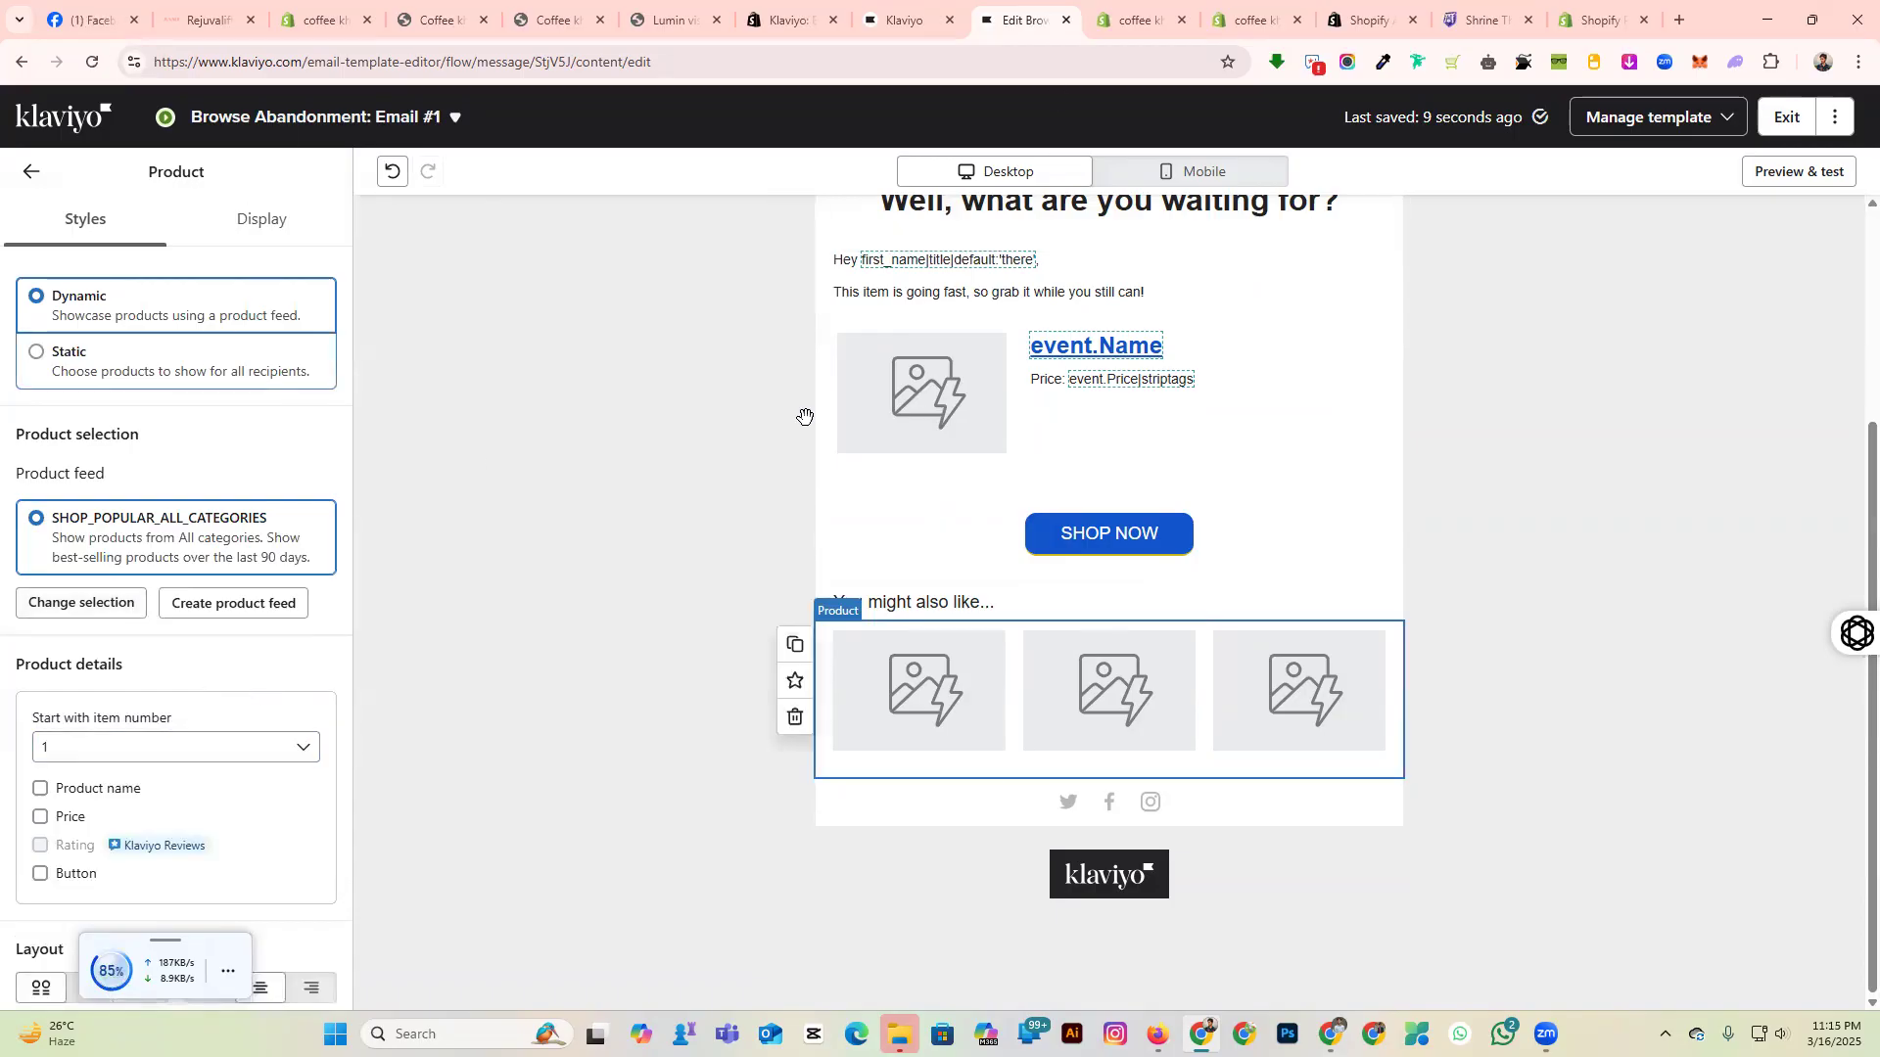
pyautogui.click(256, 370)
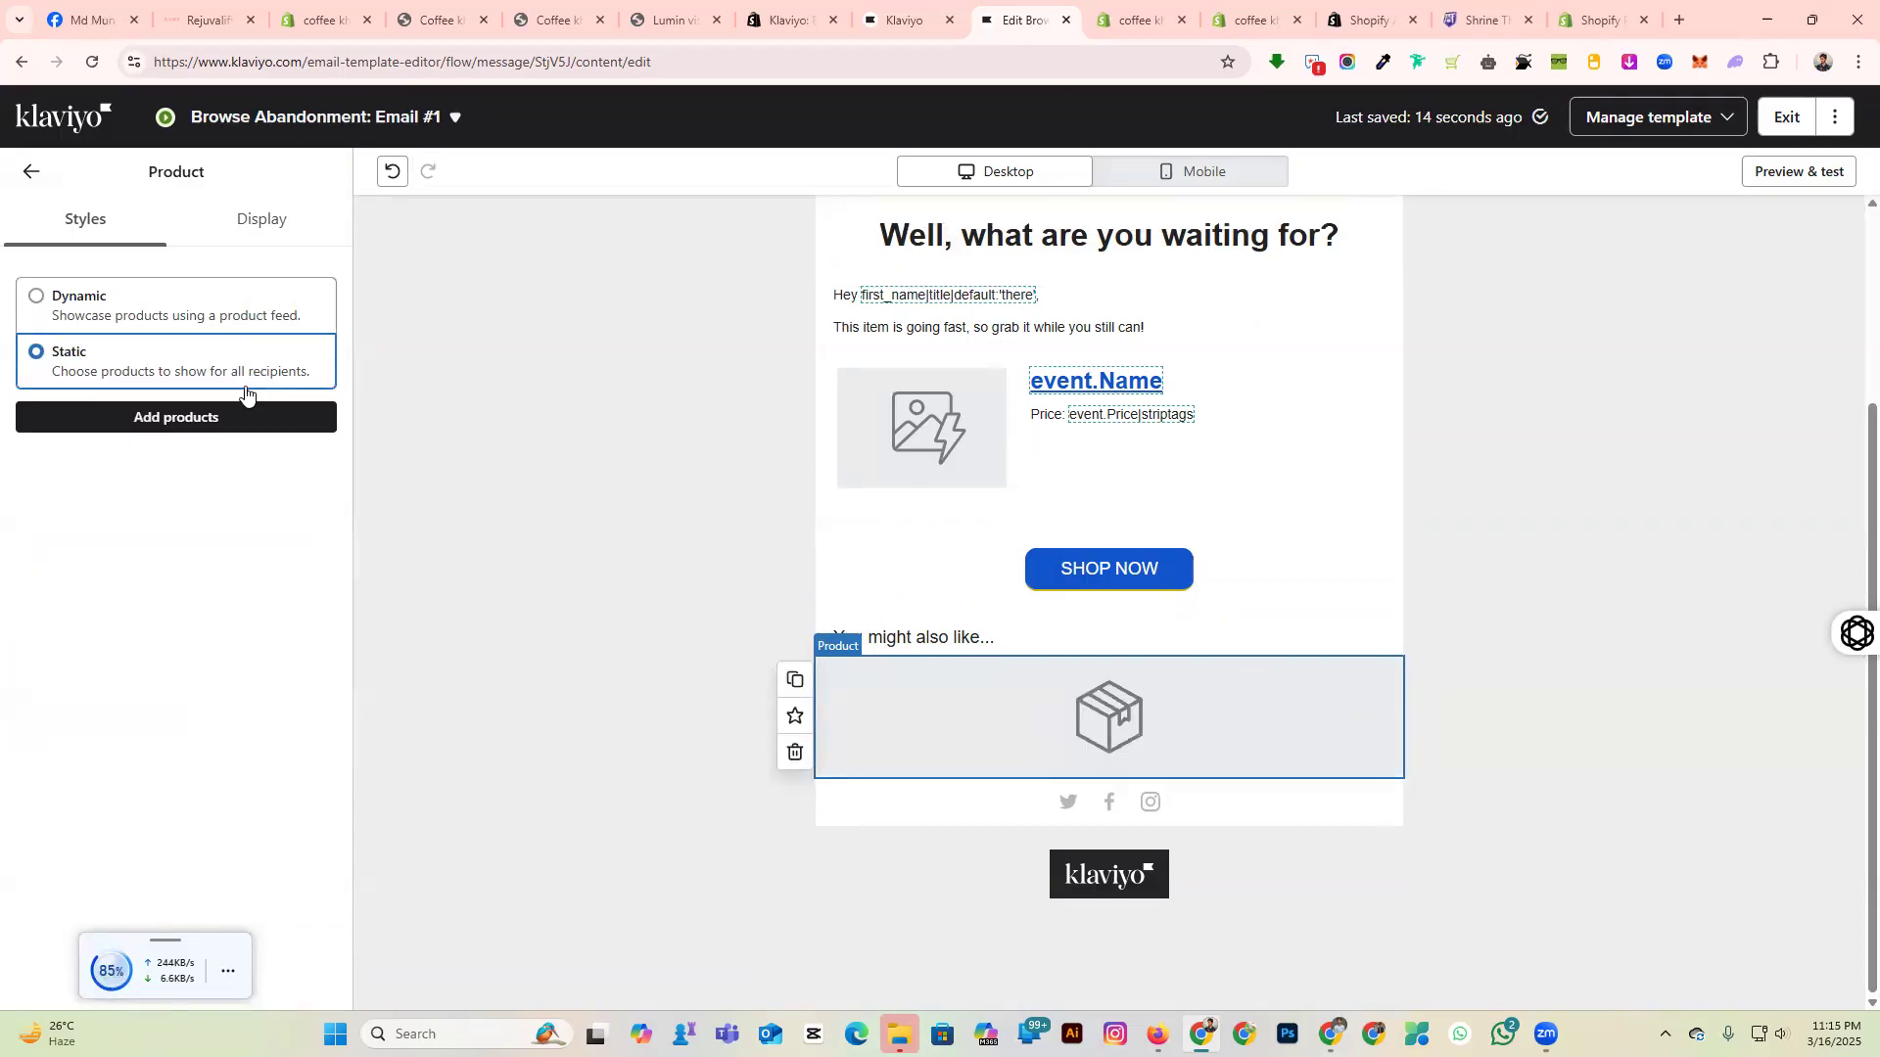
pyautogui.click(271, 423)
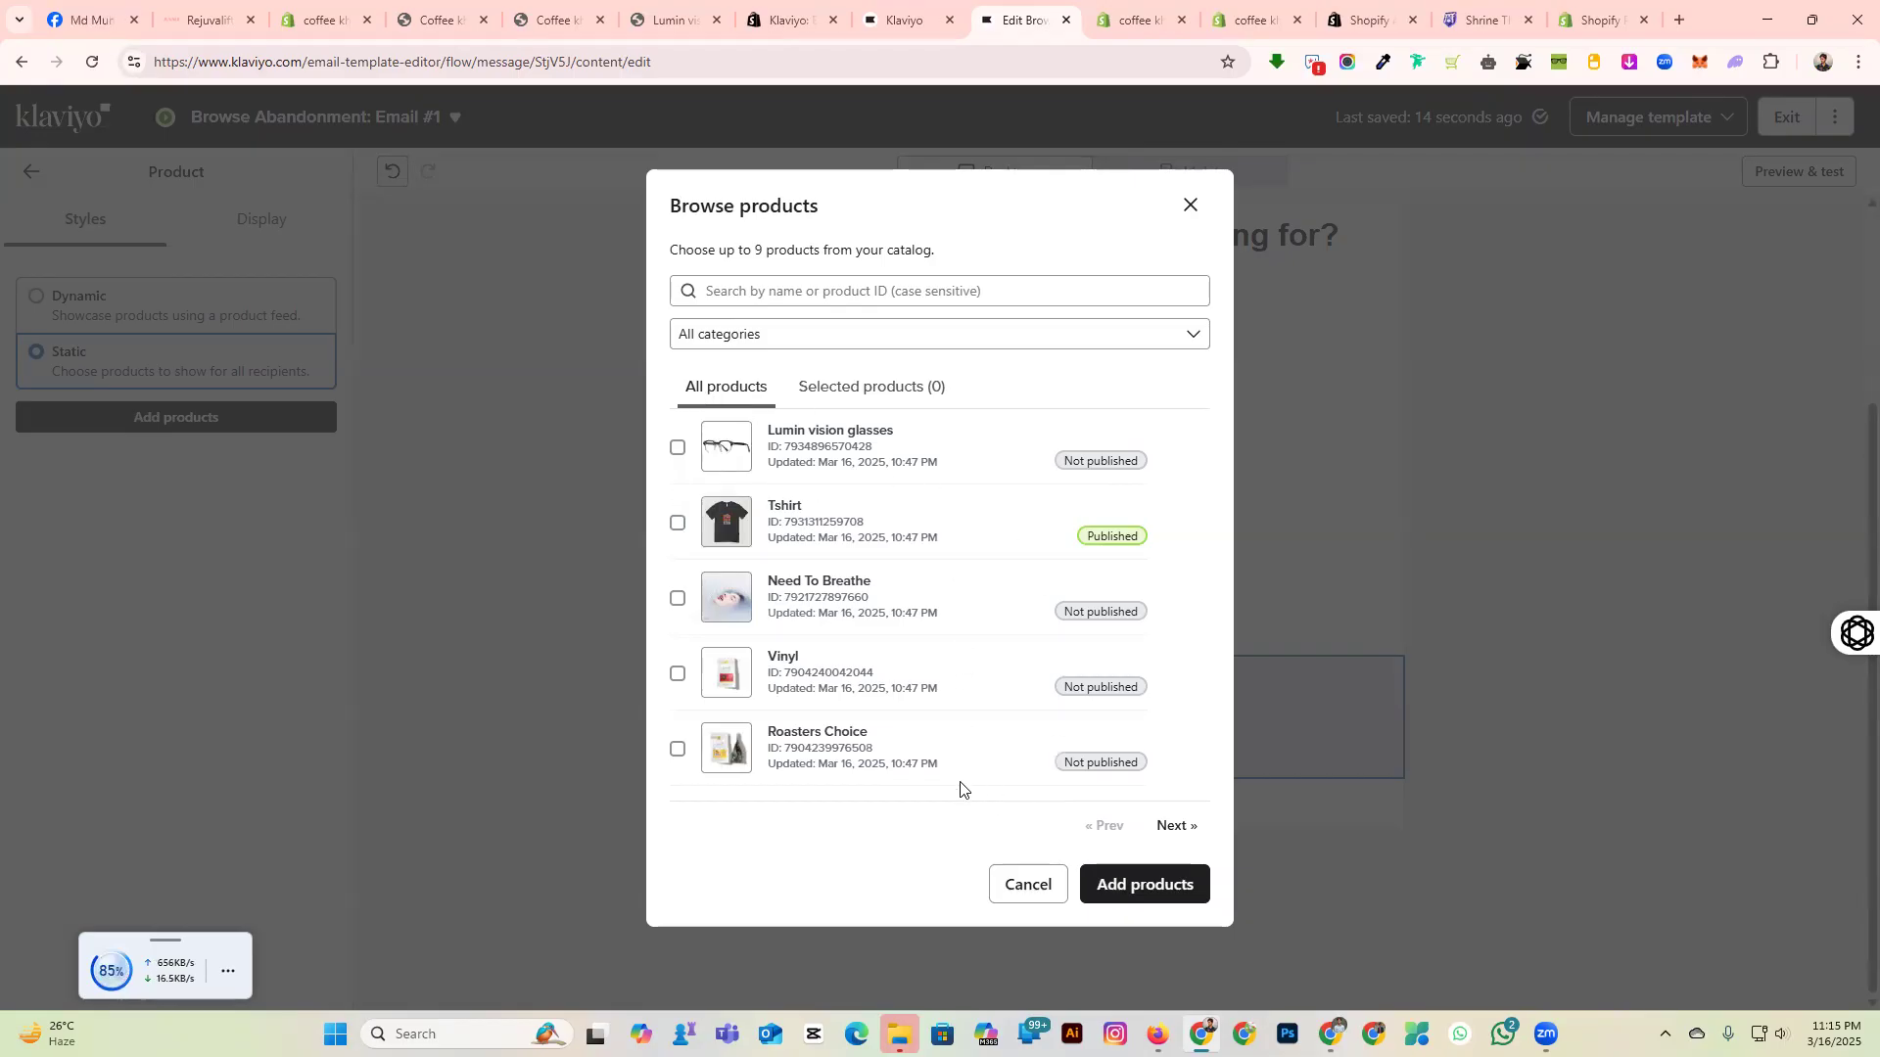
pyautogui.click(1008, 884)
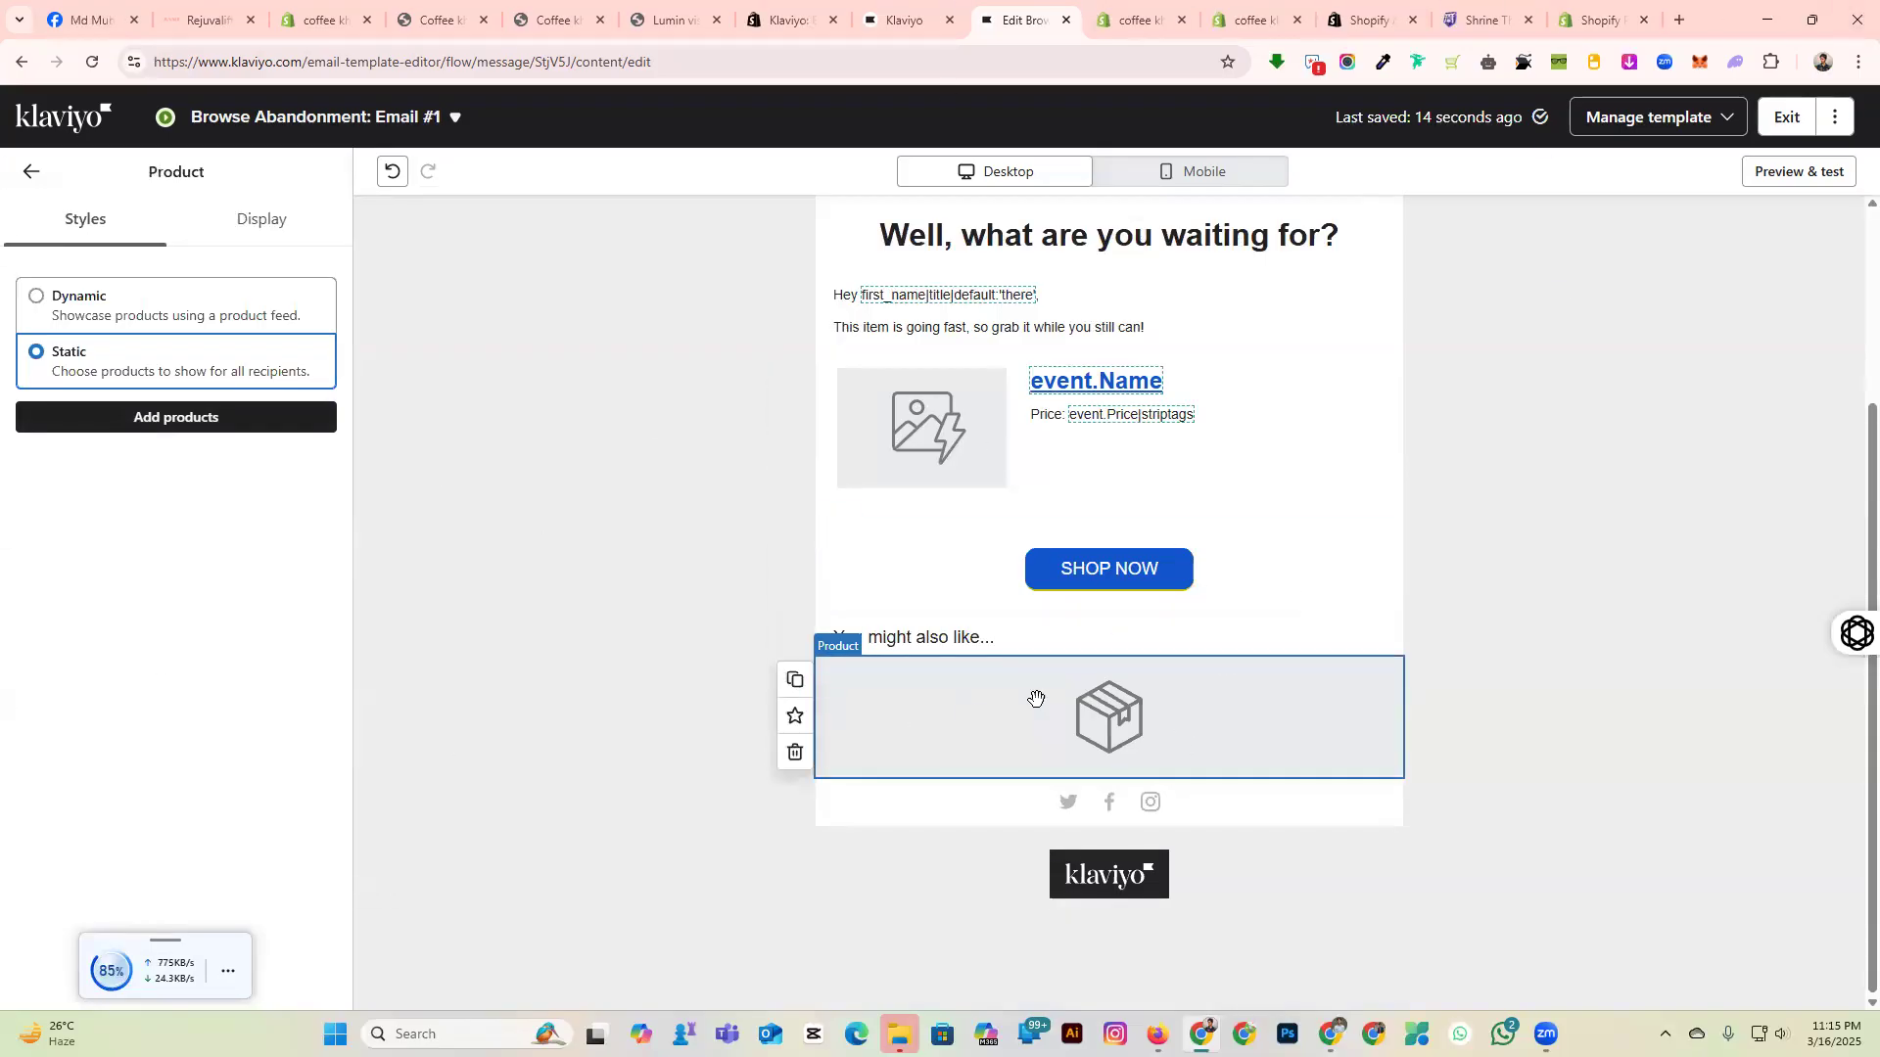
pyautogui.click(91, 306)
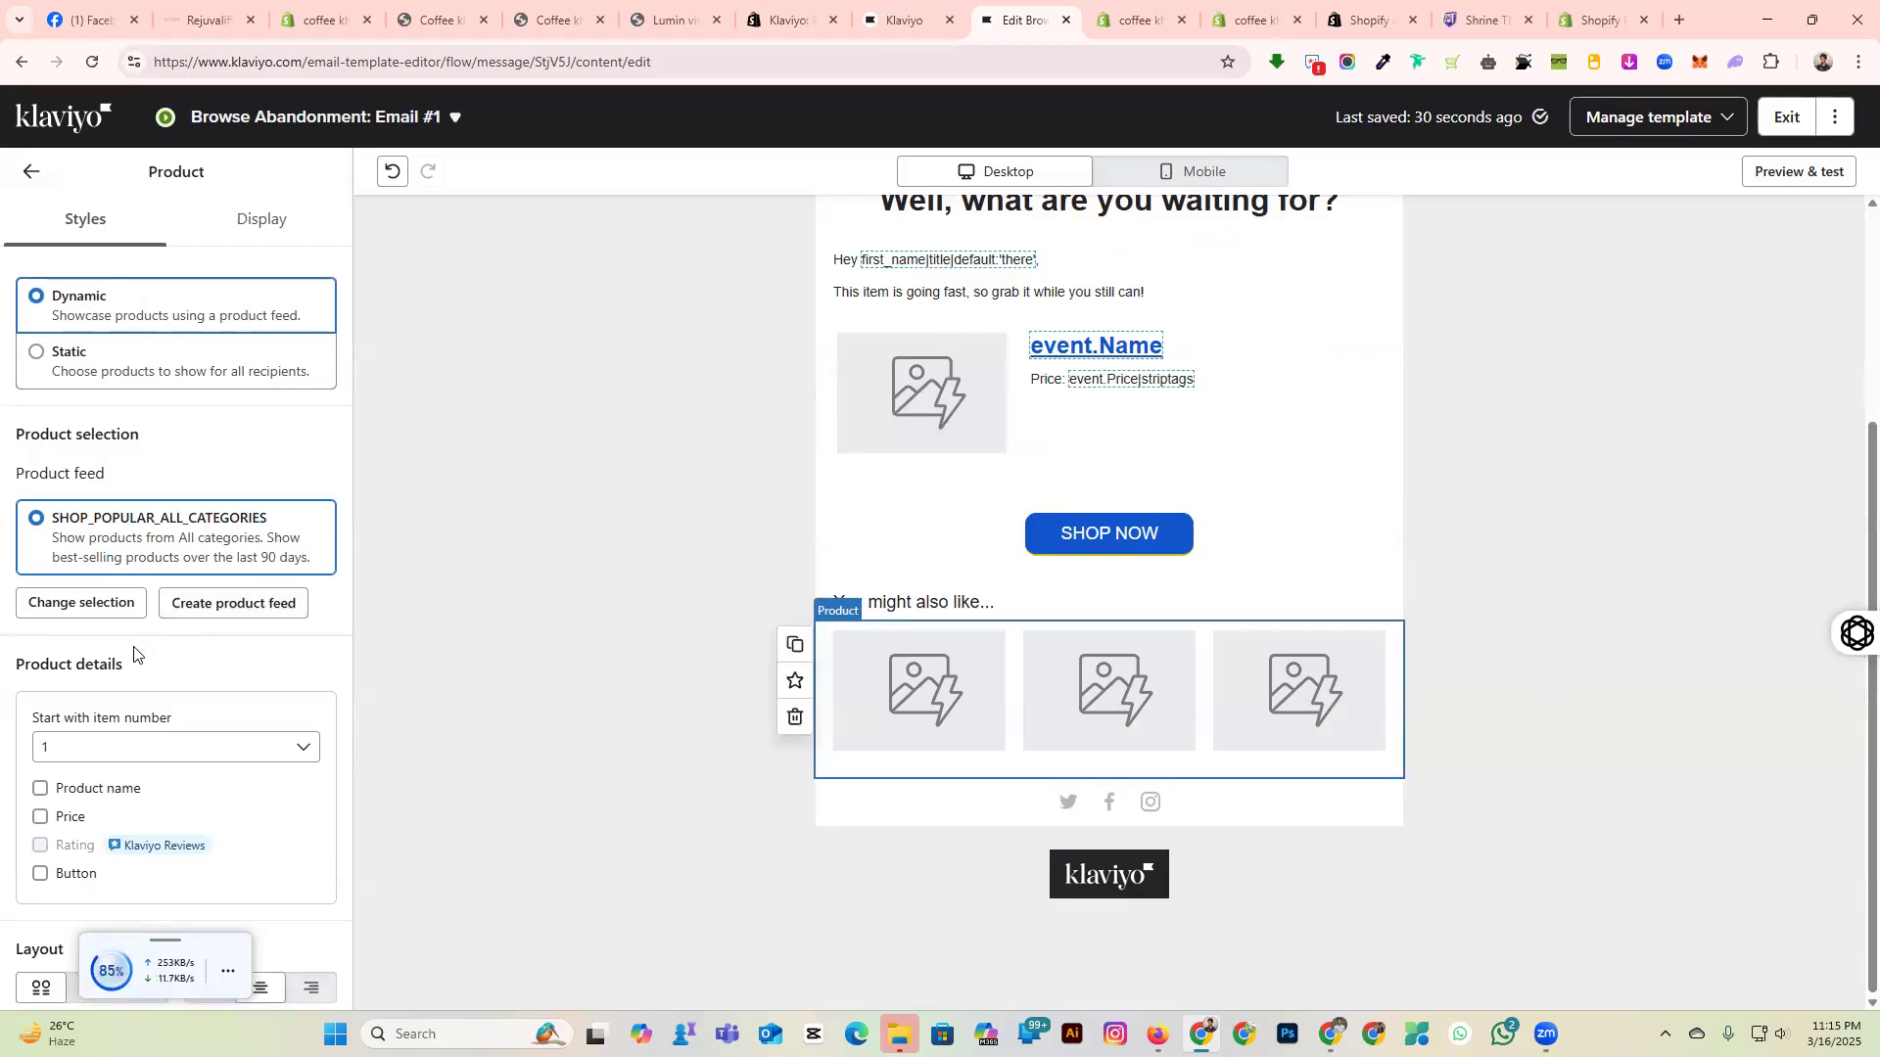
# Examine the recommended products block's product details, layout and button style settings.
pyautogui.scroll(-2, 201, 631)
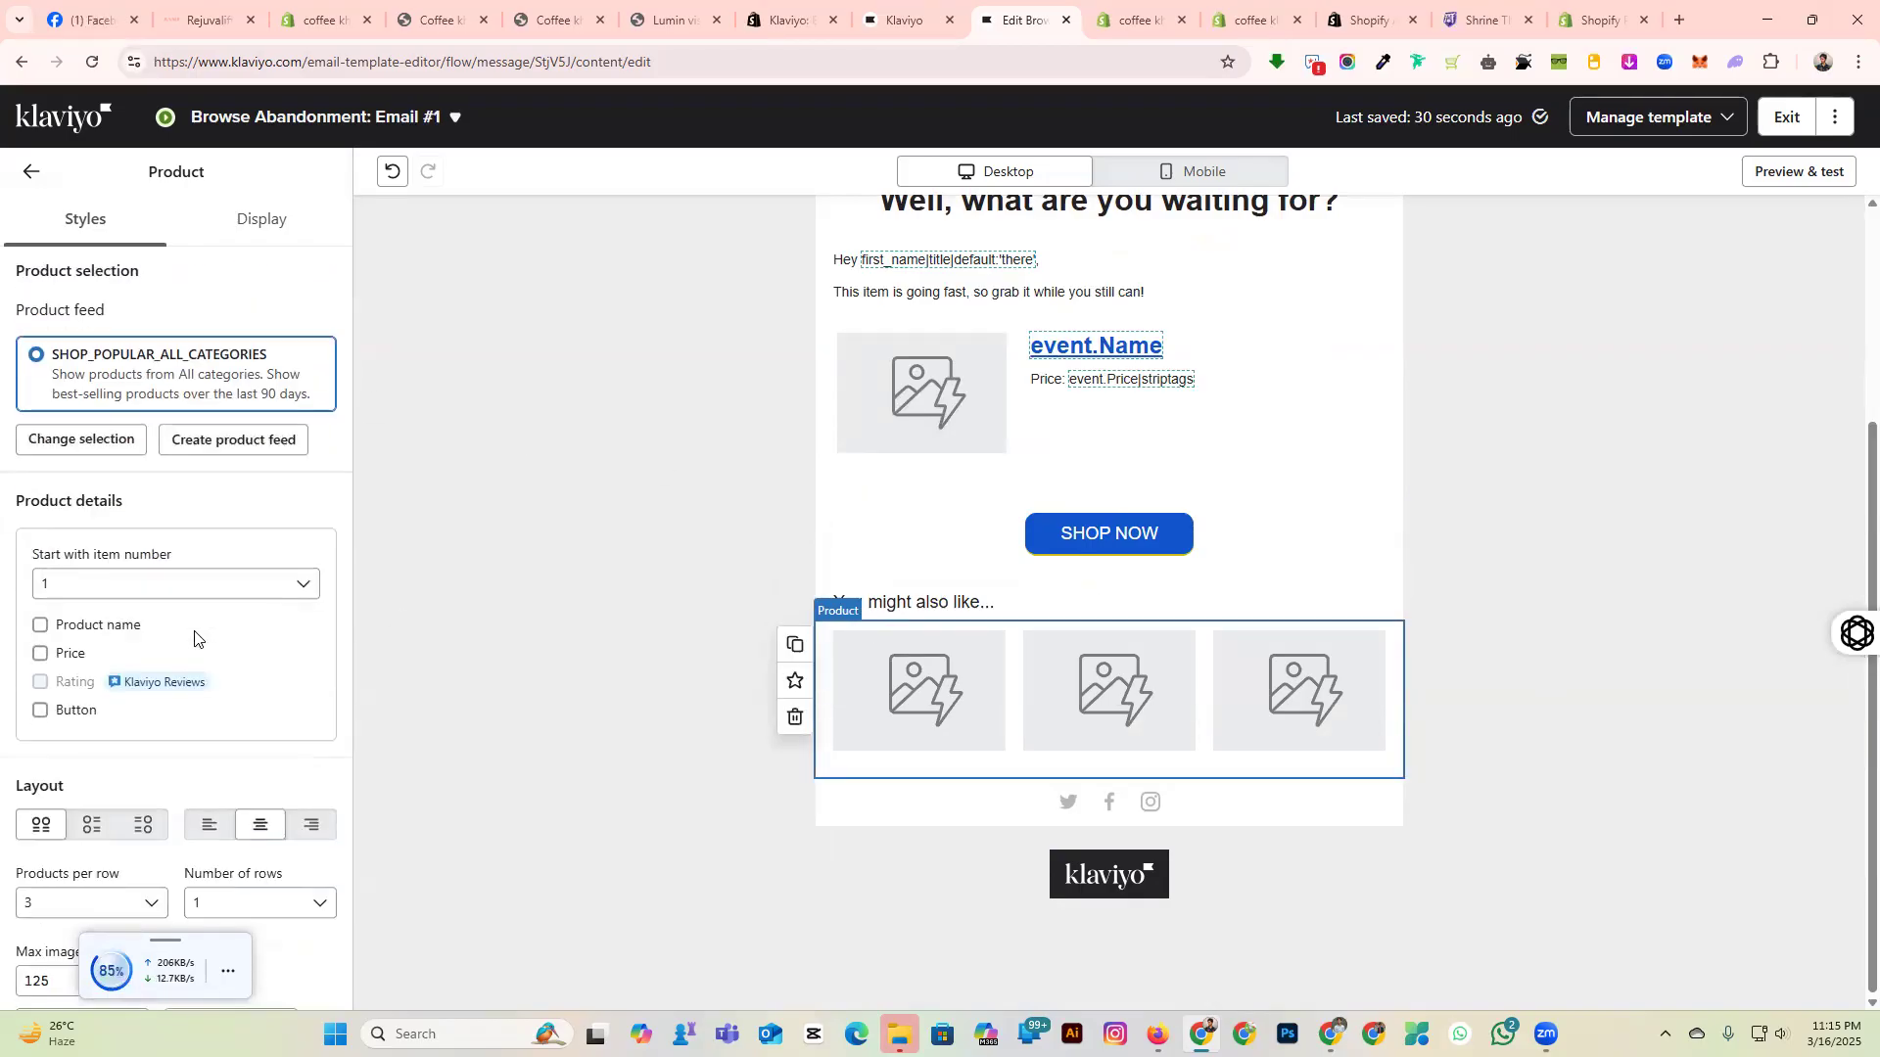
pyautogui.scroll(-8, 84, 536)
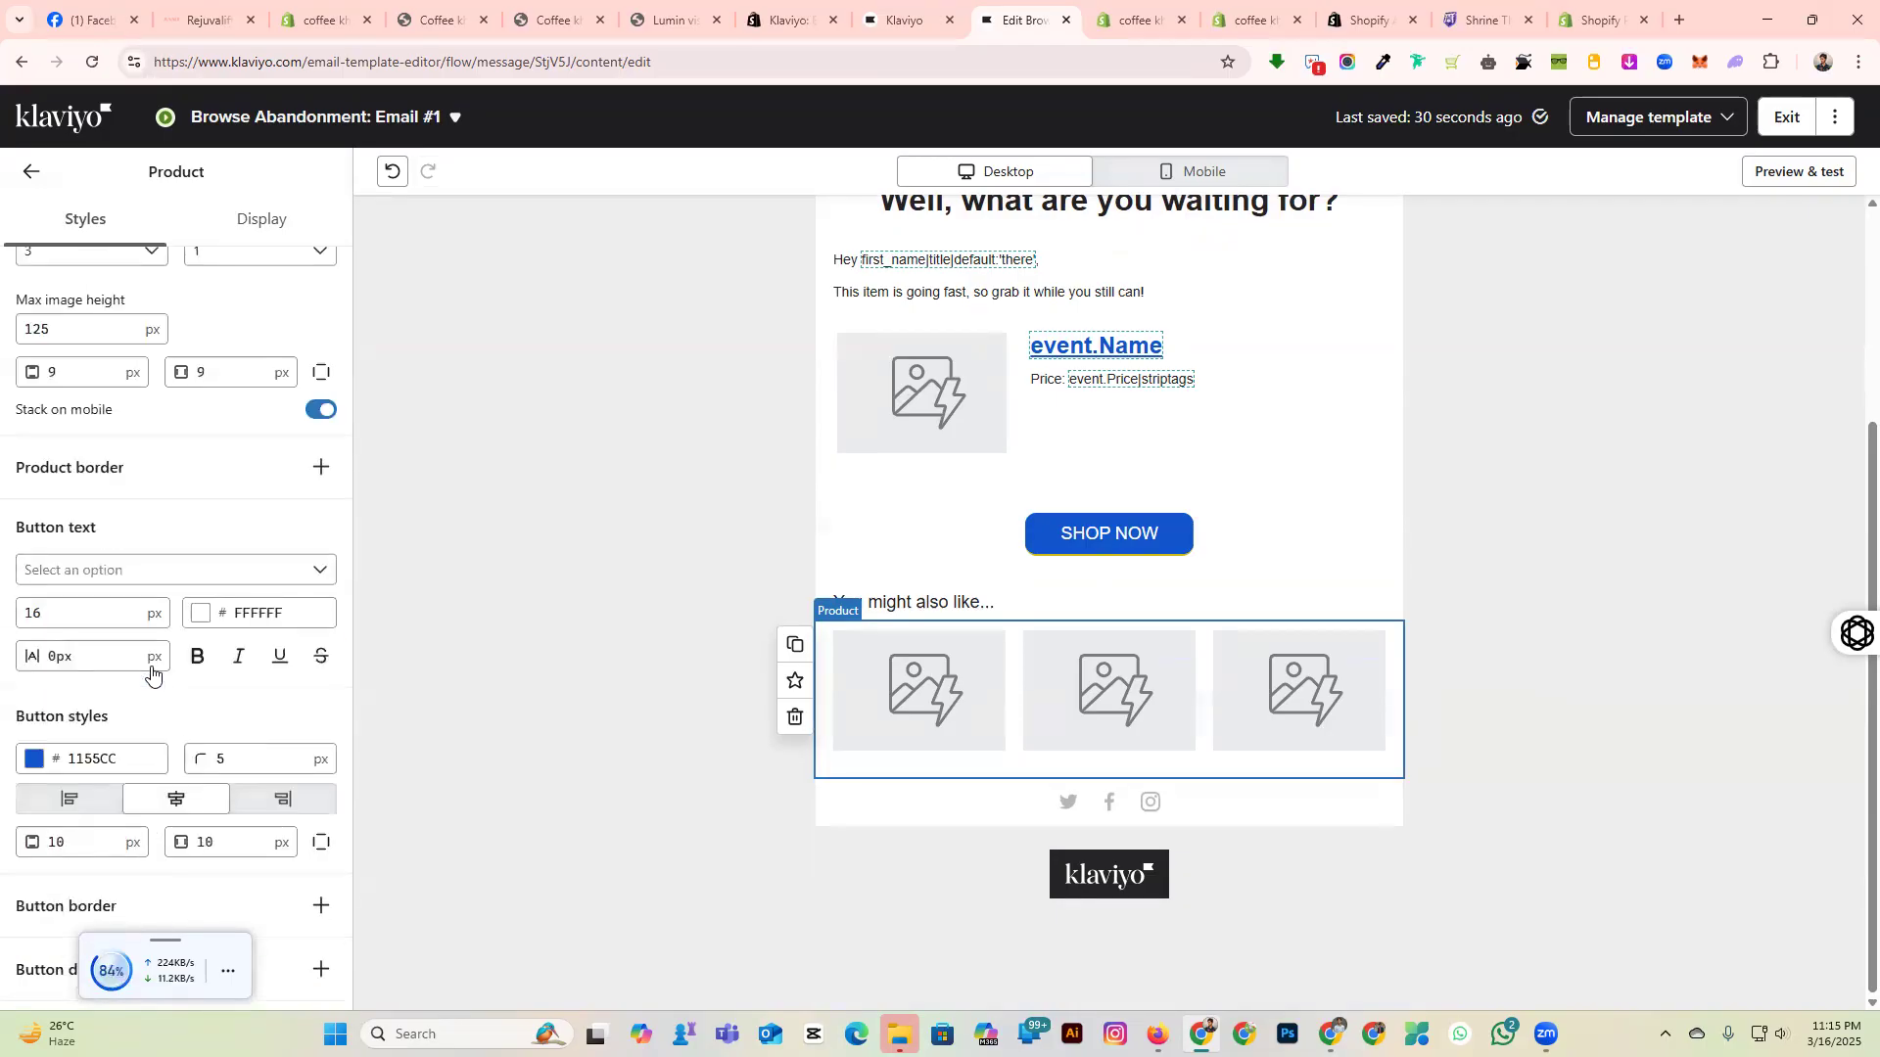
# Try the two vertical orientations for the recommended products layout, and return to the three-per-row grid.
pyautogui.scroll(6, 128, 646)
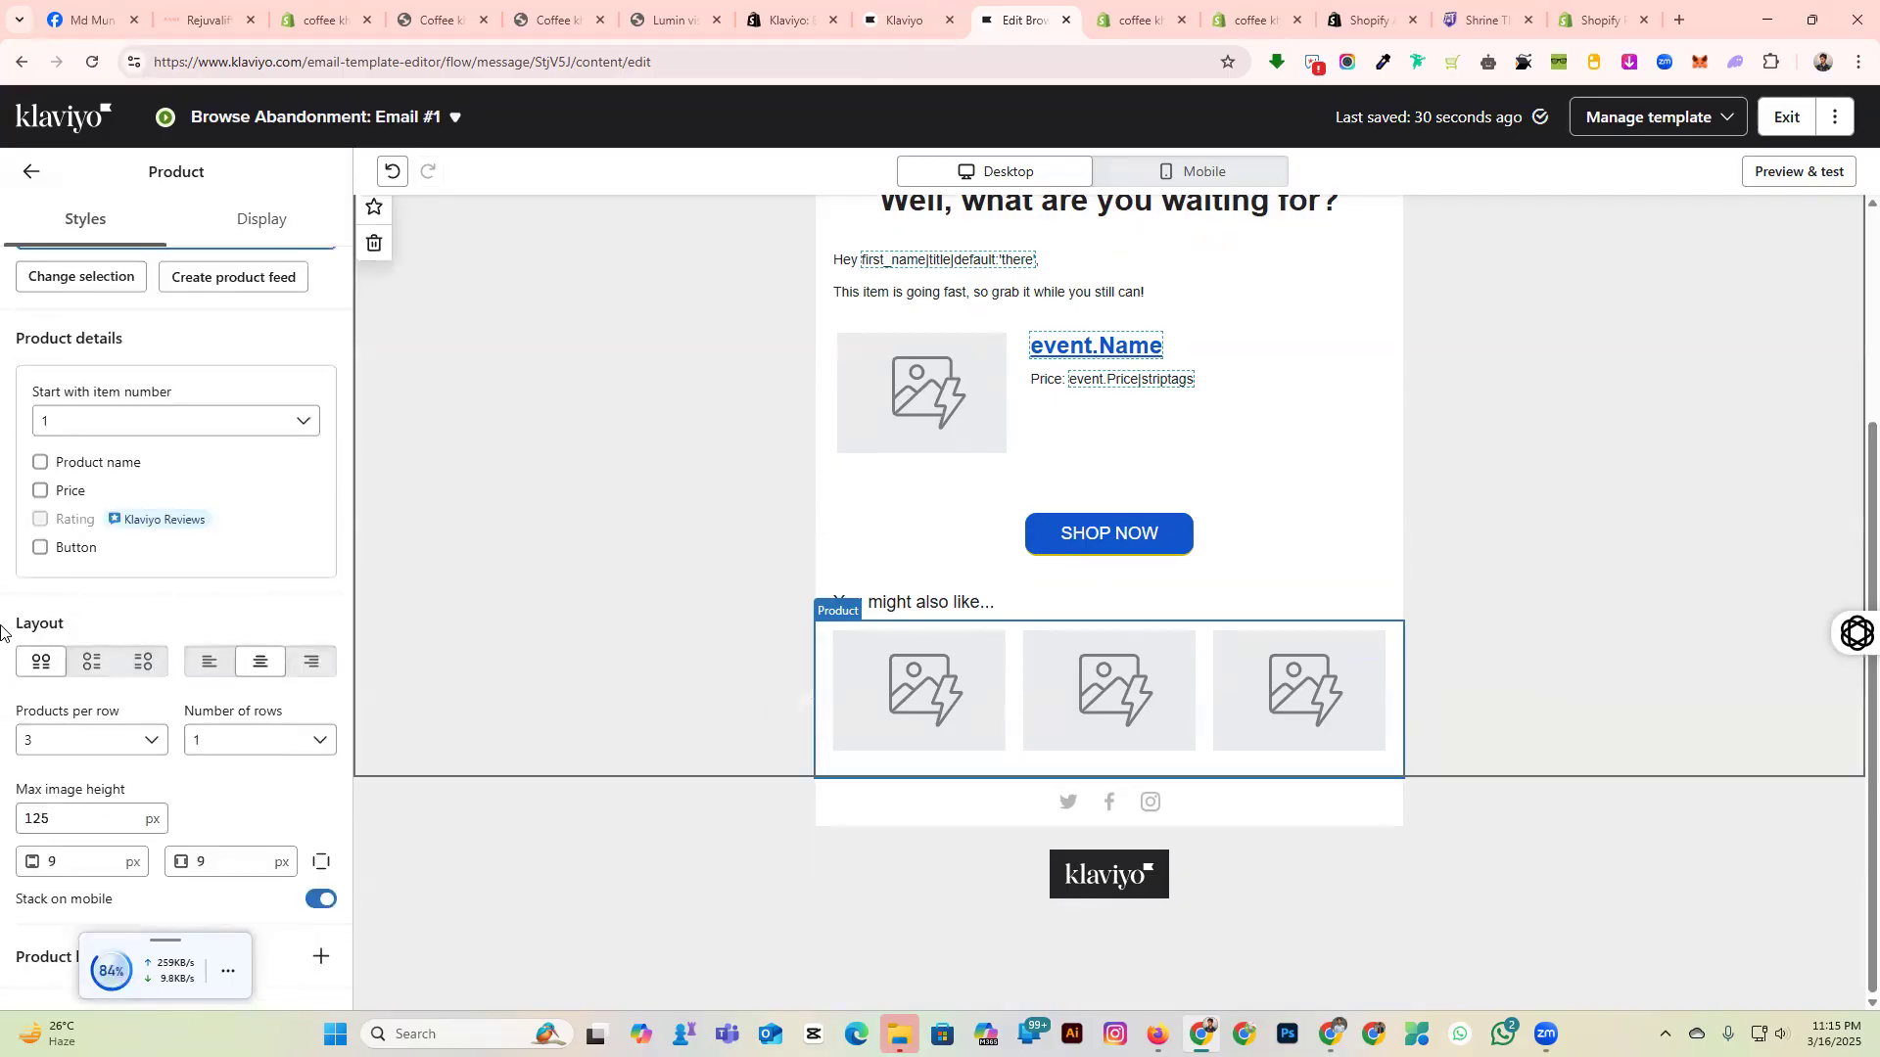
pyautogui.click(84, 669)
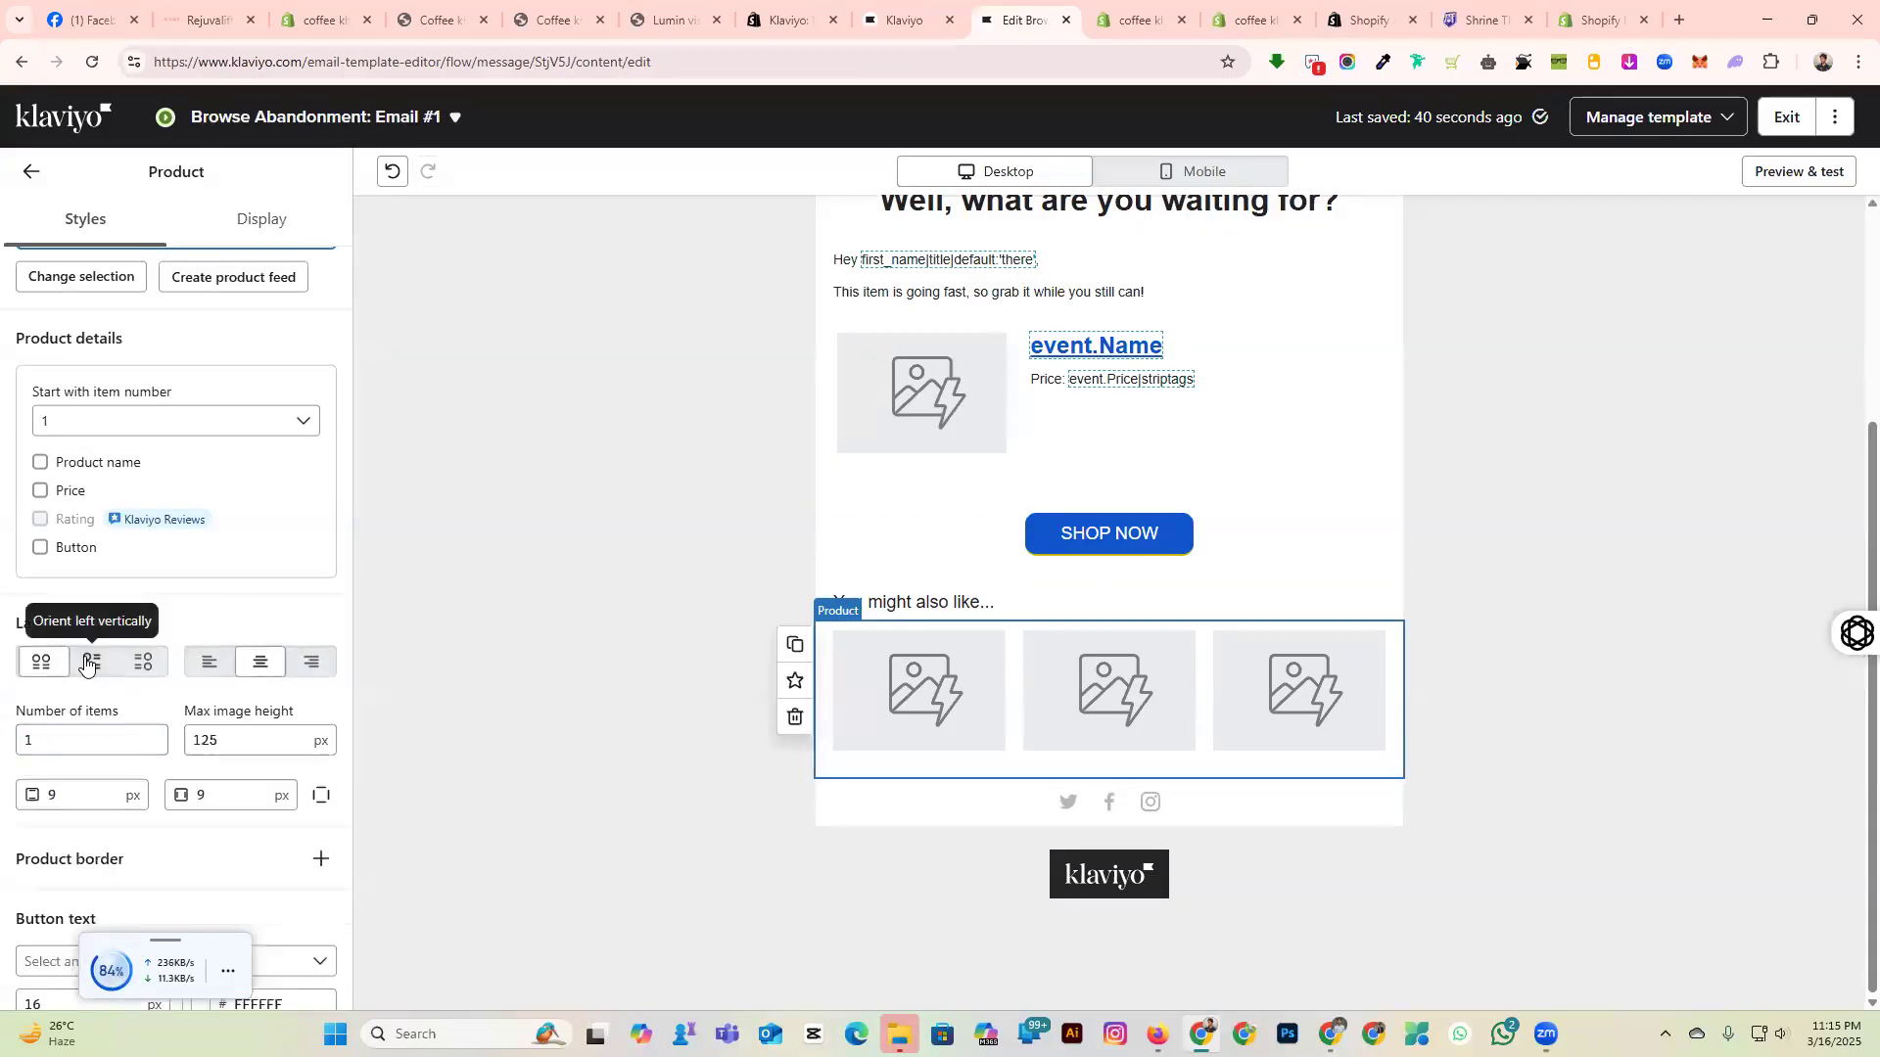
pyautogui.click(142, 663)
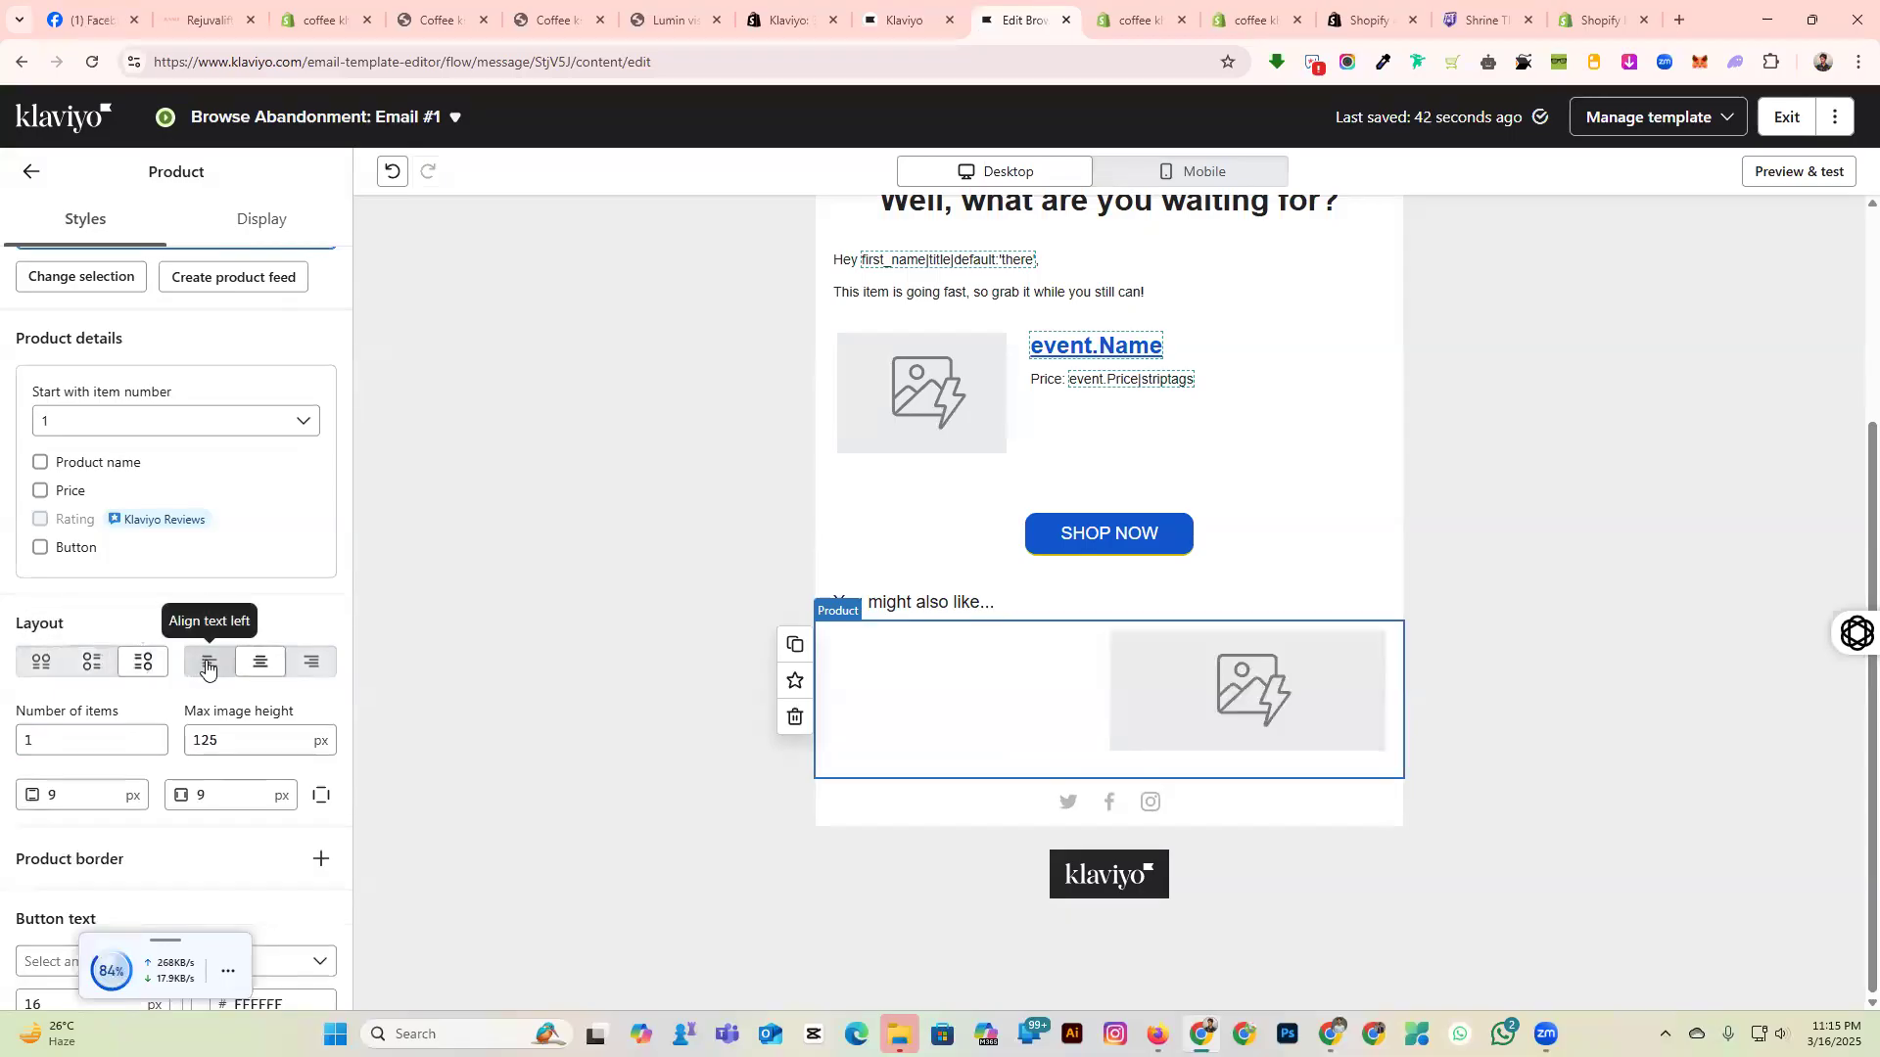
pyautogui.click(44, 668)
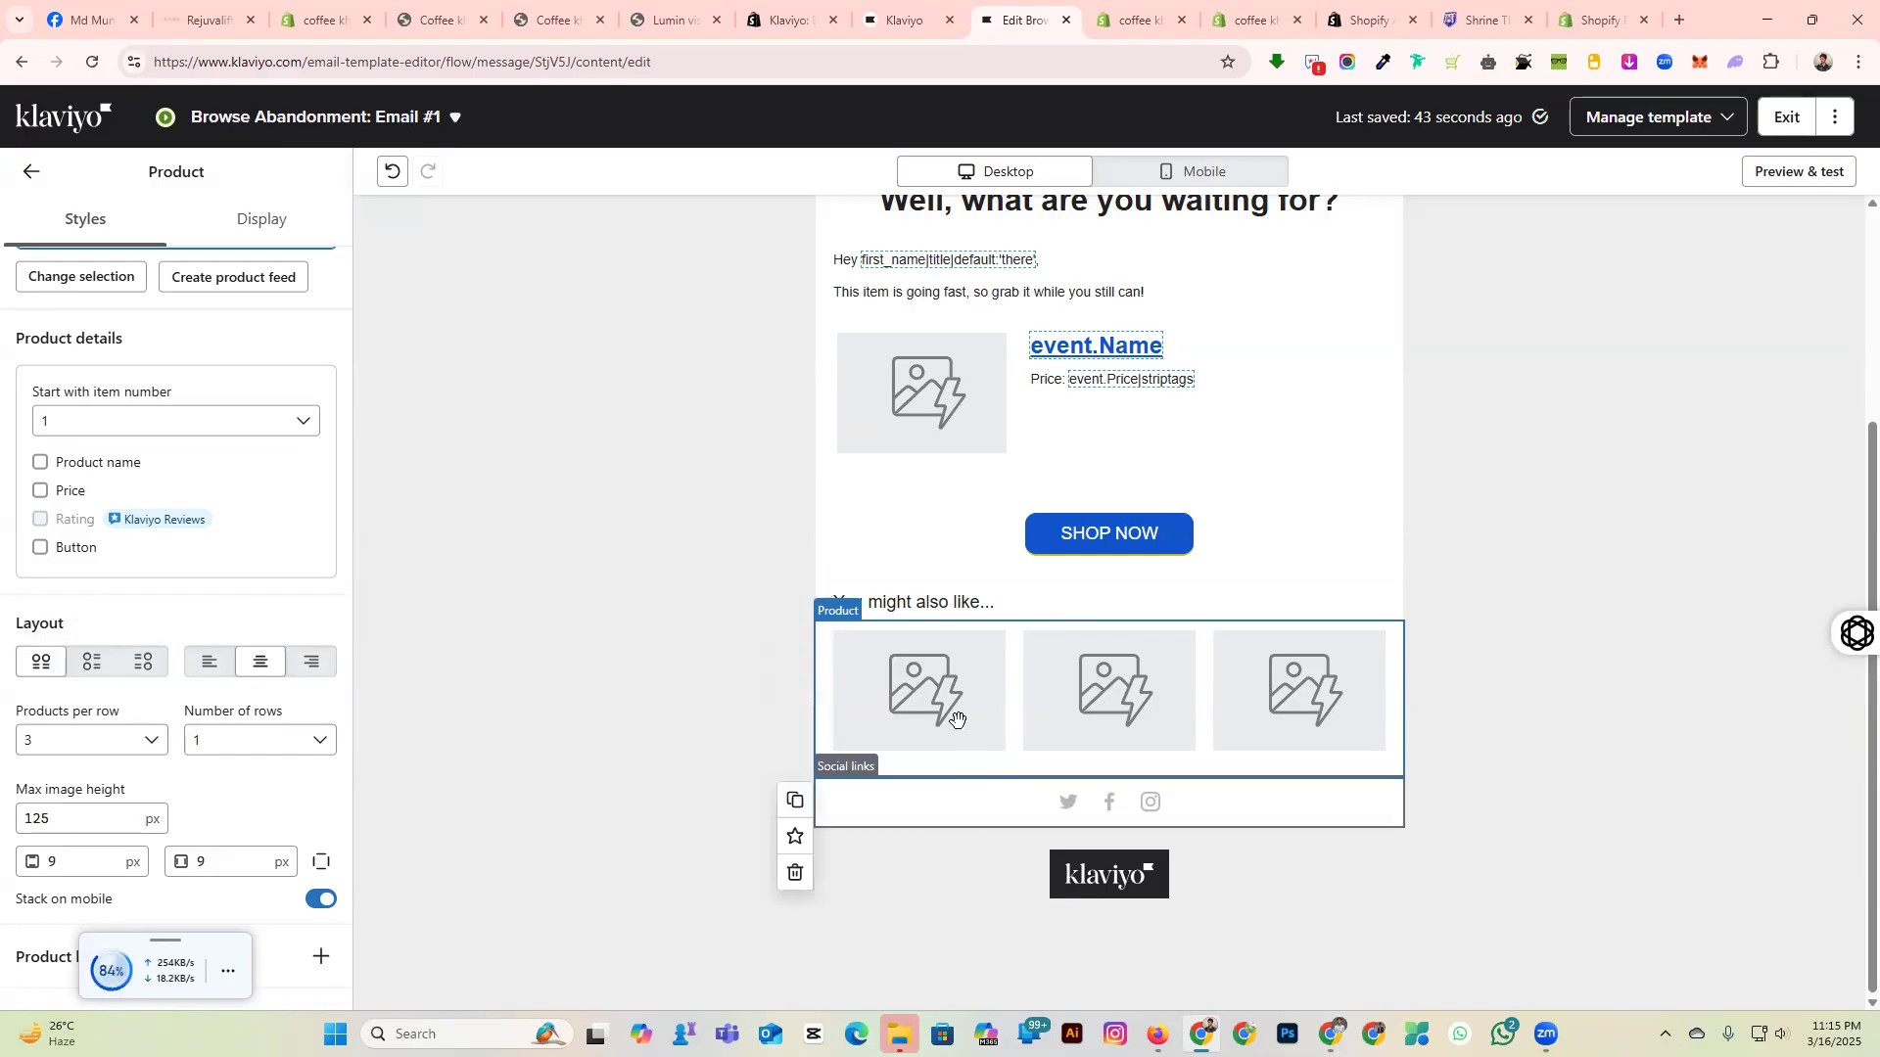
# Review the product feeds available for the recommended products block and close the list without changing the selection.
pyautogui.scroll(3, 226, 607)
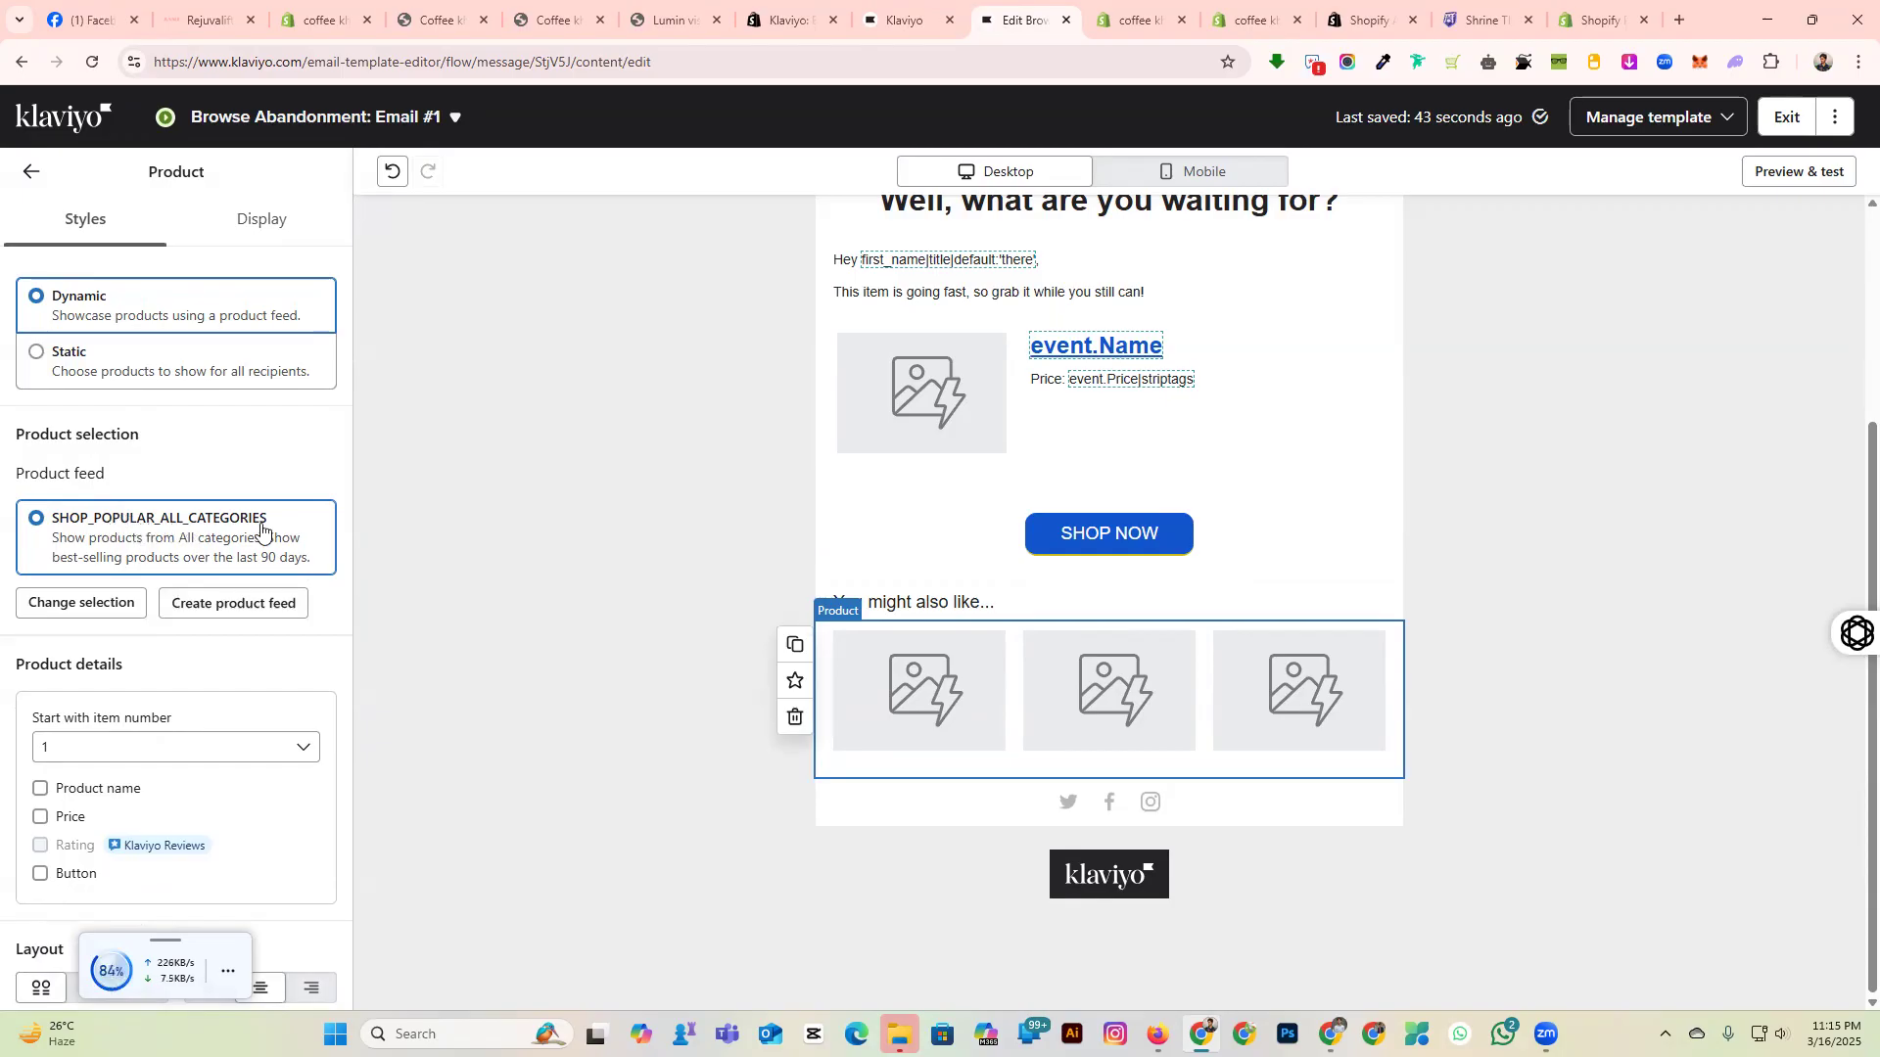
pyautogui.click(105, 605)
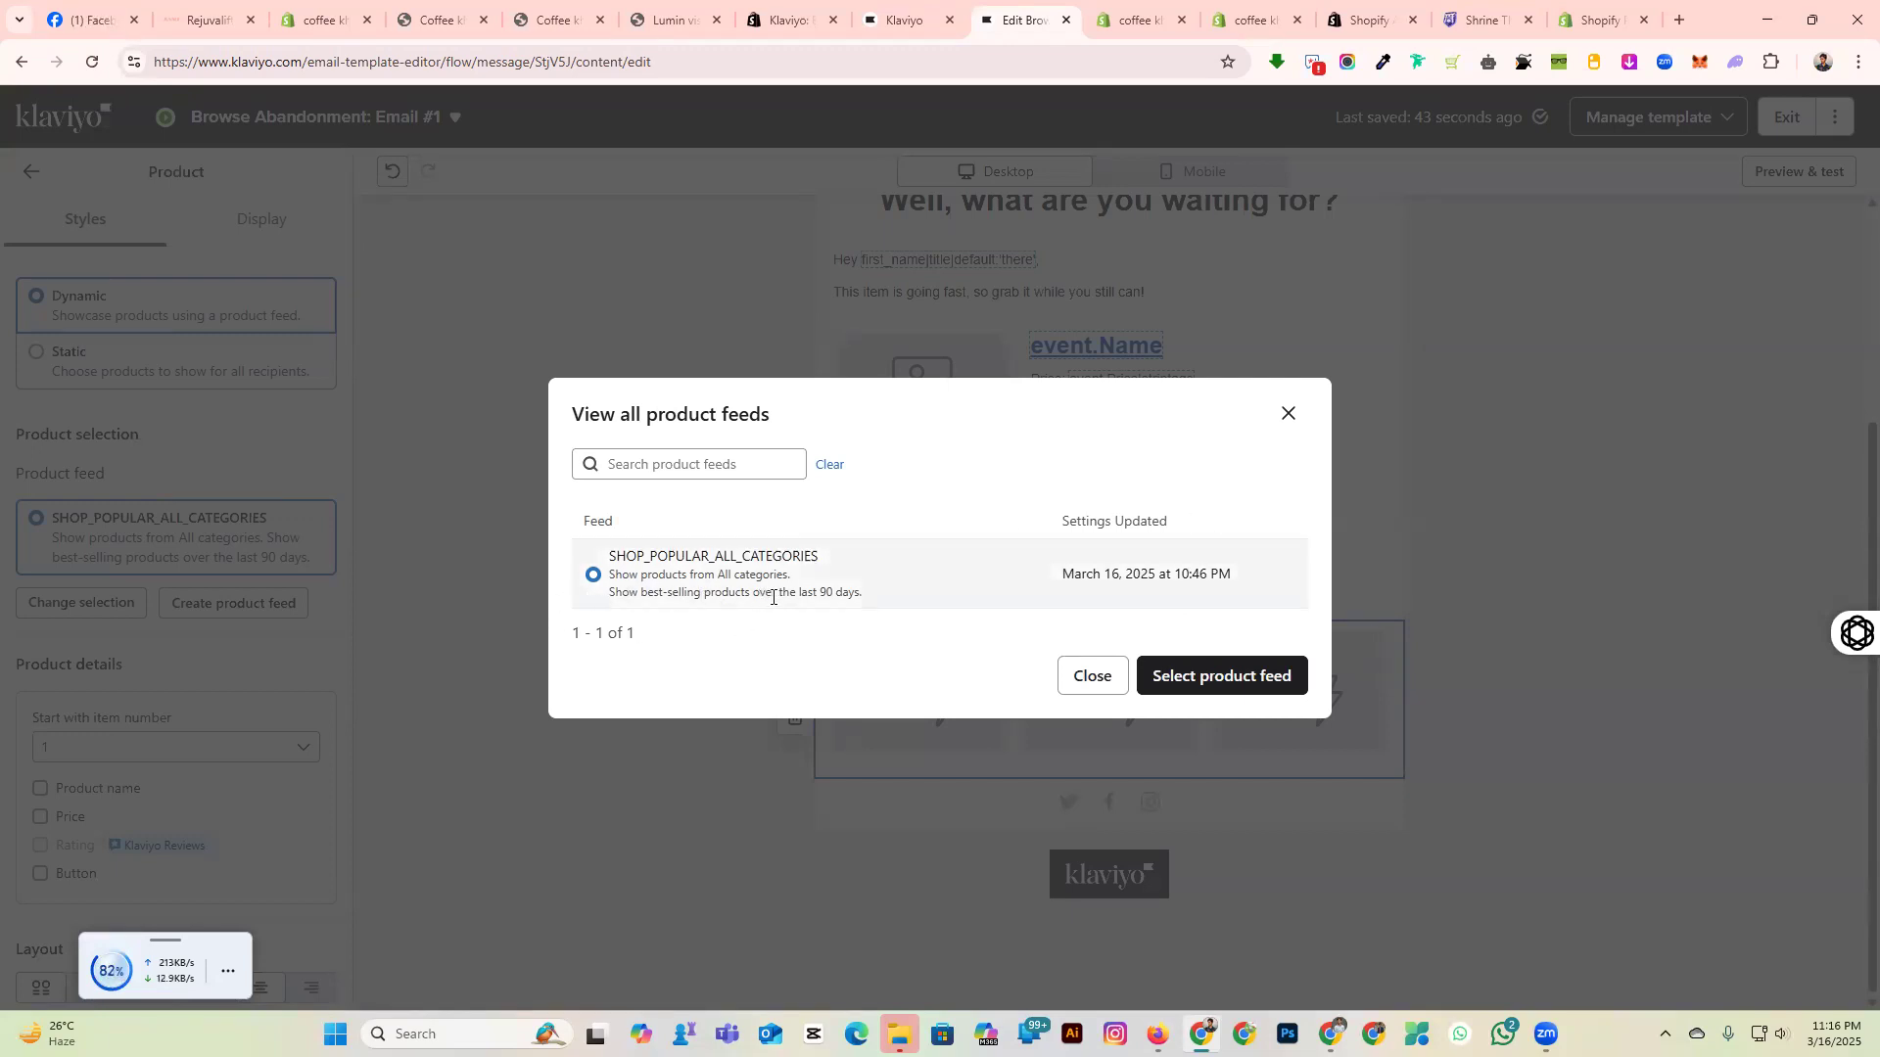
pyautogui.moveTo(861, 591); pyautogui.dragTo(807, 592)
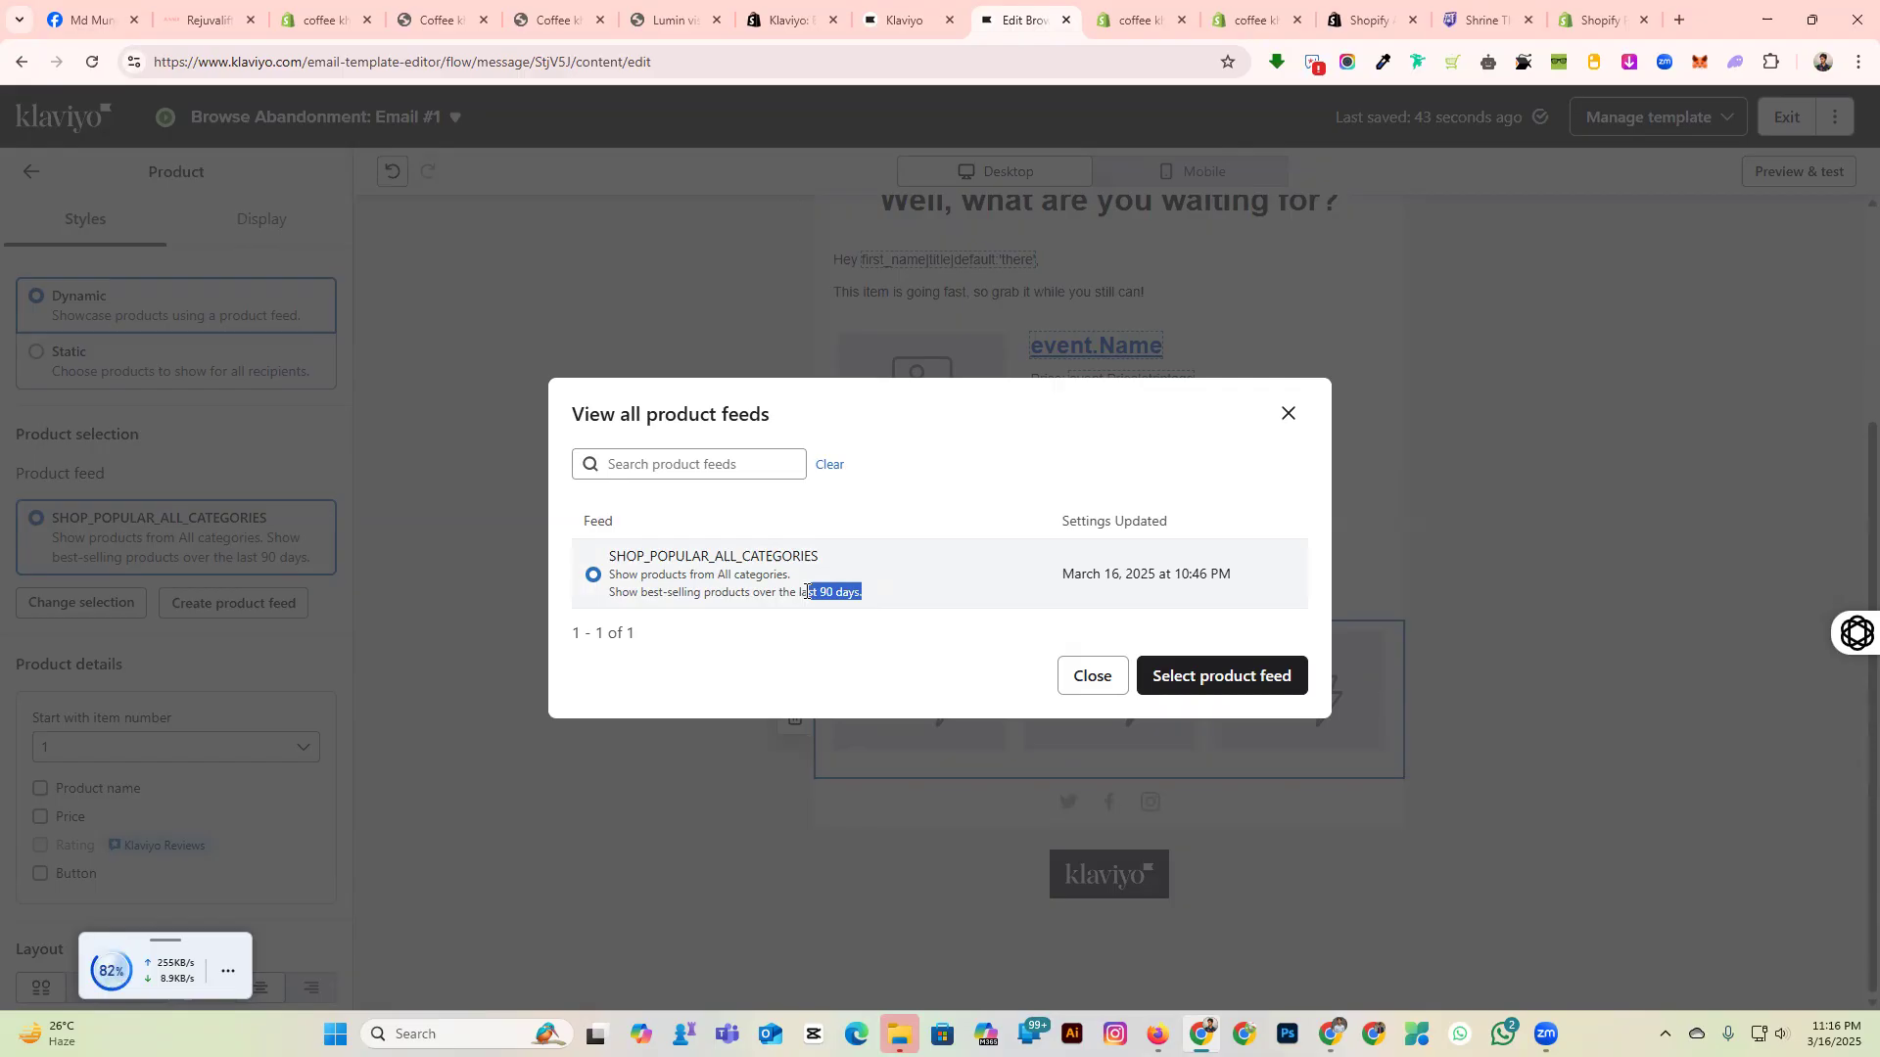
pyautogui.click(1288, 413)
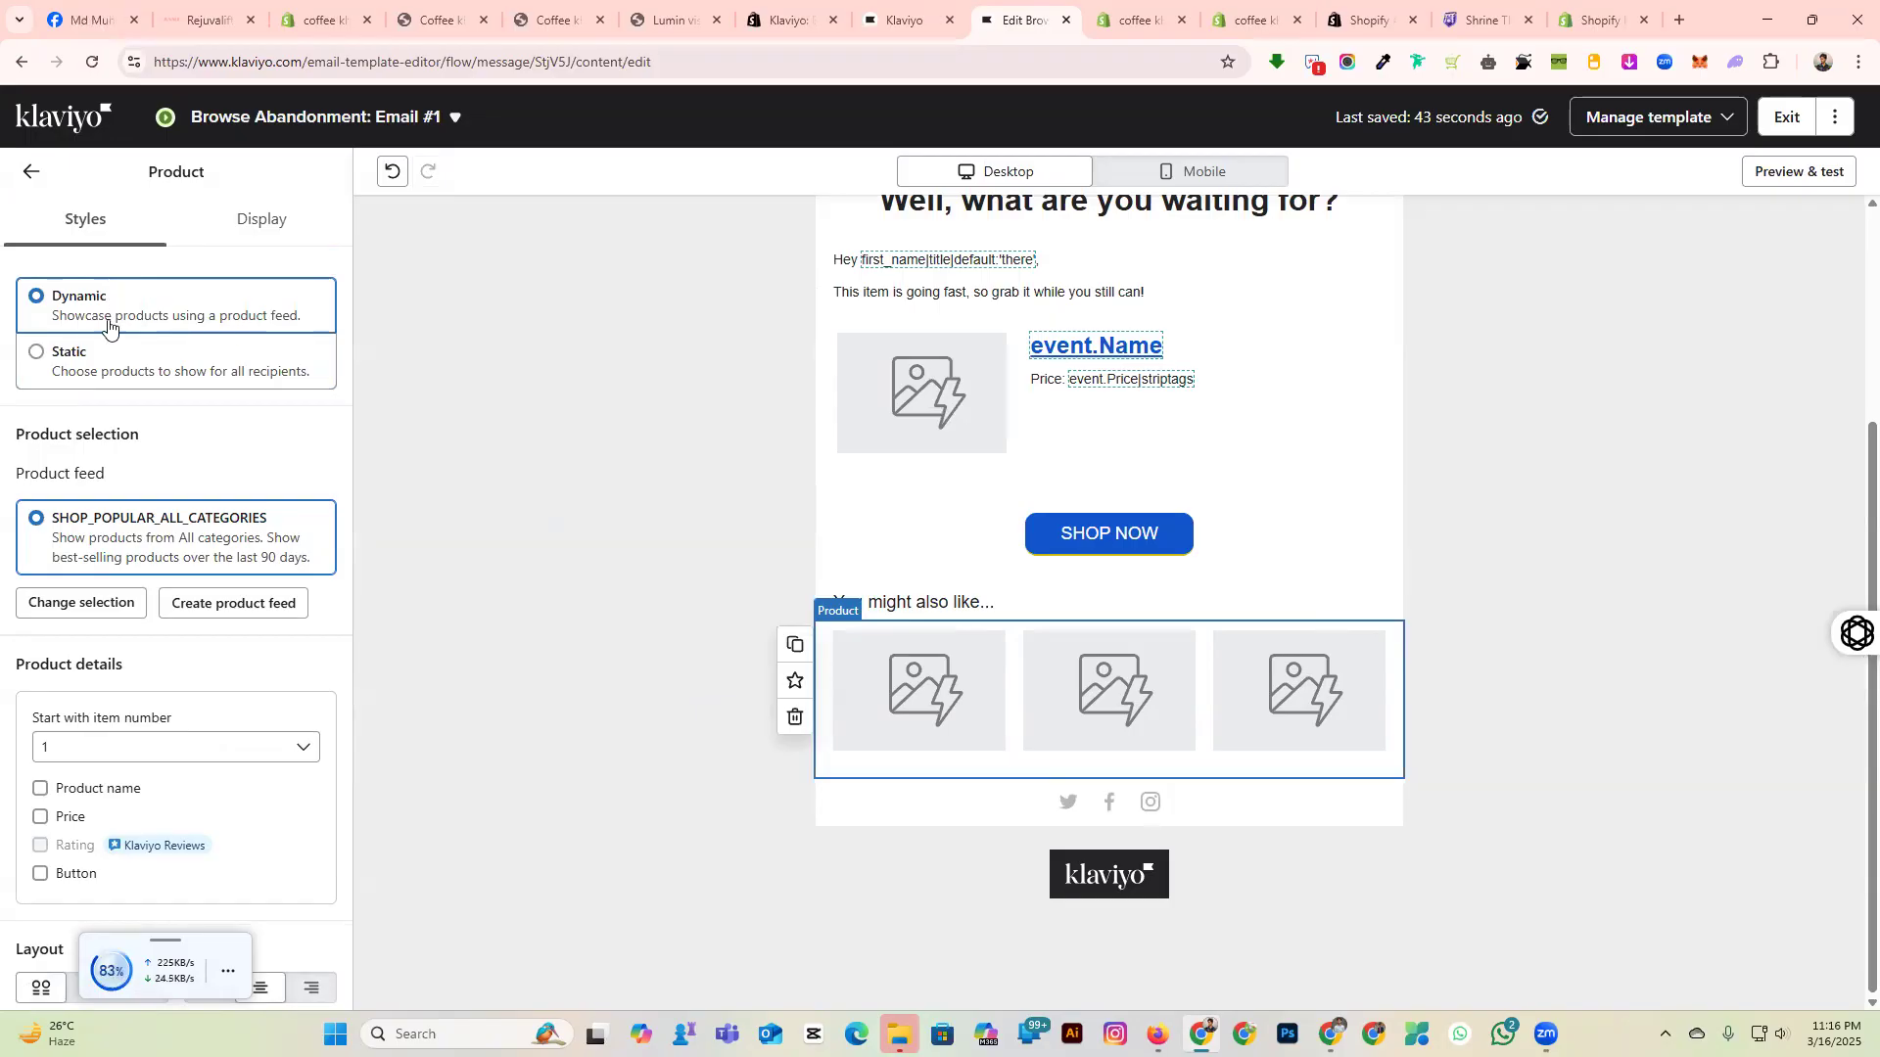
# Try static selection for the recommended products with the Tshirt product, cancel it, and return to the dynamic feed.
pyautogui.click(64, 355)
pyautogui.click(175, 418)
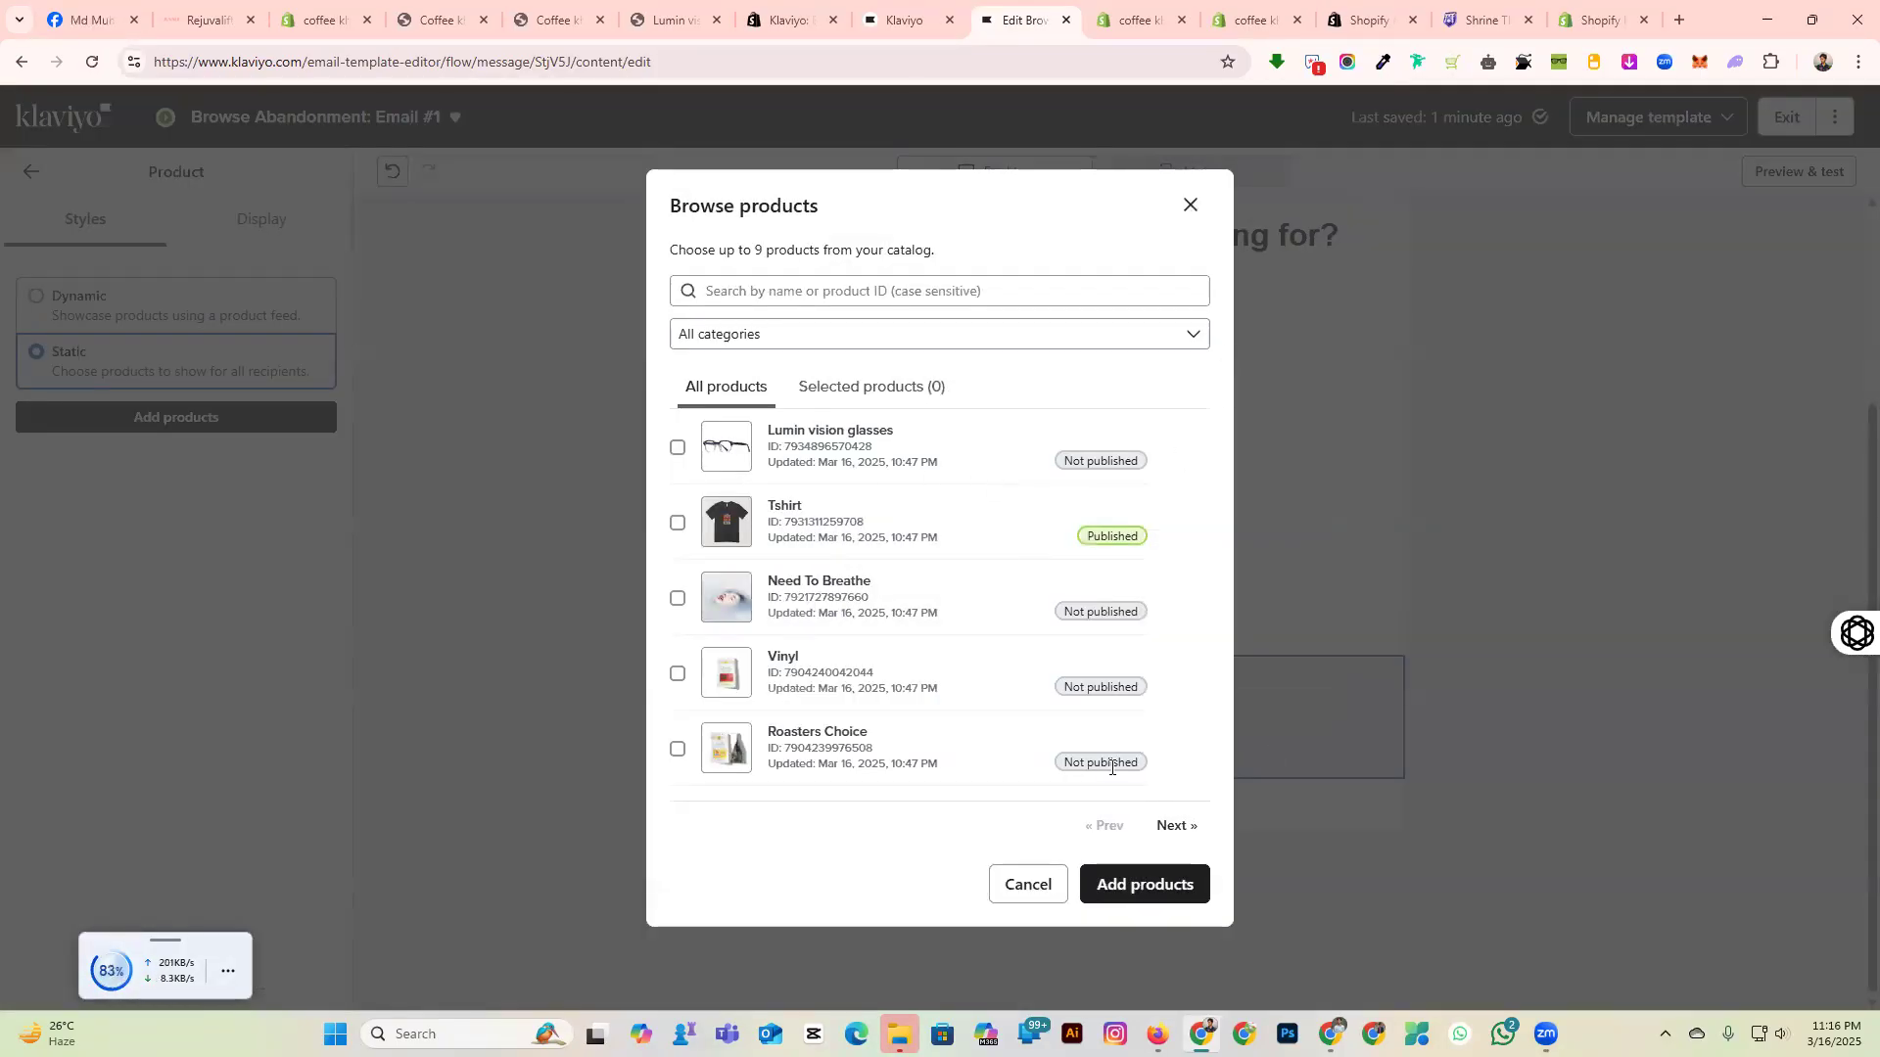
pyautogui.click(677, 523)
pyautogui.click(1178, 825)
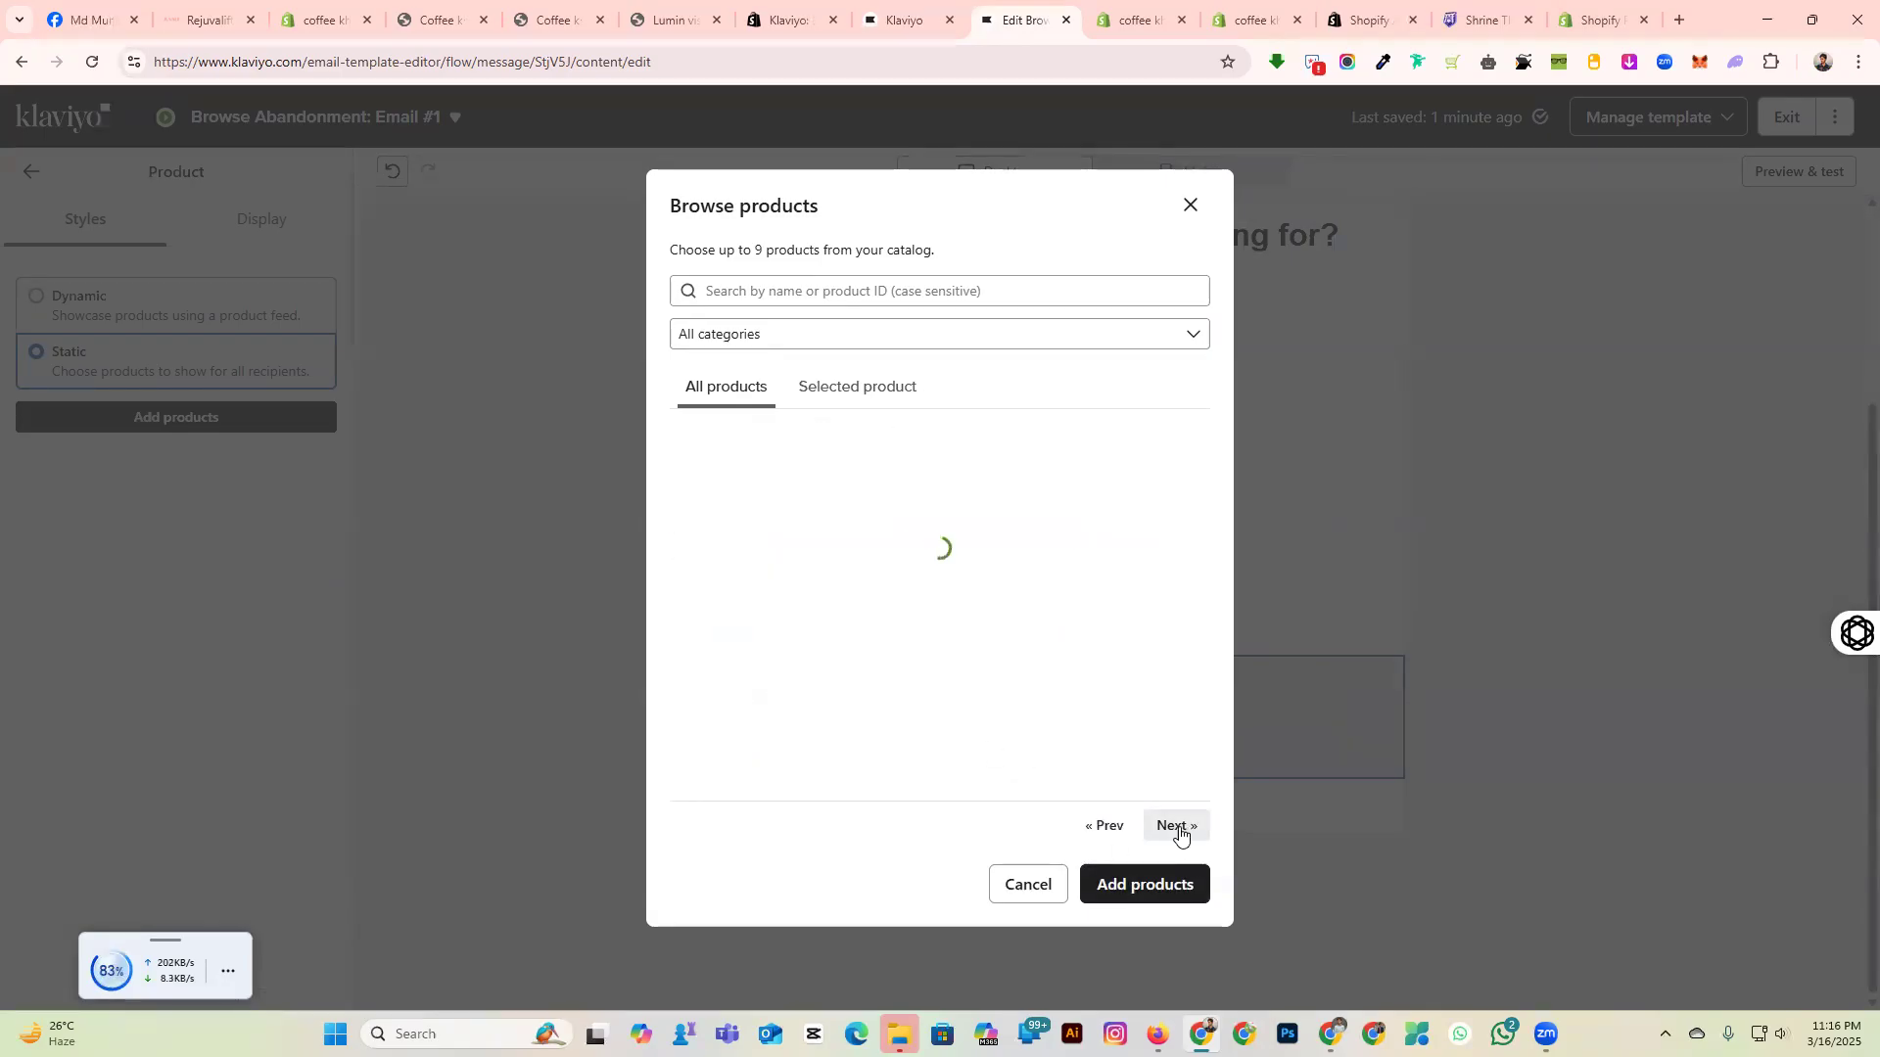
pyautogui.click(1105, 824)
pyautogui.click(678, 523)
pyautogui.click(1026, 889)
pyautogui.click(134, 294)
pyautogui.click(544, 370)
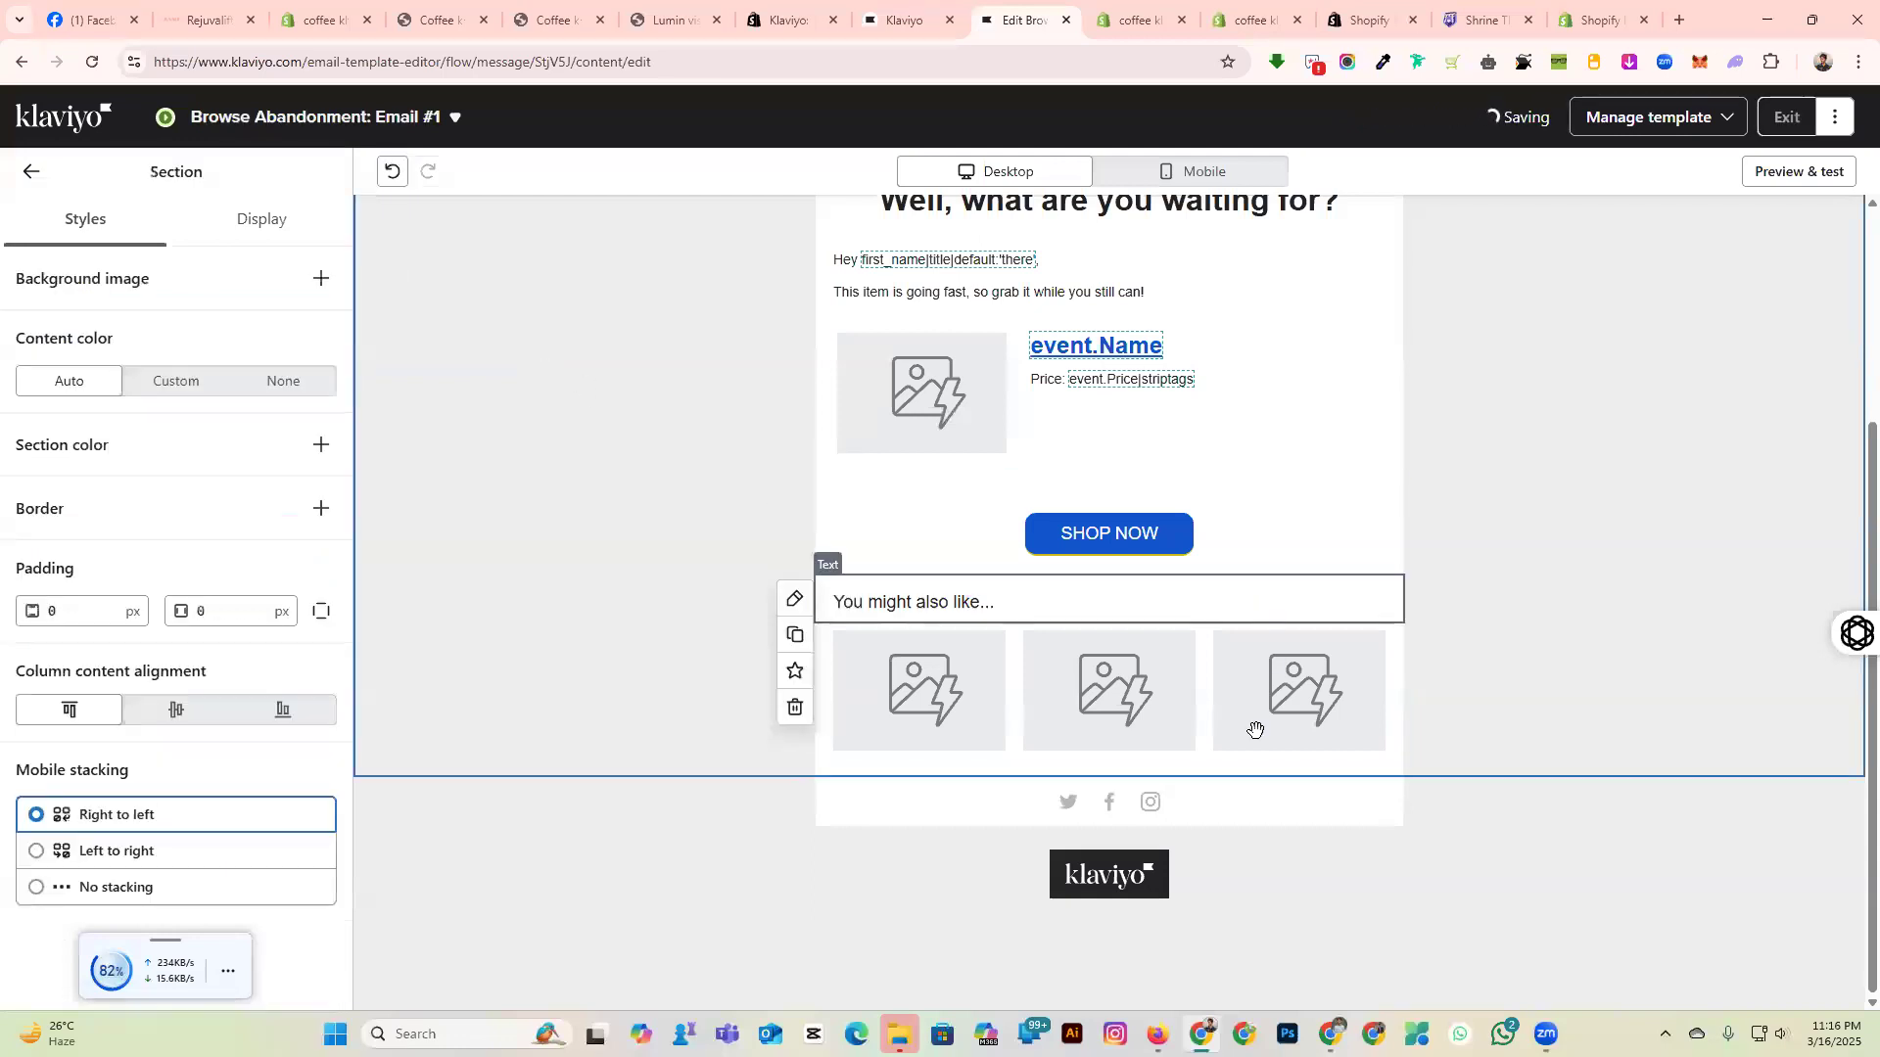
# Change the Twitter icon in the social links block to Tiktok and enter titktok as its link address.
pyautogui.click(1150, 800)
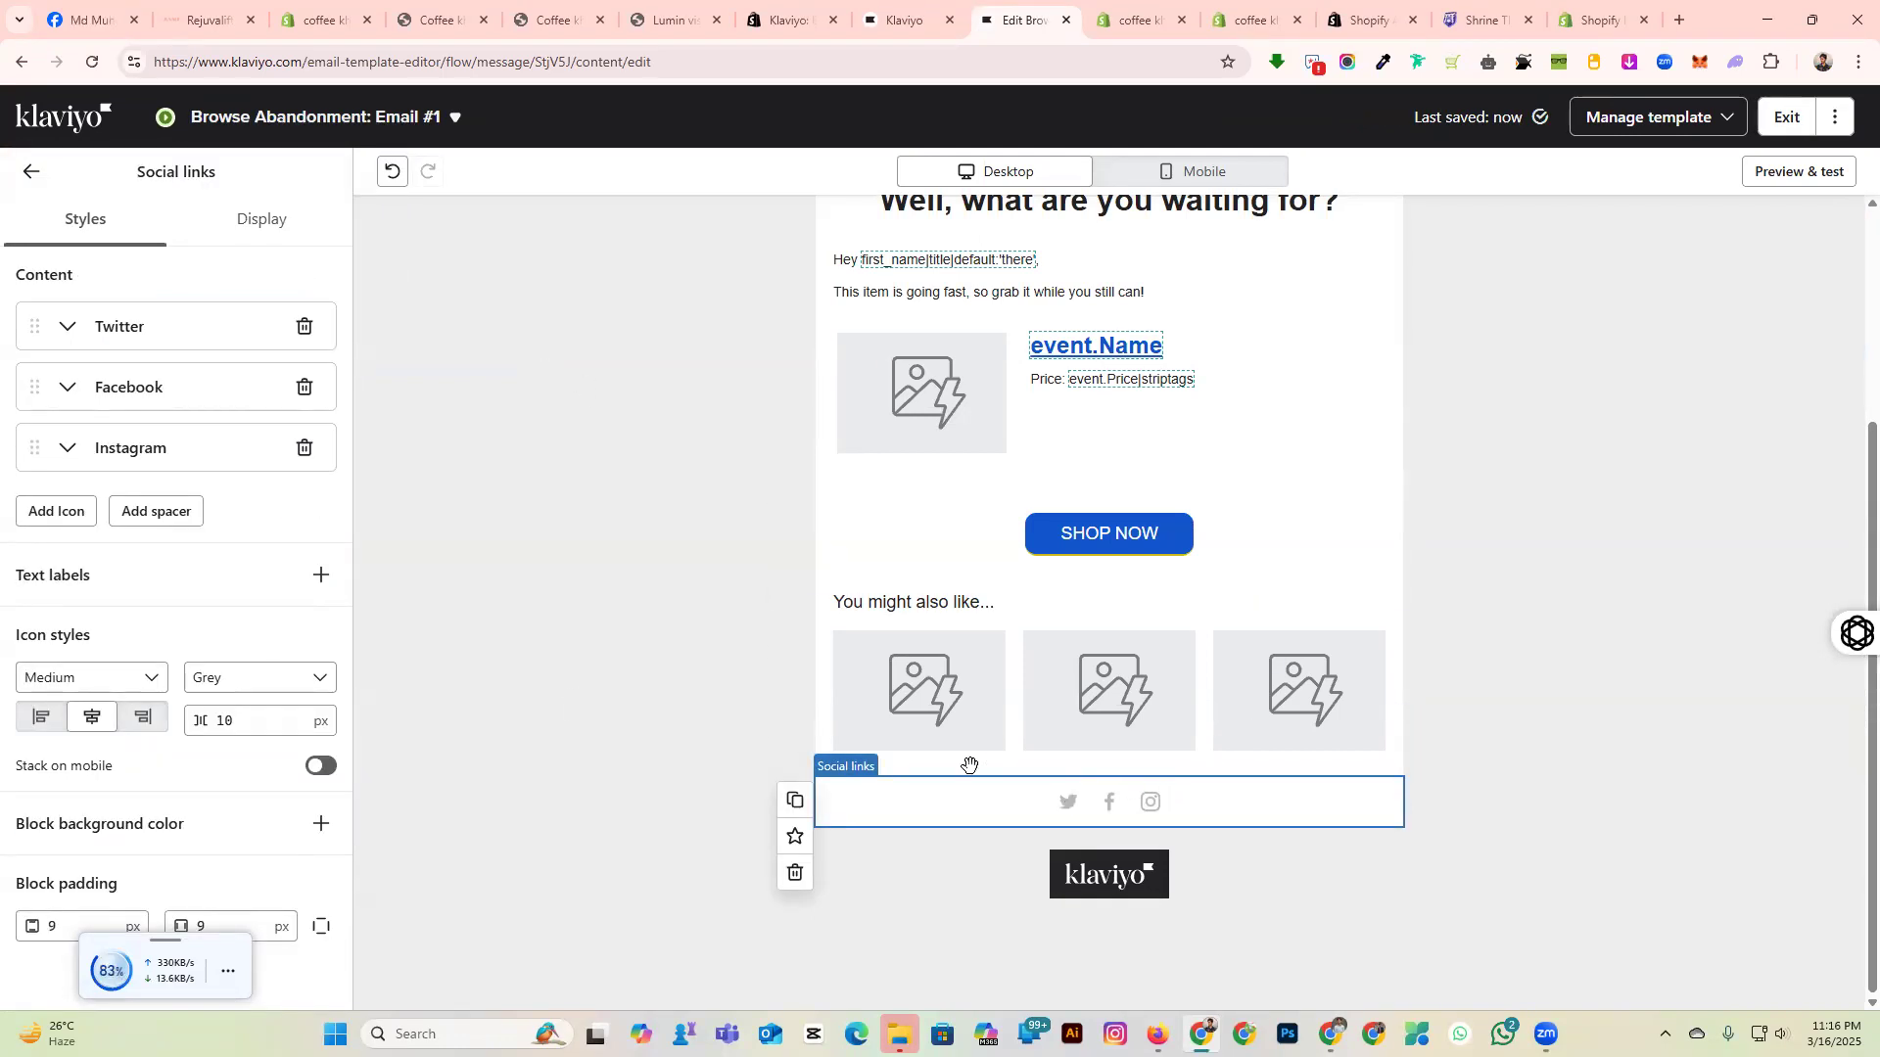
pyautogui.click(64, 332)
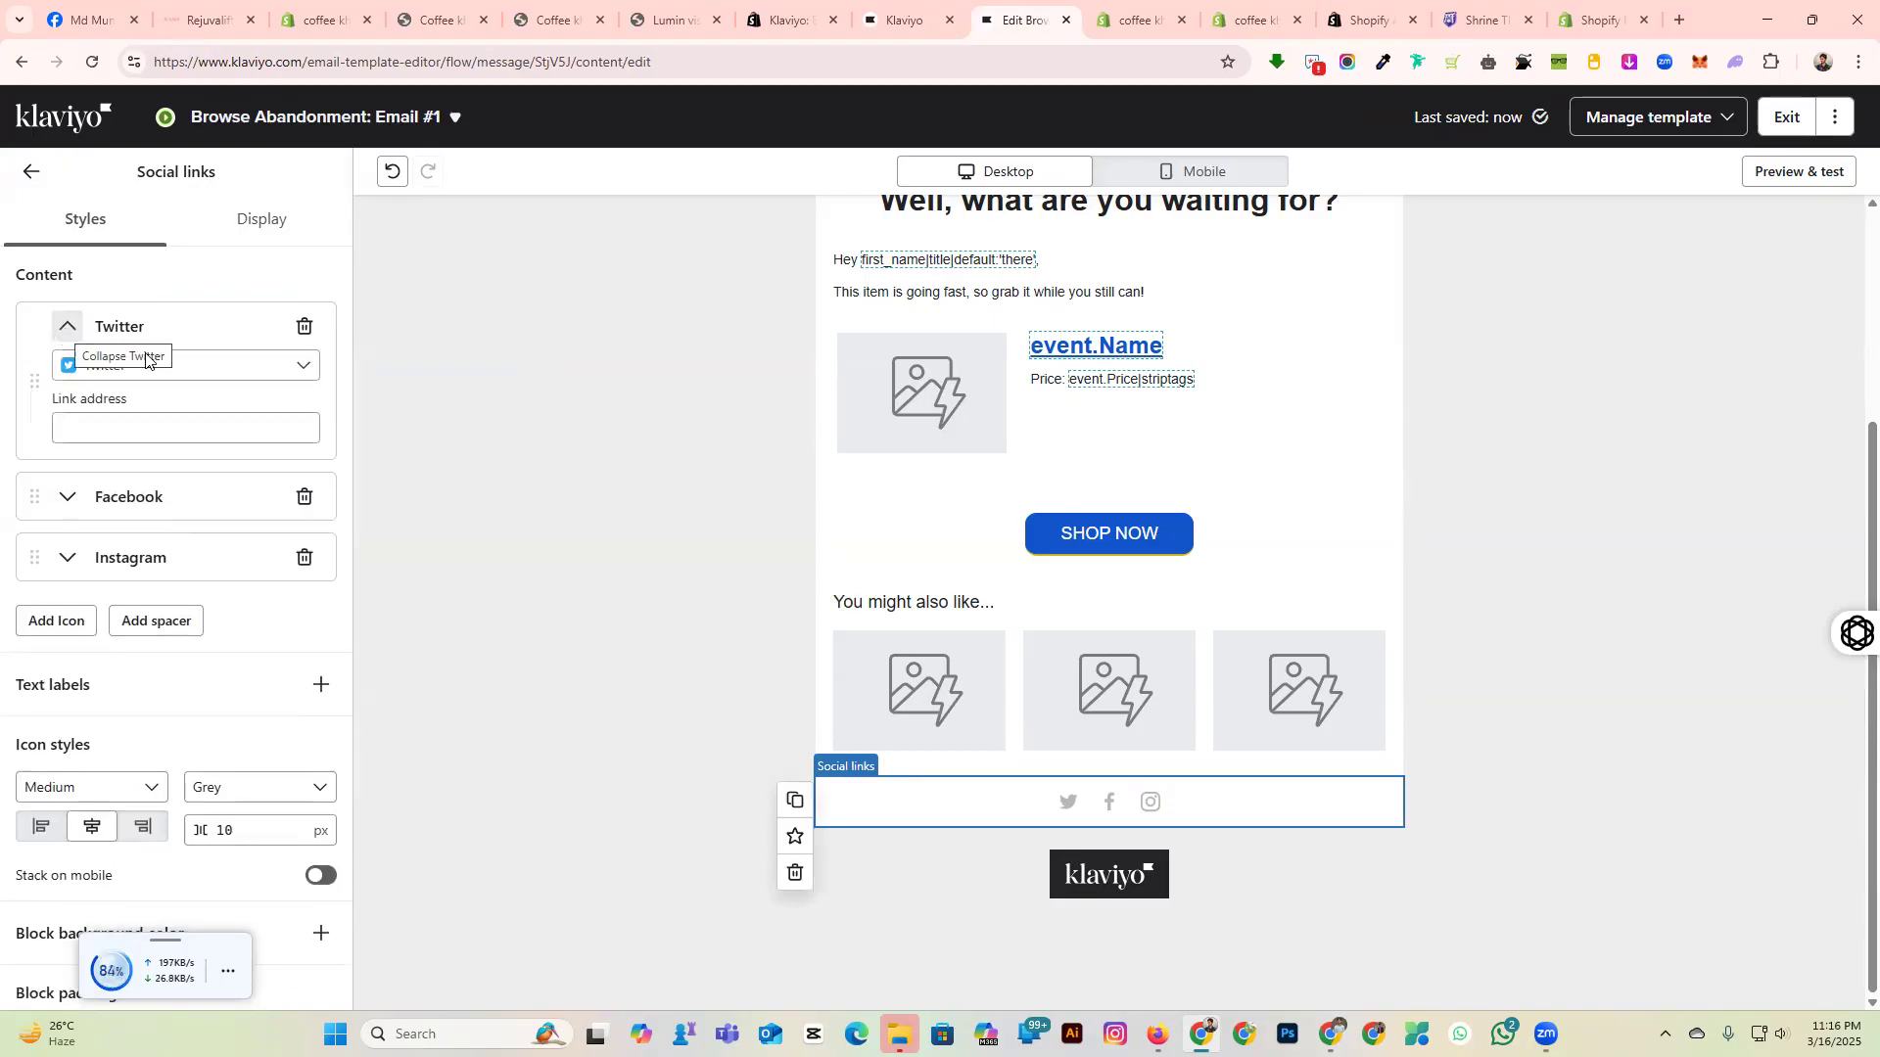
pyautogui.click(292, 367)
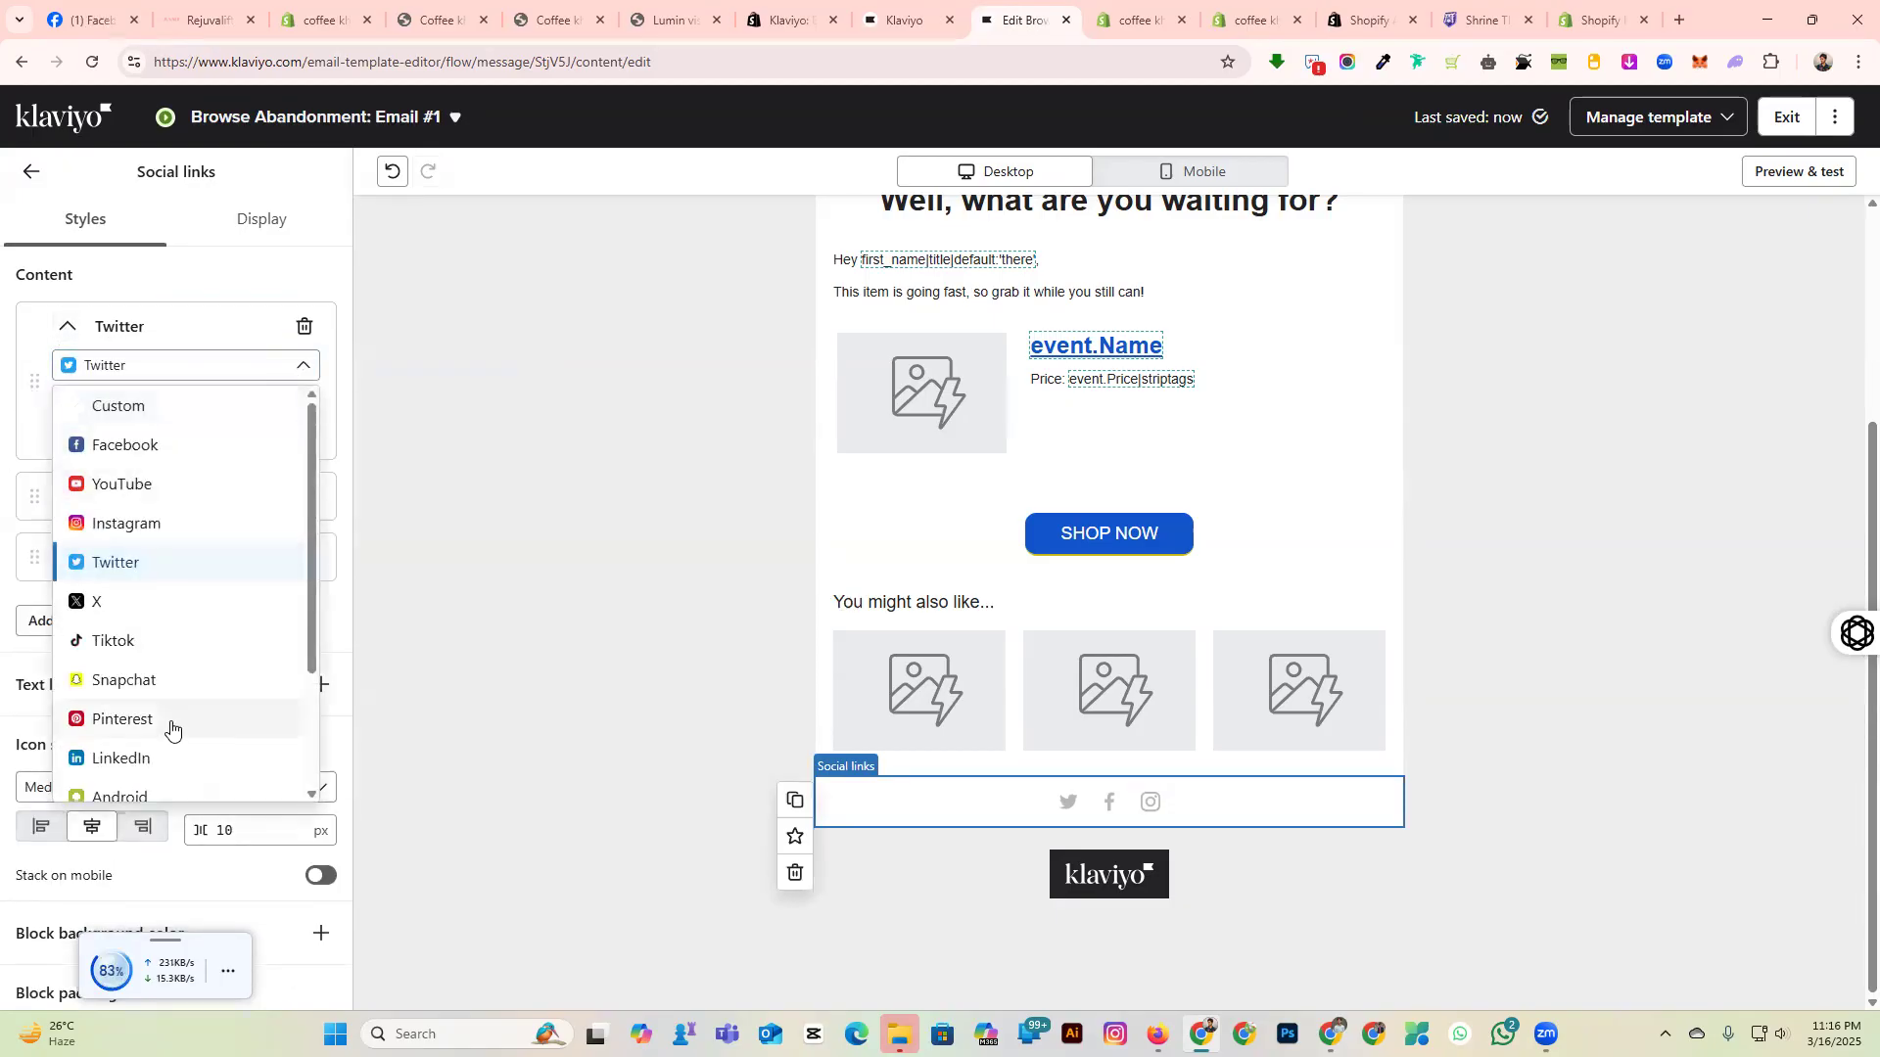
pyautogui.scroll(-3, 169, 726)
pyautogui.click(134, 469)
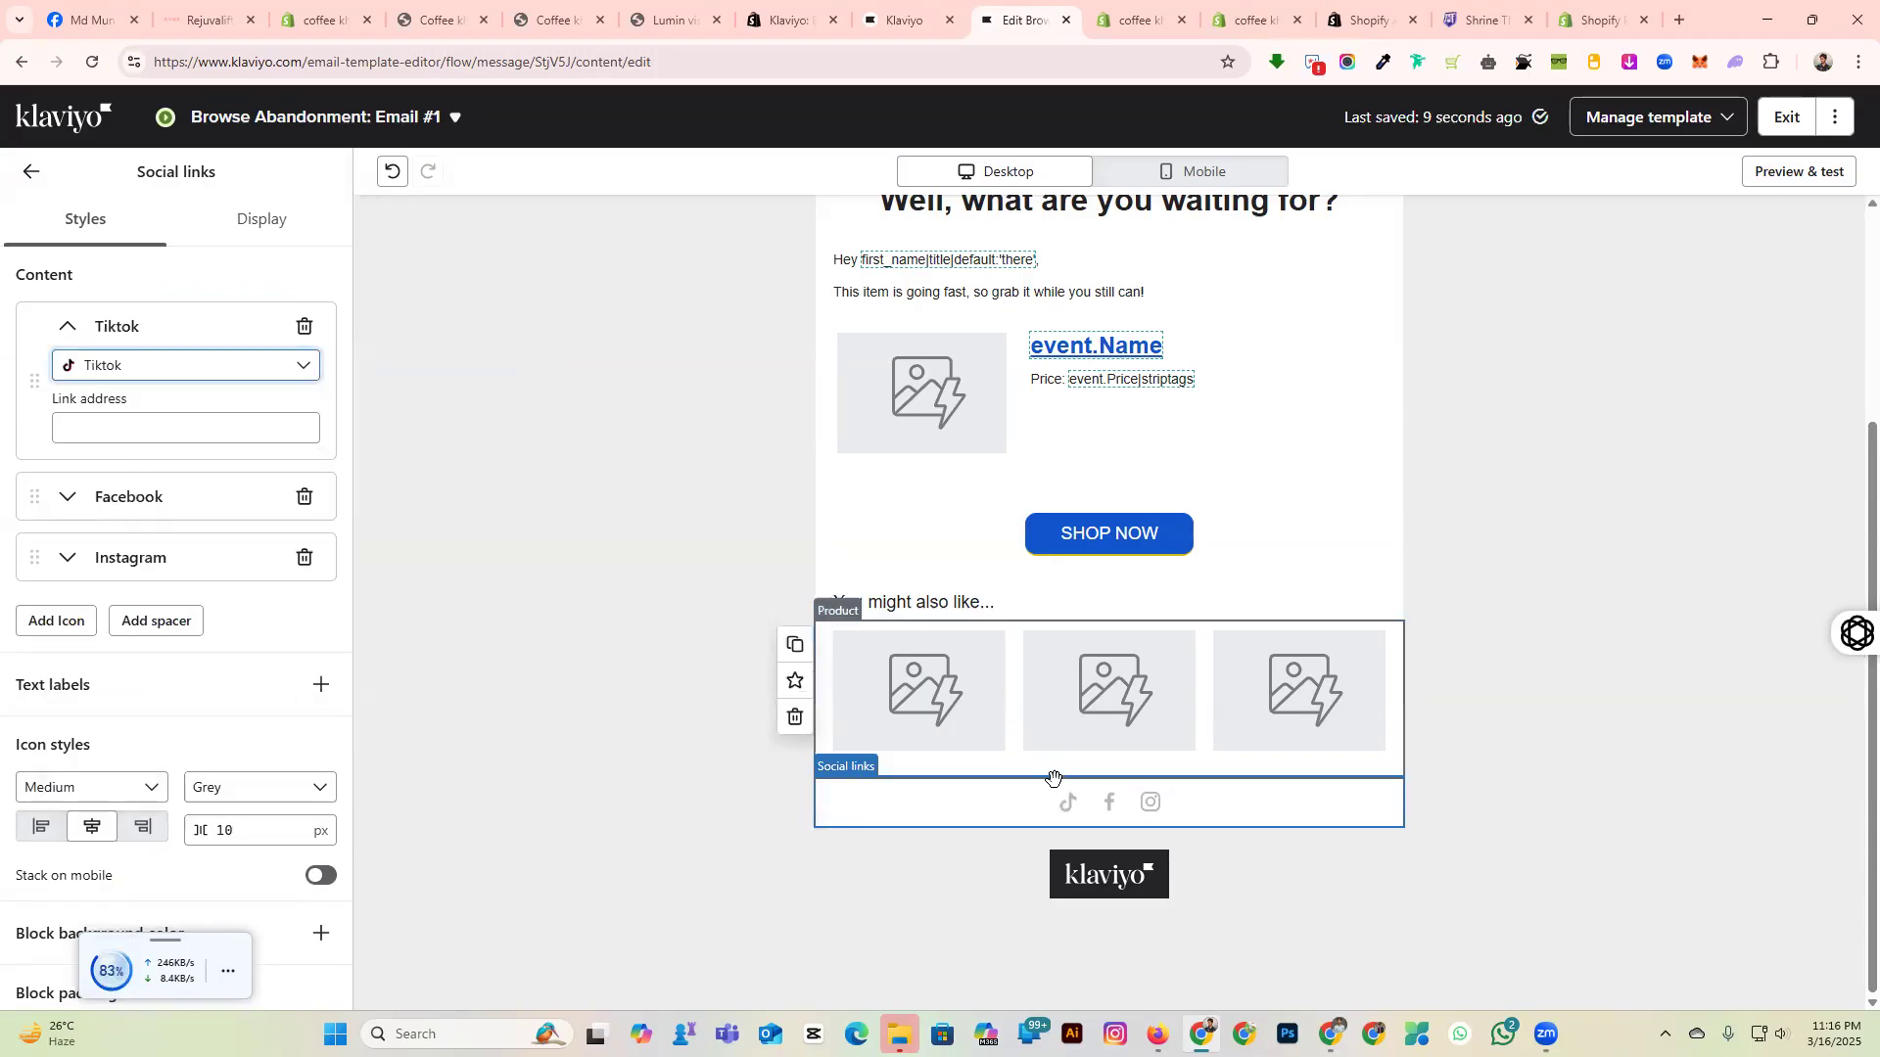
pyautogui.click(109, 428)
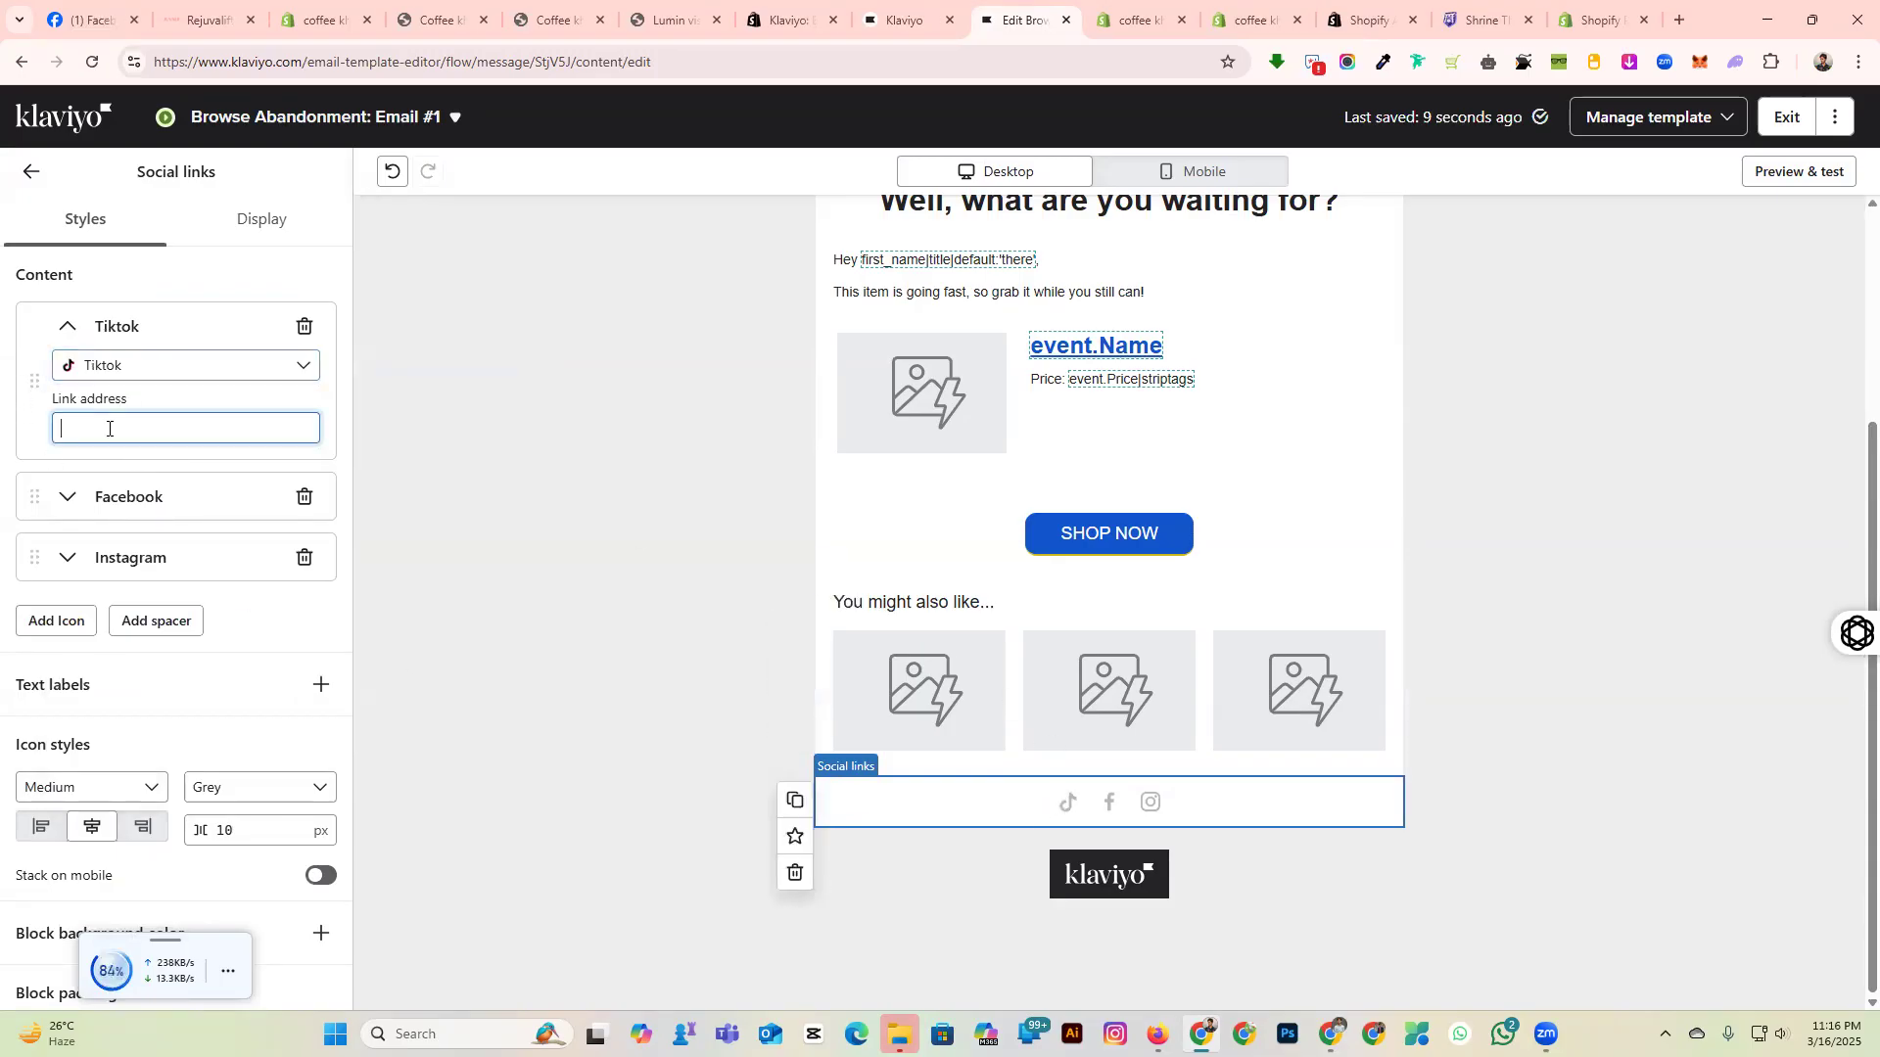
pyautogui.write('titktok')
# Expand the Facebook and Instagram entries of the social links block and check their link address fields, leaving both empty.
pyautogui.click(65, 496)
pyautogui.click(136, 601)
pyautogui.moveTo(52, 612); pyautogui.dragTo(39, 601)
pyautogui.press('BackSpace')
pyautogui.click(137, 674)
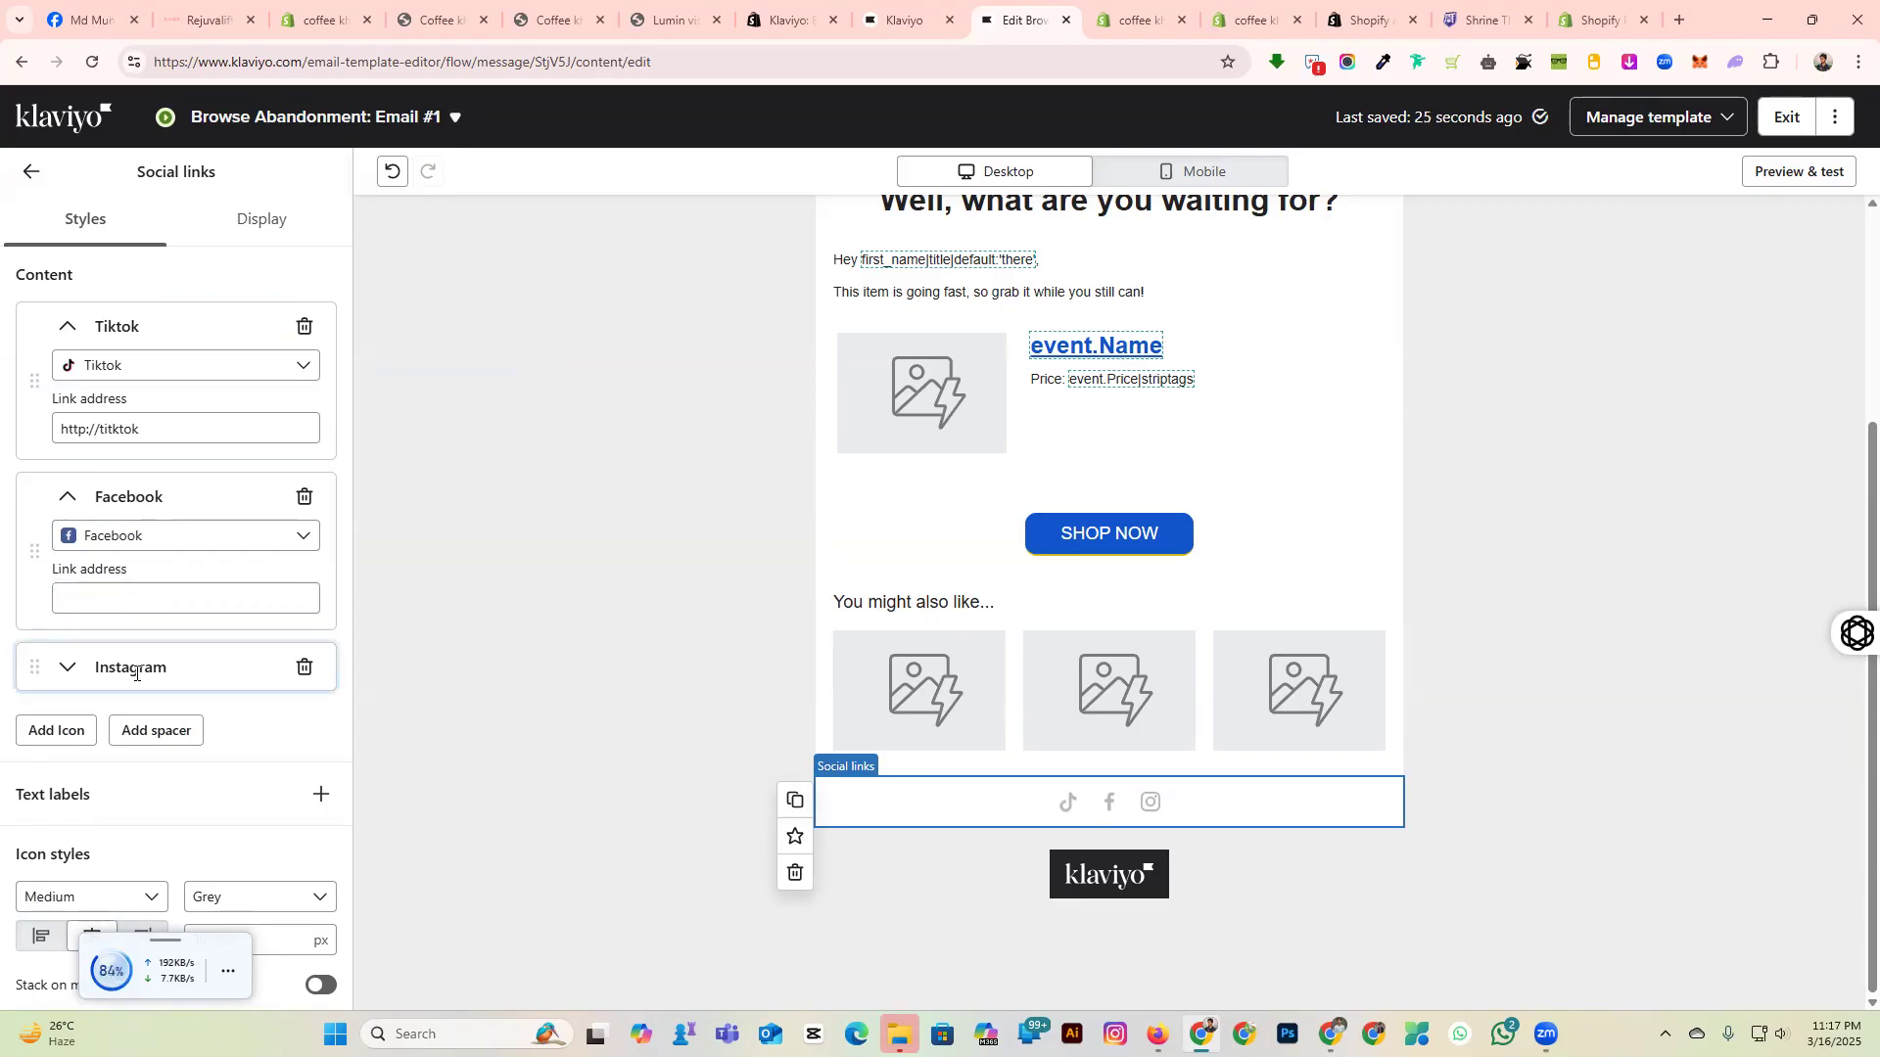
pyautogui.click(67, 667)
pyautogui.click(128, 760)
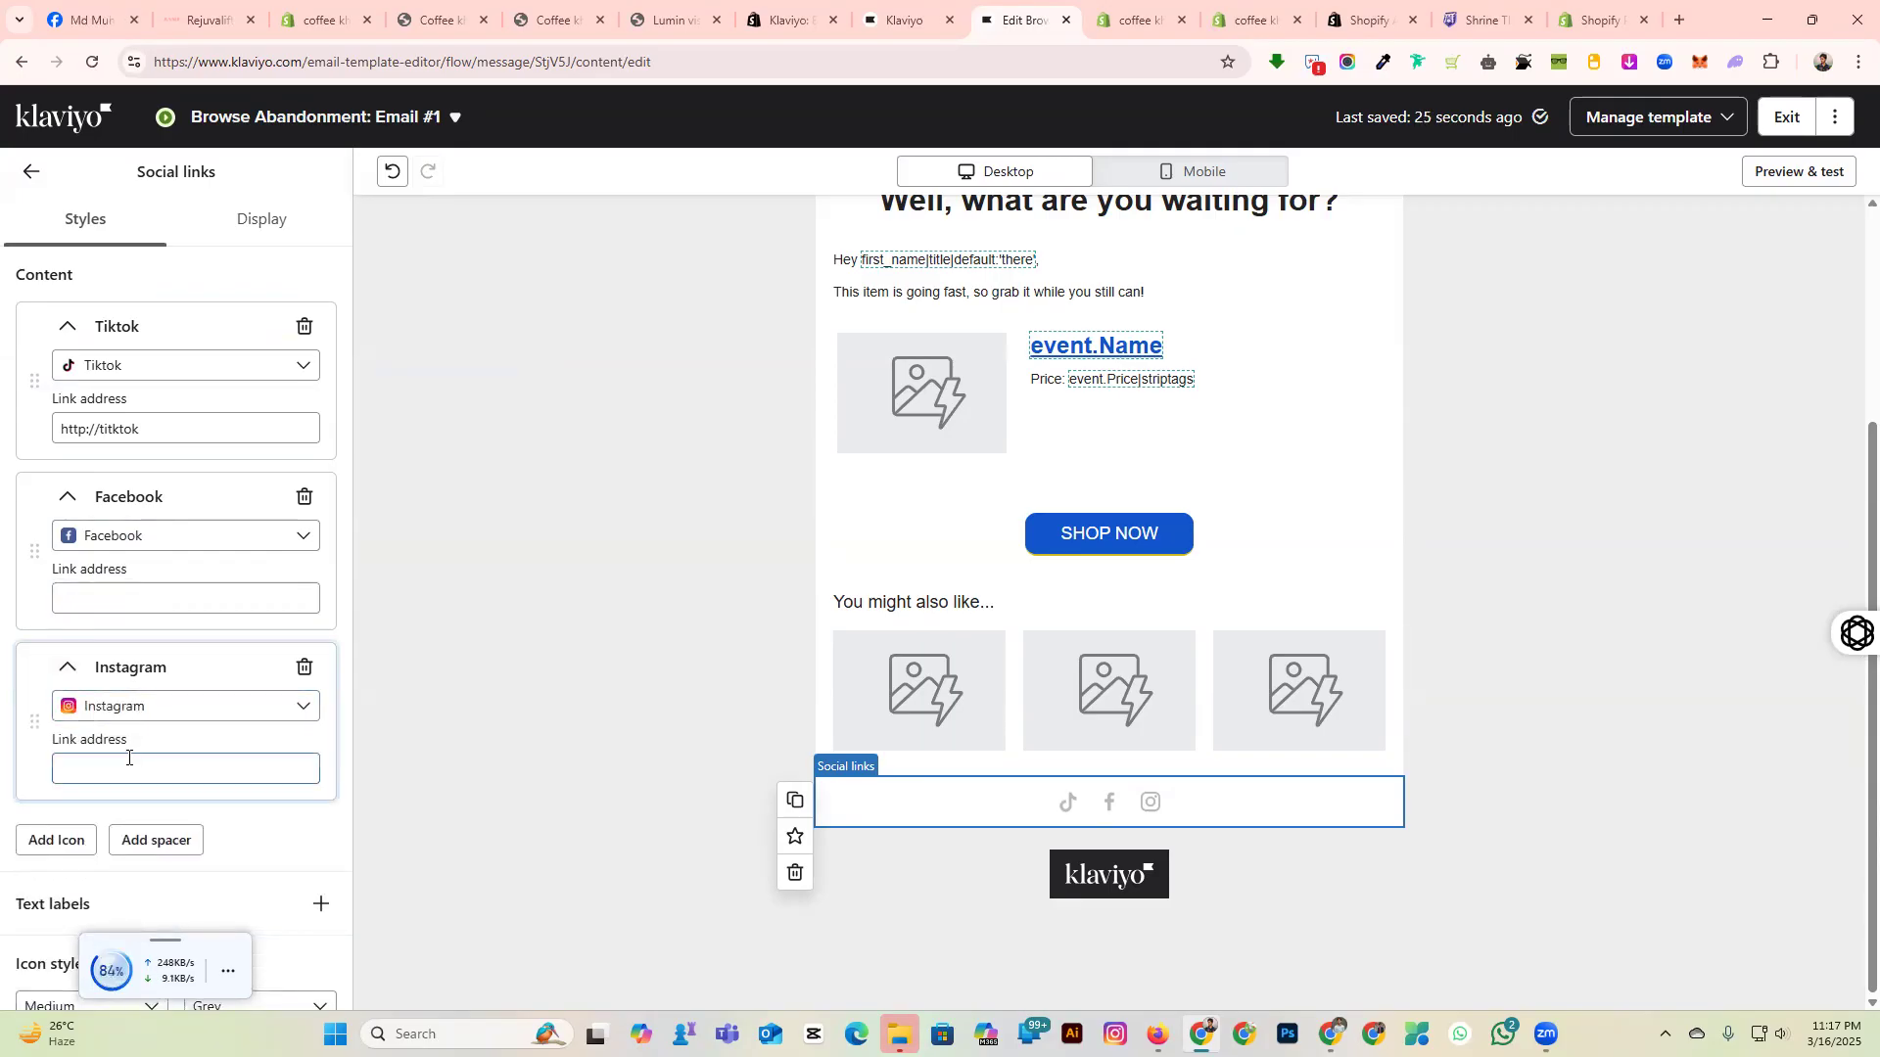
# Try adding a custom icon to the social links block, inspect its link and image options, and remove it.
pyautogui.click(61, 841)
pyautogui.scroll(-2, 147, 783)
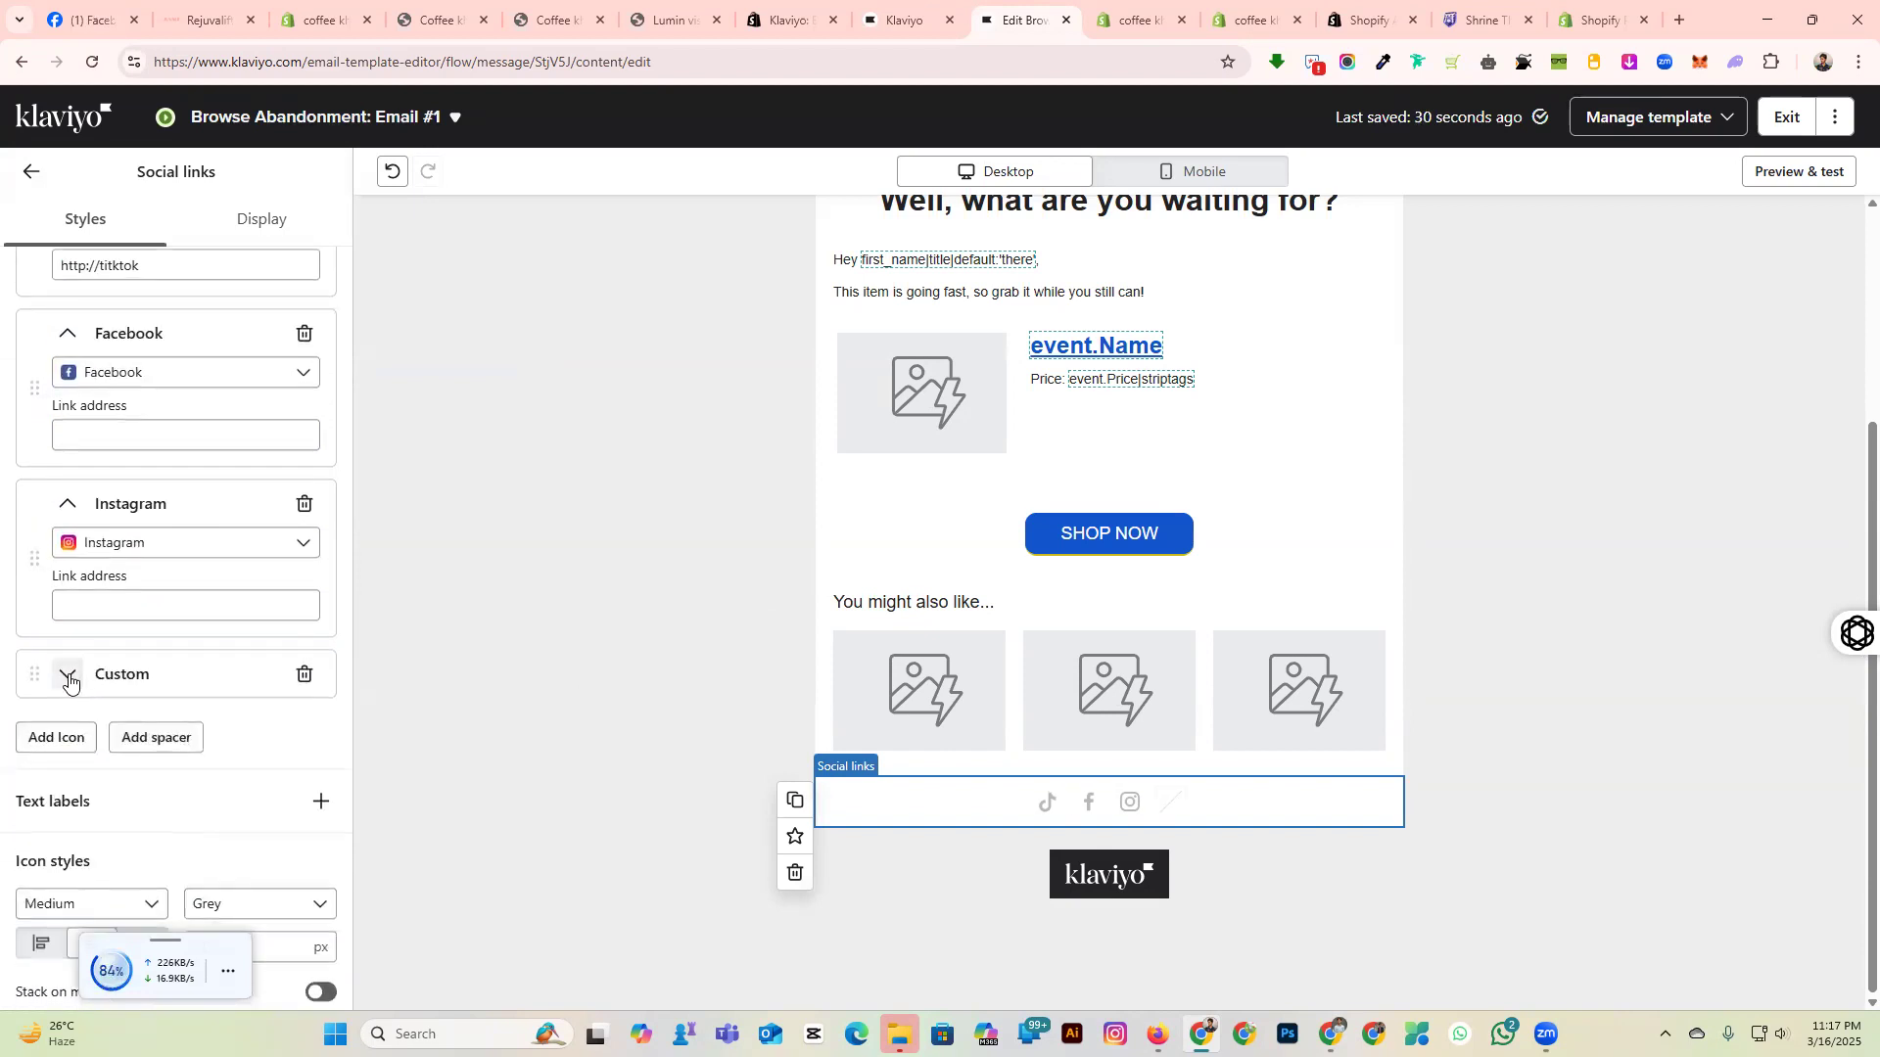
pyautogui.click(69, 678)
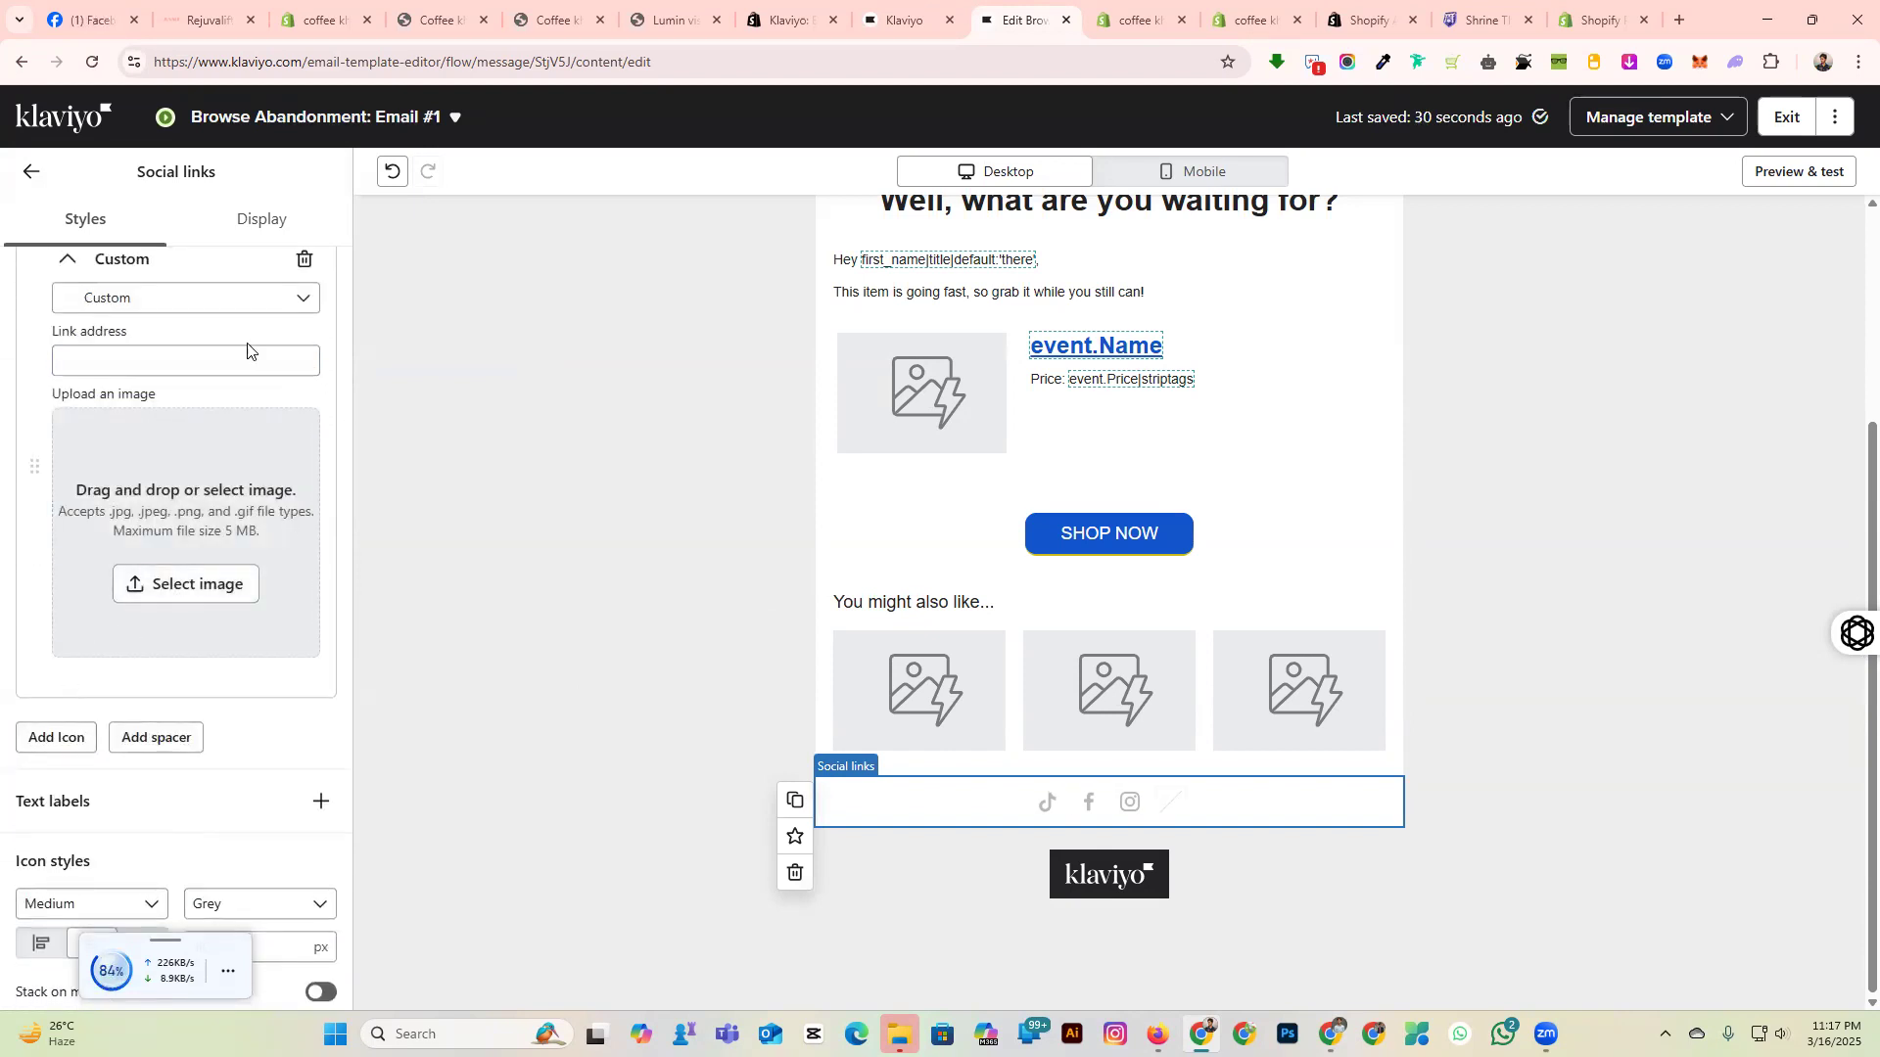
pyautogui.scroll(2, 297, 626)
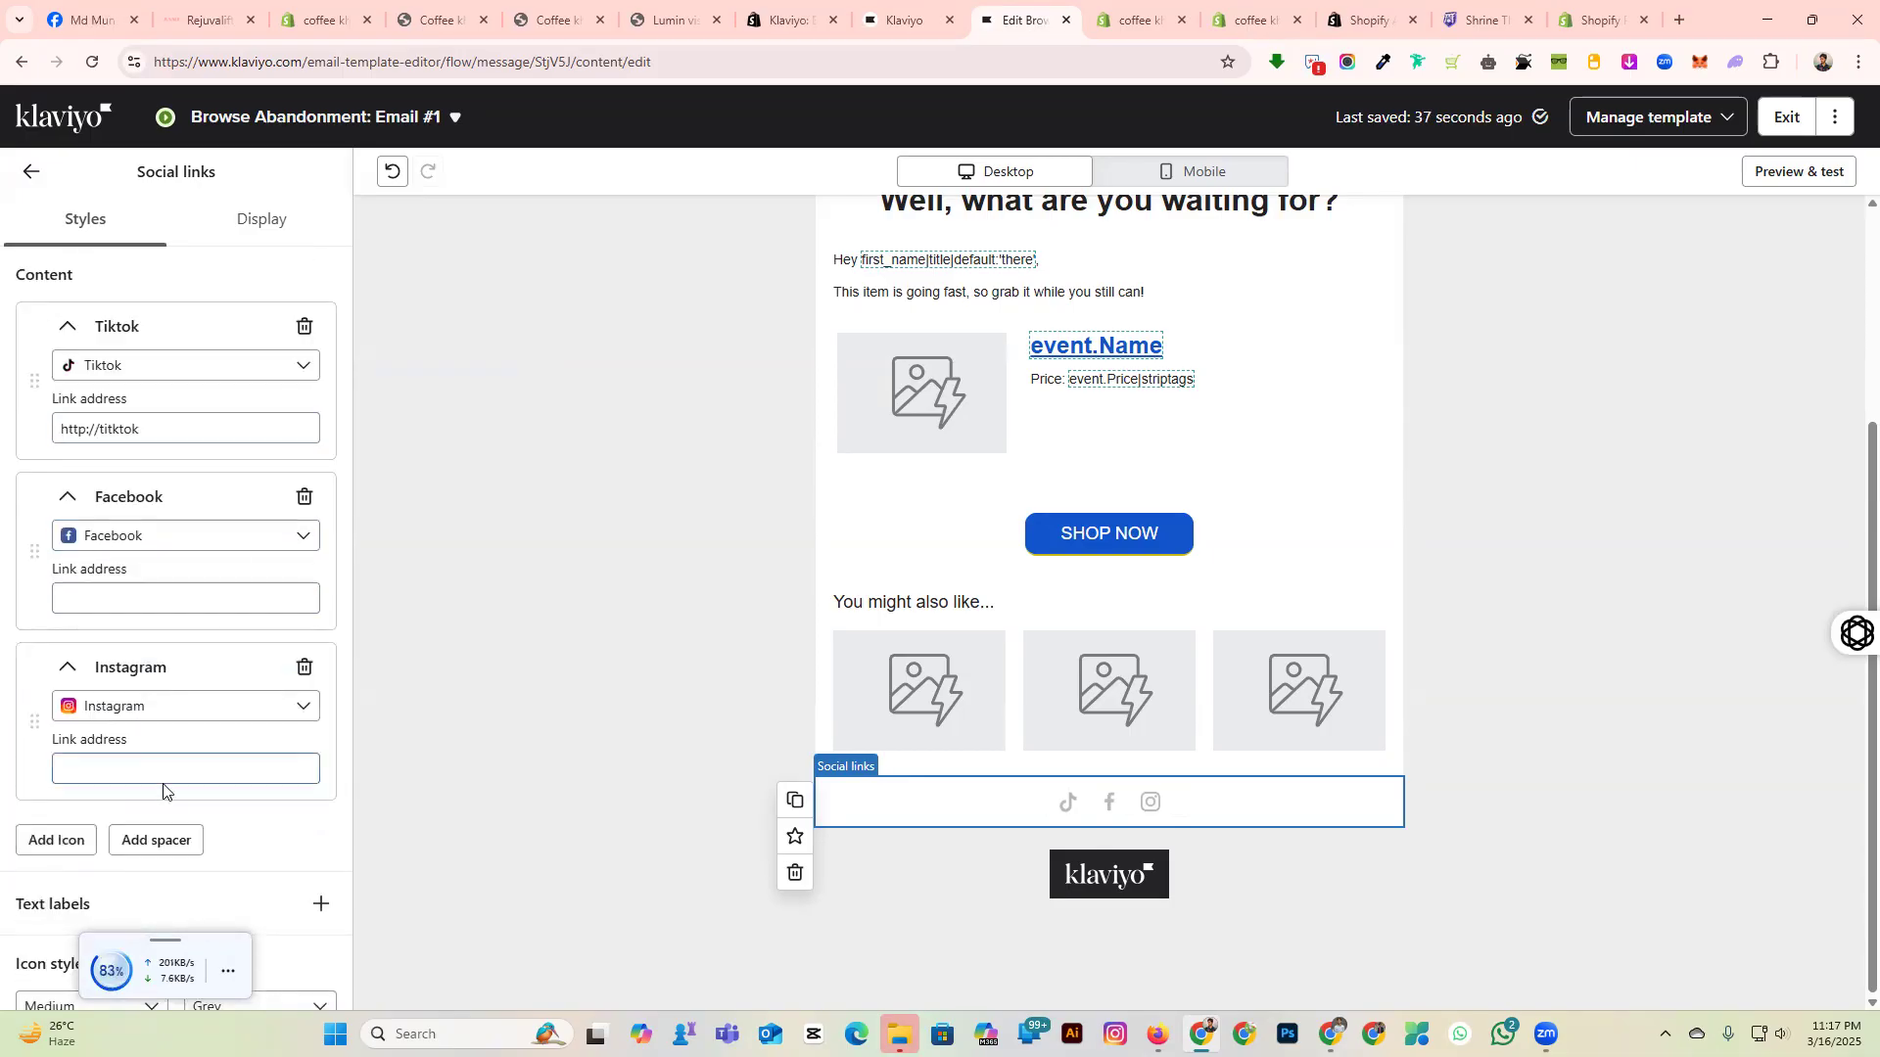
# Try adding a spacer after the Instagram icon in the social links block, and delete it.
pyautogui.click(161, 848)
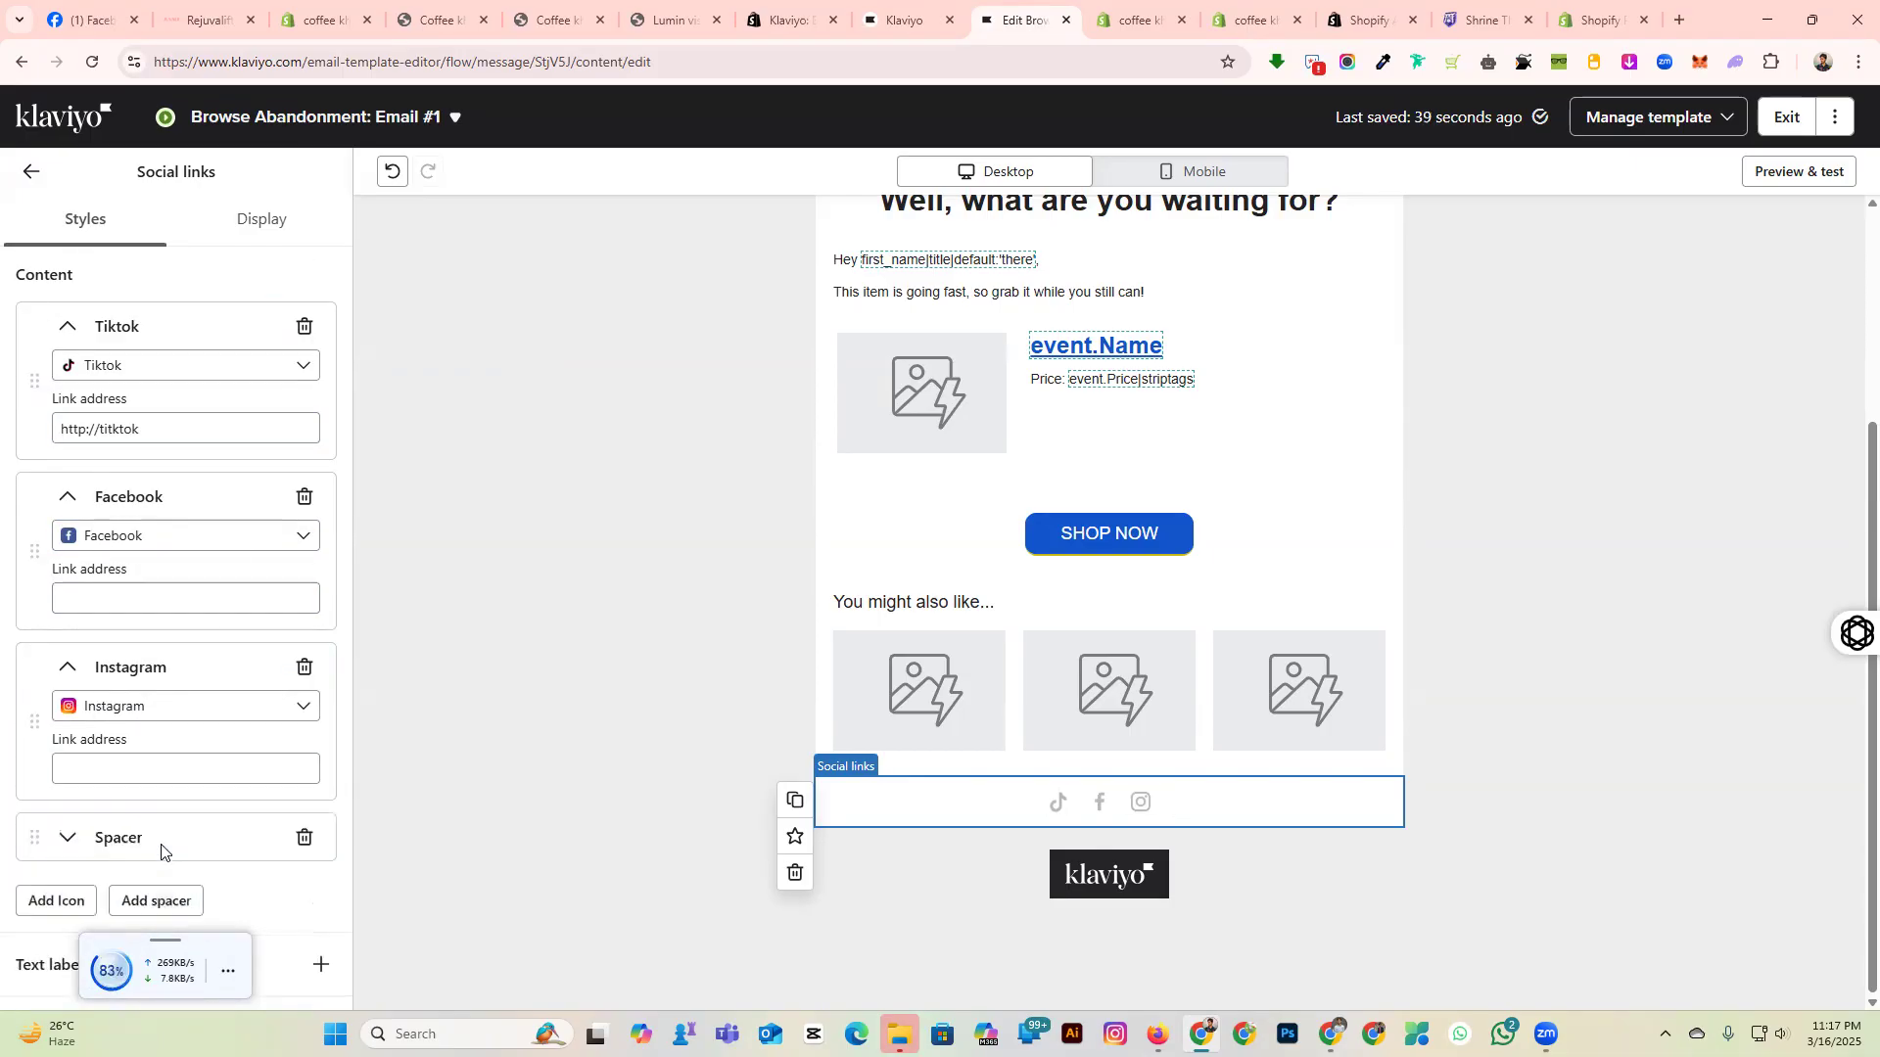
pyautogui.scroll(-2, 93, 691)
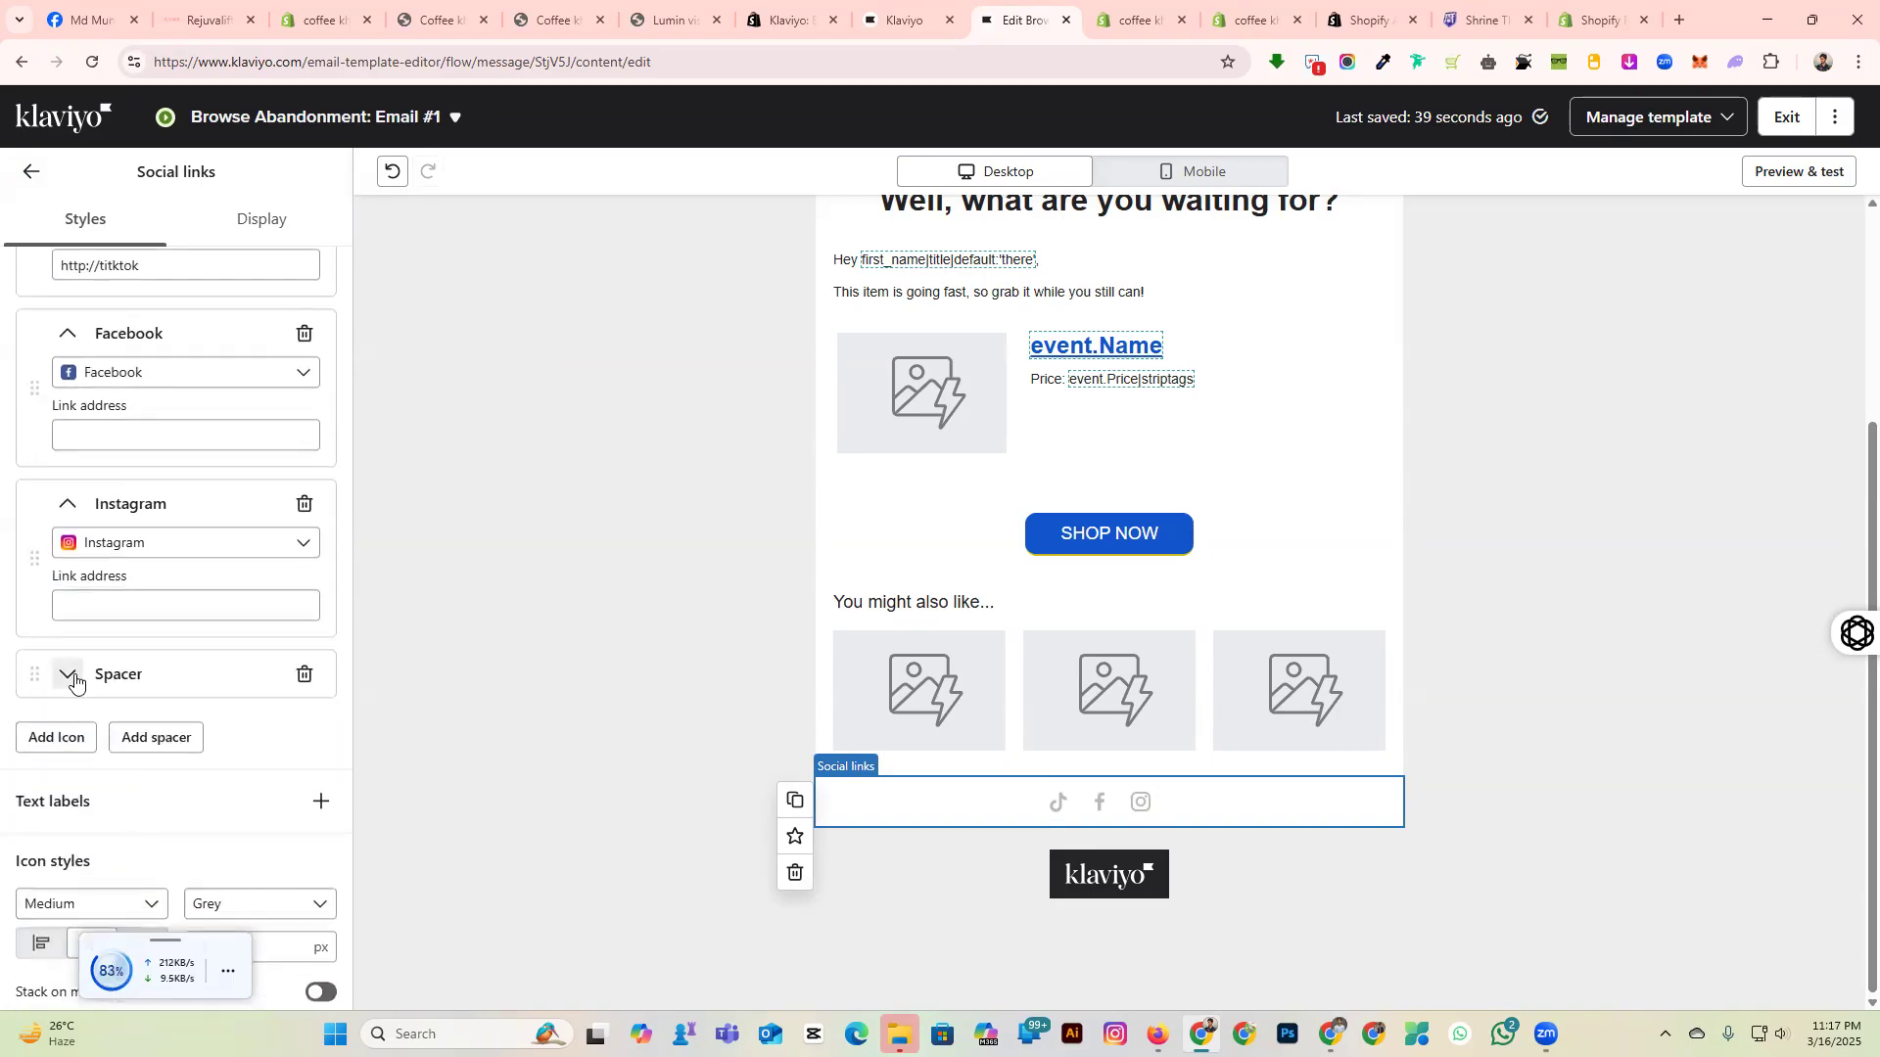
pyautogui.click(69, 674)
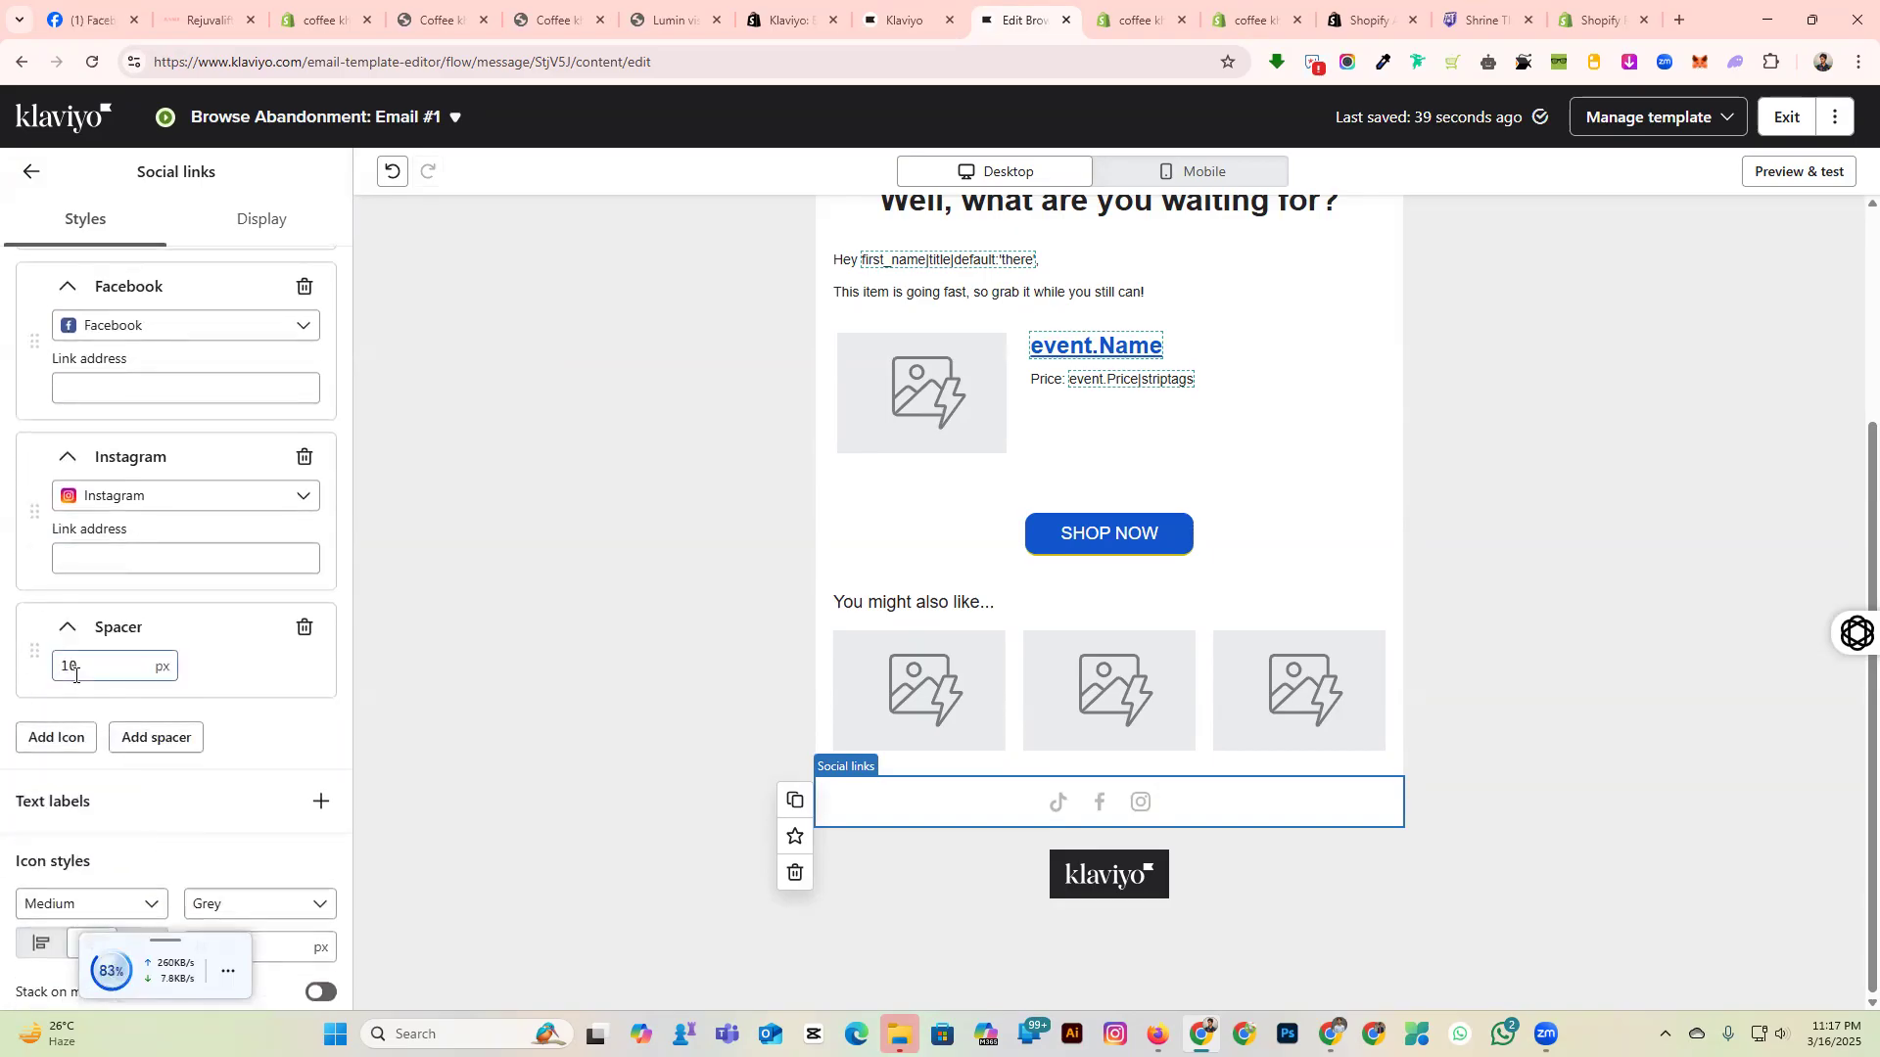
pyautogui.click(305, 627)
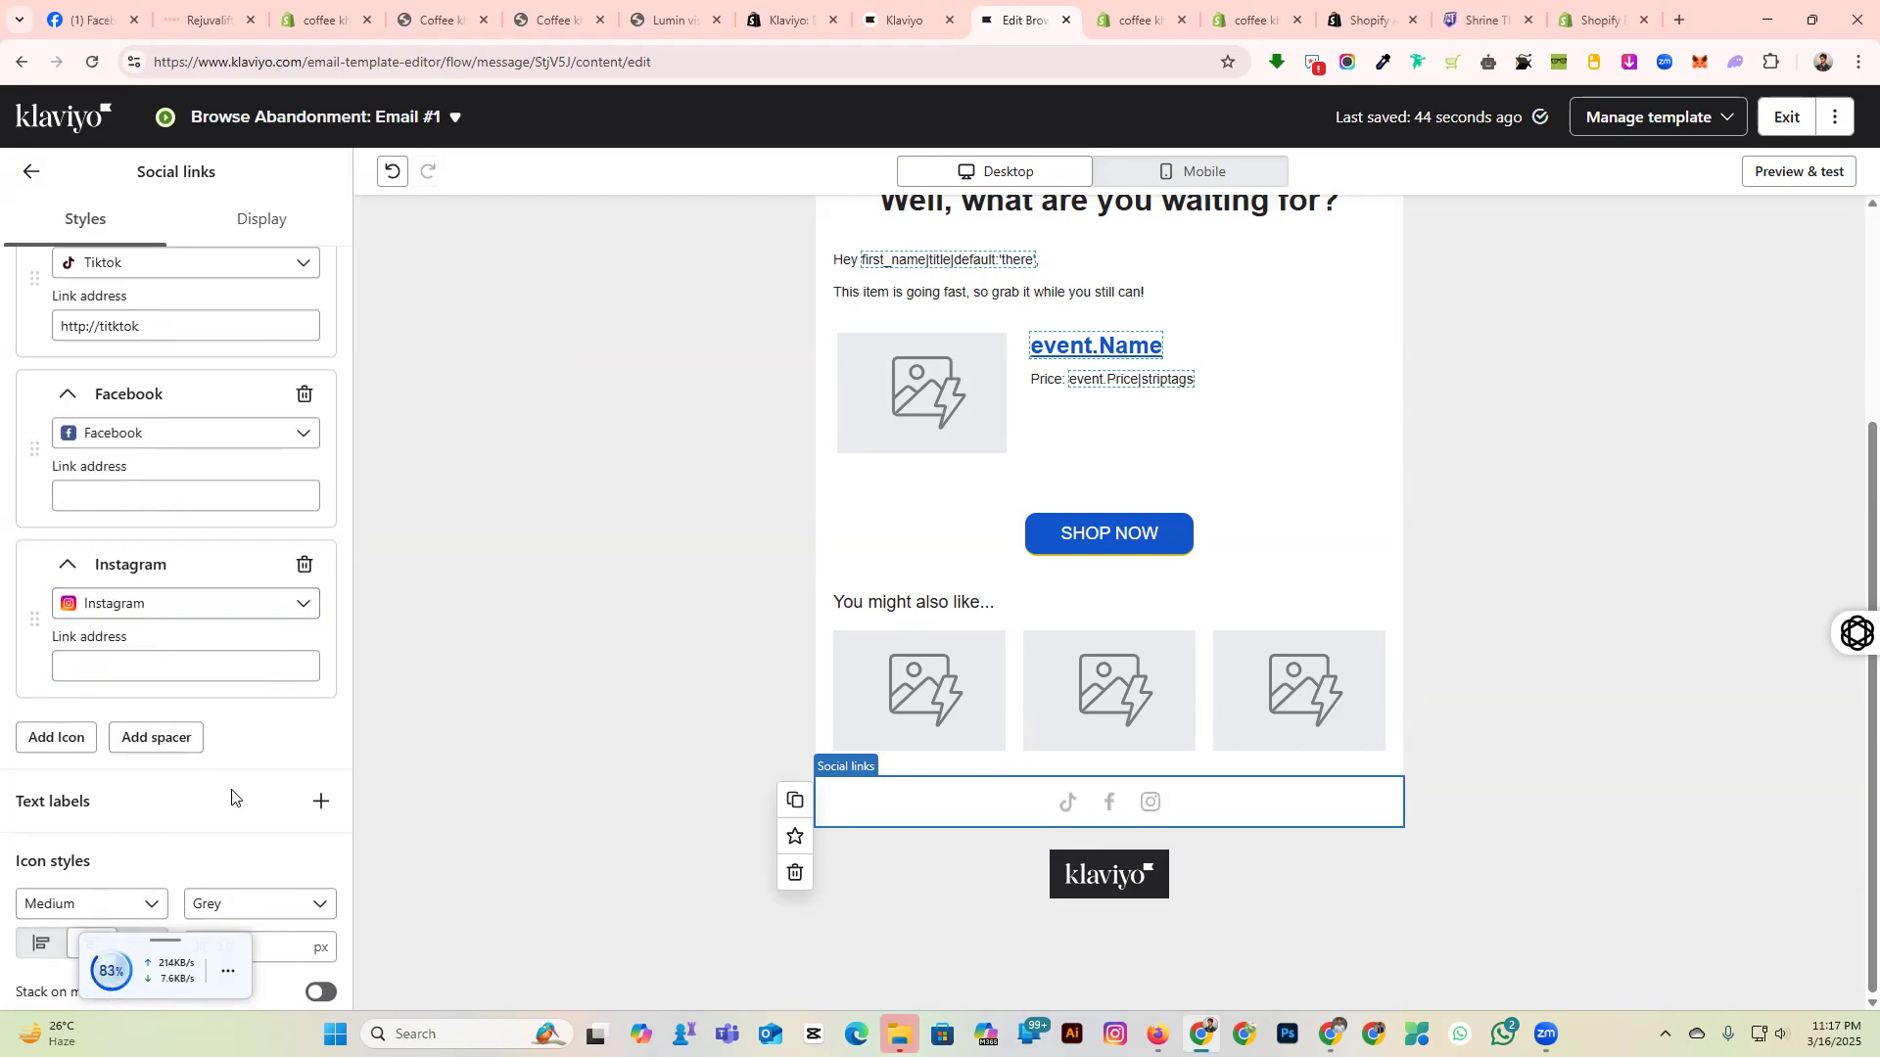
# Collapse the Tiktok, Facebook and Instagram entries of the social links block.
pyautogui.scroll(1, 254, 778)
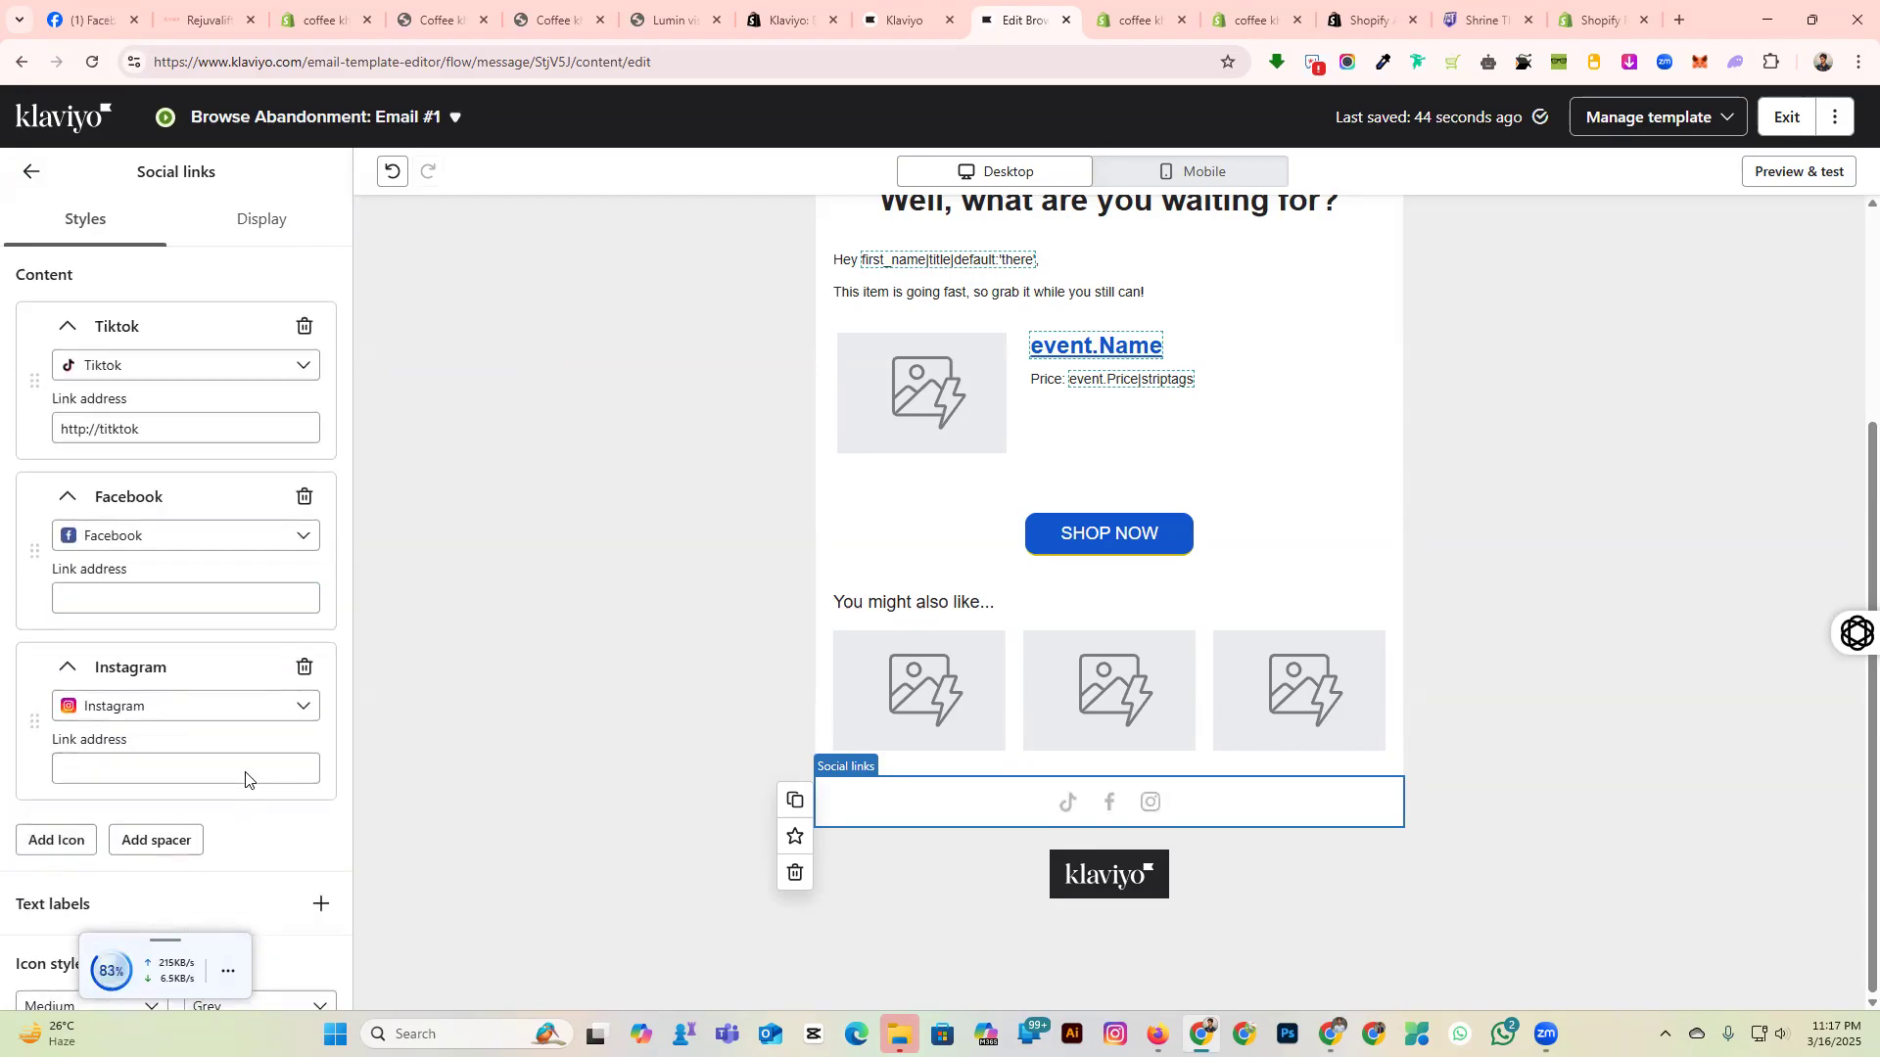
pyautogui.click(63, 326)
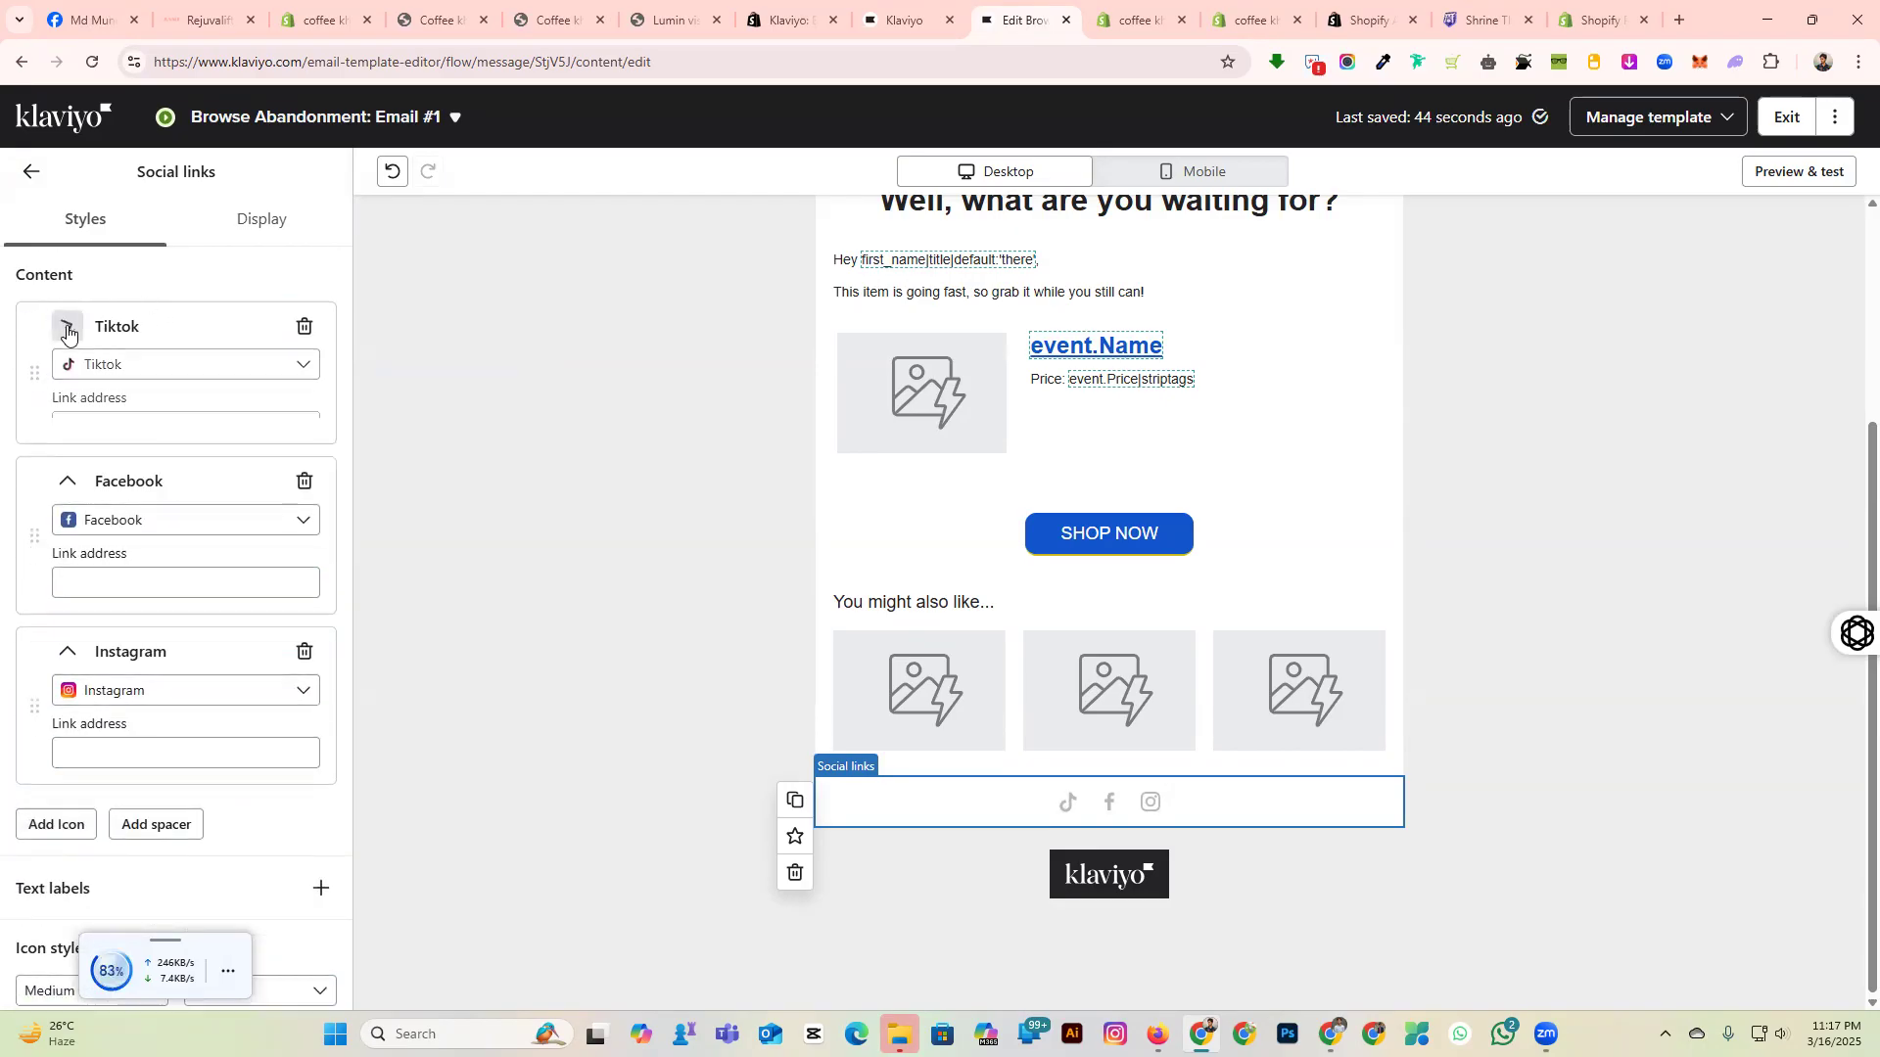
pyautogui.click(67, 390)
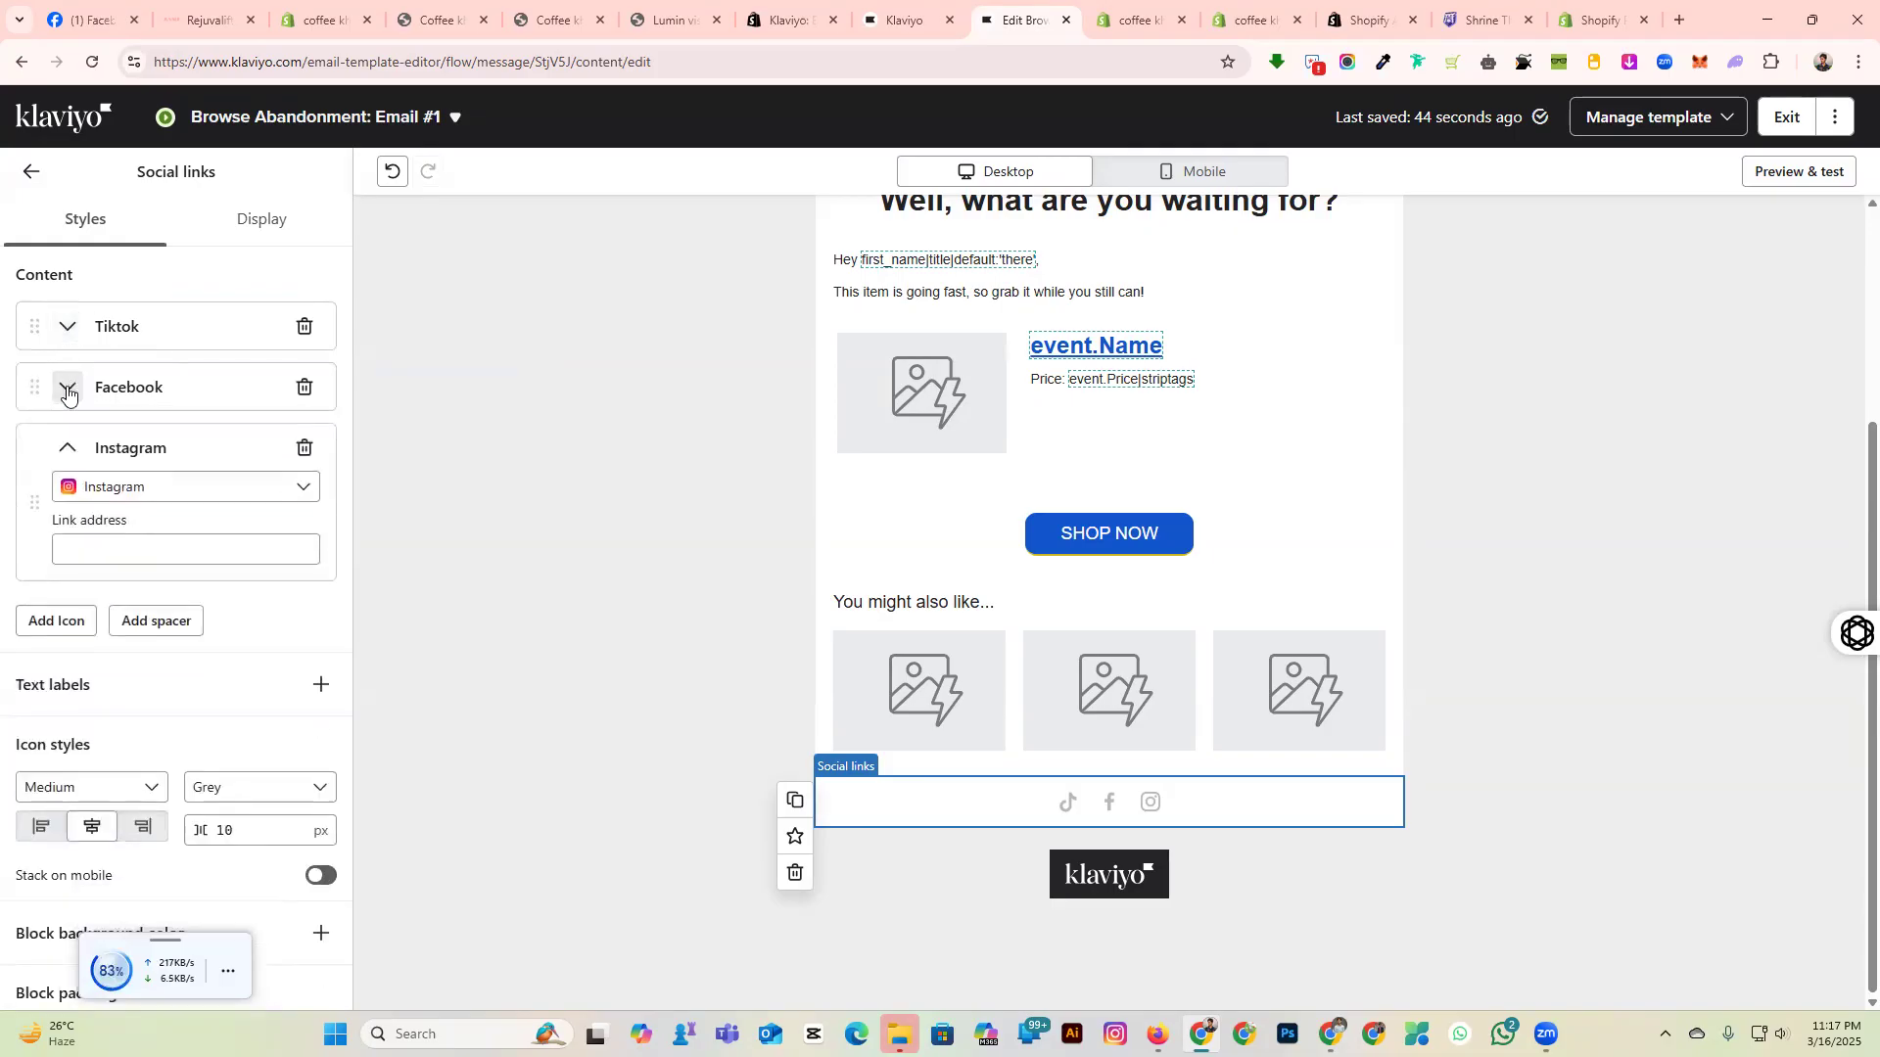
pyautogui.click(66, 448)
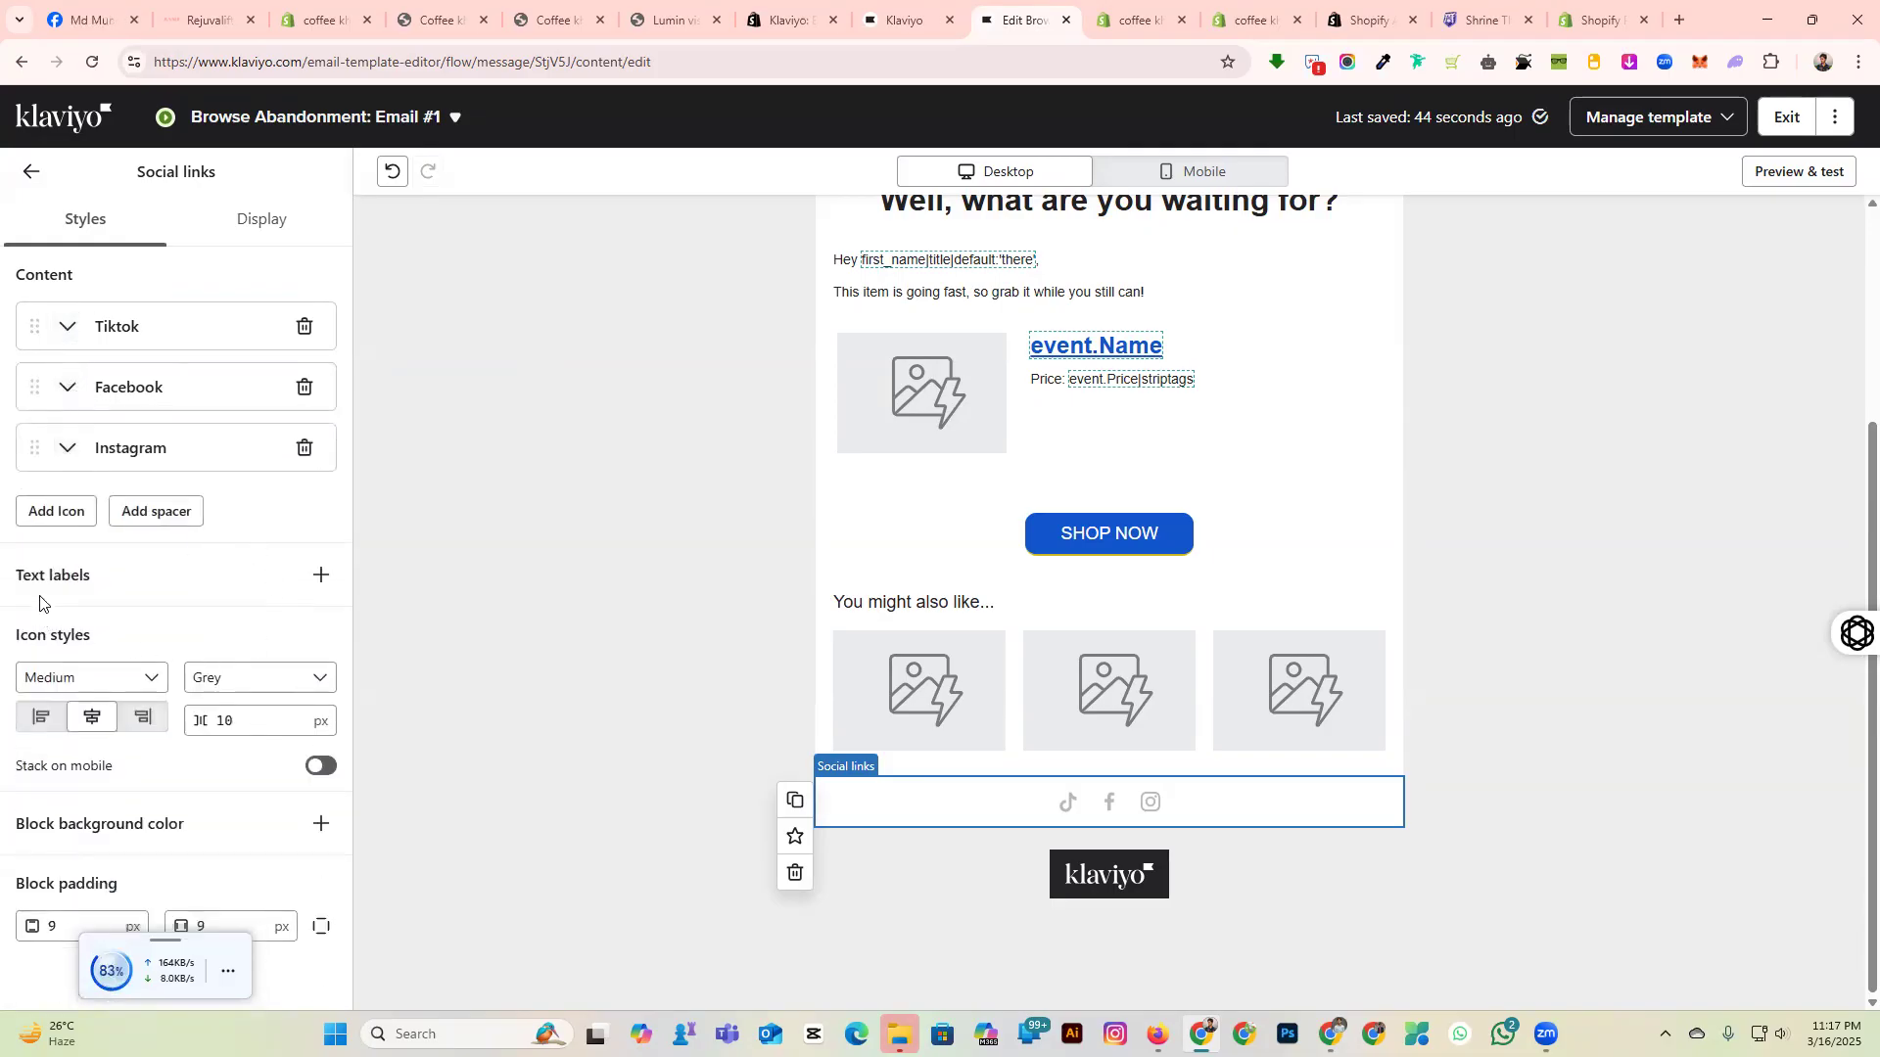
# Try text labels under the social icons, and remove them again.
pyautogui.click(320, 574)
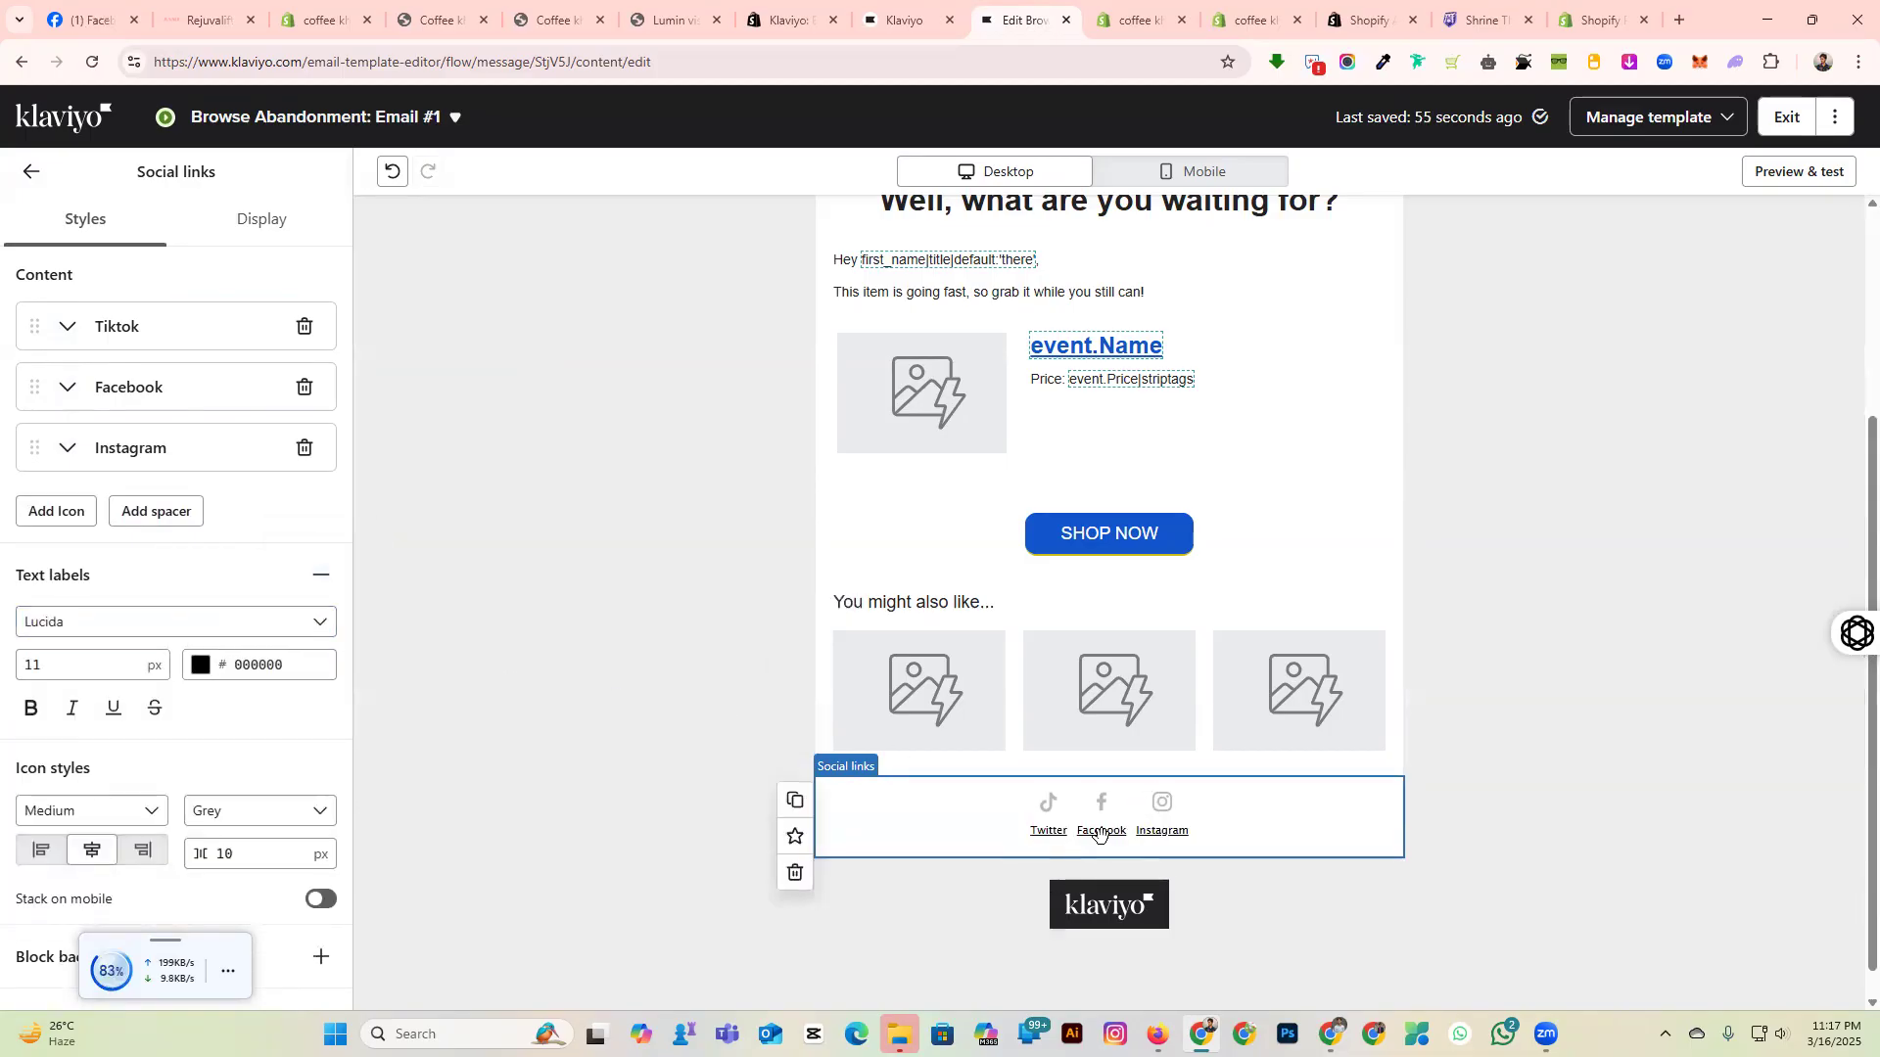
pyautogui.click(318, 576)
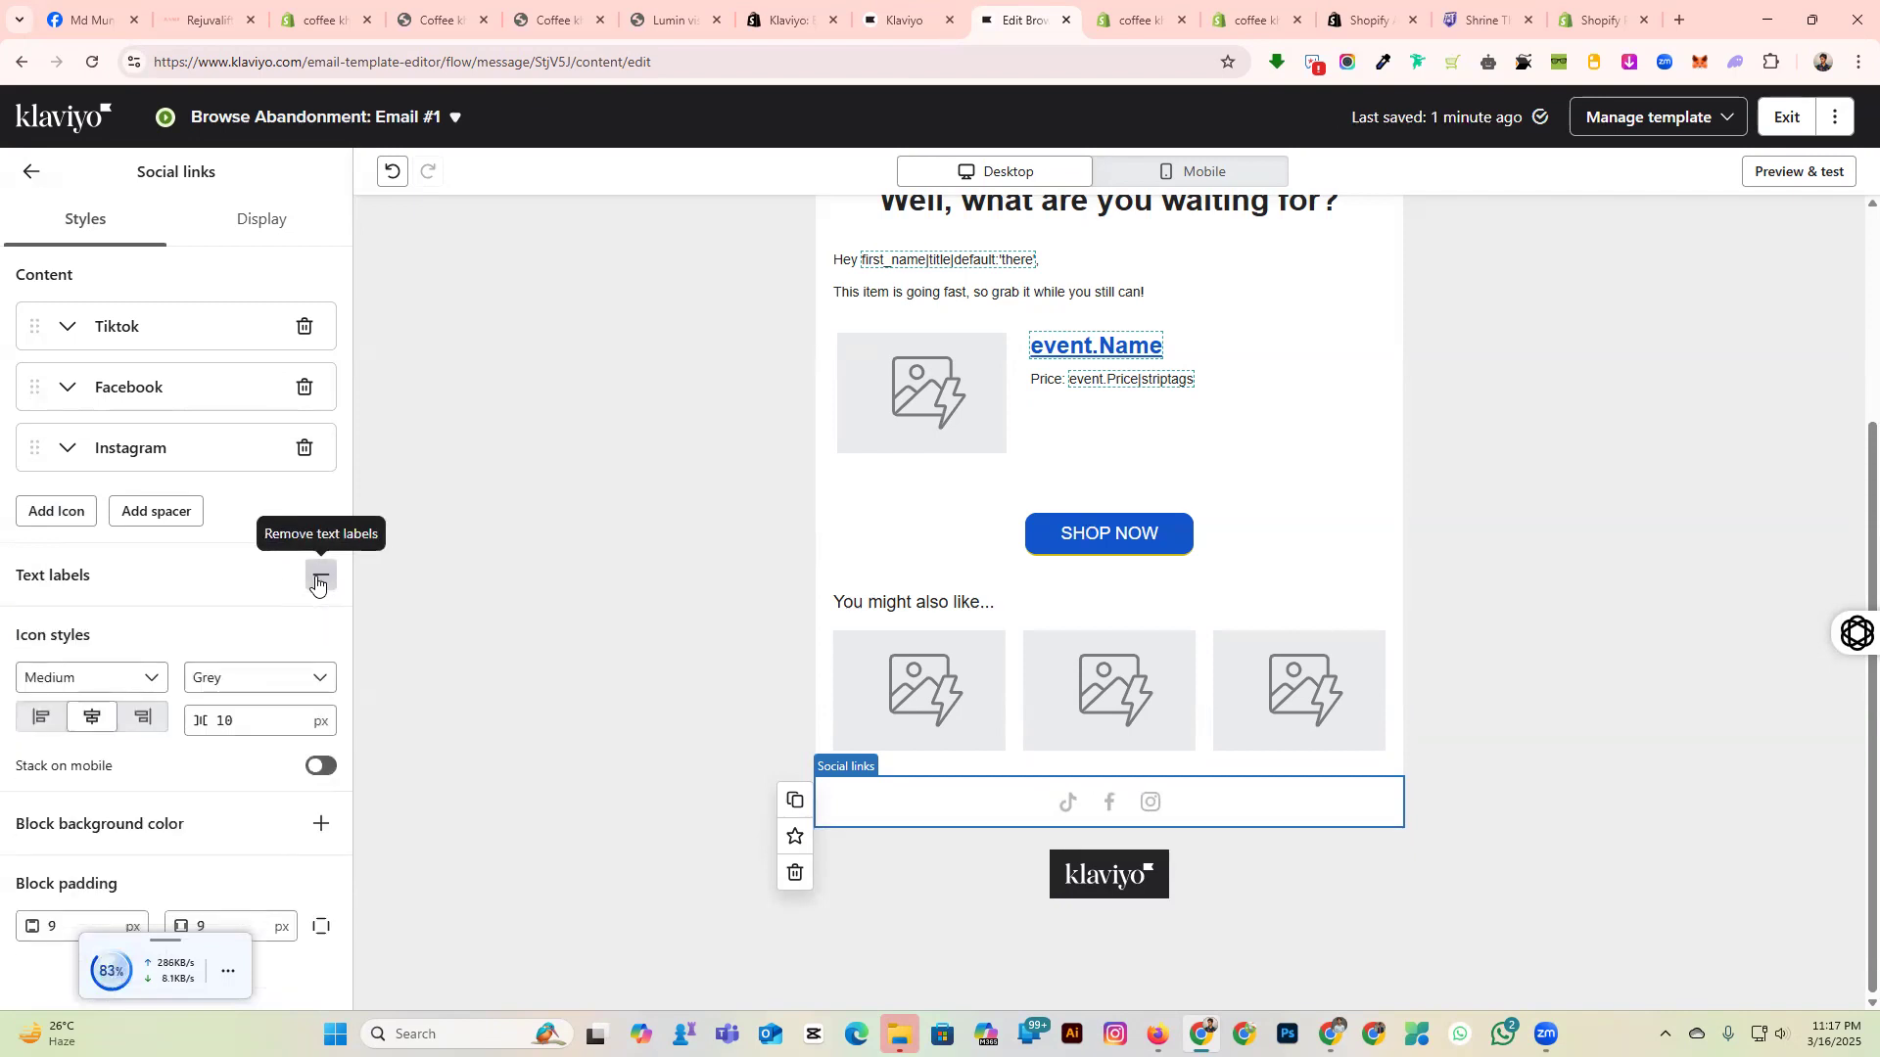
pyautogui.click(318, 576)
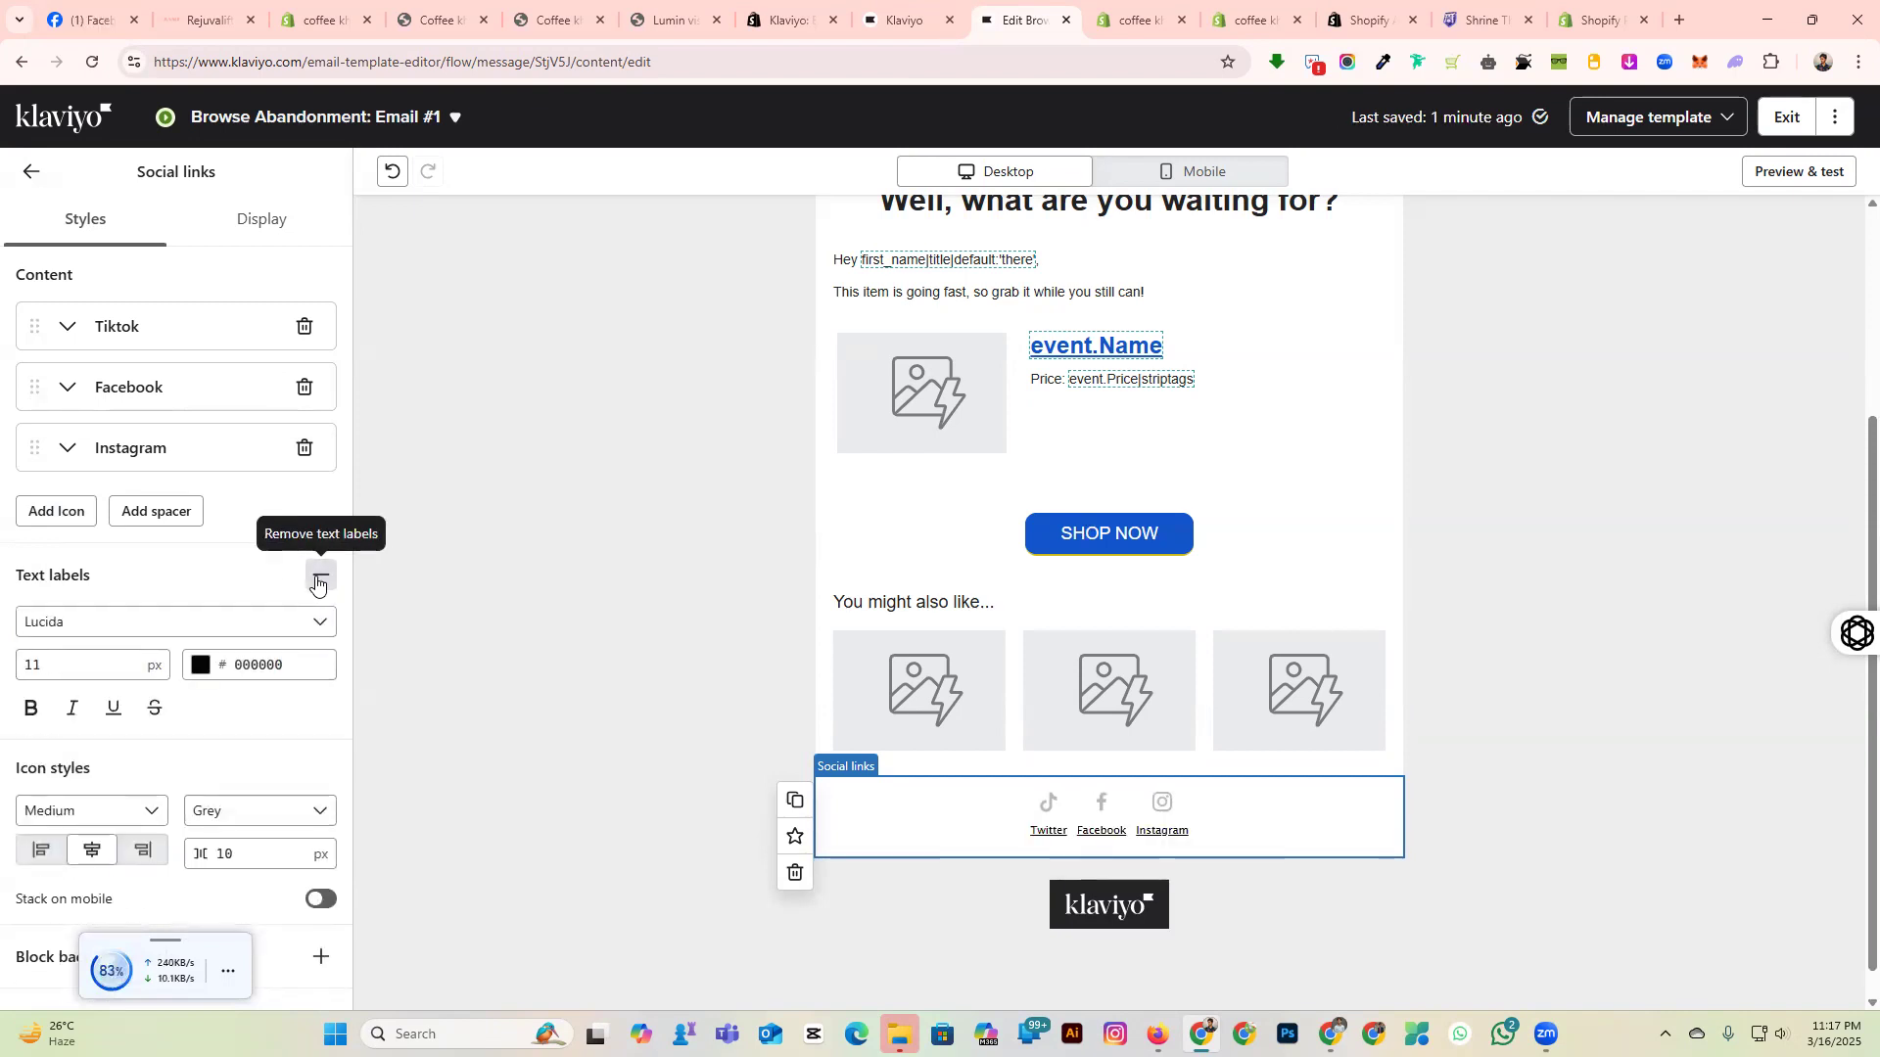
pyautogui.click(318, 577)
pyautogui.click(318, 577)
pyautogui.click(318, 577)
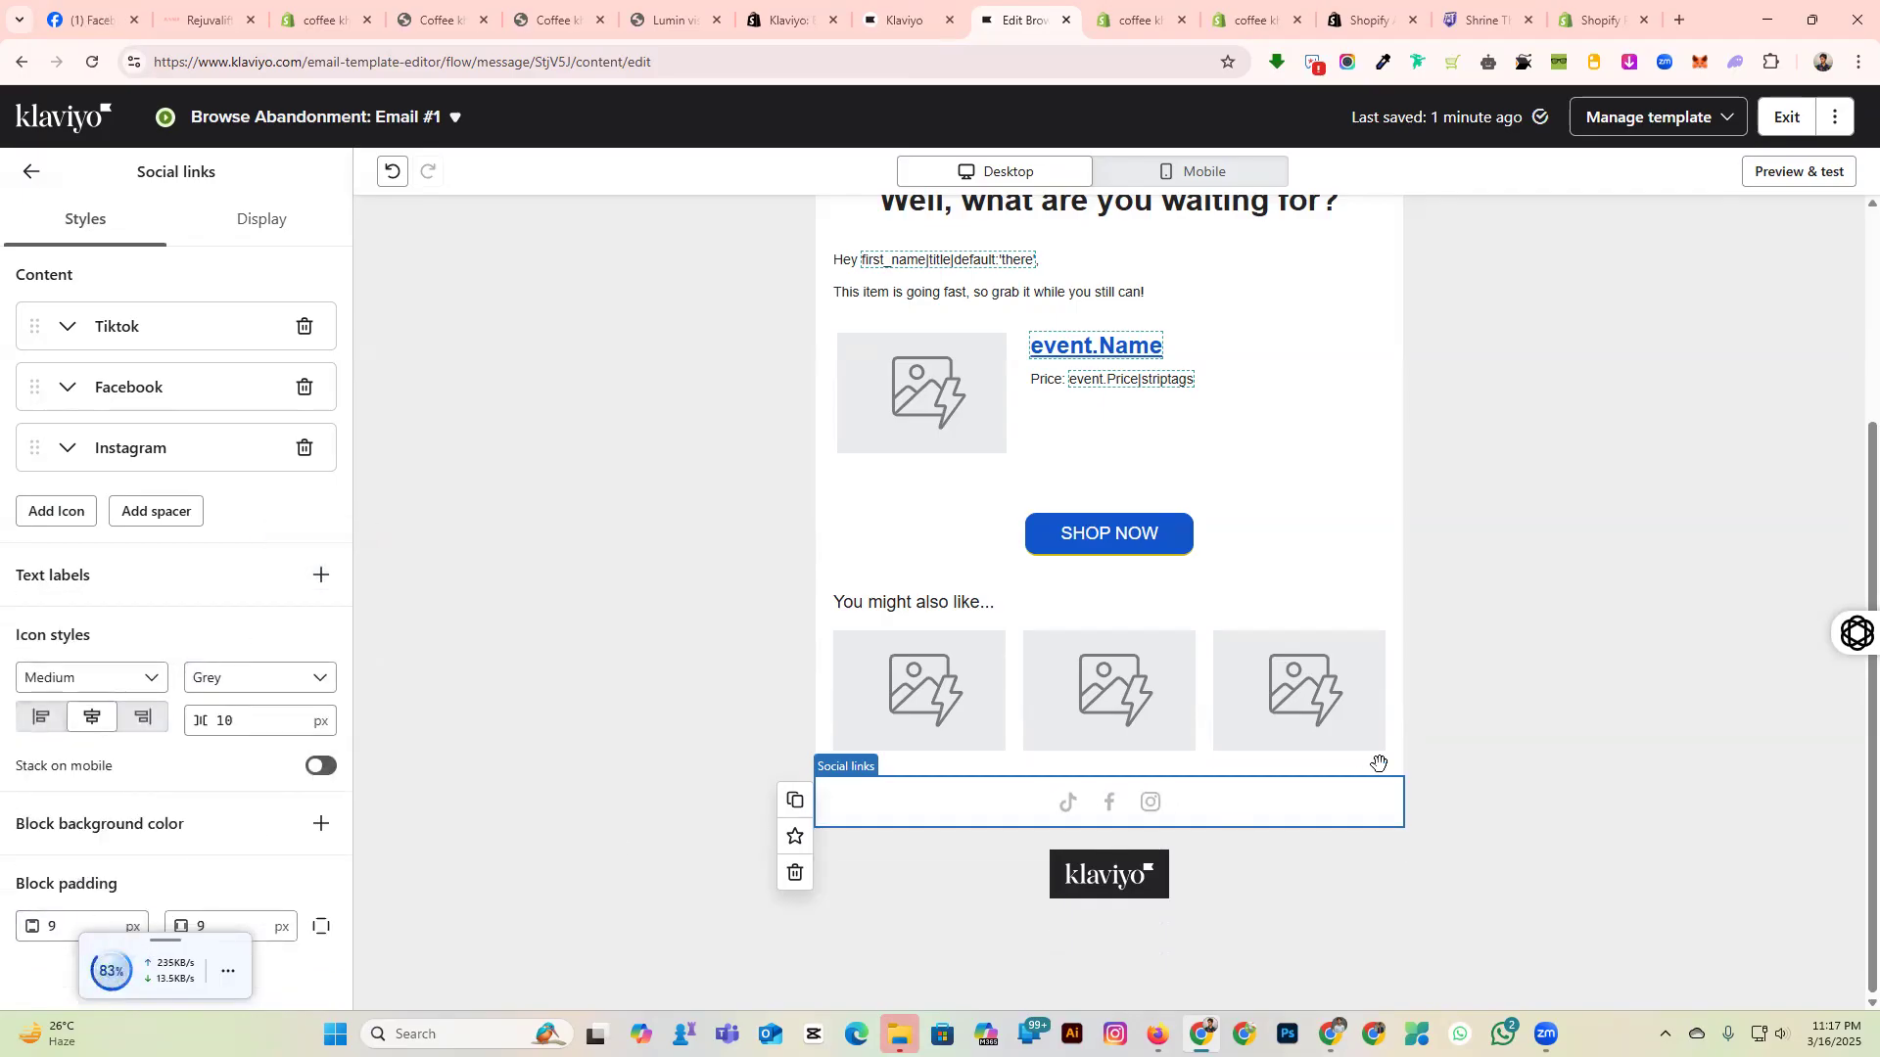
# Check the banner at the start of the email and the content settings of the product table's image cell.
pyautogui.scroll(3, 1242, 693)
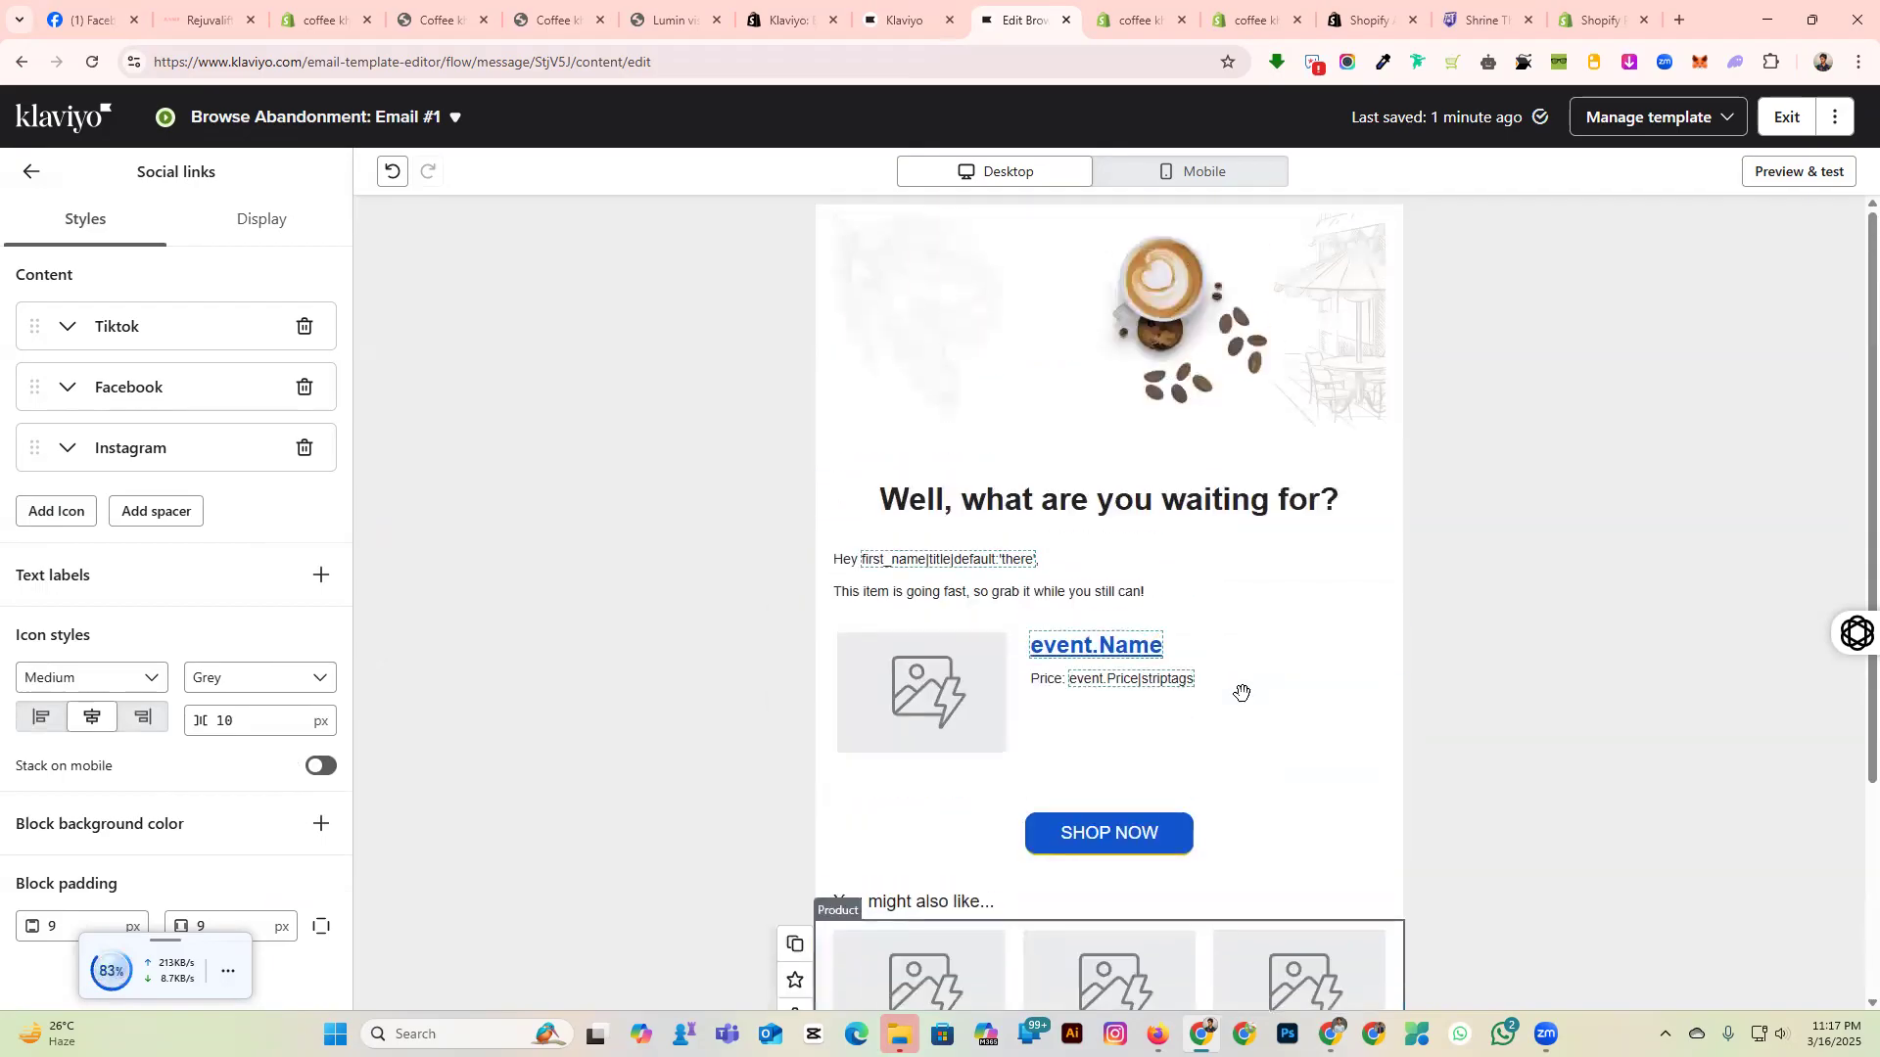
pyautogui.click(1265, 334)
pyautogui.click(954, 682)
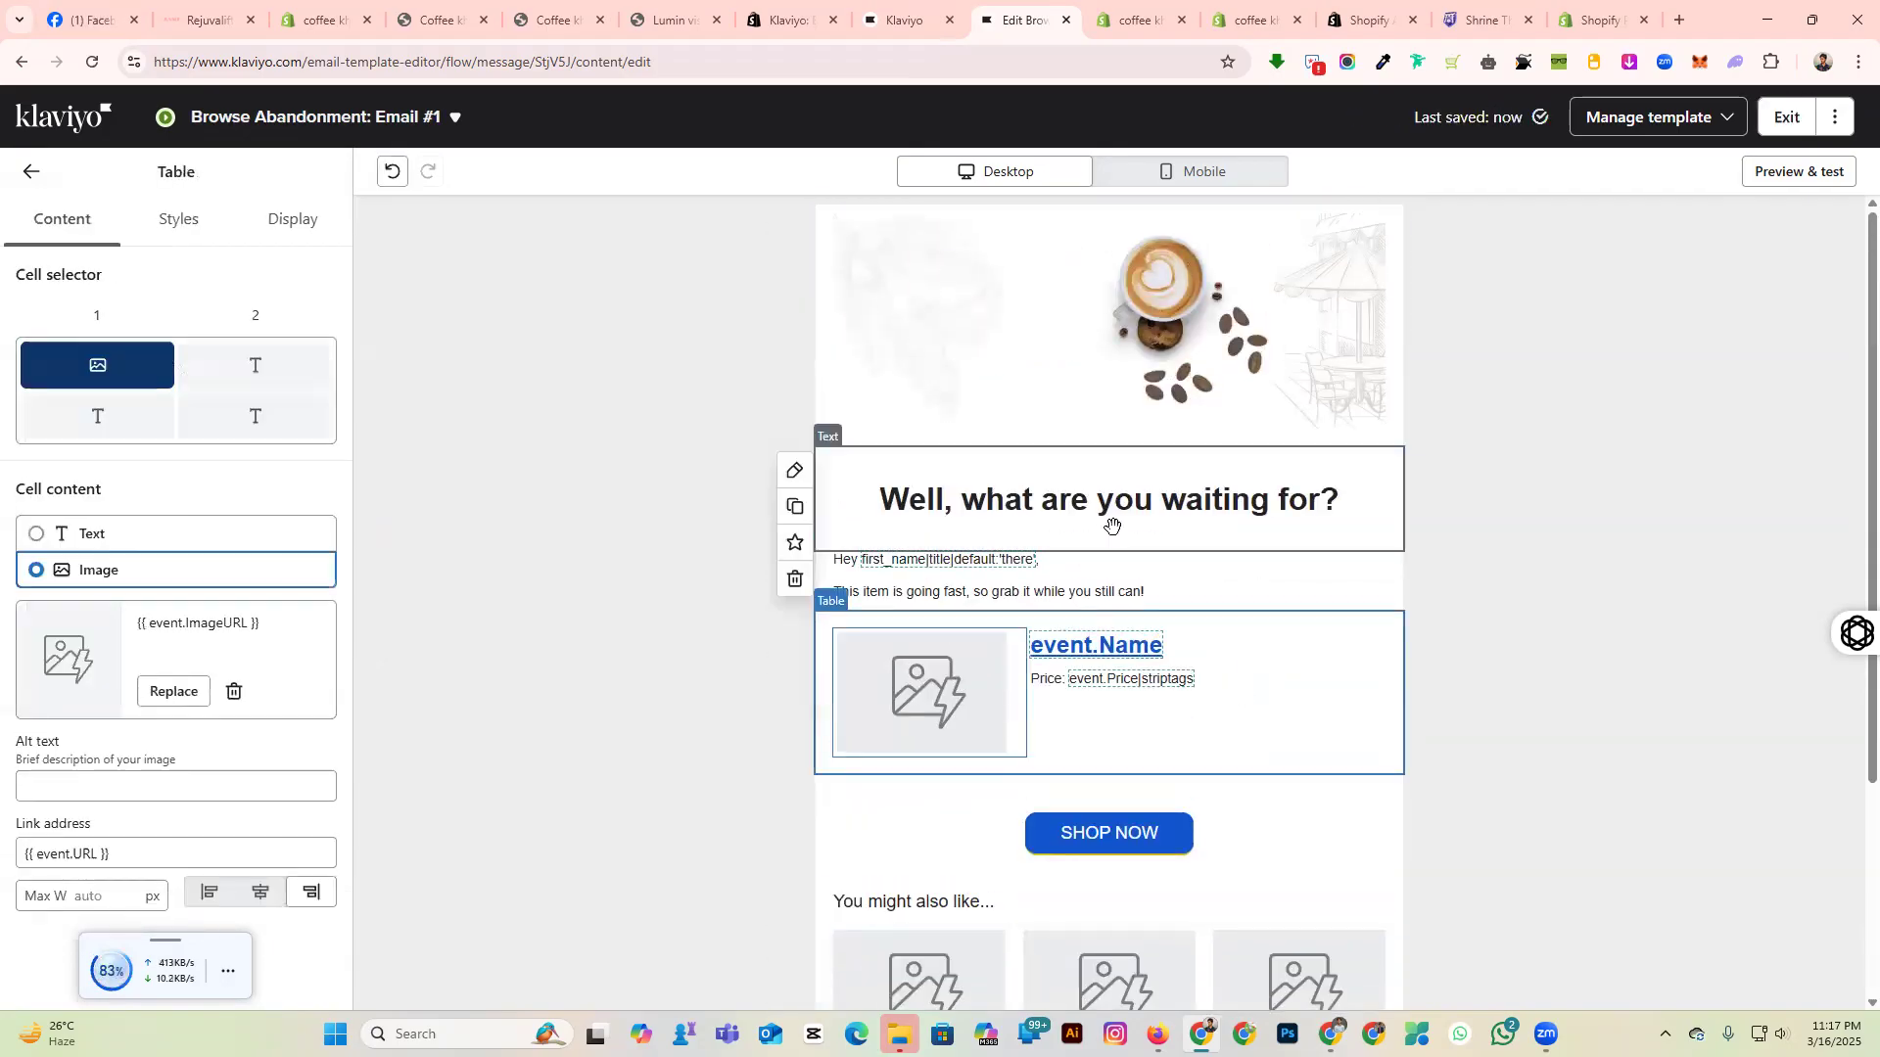
# Try a line of body text under the "Well, what are you waiting for?" heading, check the font options, and delete the line.
pyautogui.click(1238, 478)
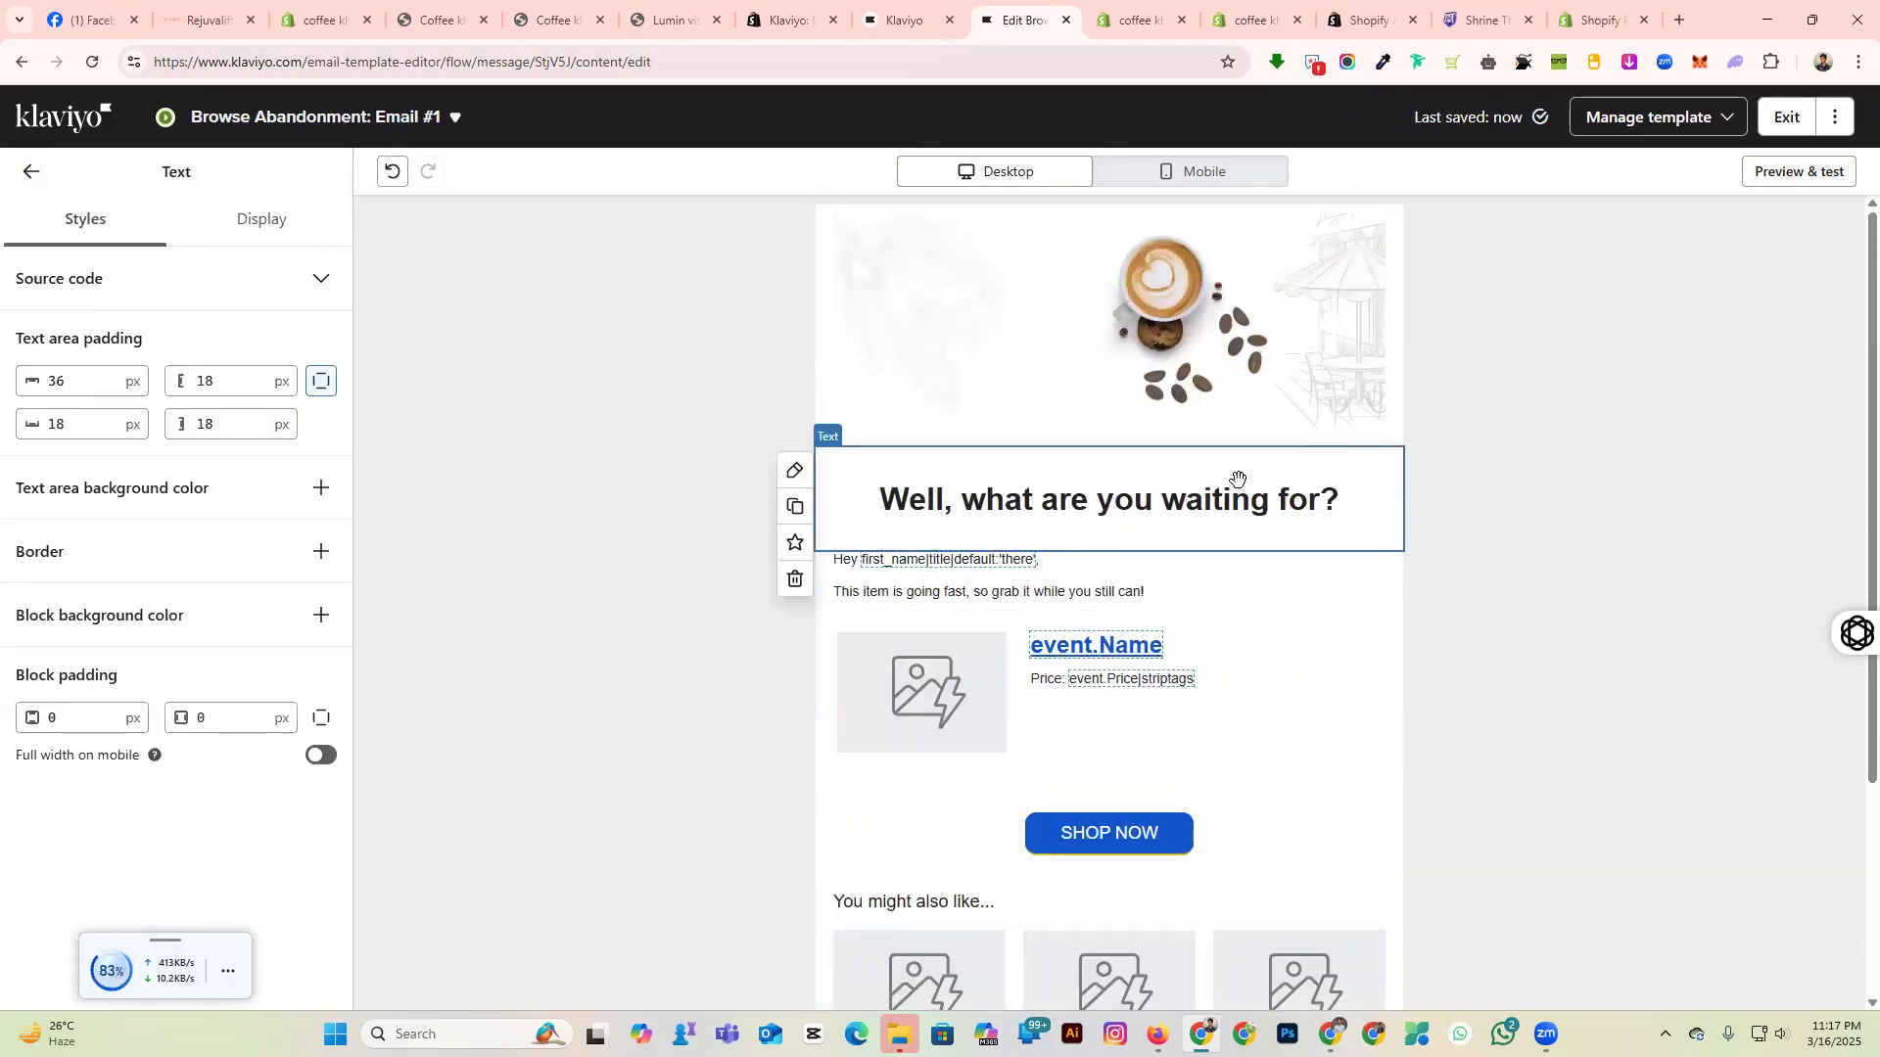
pyautogui.click(1339, 508)
pyautogui.click(1339, 500)
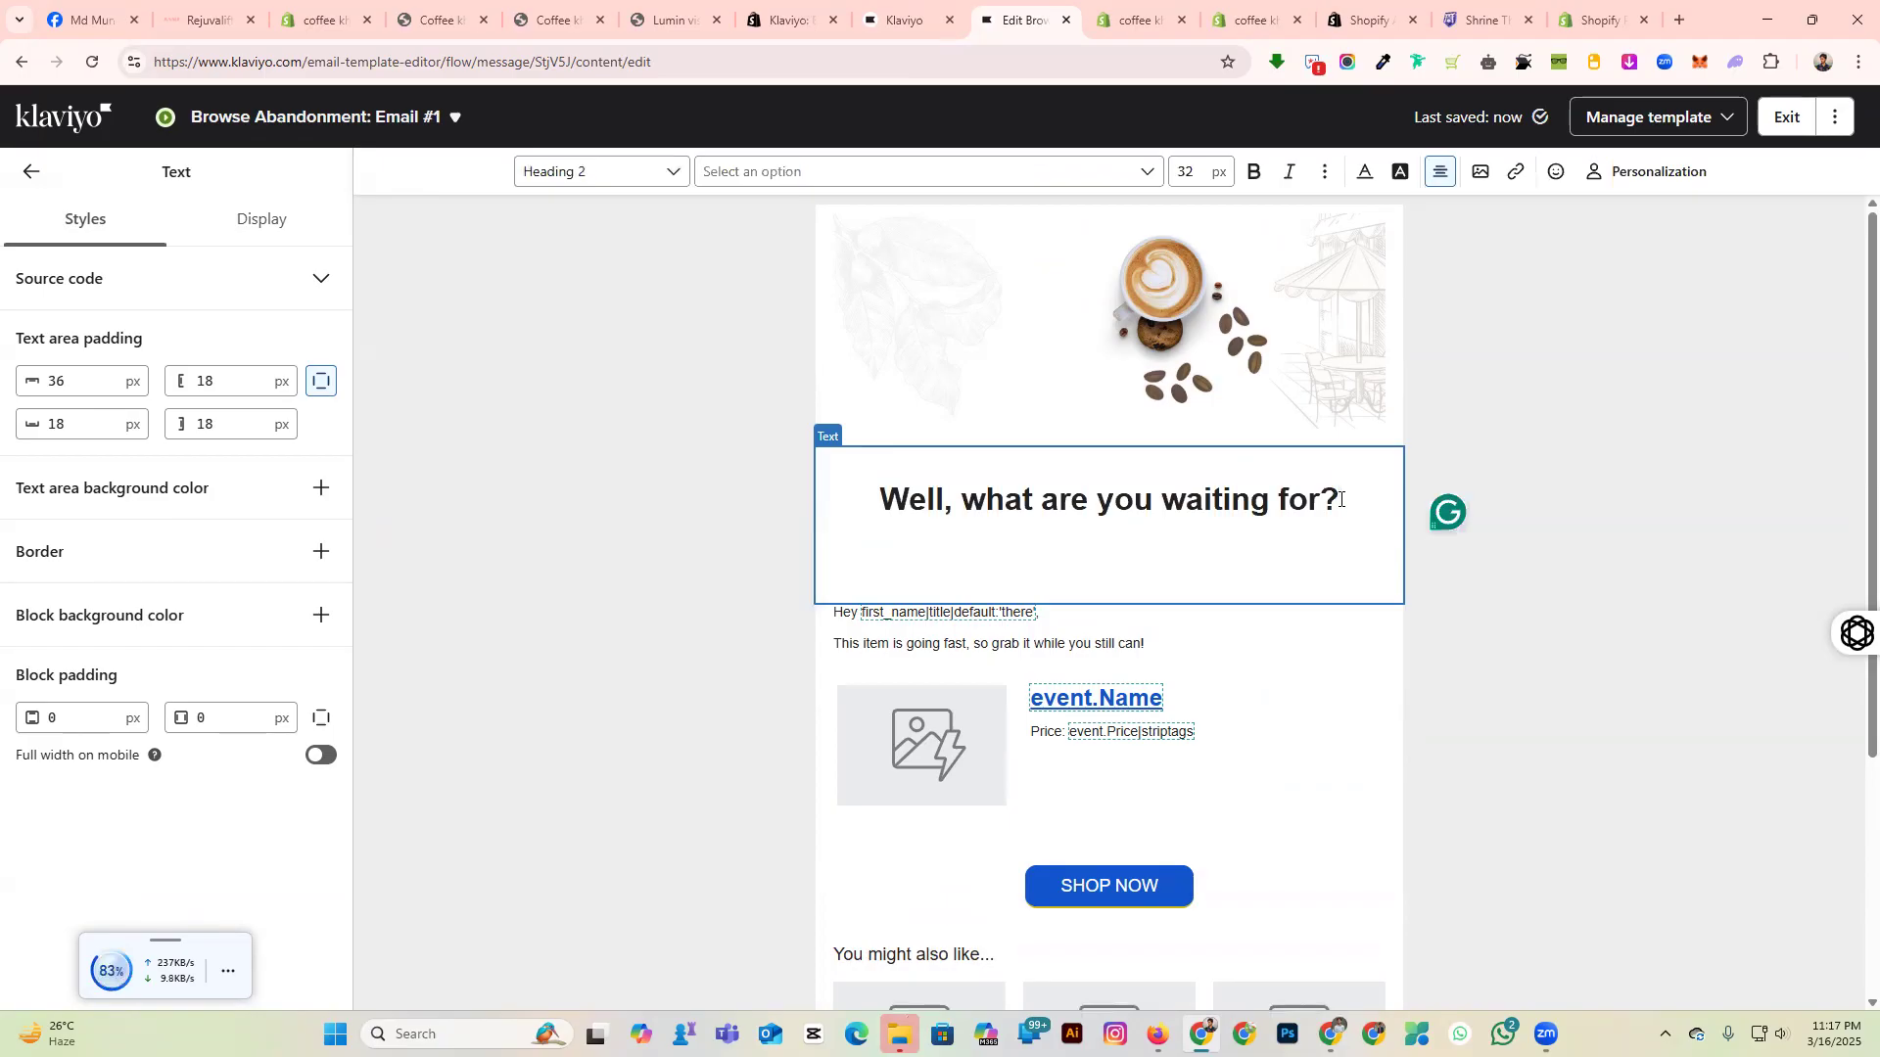
pyautogui.press('Return')
pyautogui.write('jkfdhw3uigtrwguj')
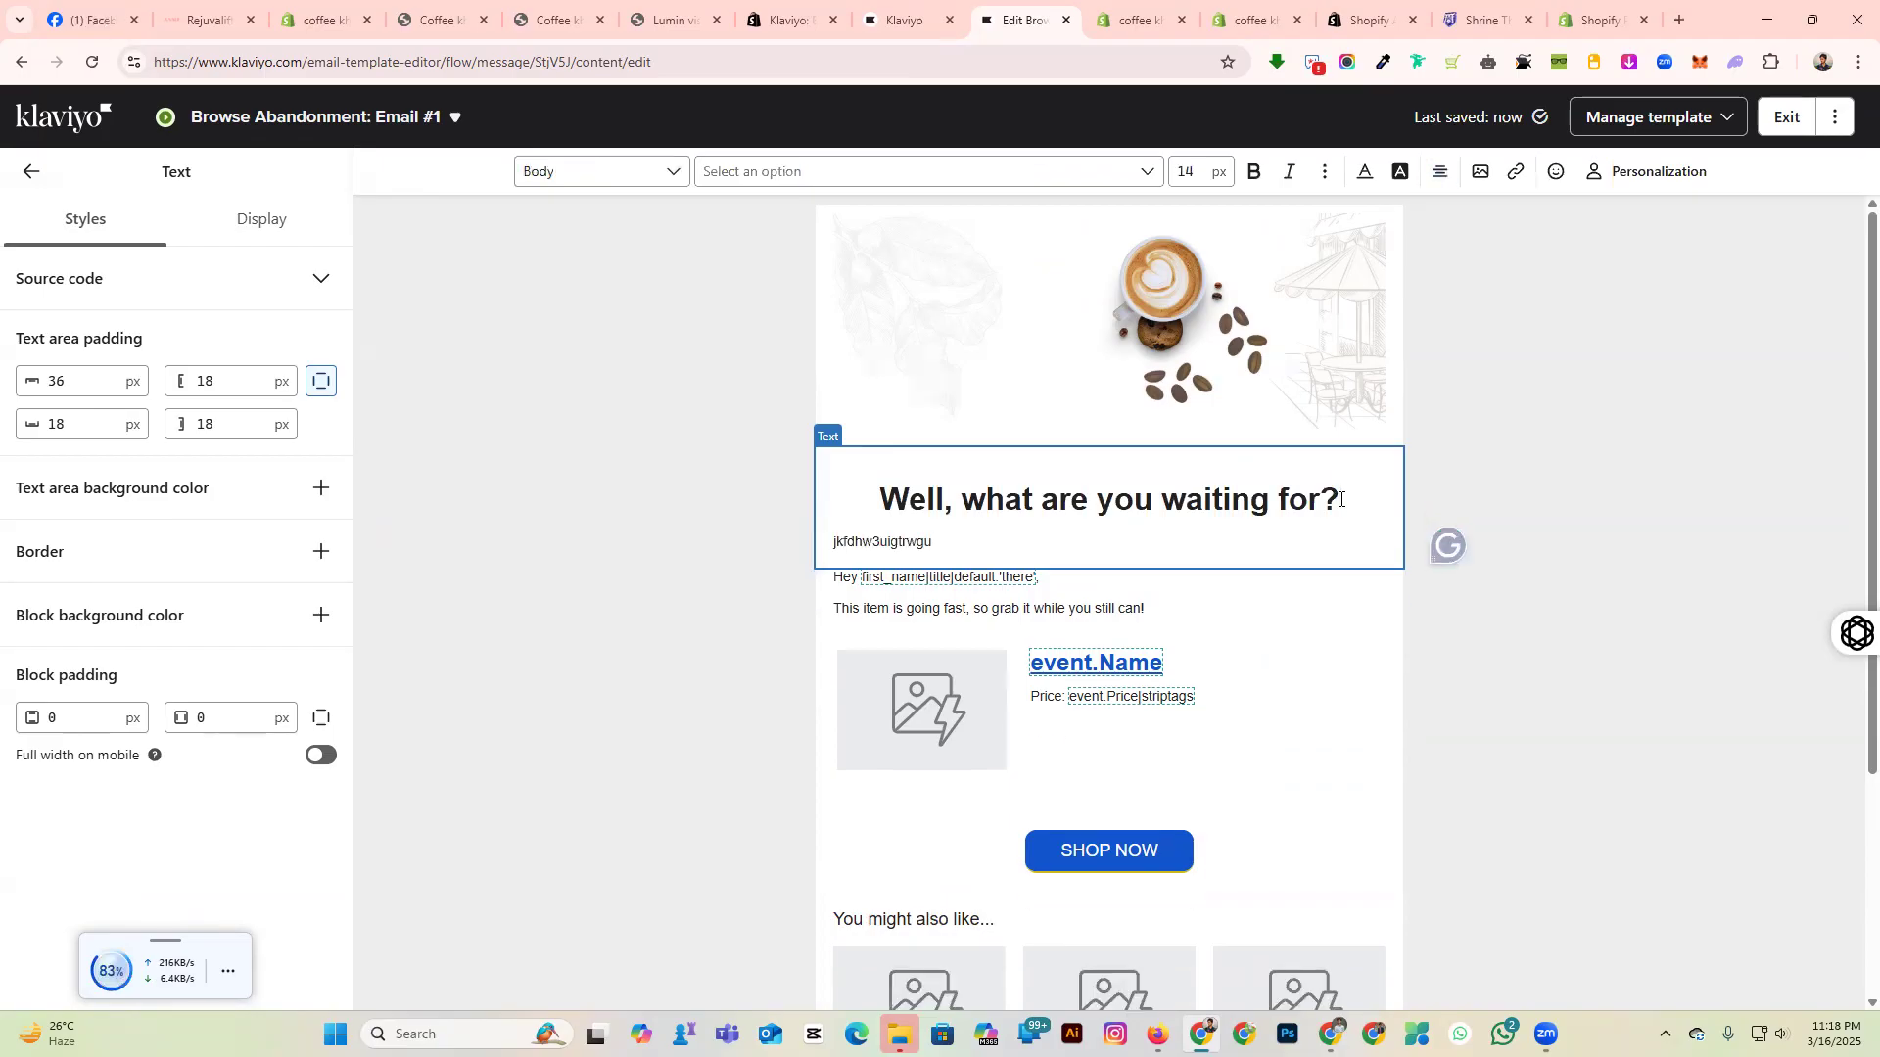
pyautogui.click(1187, 172)
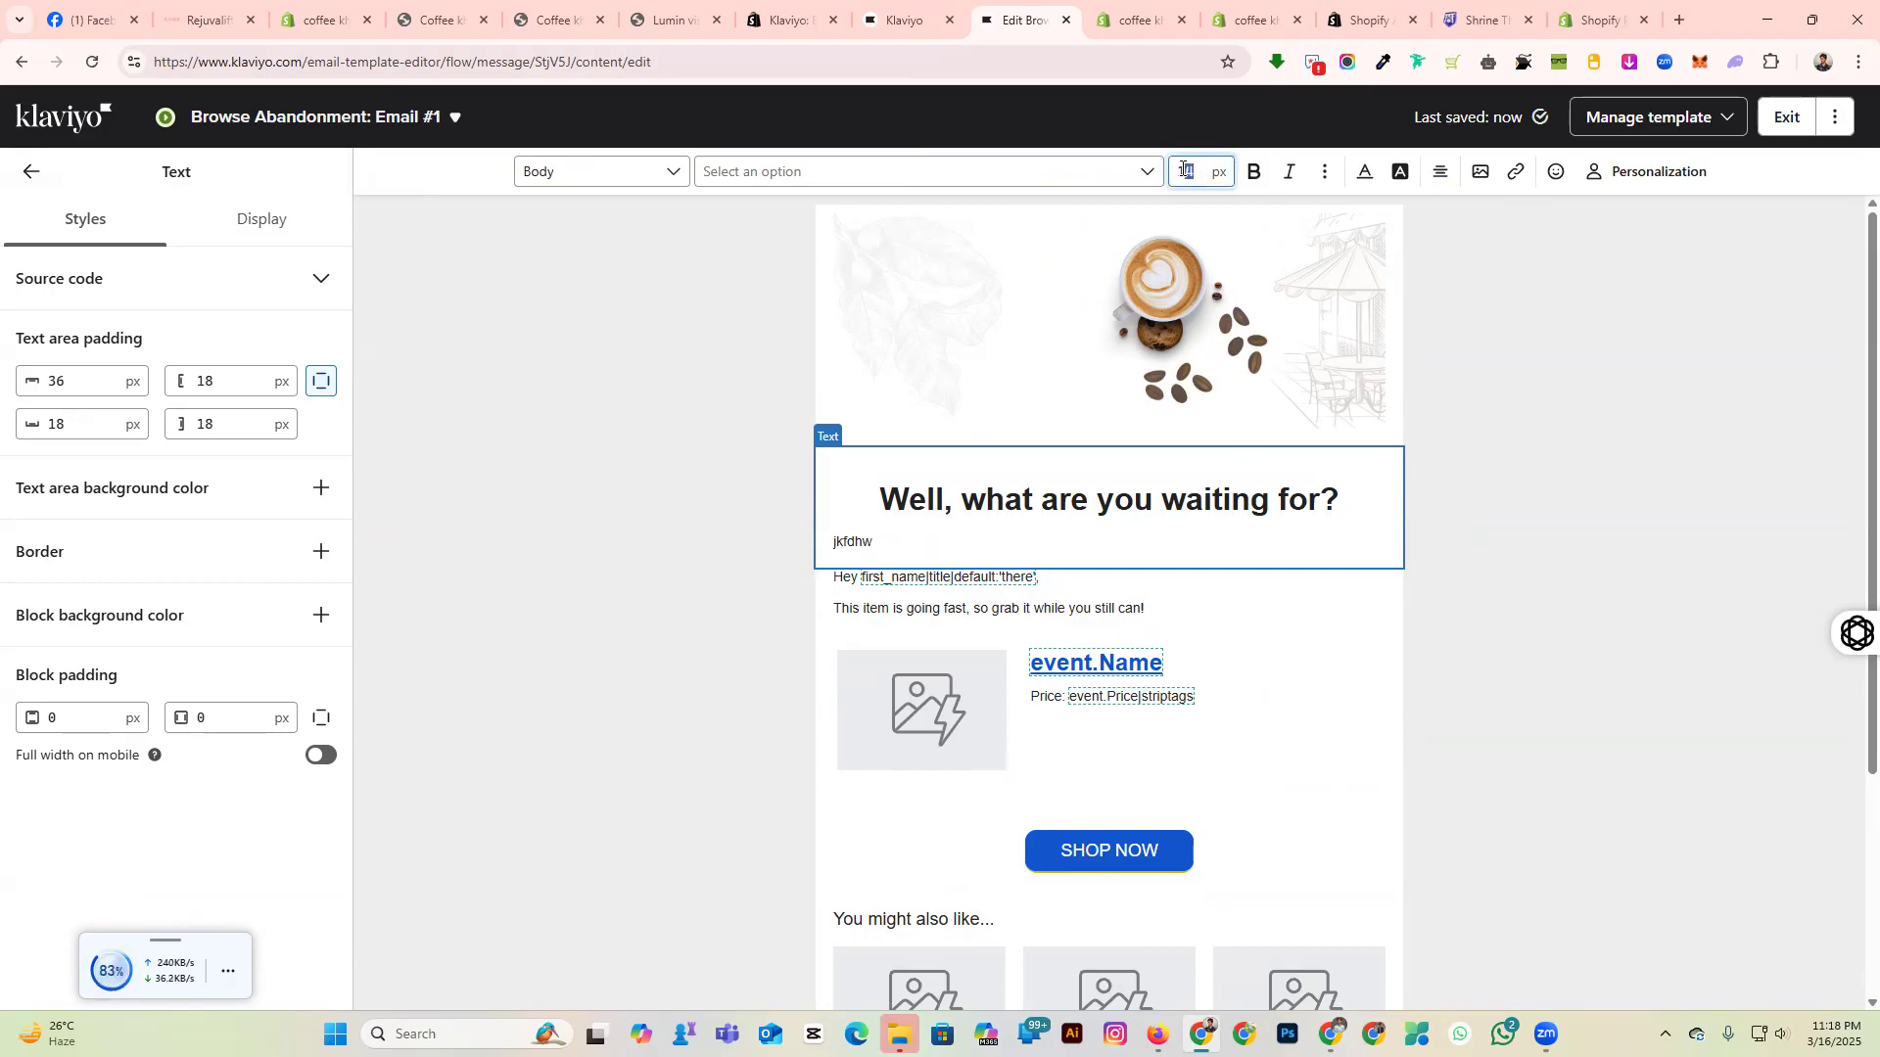
pyautogui.click(771, 171)
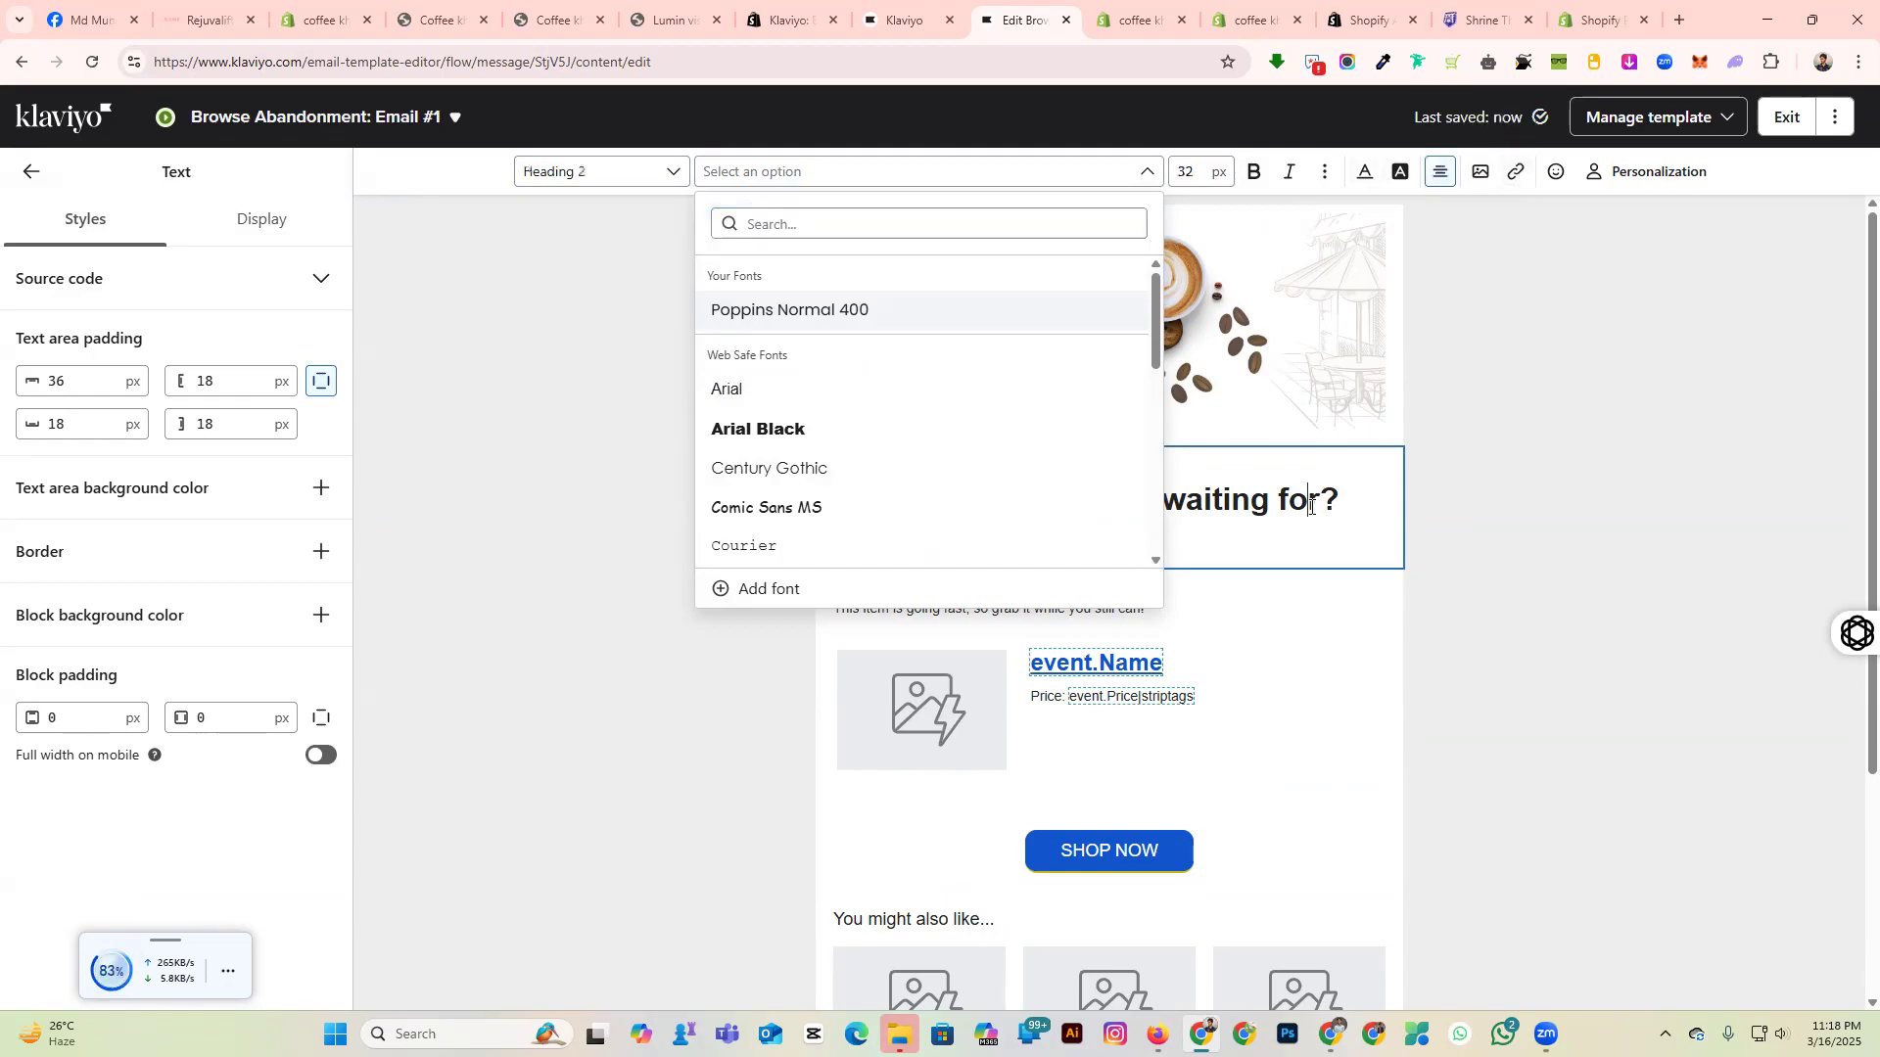
pyautogui.click(1011, 516)
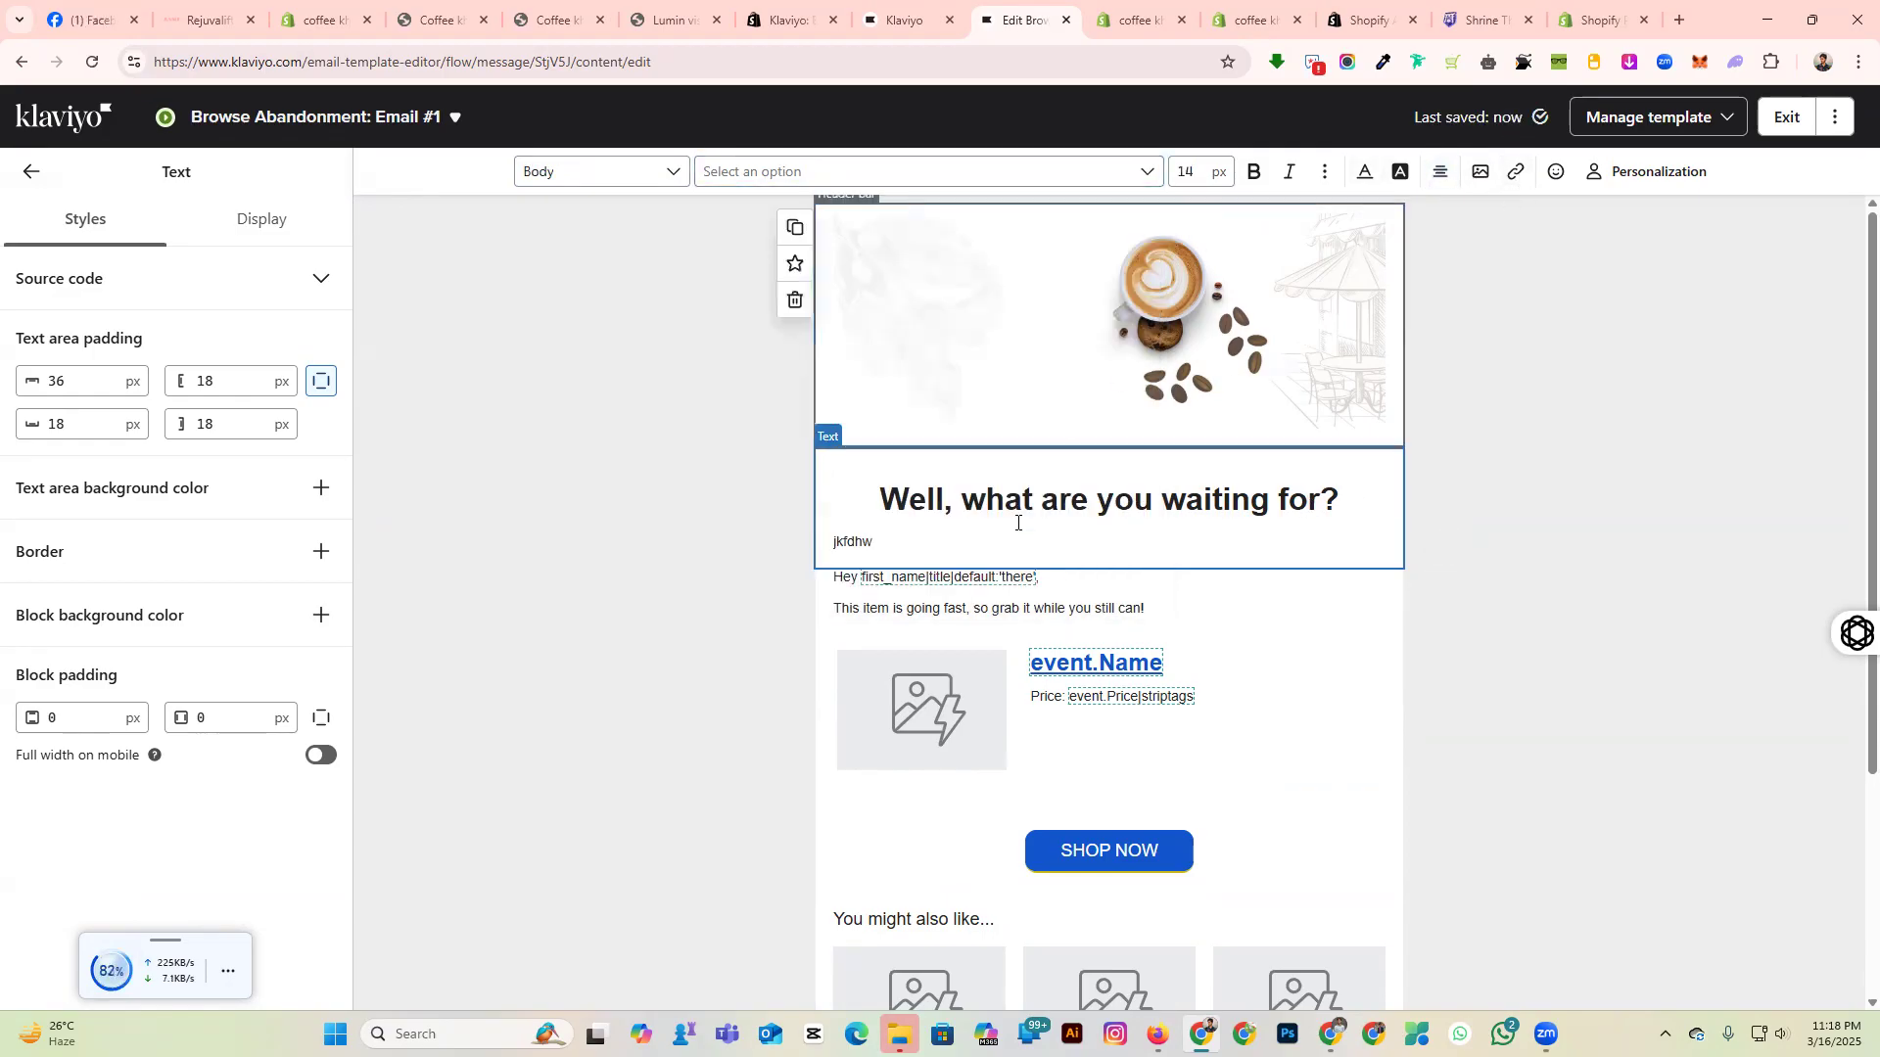
pyautogui.moveTo(874, 541); pyautogui.dragTo(827, 549)
pyautogui.press('BackSpace')
pyautogui.press('BackSpace')
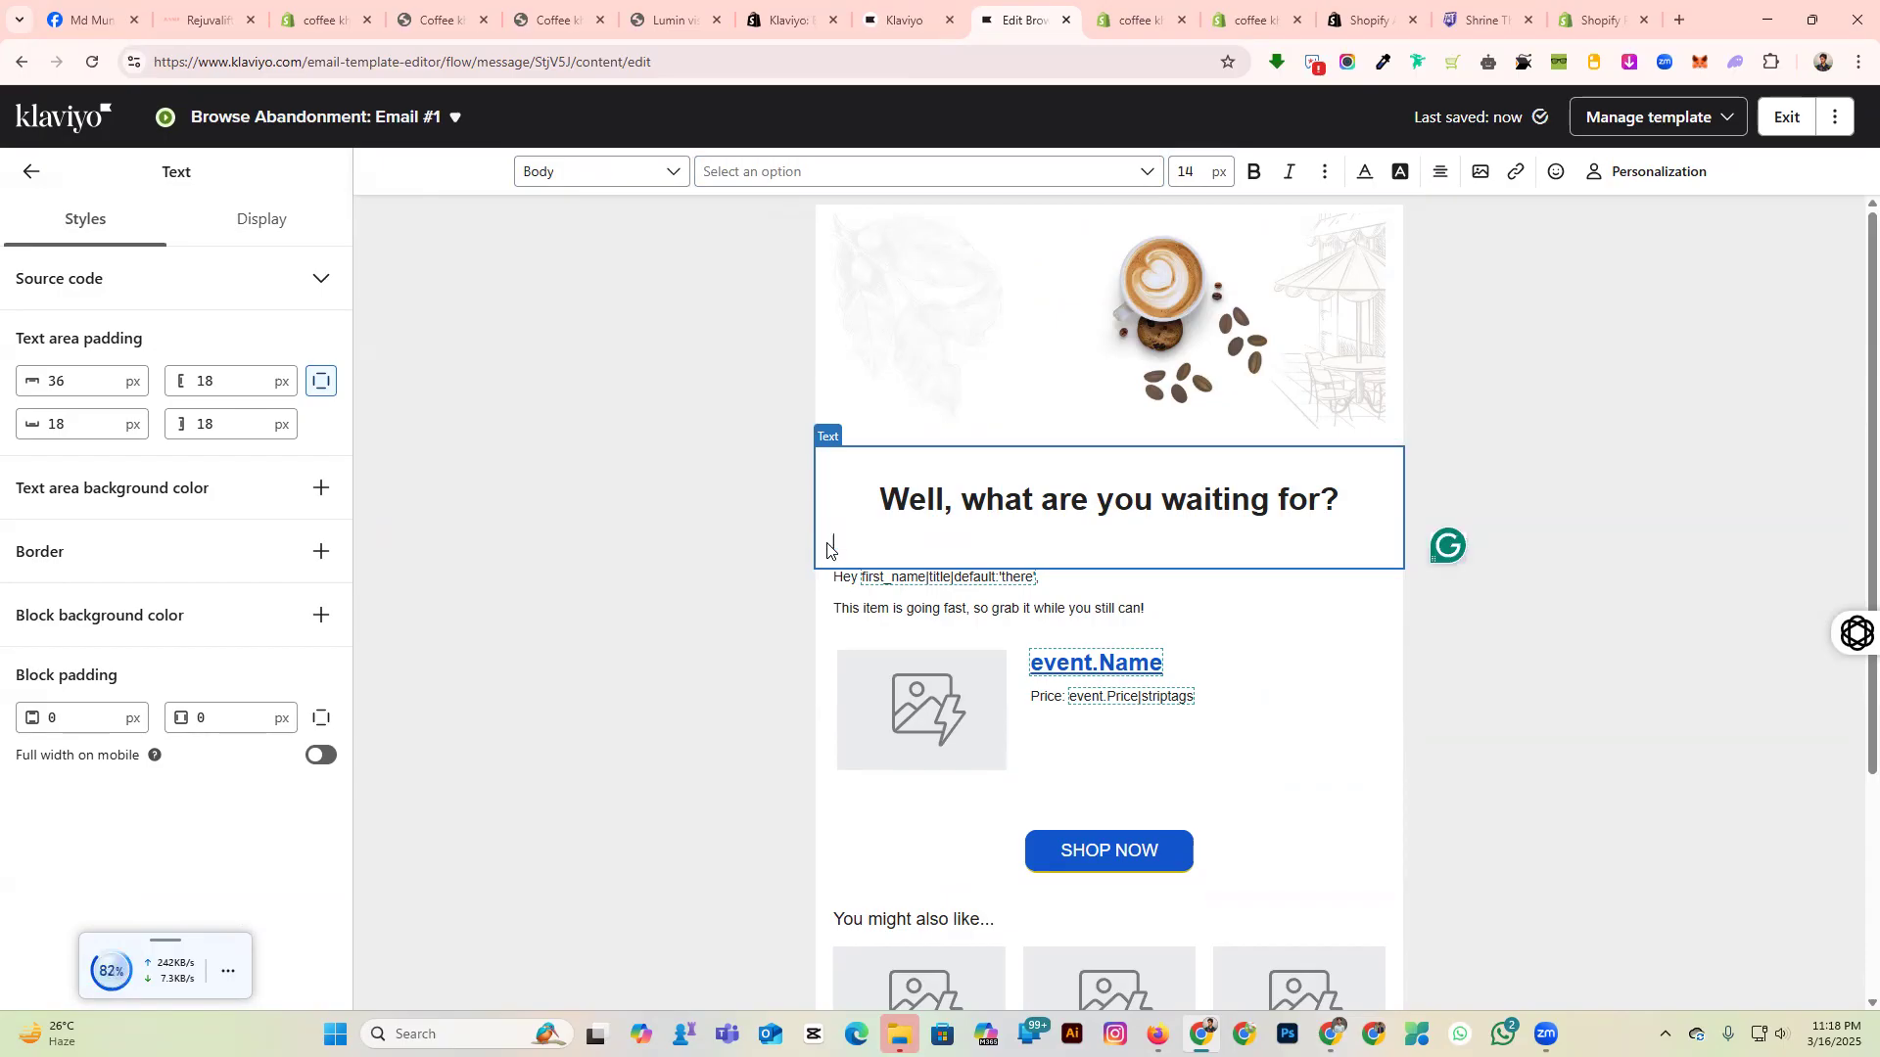
# Exit the email editor, look over the email preview, and return to the Browse Abandonment flow.
pyautogui.click(1788, 114)
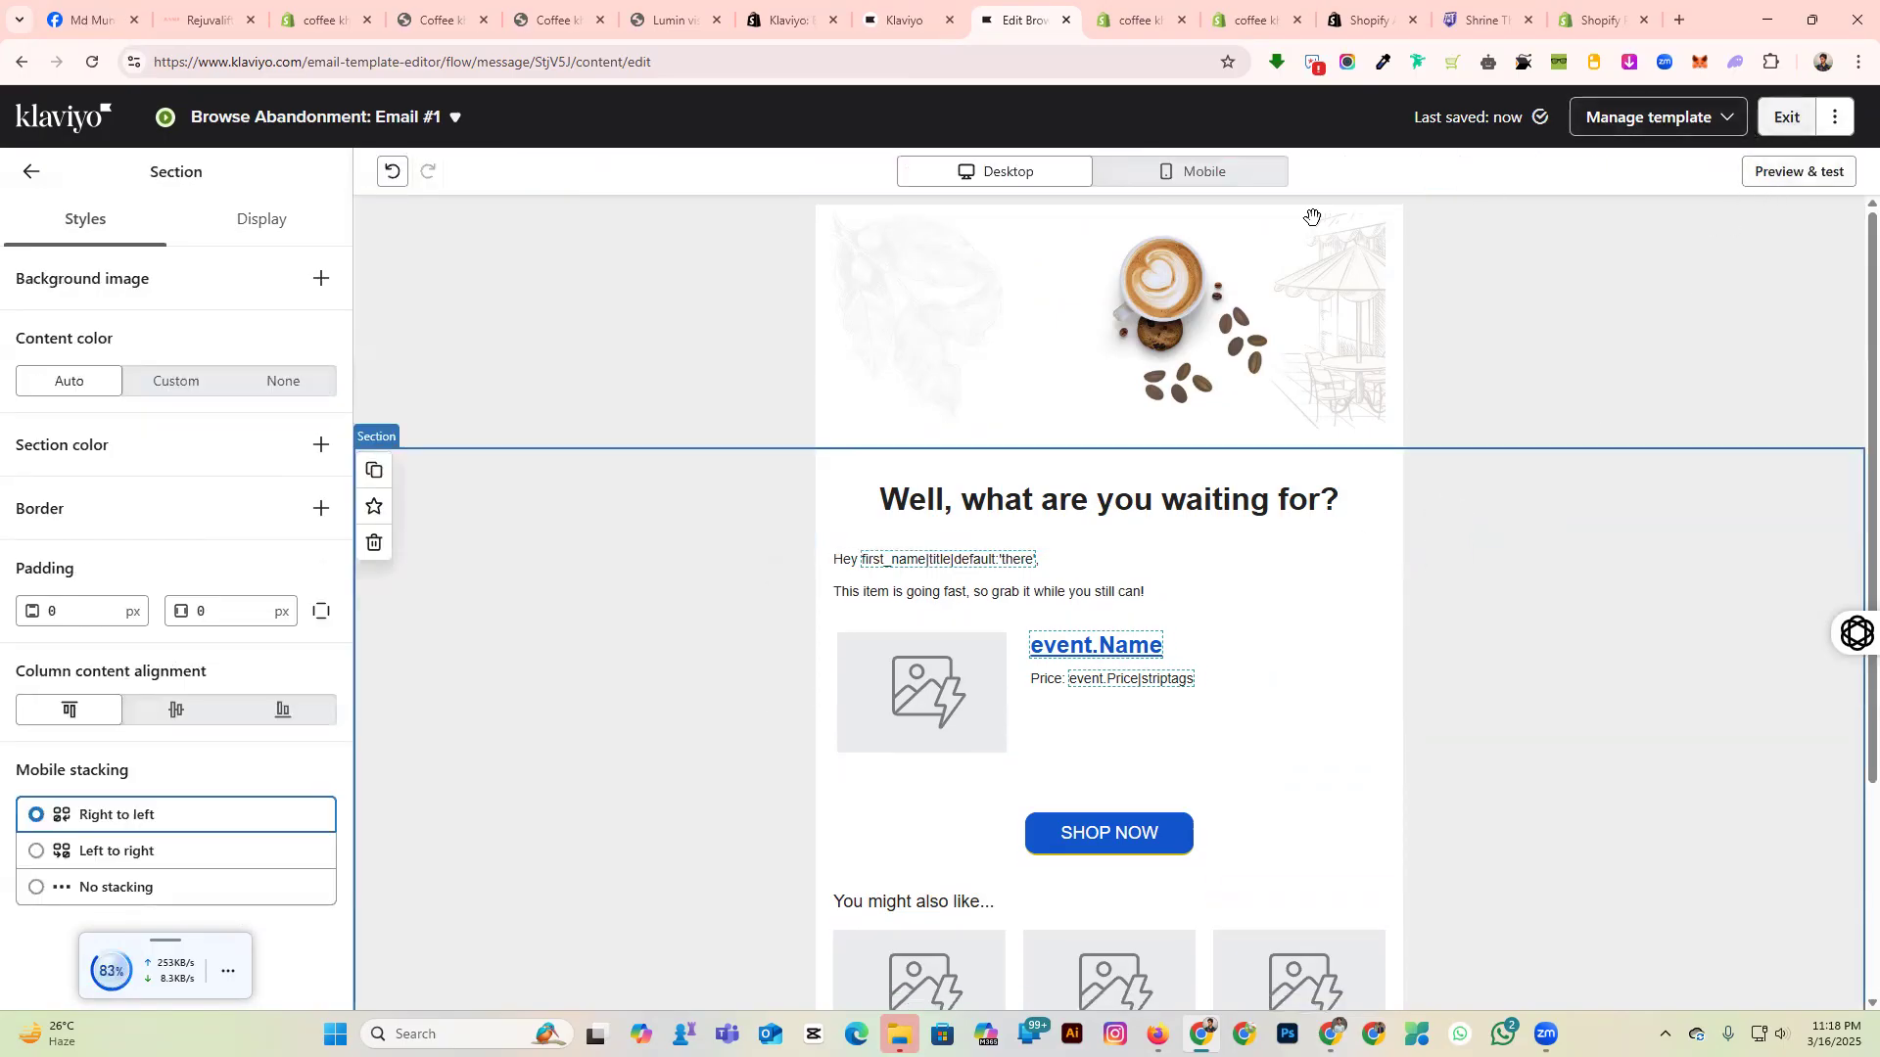
pyautogui.click(1787, 117)
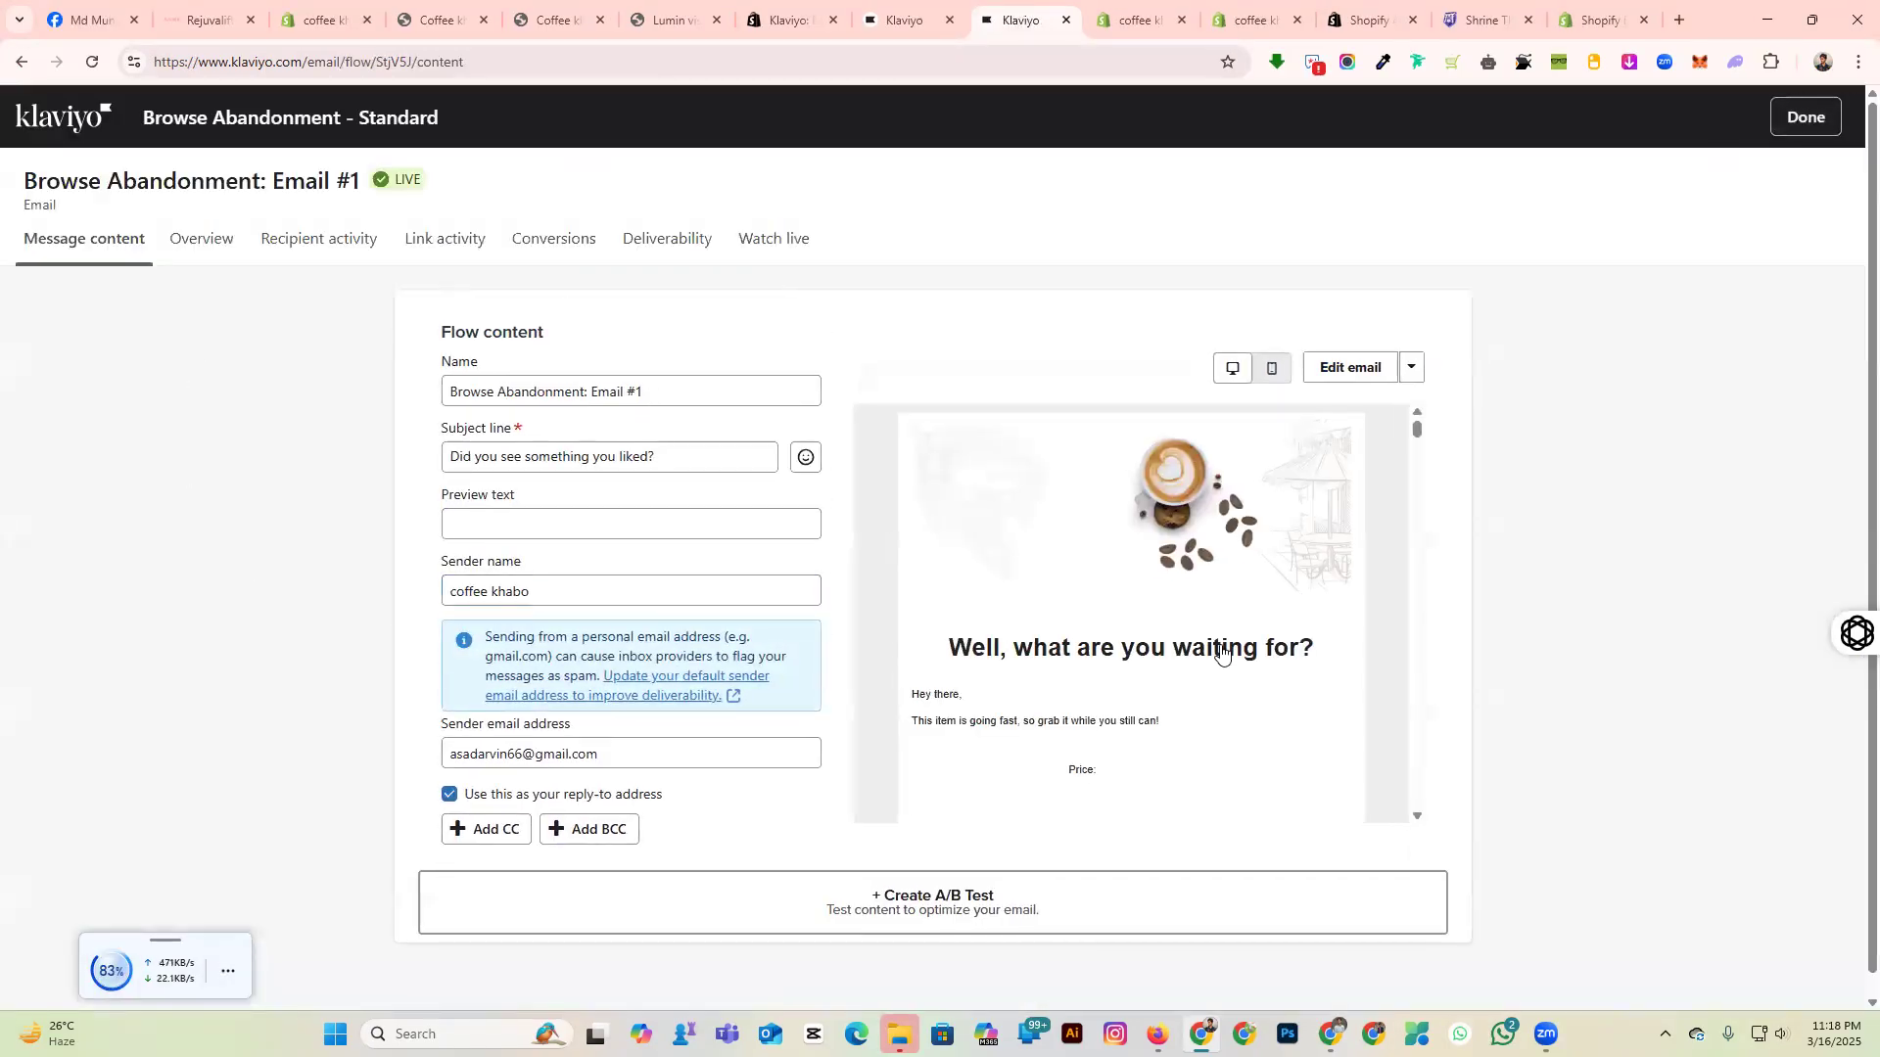
pyautogui.scroll(-5, 1135, 622)
pyautogui.scroll(5, 1148, 636)
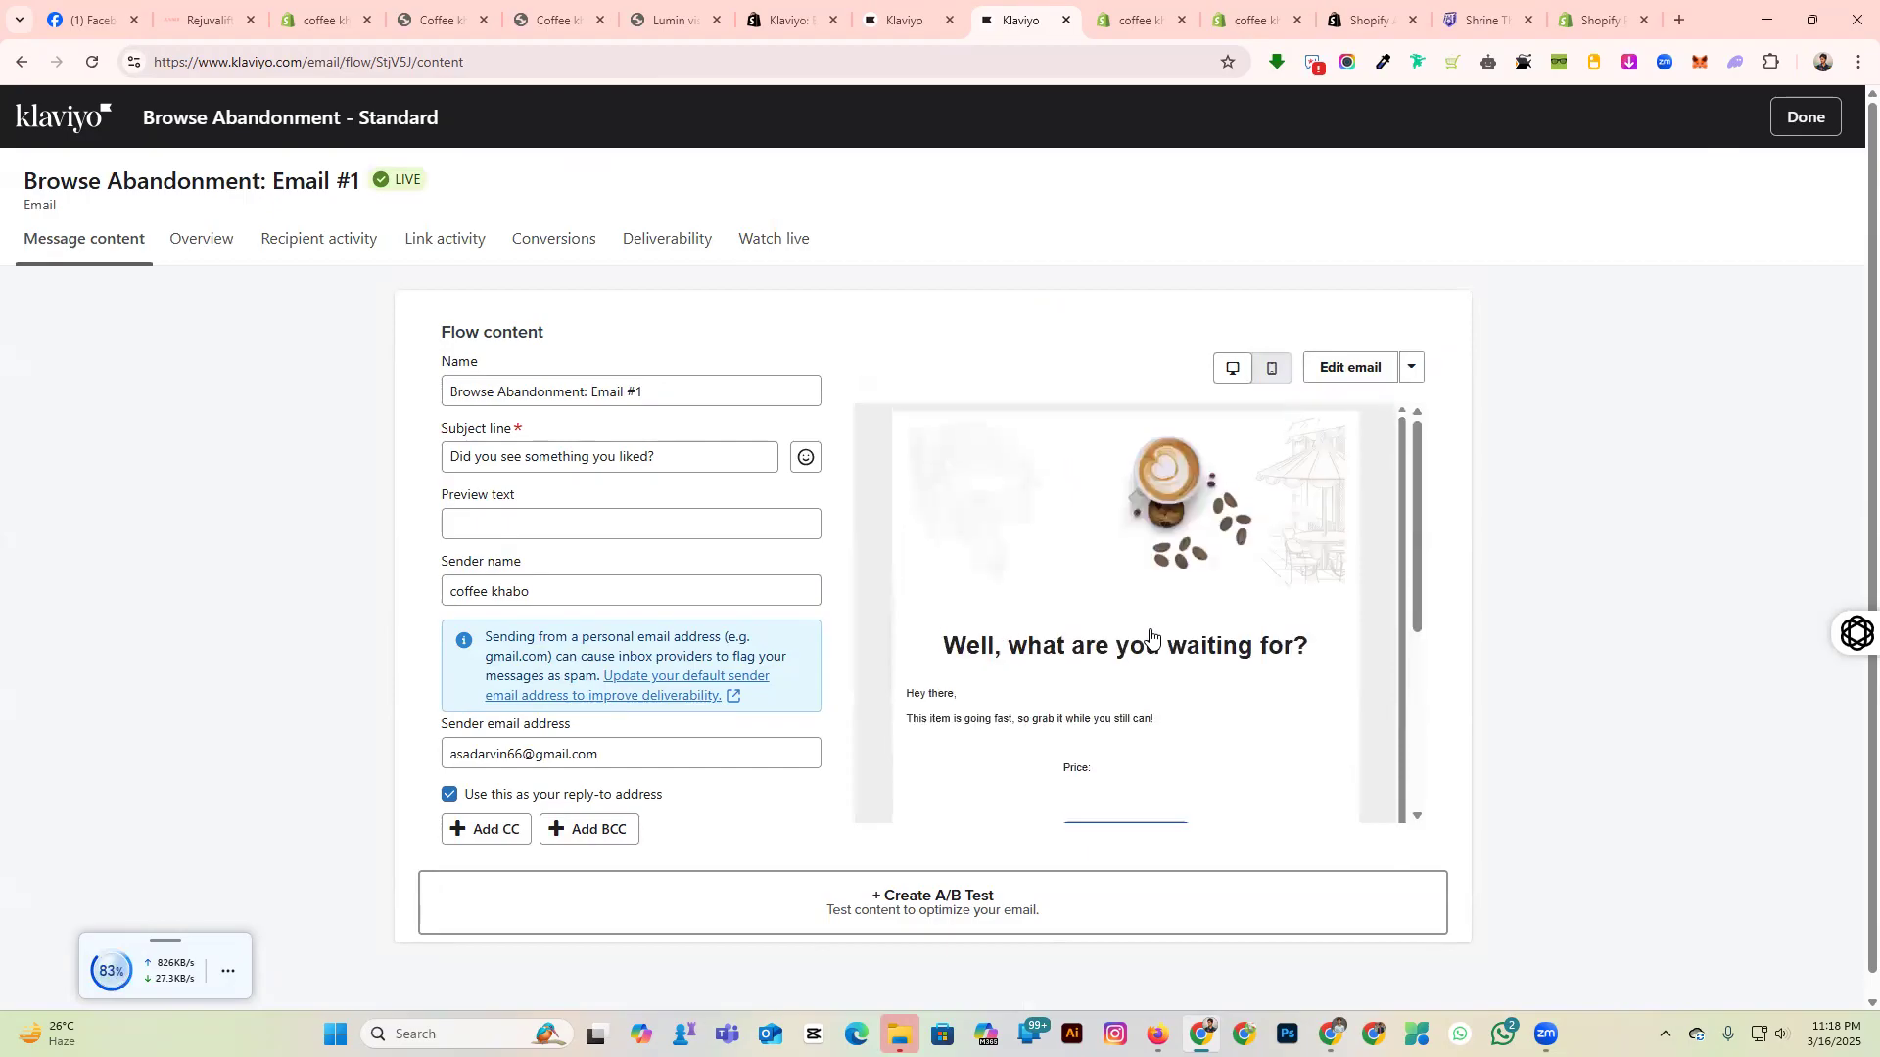
pyautogui.scroll(-5, 1150, 636)
pyautogui.scroll(5, 1077, 626)
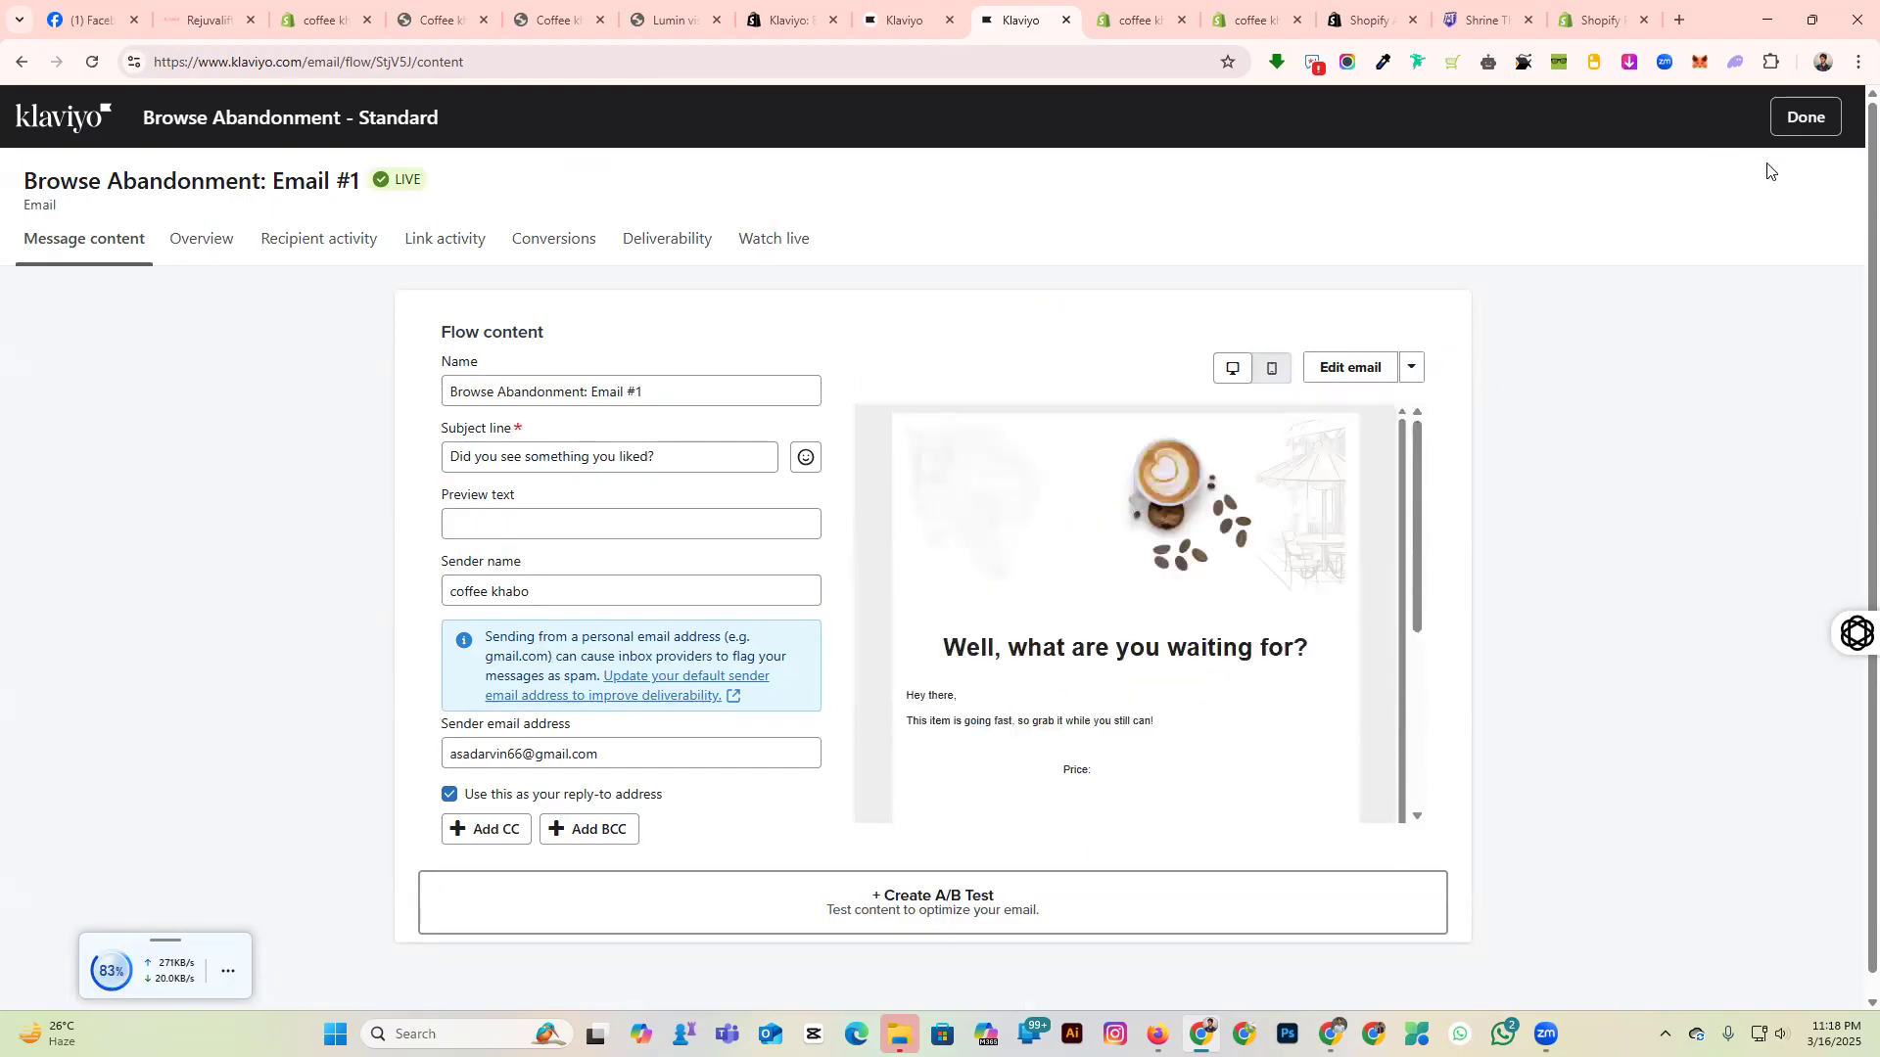
pyautogui.click(1804, 116)
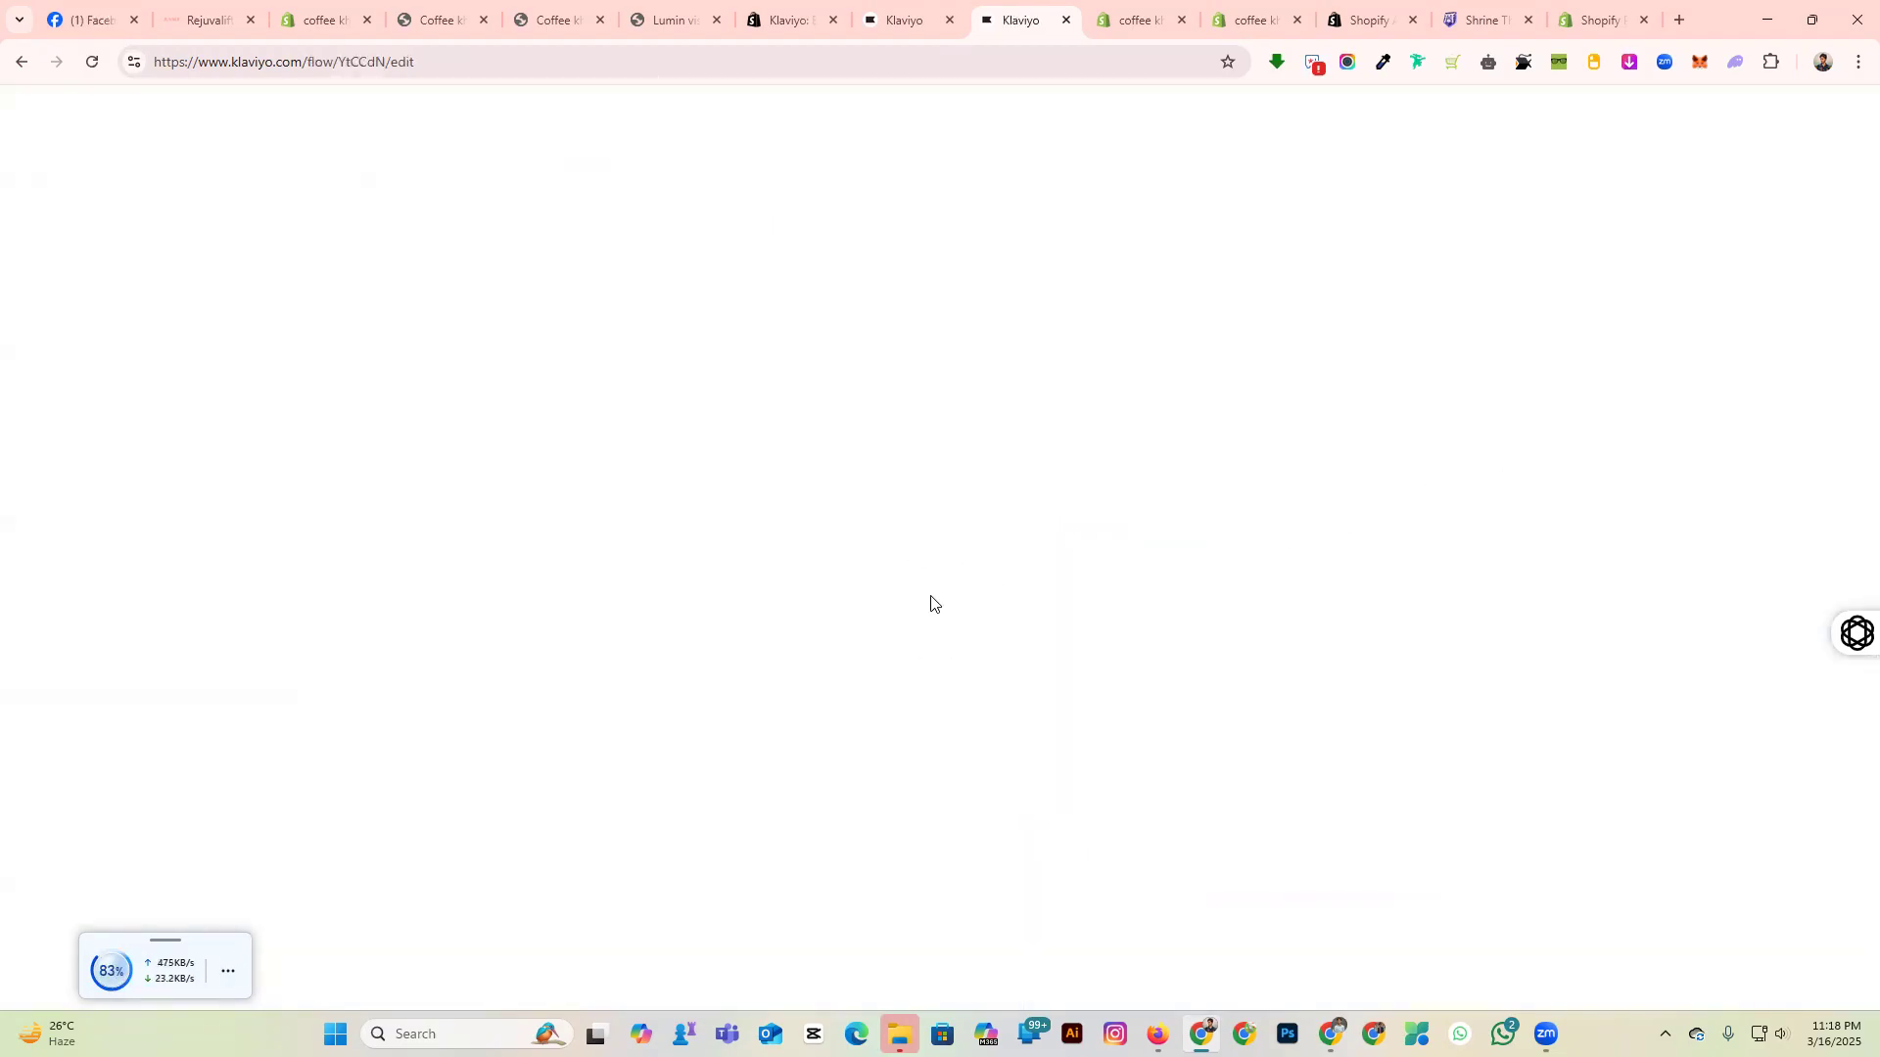
# Review the settings of the flow's trigger, the 30-minute wait and Email #1.
pyautogui.scroll(3, 1131, 749)
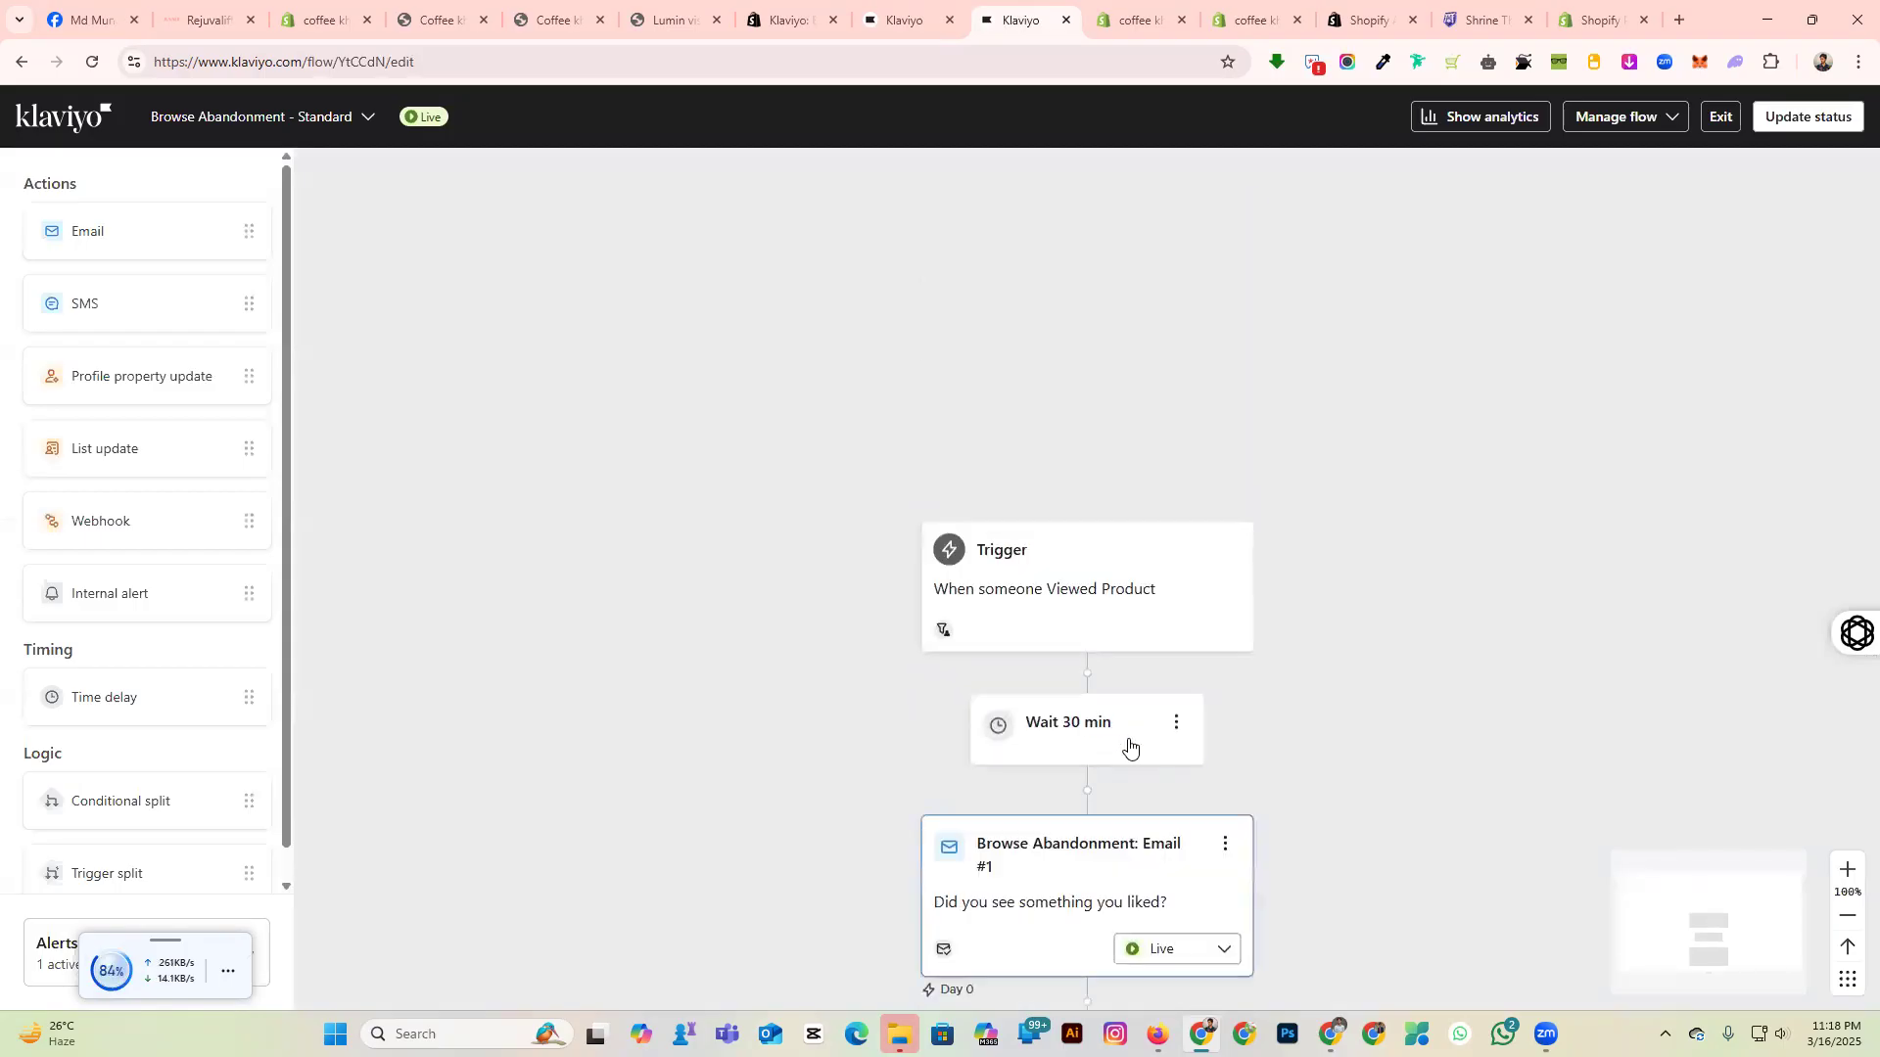
pyautogui.scroll(-2, 1129, 747)
pyautogui.click(1061, 446)
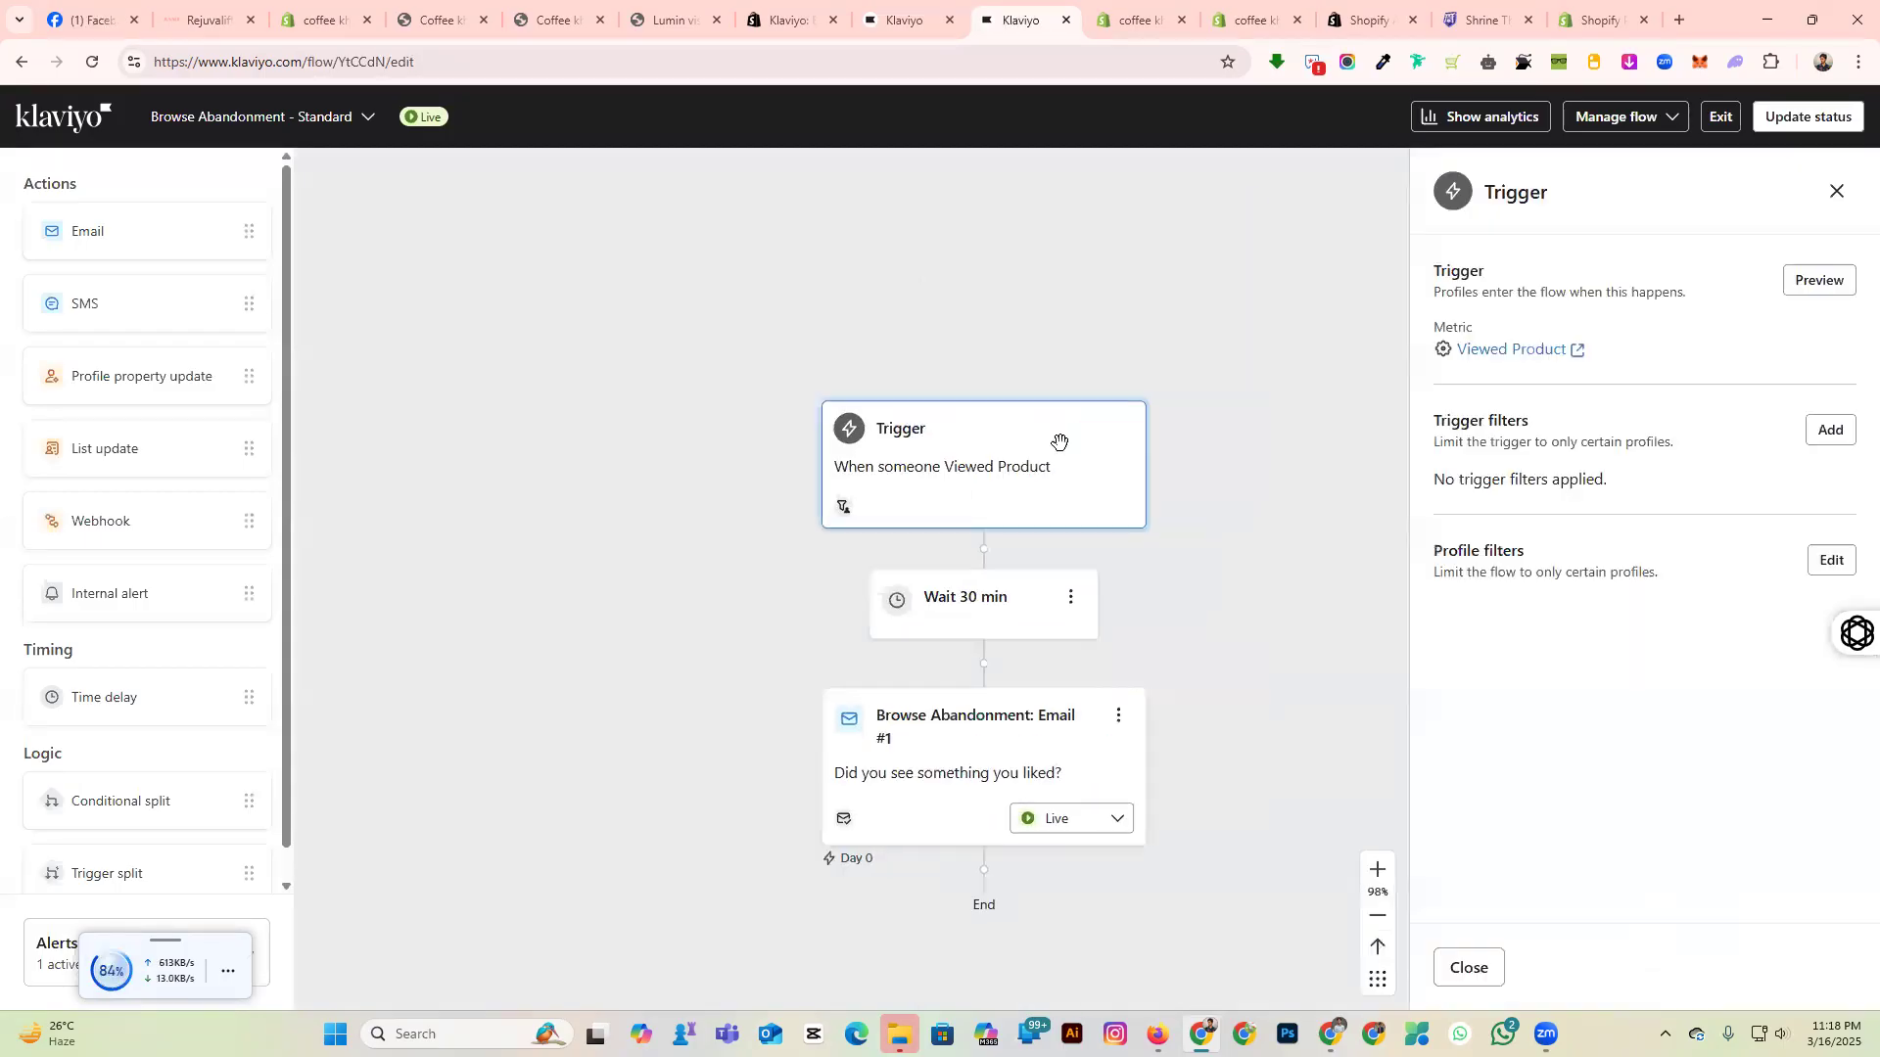
pyautogui.scroll(-2, 791, 492)
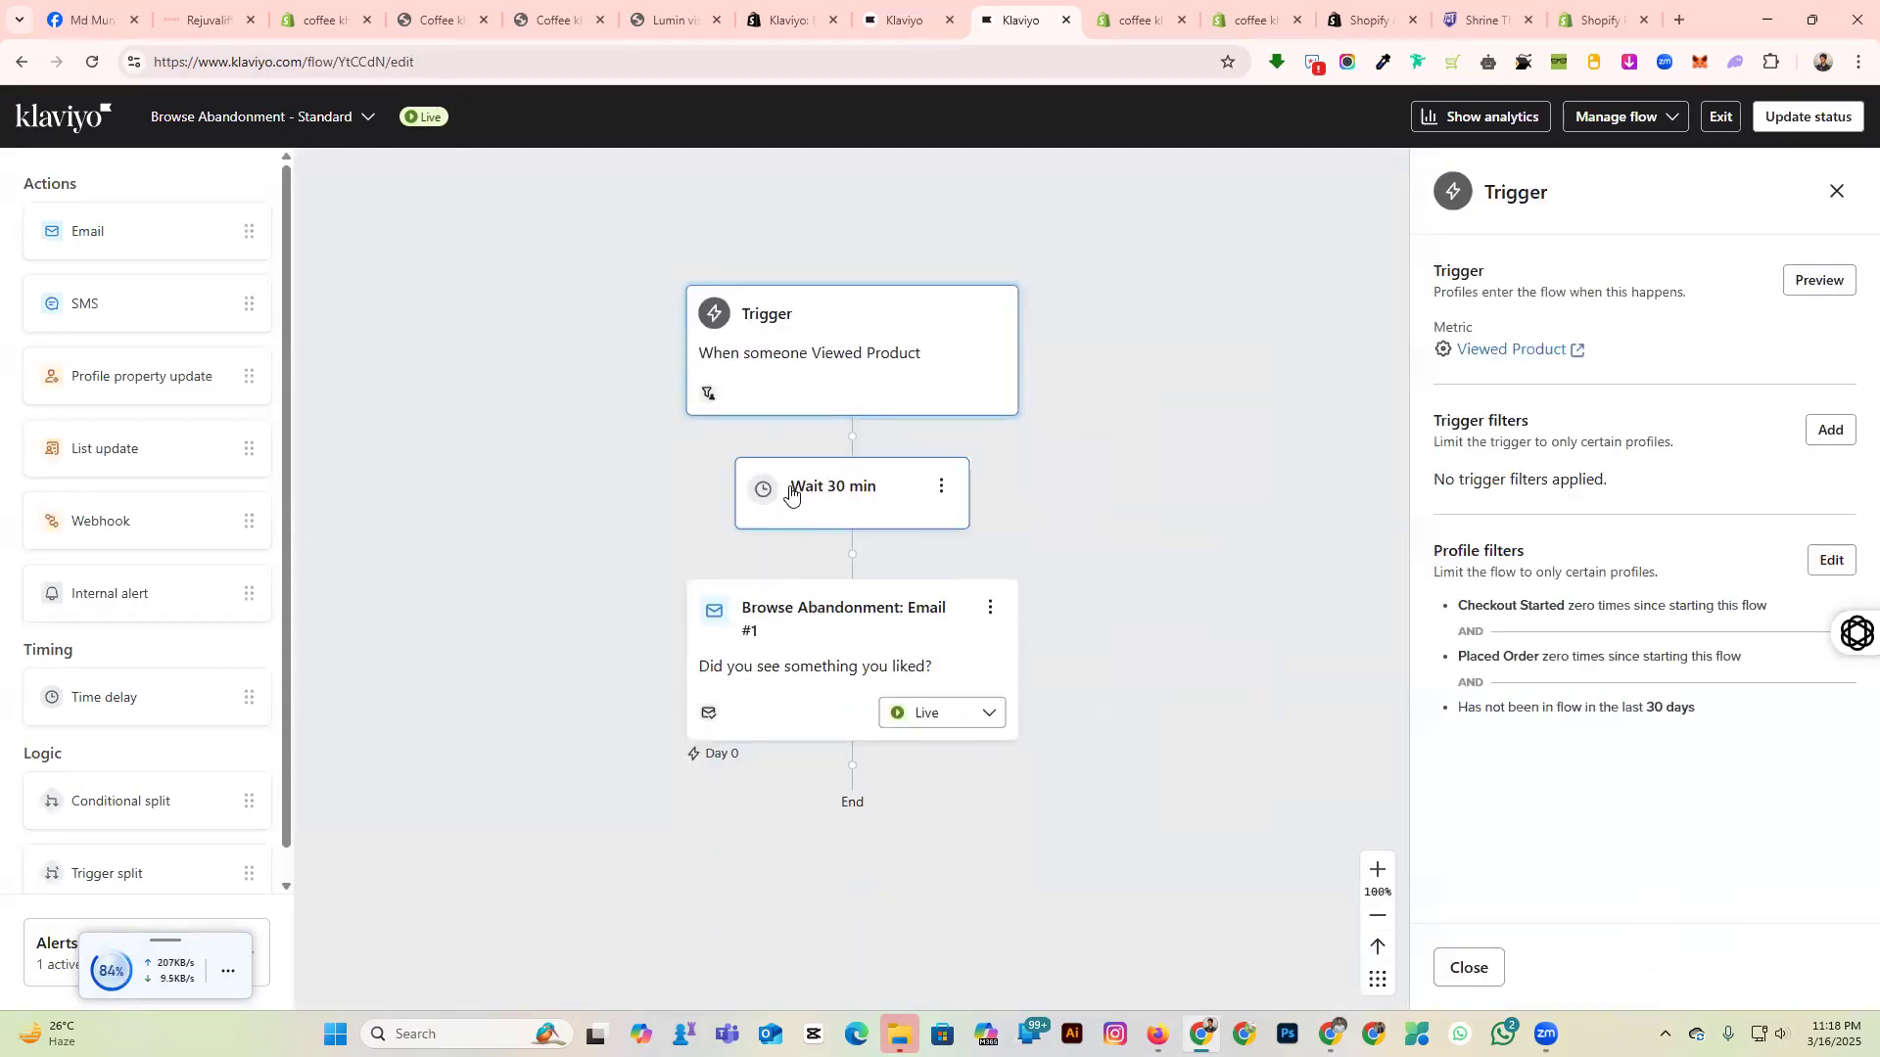
pyautogui.click(880, 504)
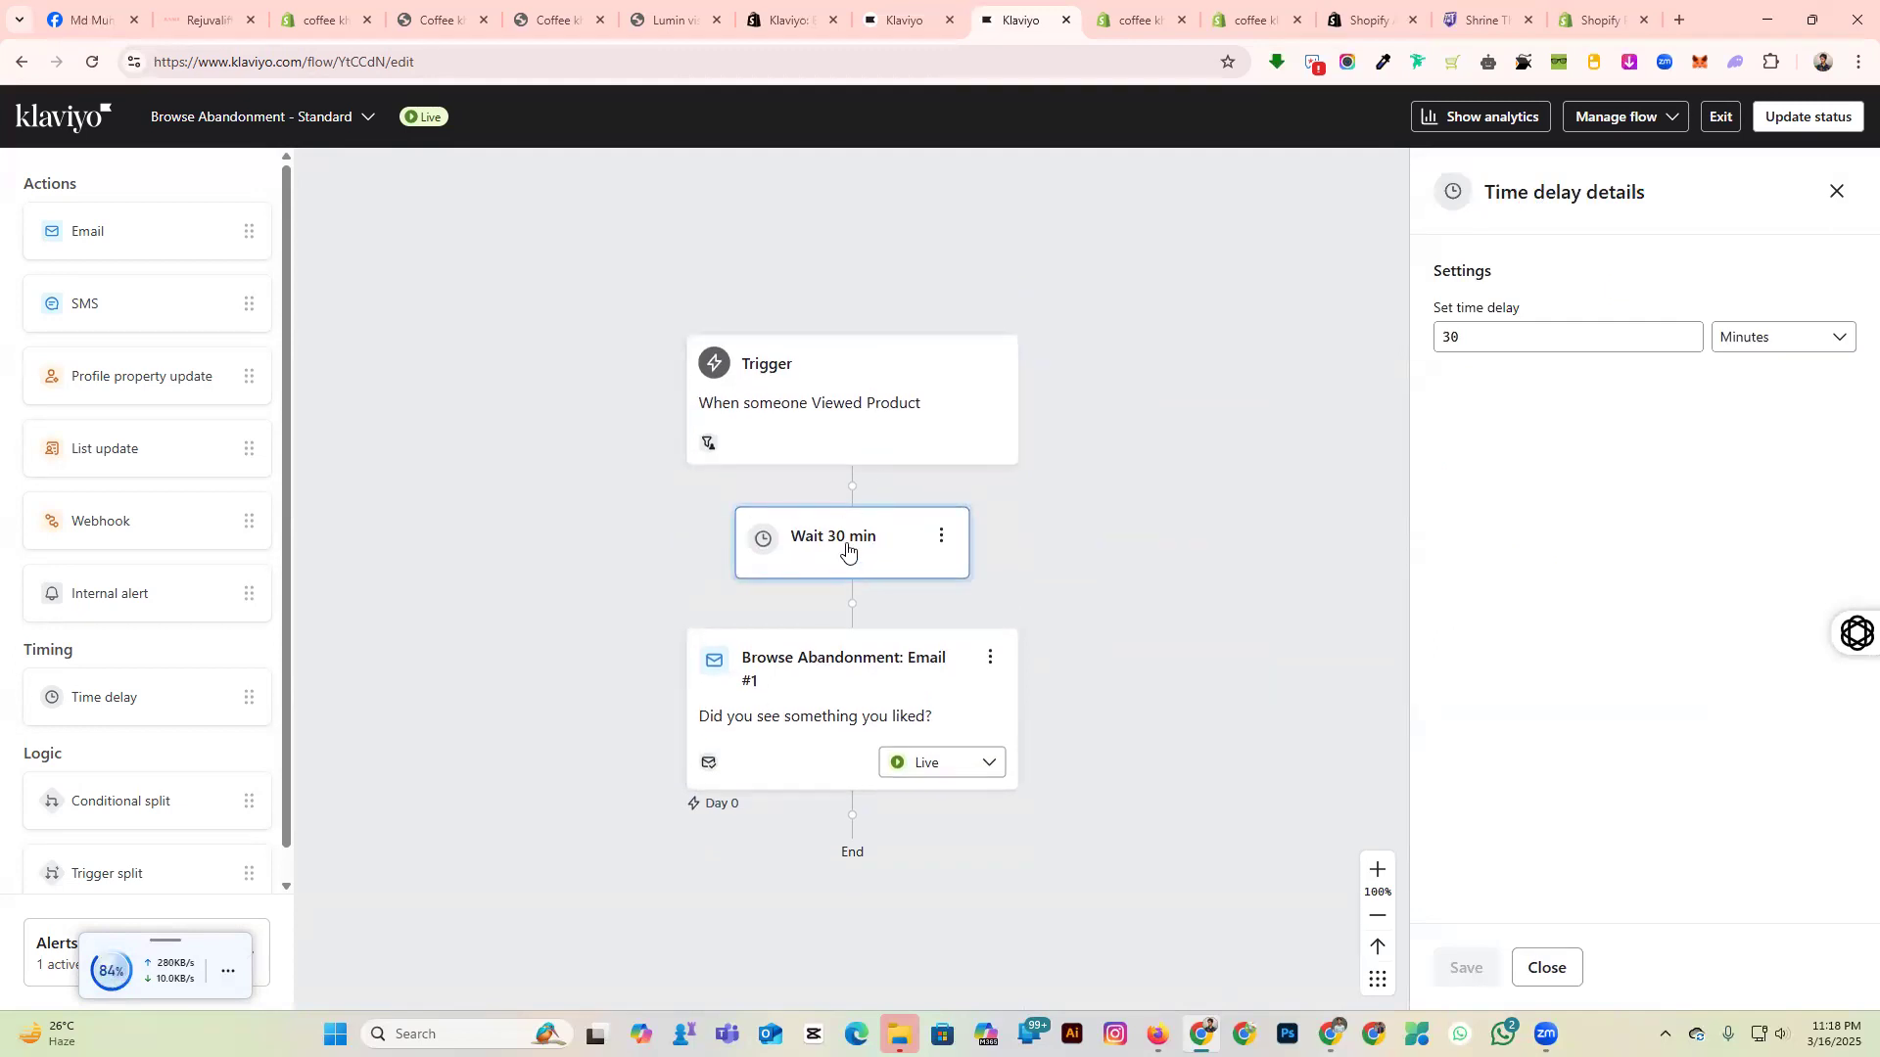
pyautogui.click(857, 668)
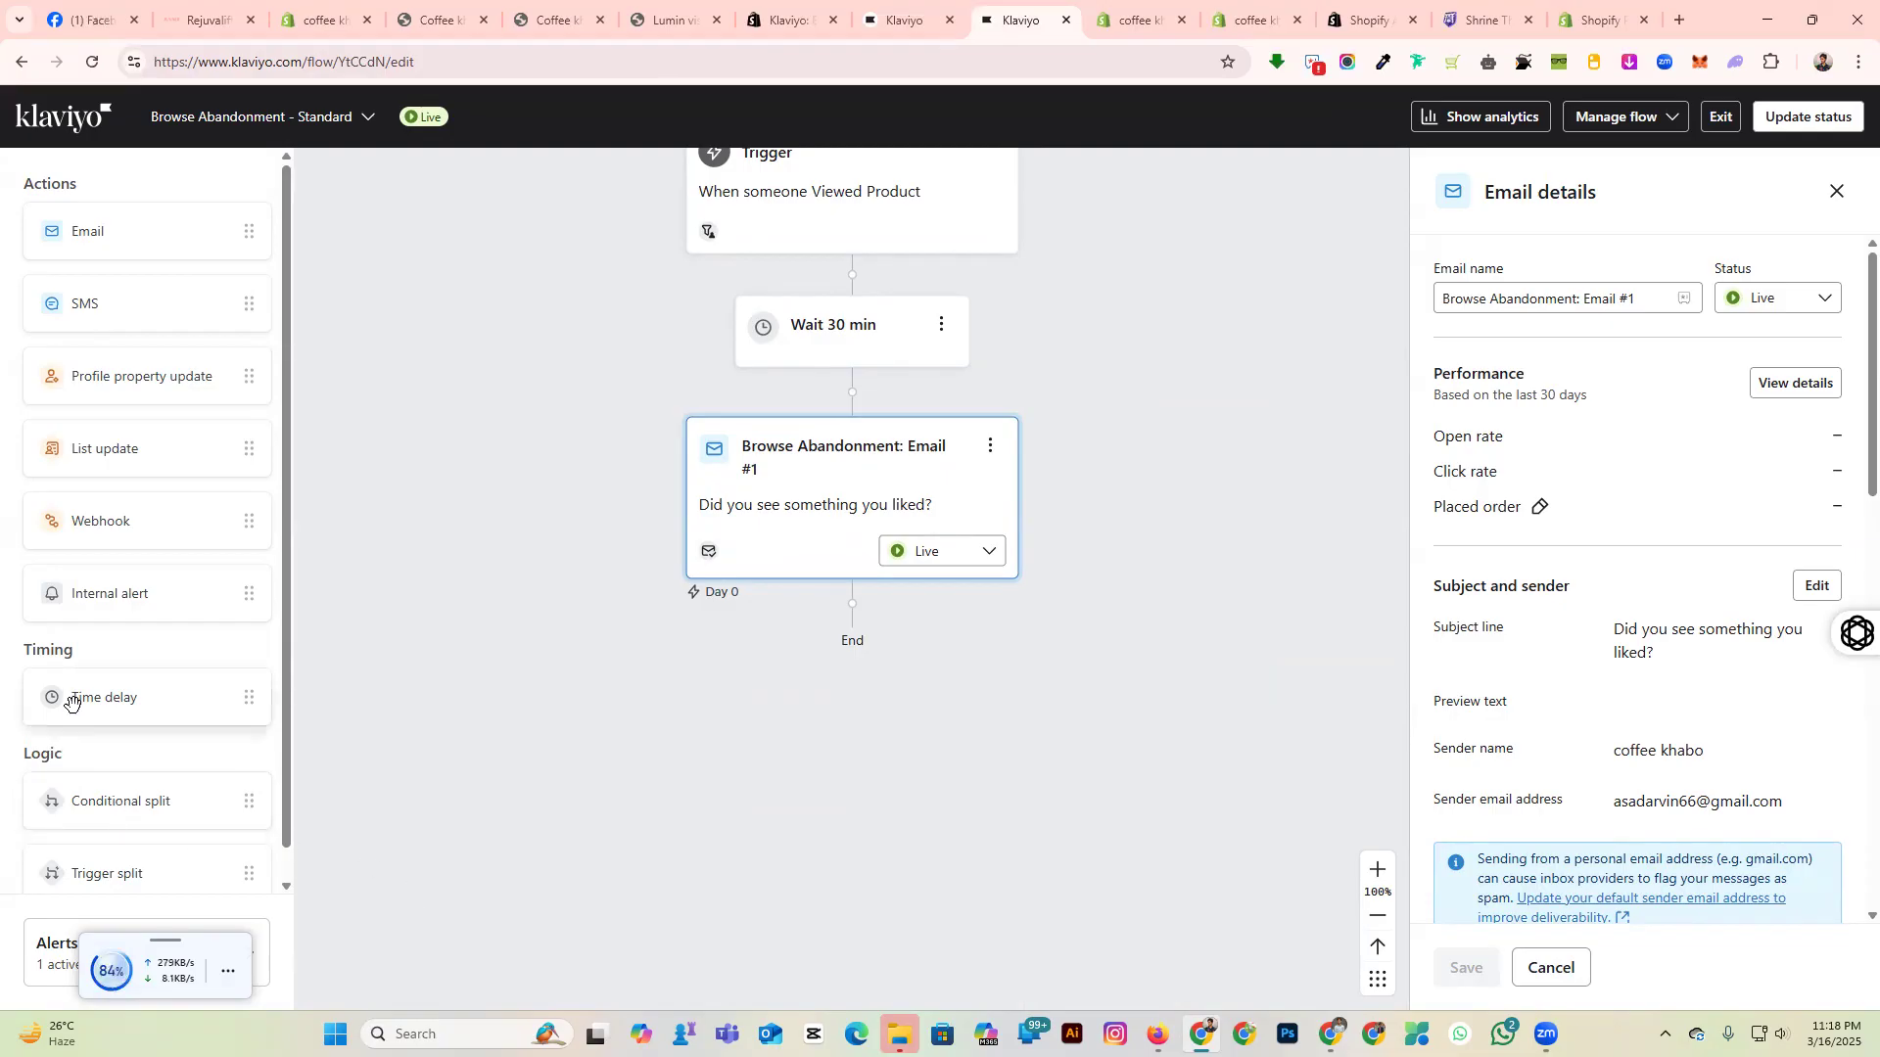
# Add a time delay after Email #1, set it to 1 day, and save it.
pyautogui.moveTo(74, 697); pyautogui.dragTo(844, 613)
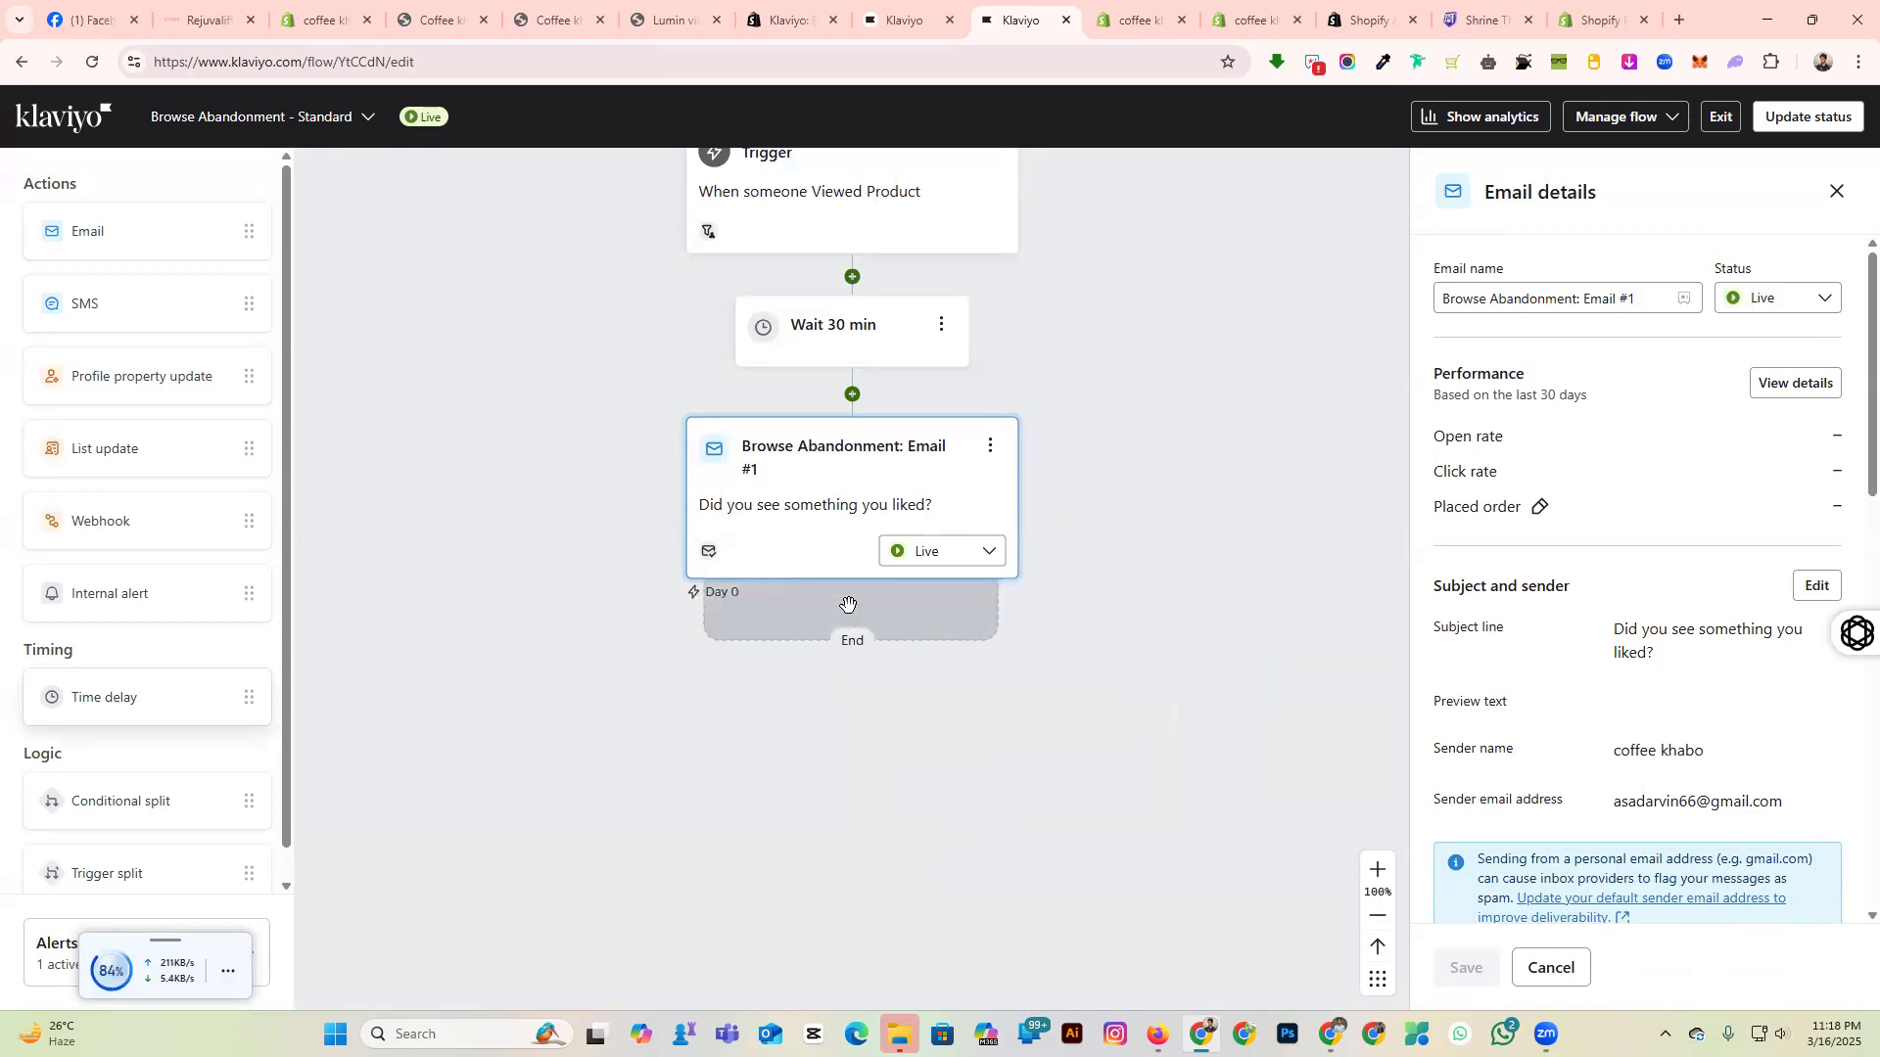
pyautogui.scroll(-2, 864, 672)
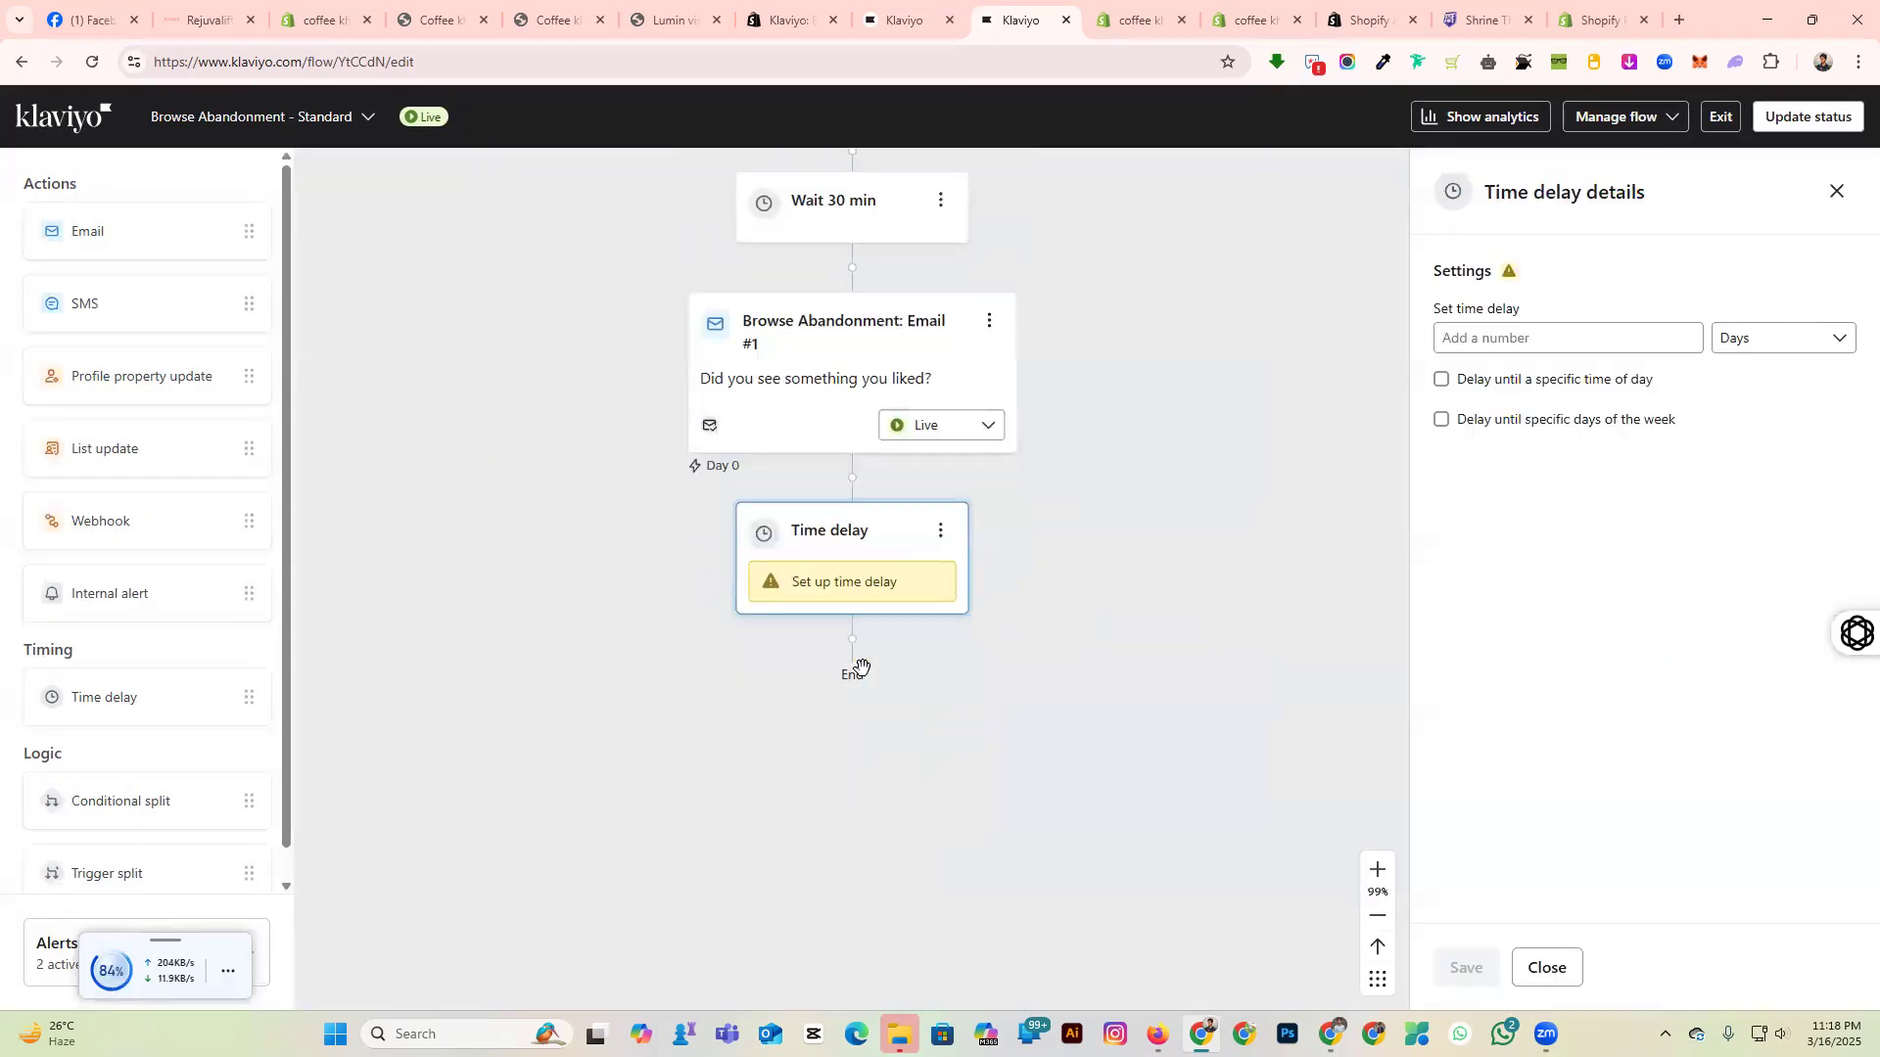
pyautogui.click(1748, 345)
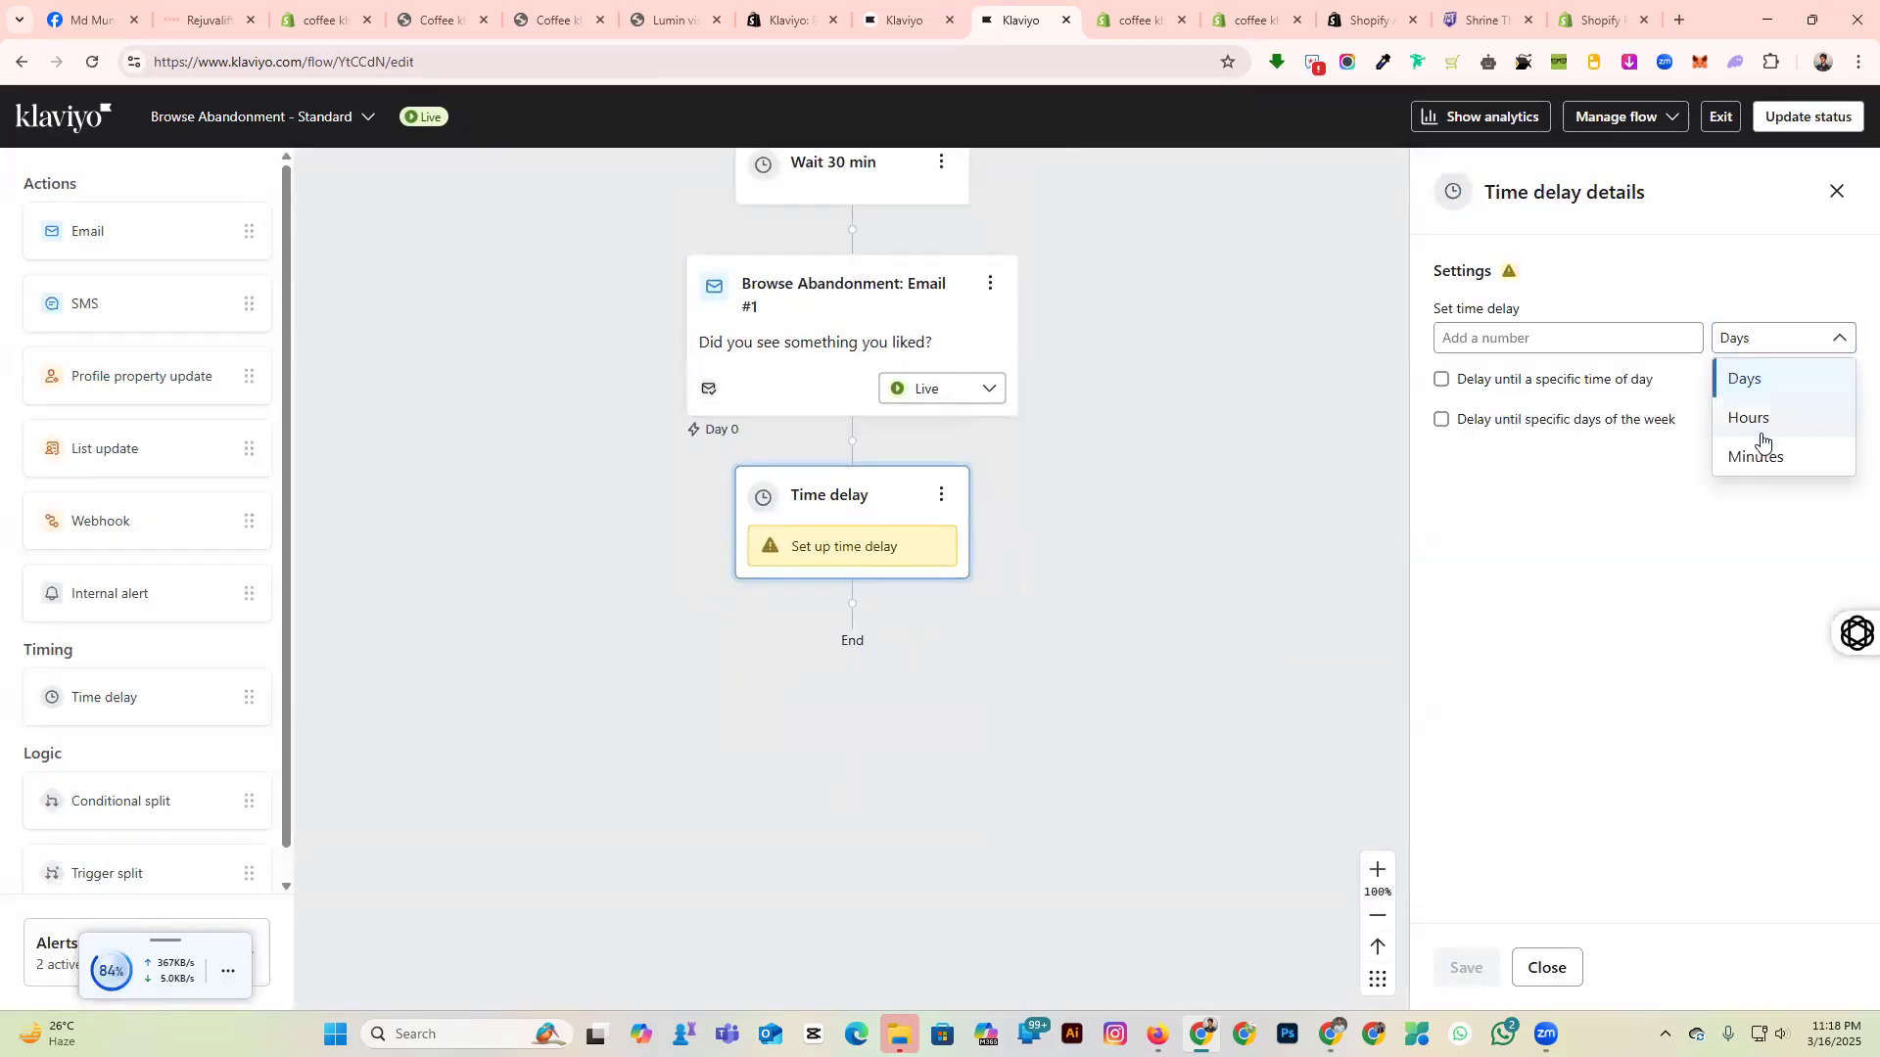
pyautogui.click(1753, 384)
pyautogui.click(1563, 343)
pyautogui.write('1')
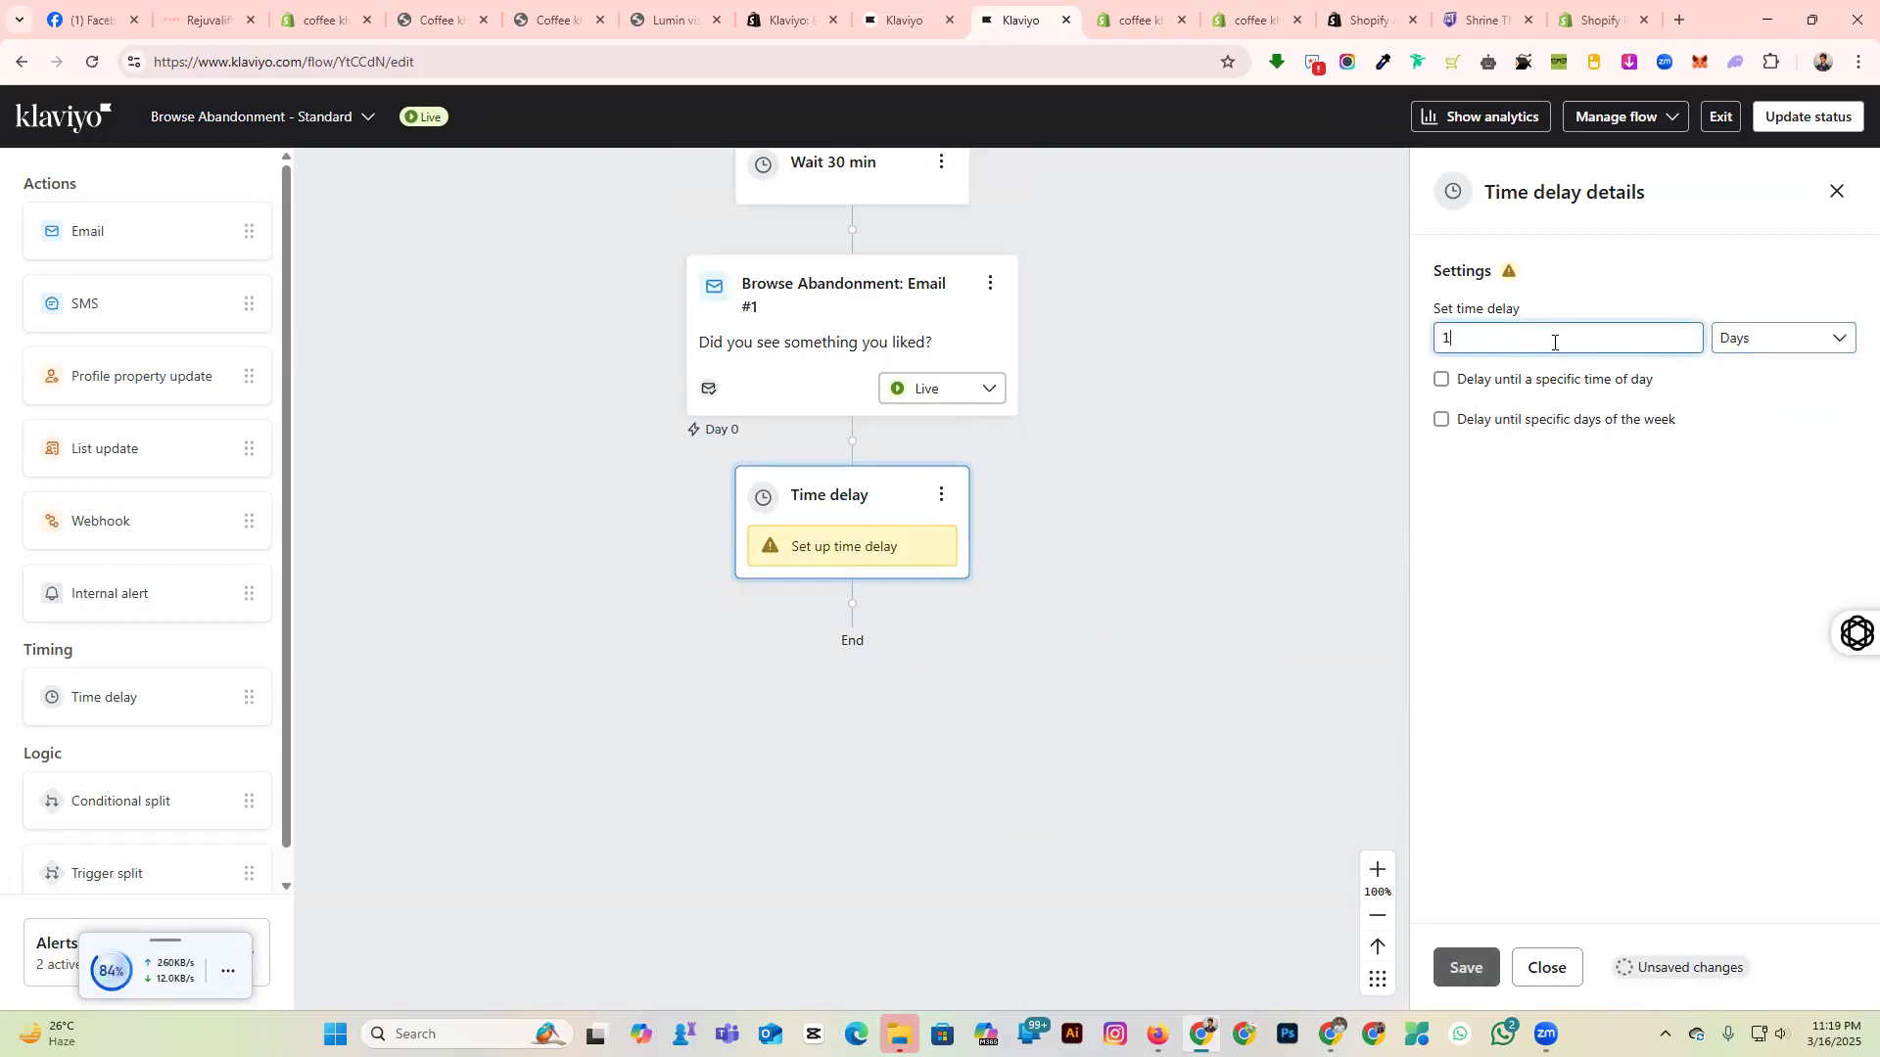
pyautogui.click(1468, 969)
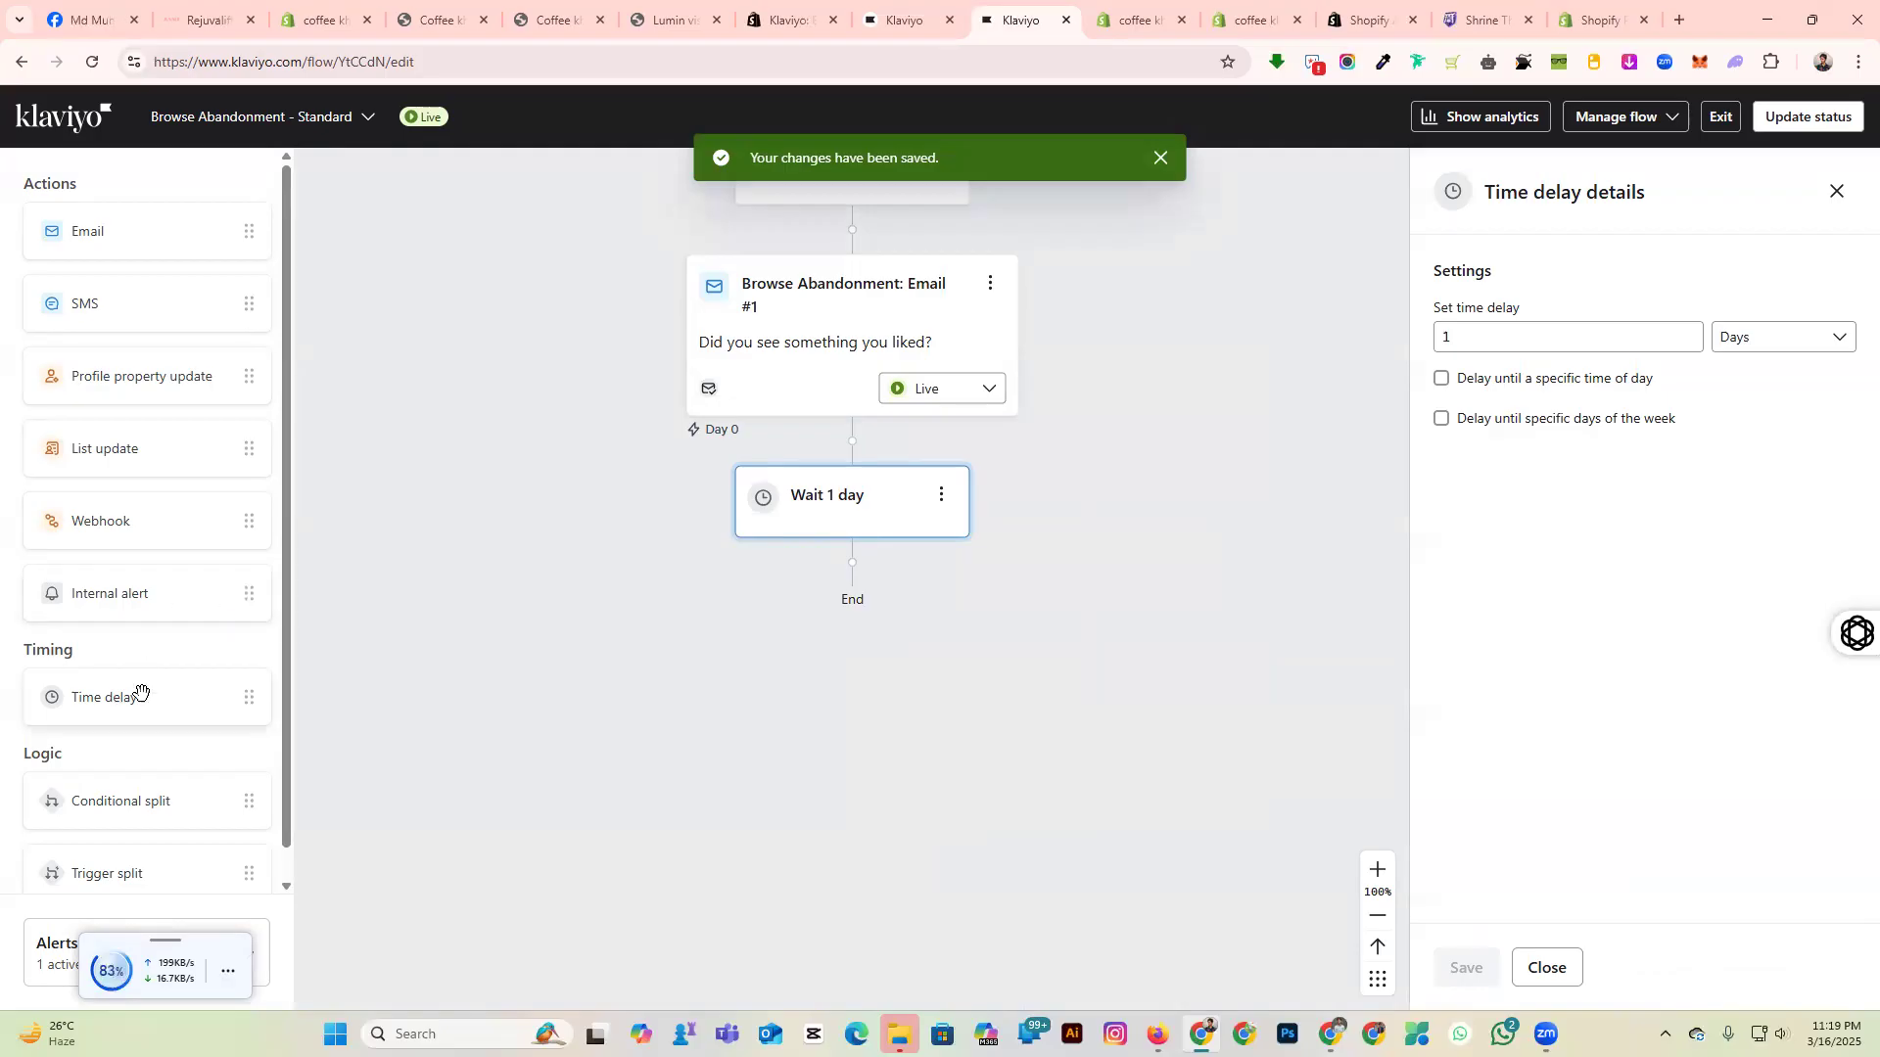
# Add a second email after the 1-day wait and open its details.
pyautogui.scroll(-1, 162, 851)
pyautogui.scroll(1, 159, 852)
pyautogui.moveTo(137, 240); pyautogui.dragTo(944, 578)
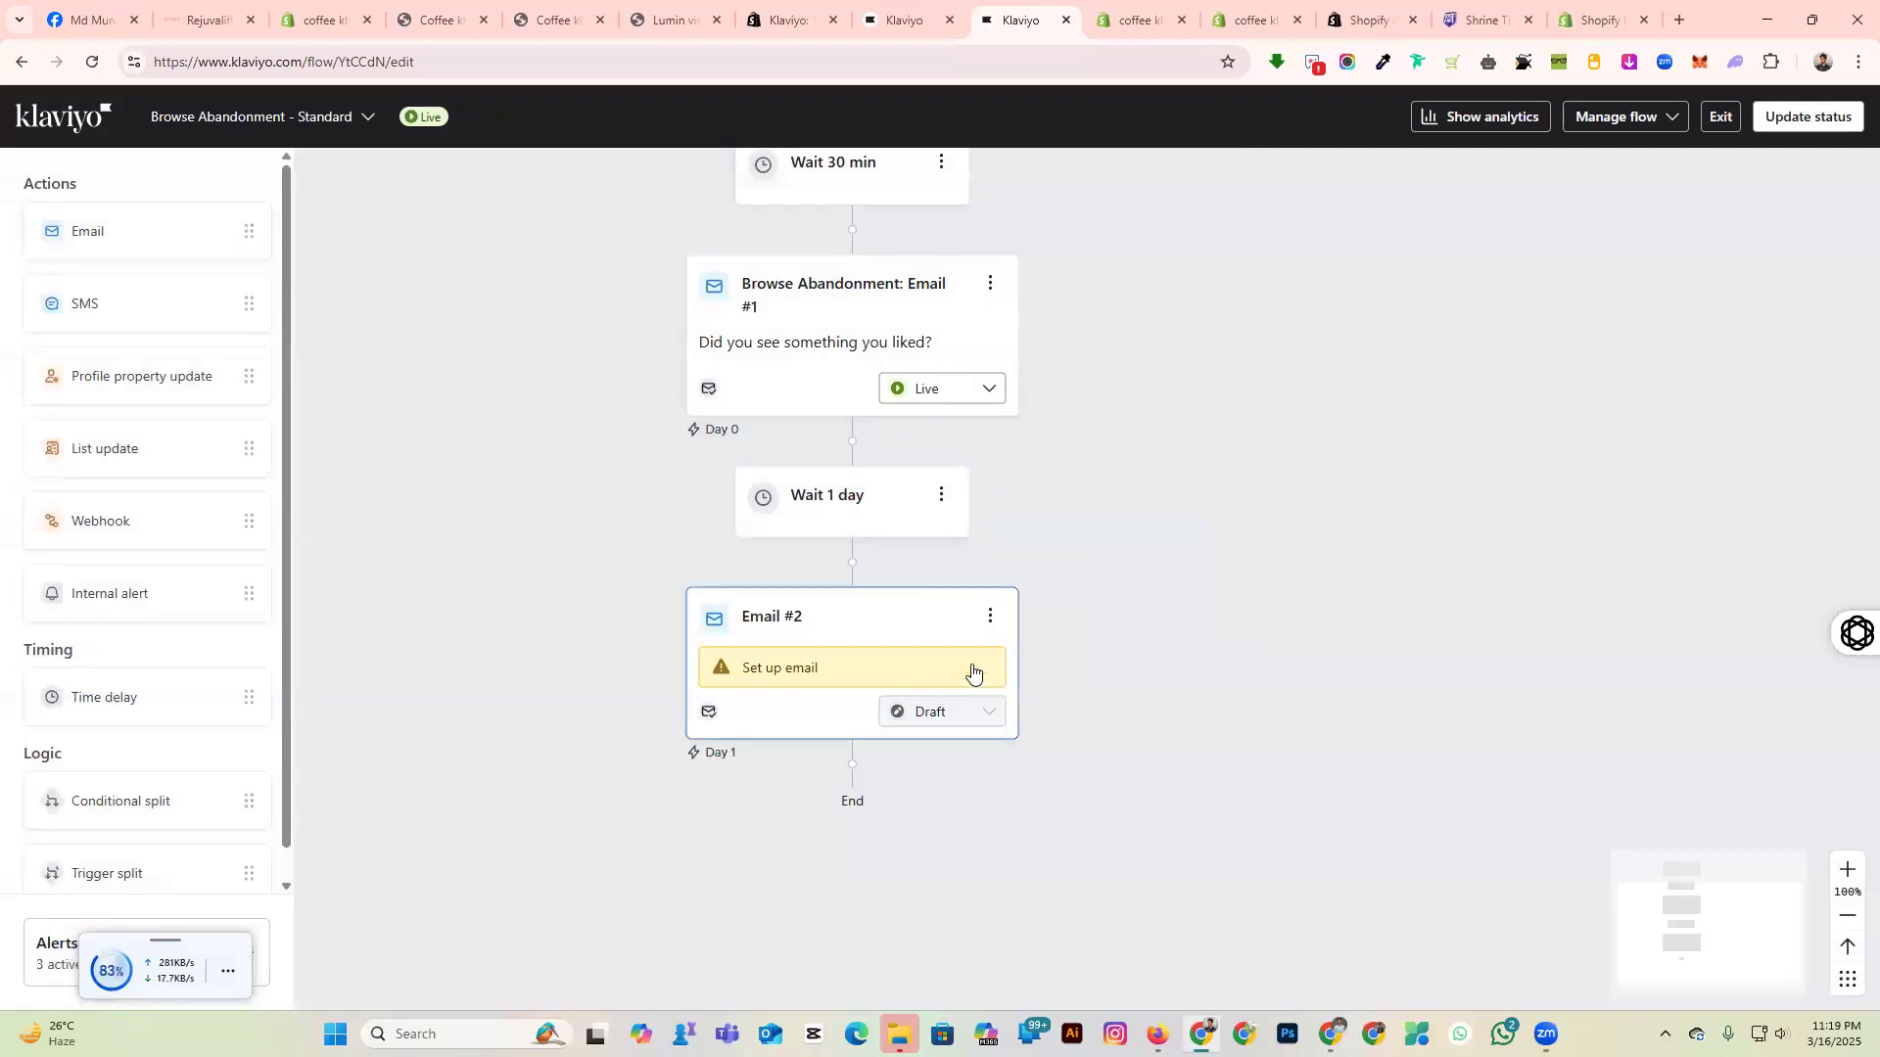
pyautogui.click(972, 671)
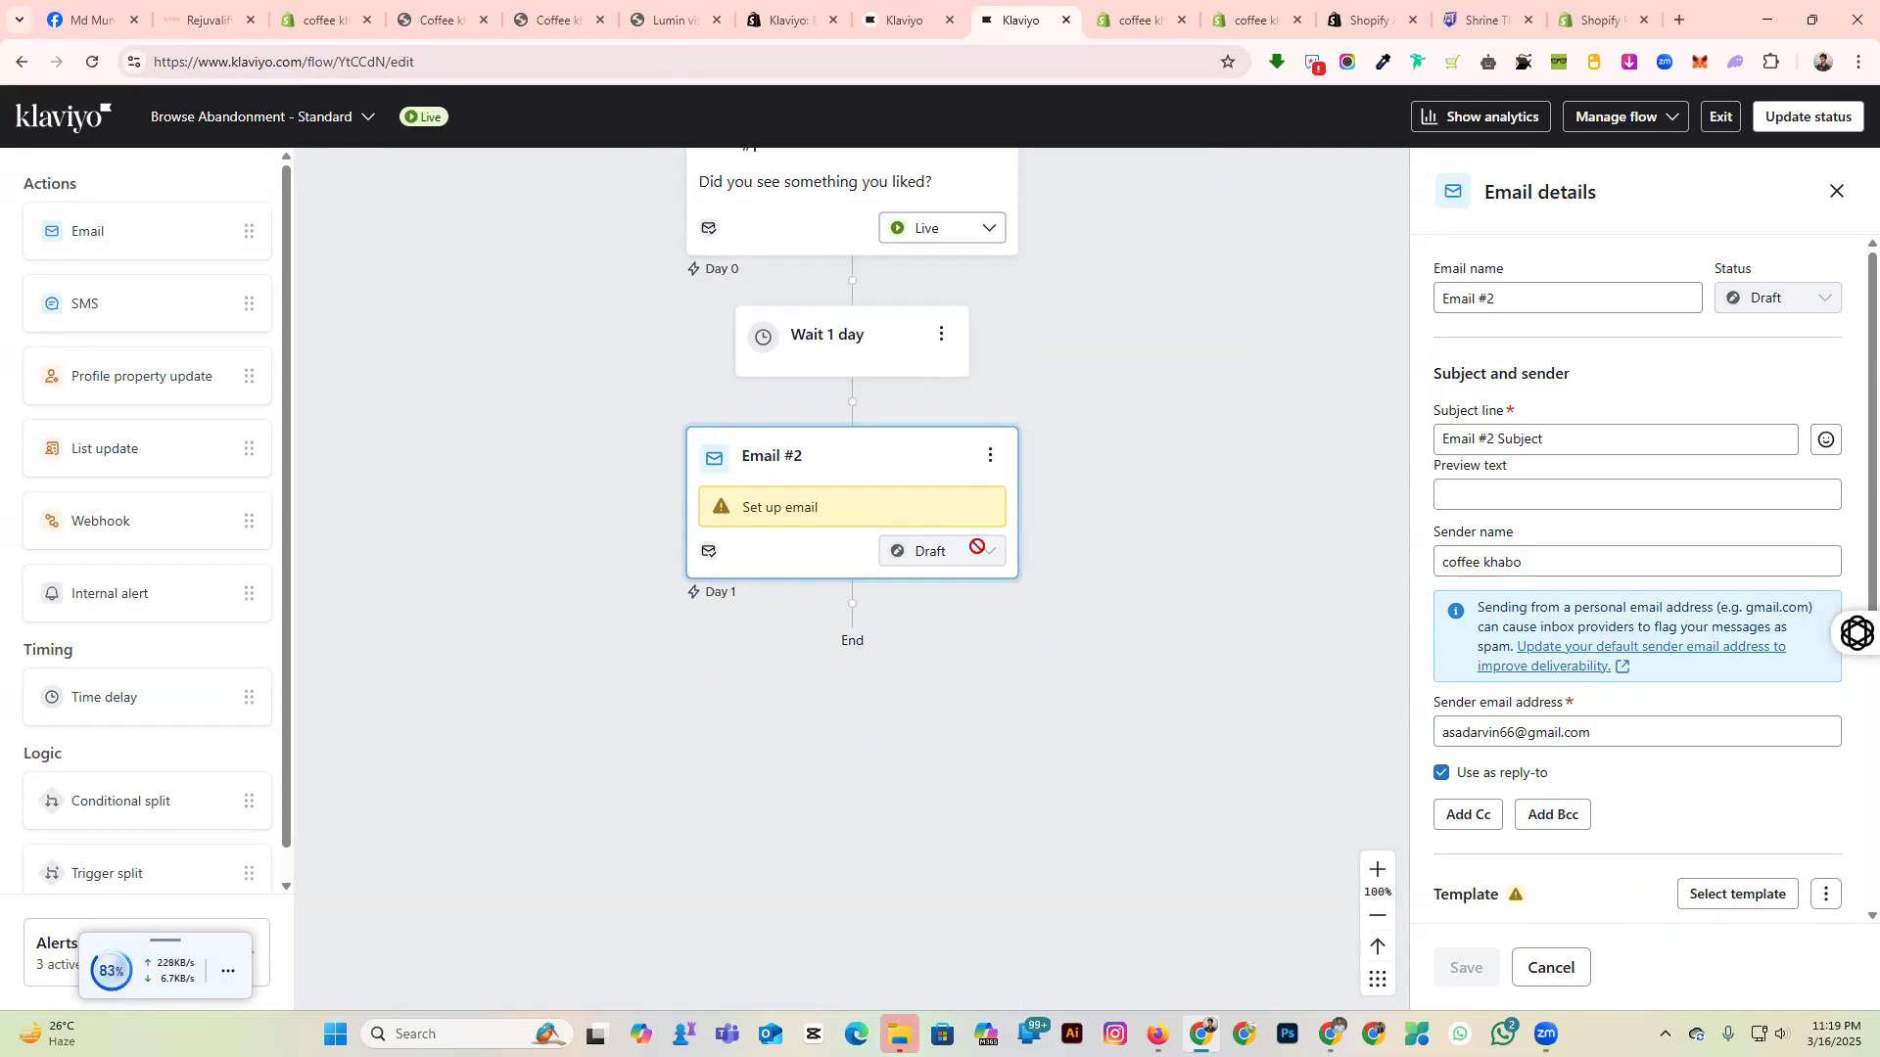
# Check the available actions and setup fields of the second email.
pyautogui.click(989, 458)
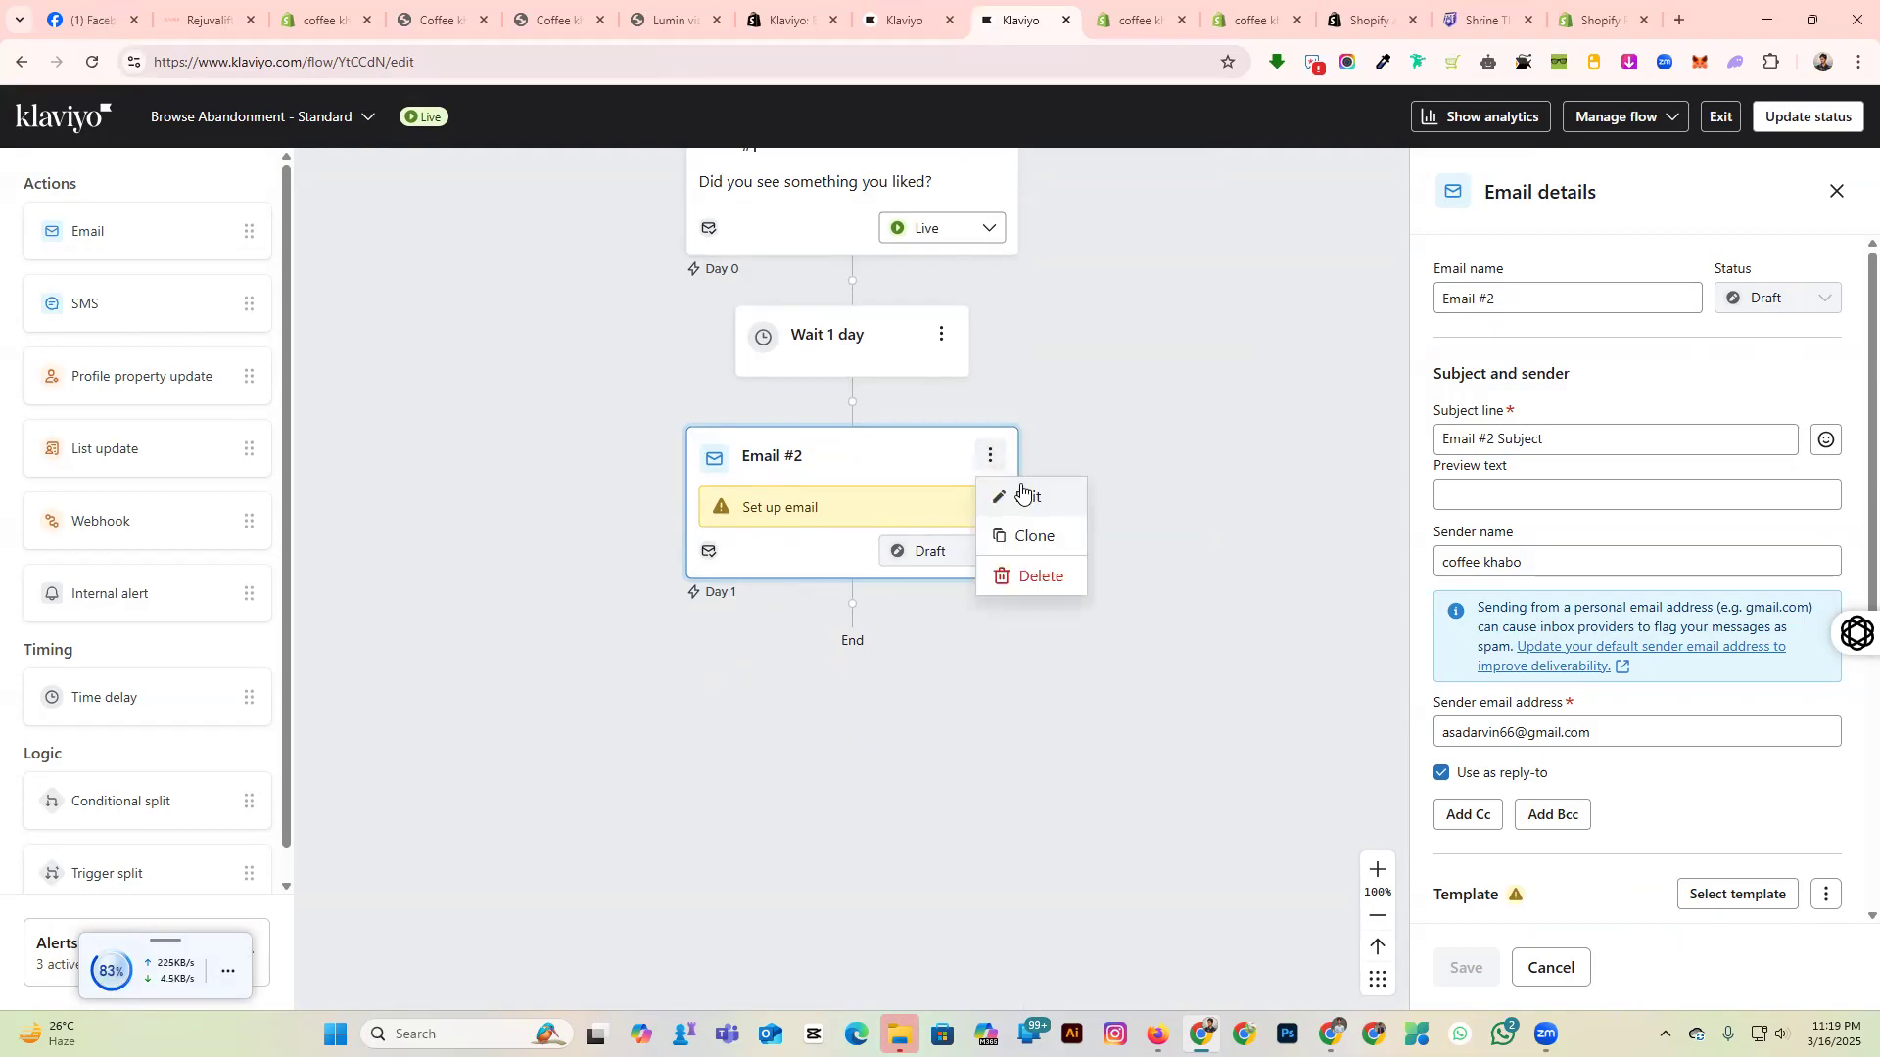
pyautogui.click(1167, 489)
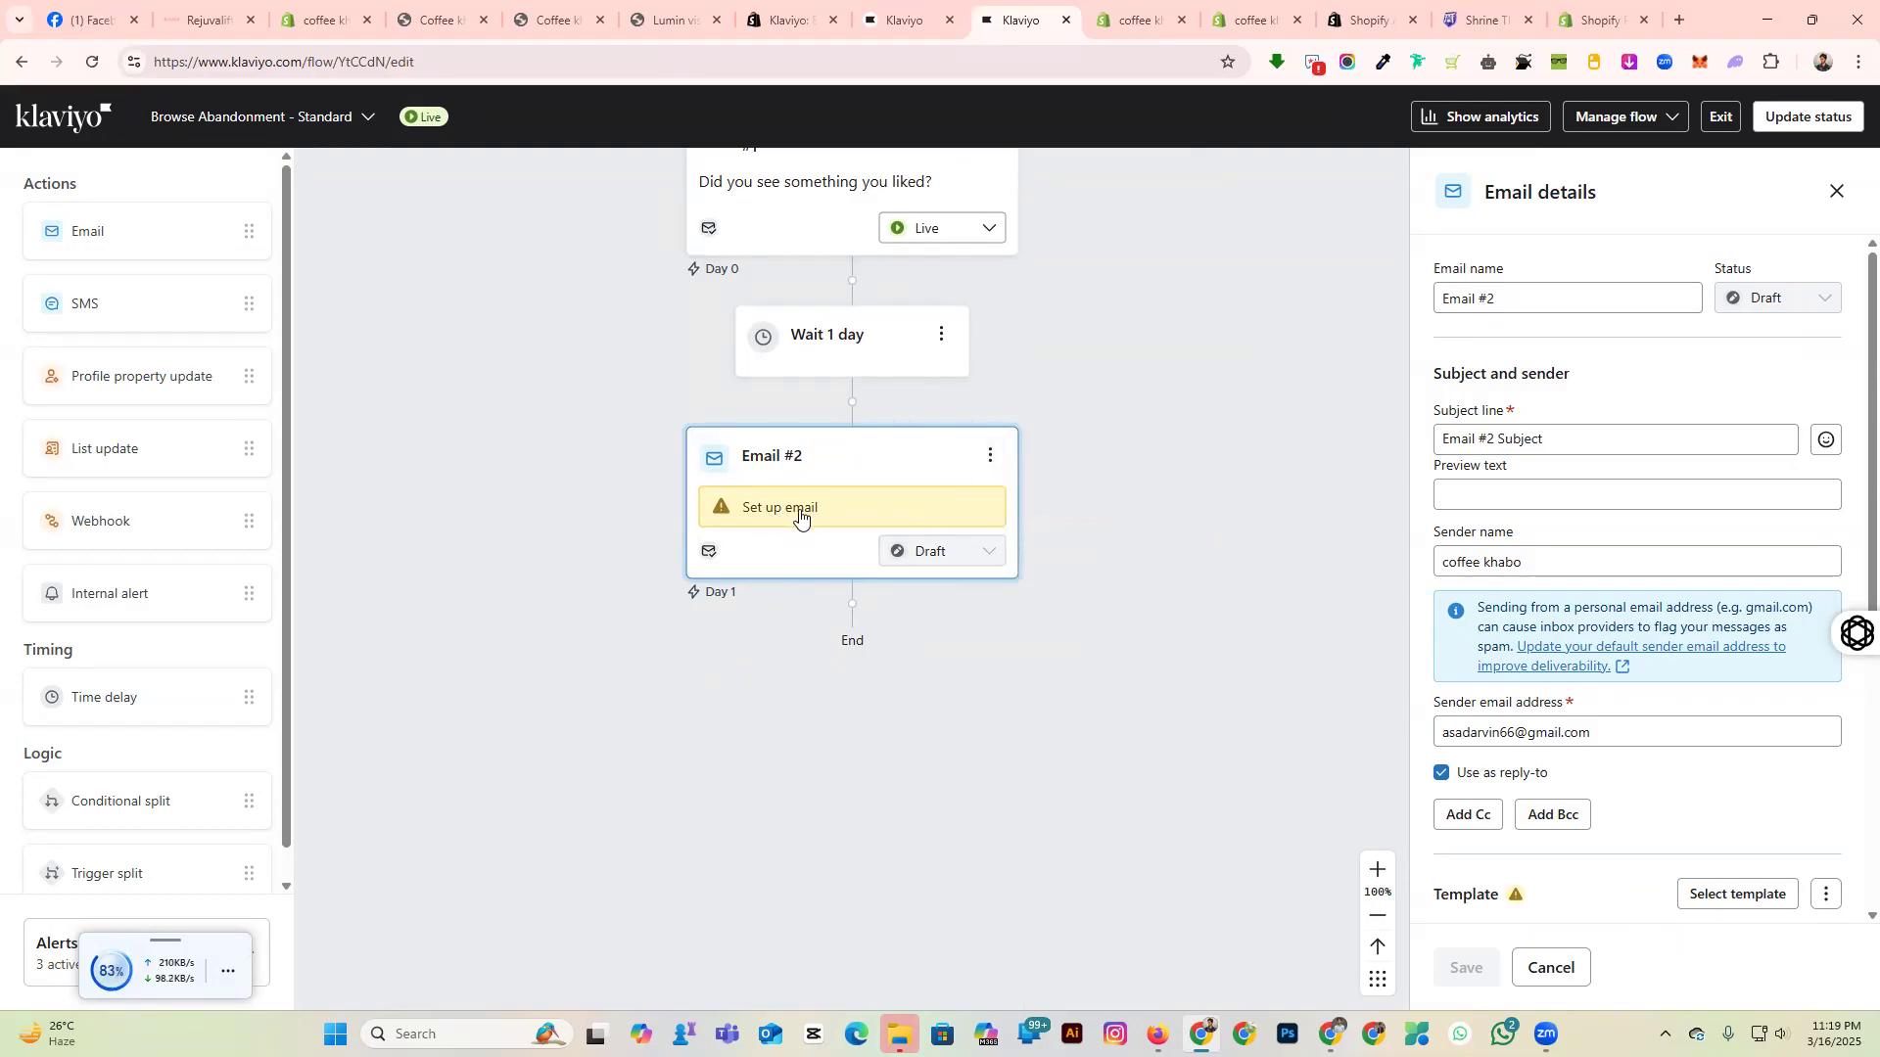
pyautogui.click(1473, 495)
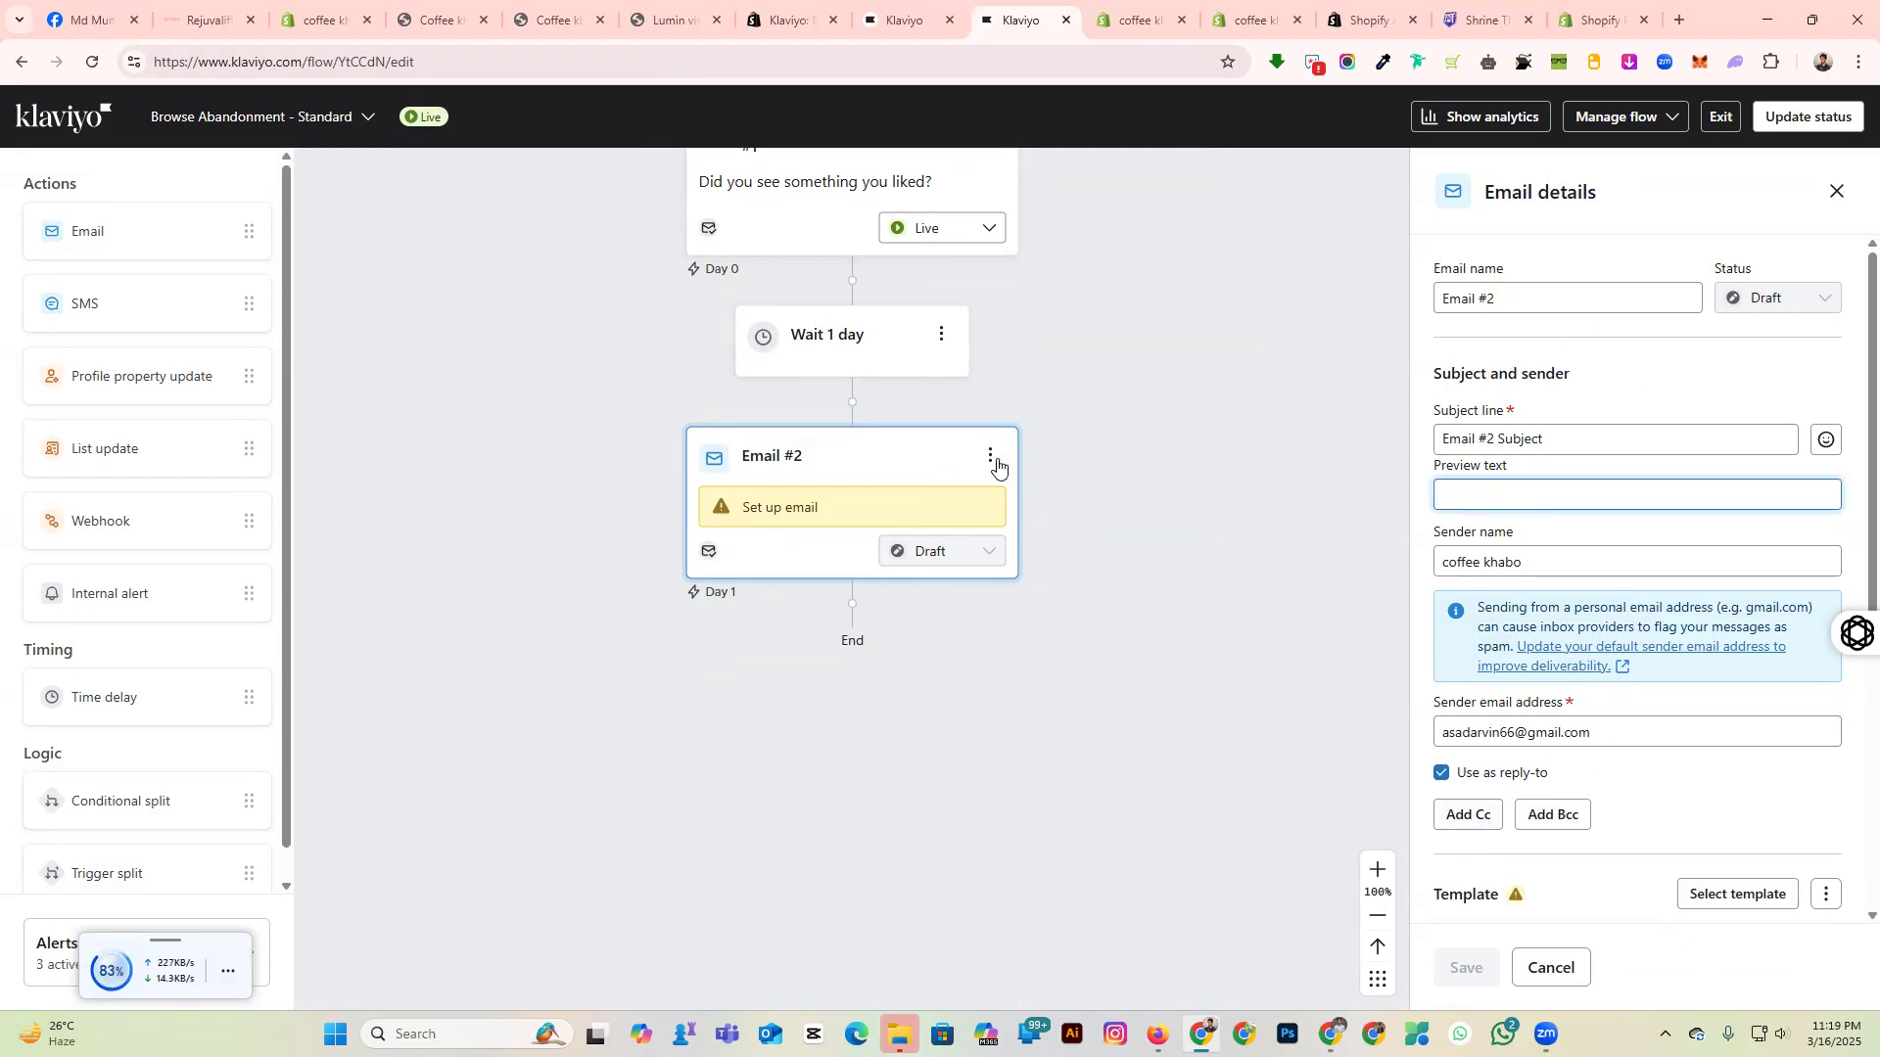
pyautogui.click(992, 458)
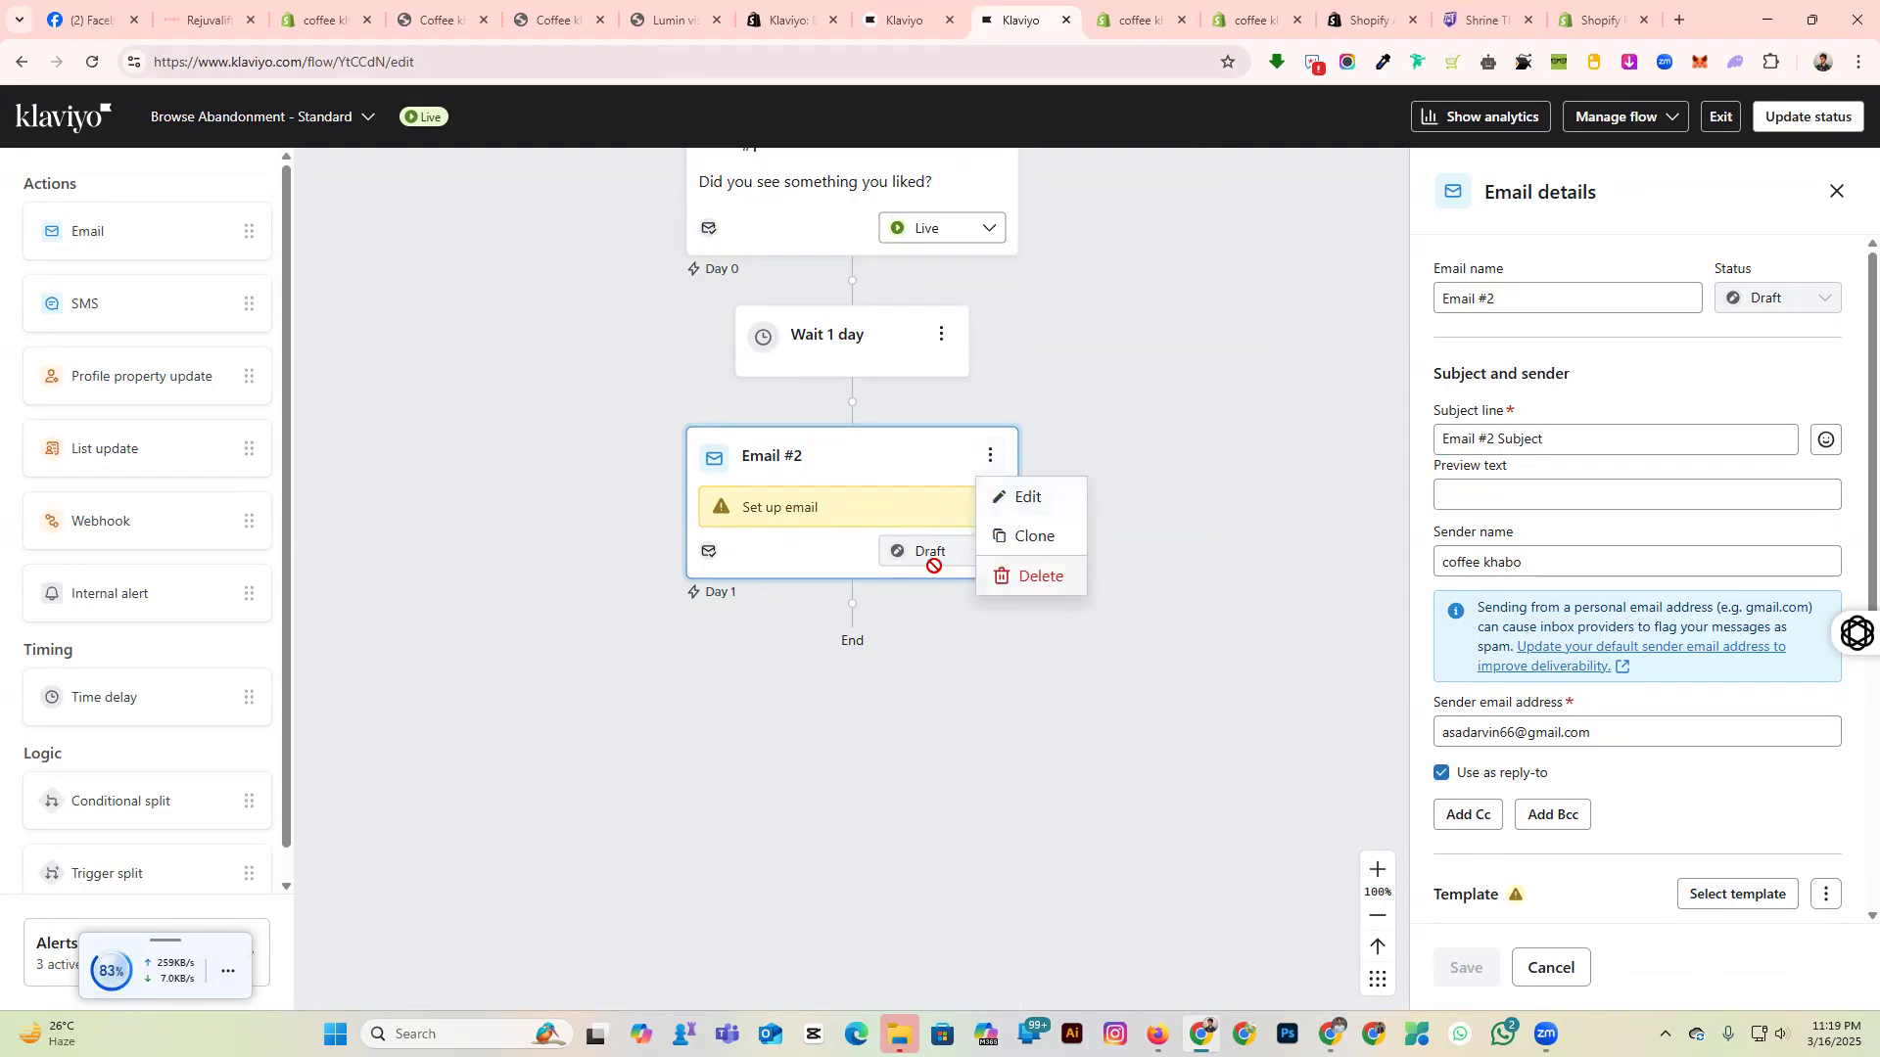
pyautogui.scroll(3, 937, 719)
pyautogui.scroll(3, 1233, 555)
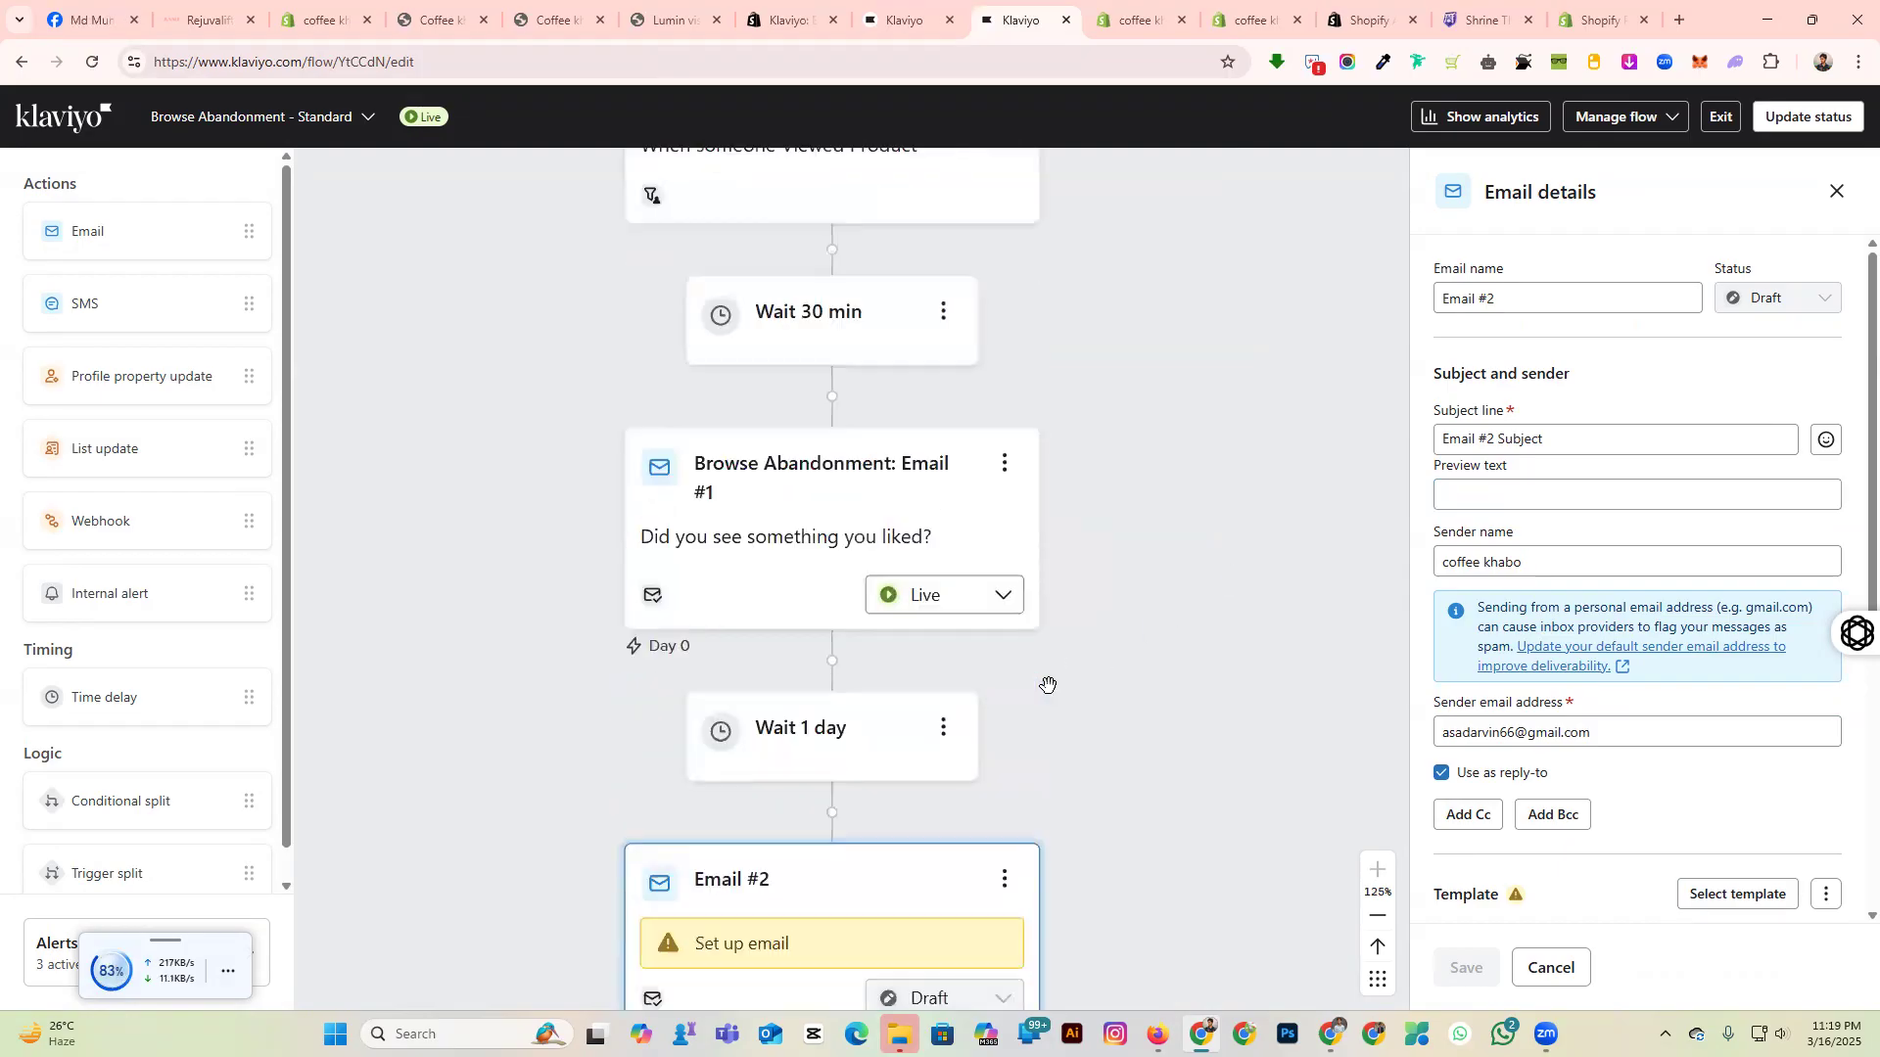
# Delete the 1-day wait and the second email from the flow.
pyautogui.click(716, 529)
pyautogui.click(898, 669)
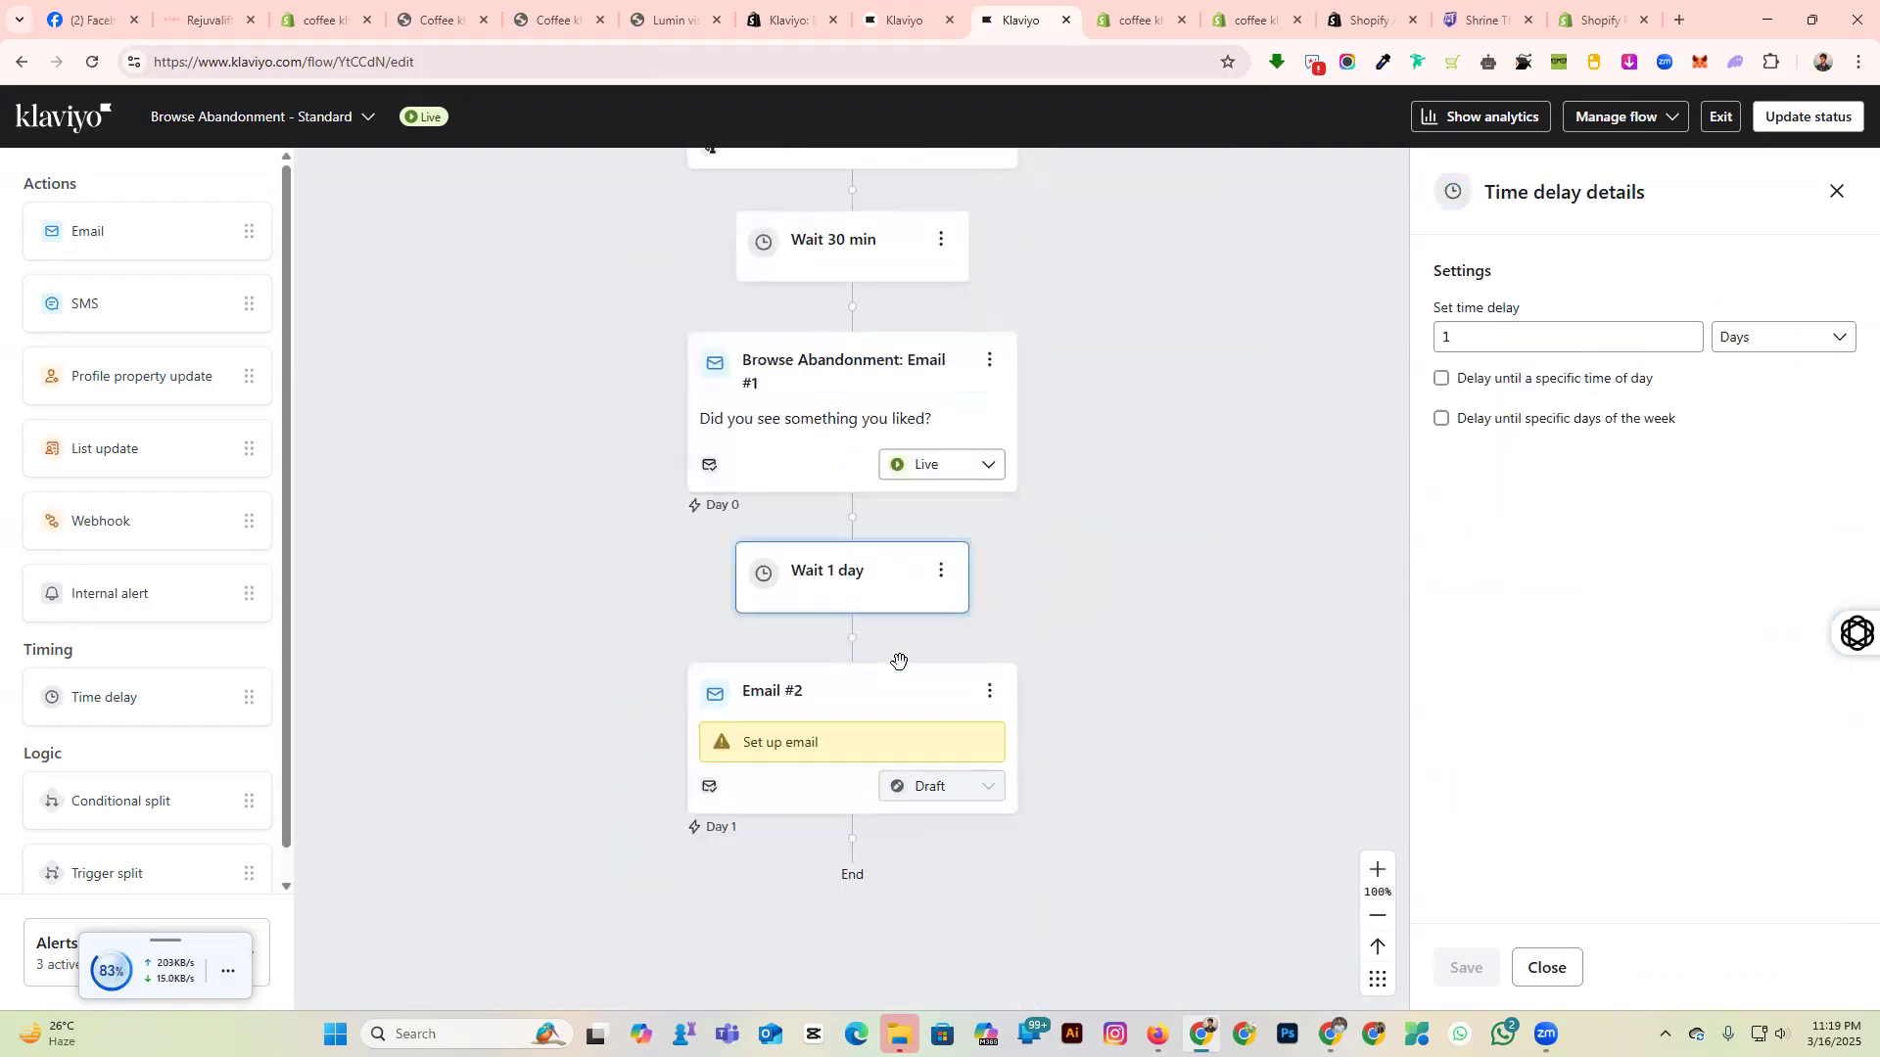
pyautogui.click(942, 536)
pyautogui.click(1121, 618)
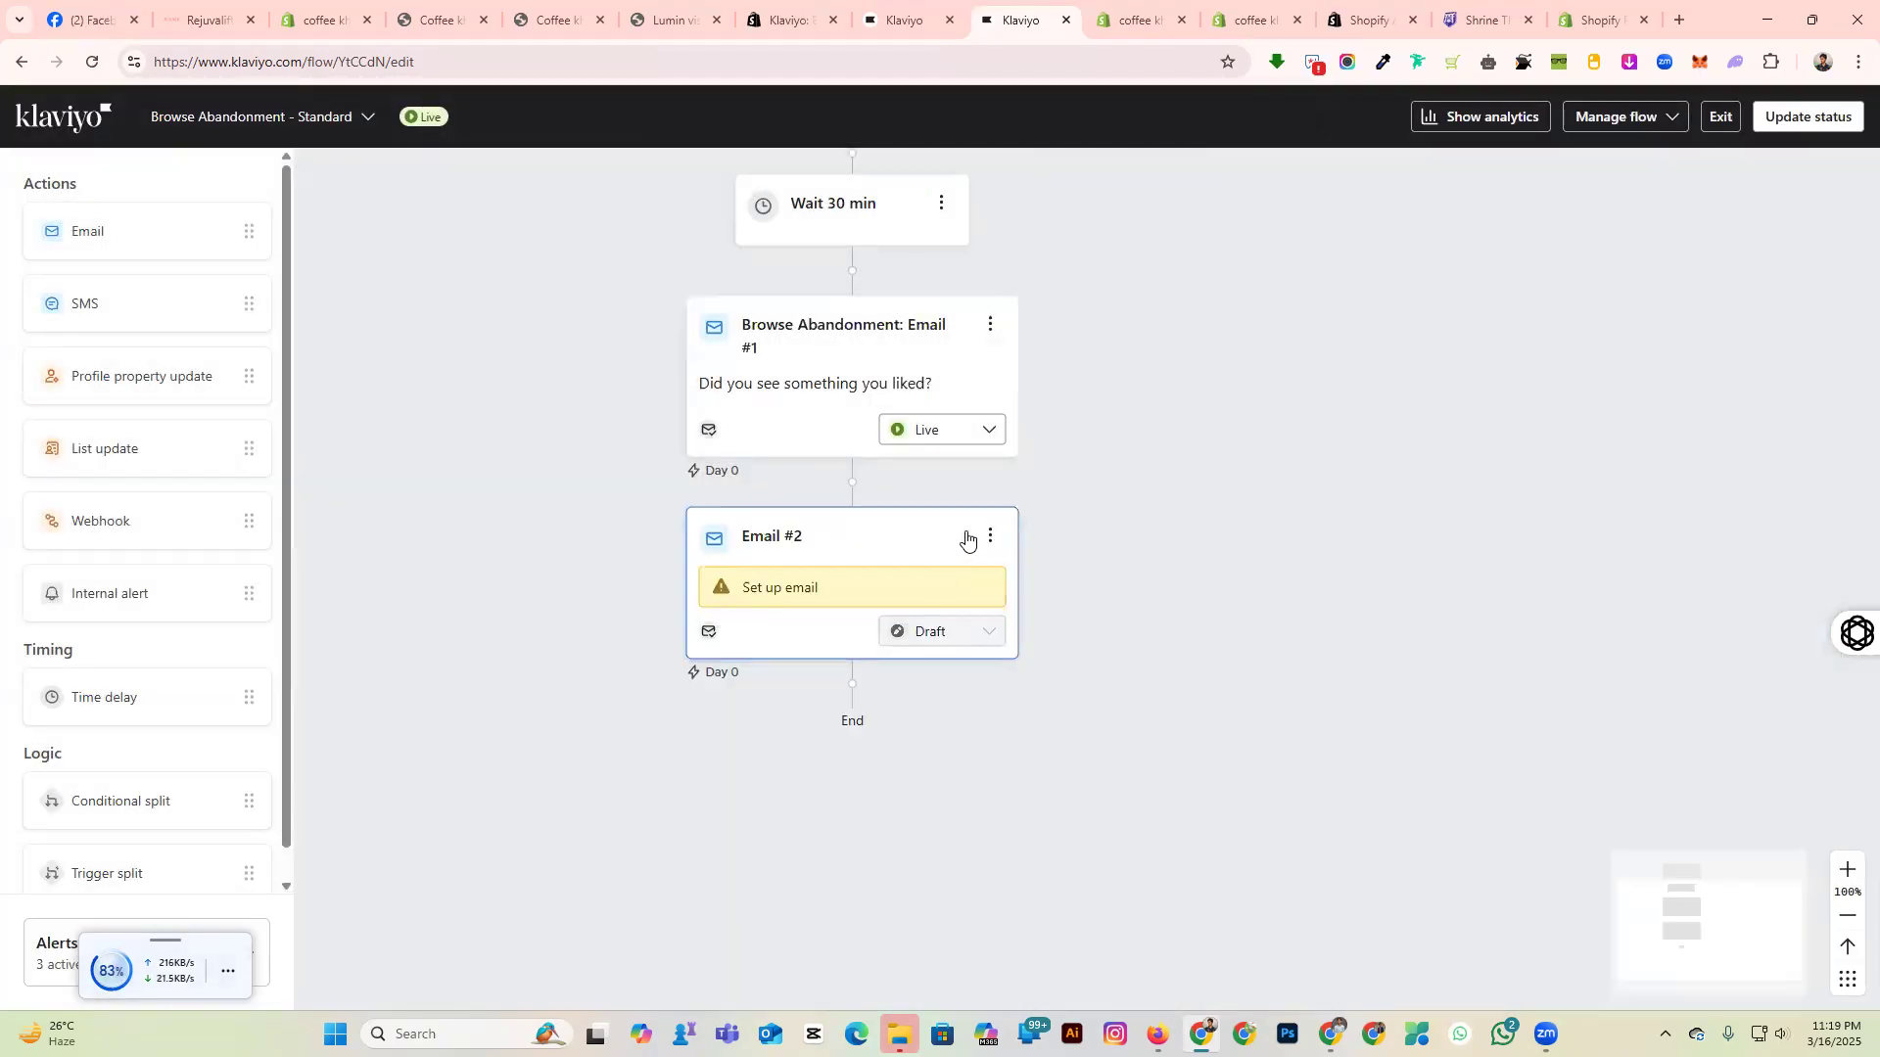
pyautogui.click(990, 536)
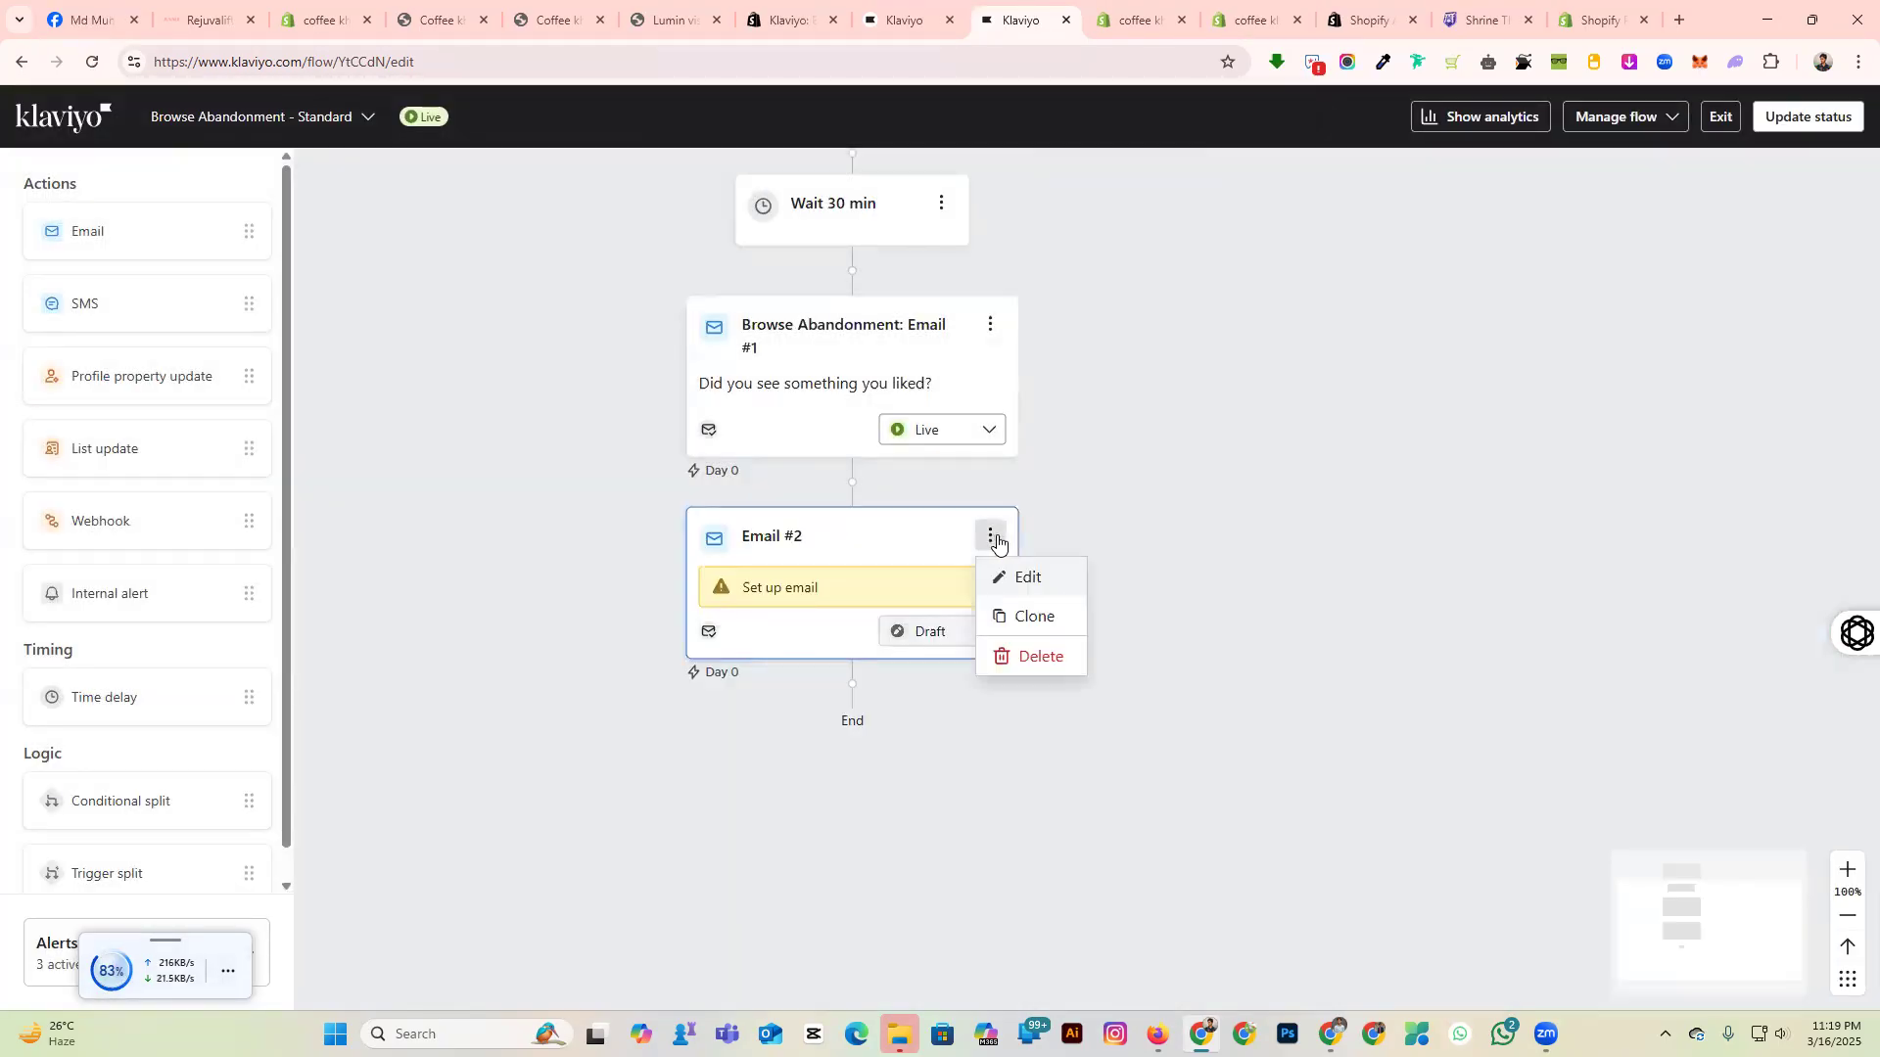
pyautogui.click(1038, 653)
pyautogui.click(1125, 612)
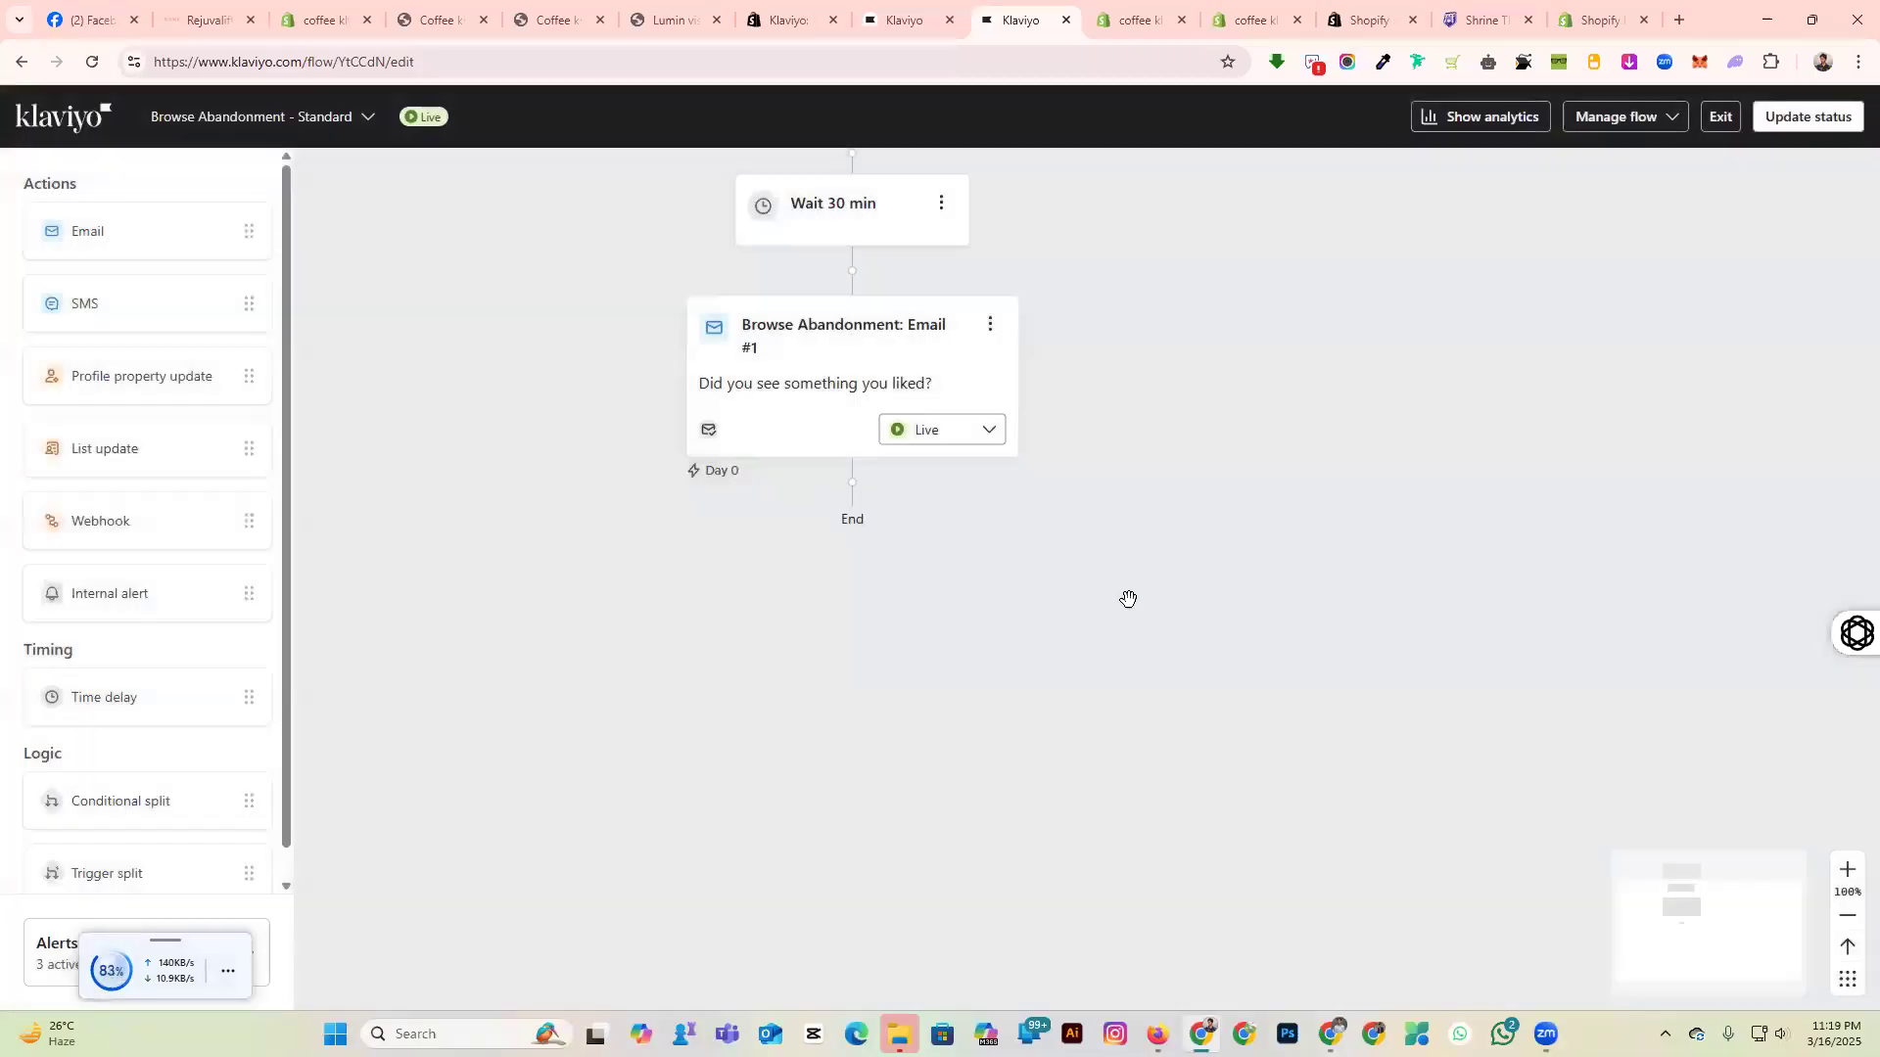
# Add a conditional split after Email #1.
pyautogui.scroll(-1, 160, 739)
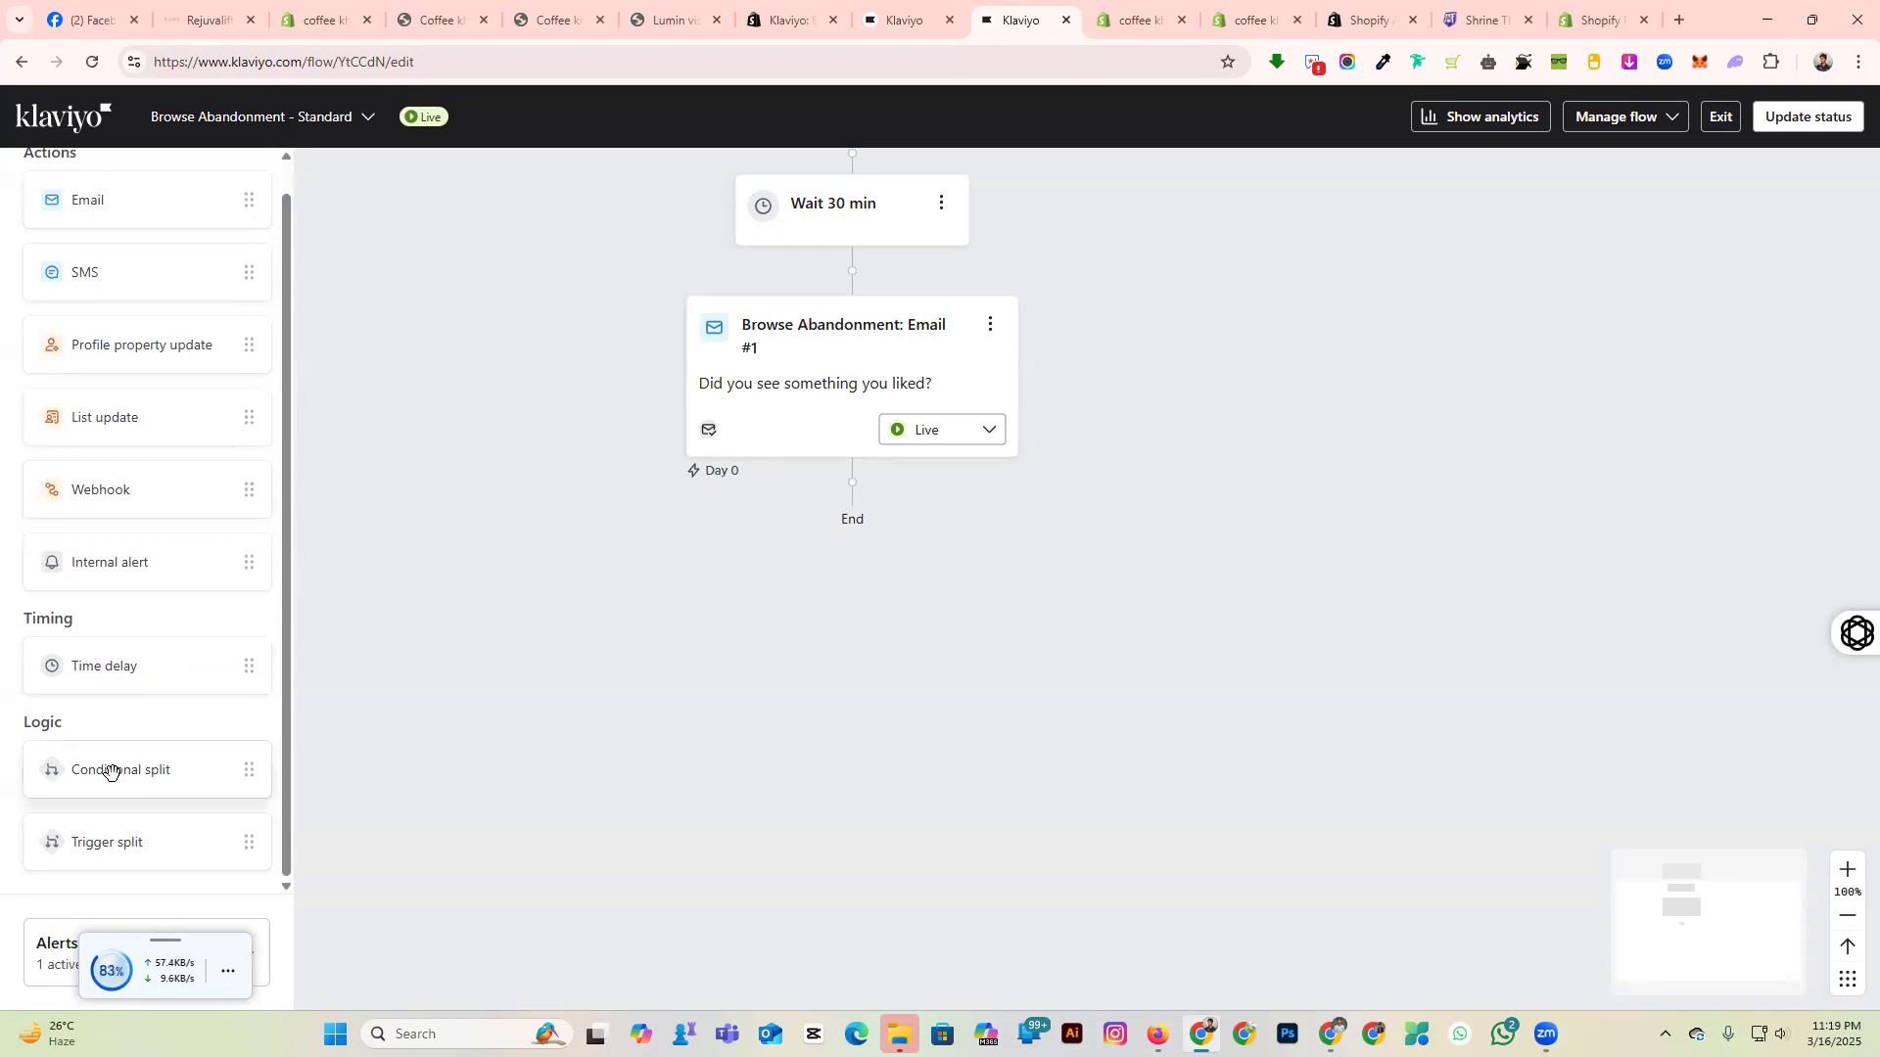
pyautogui.moveTo(281, 775); pyautogui.dragTo(799, 578)
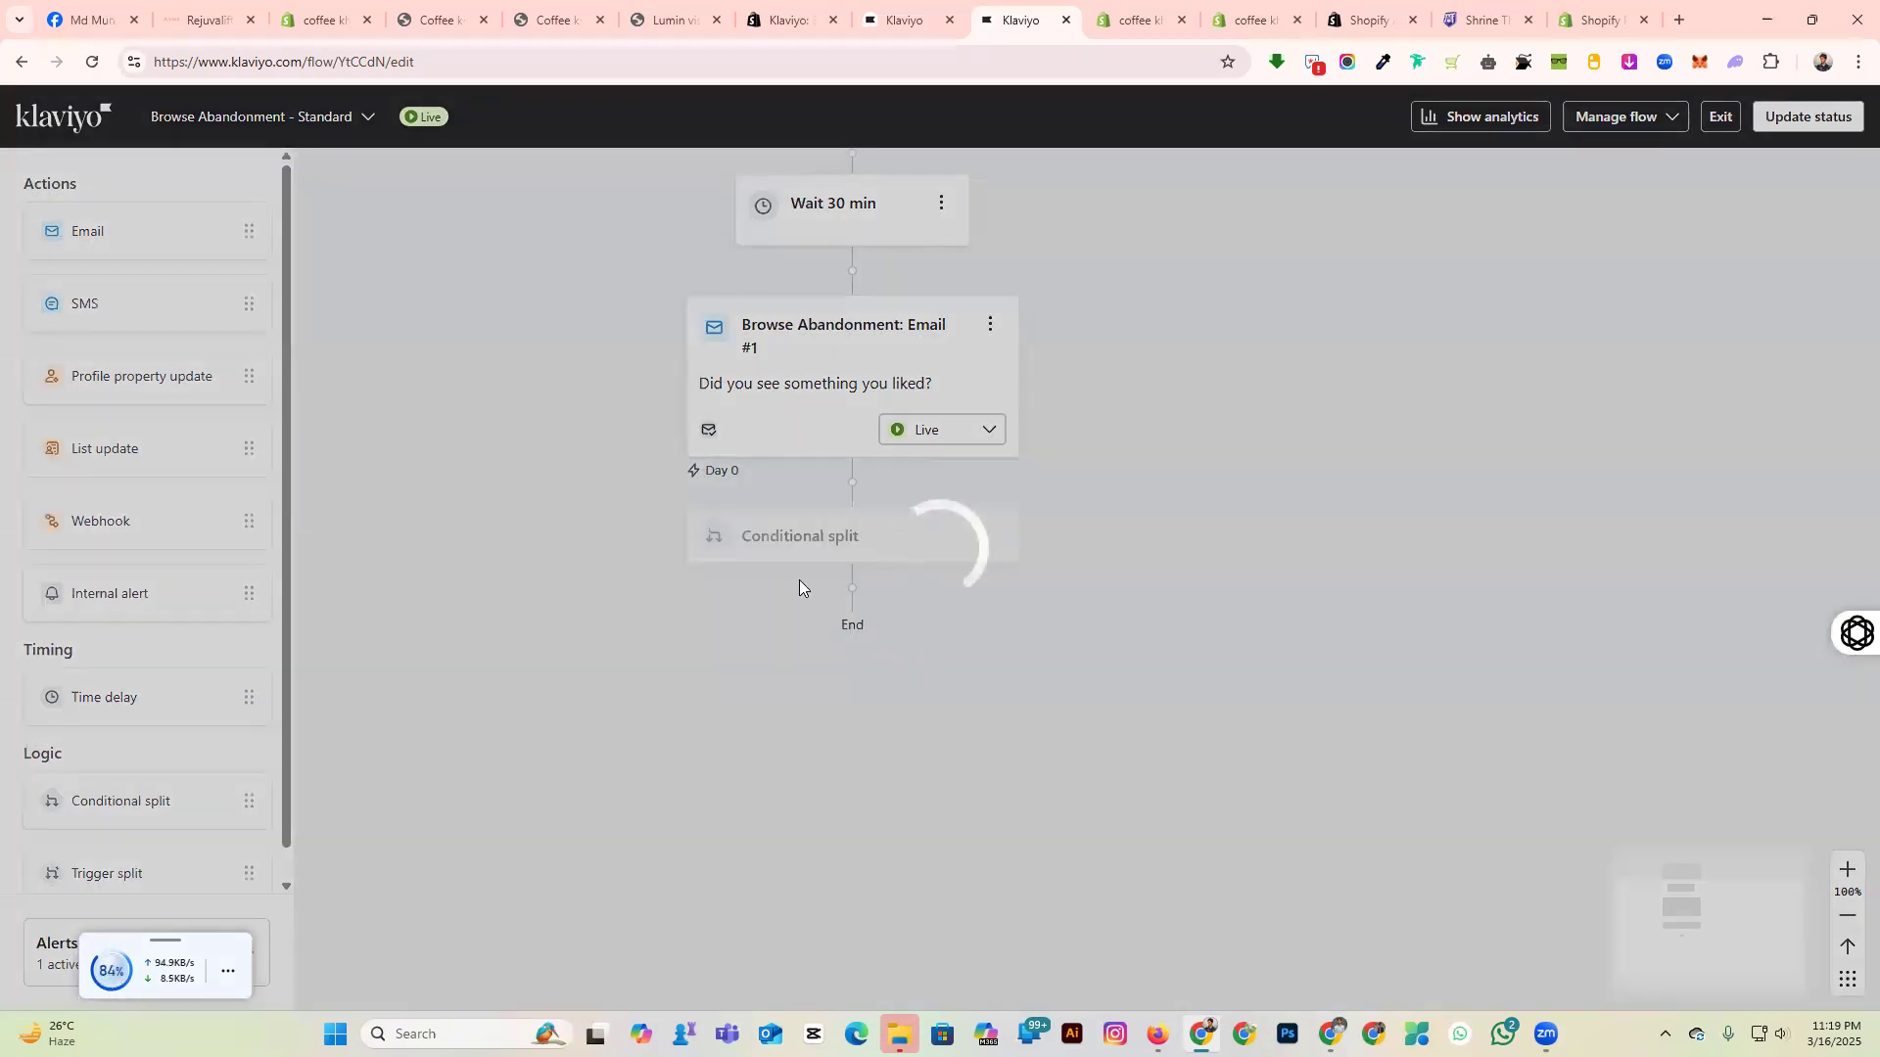
# Add a second email on the No branch of the conditional split.
pyautogui.scroll(-1, 1069, 761)
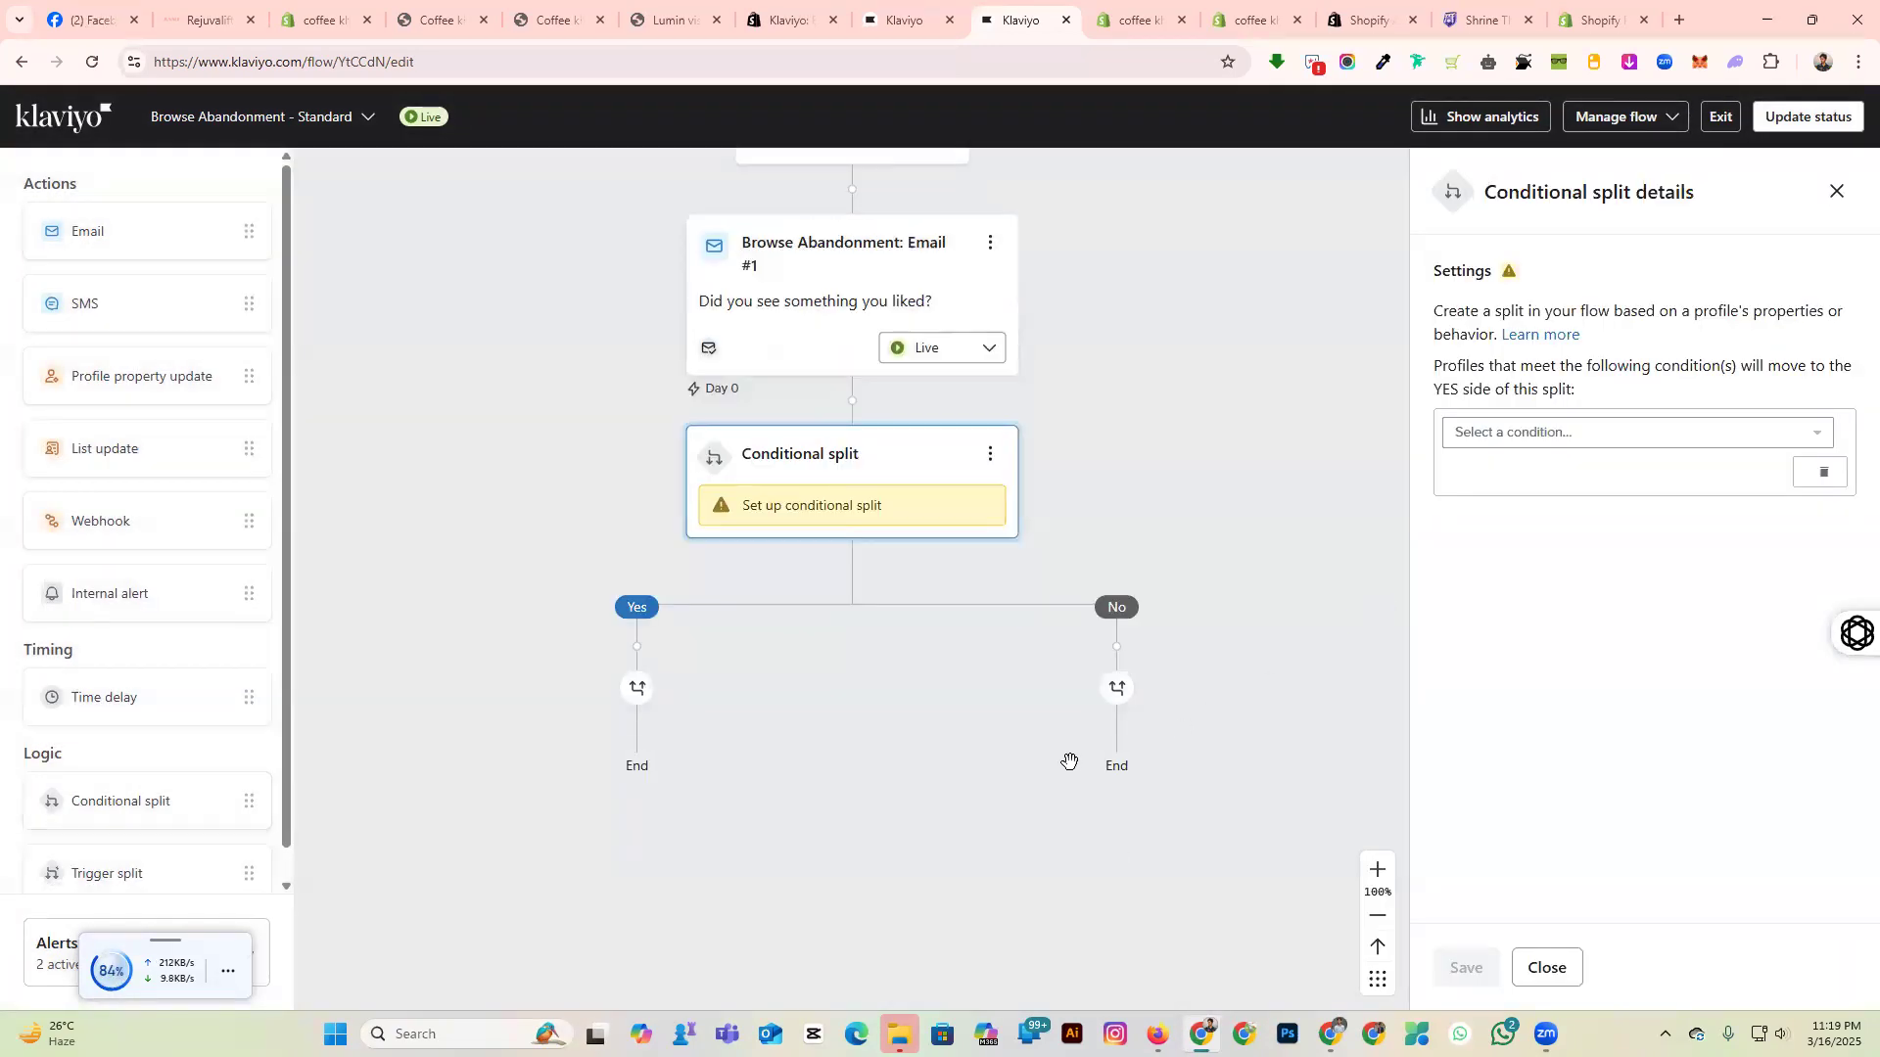
pyautogui.scroll(2, 873, 648)
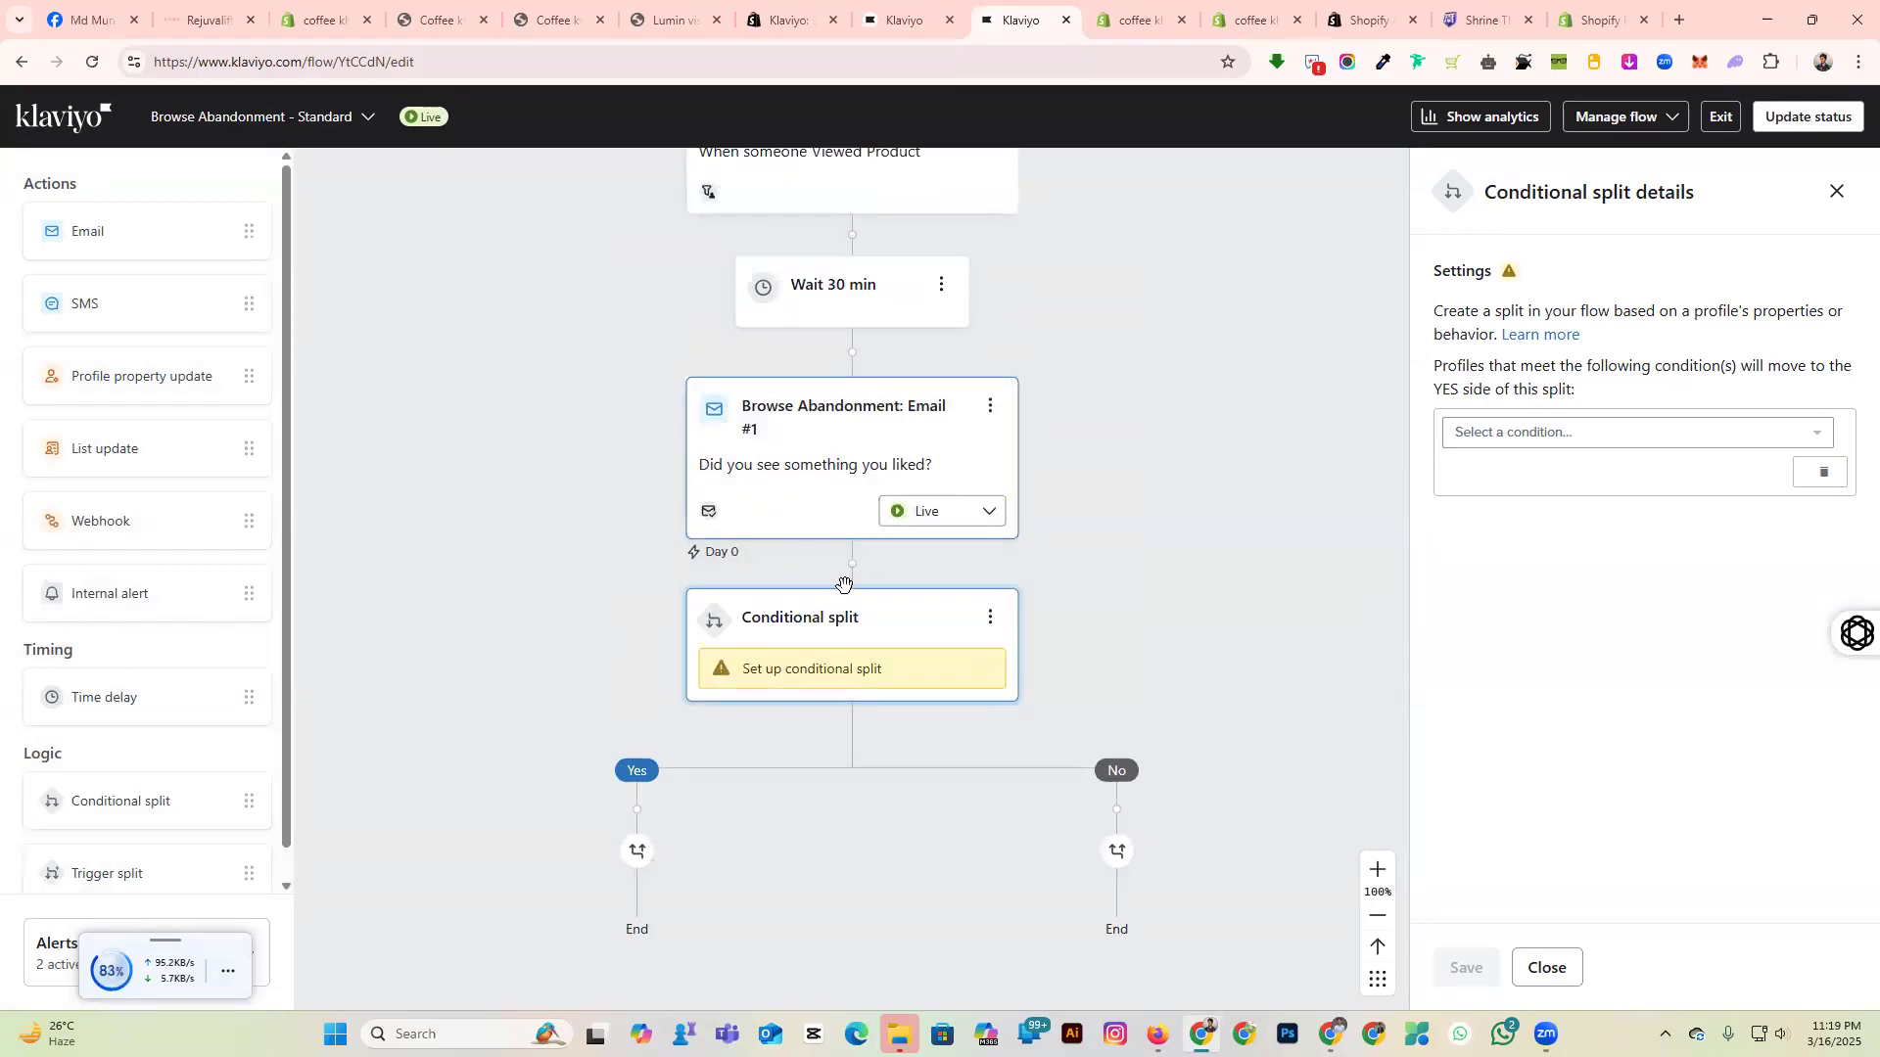
pyautogui.scroll(-2, 793, 661)
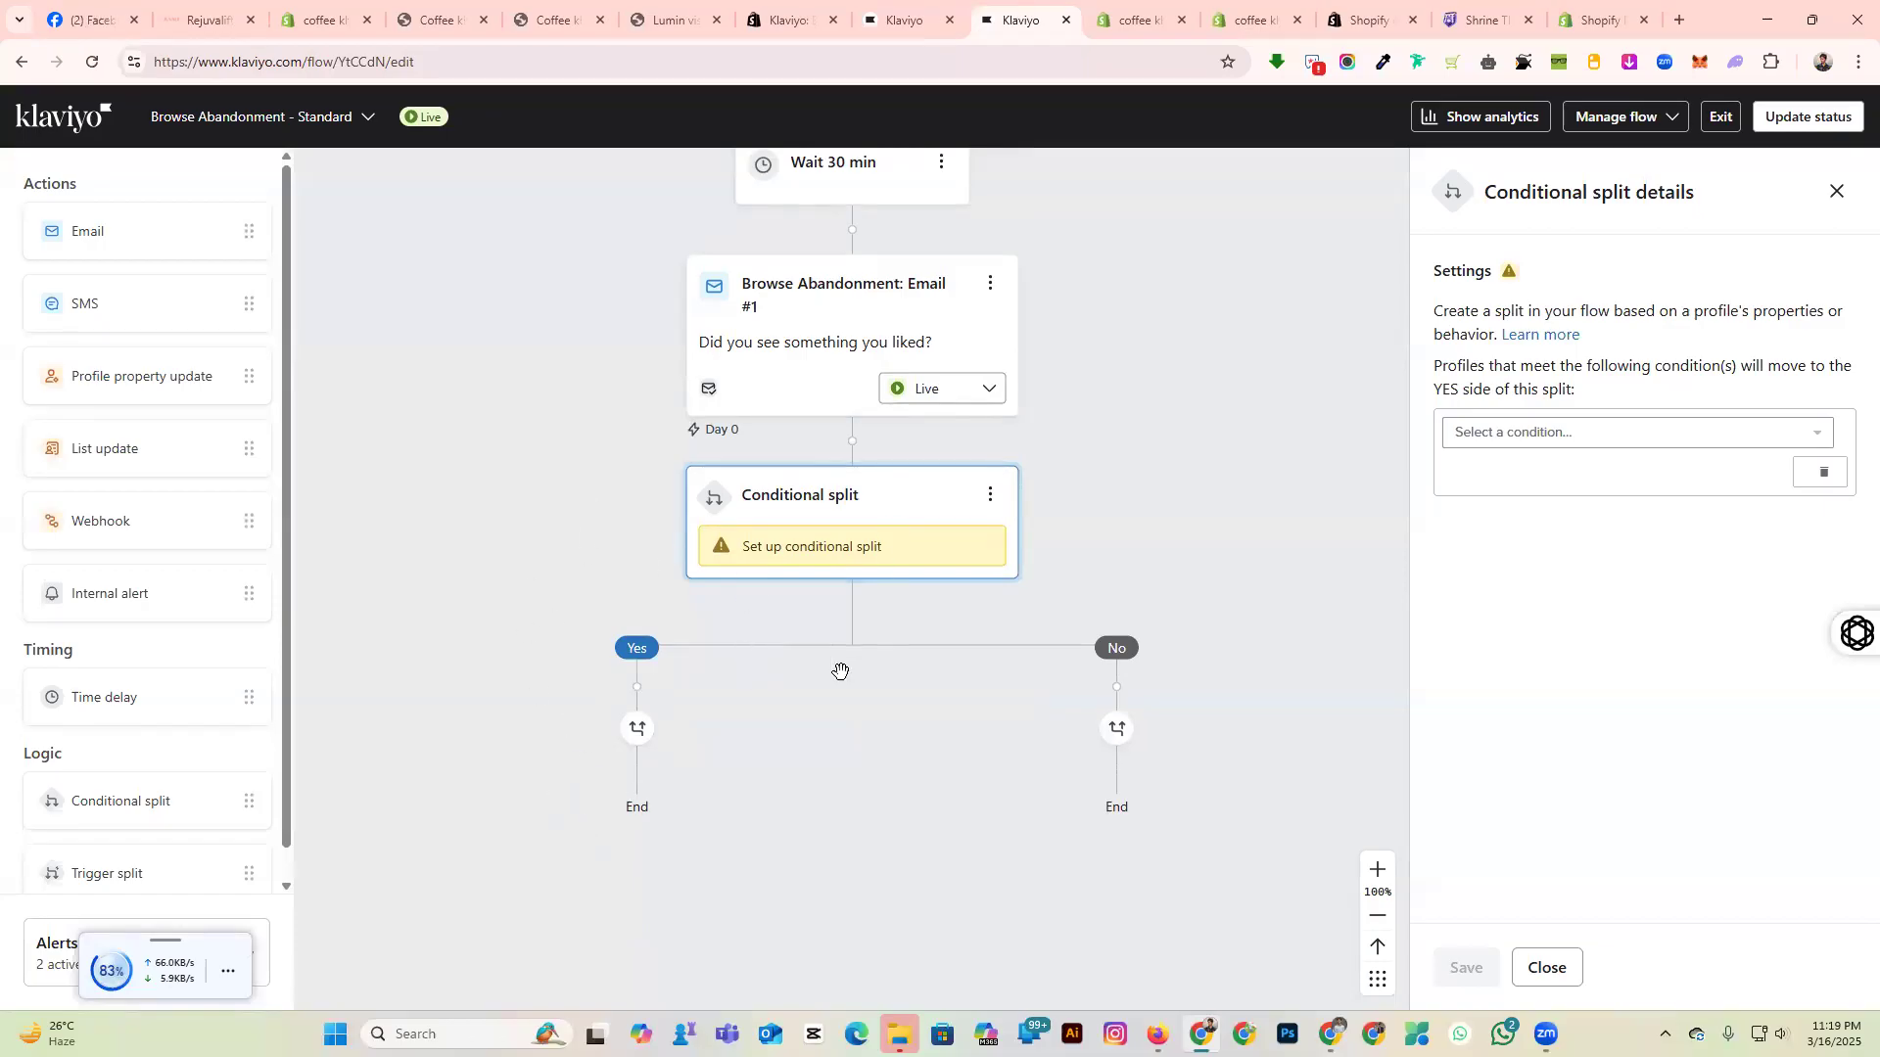
pyautogui.scroll(-1, 138, 843)
pyautogui.scroll(1, 144, 749)
pyautogui.moveTo(97, 232); pyautogui.dragTo(1135, 801)
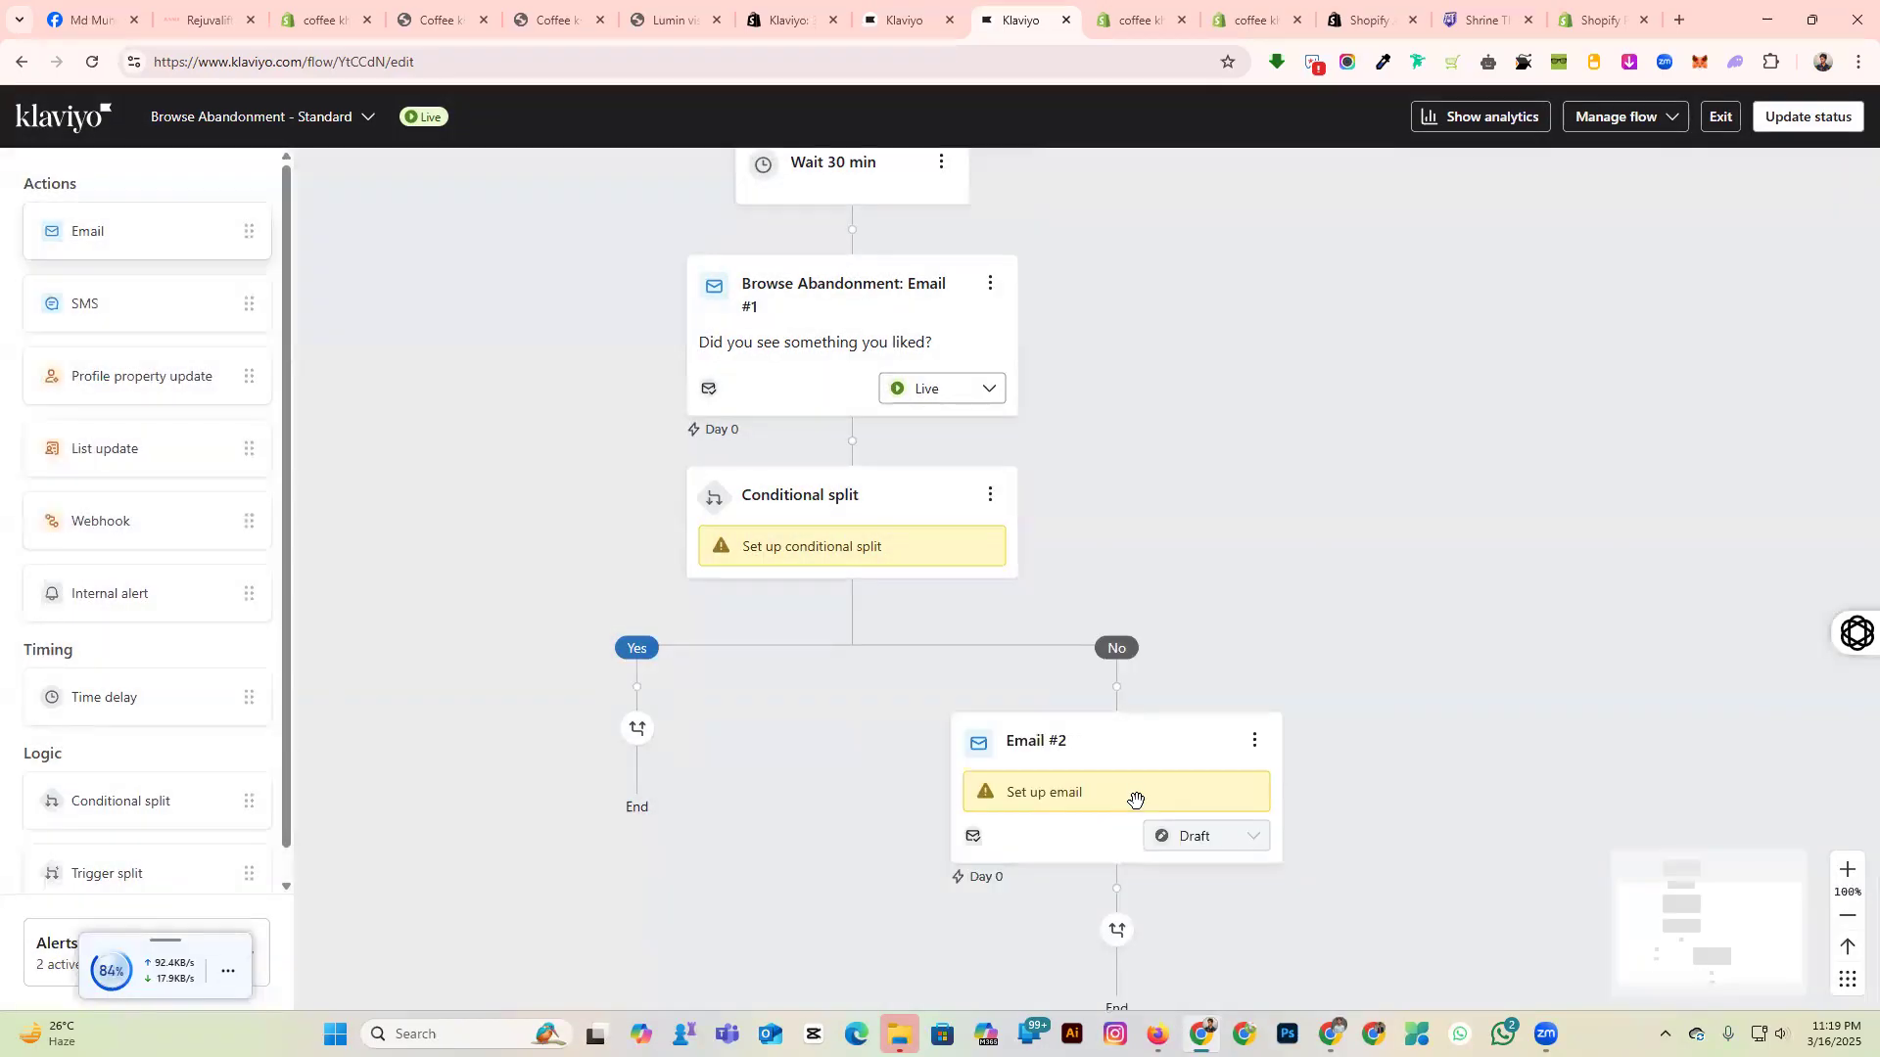
# Set the split condition to What someone has done (or not done), Bounced Email at least once in the last 30 days, and save it.
pyautogui.click(894, 546)
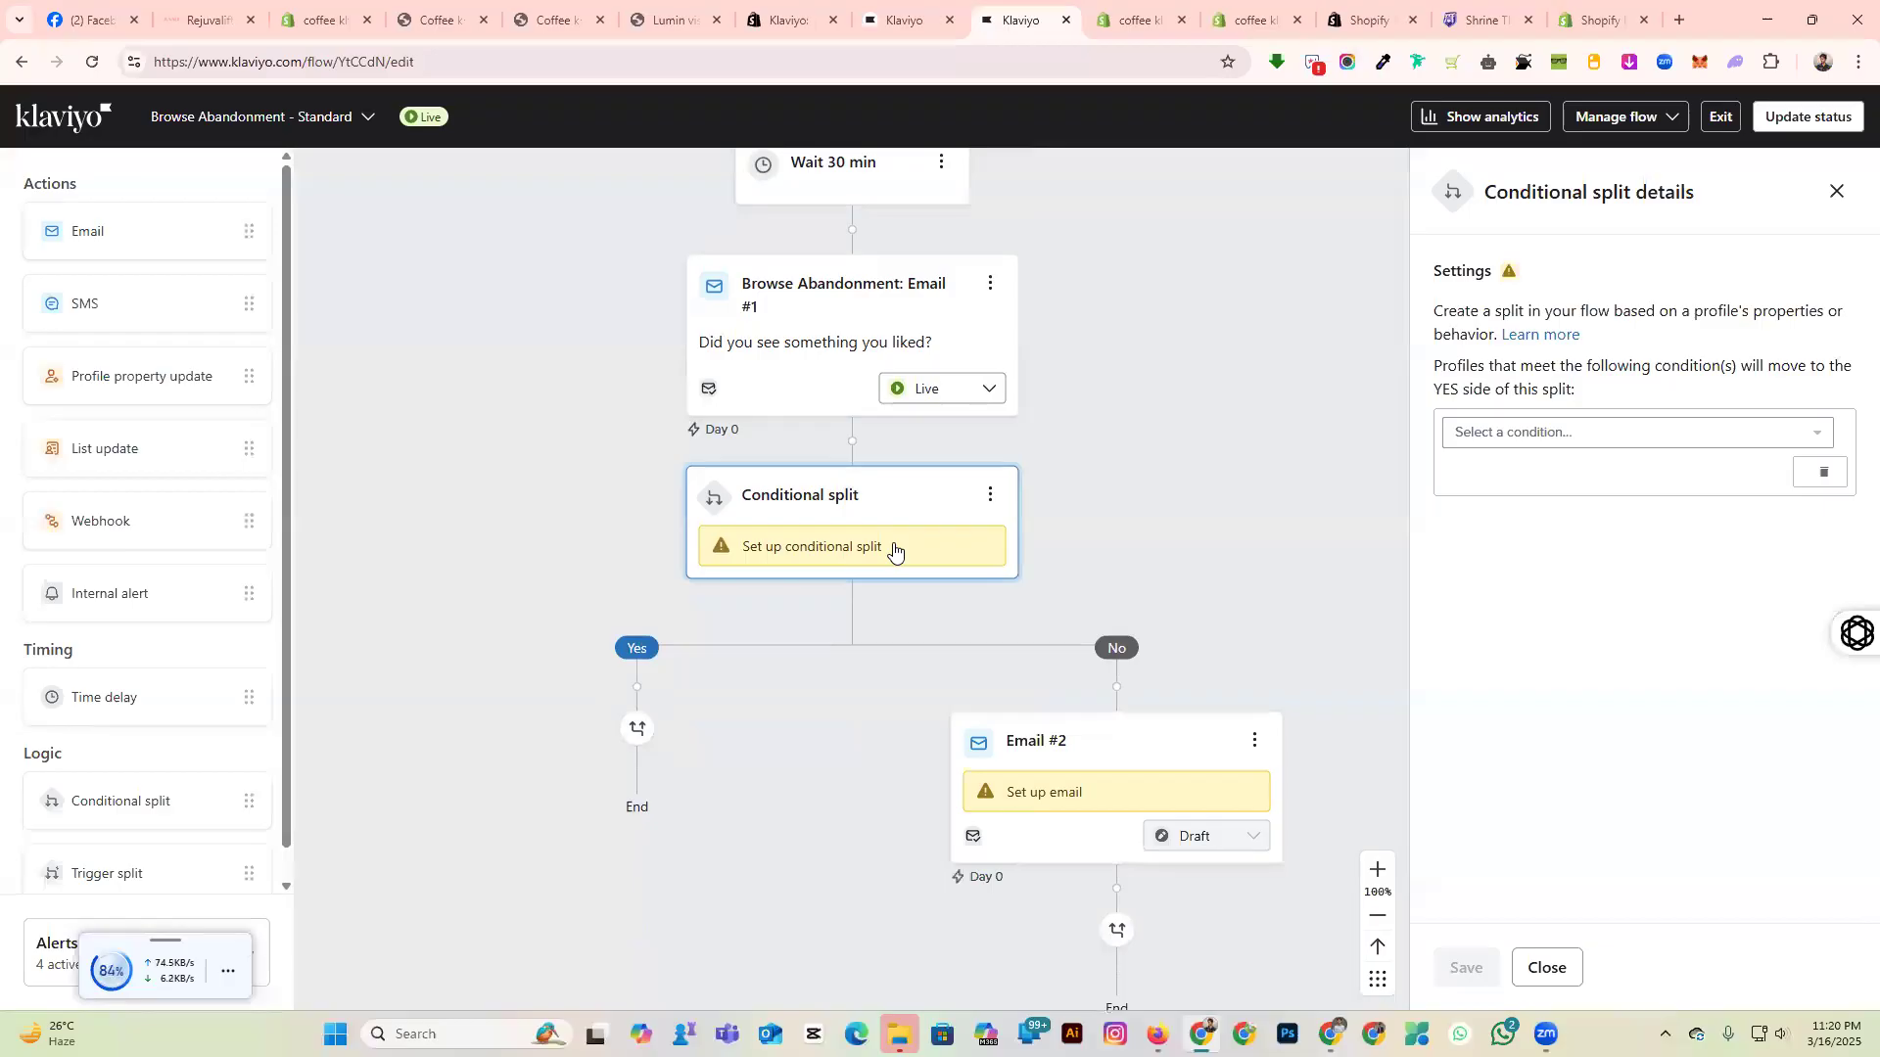
pyautogui.click(1518, 433)
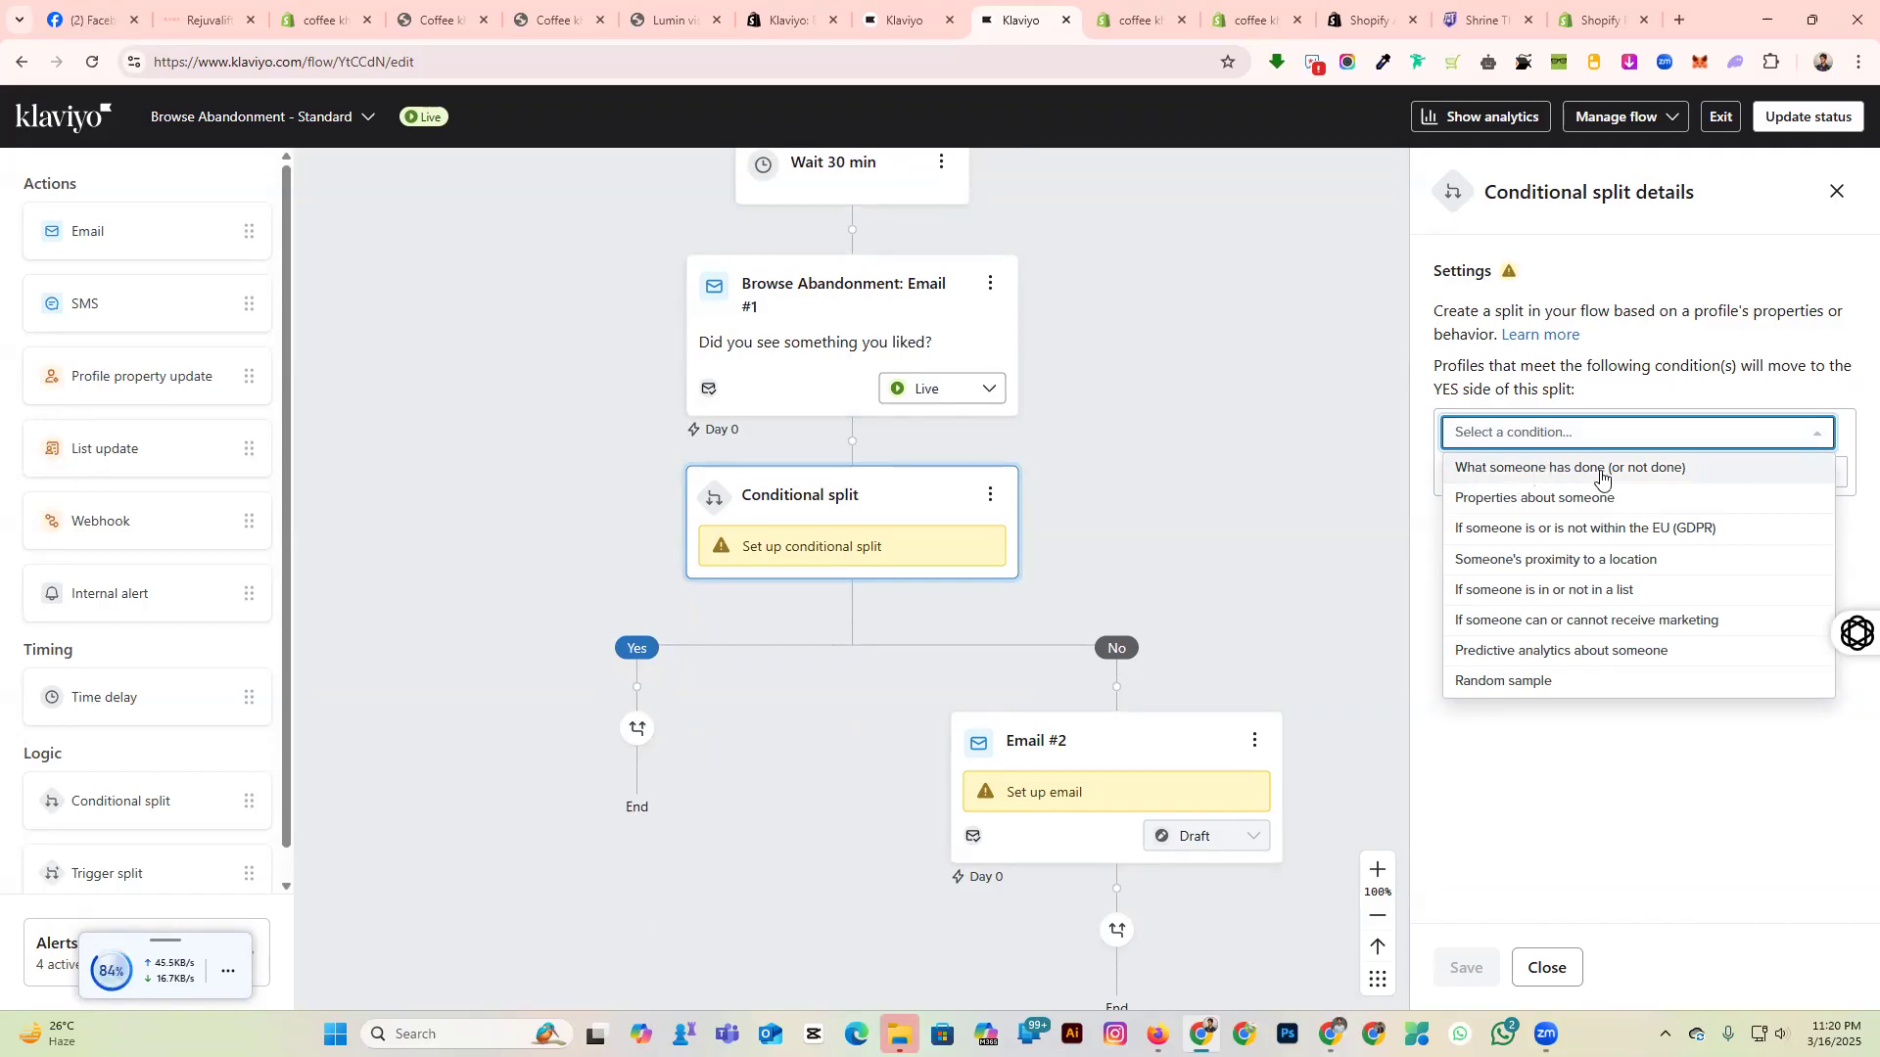
pyautogui.click(1699, 474)
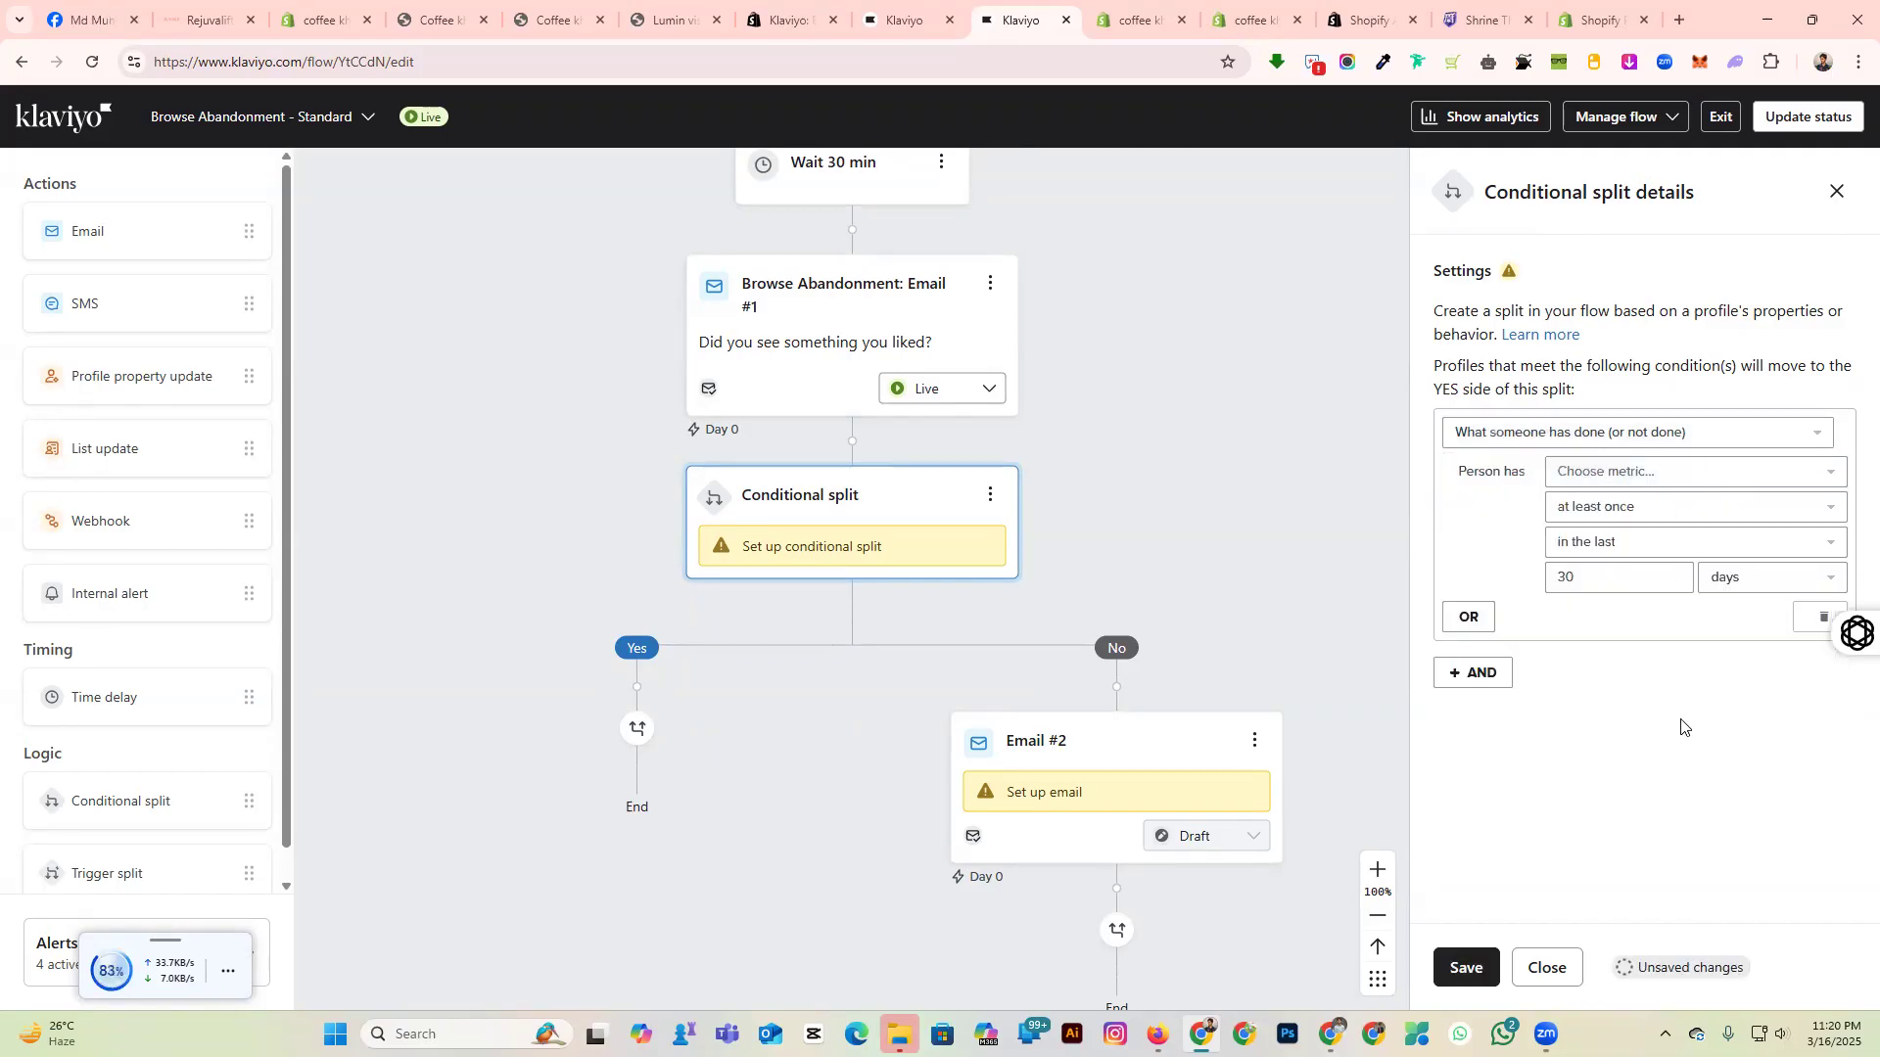
pyautogui.click(1635, 469)
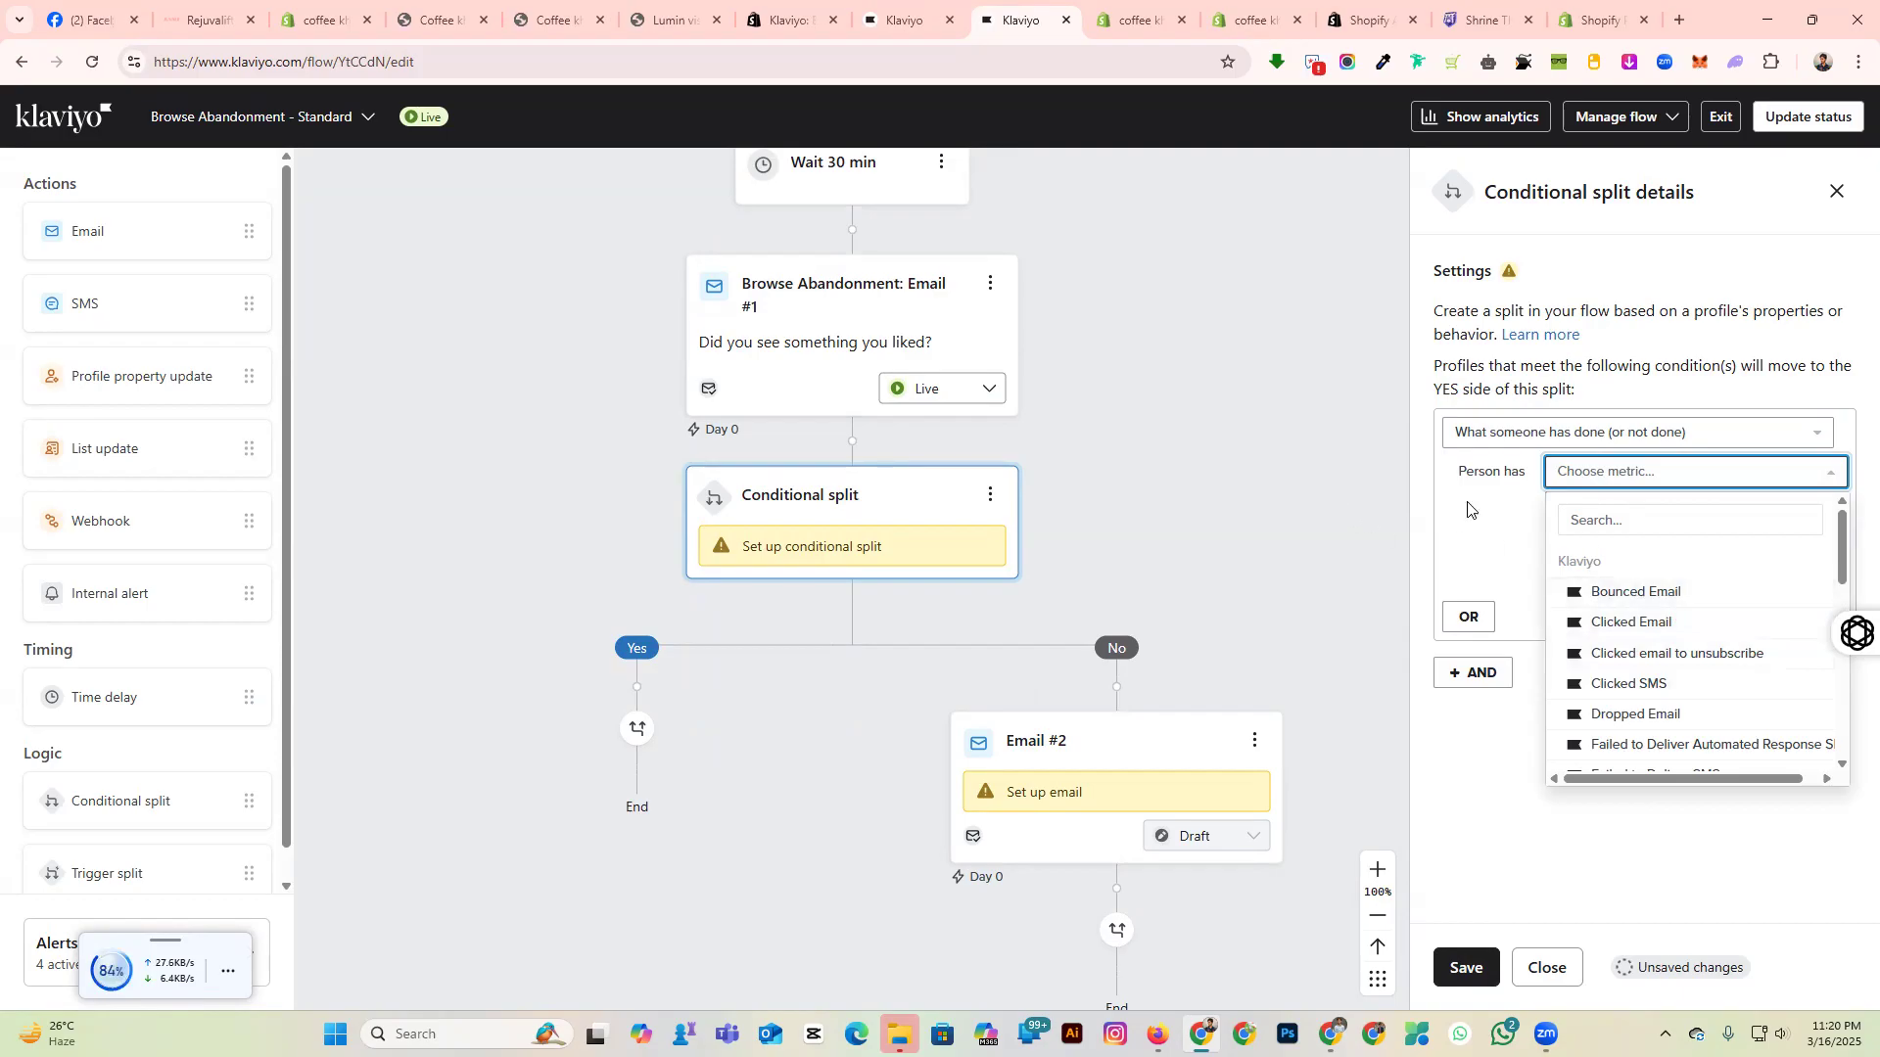
pyautogui.click(1515, 497)
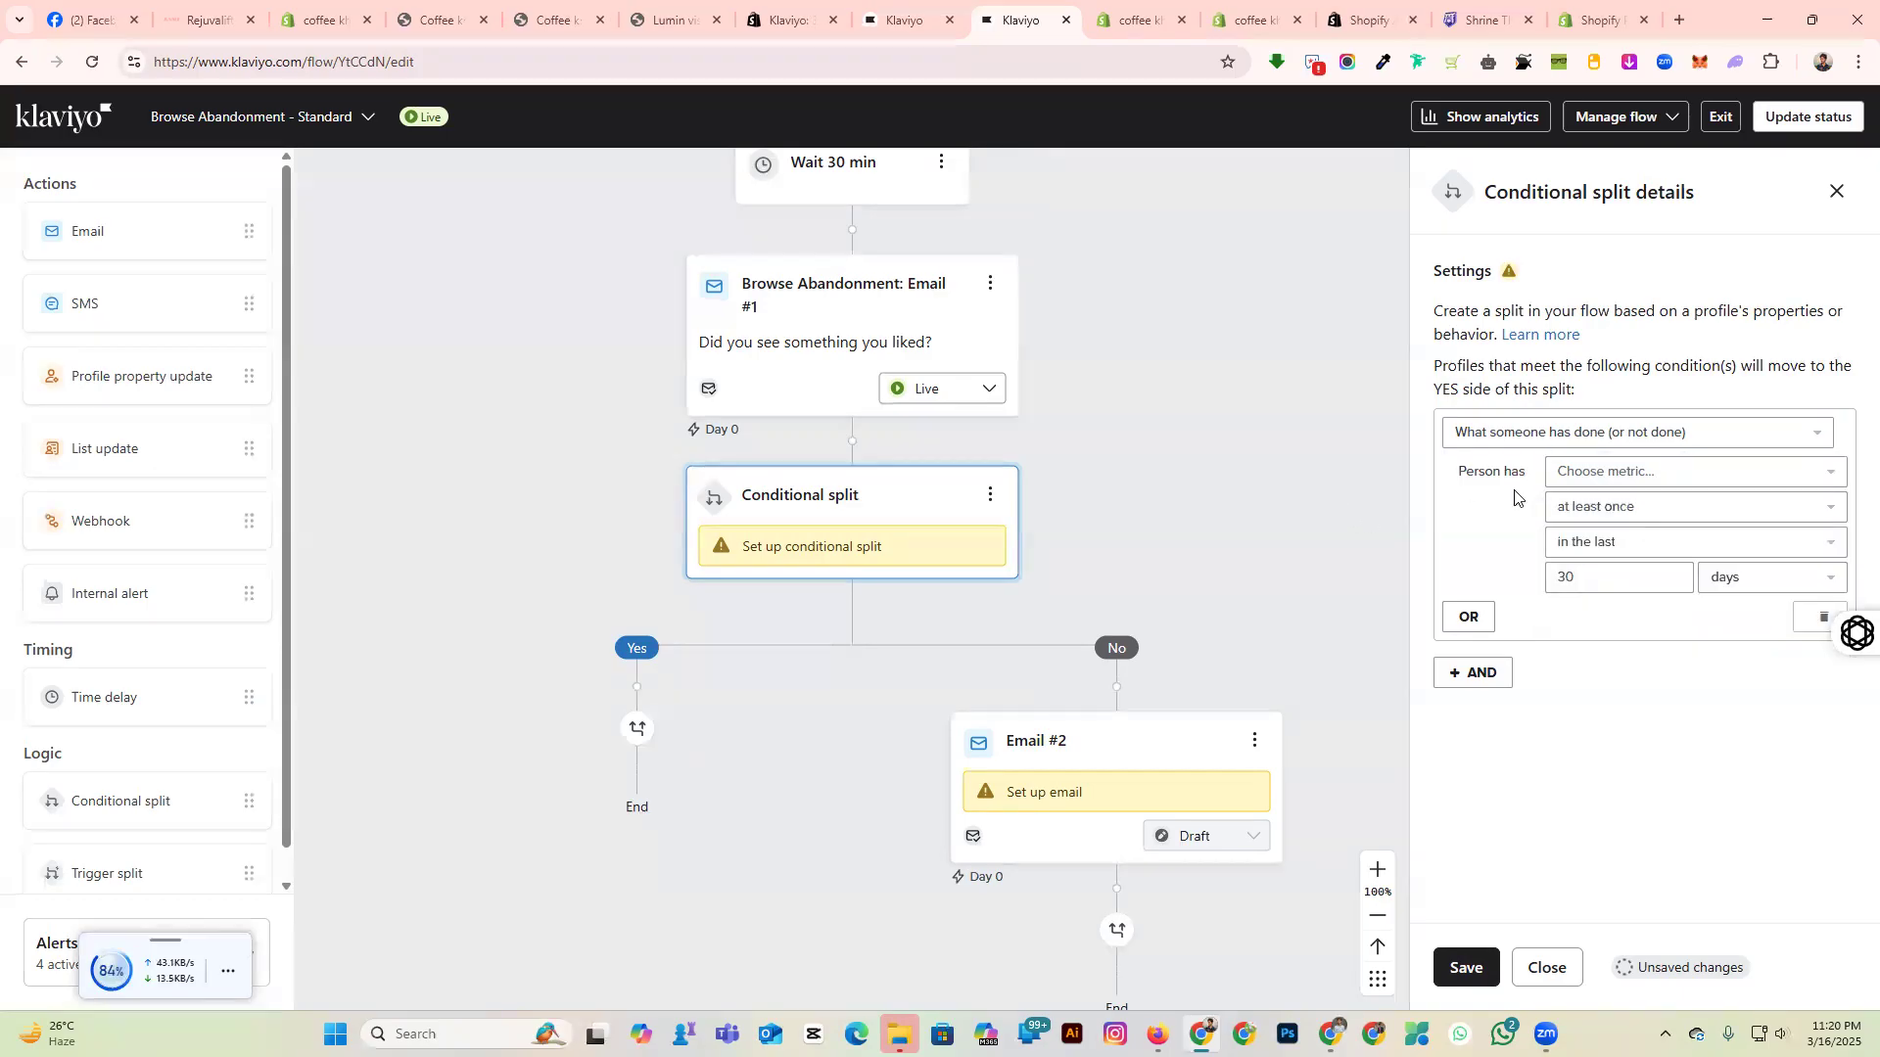
pyautogui.click(1592, 480)
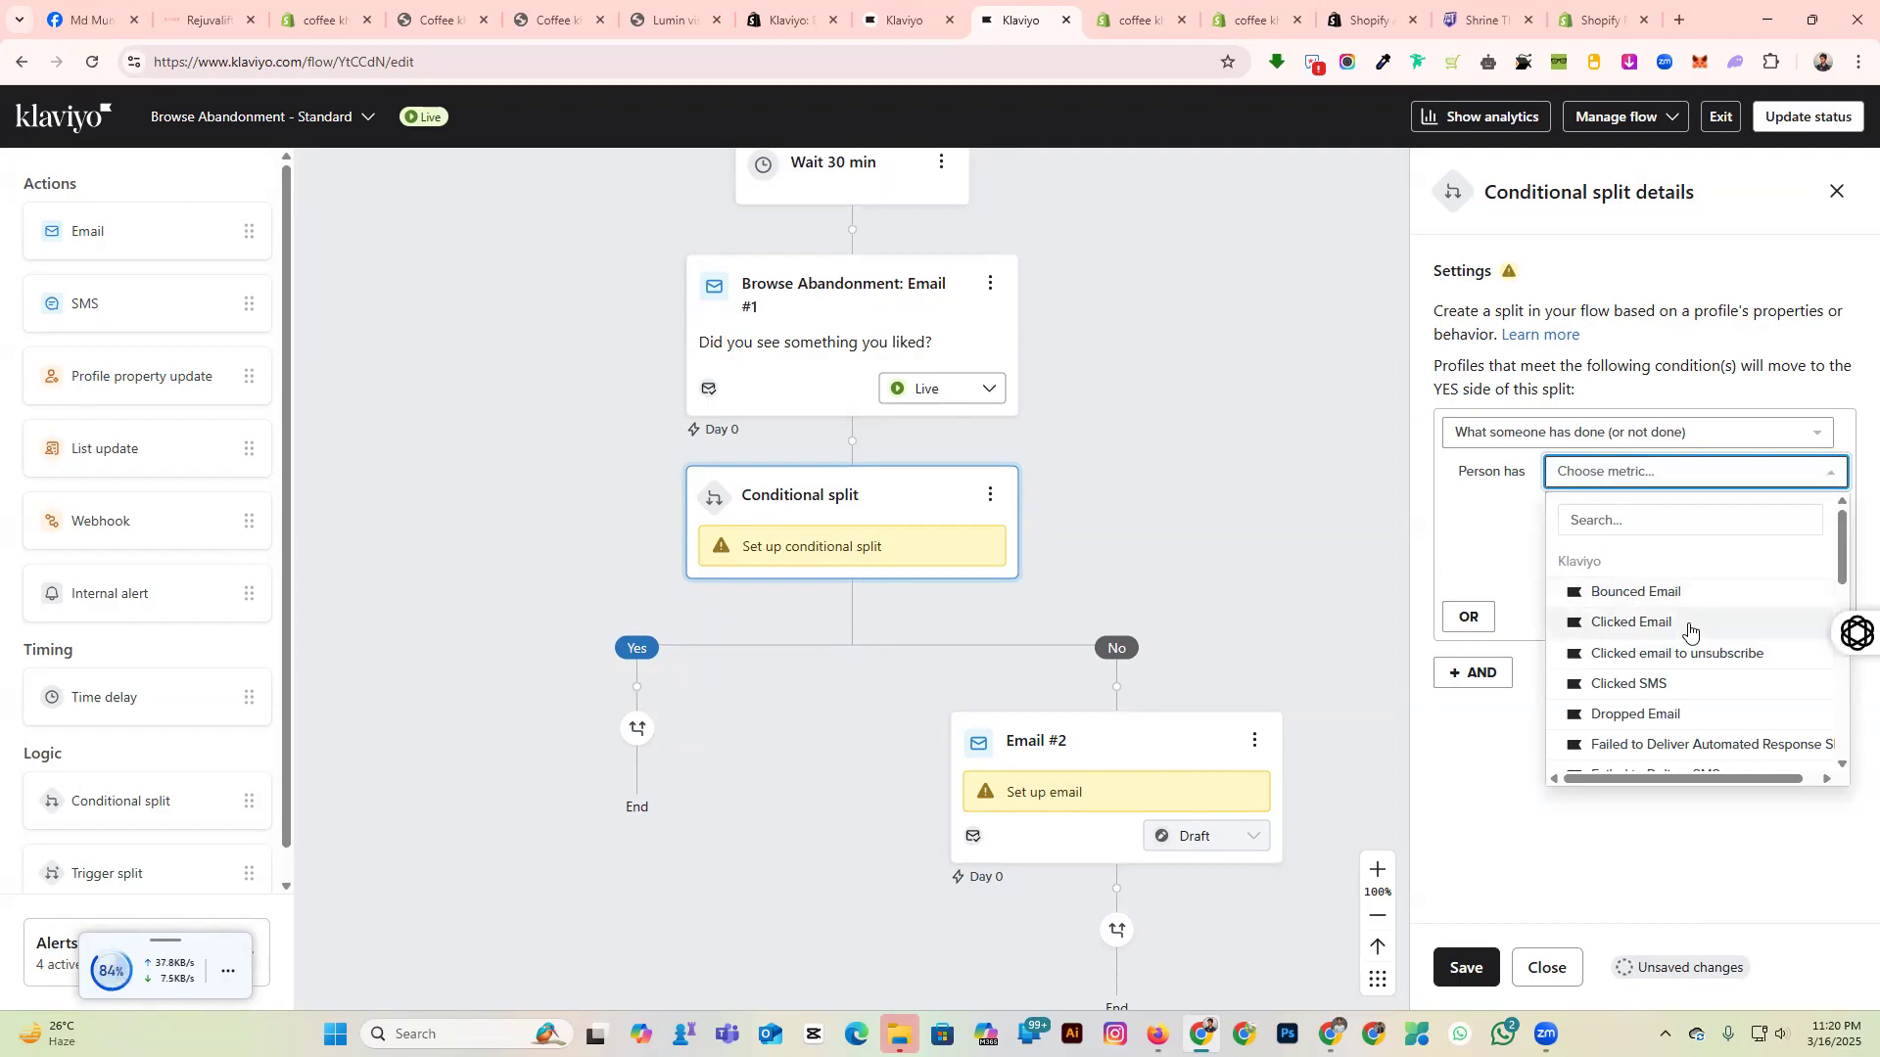
pyautogui.click(1695, 591)
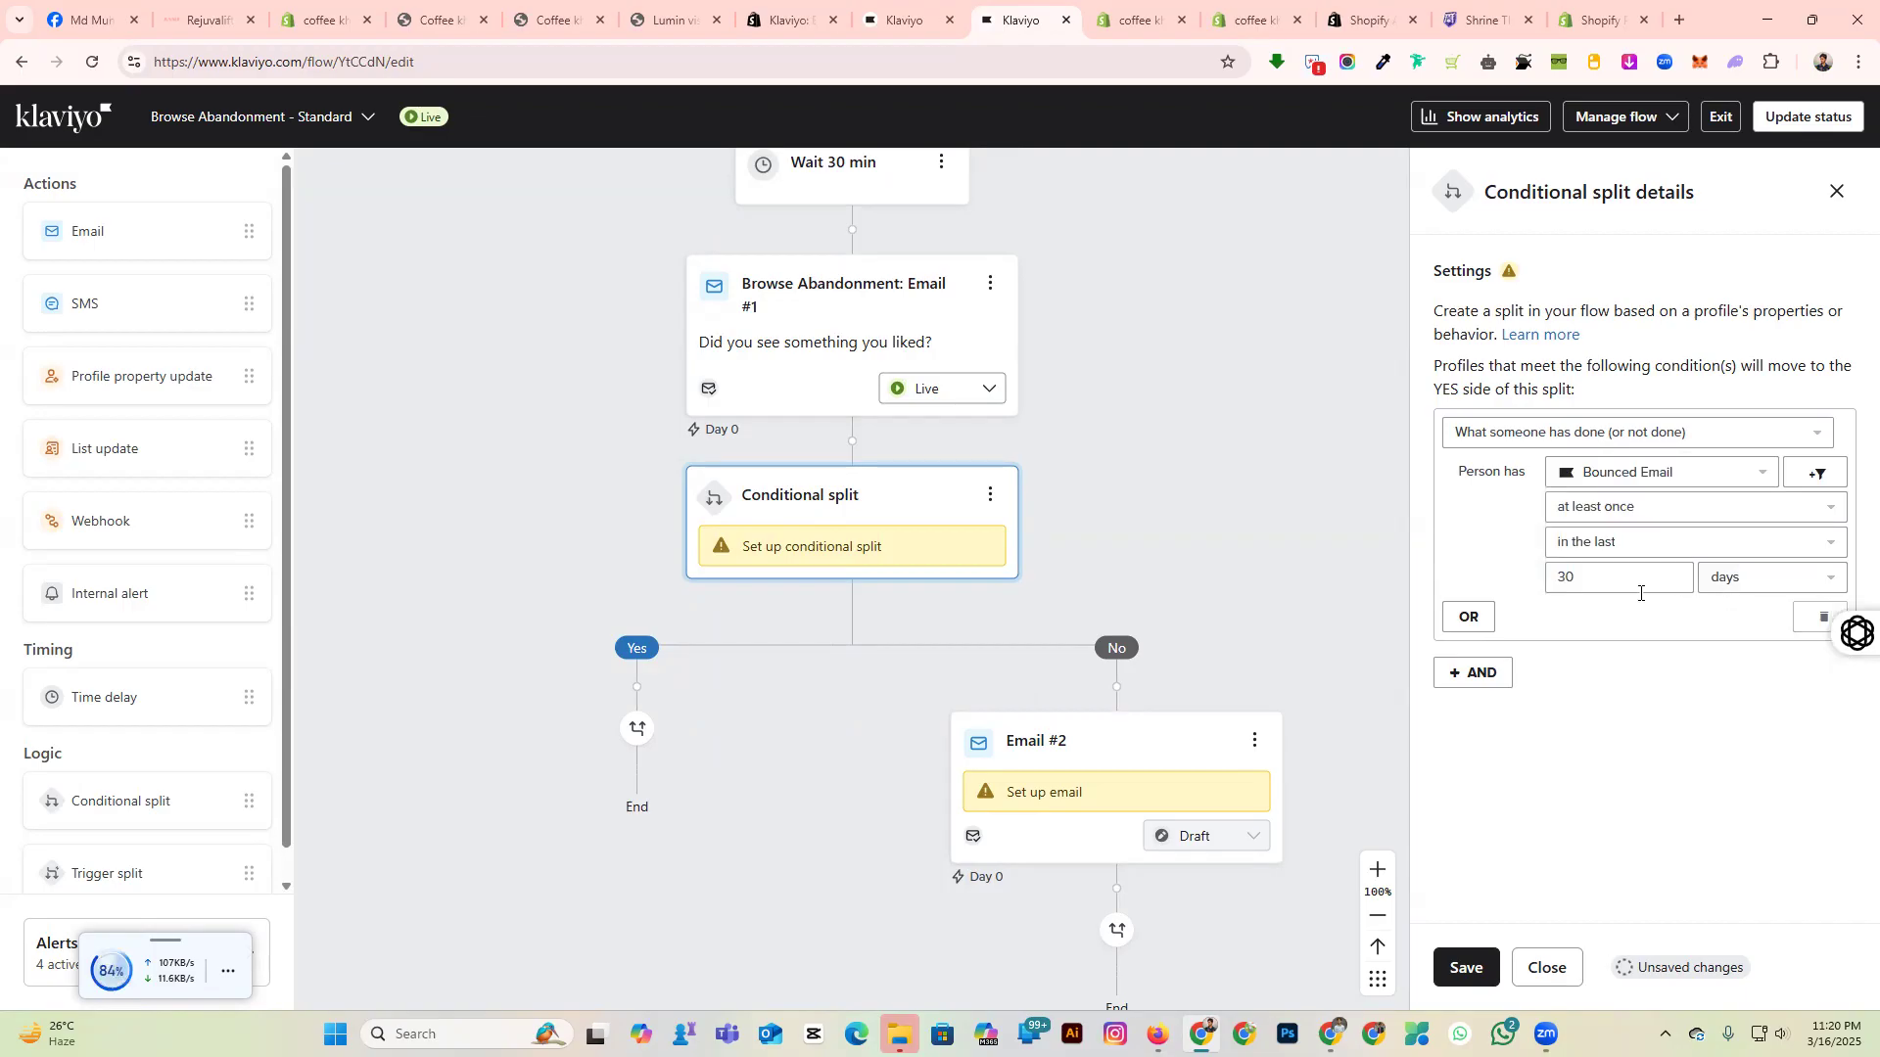
pyautogui.moveTo(1600, 581); pyautogui.dragTo(1544, 584)
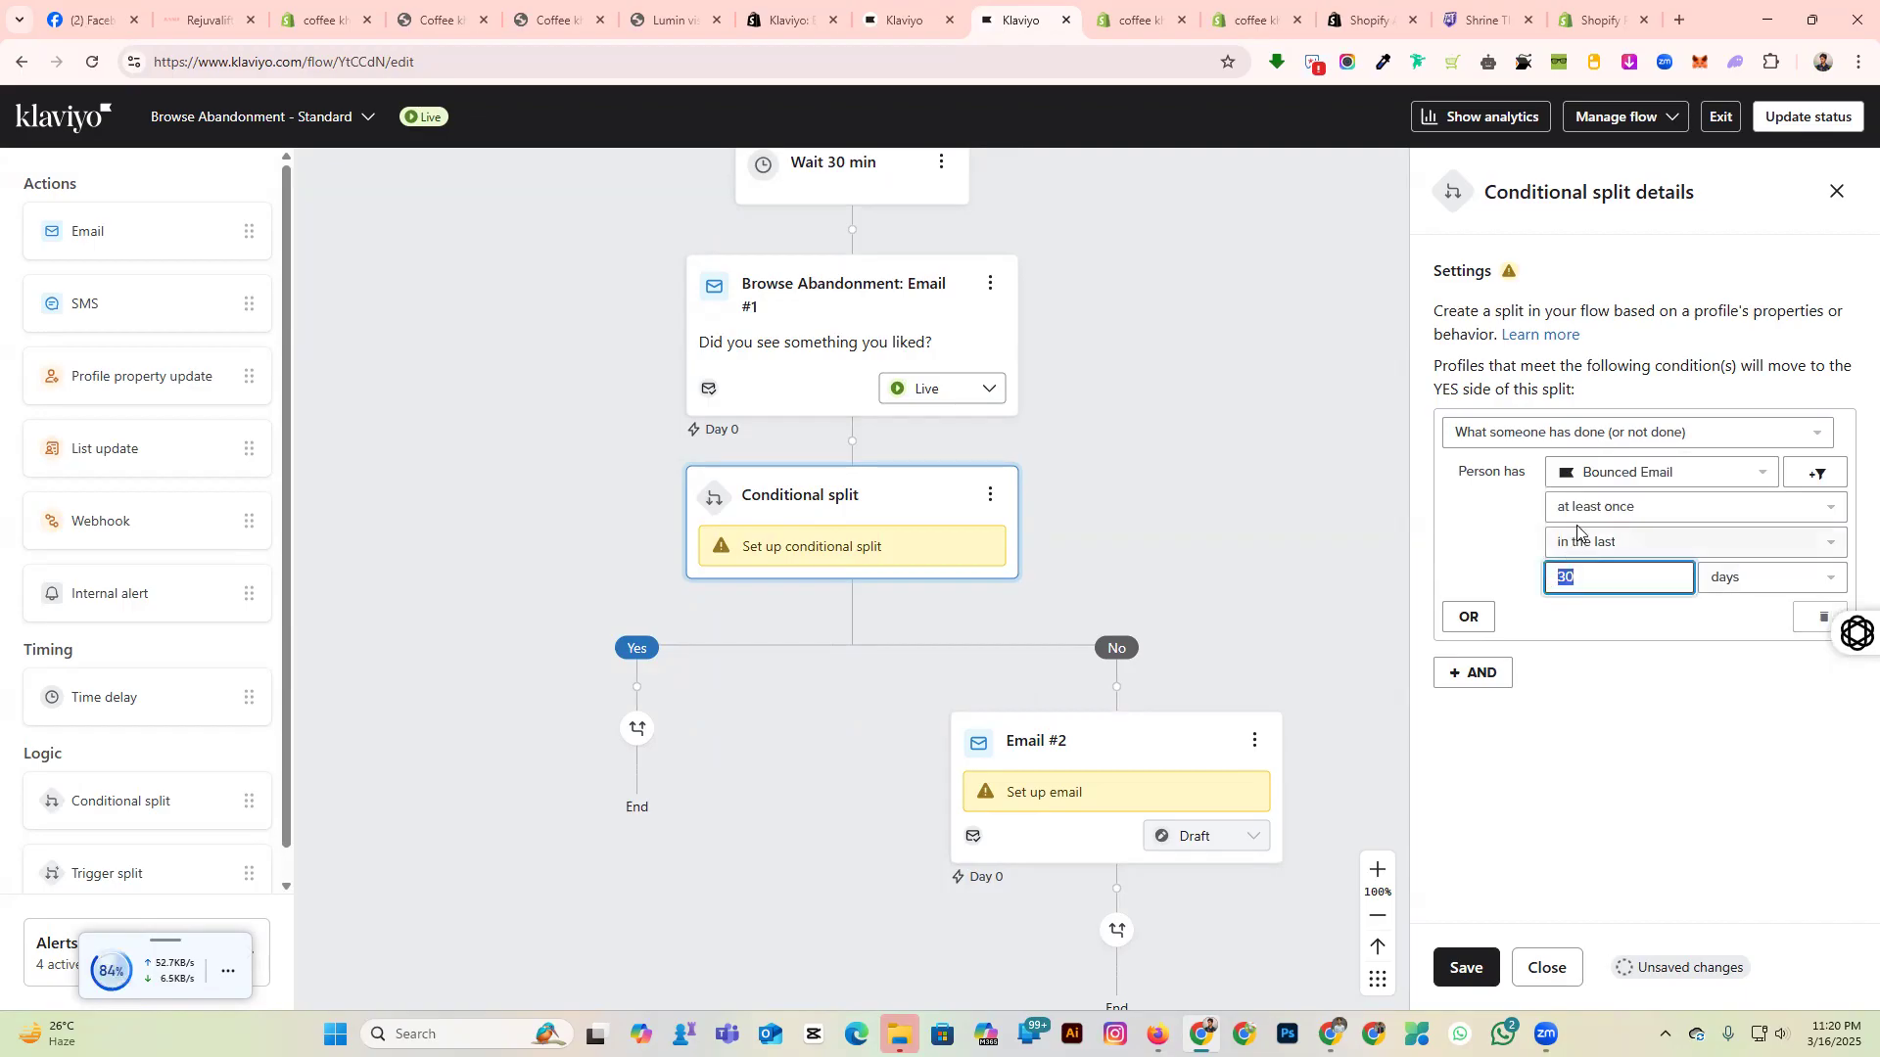
pyautogui.click(1466, 486)
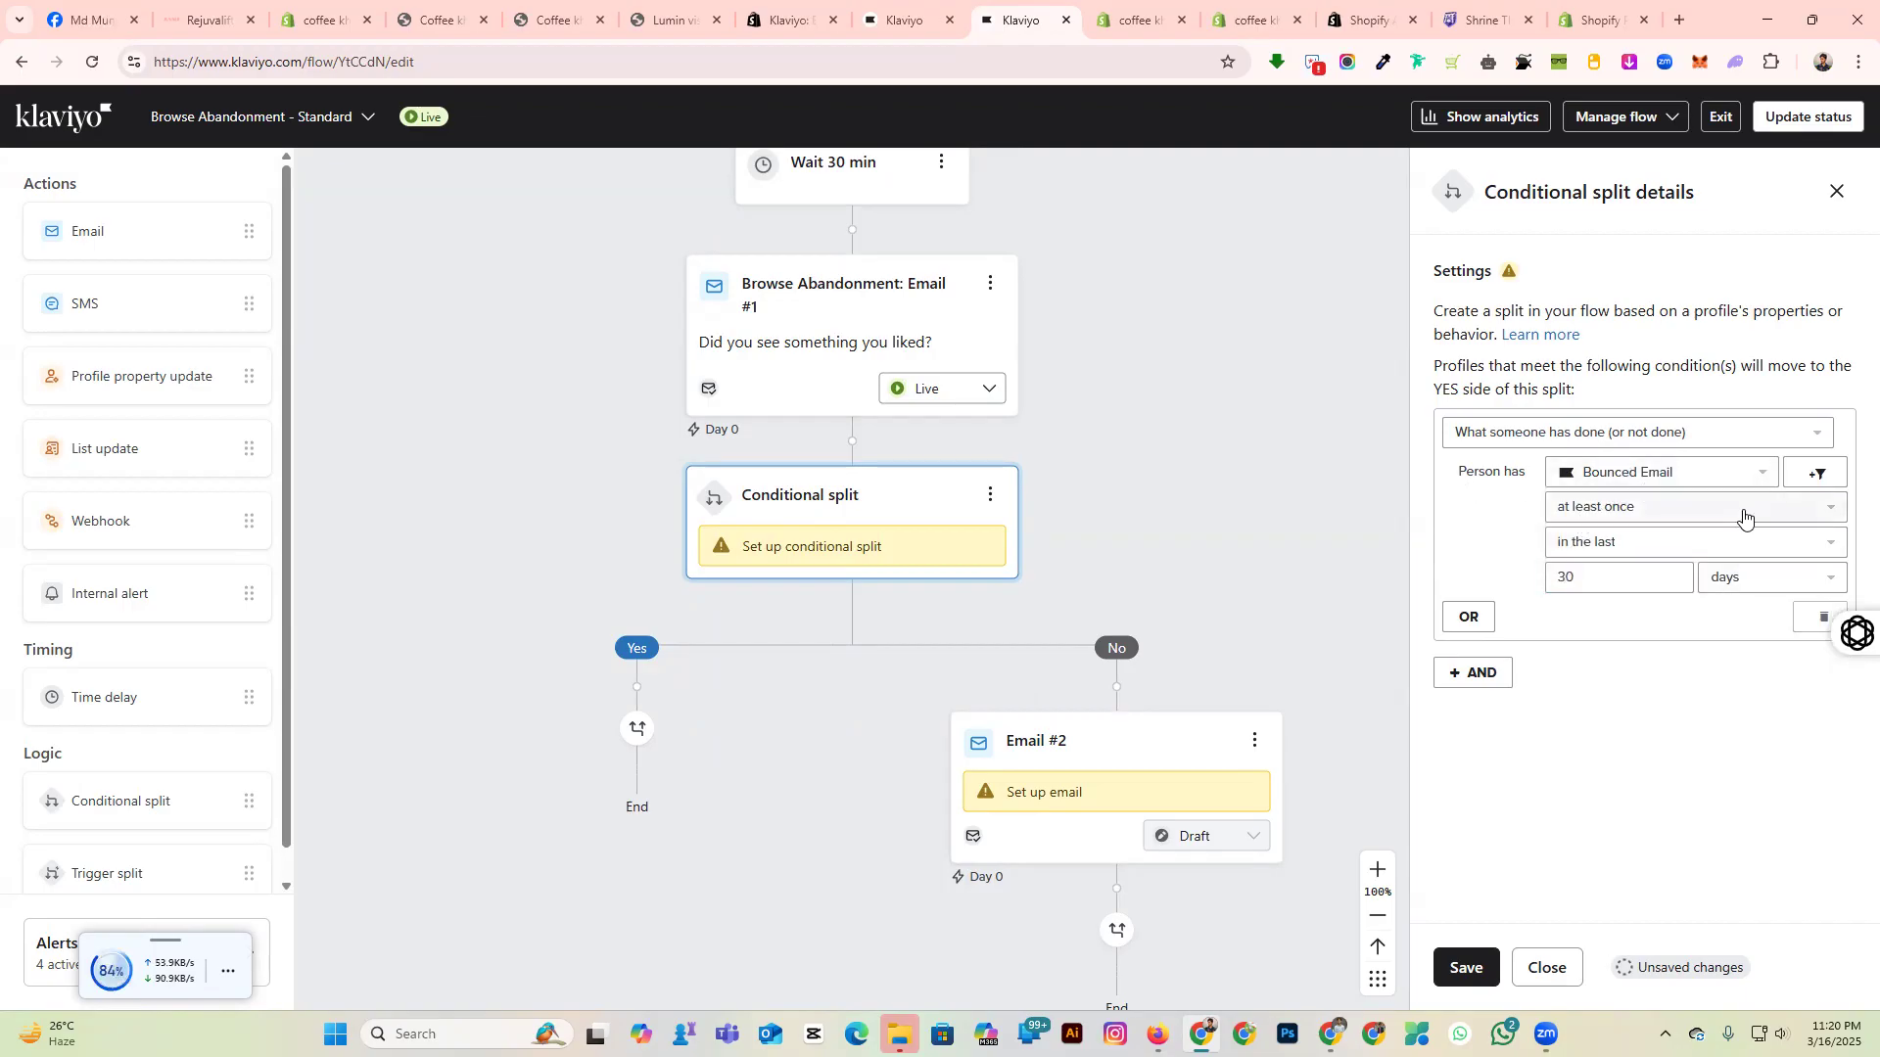
pyautogui.click(1459, 968)
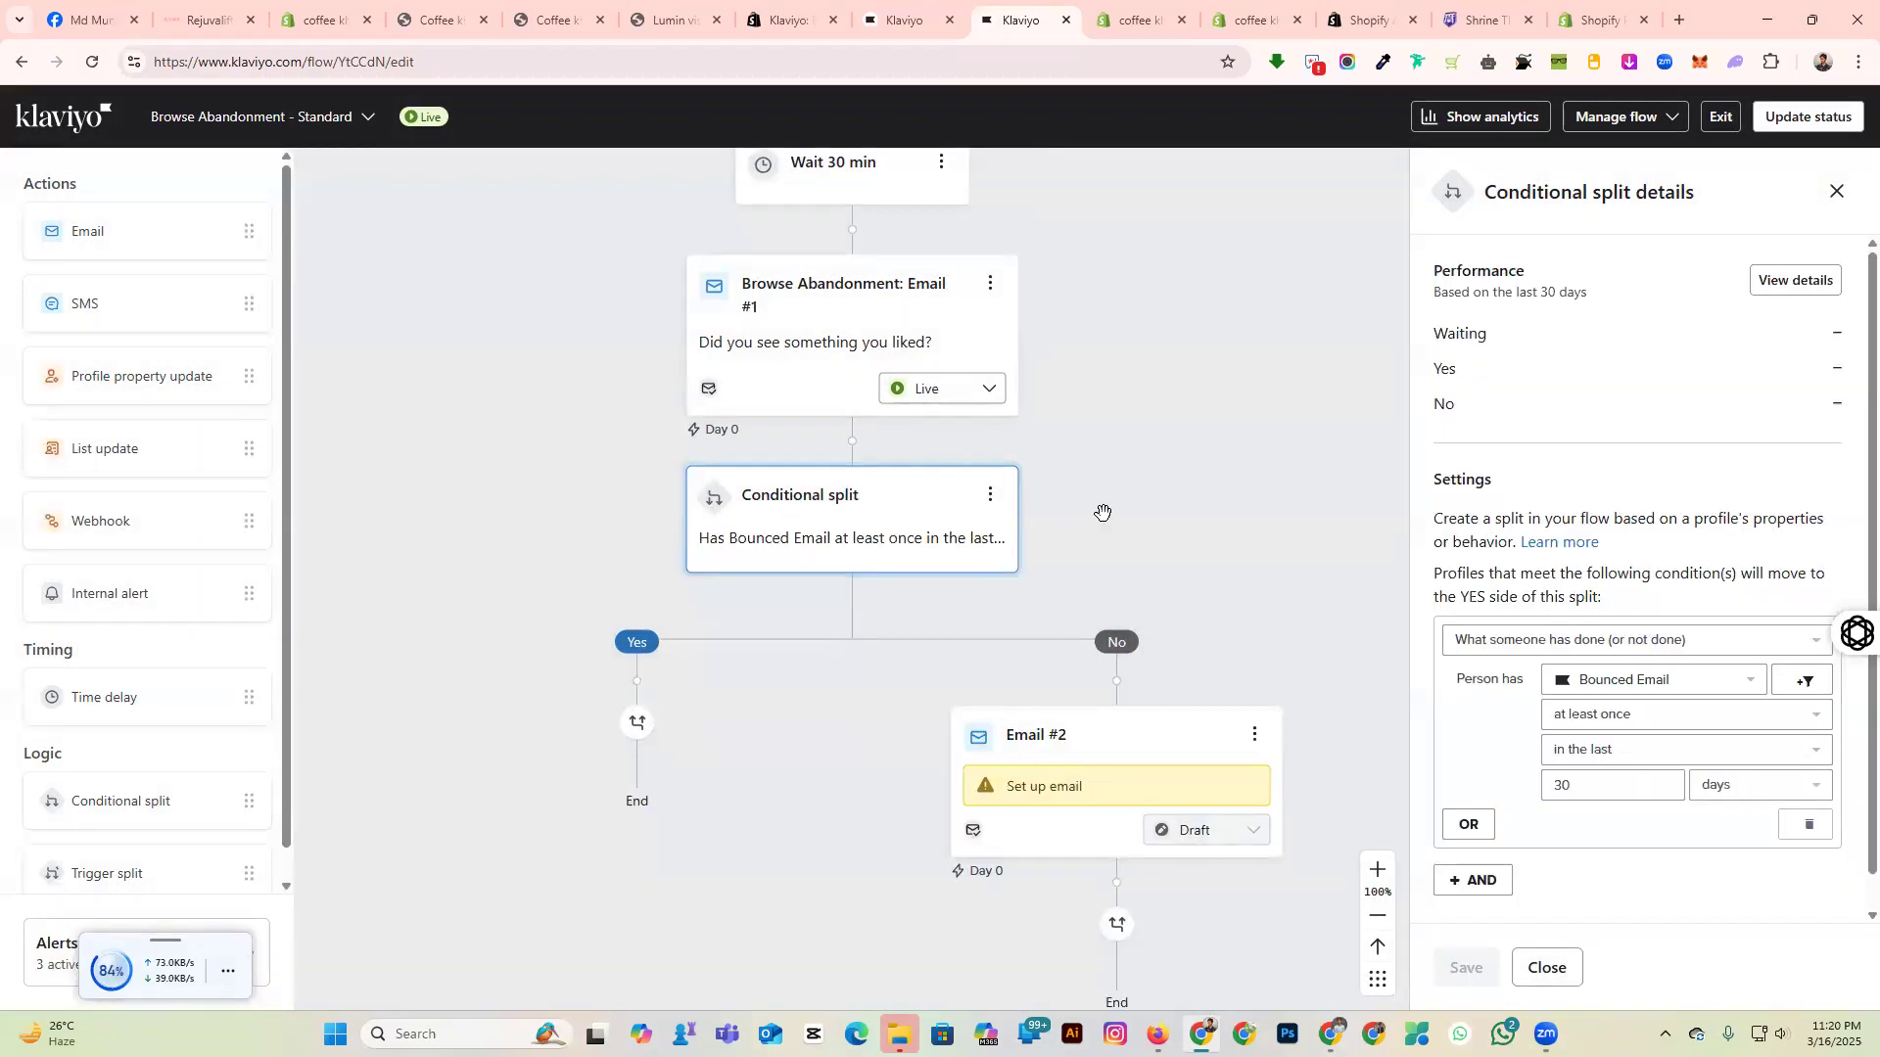
# Check the conditional split's available actions and its list of condition types.
pyautogui.click(990, 500)
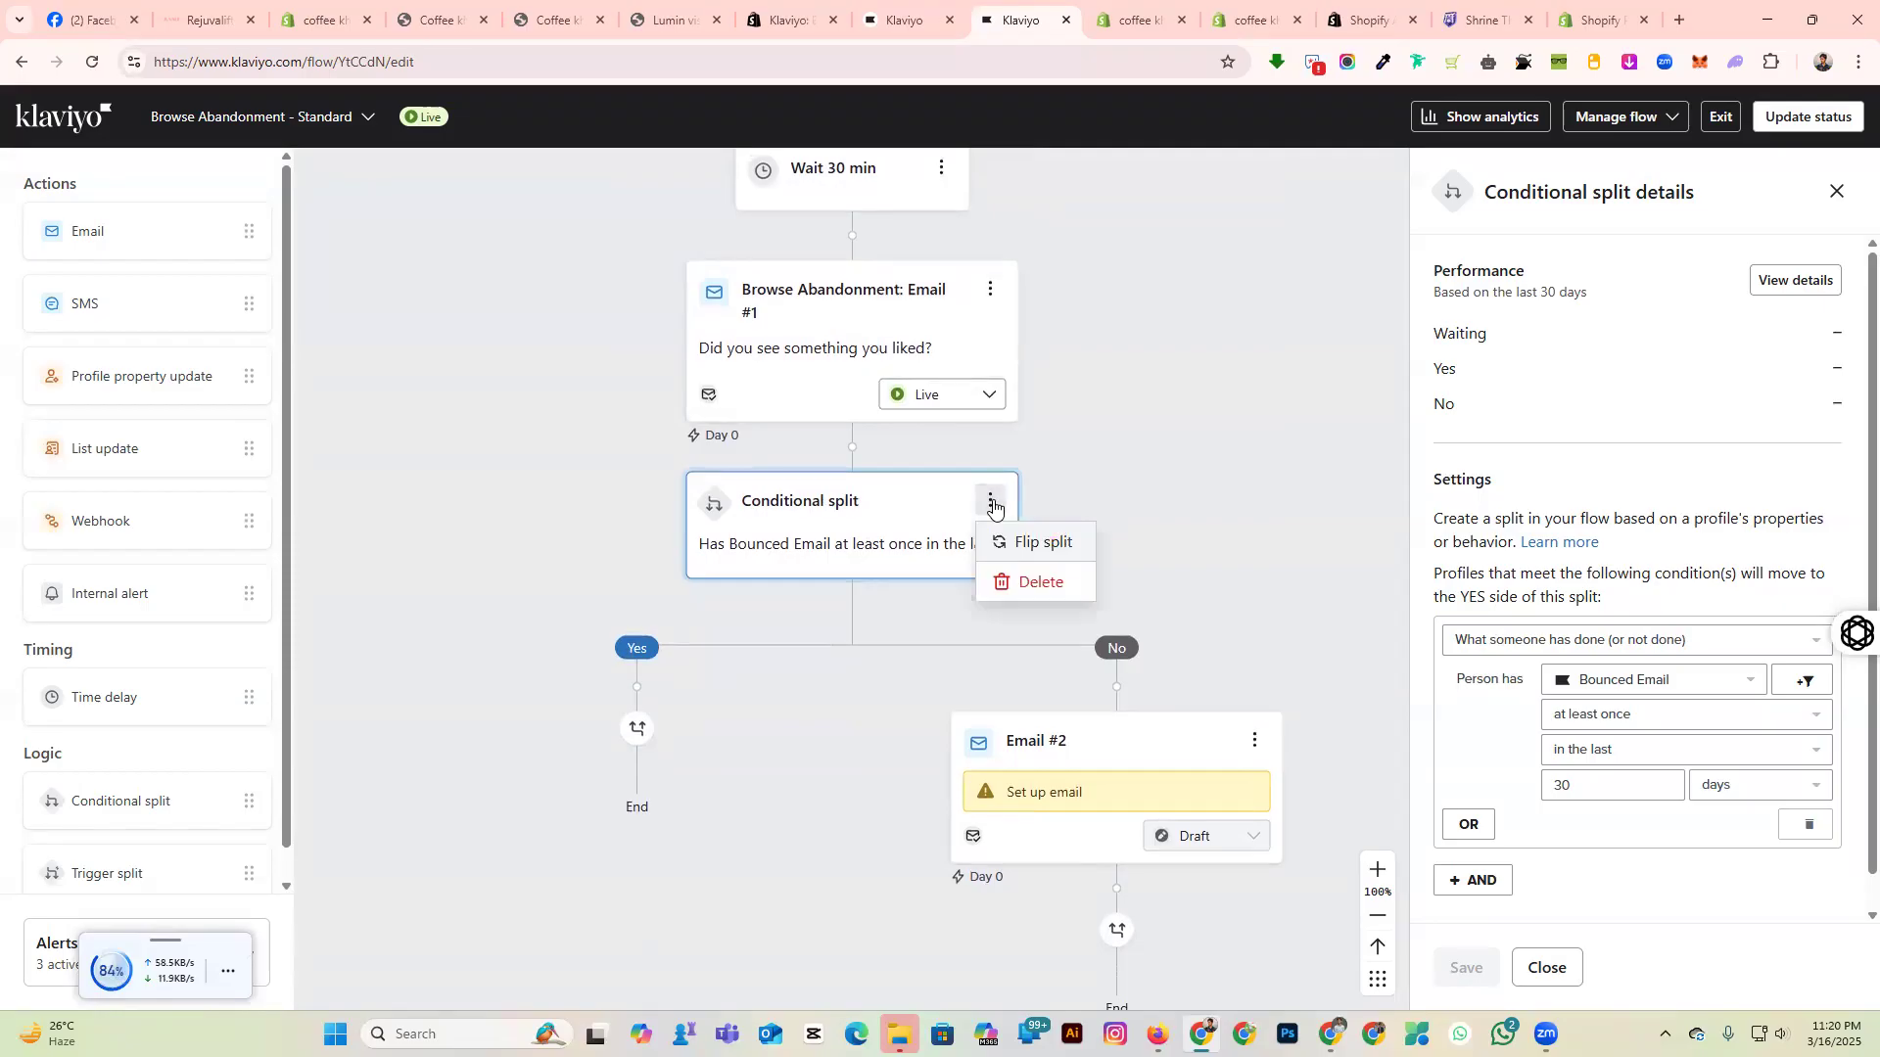
pyautogui.click(1660, 641)
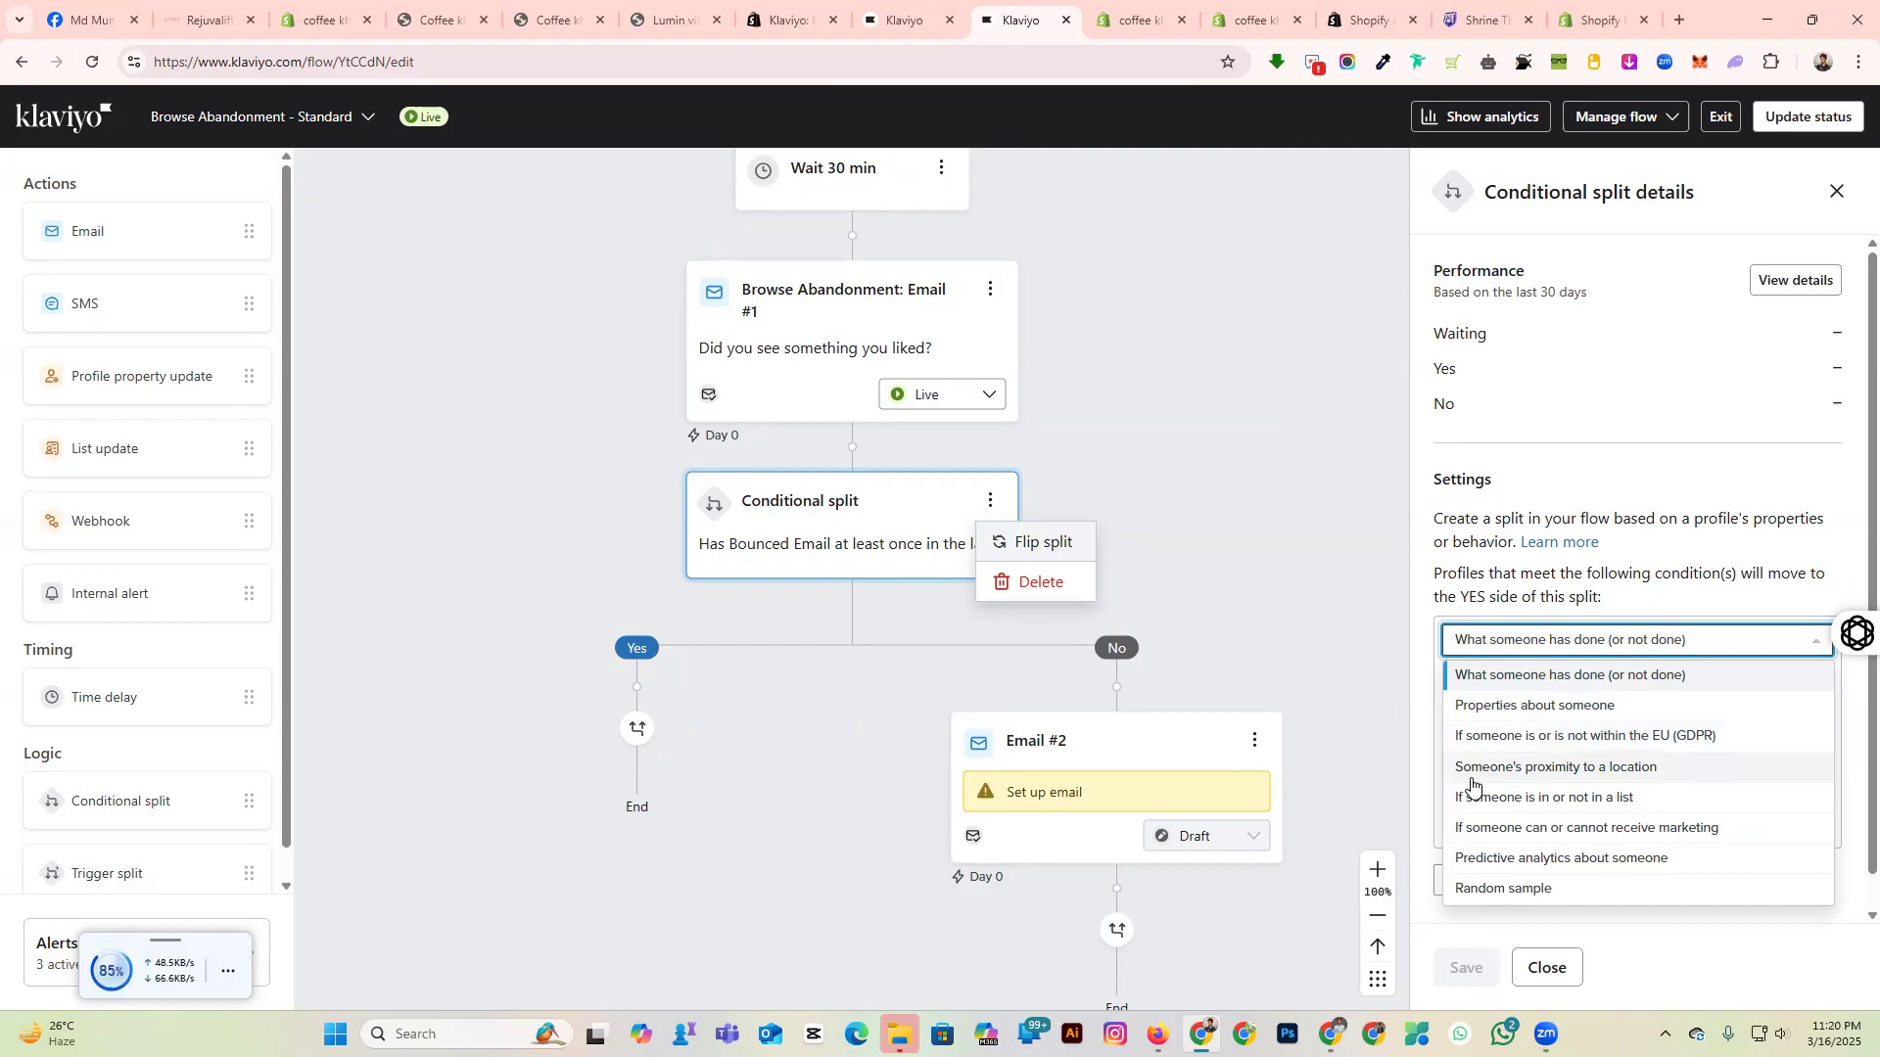
pyautogui.click(1616, 675)
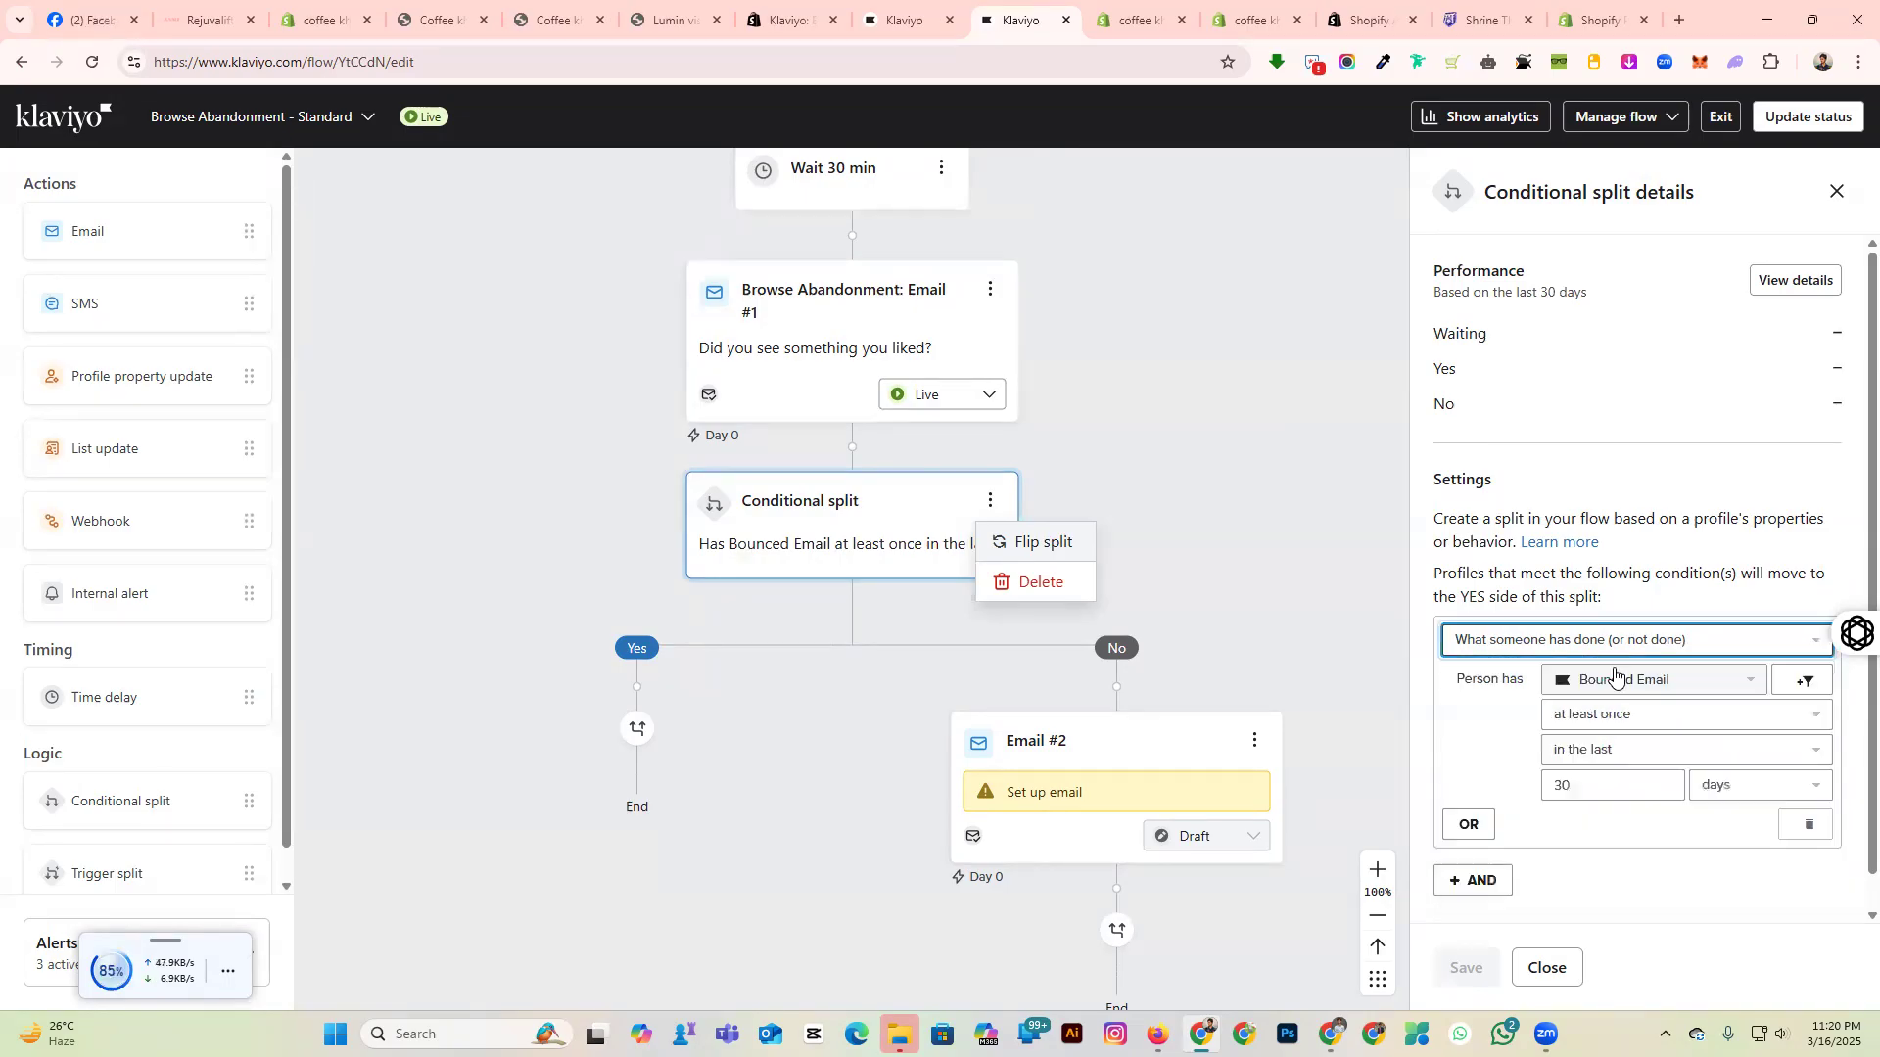
pyautogui.click(1548, 968)
pyautogui.click(1400, 507)
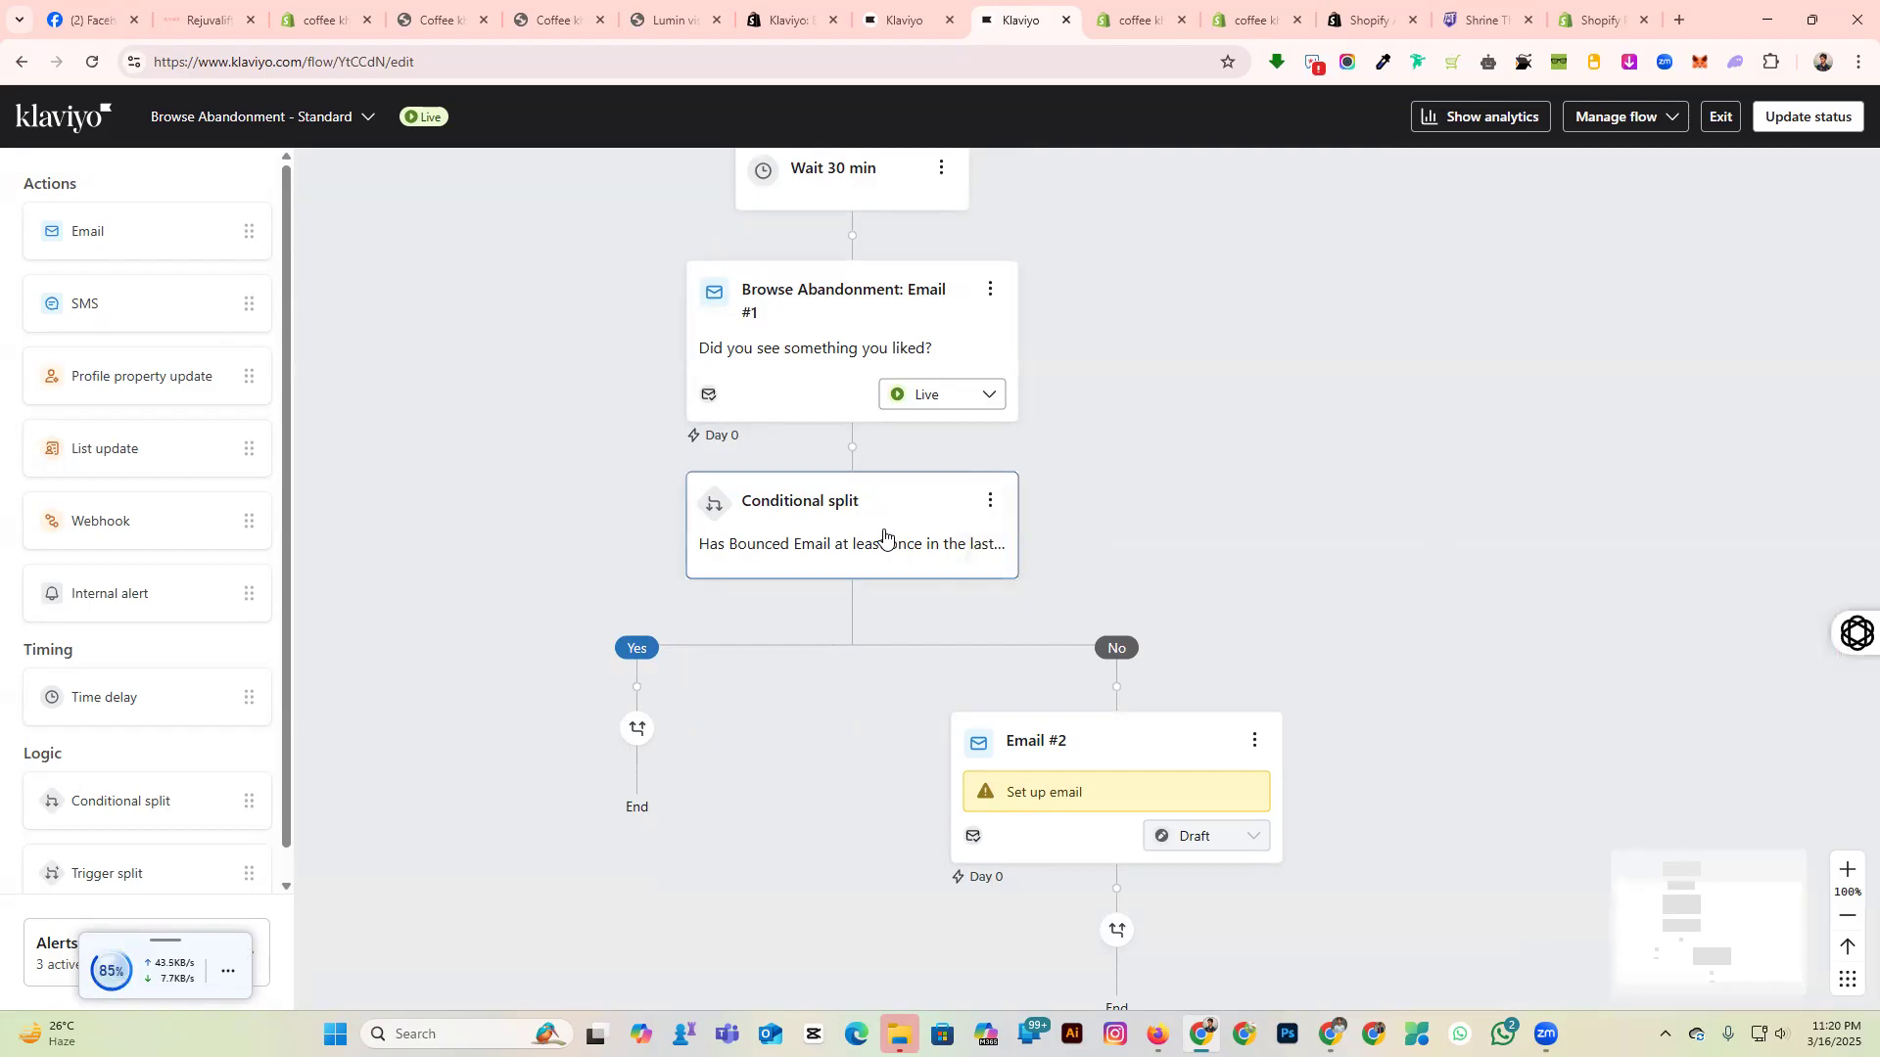
pyautogui.click(931, 513)
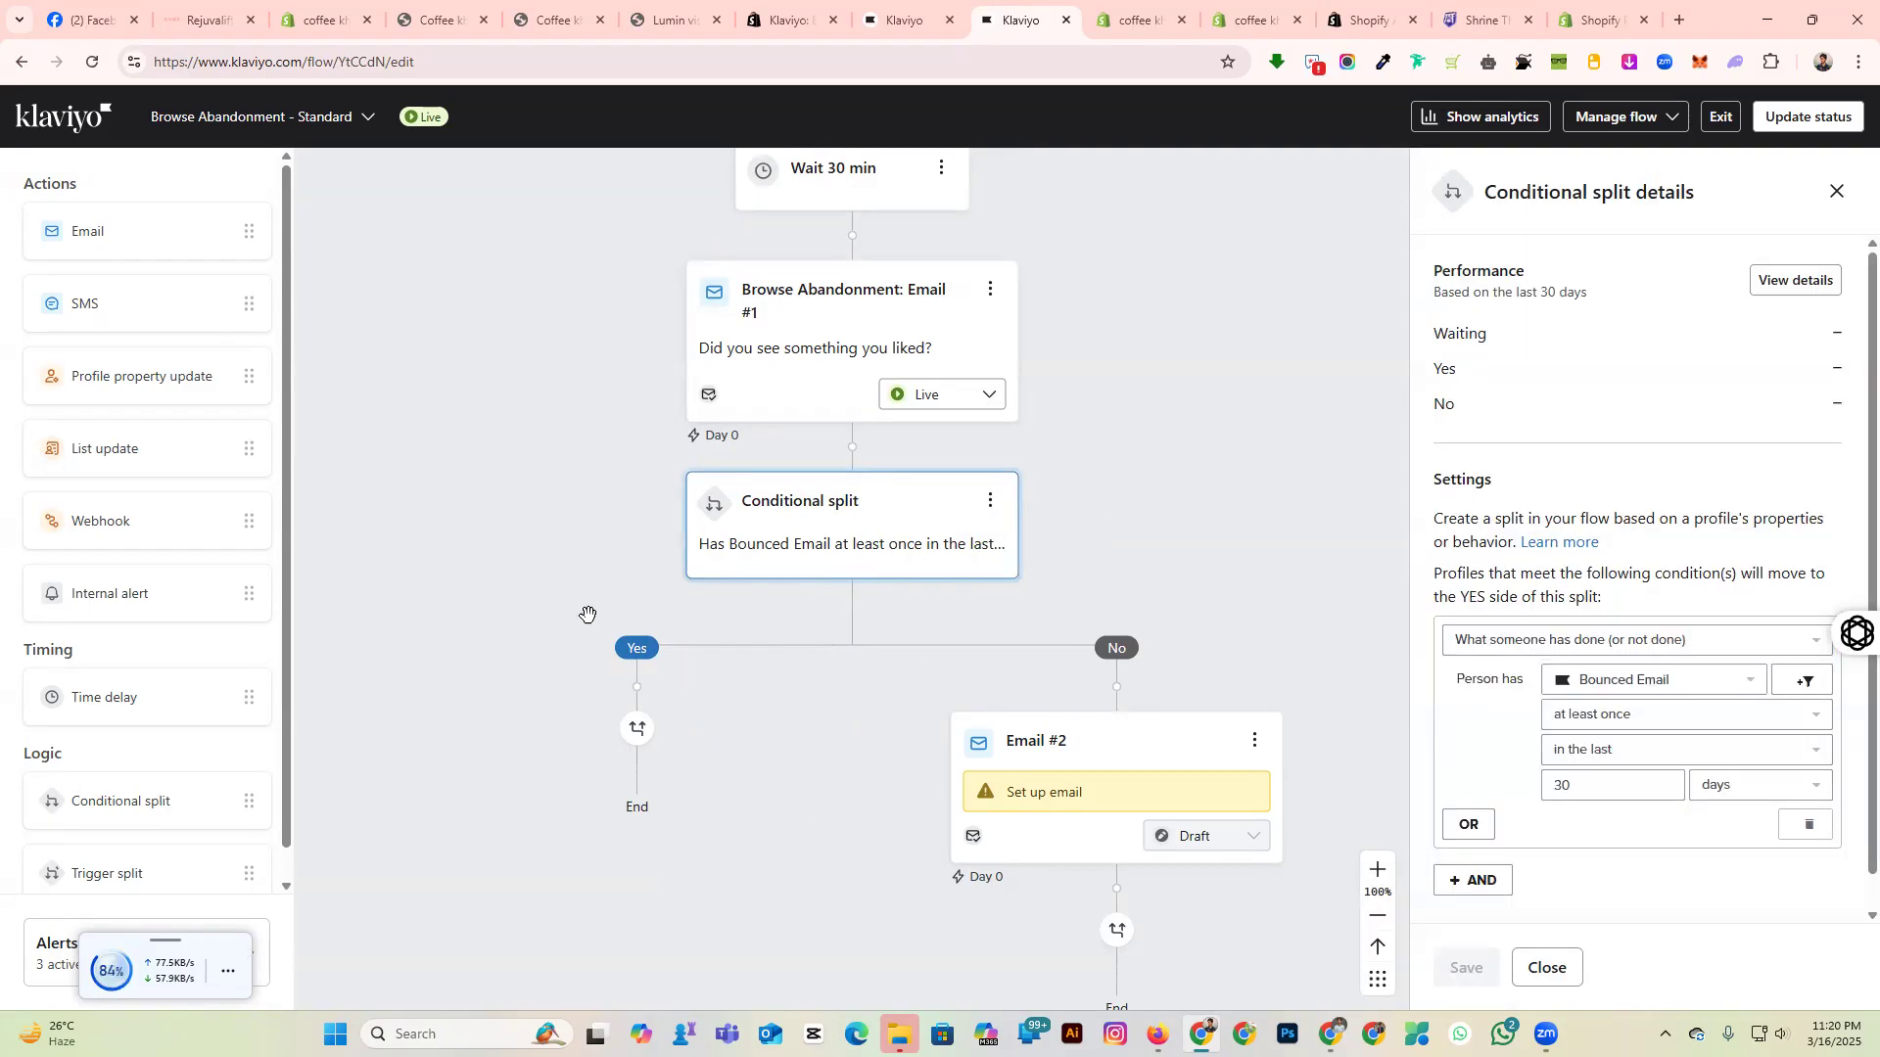
# Check the setup fields and available actions of Email #2 and the flow's status update options.
pyautogui.click(1214, 759)
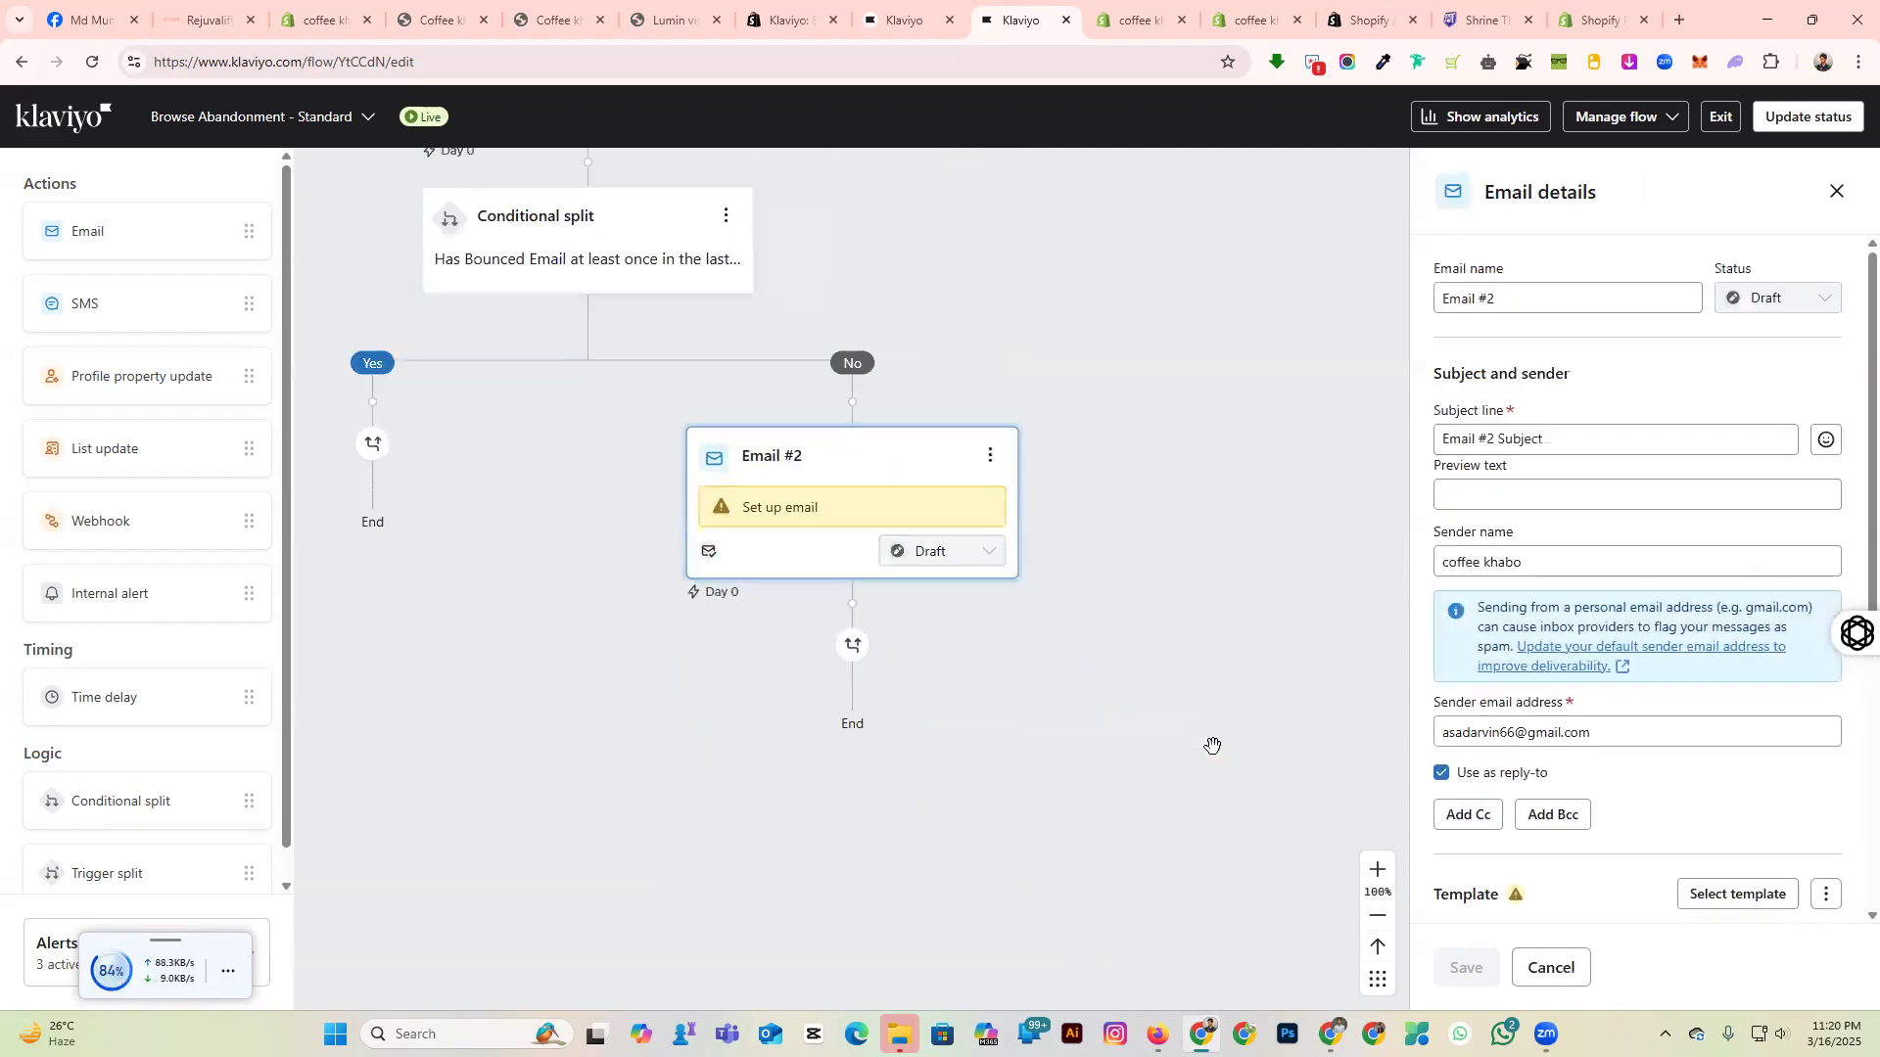
pyautogui.click(1788, 120)
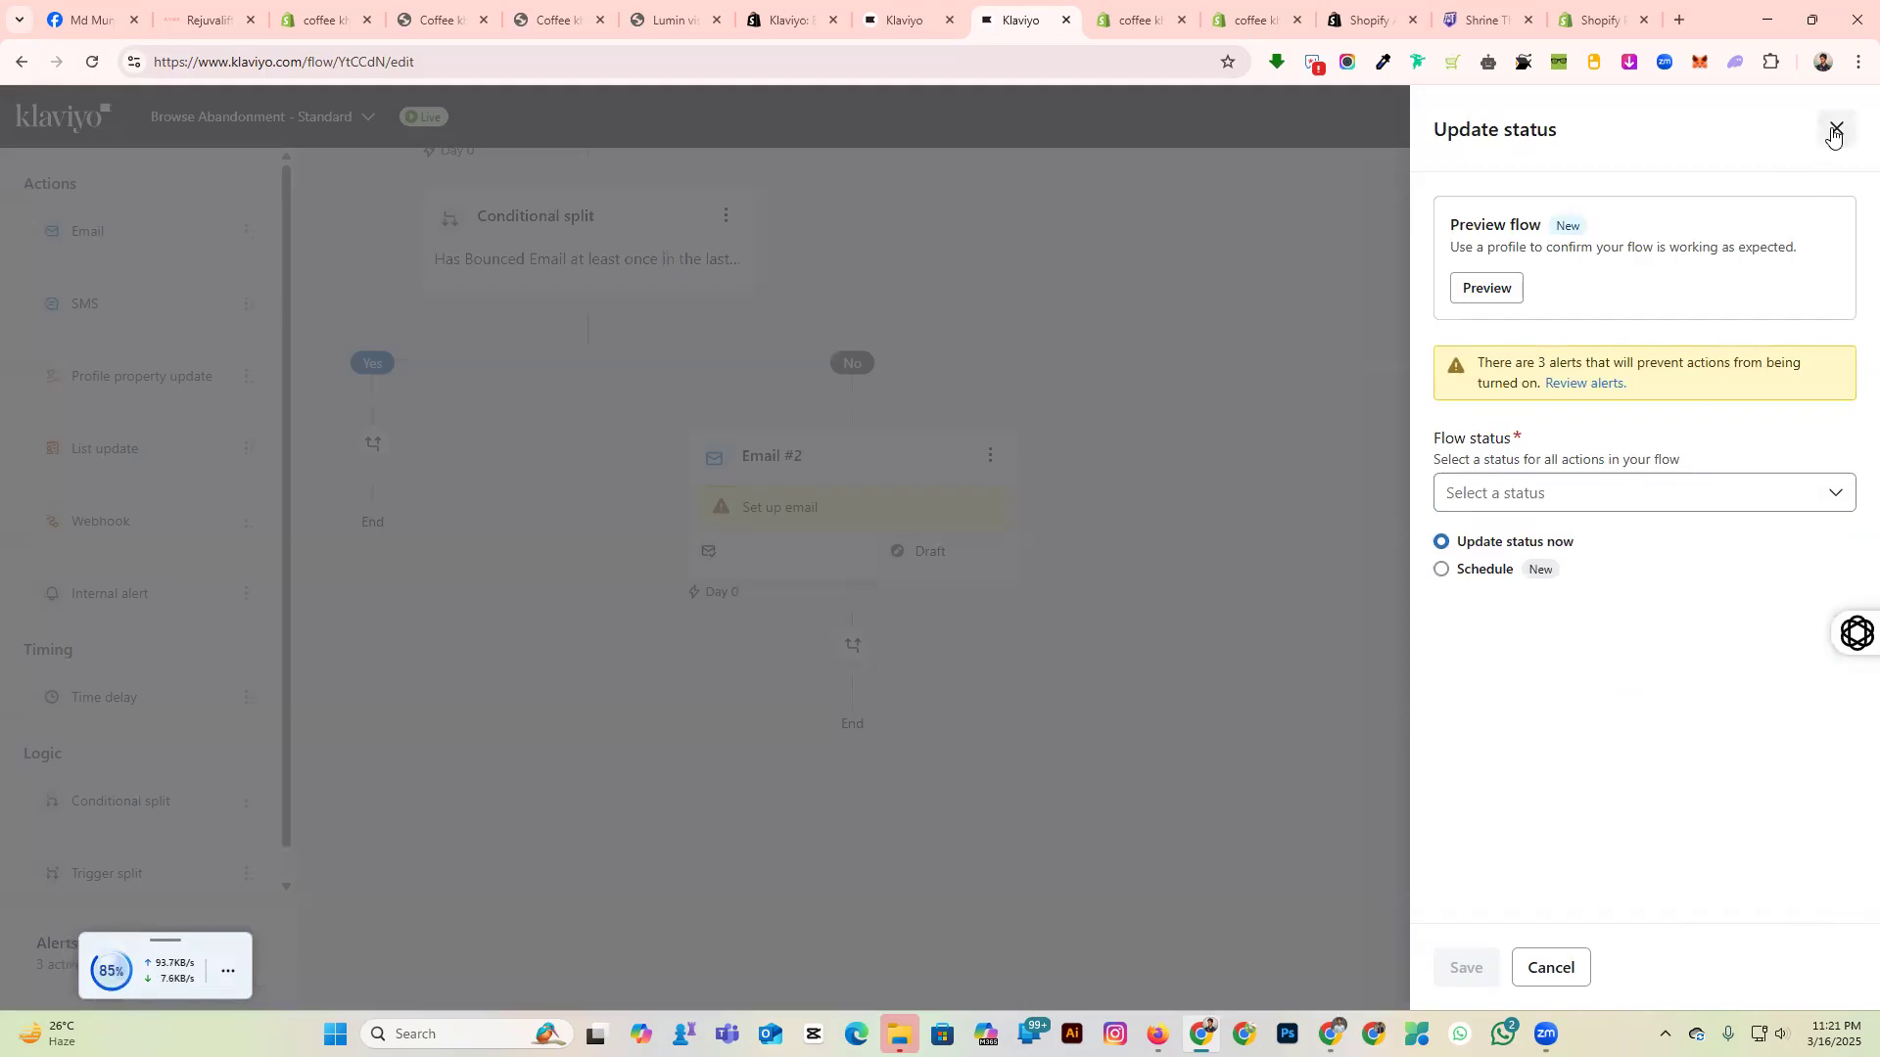
pyautogui.click(1836, 129)
pyautogui.click(991, 456)
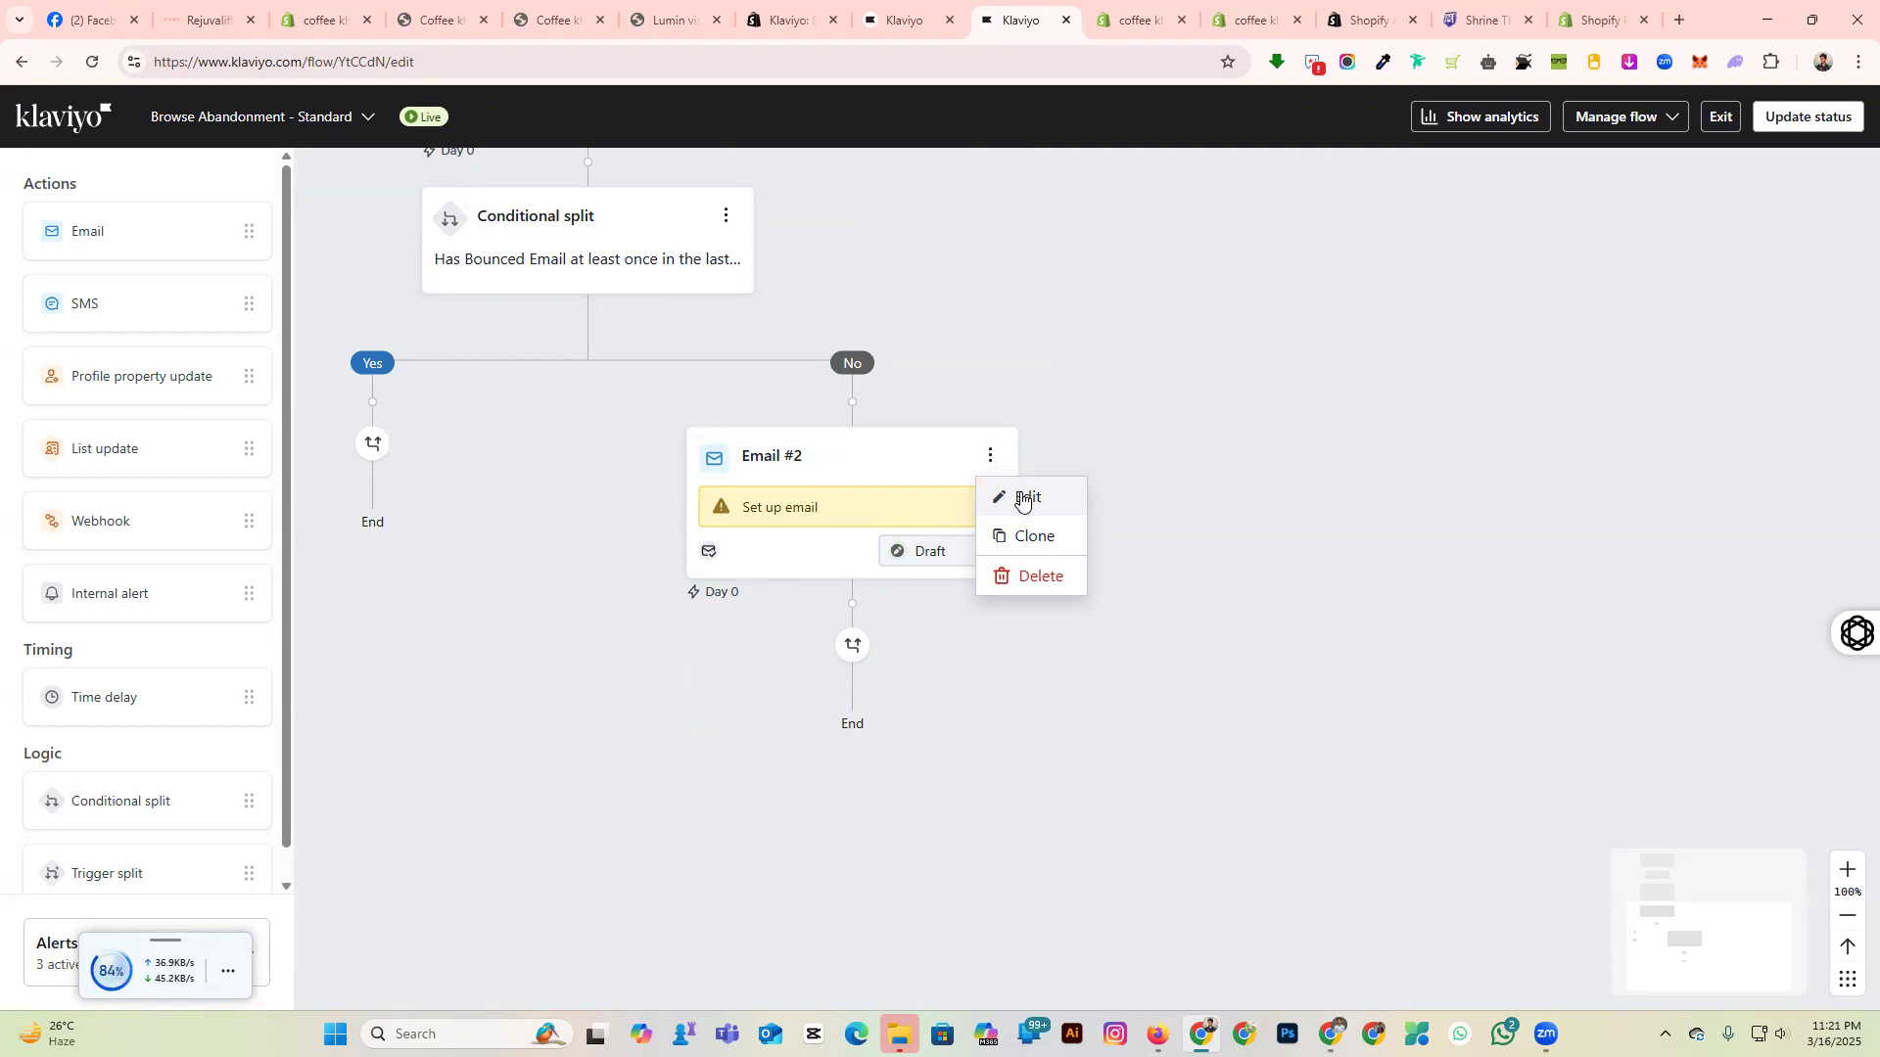
# Review the whole flow from the trigger to Email #2, including the details of the trigger and Email #1.
pyautogui.scroll(5, 1189, 611)
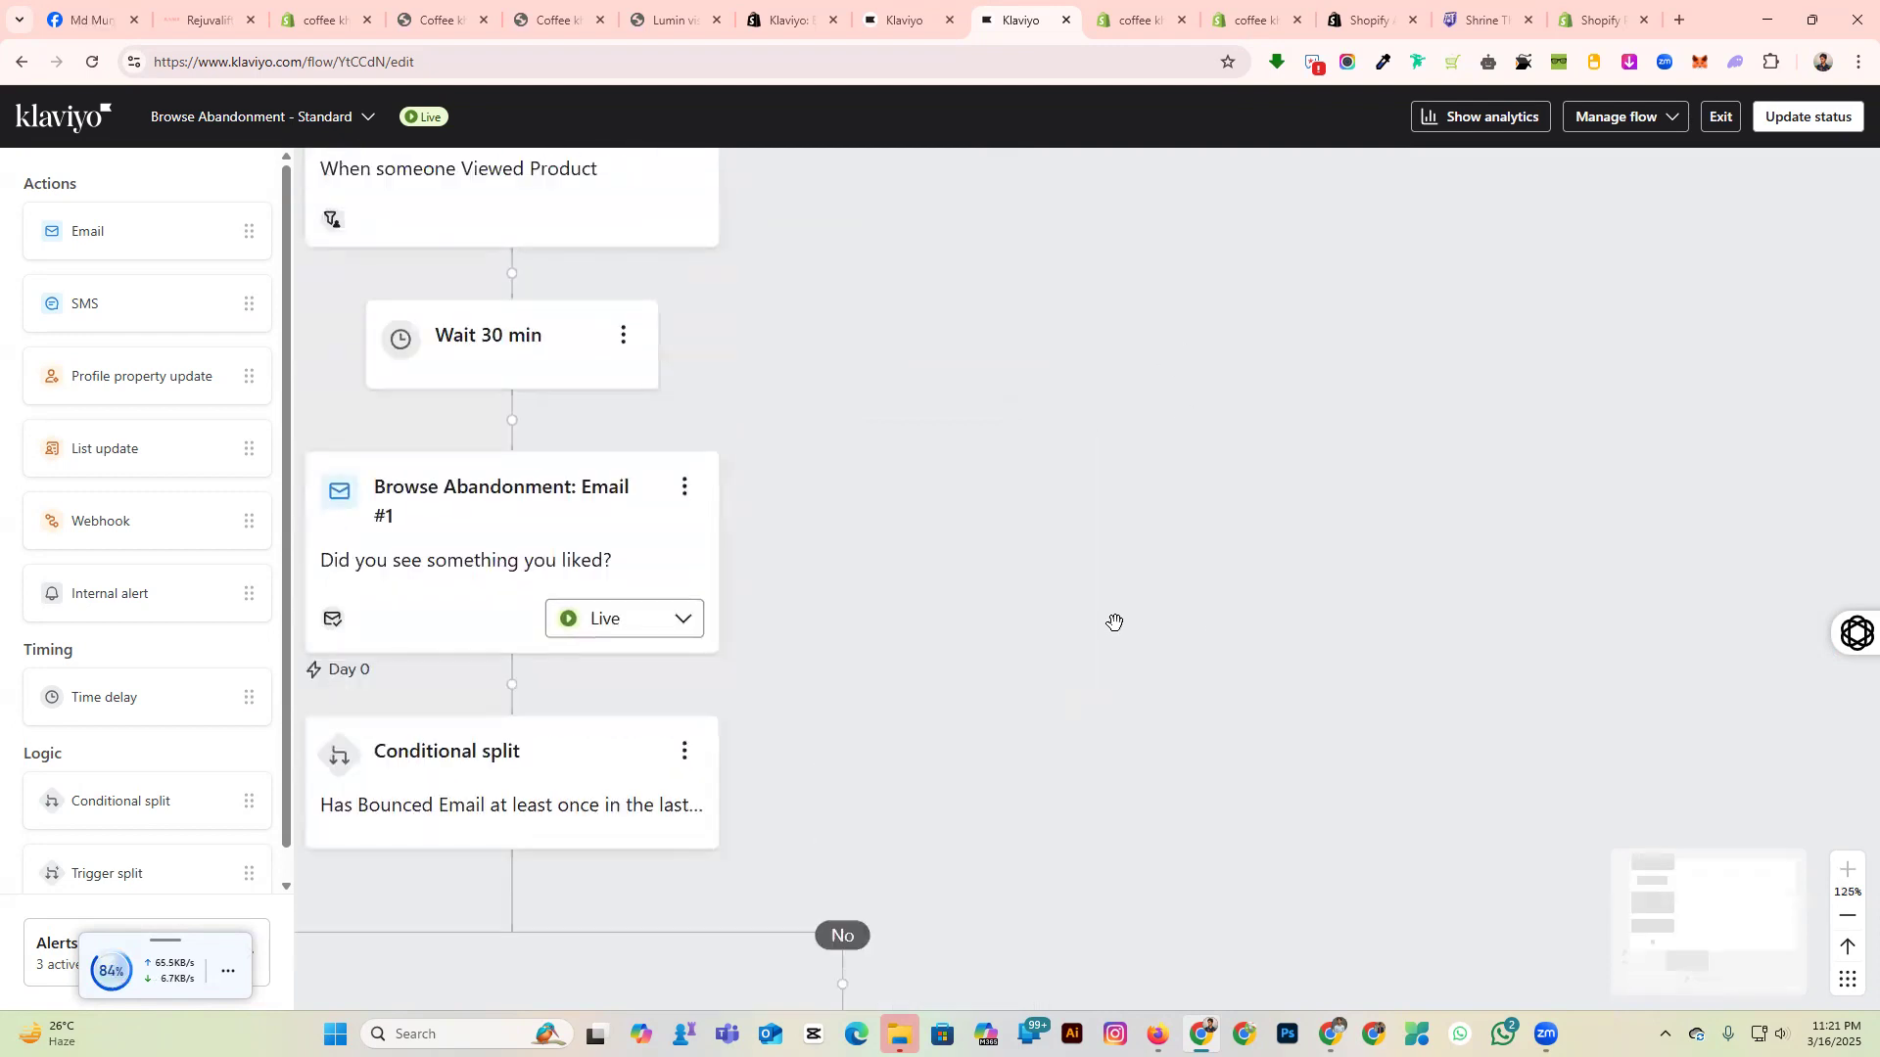
pyautogui.scroll(-3, 1114, 623)
pyautogui.scroll(-1, 755, 726)
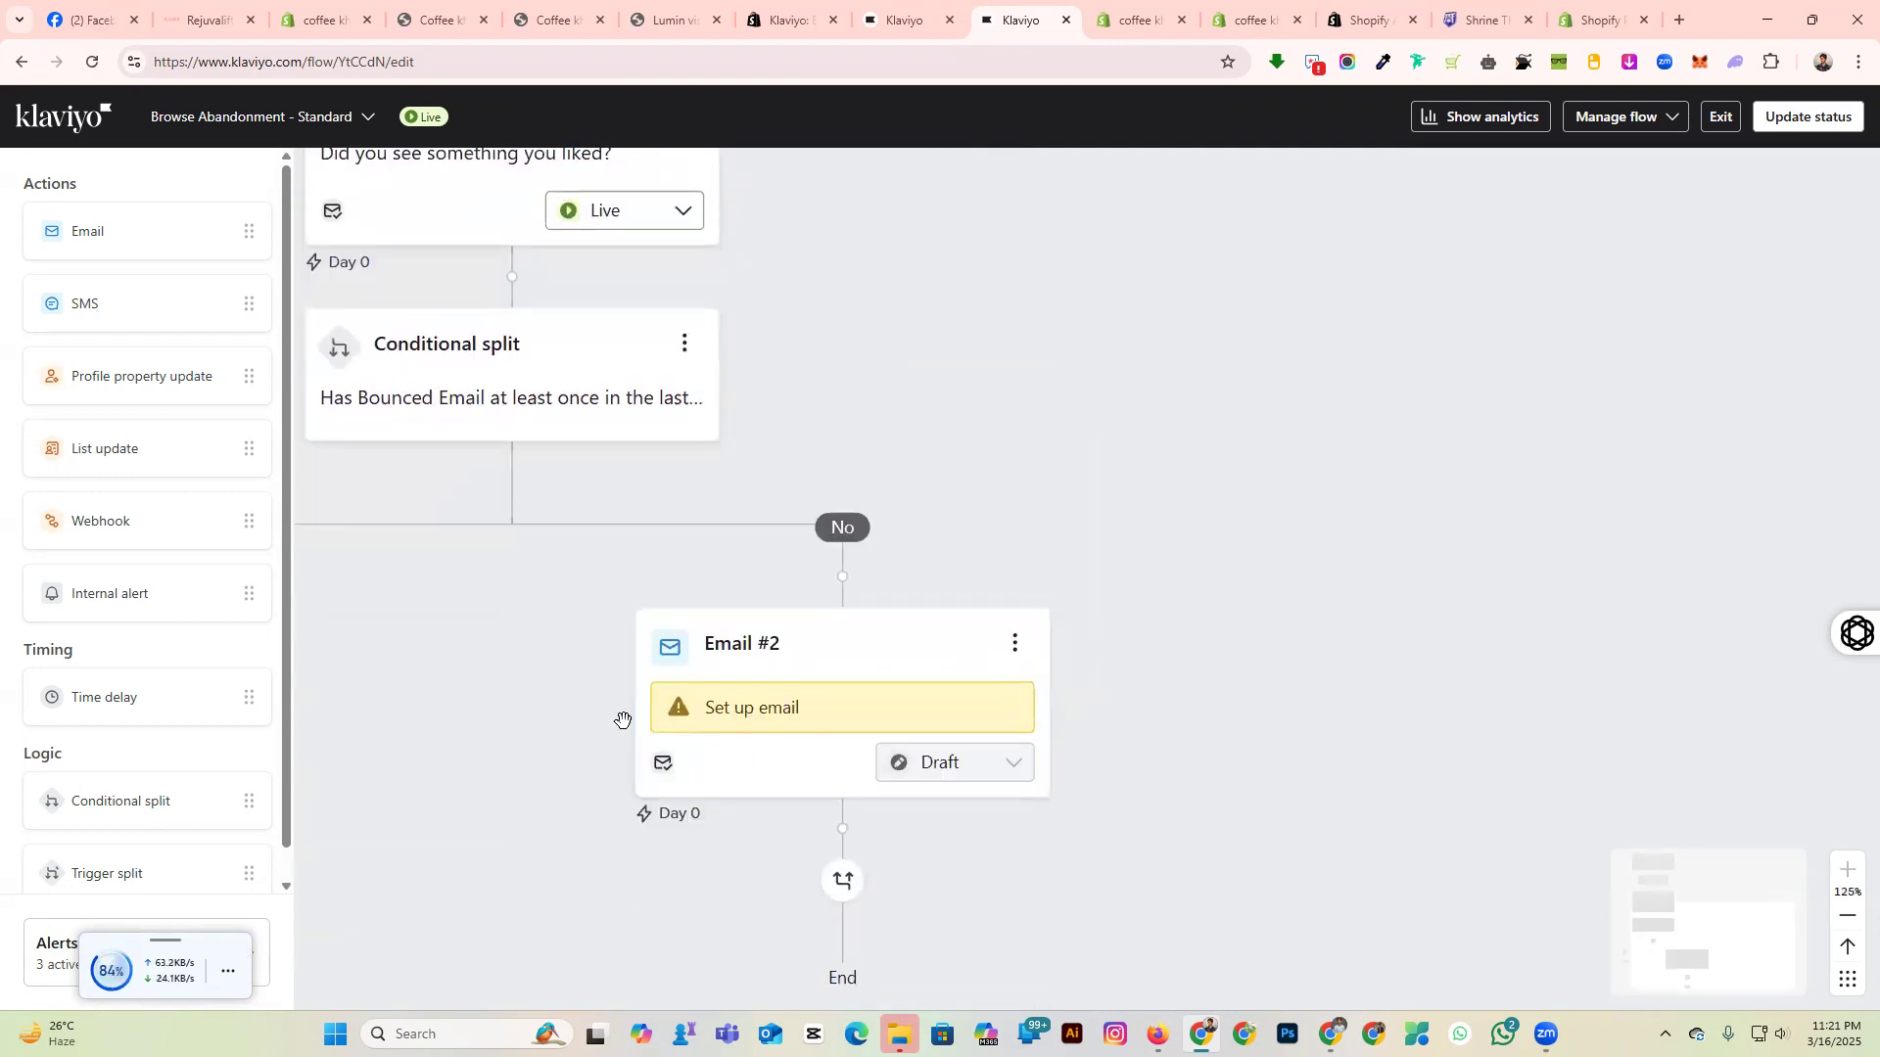
pyautogui.scroll(8, 622, 720)
pyautogui.scroll(-5, 1523, 839)
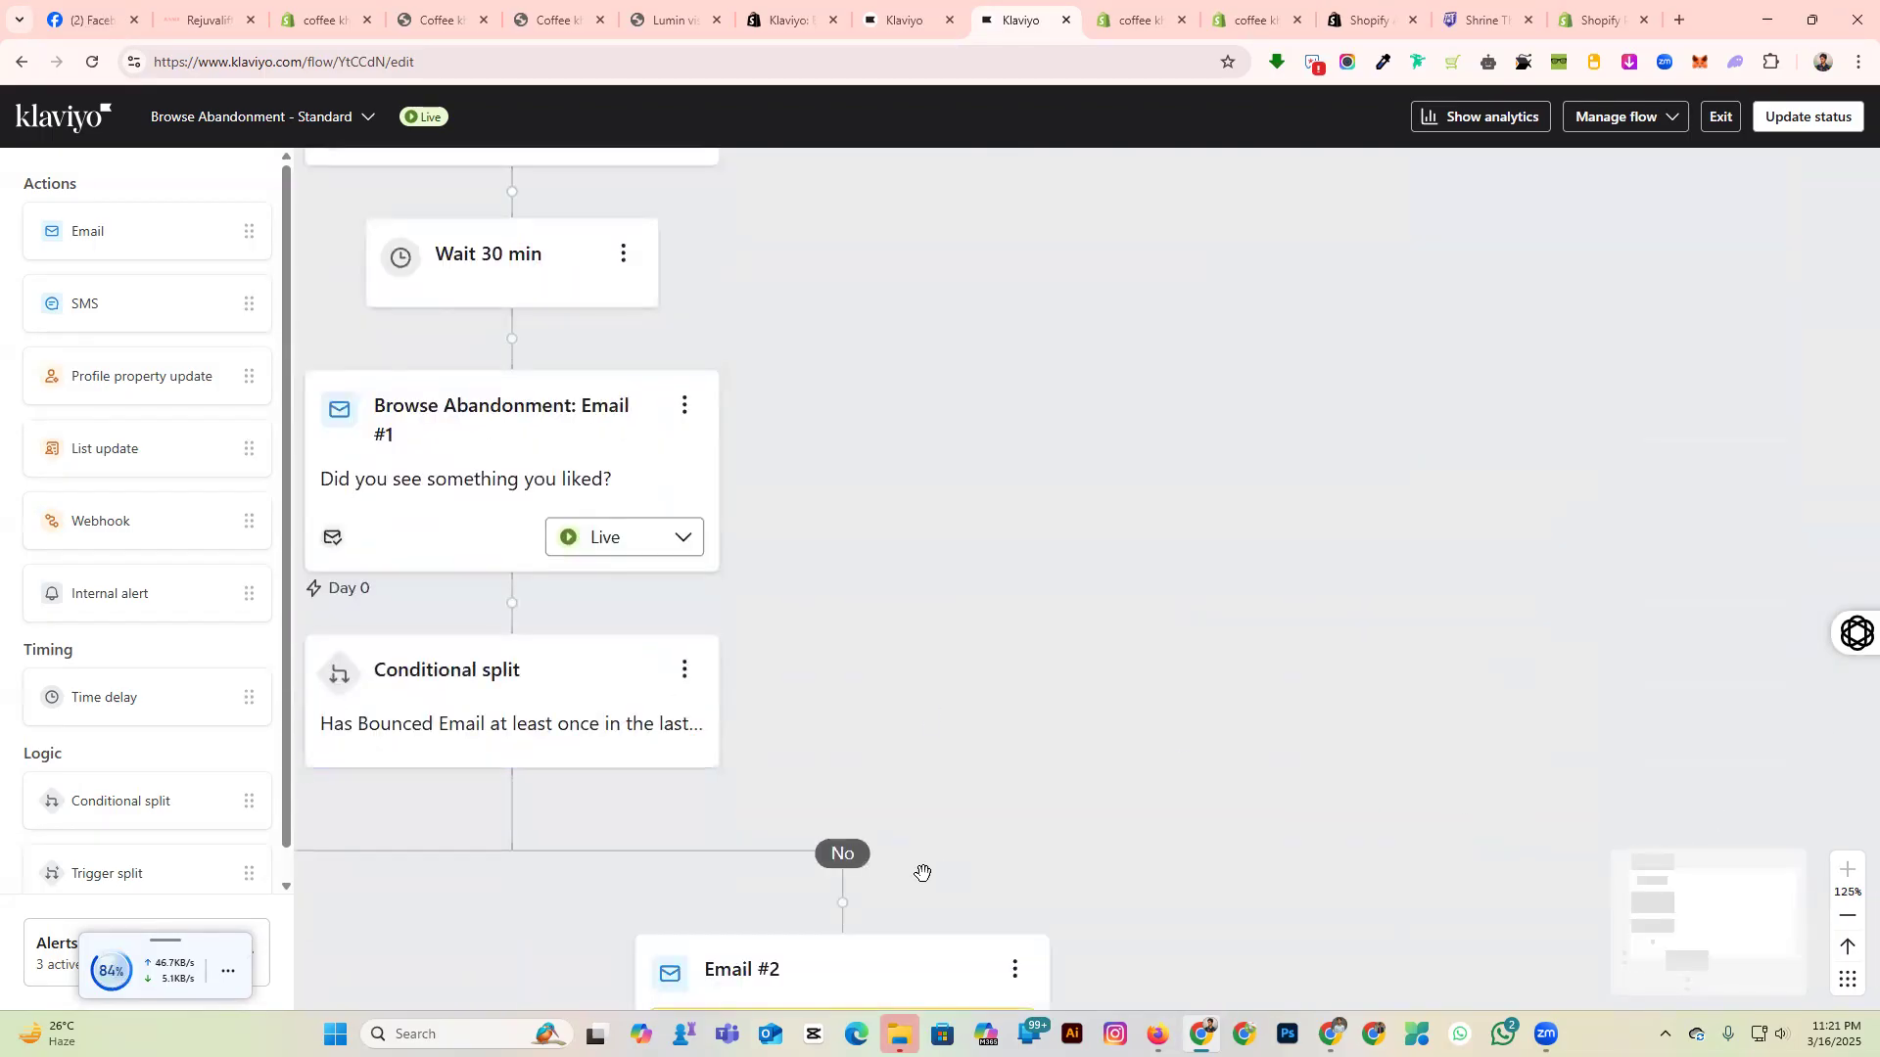
pyautogui.scroll(-5, 854, 897)
pyautogui.scroll(8, 851, 876)
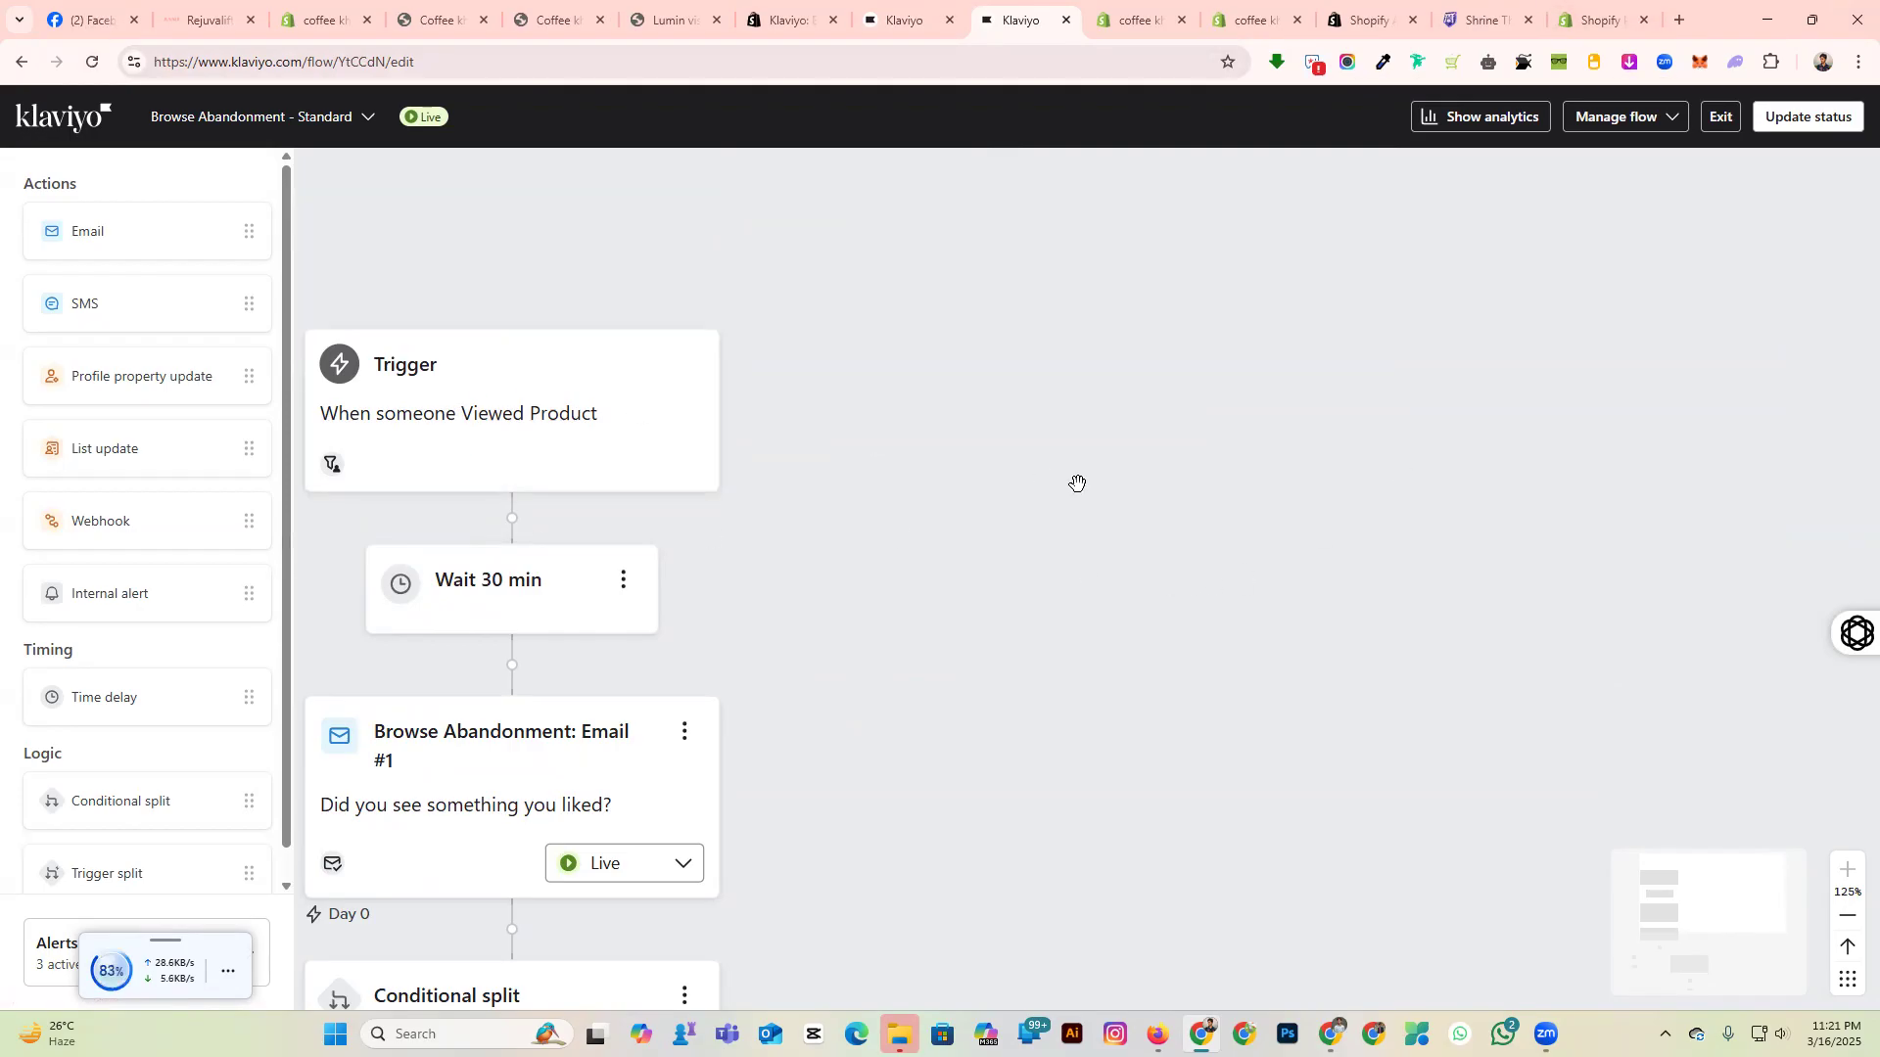
pyautogui.click(473, 607)
pyautogui.scroll(-5, 1087, 821)
pyautogui.scroll(5, 1086, 821)
pyautogui.click(898, 418)
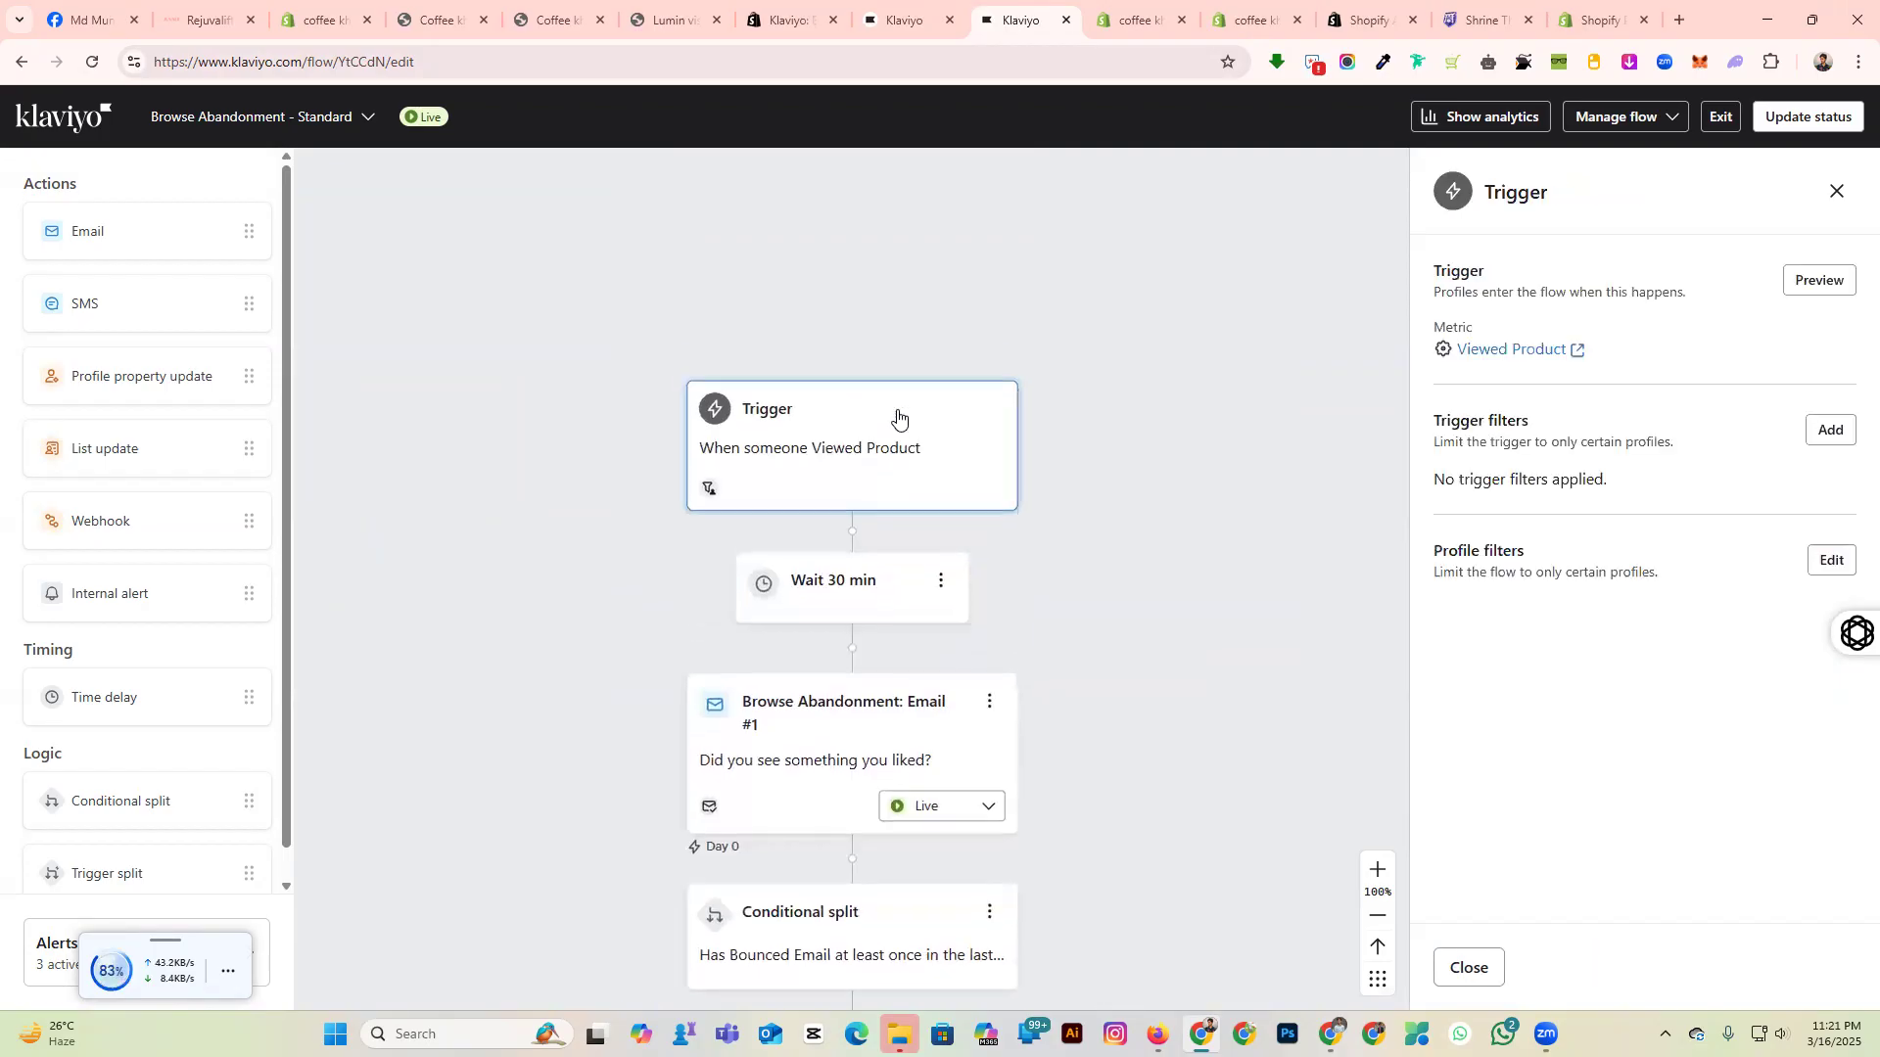
pyautogui.click(935, 779)
pyautogui.scroll(-3, 1300, 913)
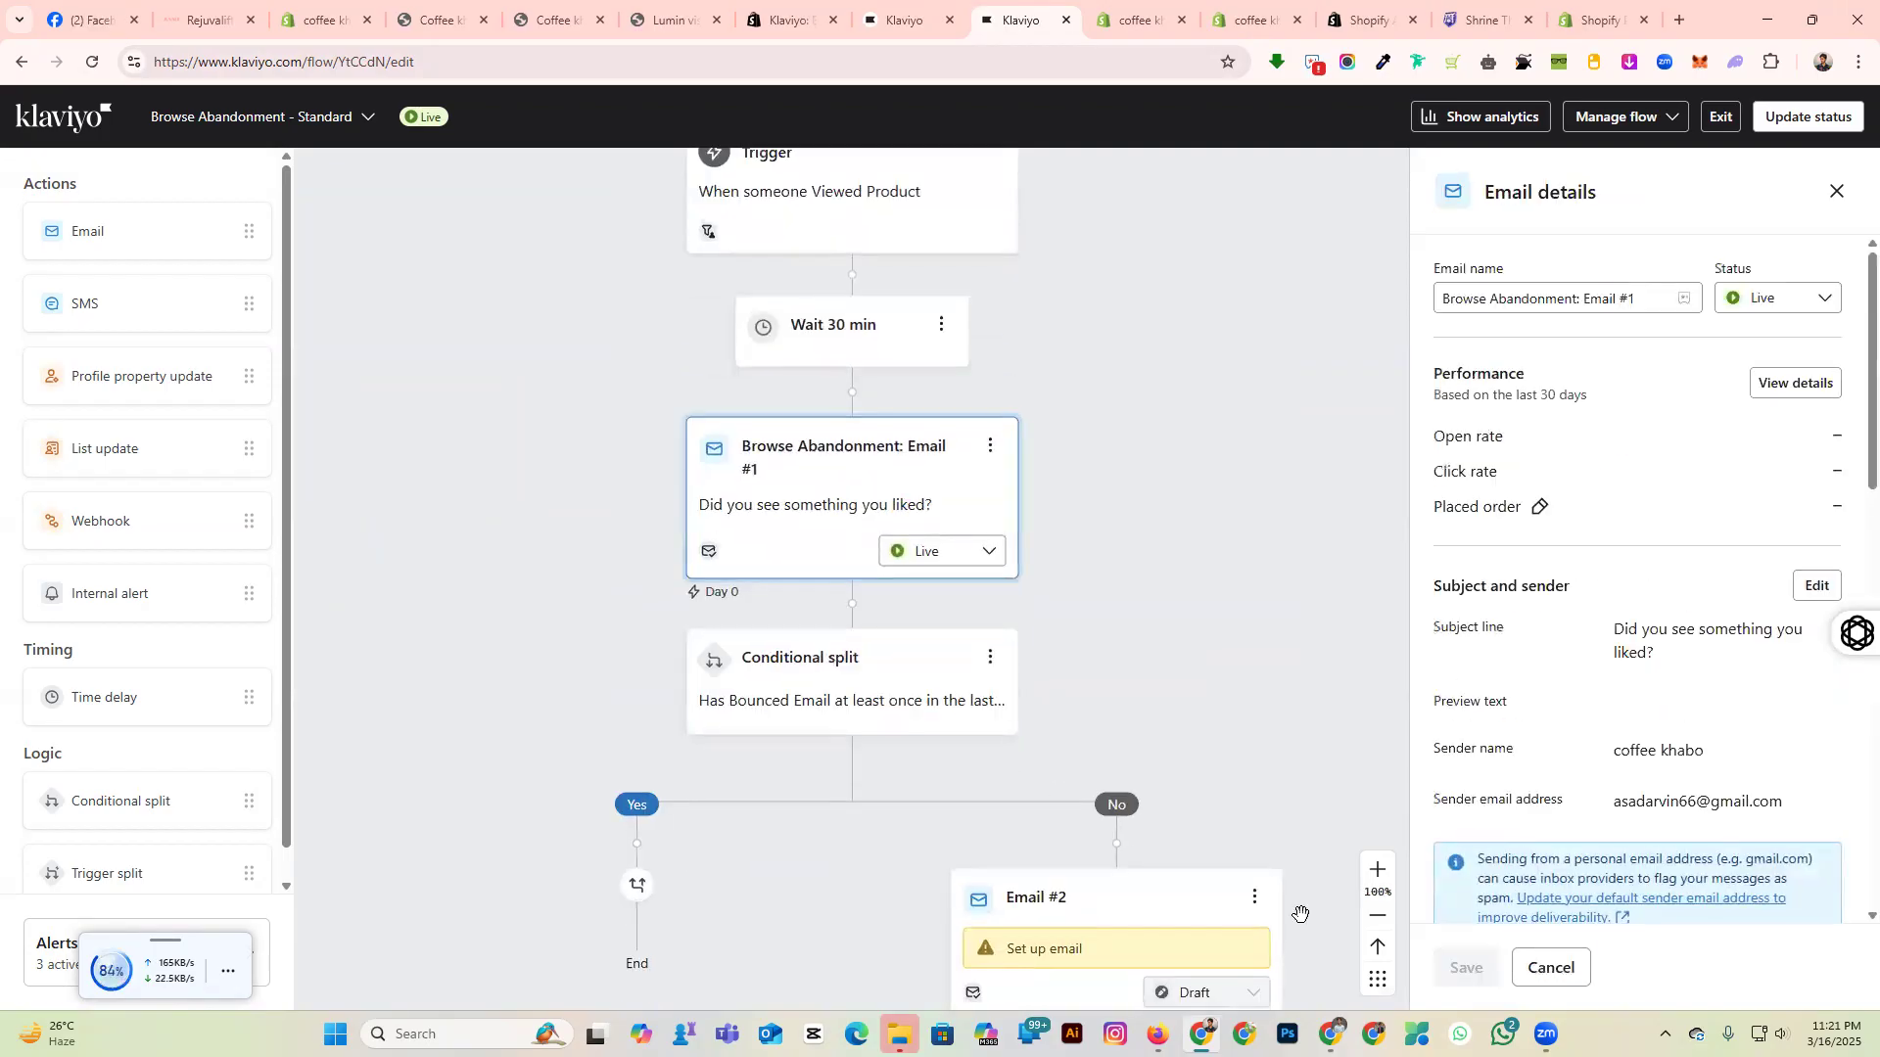